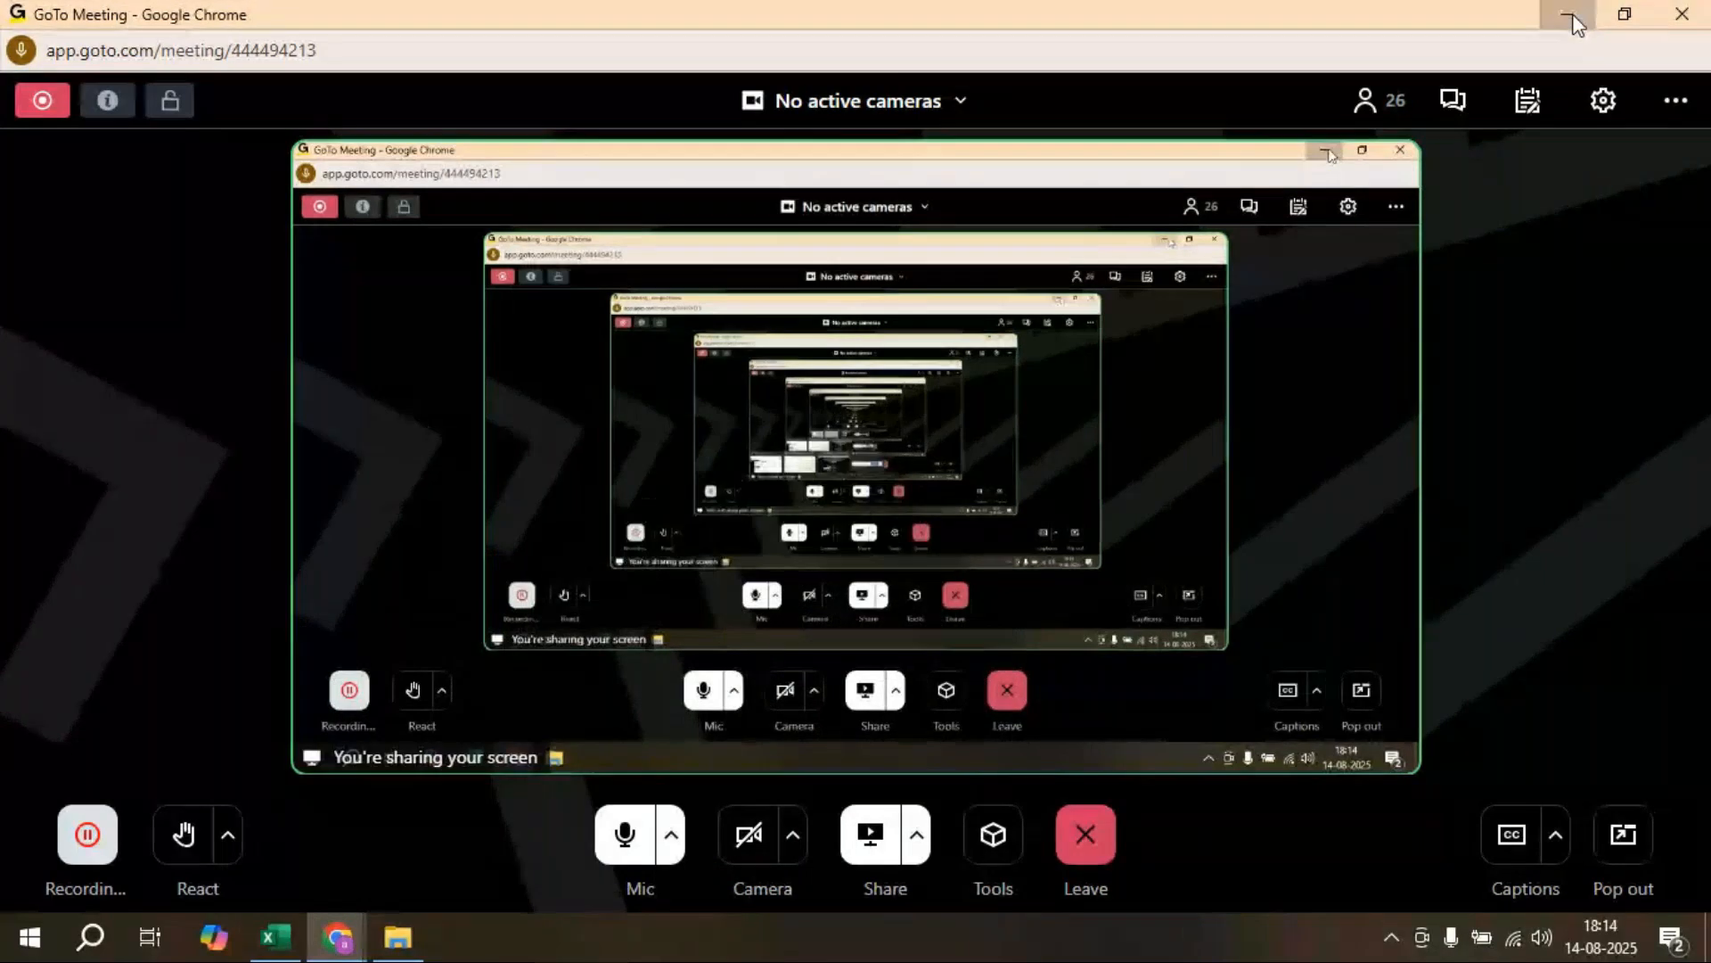
# Step: Minimize the GoTo Meeting window to bring the Windows desktop into view
pyautogui.click(1571, 17)
pyautogui.rightClick(564, 536)
pyautogui.click(638, 617)
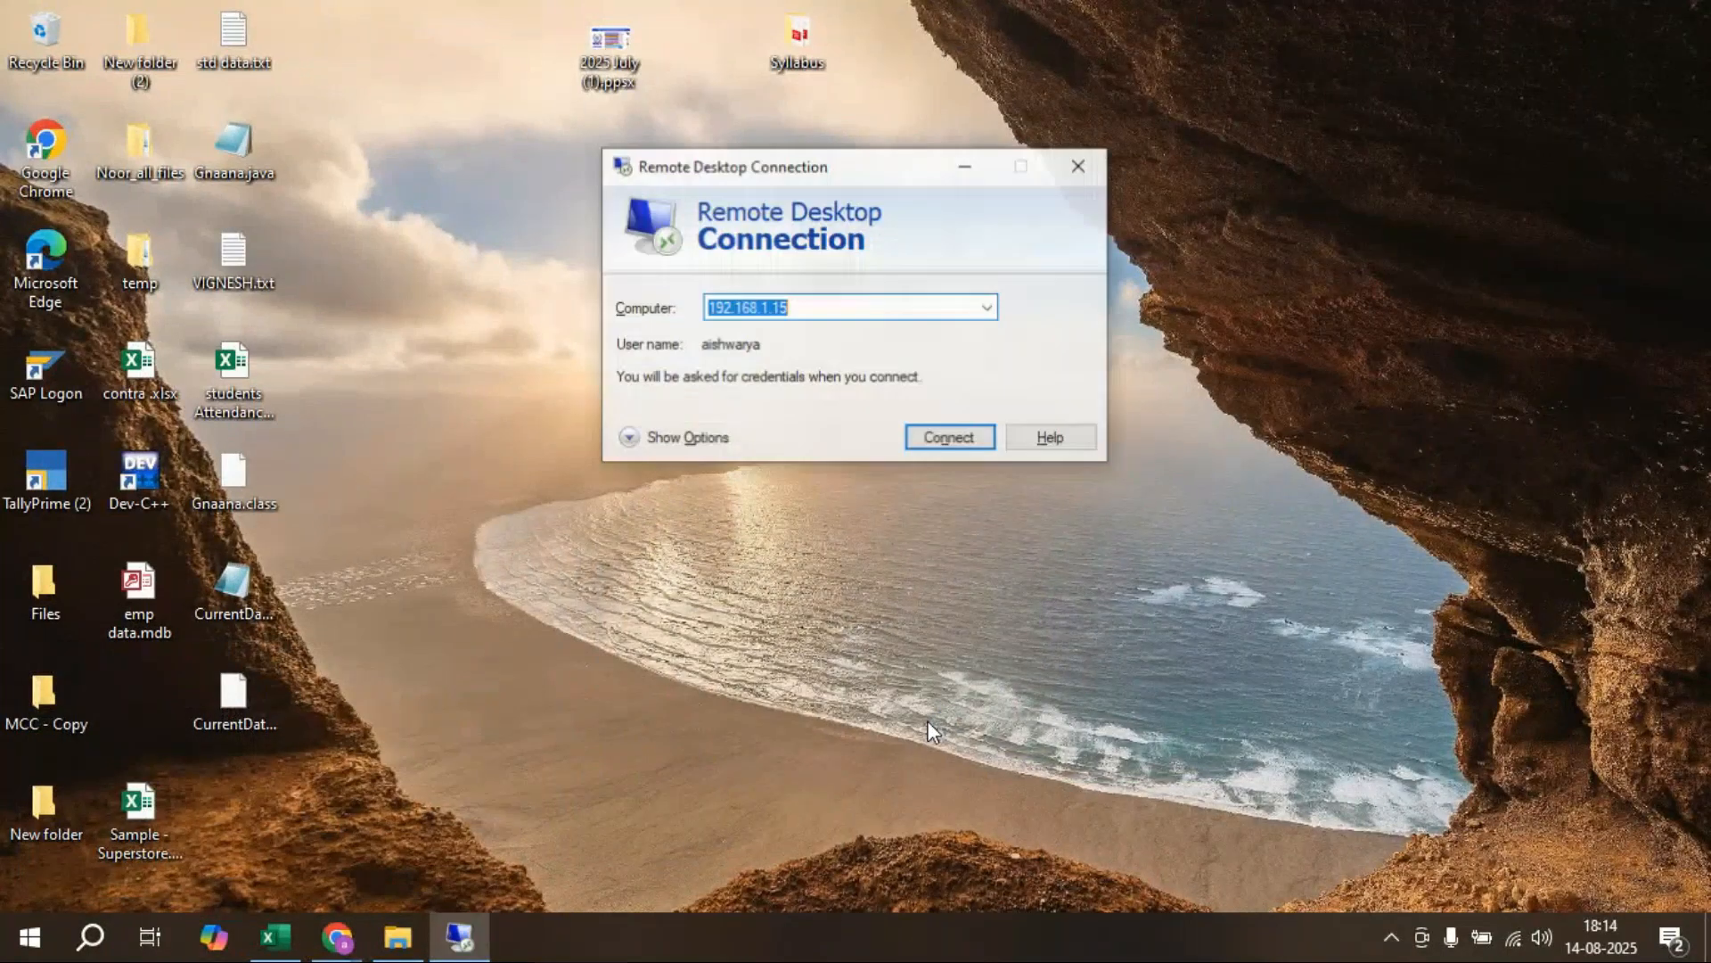
# Step: Connect to 192.168.1.15 with a replacement user name and the account password
pyautogui.hotkey('alt', 'o')
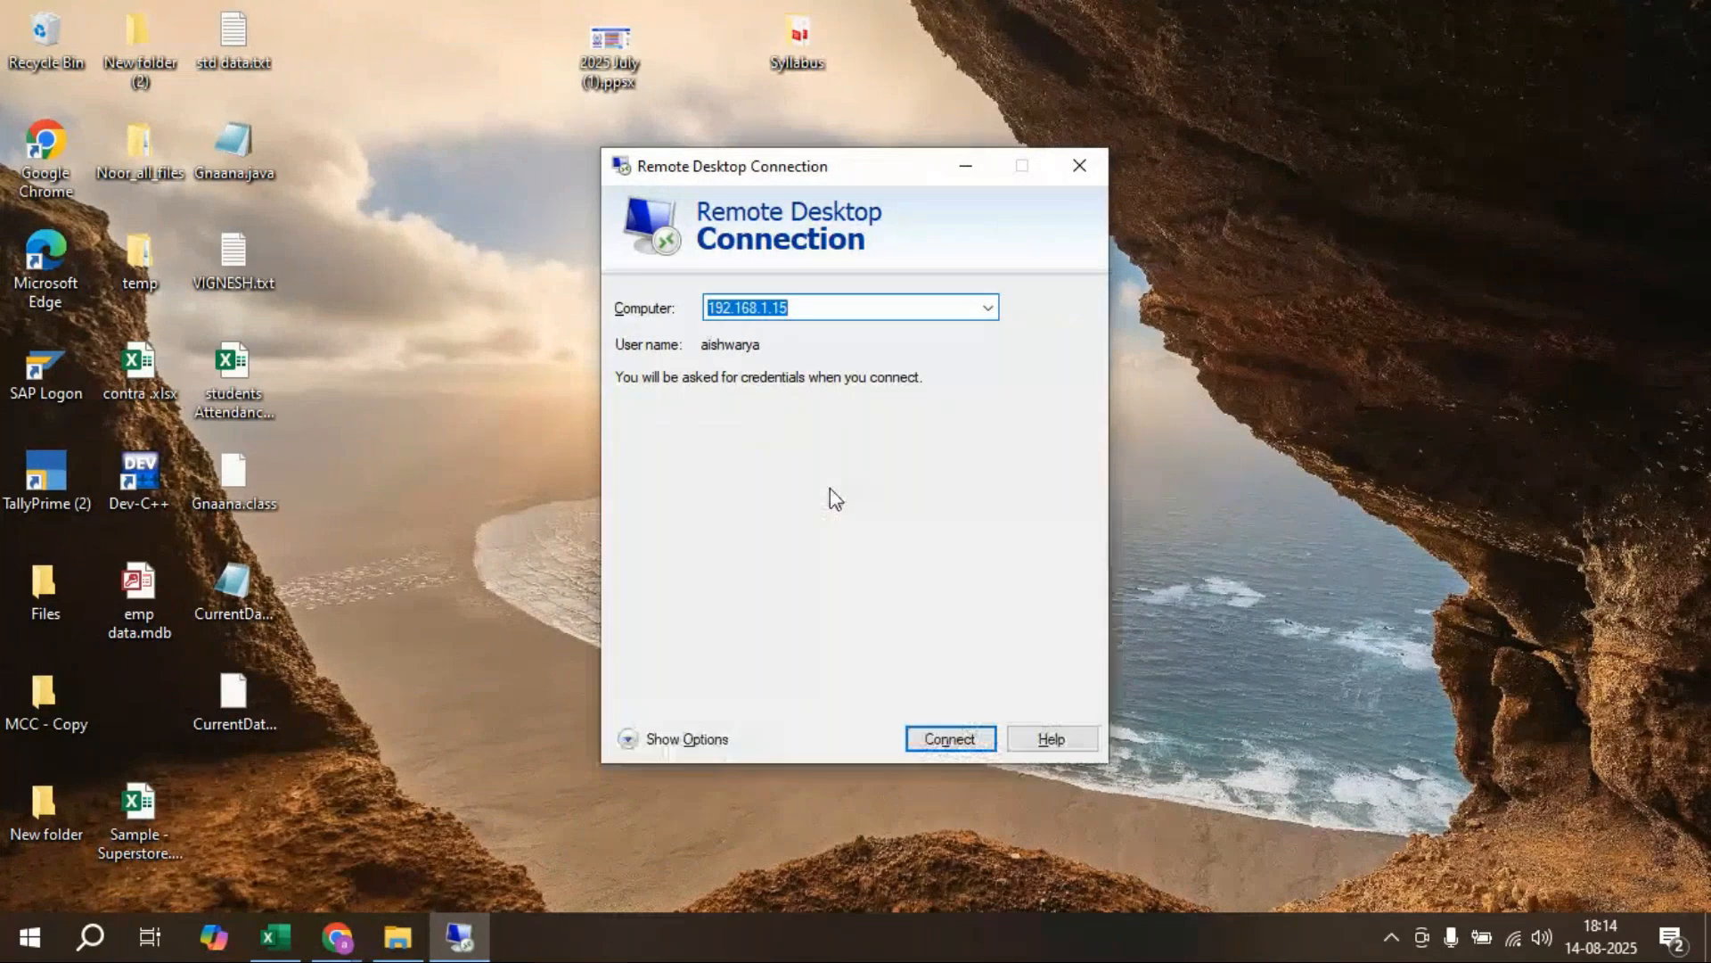
pyautogui.doubleClick(878, 438)
pyautogui.write('sumathi')
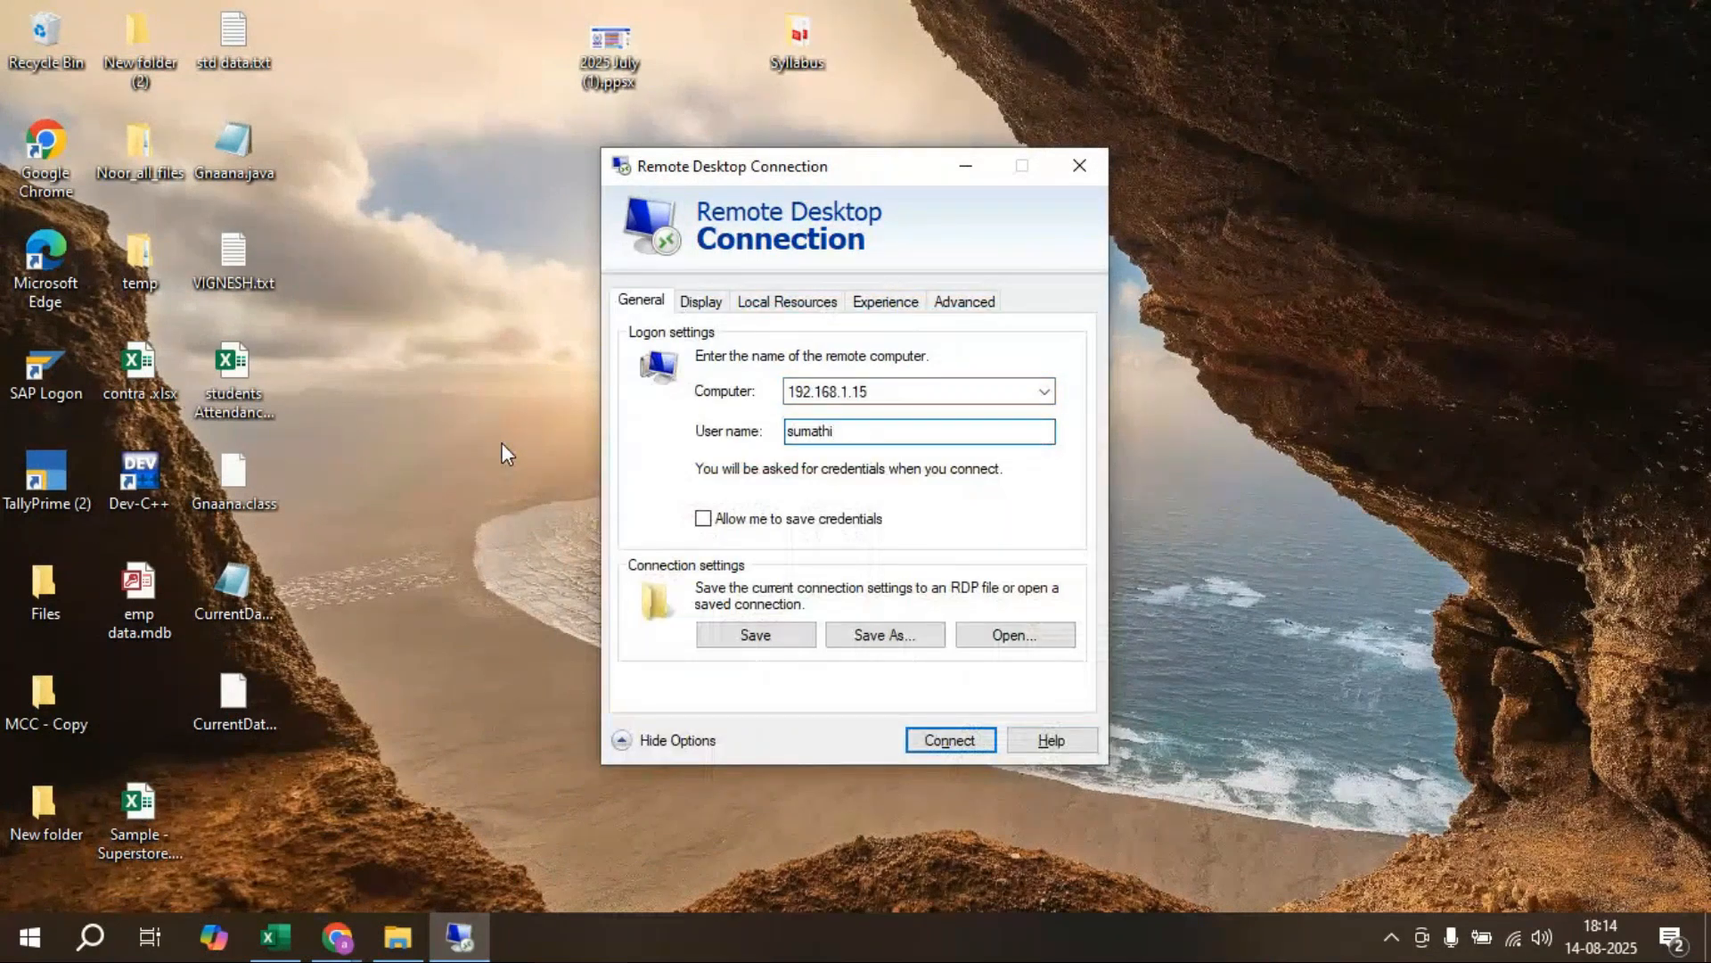
pyautogui.click(946, 741)
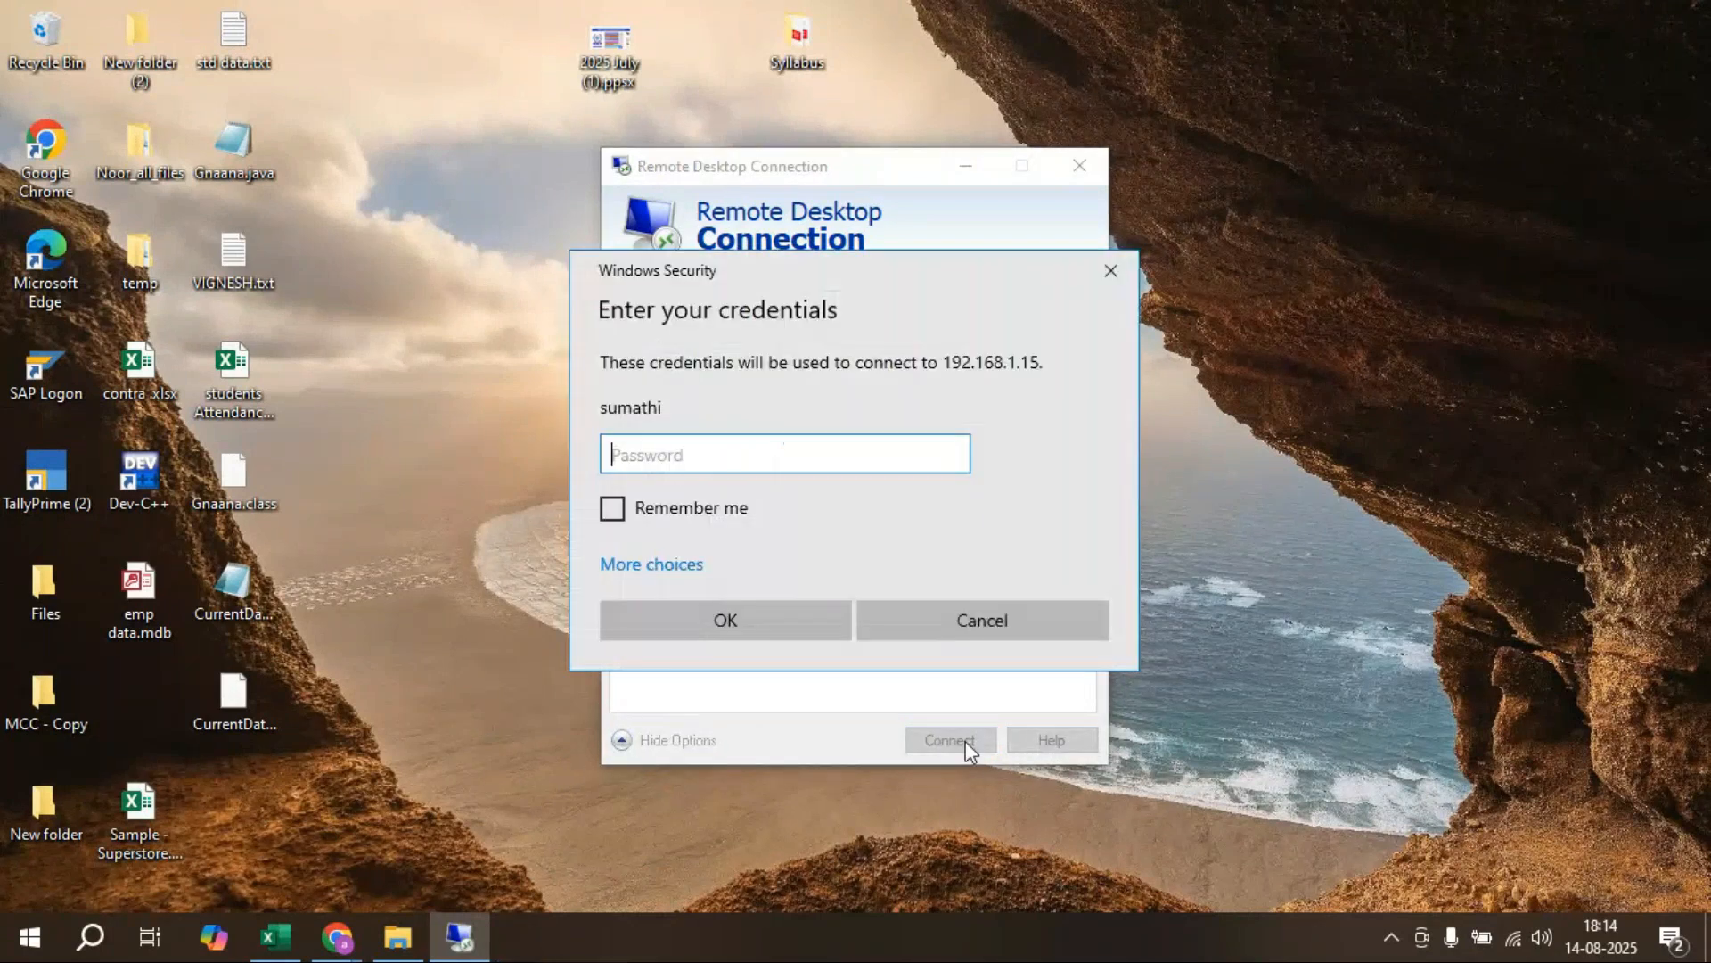
pyautogui.write('•••••••••••')
pyautogui.press('Return')
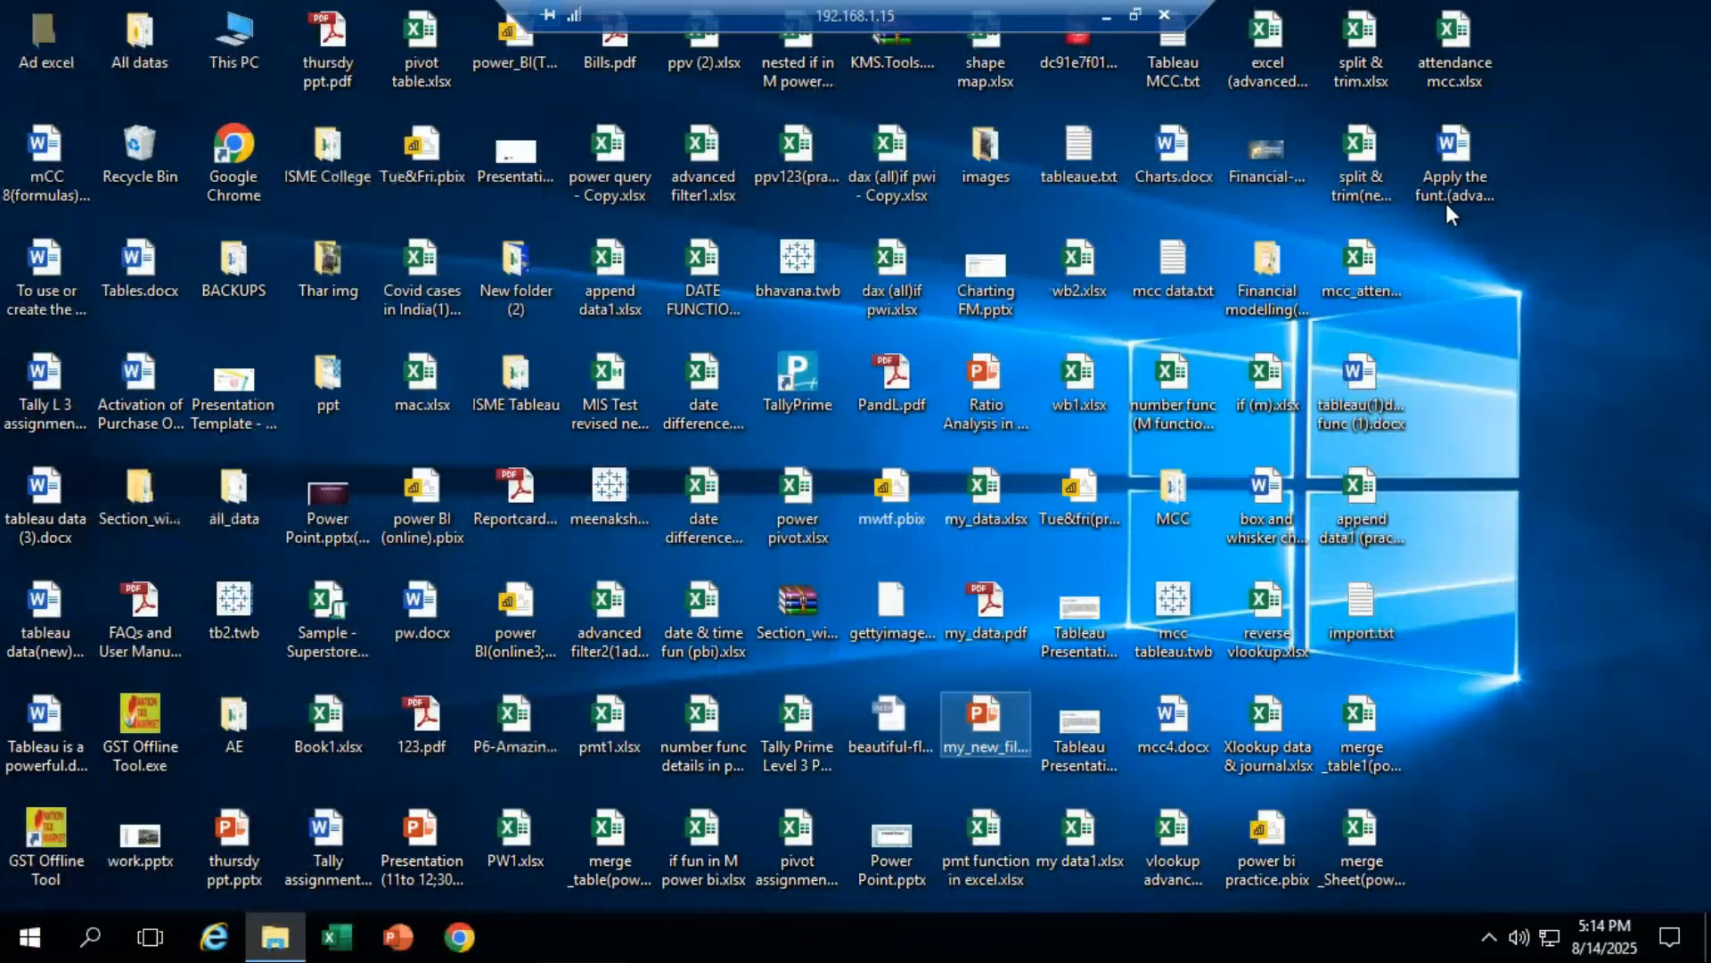
pyautogui.click(1261, 499)
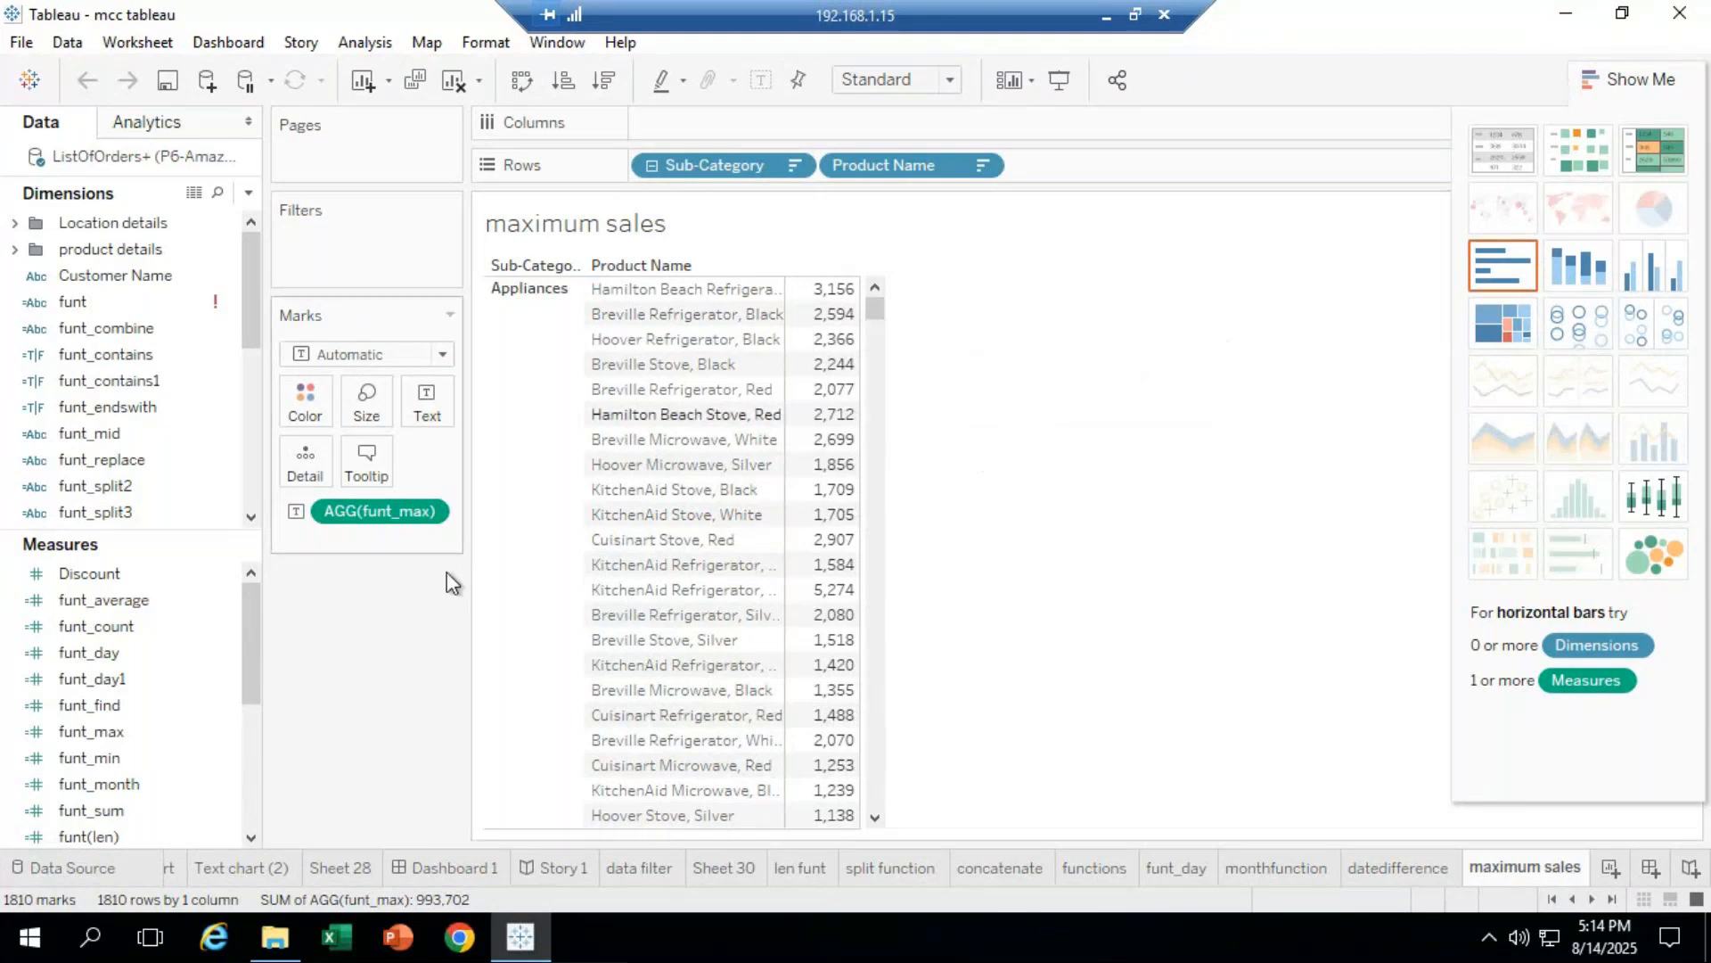
pyautogui.click(1567, 13)
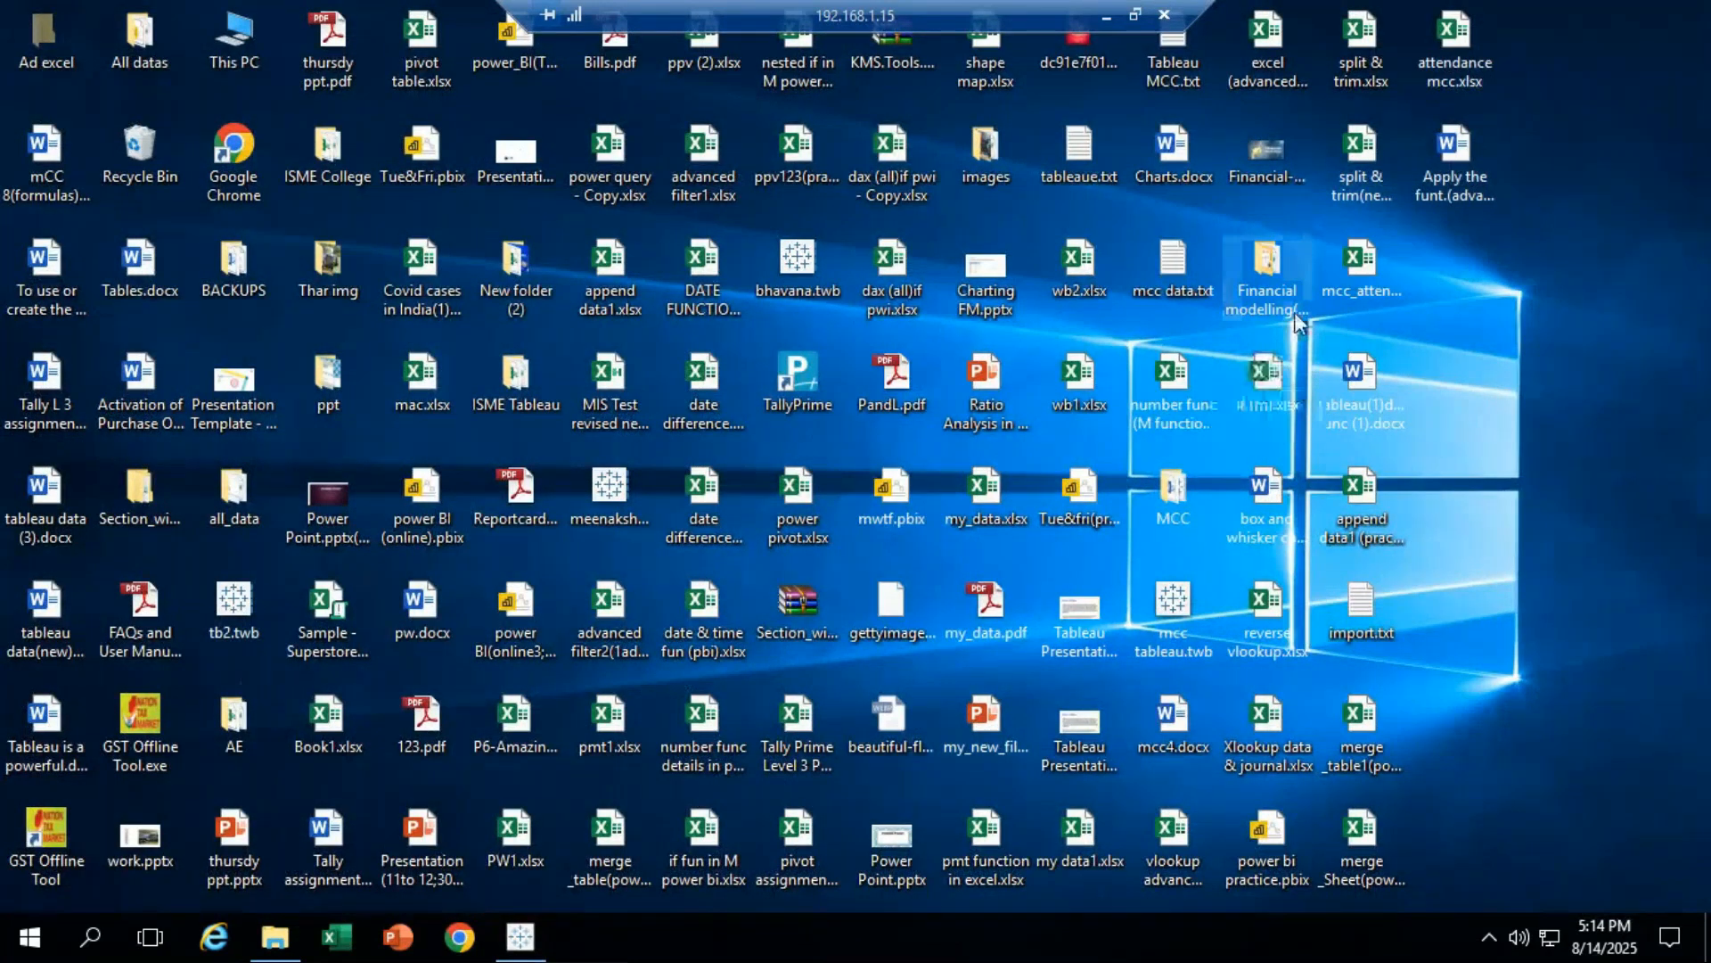
# Step: Read through the Tableau function notes in mcc data.txt, then go back to the mcc tableau workbook
pyautogui.doubleClick(1185, 258)
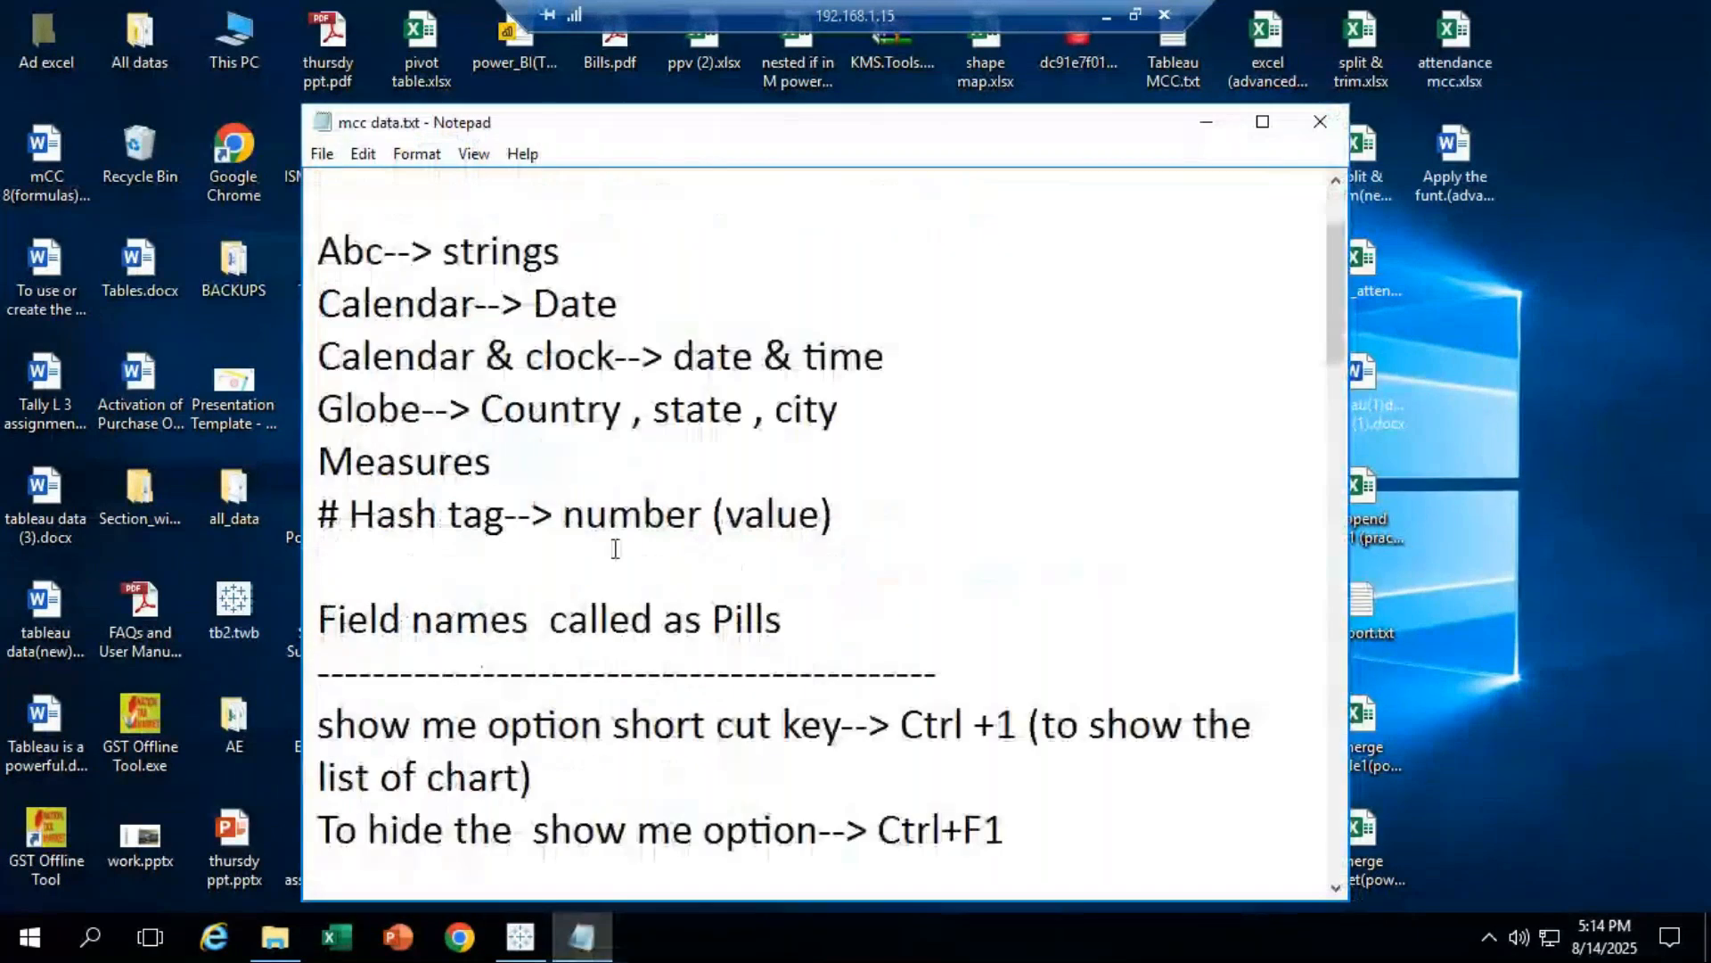
pyautogui.scroll(-10, 613, 566)
pyautogui.scroll(-2, 613, 567)
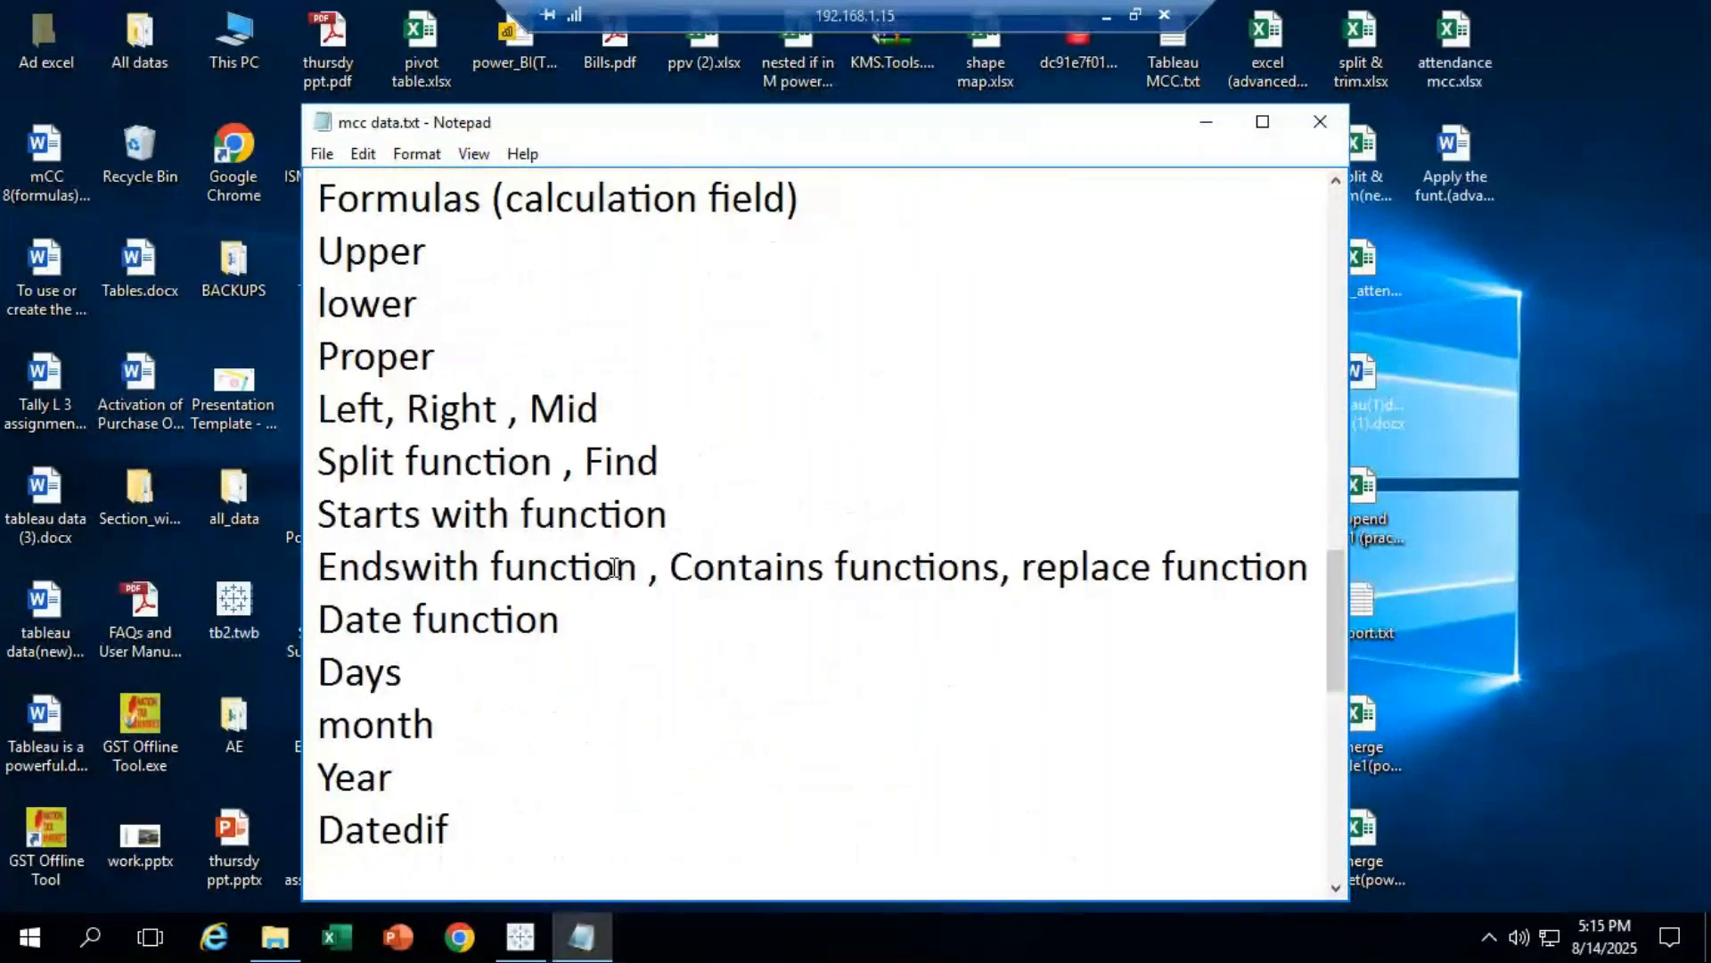
pyautogui.scroll(1, 420, 454)
pyautogui.scroll(-1, 393, 308)
pyautogui.scroll(3, 499, 524)
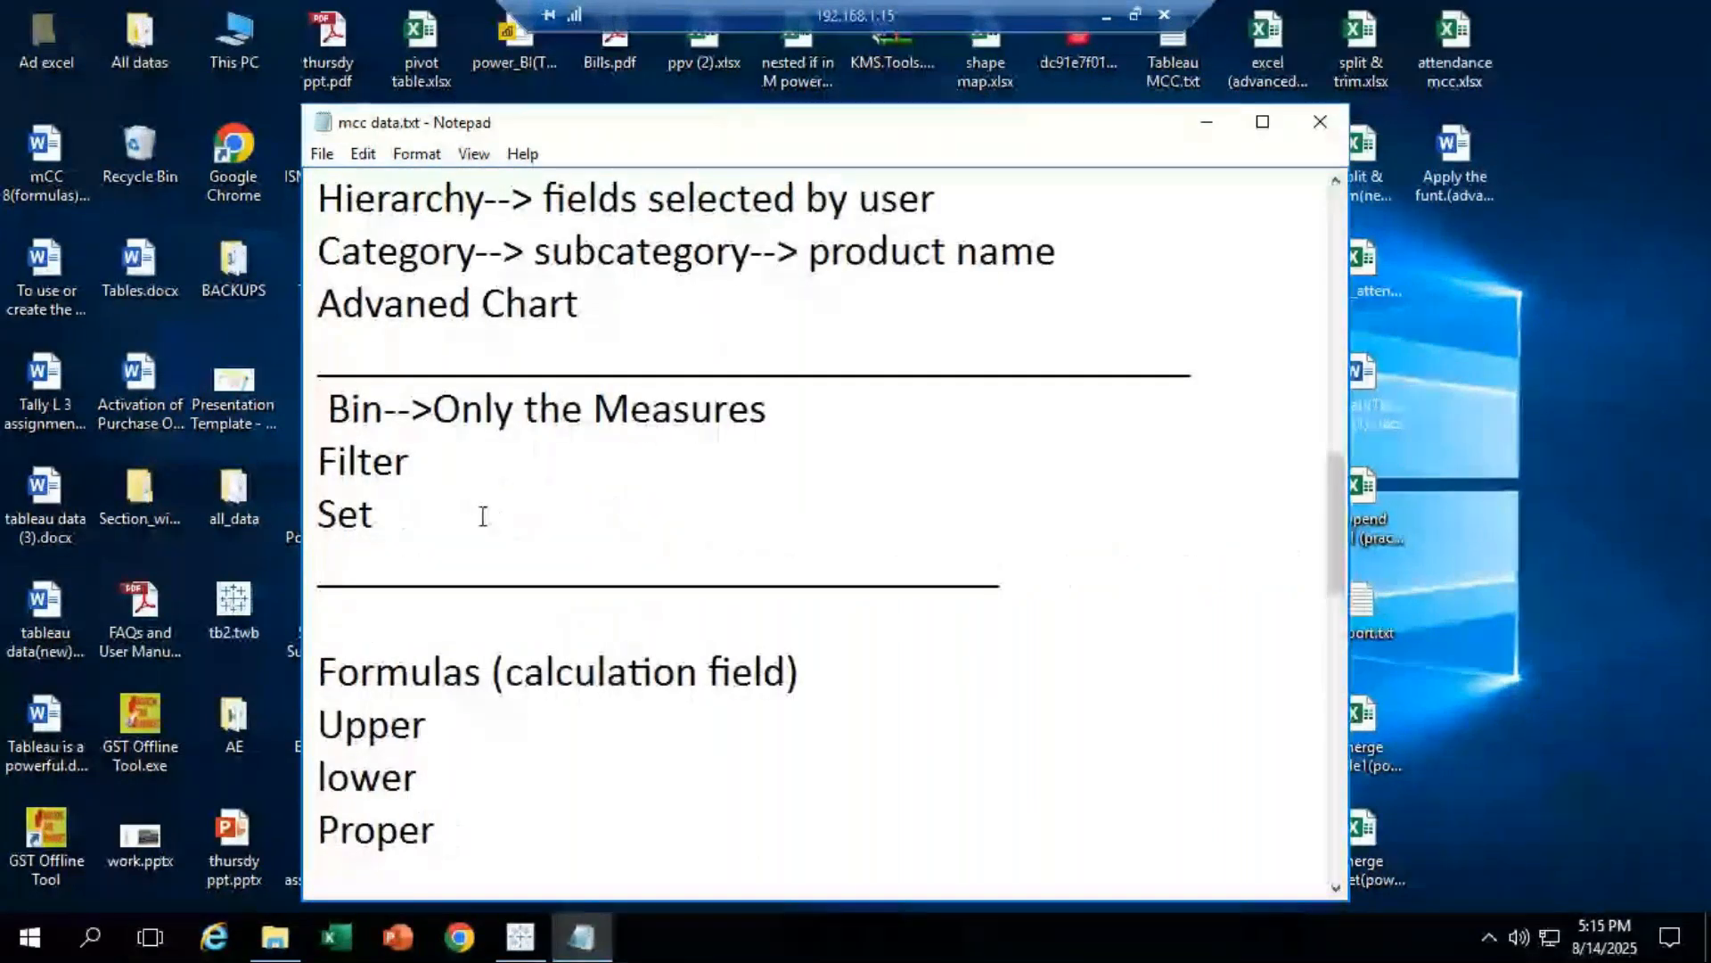
pyautogui.scroll(-1, 499, 526)
pyautogui.scroll(-3, 488, 533)
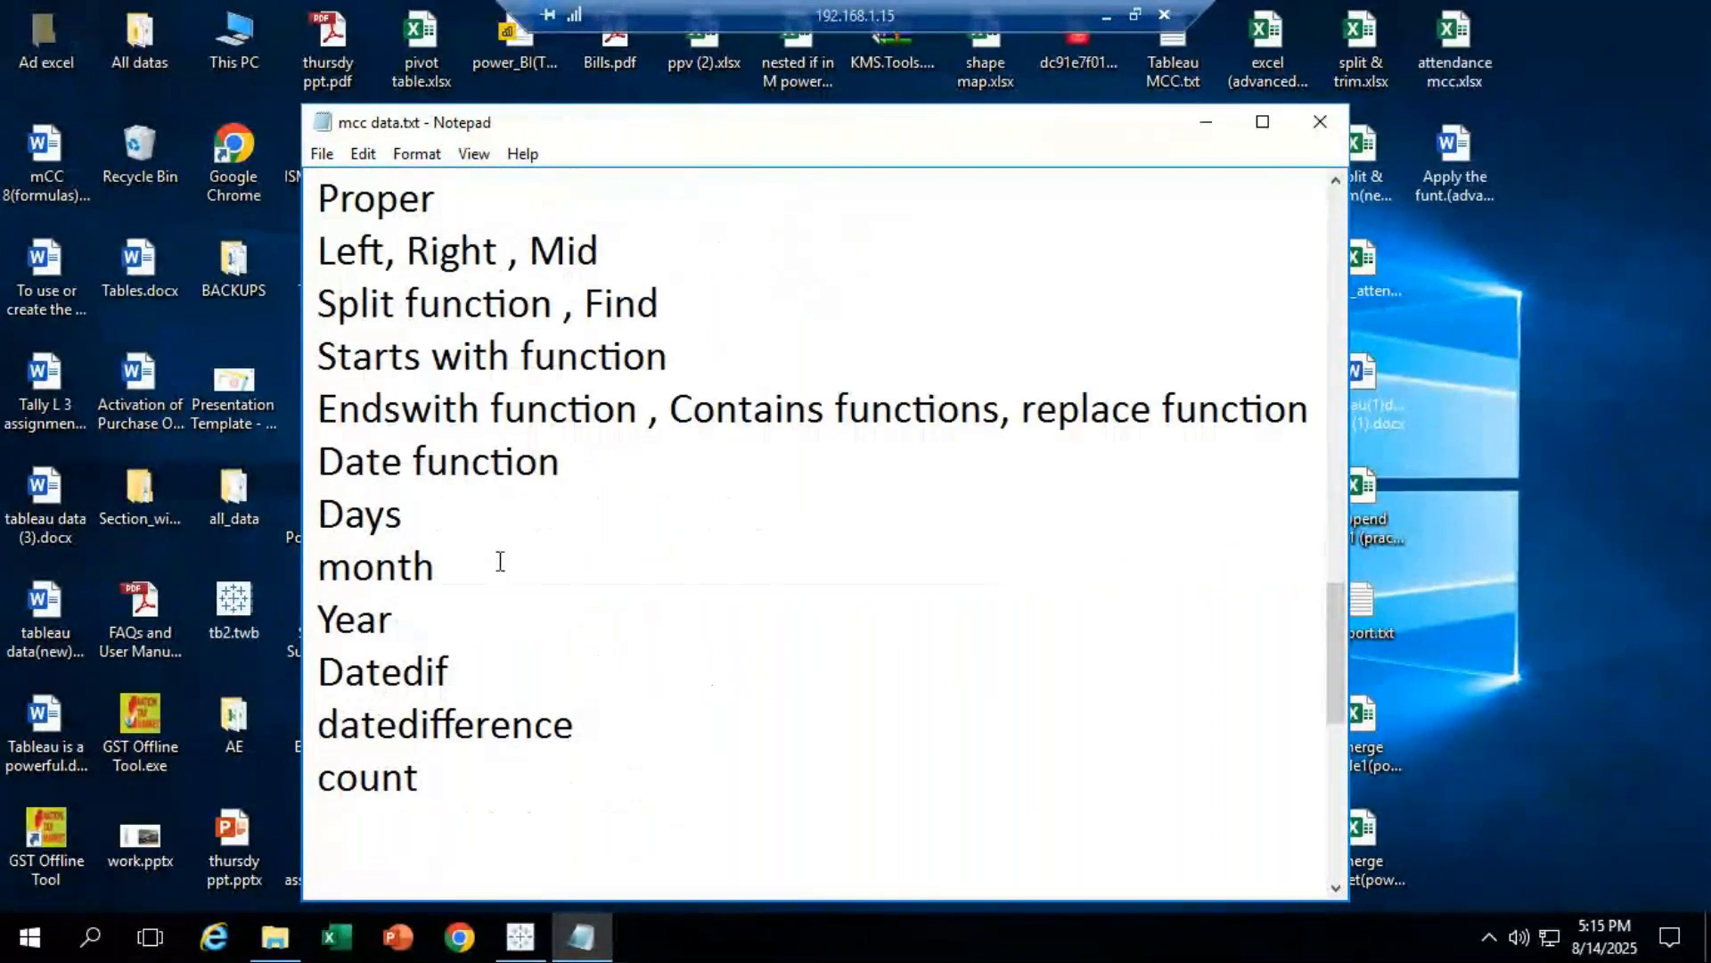
pyautogui.scroll(-3, 500, 562)
pyautogui.click(520, 936)
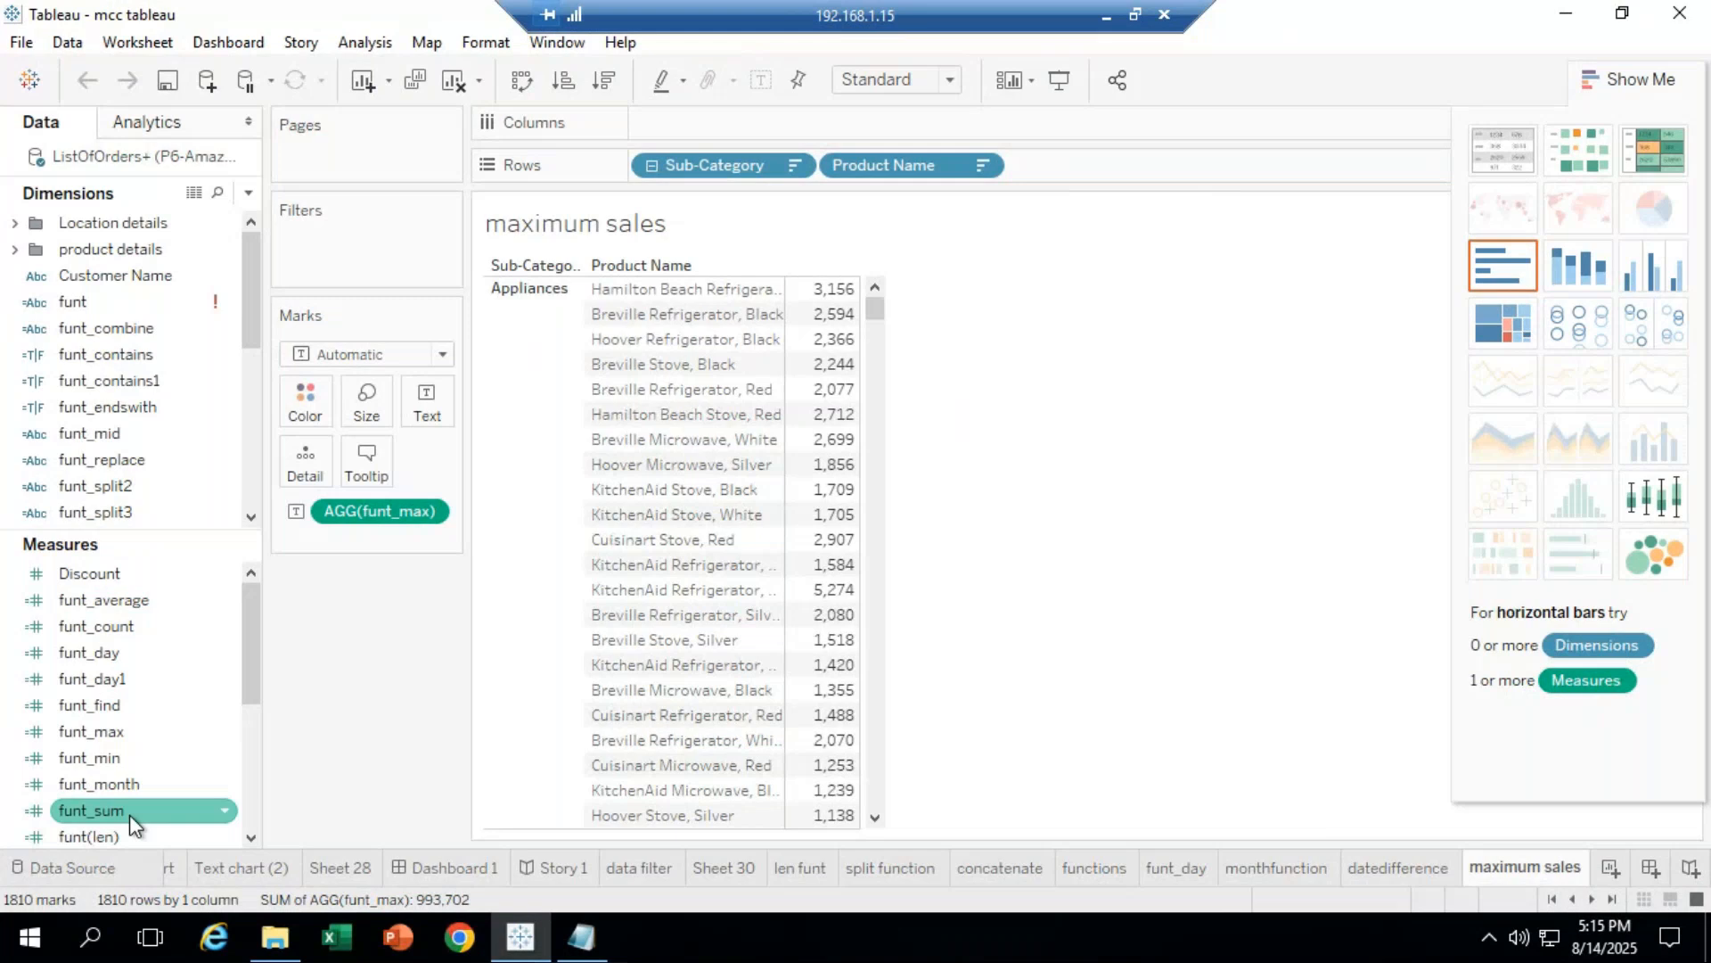
# Step: Clear the maximum sales sheet and show funt_sum as one text table value, 2,348,482
pyautogui.moveTo(707, 166); pyautogui.dragTo(846, 186)
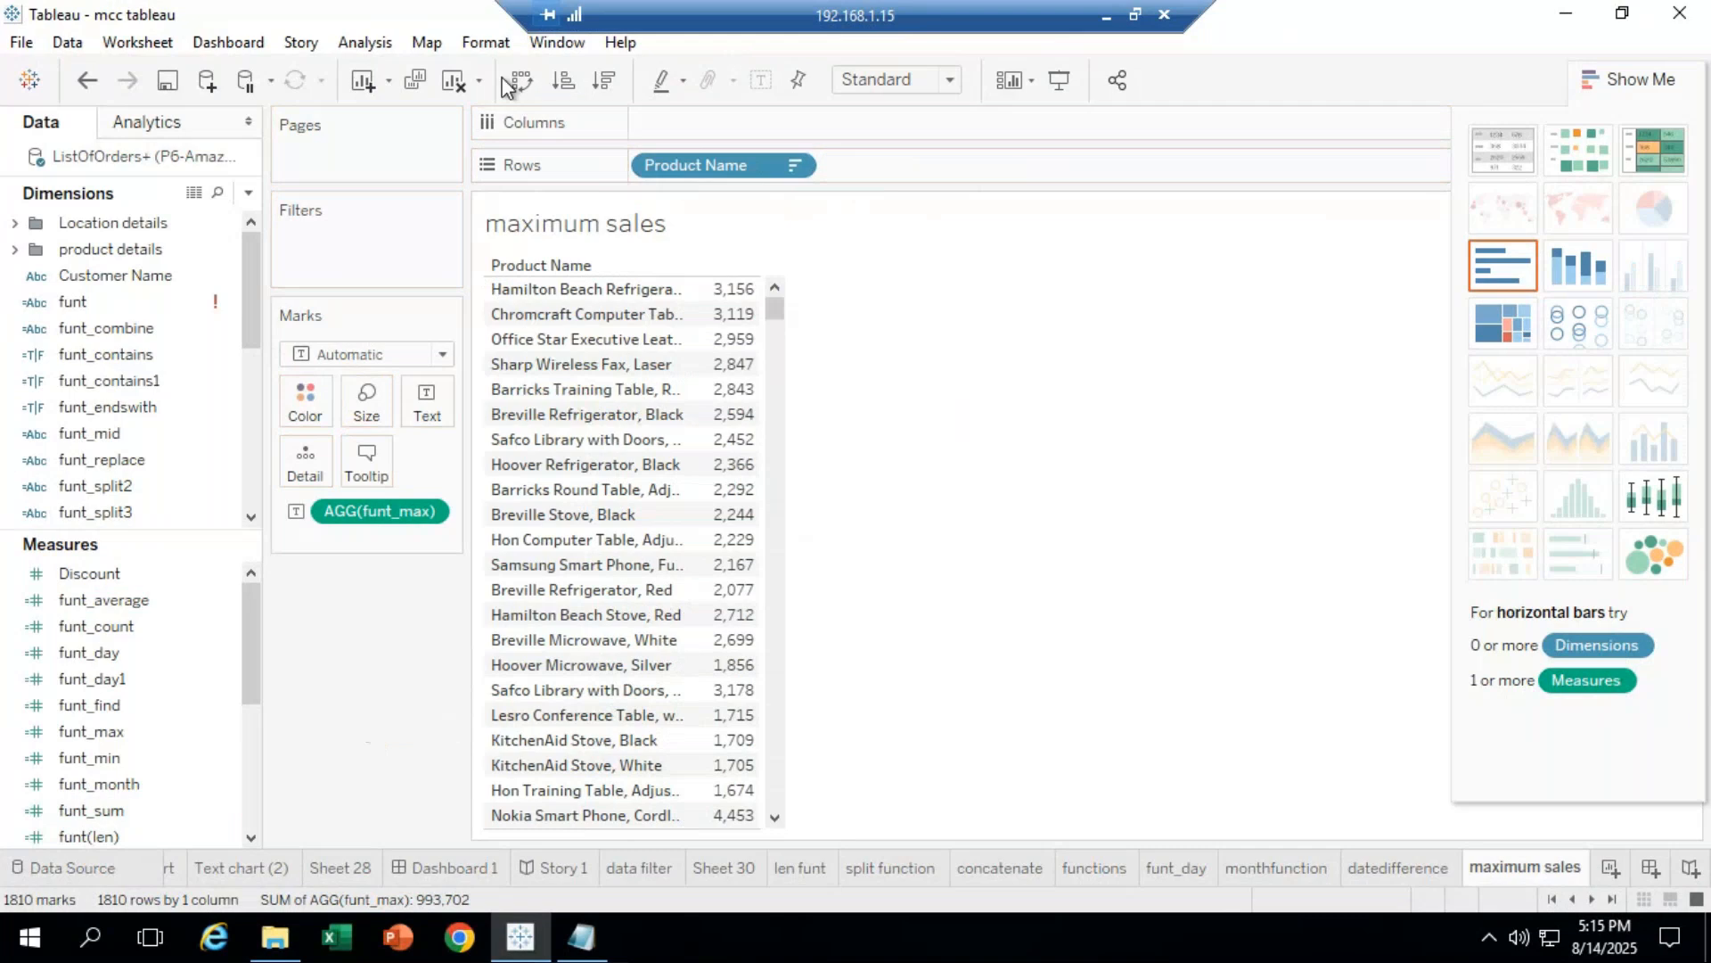
pyautogui.click(445, 95)
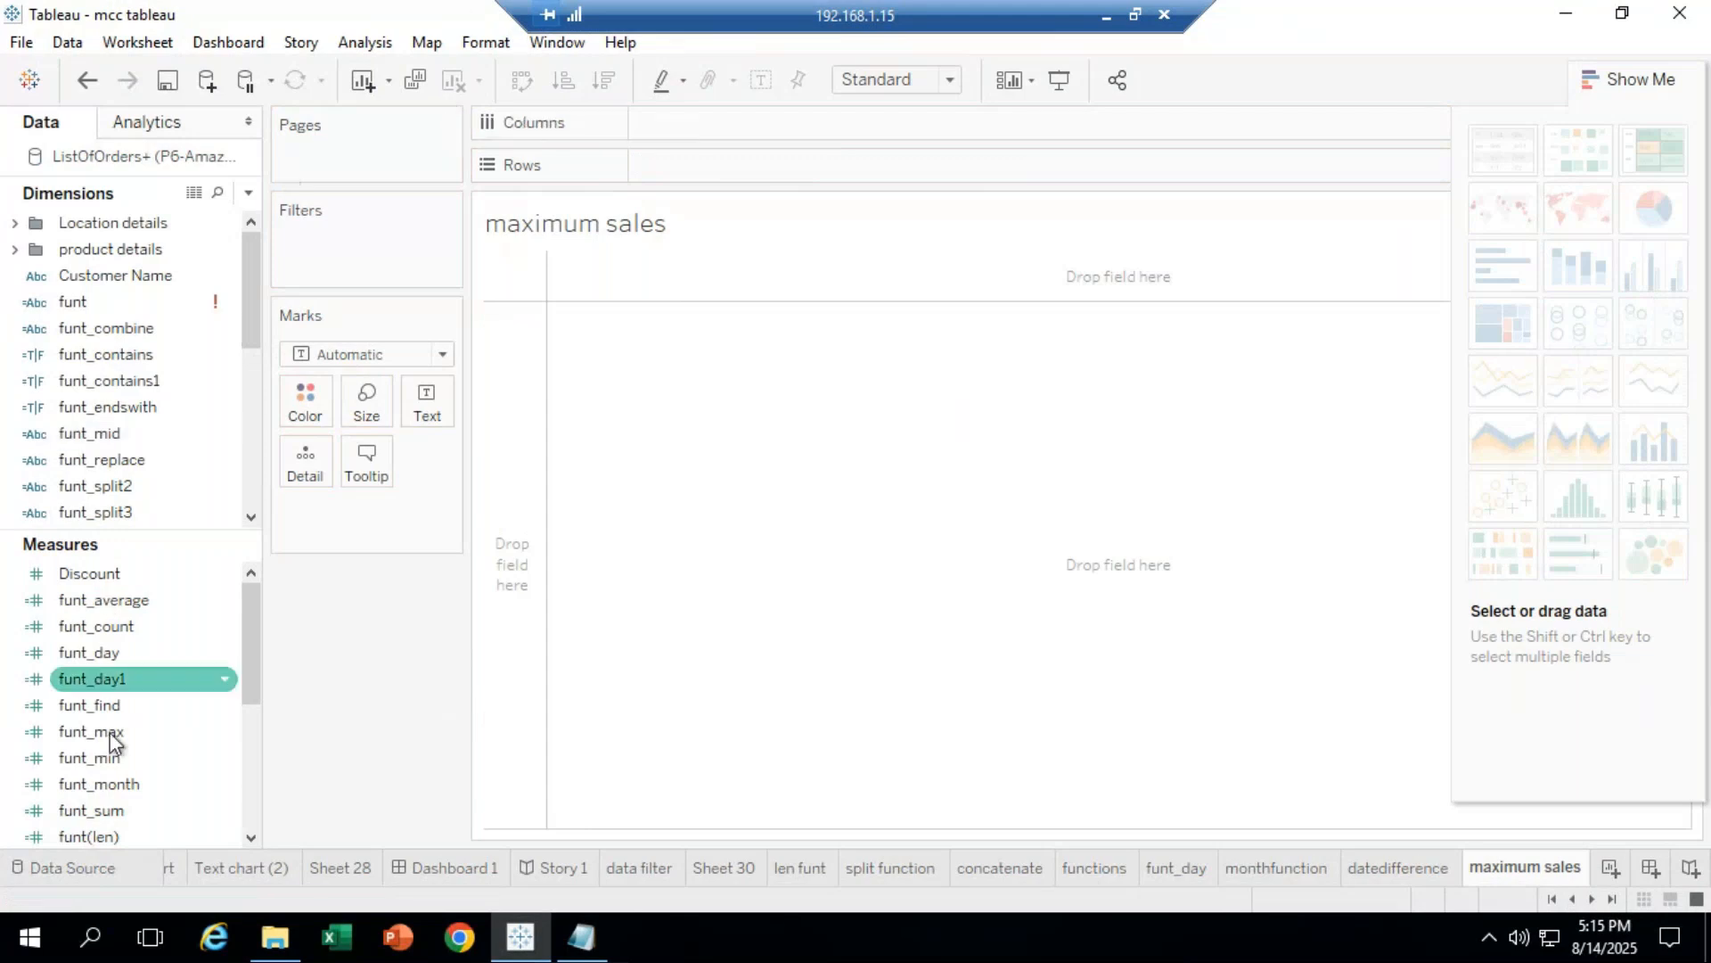
pyautogui.moveTo(109, 815)
pyautogui.mouseDown()
pyautogui.moveTo(393, 565)
pyautogui.moveTo(527, 415)
pyautogui.moveTo(715, 152)
pyautogui.moveTo(703, 125)
pyautogui.mouseUp()
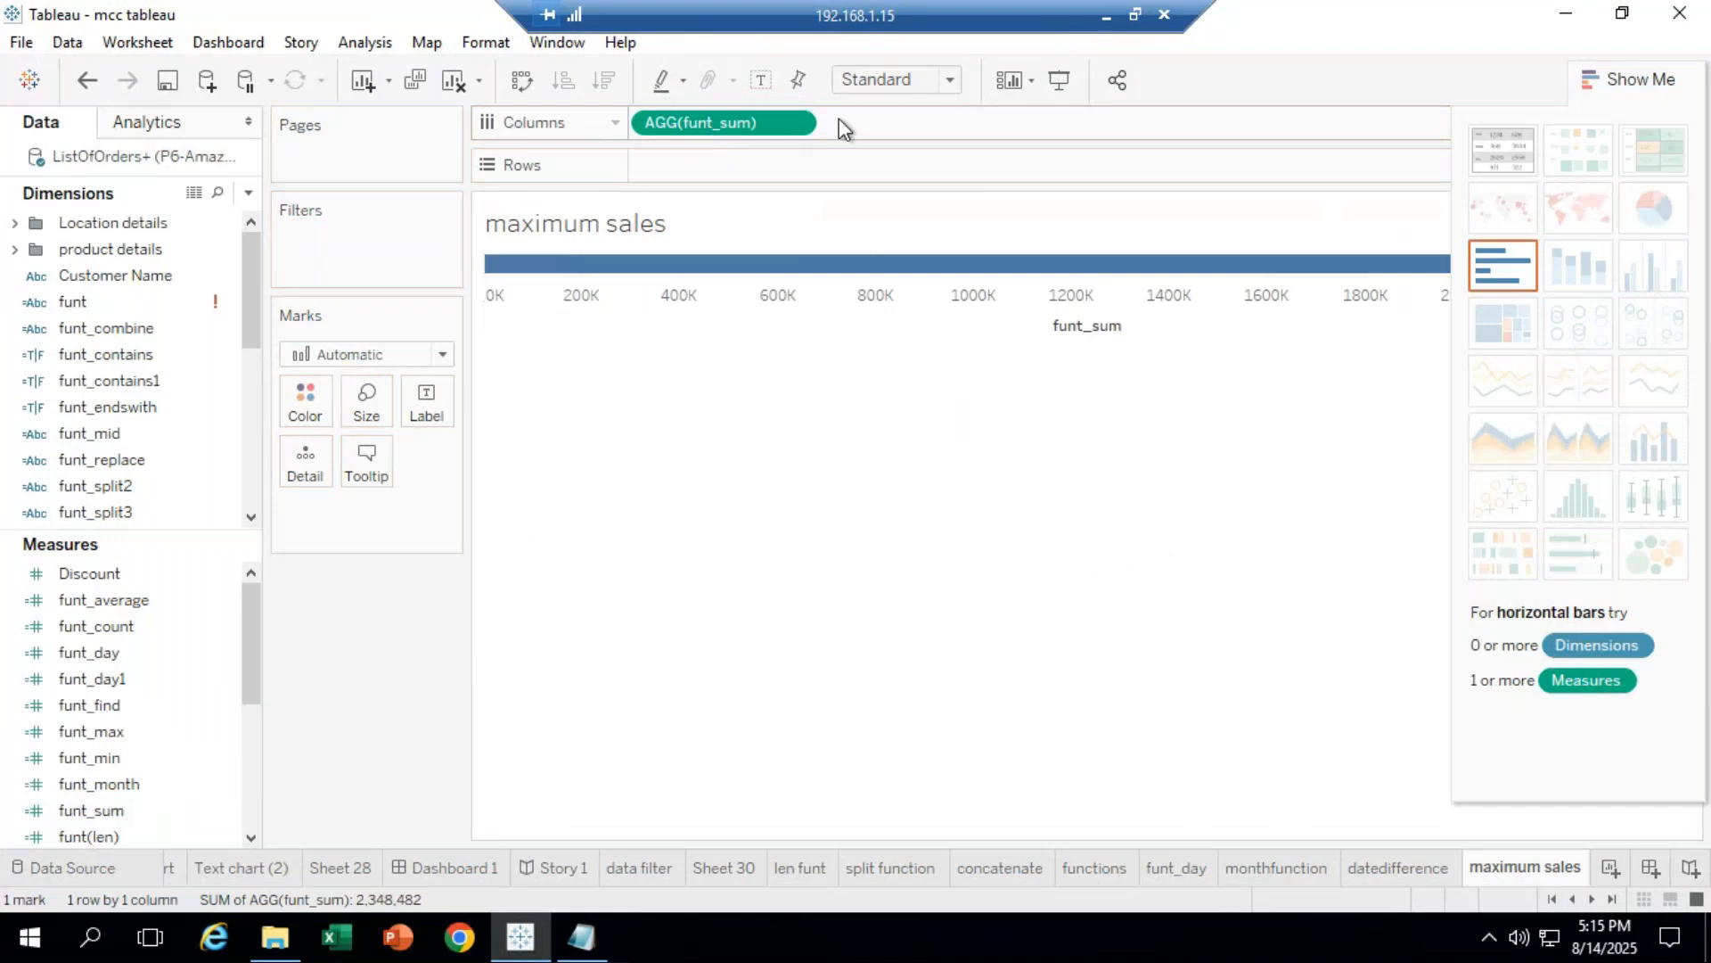
pyautogui.click(1503, 153)
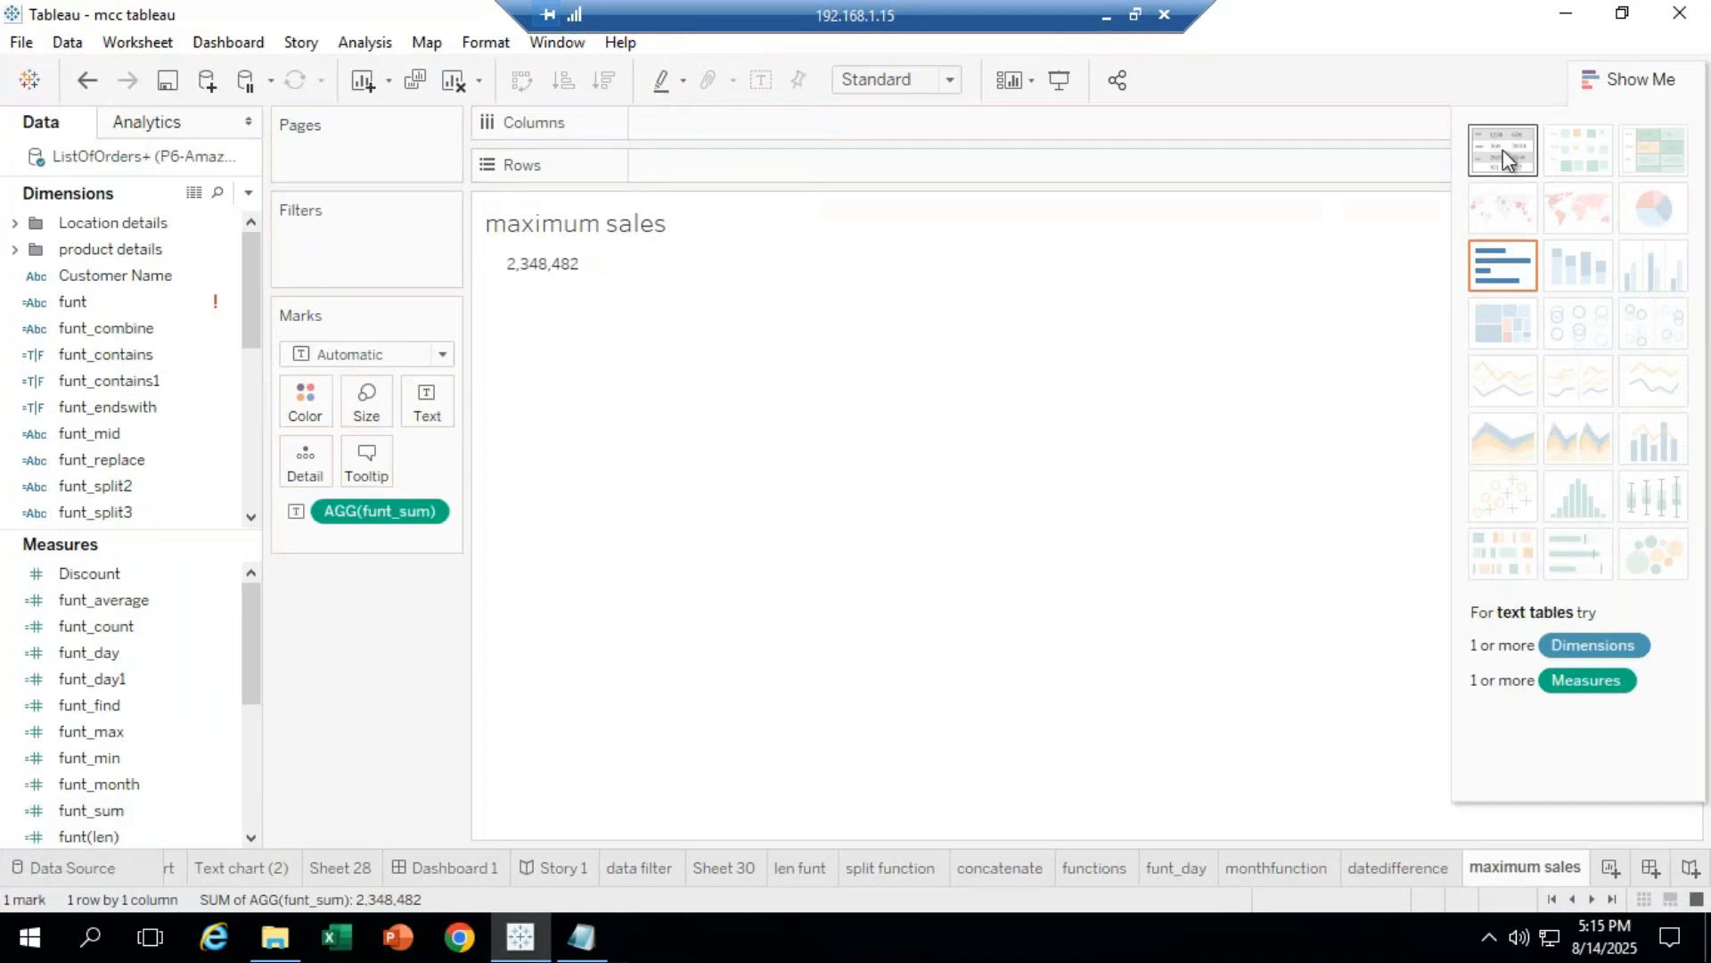
pyautogui.moveTo(548, 284)
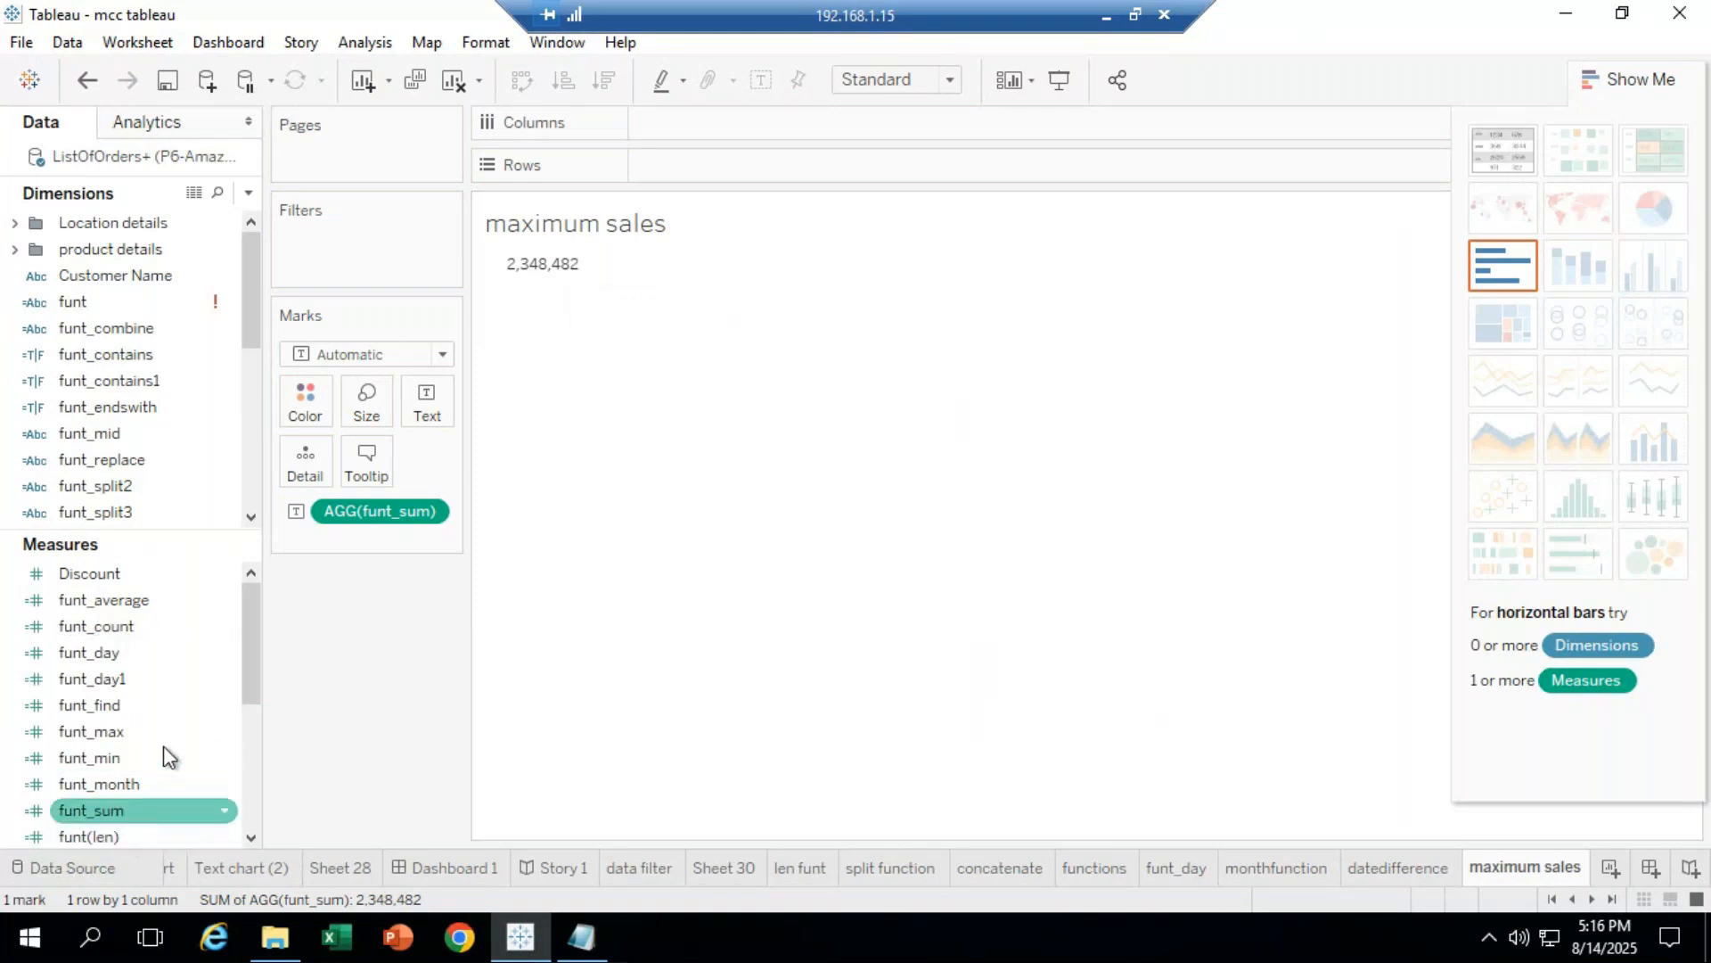
# Step: Add funt_max (6,517) and funt_min (3) to the text table beside funt_sum
pyautogui.click(140, 734)
pyautogui.moveTo(140, 738); pyautogui.dragTo(750, 126)
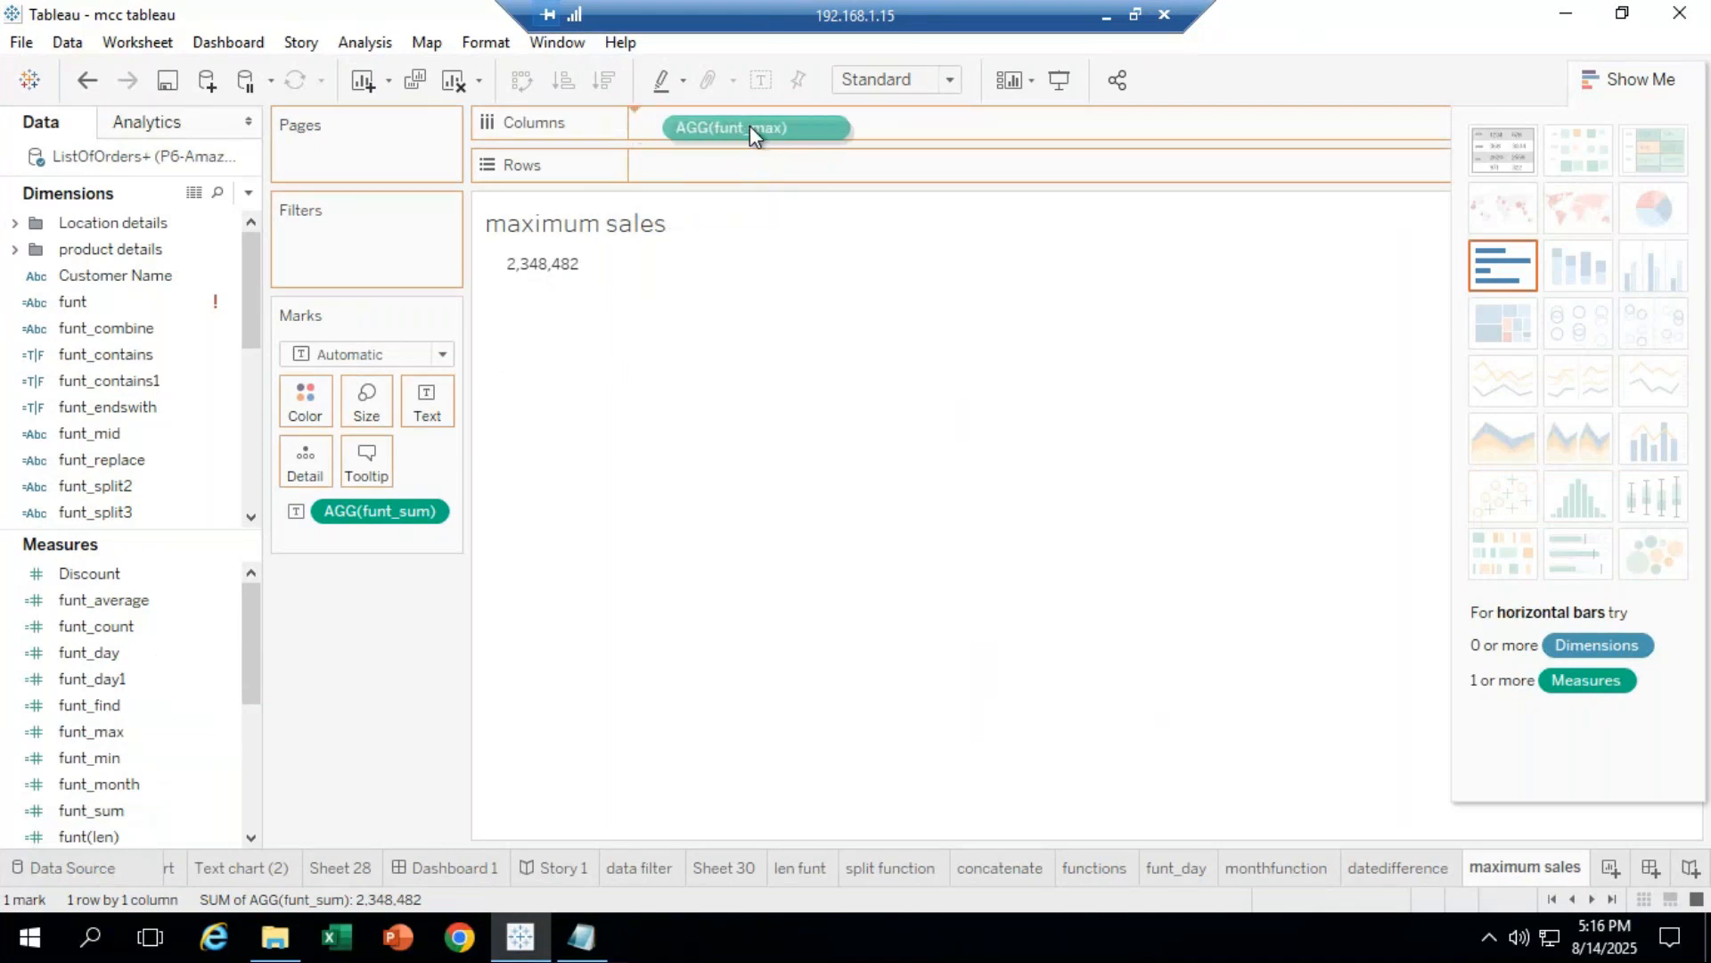
pyautogui.click(1500, 147)
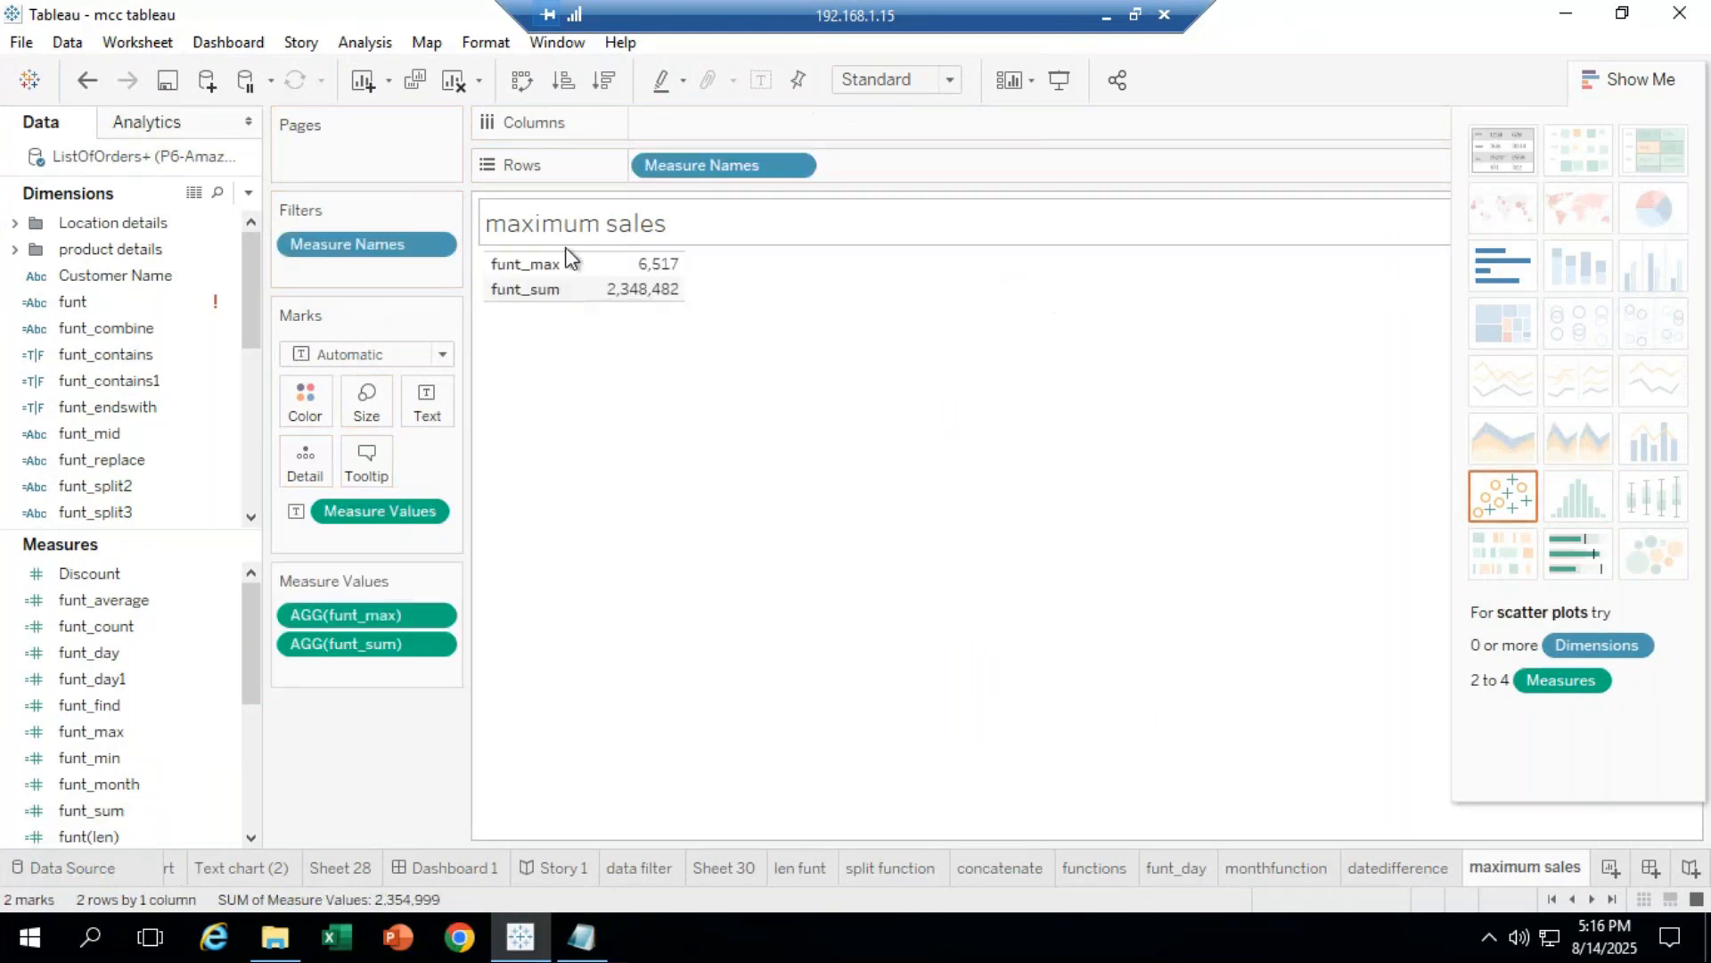
pyautogui.moveTo(656, 267)
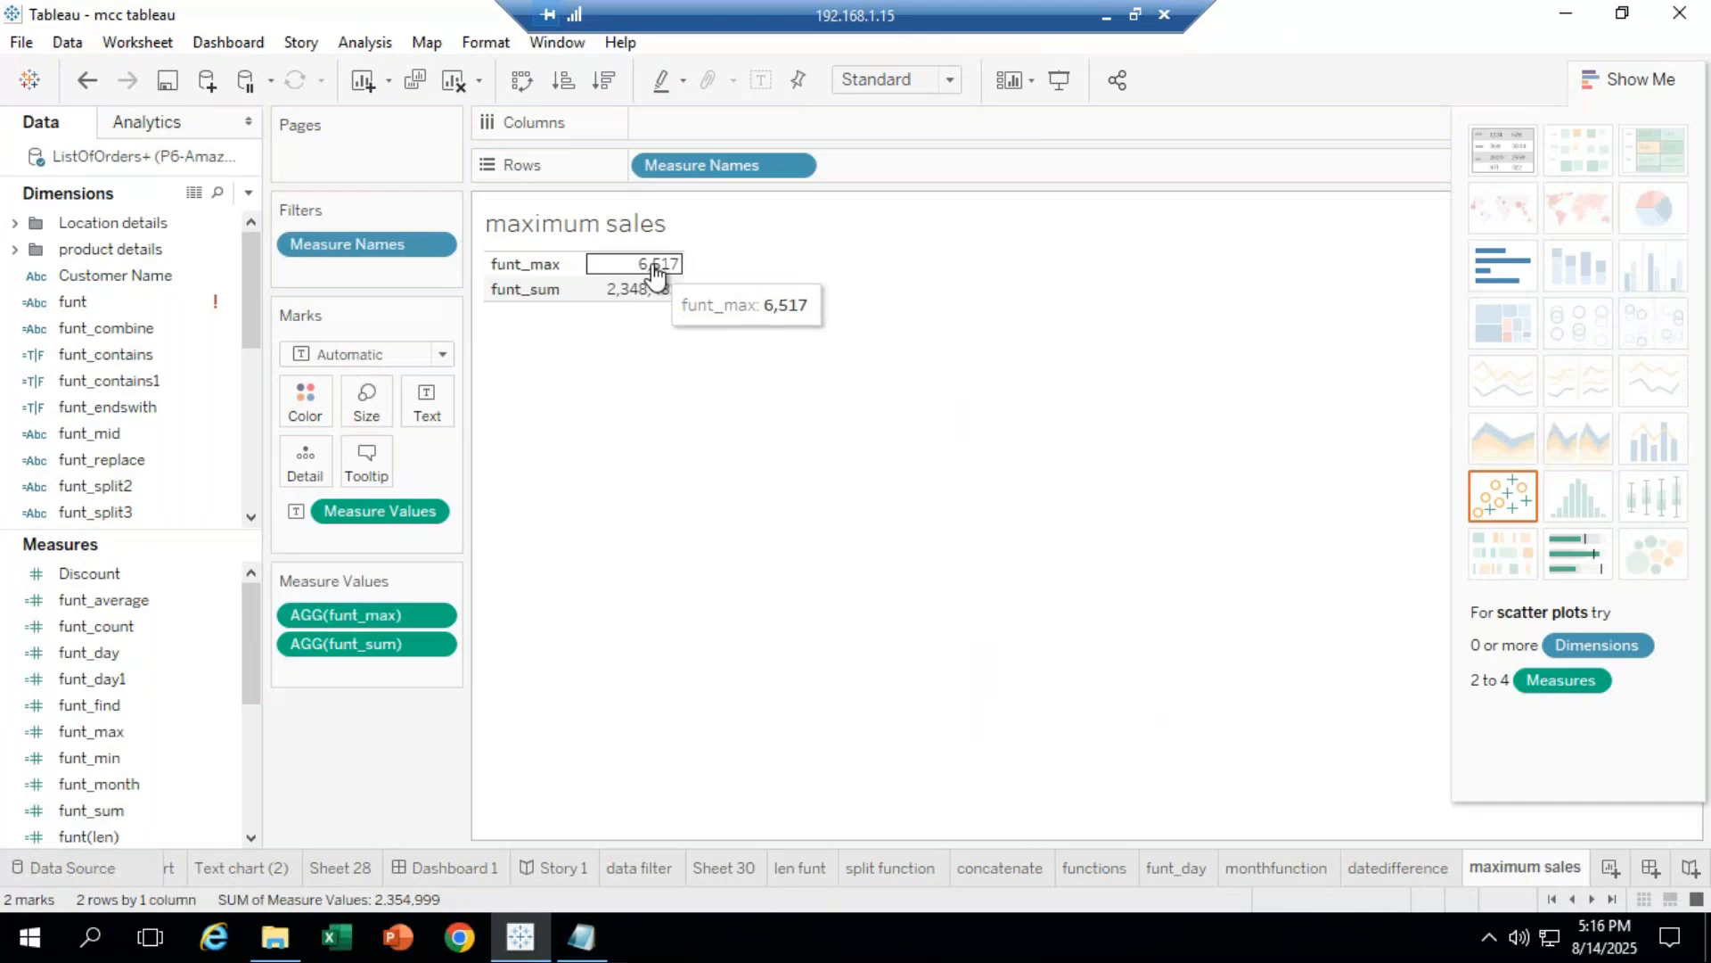
pyautogui.moveTo(652, 299)
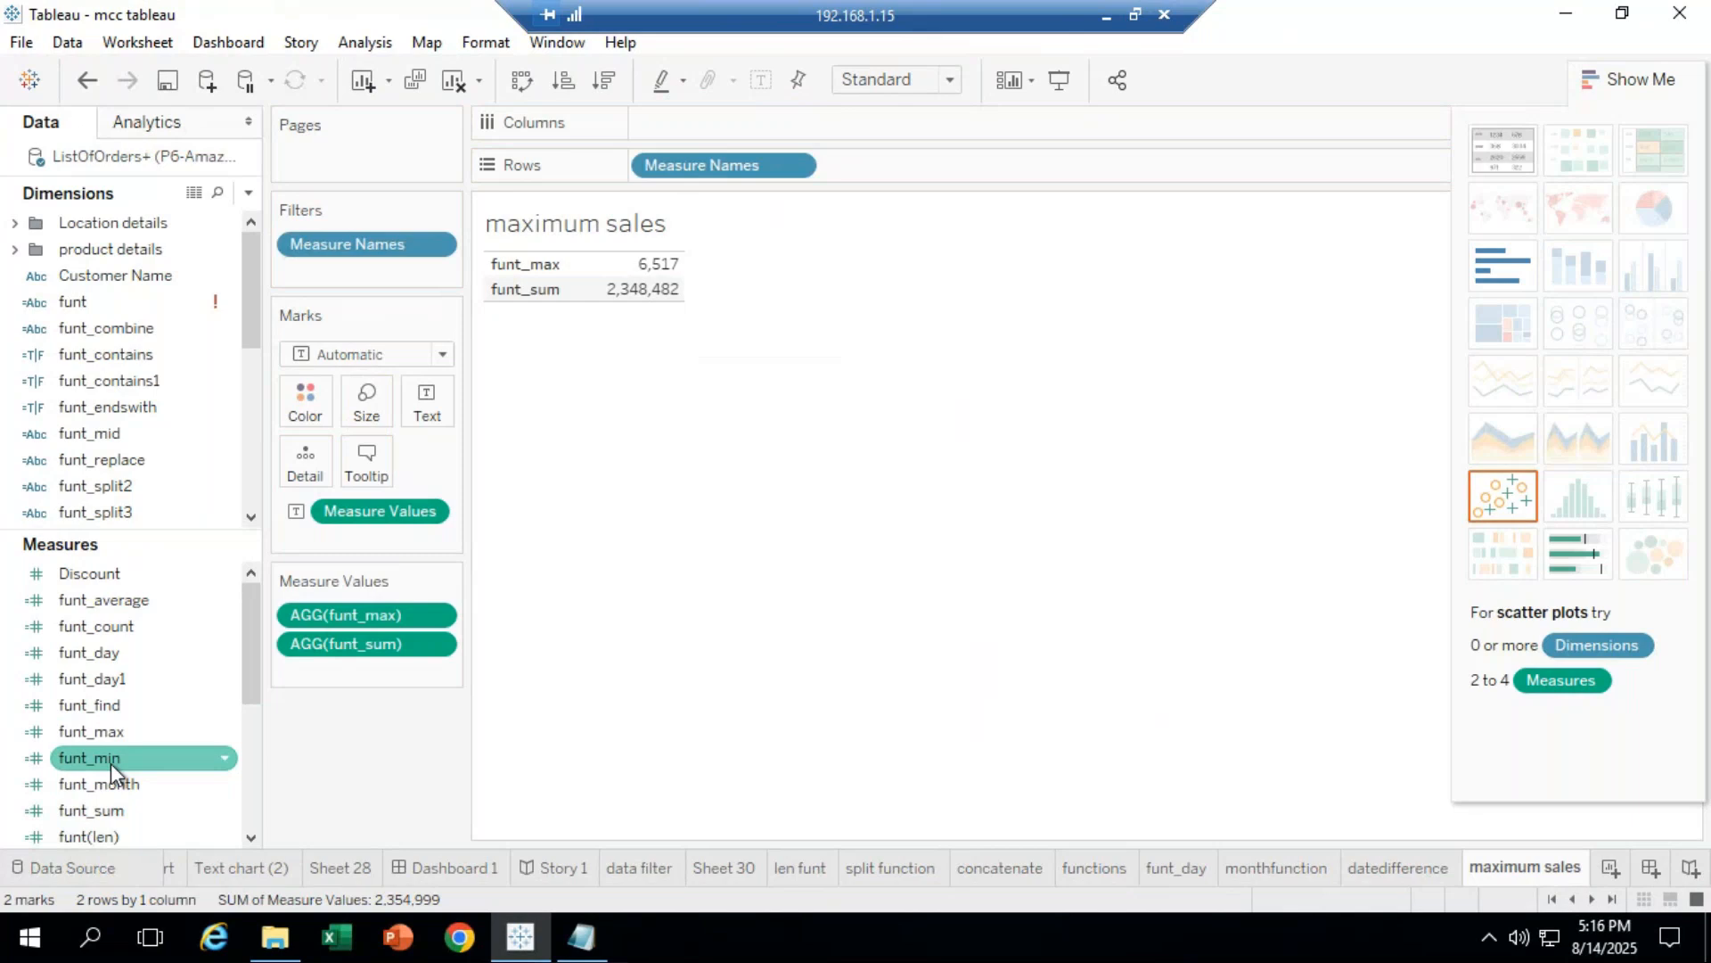
pyautogui.moveTo(111, 763); pyautogui.dragTo(729, 132)
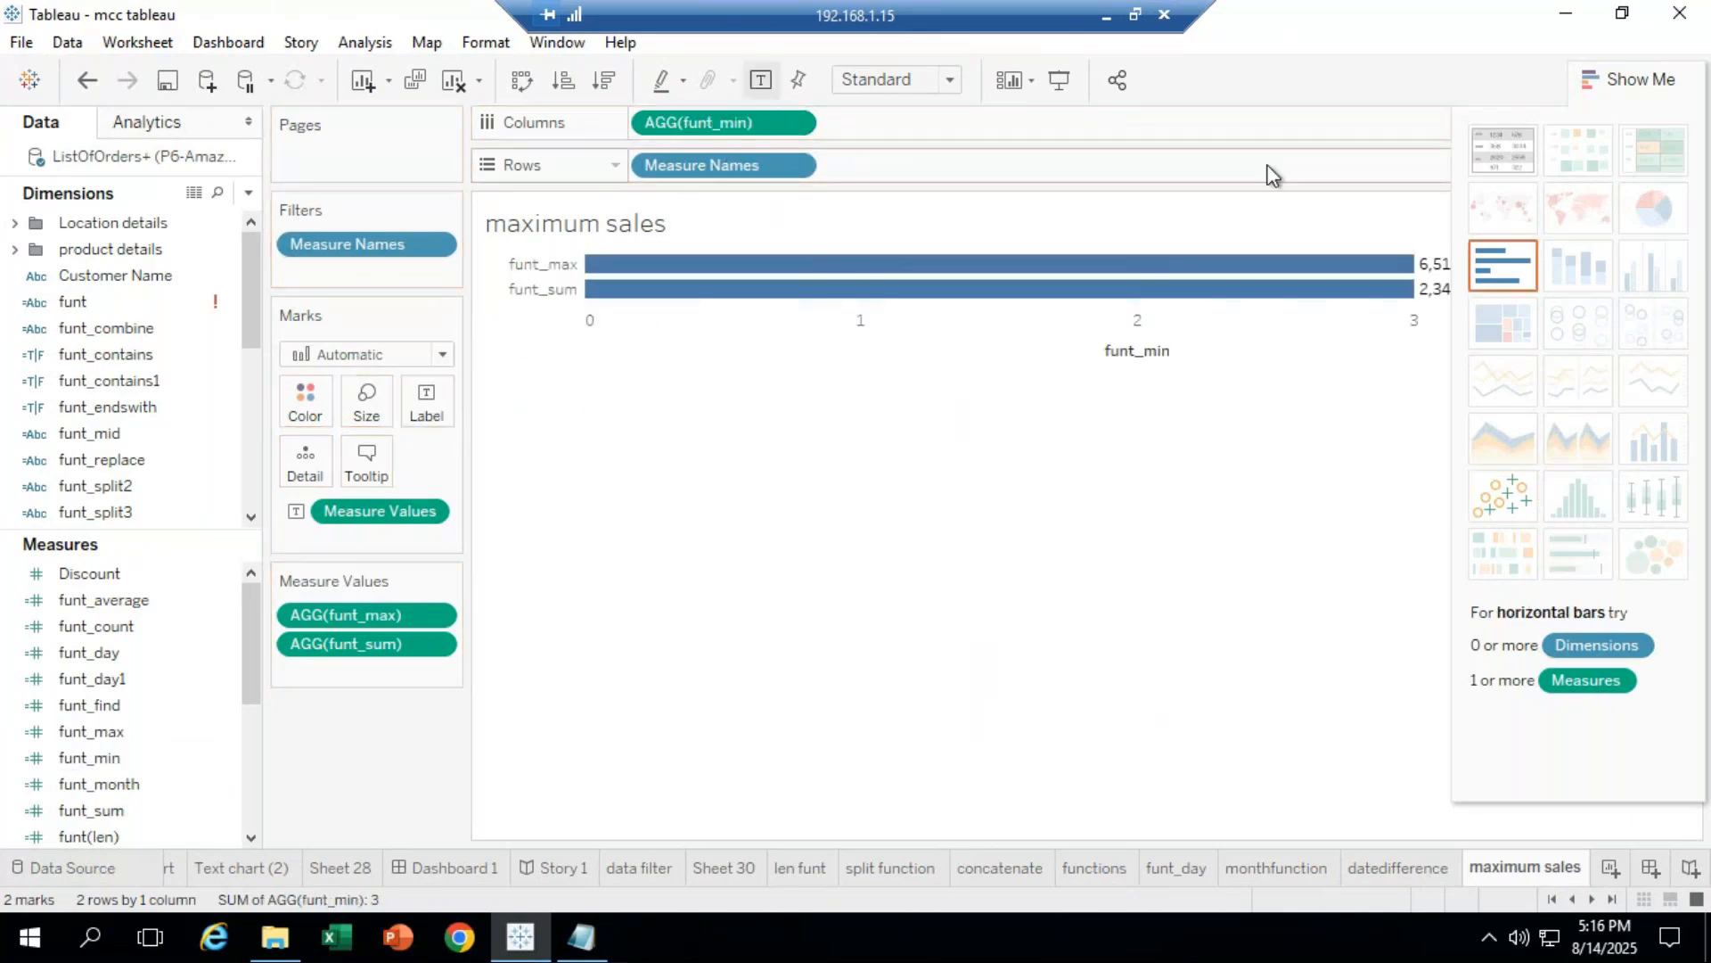
pyautogui.click(1503, 149)
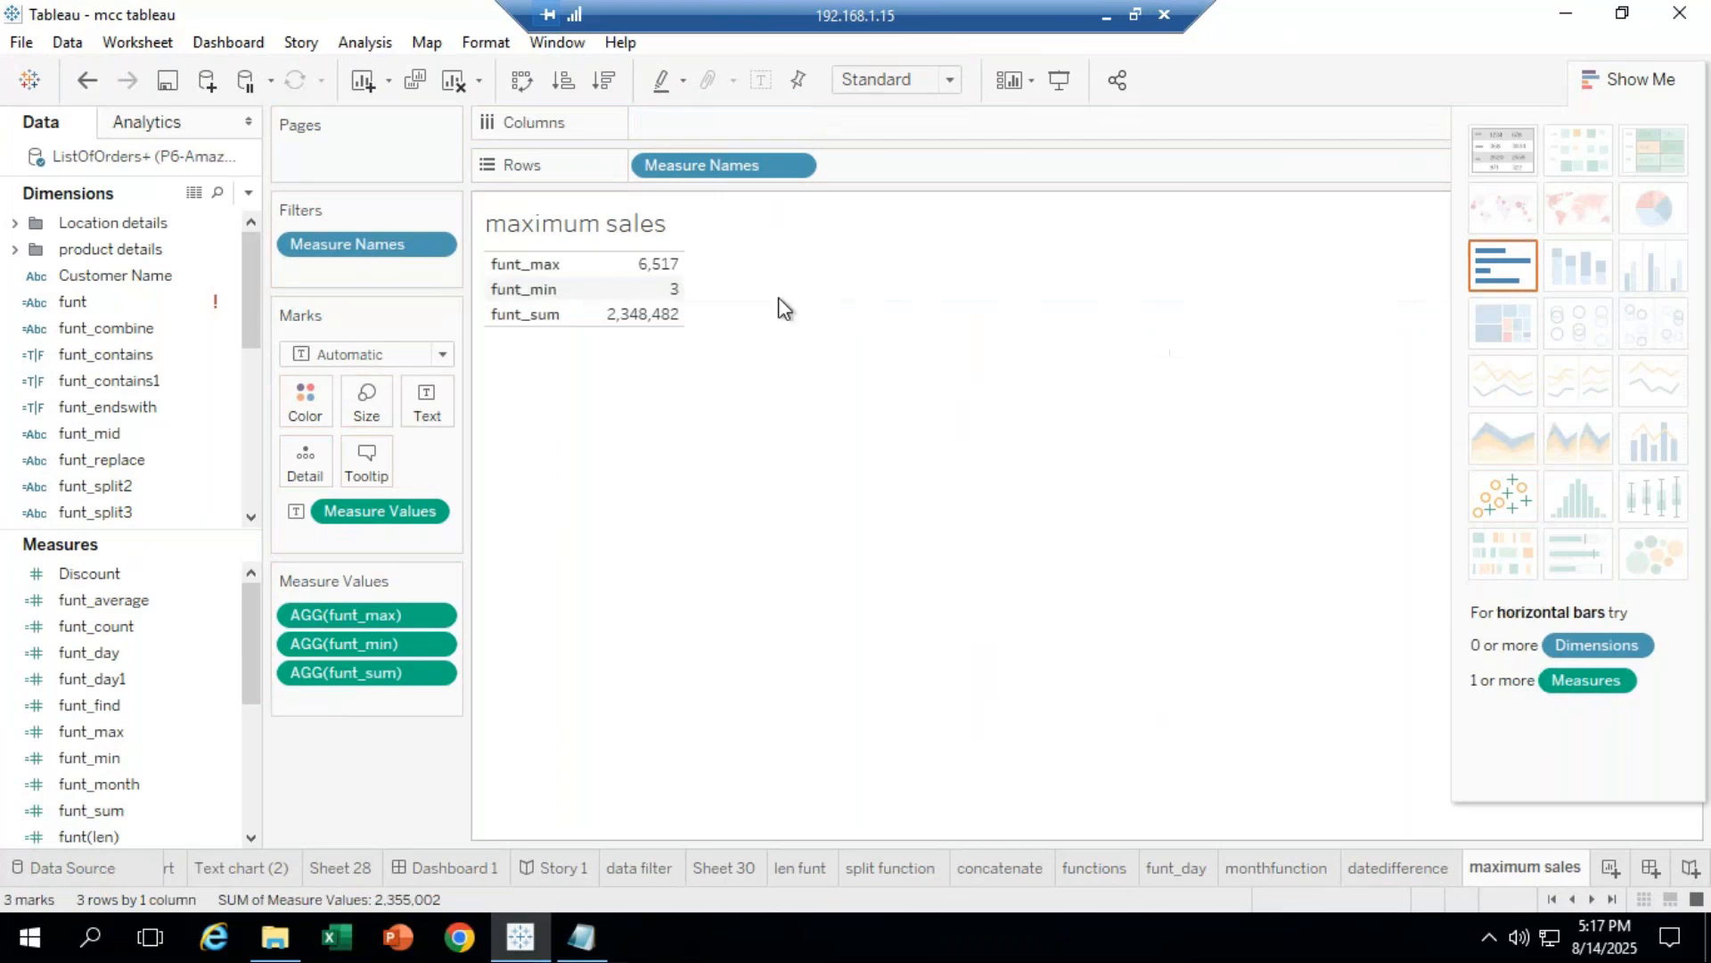
pyautogui.moveTo(677, 290)
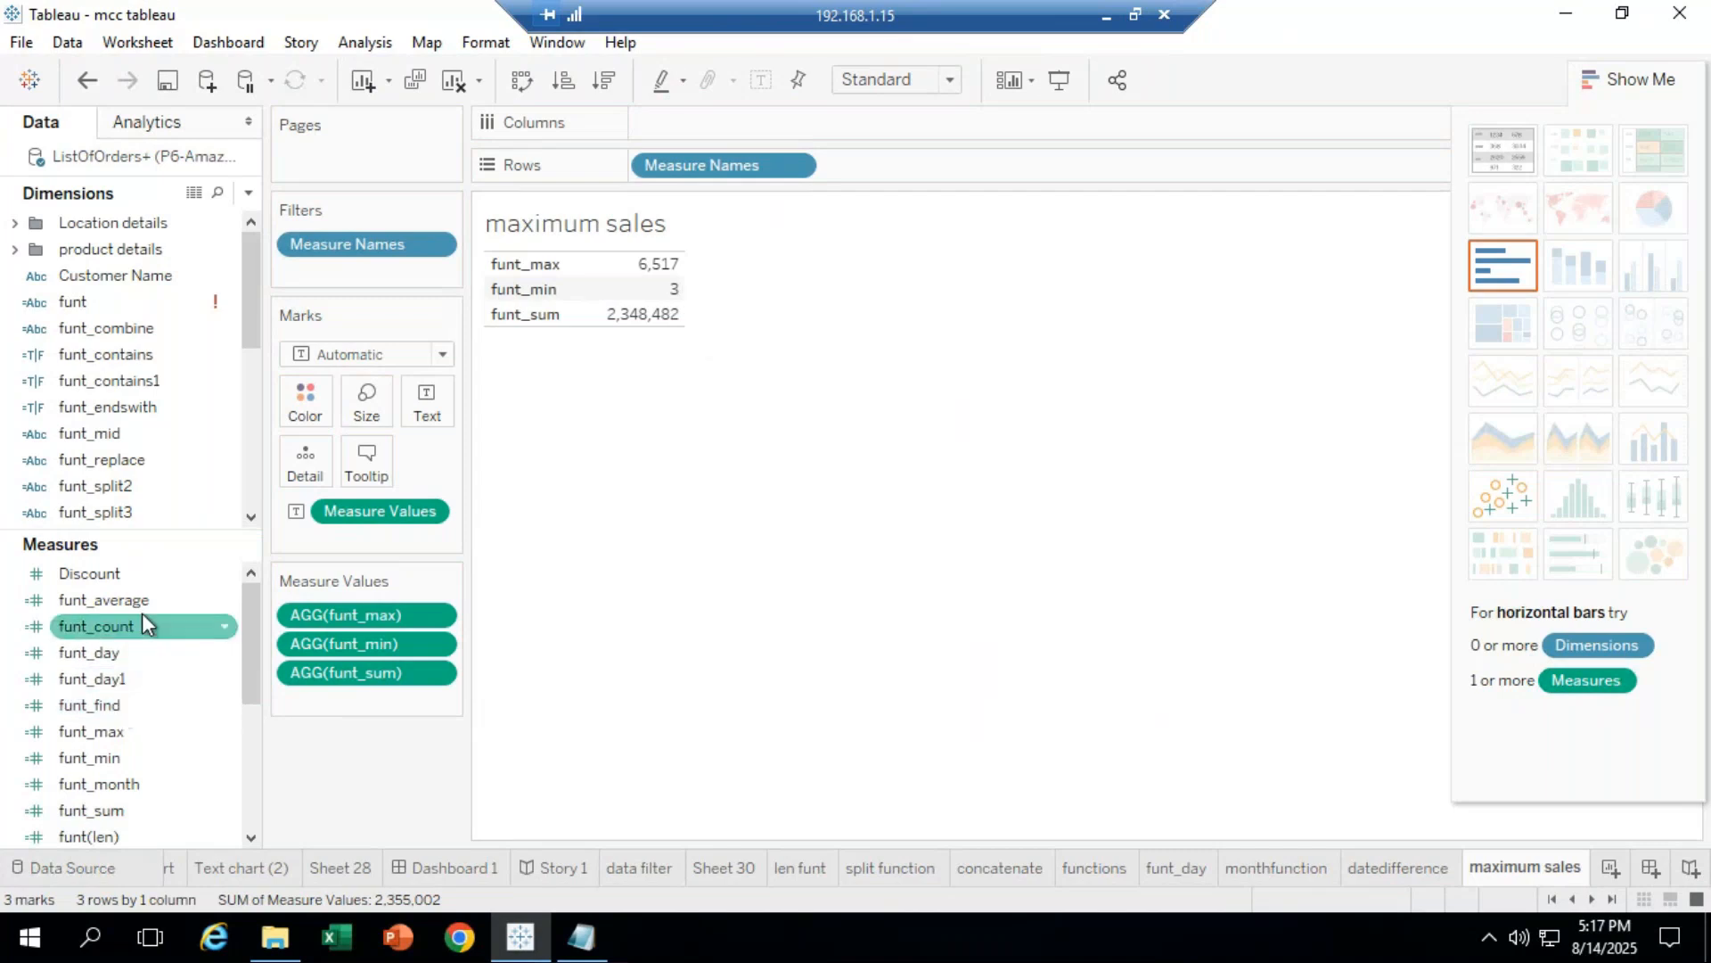
# Step: Add funt_average (292) as a text table column and put funt_sum on Color
pyautogui.moveTo(152, 599)
pyautogui.mouseDown()
pyautogui.moveTo(194, 532)
pyautogui.moveTo(758, 189)
pyautogui.moveTo(920, 176)
pyautogui.moveTo(917, 152)
pyautogui.moveTo(786, 128)
pyautogui.mouseUp()
pyautogui.click(1500, 144)
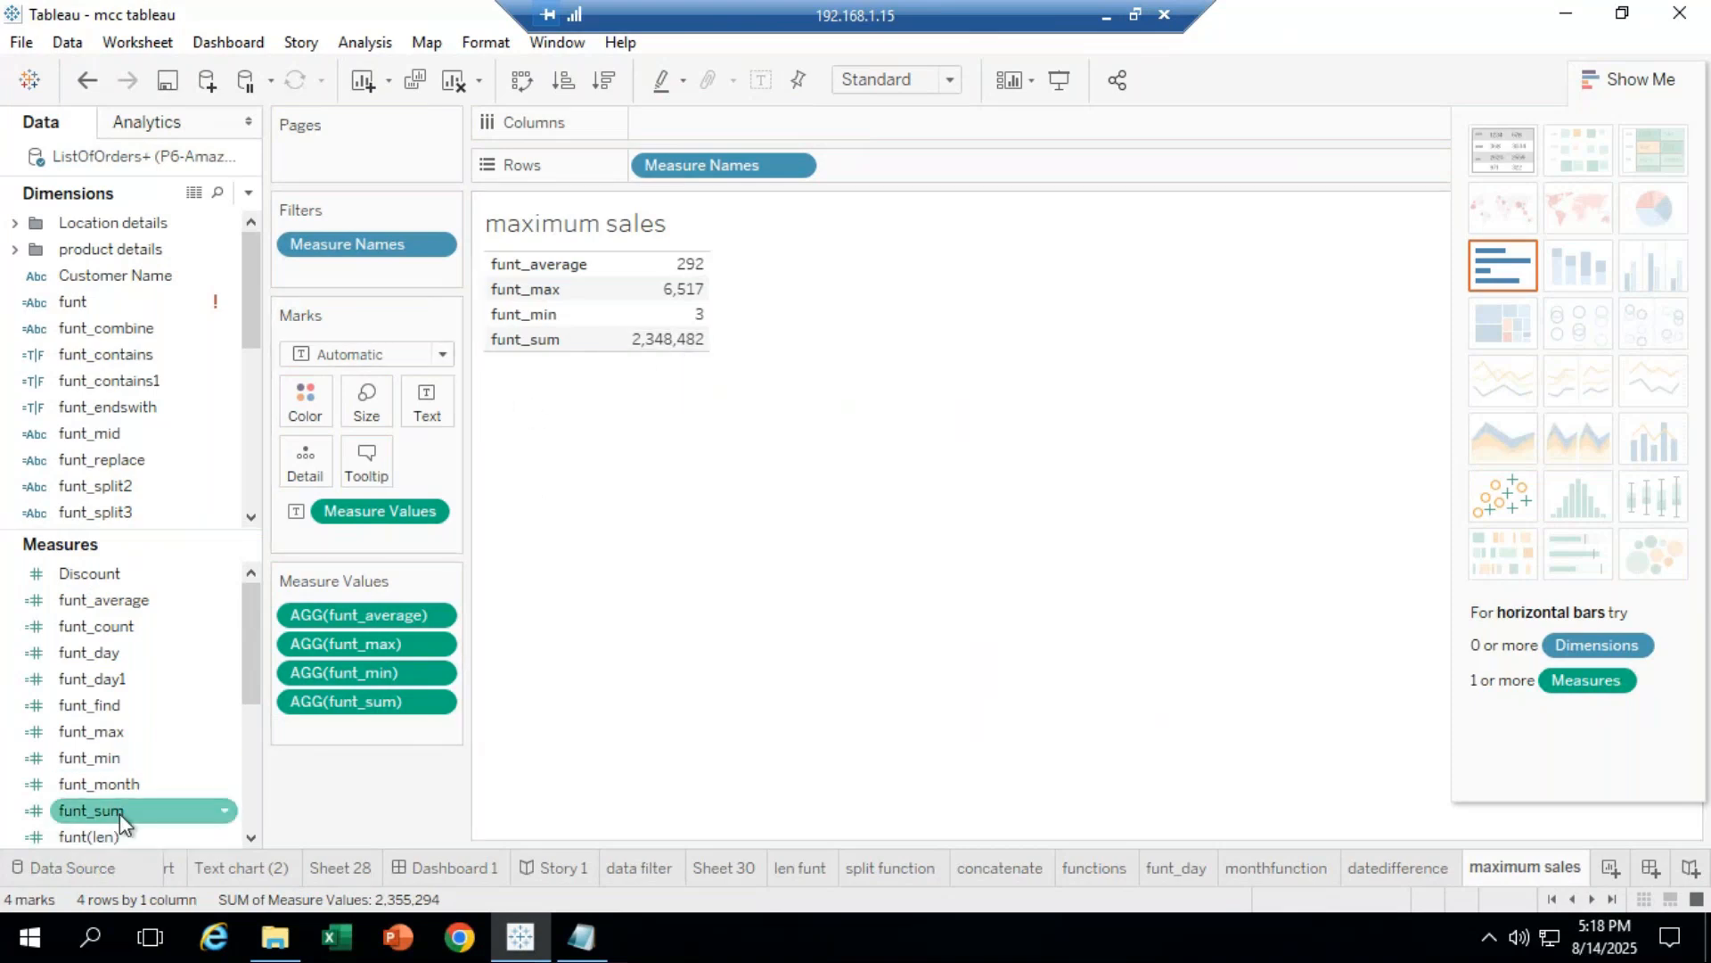
pyautogui.moveTo(120, 813); pyautogui.dragTo(305, 403)
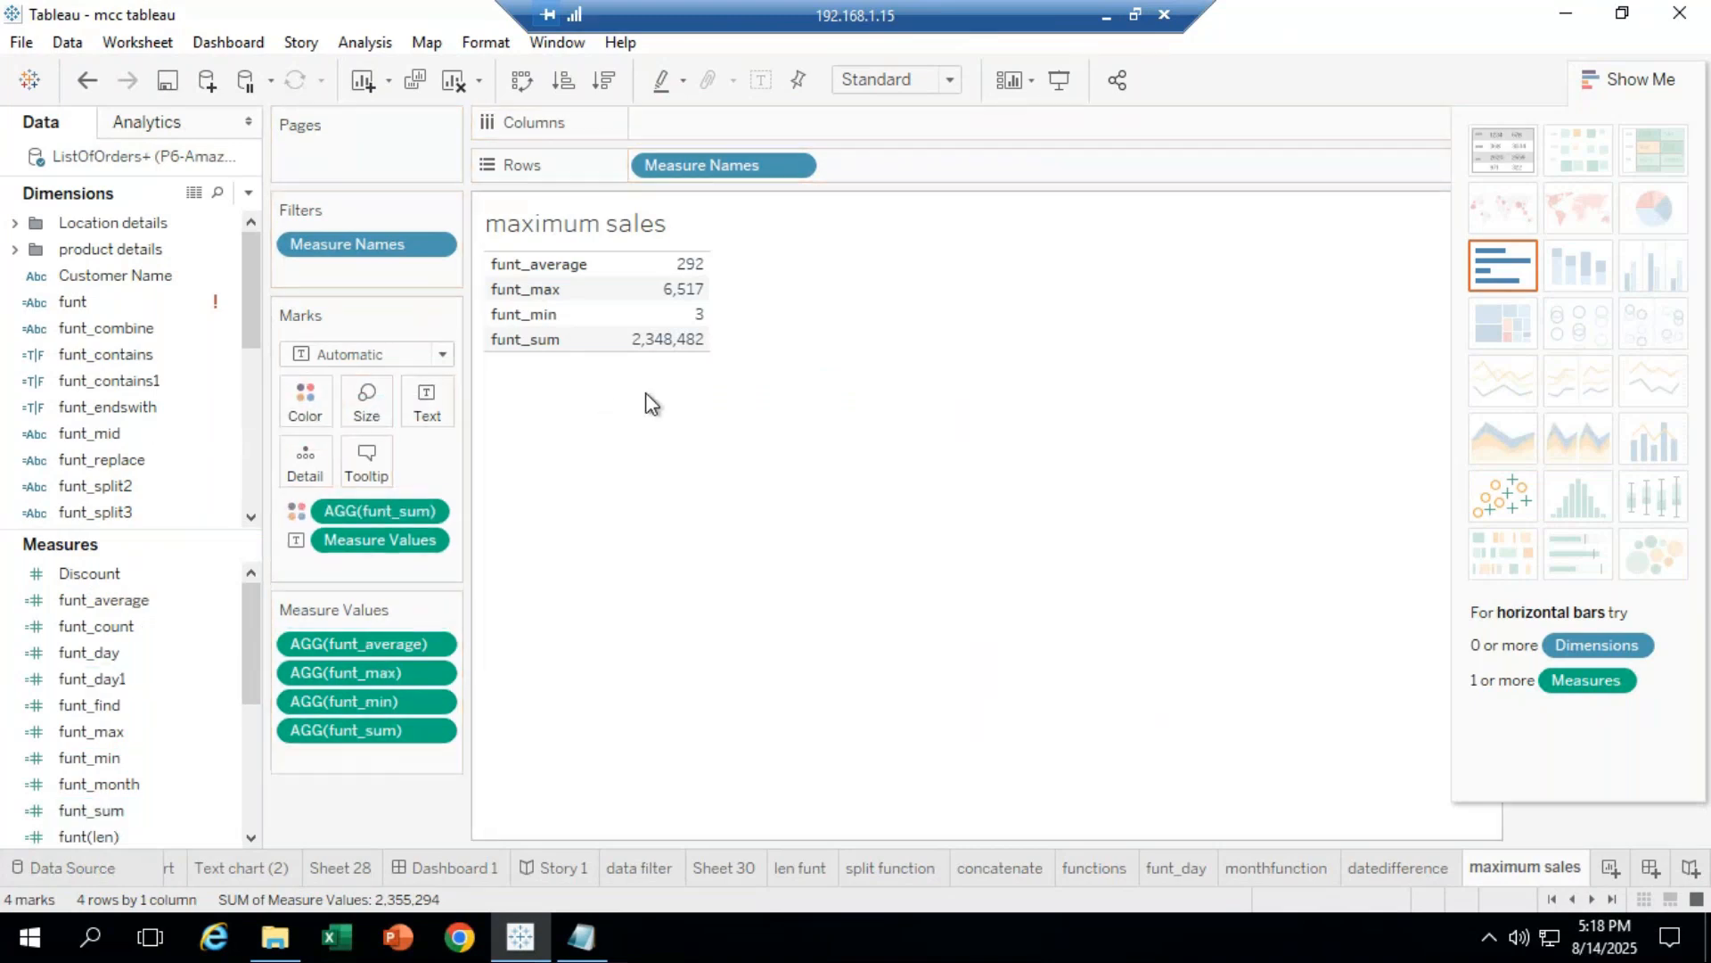
# Step: Set the funt_sum colour palette to red, then remove funt_sum from the Color card
pyautogui.click(302, 510)
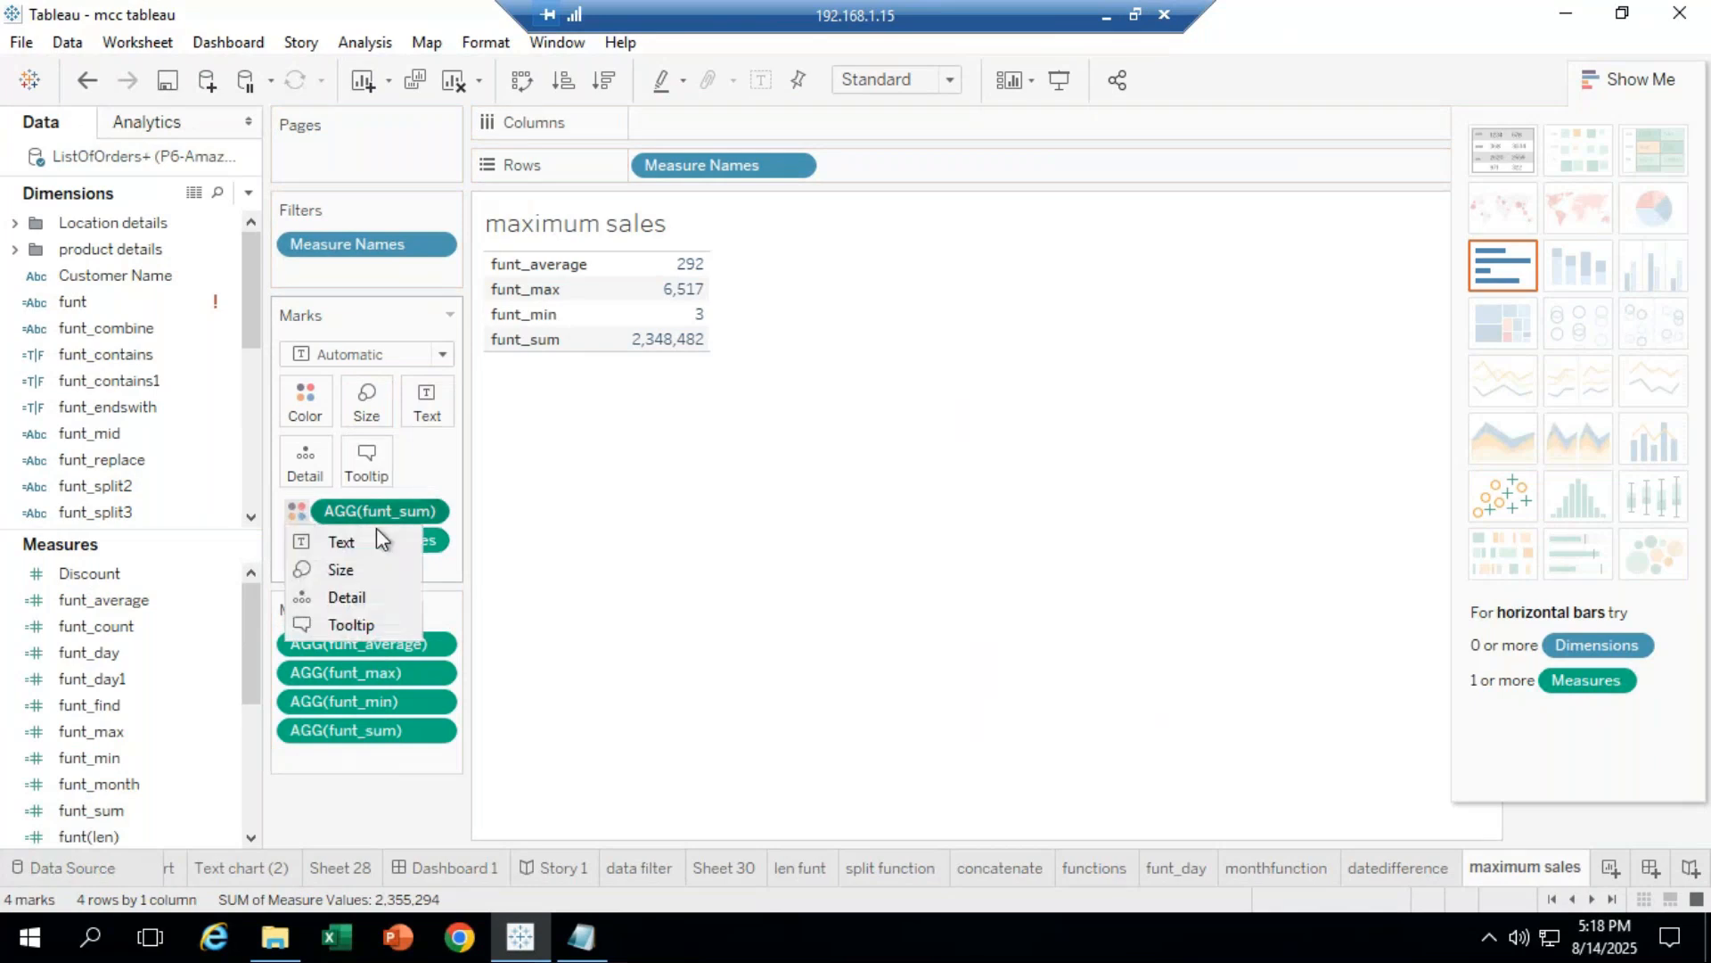
pyautogui.click(305, 401)
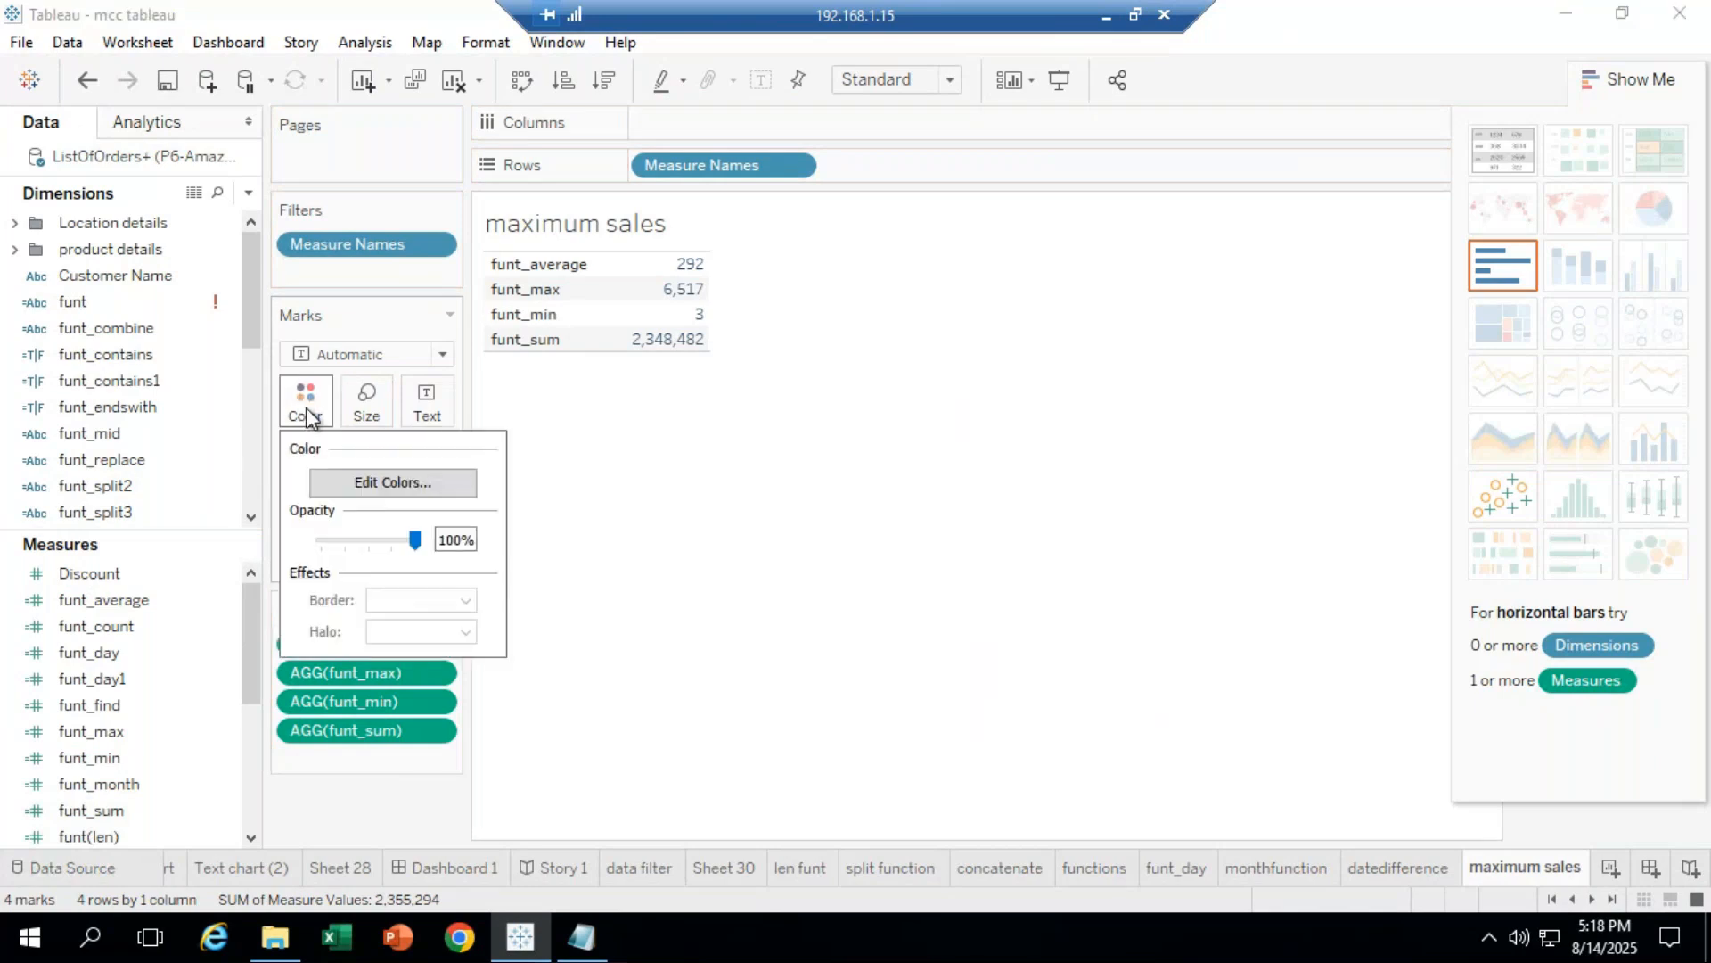
pyautogui.click(434, 491)
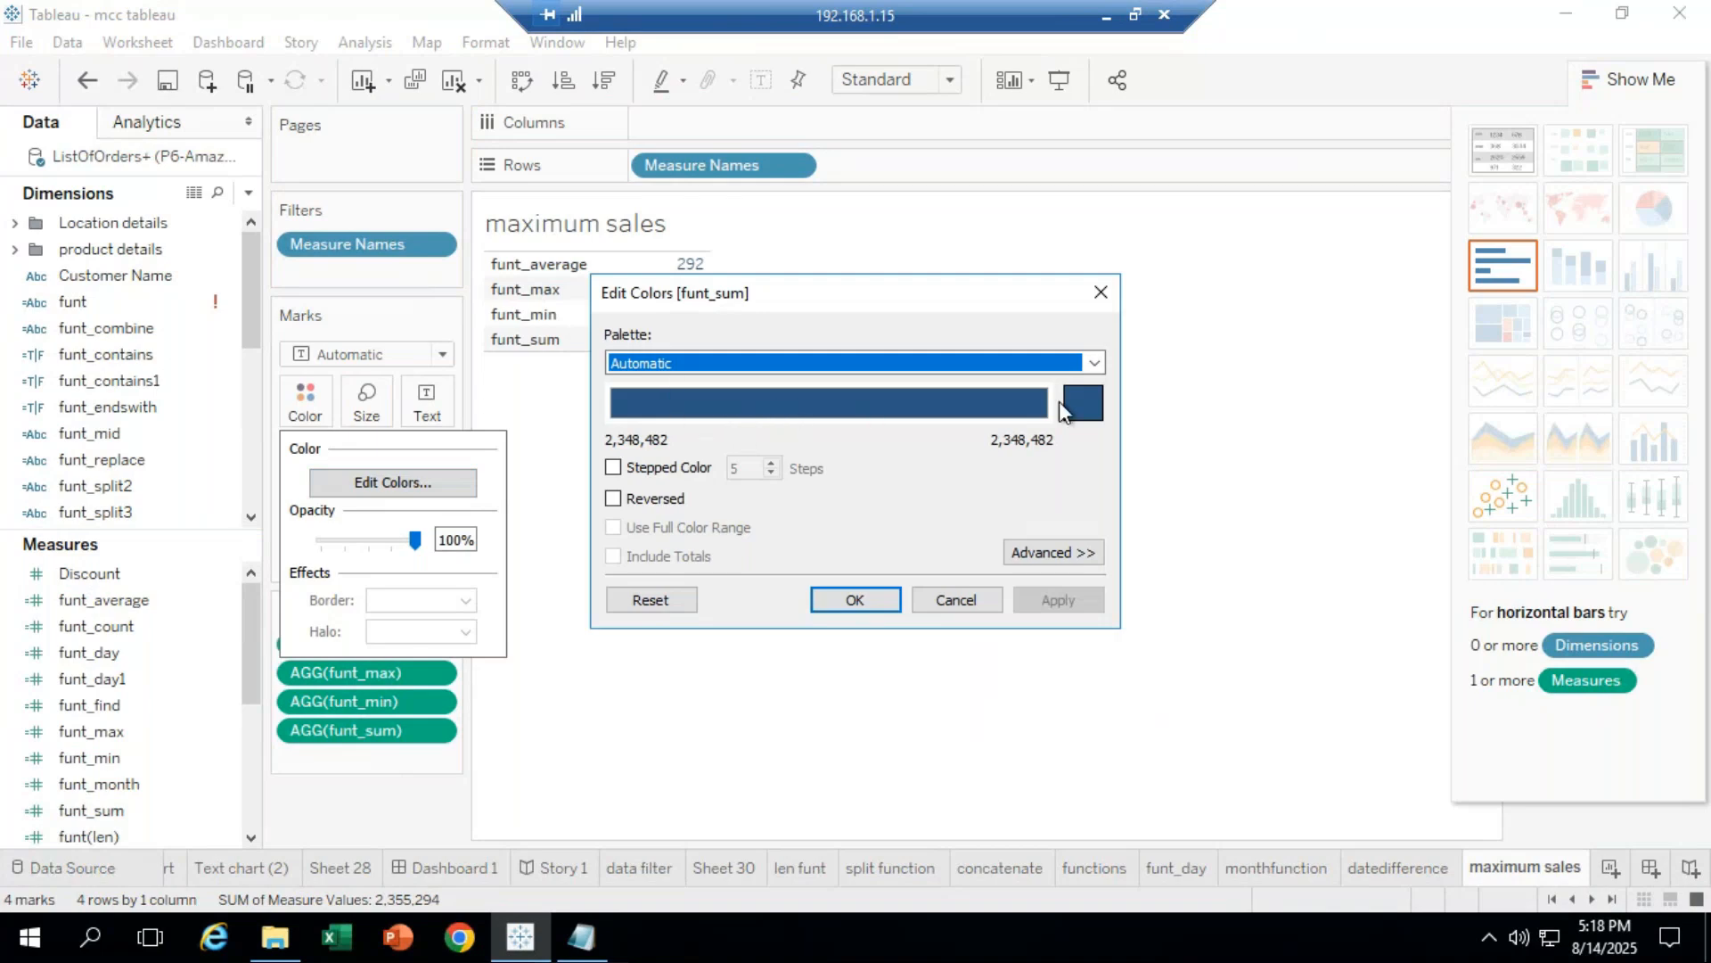
pyautogui.click(1086, 403)
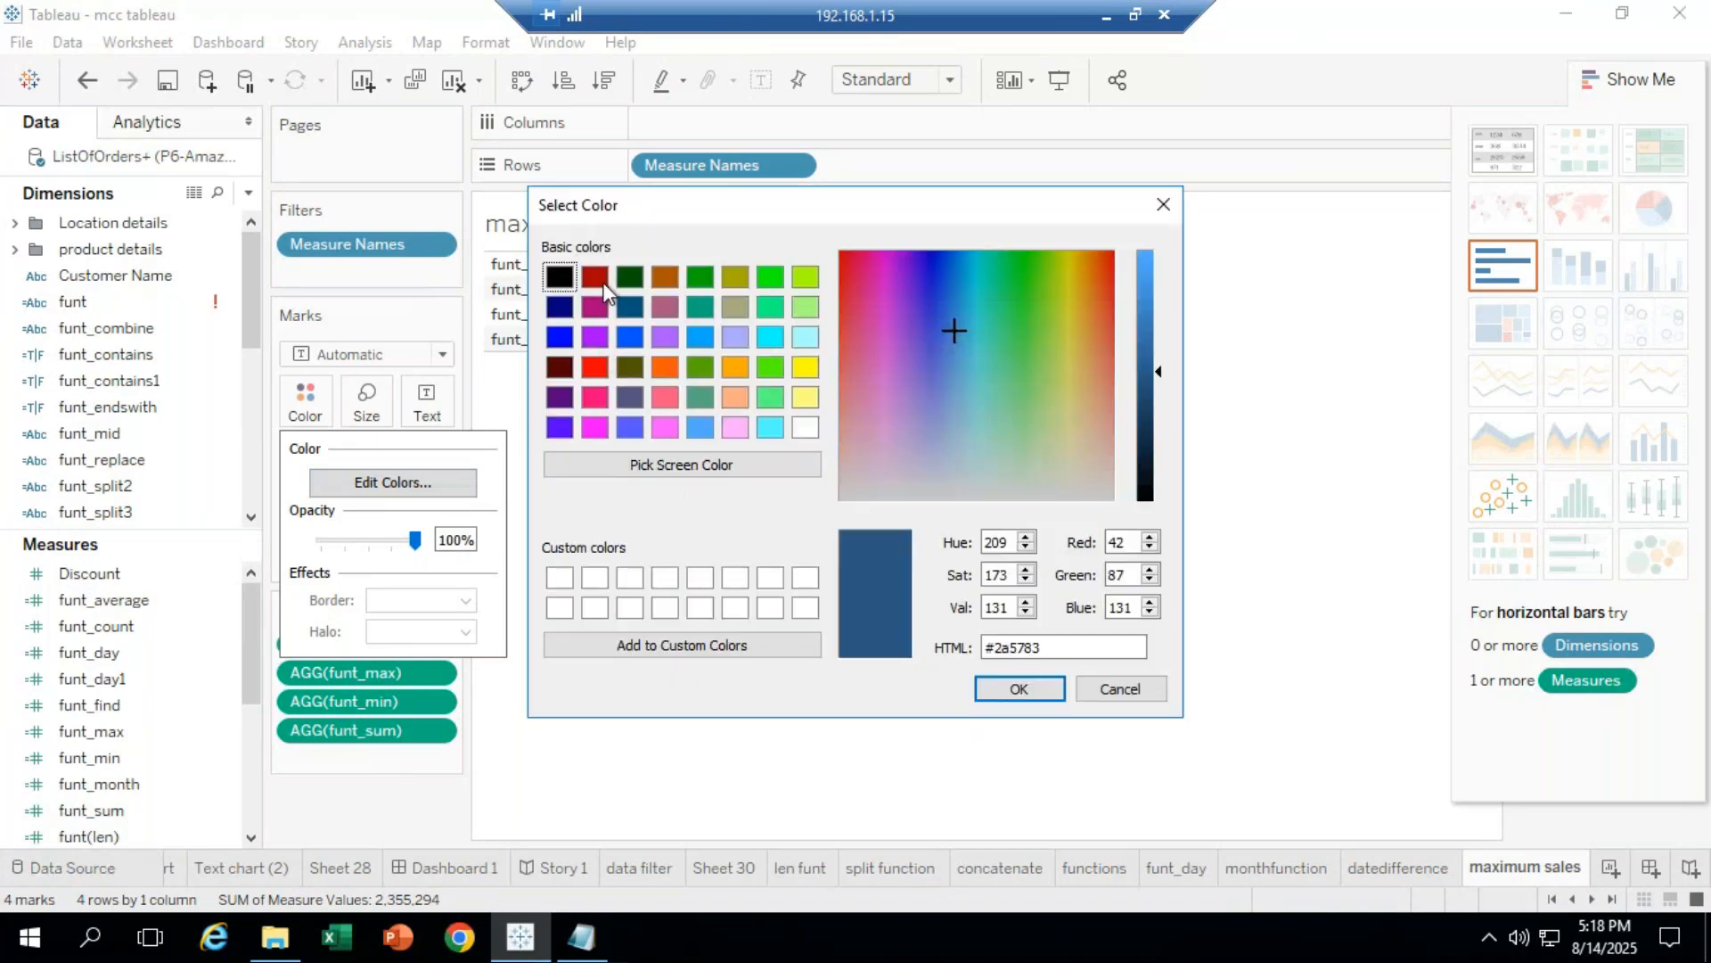
pyautogui.click(594, 367)
pyautogui.click(1024, 688)
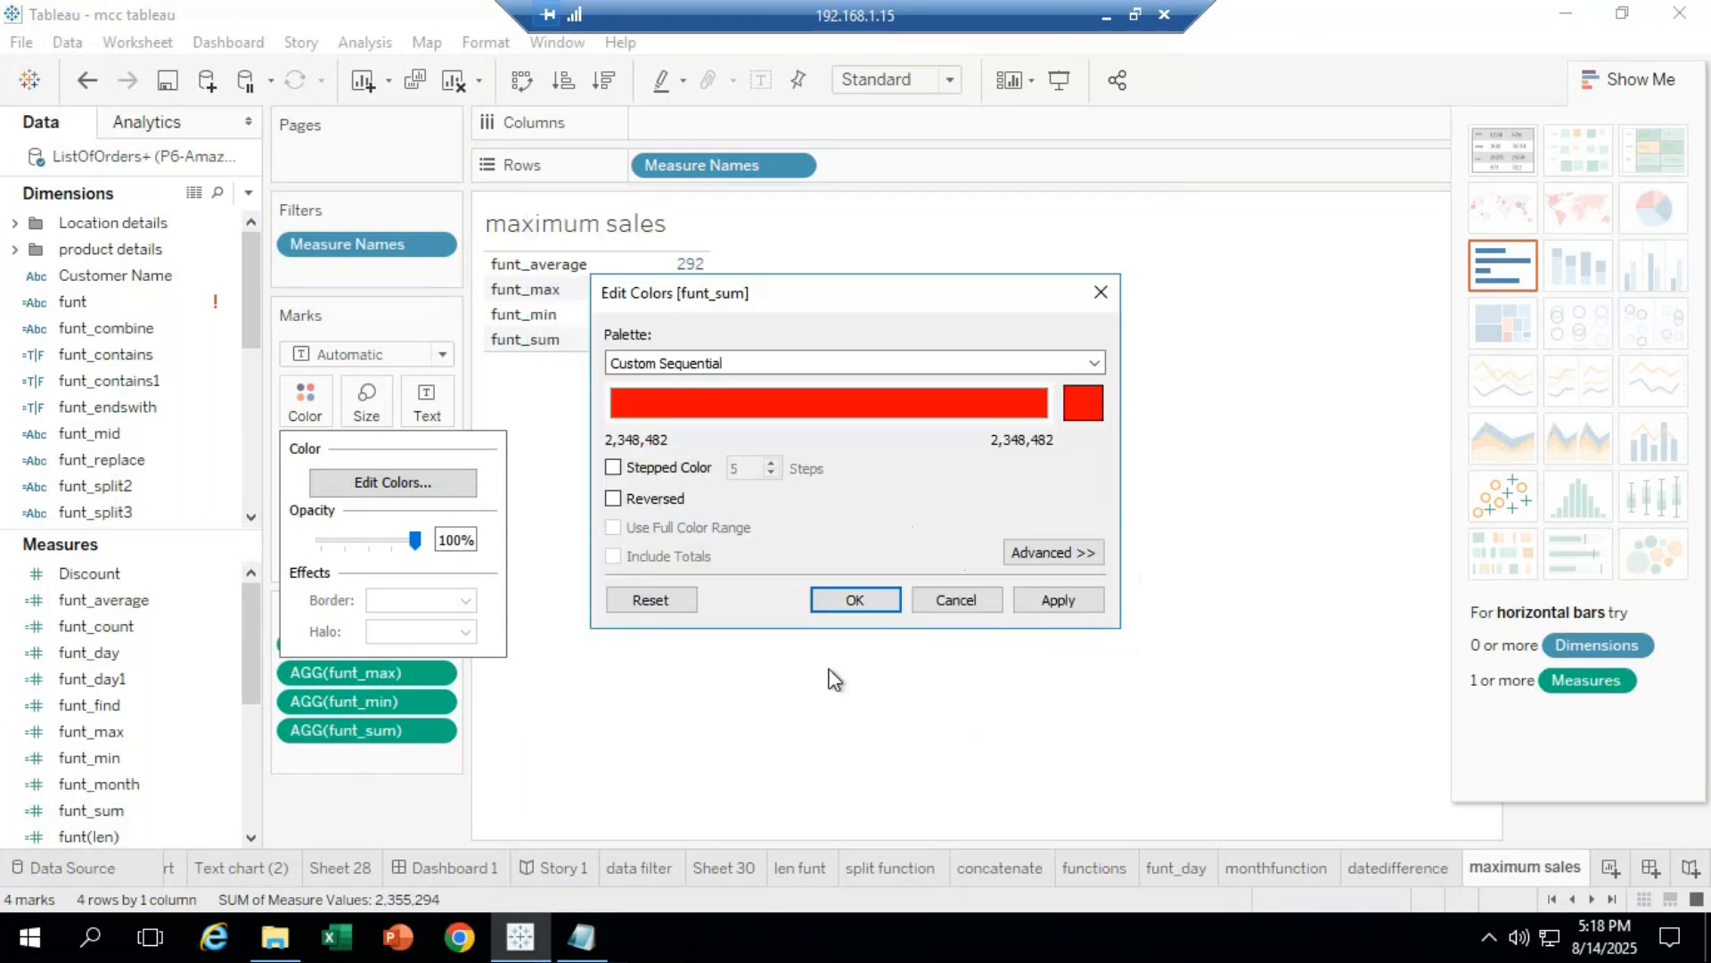
pyautogui.click(856, 600)
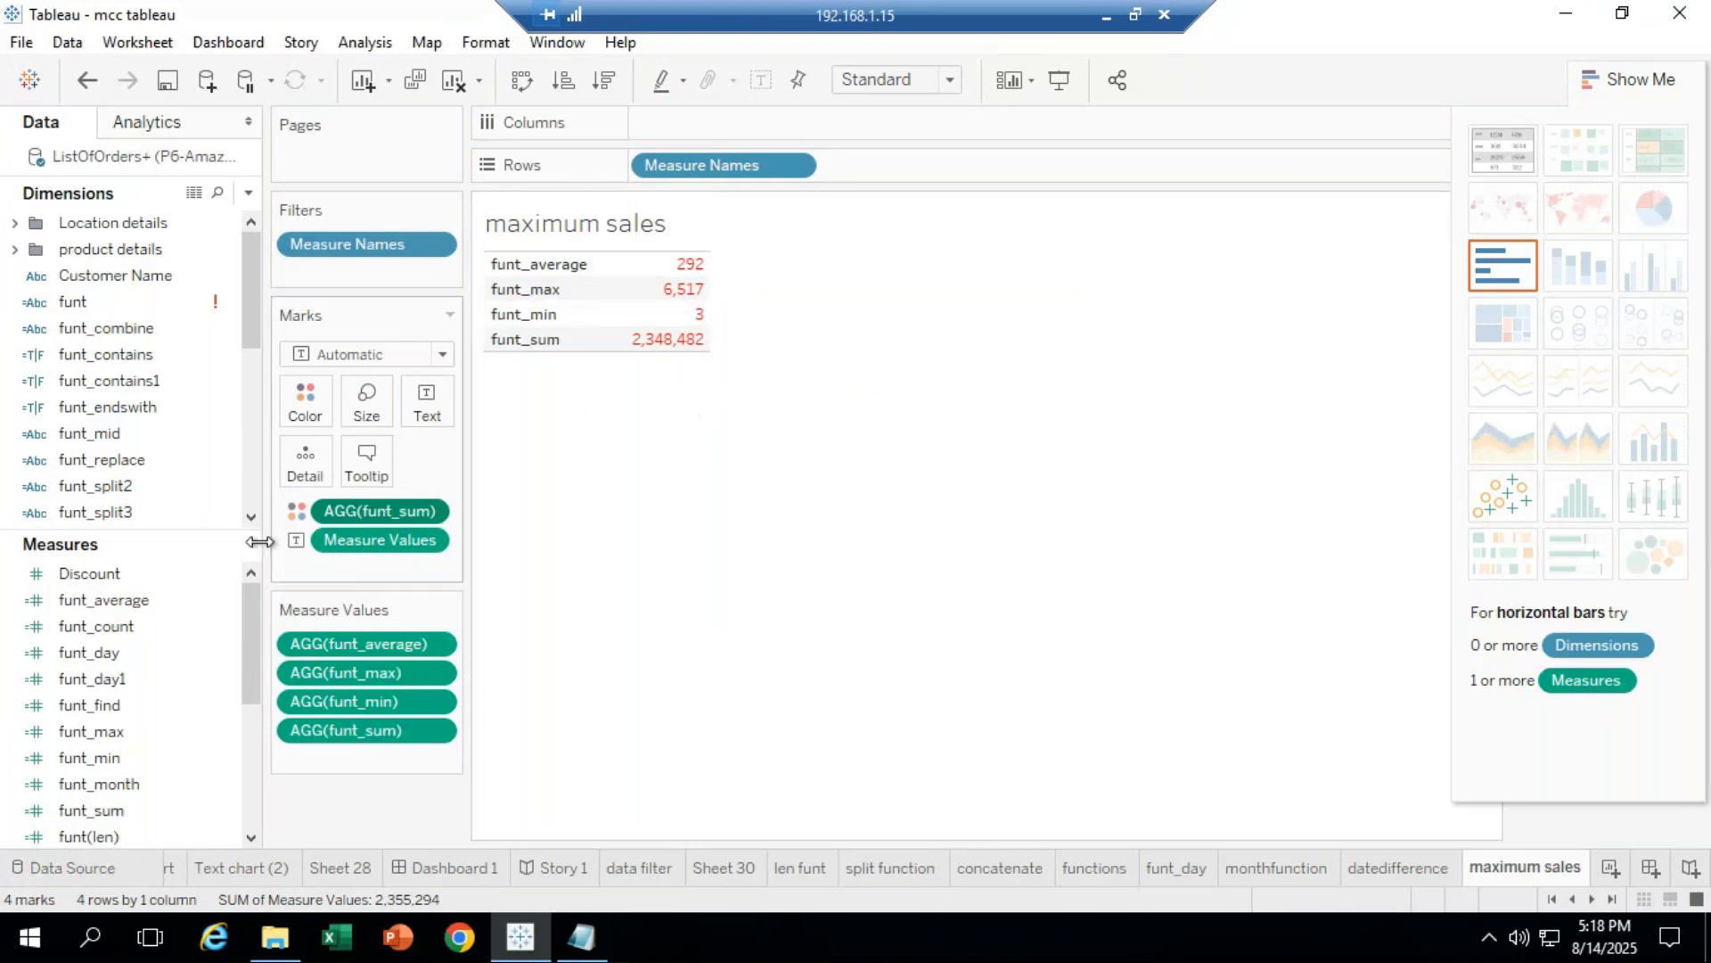
pyautogui.moveTo(371, 510); pyautogui.dragTo(366, 802)
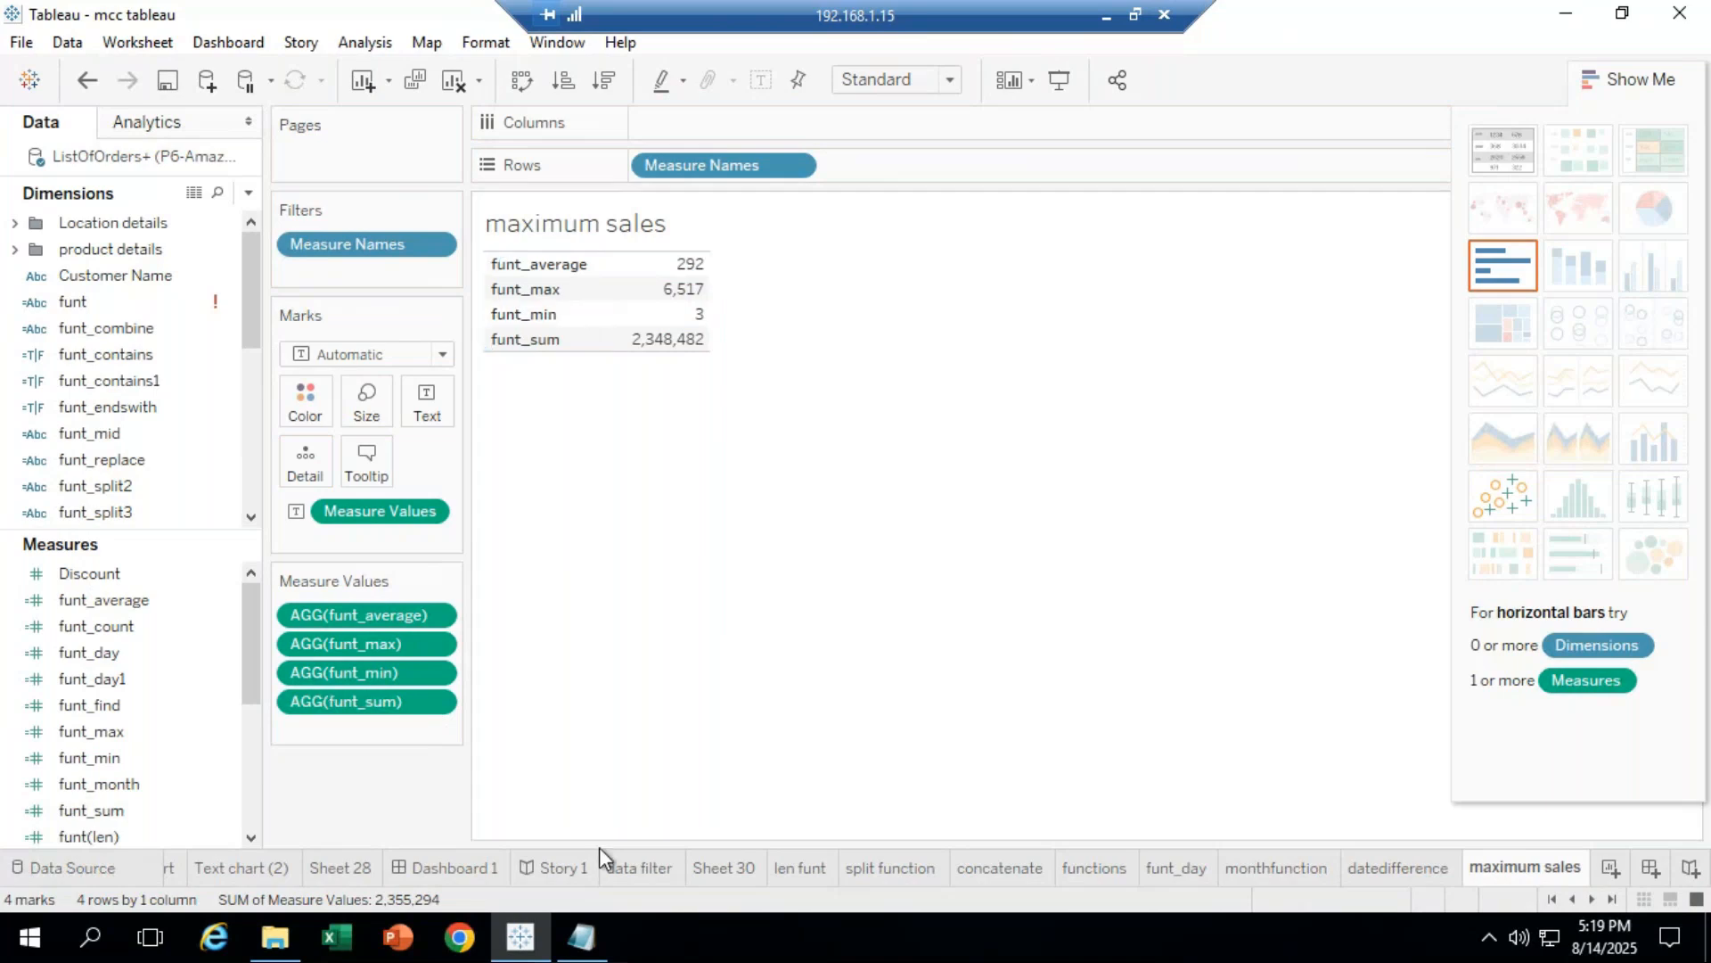
# Step: Rename the 'maximum sales' sheet tab to 'Aggregate function'
pyautogui.rightClick(1605, 883)
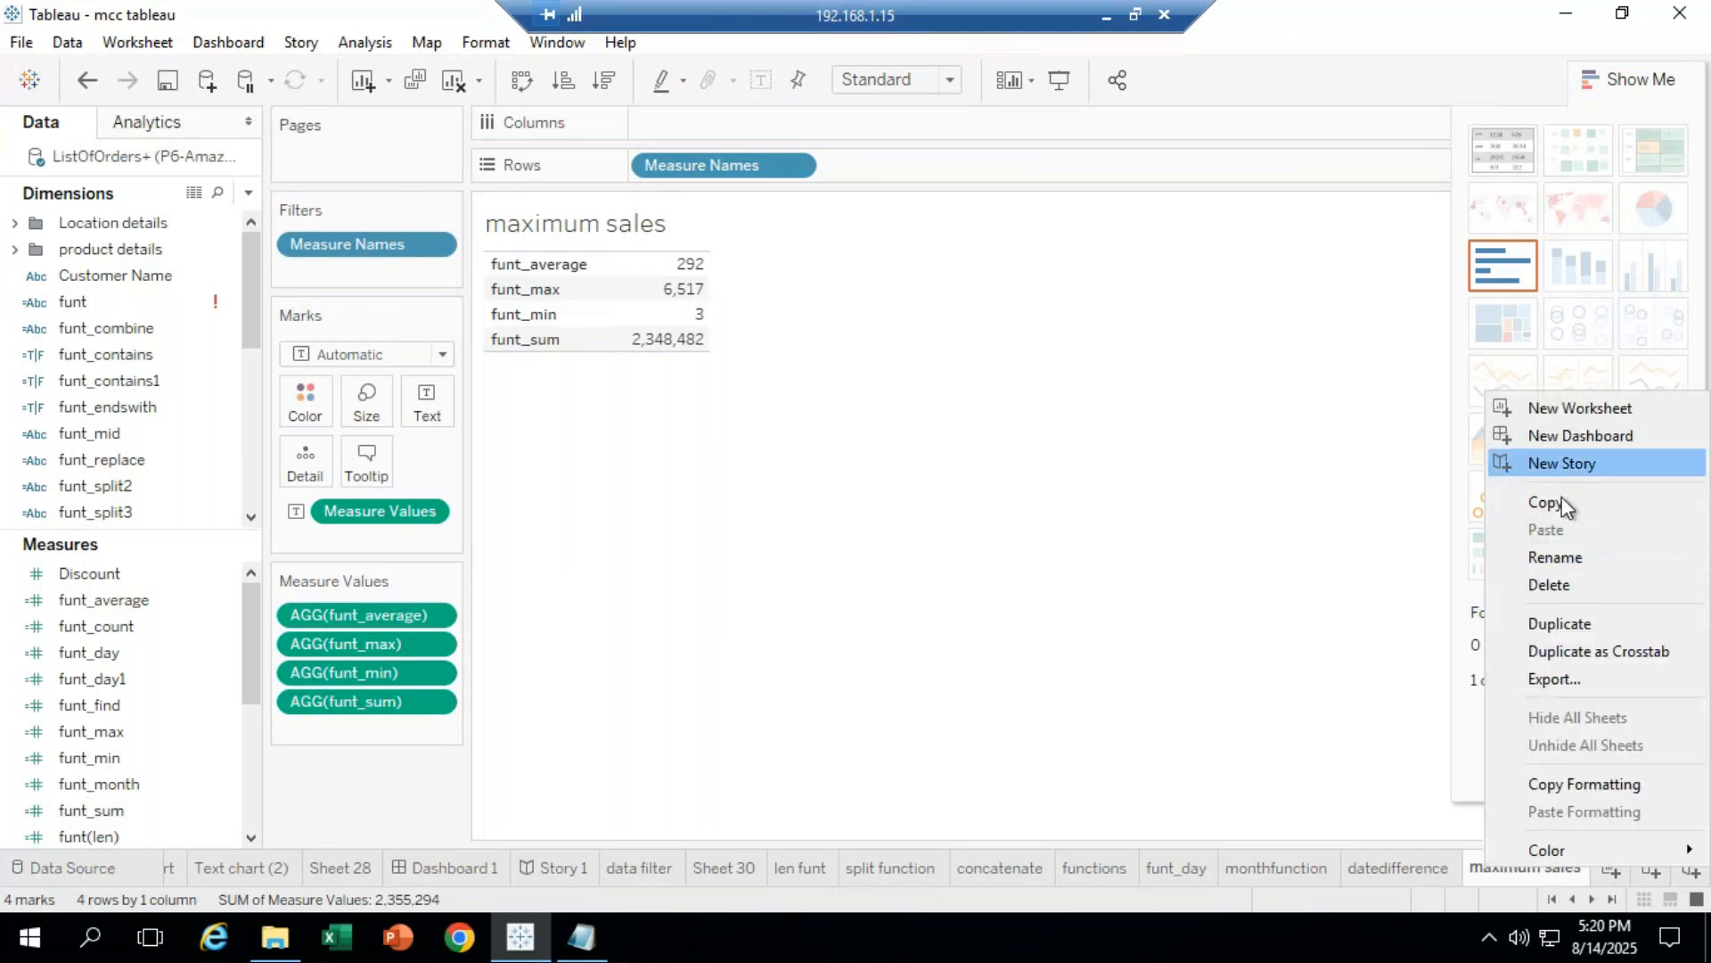
pyautogui.click(1568, 559)
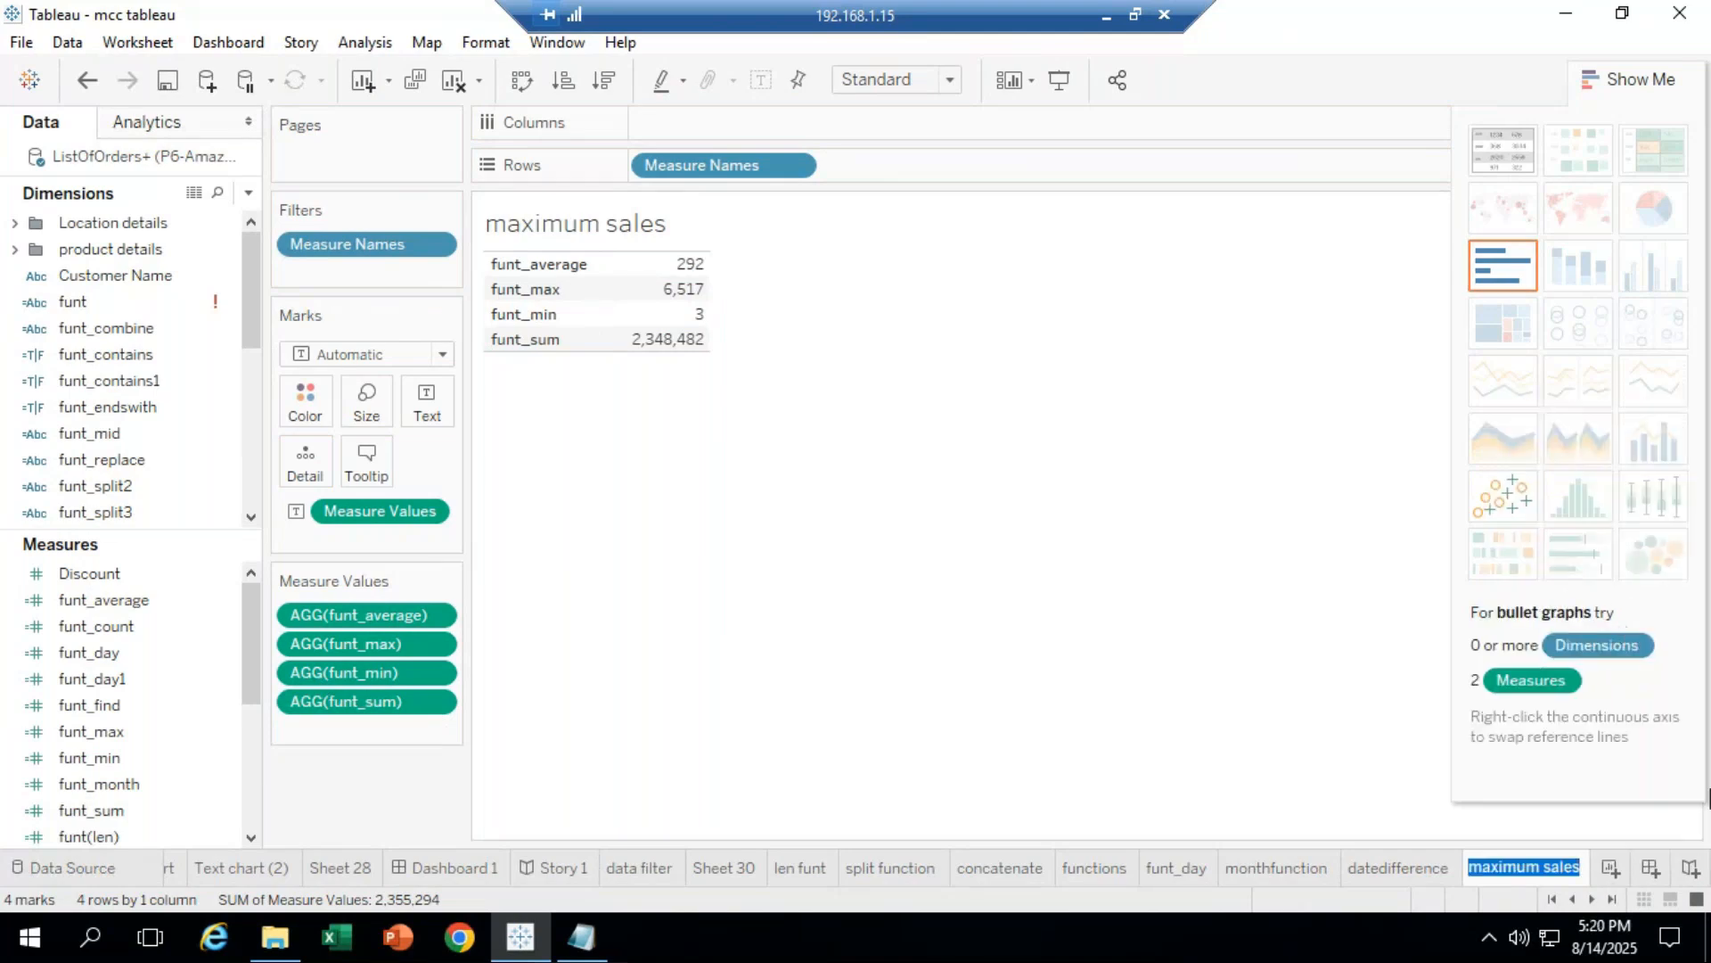
pyautogui.write('Aggregate function')
pyautogui.press('Return')
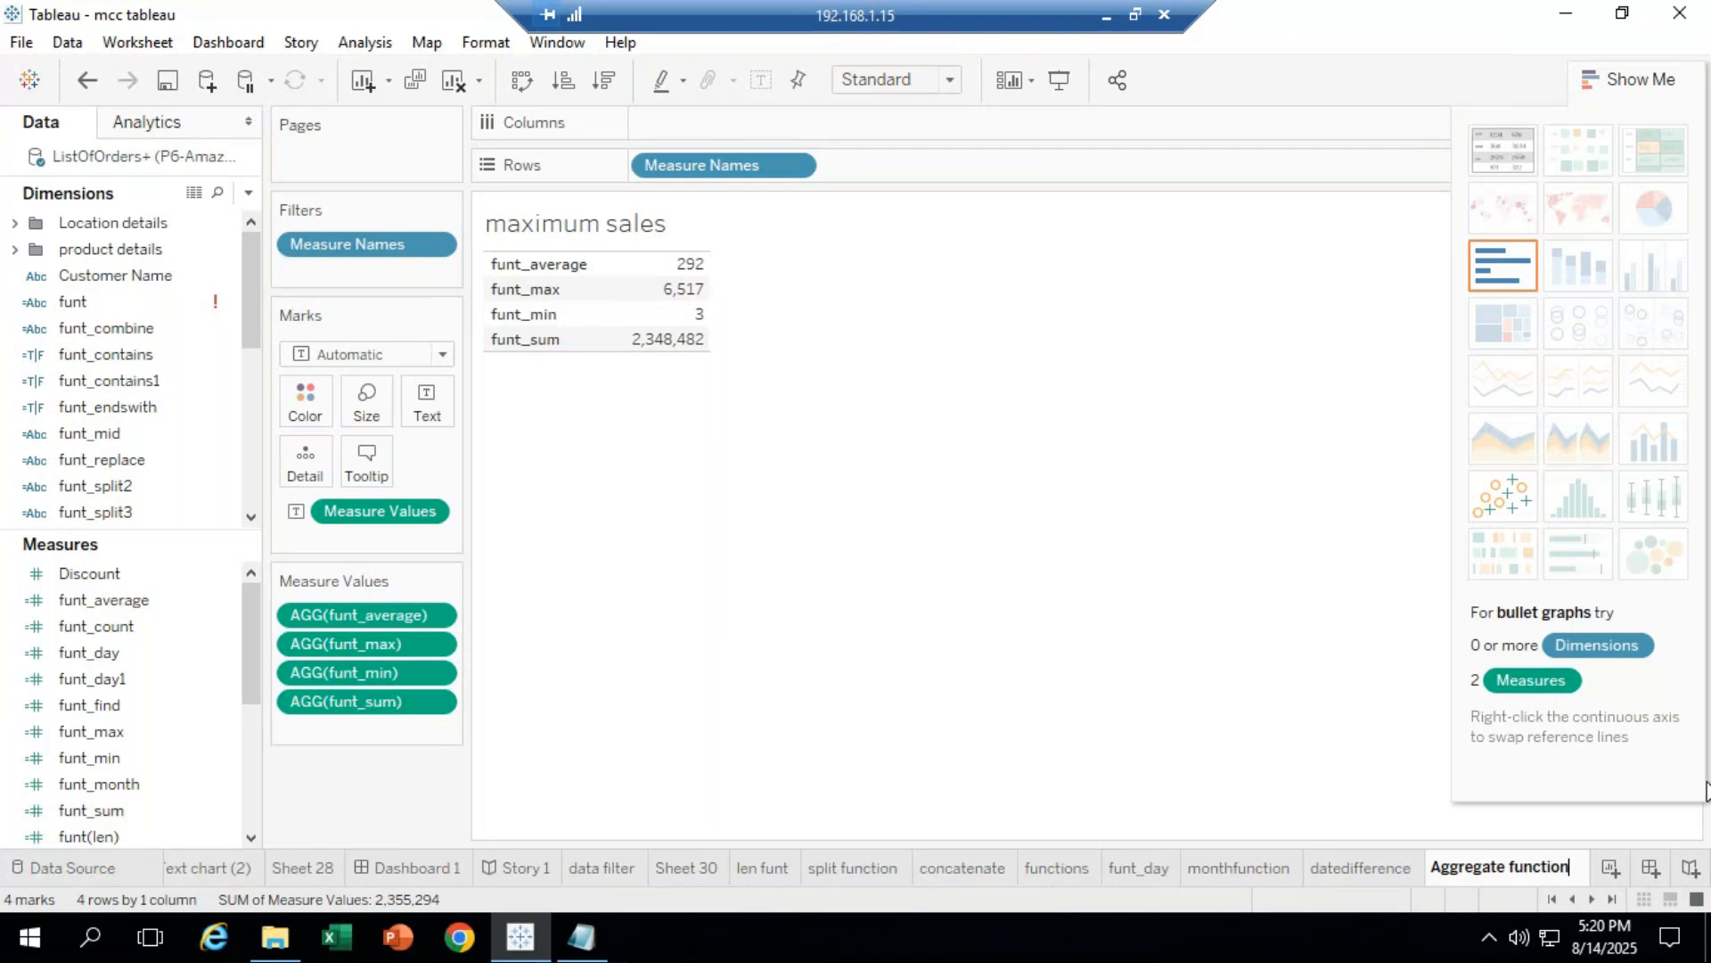
pyautogui.click(141, 357)
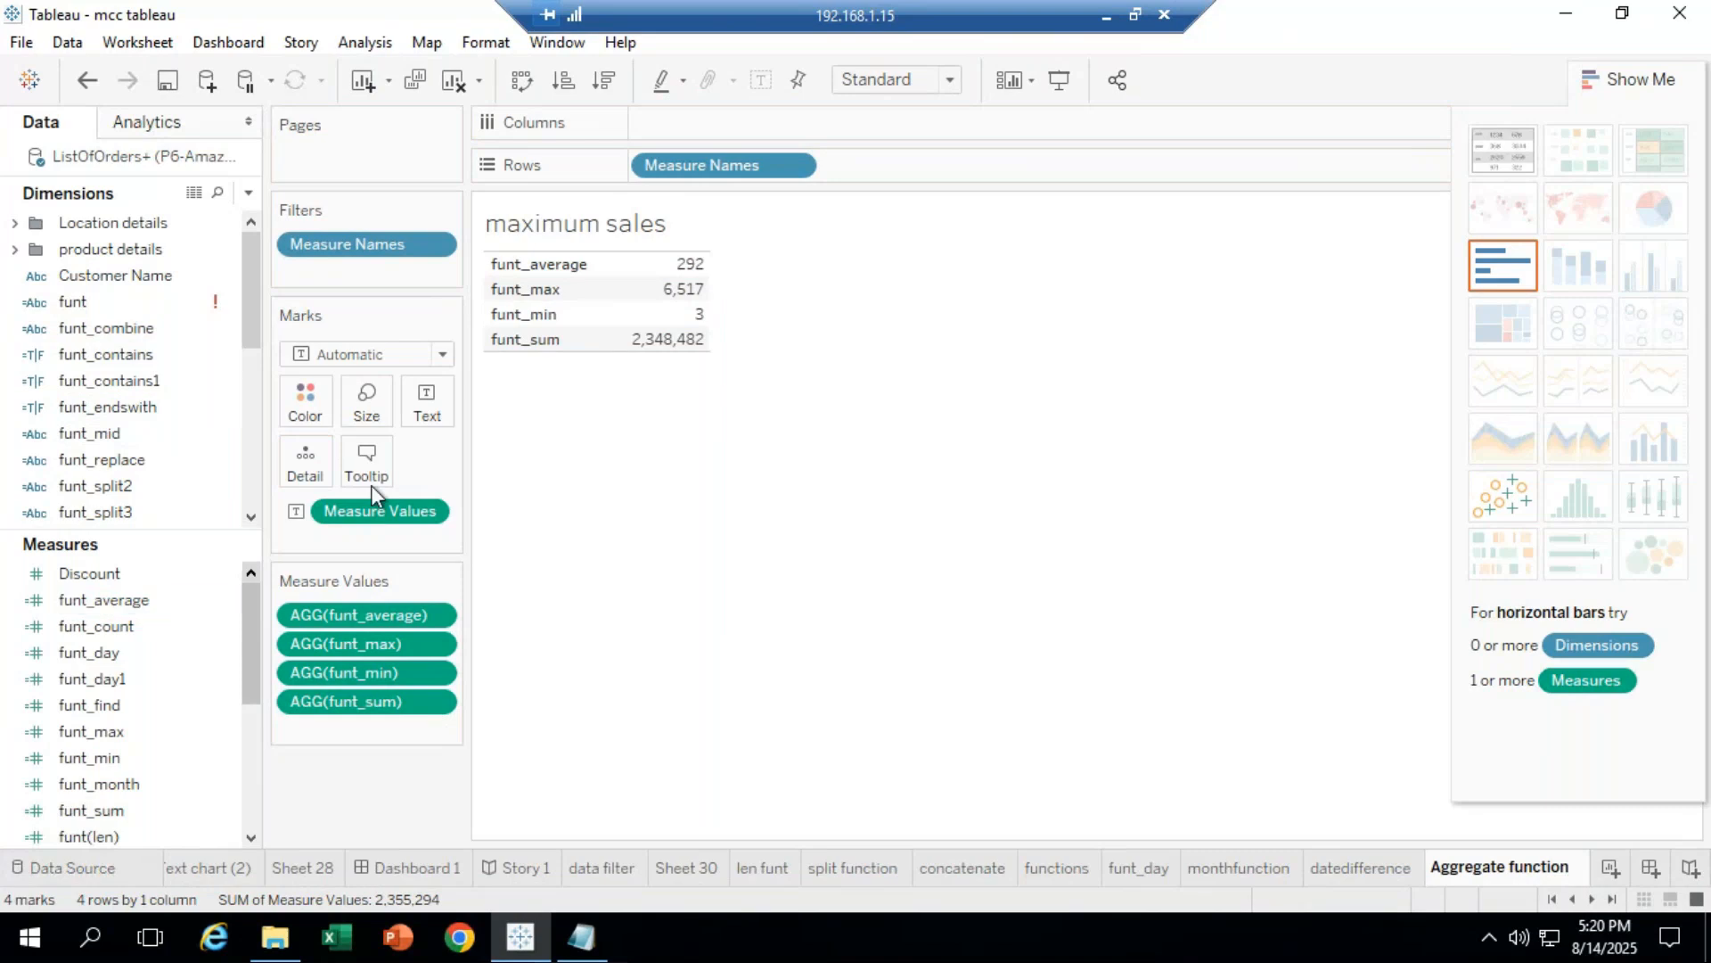
pyautogui.moveTo(672, 299)
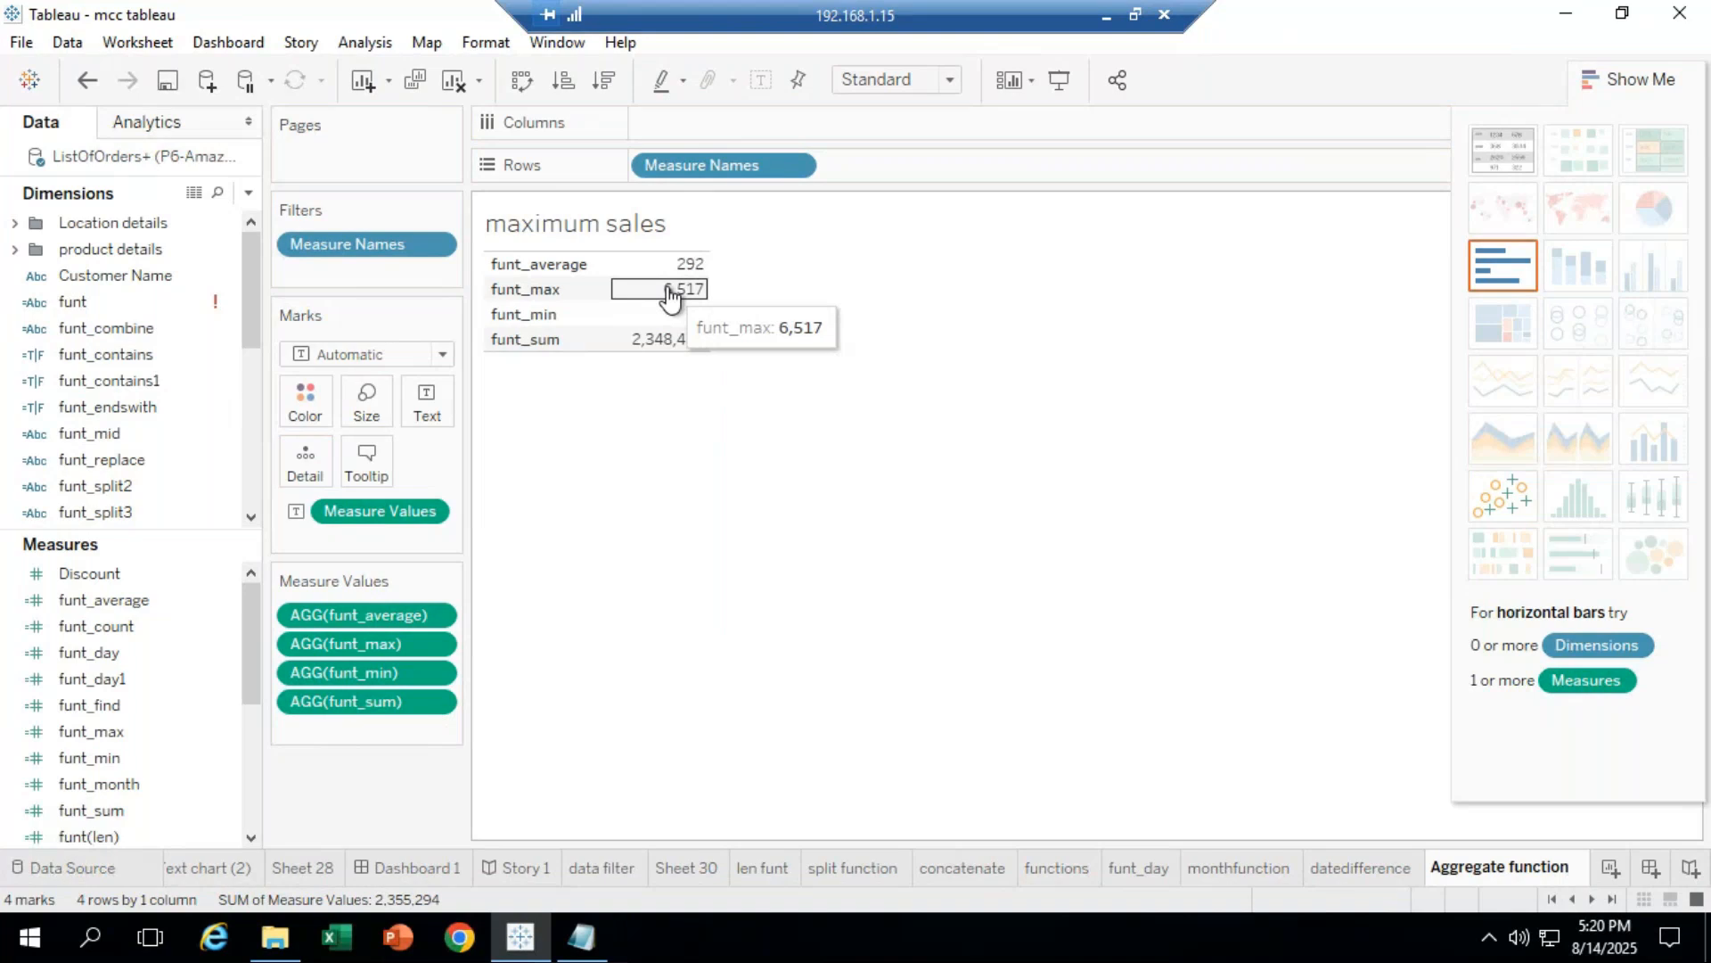
pyautogui.moveTo(636, 333)
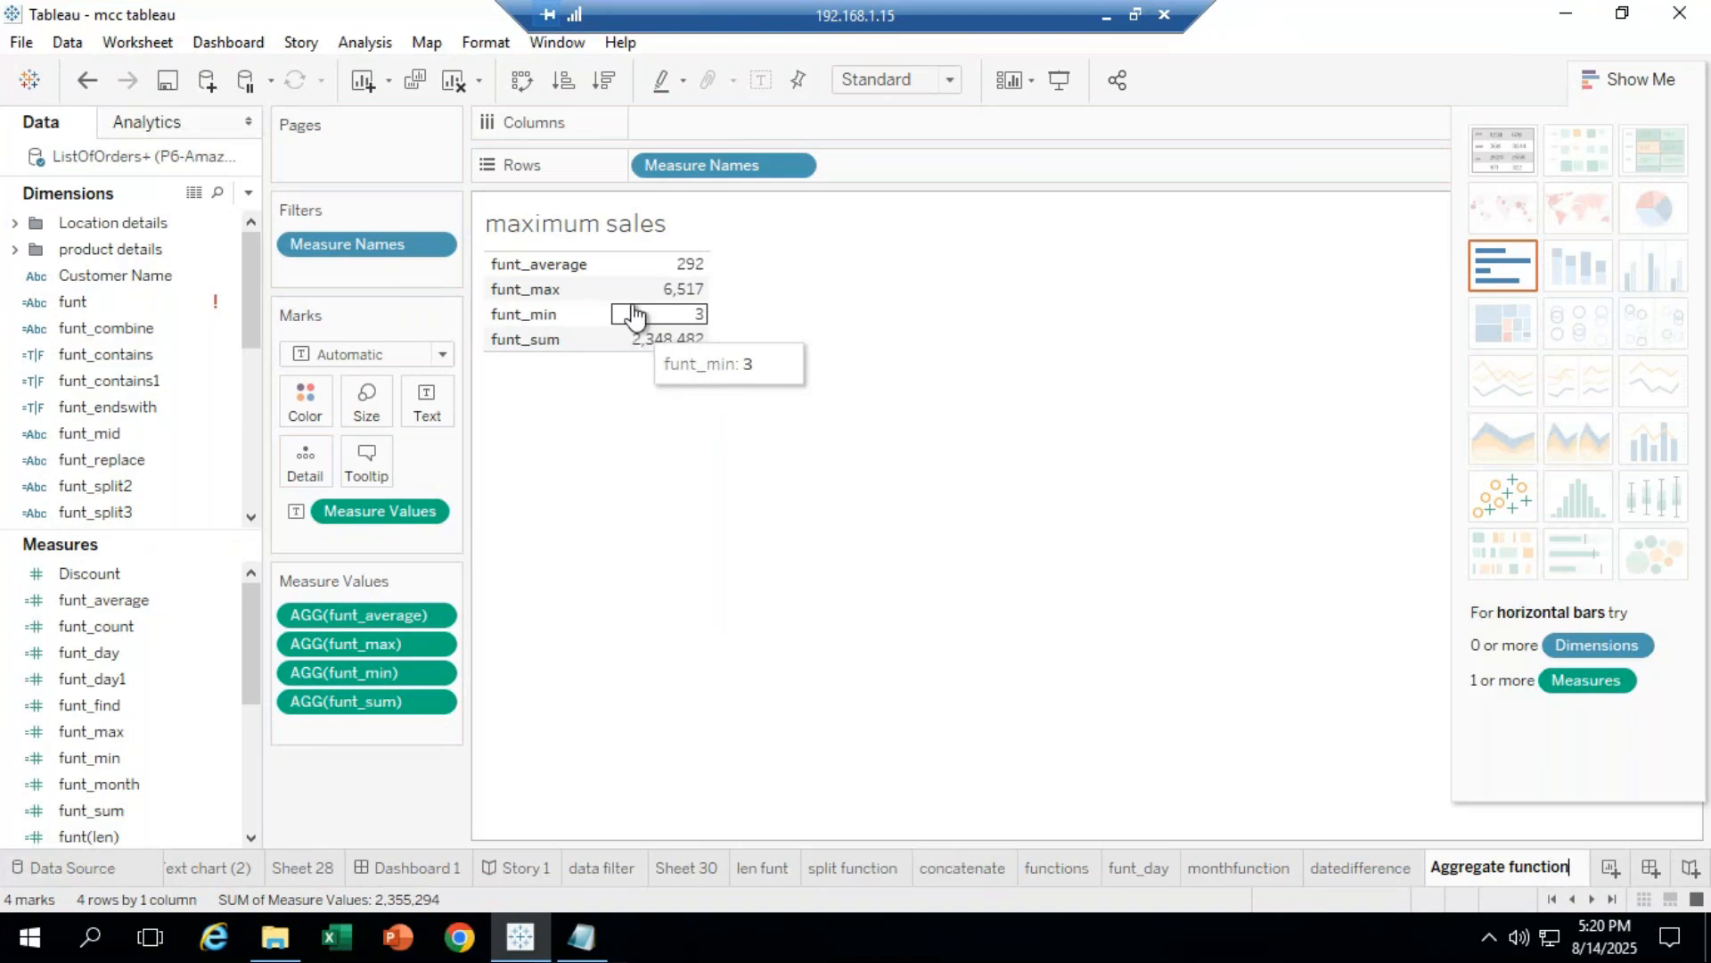
pyautogui.moveTo(246, 658)
pyautogui.mouseDown()
pyautogui.moveTo(248, 713)
pyautogui.moveTo(252, 625)
pyautogui.mouseUp()
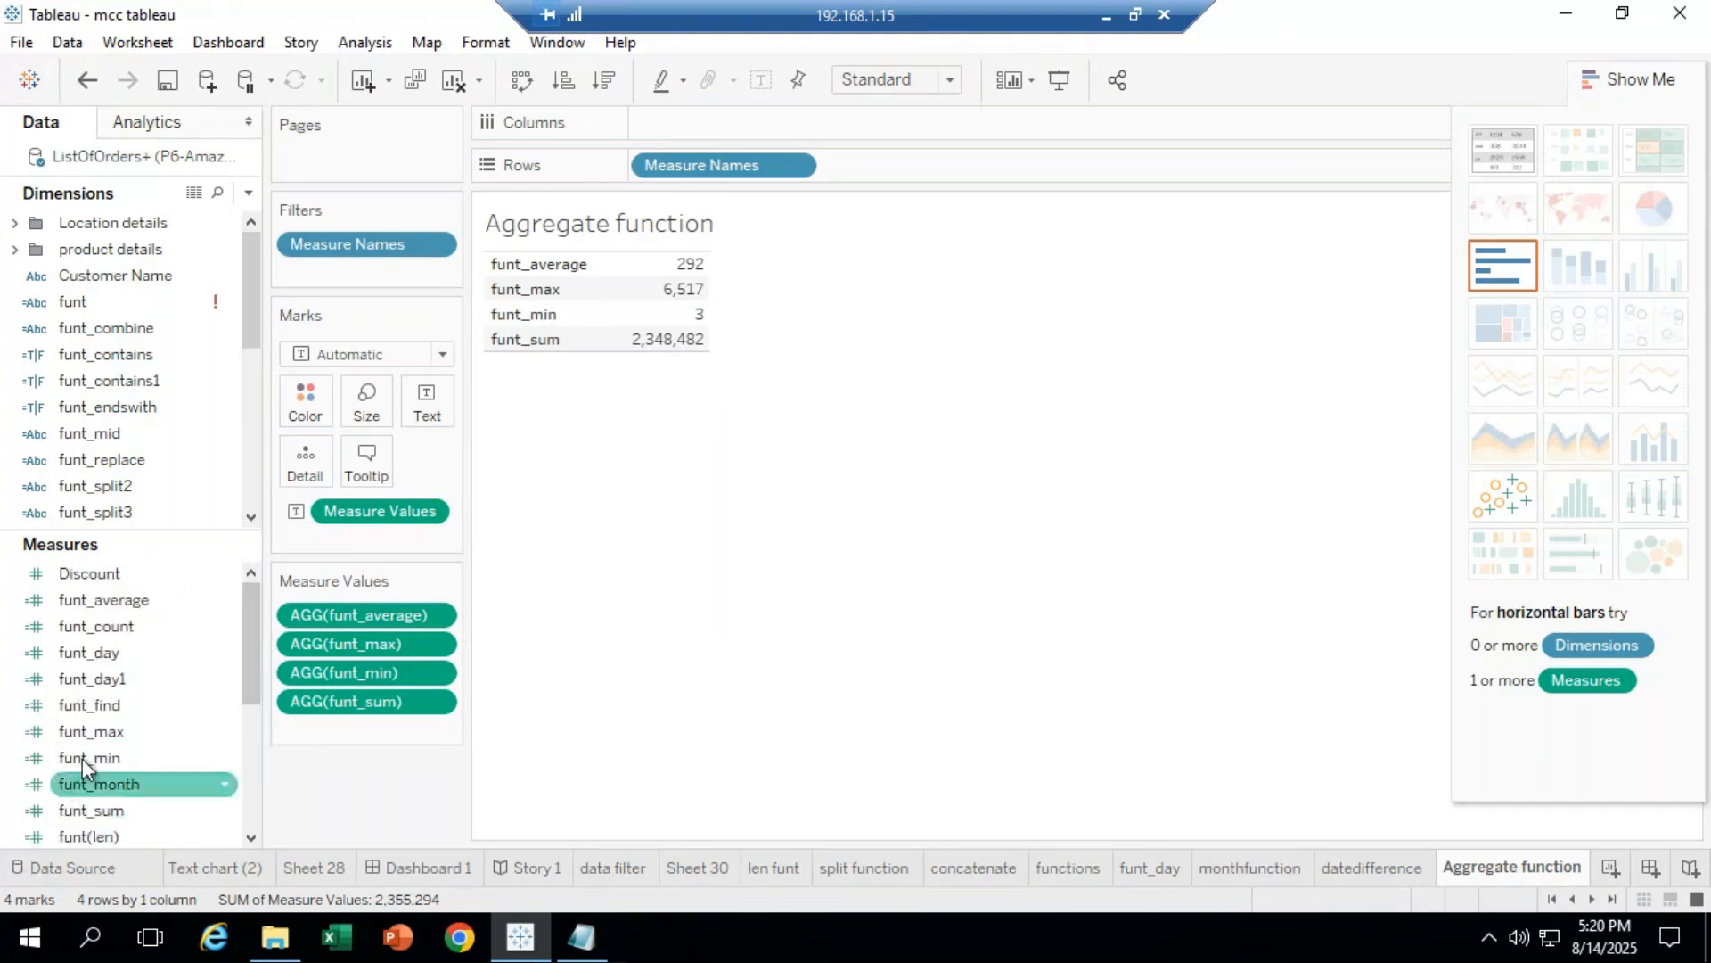
# Step: Click in the Data pane so the 'Aggregate function' title is committed
pyautogui.click(83, 576)
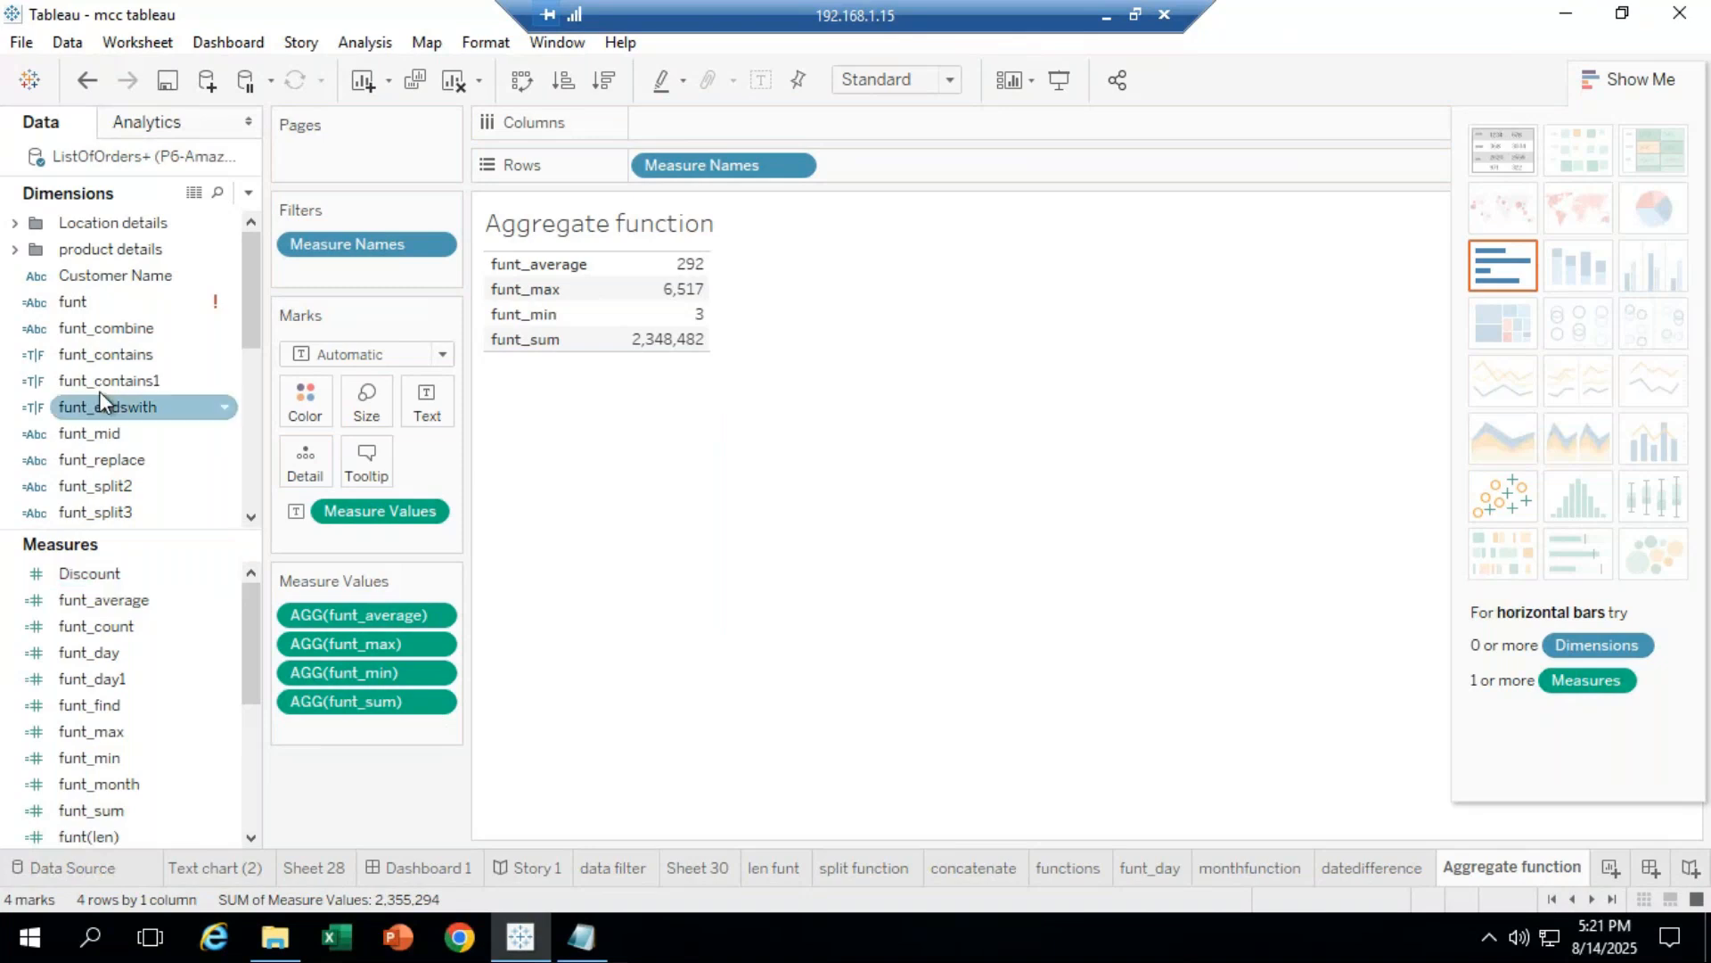
pyautogui.click(1105, 18)
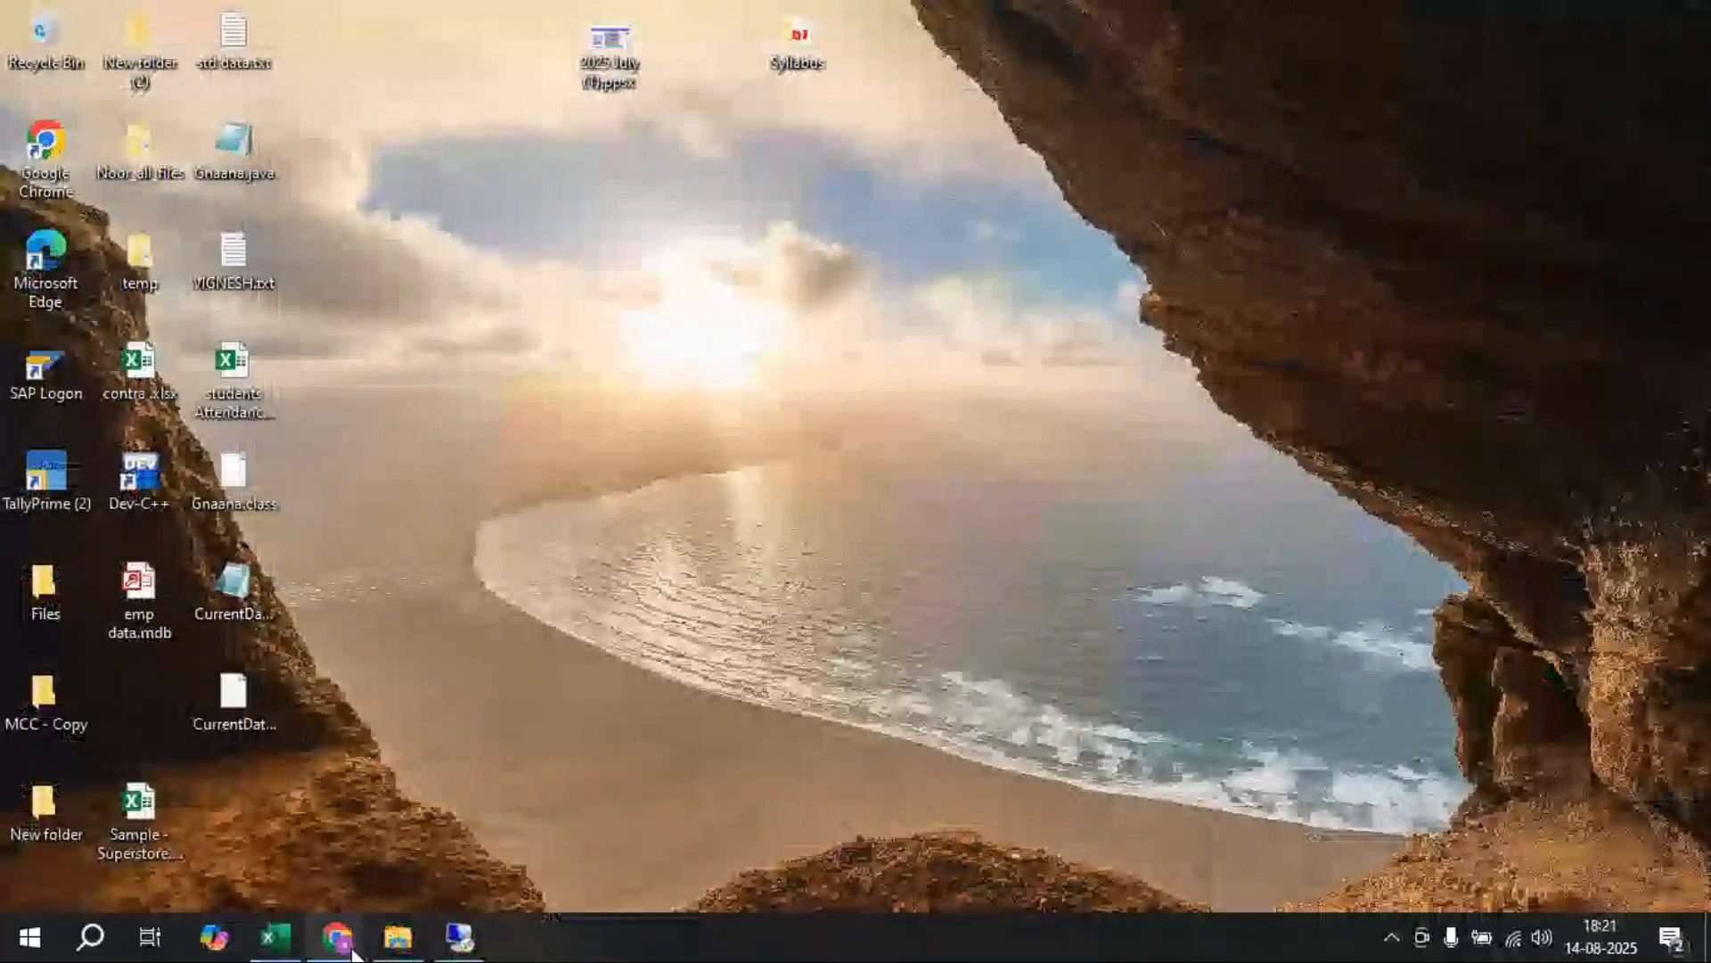
pyautogui.moveTo(352, 954)
pyautogui.click(672, 840)
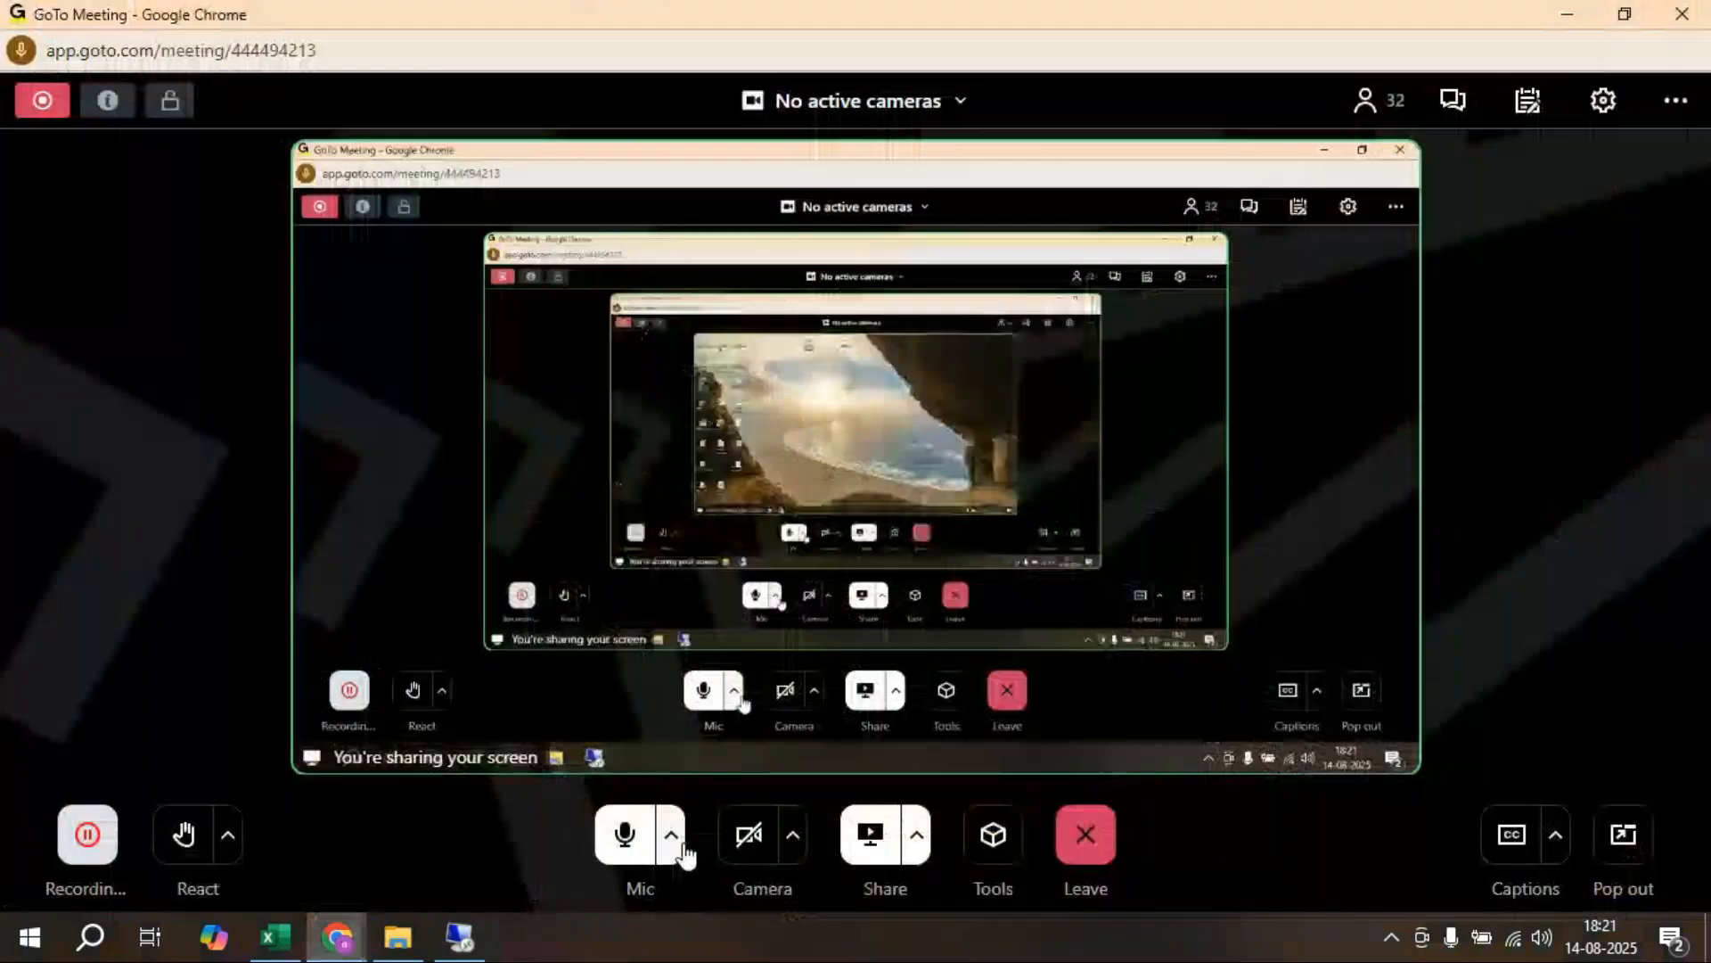
pyautogui.click(1567, 16)
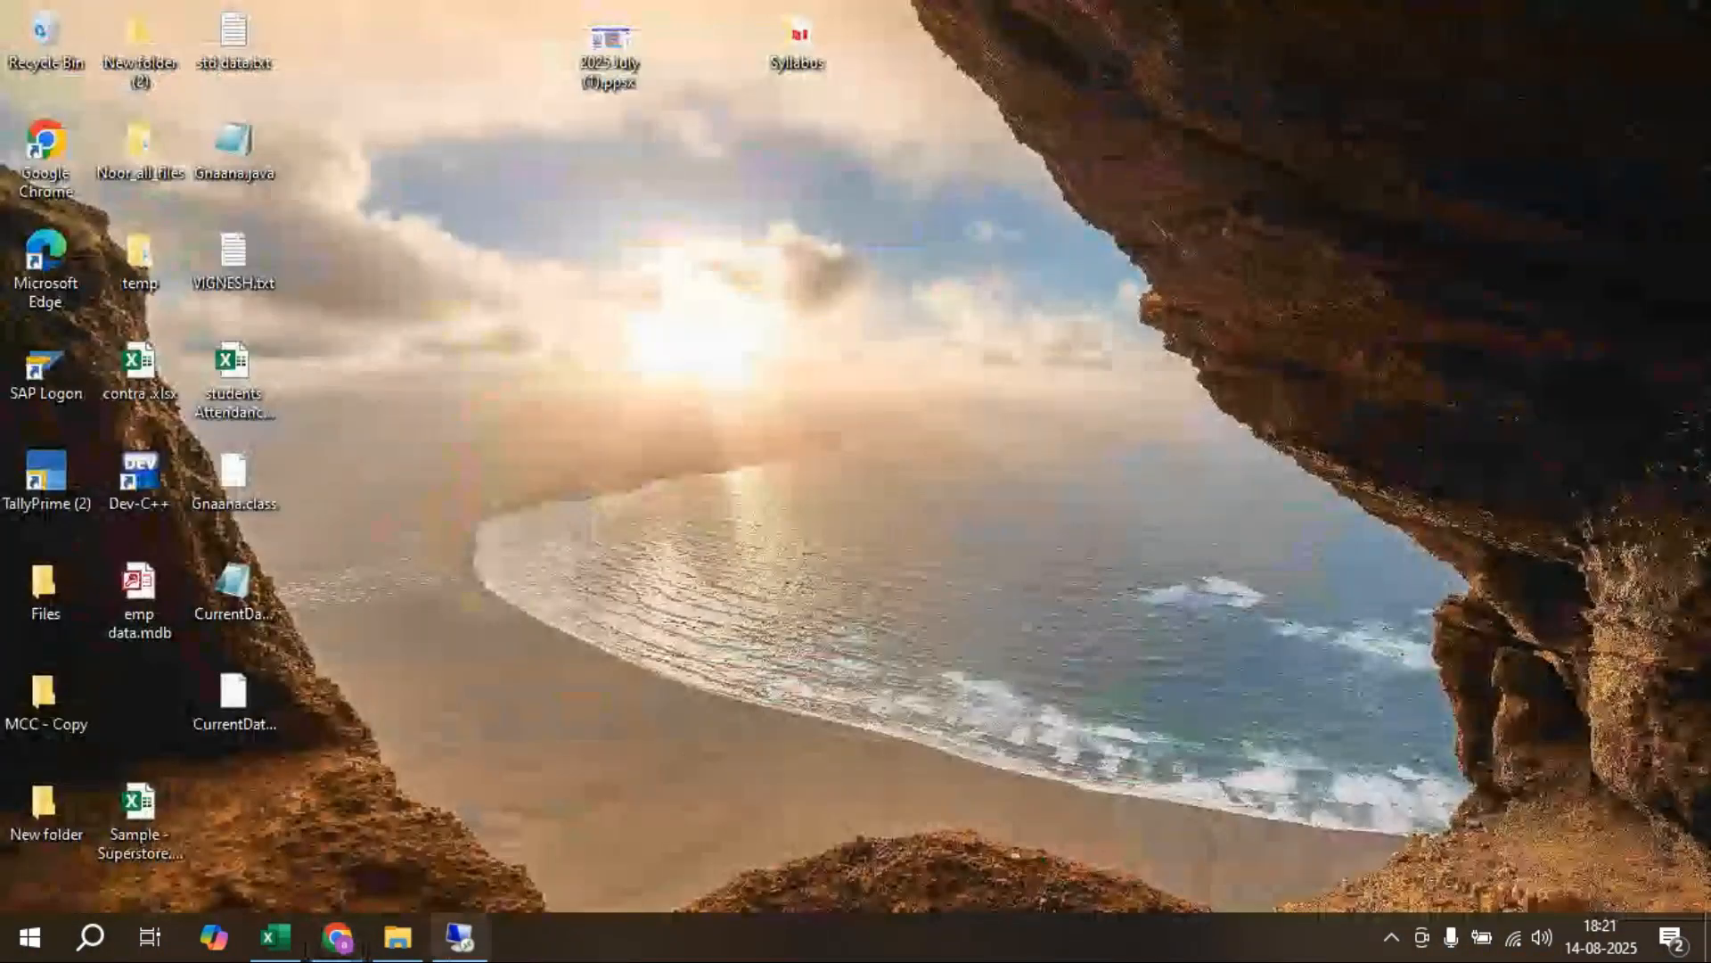
pyautogui.moveTo(458, 951)
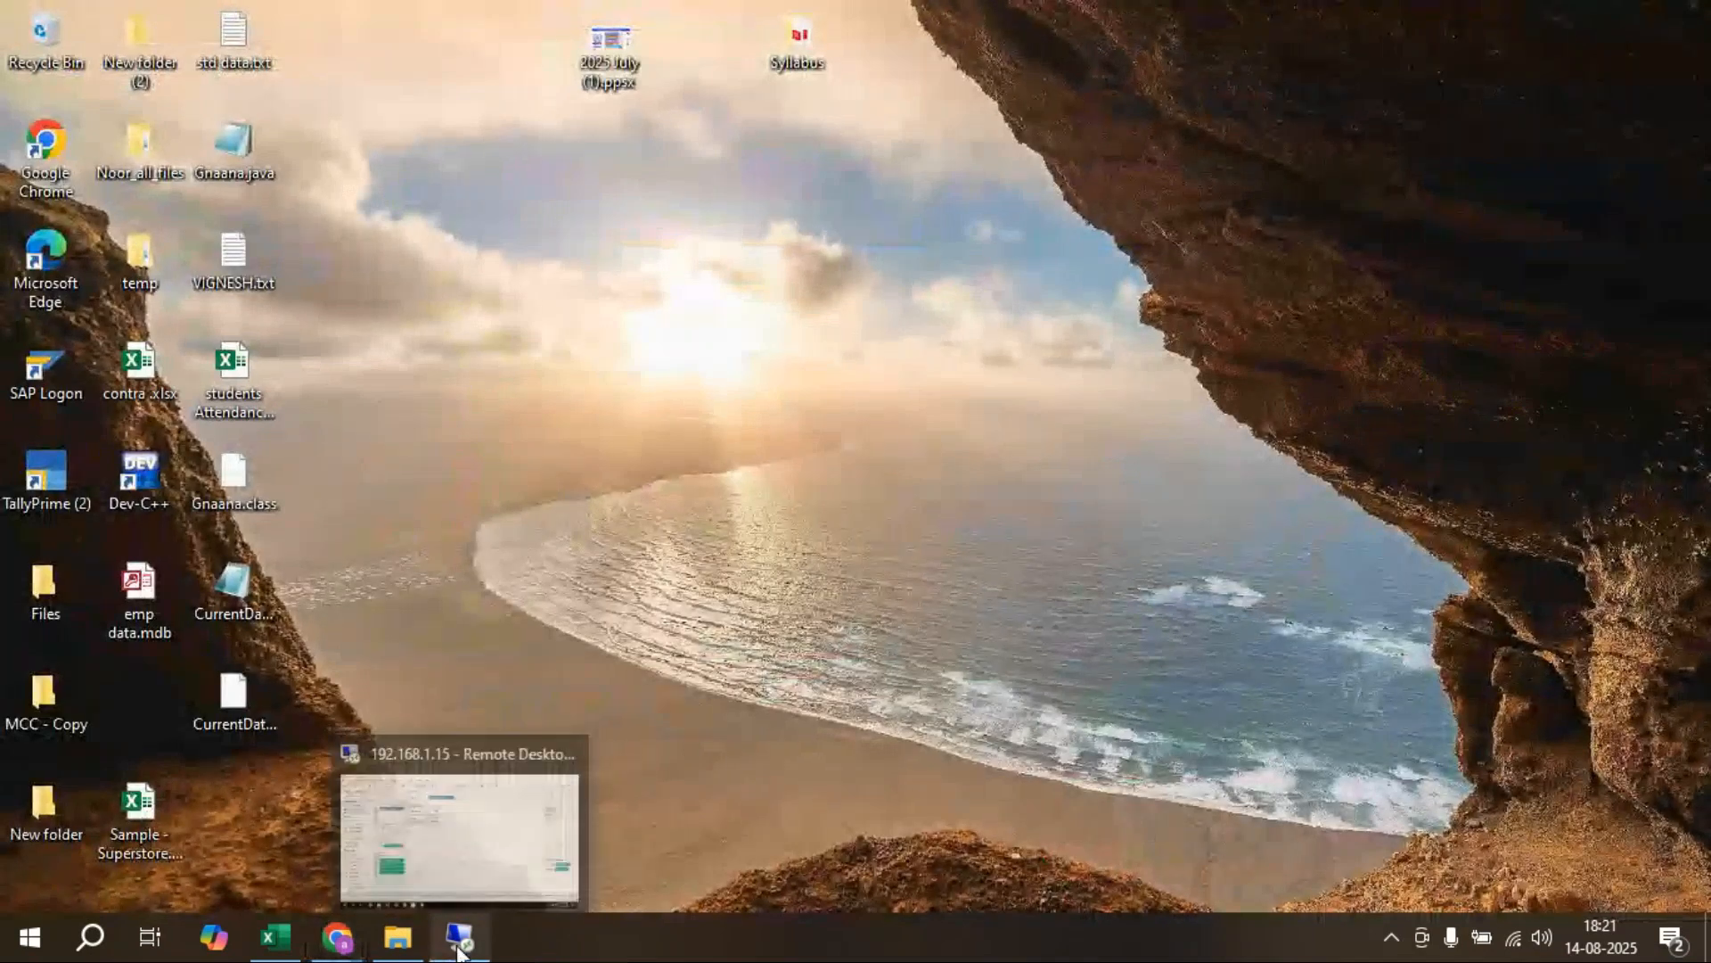
pyautogui.click(458, 947)
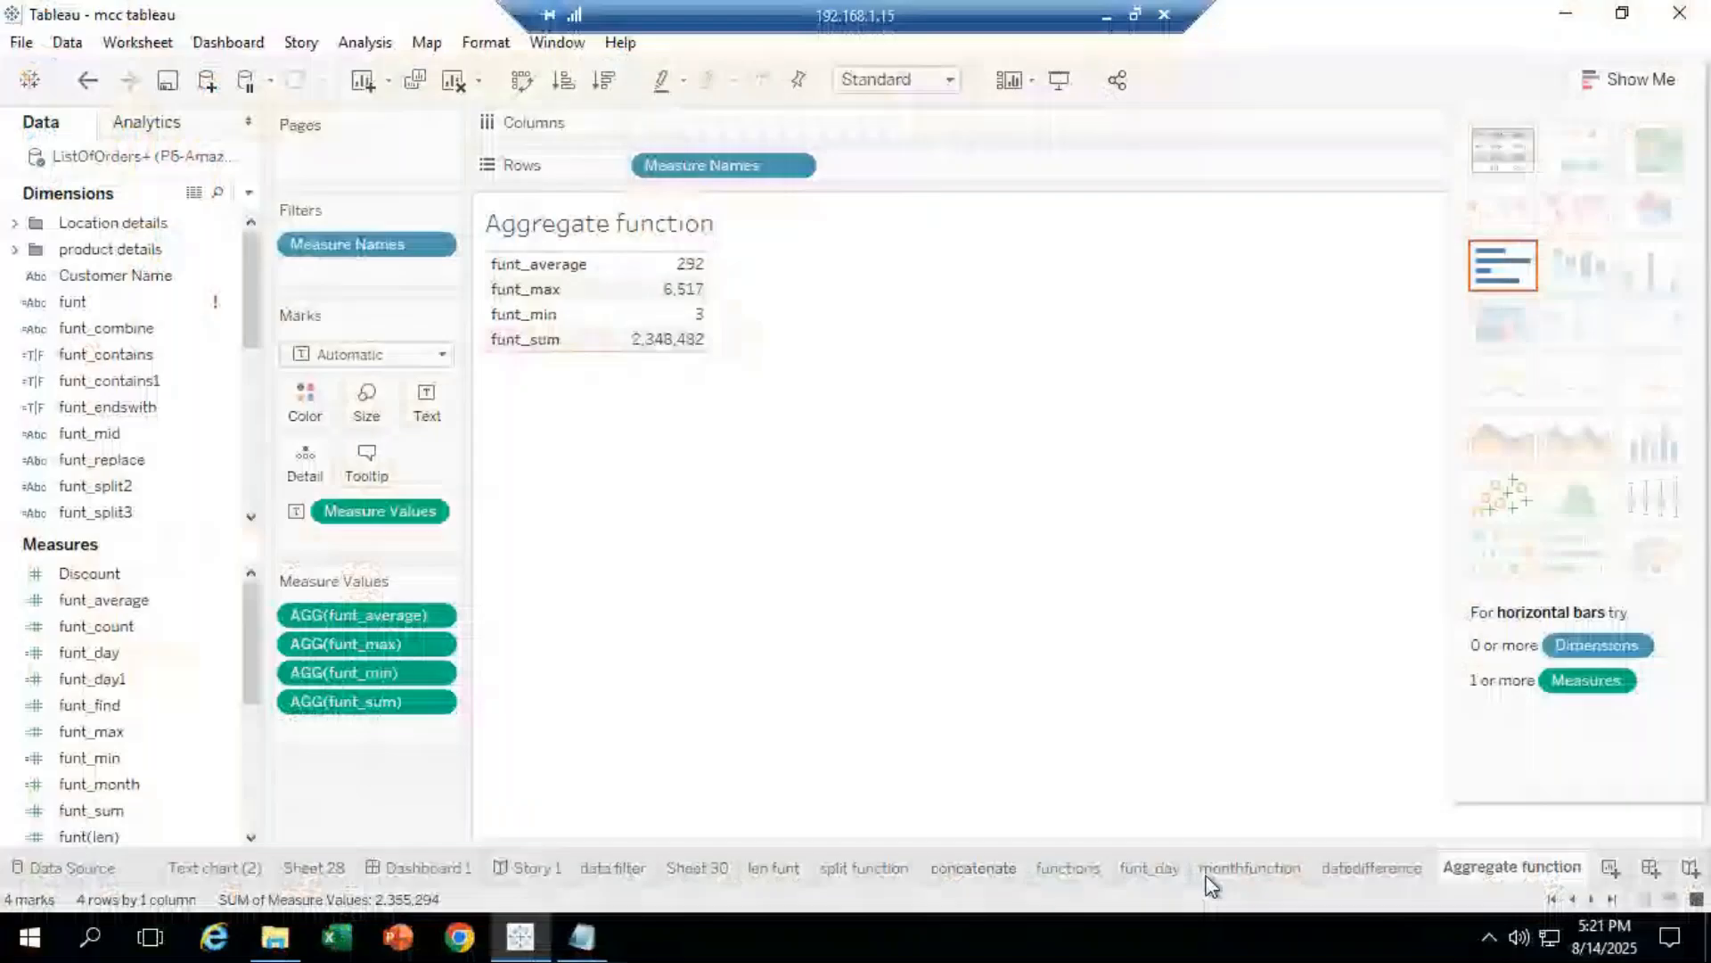
# Step: Create blank worksheet Sheet 39 next to the 'Aggregate function' tab
pyautogui.click(1610, 867)
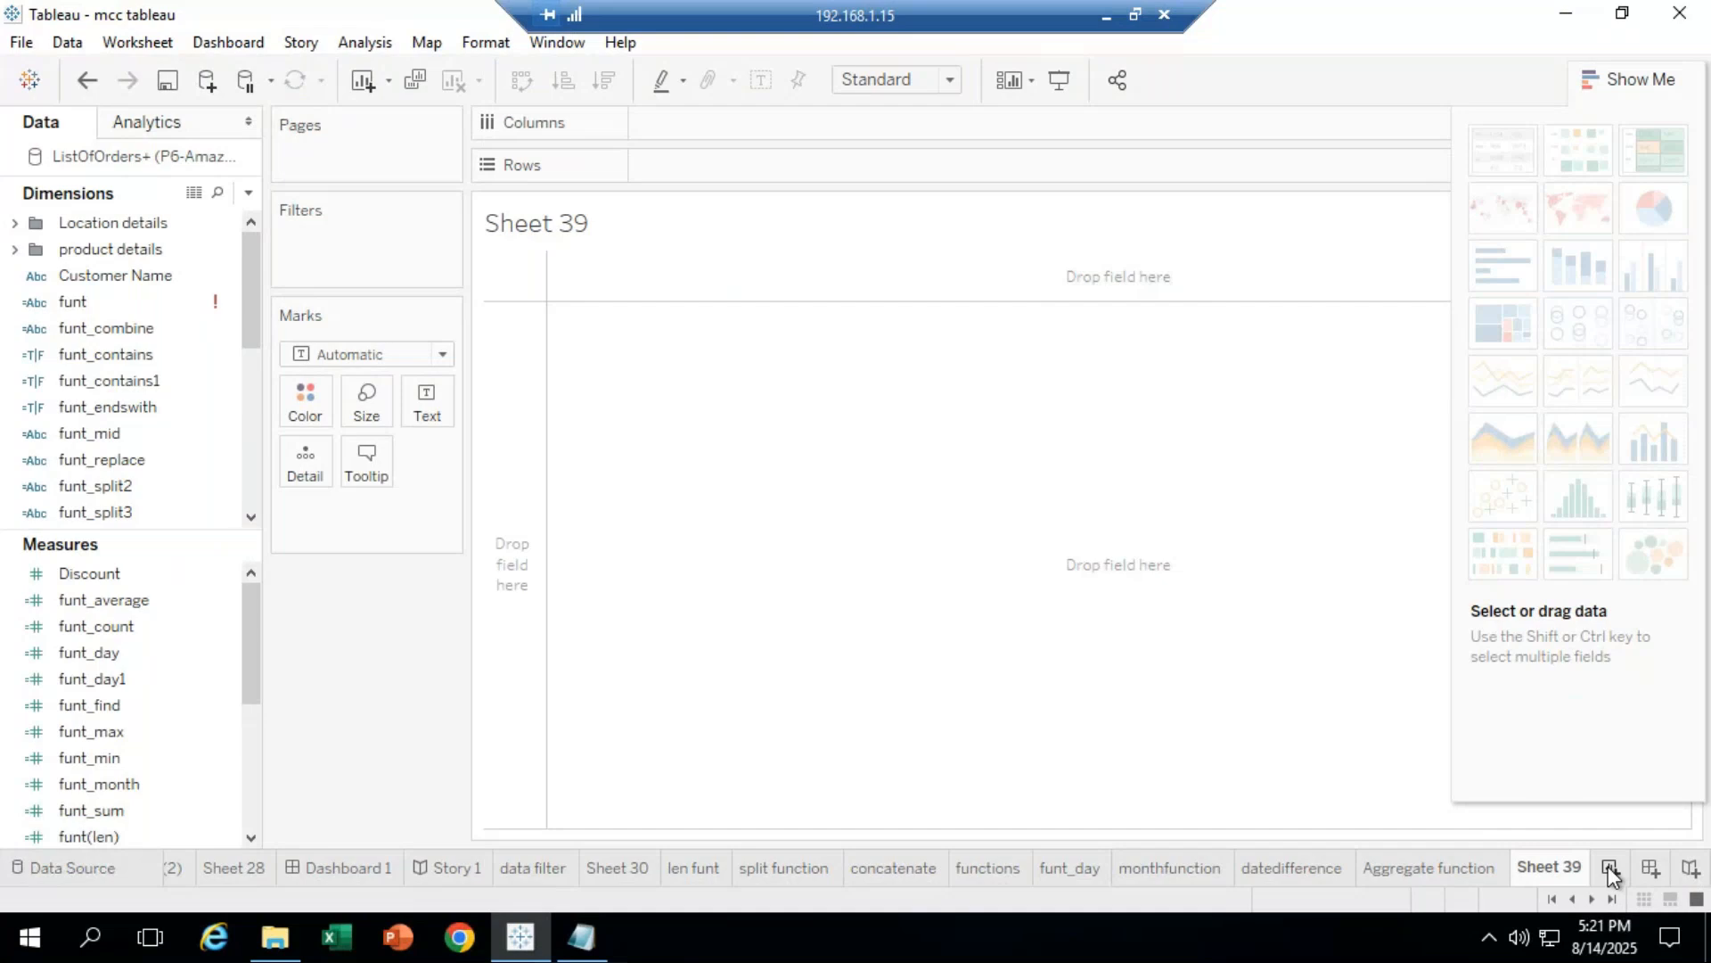
pyautogui.click(122, 405)
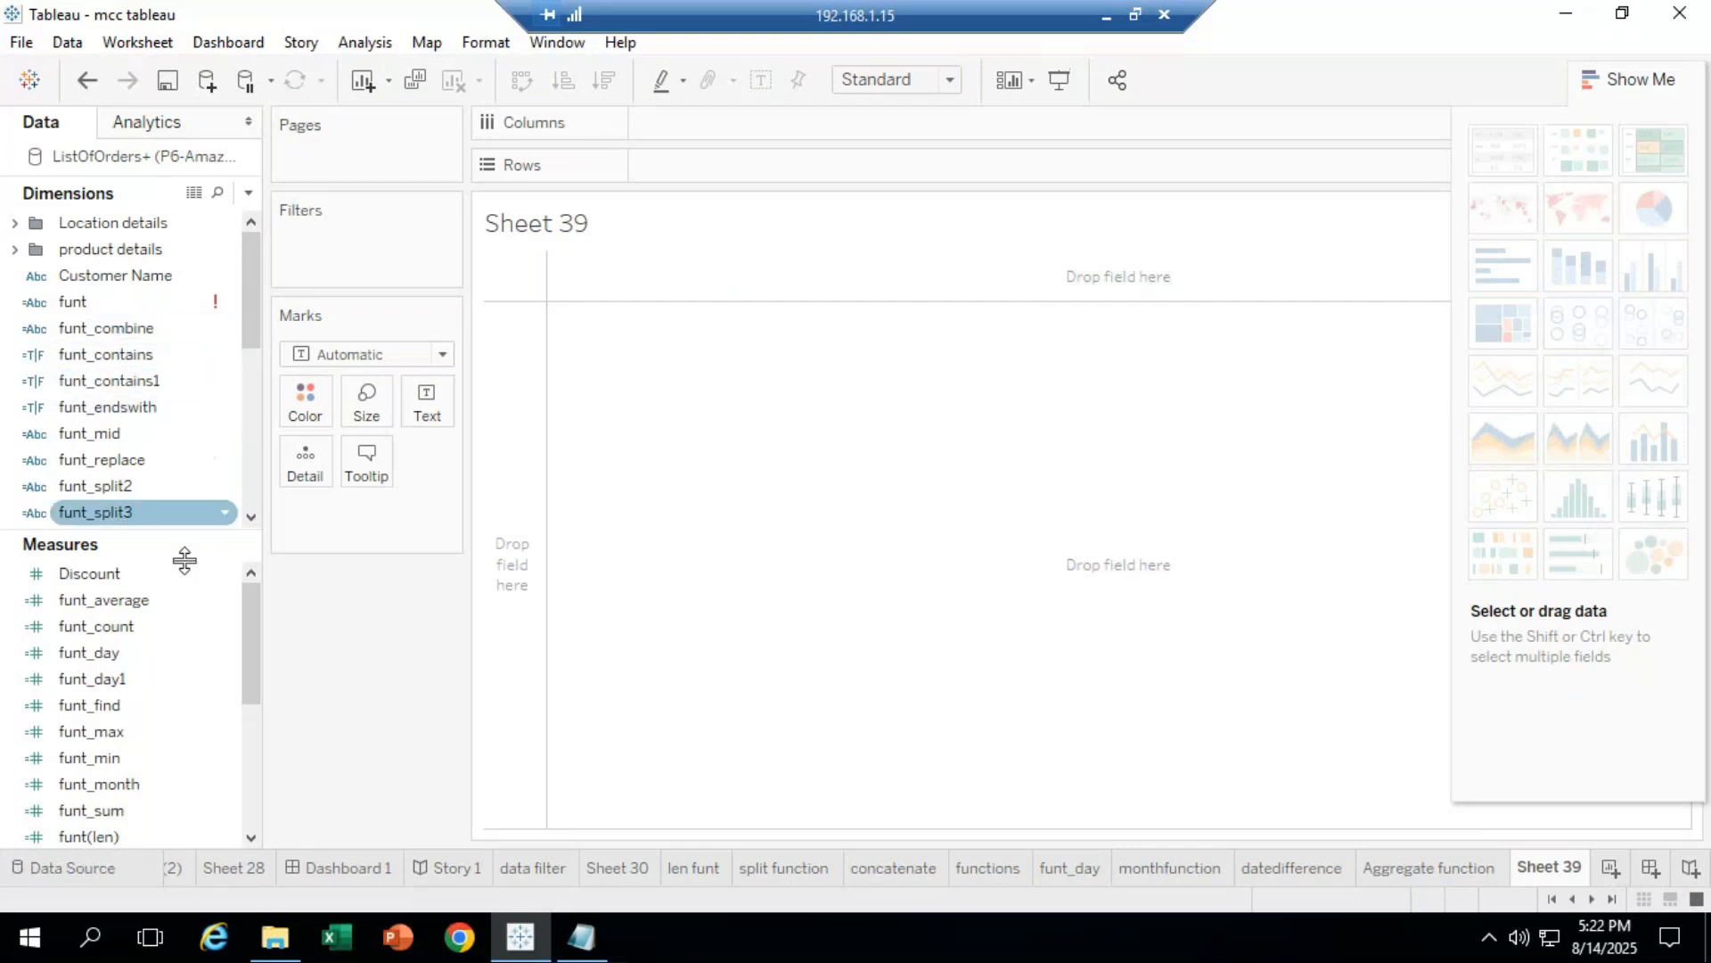
# Step: Place SUM(Sales) and SUM(Profit) on Rows and Sub-Category on Columns as bar panels
pyautogui.scroll(-2, 250, 725)
pyautogui.moveTo(130, 786)
pyautogui.mouseDown()
pyautogui.moveTo(303, 692)
pyautogui.moveTo(693, 172)
pyautogui.mouseUp()
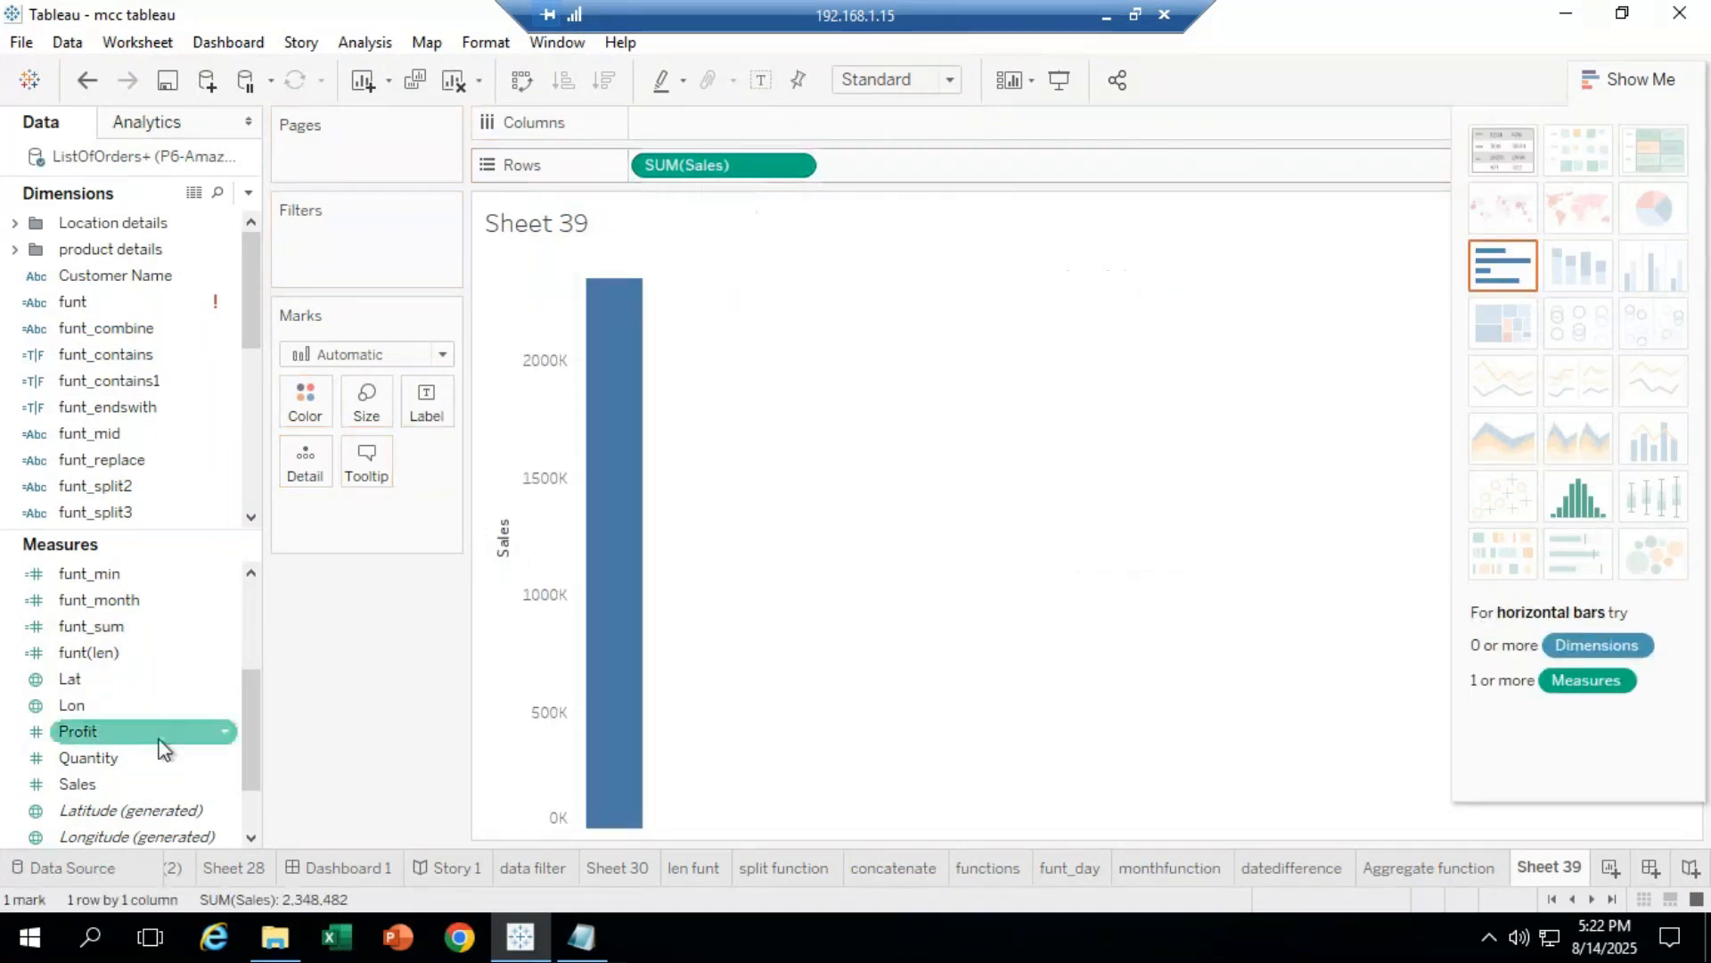
pyautogui.moveTo(135, 735); pyautogui.dragTo(918, 171)
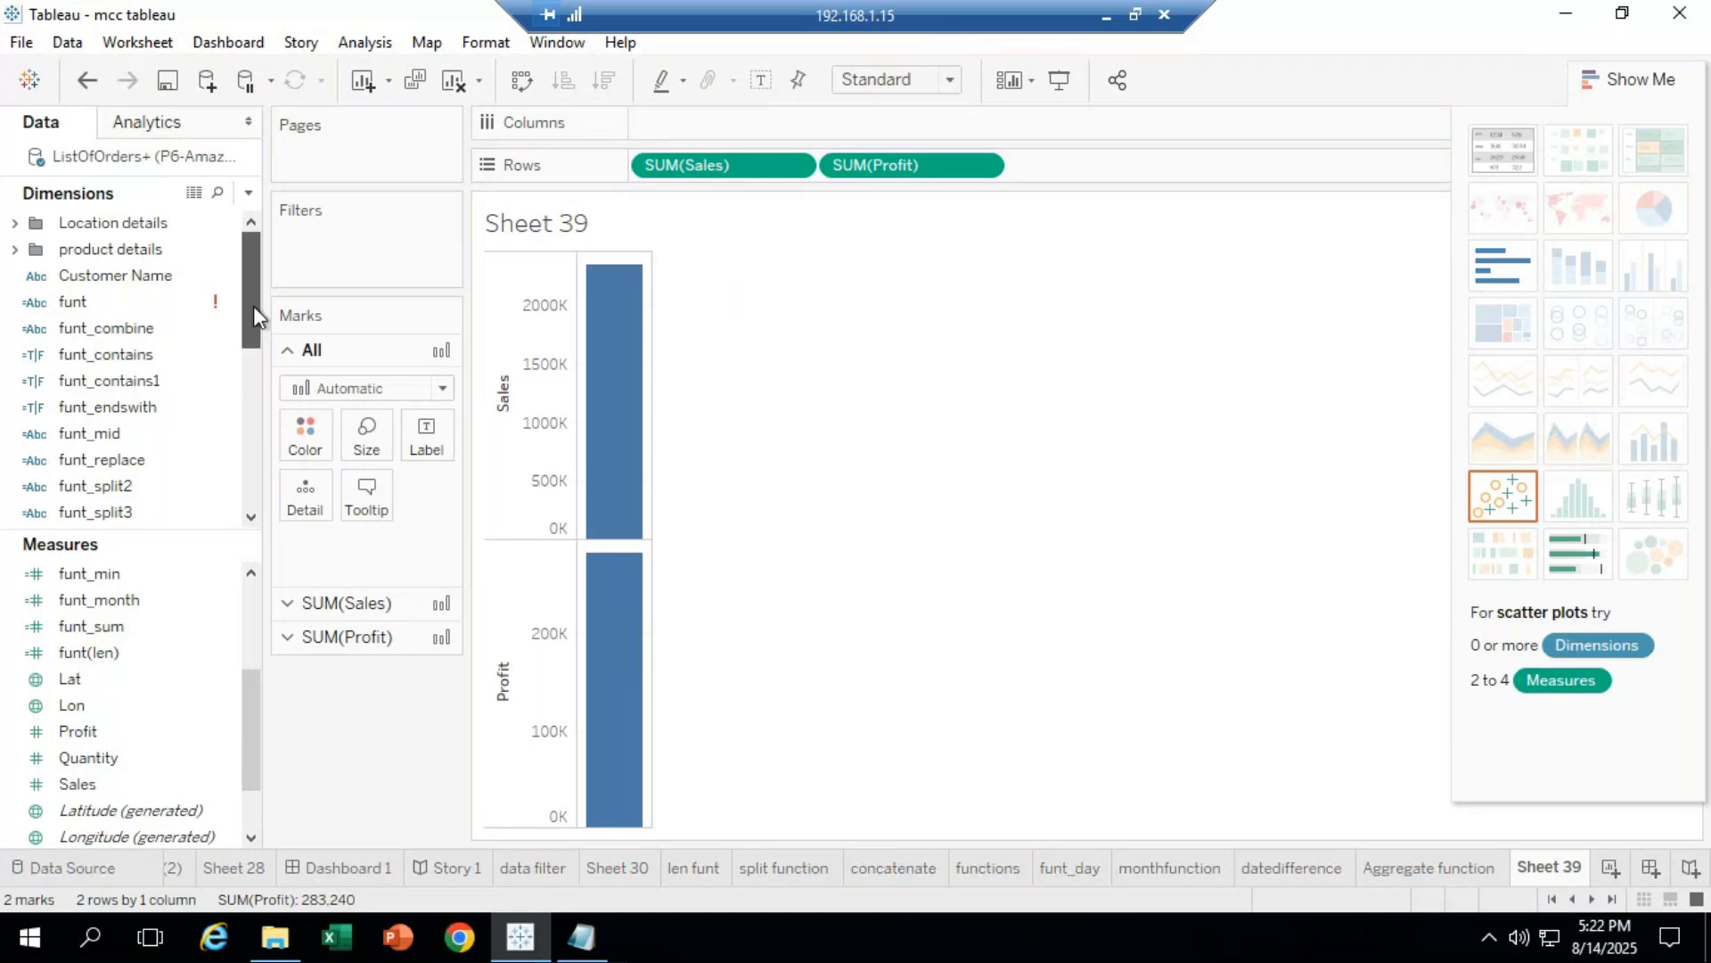
pyautogui.click(16, 249)
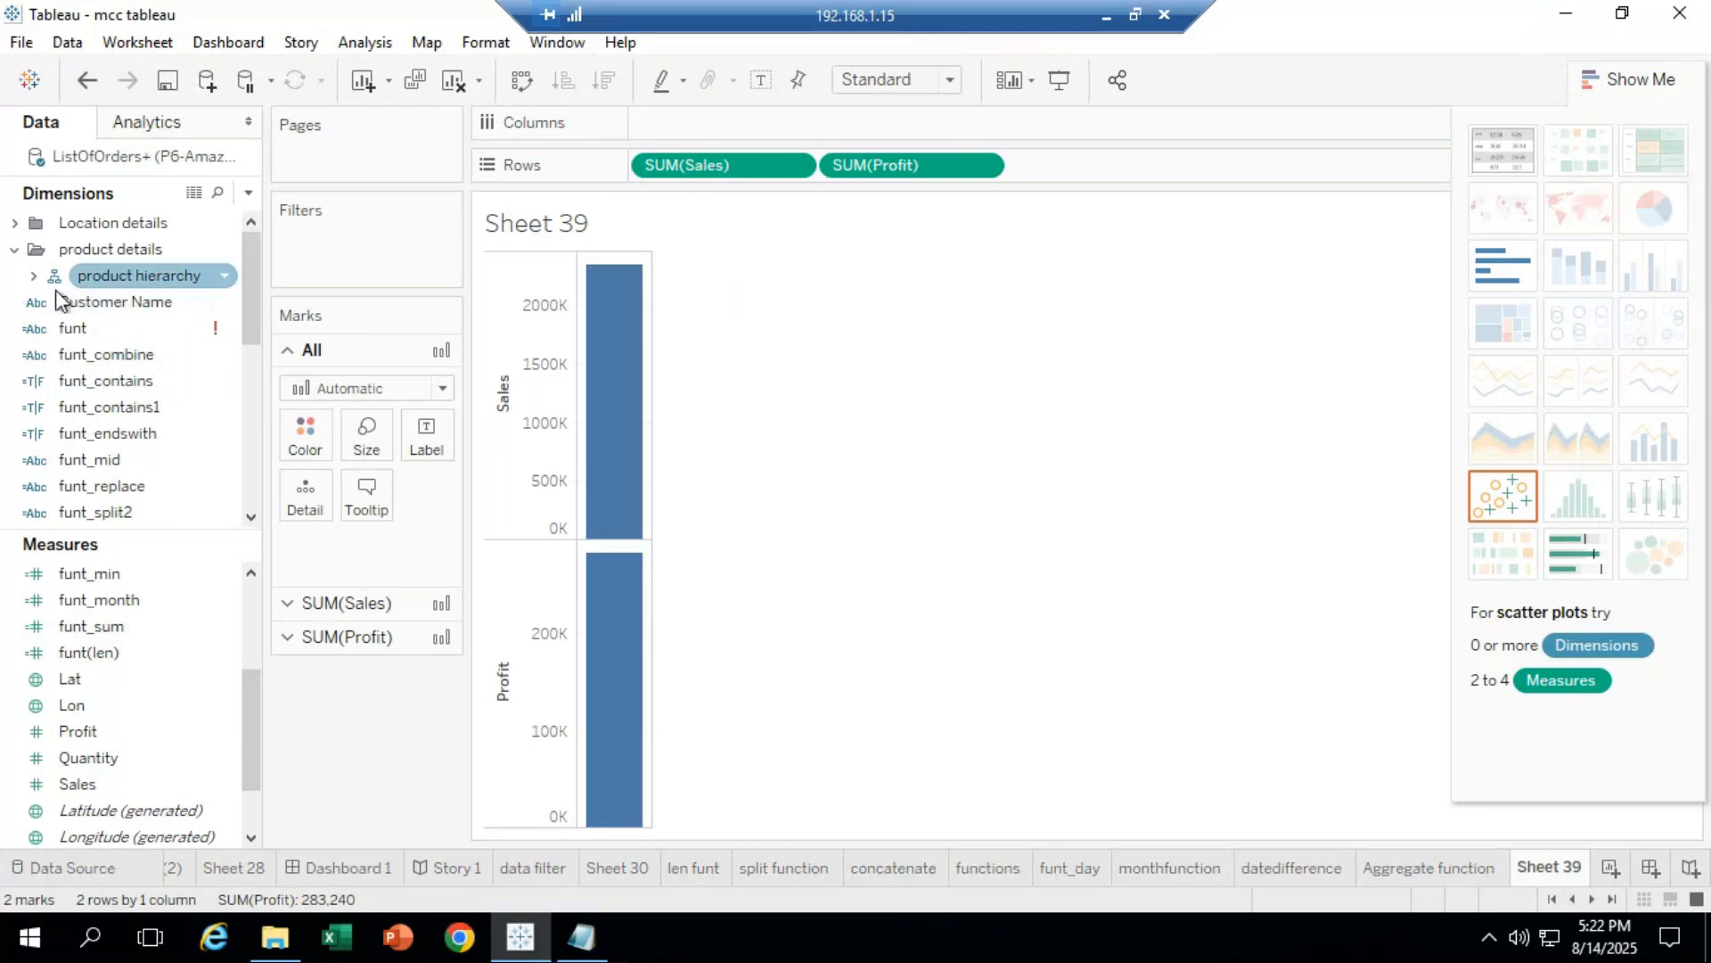
pyautogui.click(33, 275)
pyautogui.moveTo(135, 331); pyautogui.dragTo(710, 127)
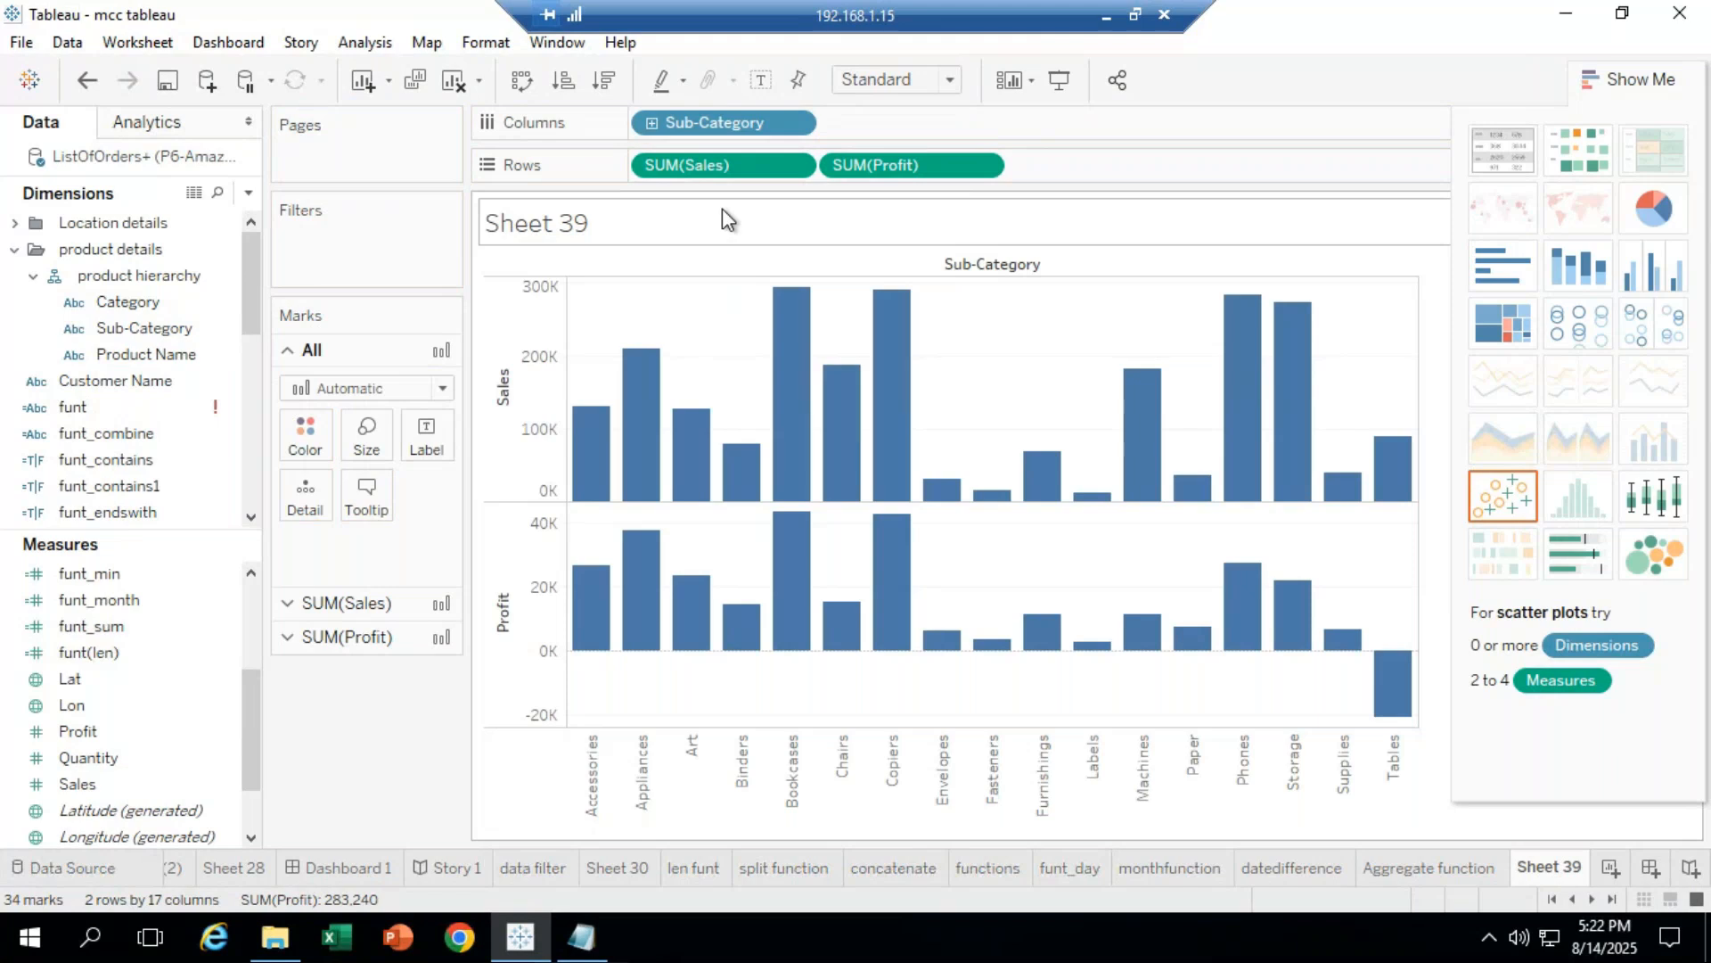
# Step: Try horizontal and side-by-side layouts, revert to vertical bars, then open the SUM(Profit) pill menu
pyautogui.click(524, 83)
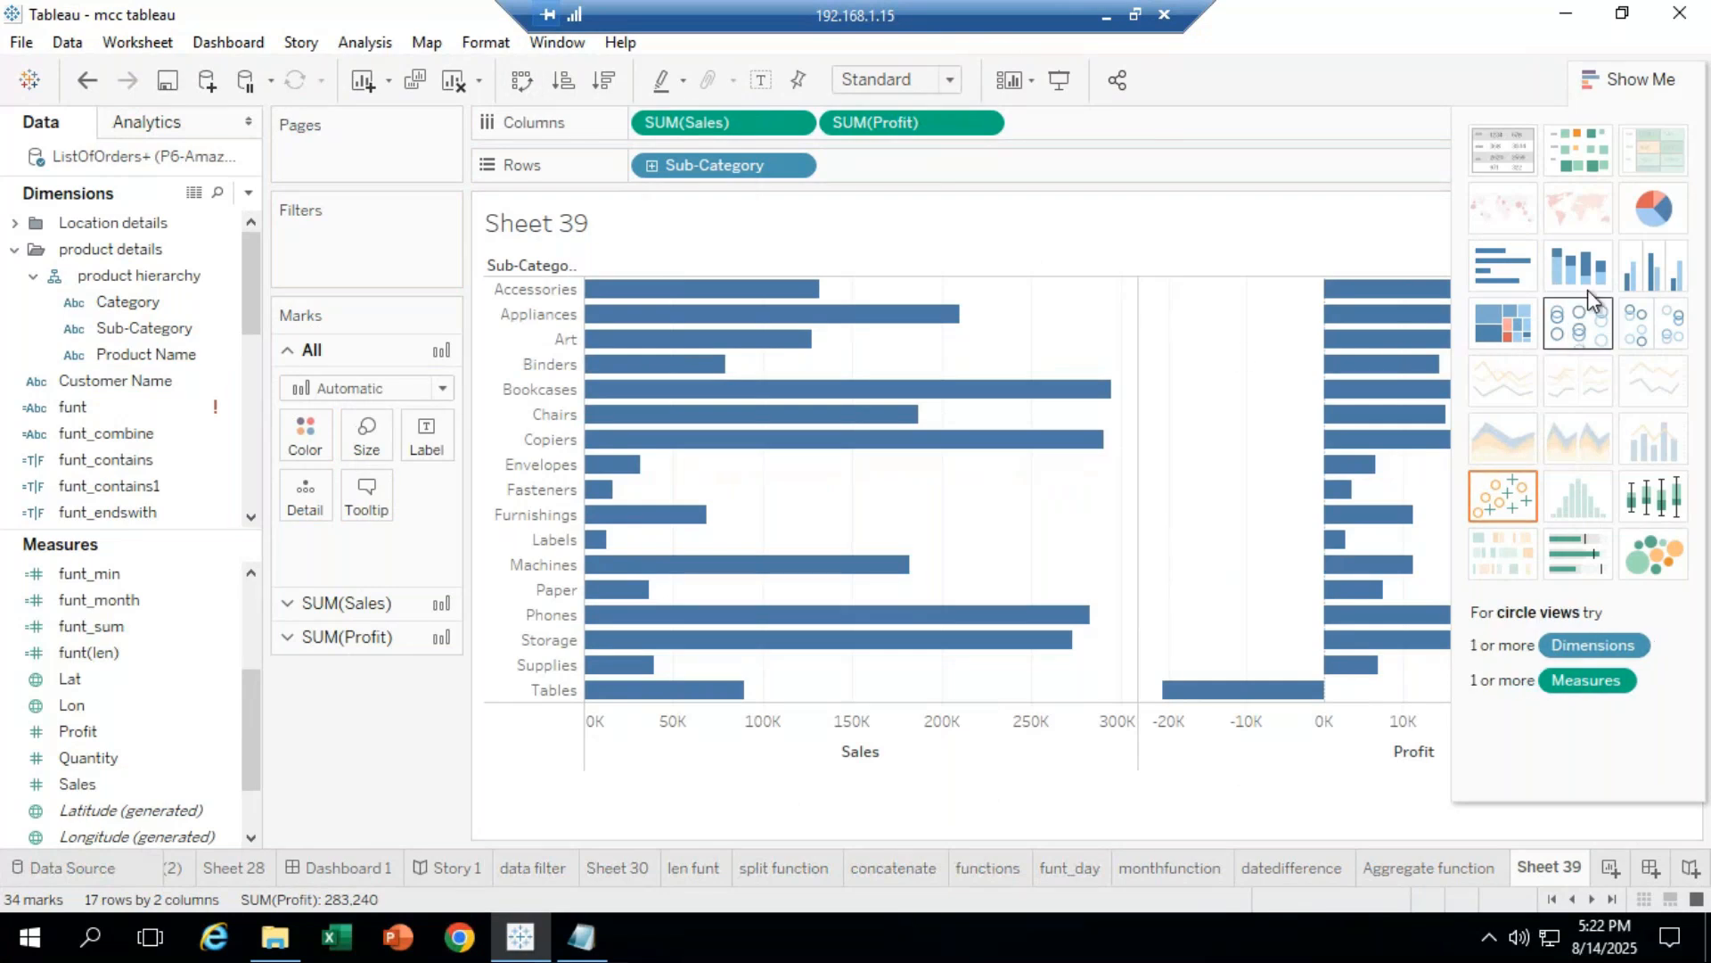
pyautogui.click(1660, 276)
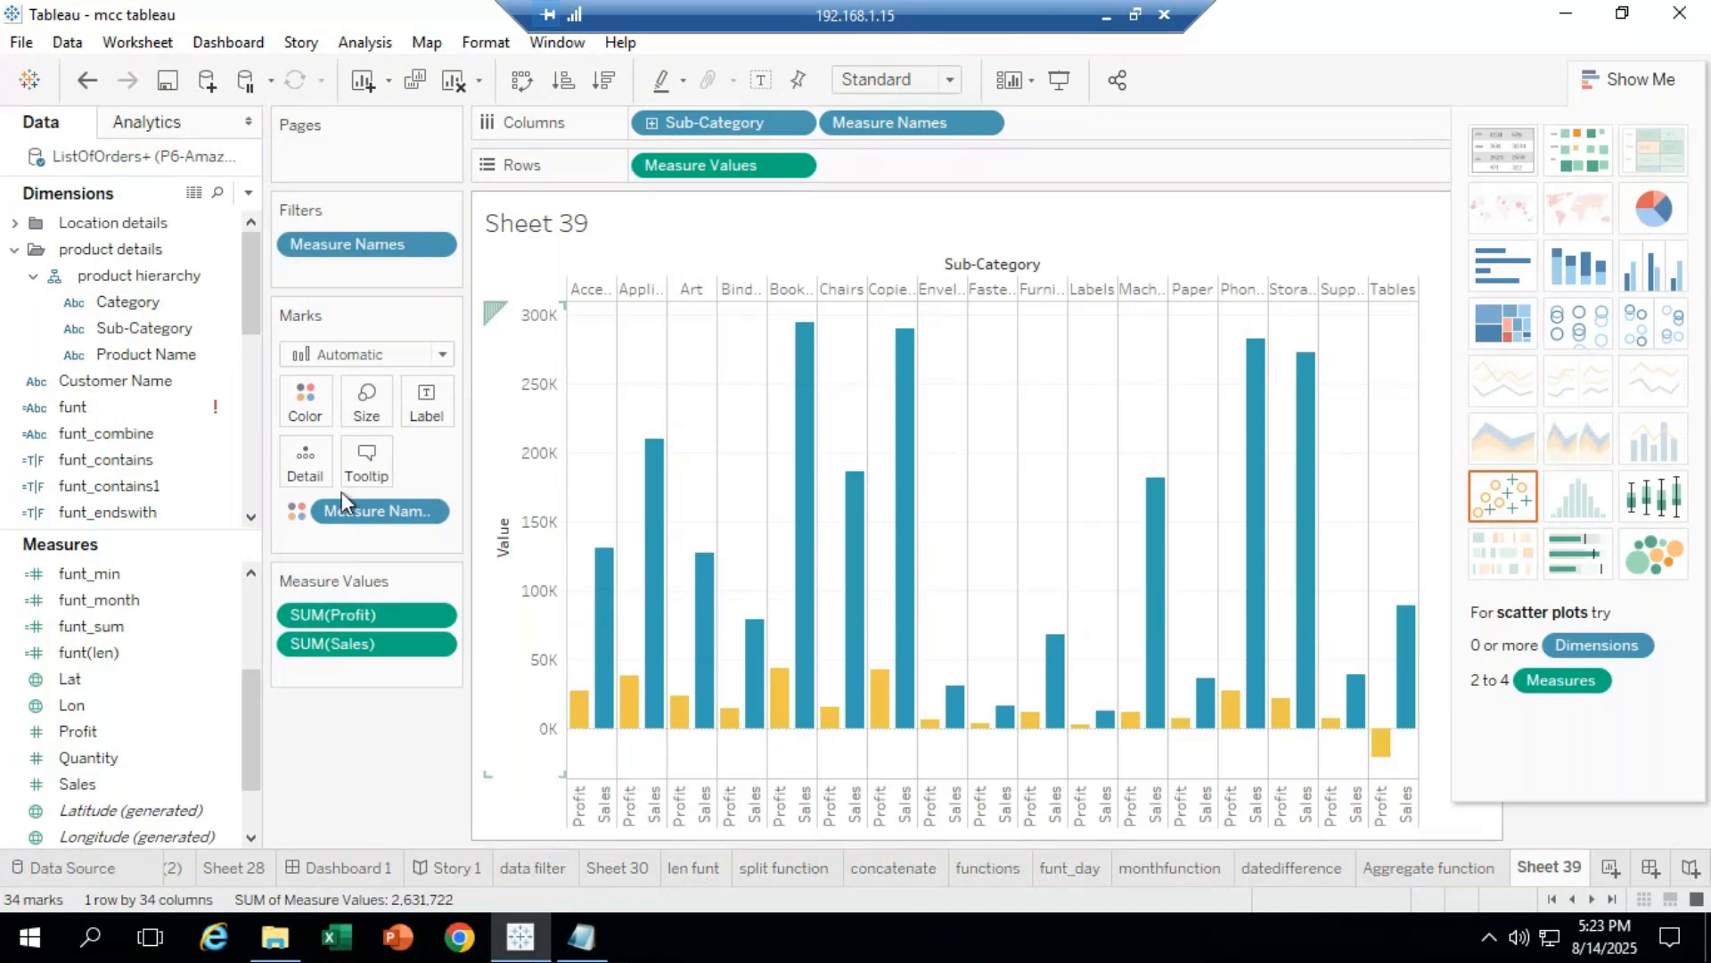
pyautogui.click(87, 82)
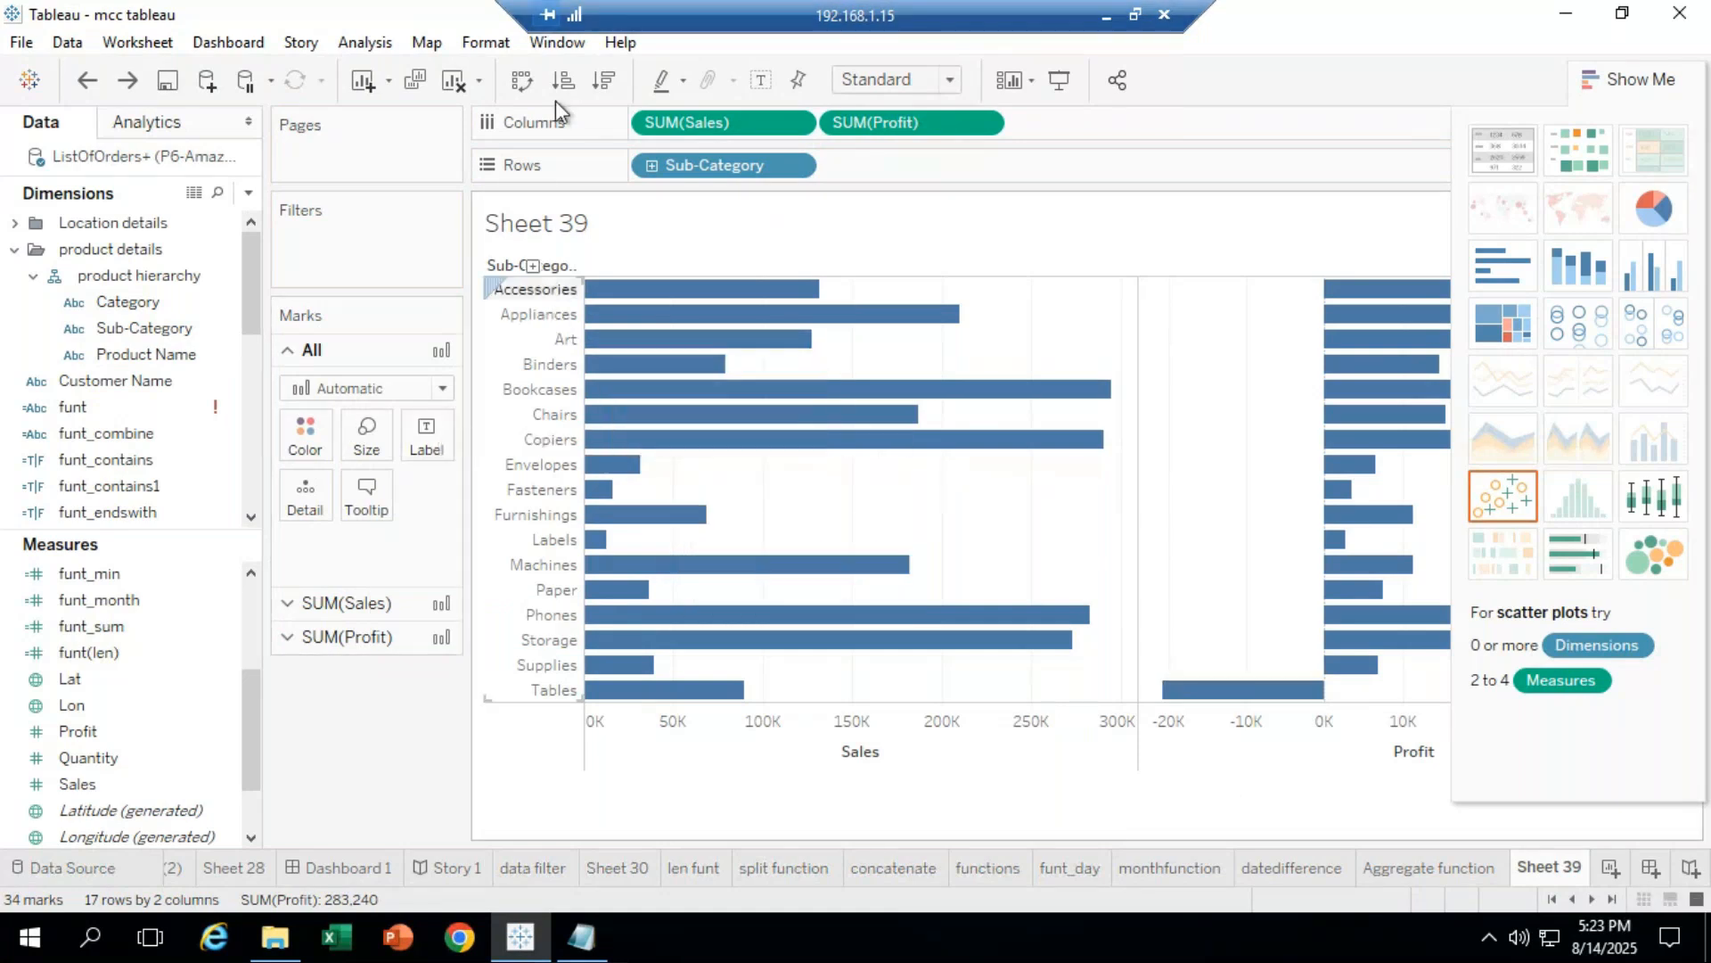
pyautogui.click(533, 78)
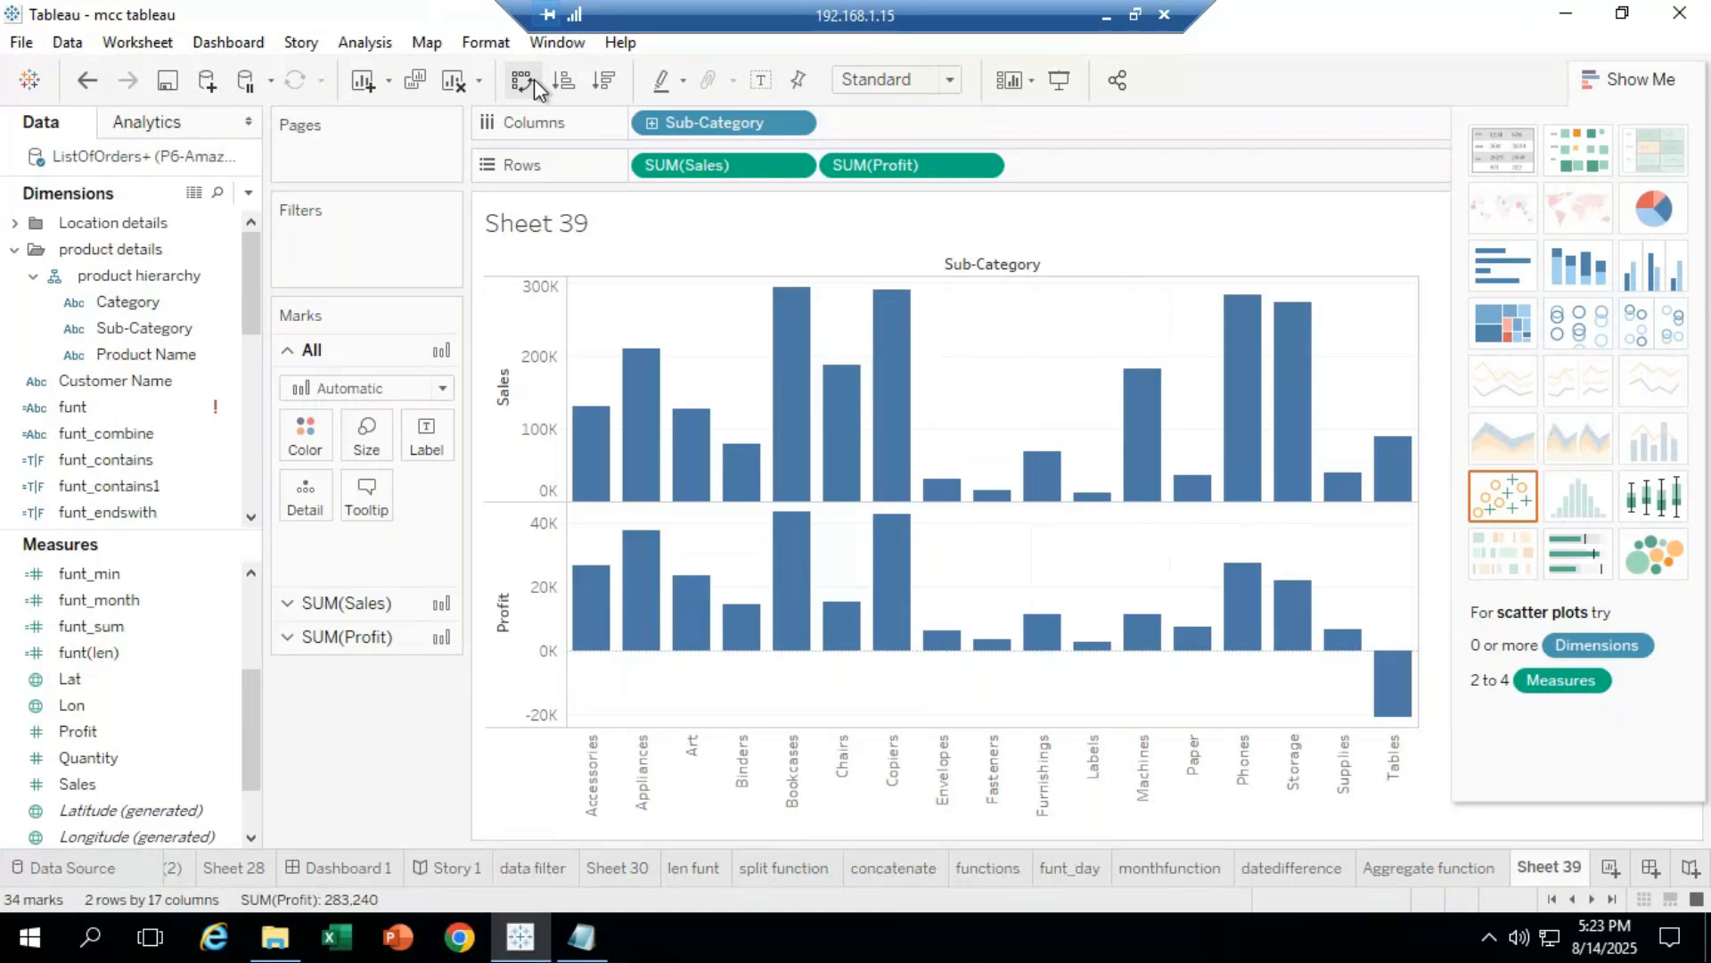
pyautogui.click(980, 169)
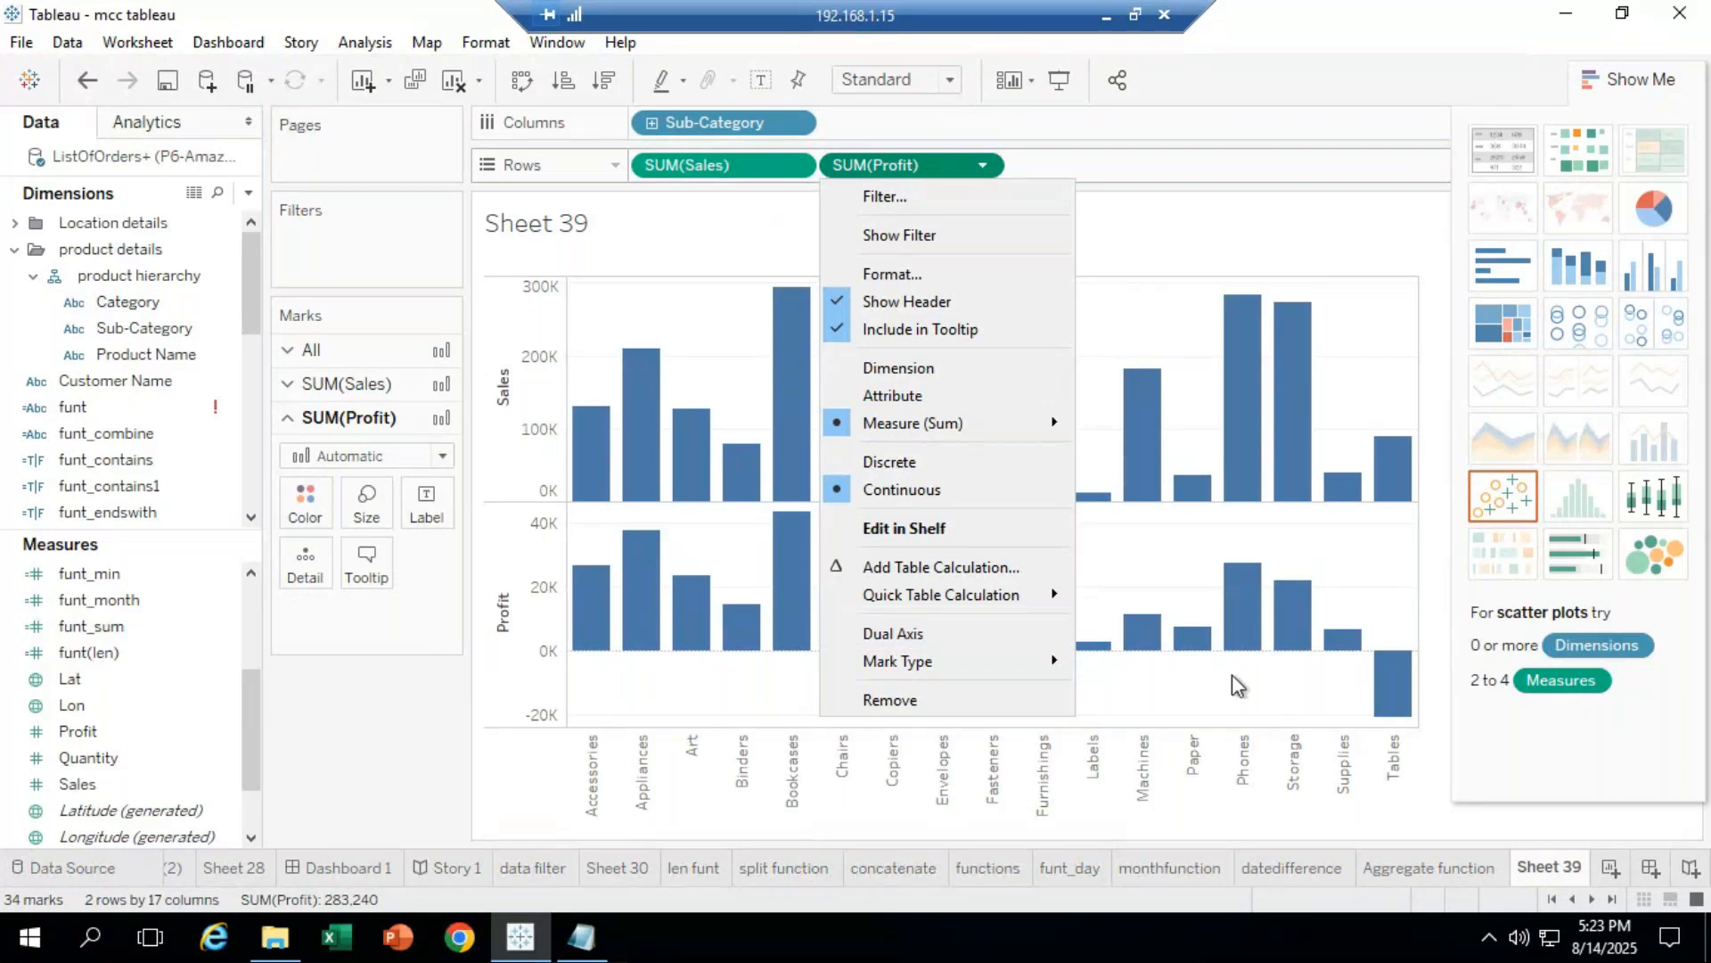
# Step: Set SUM(Profit) to Dual Axis and apply the side-by-side bars chart type
pyautogui.click(930, 638)
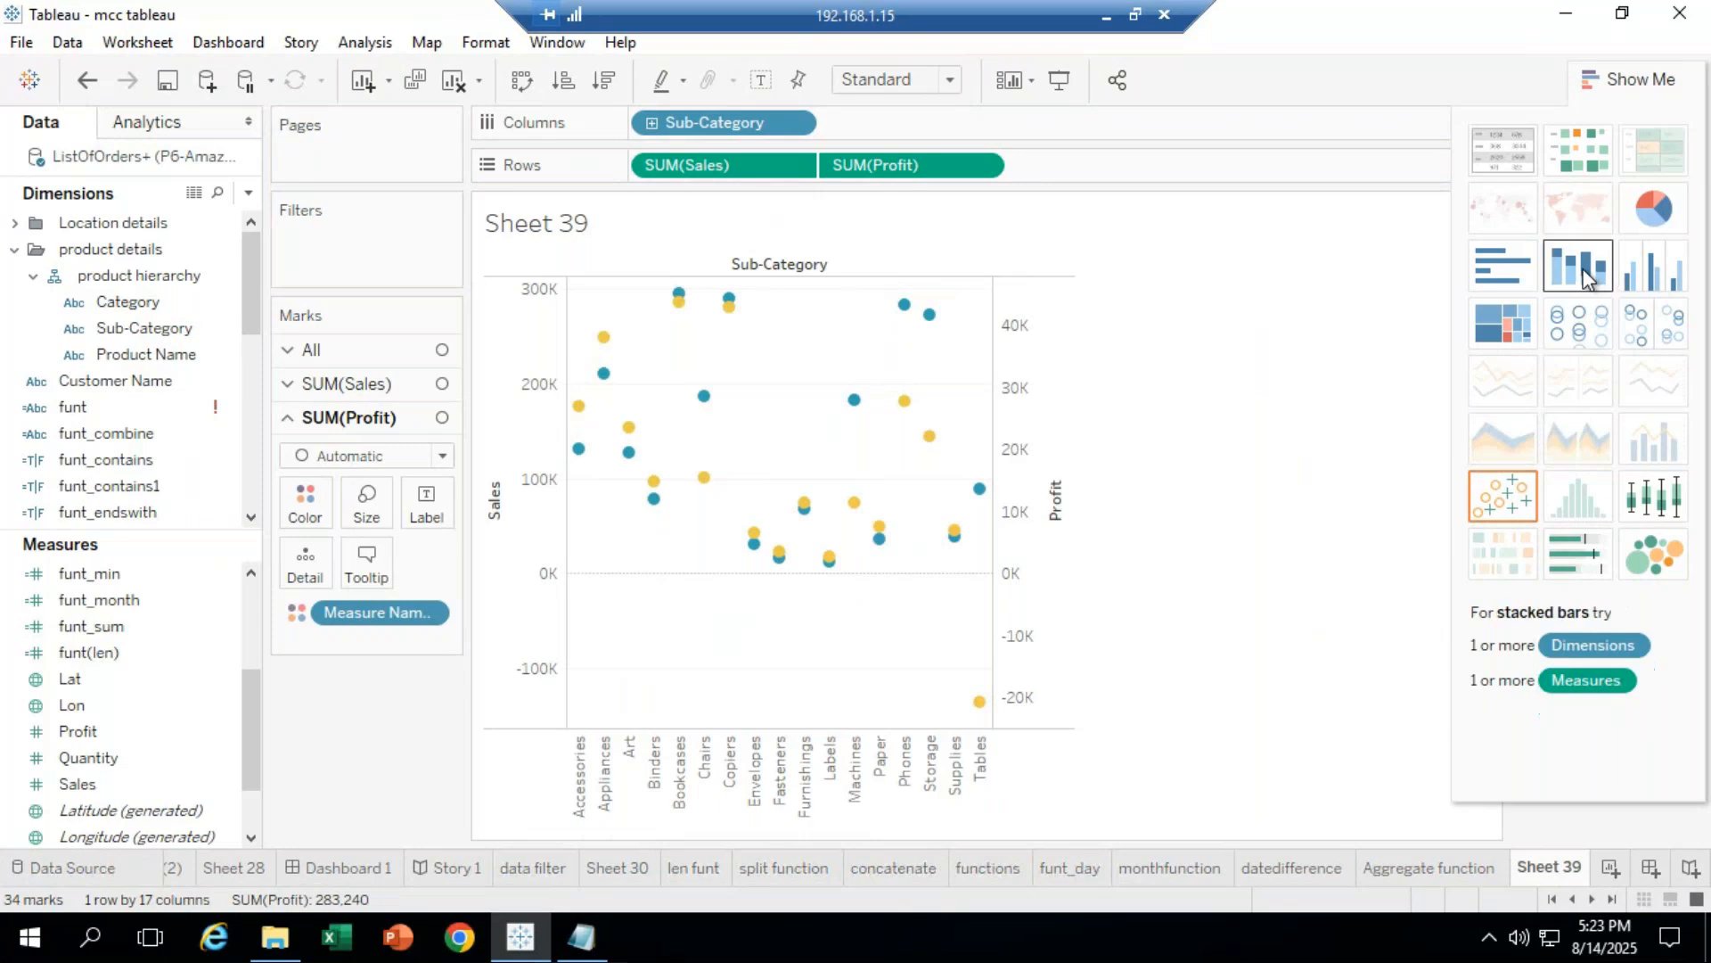
pyautogui.click(1649, 281)
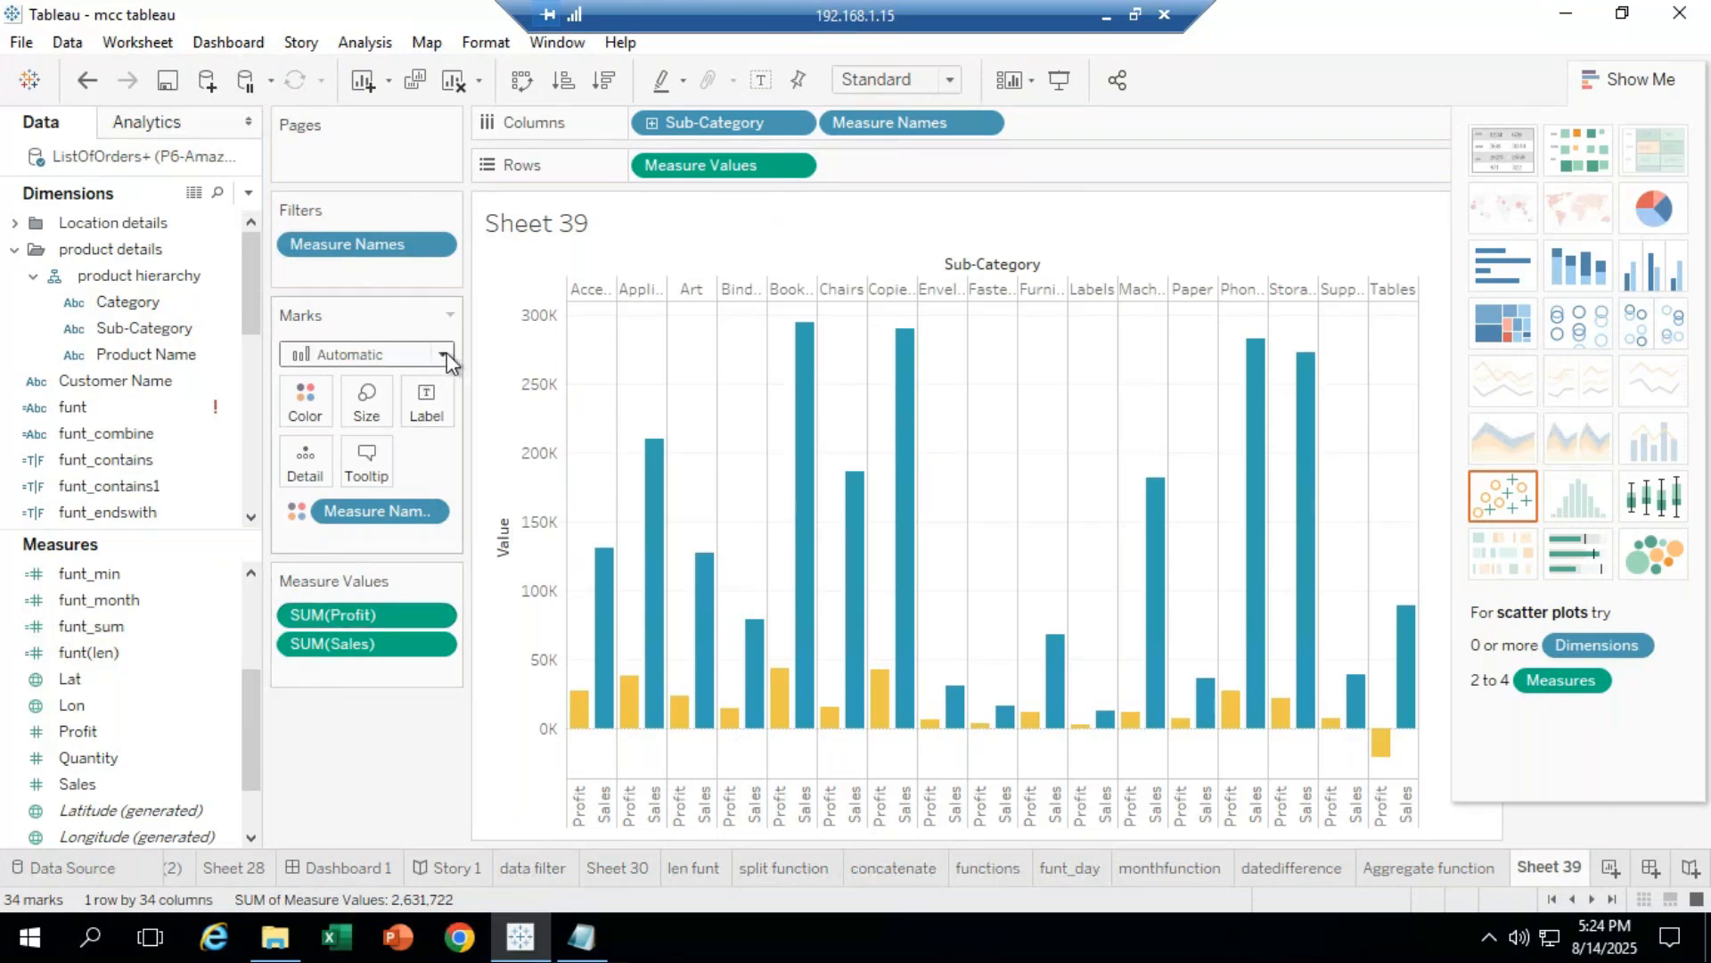
# Step: Set marks to Bar, inspect the Bookcases Profit bar, swap axes, then clear the whole sheet
pyautogui.click(385, 355)
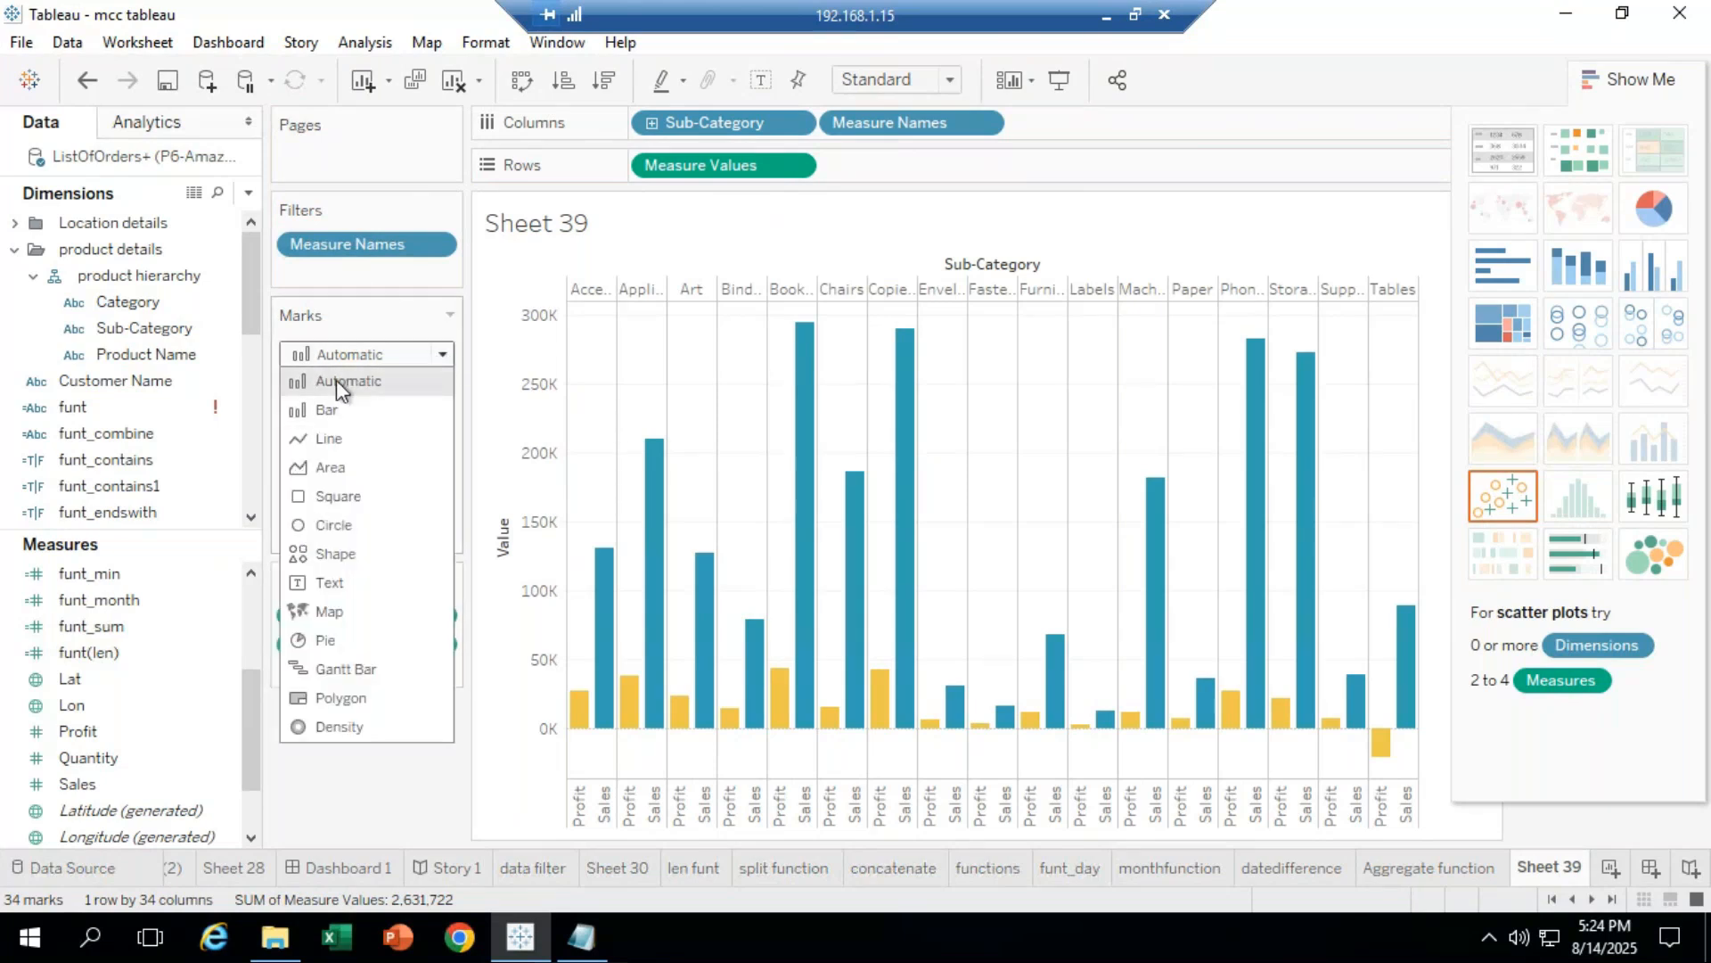
pyautogui.click(334, 410)
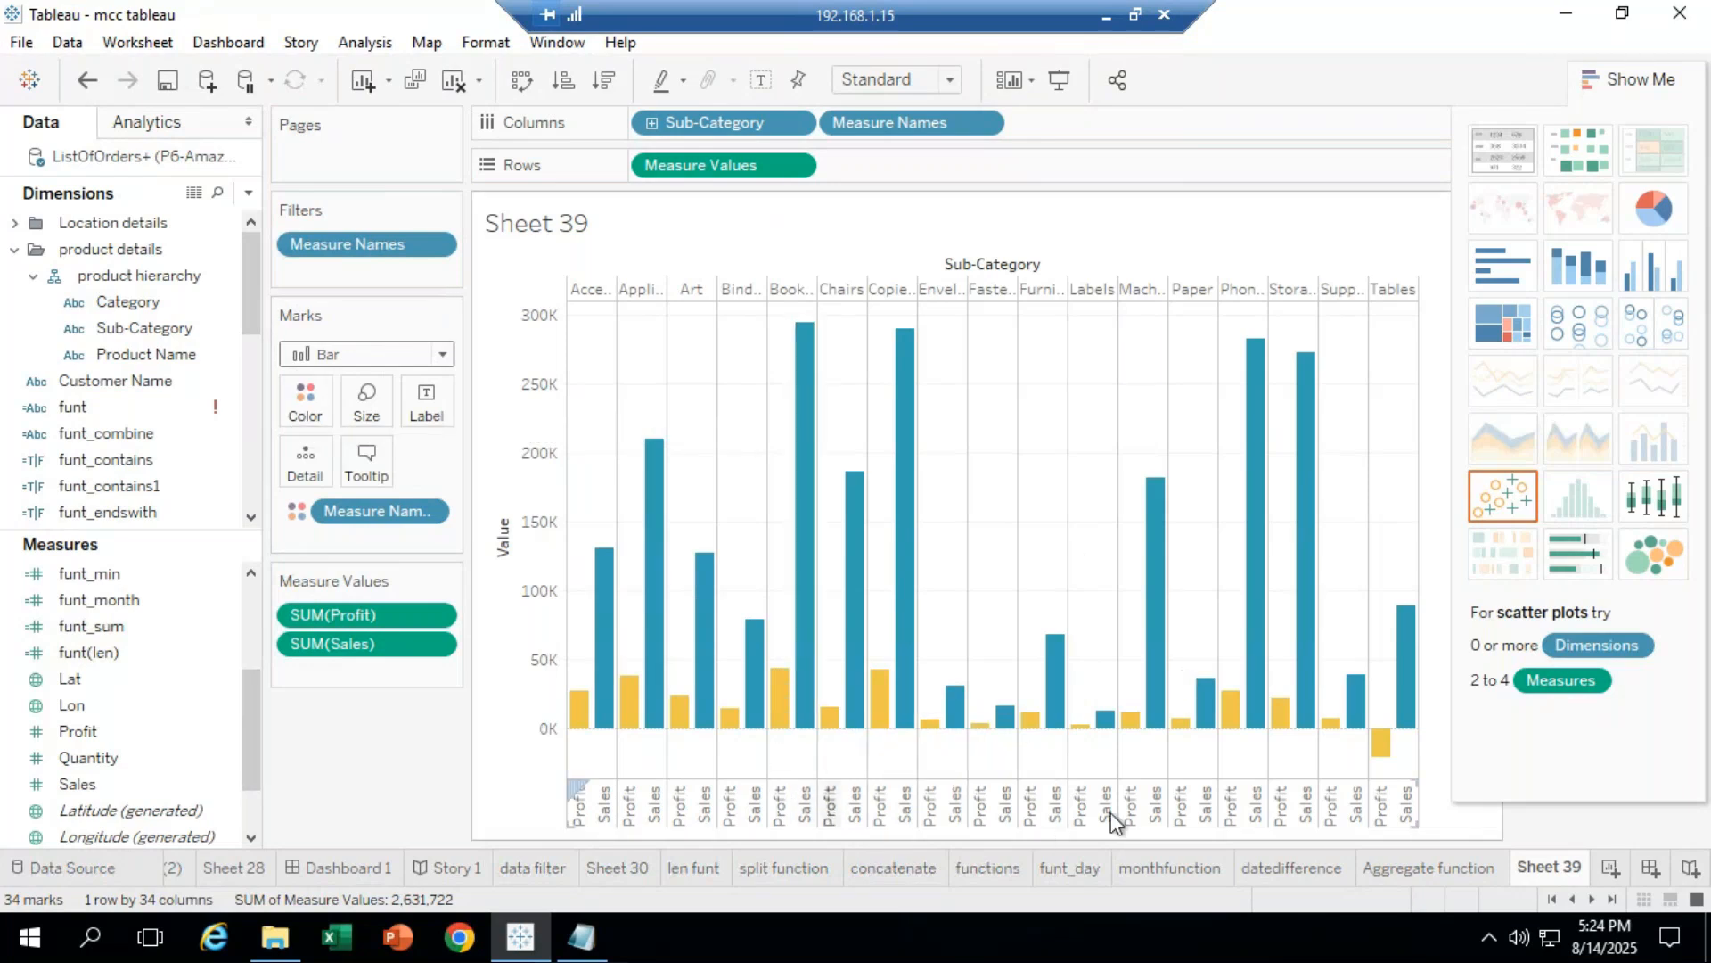
pyautogui.moveTo(780, 709)
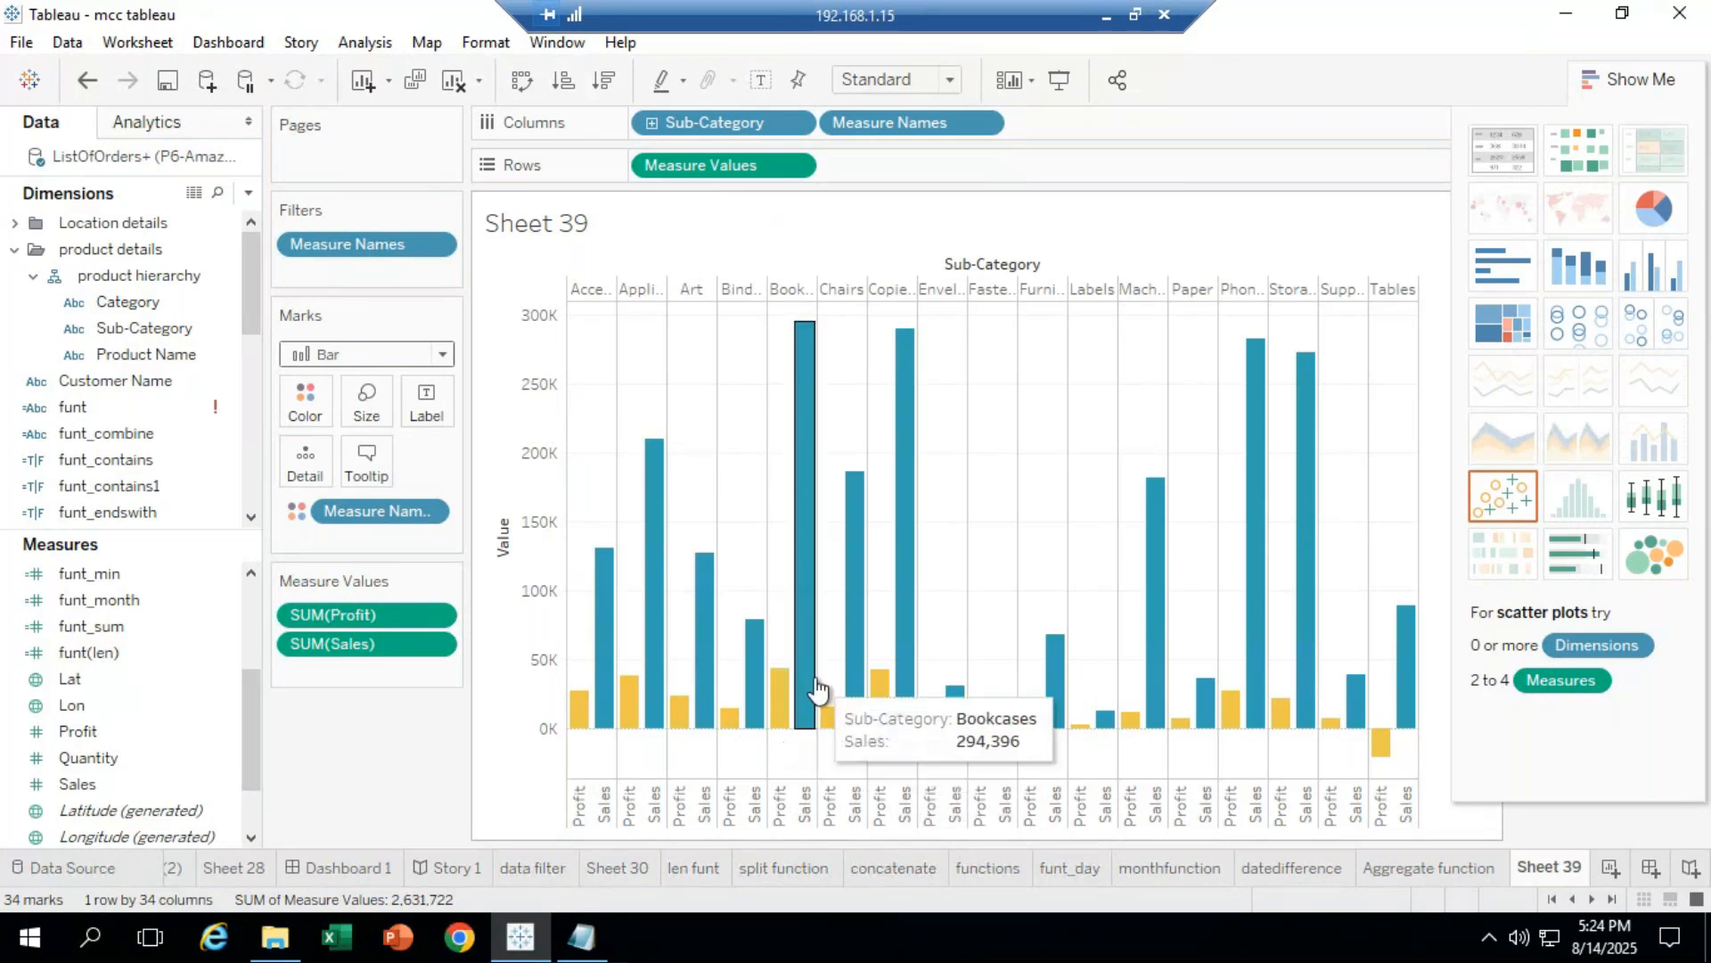
pyautogui.rightClick(792, 710)
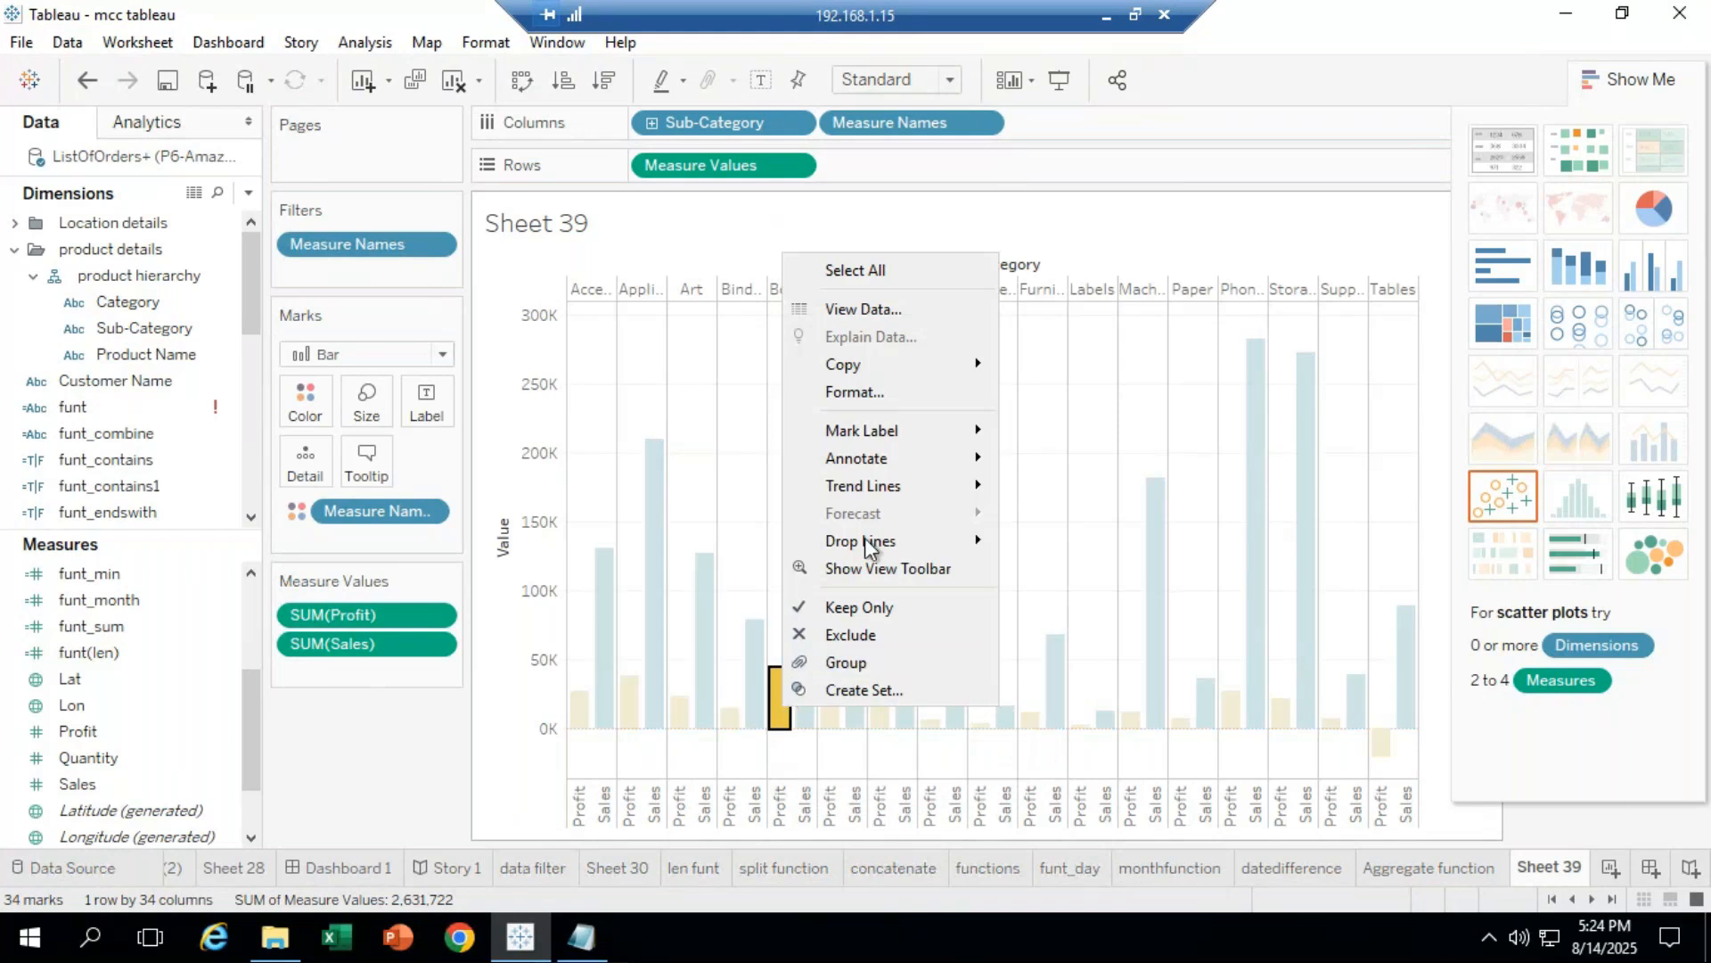
pyautogui.click(378, 766)
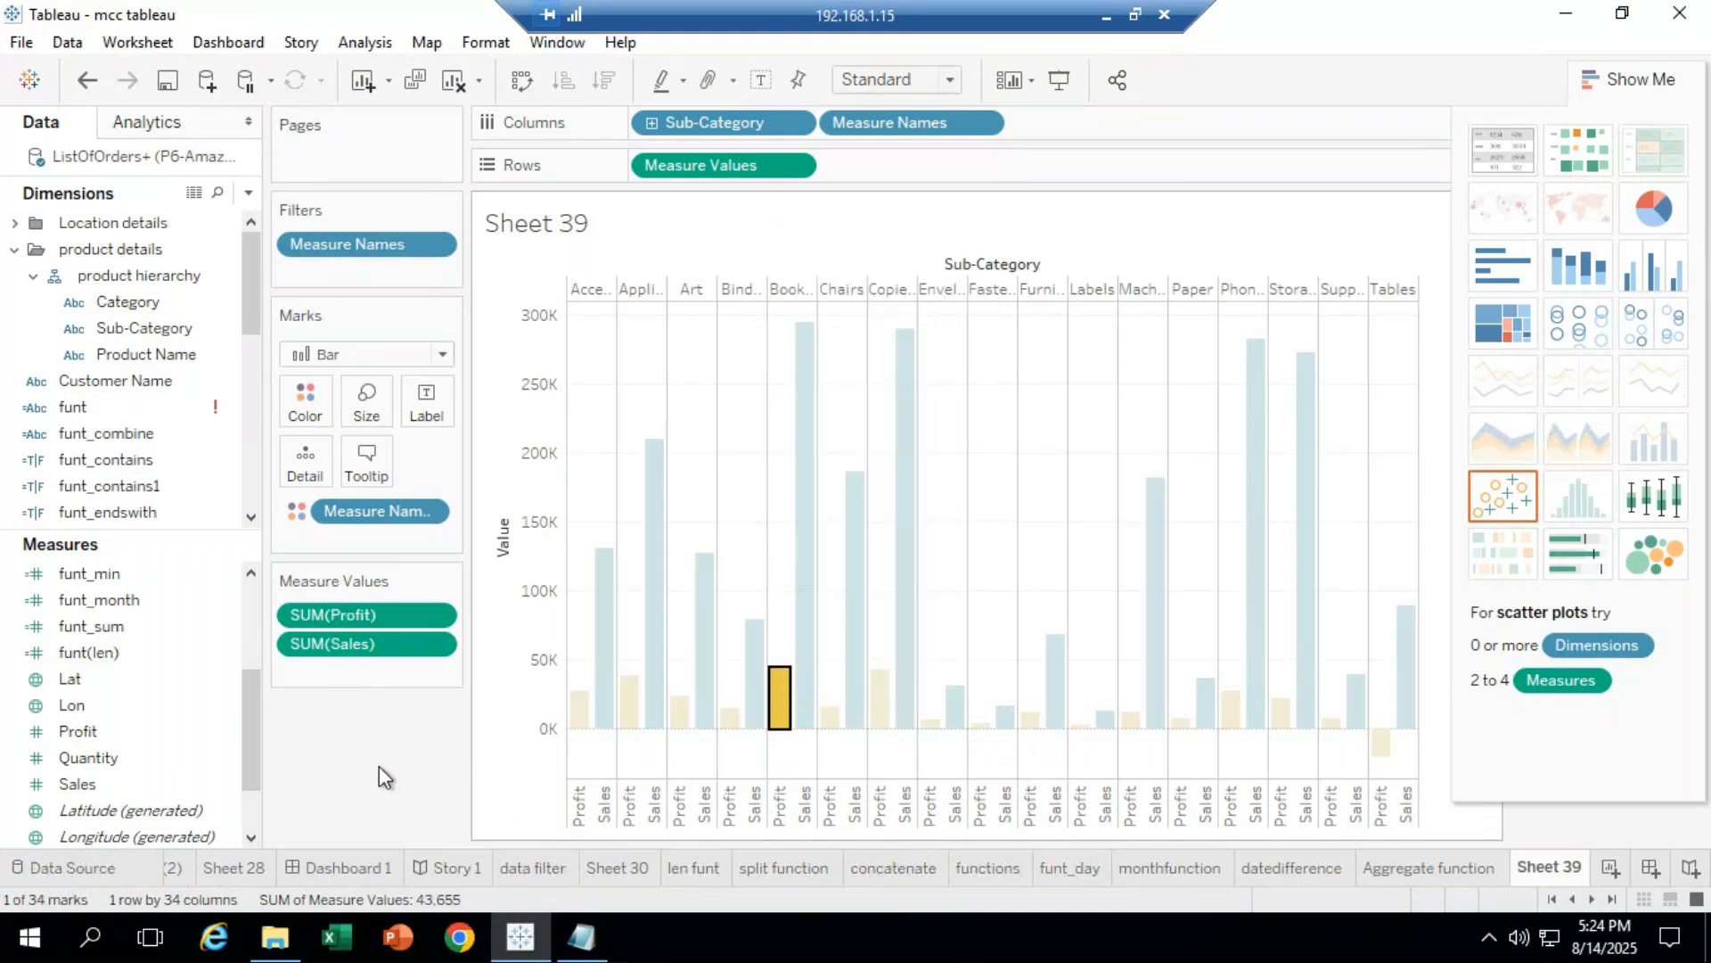
pyautogui.click(378, 766)
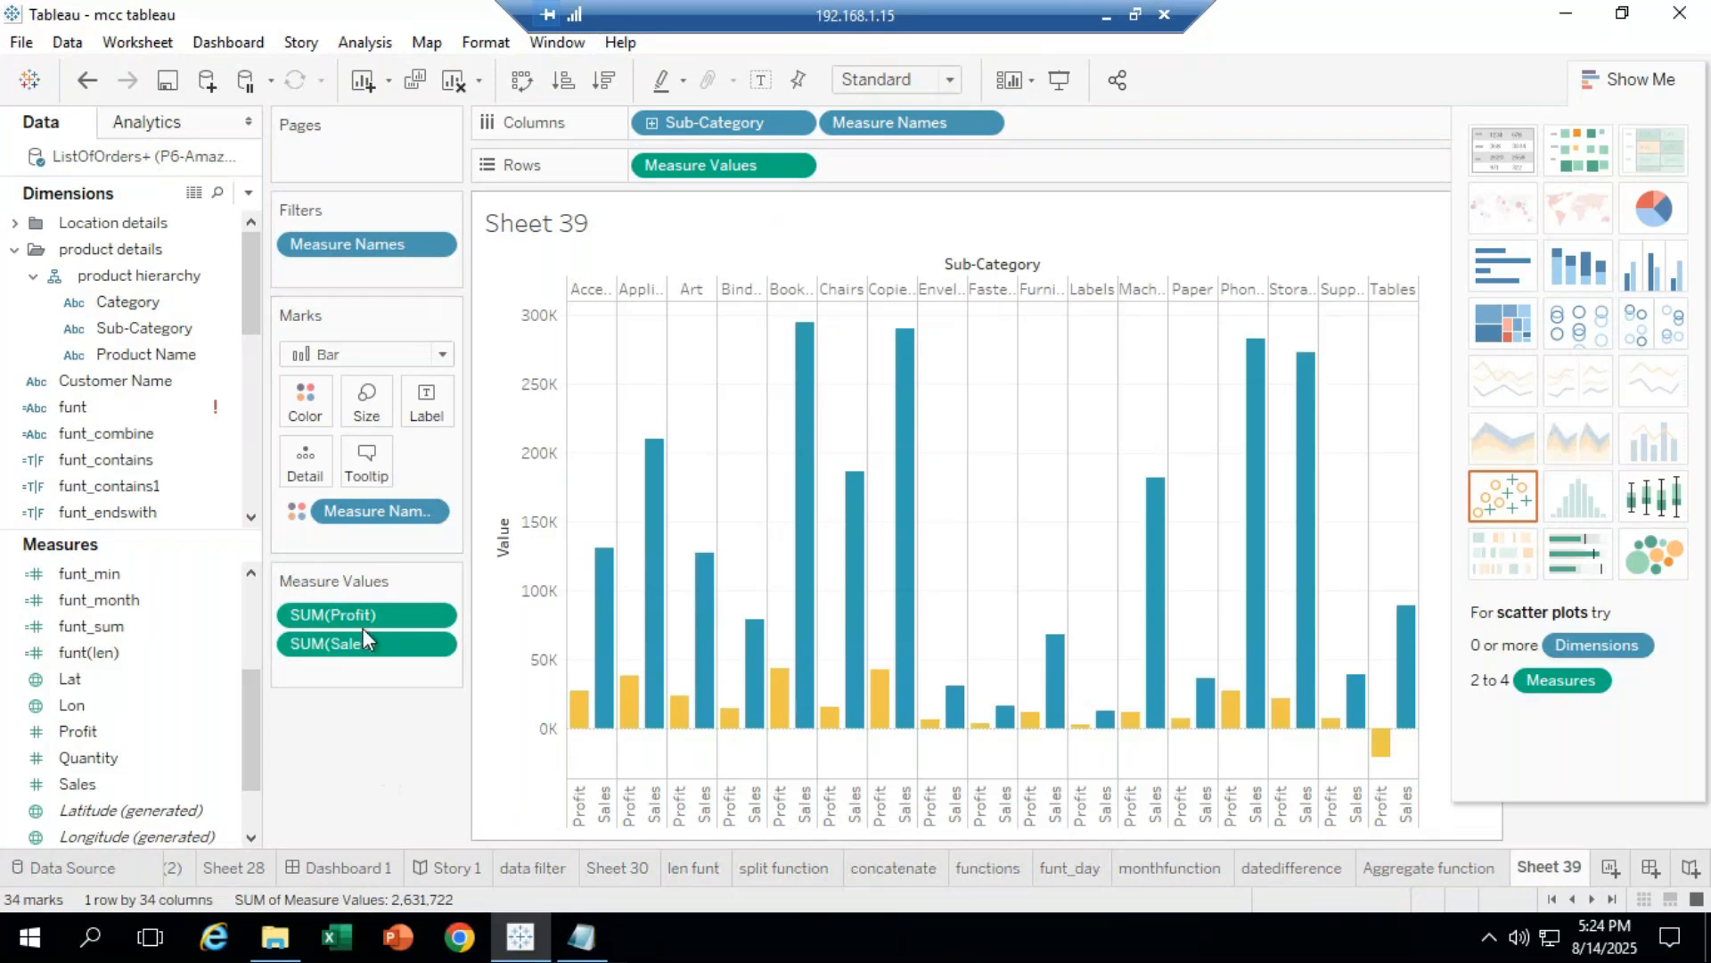
pyautogui.click(520, 85)
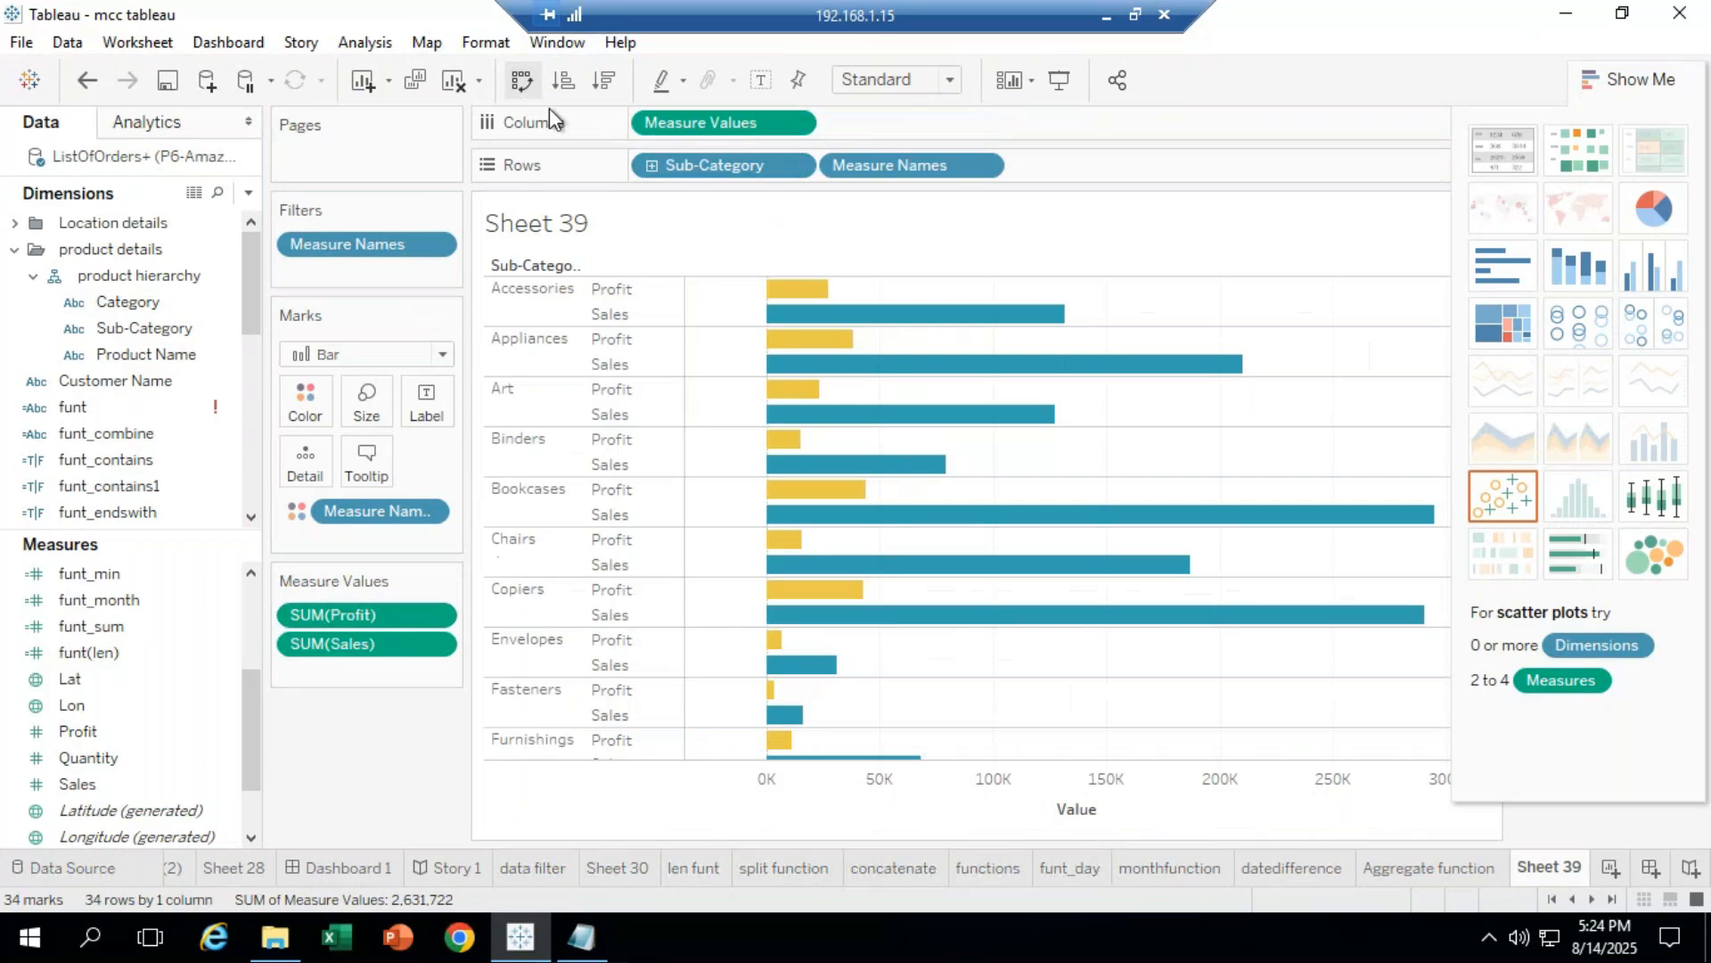
pyautogui.hotkey('alt', 'shift', 'BackSpace')
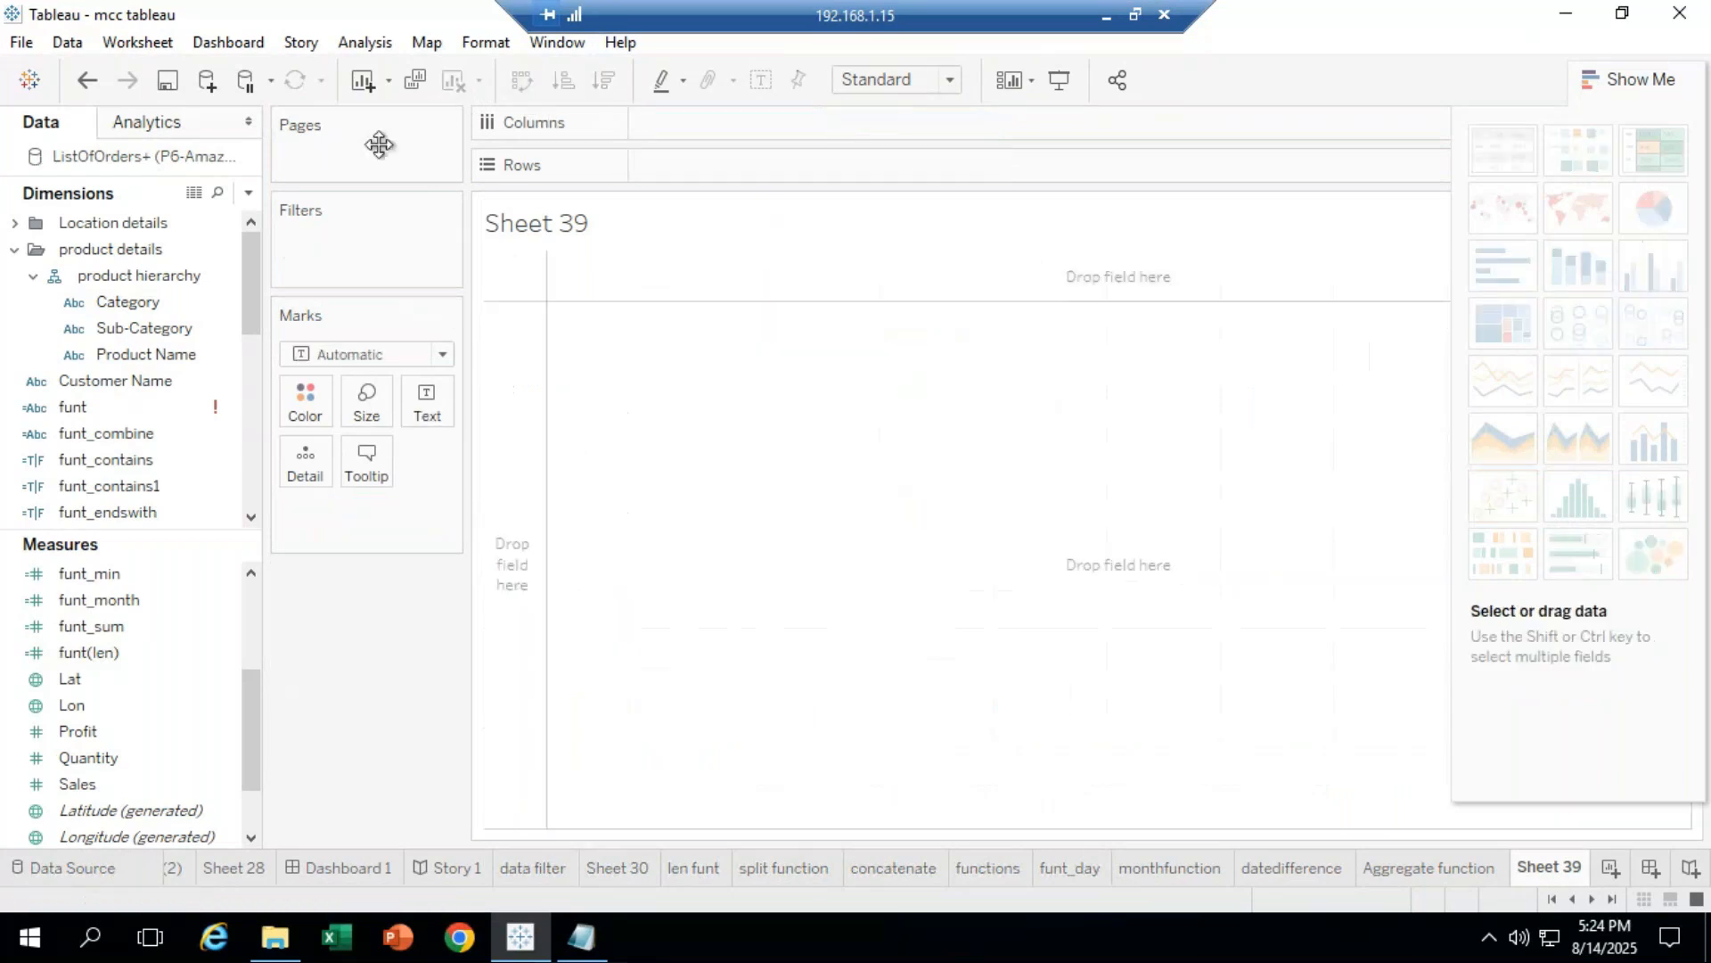
# Step: Put SUM(Sales) and SUM(Profit) on Rows and Sub-Category on Columns
pyautogui.click(153, 782)
pyautogui.click(166, 677)
pyautogui.click(125, 782)
pyautogui.moveTo(126, 783); pyautogui.dragTo(723, 161)
pyautogui.moveTo(87, 731)
pyautogui.mouseDown()
pyautogui.moveTo(896, 161)
pyautogui.moveTo(945, 161)
pyautogui.moveTo(825, 165)
pyautogui.mouseUp()
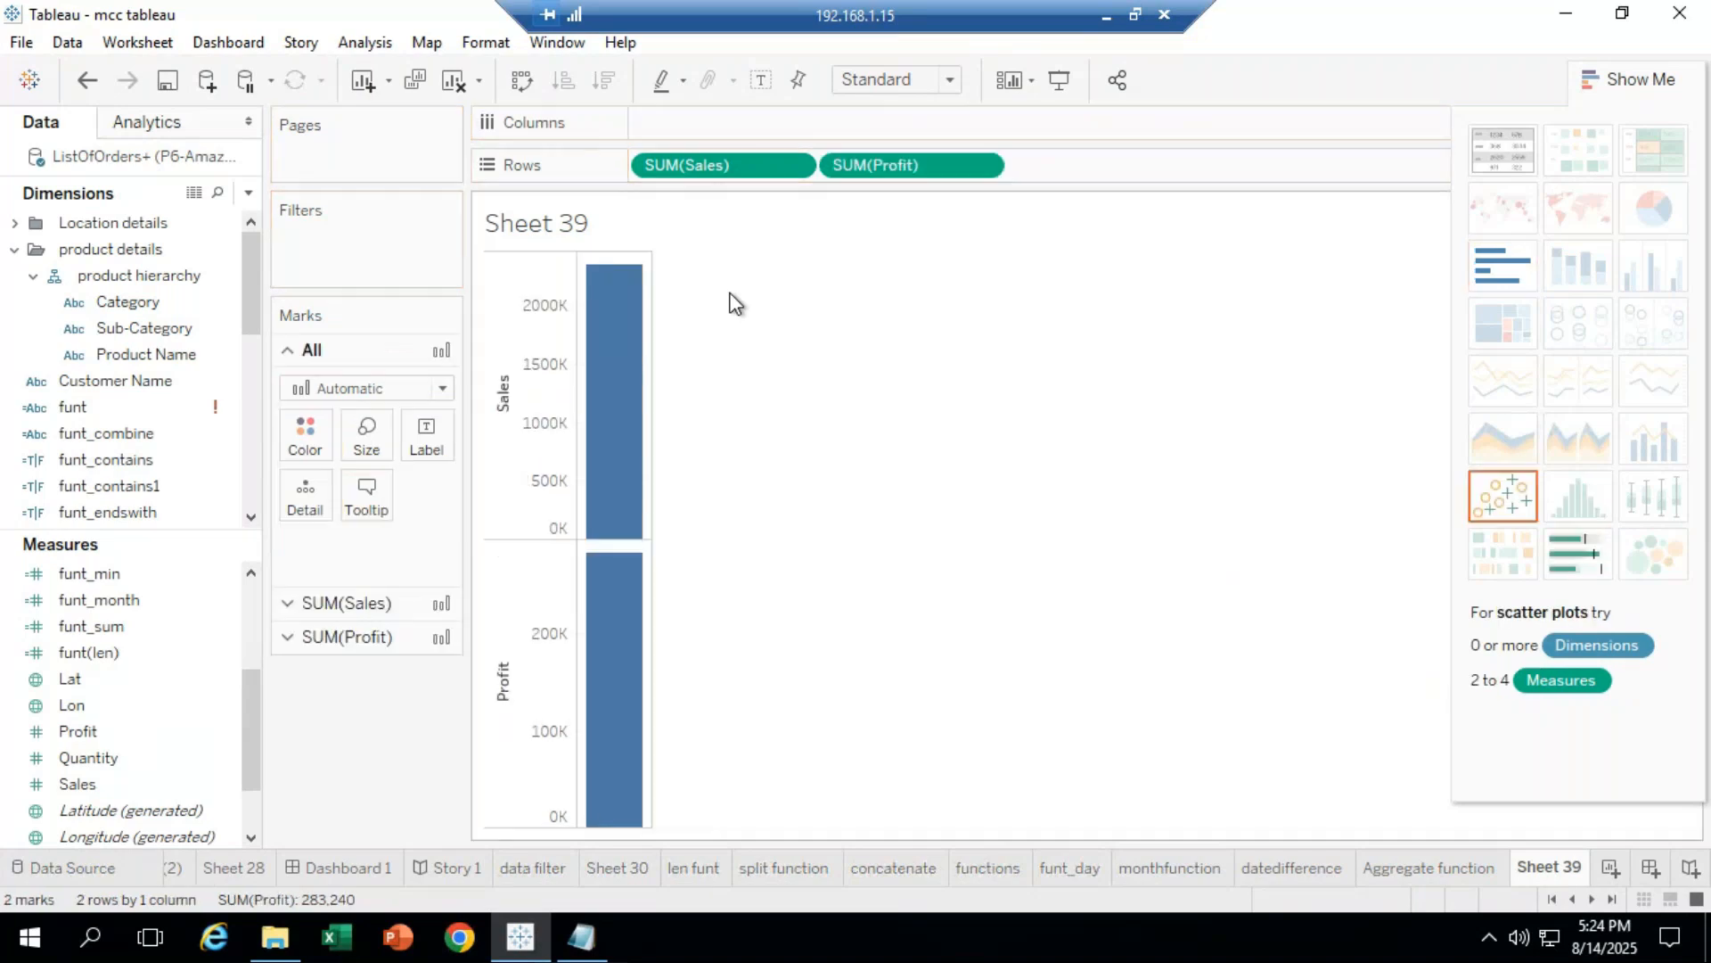
pyautogui.click(163, 328)
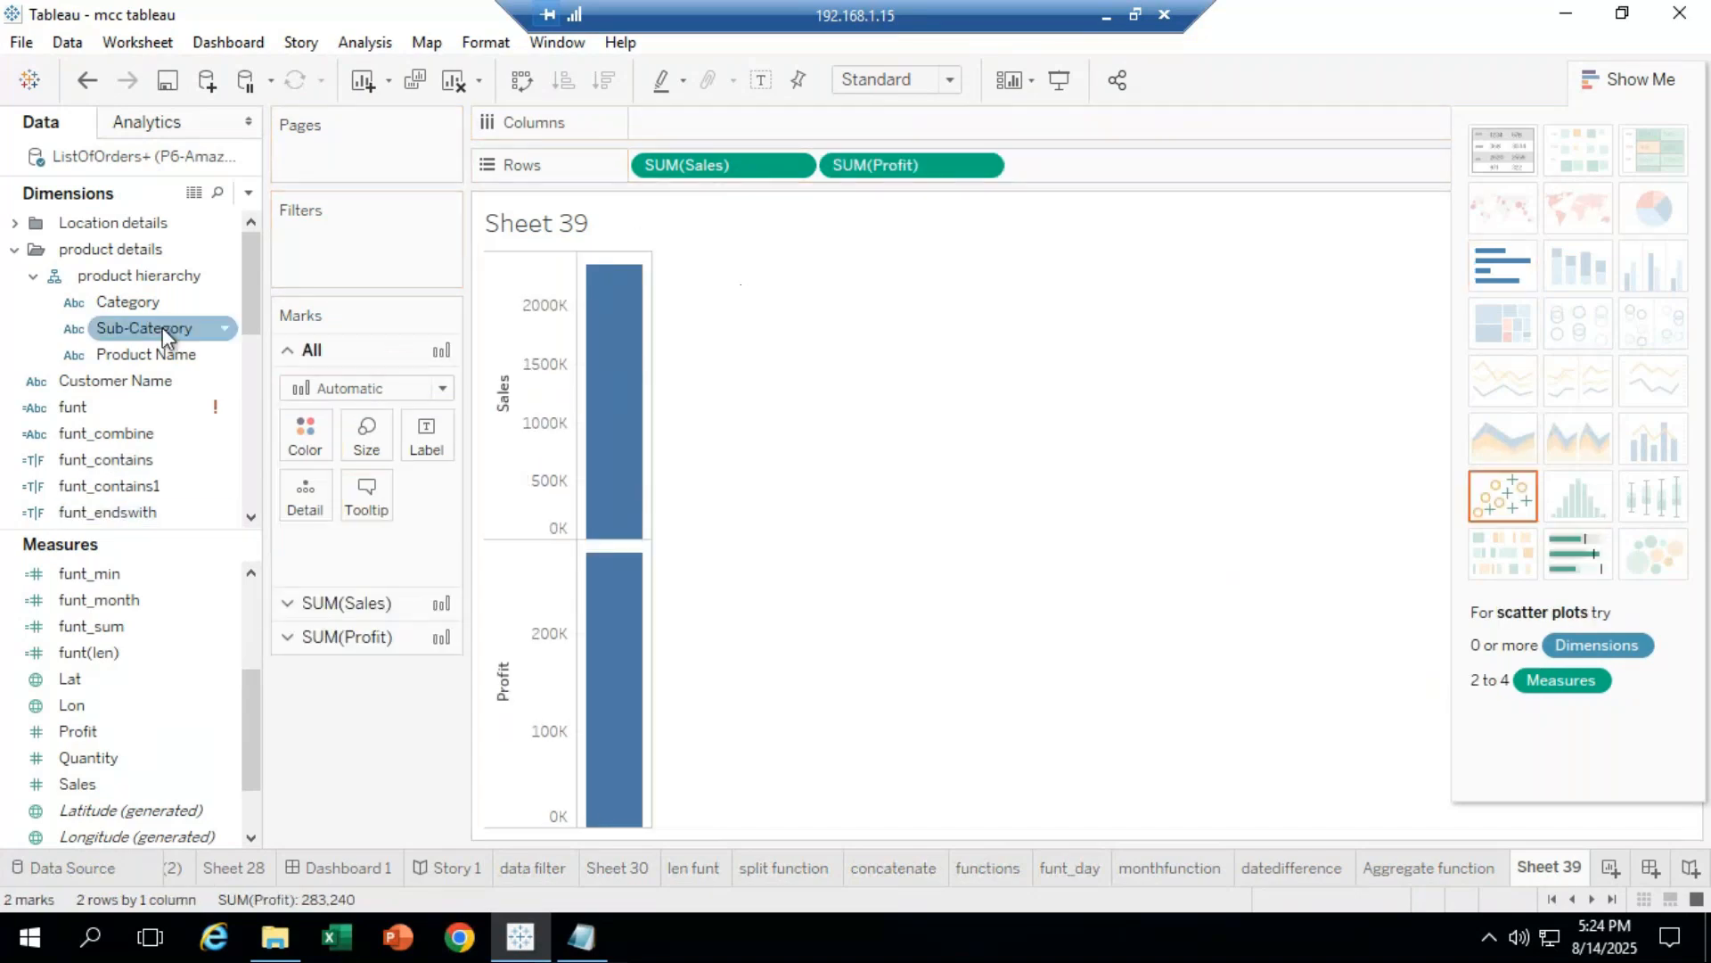
pyautogui.moveTo(161, 331); pyautogui.dragTo(768, 158)
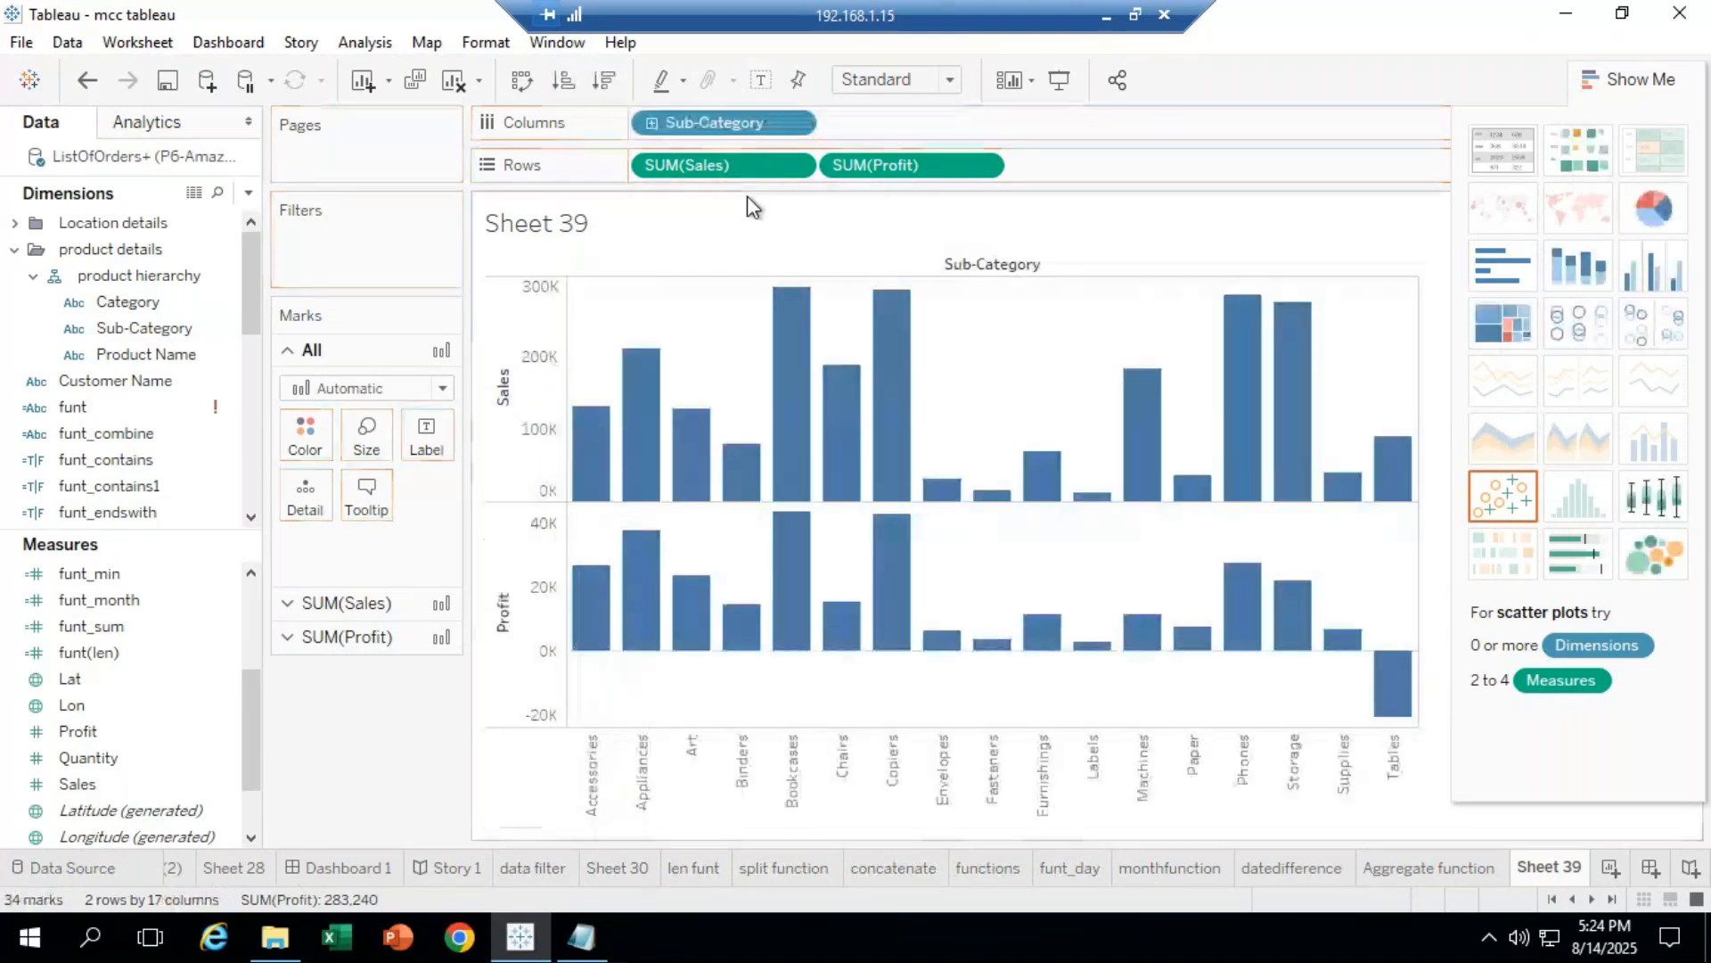
# Step: Swap rows and columns twice to keep vertical bars, and undock the Show Me panel
pyautogui.click(524, 82)
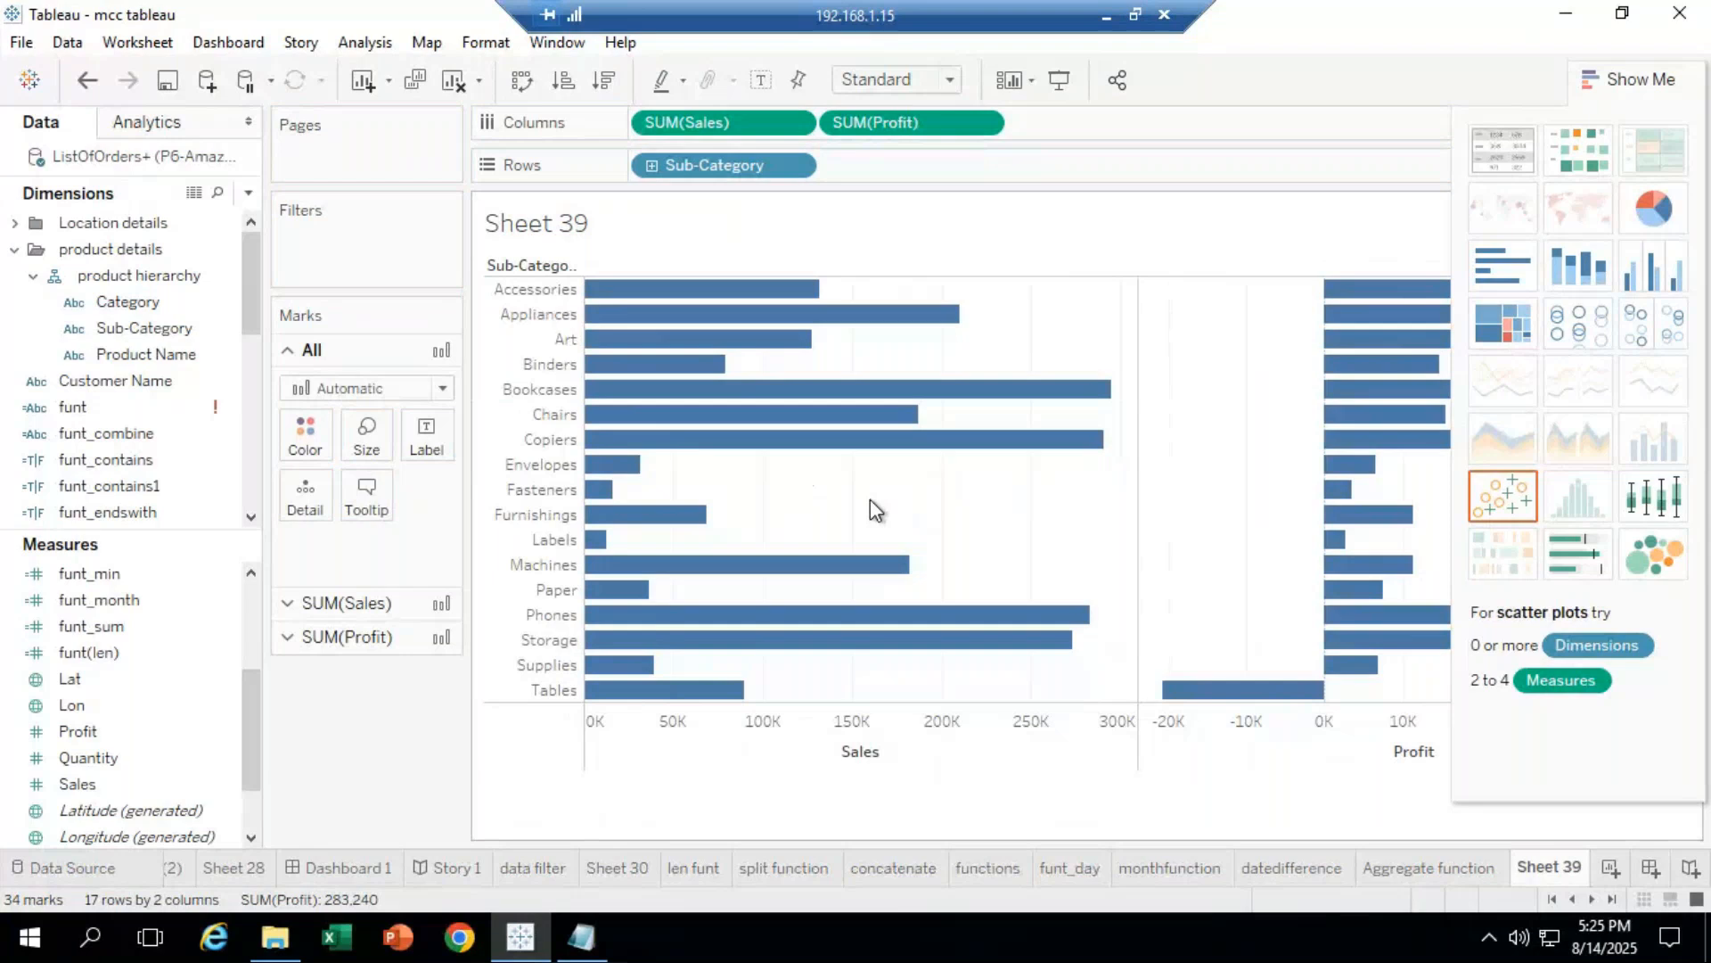
pyautogui.click(524, 80)
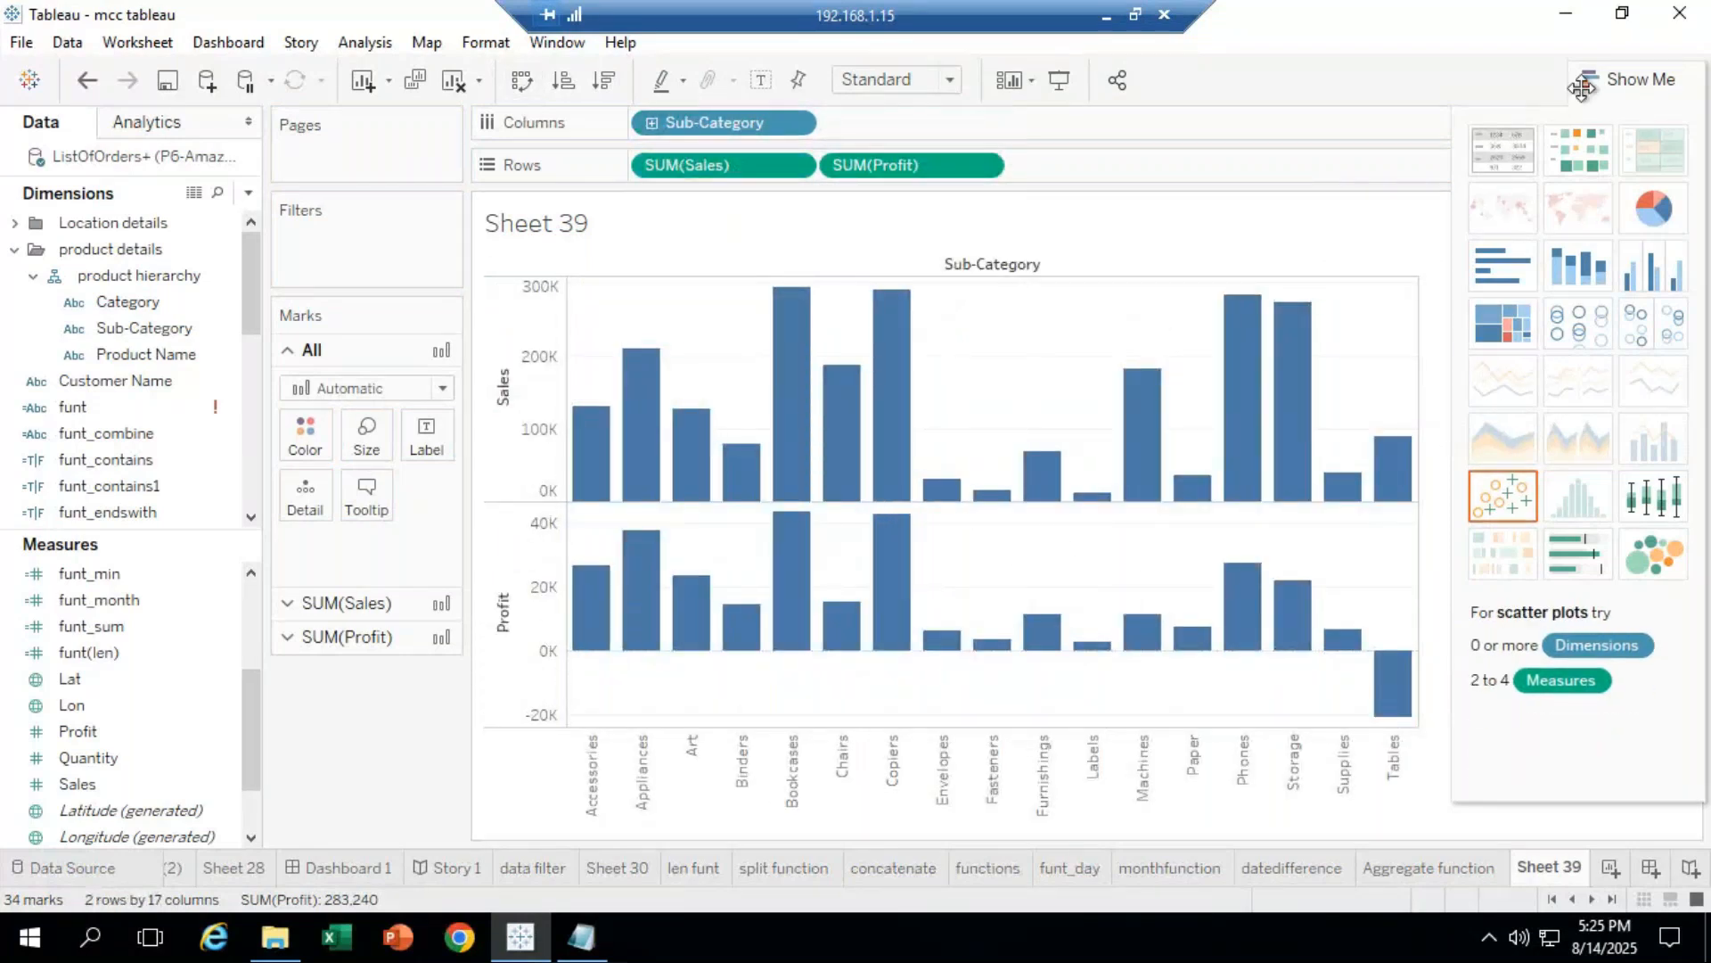
pyautogui.moveTo(1621, 106); pyautogui.dragTo(1692, 638)
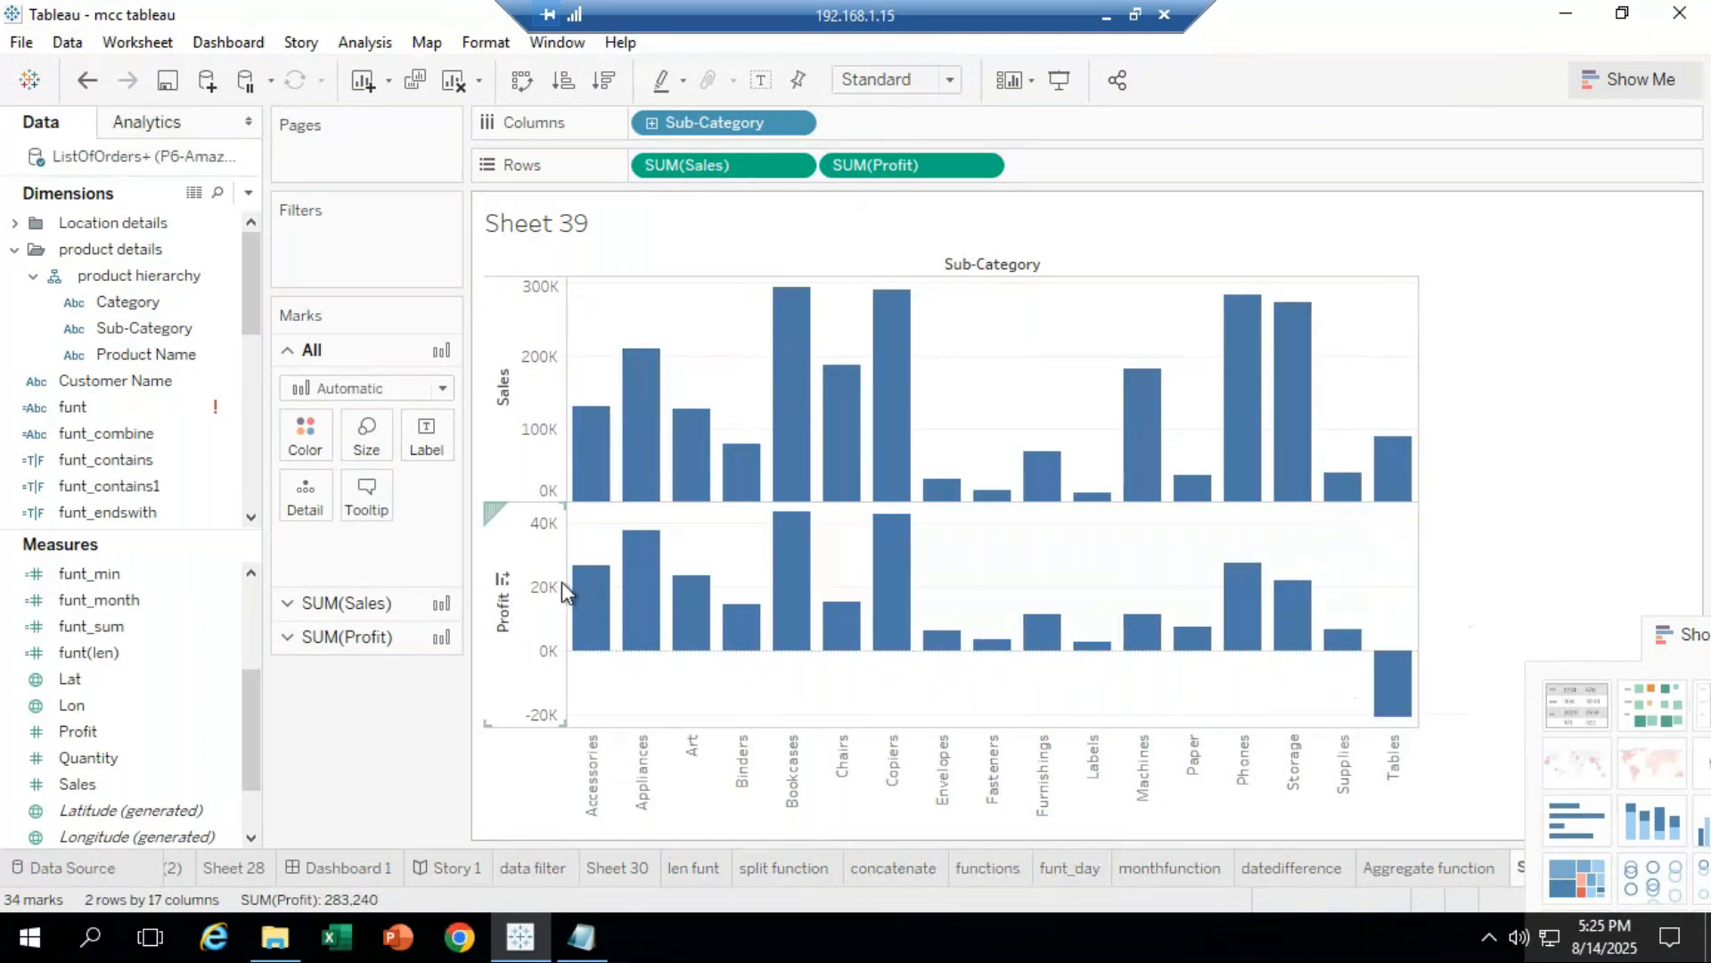
# Step: Put Profit on a dual axis with Sales, apply side-by-side bars, and flip them horizontal
pyautogui.click(982, 165)
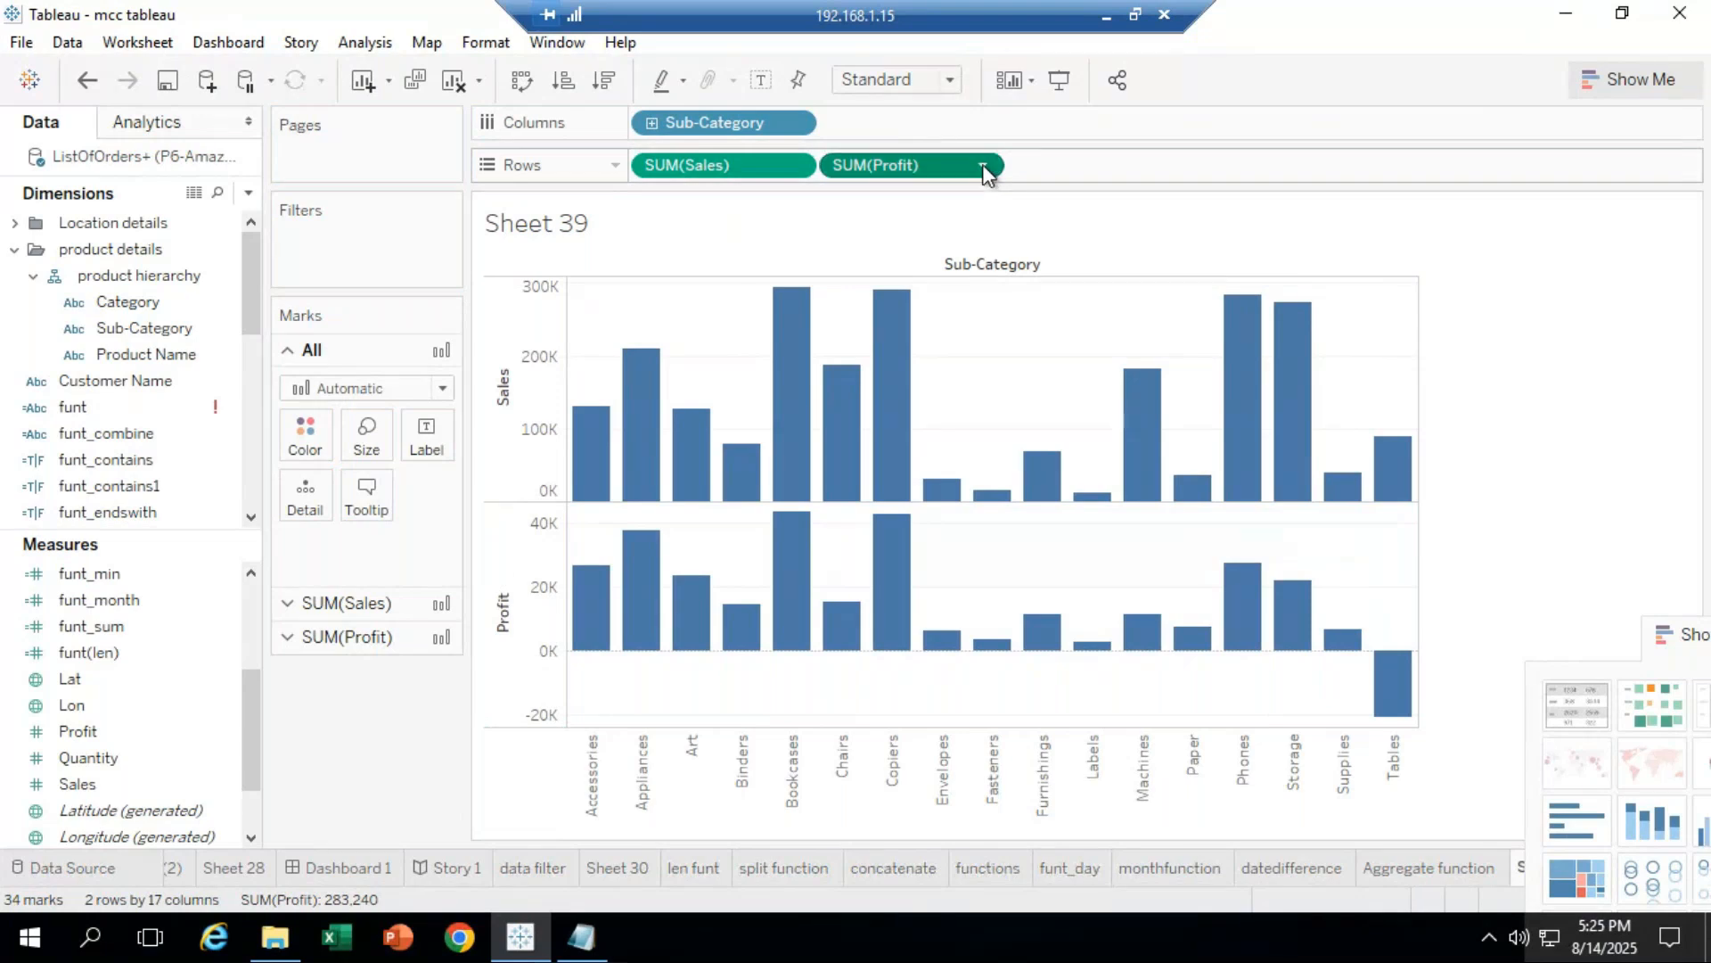
pyautogui.click(896, 631)
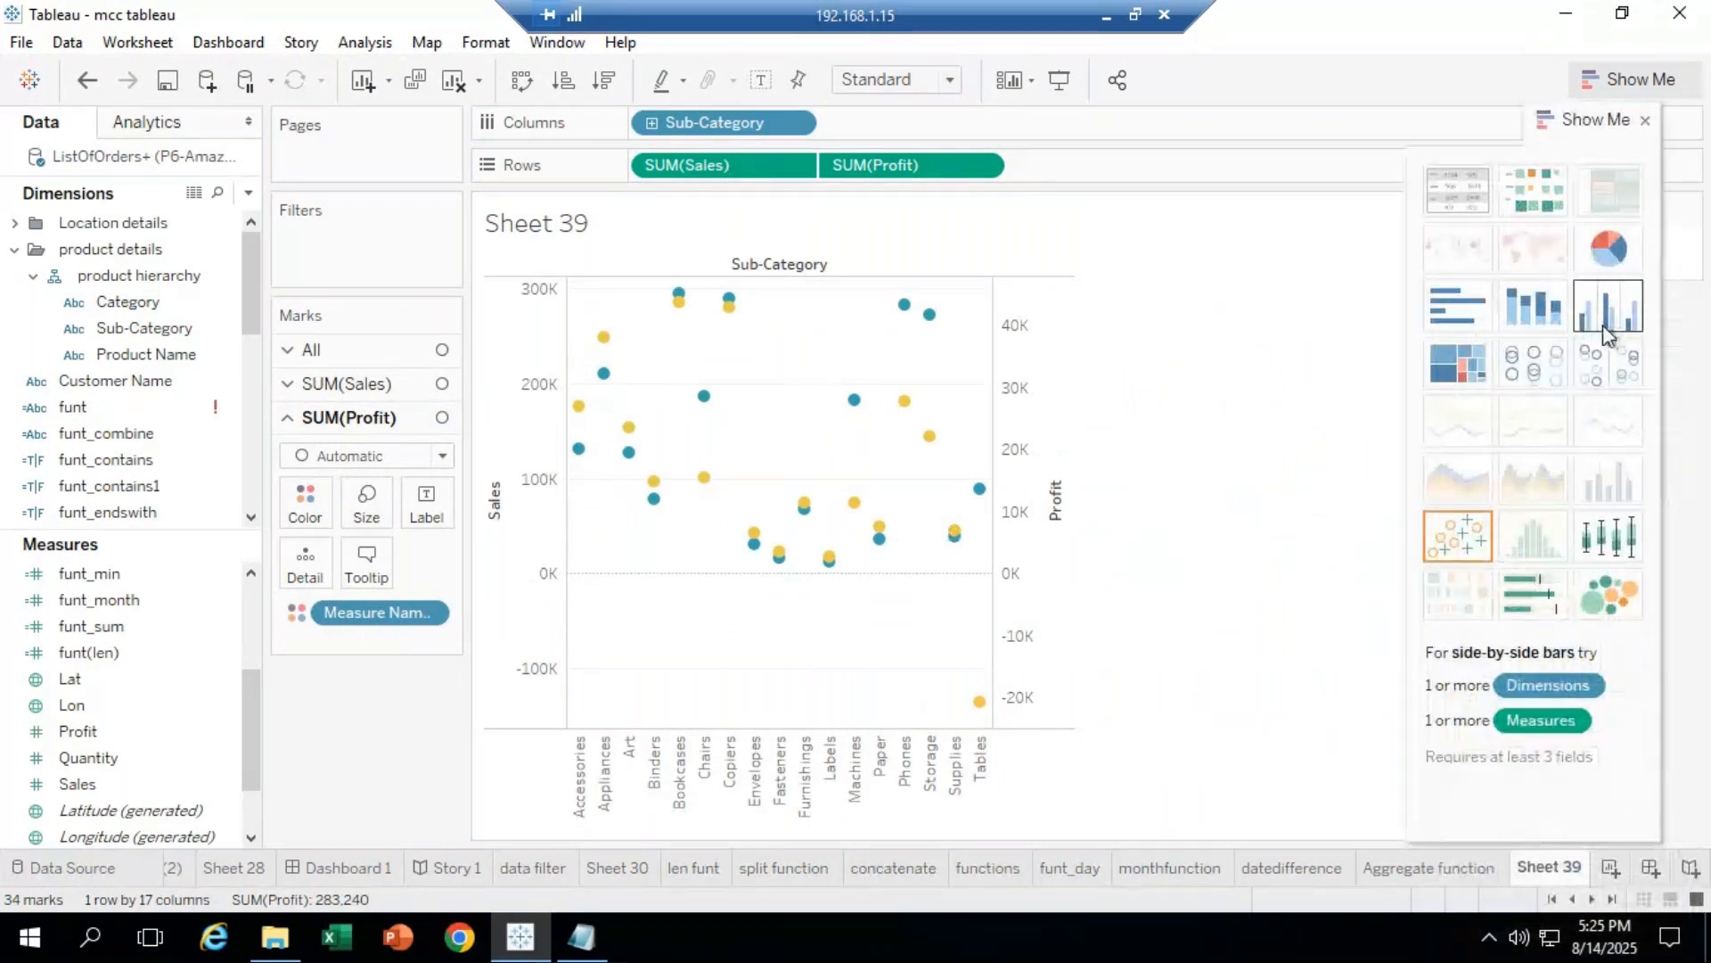
pyautogui.click(1602, 321)
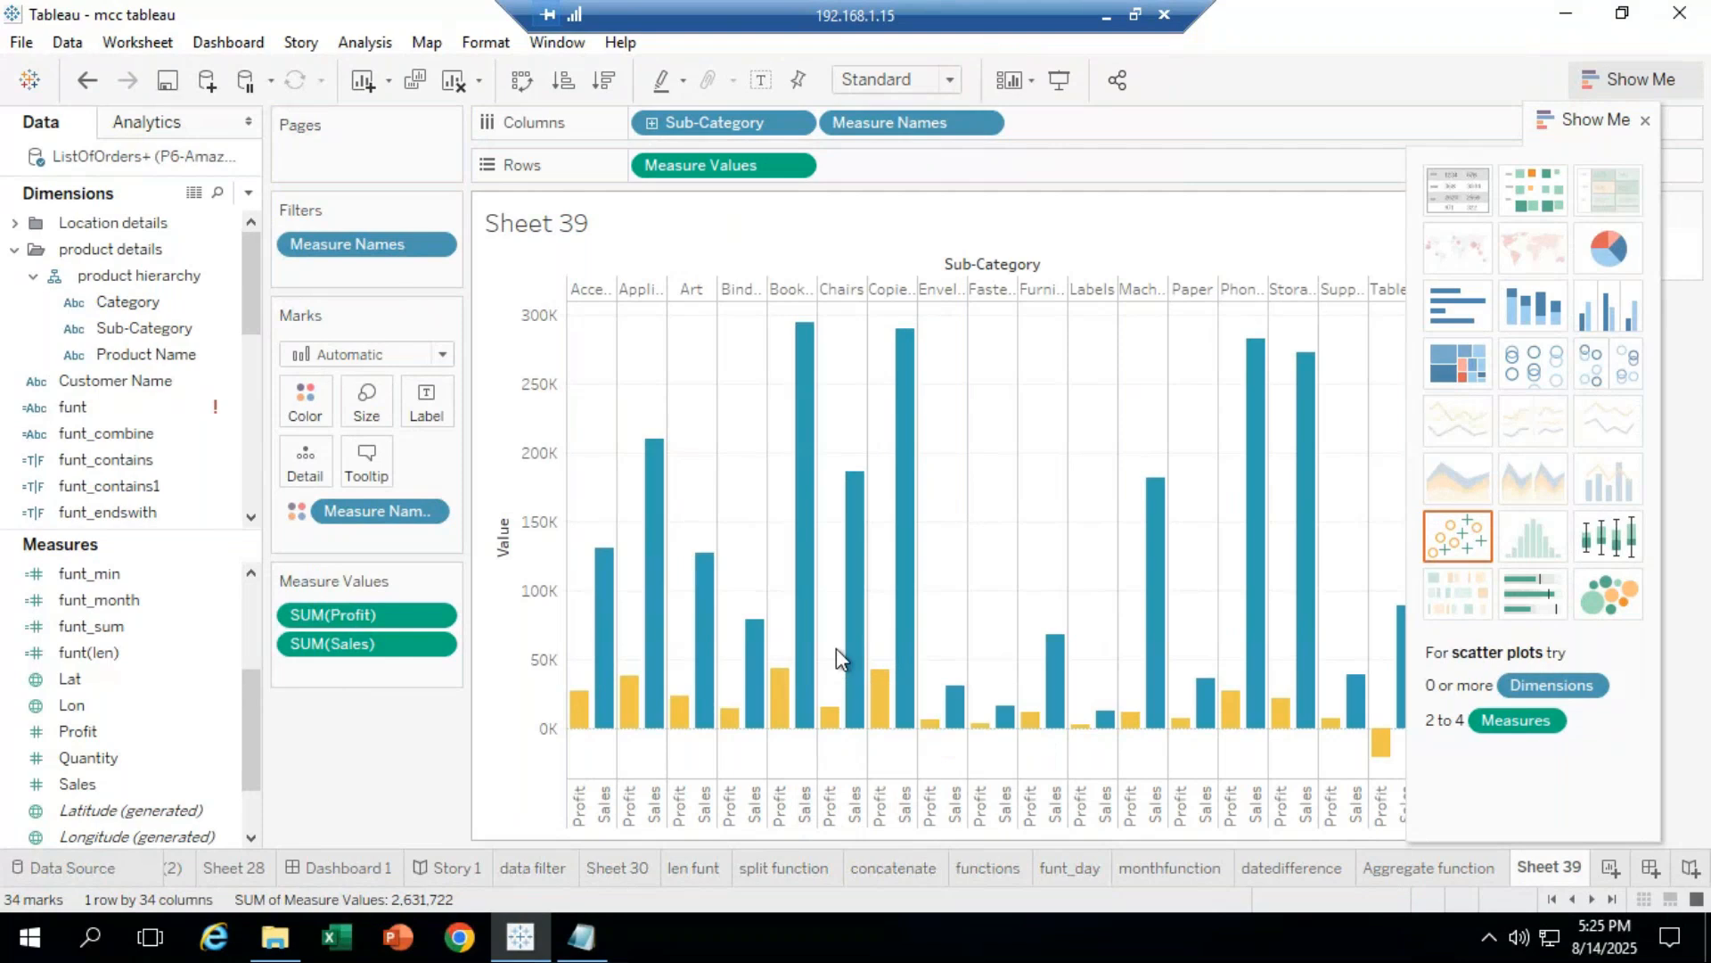
pyautogui.click(88, 81)
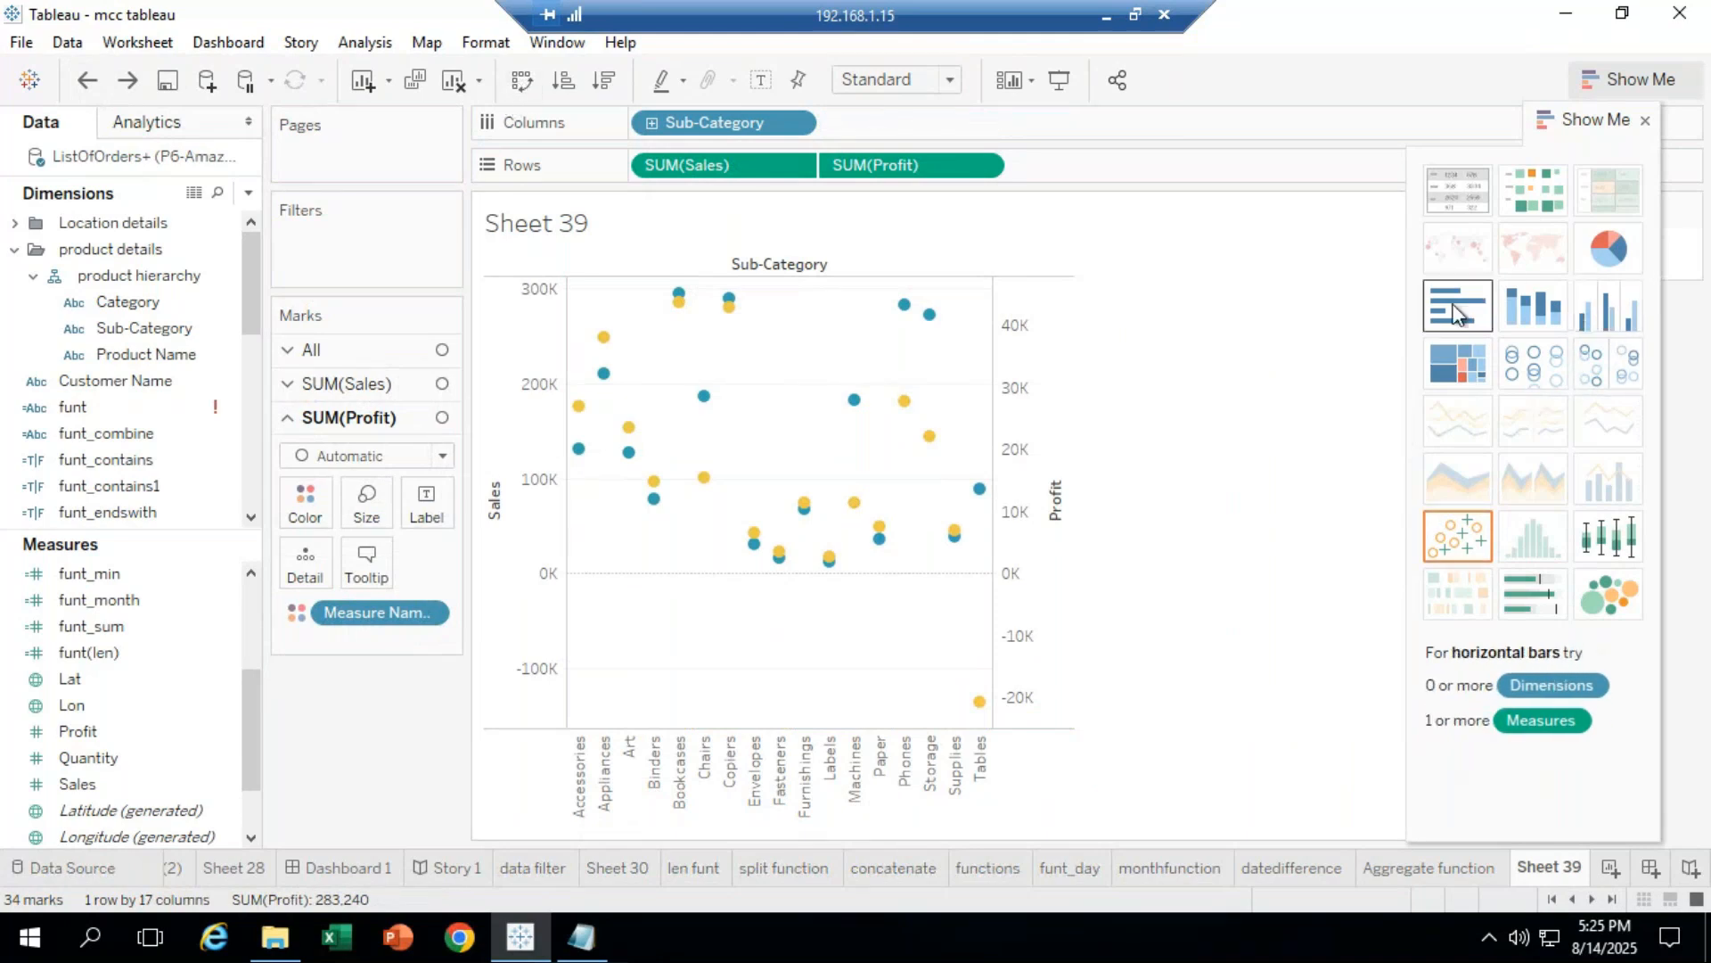
pyautogui.click(1604, 317)
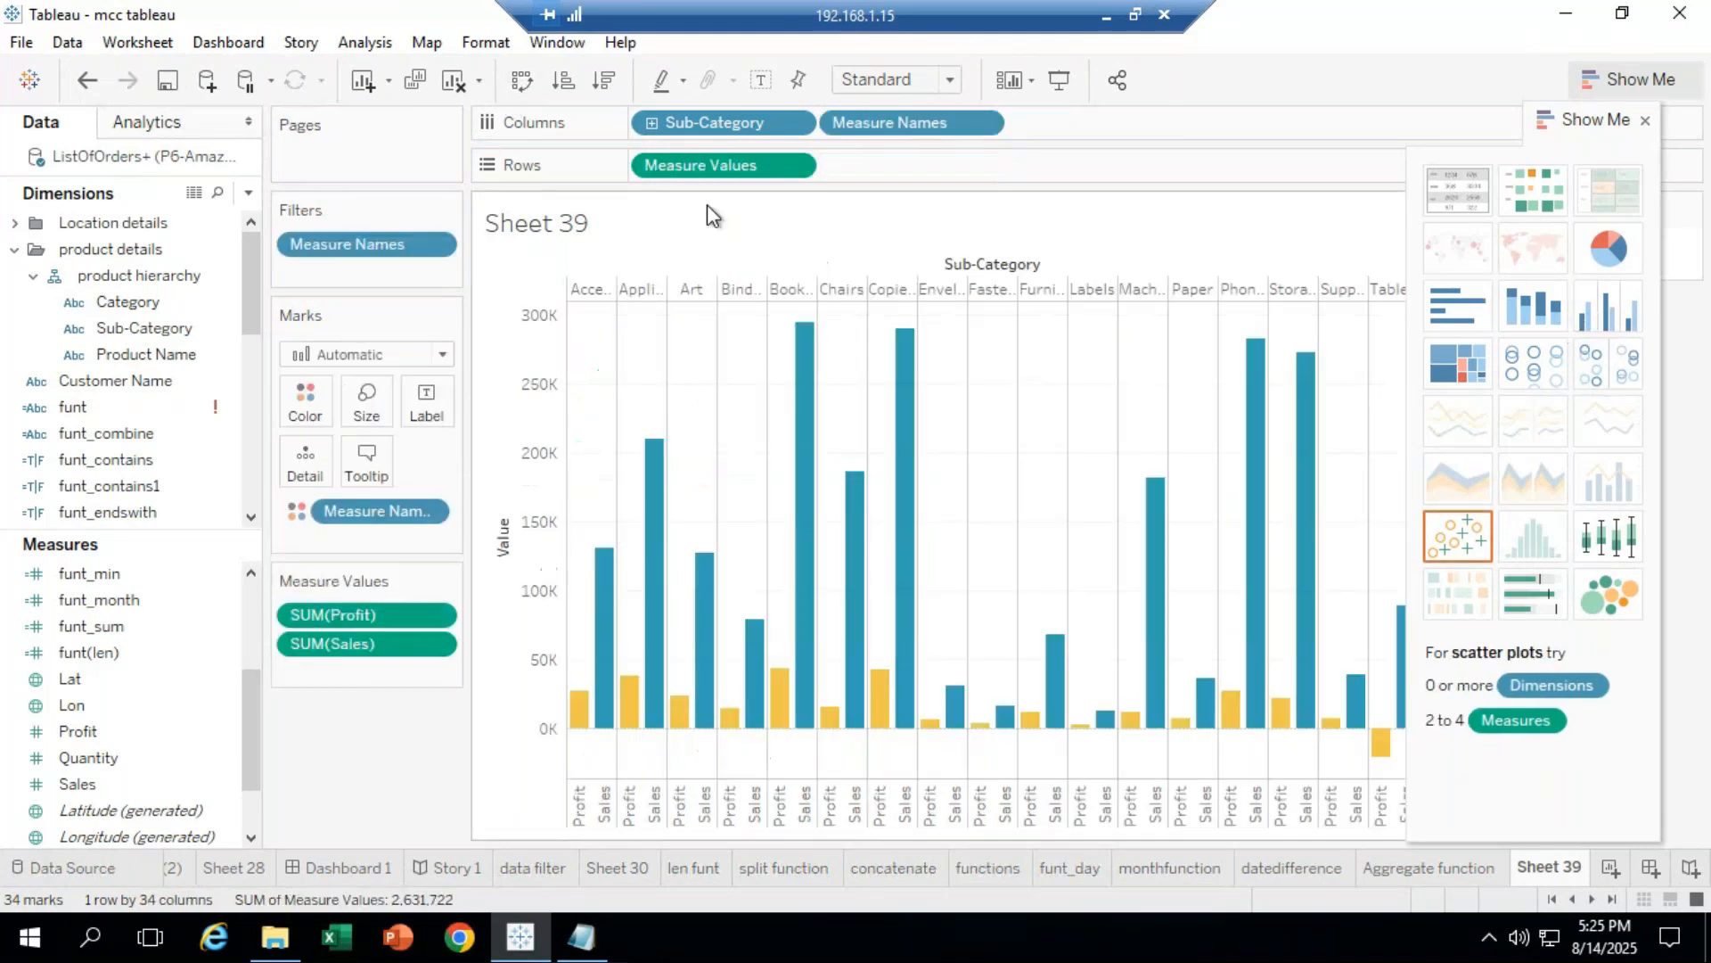
pyautogui.click(522, 83)
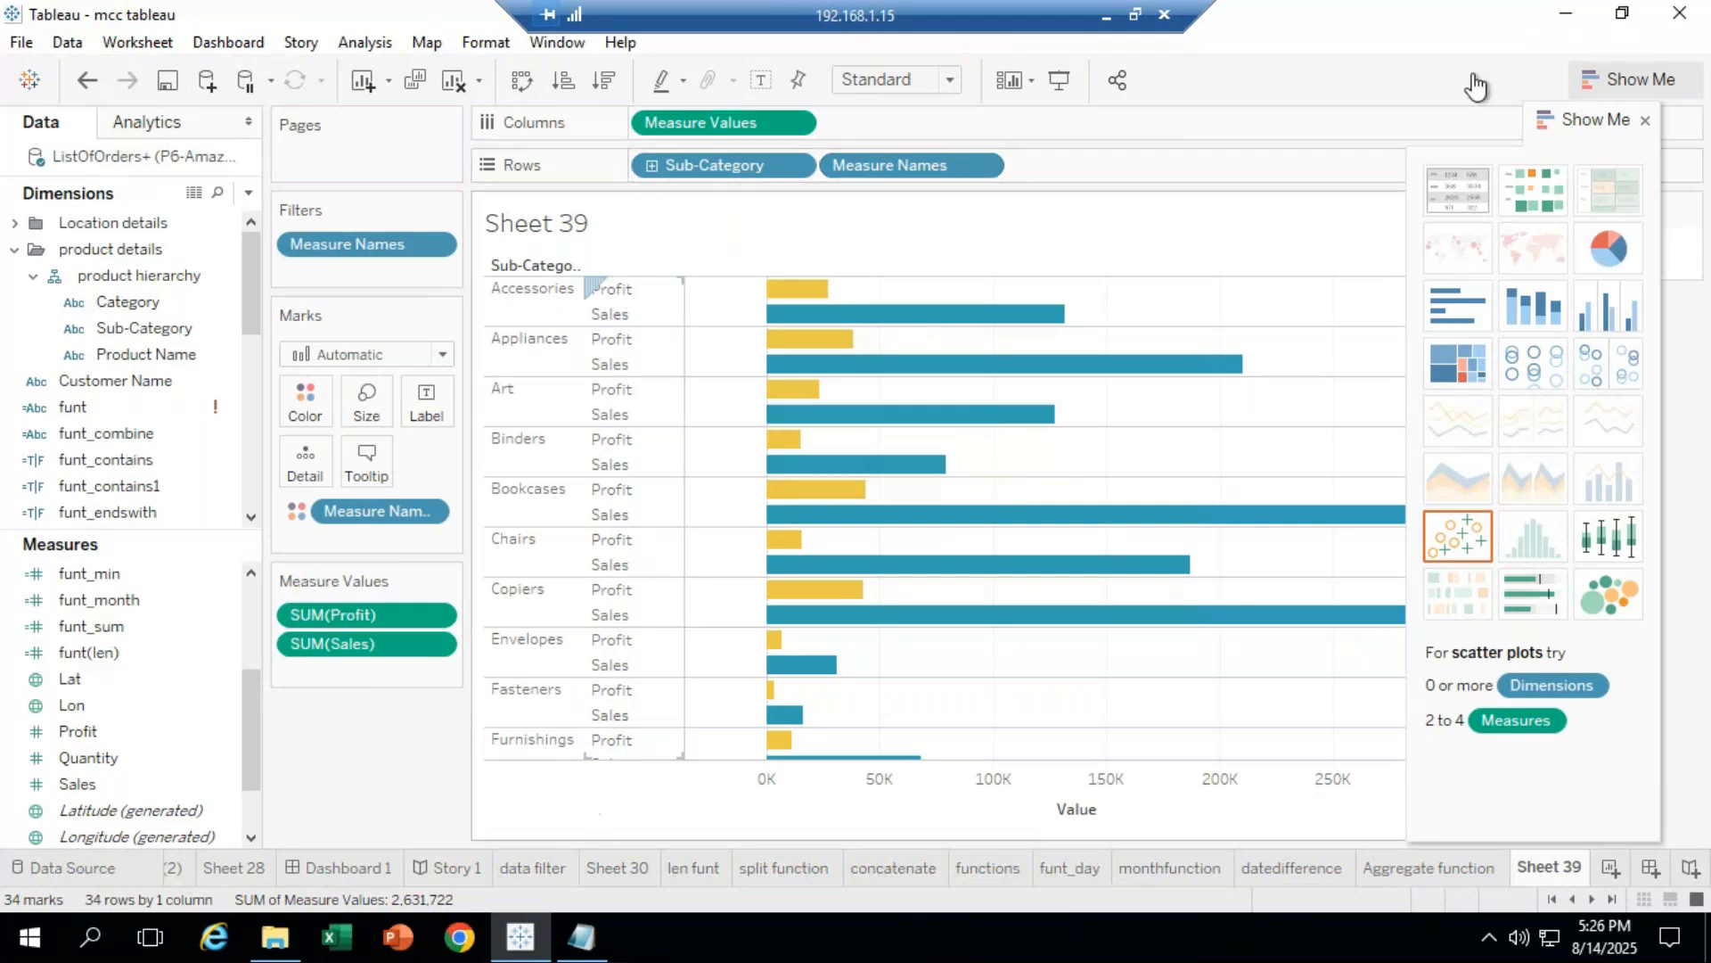
pyautogui.click(1566, 13)
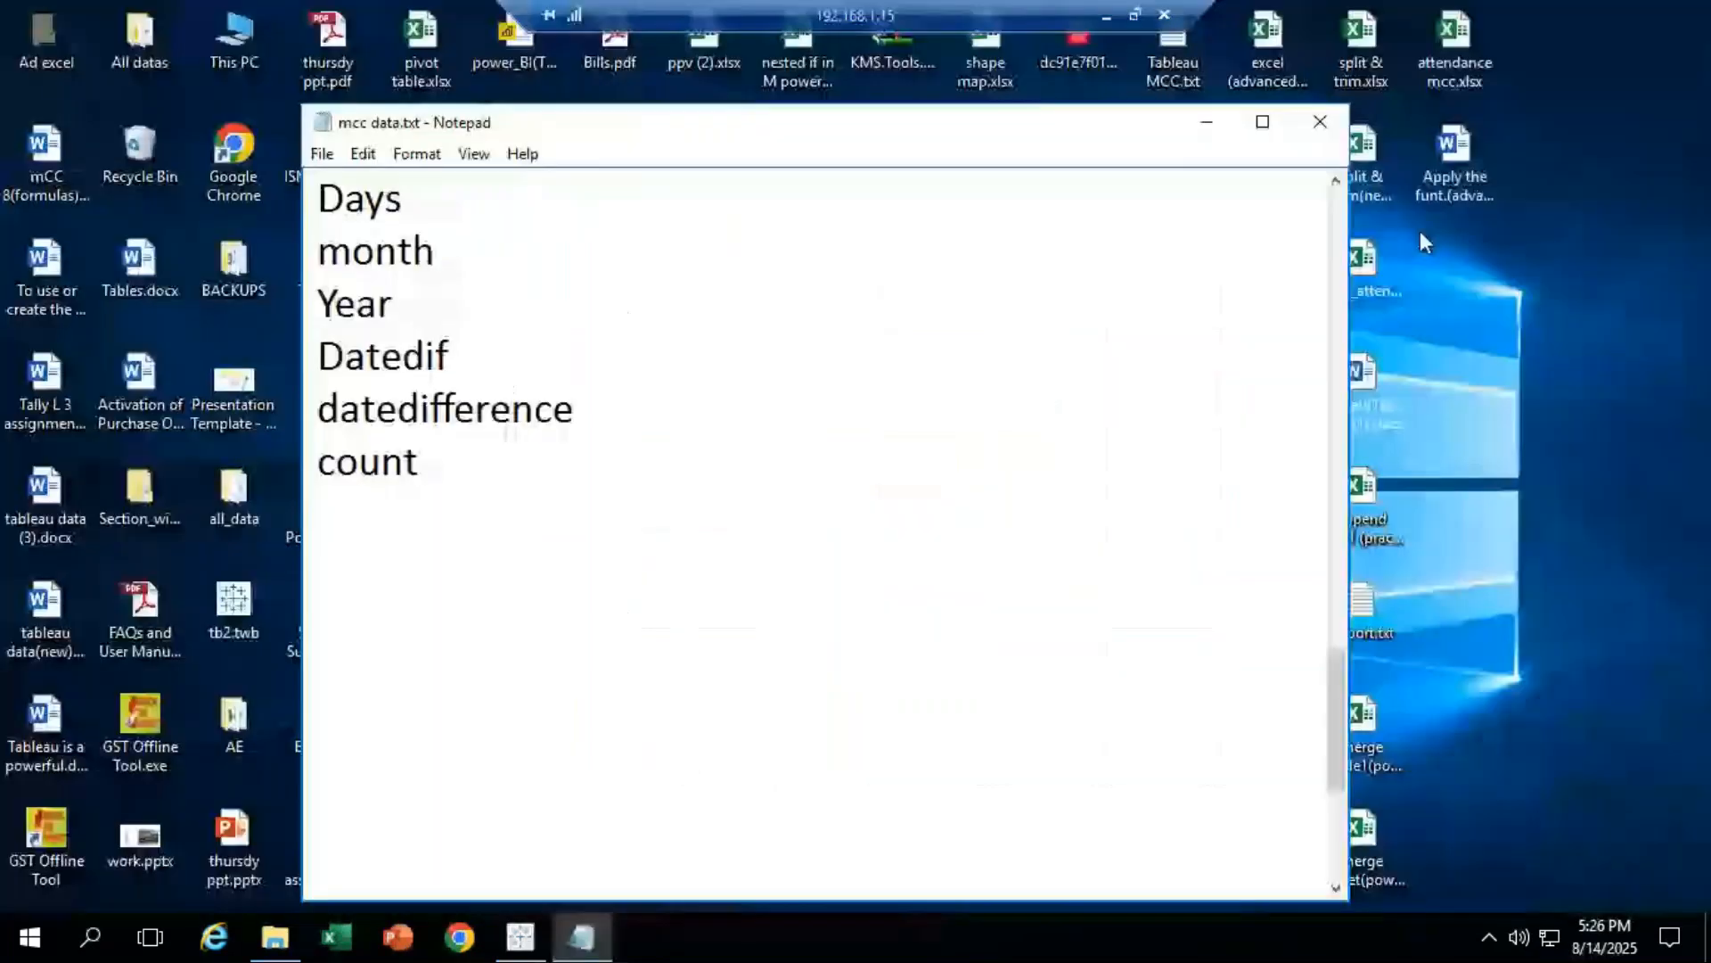
pyautogui.click(1206, 122)
pyautogui.rightClick(1537, 337)
pyautogui.click(1510, 394)
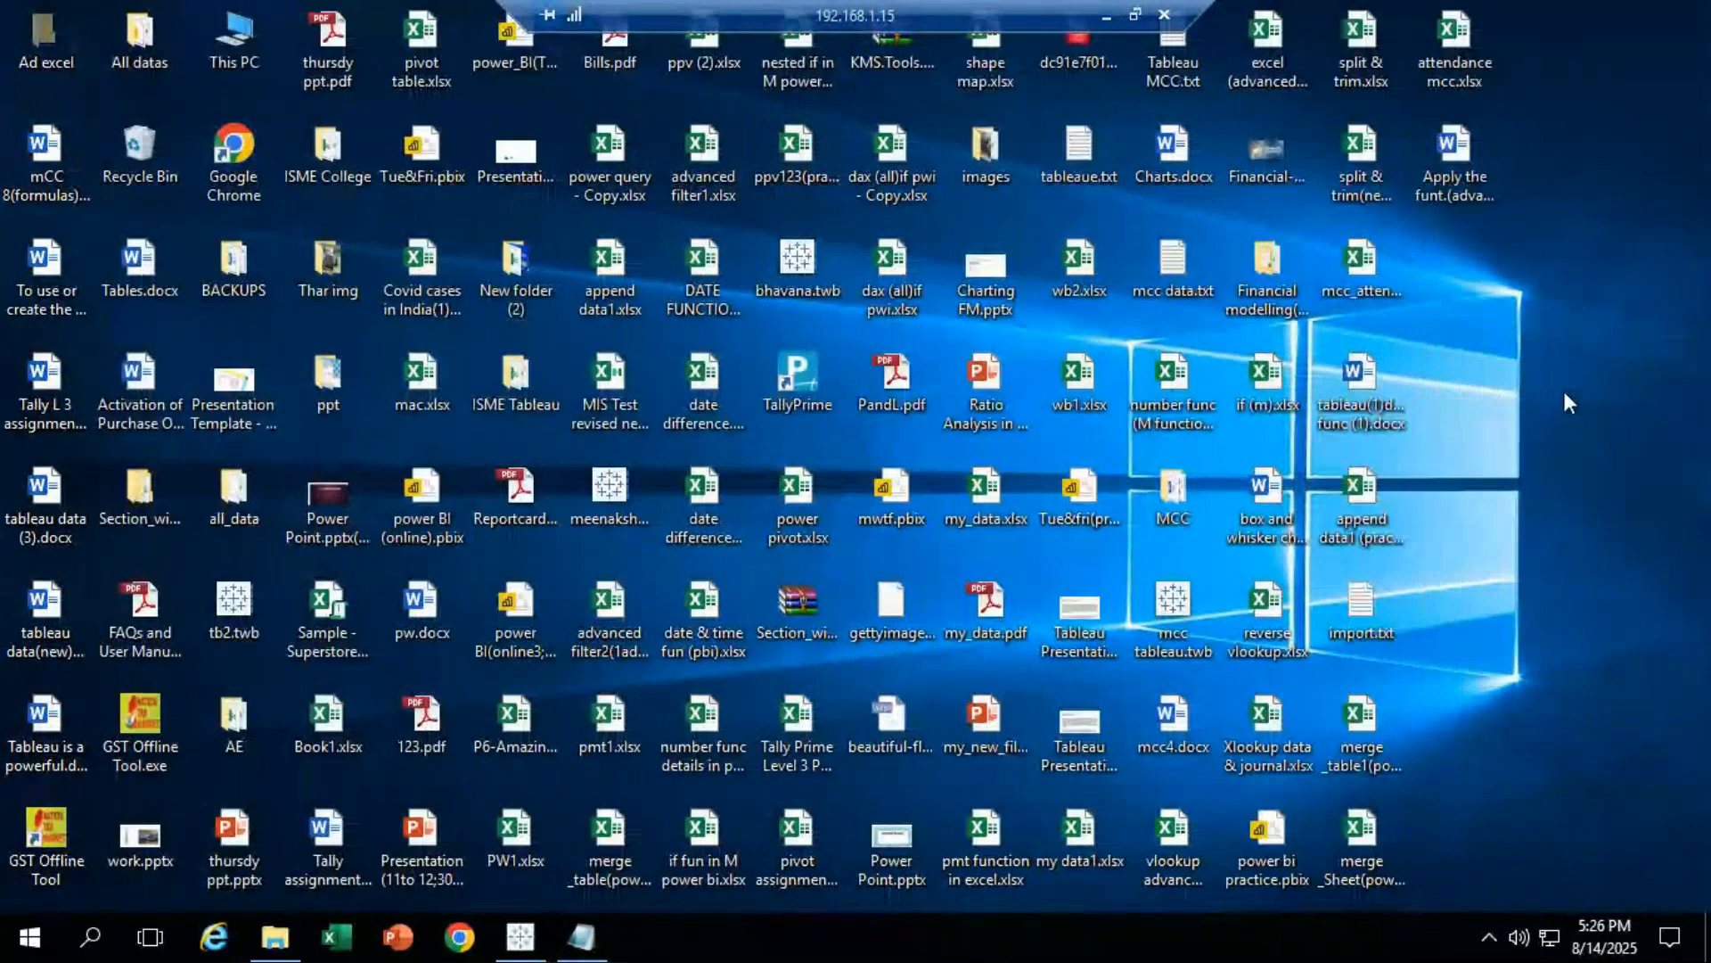
pyautogui.rightClick(1566, 329)
pyautogui.click(1566, 401)
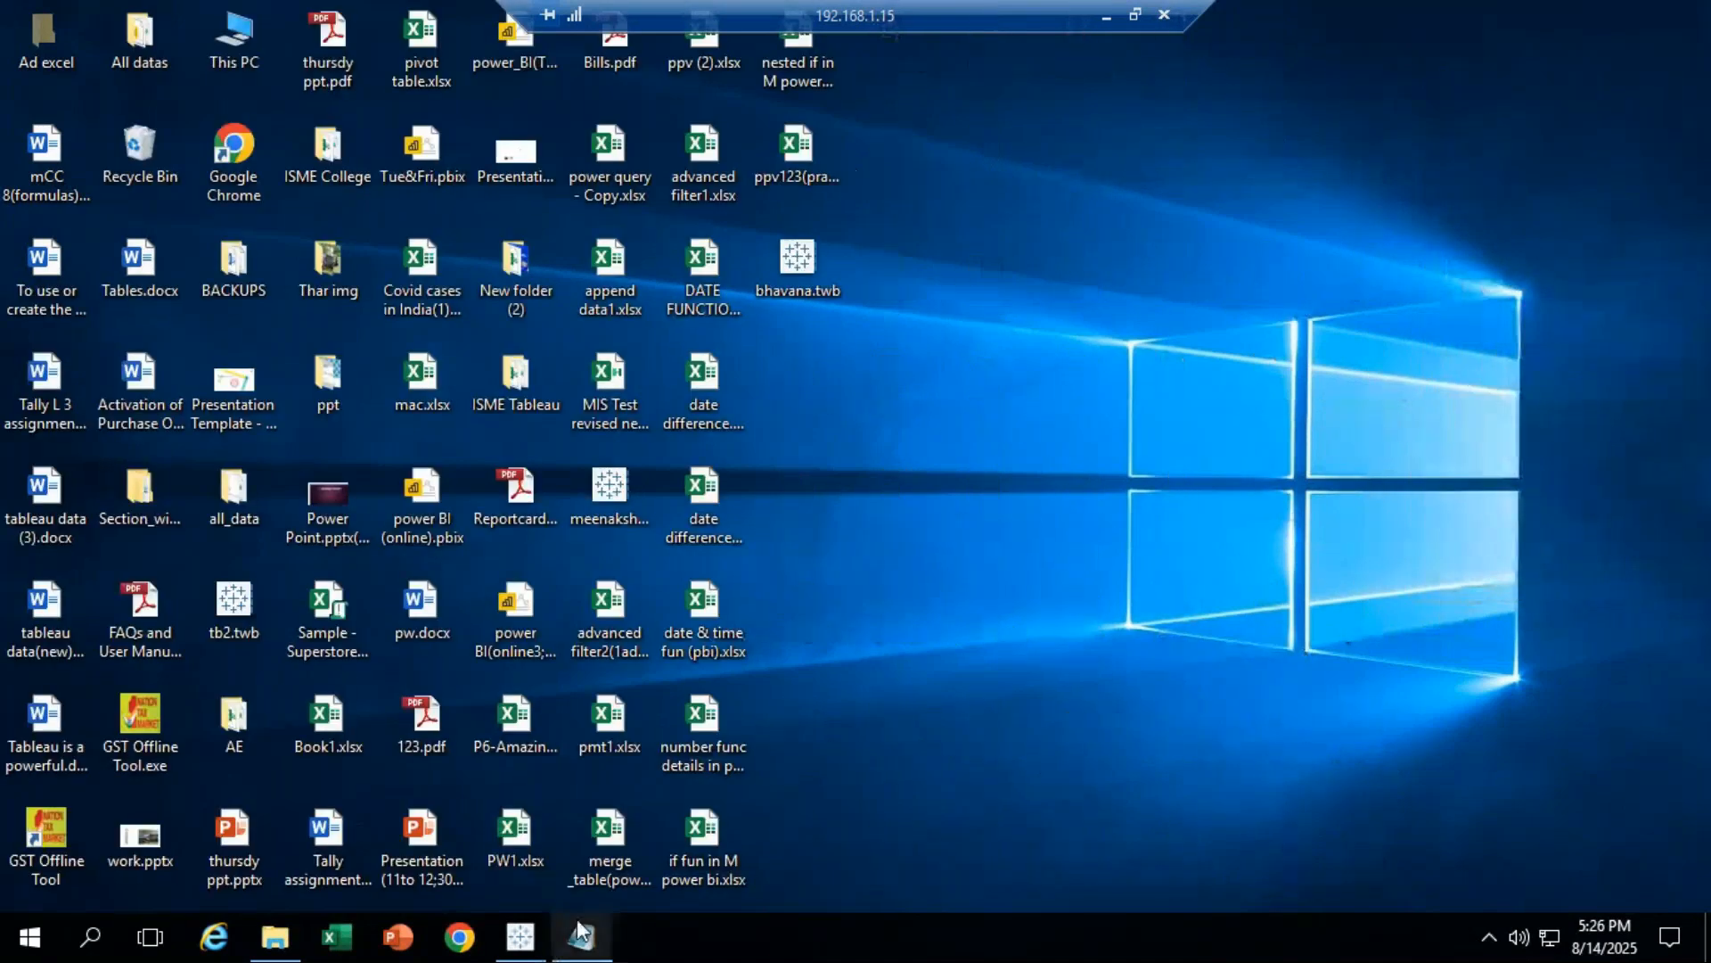
pyautogui.click(523, 947)
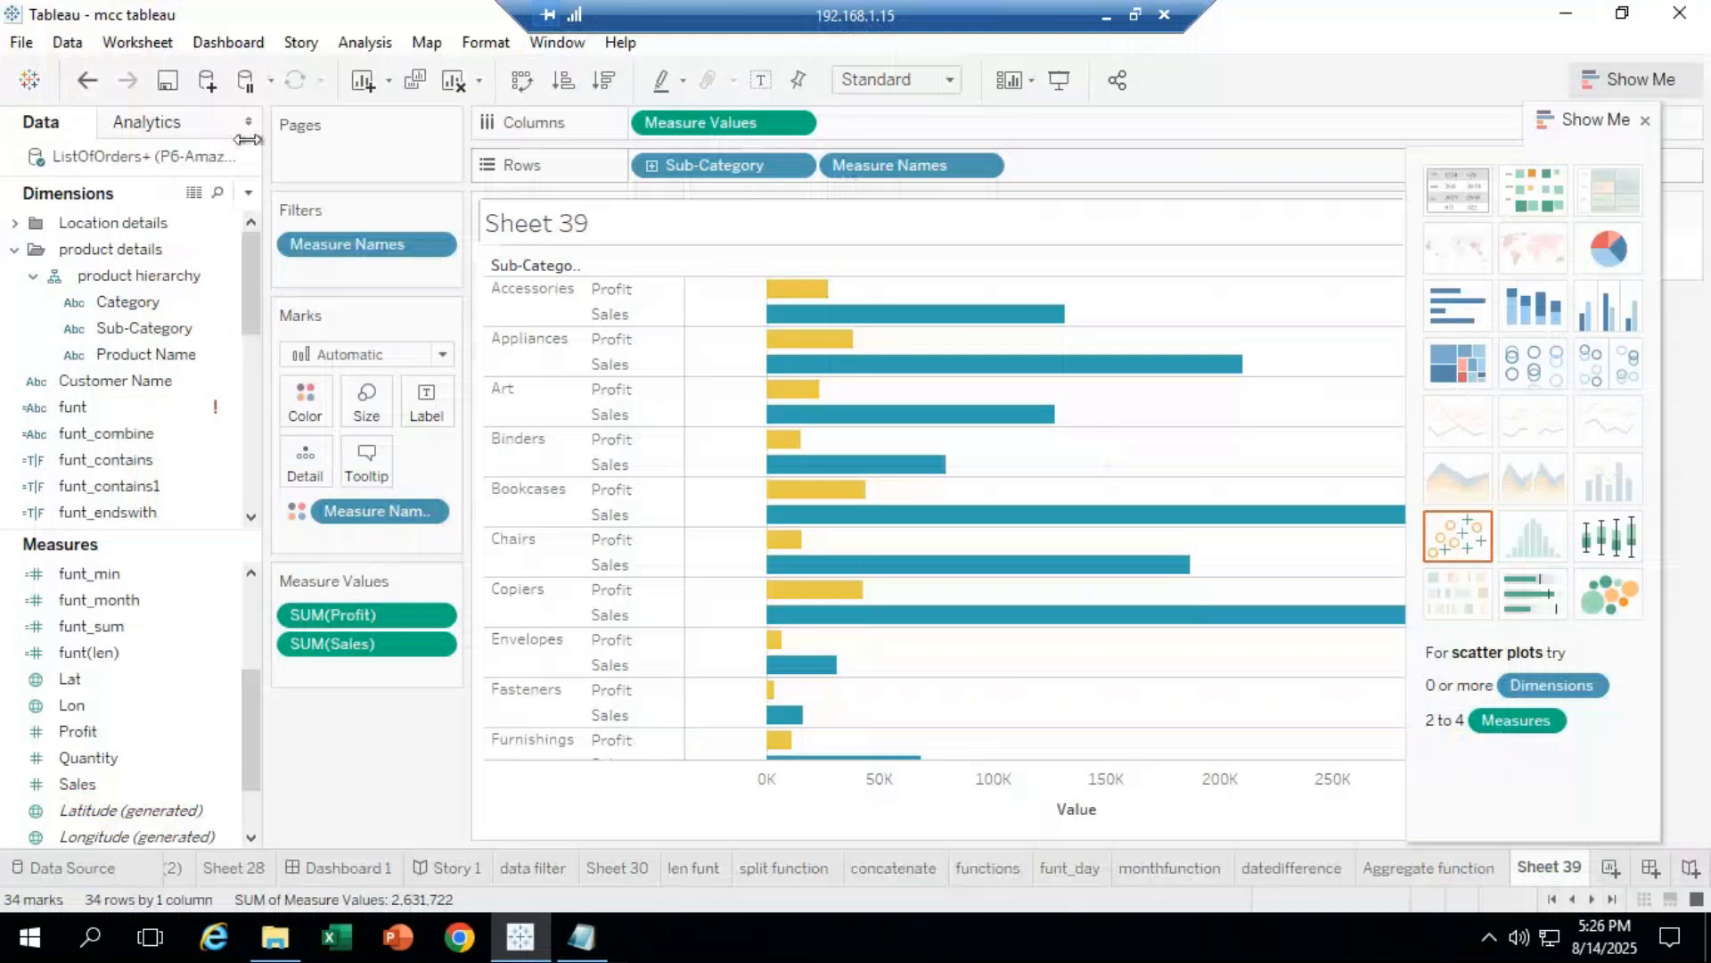
pyautogui.click(88, 92)
# Step: Undo to separate Sales and Profit bars, then set the Profit axis to Dual Axis
pyautogui.click(88, 92)
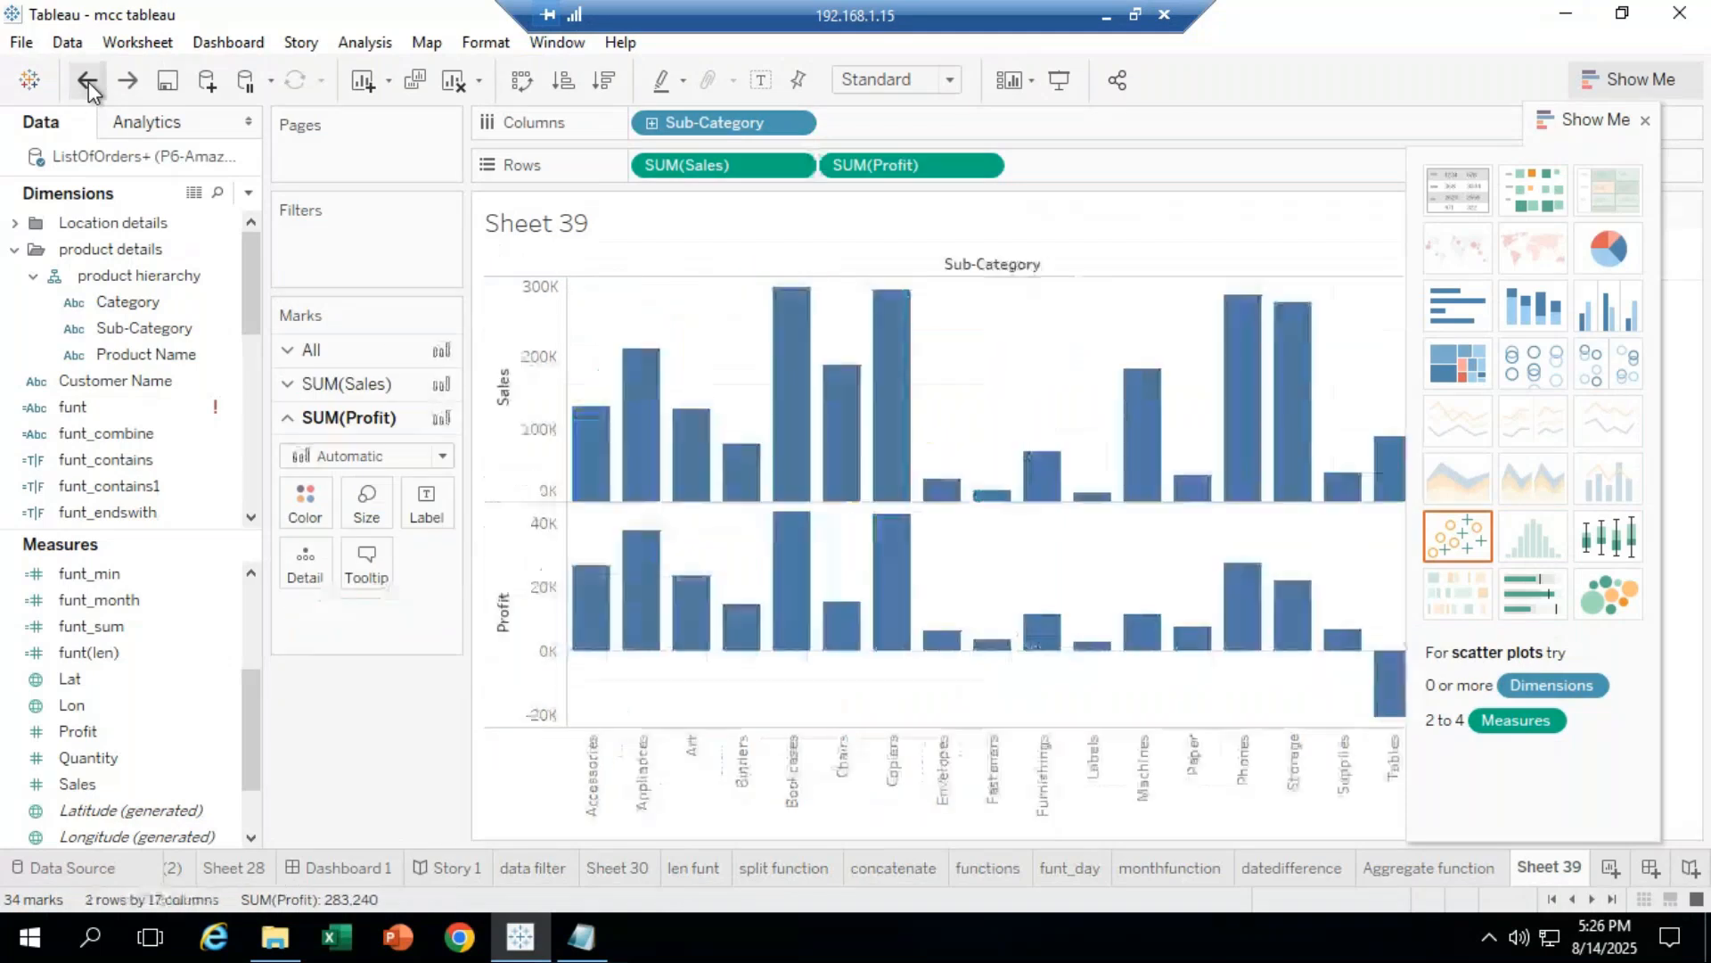
pyautogui.rightClick(508, 646)
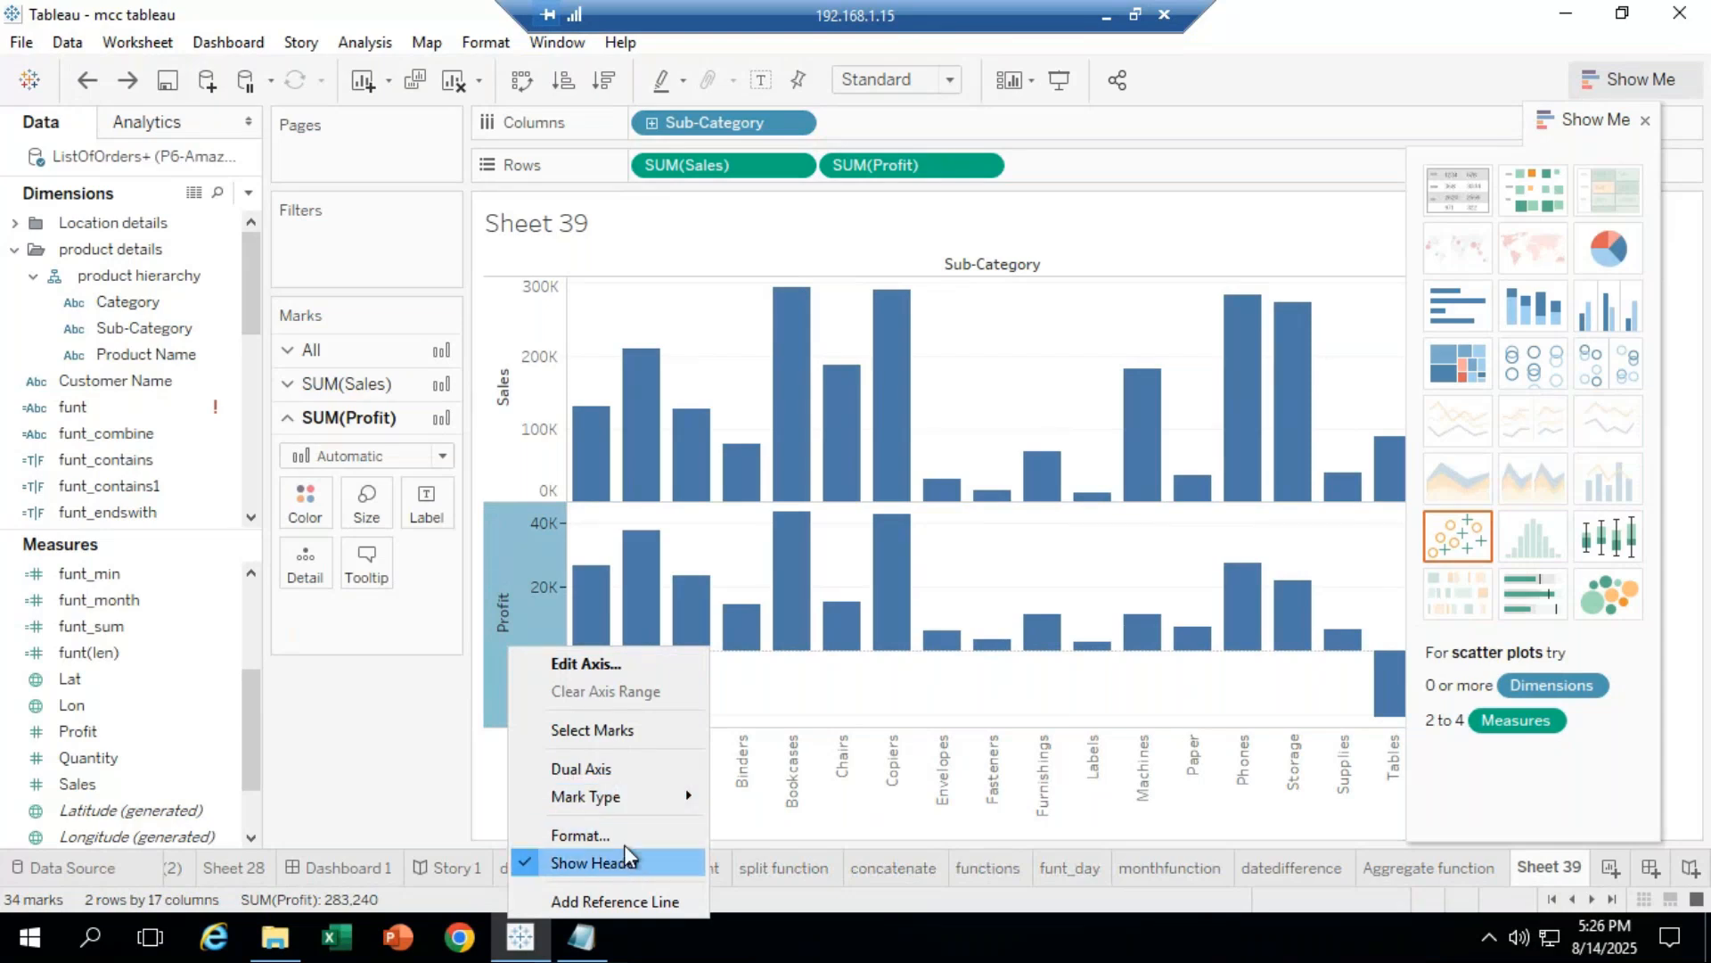
pyautogui.click(629, 770)
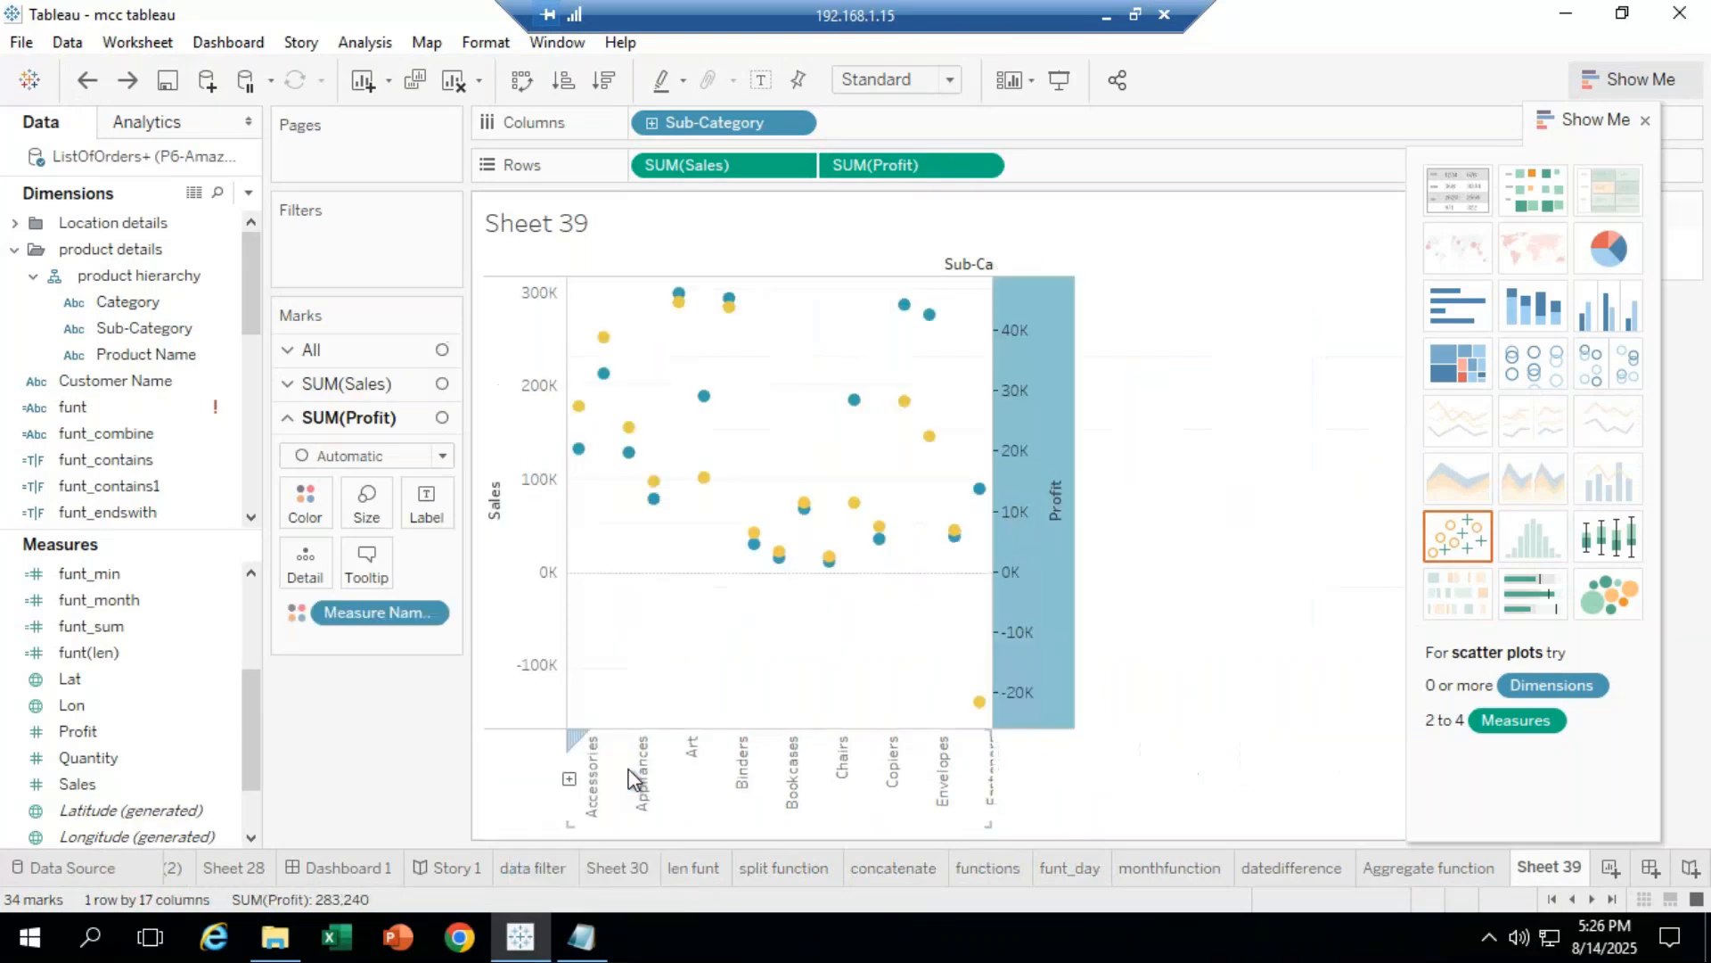
pyautogui.moveTo(1037, 560)
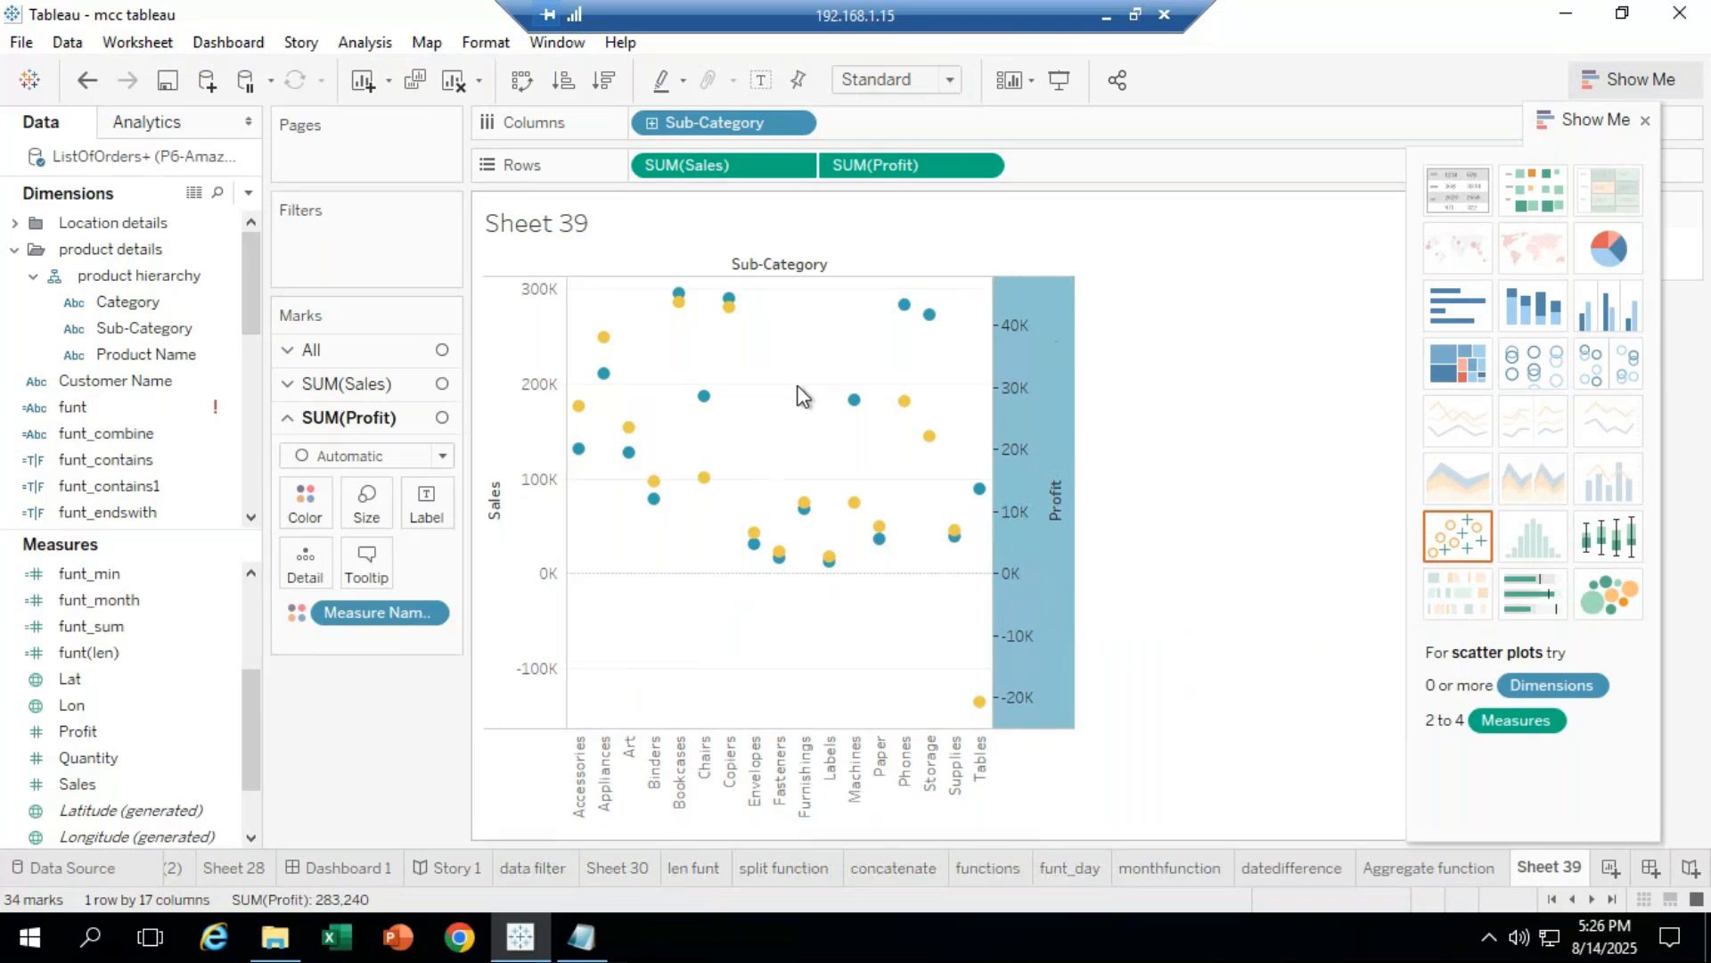
# Step: Clear the sheet, then place Sales and Profit on Rows and Sub-Category on Columns
pyautogui.click(456, 78)
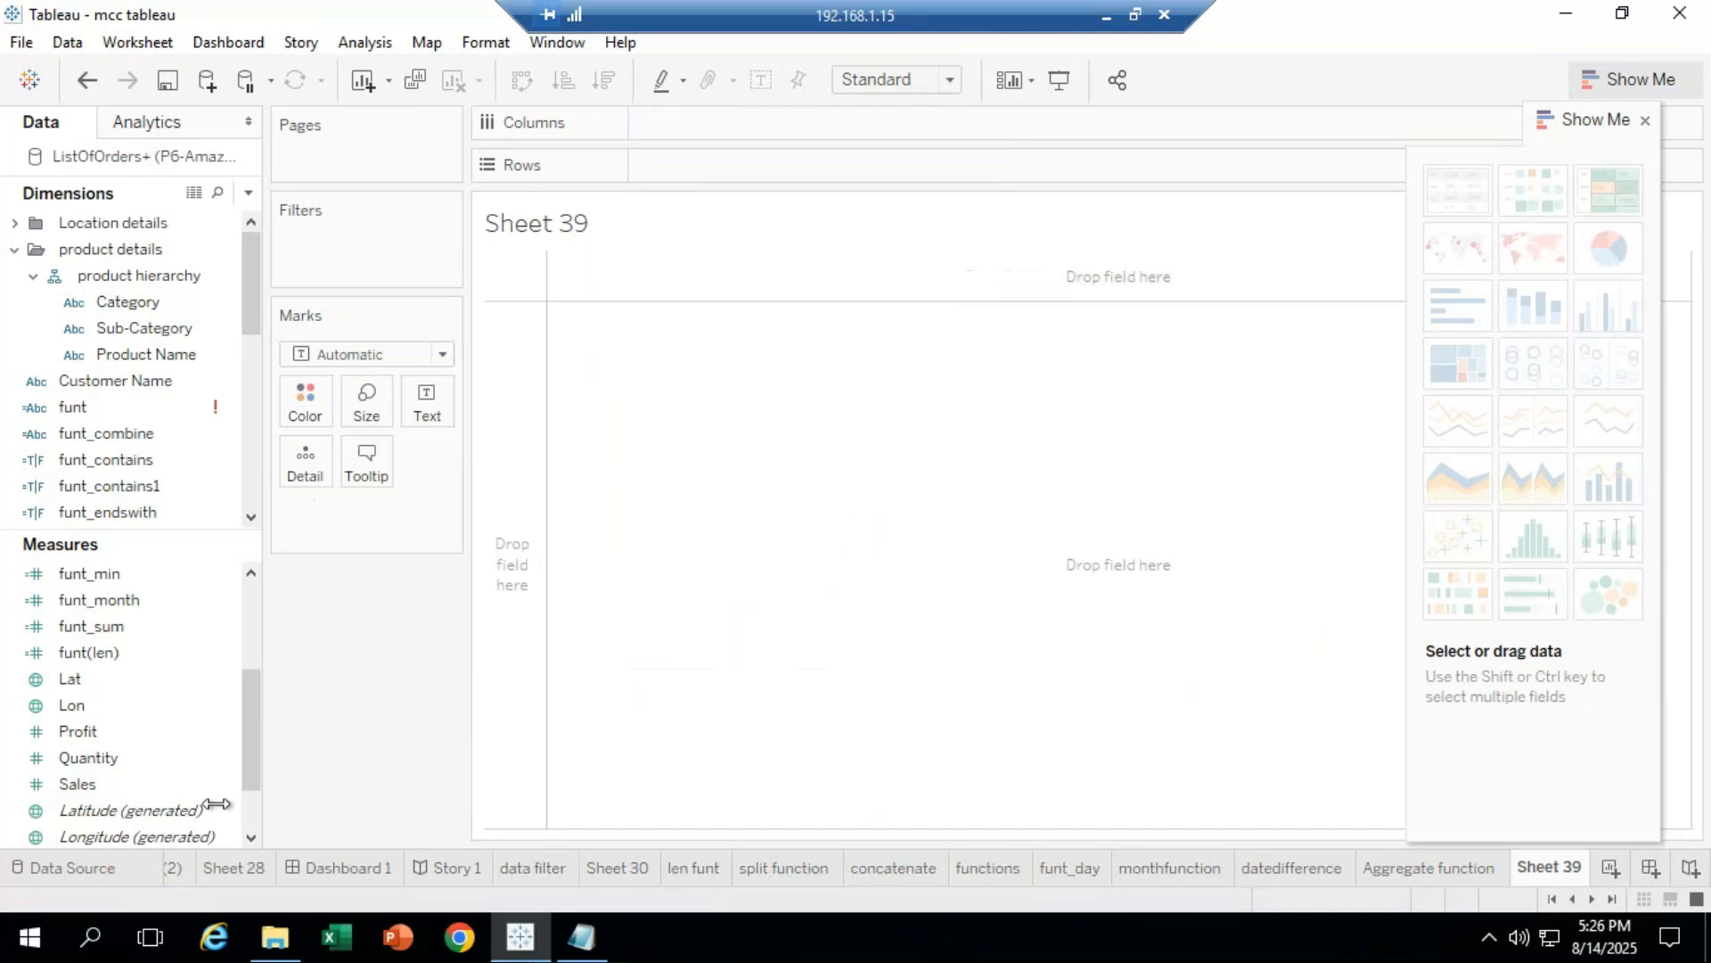
pyautogui.moveTo(114, 782)
pyautogui.mouseDown()
pyautogui.moveTo(335, 608)
pyautogui.moveTo(565, 246)
pyautogui.moveTo(678, 162)
pyautogui.mouseUp()
pyautogui.moveTo(114, 730); pyautogui.dragTo(896, 177)
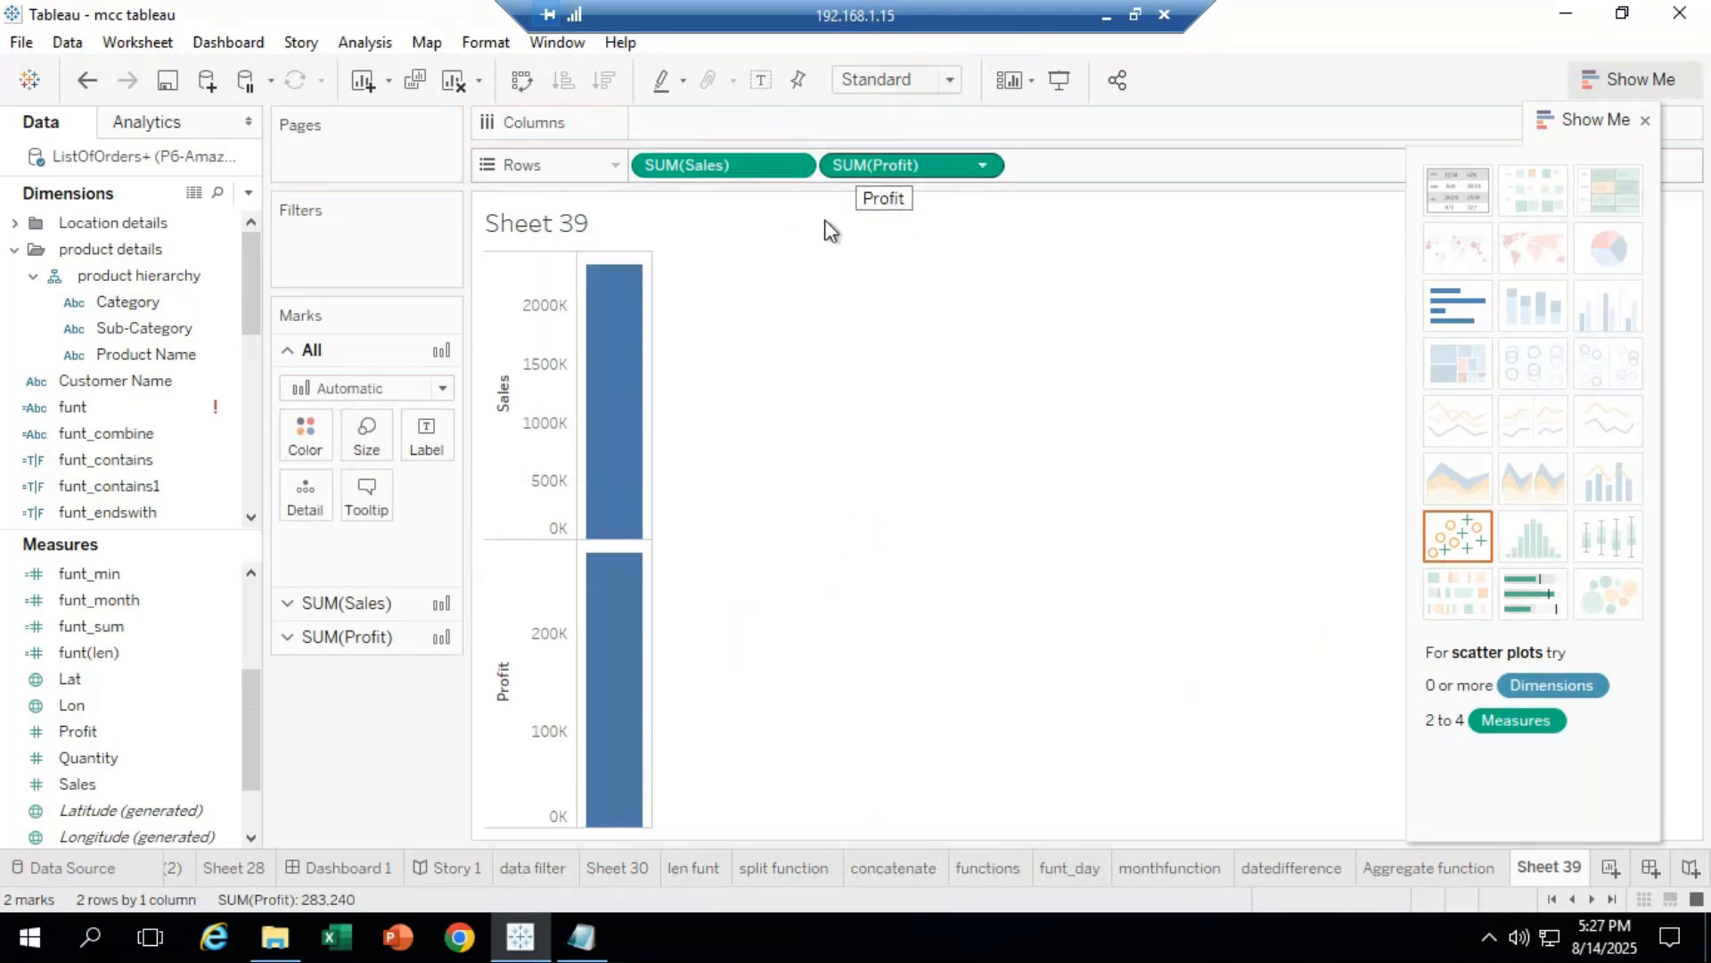
pyautogui.moveTo(165, 329); pyautogui.dragTo(734, 125)
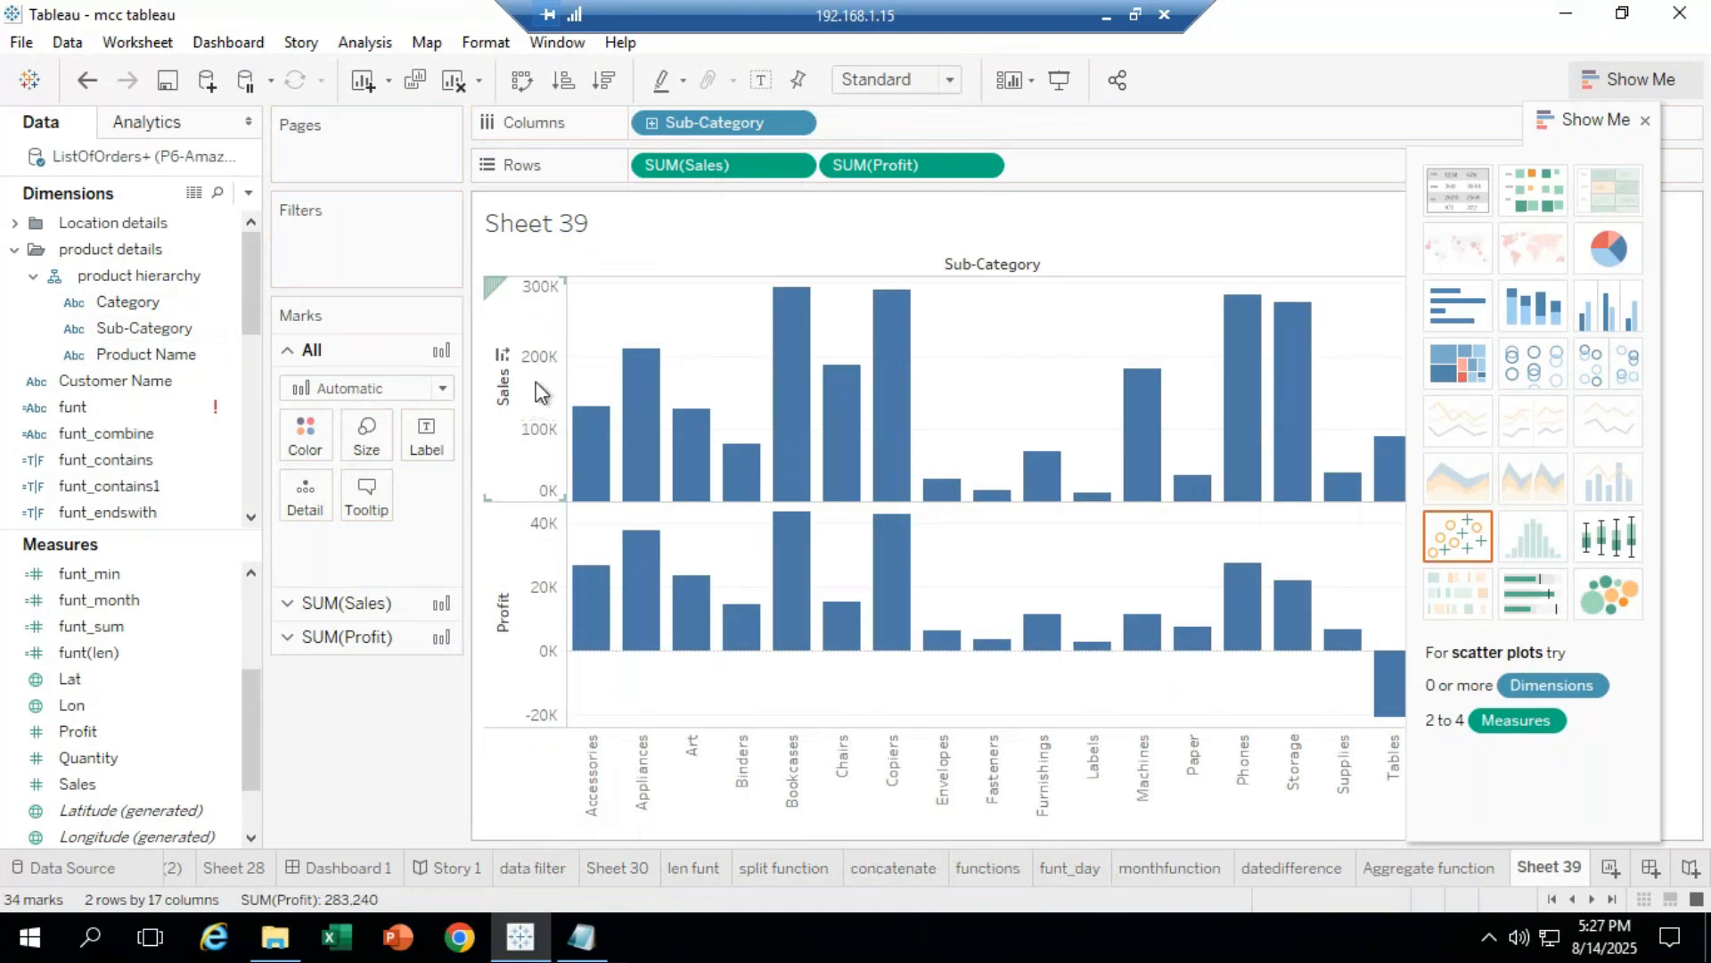
# Step: Set the Profit axis to Dual Axis, trying and undoing side-by-side bars
pyautogui.rightClick(512, 636)
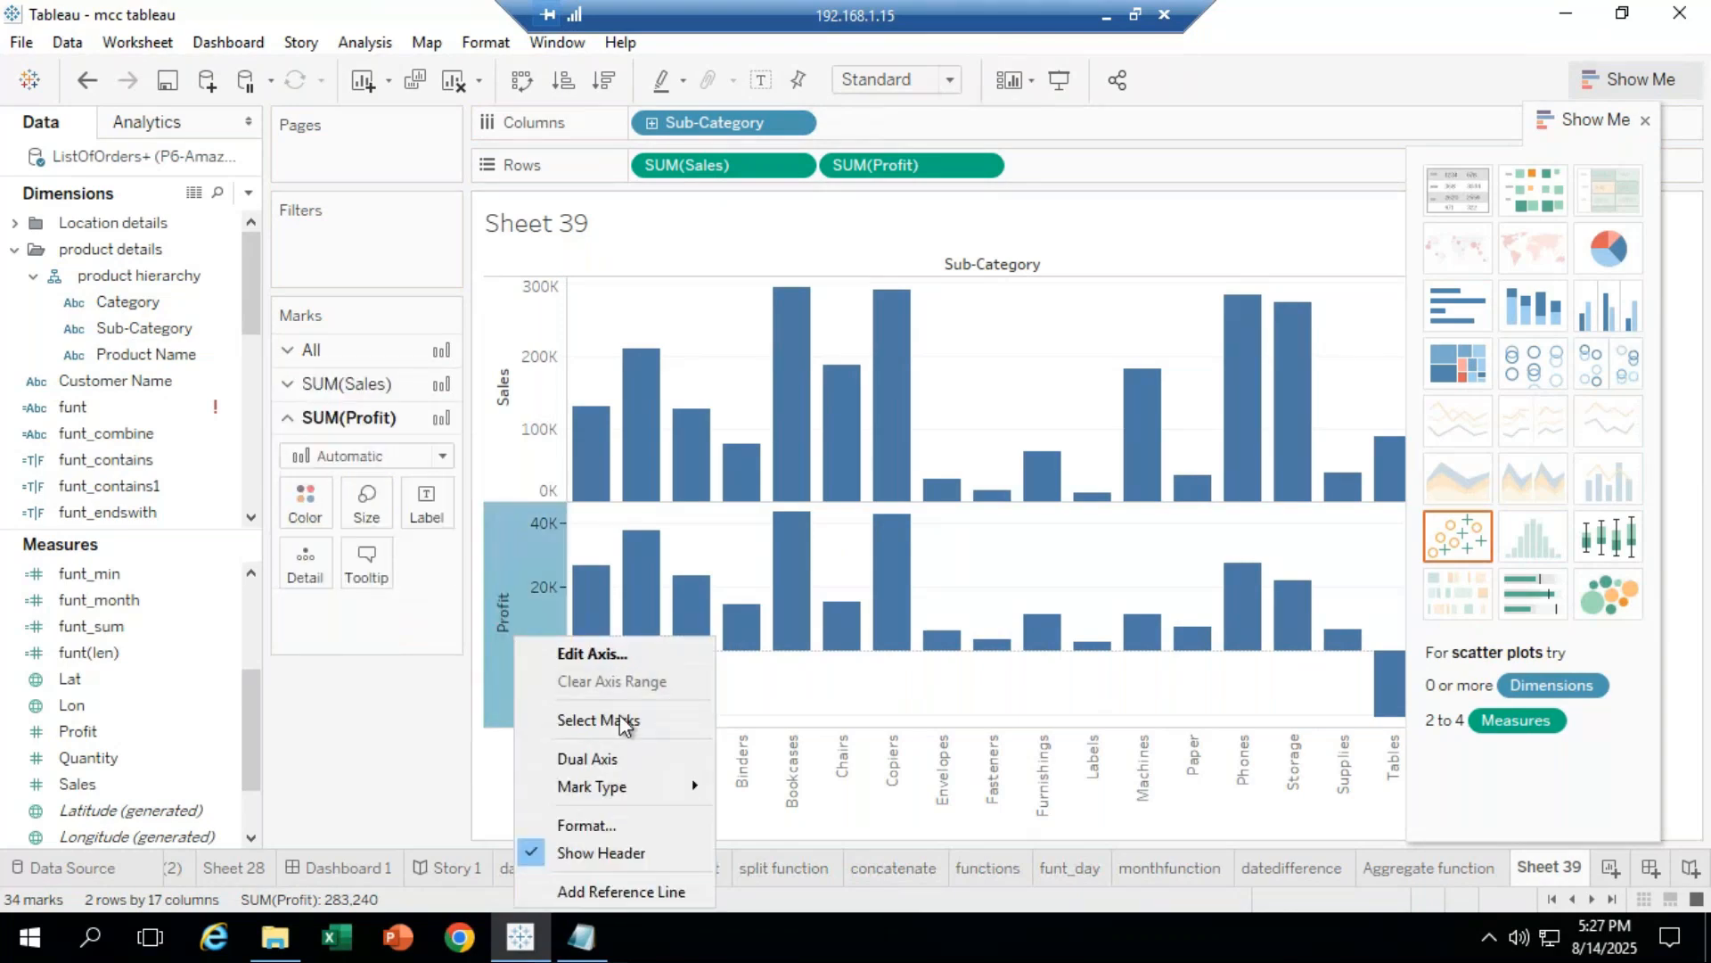
pyautogui.click(616, 763)
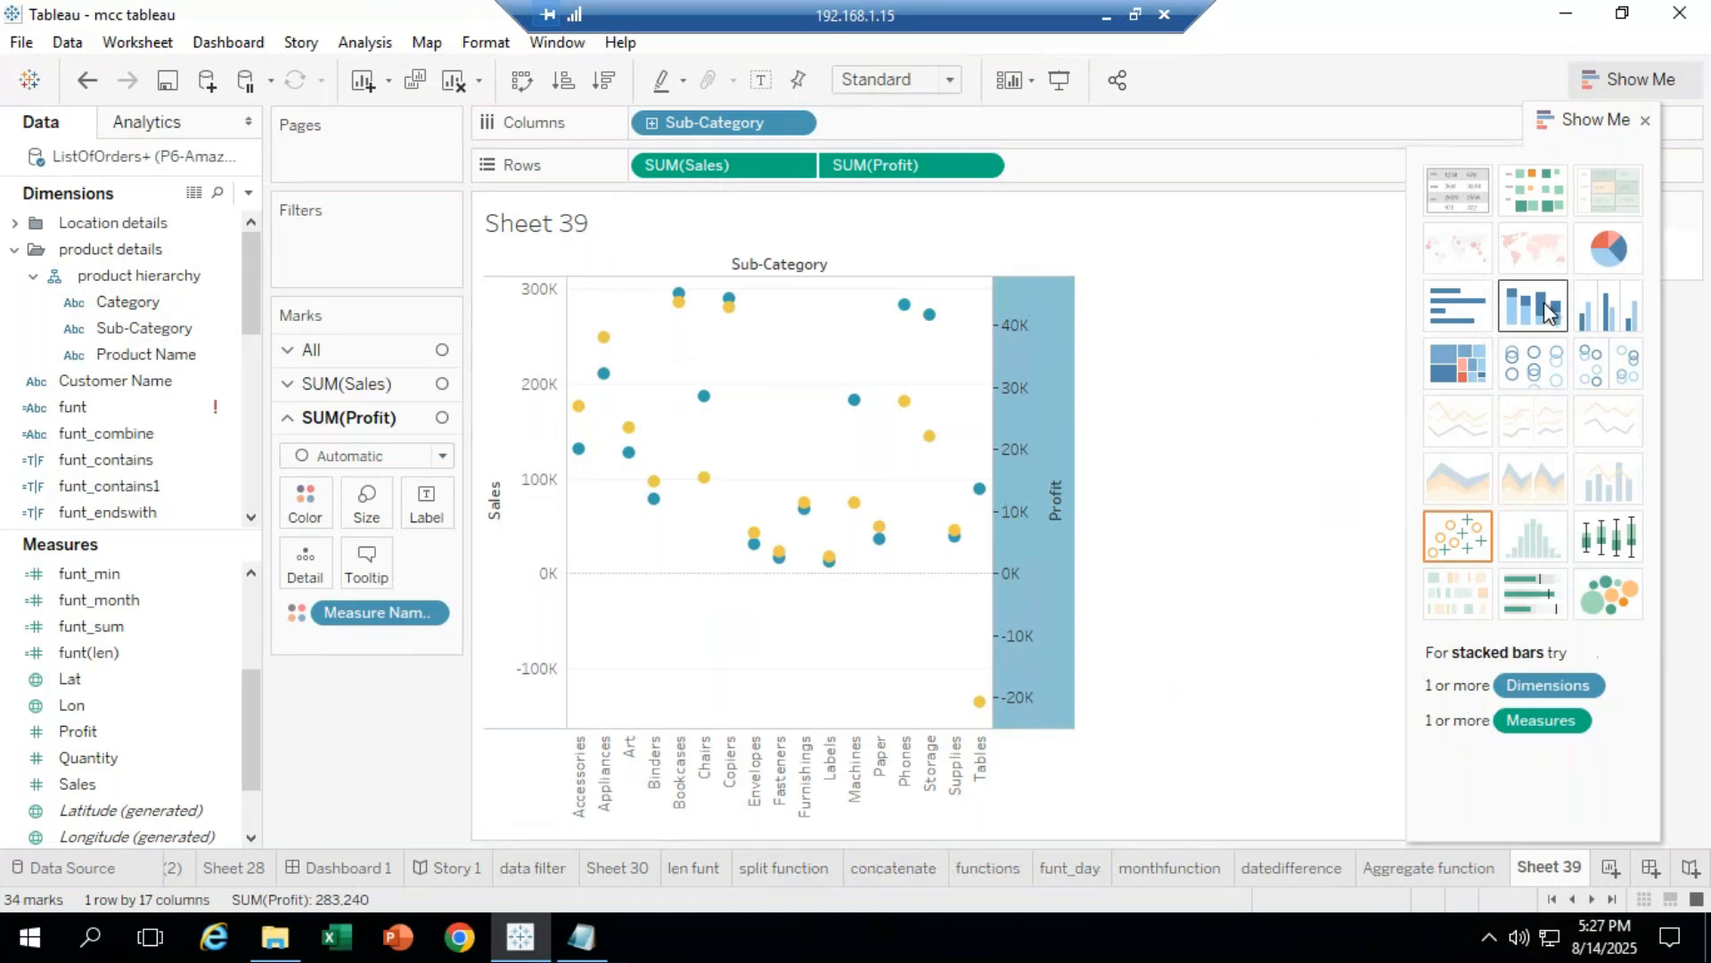
pyautogui.click(1600, 312)
pyautogui.click(1569, 143)
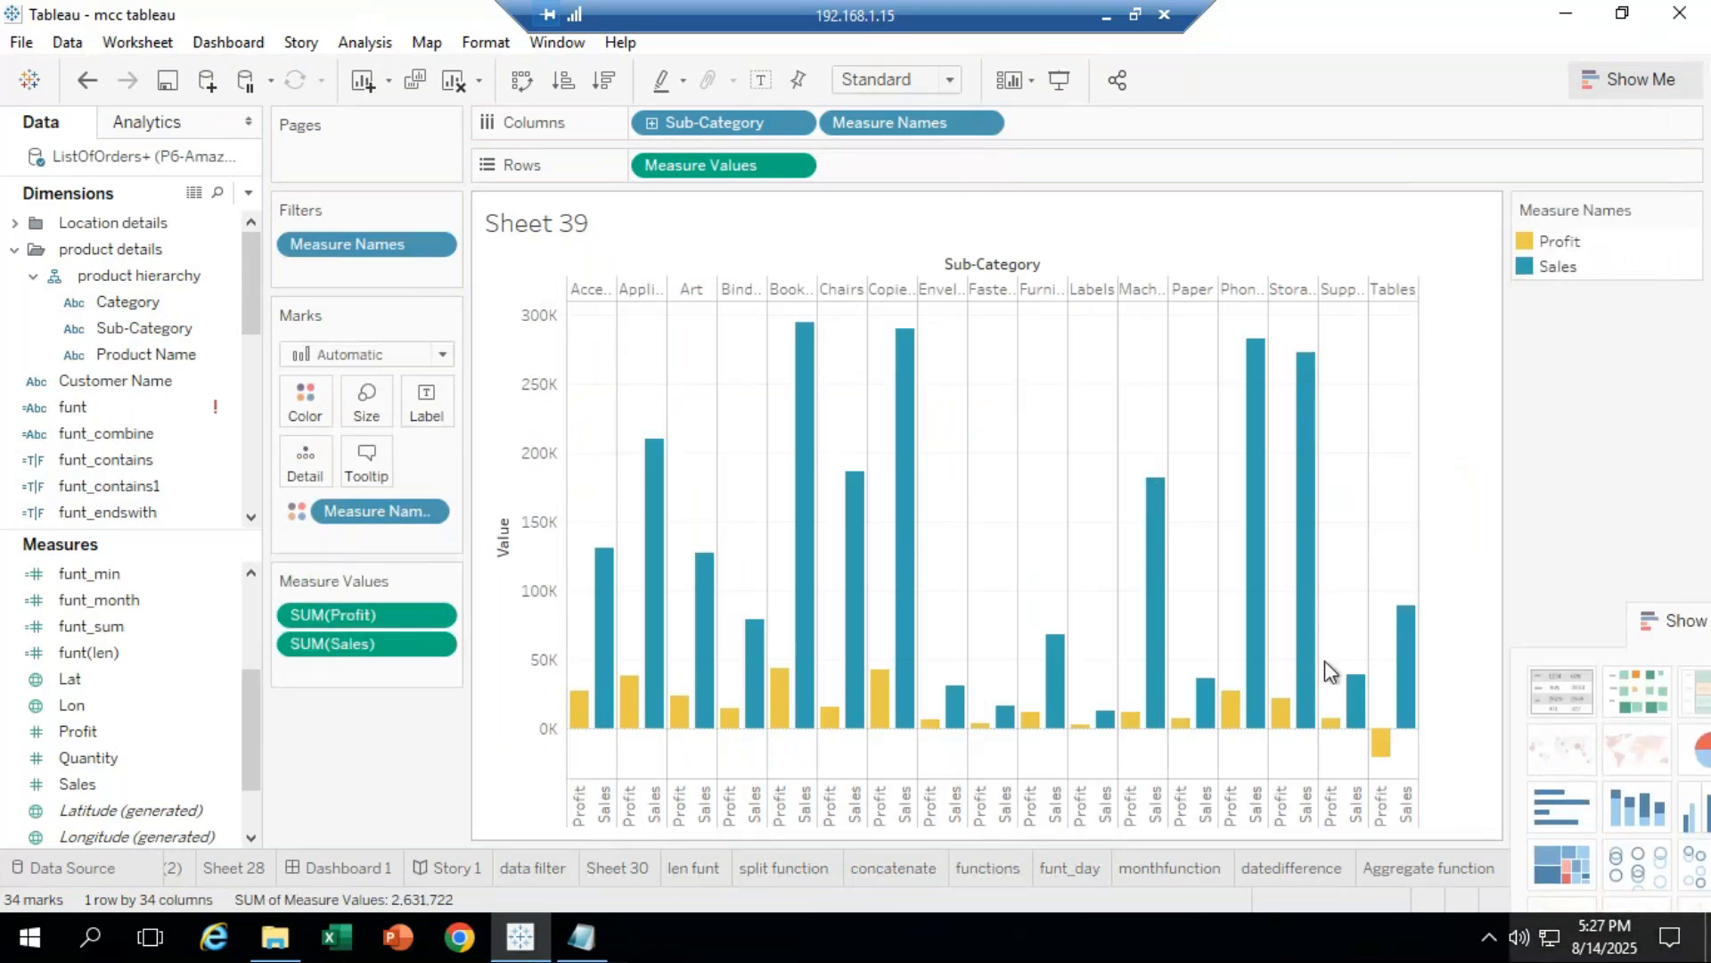
pyautogui.click(87, 80)
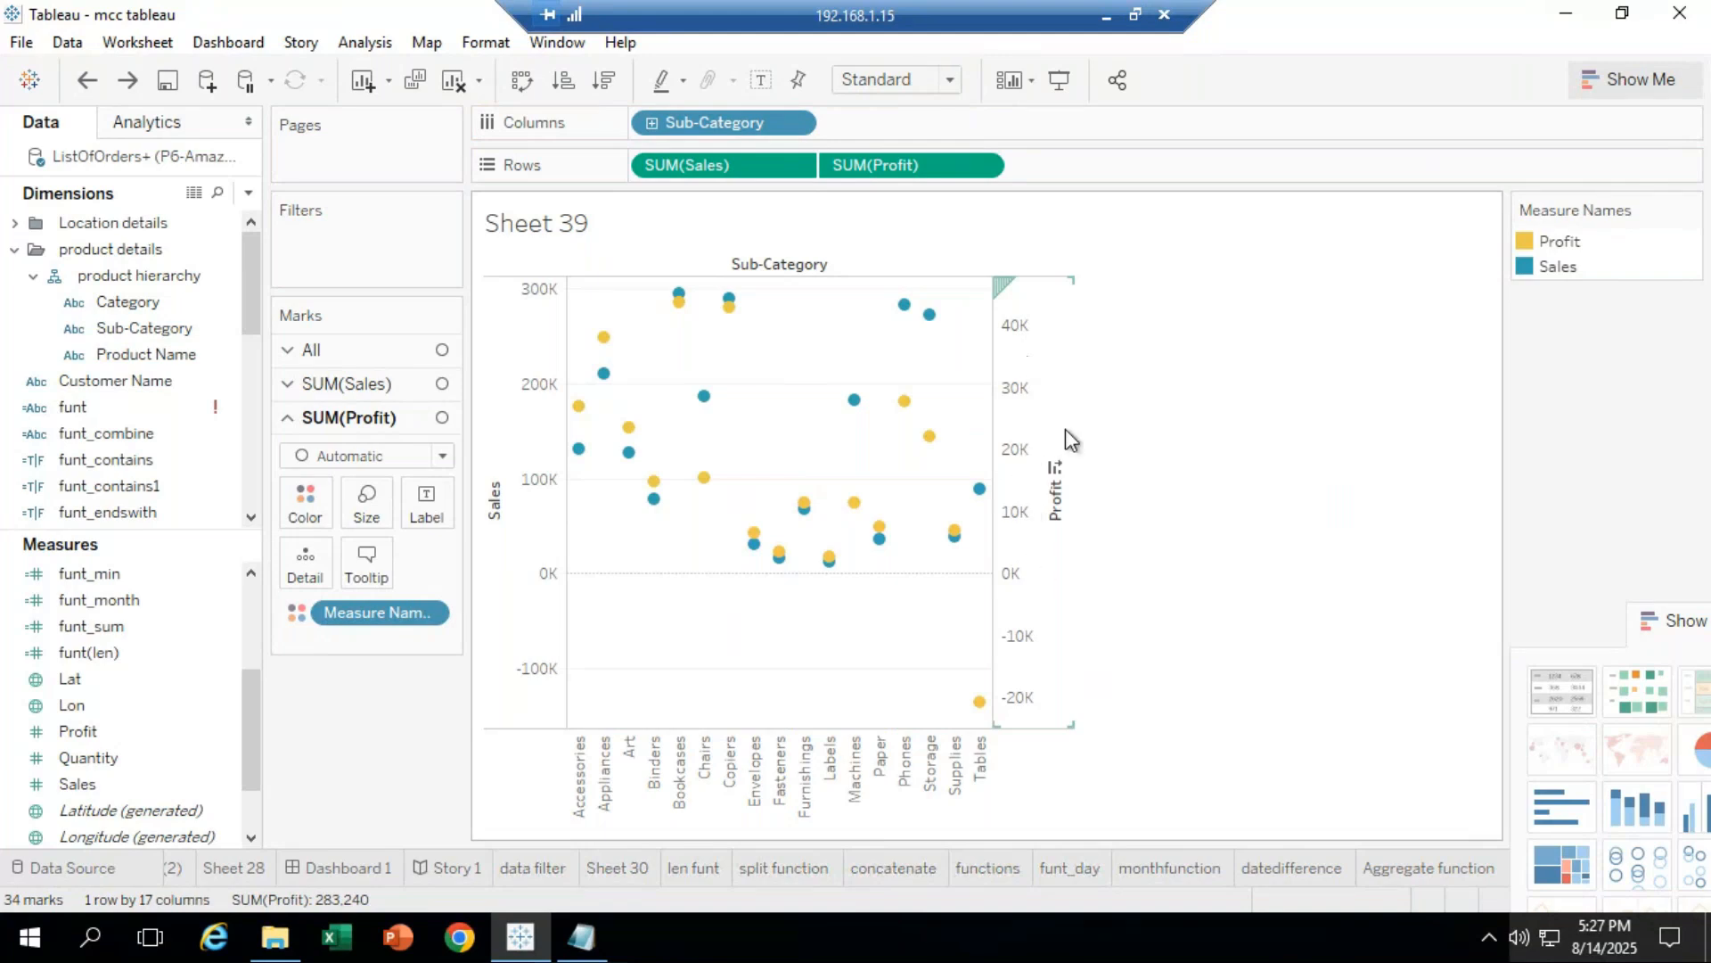
# Step: Synchronize the Profit axis with Sales and bring the Show Me panel back into view
pyautogui.rightClick(1045, 385)
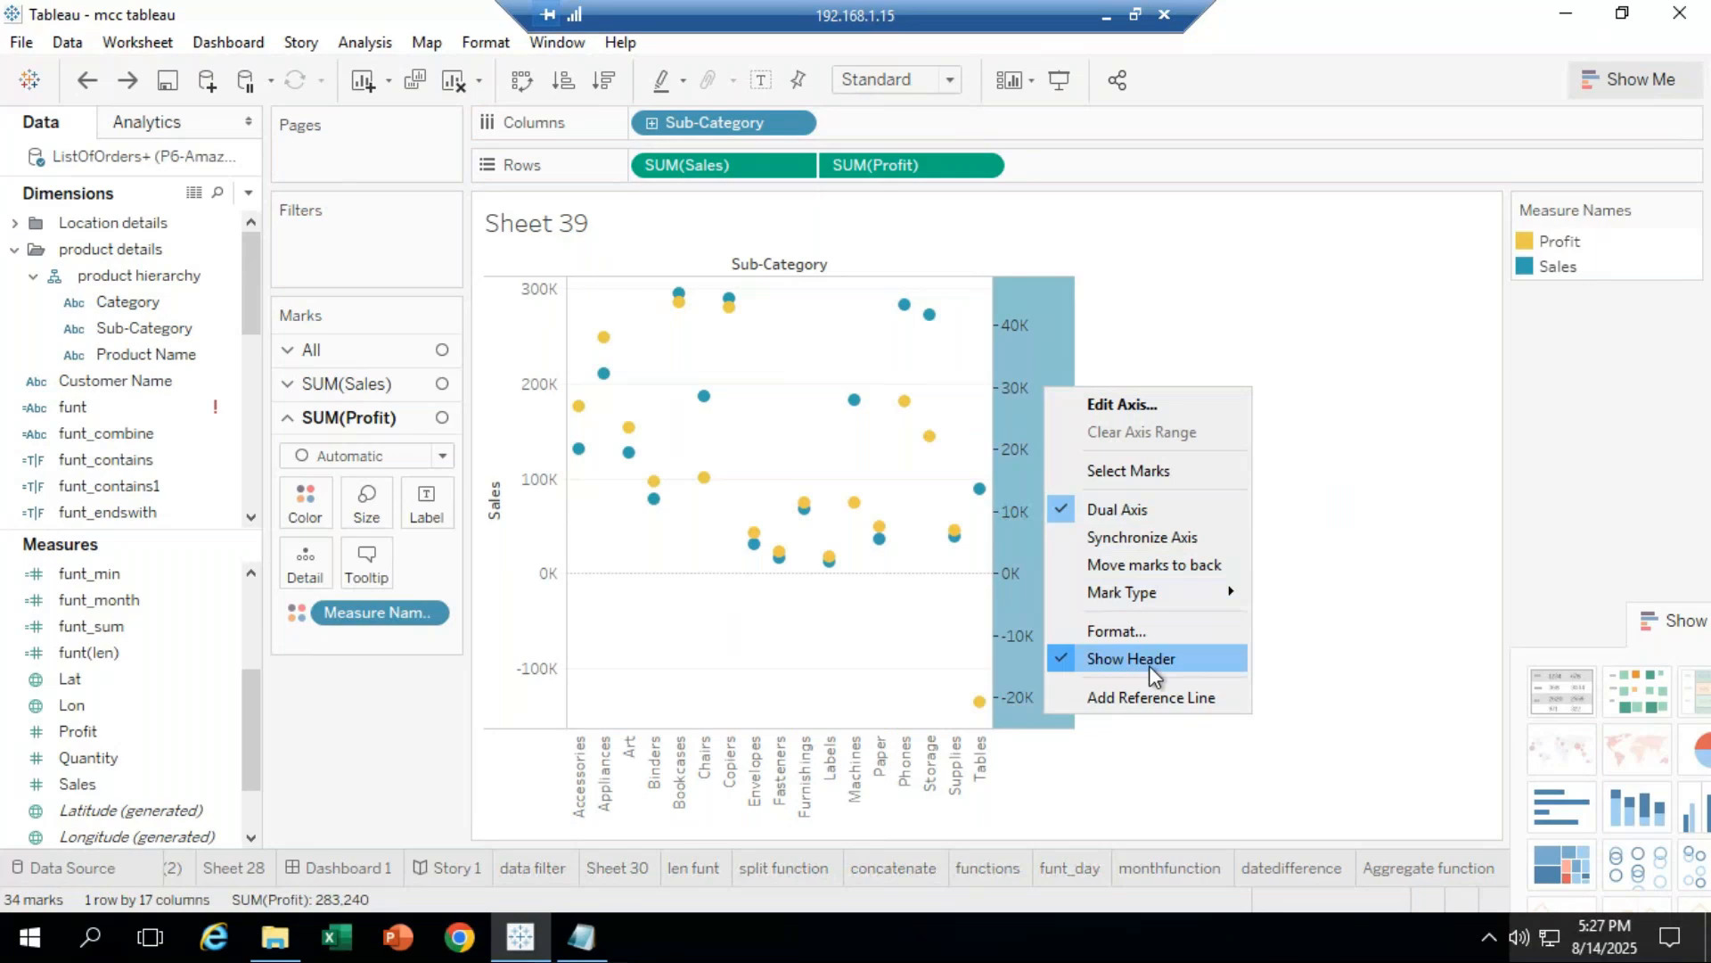
pyautogui.click(1180, 541)
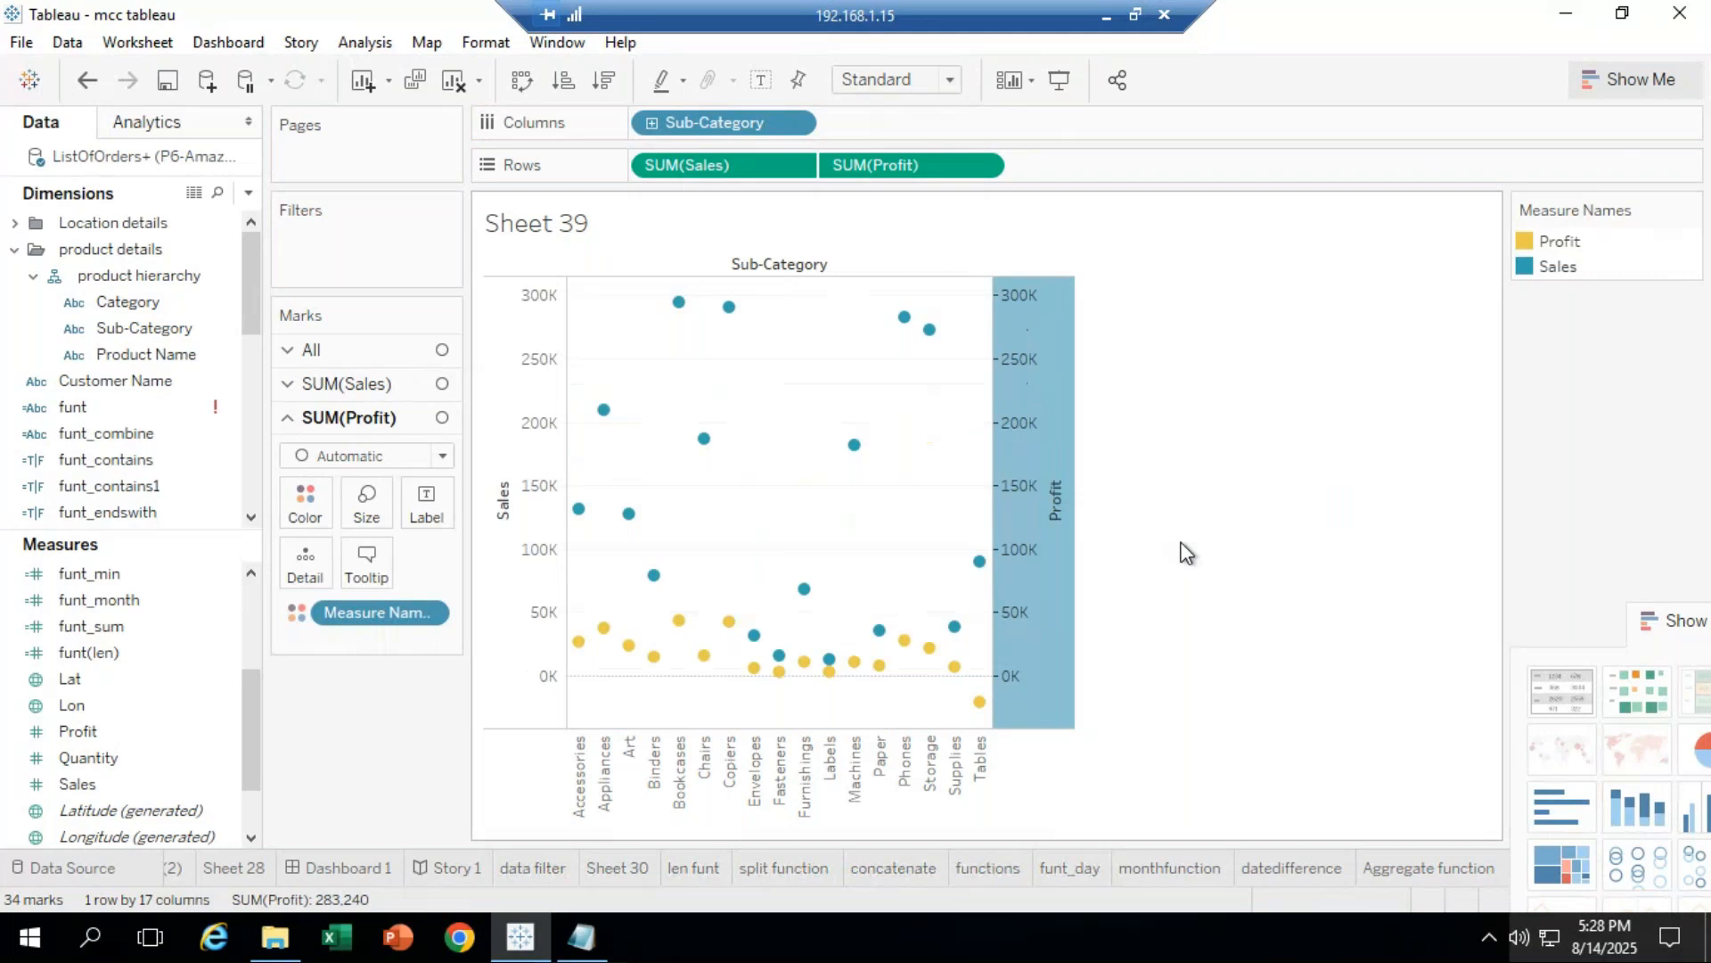
pyautogui.moveTo(1681, 619); pyautogui.dragTo(1614, 217)
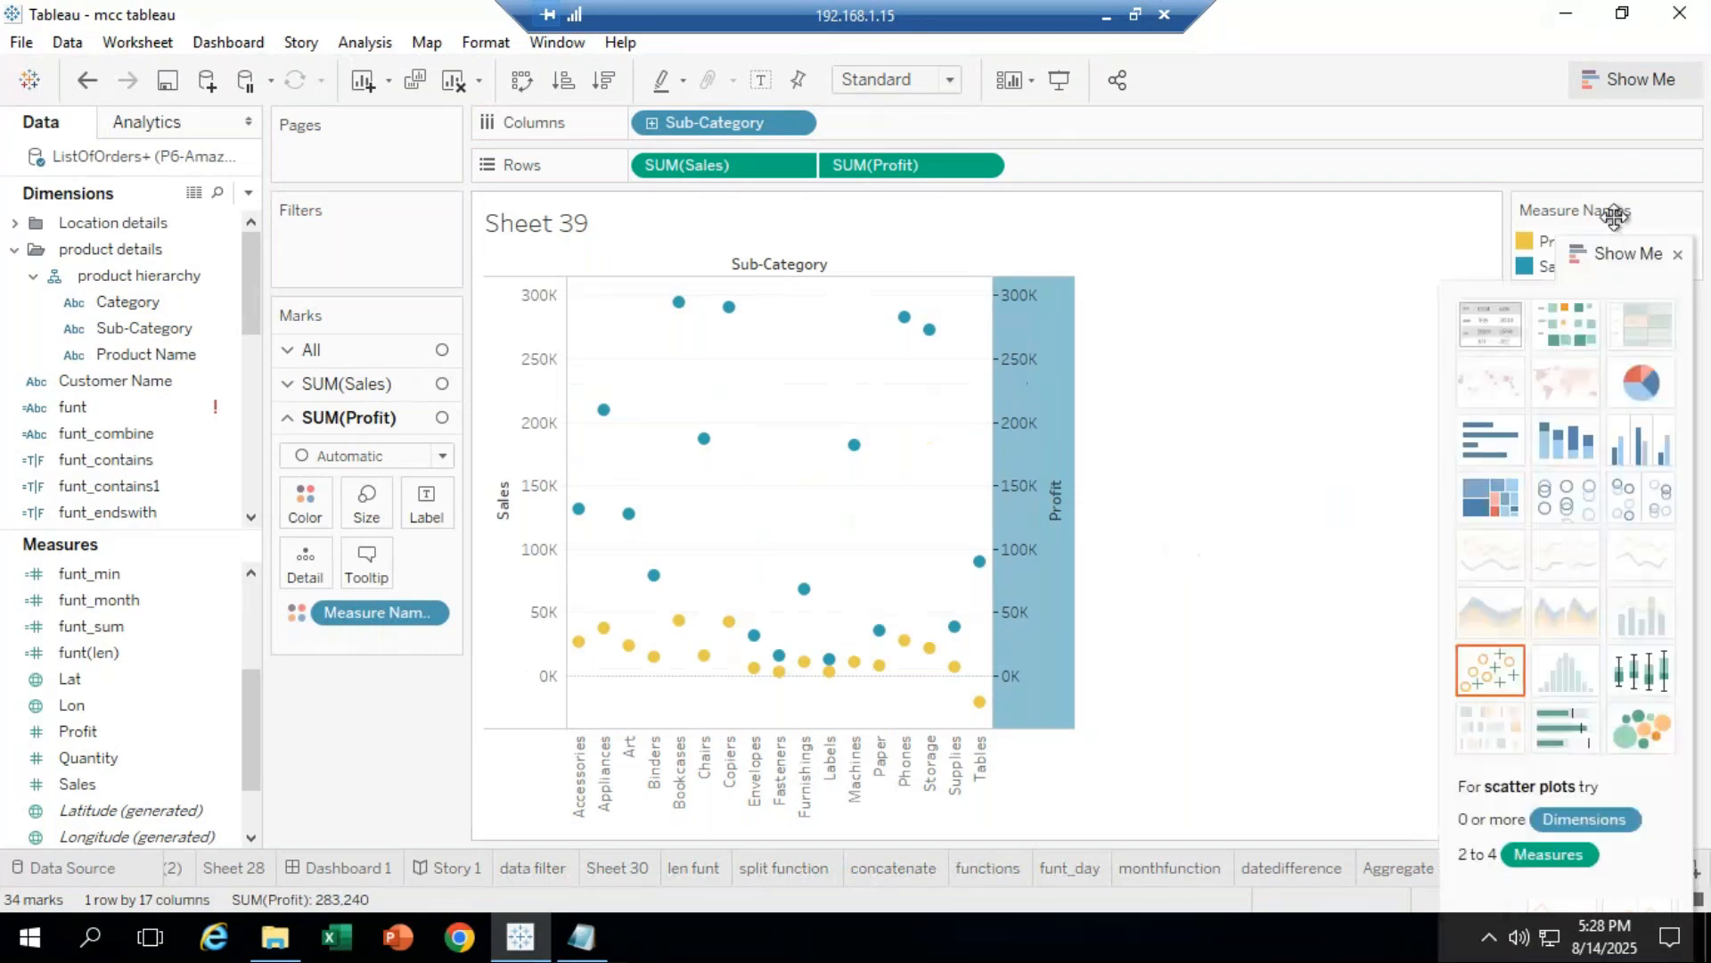
# Step: Apply the side-by-side bars chart type to Sales and Profit
pyautogui.moveTo(1615, 217); pyautogui.dragTo(1601, 134)
pyautogui.click(1633, 371)
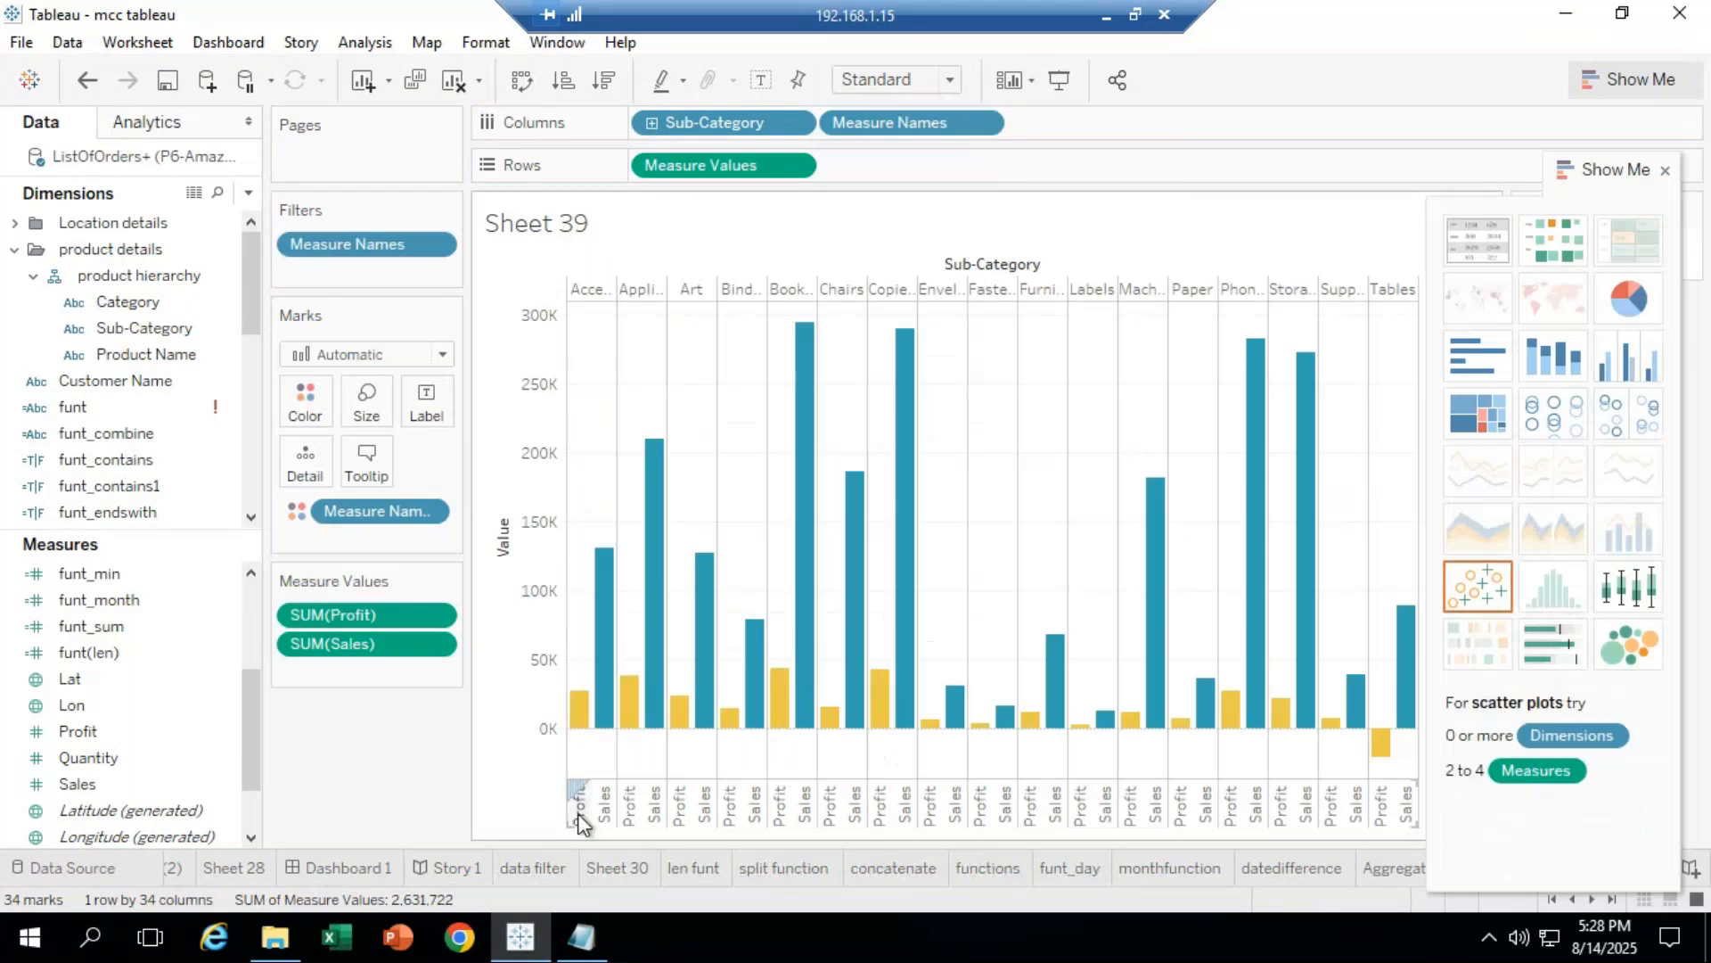
pyautogui.moveTo(580, 736)
pyautogui.moveTo(663, 684)
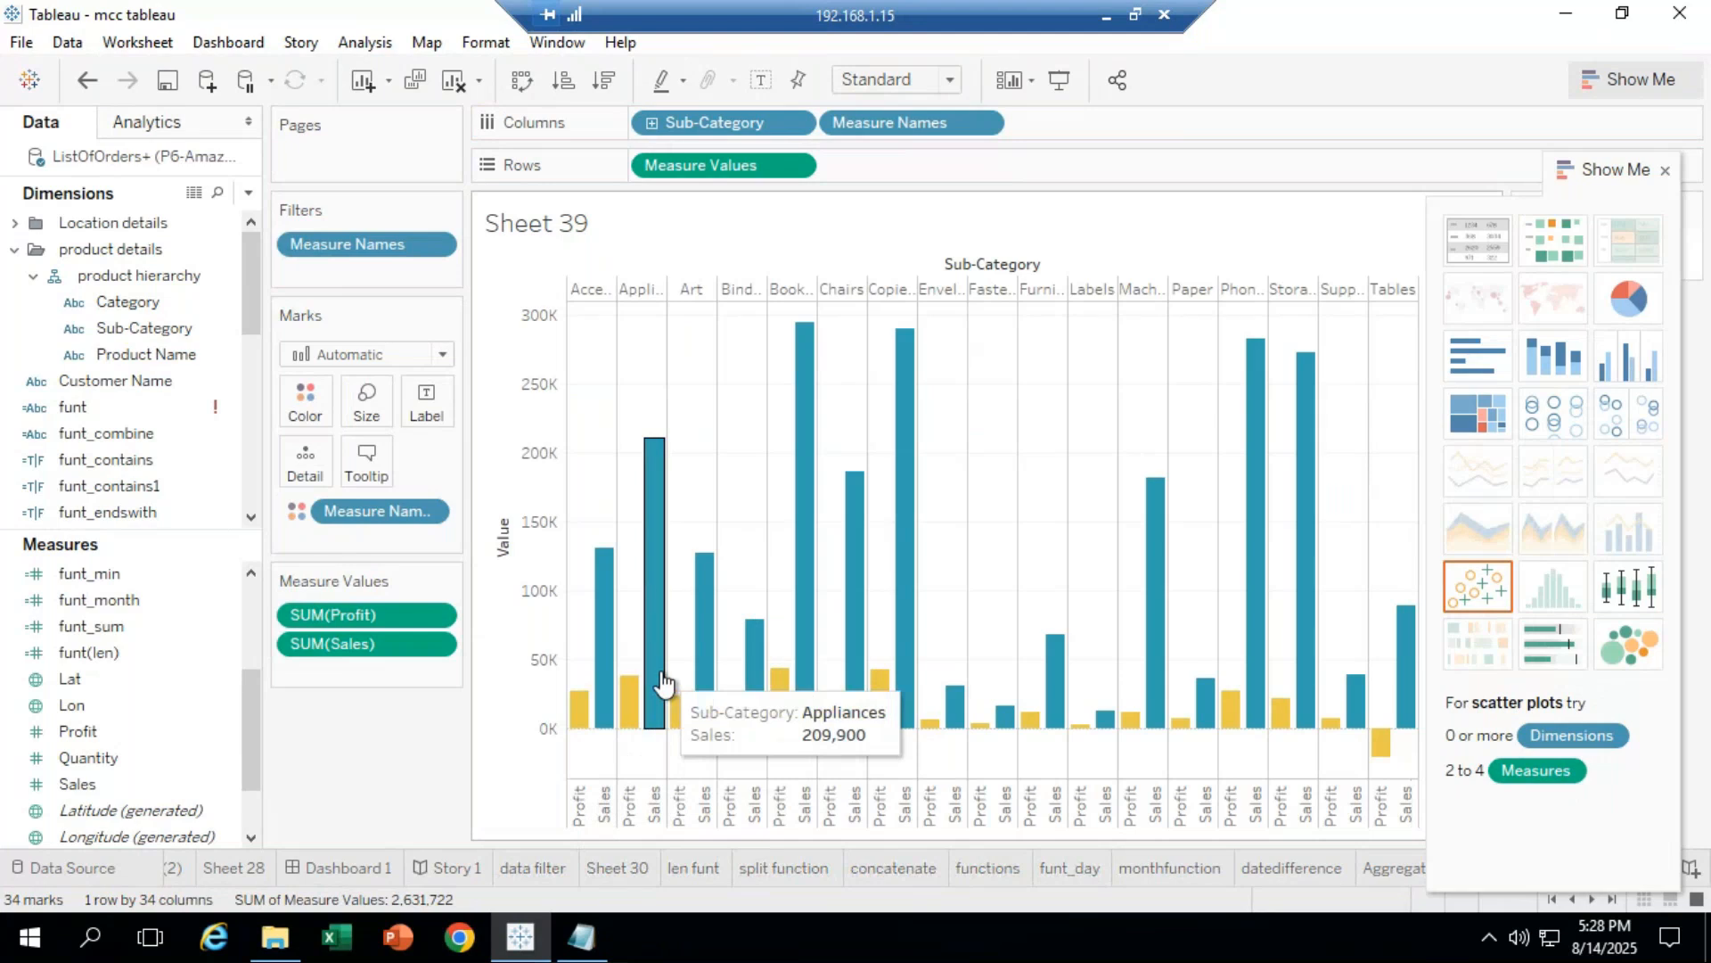
pyautogui.moveTo(906, 703)
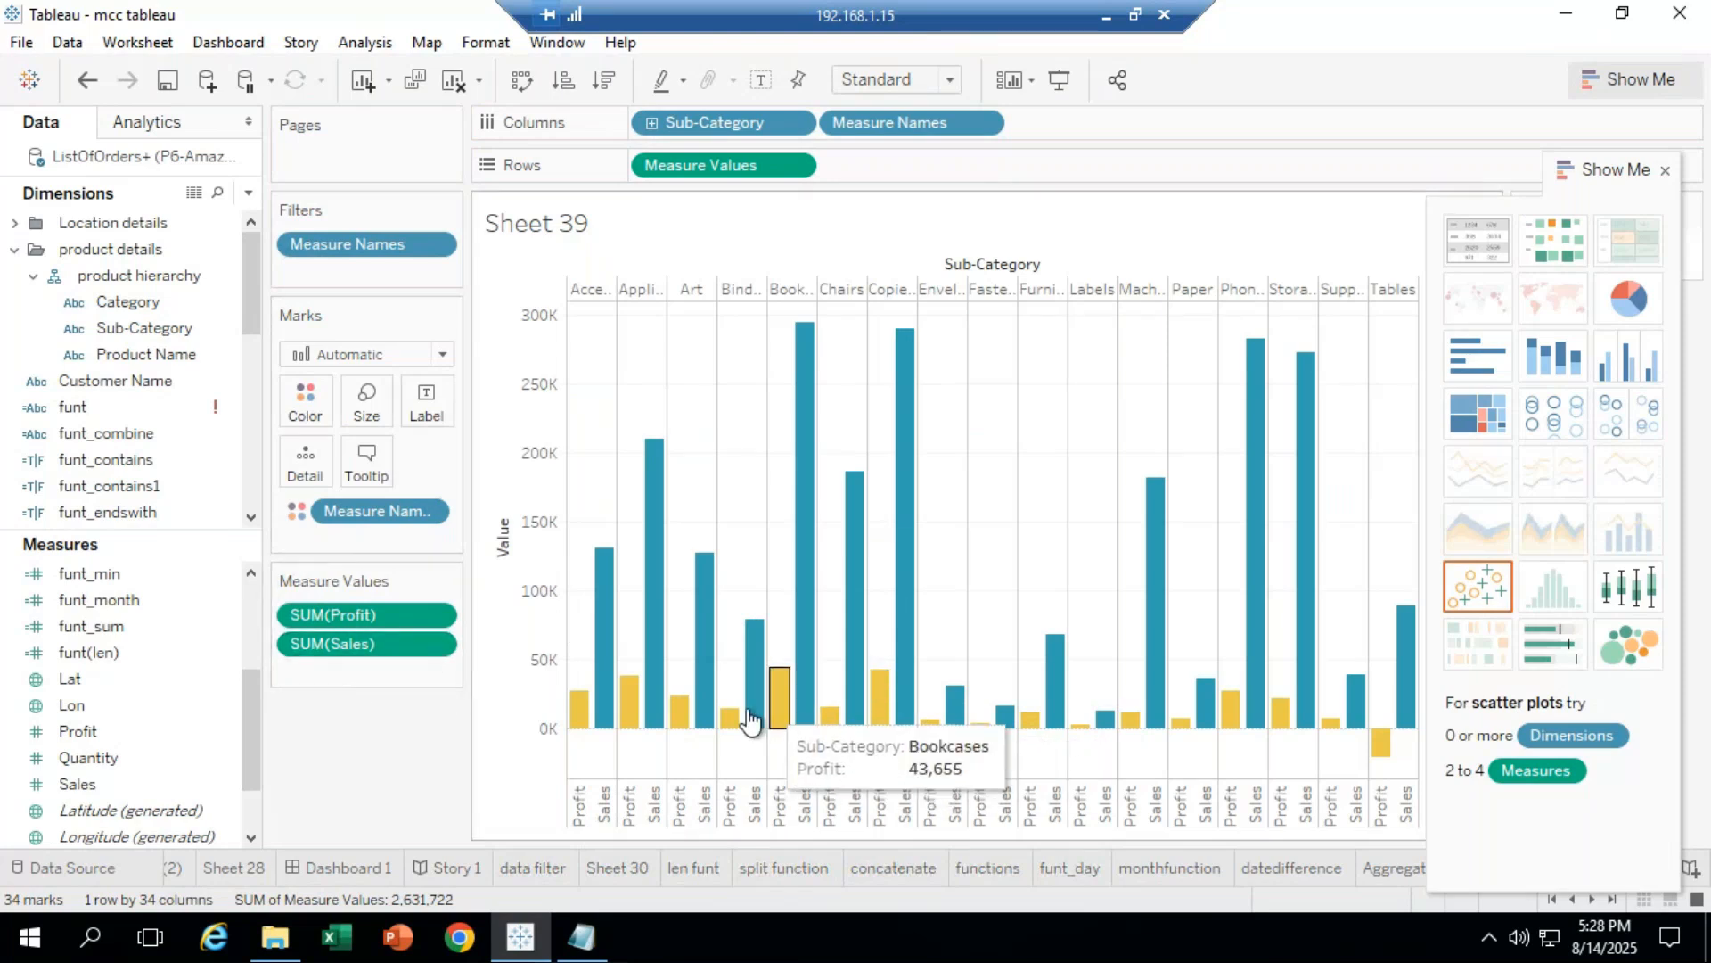
# Step: Try changing the Profit and Sales mark types, keeping the marks as Bar
pyautogui.click(399, 613)
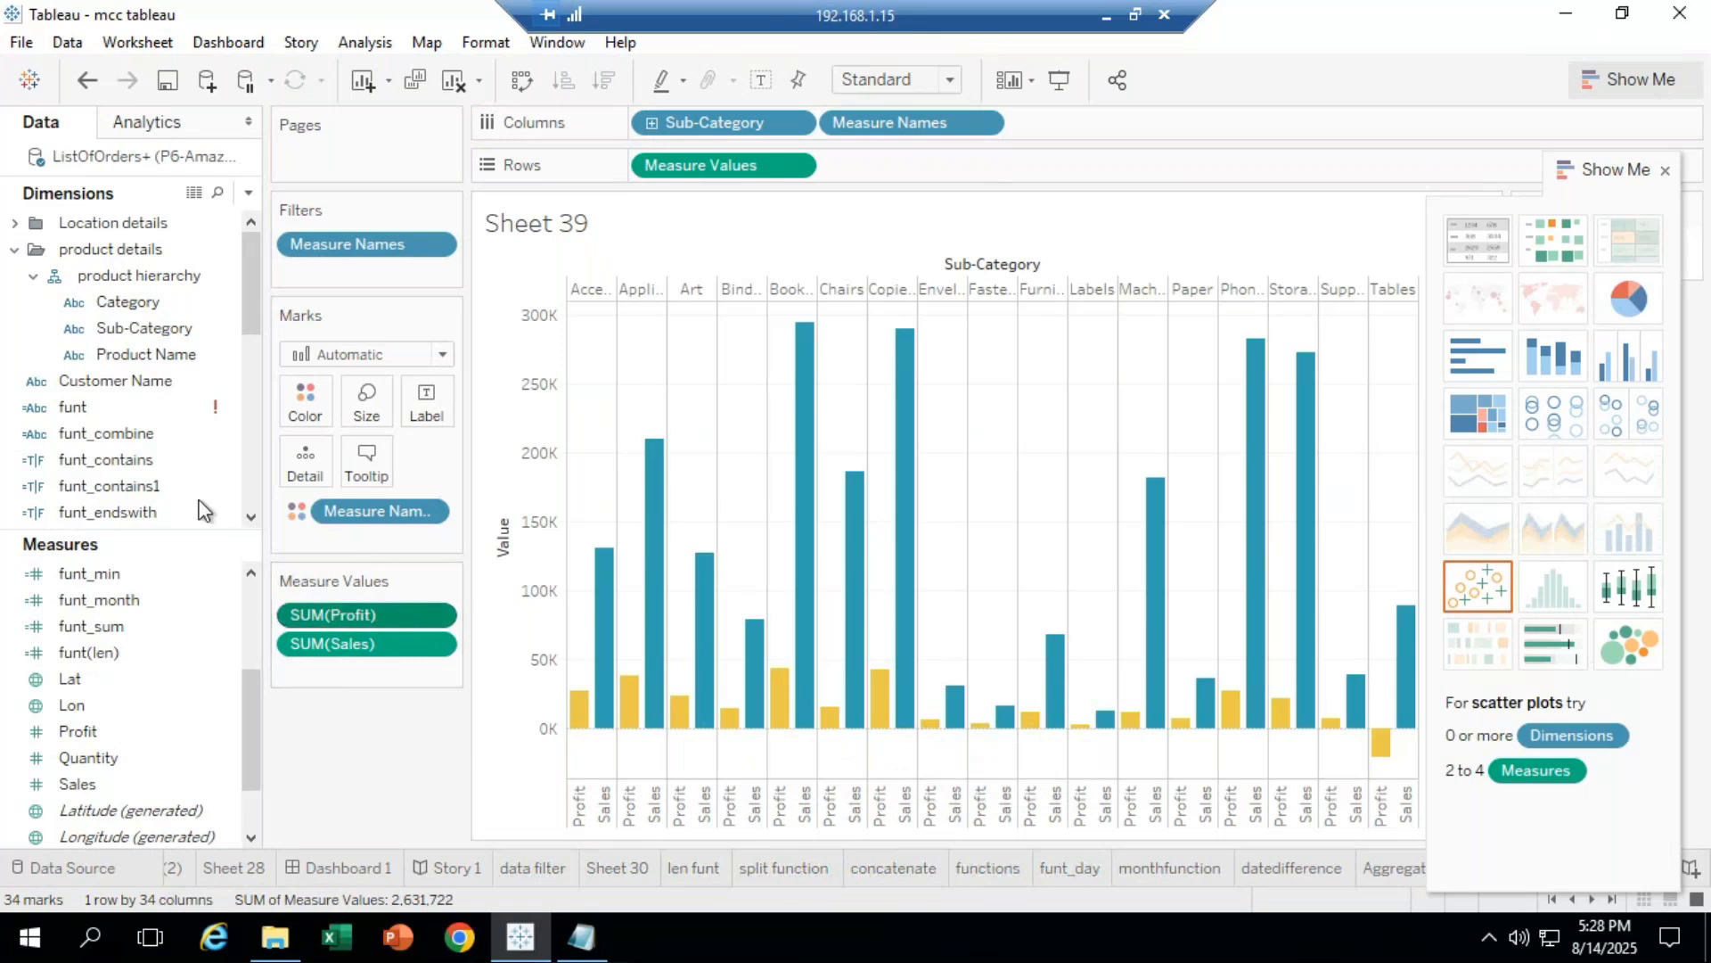
pyautogui.click(441, 353)
pyautogui.press('Escape')
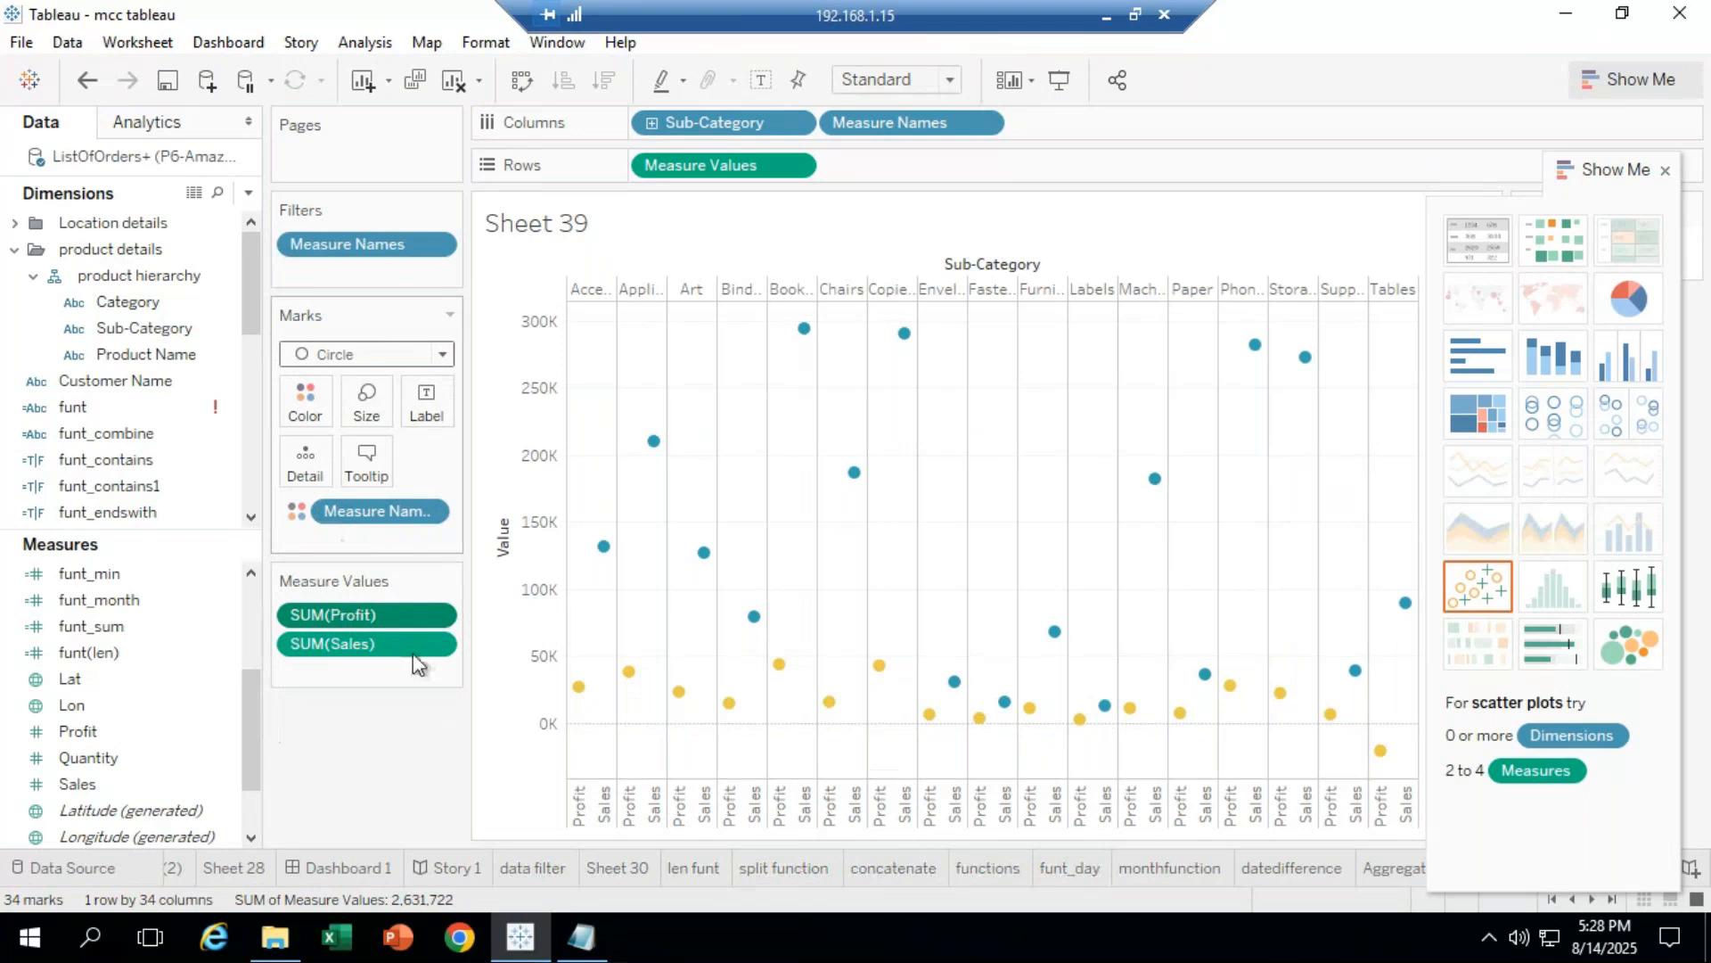
pyautogui.click(366, 645)
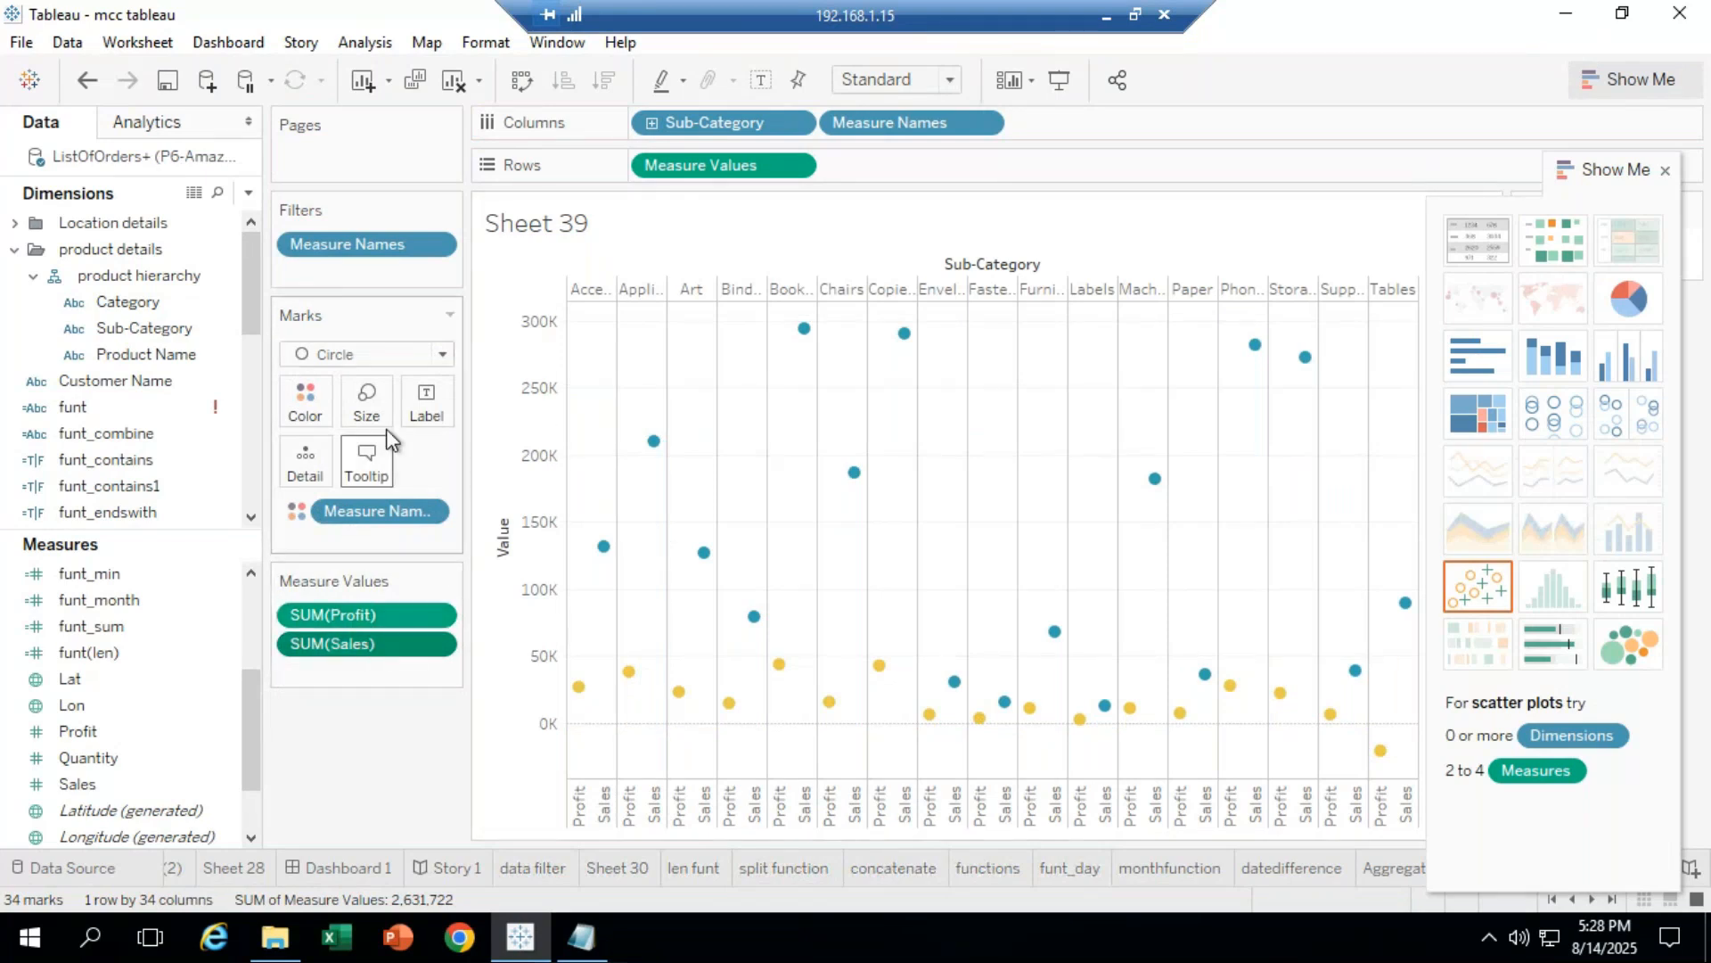
pyautogui.click(375, 354)
pyautogui.click(361, 409)
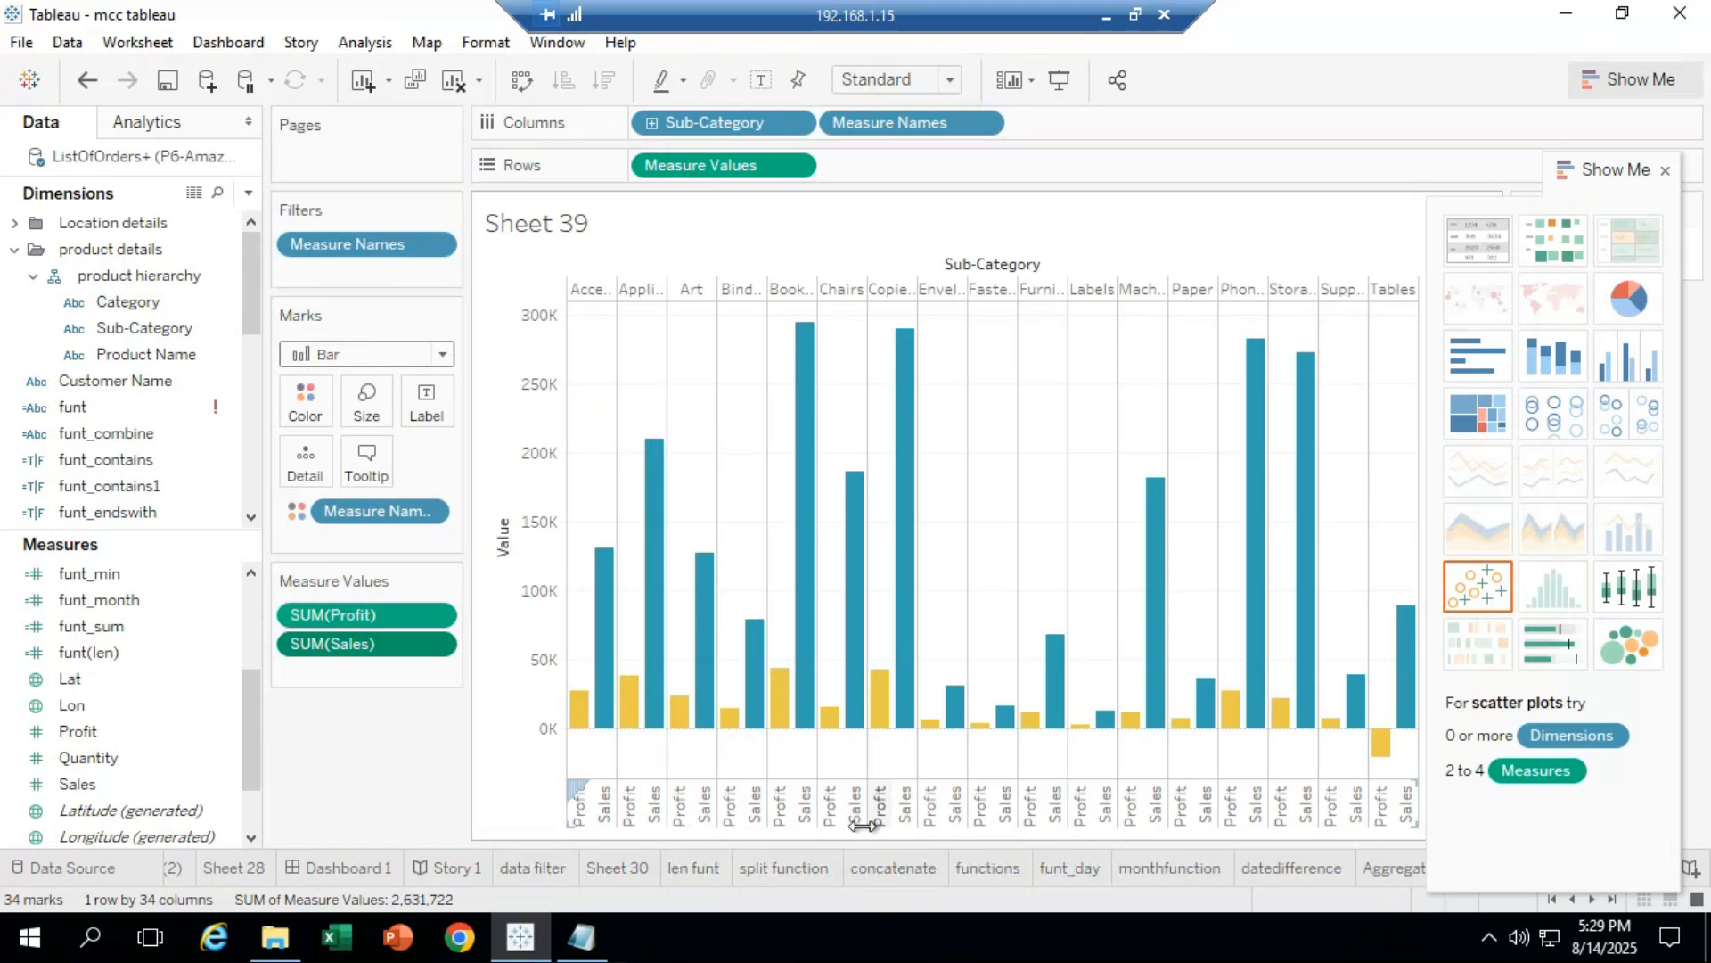
# Step: With Profit selected, narrow the bars in two passes of the Size slider
pyautogui.click(388, 613)
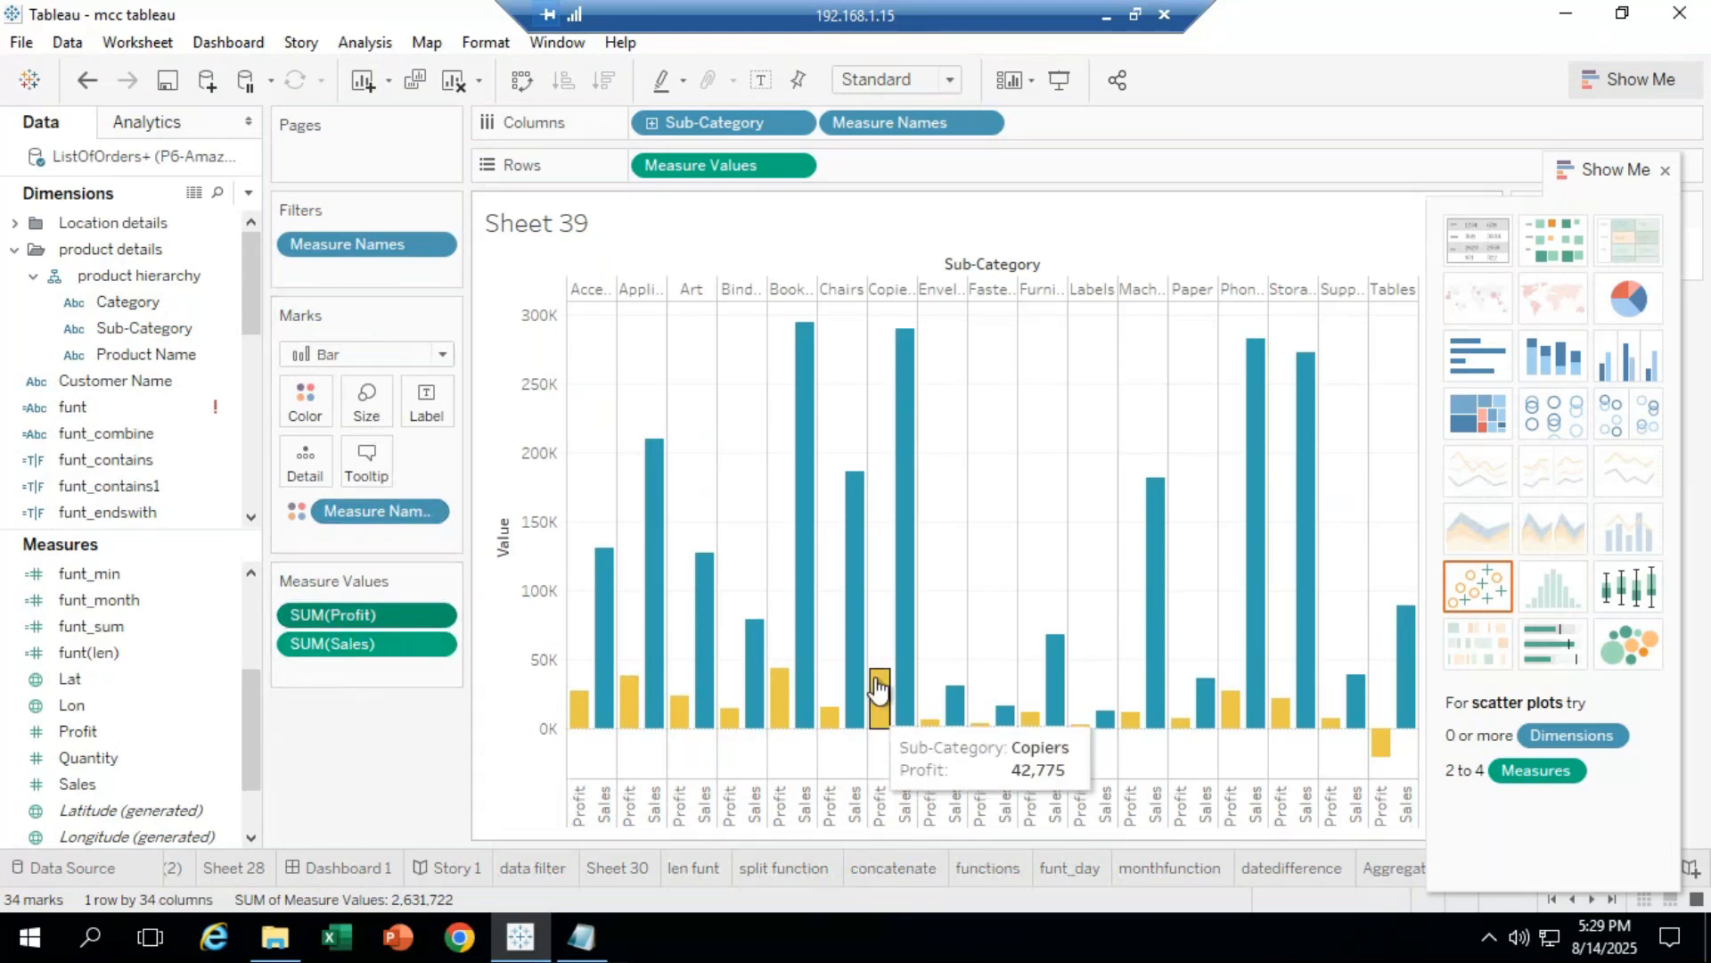
pyautogui.click(368, 406)
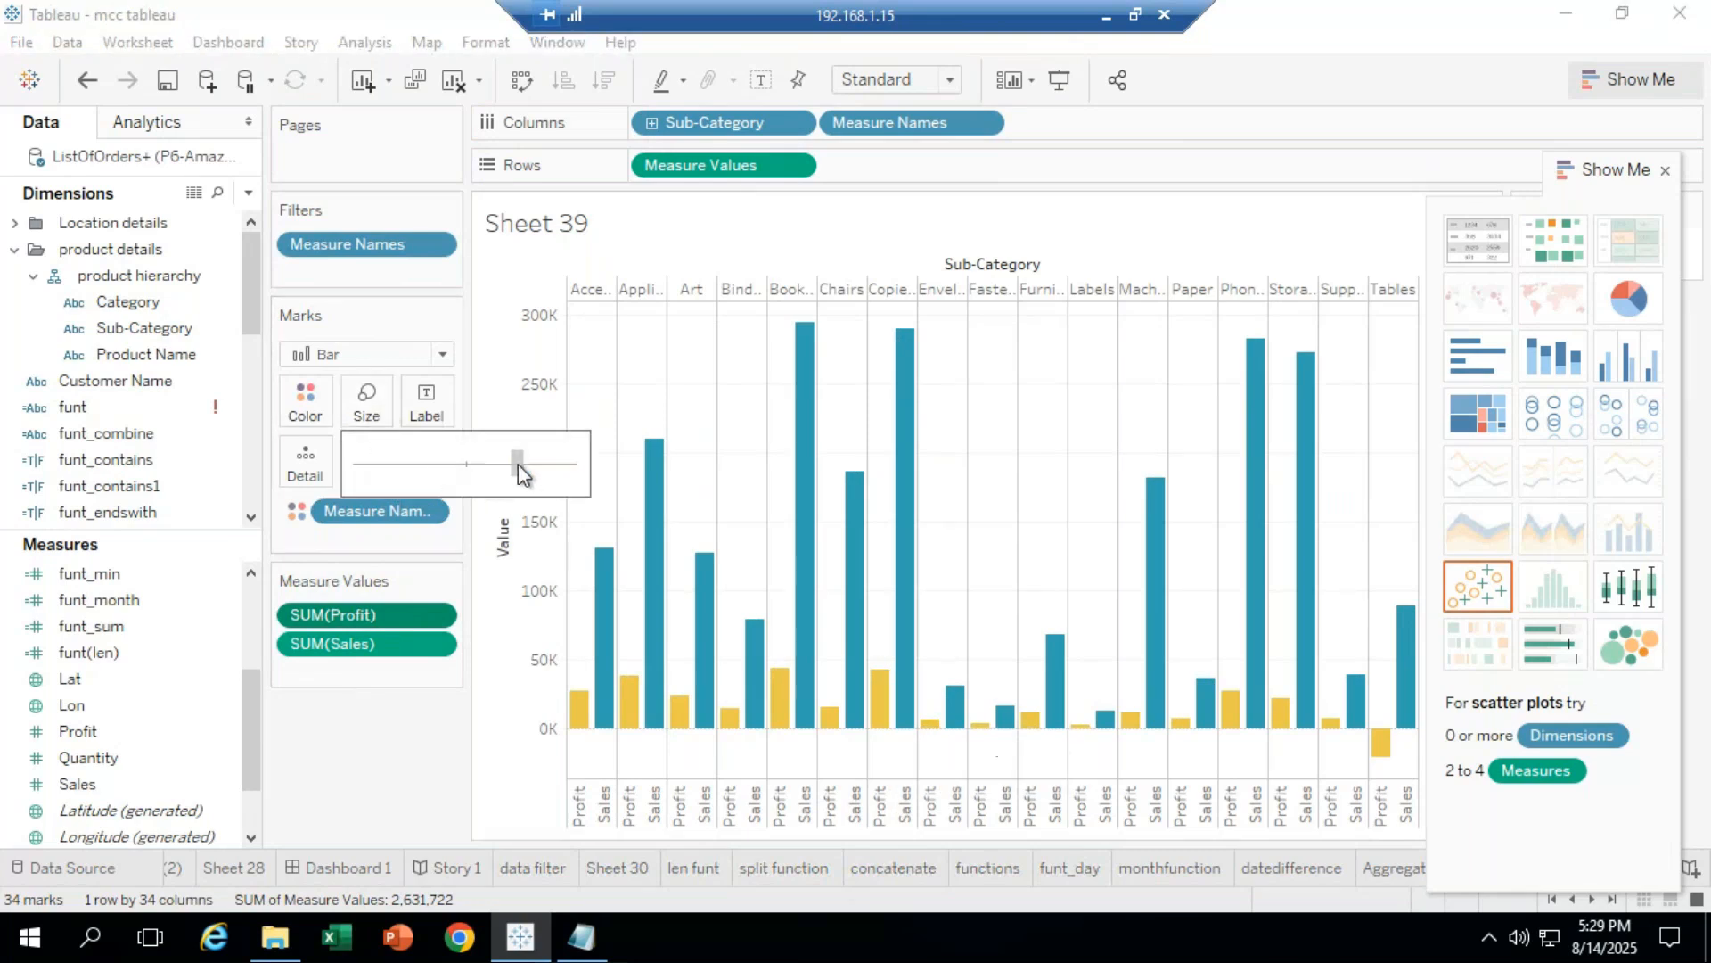
pyautogui.moveTo(453, 464); pyautogui.dragTo(415, 465)
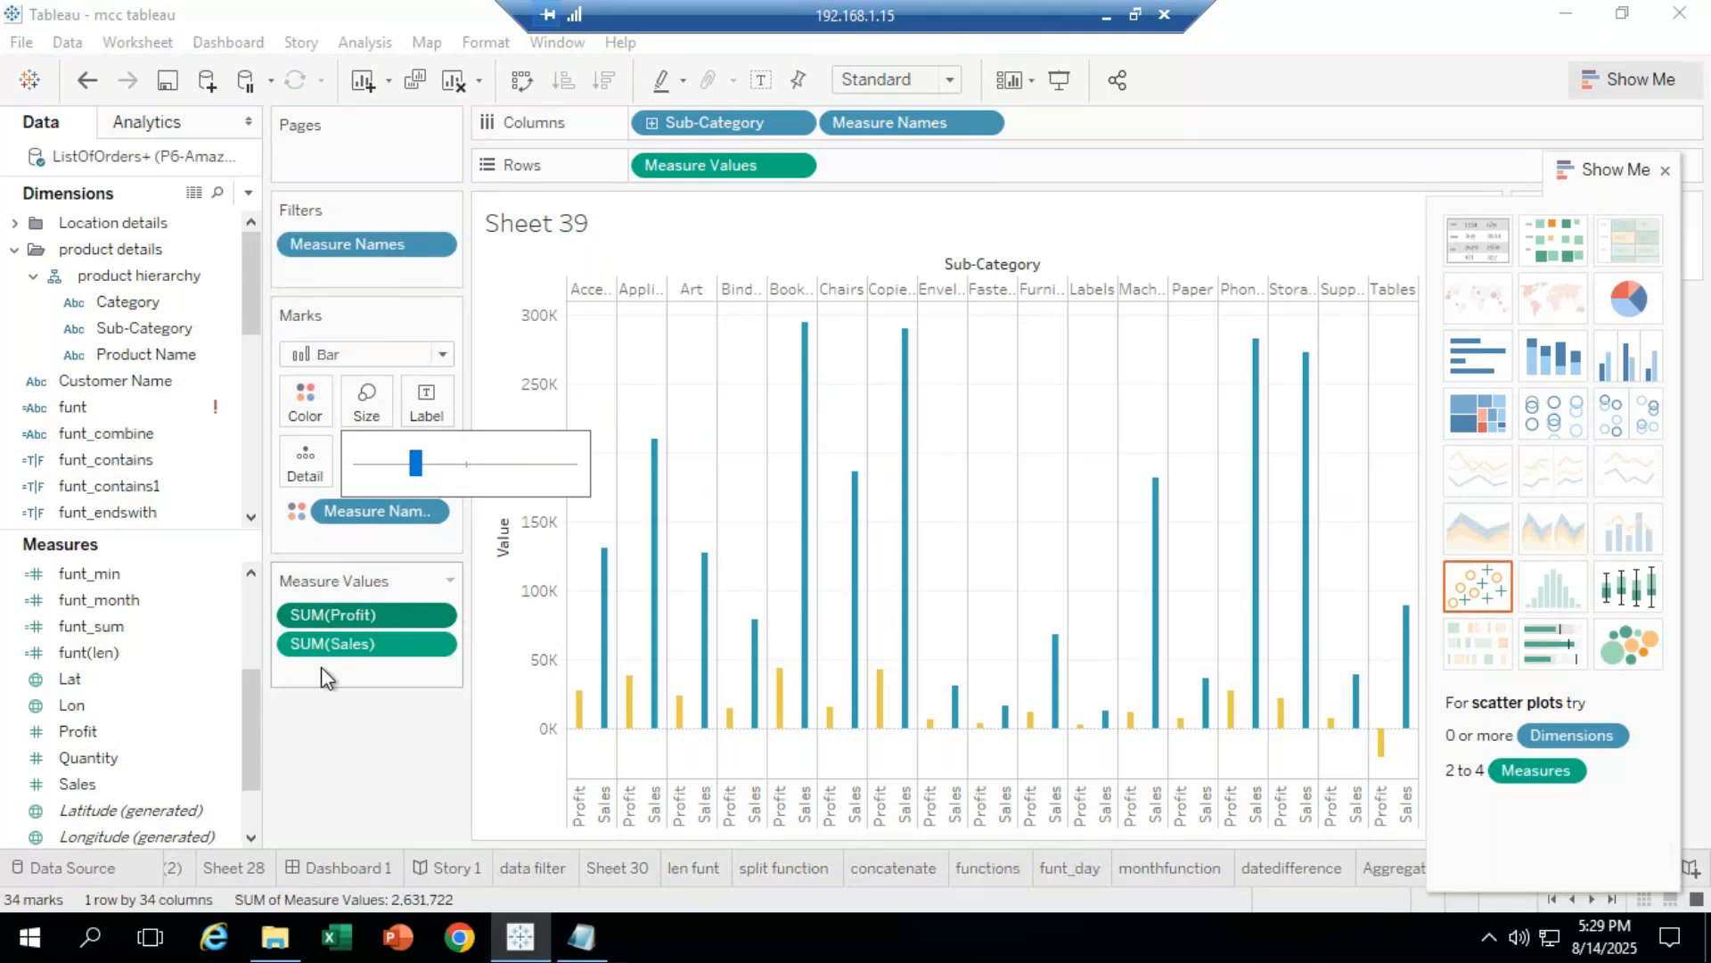
pyautogui.click(382, 612)
pyautogui.click(378, 421)
pyautogui.moveTo(416, 463); pyautogui.dragTo(392, 464)
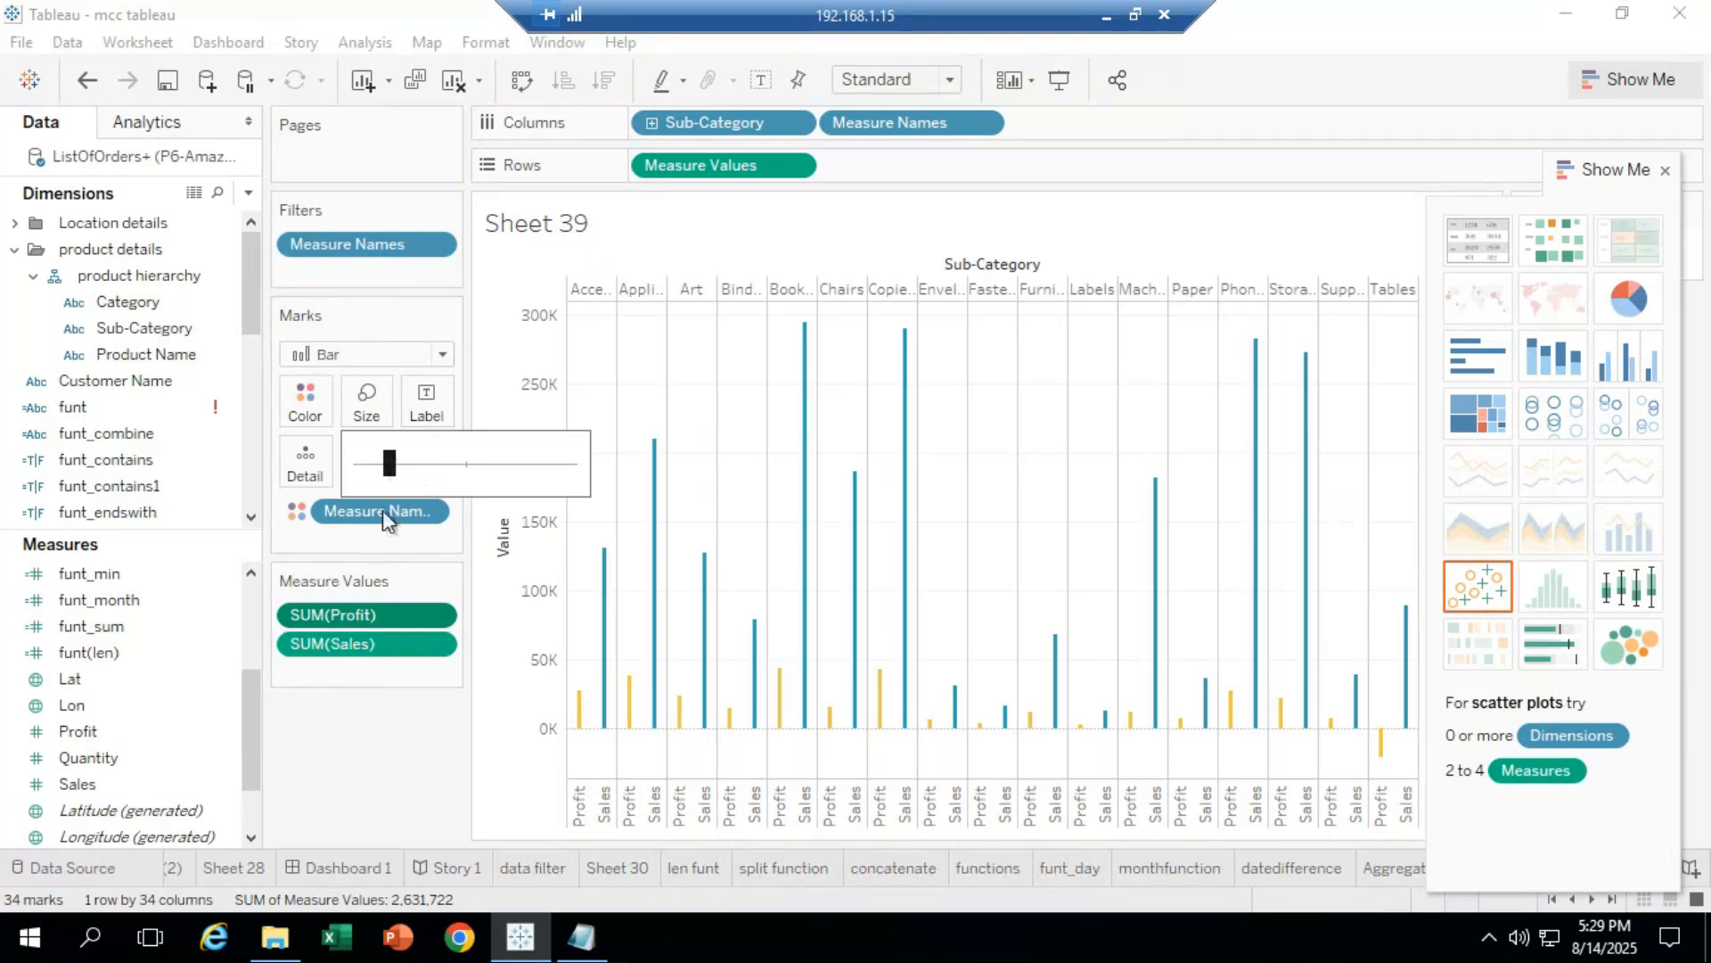
# Step: Select the Sales measure and widen its bars a bit with the Size slider
pyautogui.click(356, 644)
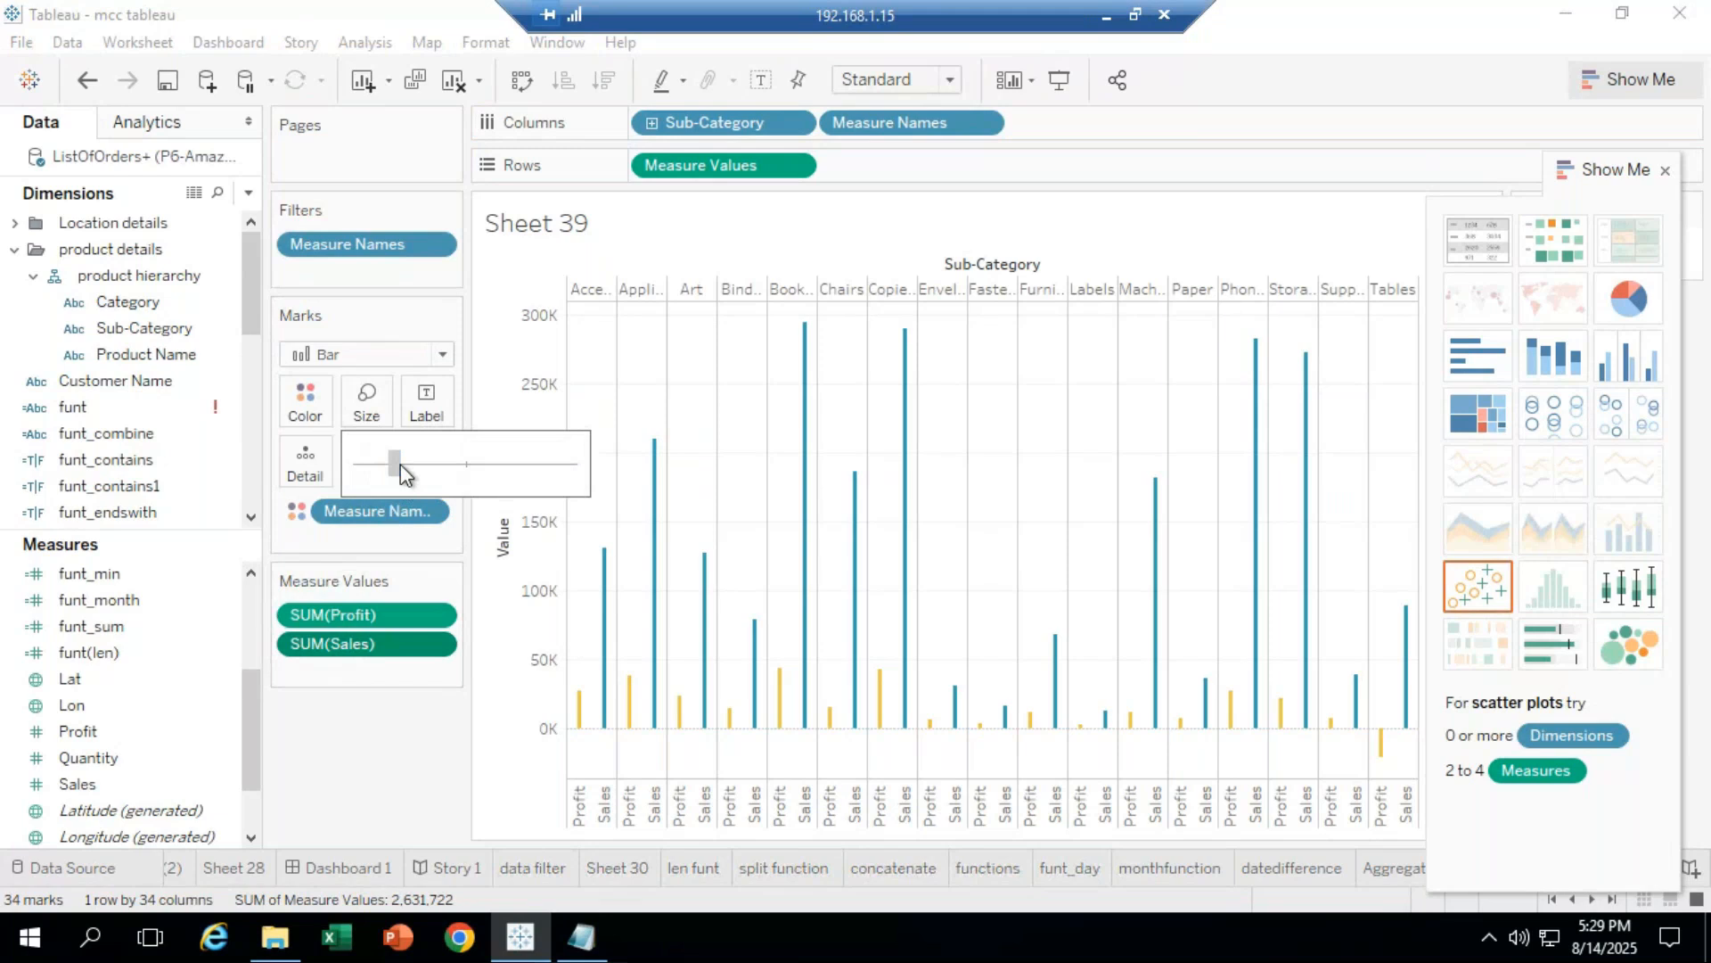
pyautogui.moveTo(399, 464); pyautogui.dragTo(450, 468)
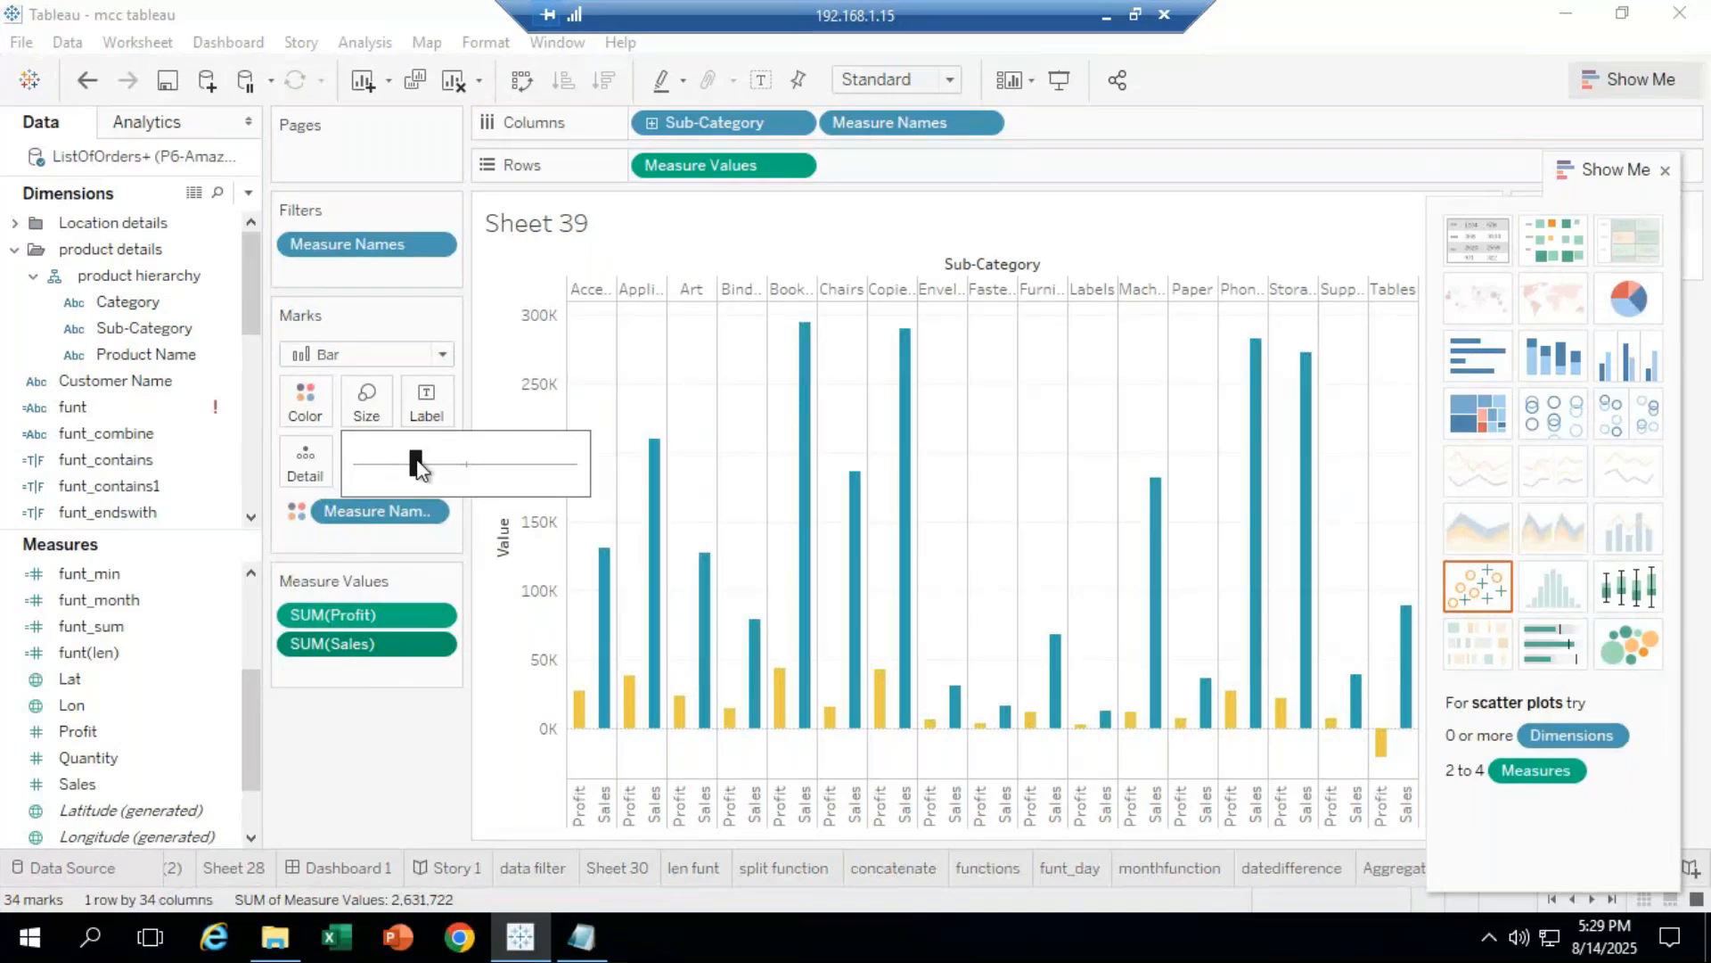
pyautogui.moveTo(417, 465); pyautogui.dragTo(466, 479)
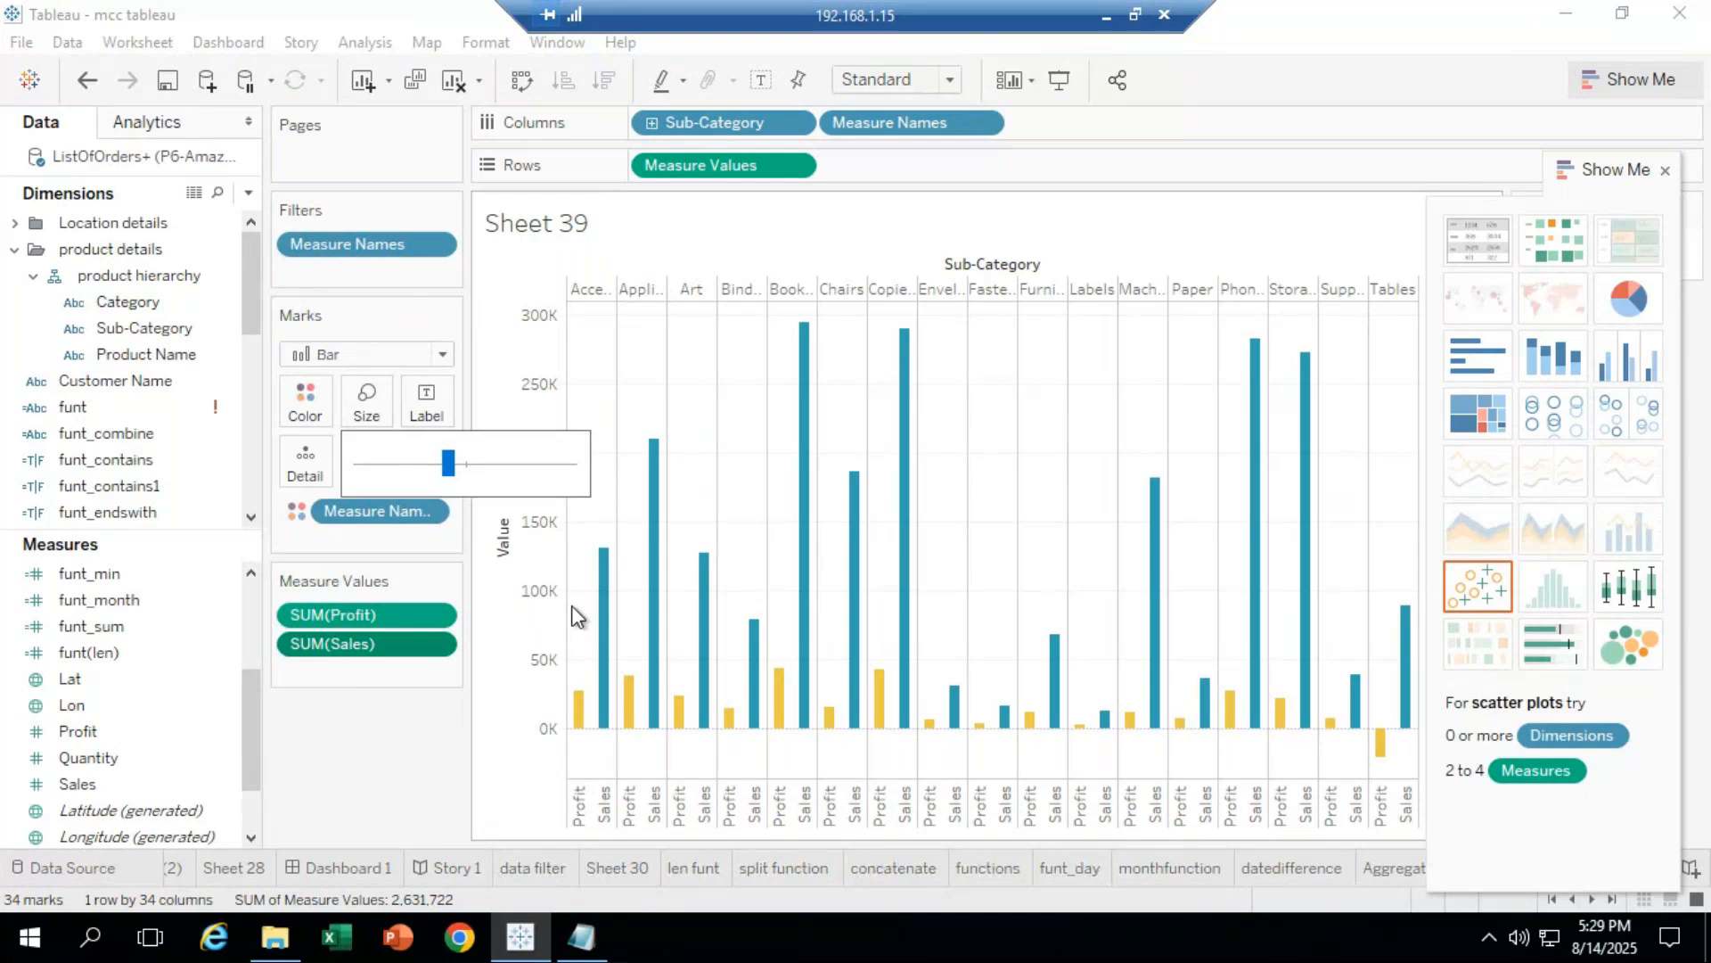
# Step: Look at the Profit measure's options menu and dismiss it without changes
pyautogui.rightClick(394, 614)
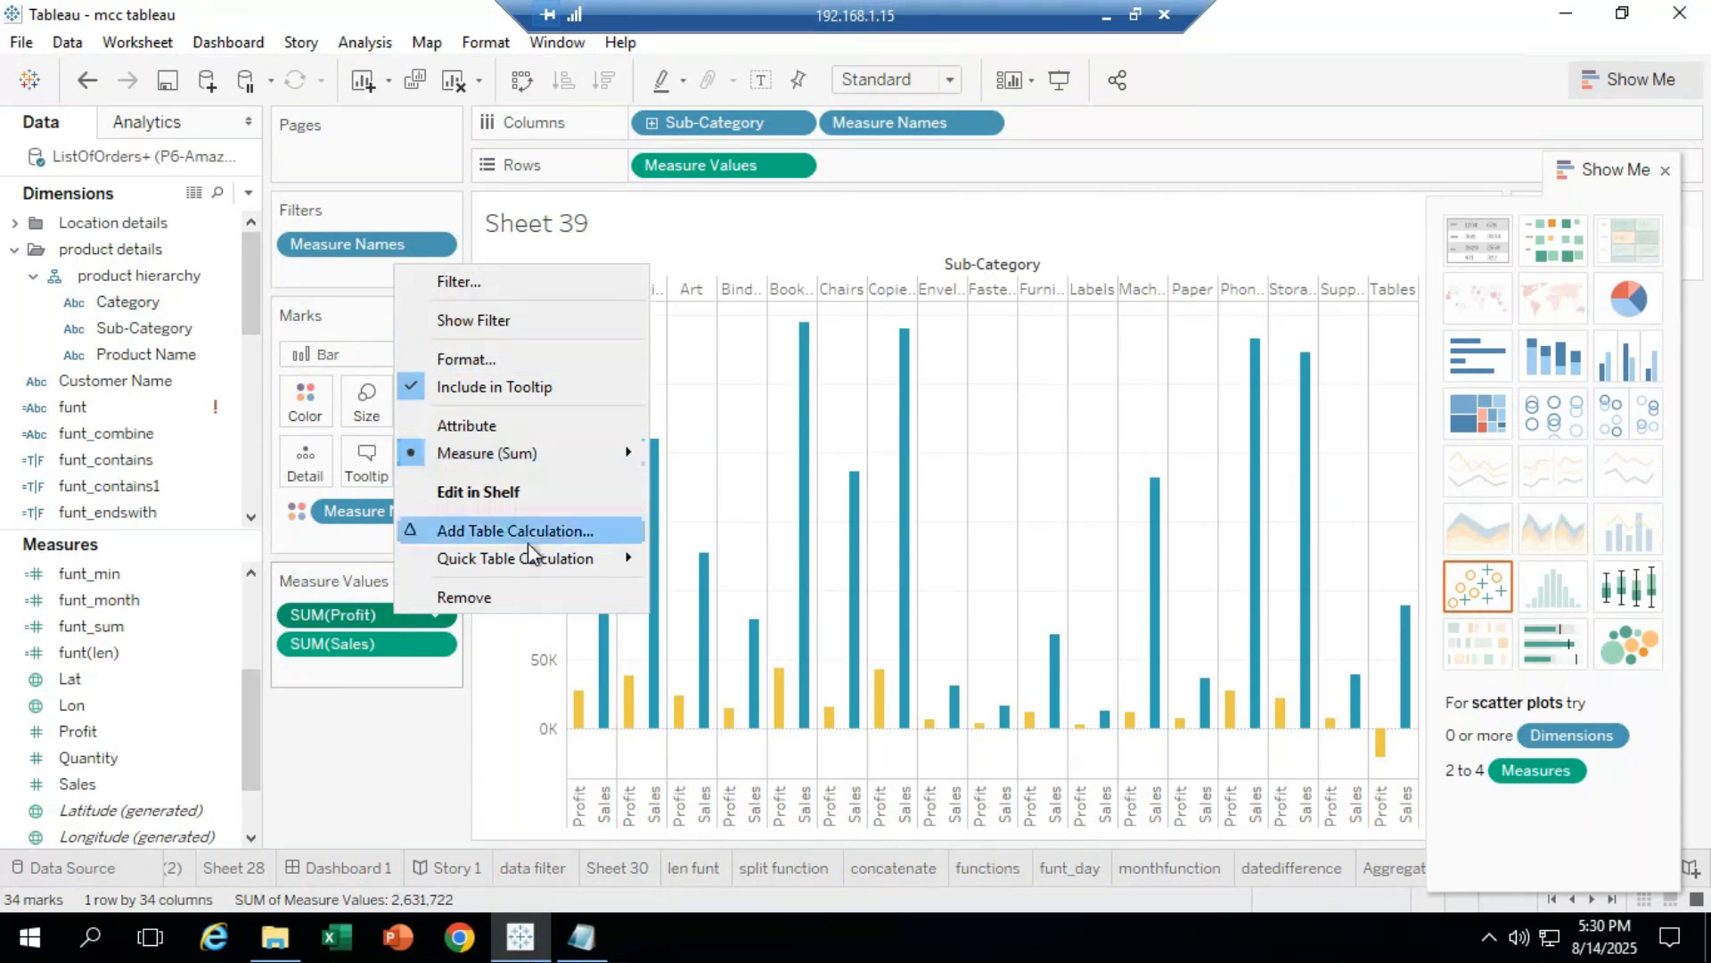
pyautogui.moveTo(530, 557)
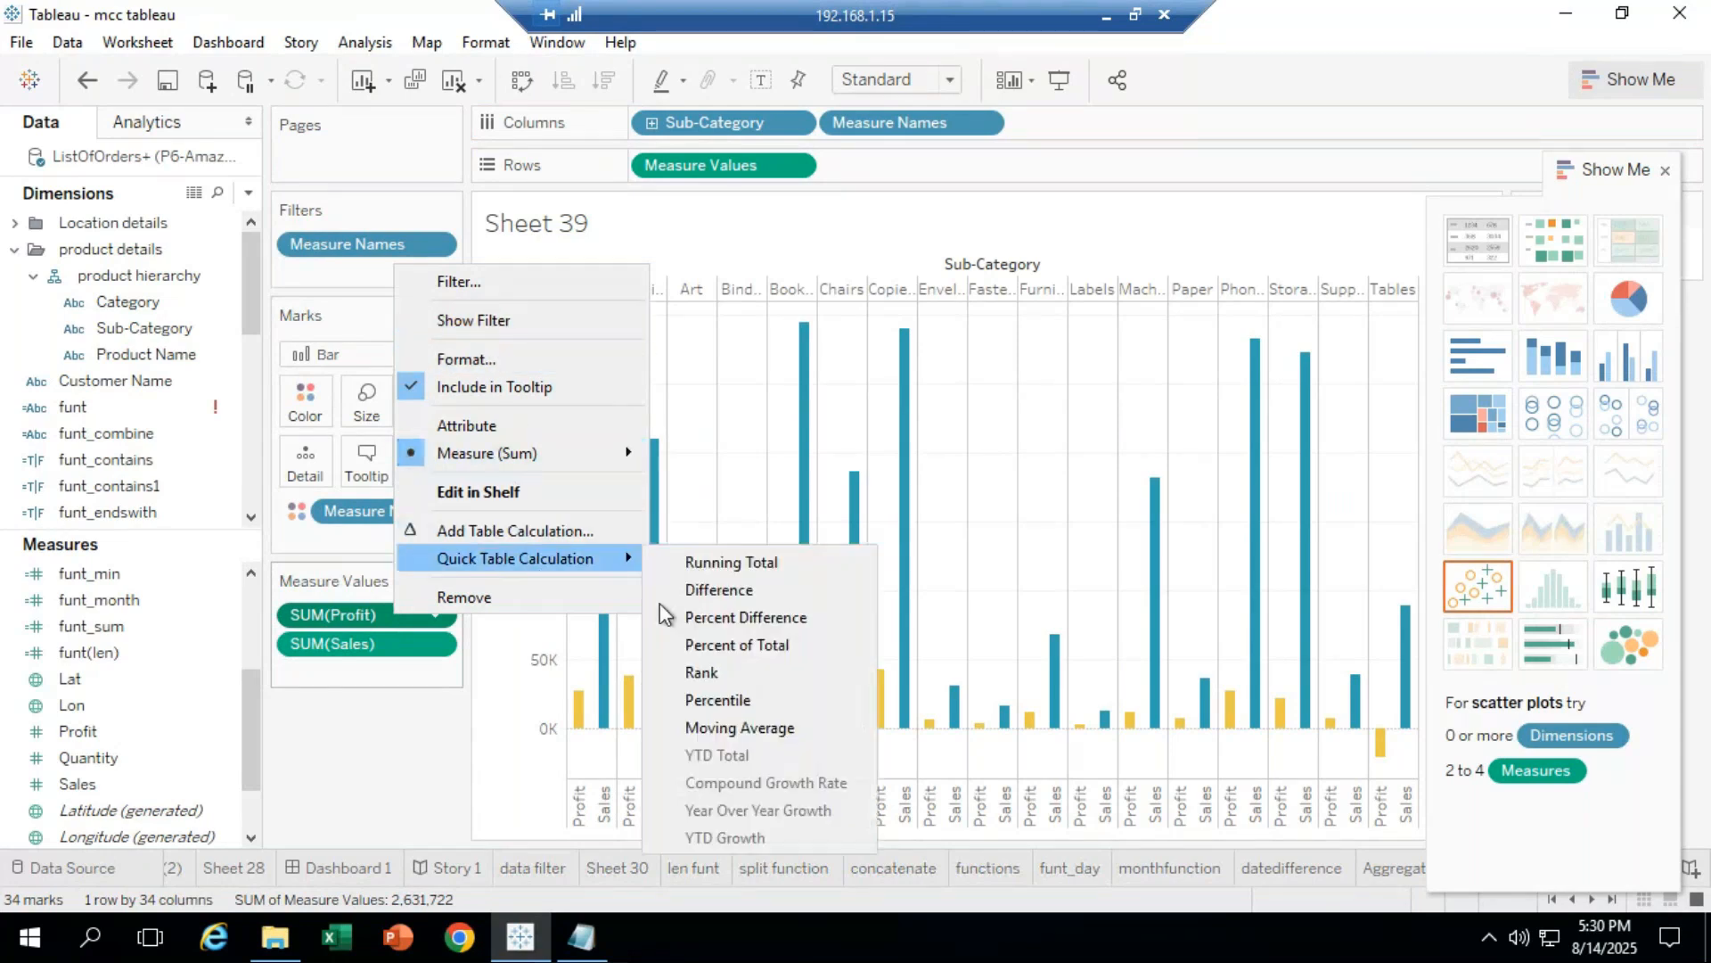
pyautogui.click(366, 796)
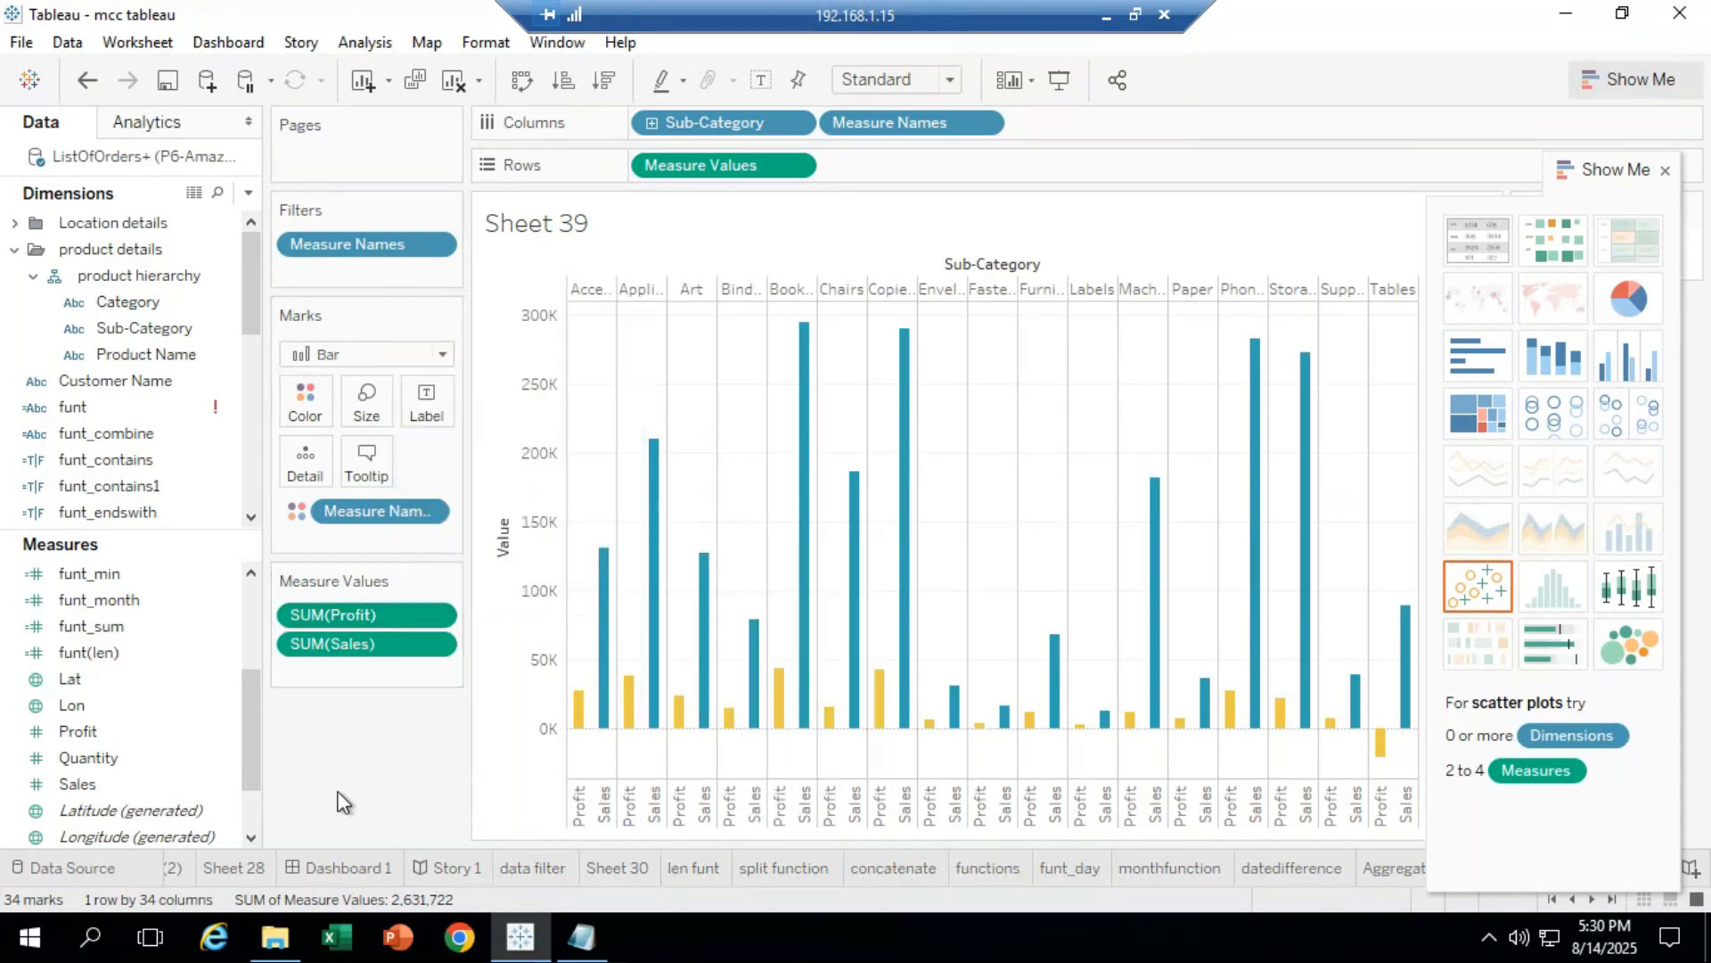
pyautogui.click(426, 615)
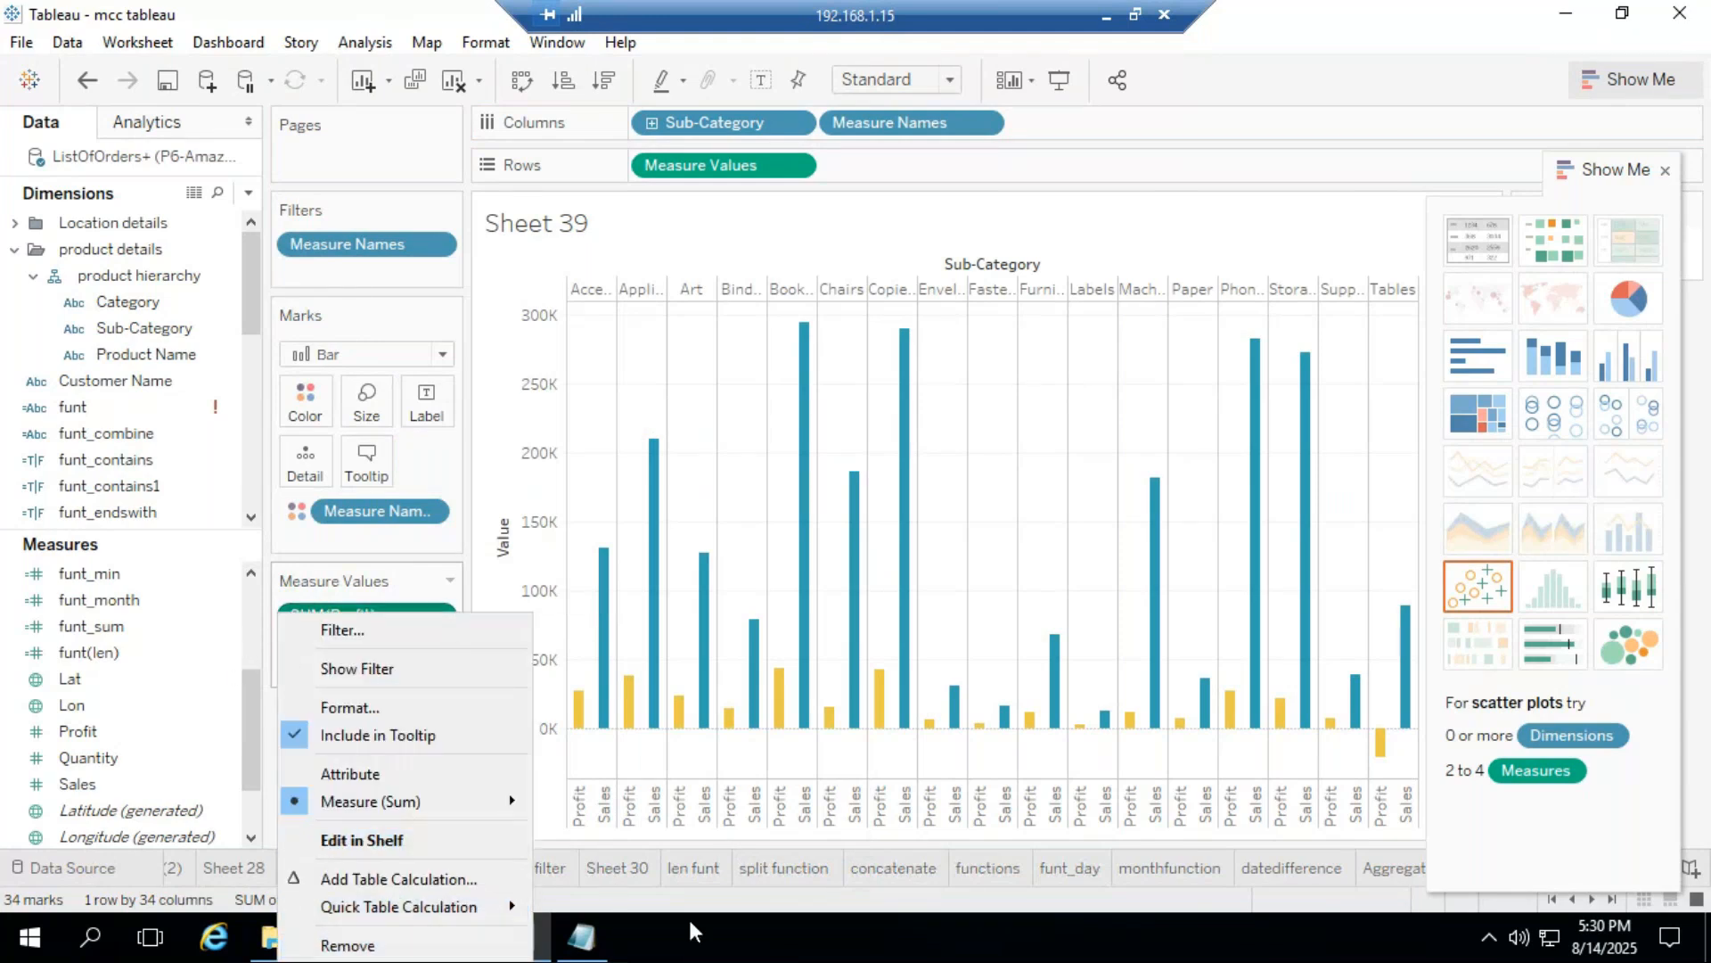
pyautogui.click(675, 891)
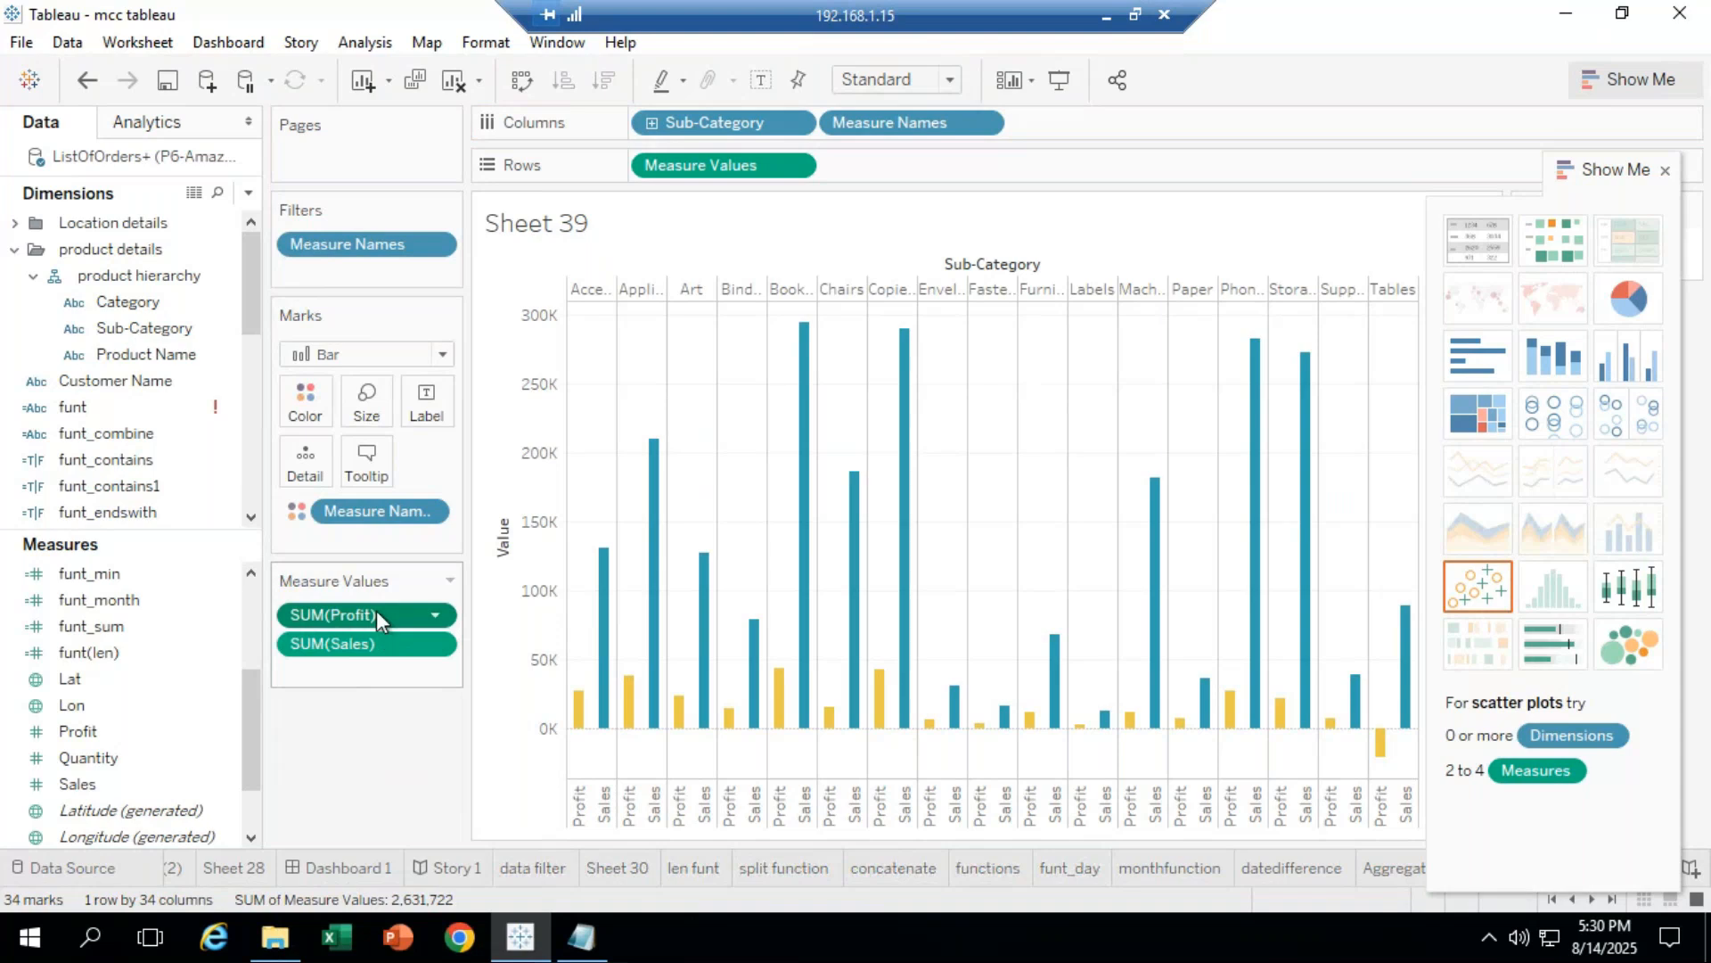
# Step: Widen the bars with the Size slider, keeping Bar as the mark type
pyautogui.click(376, 413)
pyautogui.moveTo(443, 461)
pyautogui.mouseDown()
pyautogui.moveTo(508, 478)
pyautogui.moveTo(453, 472)
pyautogui.mouseUp()
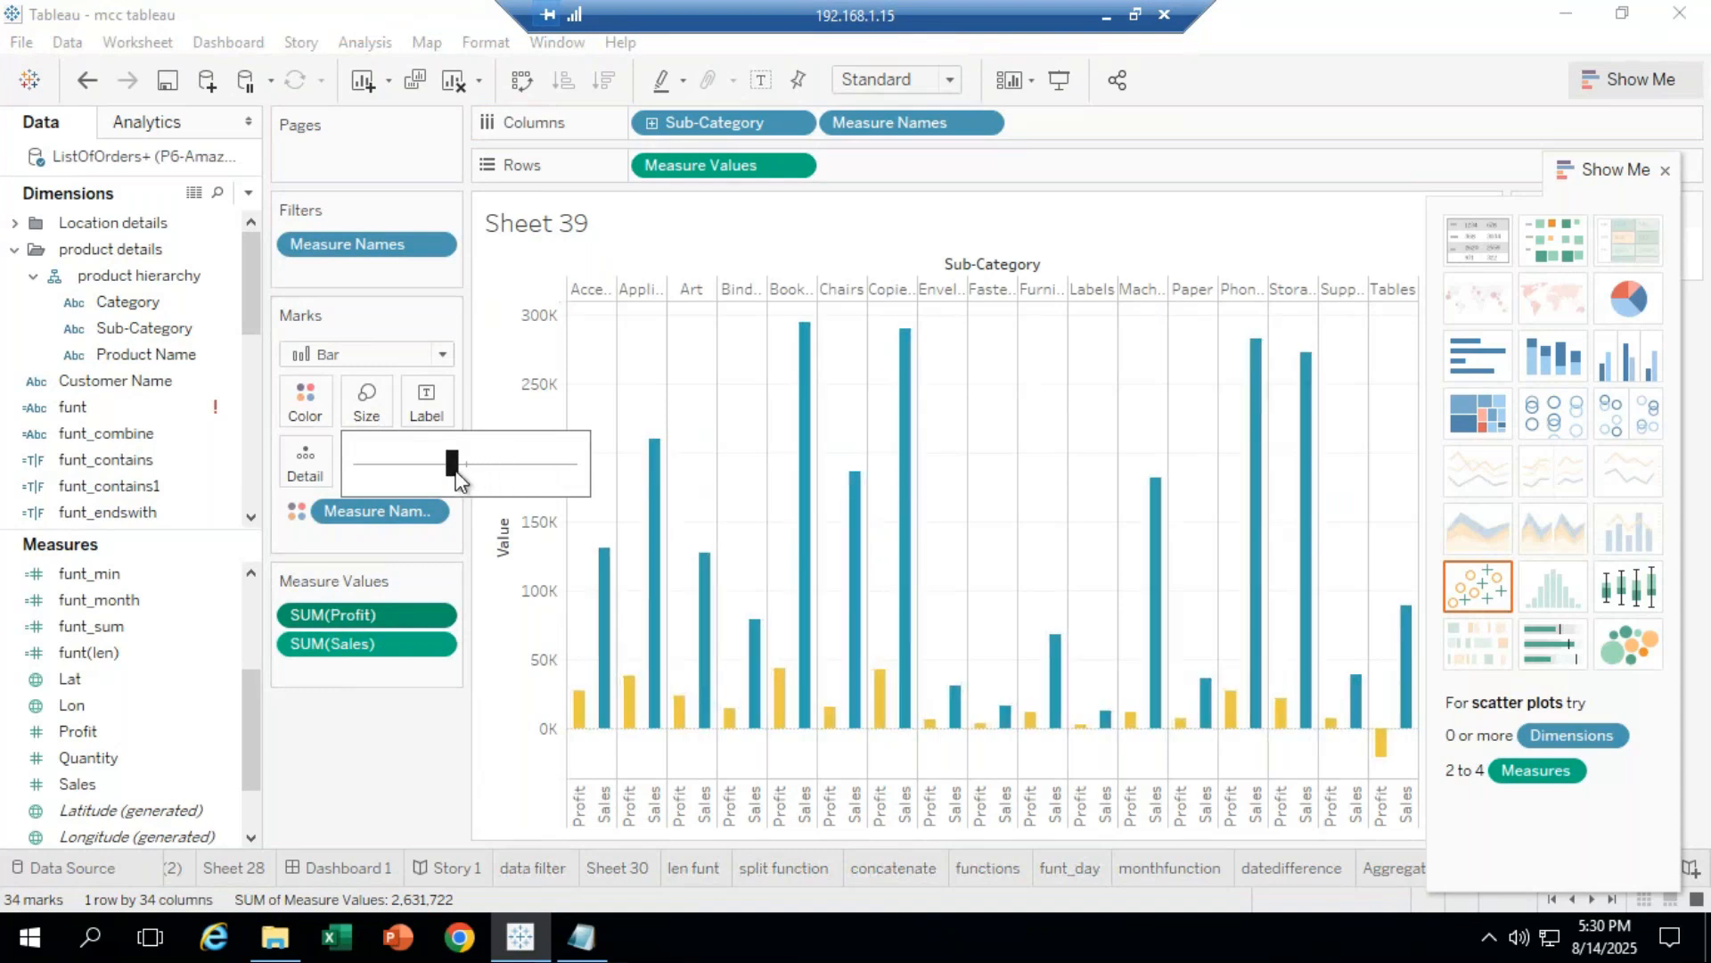
pyautogui.click(349, 615)
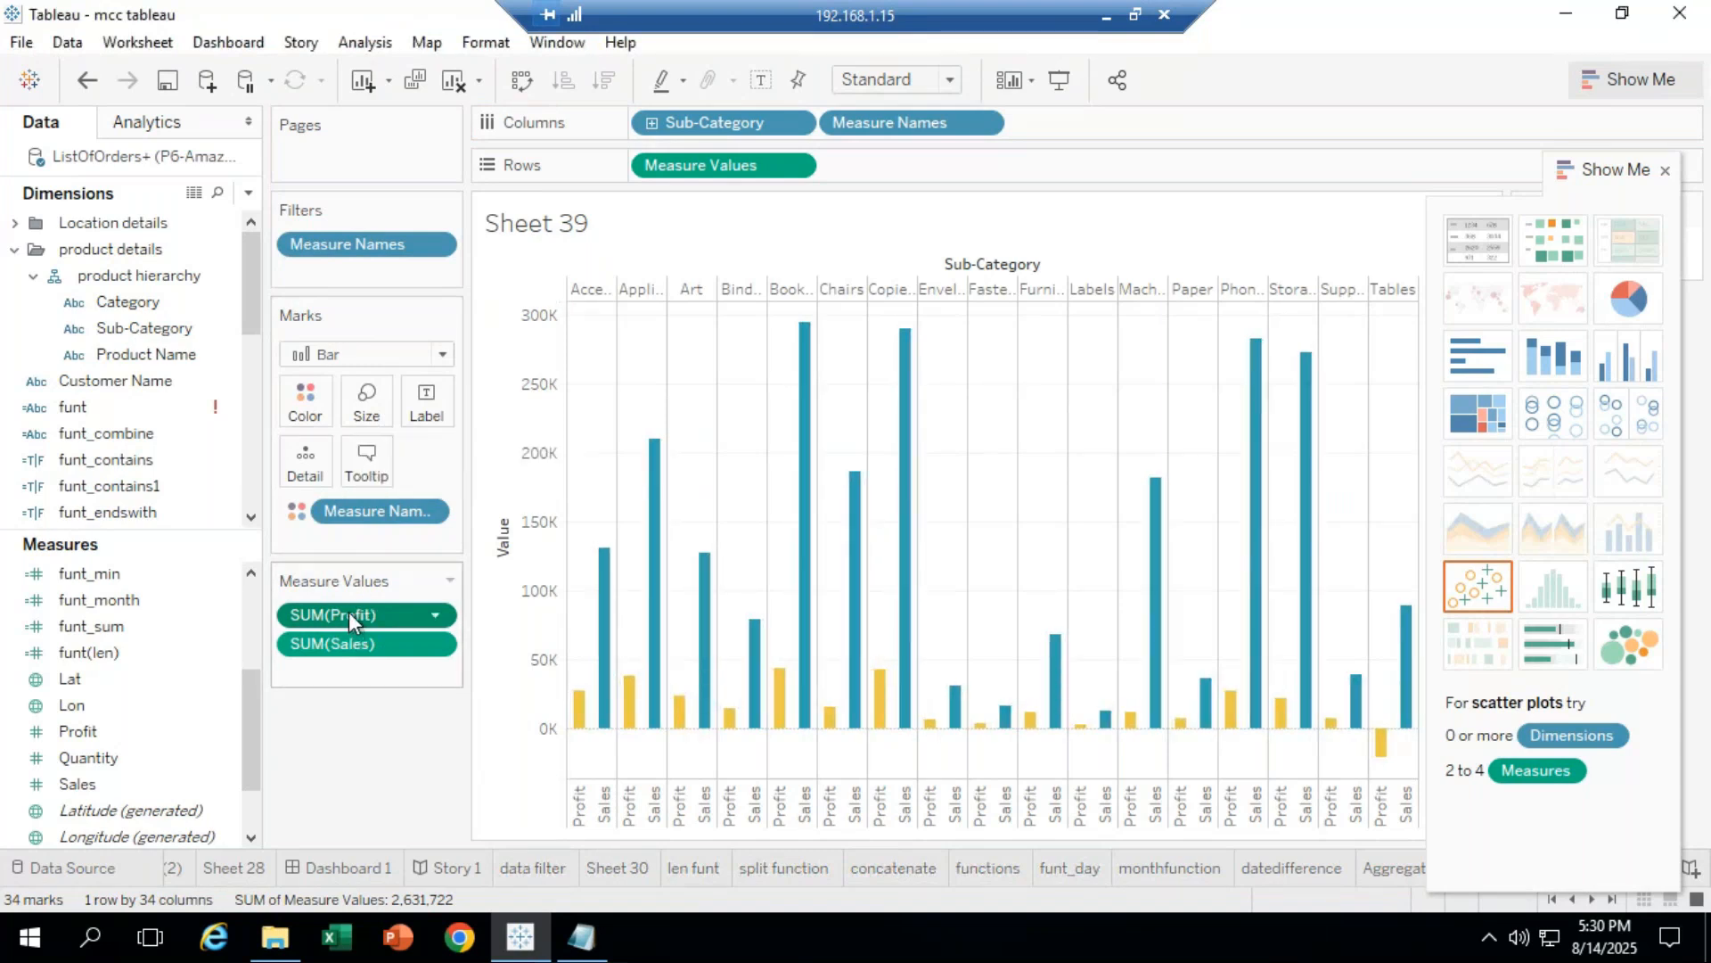
pyautogui.click(443, 354)
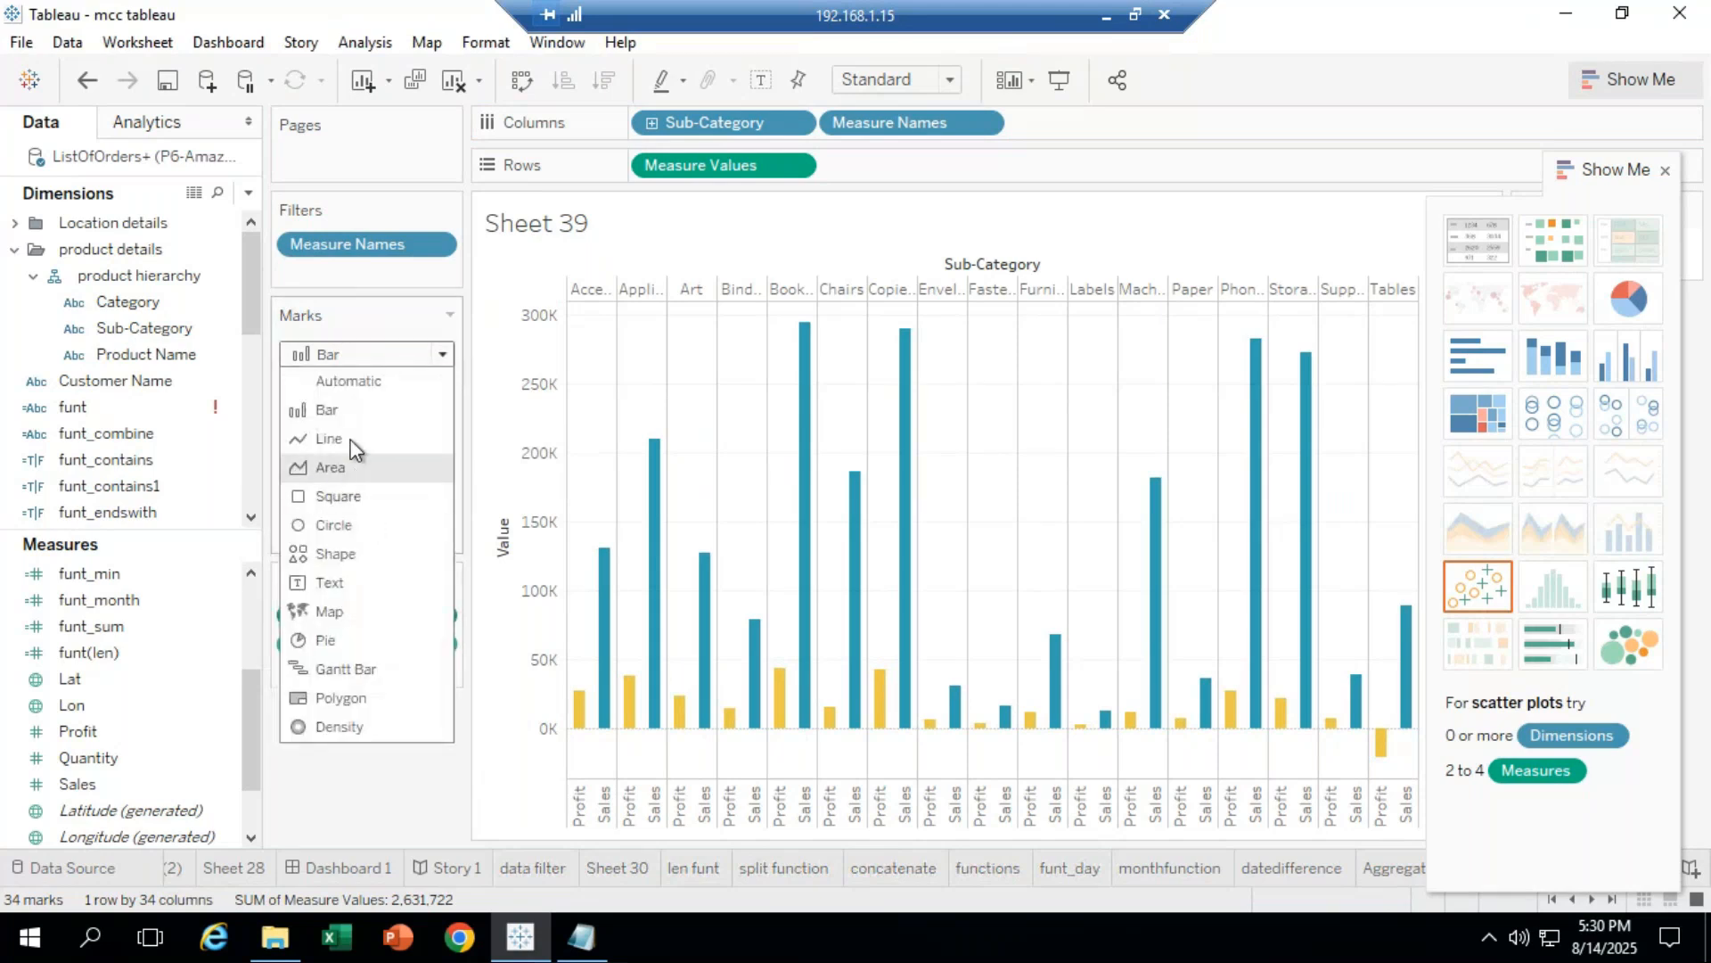
pyautogui.click(347, 411)
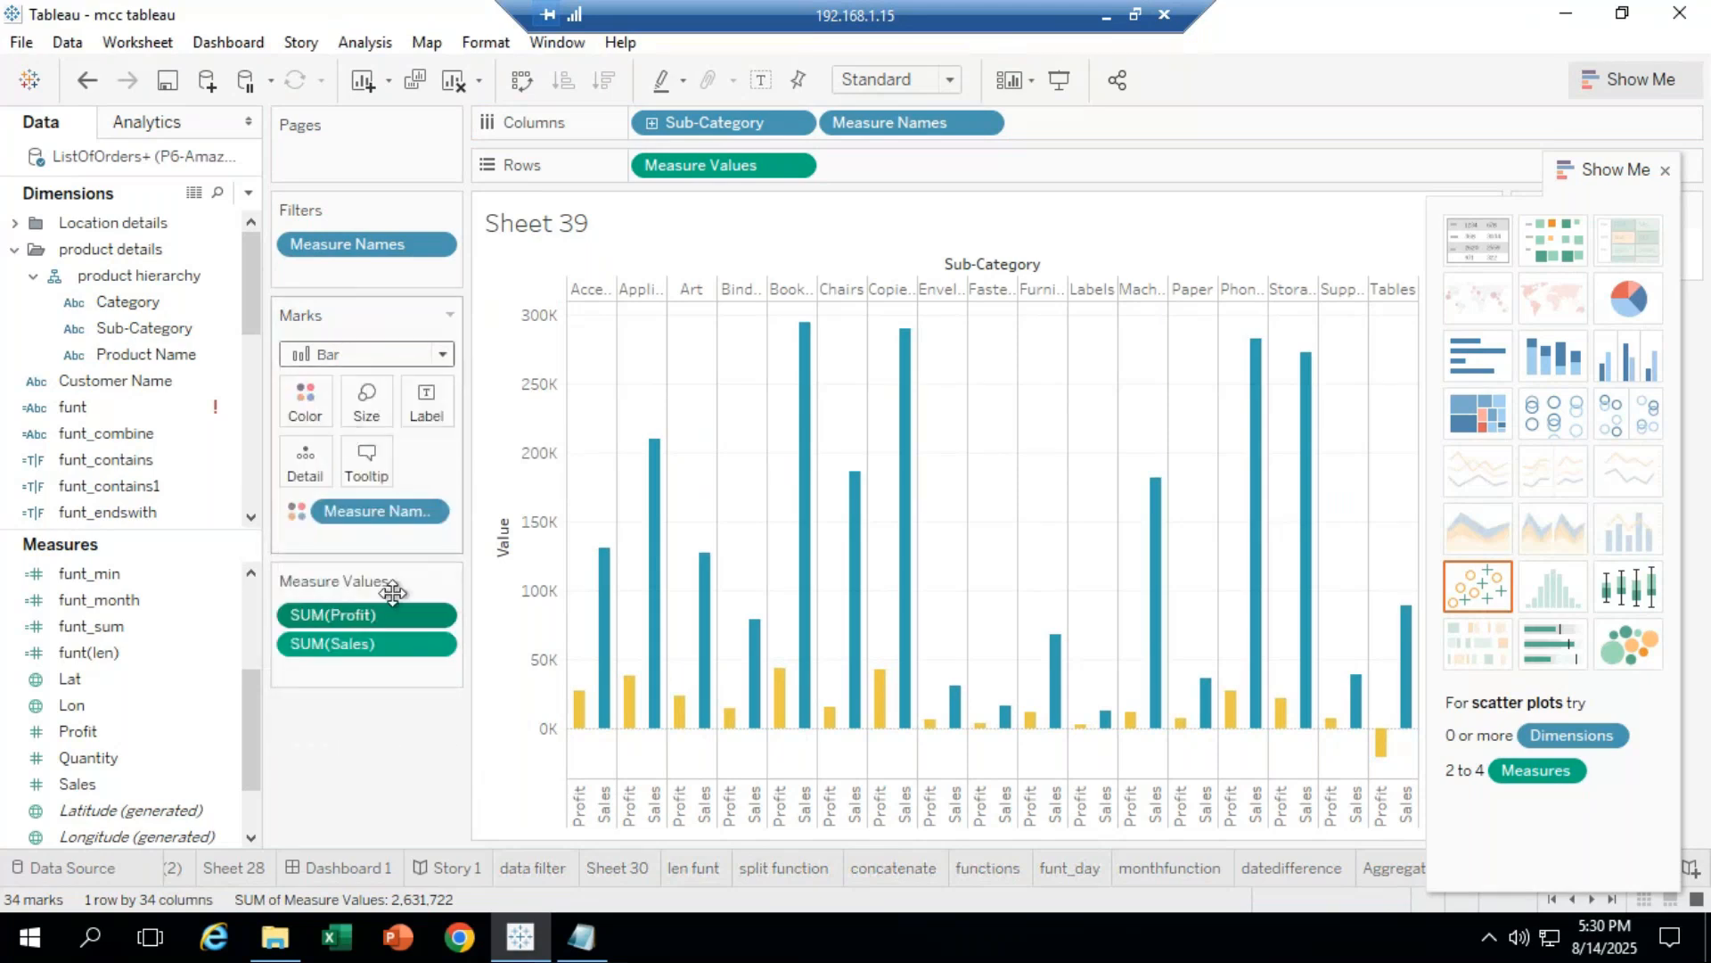
# Step: Try thinner bar sizes, then return the Size slider to the middle setting
pyautogui.click(378, 414)
pyautogui.click(428, 465)
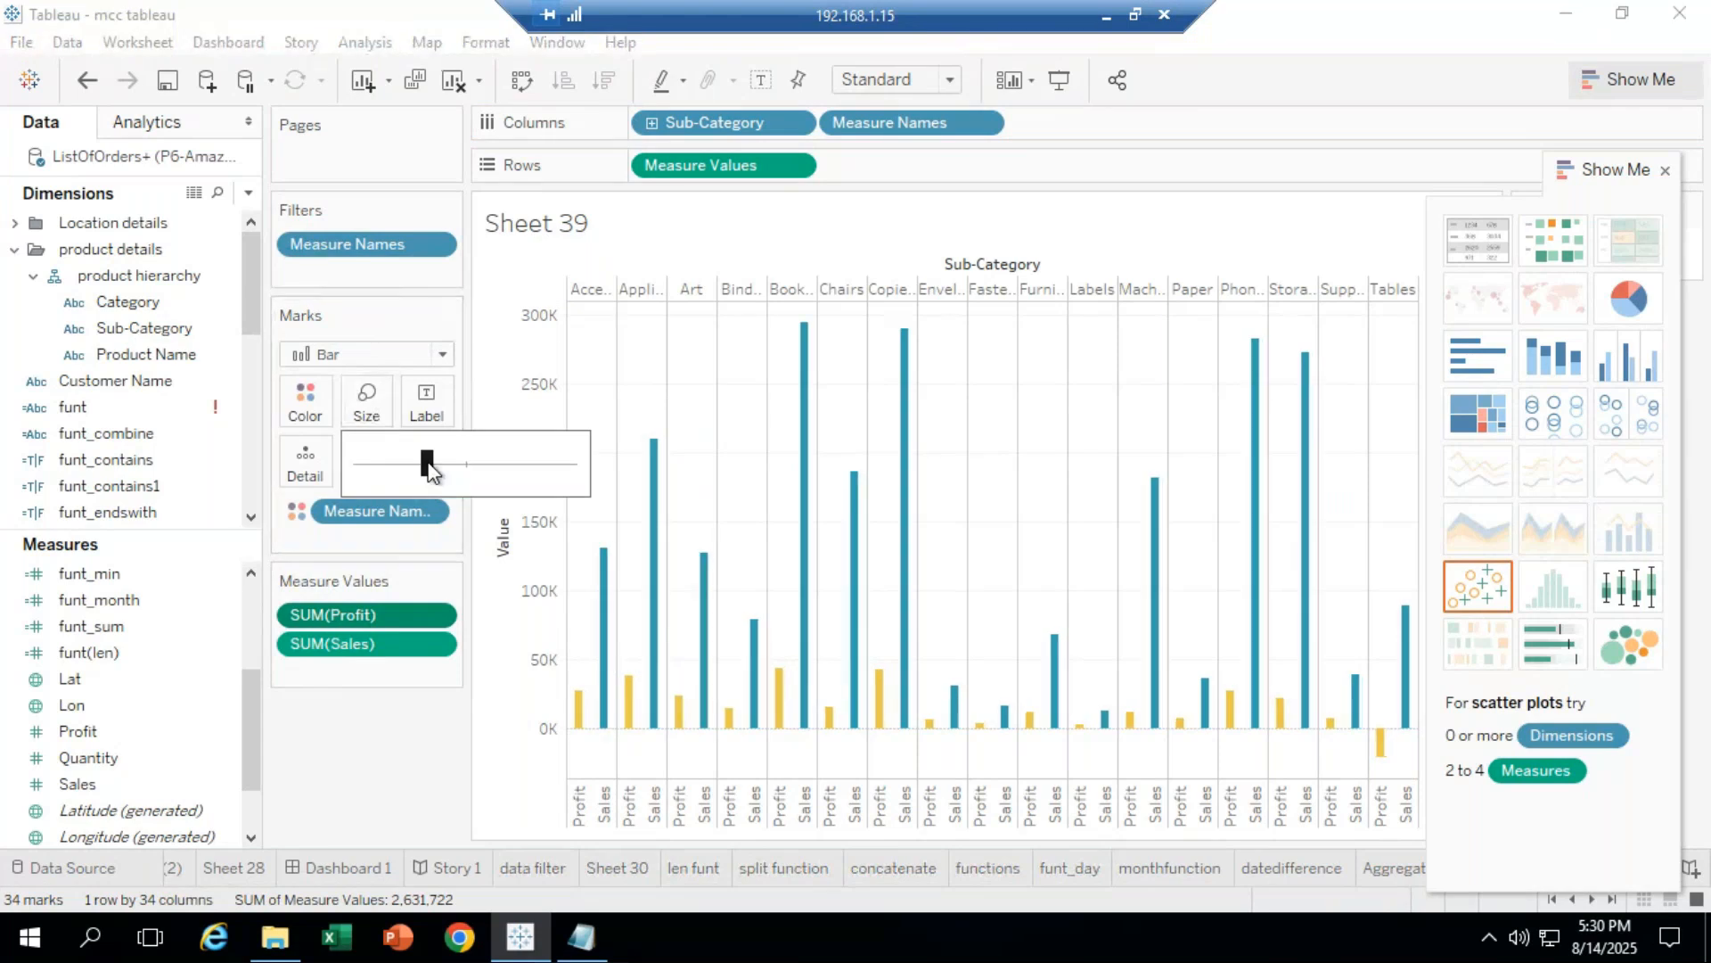
pyautogui.click(410, 458)
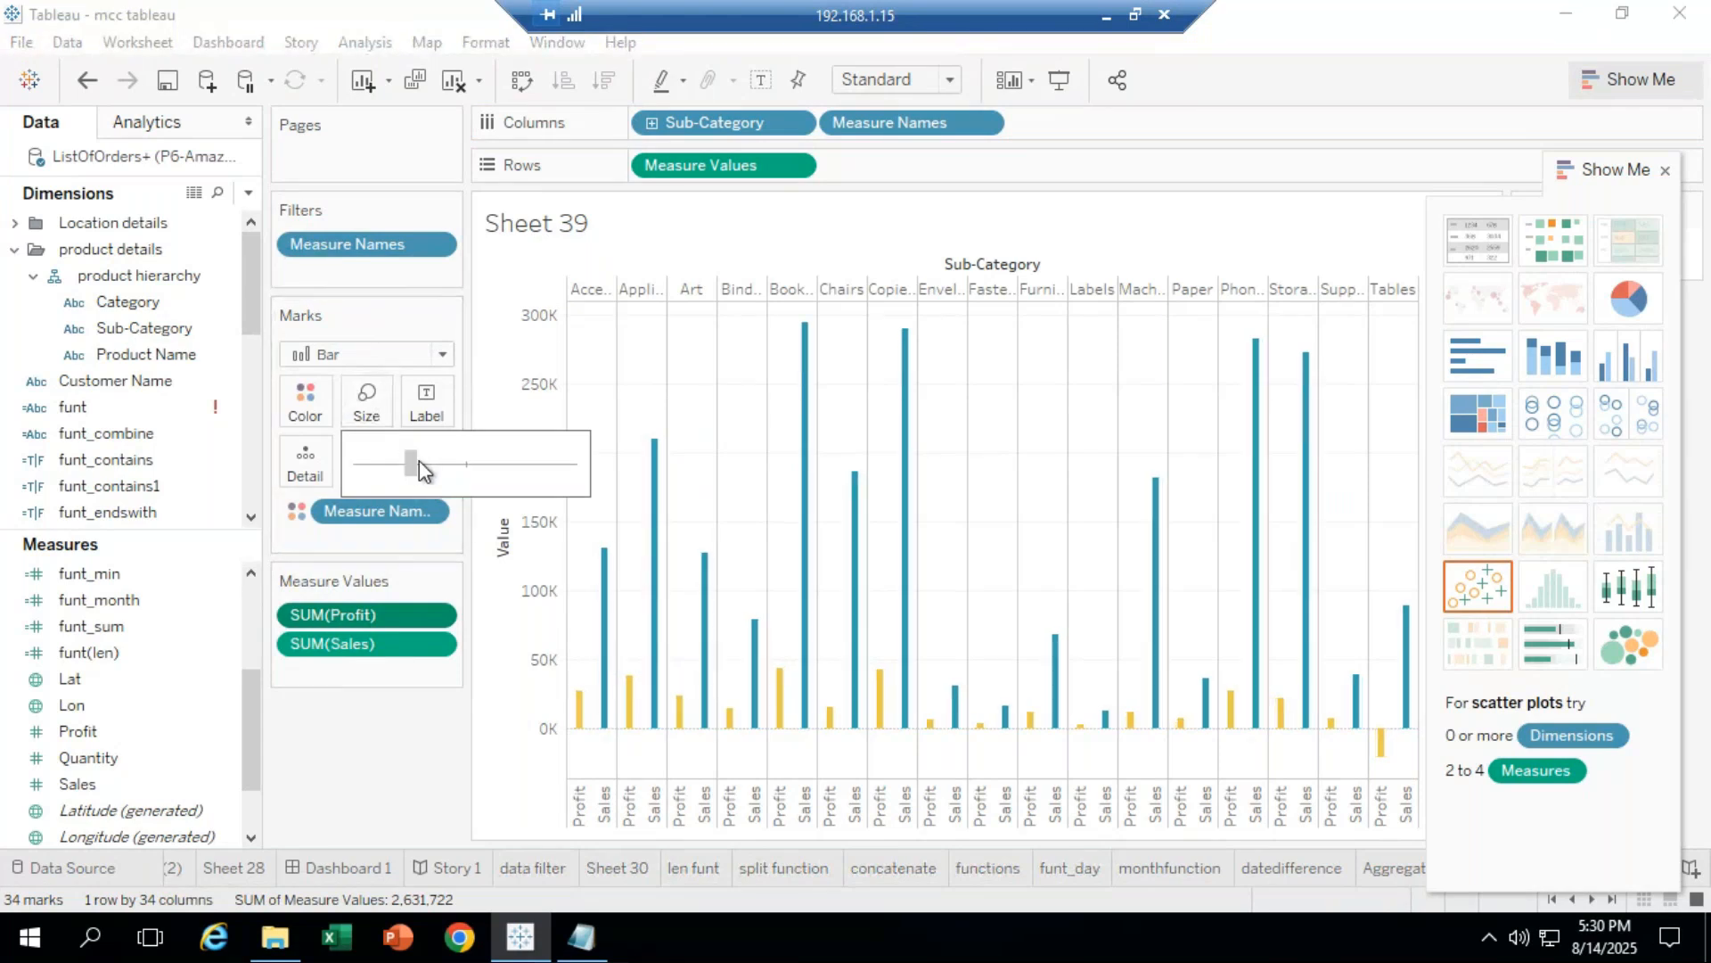
pyautogui.moveTo(419, 460); pyautogui.dragTo(465, 463)
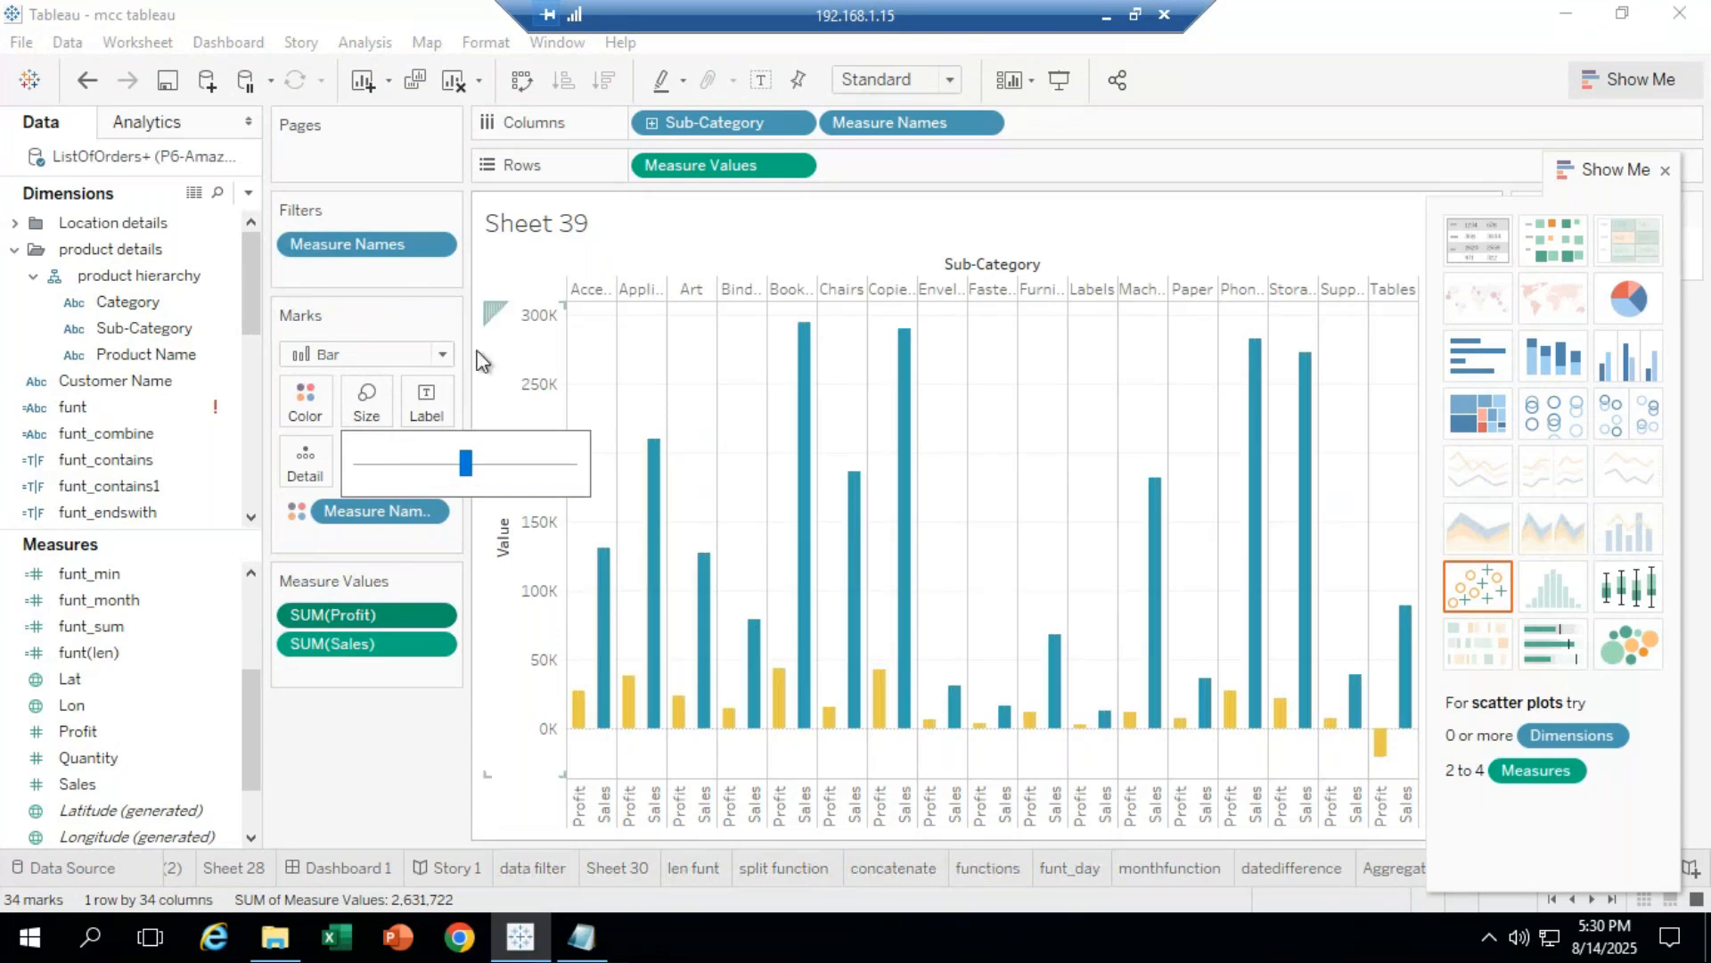
pyautogui.click(440, 354)
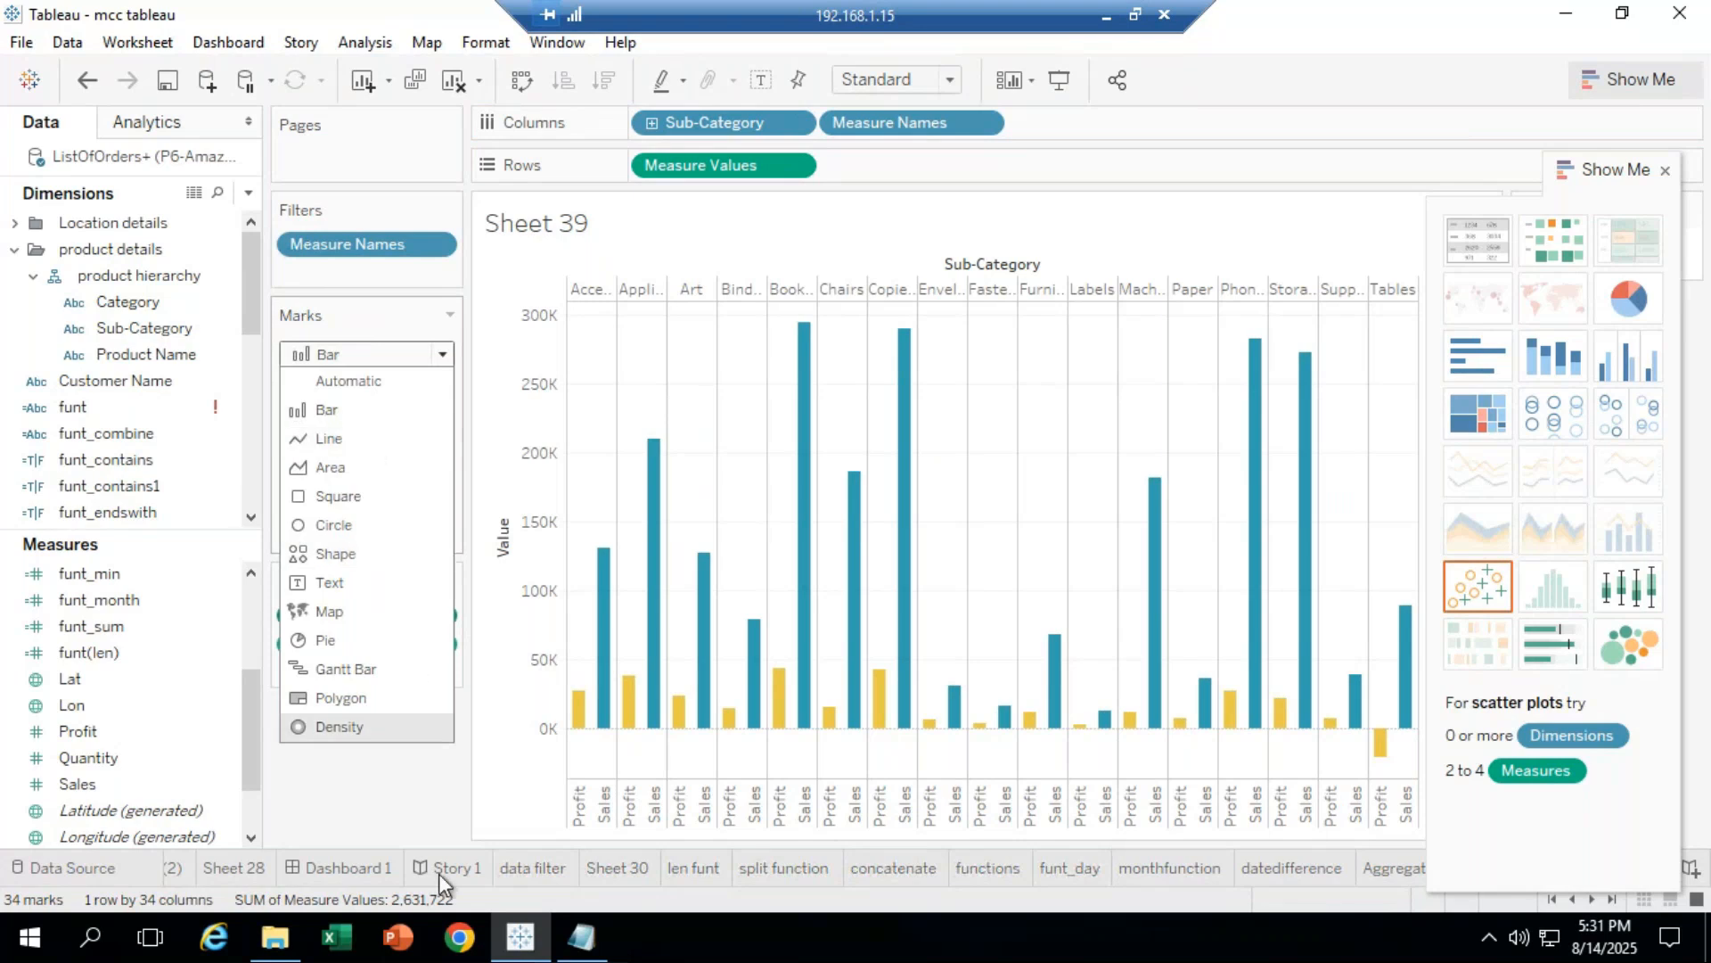
# Step: Minimise the remote Tableau session and bring GoTo Meeting to the front
pyautogui.click(1107, 16)
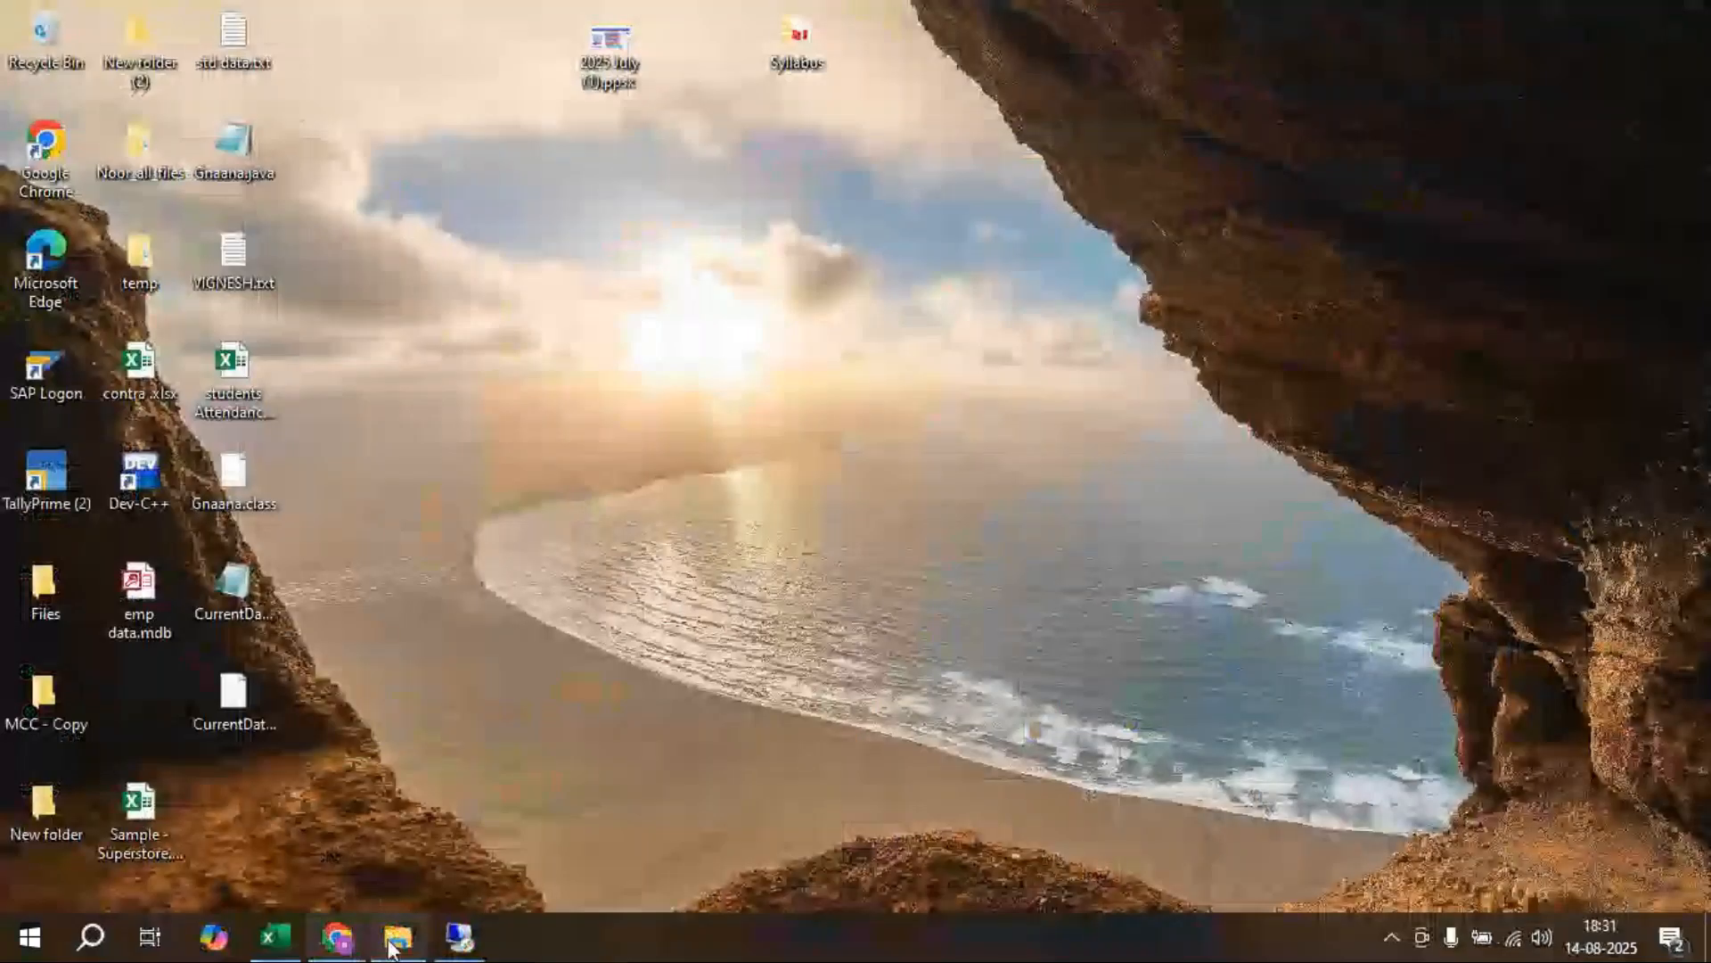
pyautogui.moveTo(344, 940)
pyautogui.click(674, 870)
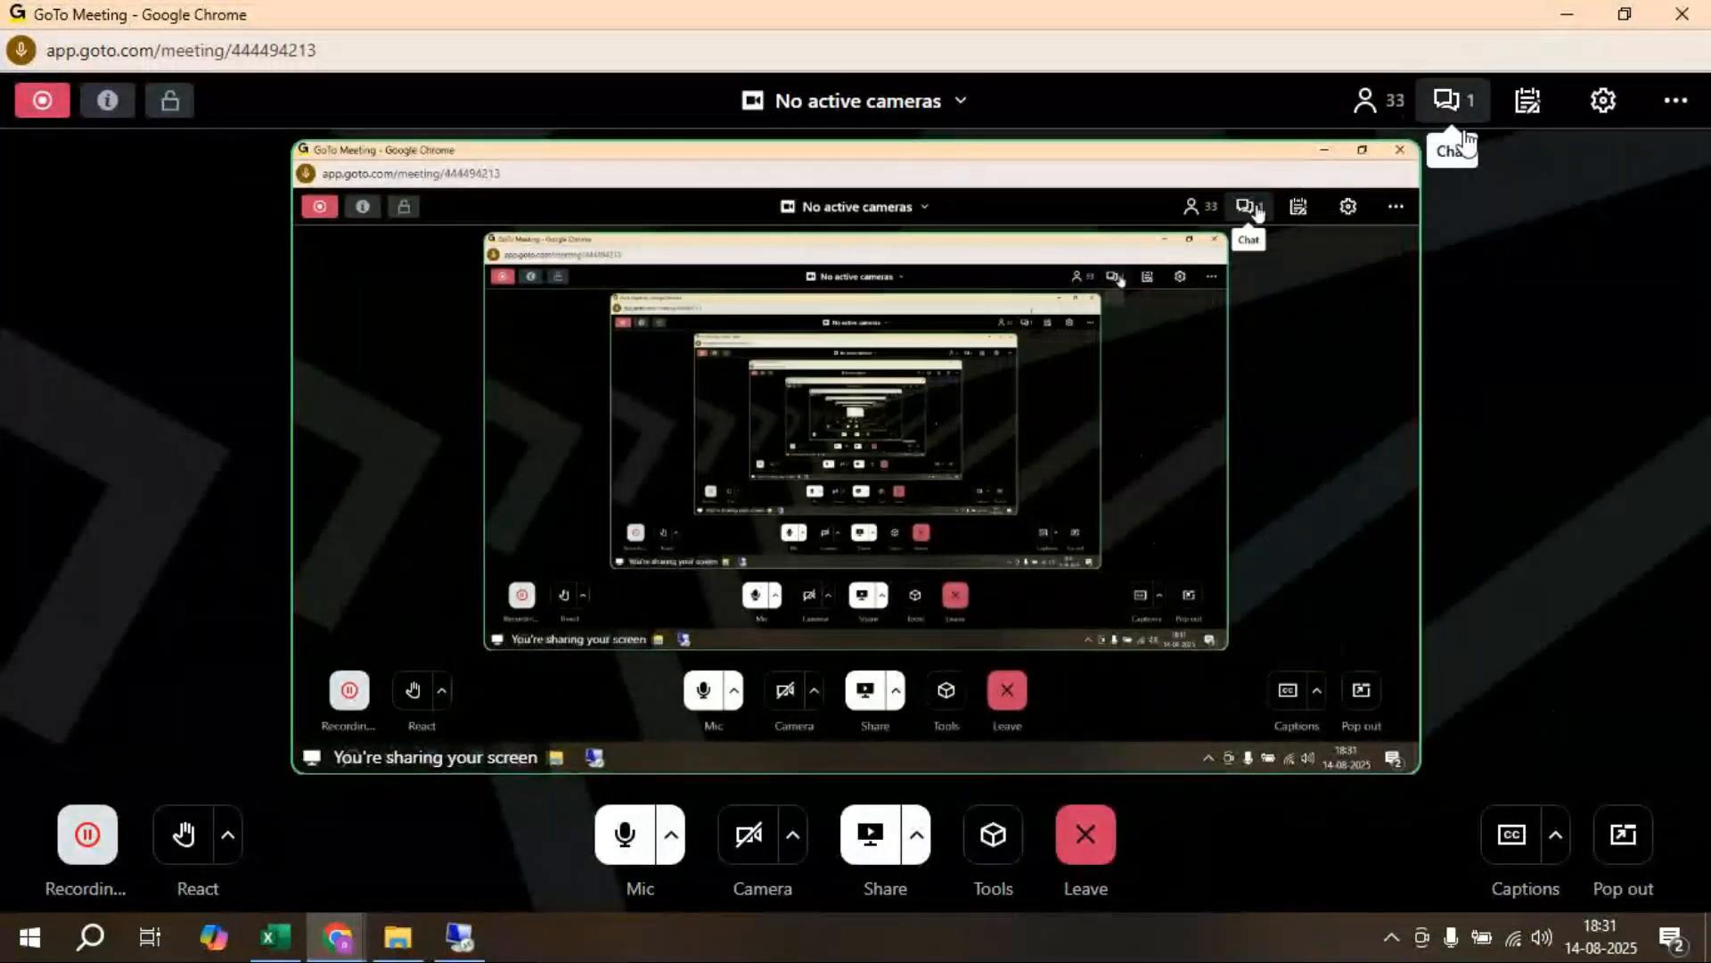
# Step: Check the GoTo Meeting chat, then switch back to the remote Tableau session
pyautogui.click(1452, 100)
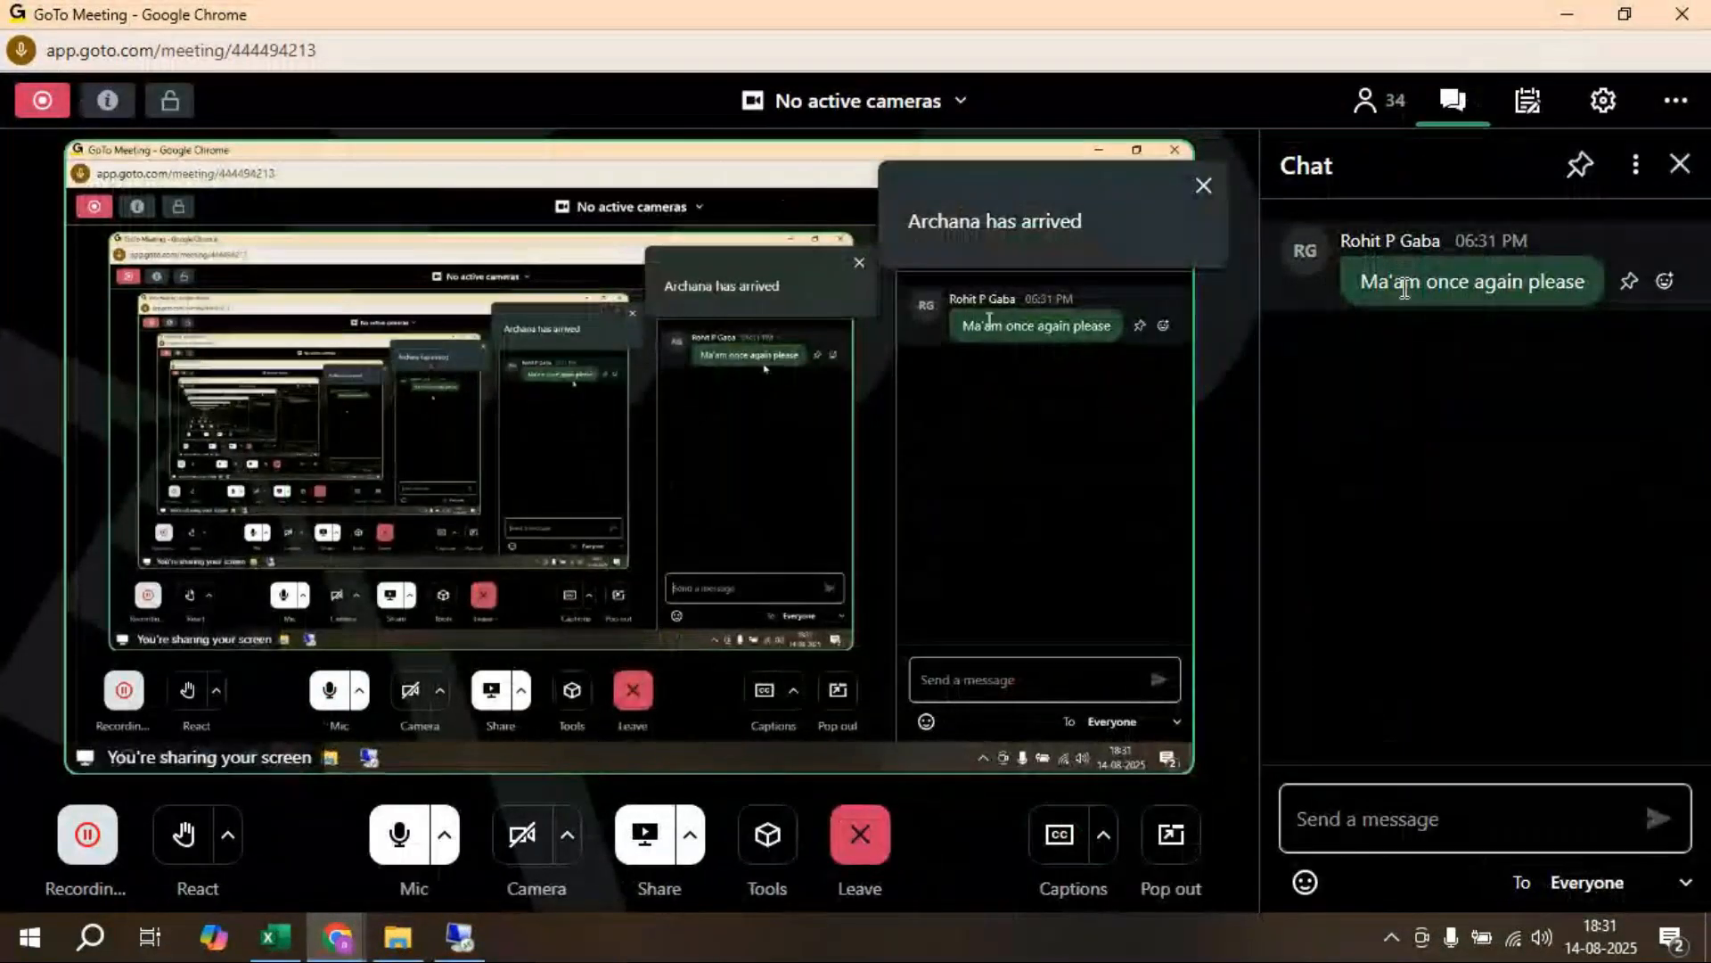
pyautogui.click(465, 952)
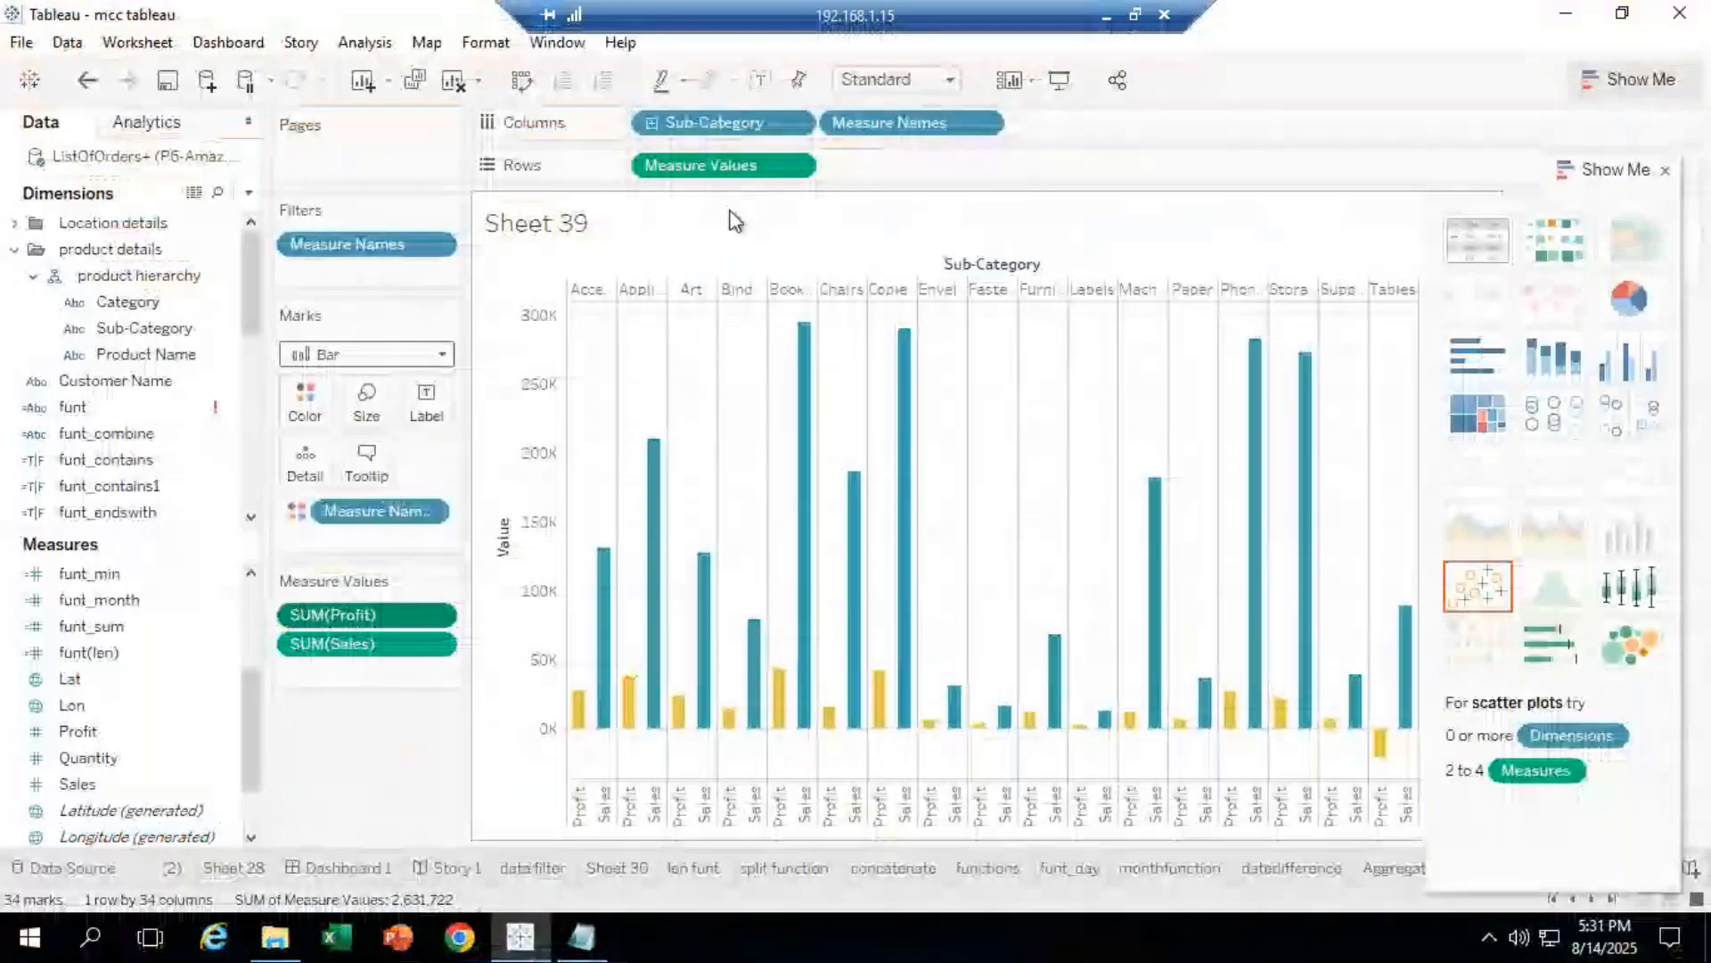
# Step: Clear Sheet 39, put Sales and Profit on Rows and Sub-Category on Columns
pyautogui.click(453, 81)
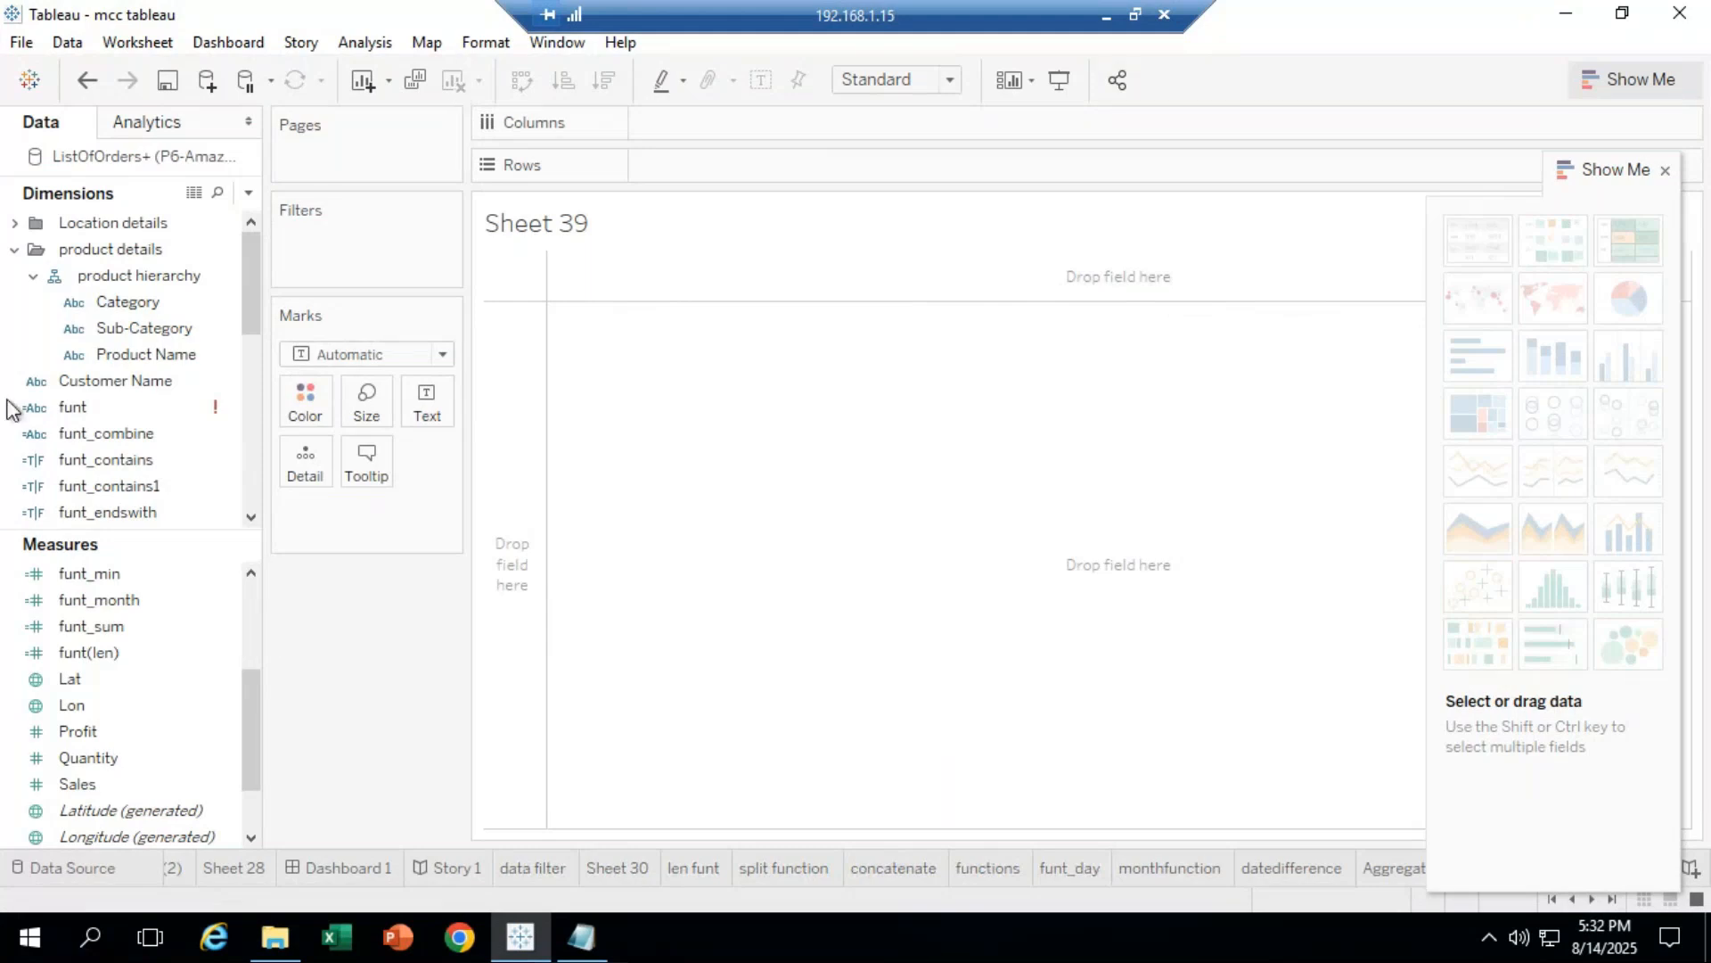
pyautogui.moveTo(116, 773)
pyautogui.mouseDown()
pyautogui.moveTo(342, 576)
pyautogui.moveTo(601, 238)
pyautogui.moveTo(699, 163)
pyautogui.mouseUp()
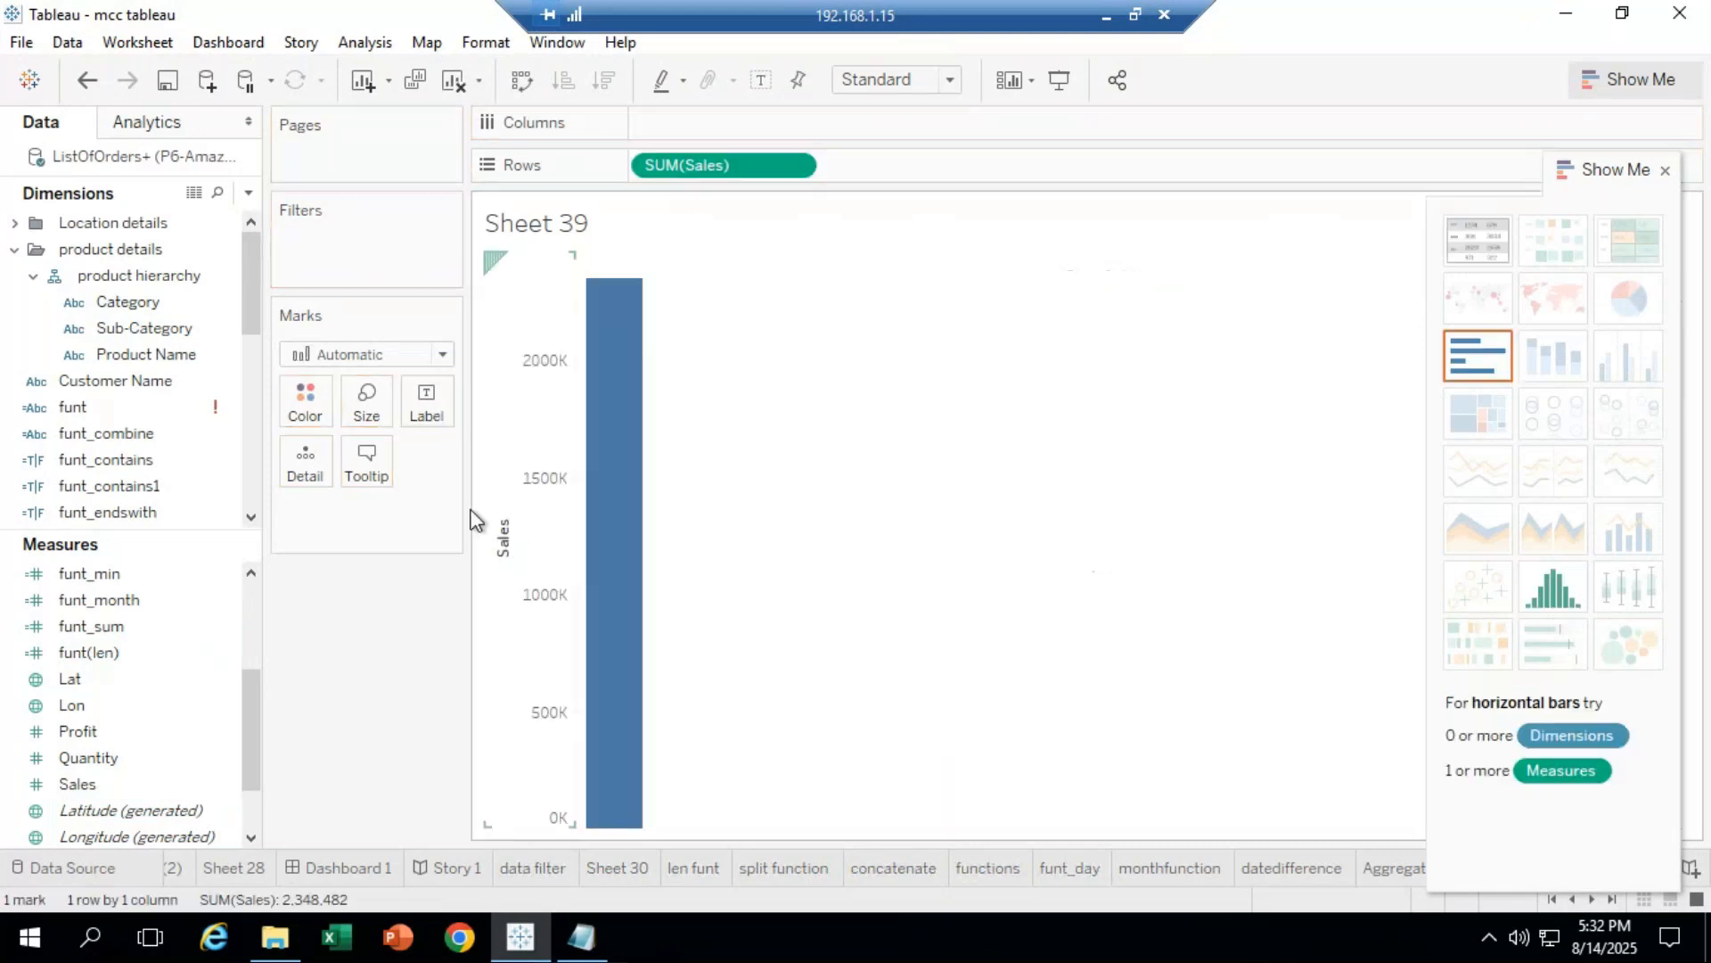
pyautogui.moveTo(95, 731); pyautogui.dragTo(894, 172)
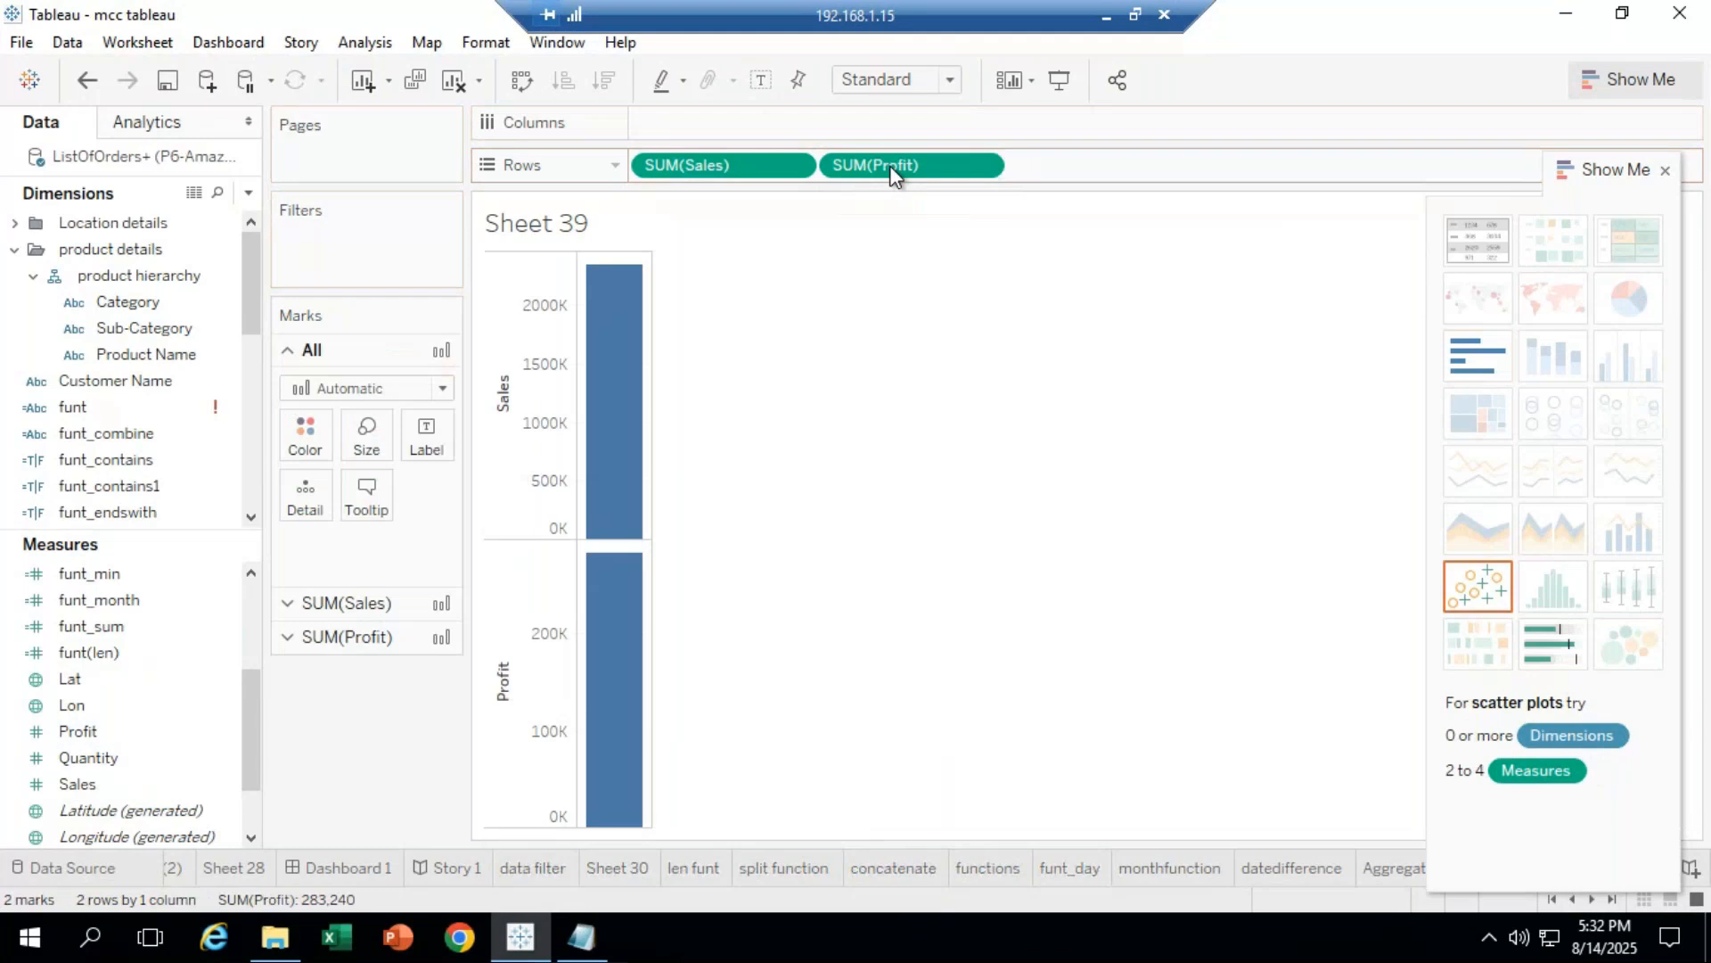
pyautogui.moveTo(154, 328); pyautogui.dragTo(720, 223)
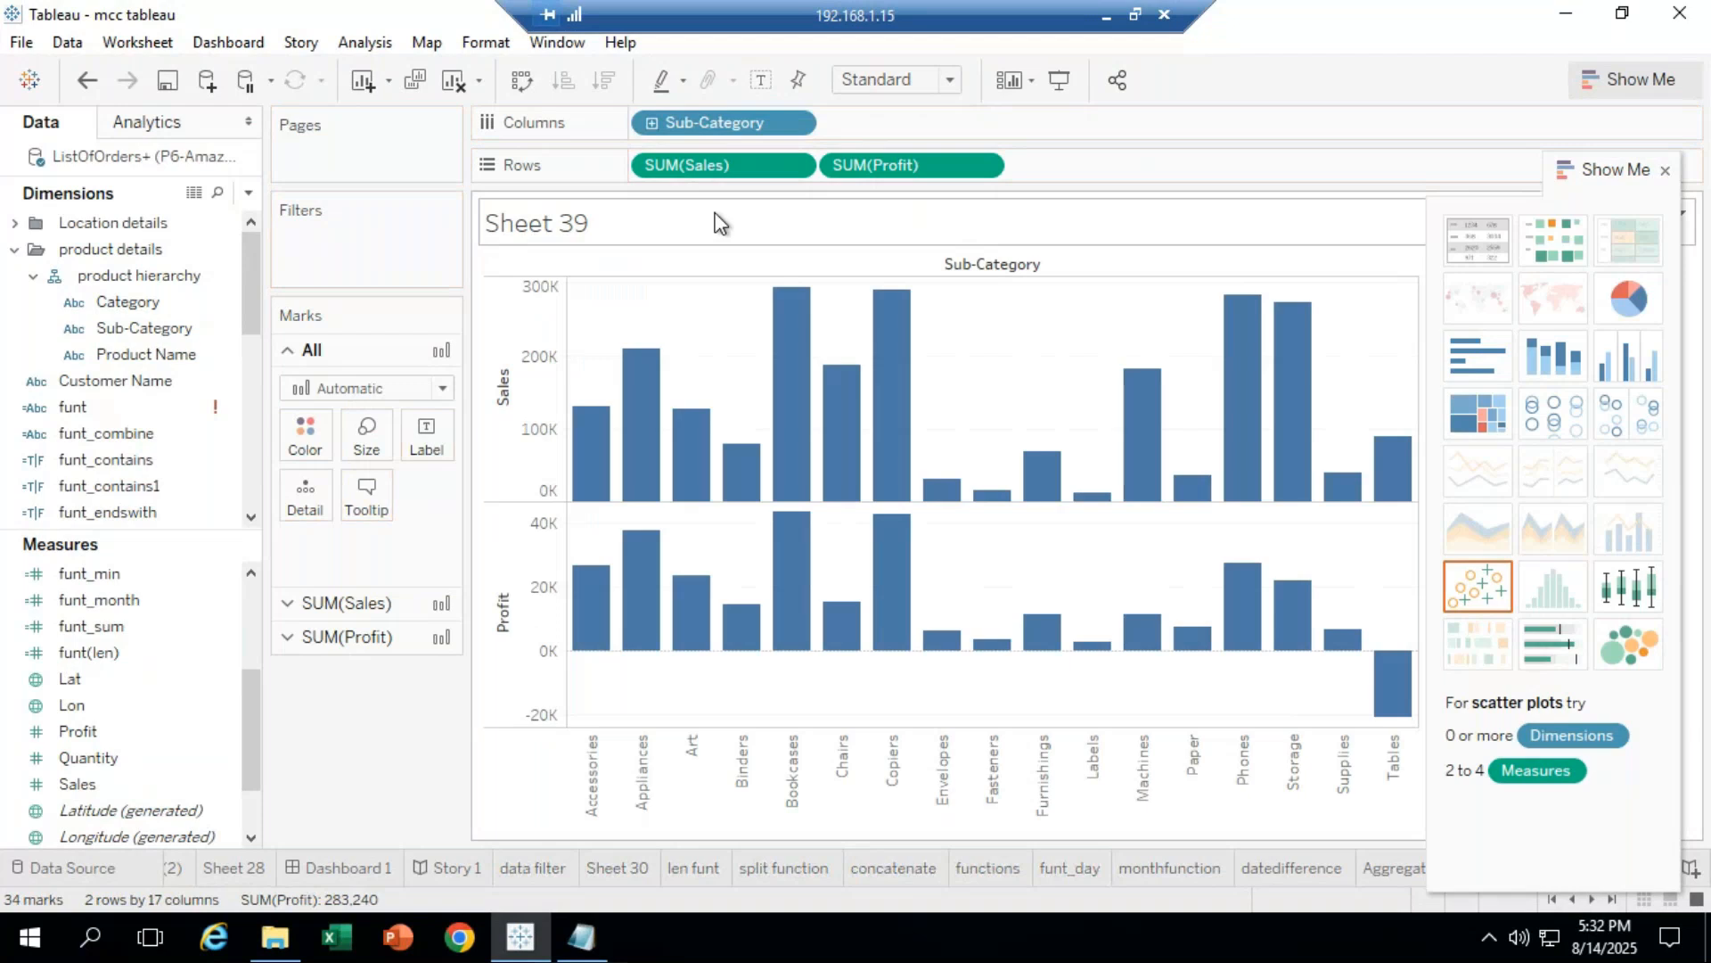
# Step: Swap rows and columns for horizontal bars and move the Show Me panel aside
pyautogui.click(522, 83)
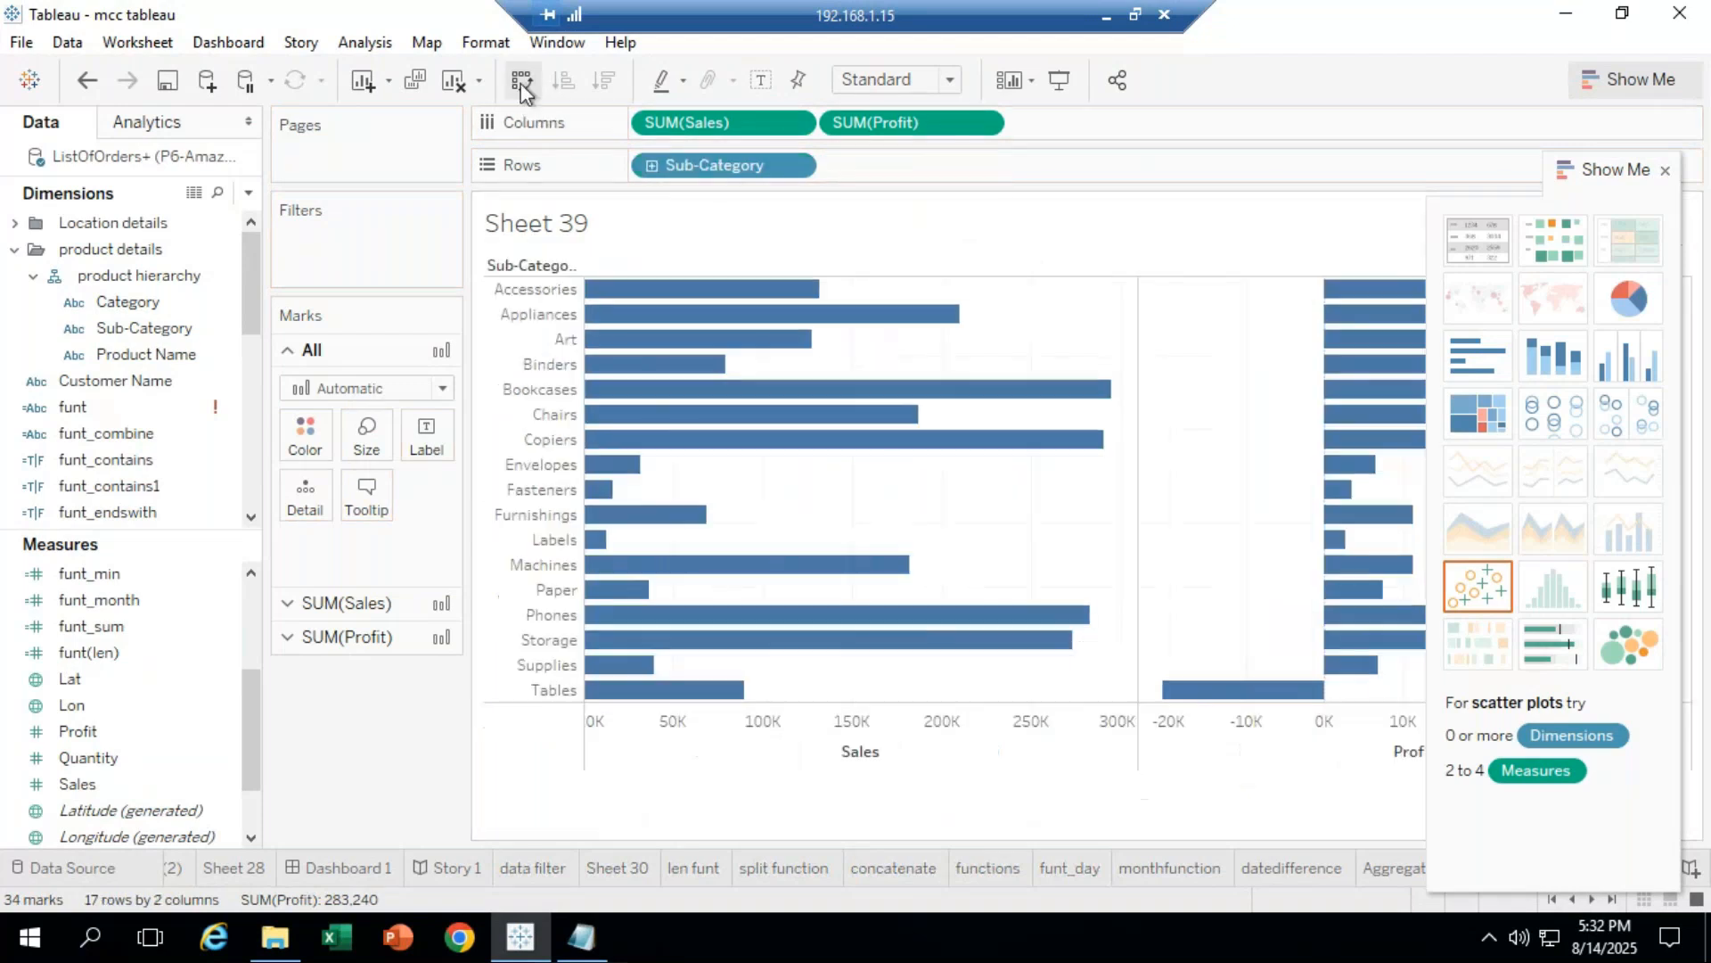
pyautogui.moveTo(1612, 177); pyautogui.dragTo(1701, 767)
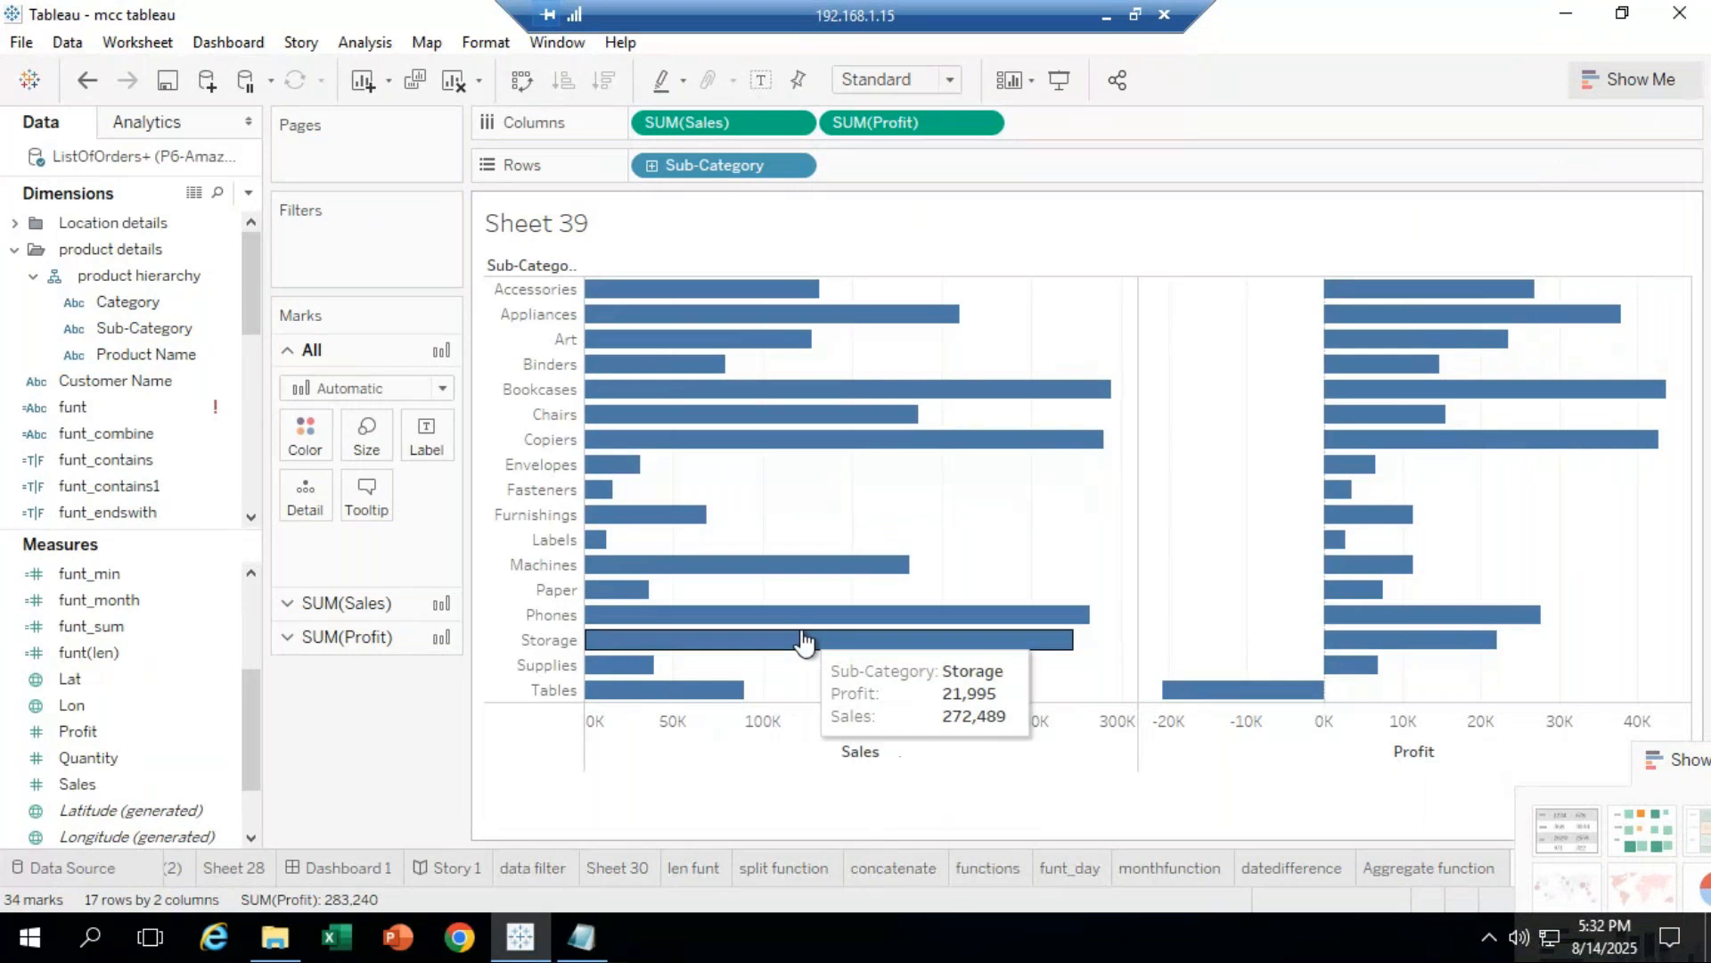
pyautogui.moveTo(1669, 752); pyautogui.dragTo(95, 229)
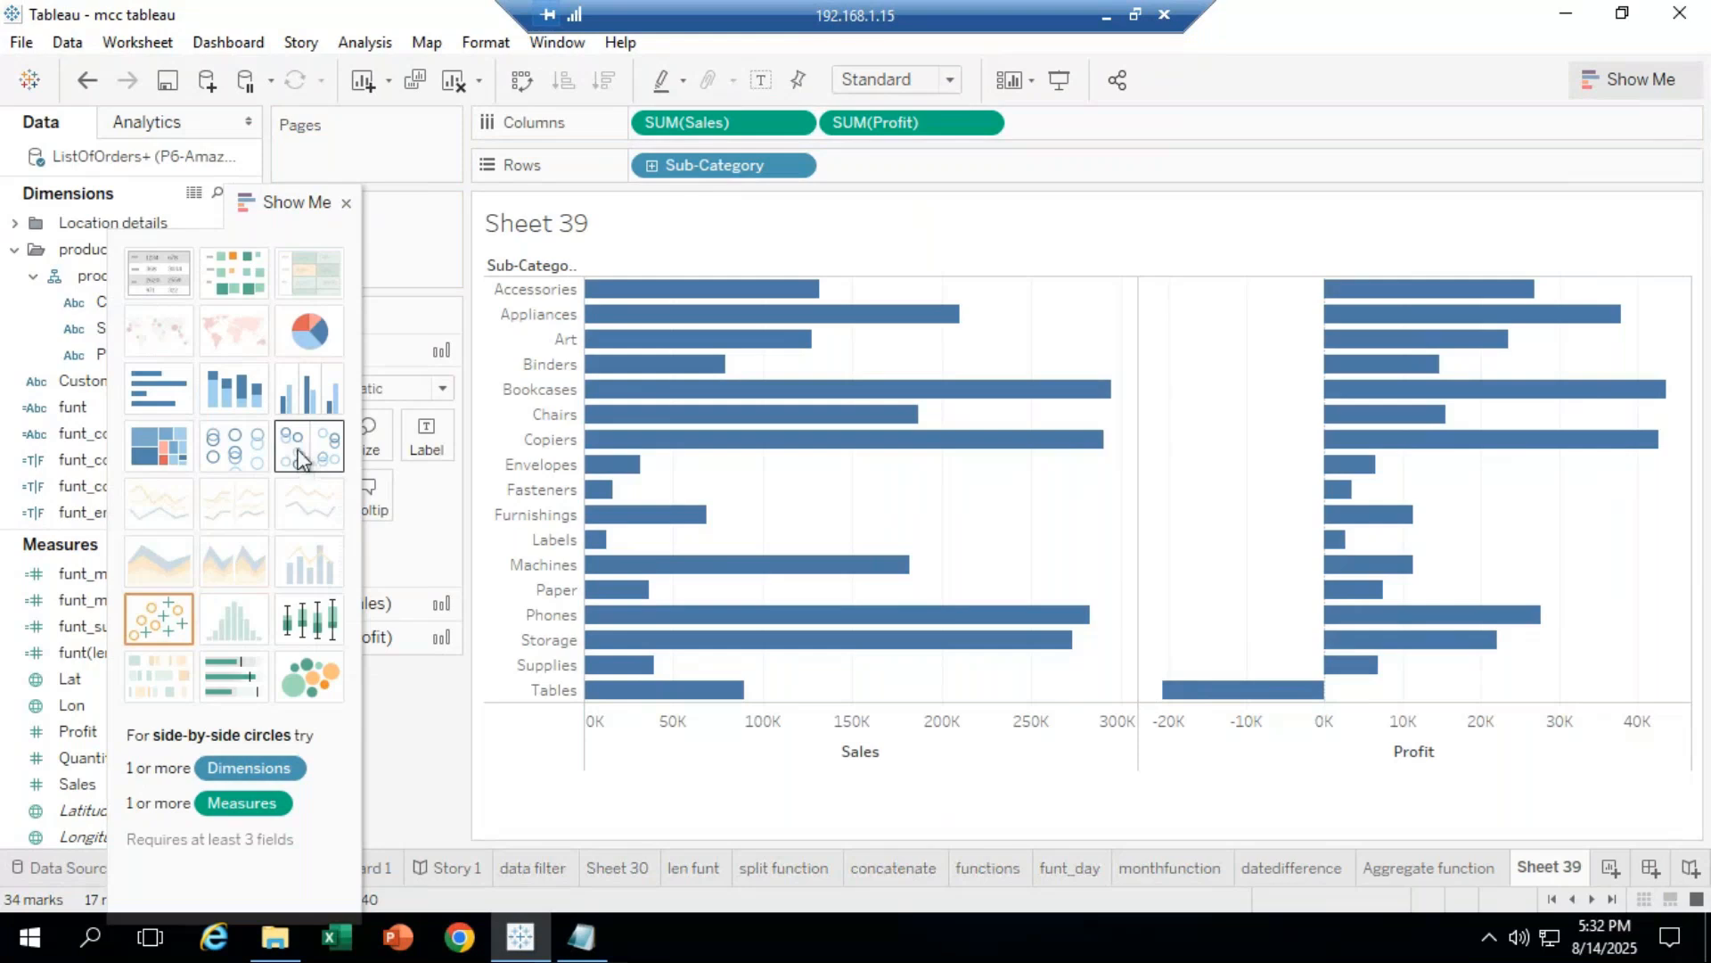
pyautogui.click(325, 403)
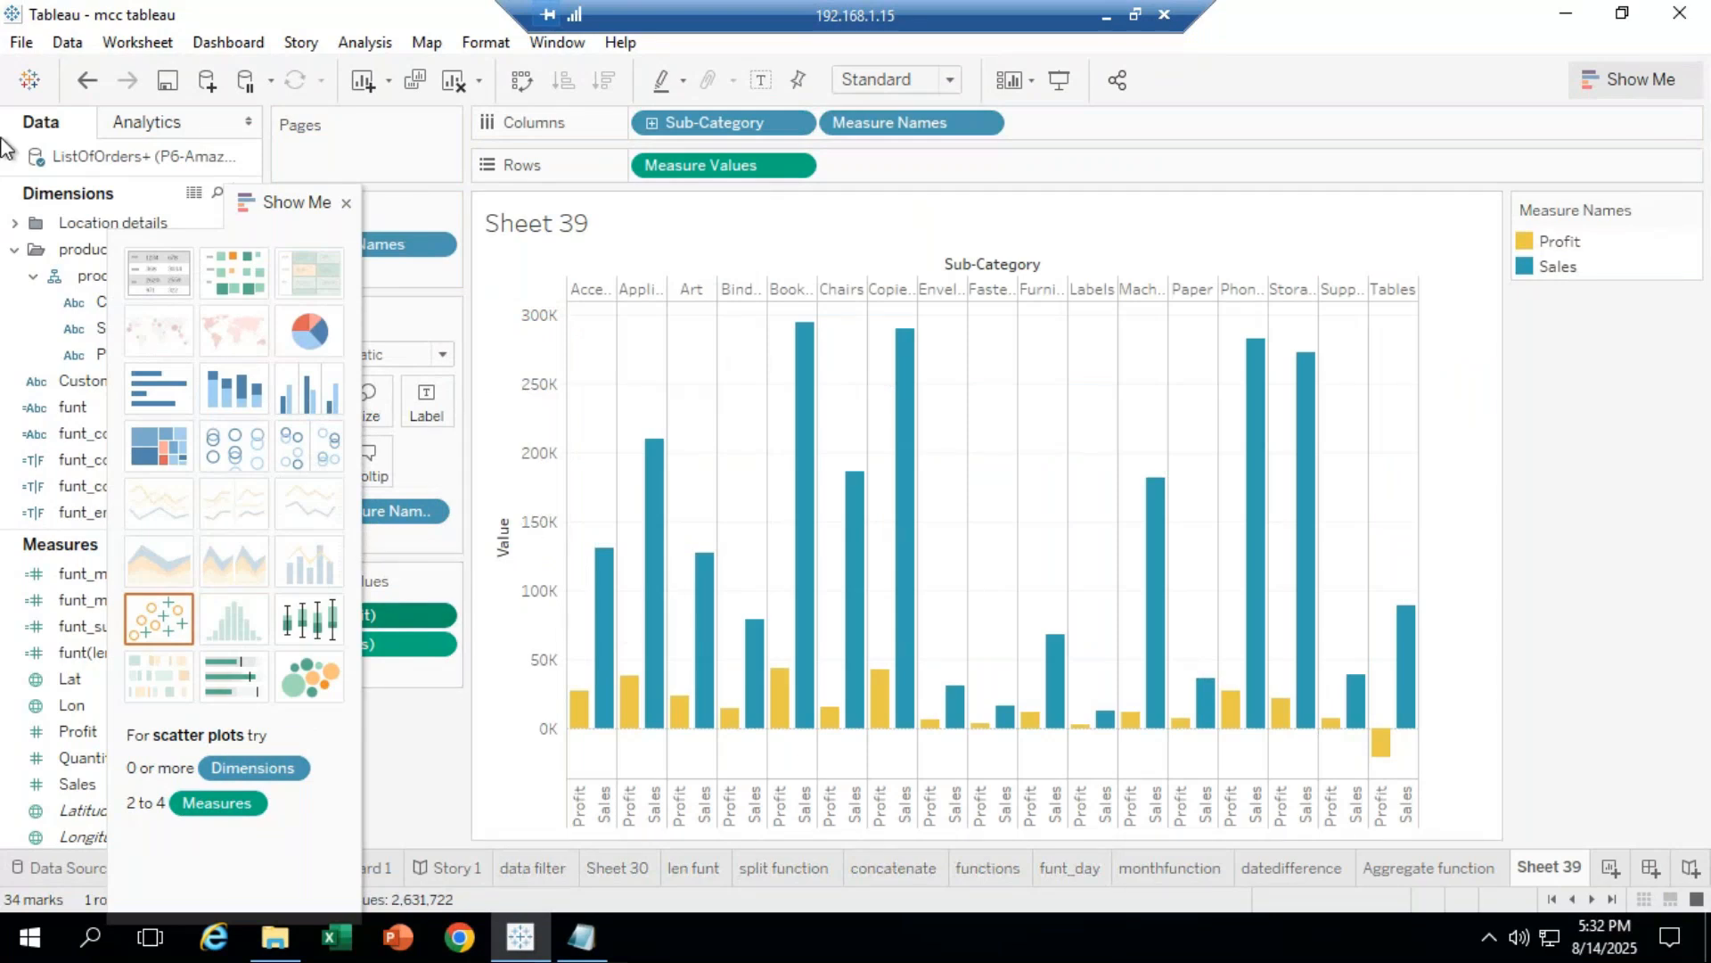
pyautogui.click(87, 79)
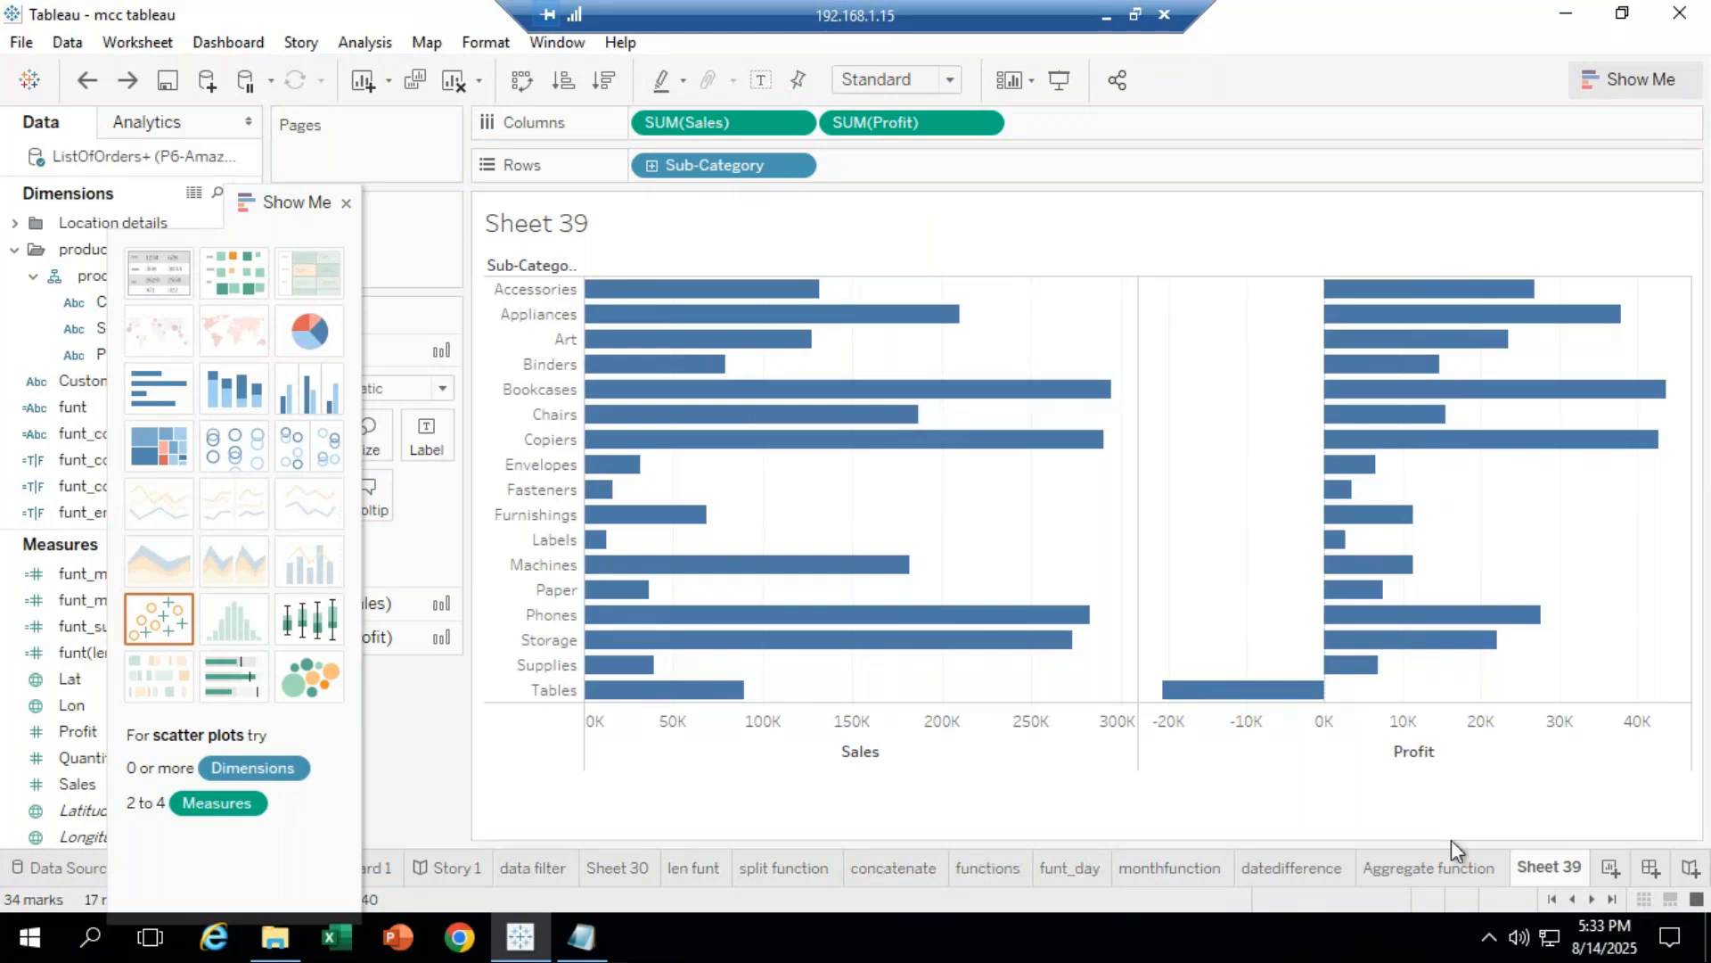
# Step: Make Profit a dual axis with Sales and move Show Me off the data pane
pyautogui.rightClick(1505, 754)
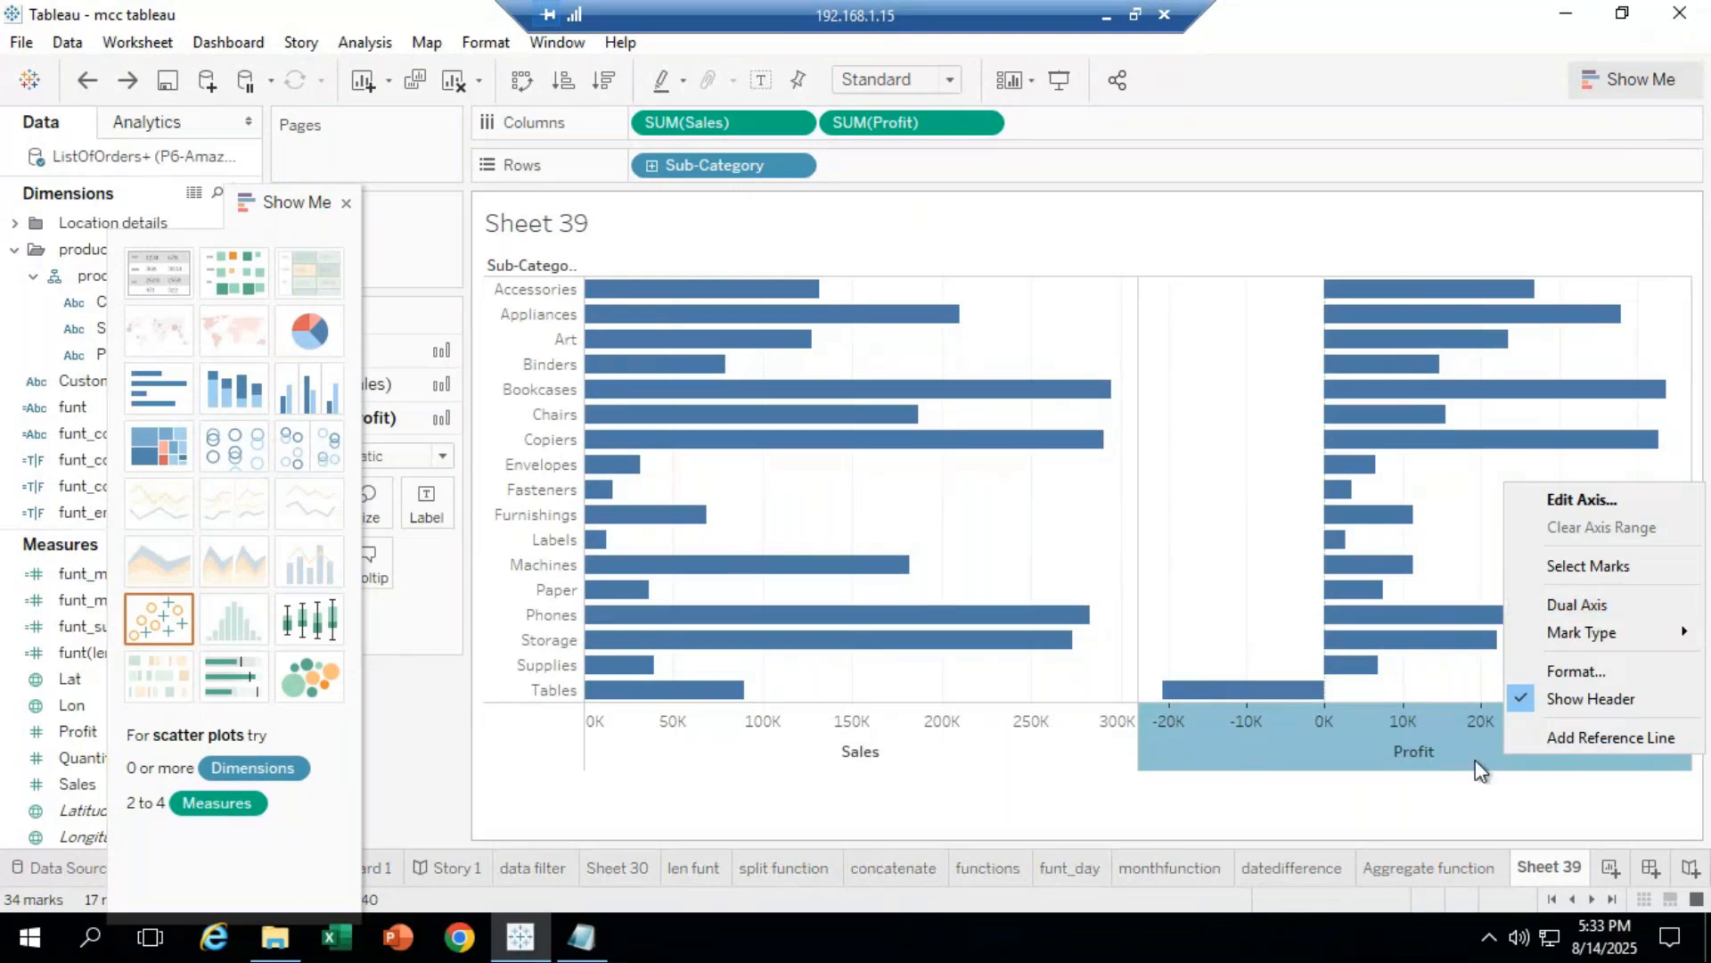
pyautogui.click(1577, 605)
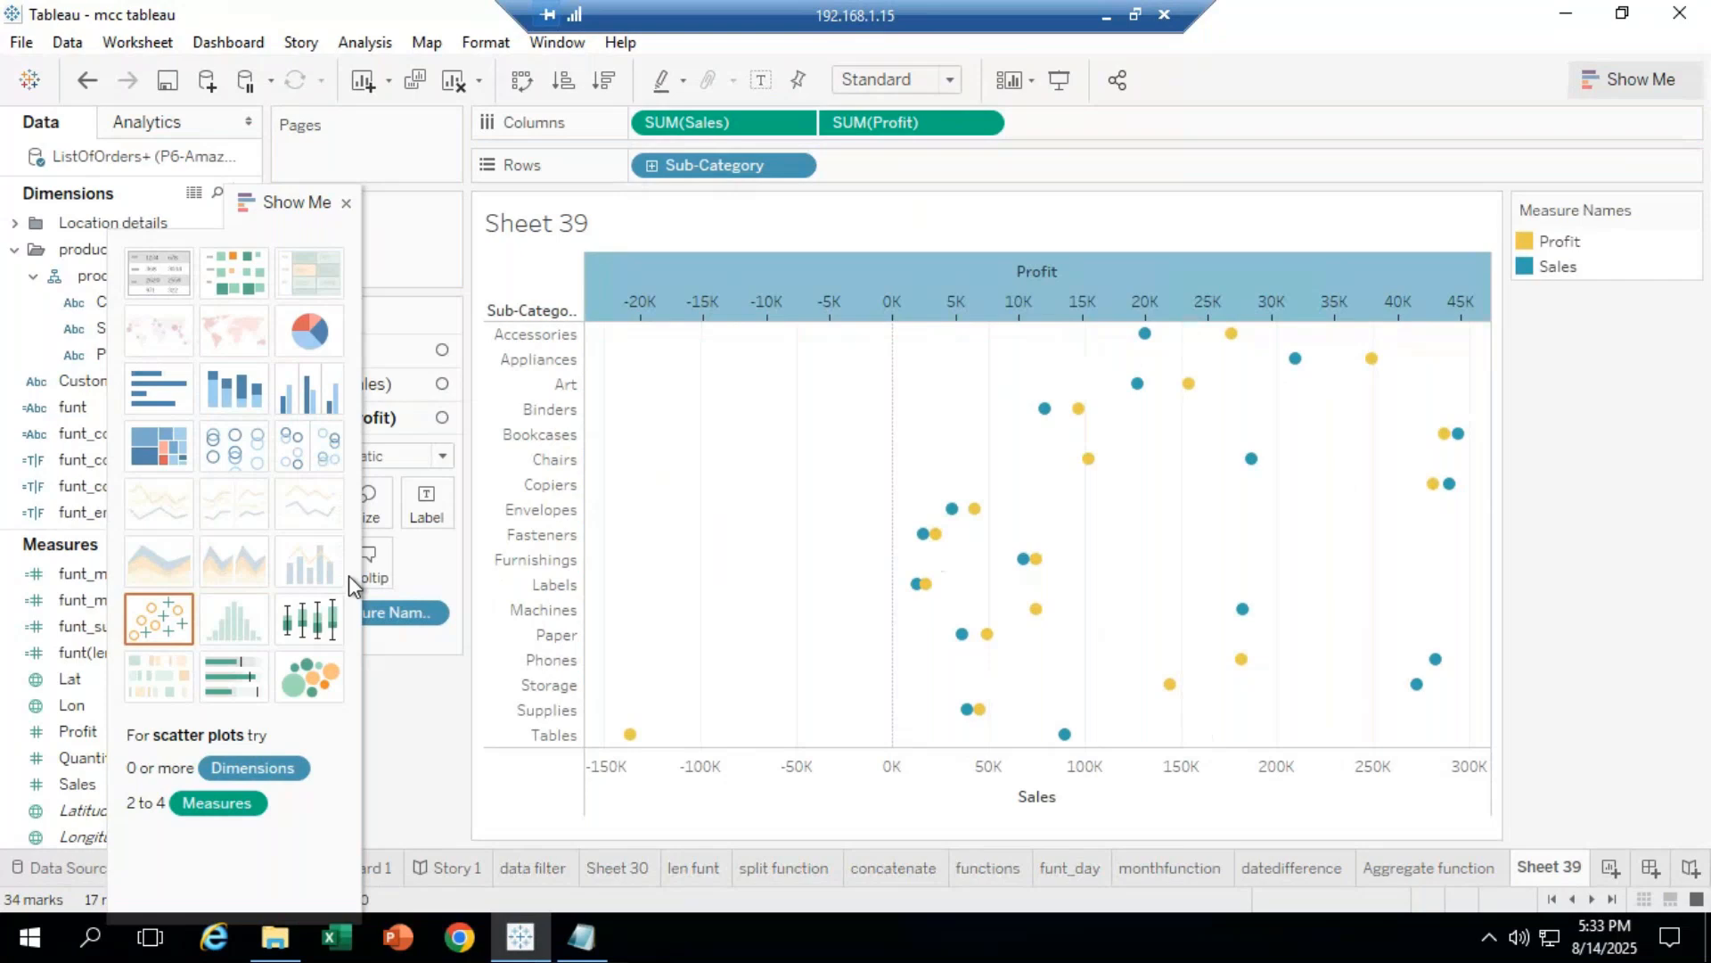
pyautogui.moveTo(267, 198); pyautogui.dragTo(1692, 374)
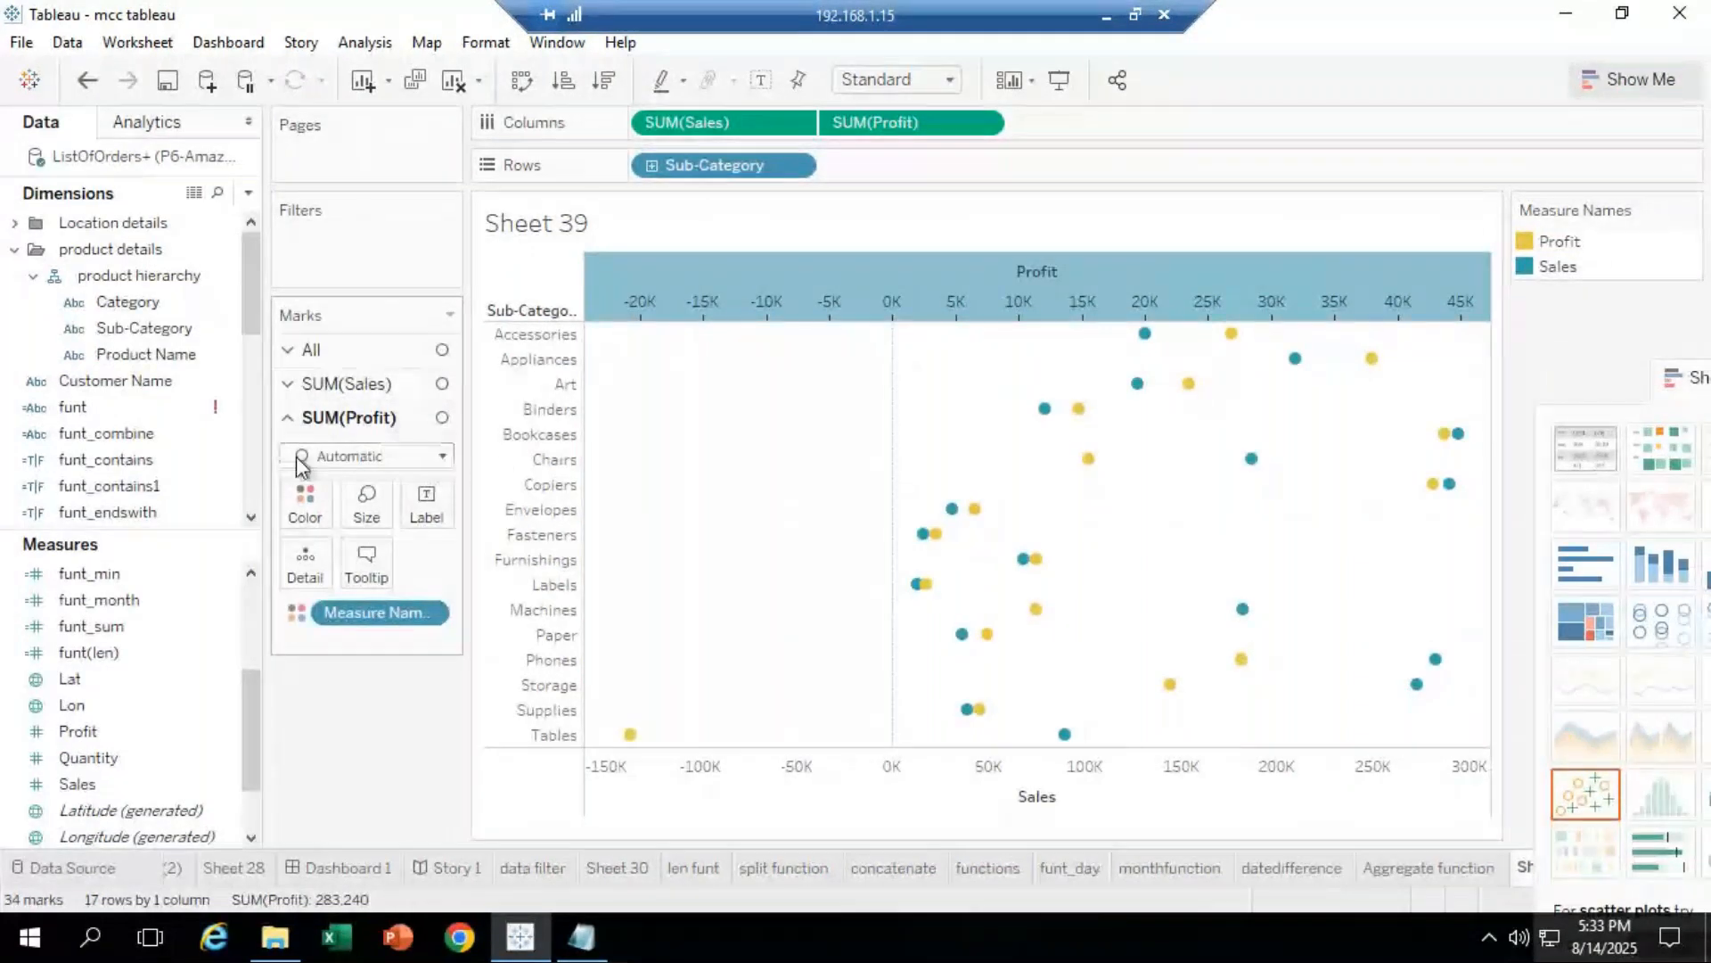
pyautogui.click(443, 457)
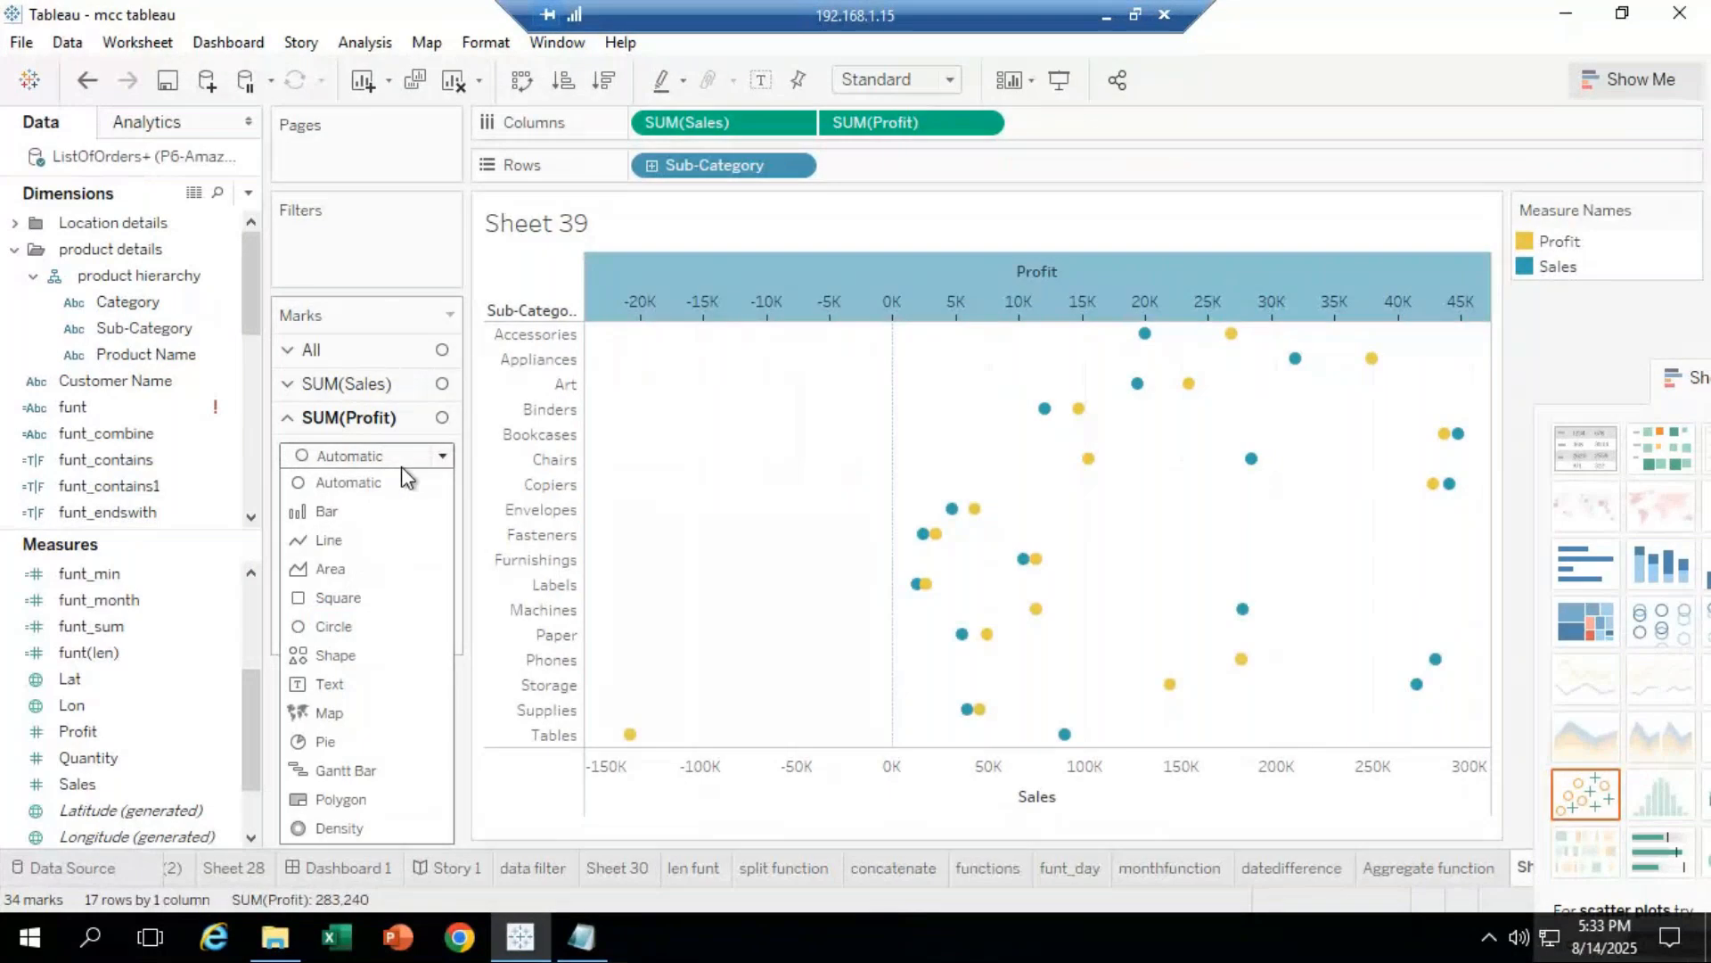
pyautogui.click(352, 512)
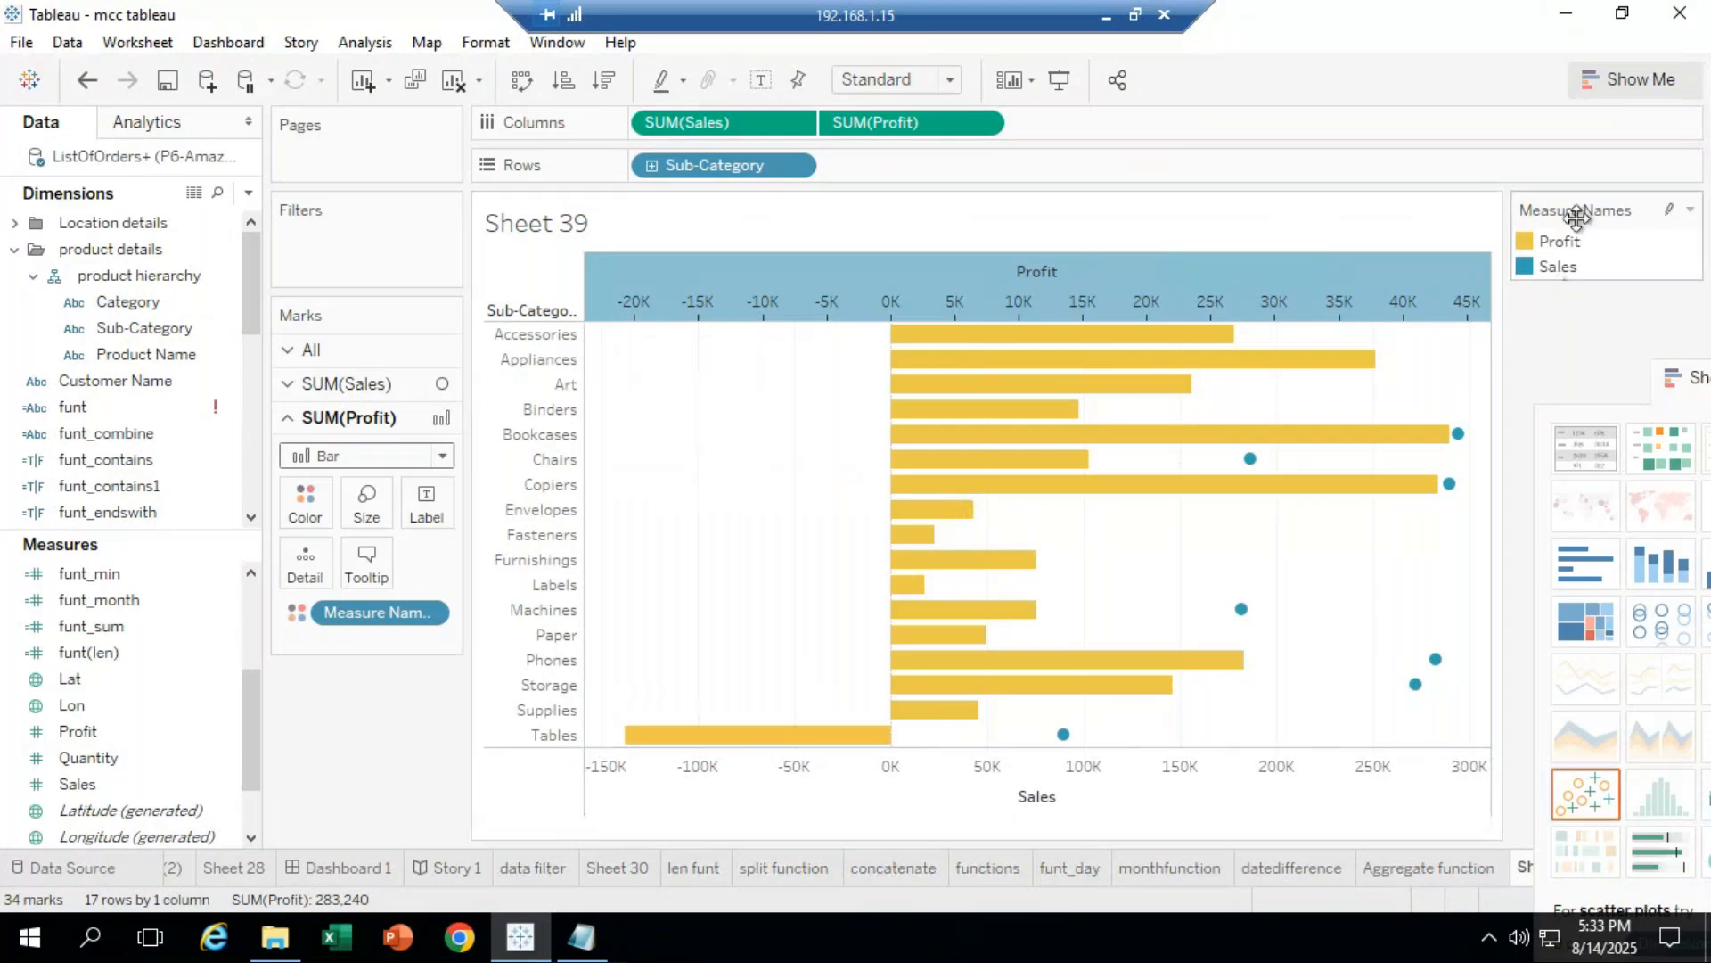
pyautogui.moveTo(1622, 408); pyautogui.dragTo(1586, 862)
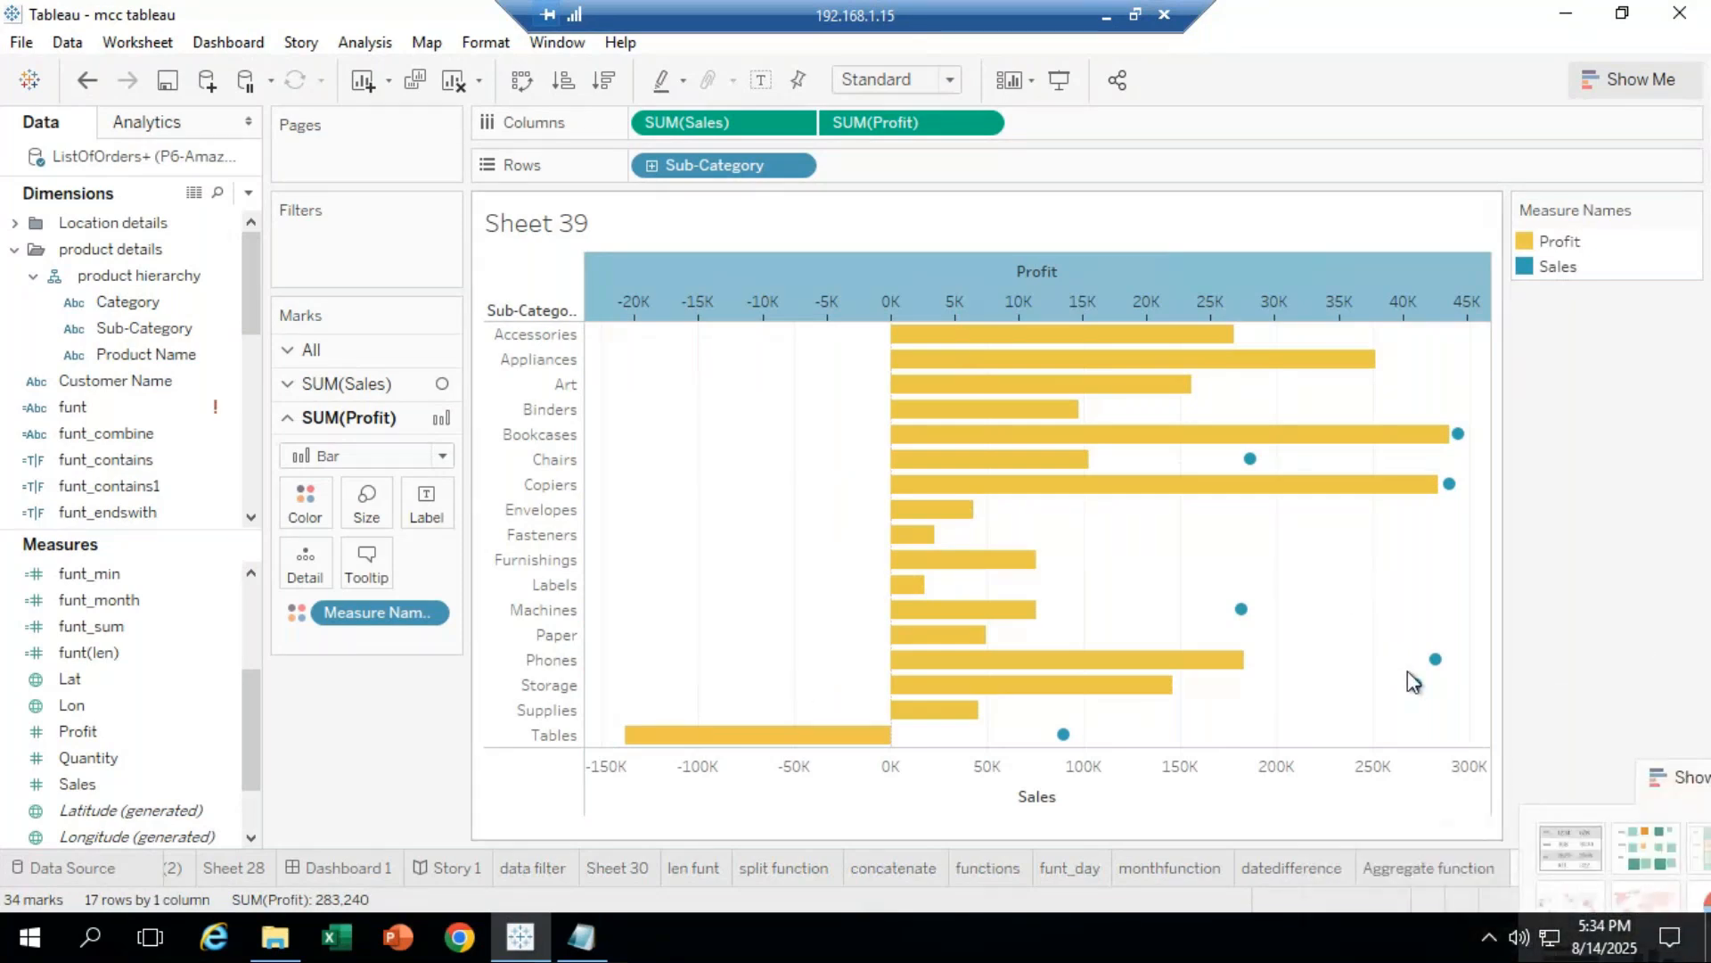
pyautogui.moveTo(1415, 687)
pyautogui.click(86, 80)
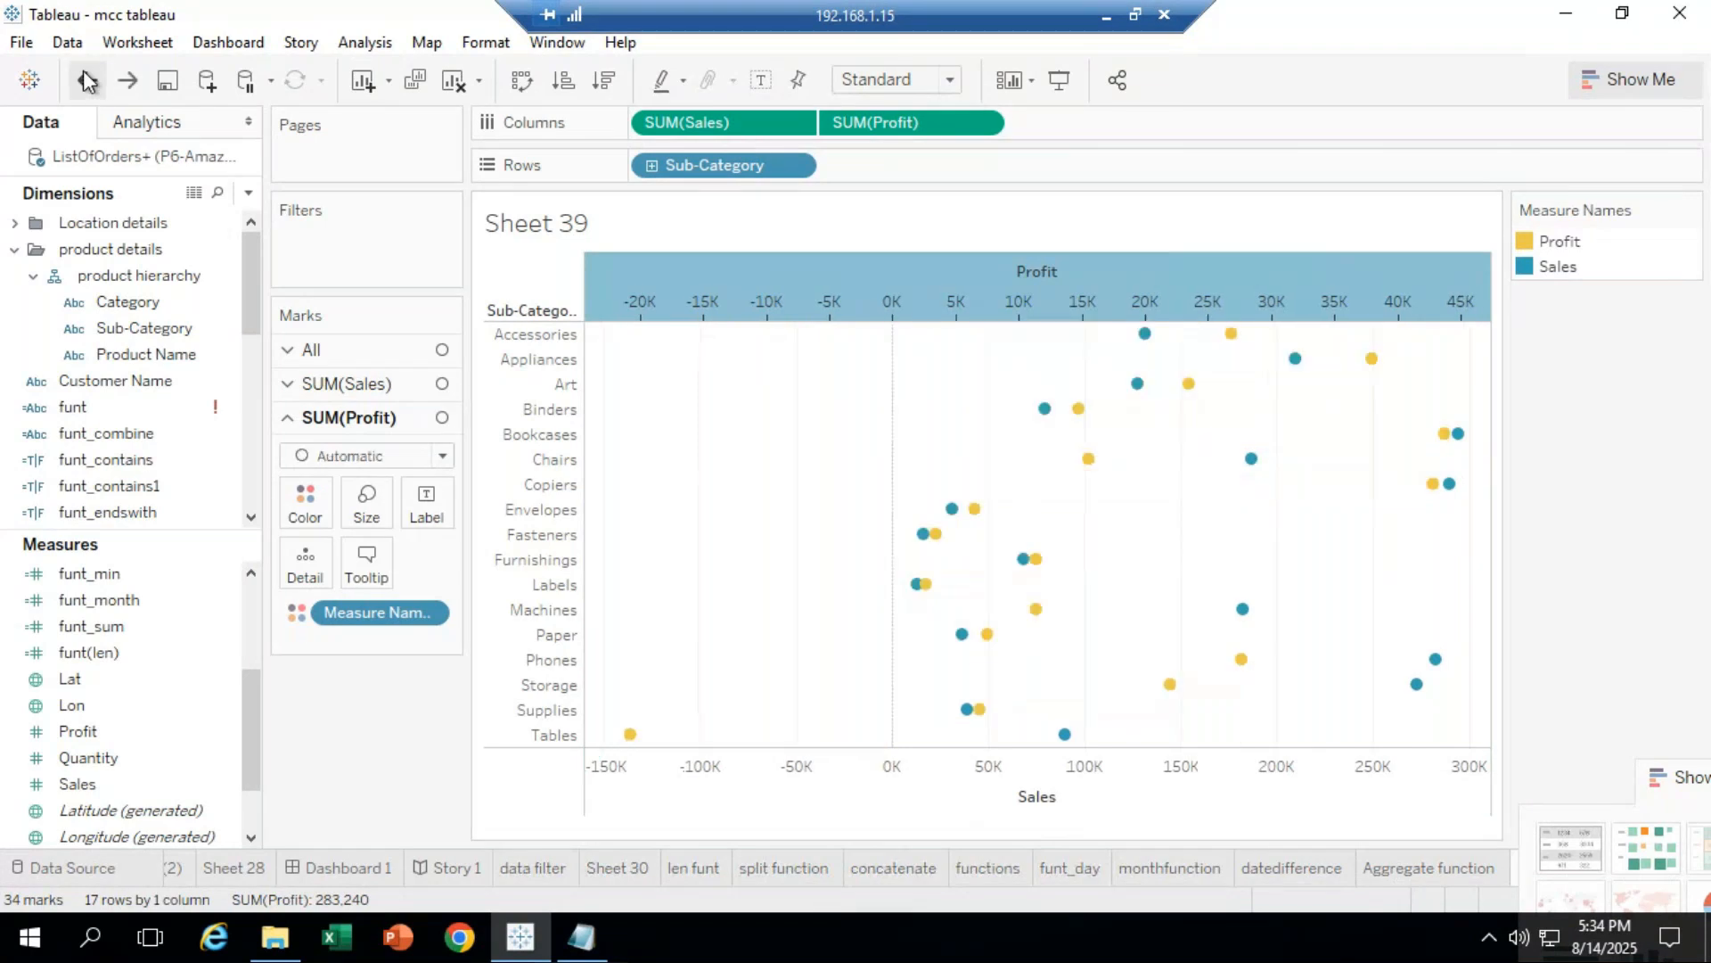
# Step: Try dual axis plus row/column swap, then undo everything back to separate bars
pyautogui.click(86, 81)
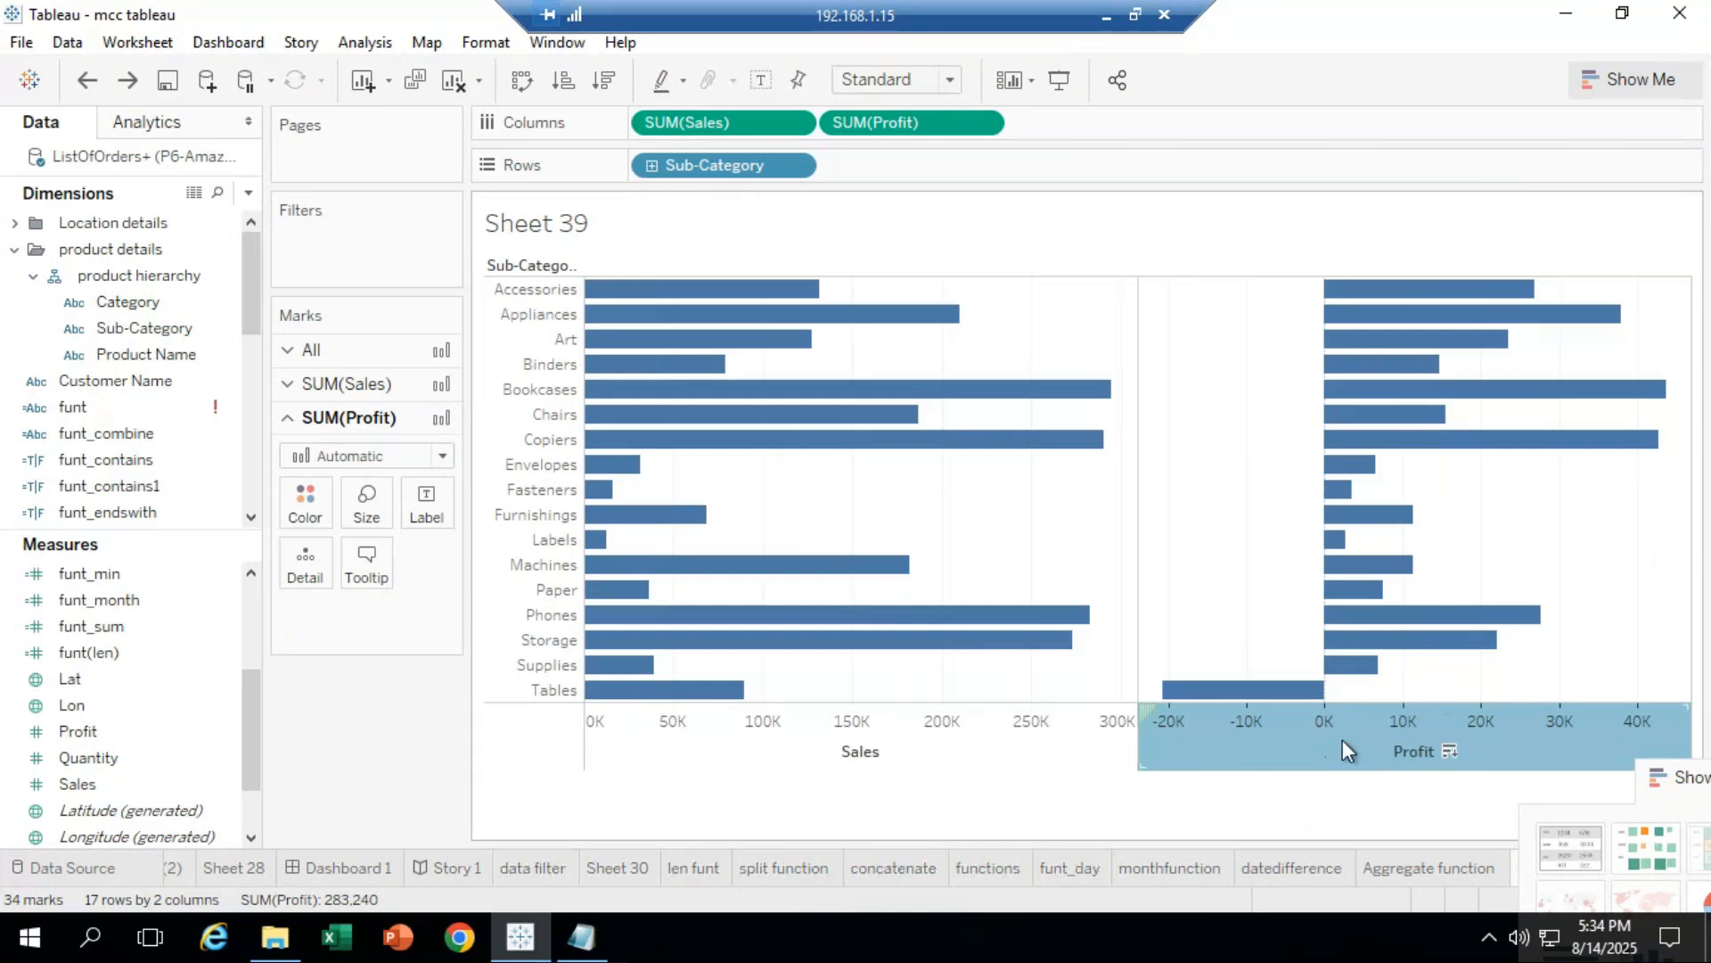
pyautogui.rightClick(1307, 747)
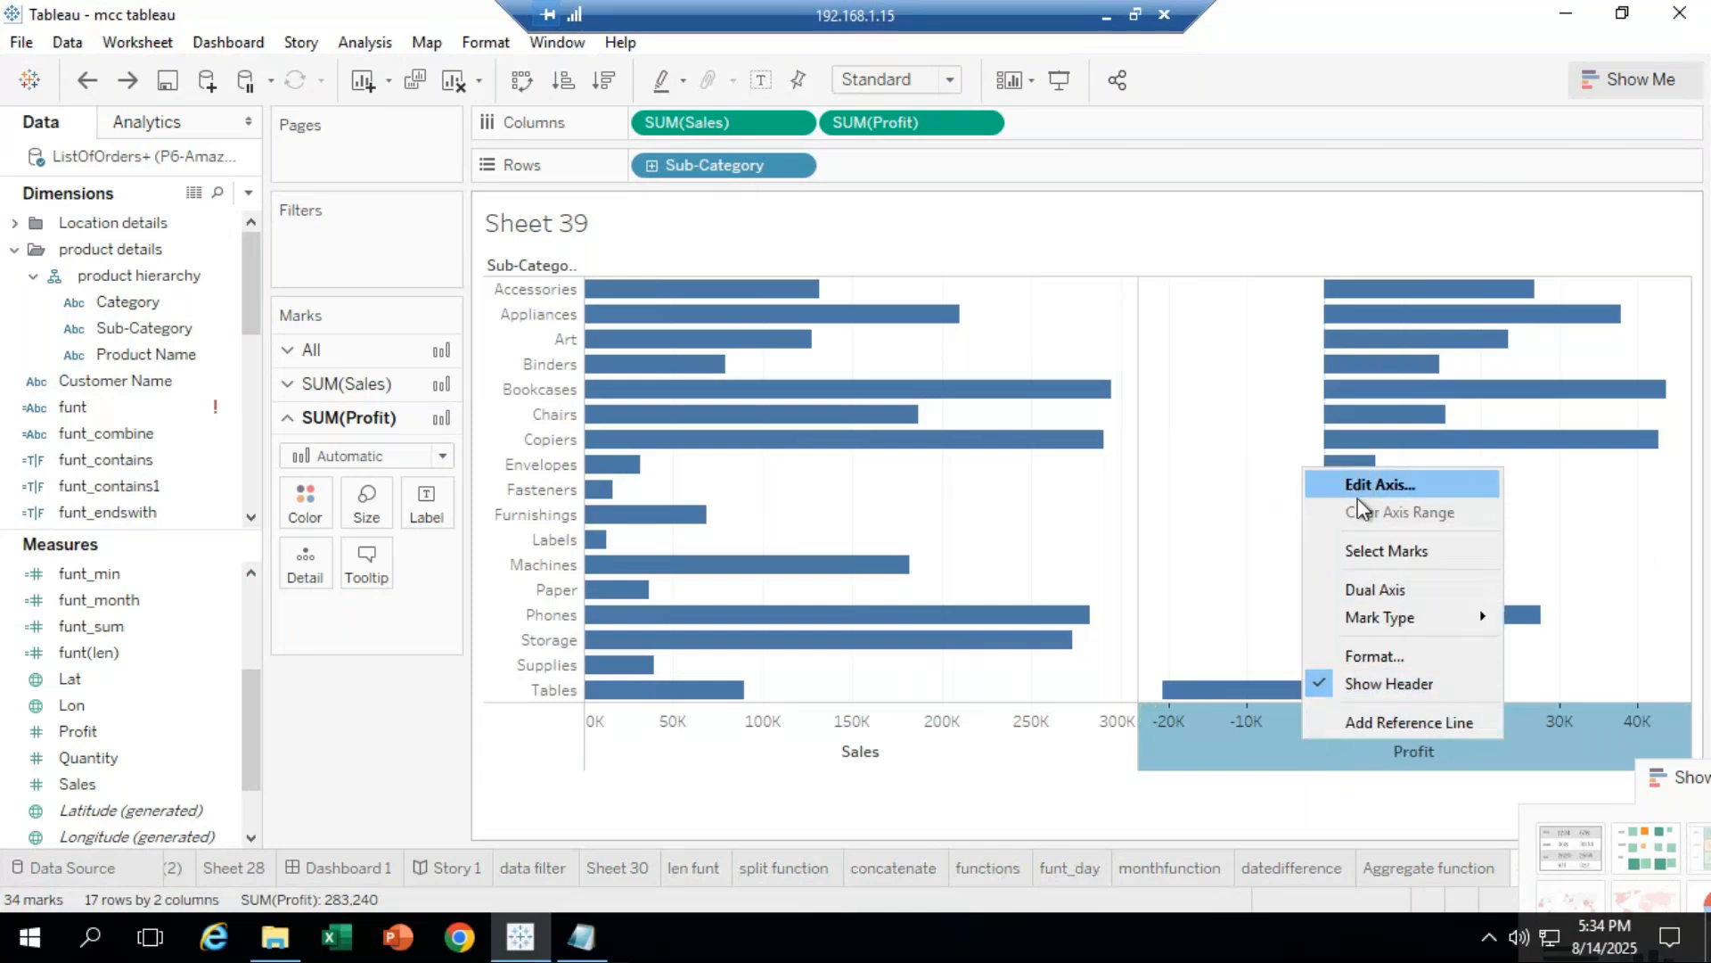
pyautogui.click(1388, 586)
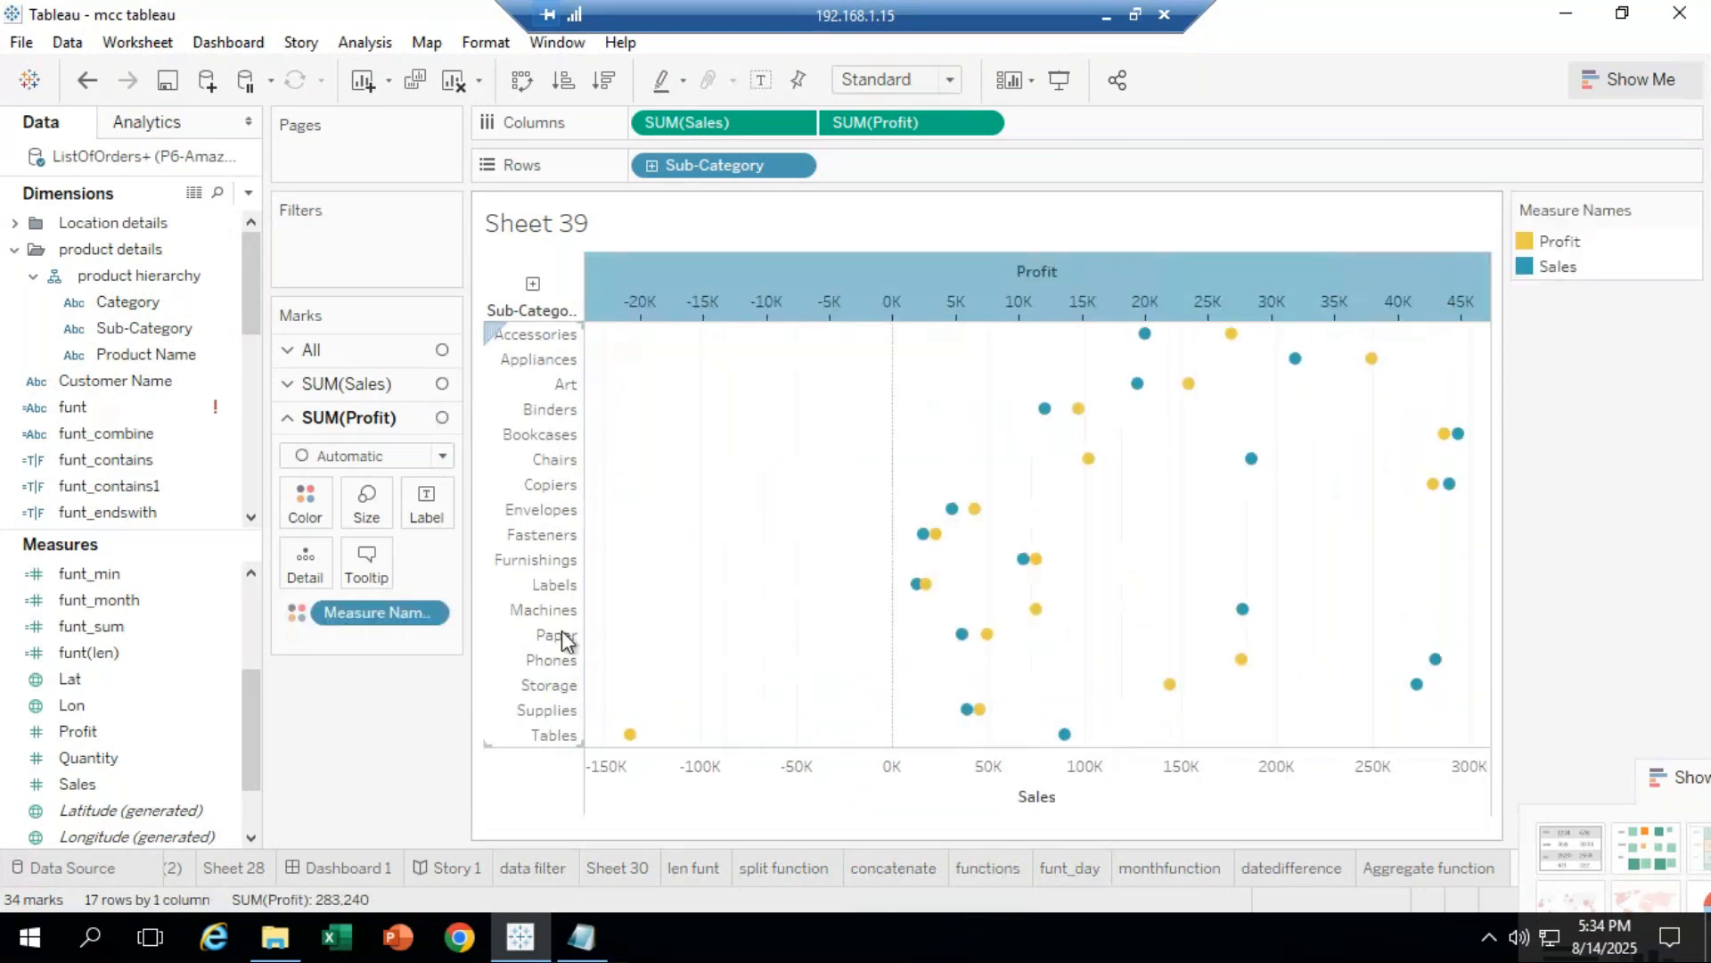
pyautogui.click(521, 89)
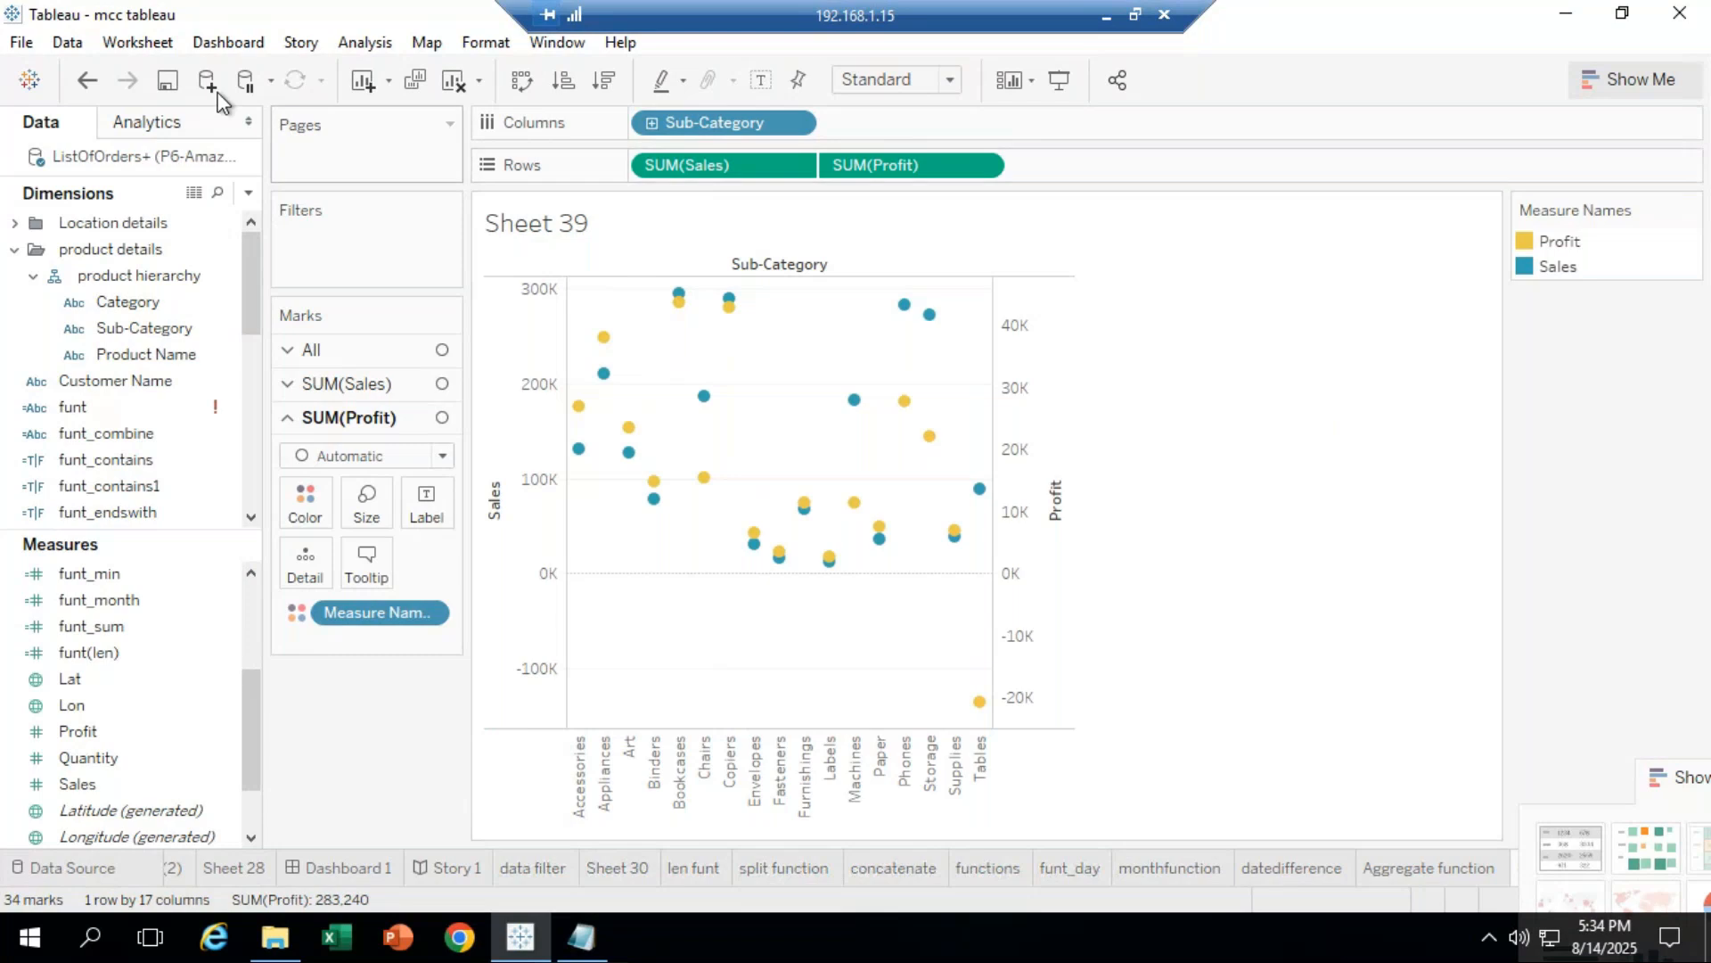
pyautogui.click(86, 79)
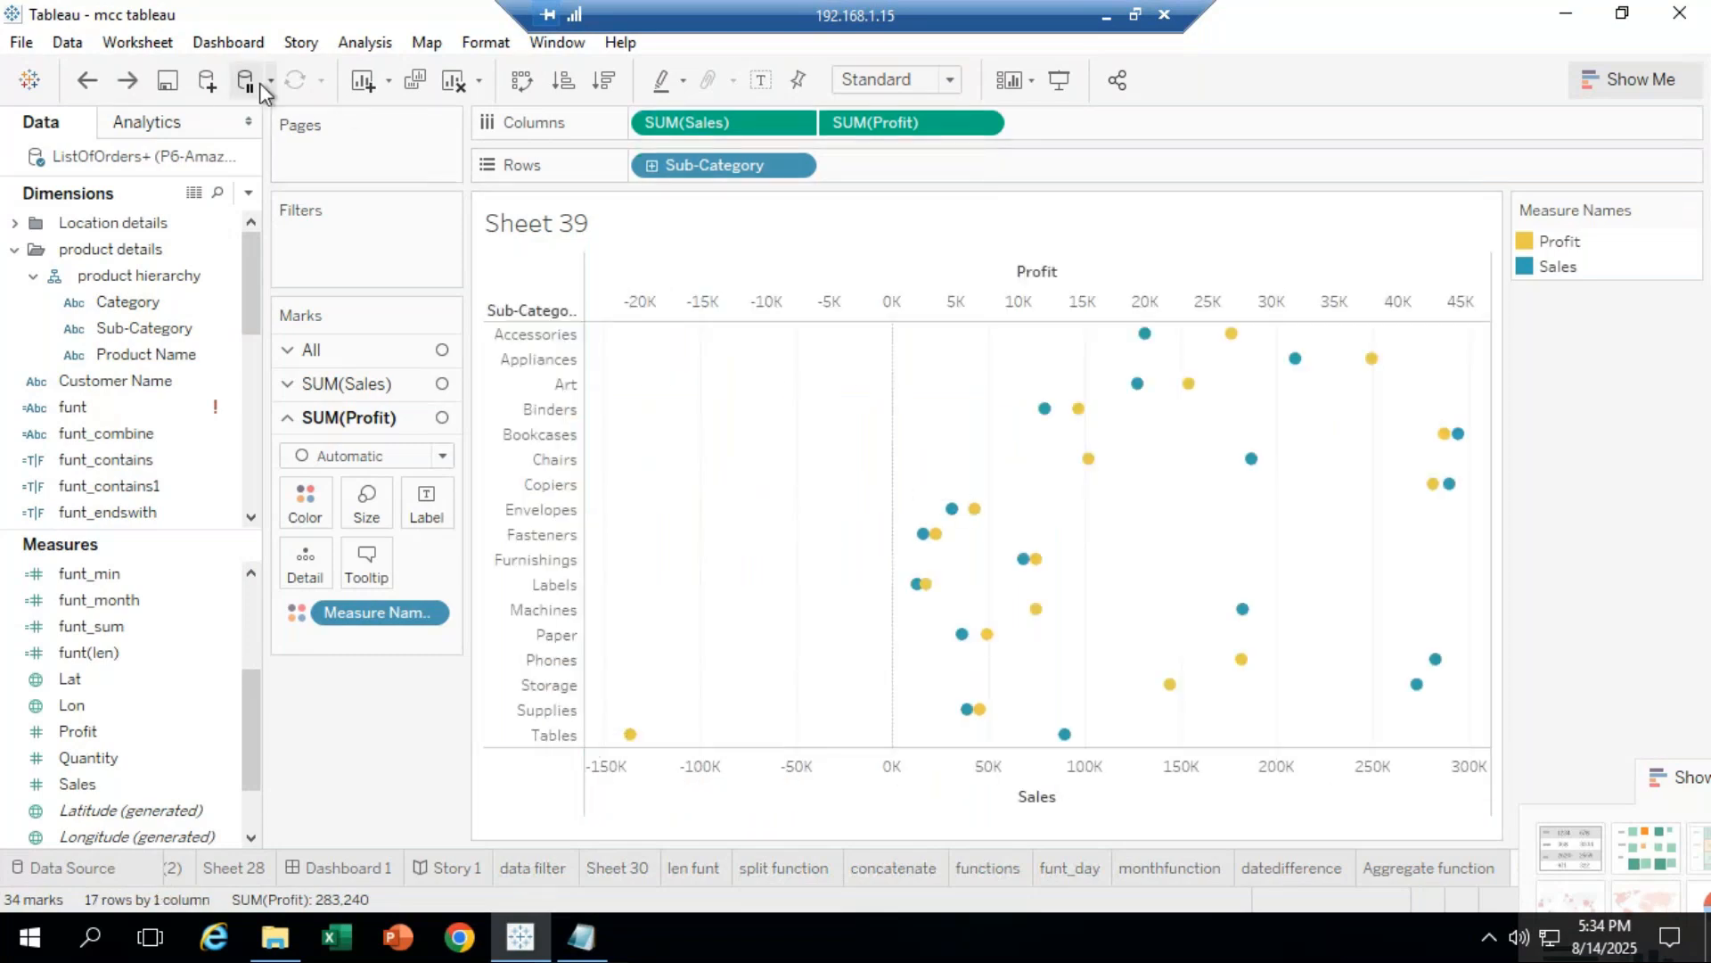
pyautogui.click(87, 79)
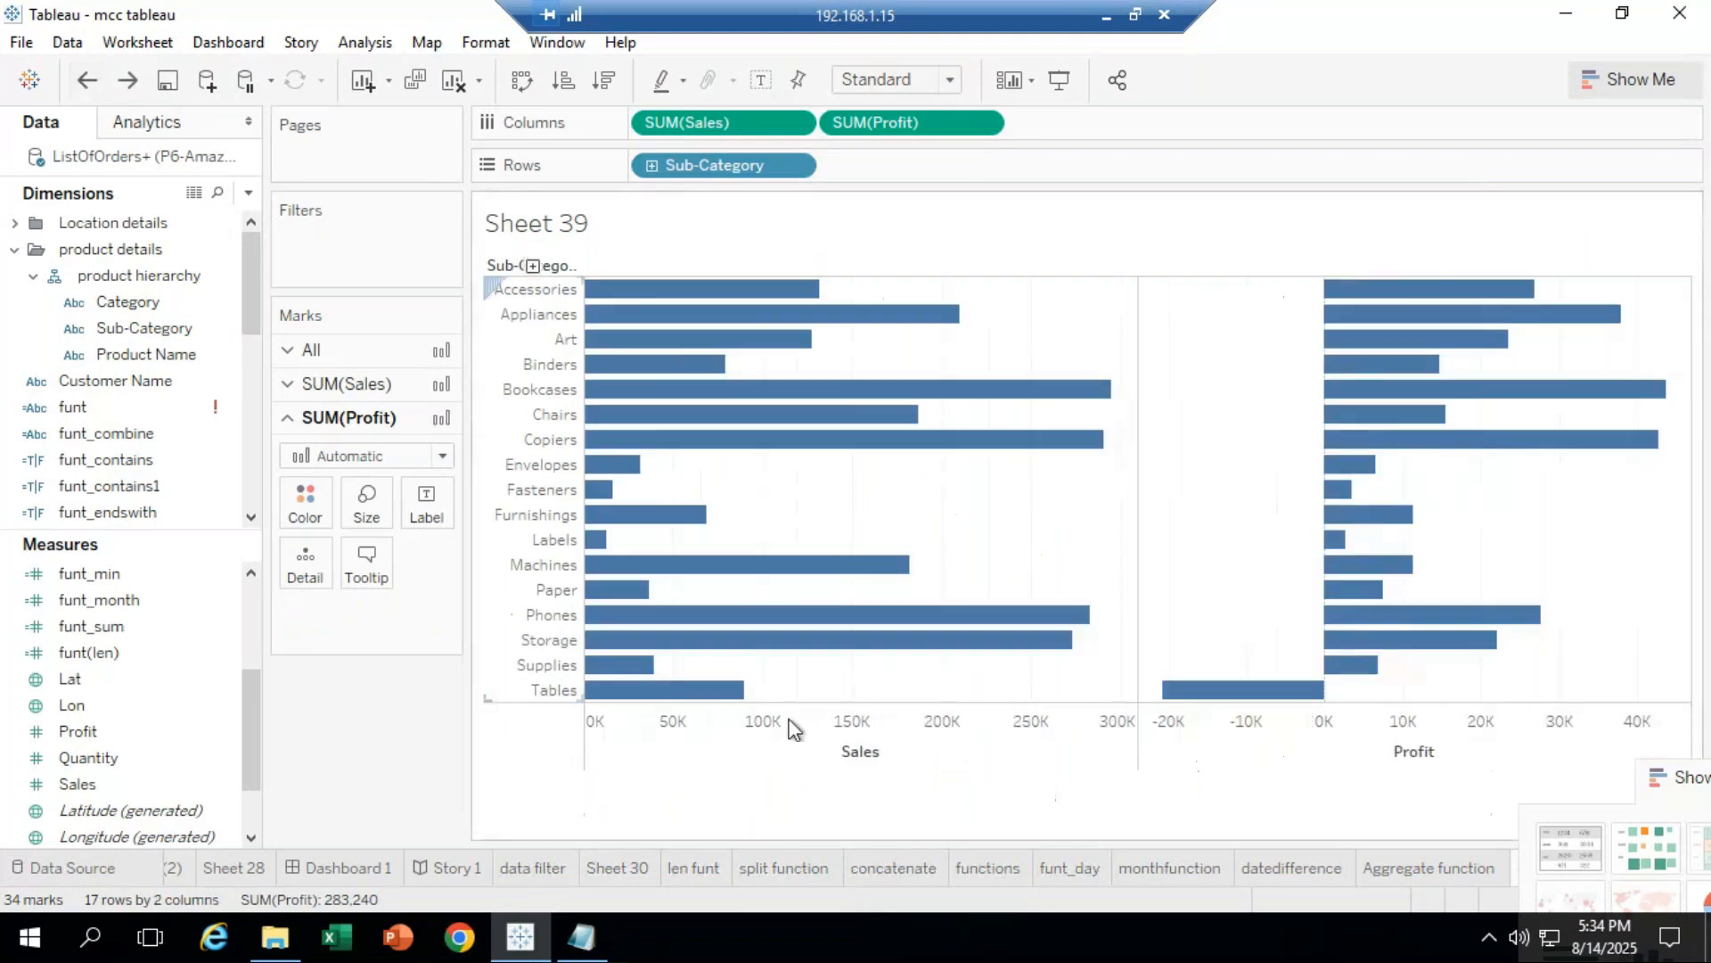
# Step: Merge Sales and Profit onto a dual axis and swap so sub-categories run across
pyautogui.rightClick(1494, 756)
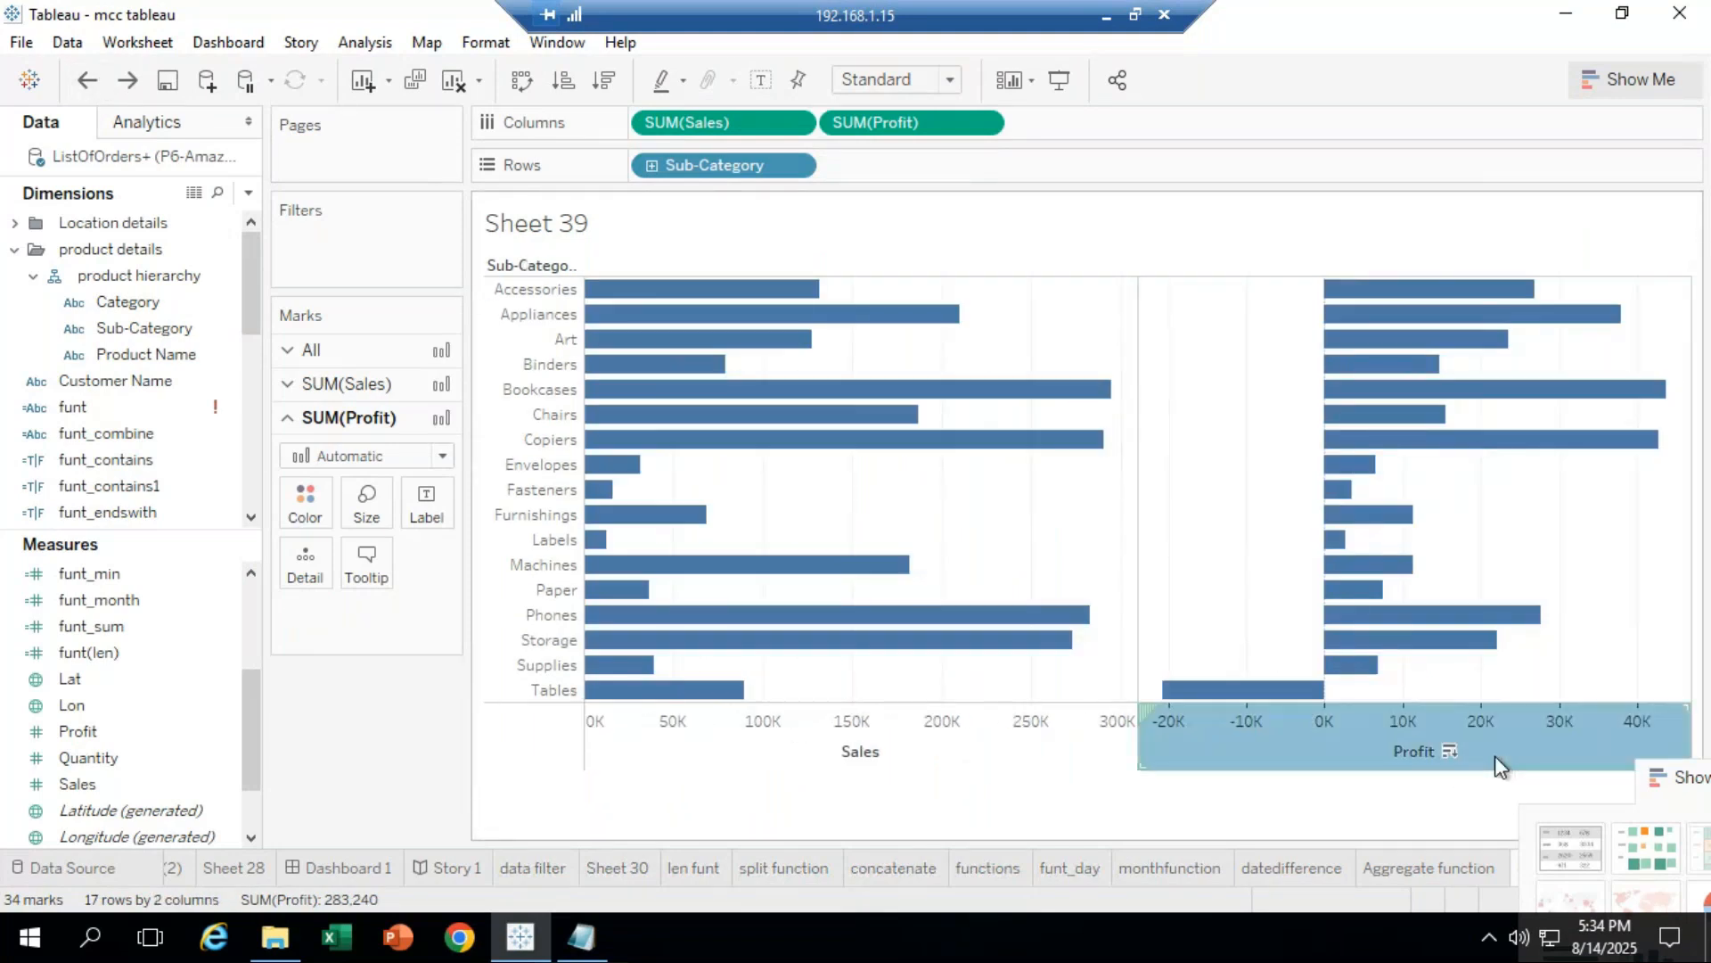
pyautogui.click(1570, 606)
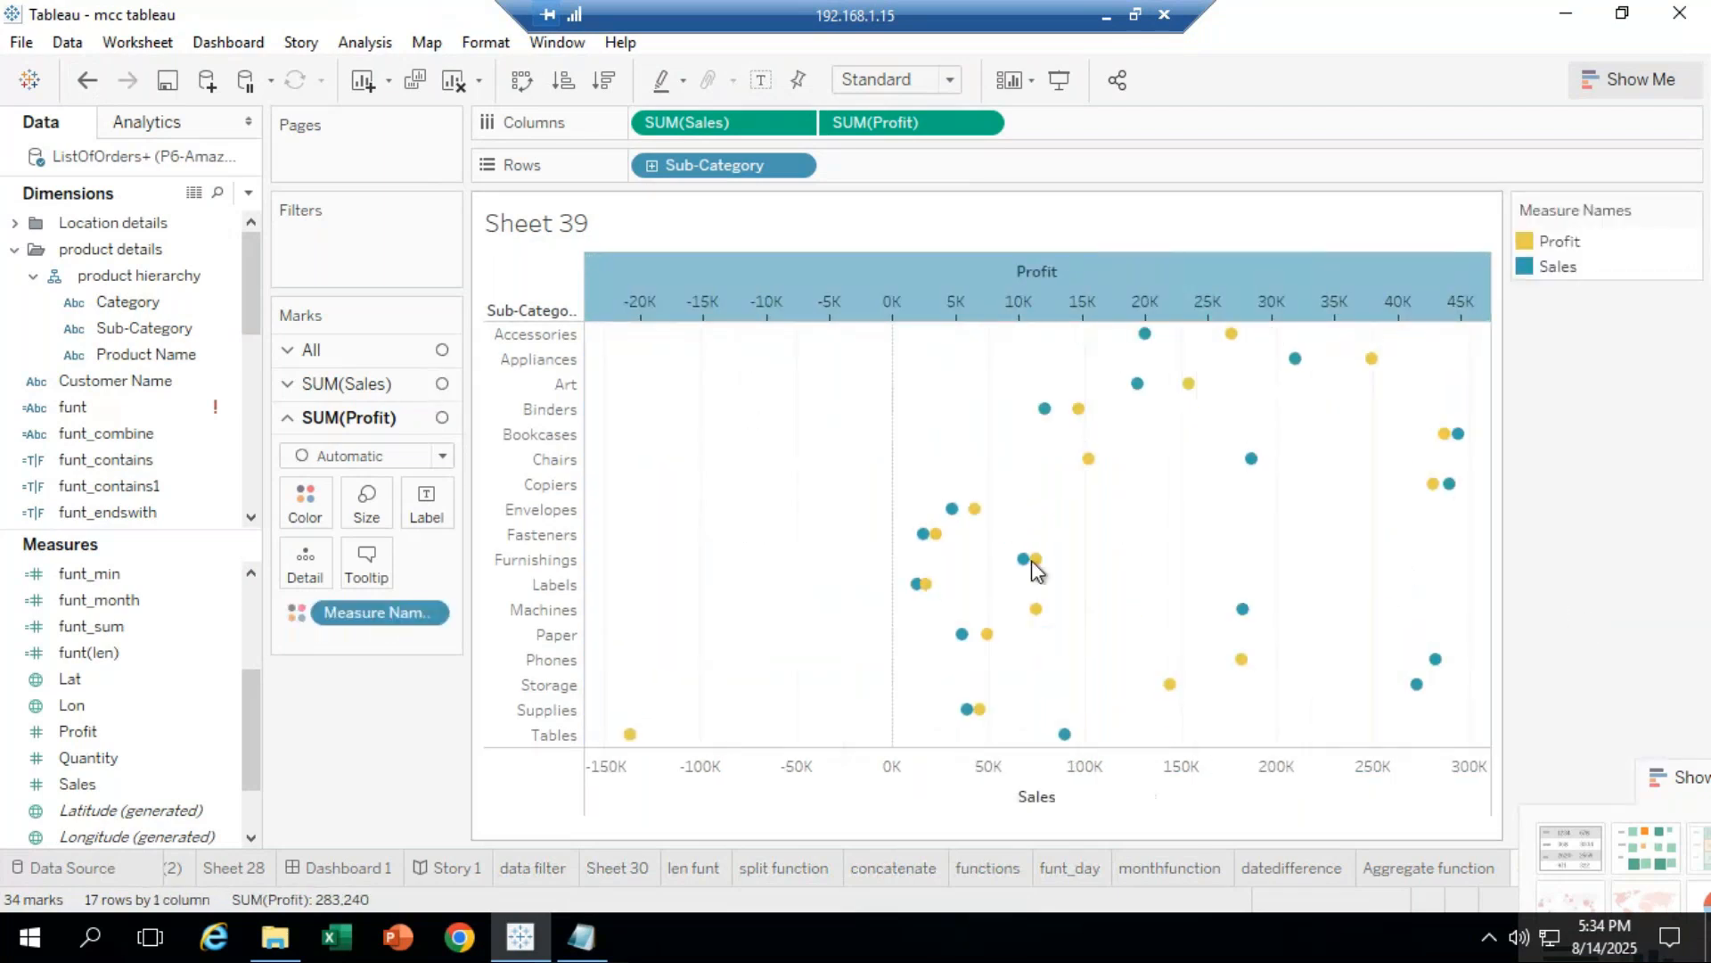
pyautogui.moveTo(1025, 553)
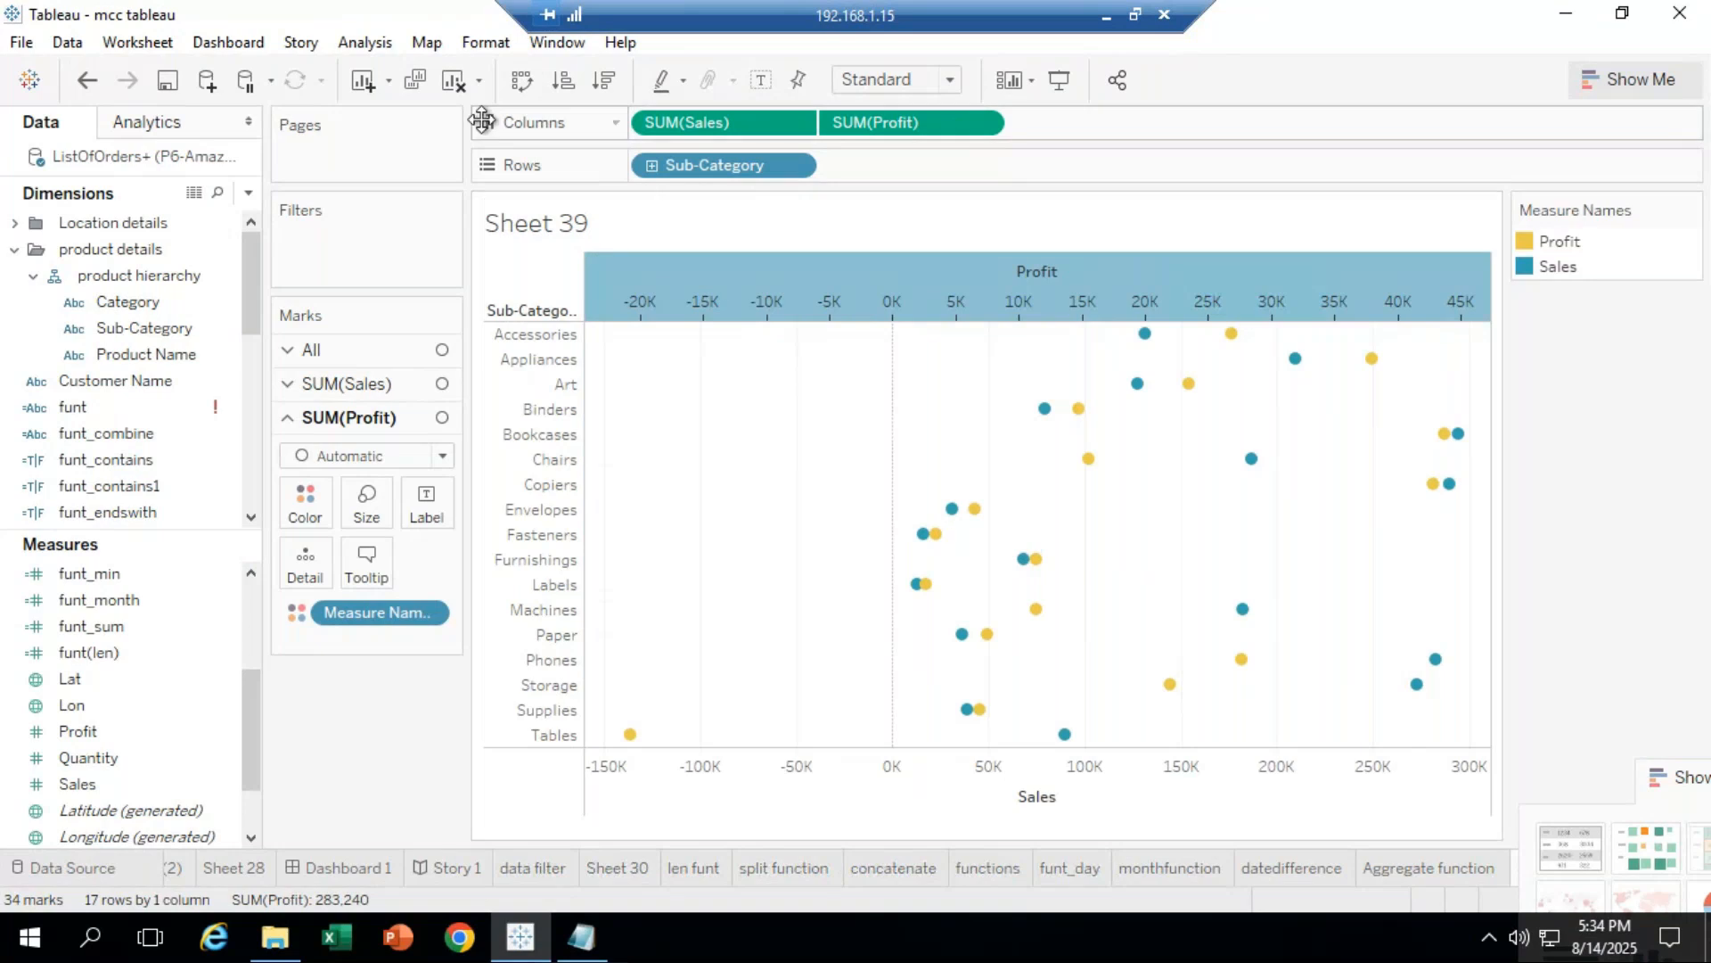
pyautogui.click(524, 88)
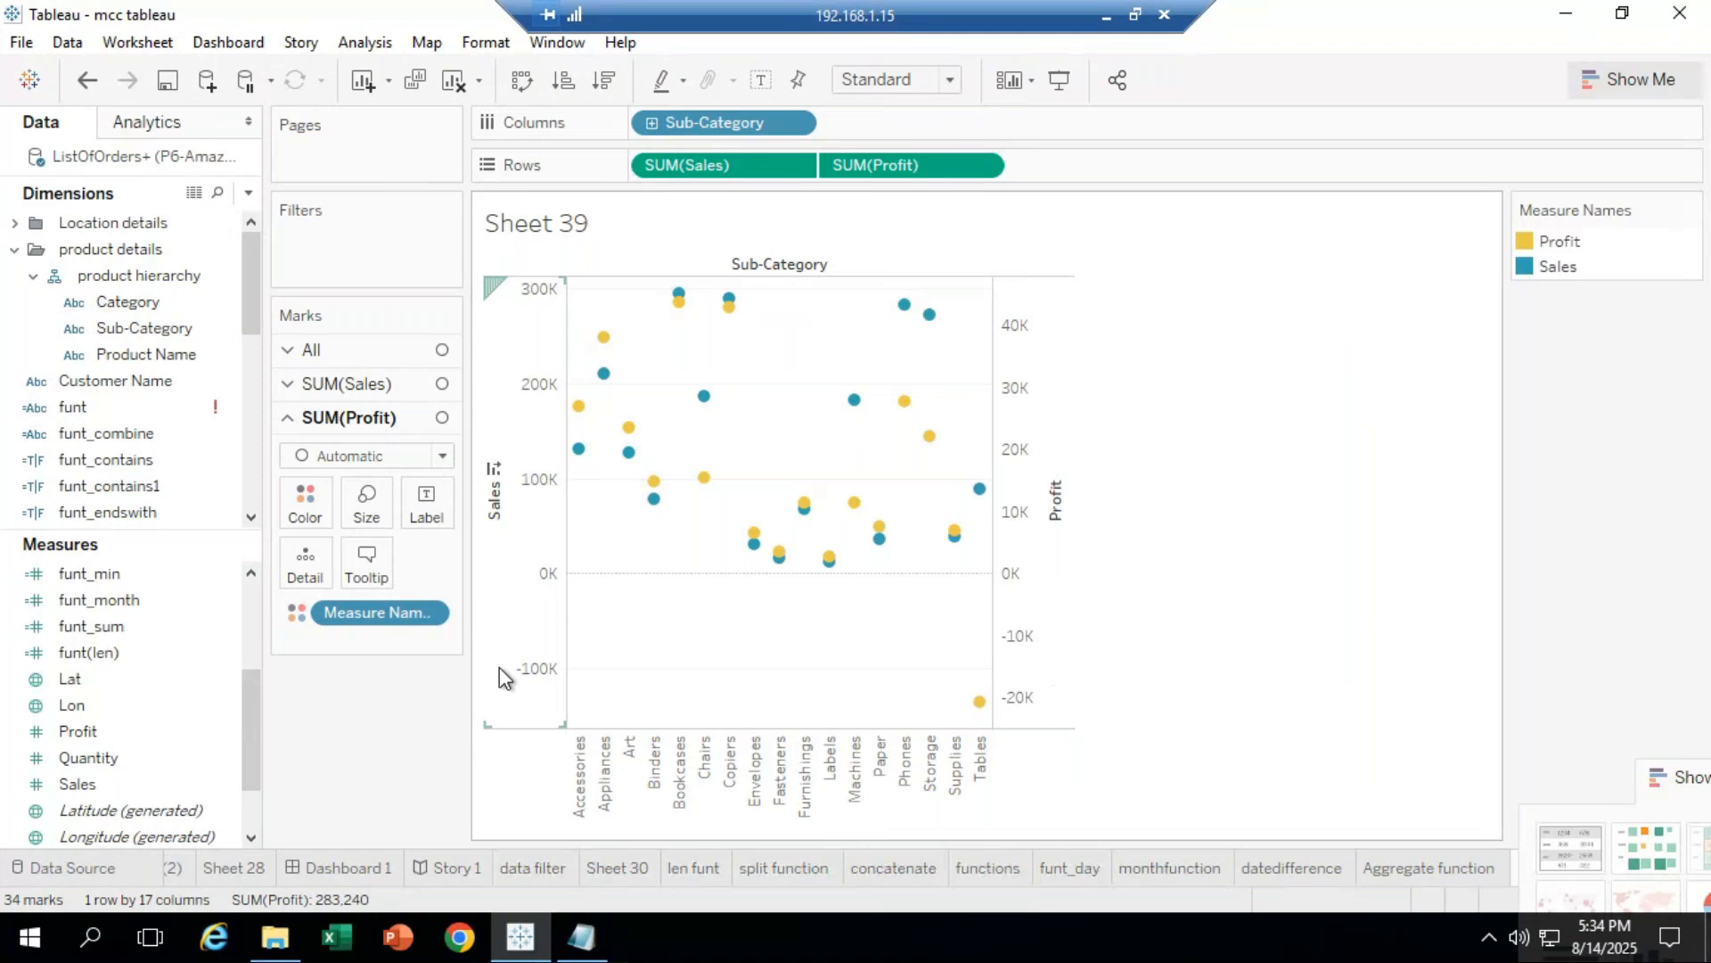
pyautogui.rightClick(1056, 569)
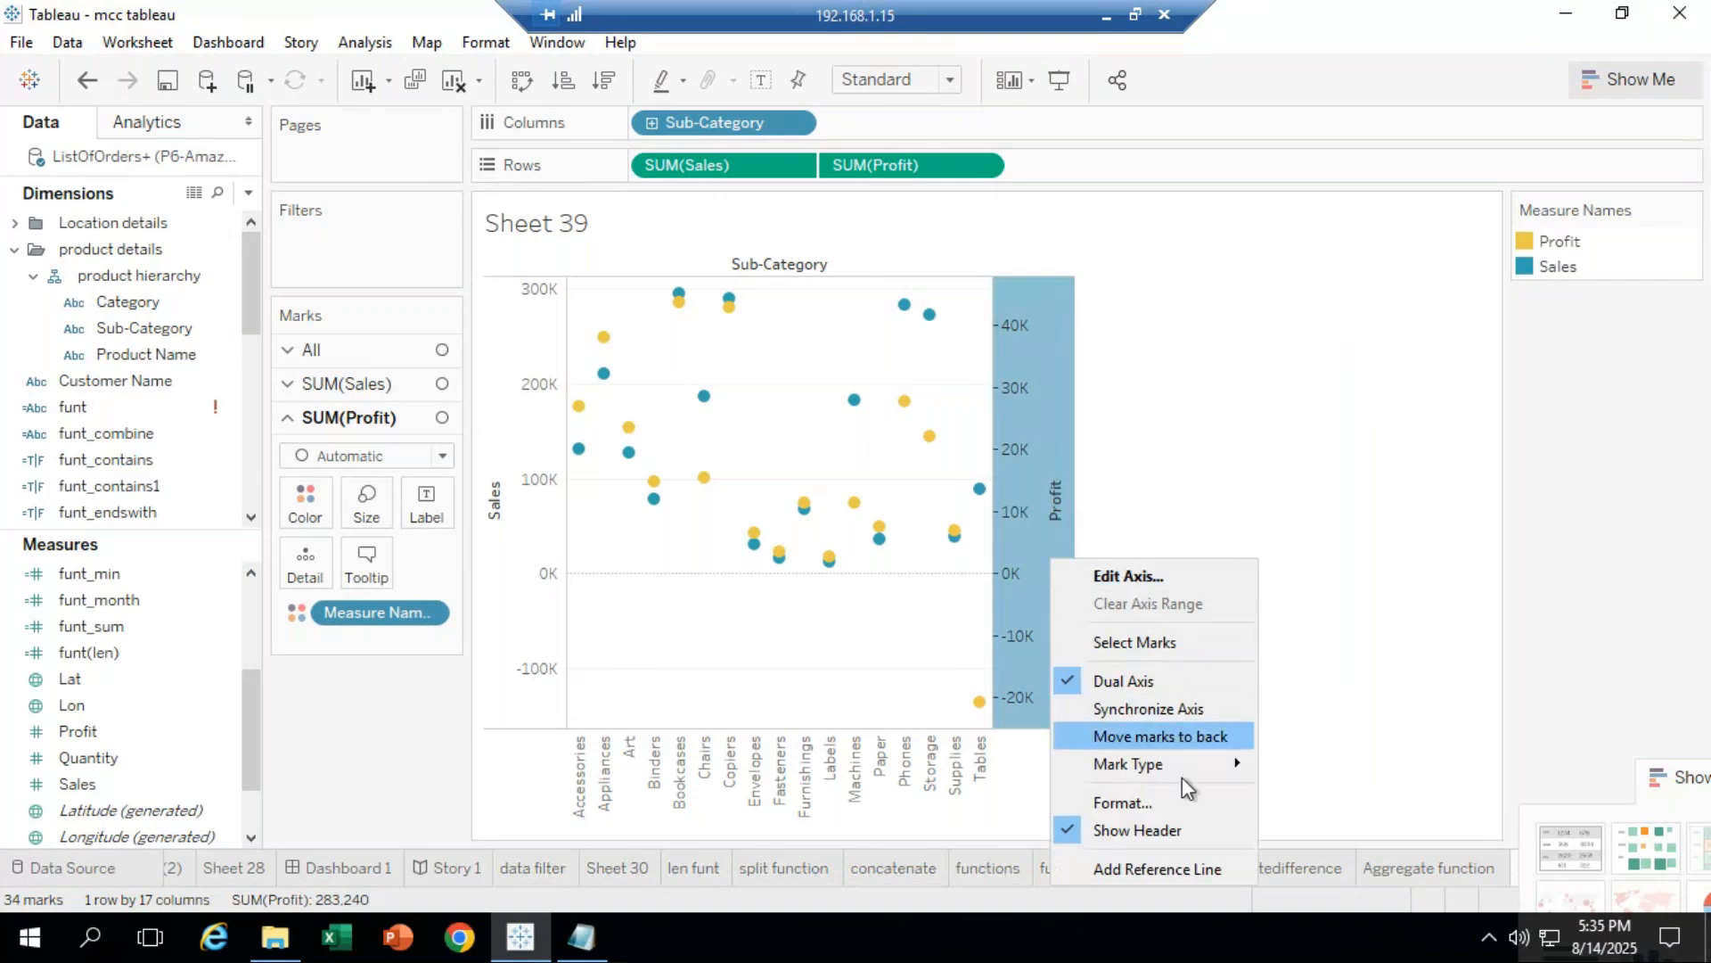
pyautogui.click(1178, 709)
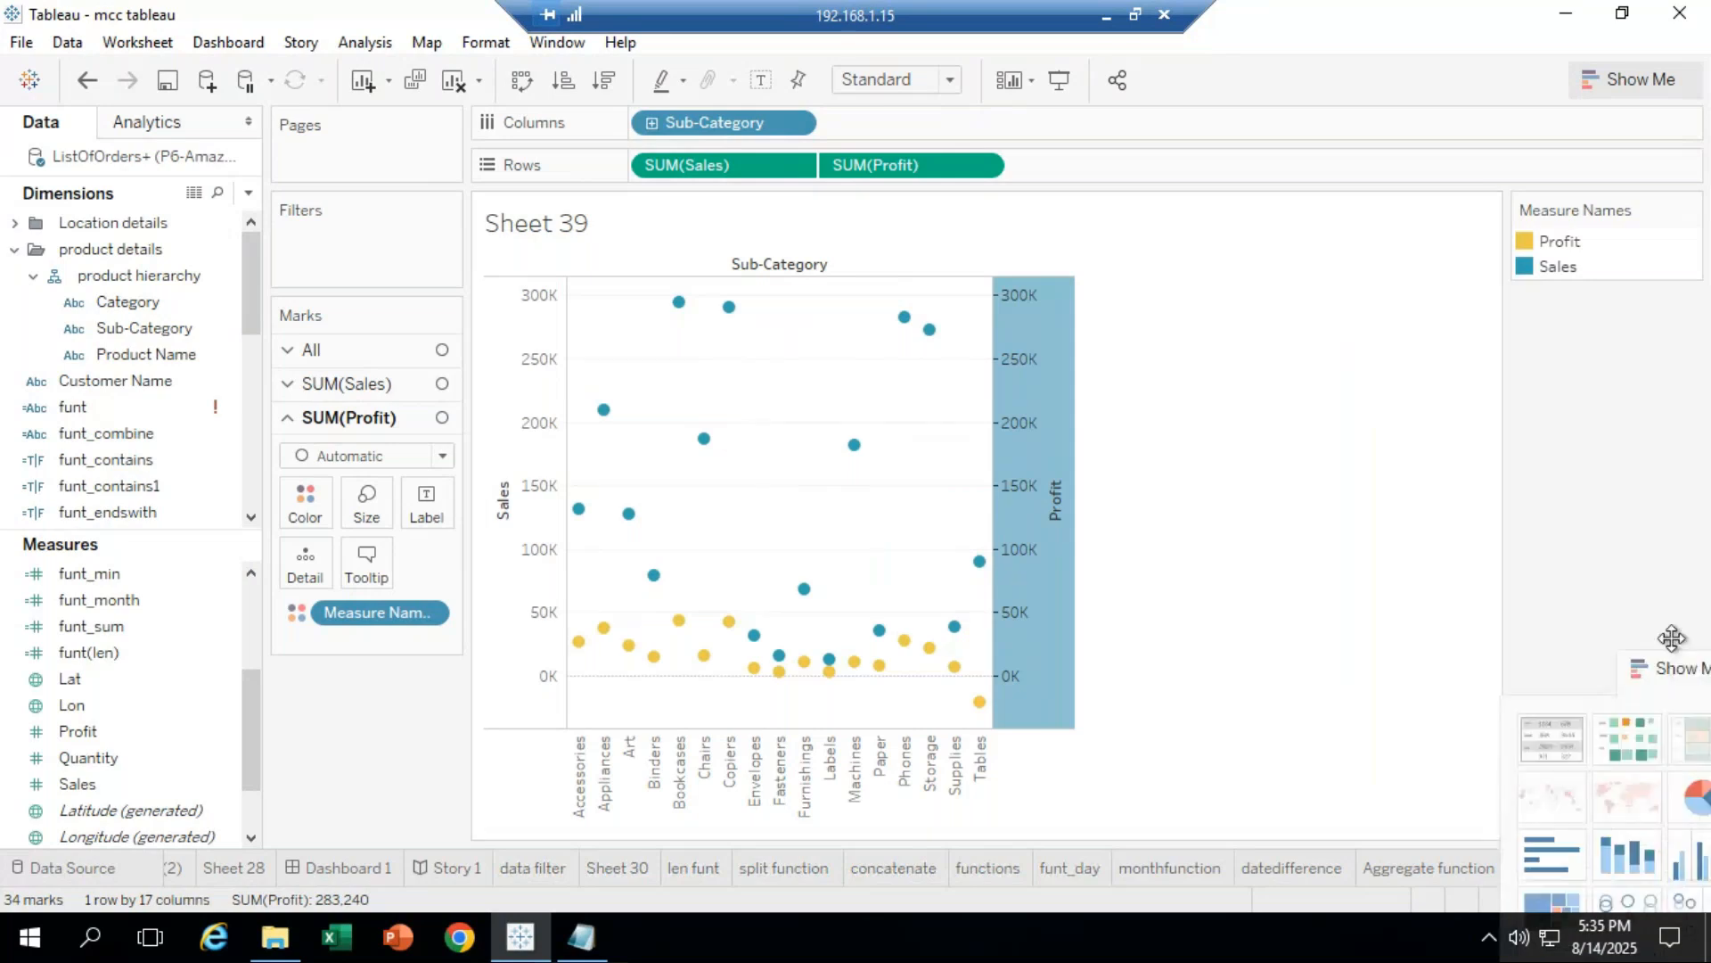
pyautogui.click(86, 81)
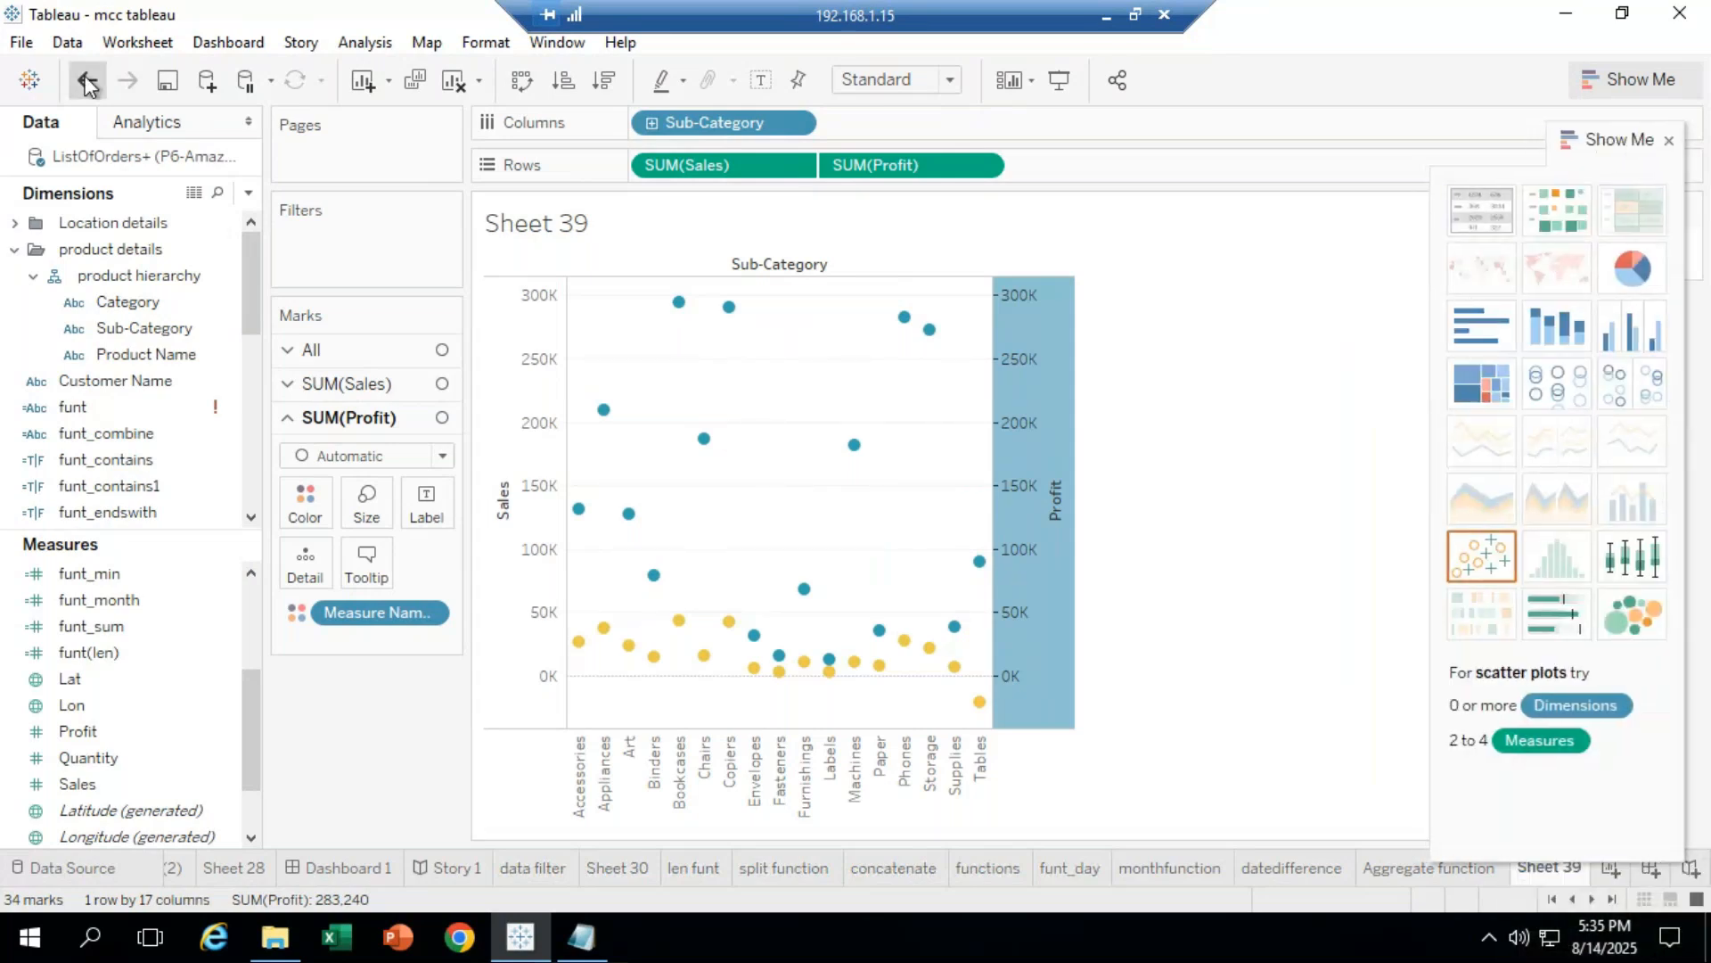
pyautogui.click(87, 80)
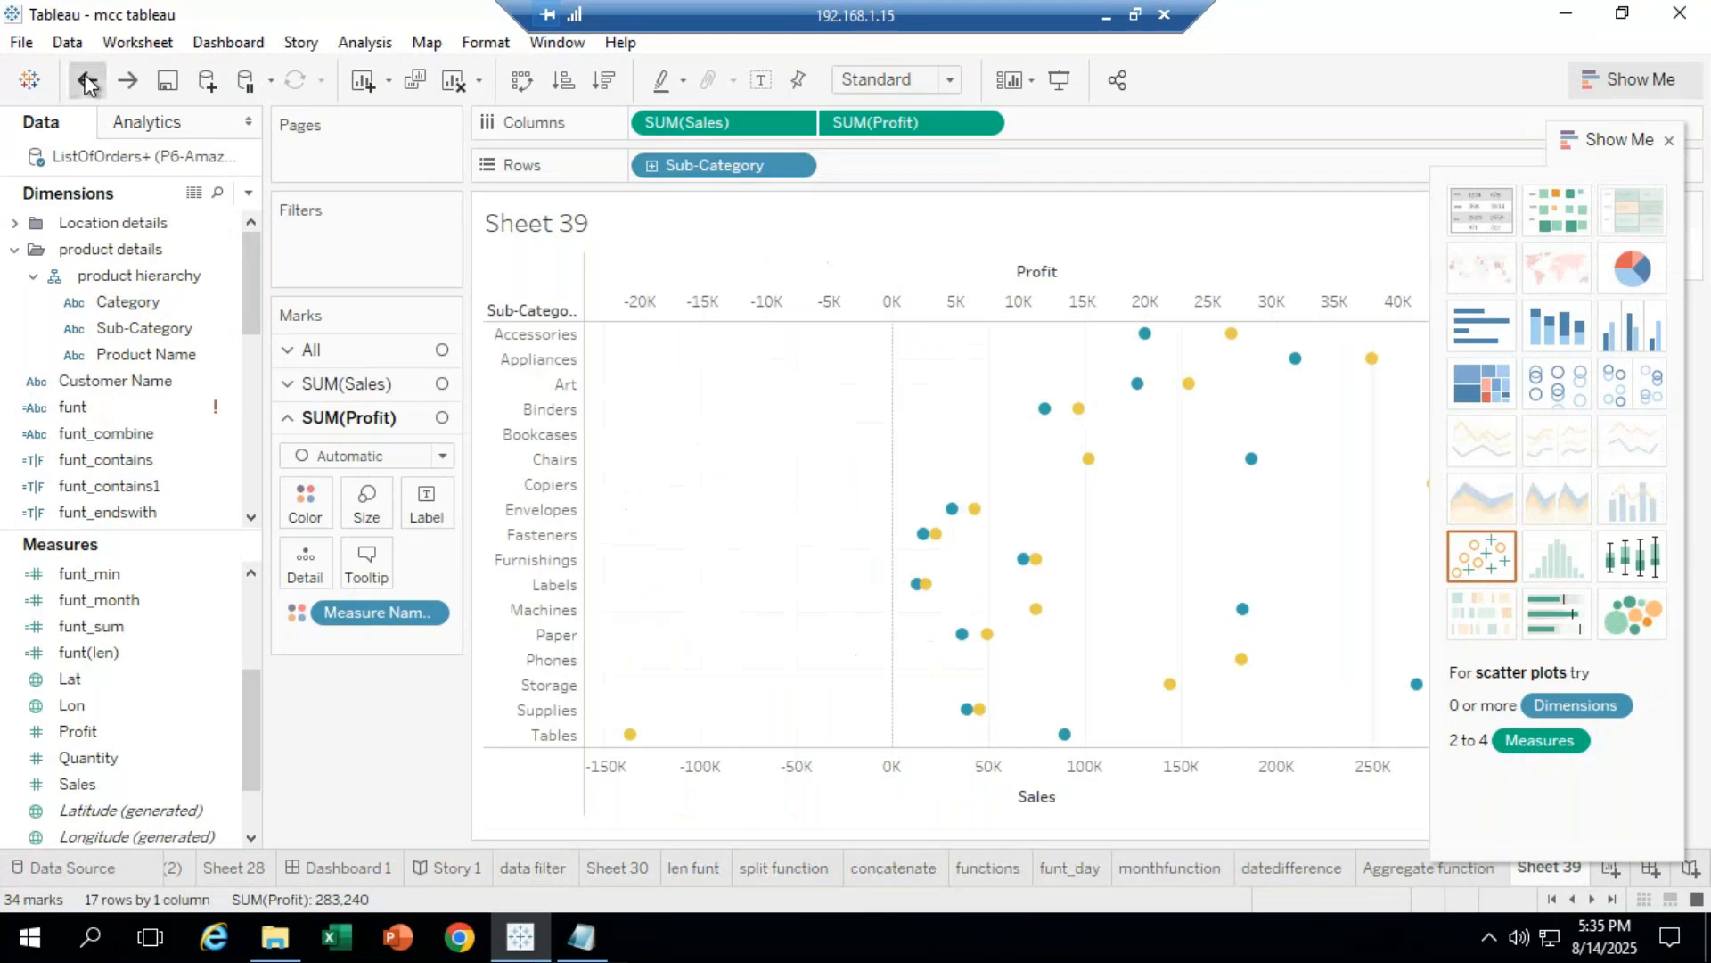
pyautogui.click(86, 80)
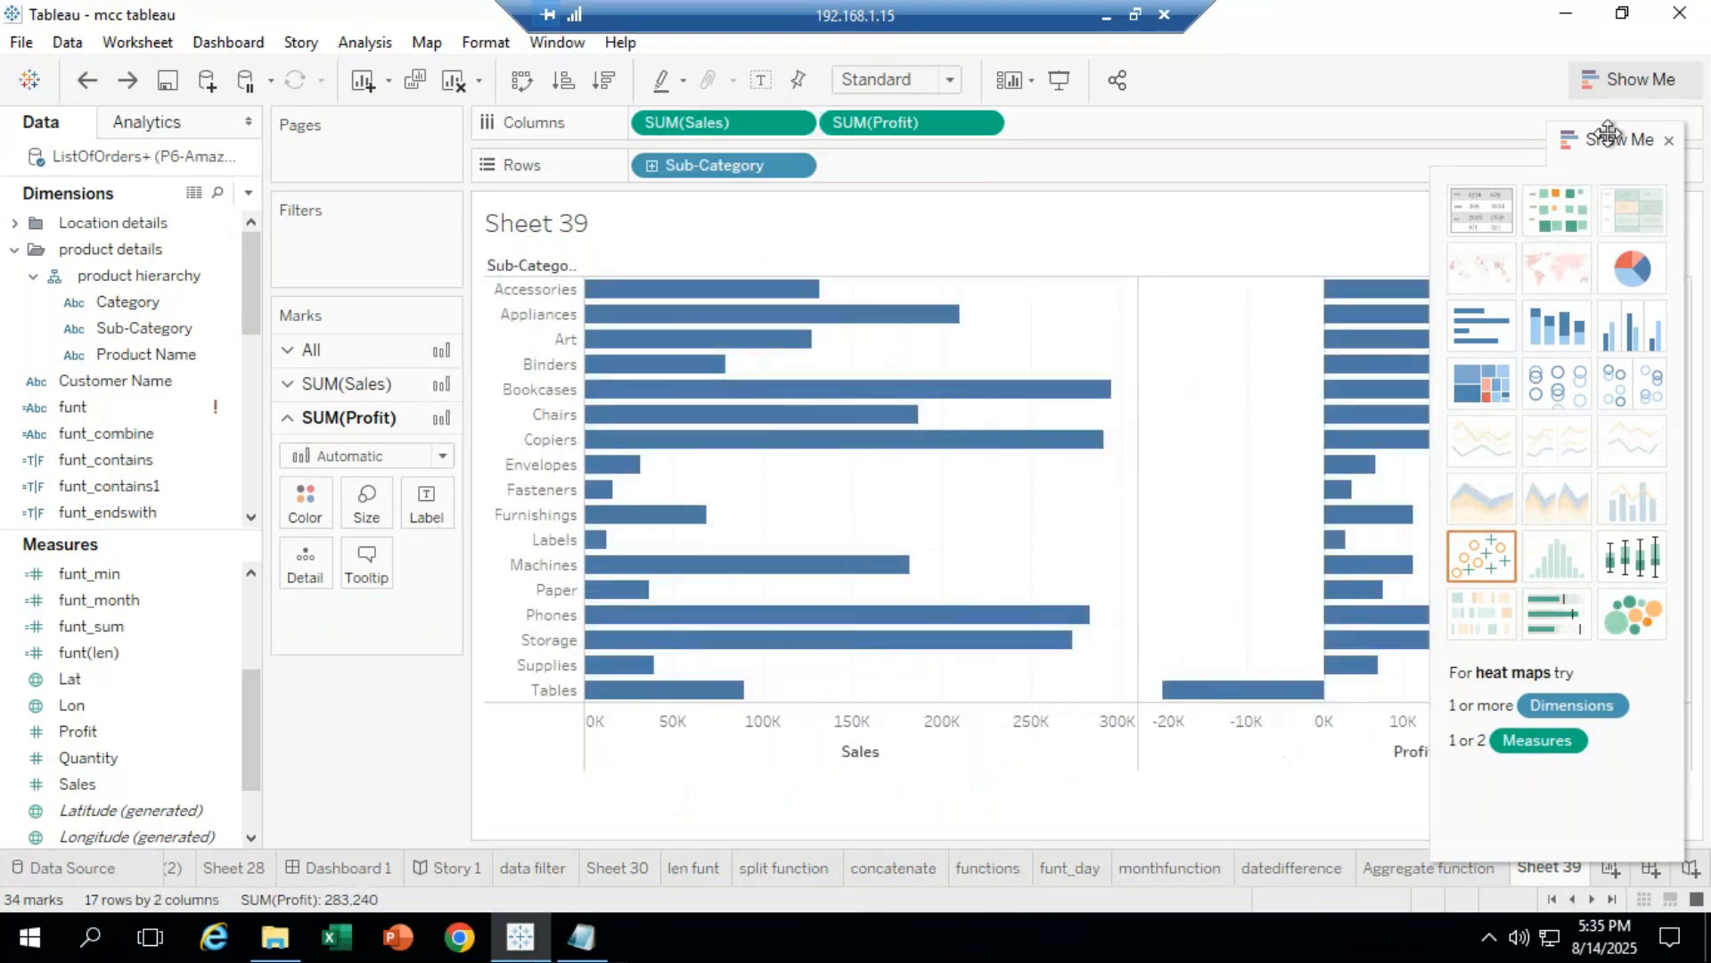
pyautogui.moveTo(1600, 140); pyautogui.dragTo(1703, 696)
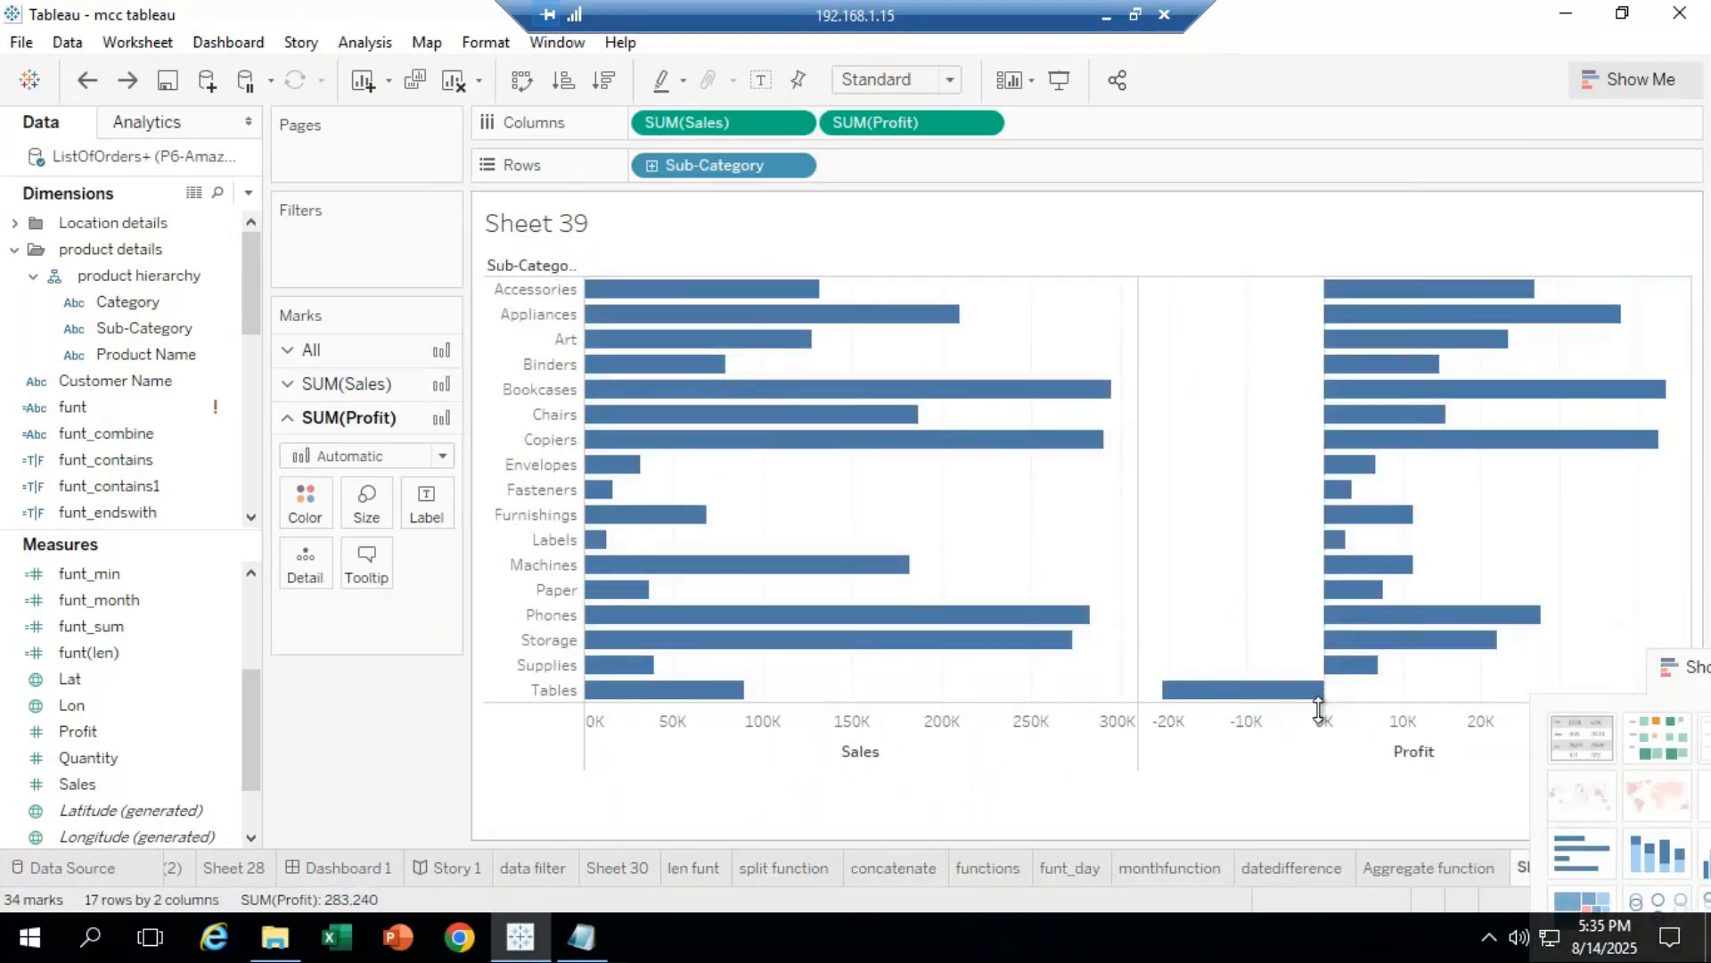
pyautogui.rightClick(1366, 757)
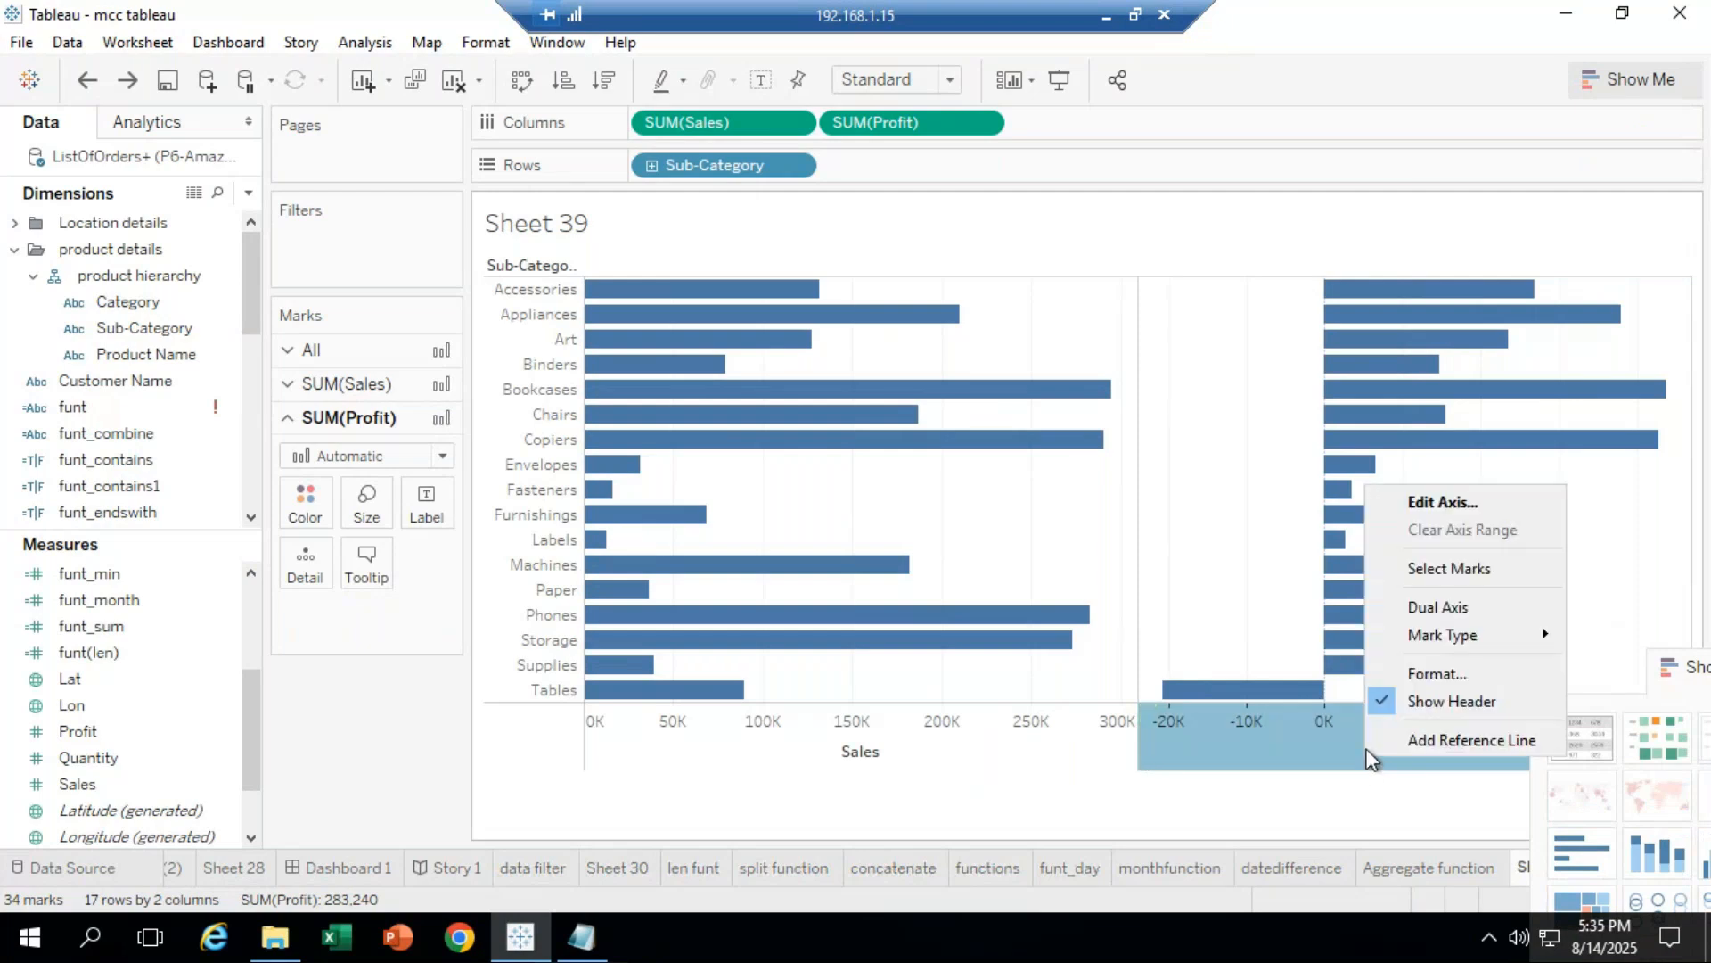
pyautogui.click(1451, 606)
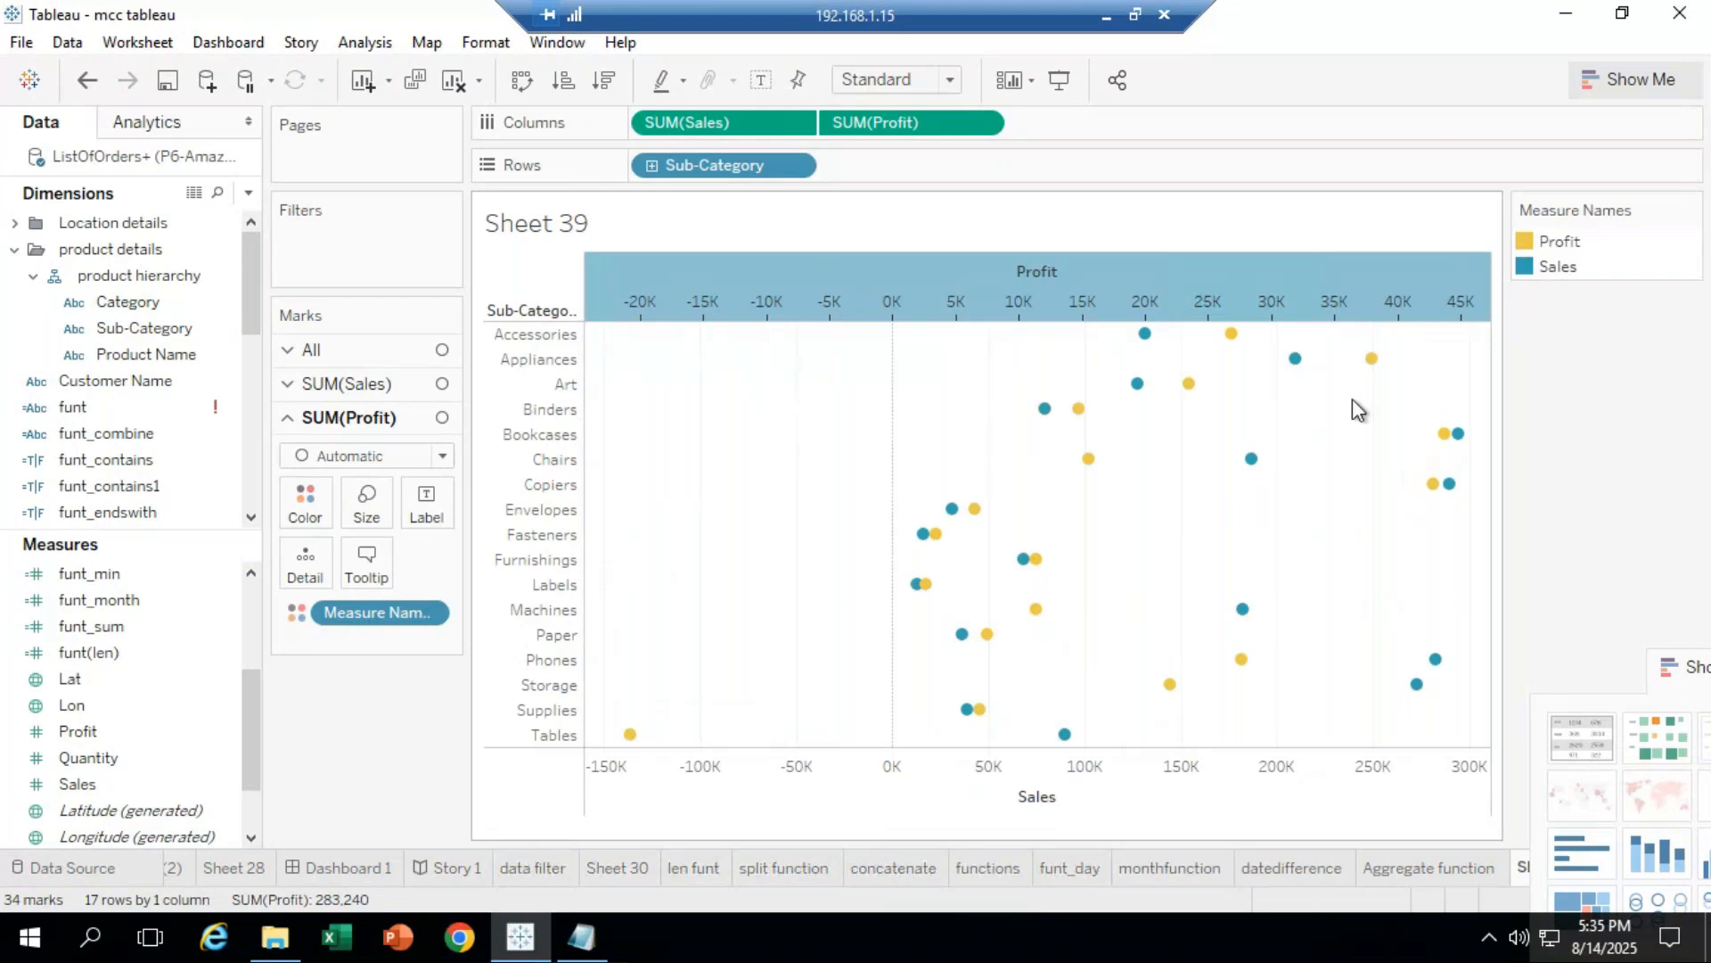
pyautogui.click(524, 92)
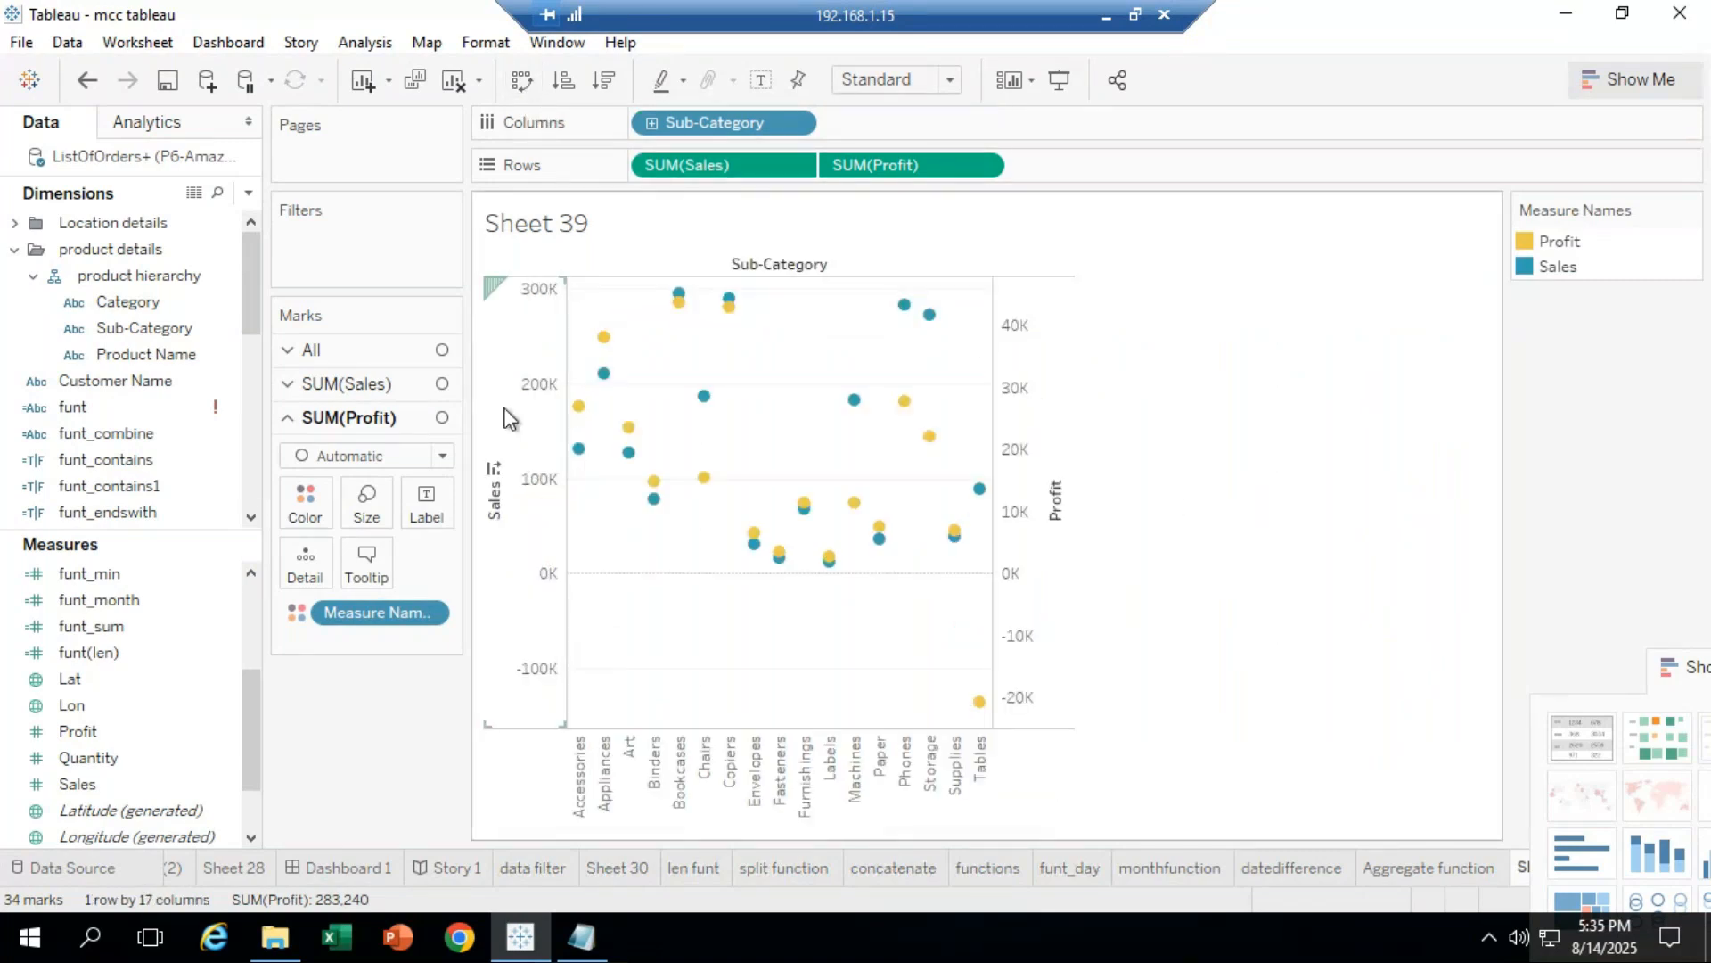
# Step: Synchronize the Profit axis with the Sales axis
pyautogui.moveTo(580, 409)
pyautogui.moveTo(580, 451)
pyautogui.rightClick(1043, 580)
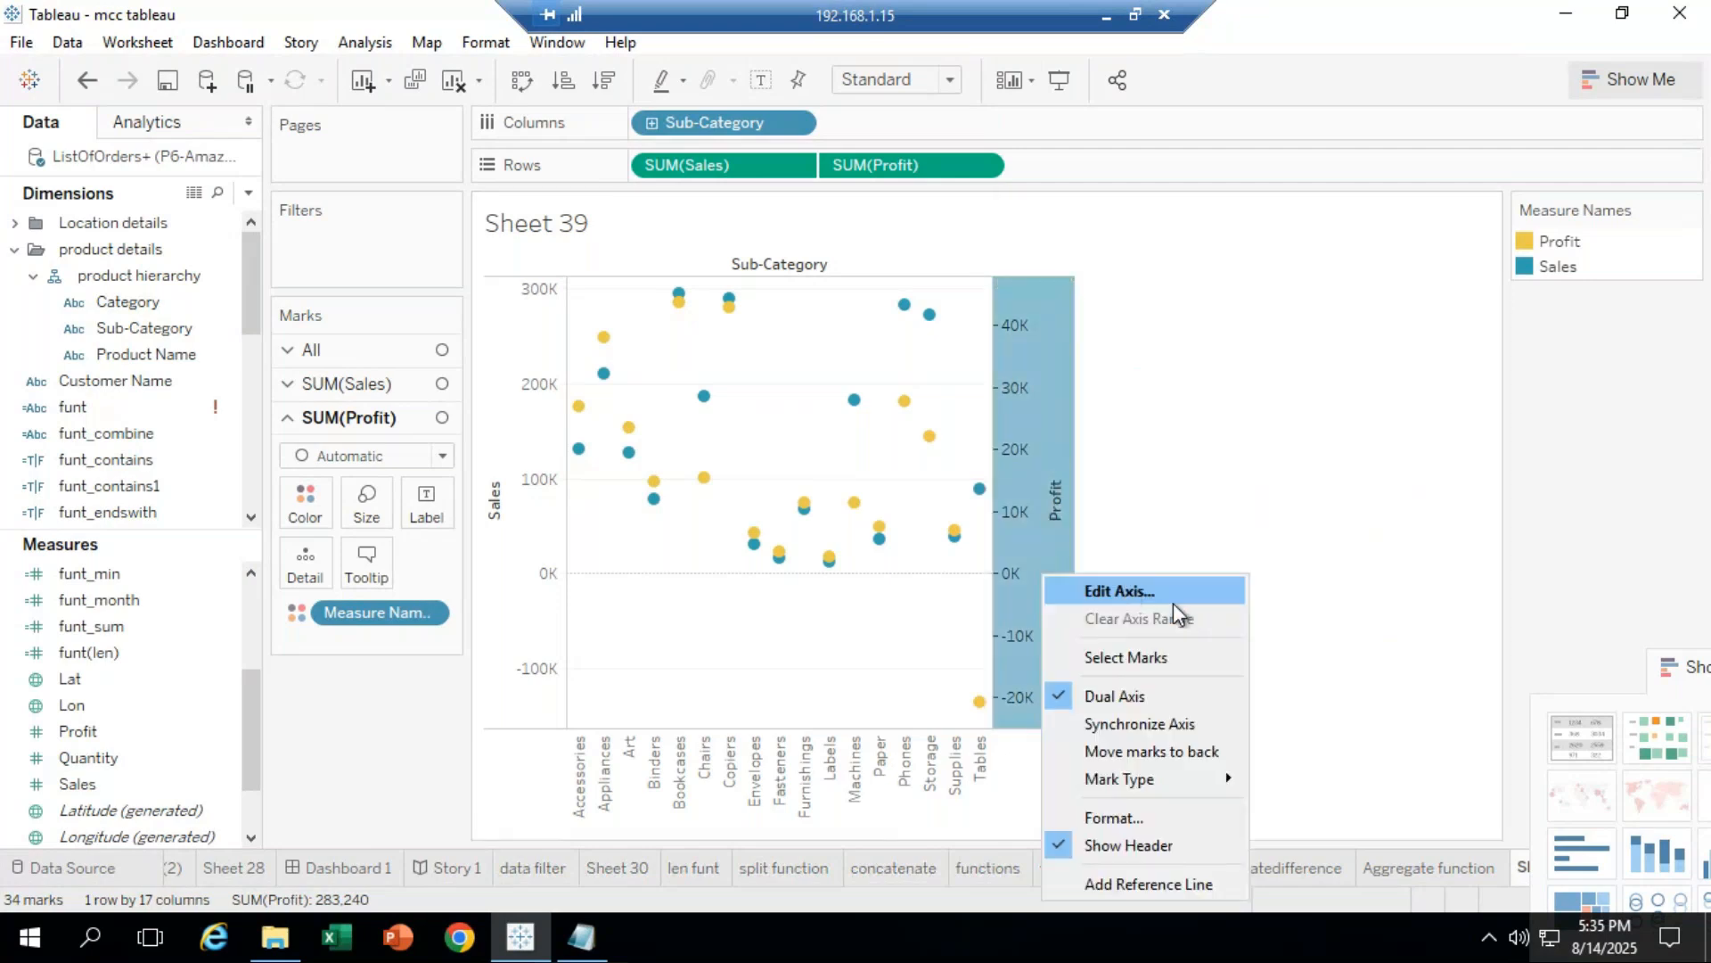
pyautogui.click(1183, 725)
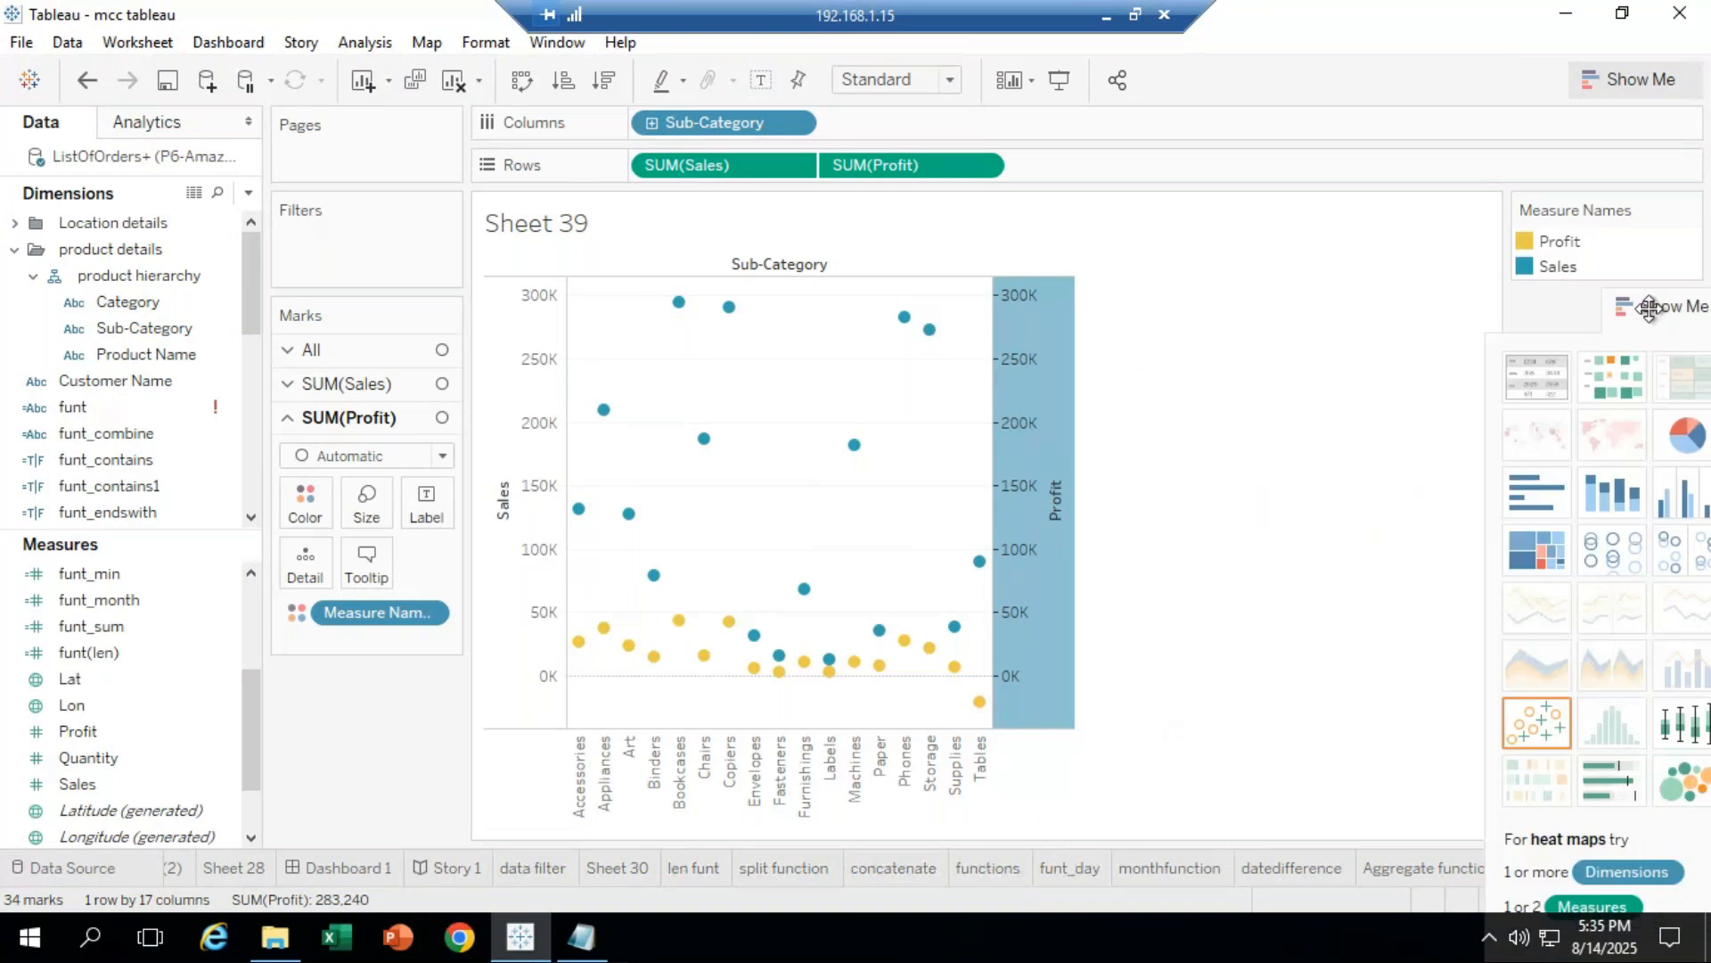
# Step: Hide the Profit axis header and pick side-by-side bars in Show Me
pyautogui.moveTo(1028, 590)
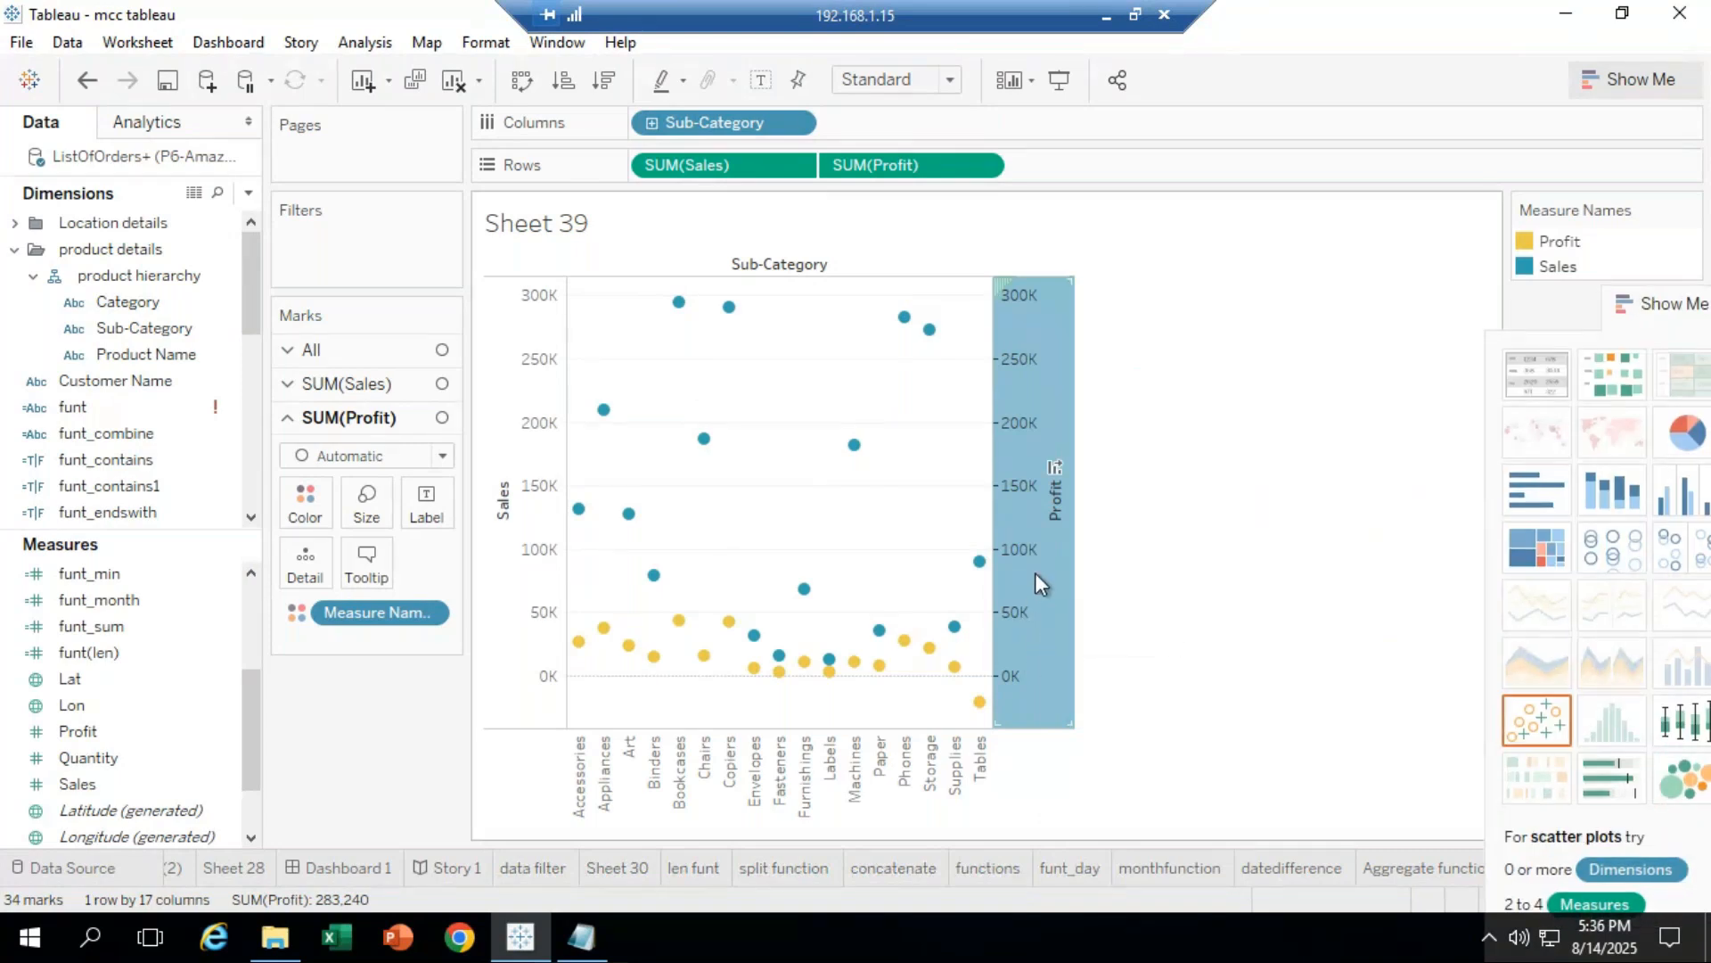
pyautogui.rightClick(1036, 574)
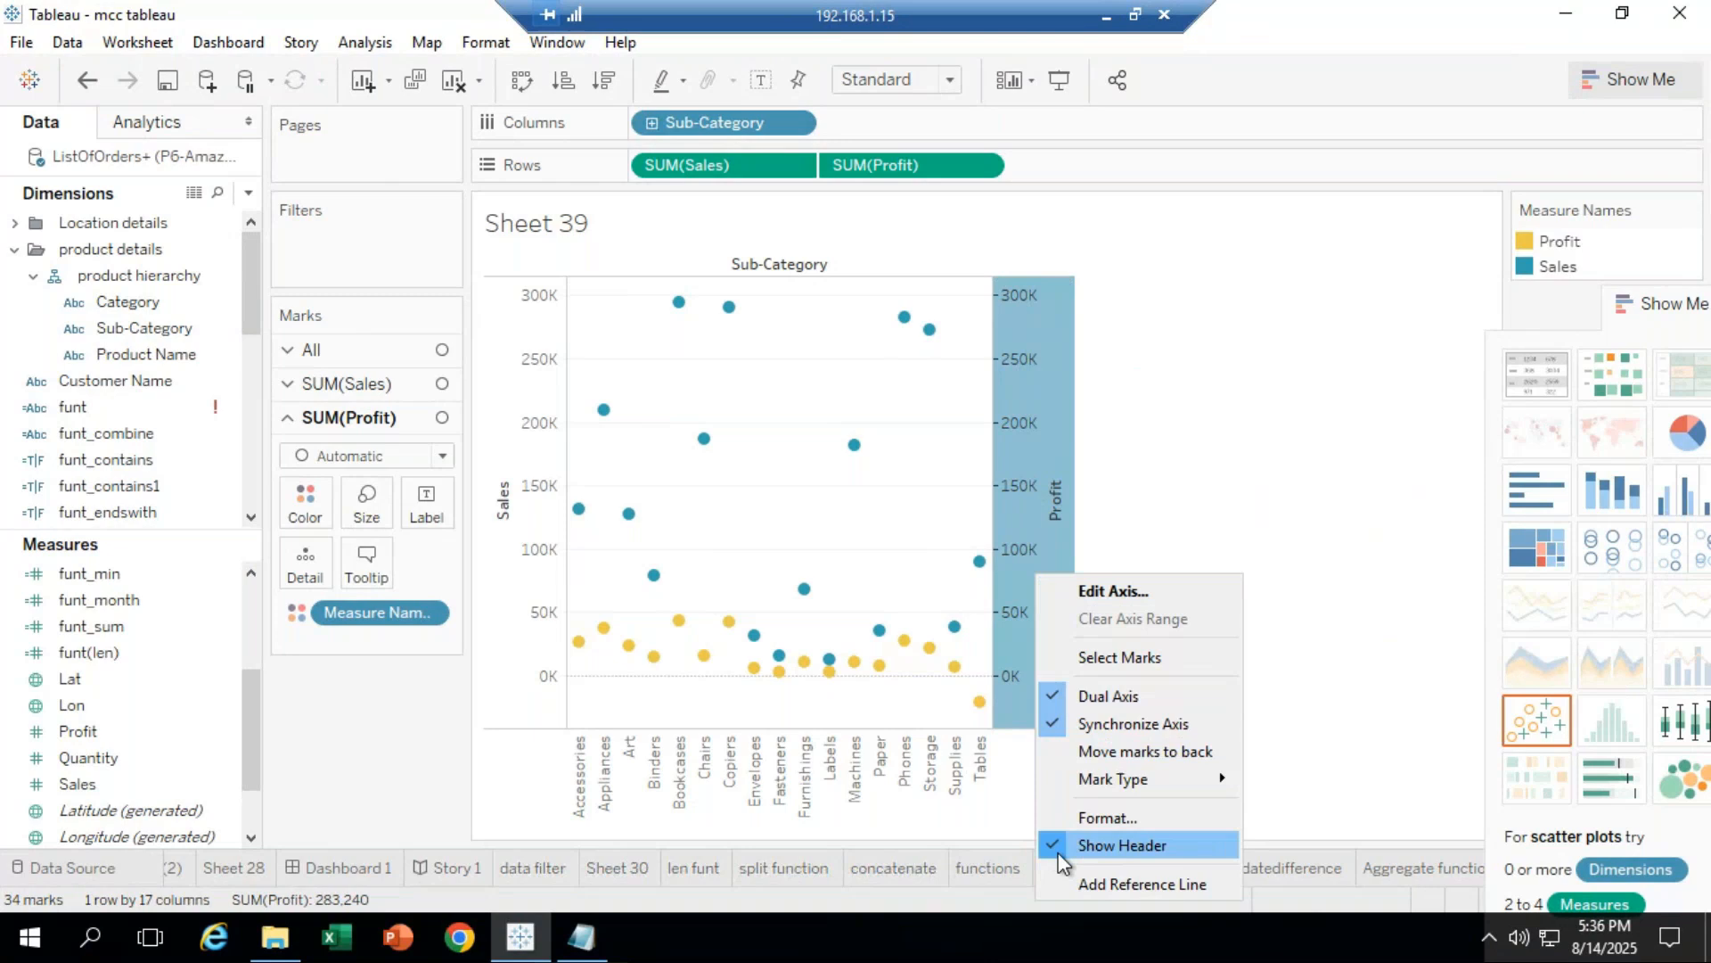
pyautogui.click(1143, 854)
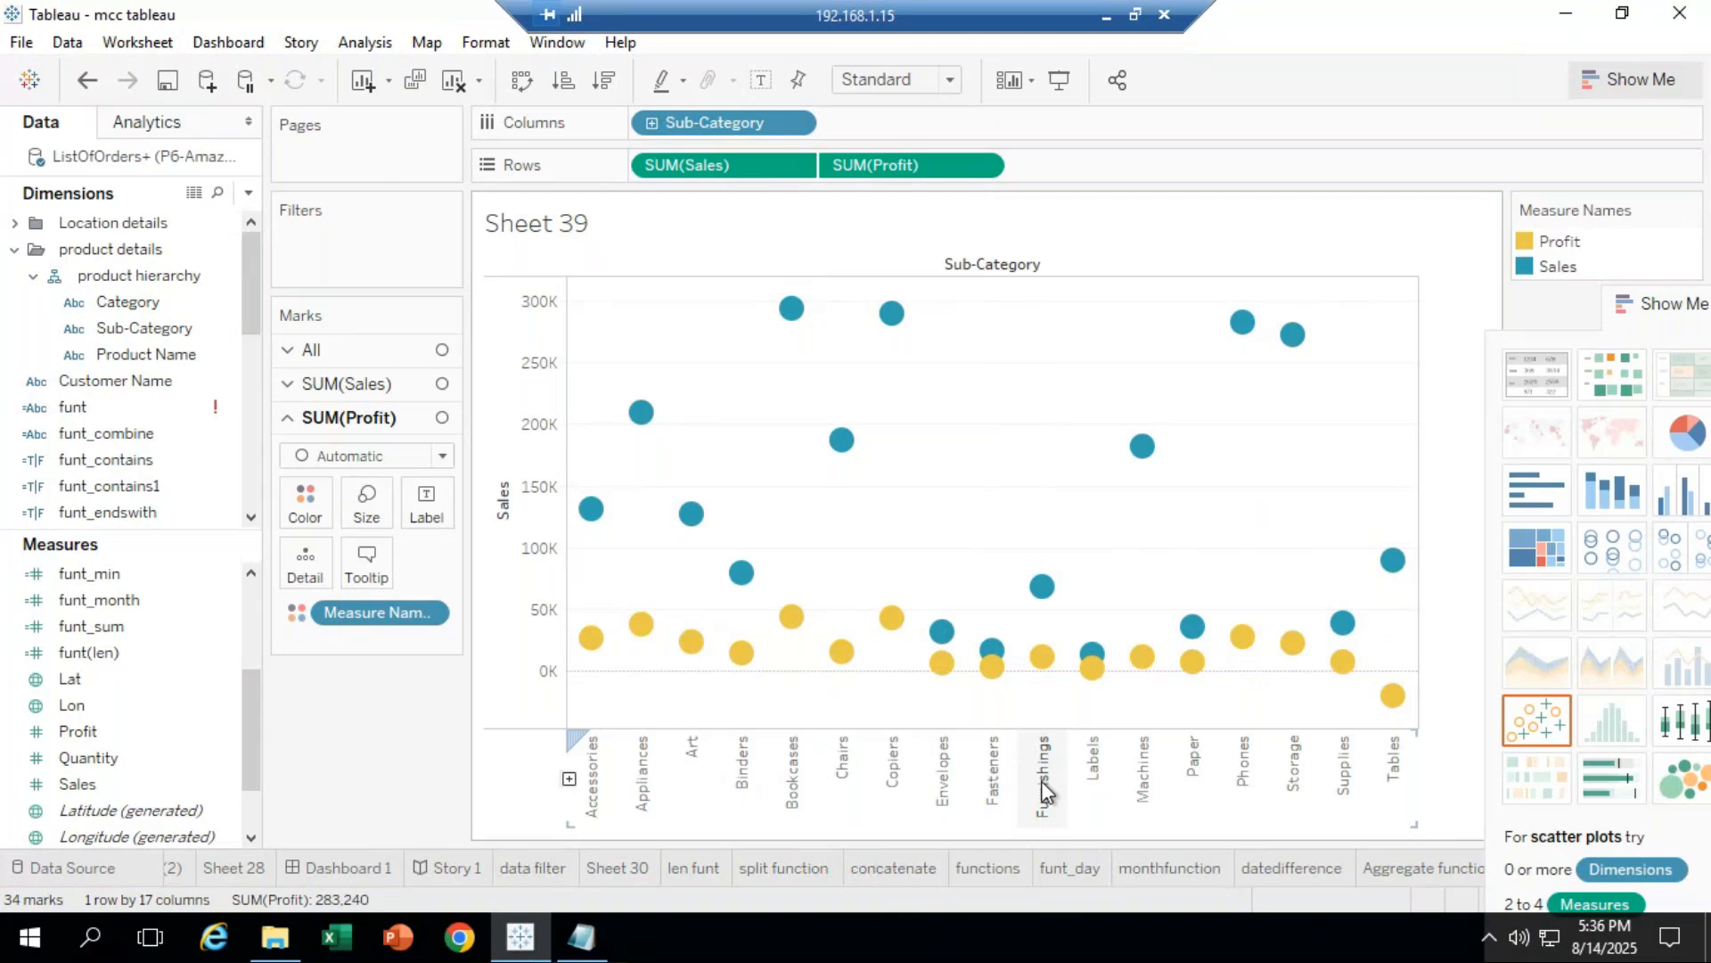
pyautogui.moveTo(1658, 310); pyautogui.dragTo(1570, 281)
pyautogui.click(1618, 530)
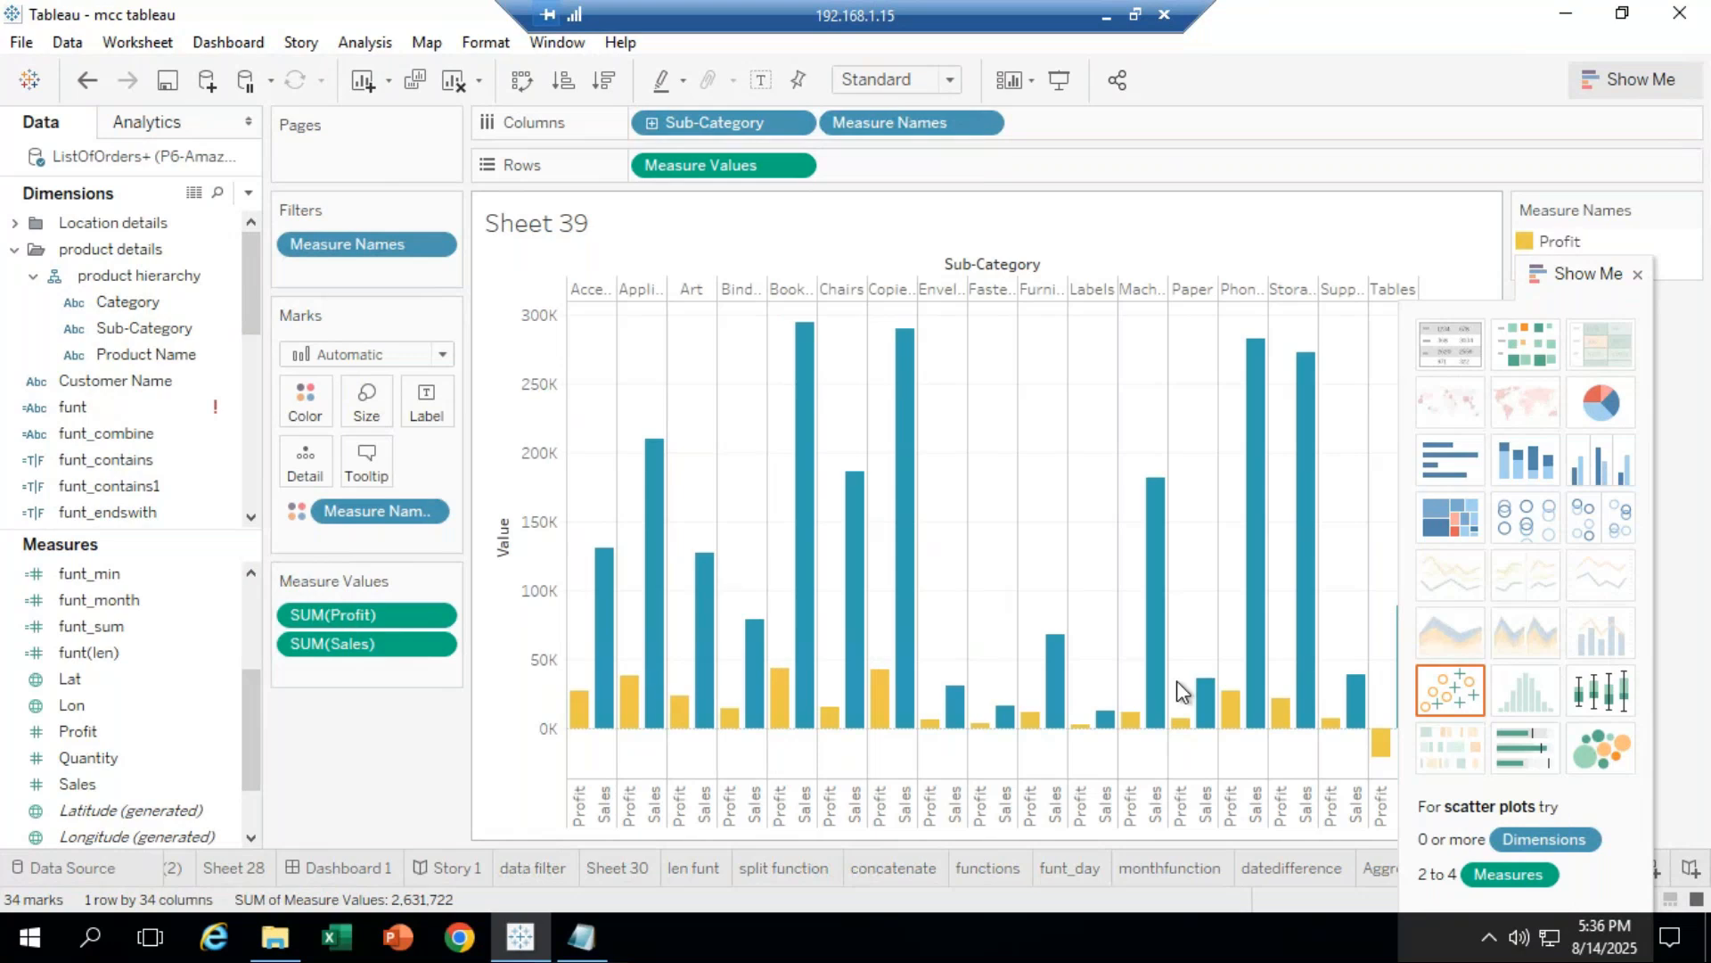
# Step: Keep the Bar mark type, tune bar width with the Size slider, and move Show Me aside
pyautogui.click(437, 355)
pyautogui.click(370, 607)
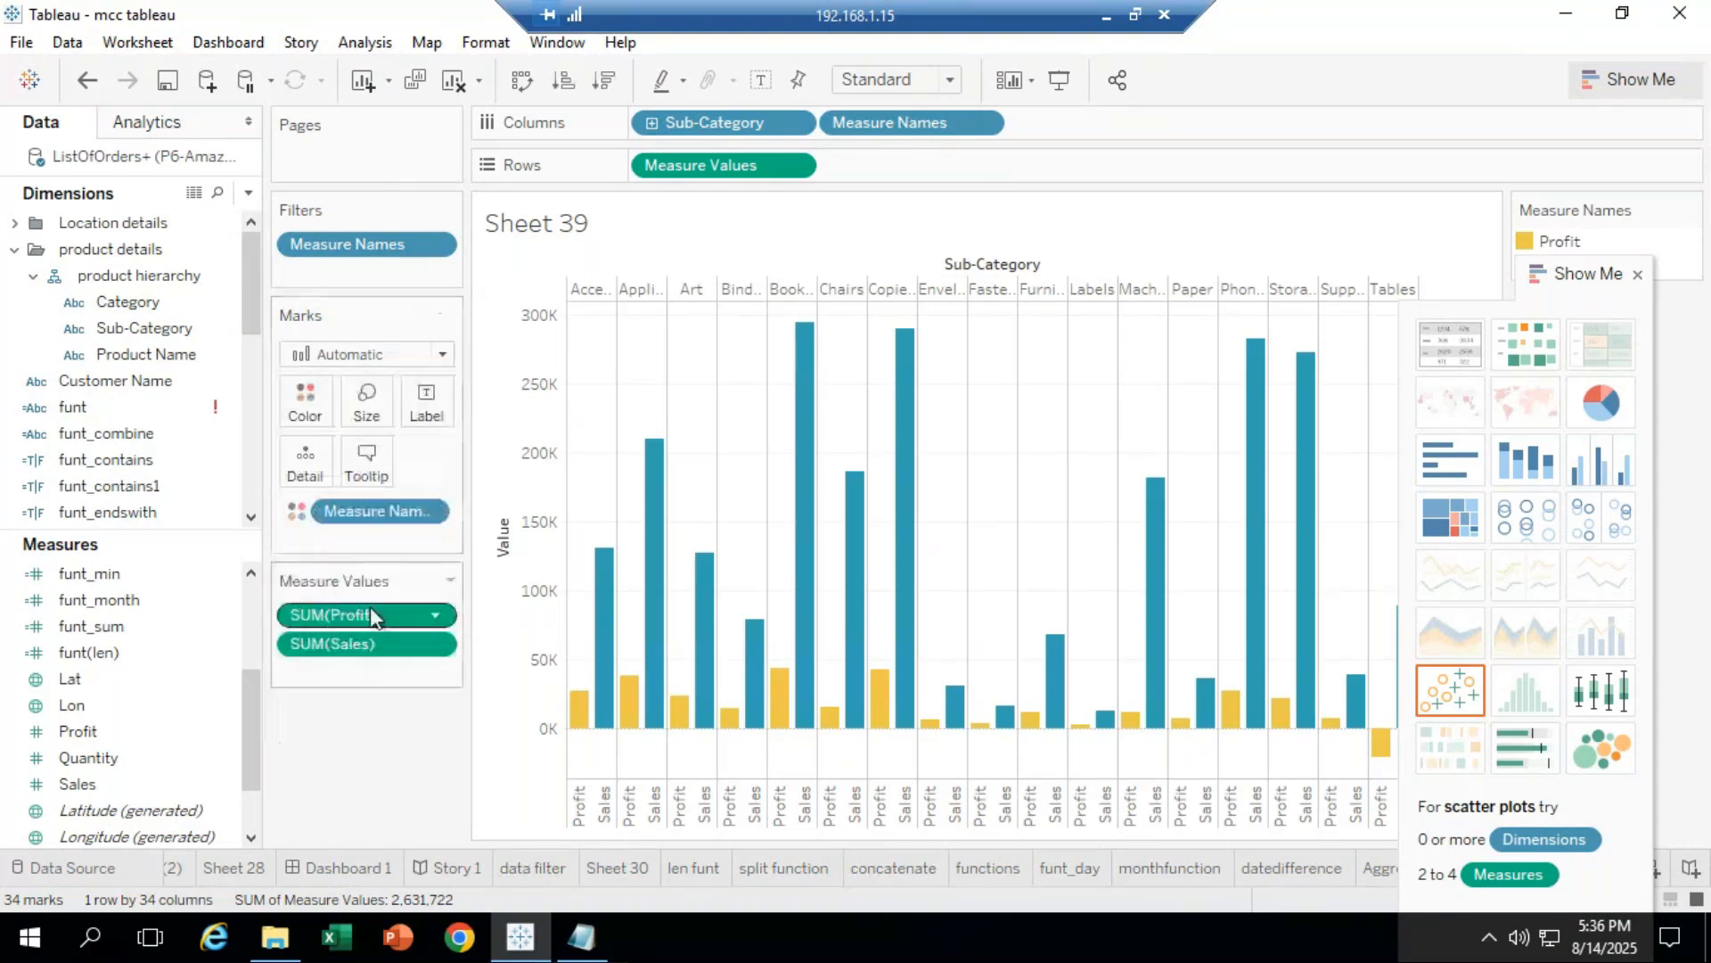
pyautogui.click(366, 415)
pyautogui.moveTo(516, 463); pyautogui.dragTo(427, 461)
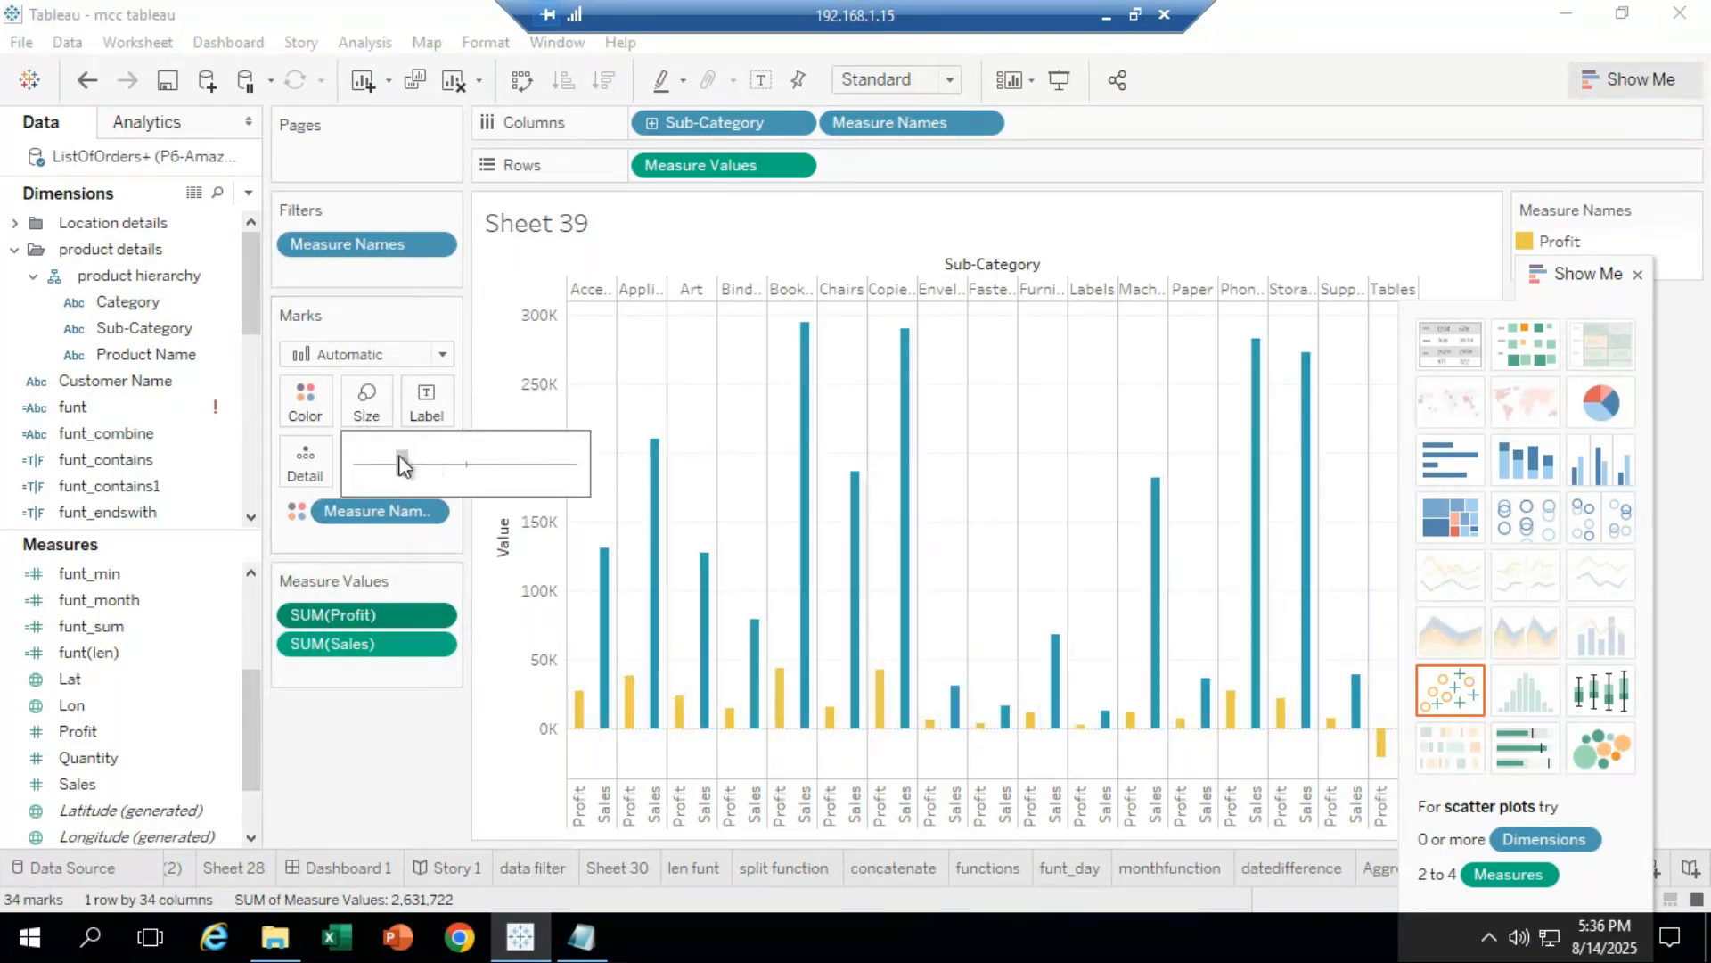
pyautogui.moveTo(400, 465); pyautogui.dragTo(499, 485)
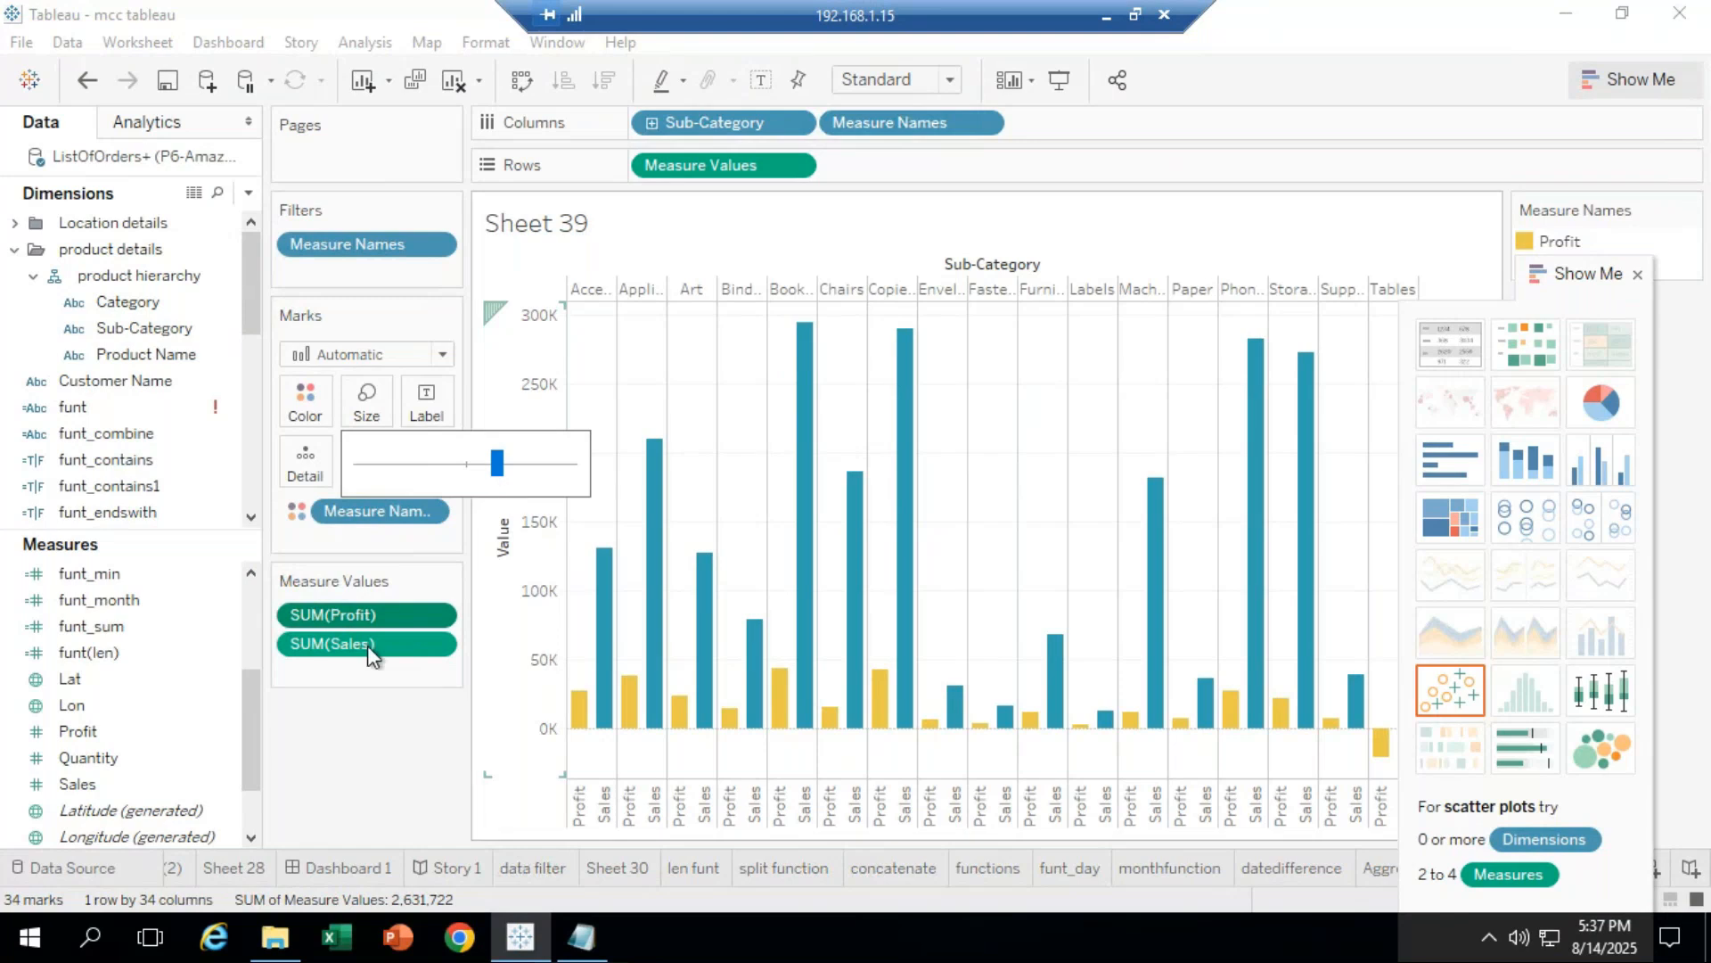
pyautogui.click(349, 658)
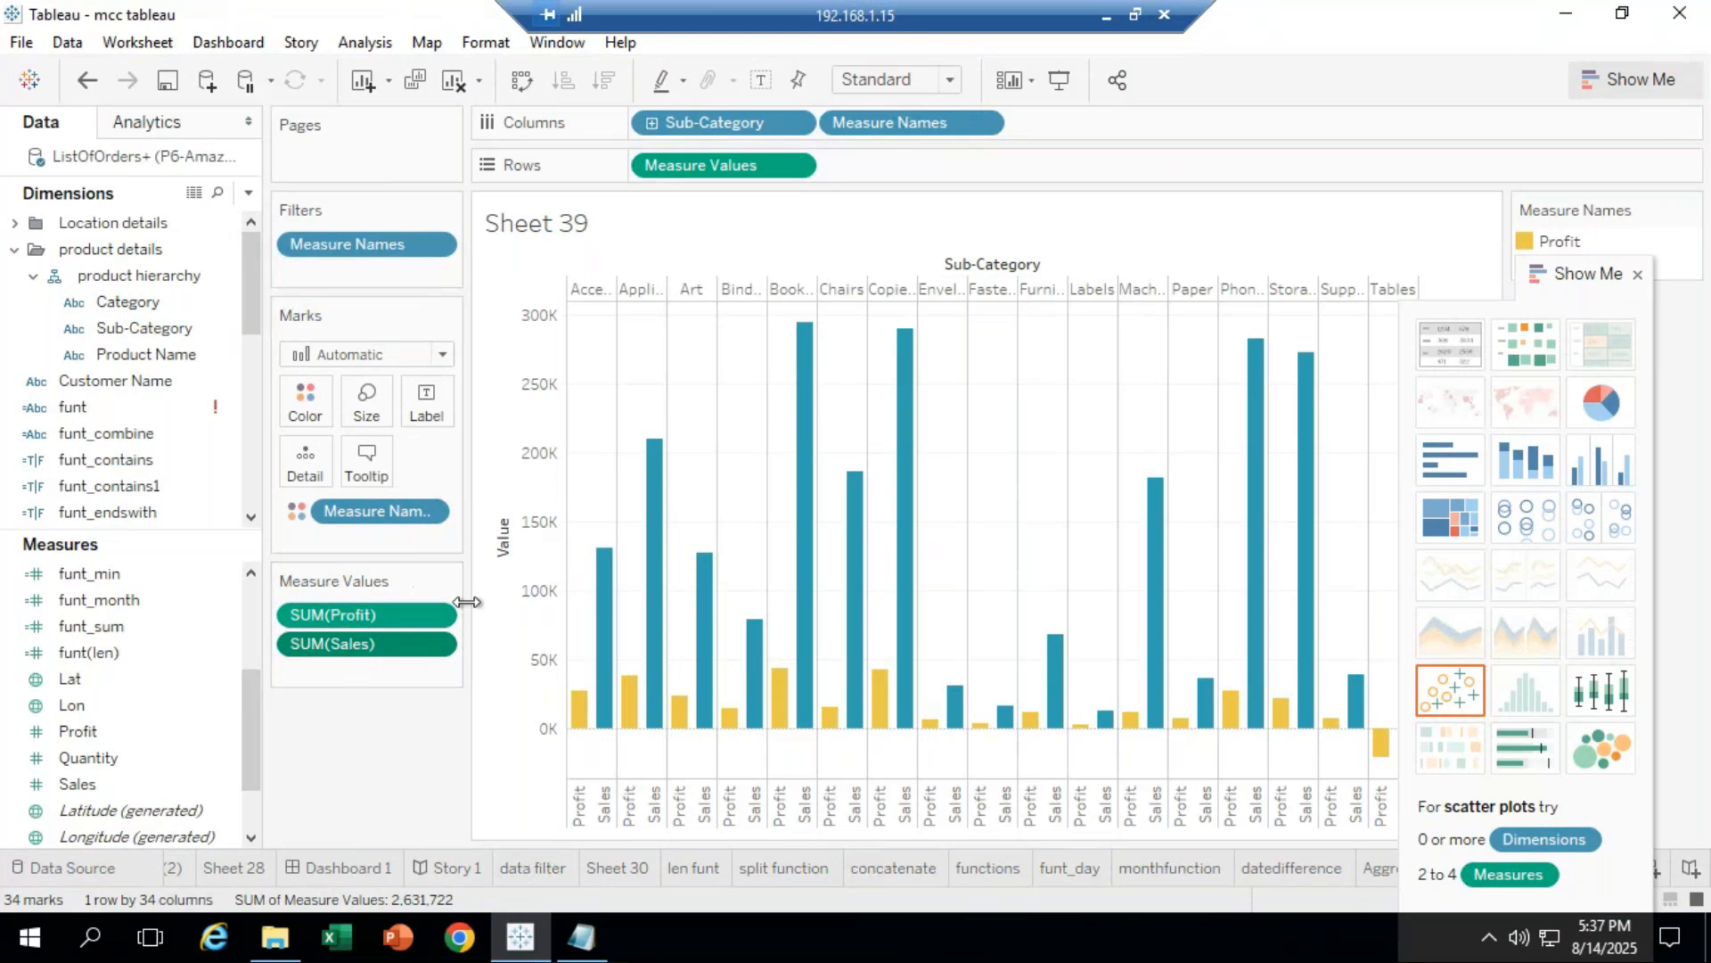
pyautogui.moveTo(1555, 277); pyautogui.dragTo(1705, 310)
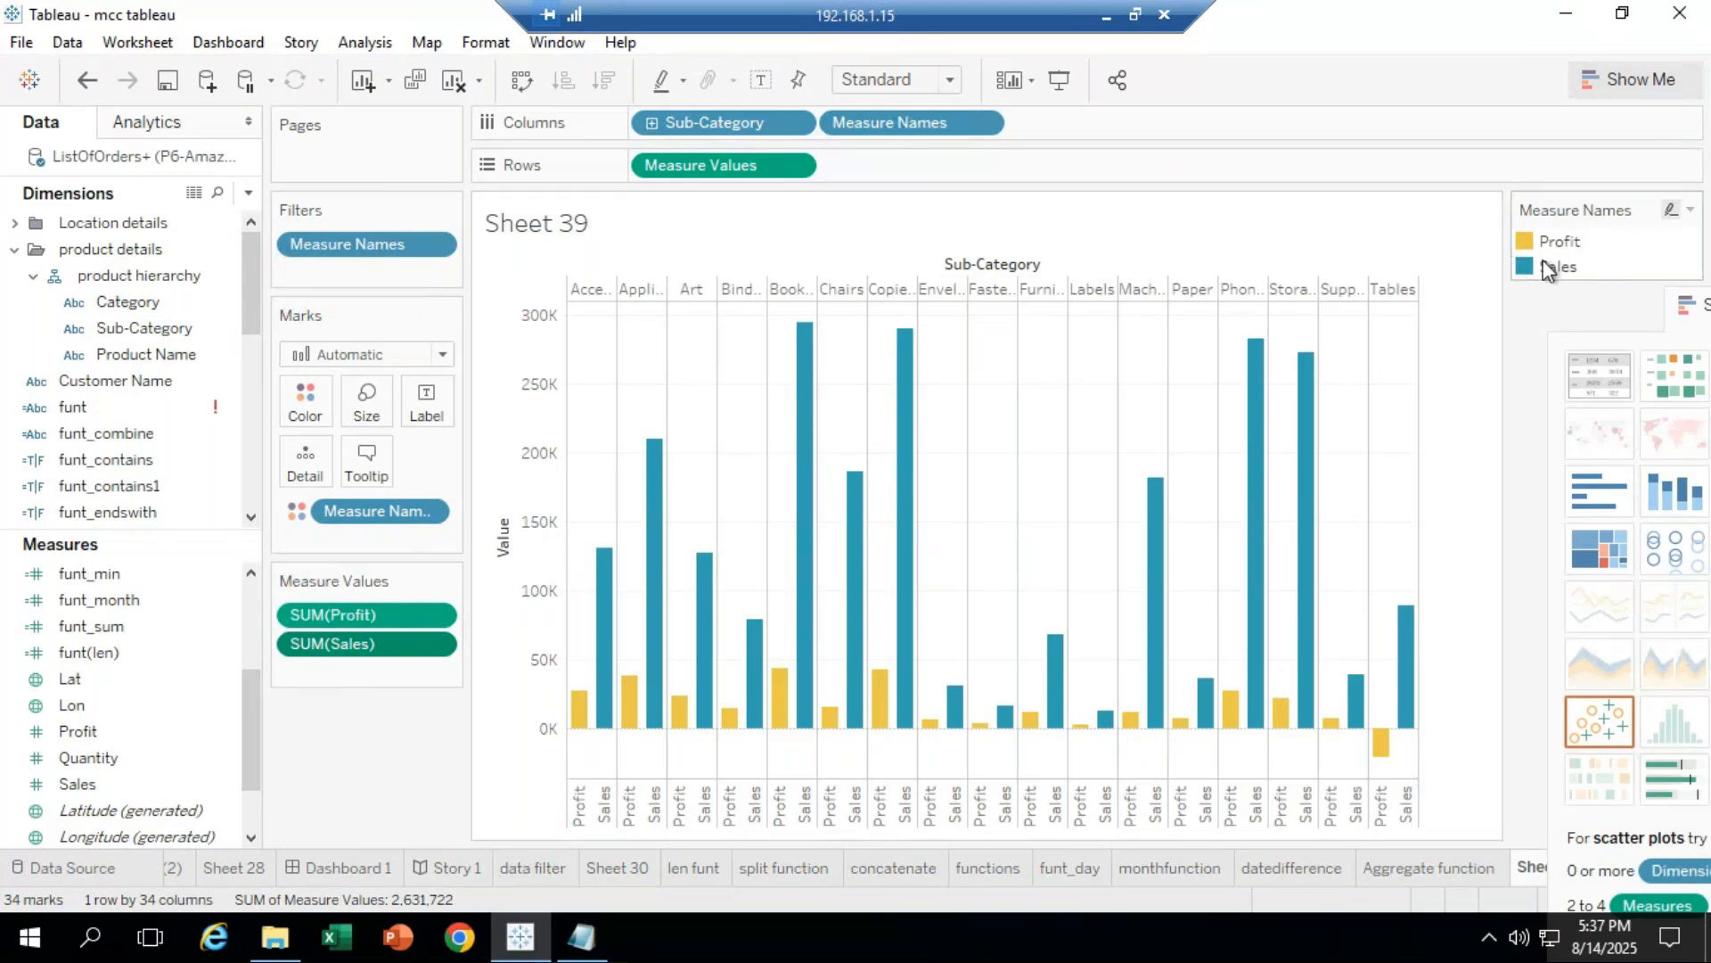
# Step: Assign green to Sales in the Measure Names colour legend
pyautogui.click(1689, 210)
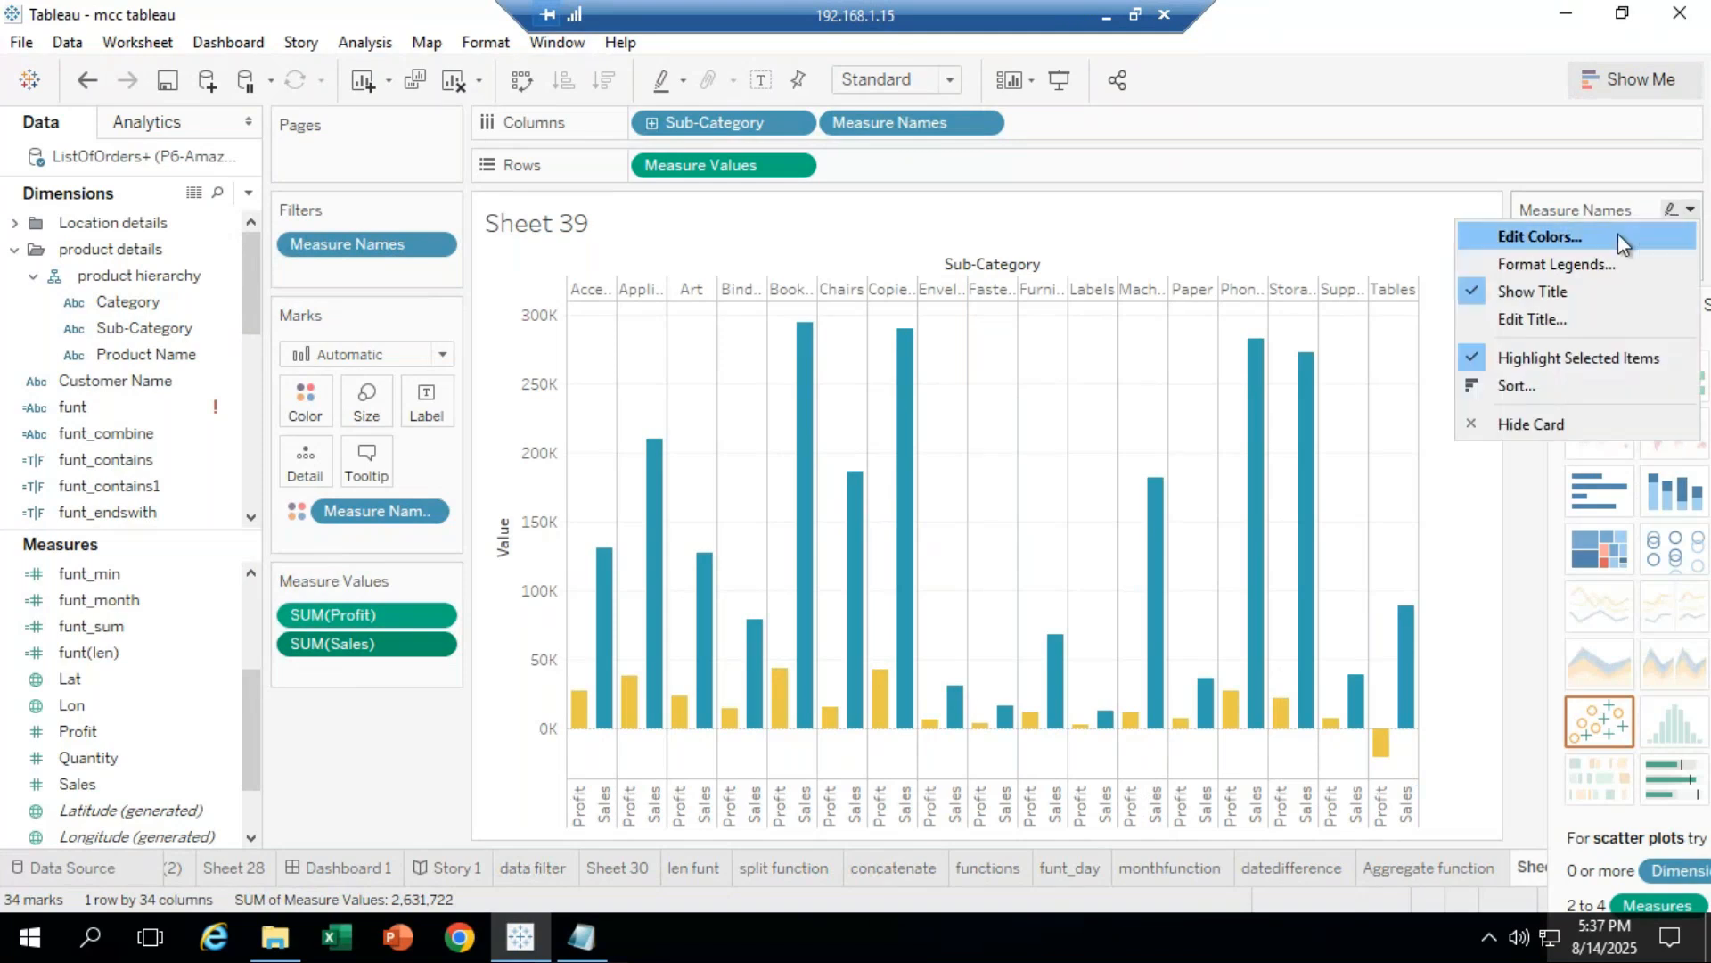
pyautogui.click(1560, 238)
pyautogui.click(899, 503)
pyautogui.click(958, 712)
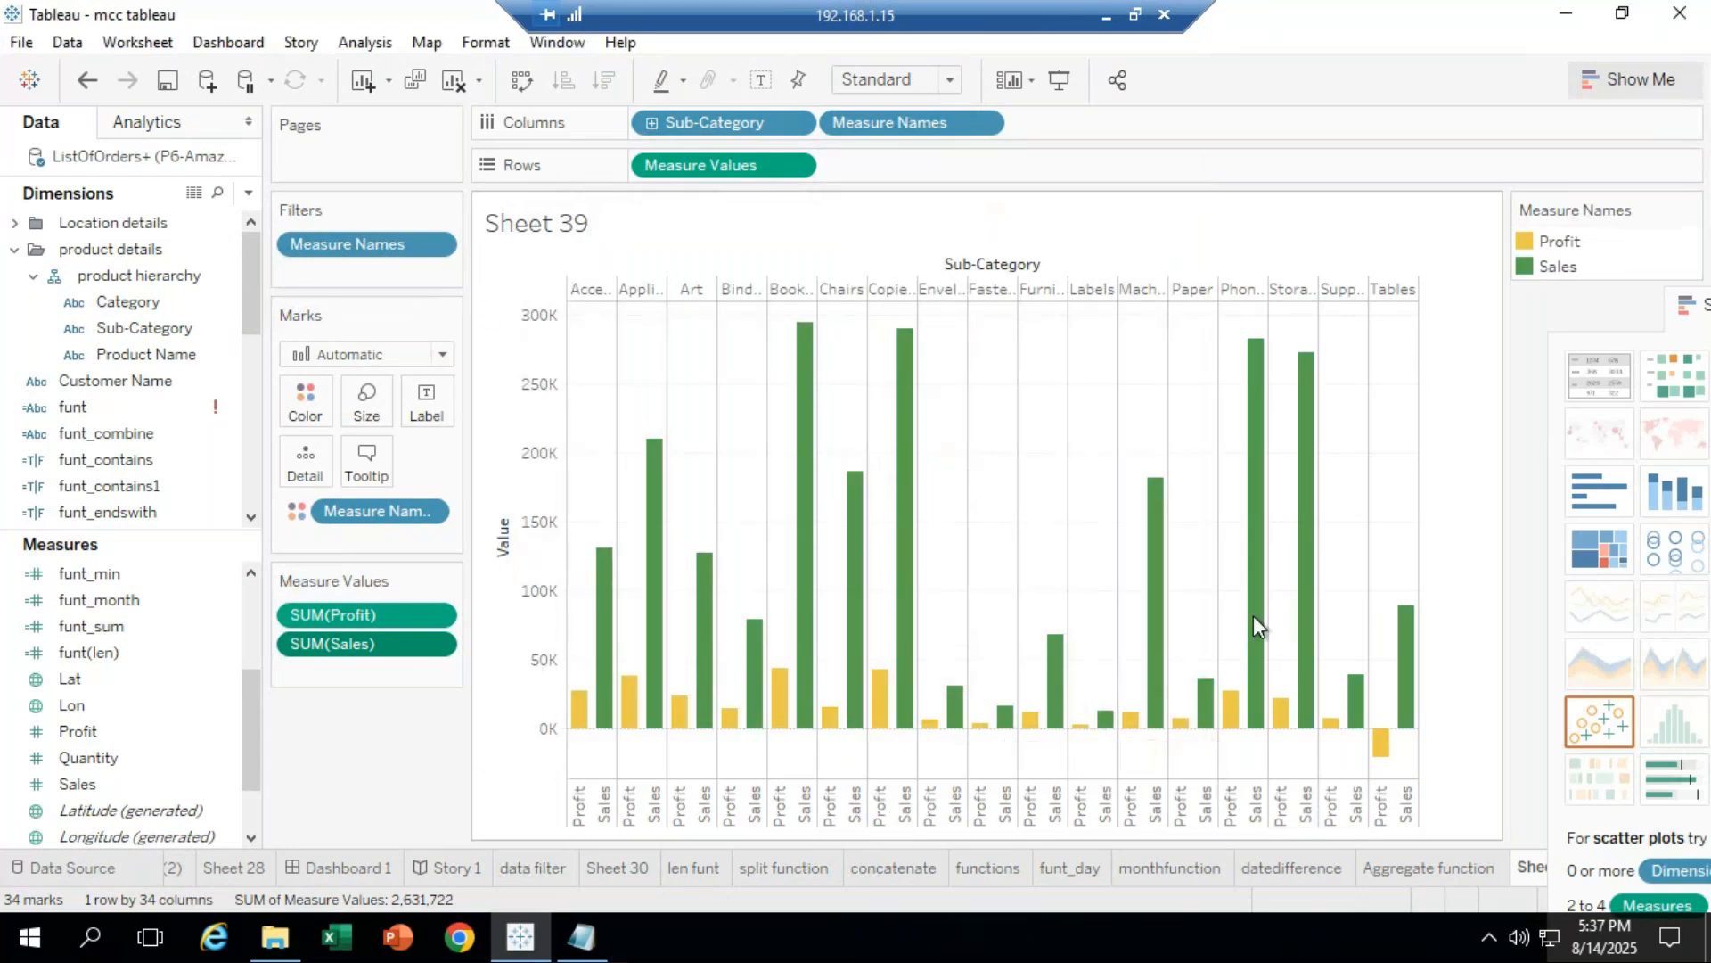
# Step: Check the yellow Profit and green Sales bars via the legend, then select the Sales measure
pyautogui.click(1560, 243)
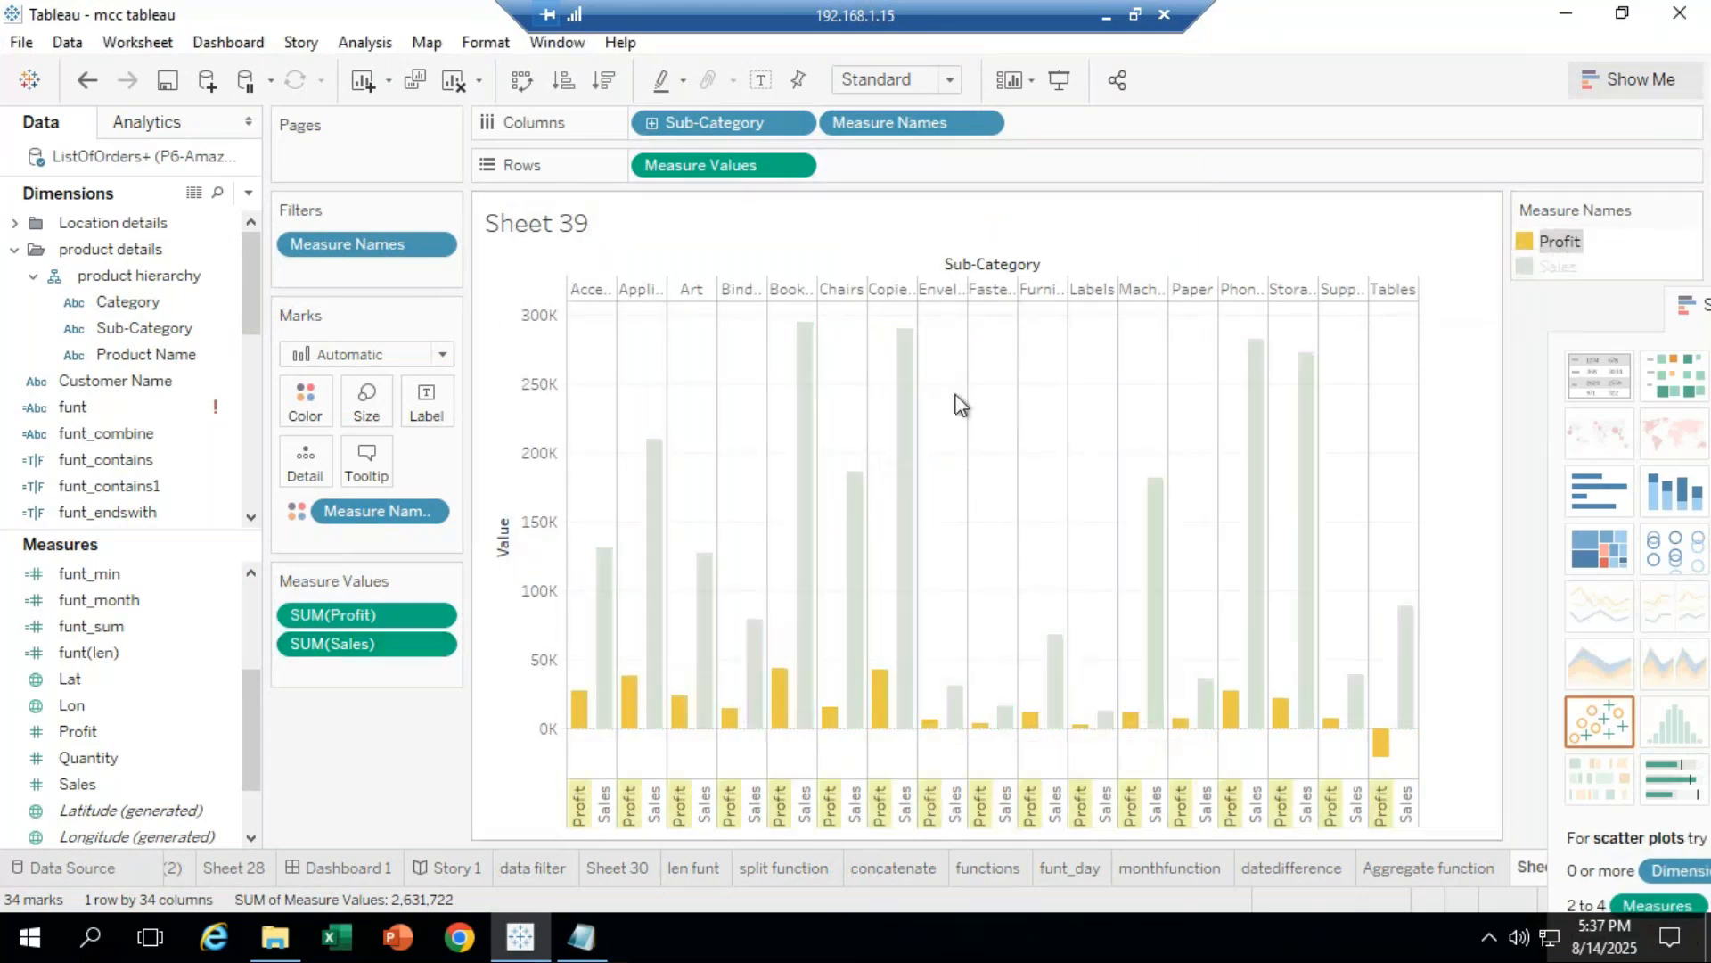
pyautogui.click(1492, 513)
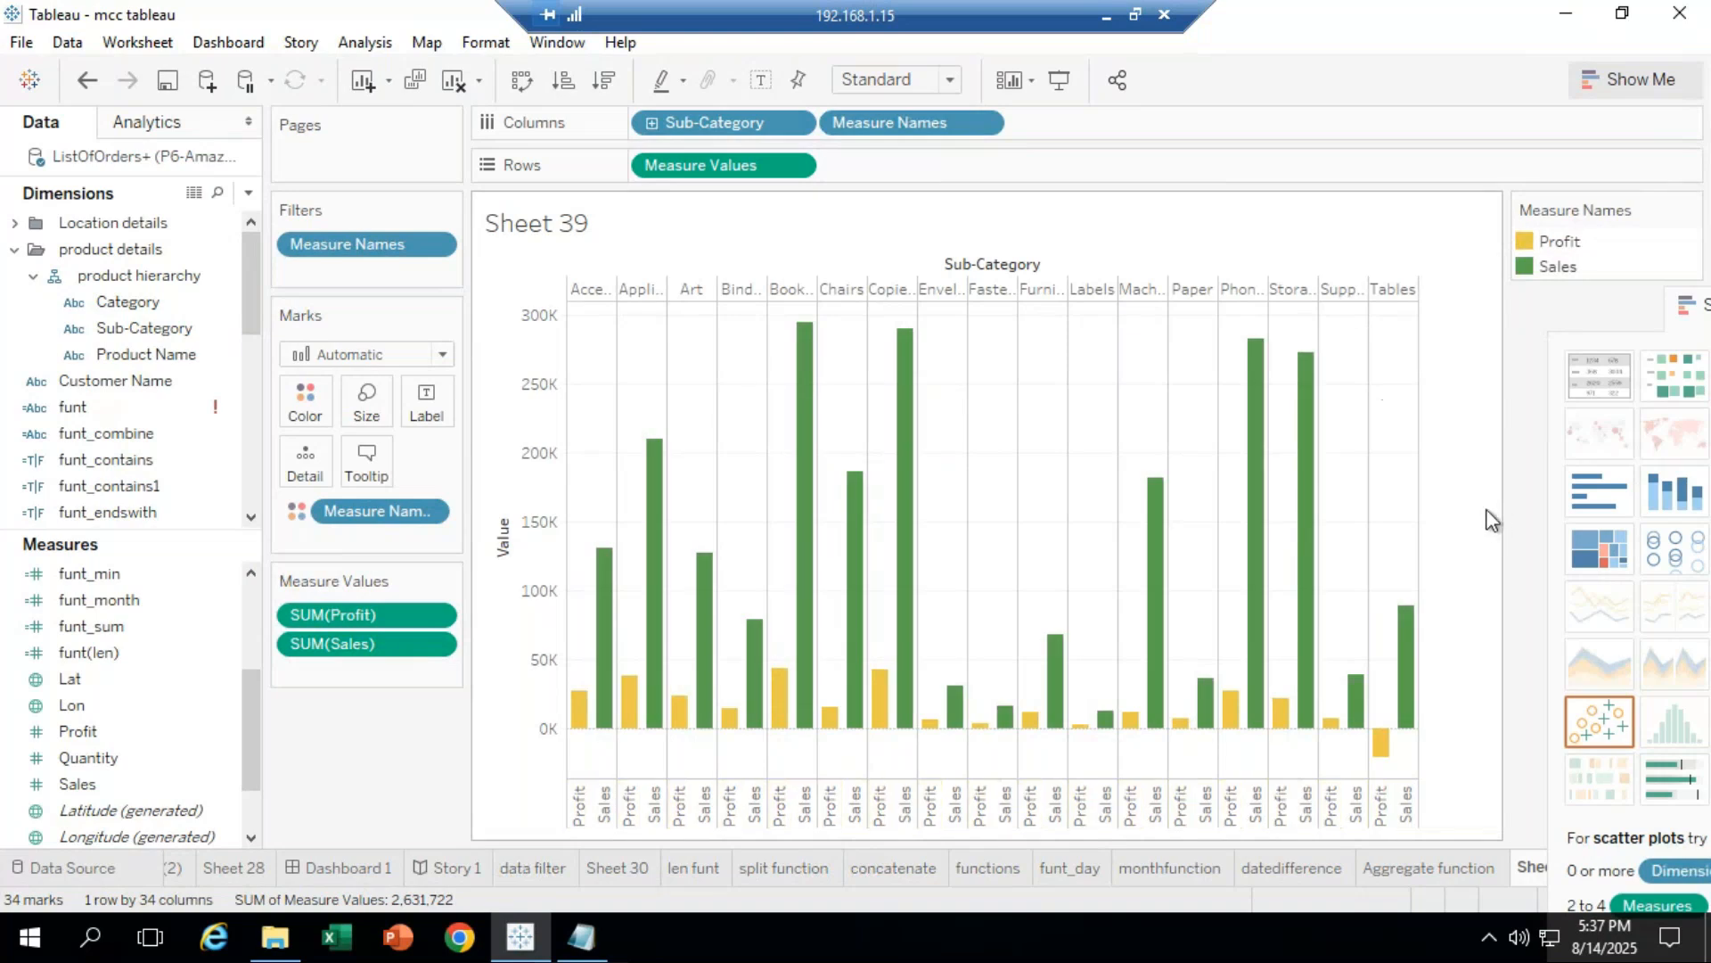
pyautogui.click(1537, 248)
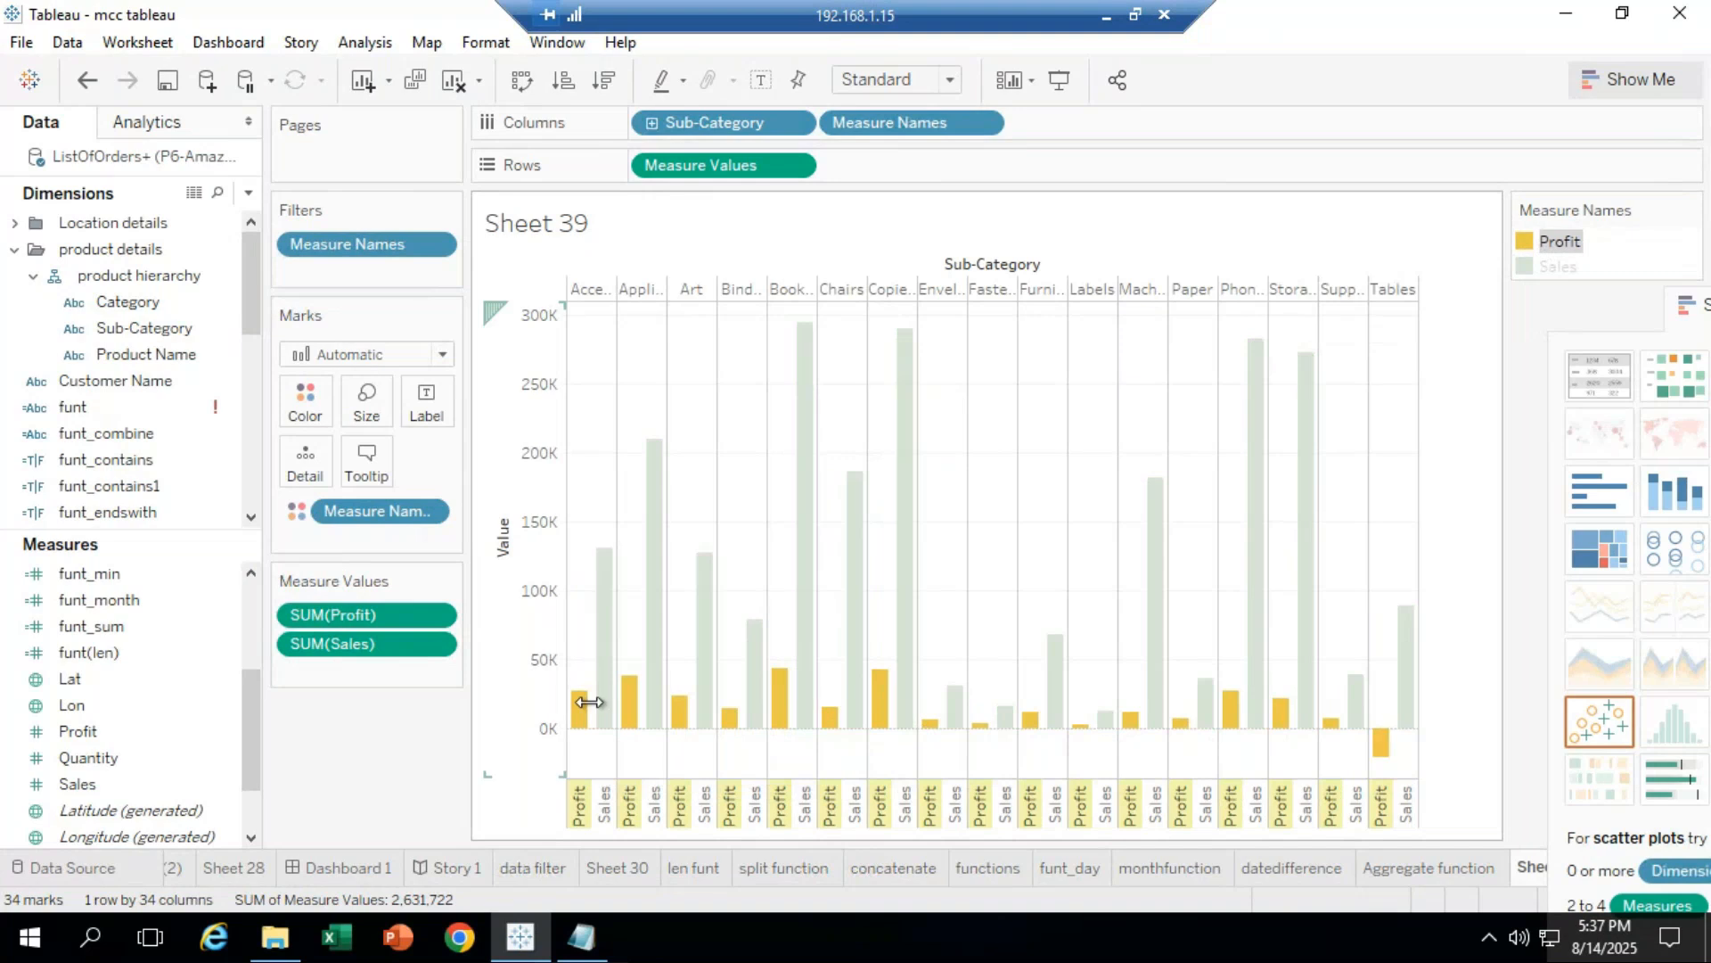
pyautogui.click(1557, 267)
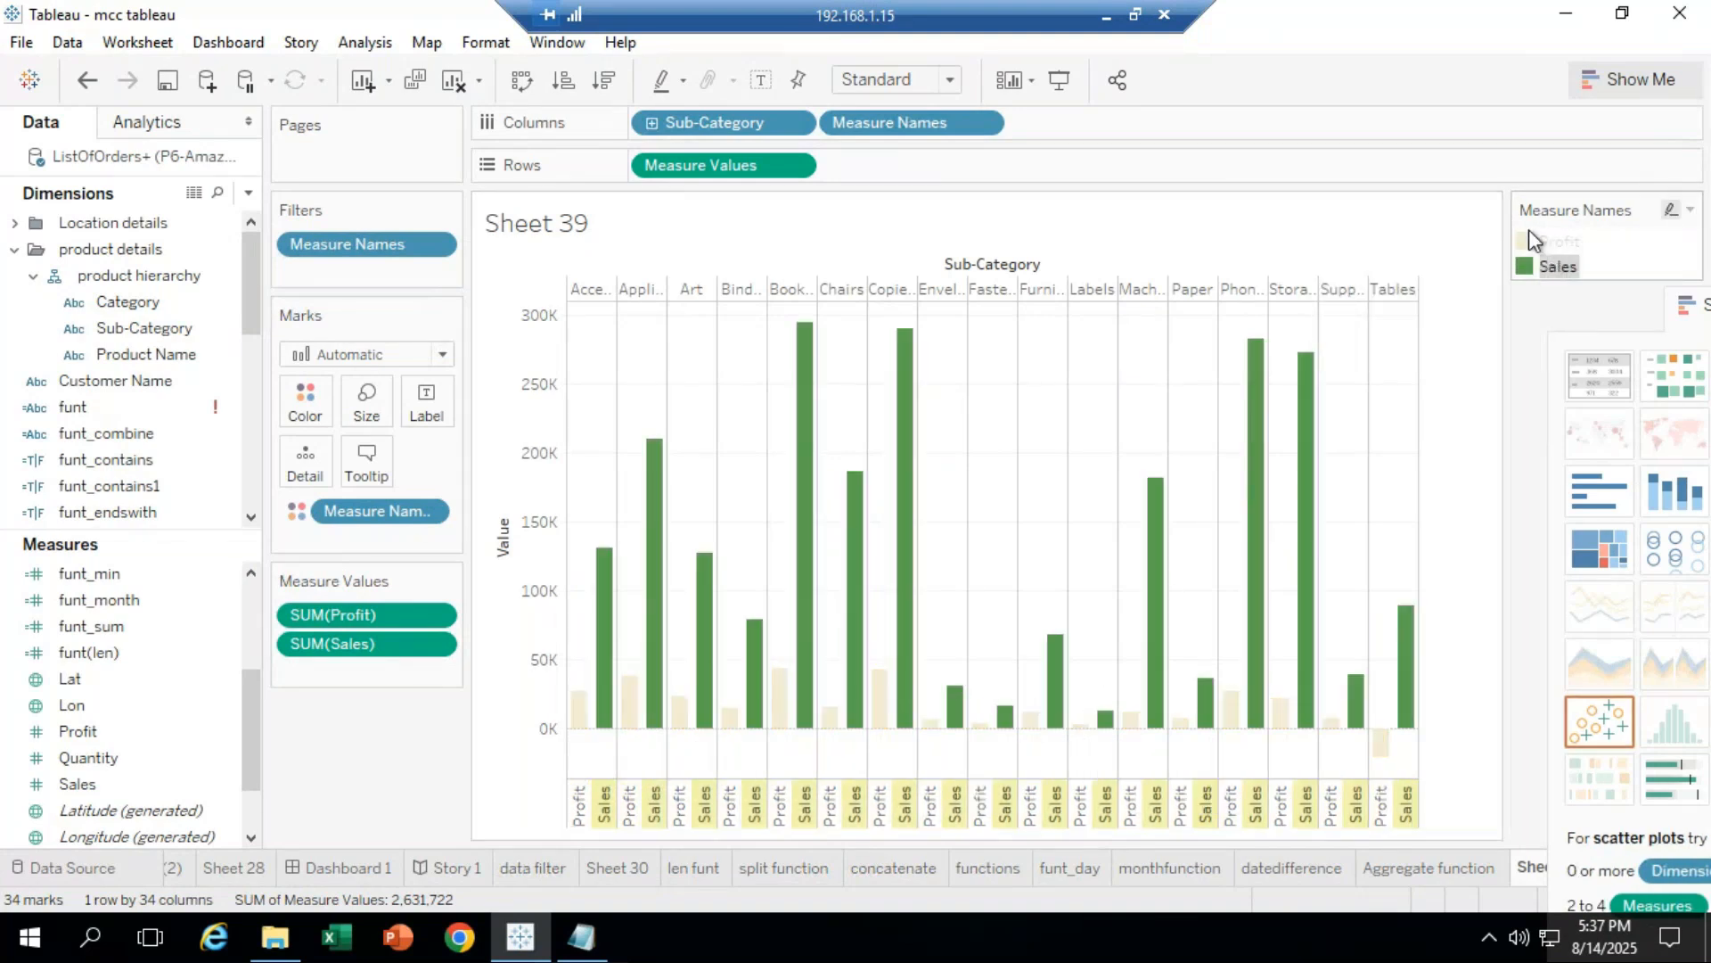
pyautogui.click(1526, 240)
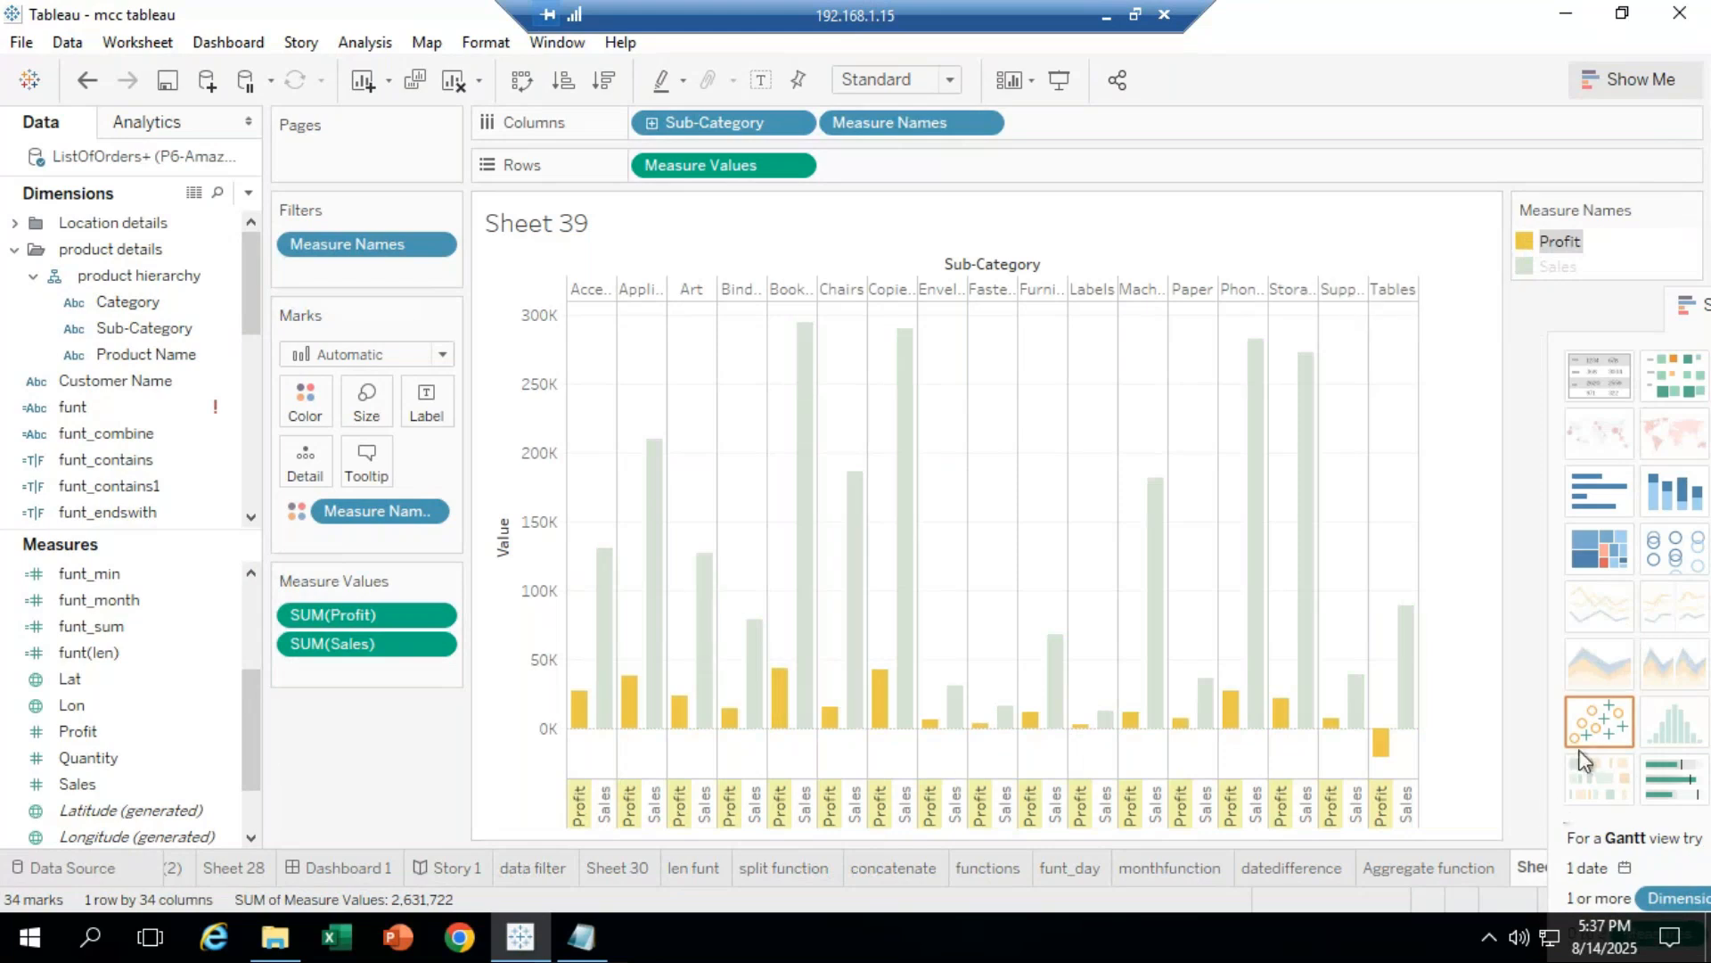
pyautogui.click(1593, 280)
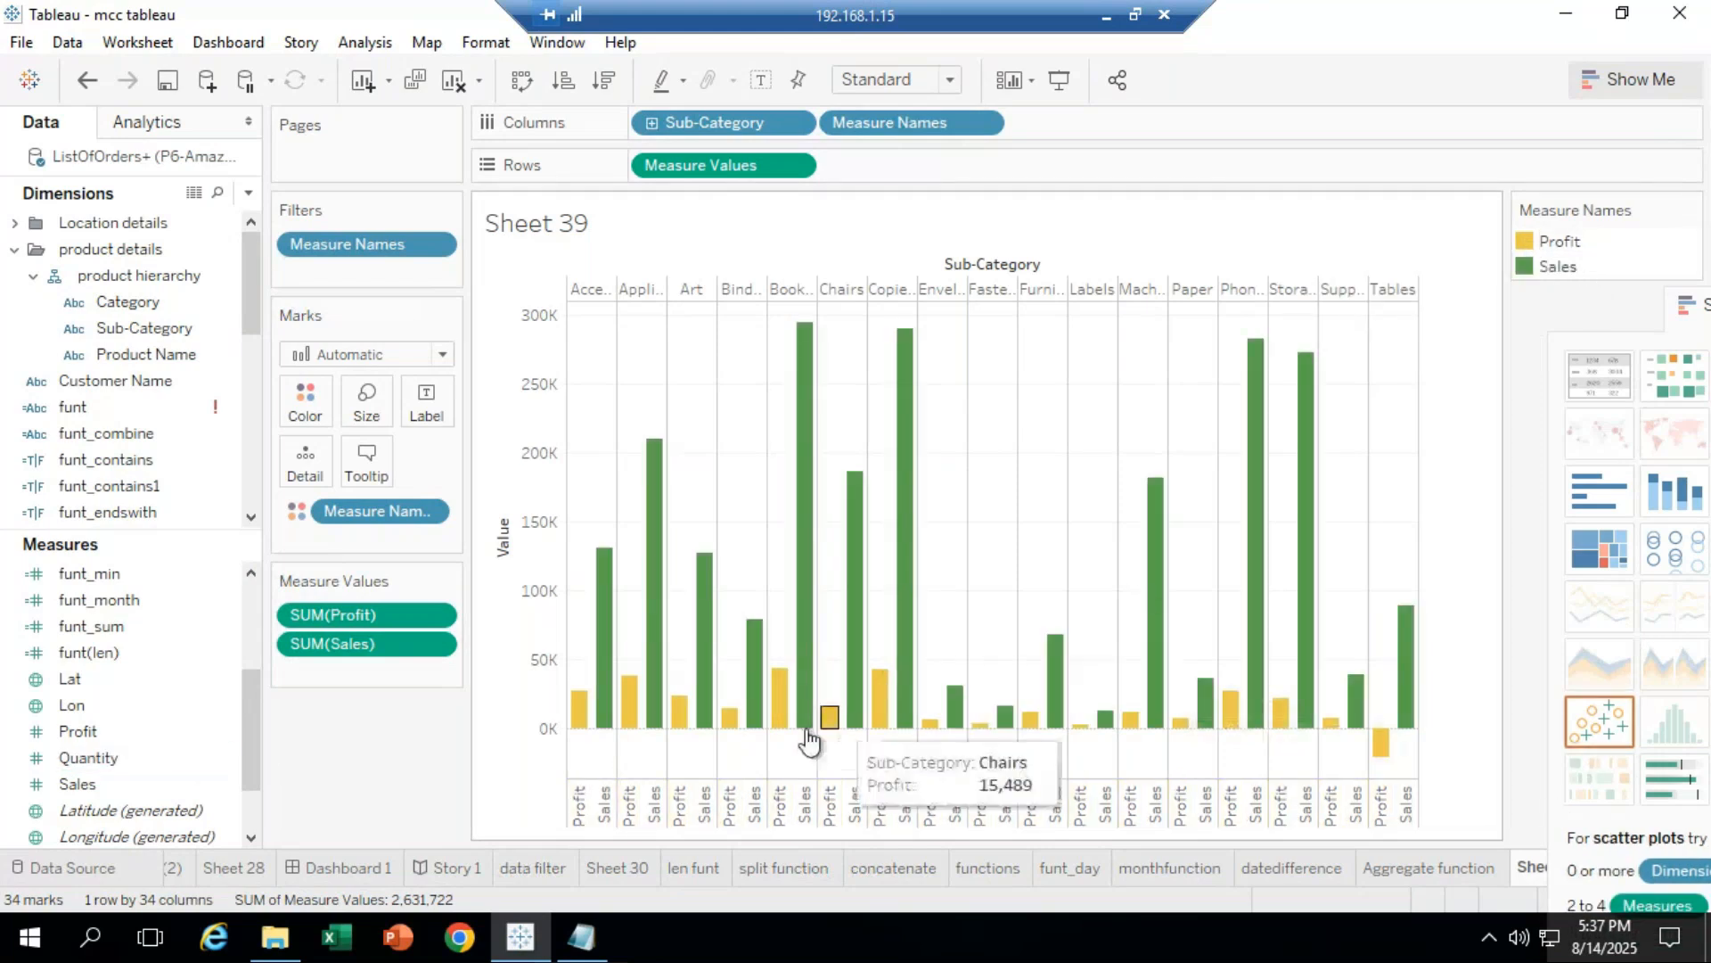
pyautogui.click(99, 788)
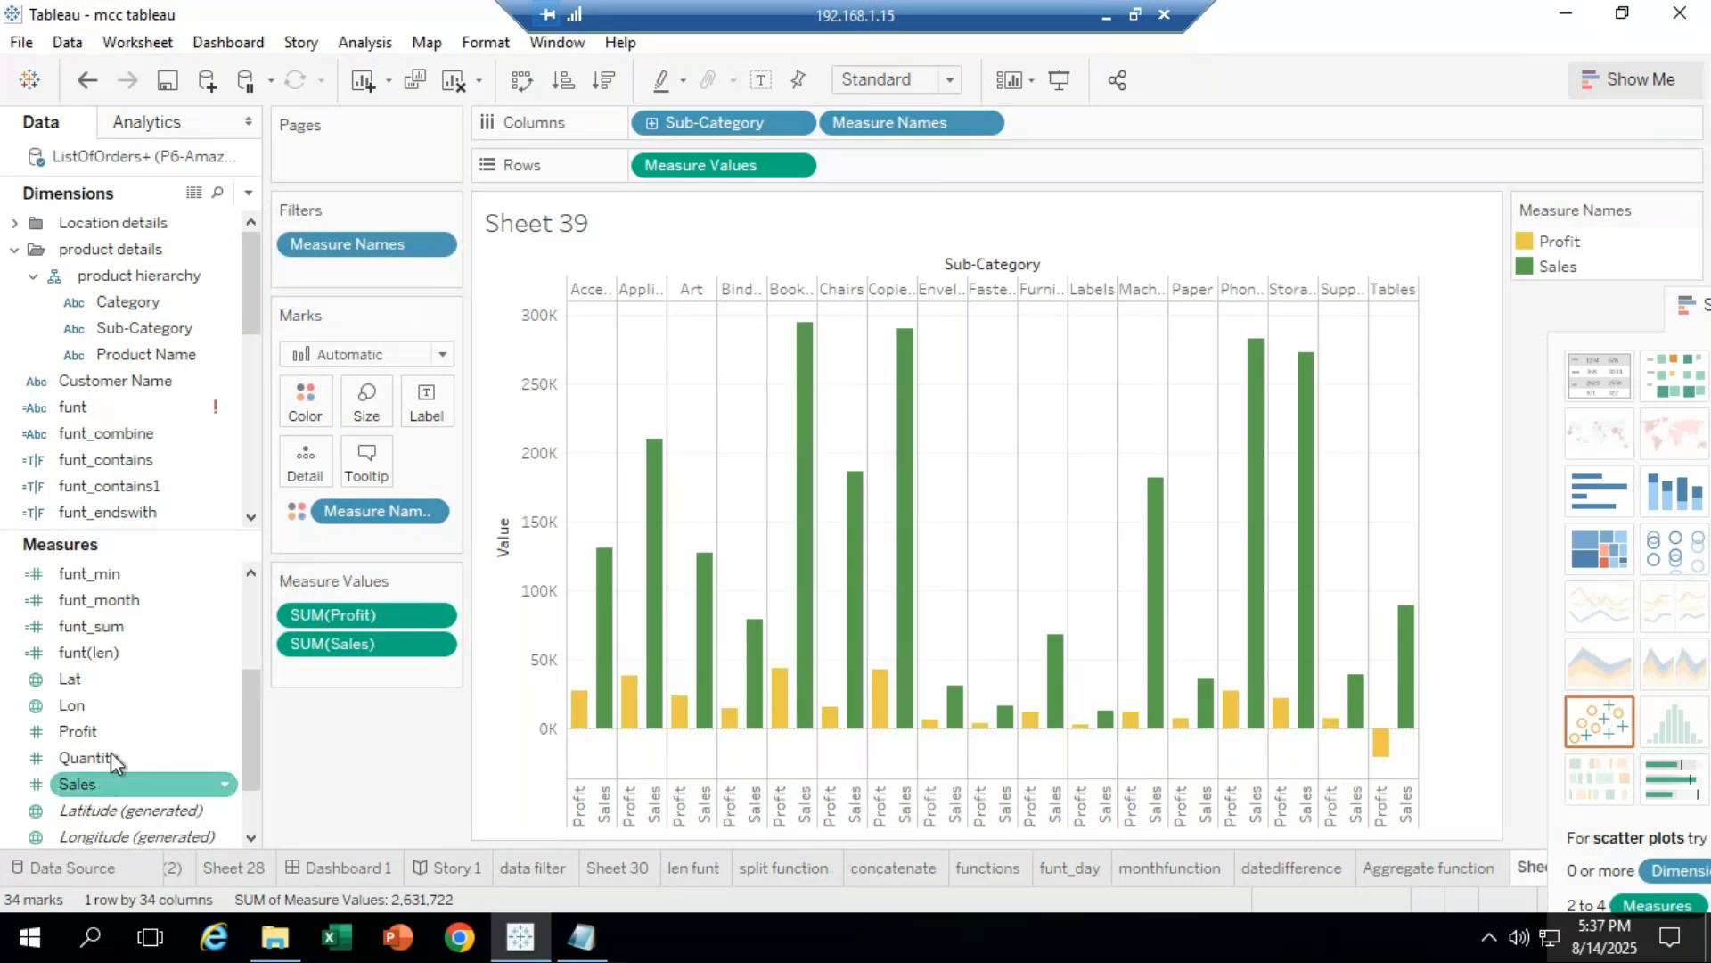
# Step: Add Sales and Profit as bar labels and compare the highlighted Profit and Sales bars
pyautogui.moveTo(93, 784); pyautogui.dragTo(425, 400)
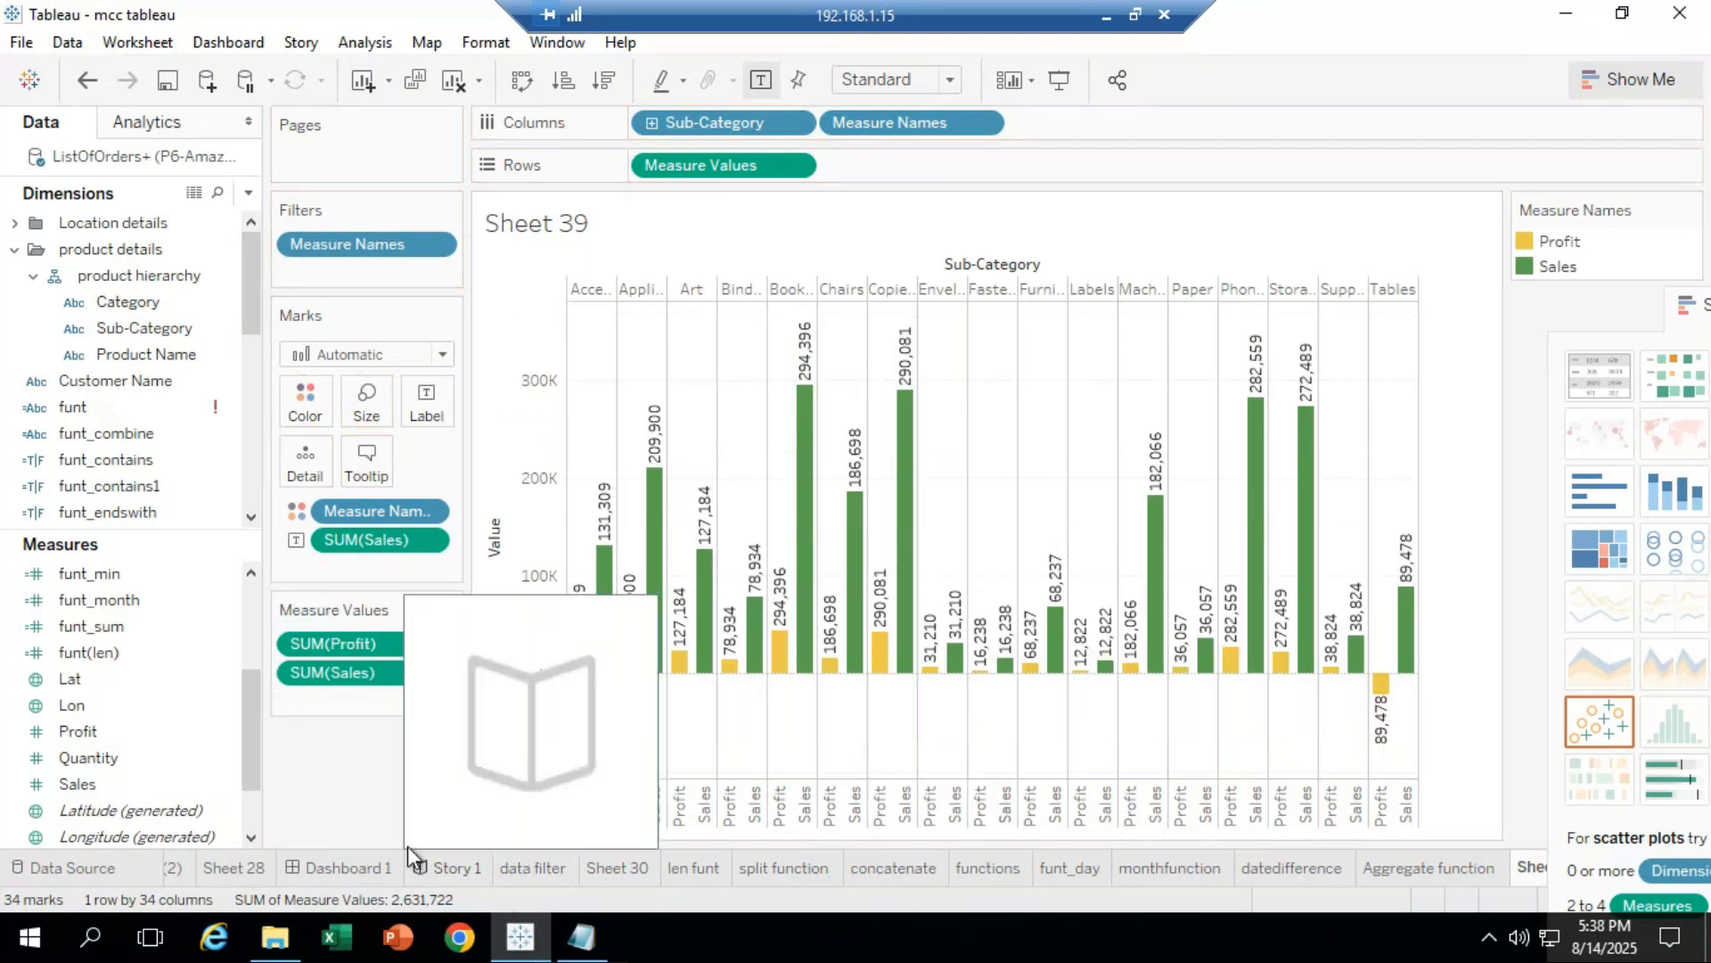
pyautogui.moveTo(100, 732); pyautogui.dragTo(431, 405)
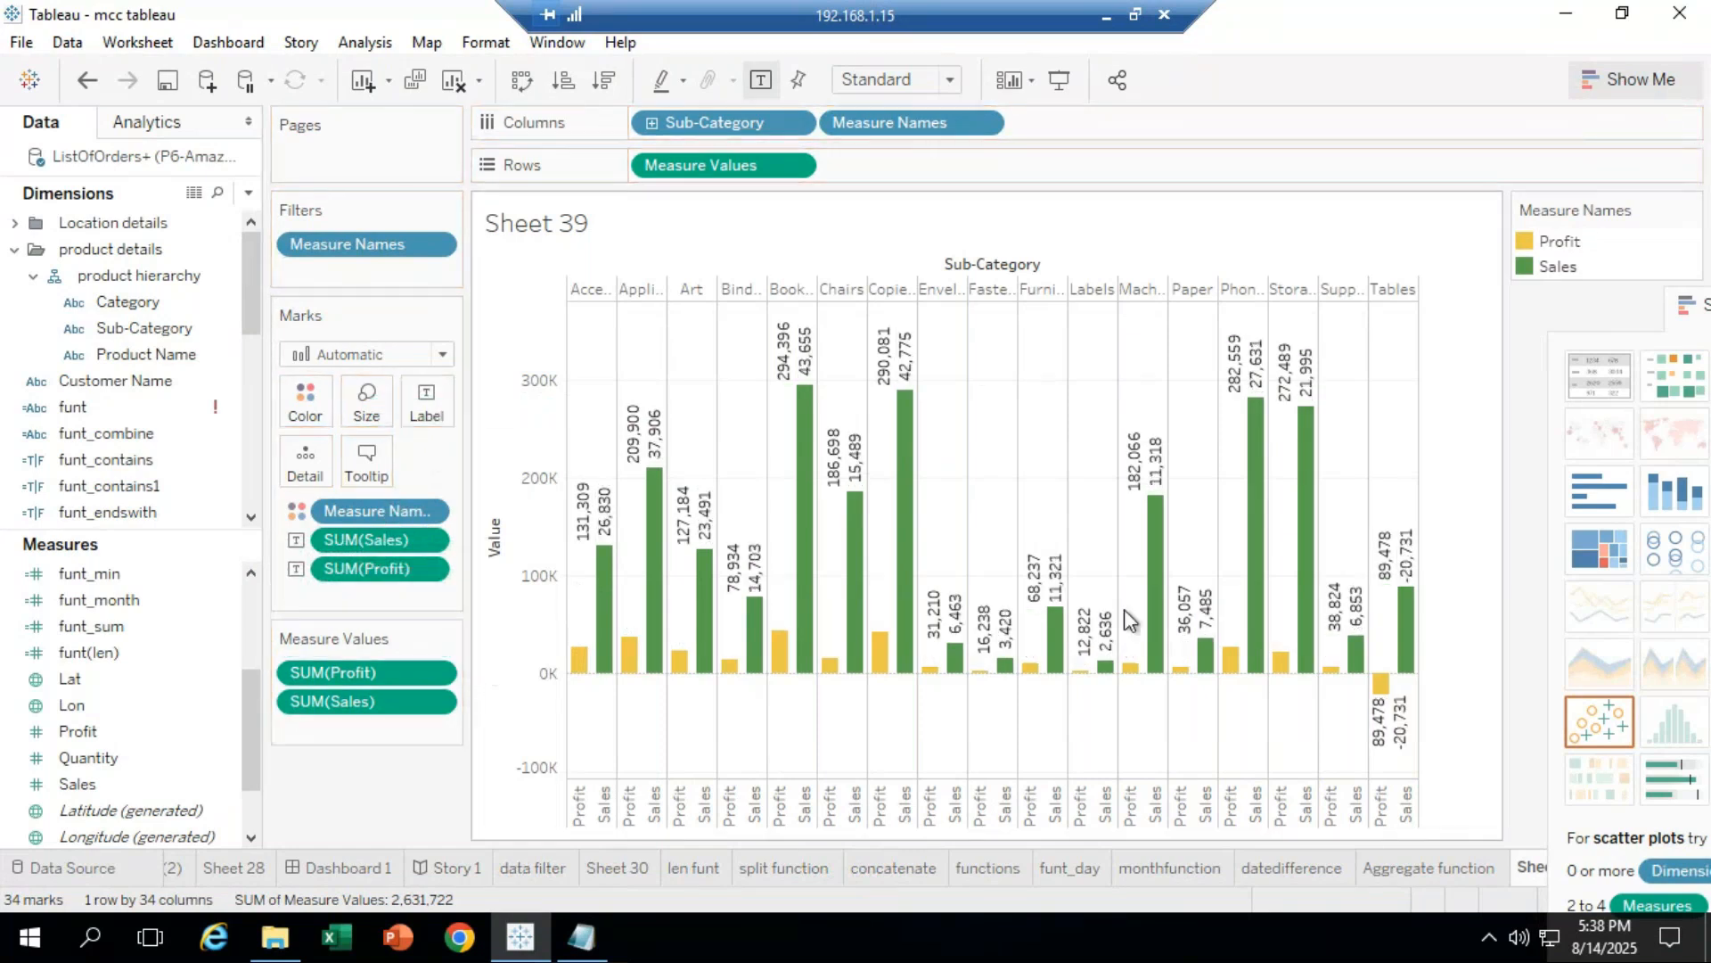
pyautogui.click(1529, 237)
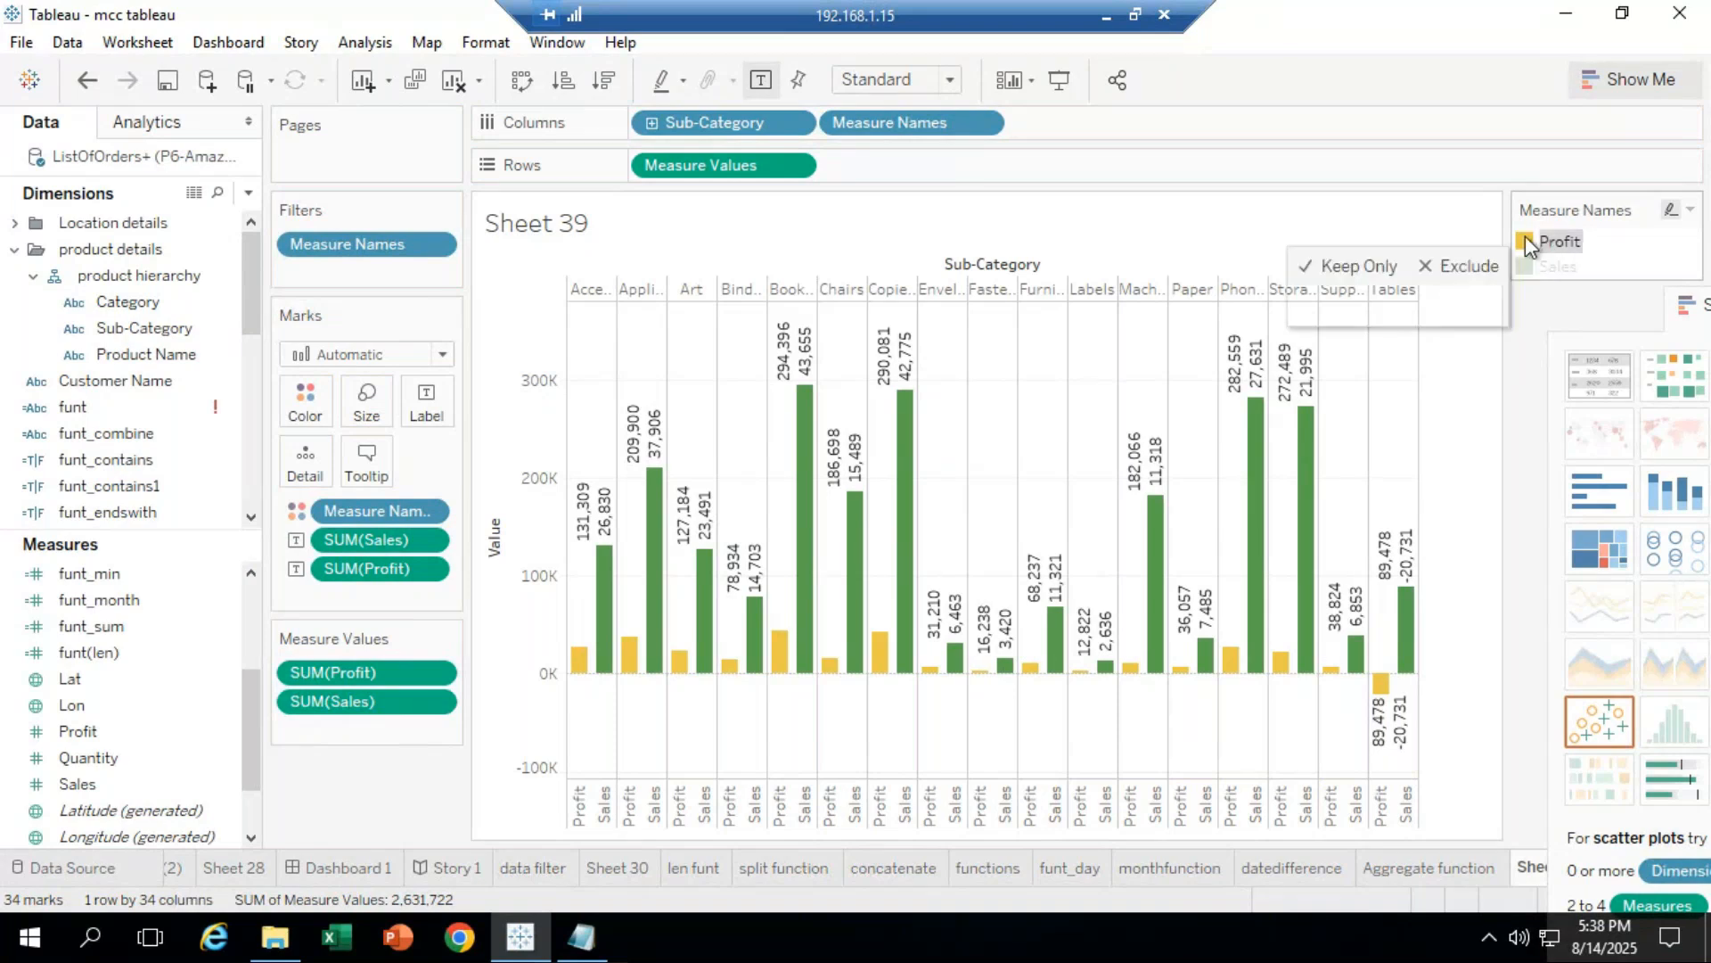
pyautogui.click(1558, 266)
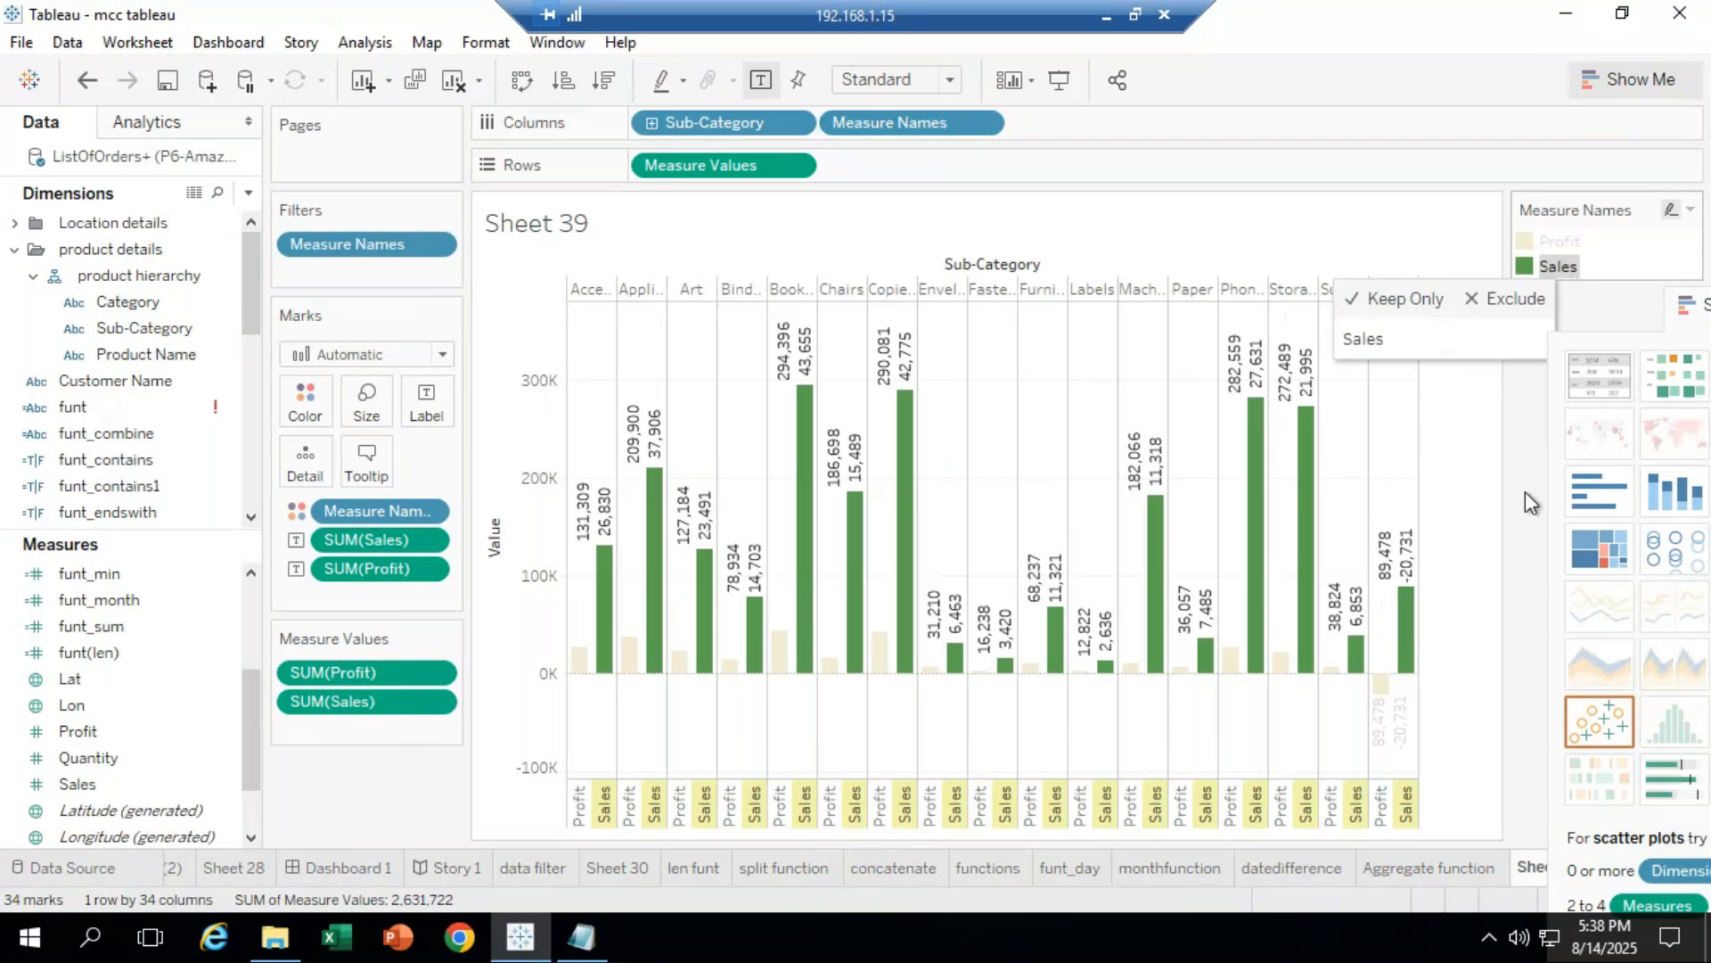
pyautogui.click(1457, 591)
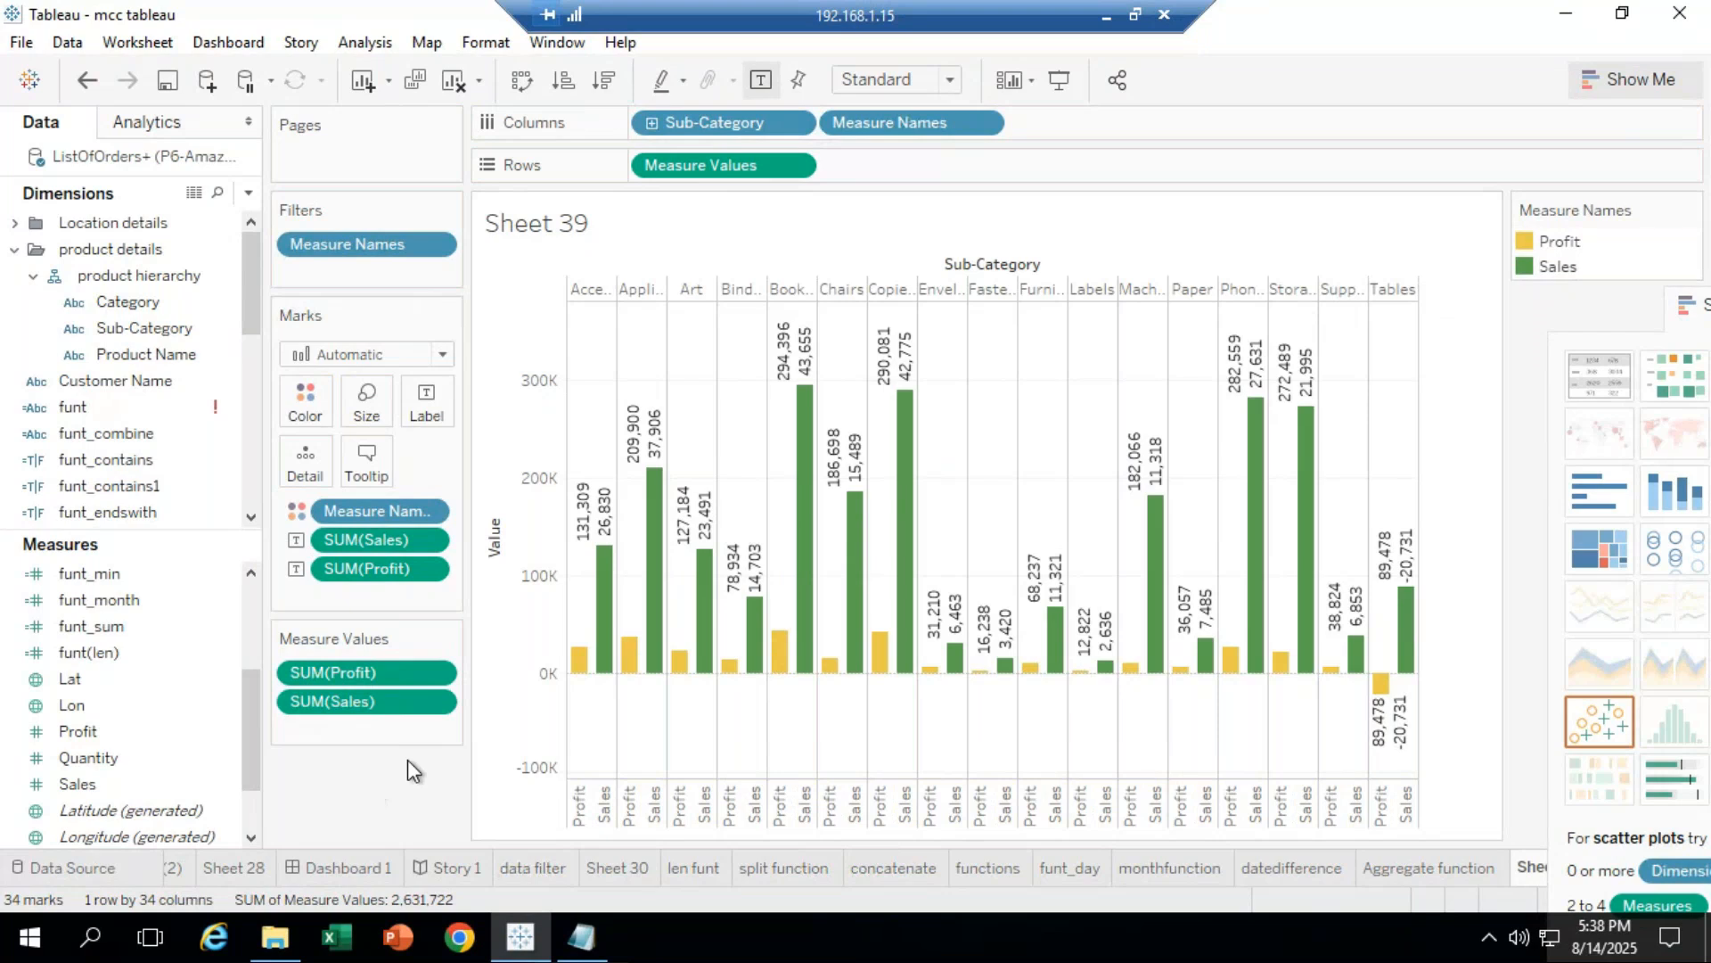
# Step: Try stacked bars from Show Me, then revert to side-by-side bars
pyautogui.moveTo(1382, 709)
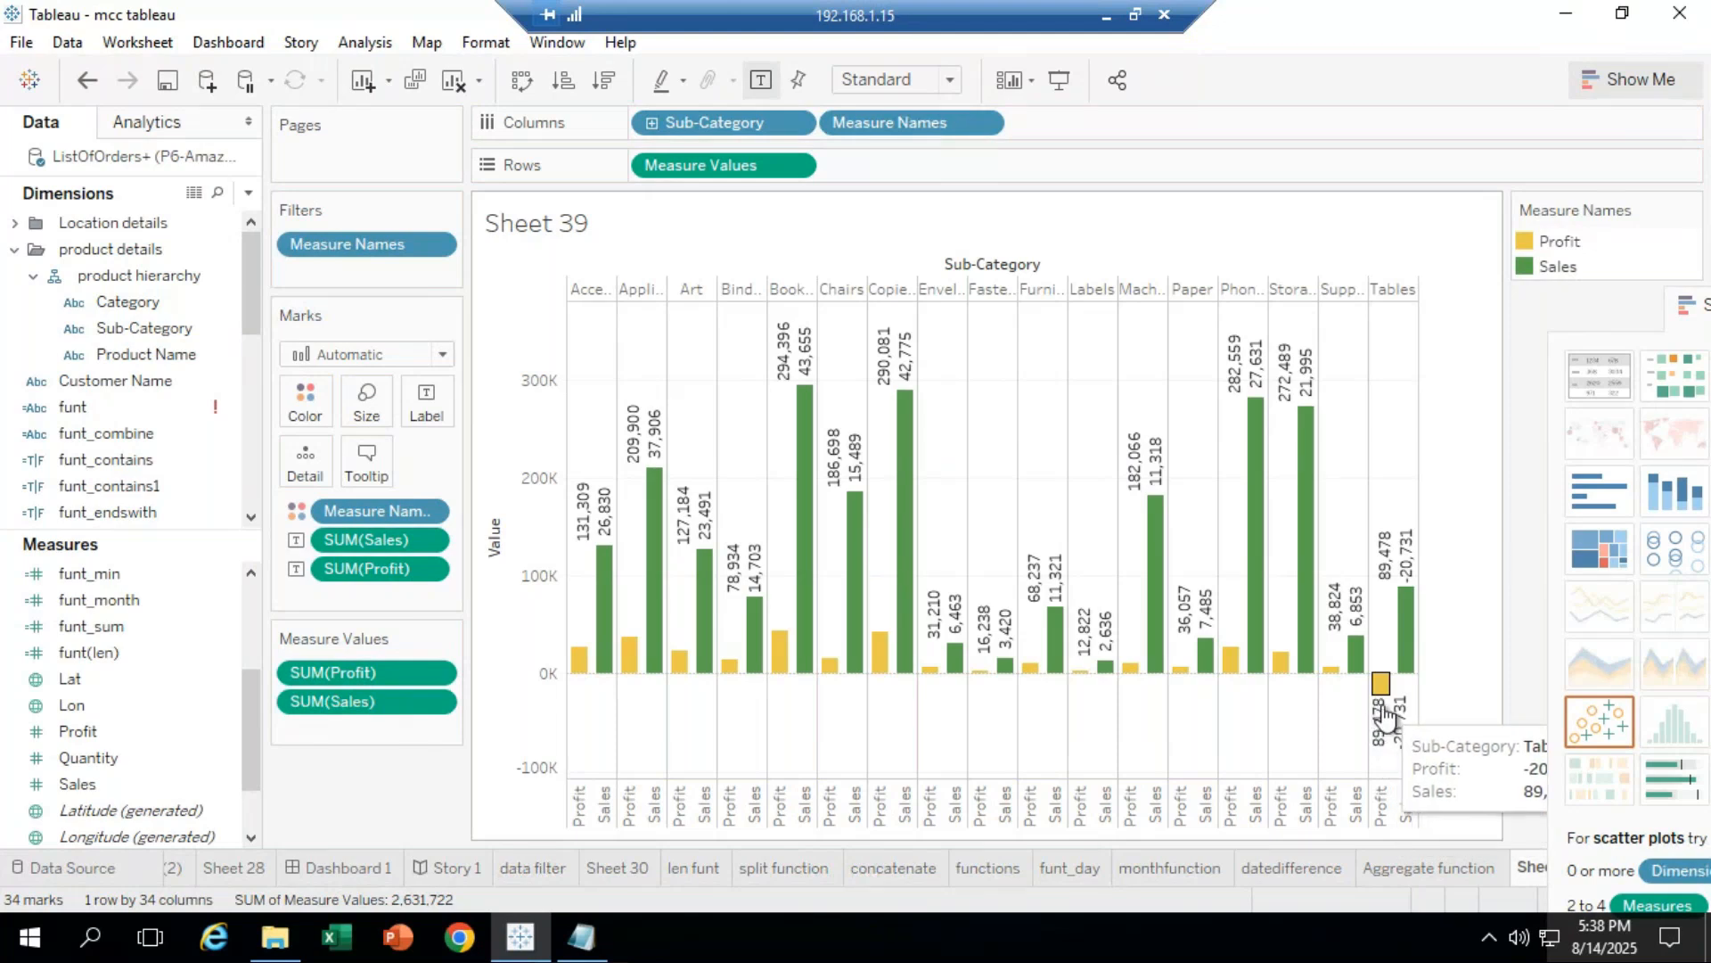
pyautogui.moveTo(1687, 308); pyautogui.dragTo(1591, 307)
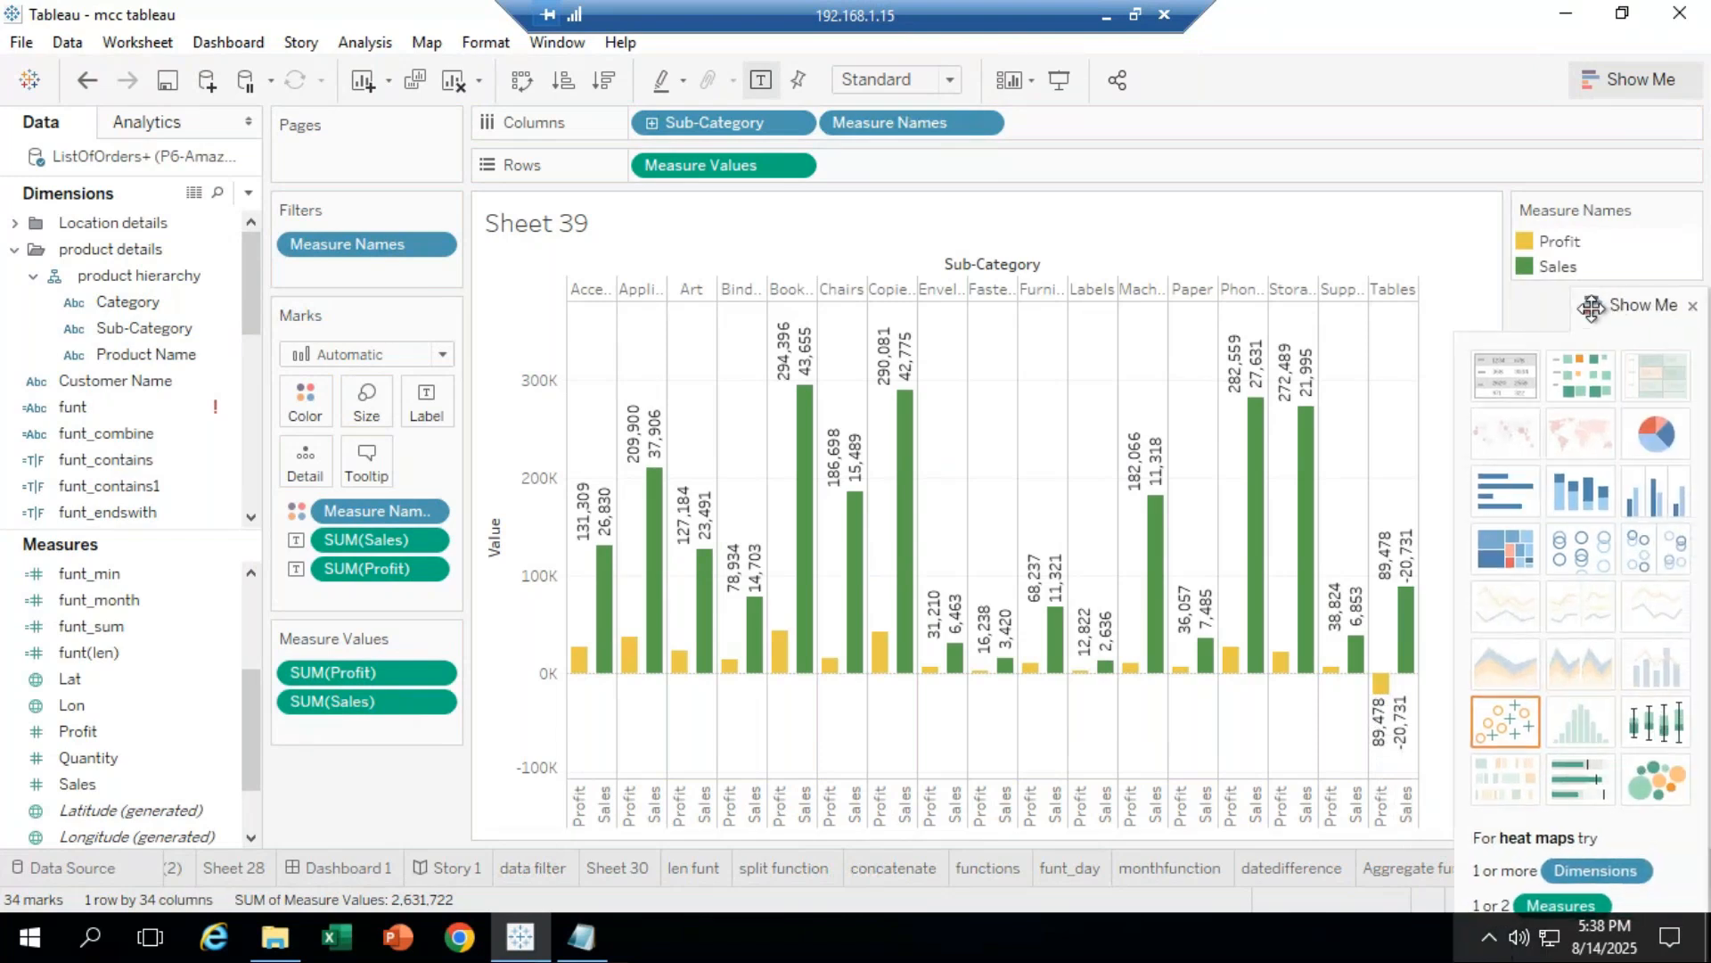
pyautogui.click(1587, 500)
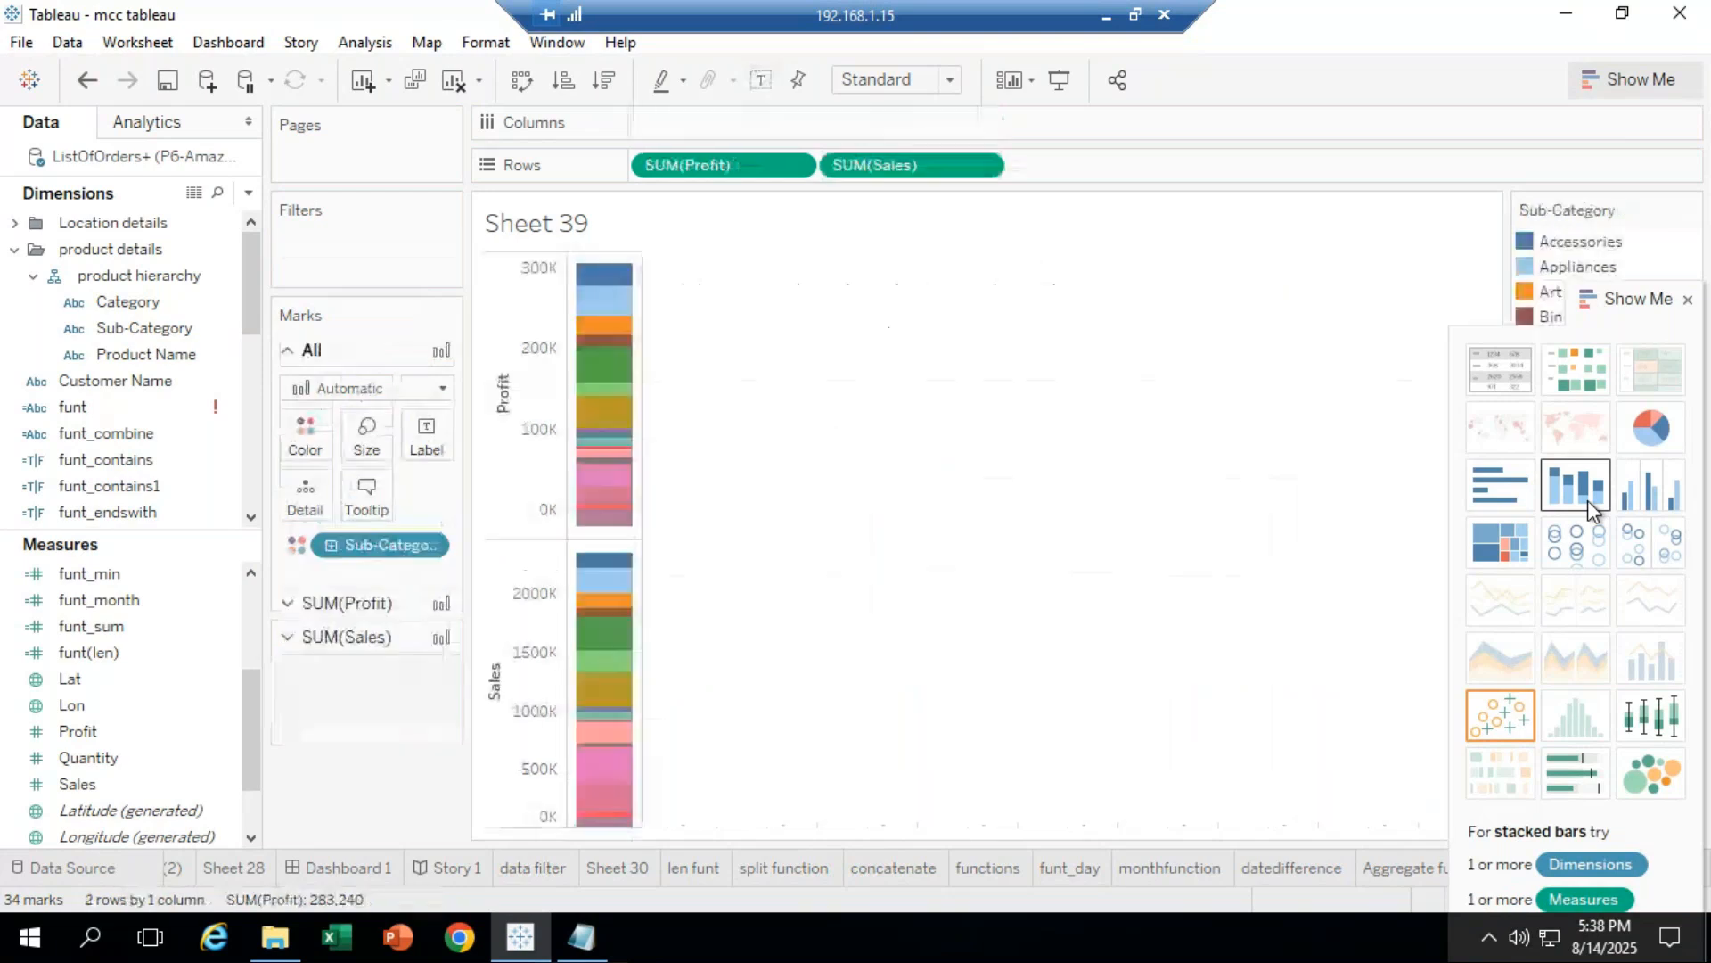
pyautogui.click(1642, 506)
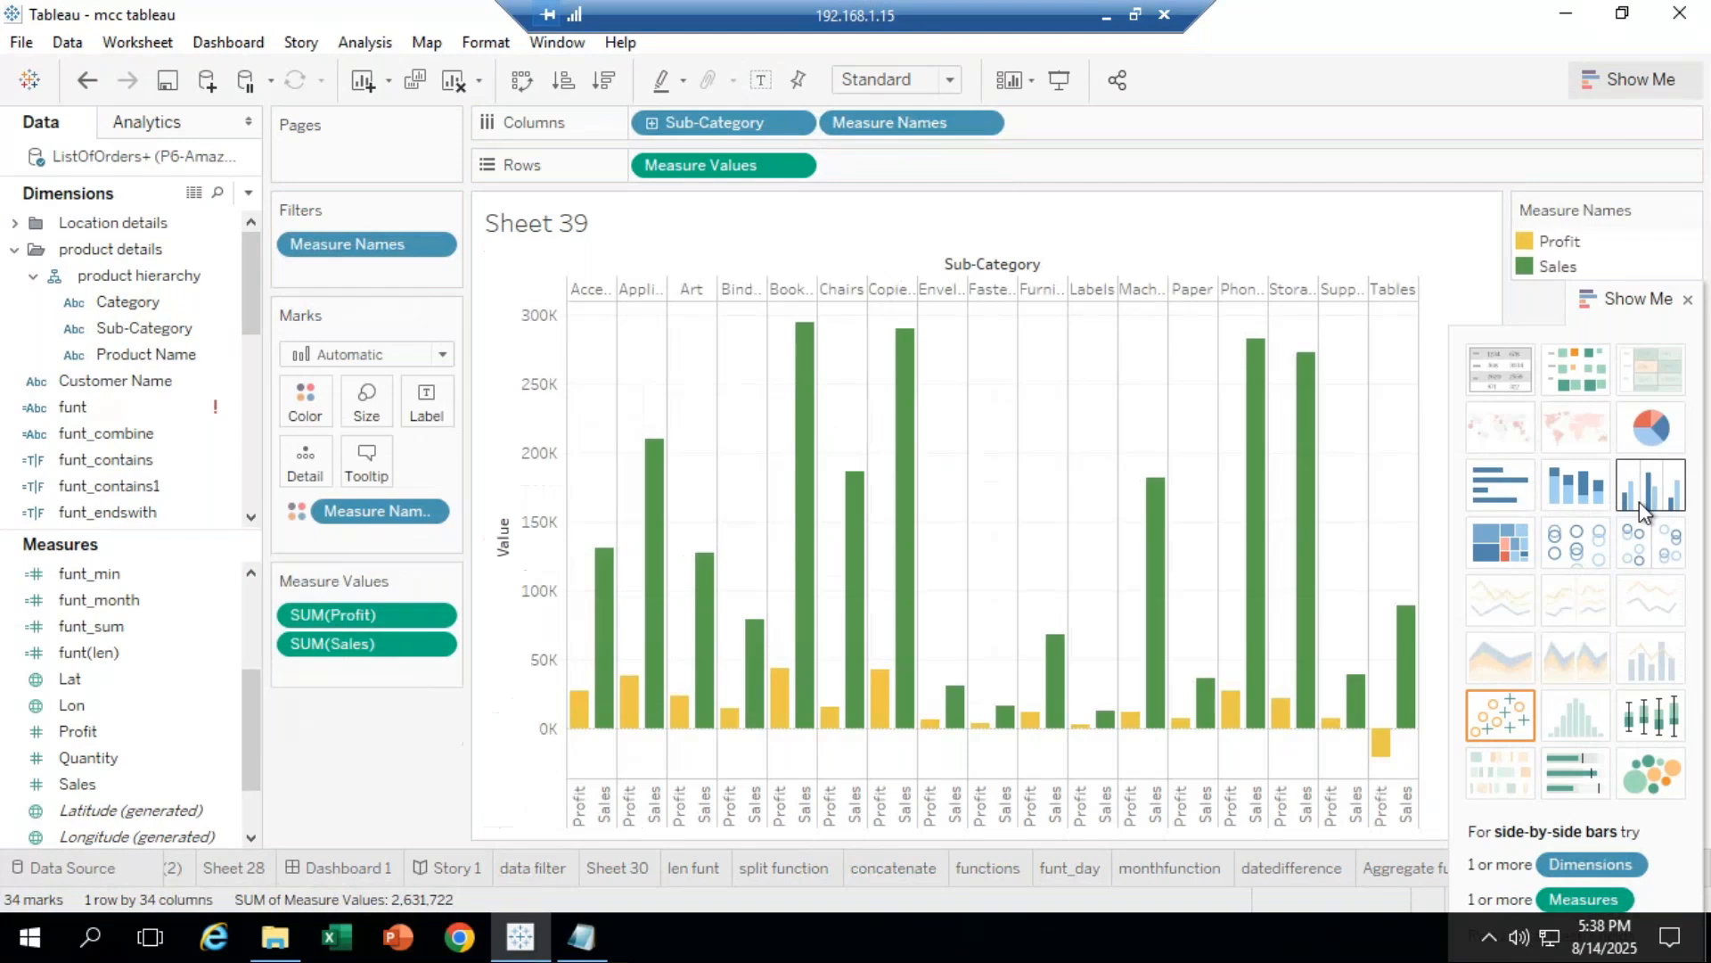
pyautogui.click(1108, 17)
# Step: Send 'got it' in the GoTo Meeting chat and switch back to remote Tableau's Sheet 39
pyautogui.click(1396, 848)
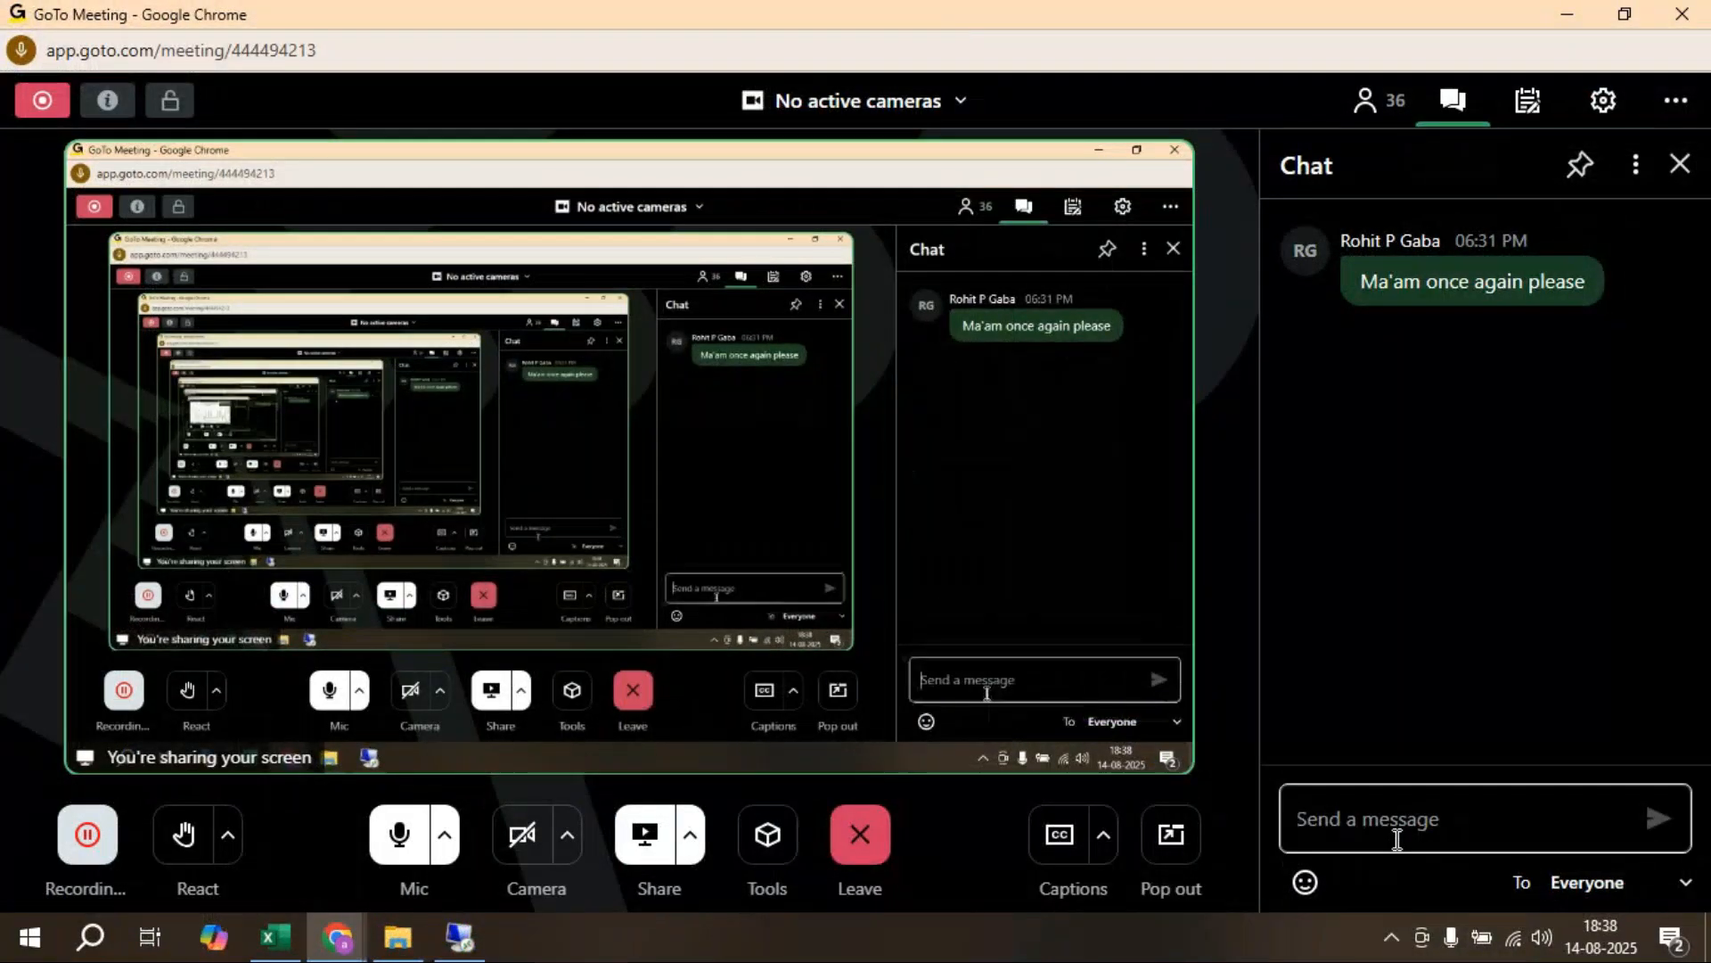
pyautogui.write('got it')
pyautogui.press('Return')
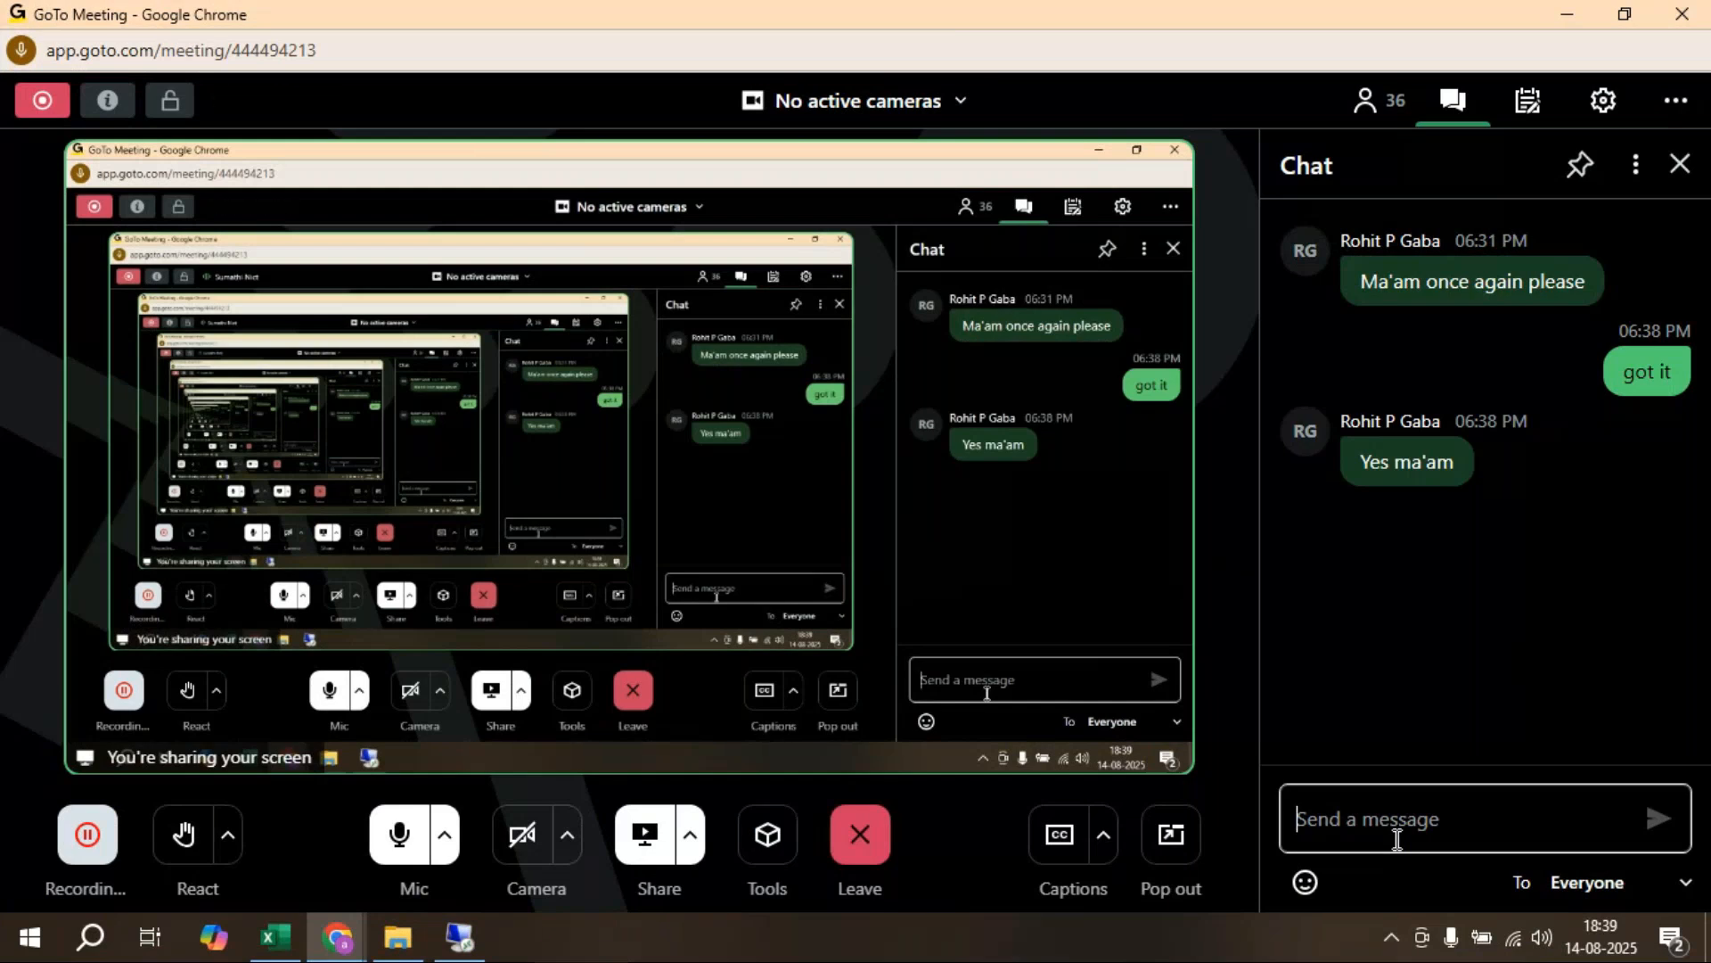
pyautogui.click(459, 936)
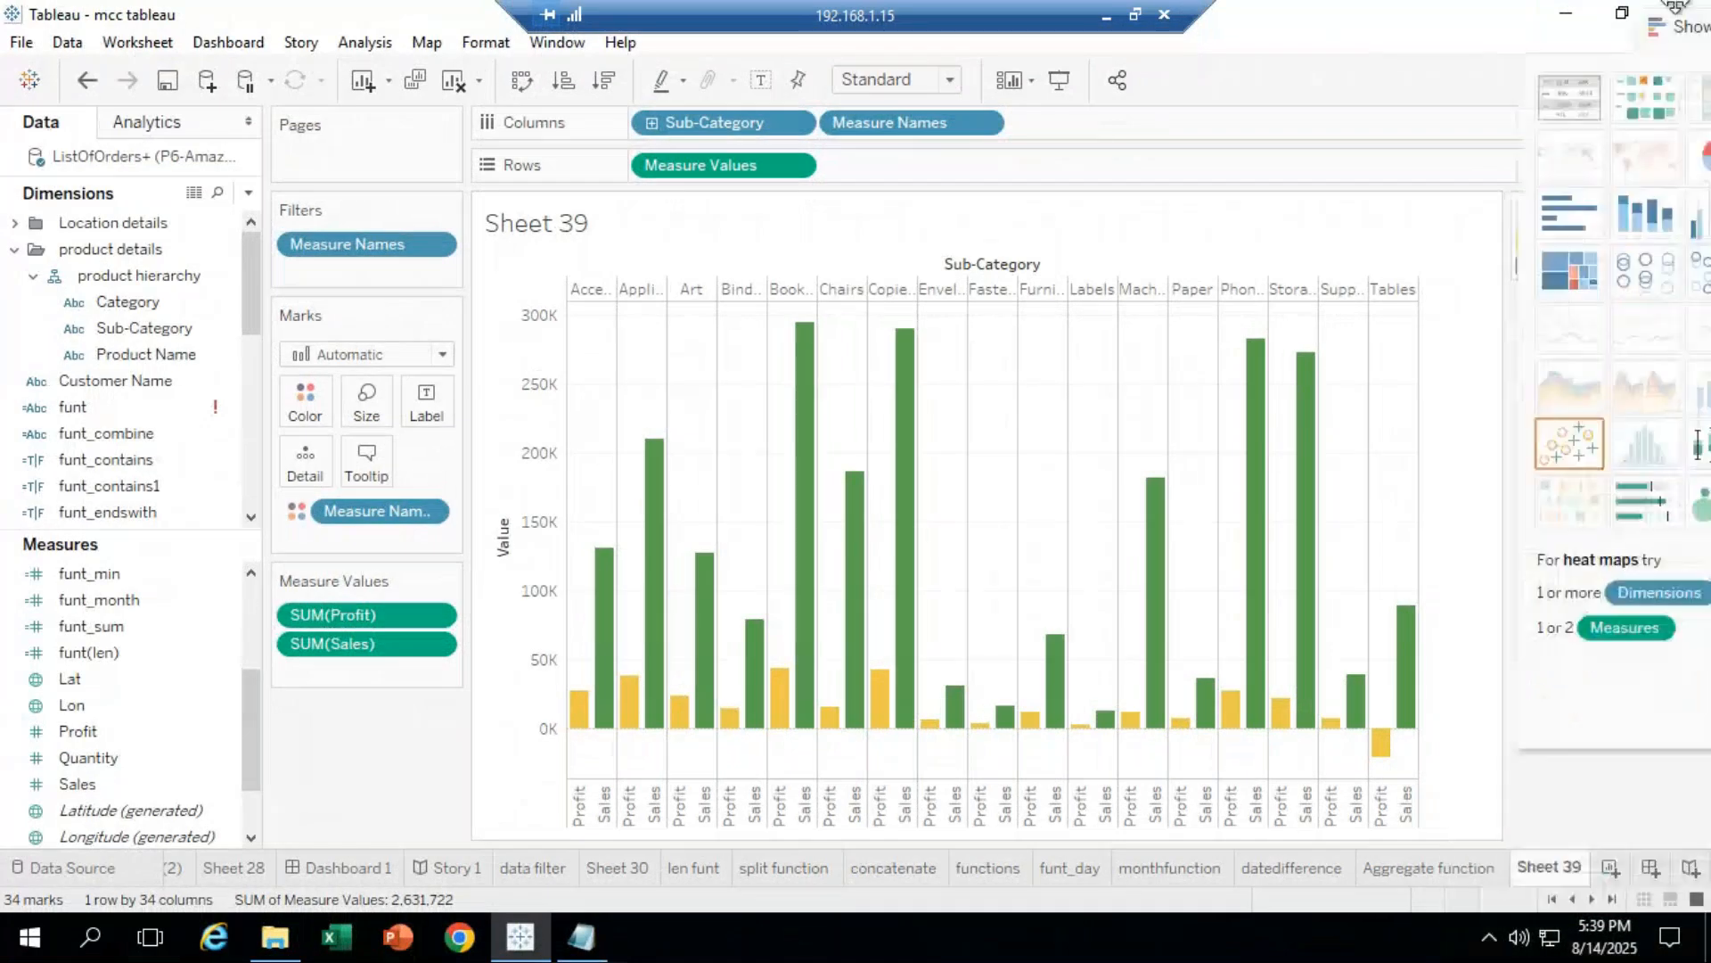
# Step: Rename the Sheet 39 tab to 'Sales&profit' and create the blank worksheet Sheet 40
pyautogui.rightClick(1526, 858)
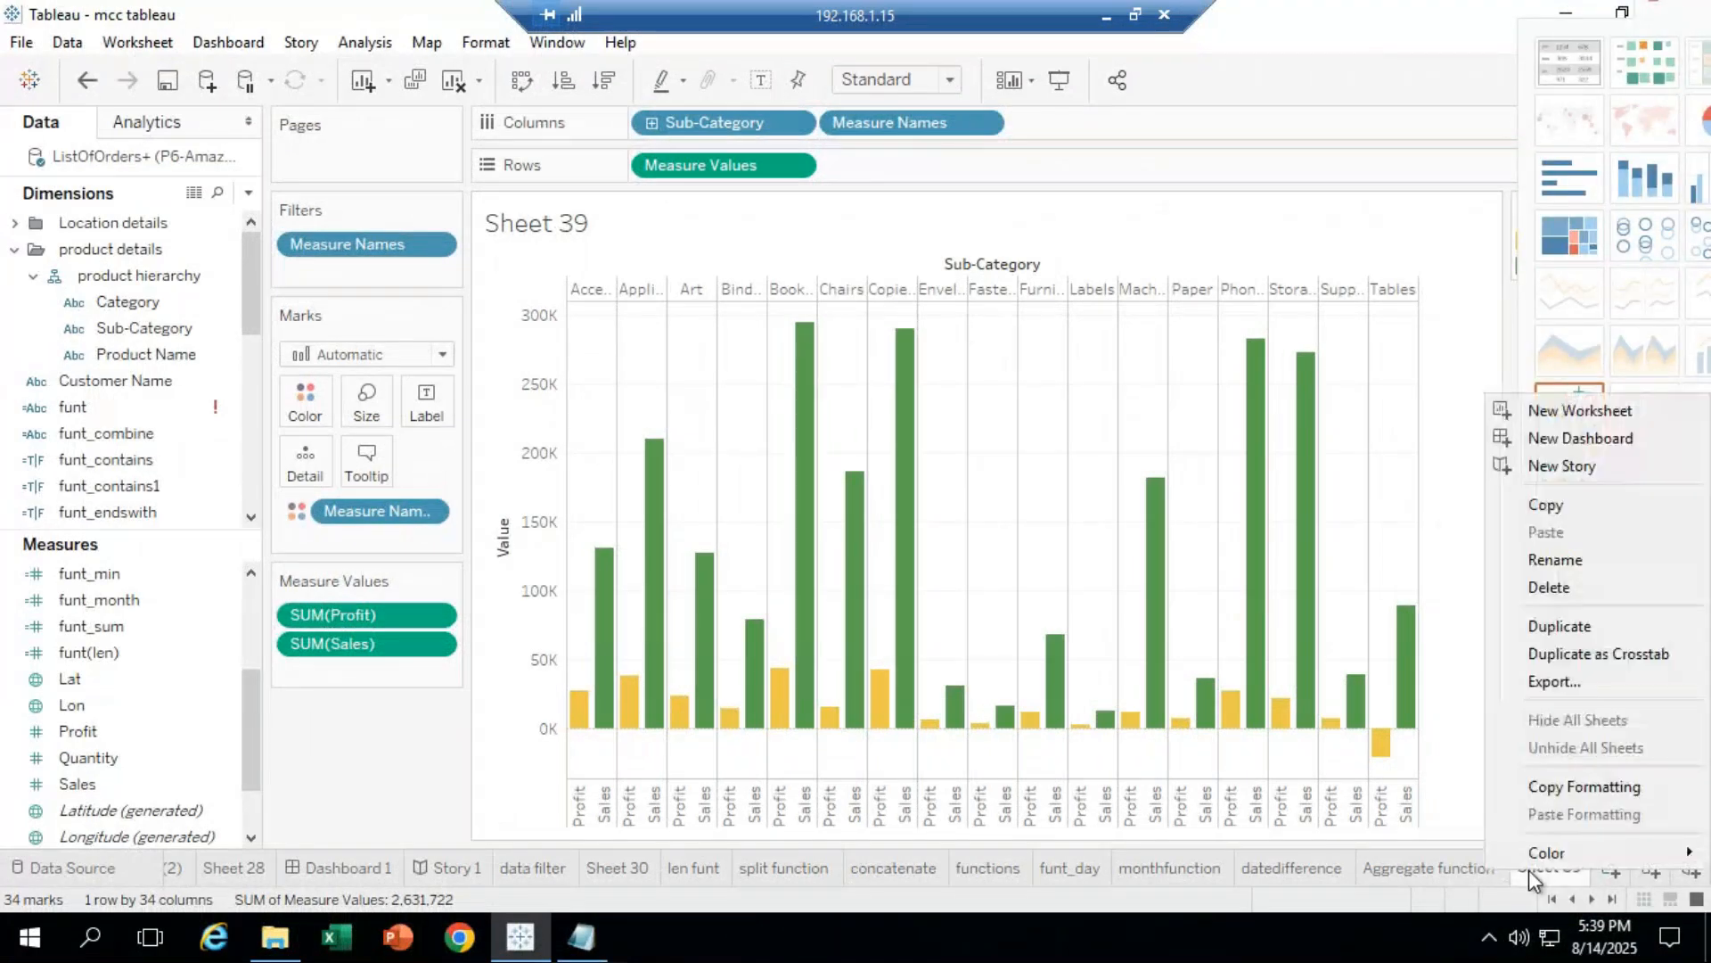
pyautogui.click(1566, 563)
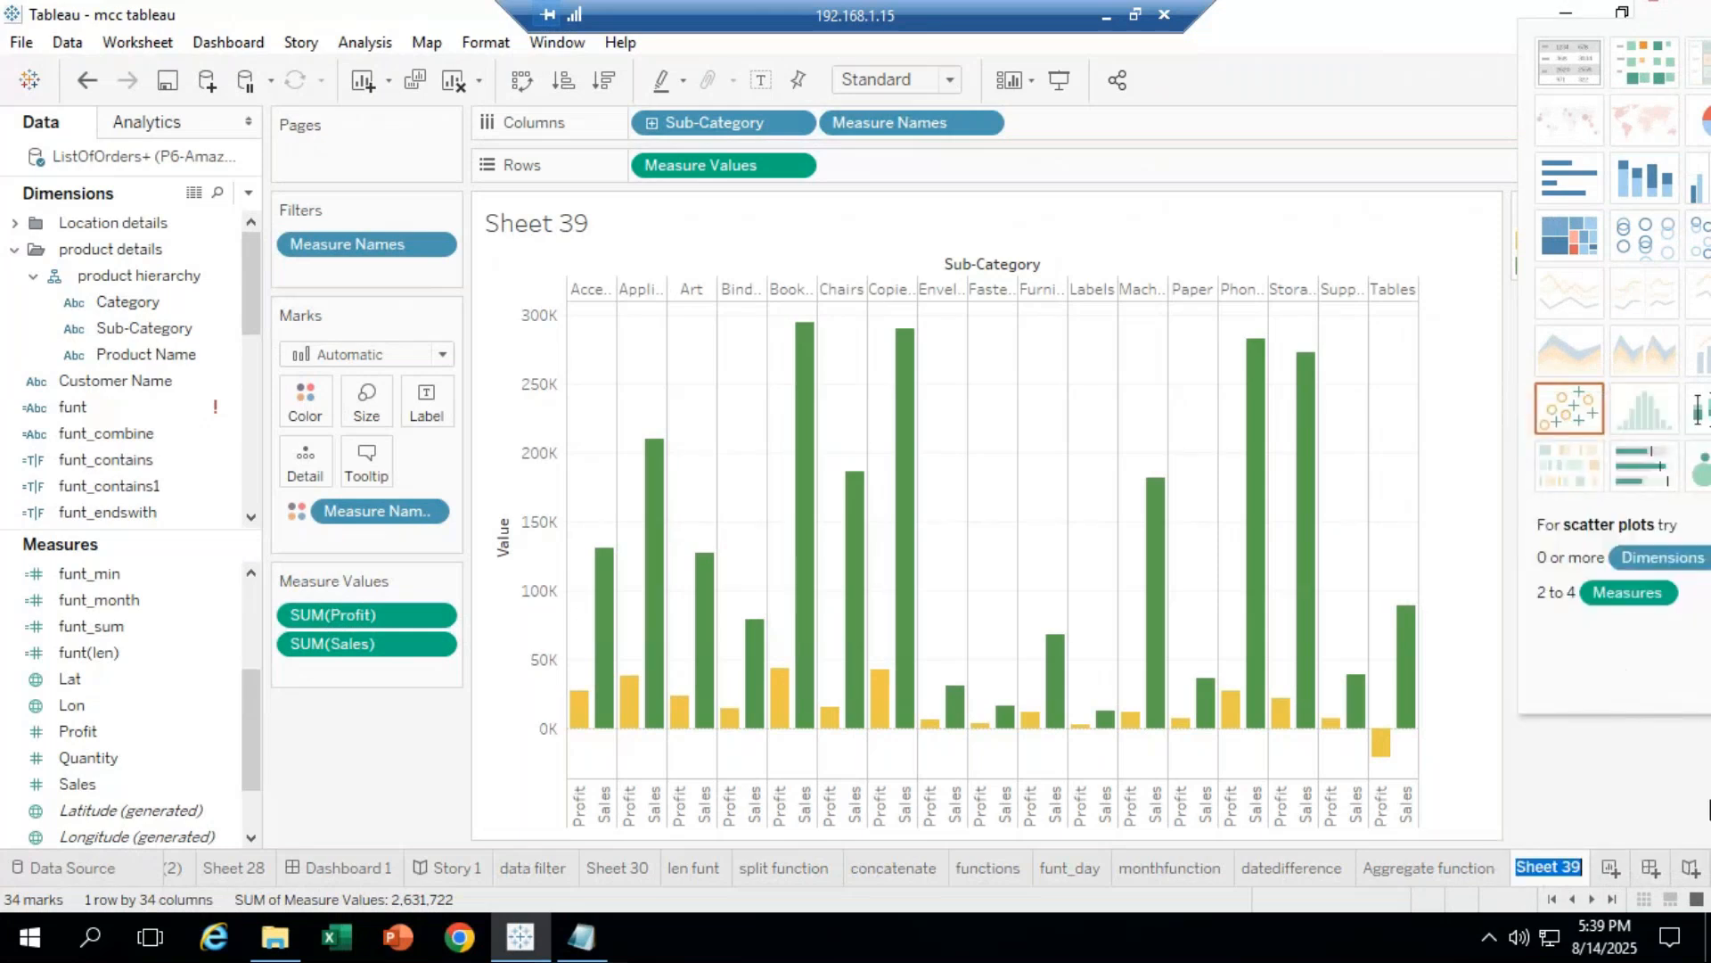
pyautogui.press('BackSpace')
pyautogui.write('Sales&profit')
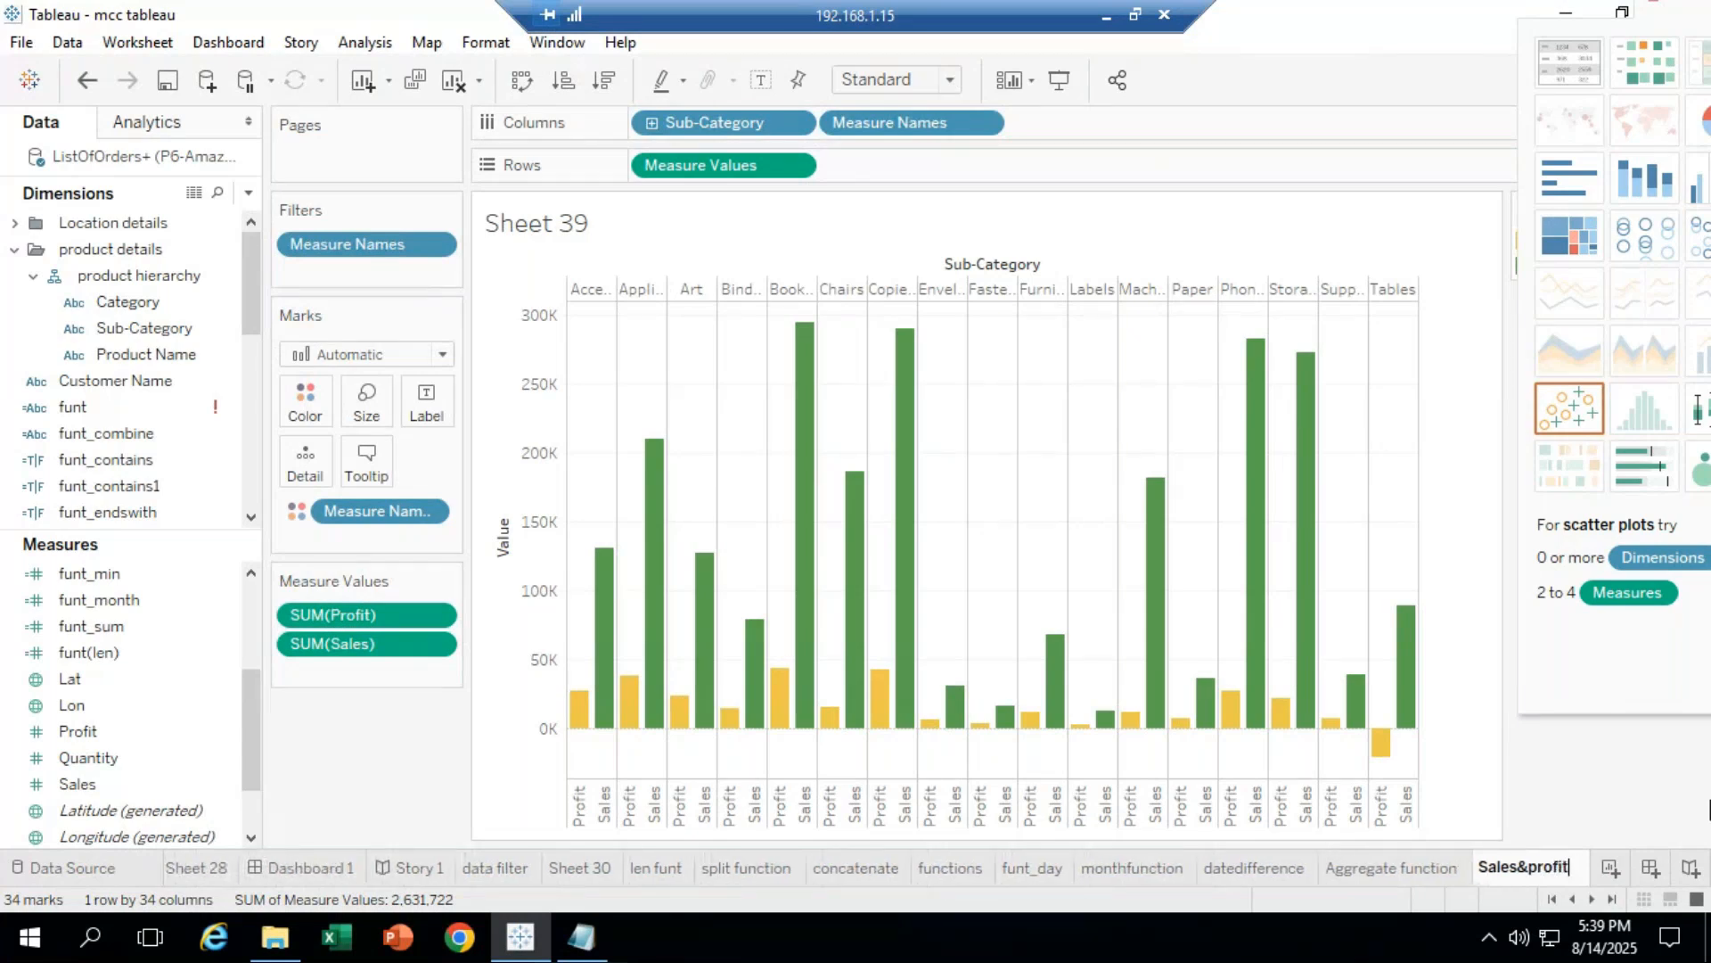
pyautogui.press('Return')
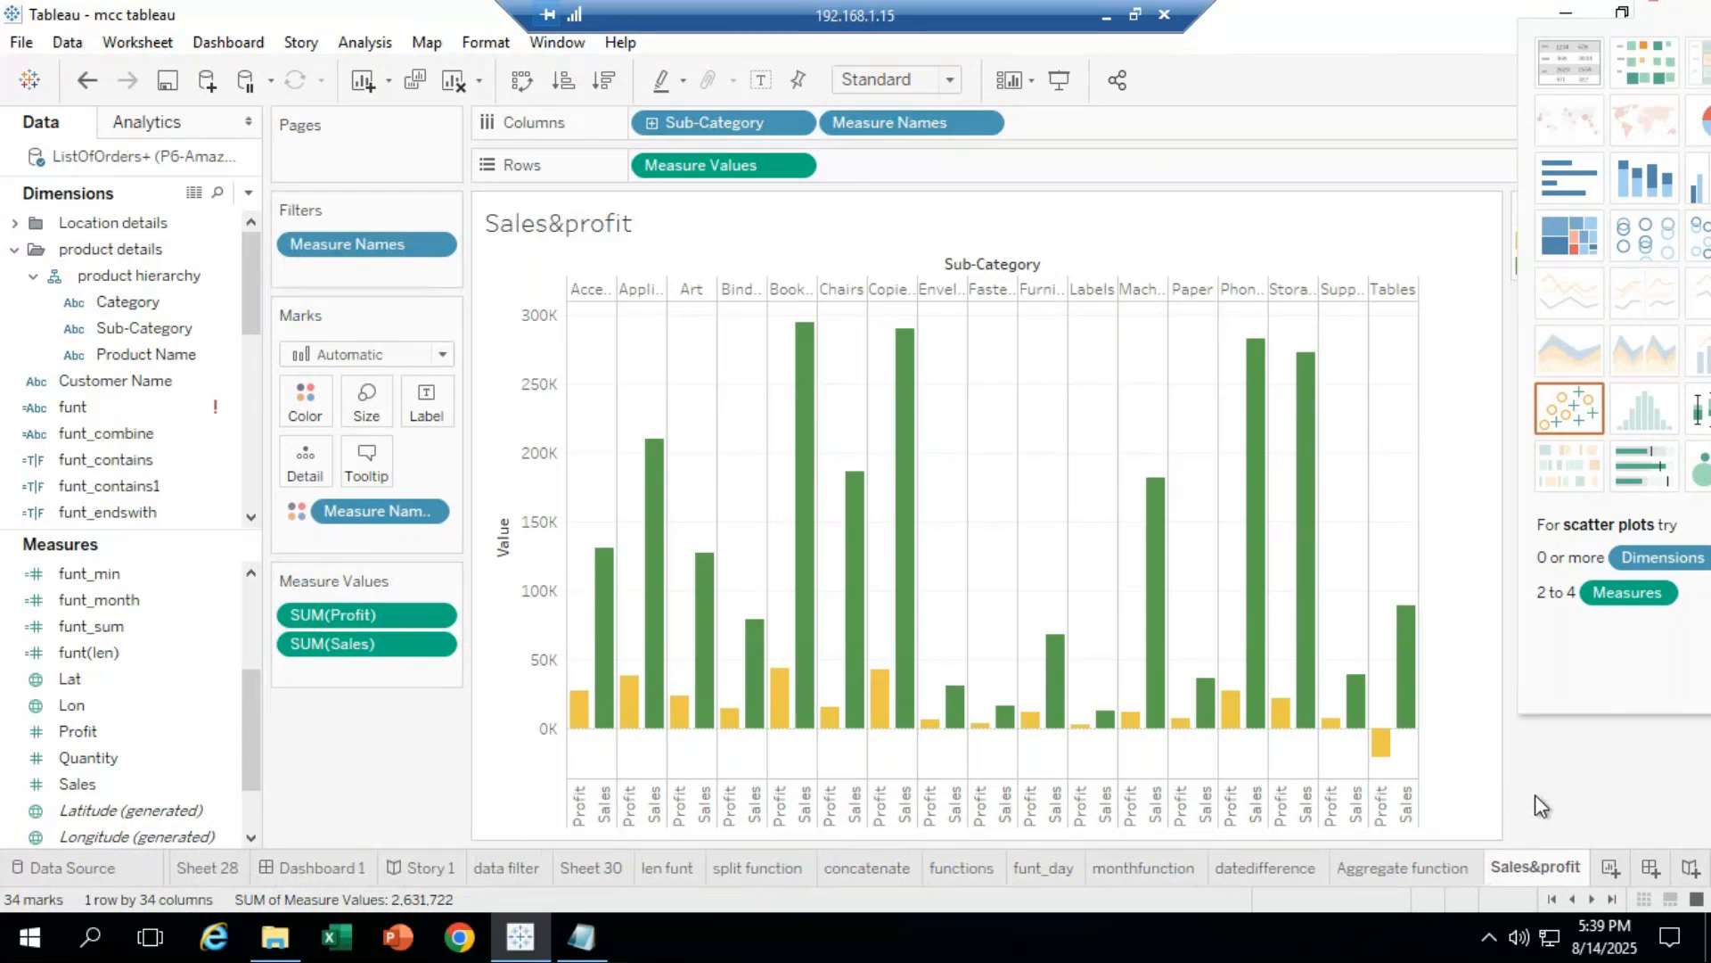
pyautogui.click(1606, 870)
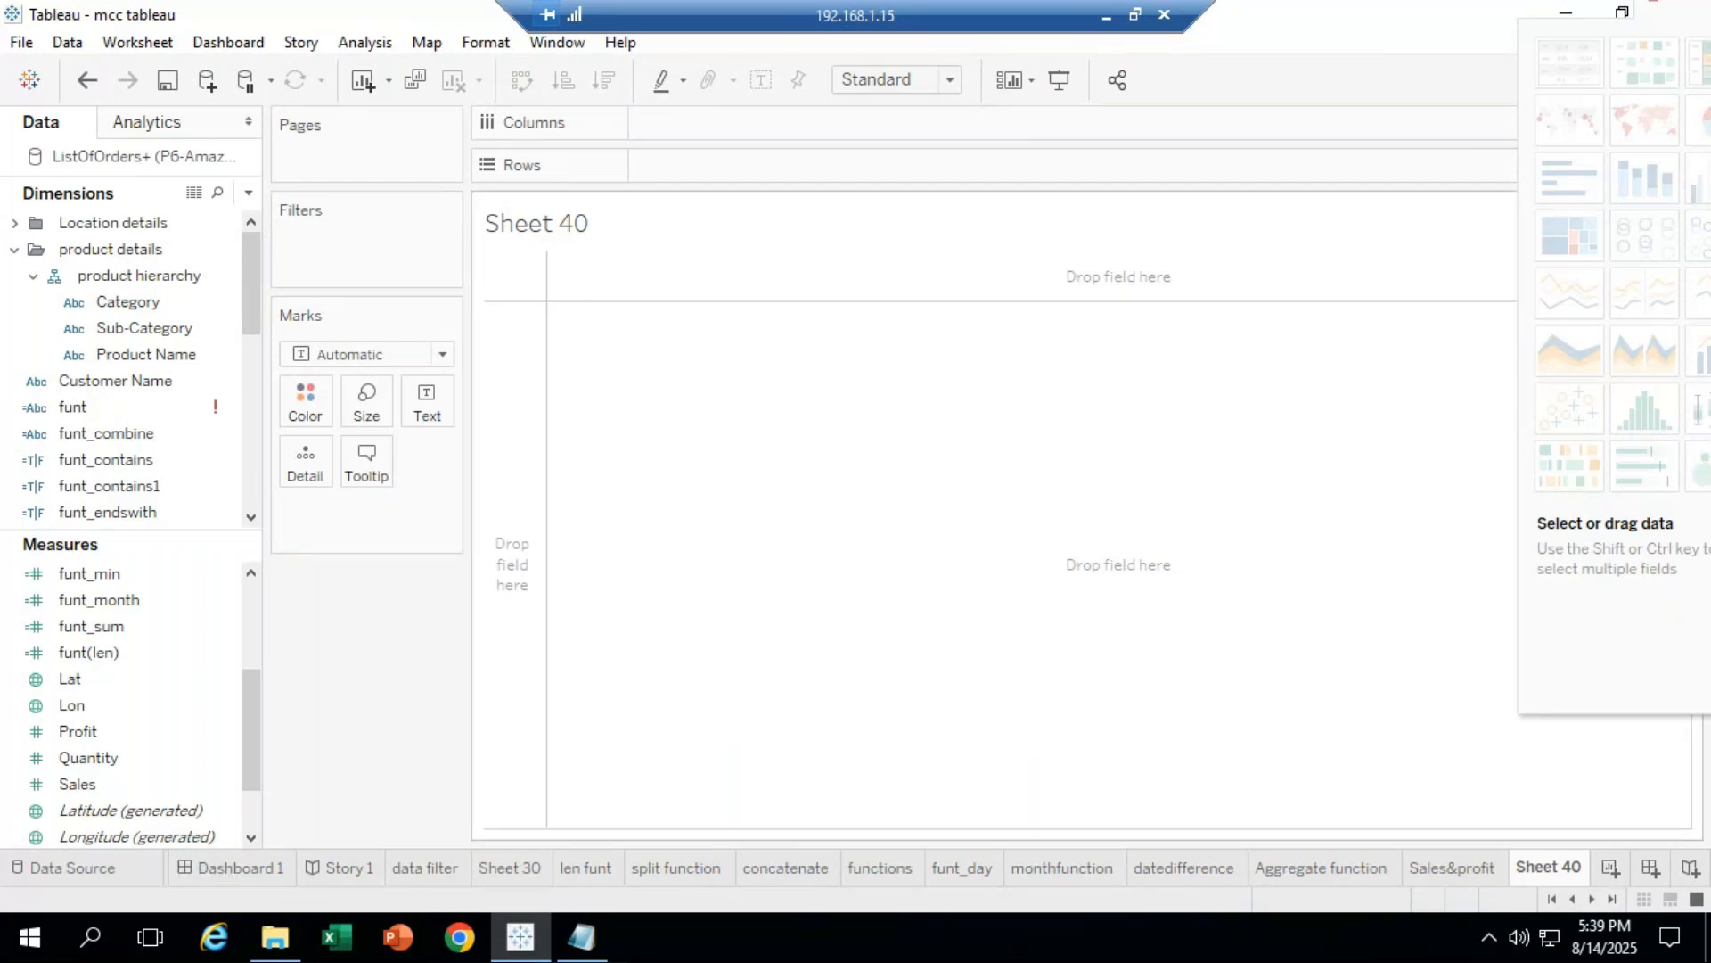
# Step: Place Sub-Category on Columns and SUM(Sales) twice on Rows, making two identical bar panels
pyautogui.click(170, 434)
pyautogui.click(138, 275)
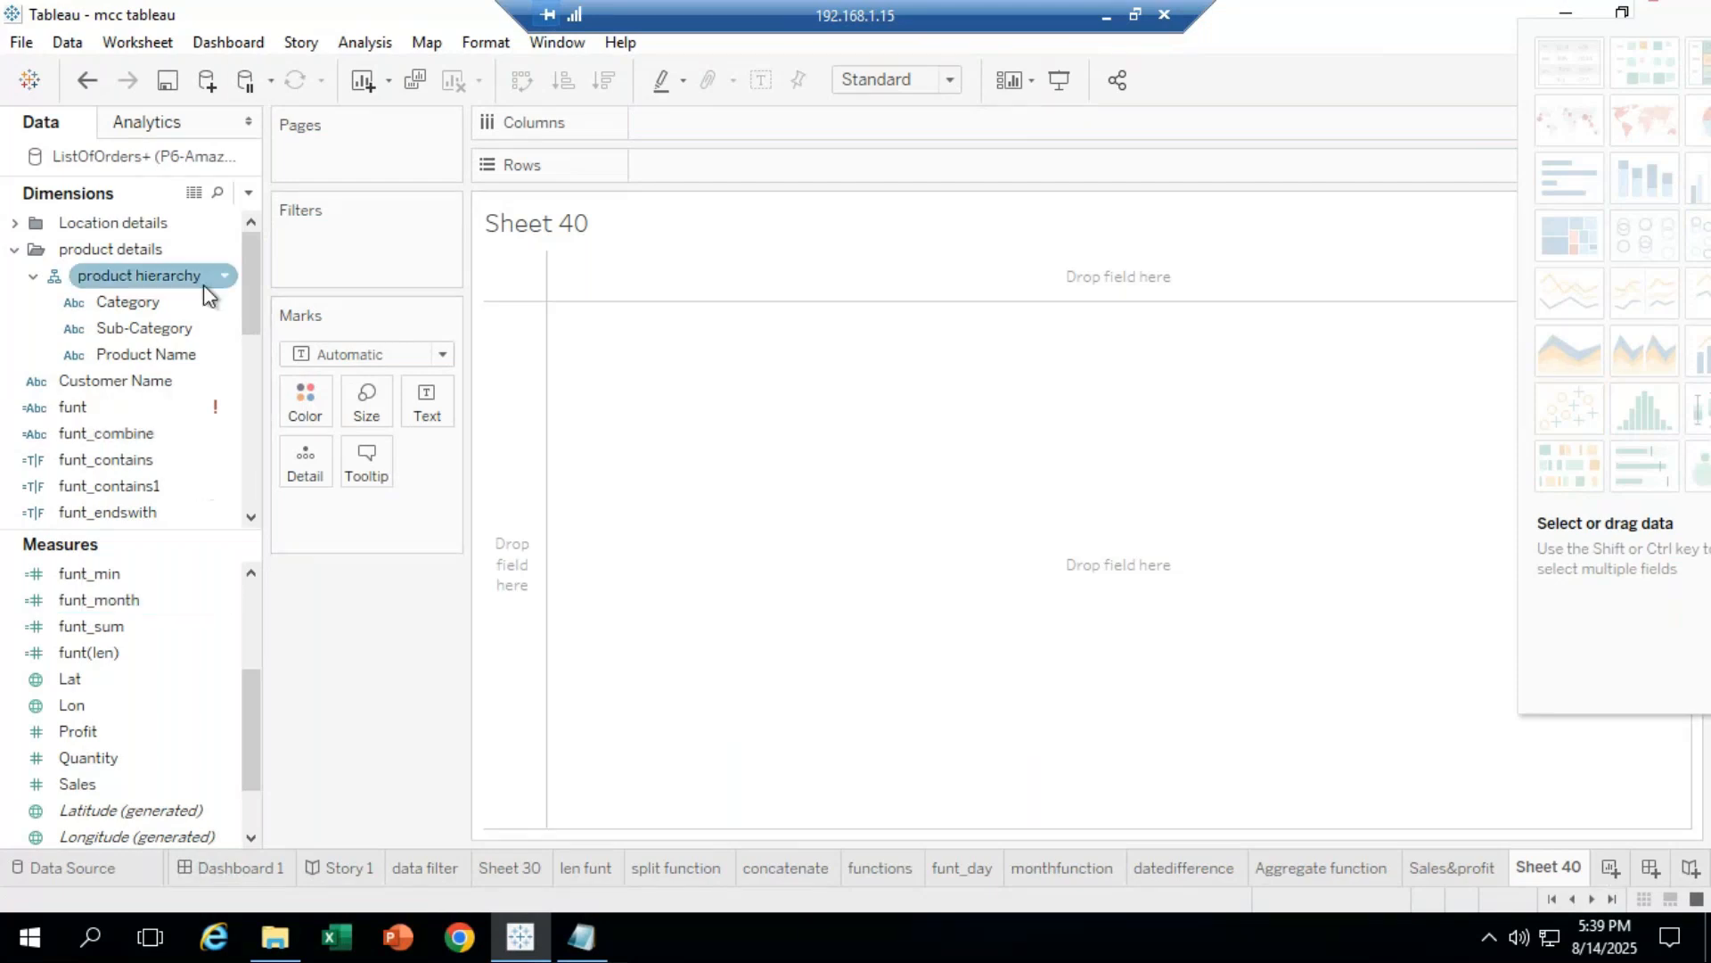
pyautogui.click(153, 328)
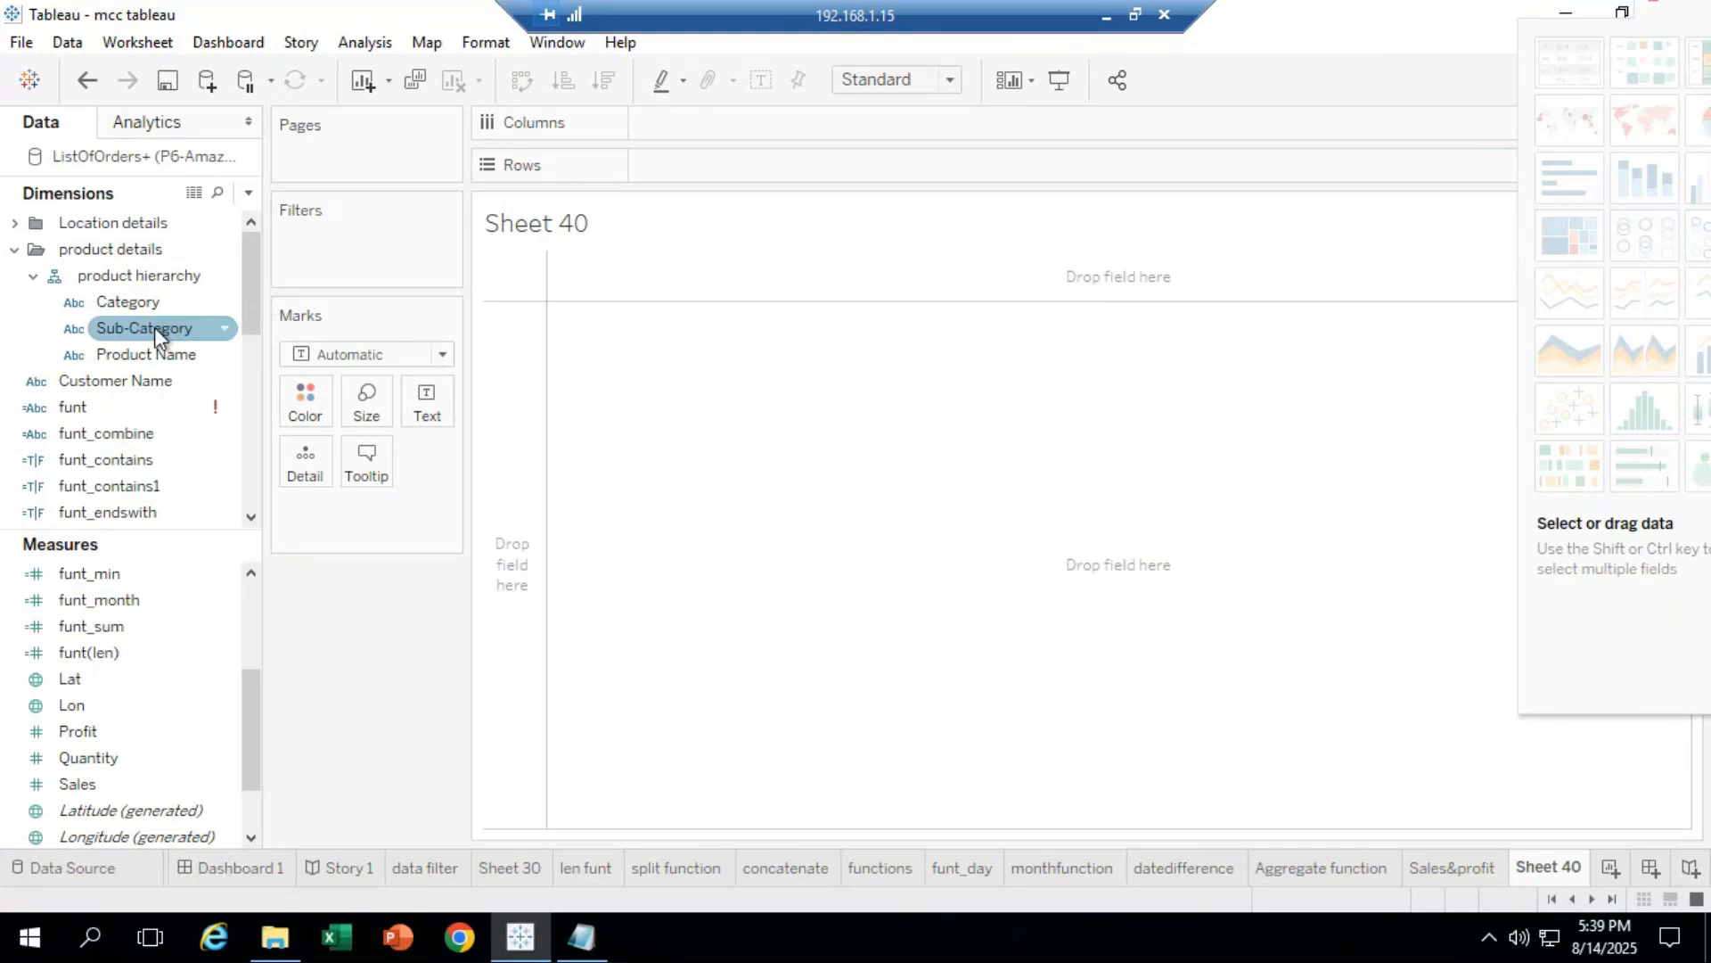
pyautogui.moveTo(153, 328)
pyautogui.mouseDown()
pyautogui.moveTo(558, 140)
pyautogui.moveTo(697, 125)
pyautogui.moveTo(691, 139)
pyautogui.mouseUp()
pyautogui.click(162, 416)
pyautogui.moveTo(116, 789); pyautogui.dragTo(713, 175)
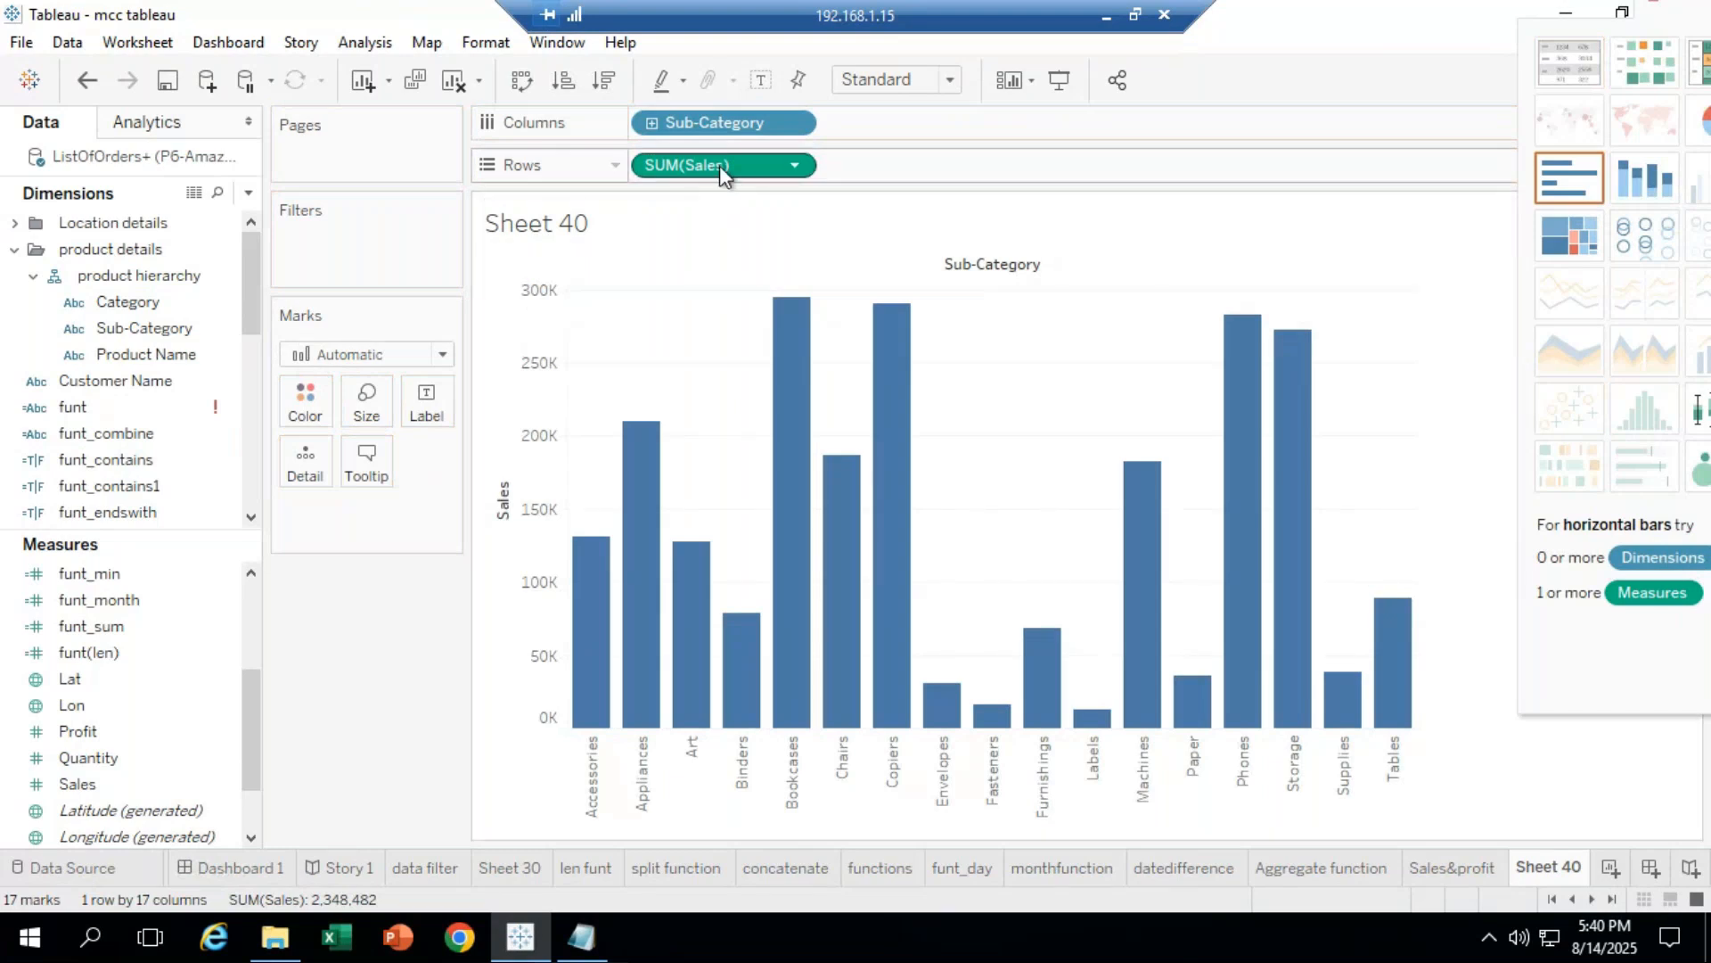
pyautogui.moveTo(720, 164); pyautogui.dragTo(889, 166)
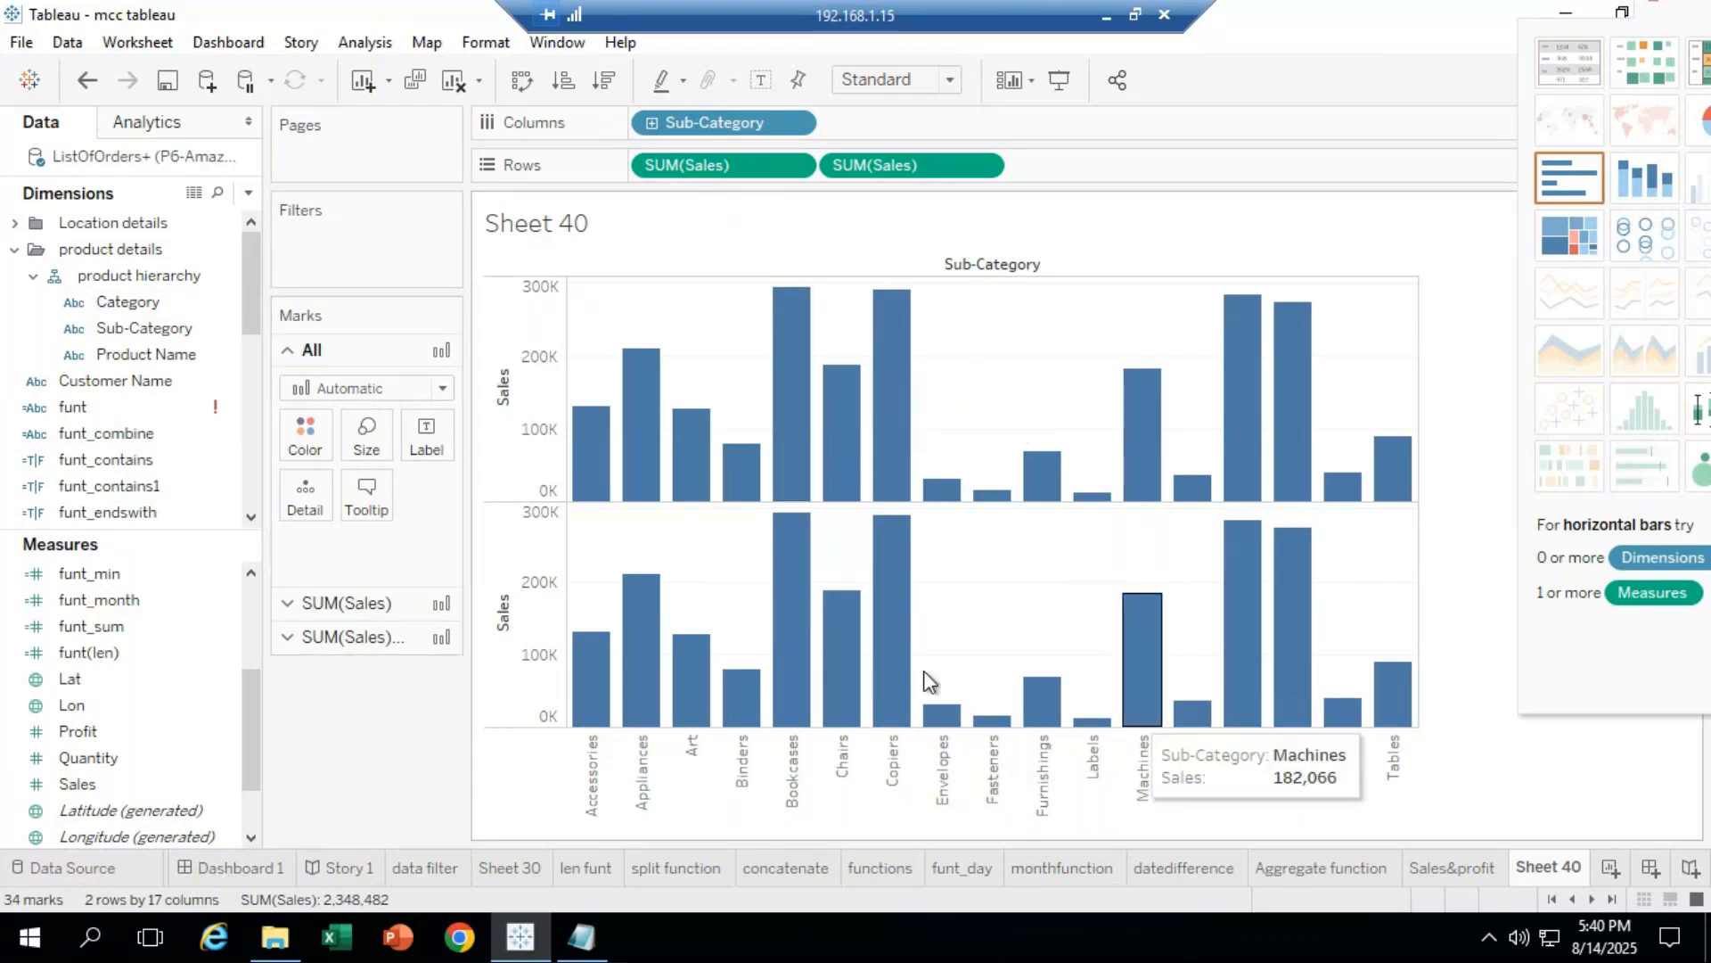
# Step: Apply Dual Axis to the second SUM(Sales), overlaying both measures as circle marks per sub-category
pyautogui.click(514, 549)
pyautogui.rightClick(515, 544)
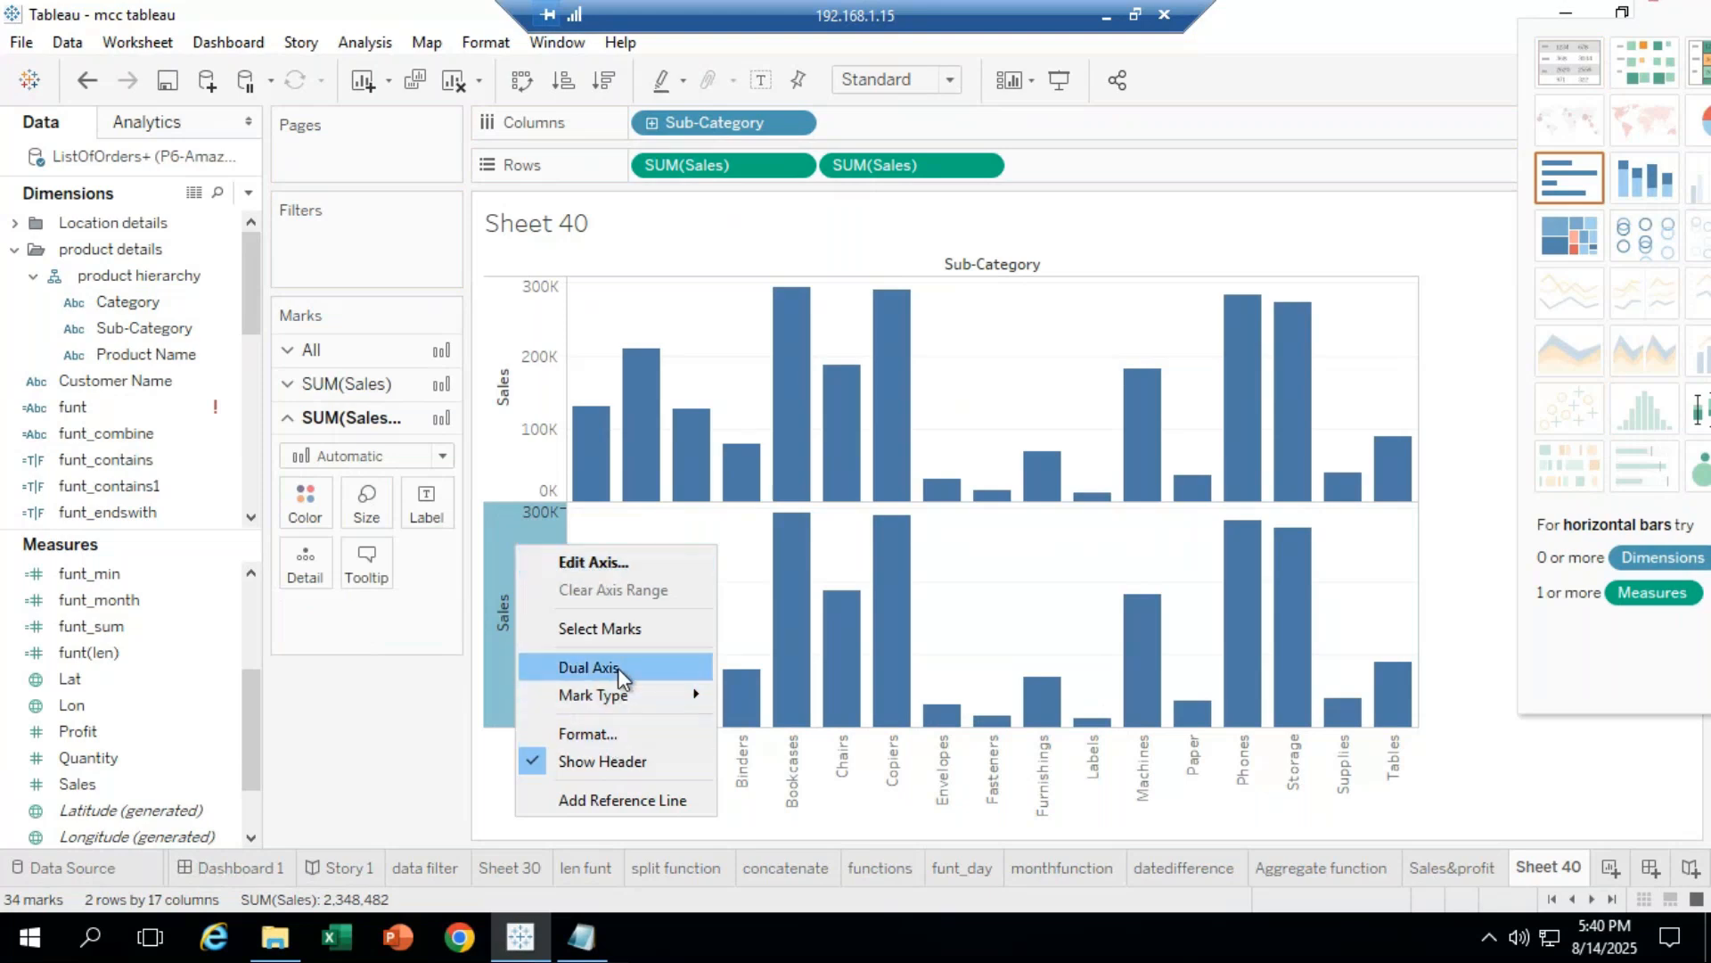
pyautogui.click(984, 164)
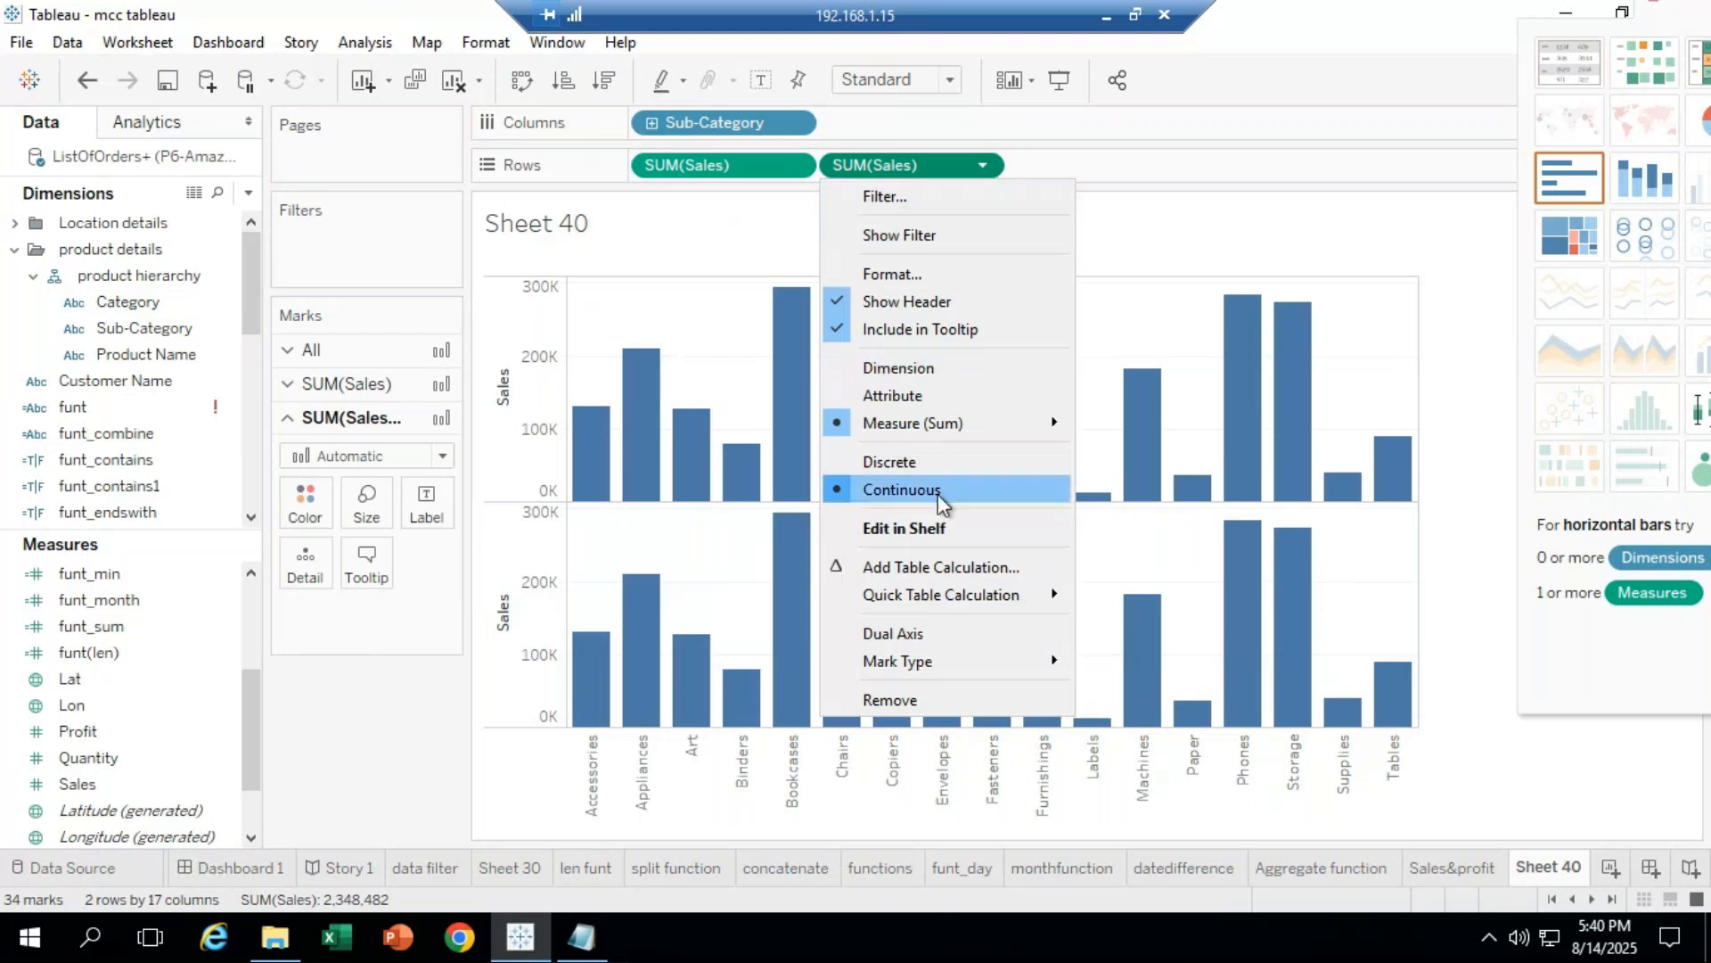
pyautogui.click(939, 644)
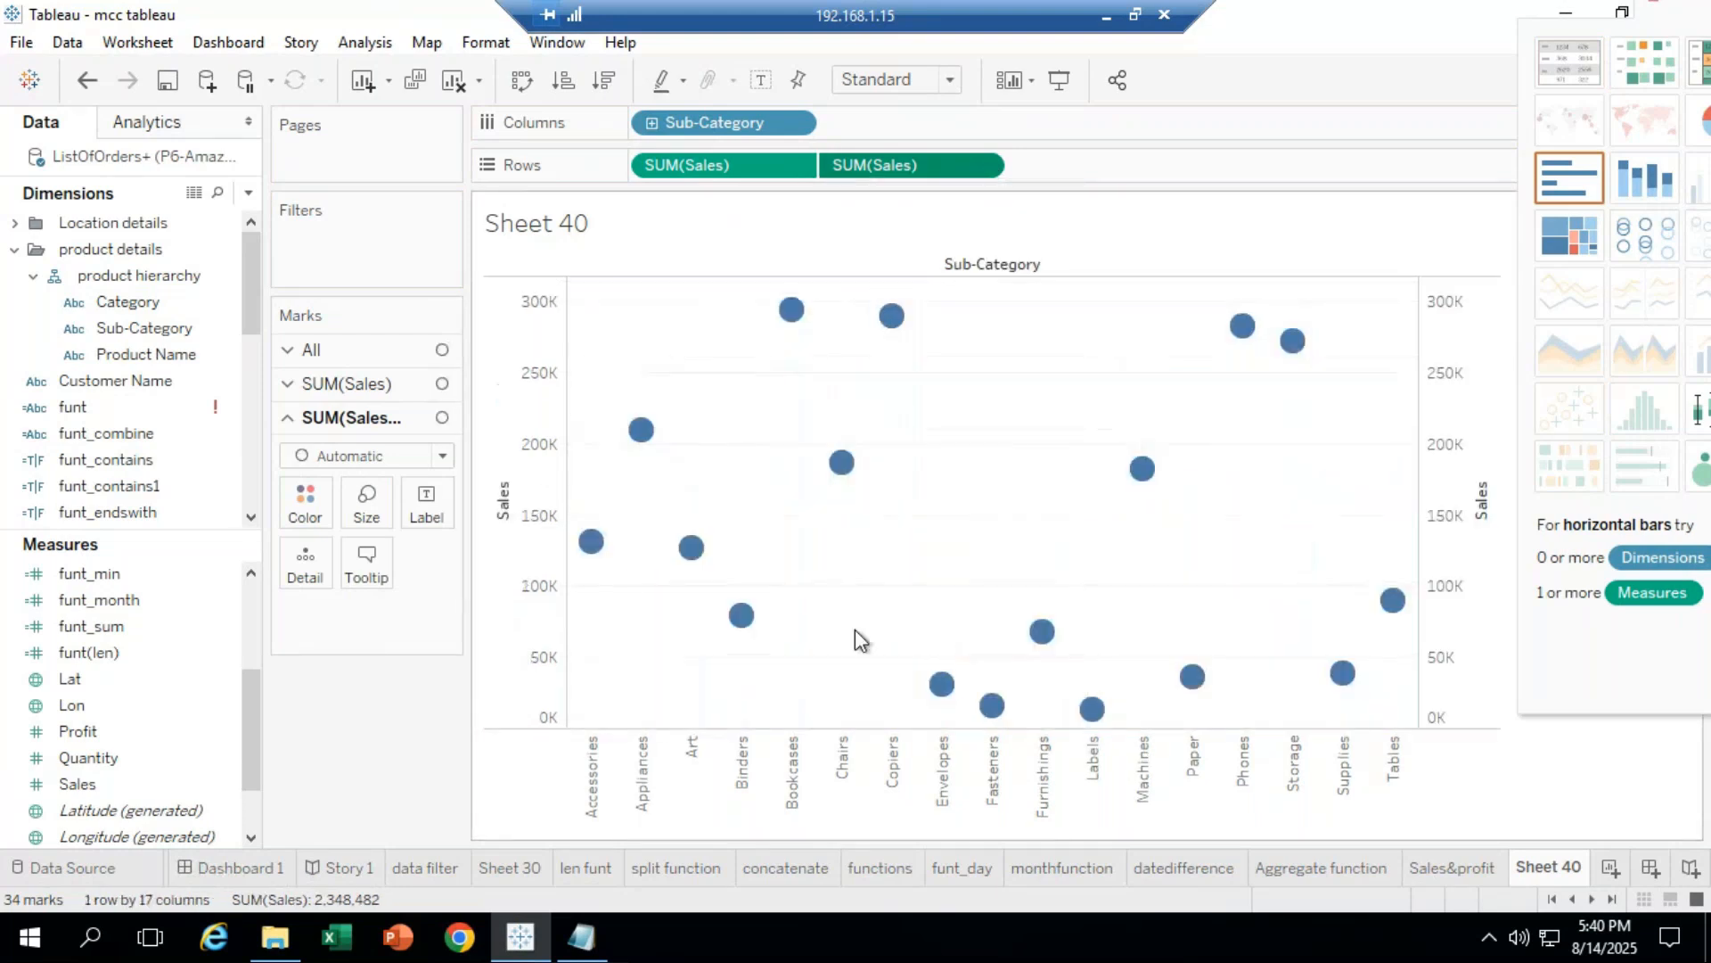
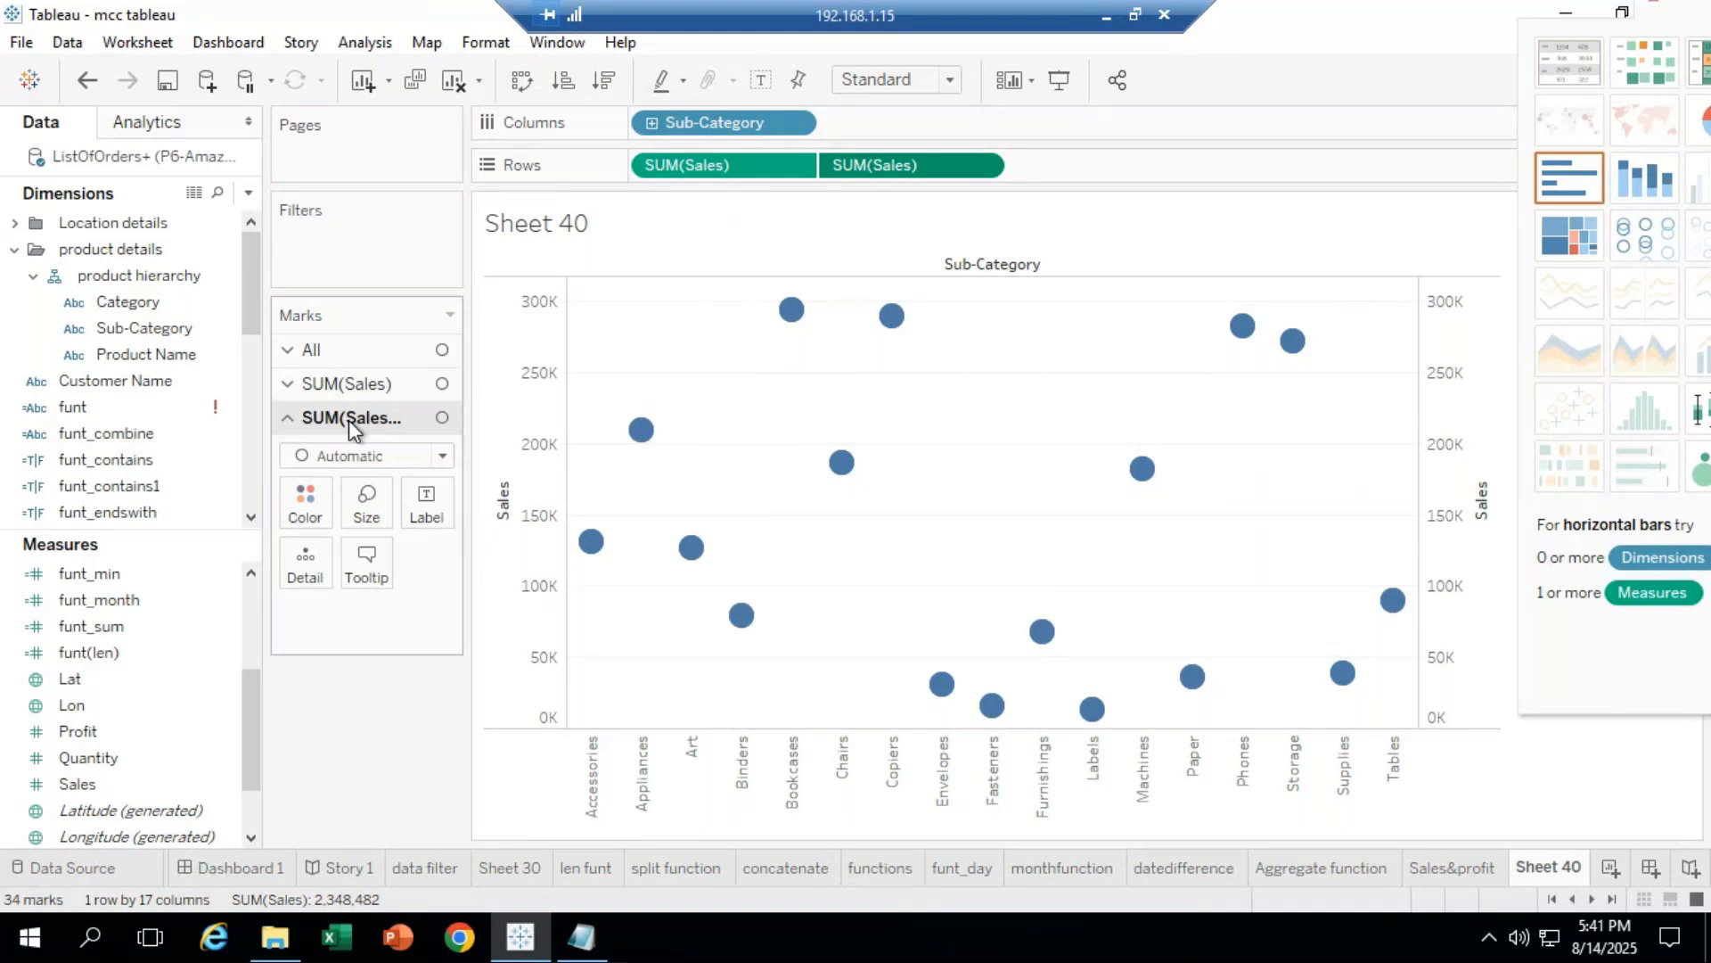
# Step: Switch the first SUM(Sales) layer to Bar marks and shrink the bars to thin stems
pyautogui.click(441, 460)
pyautogui.press('Escape')
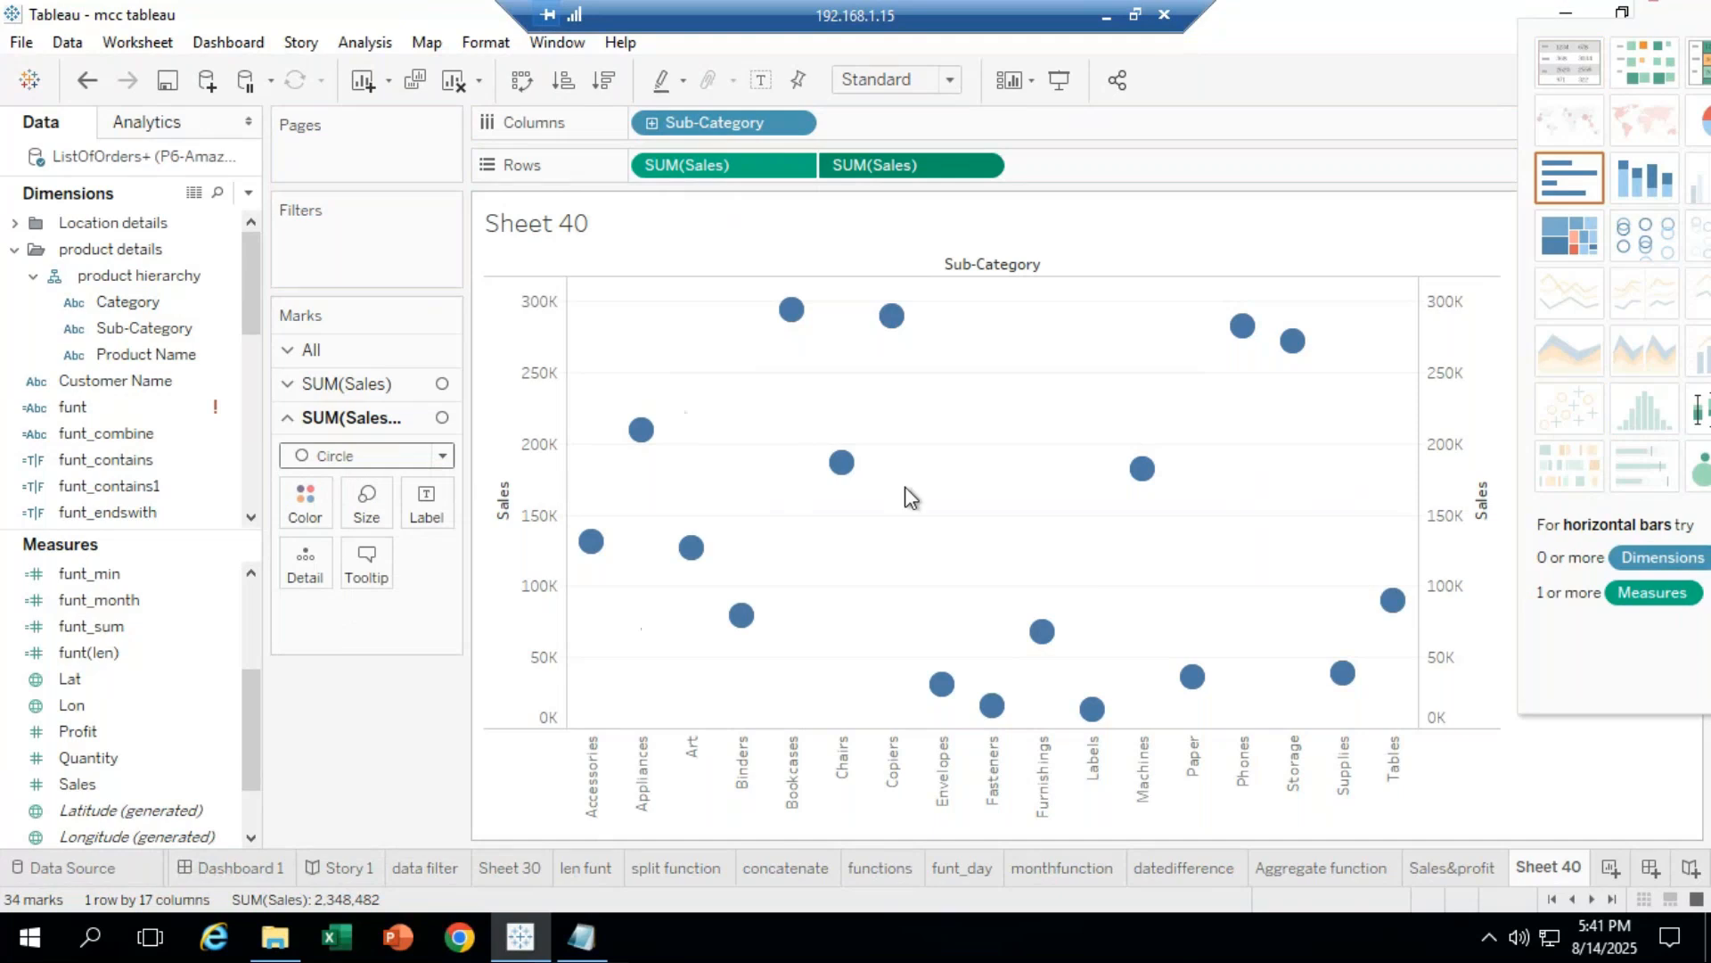
pyautogui.click(384, 385)
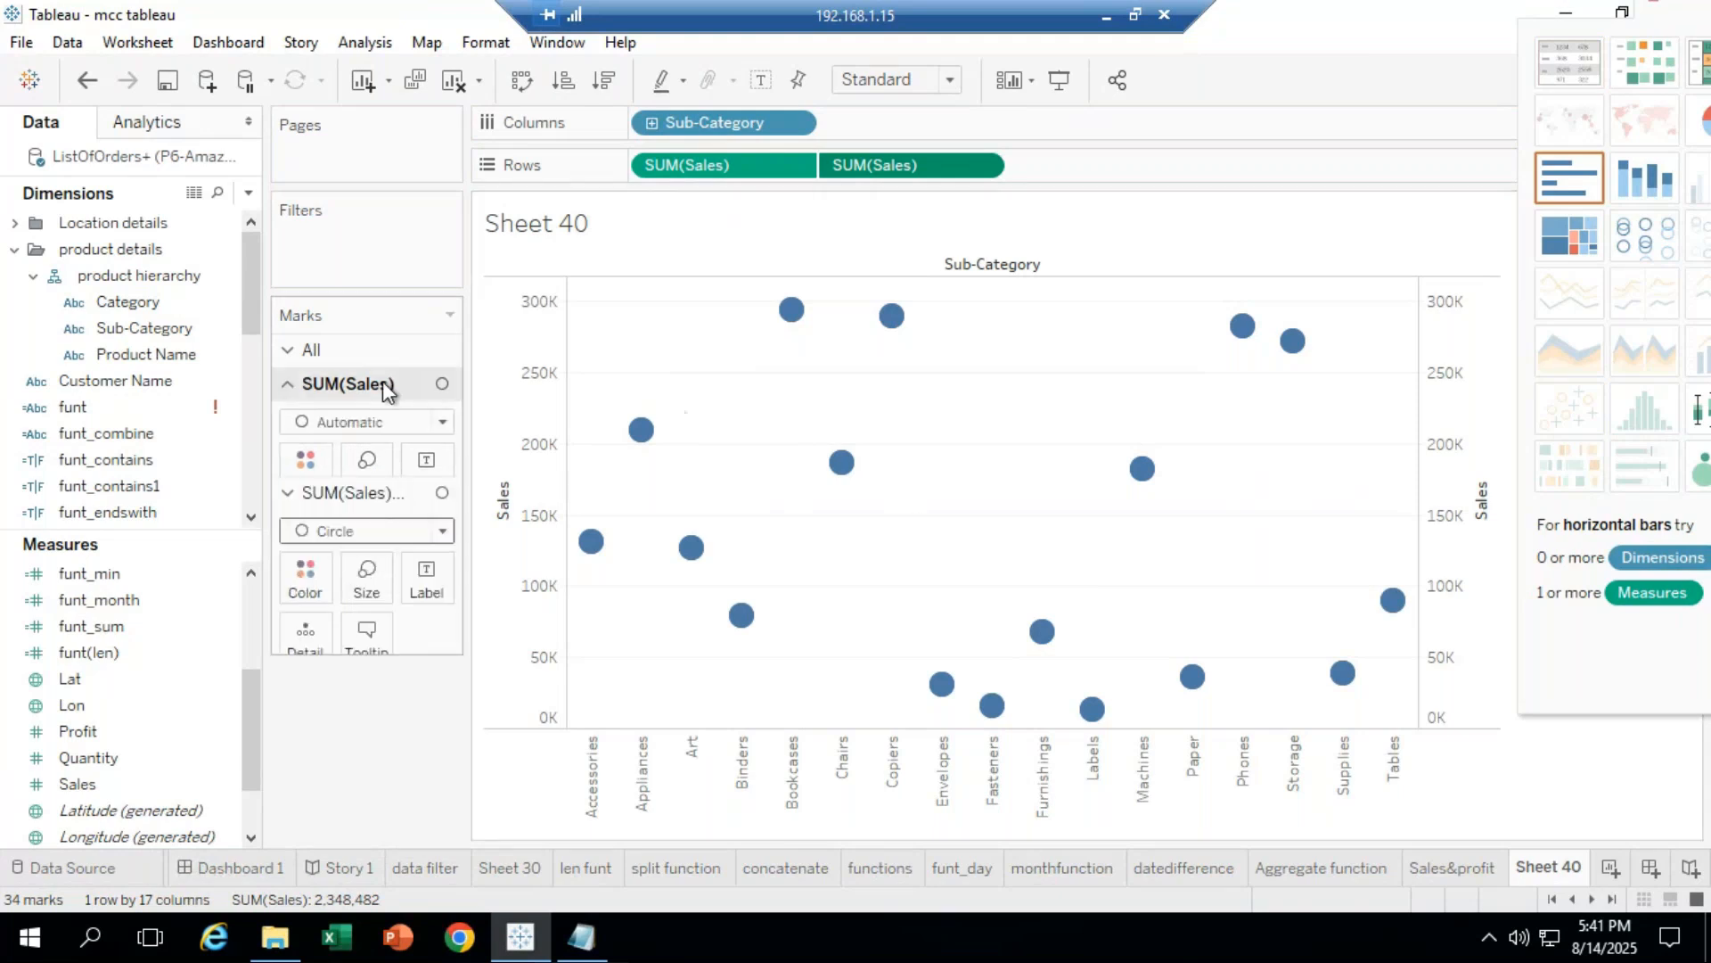
pyautogui.click(442, 422)
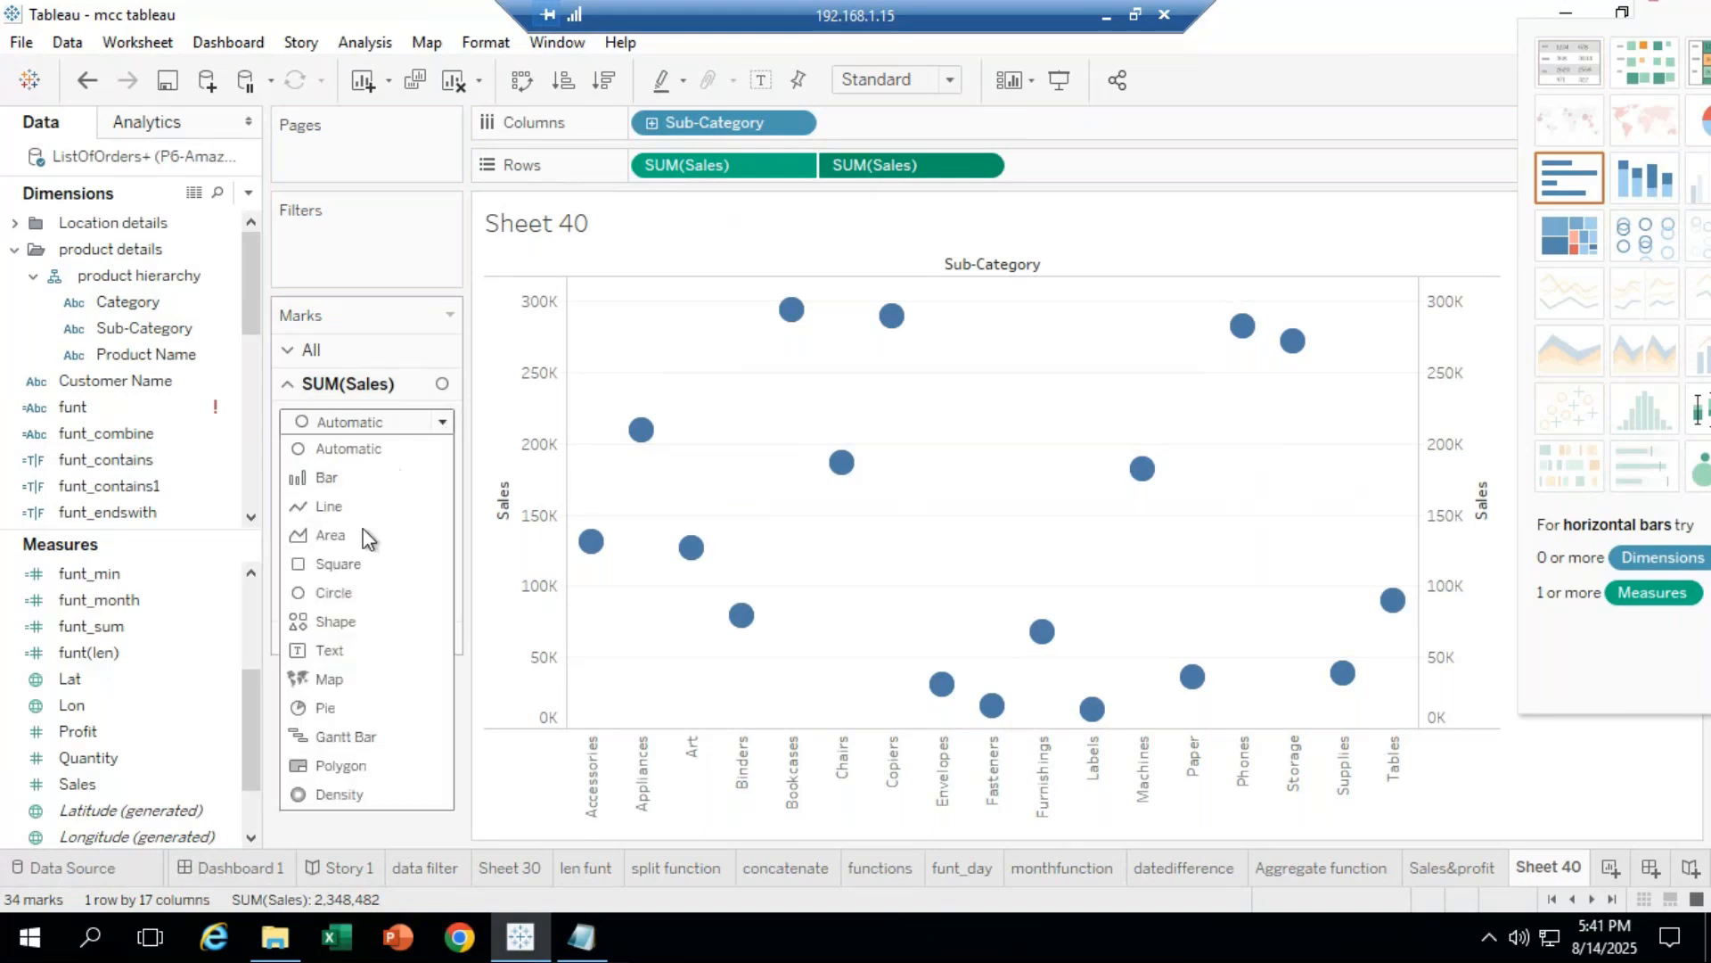
pyautogui.click(327, 479)
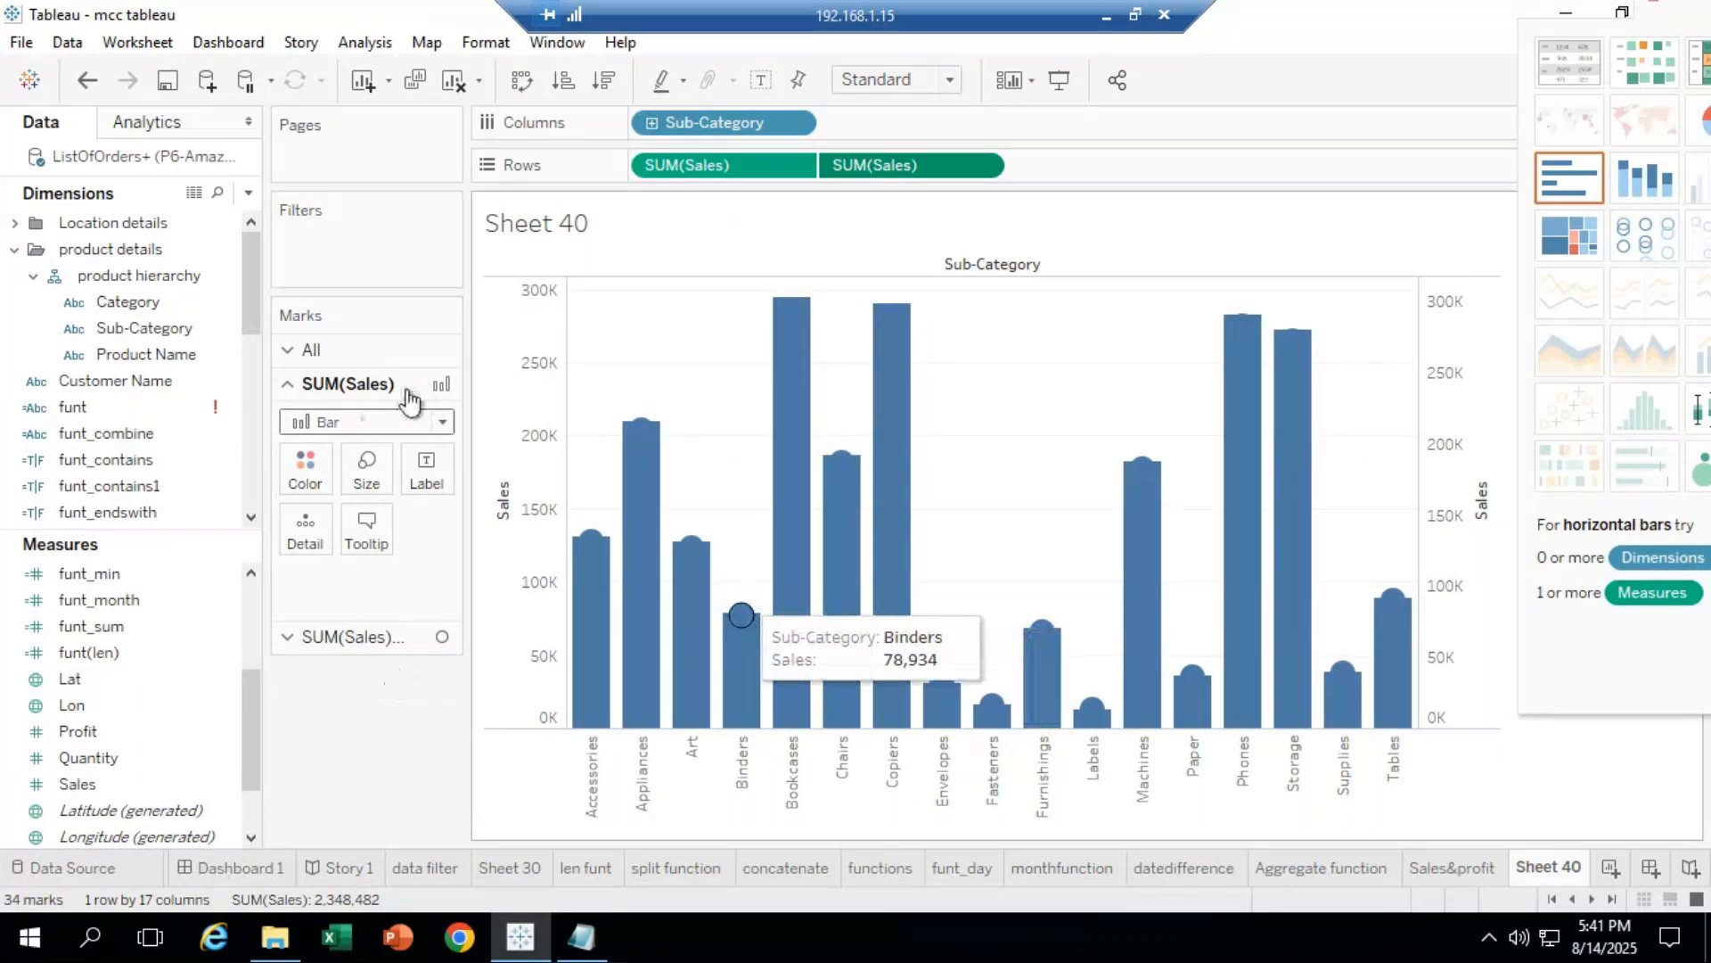
pyautogui.click(382, 489)
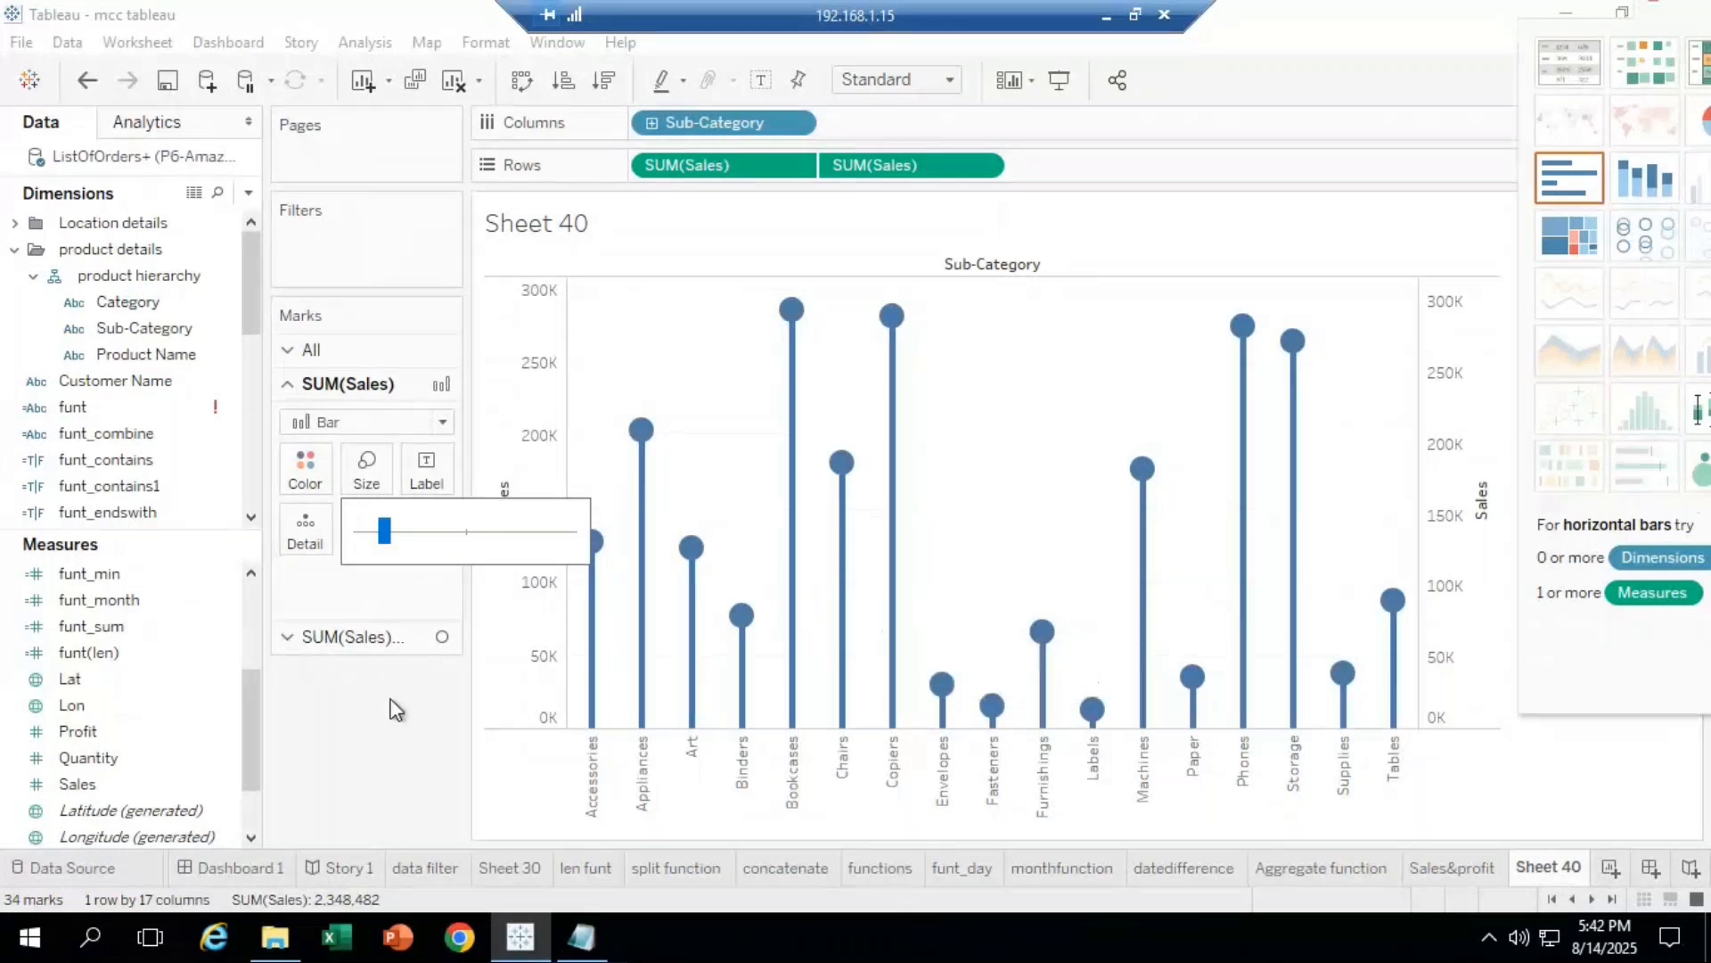
# Step: Colour the circle layer's marks red
pyautogui.click(348, 637)
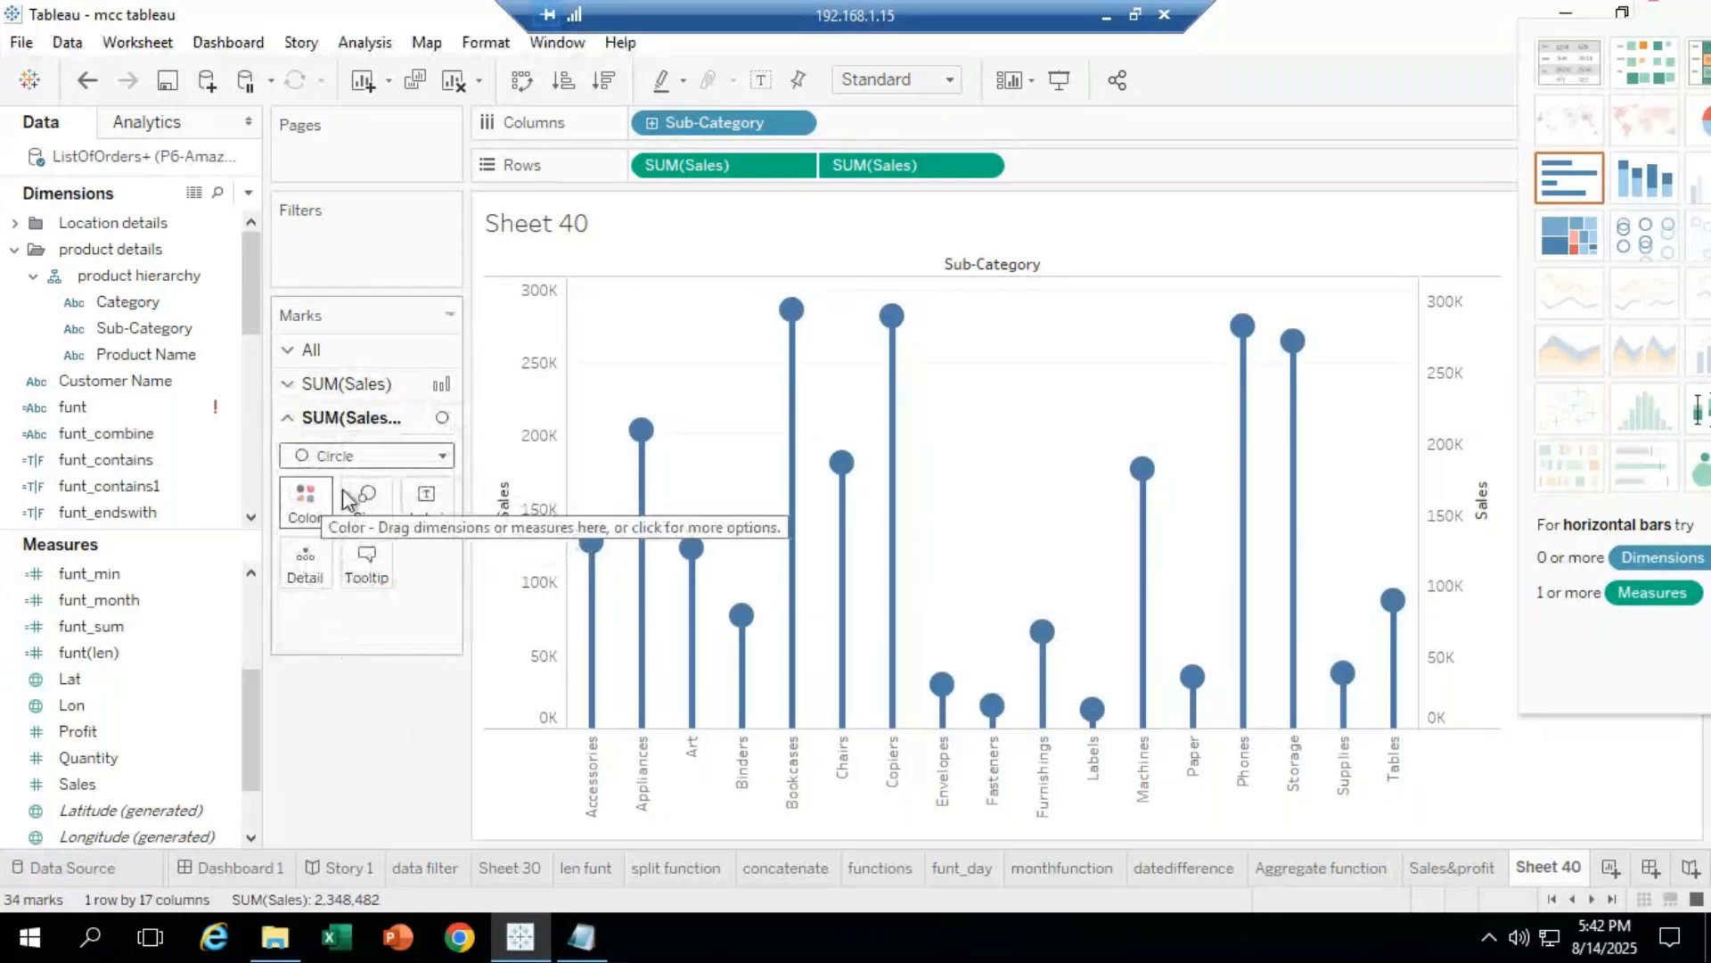
pyautogui.click(321, 514)
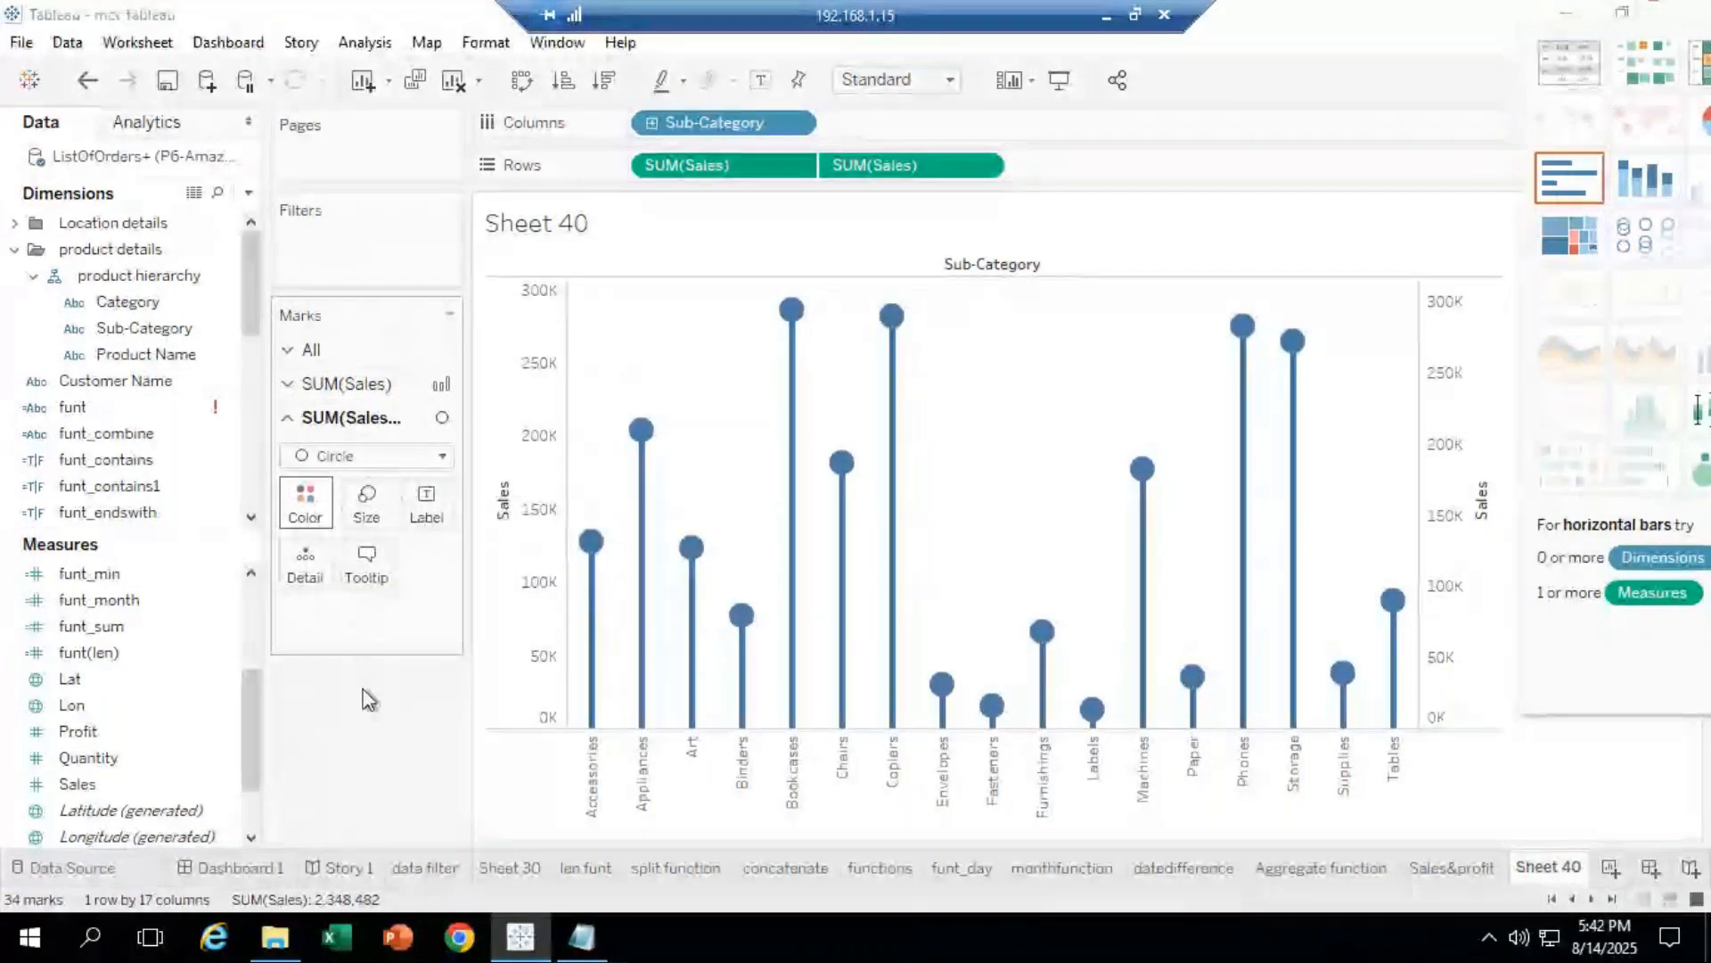
pyautogui.click(306, 502)
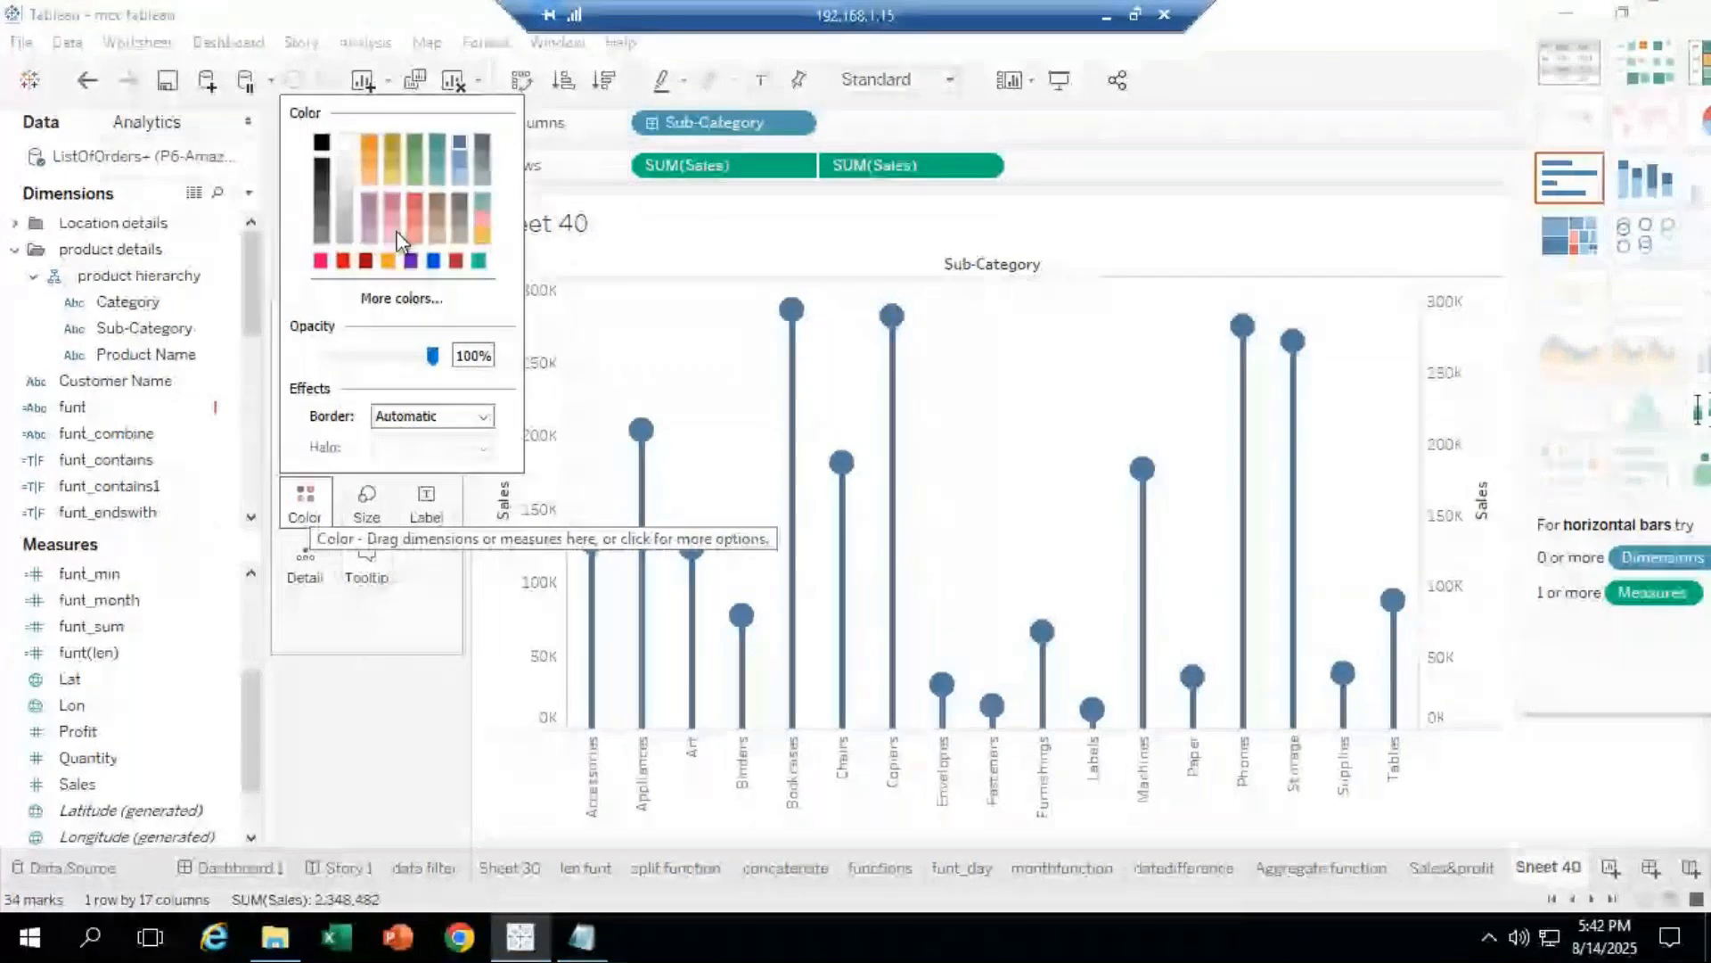
pyautogui.click(306, 504)
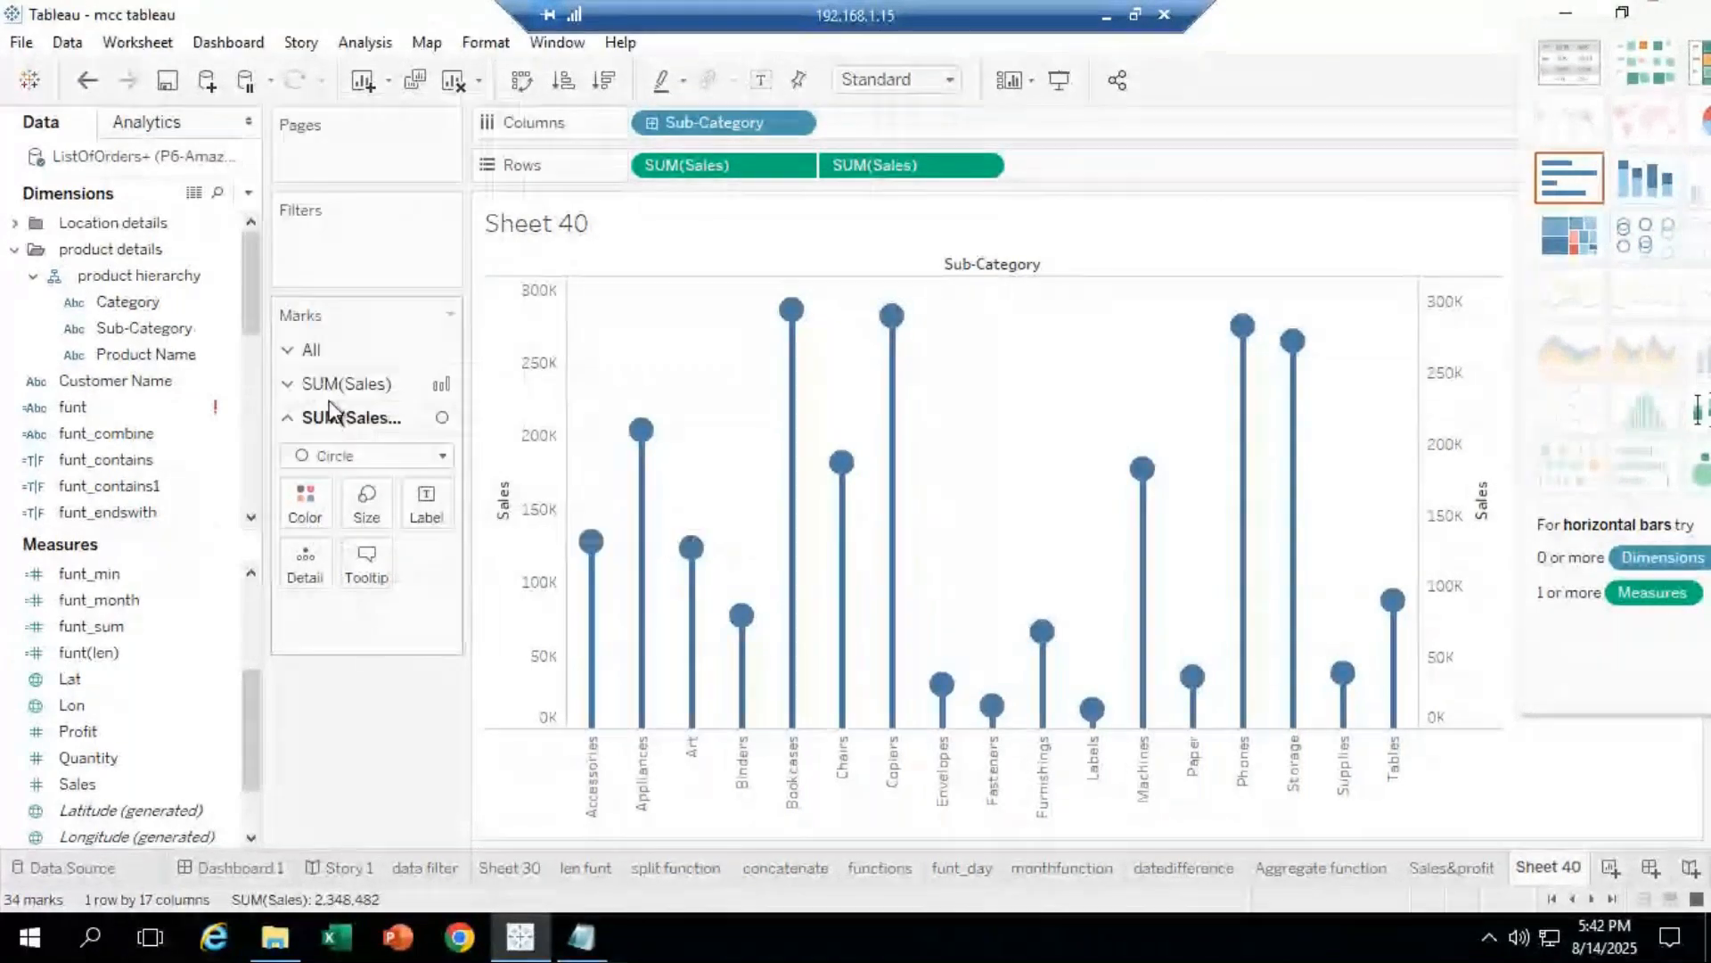
pyautogui.click(306, 507)
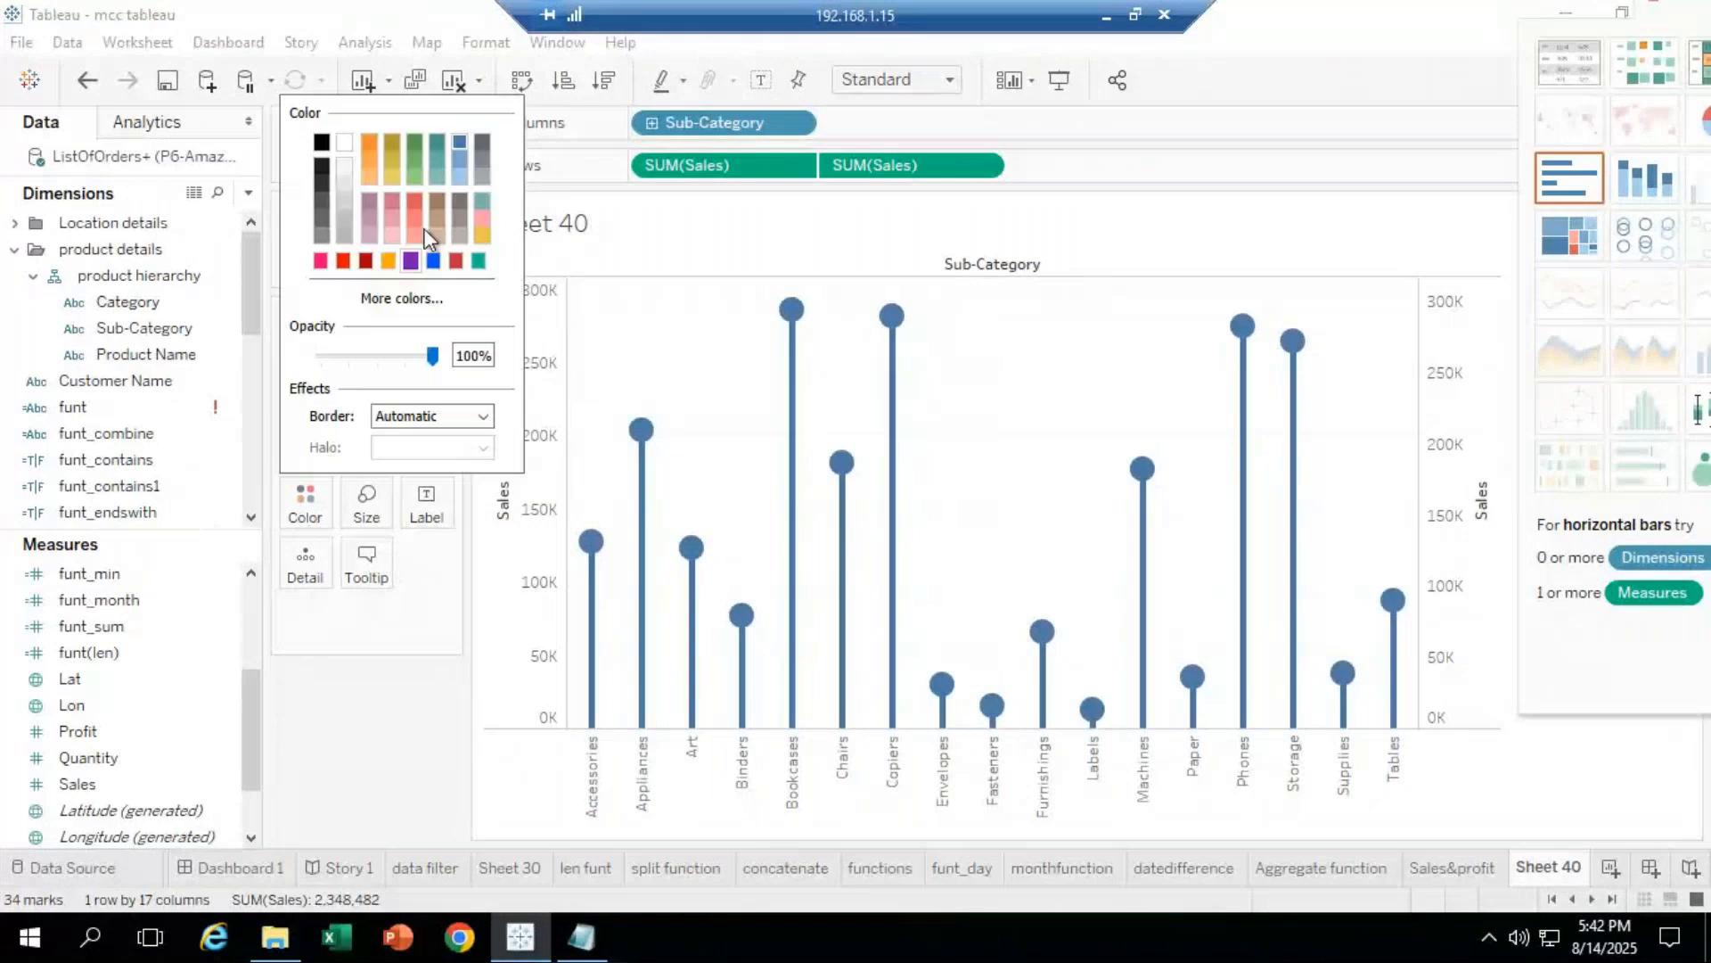
pyautogui.click(411, 200)
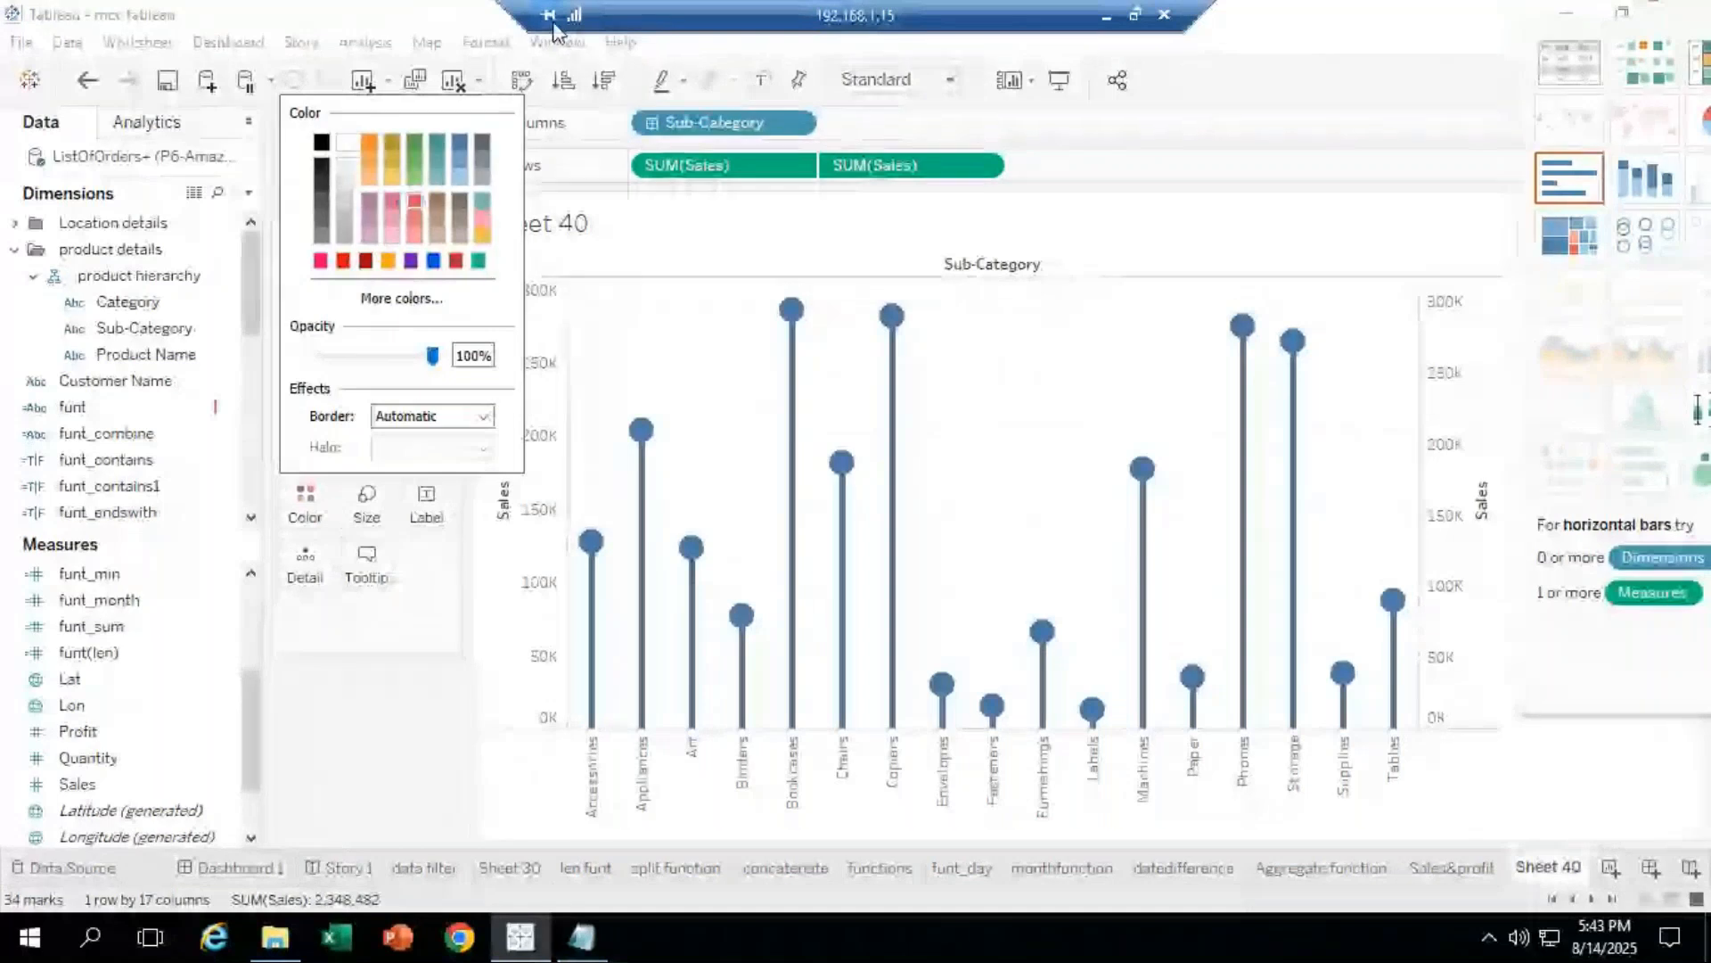
pyautogui.click(705, 373)
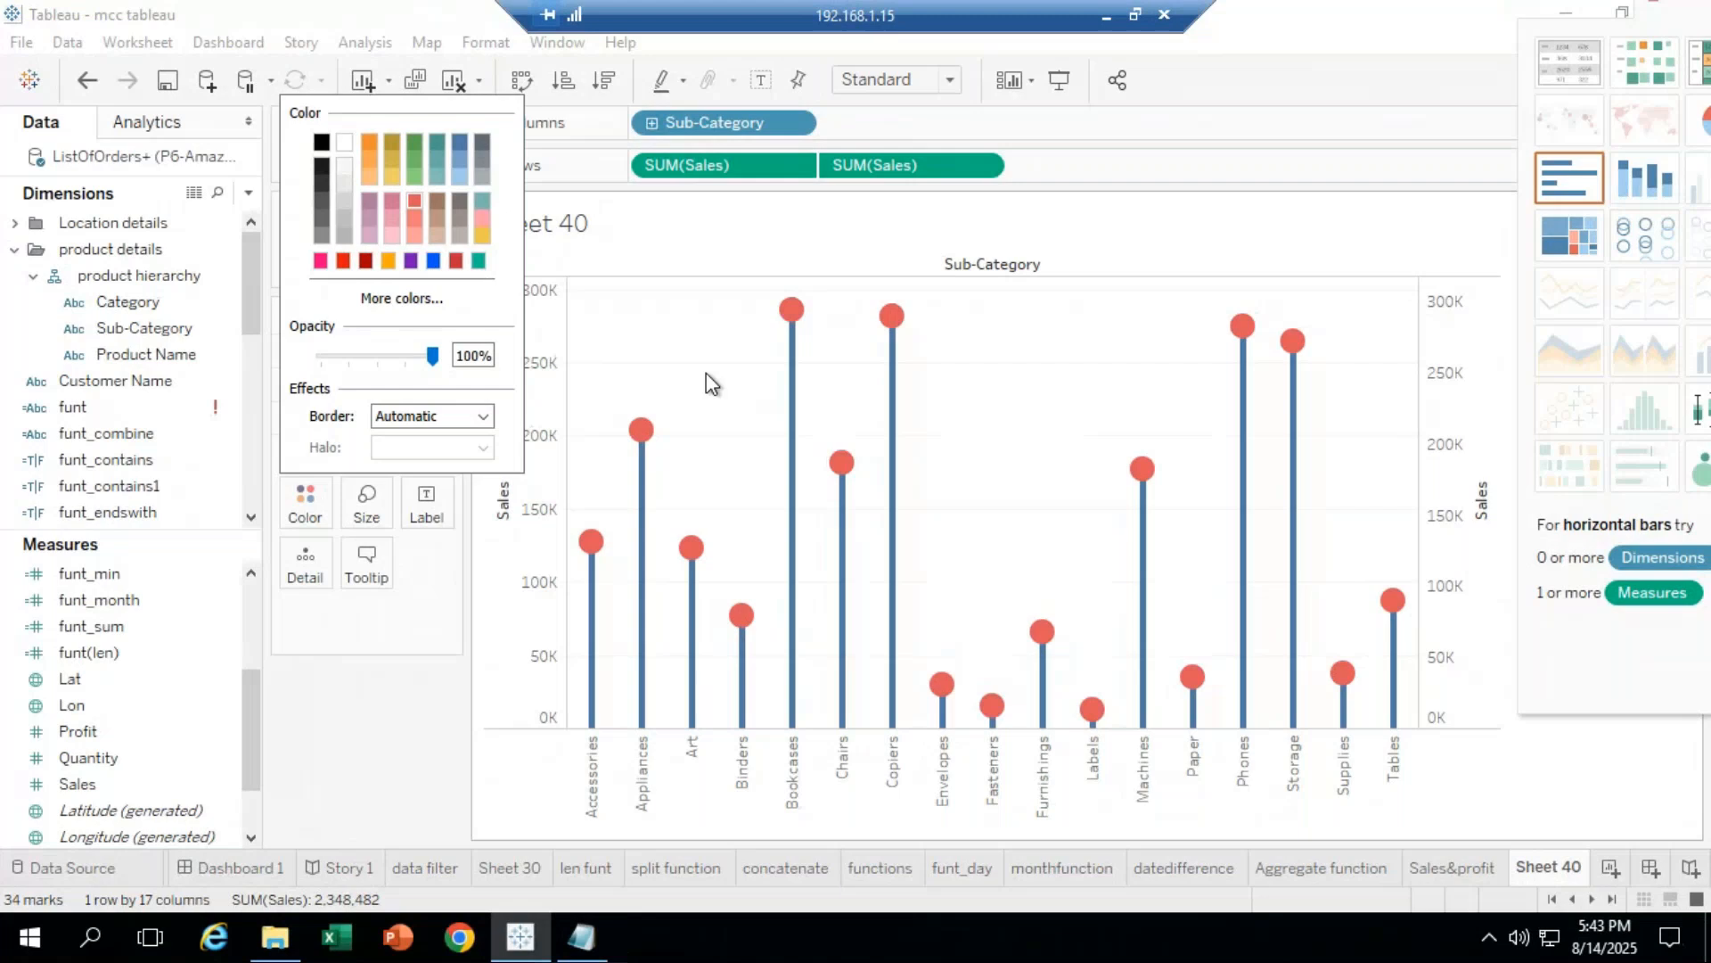
pyautogui.click(706, 374)
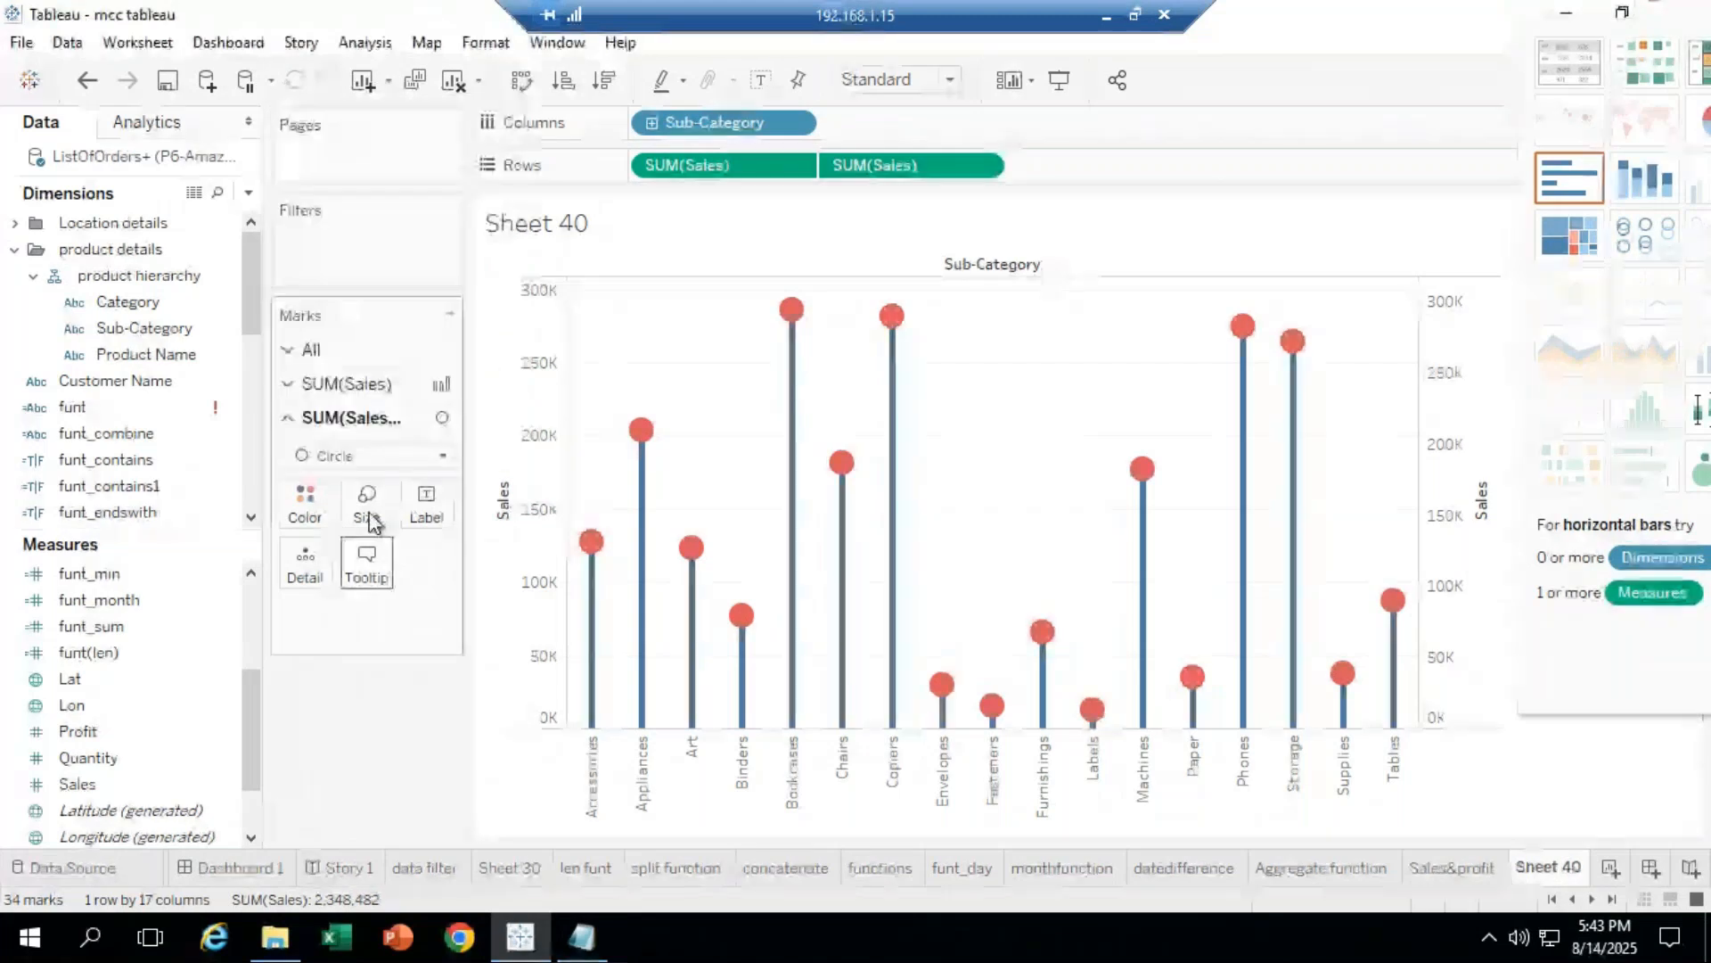
# Step: Colour the bar stems bright blue
pyautogui.click(346, 383)
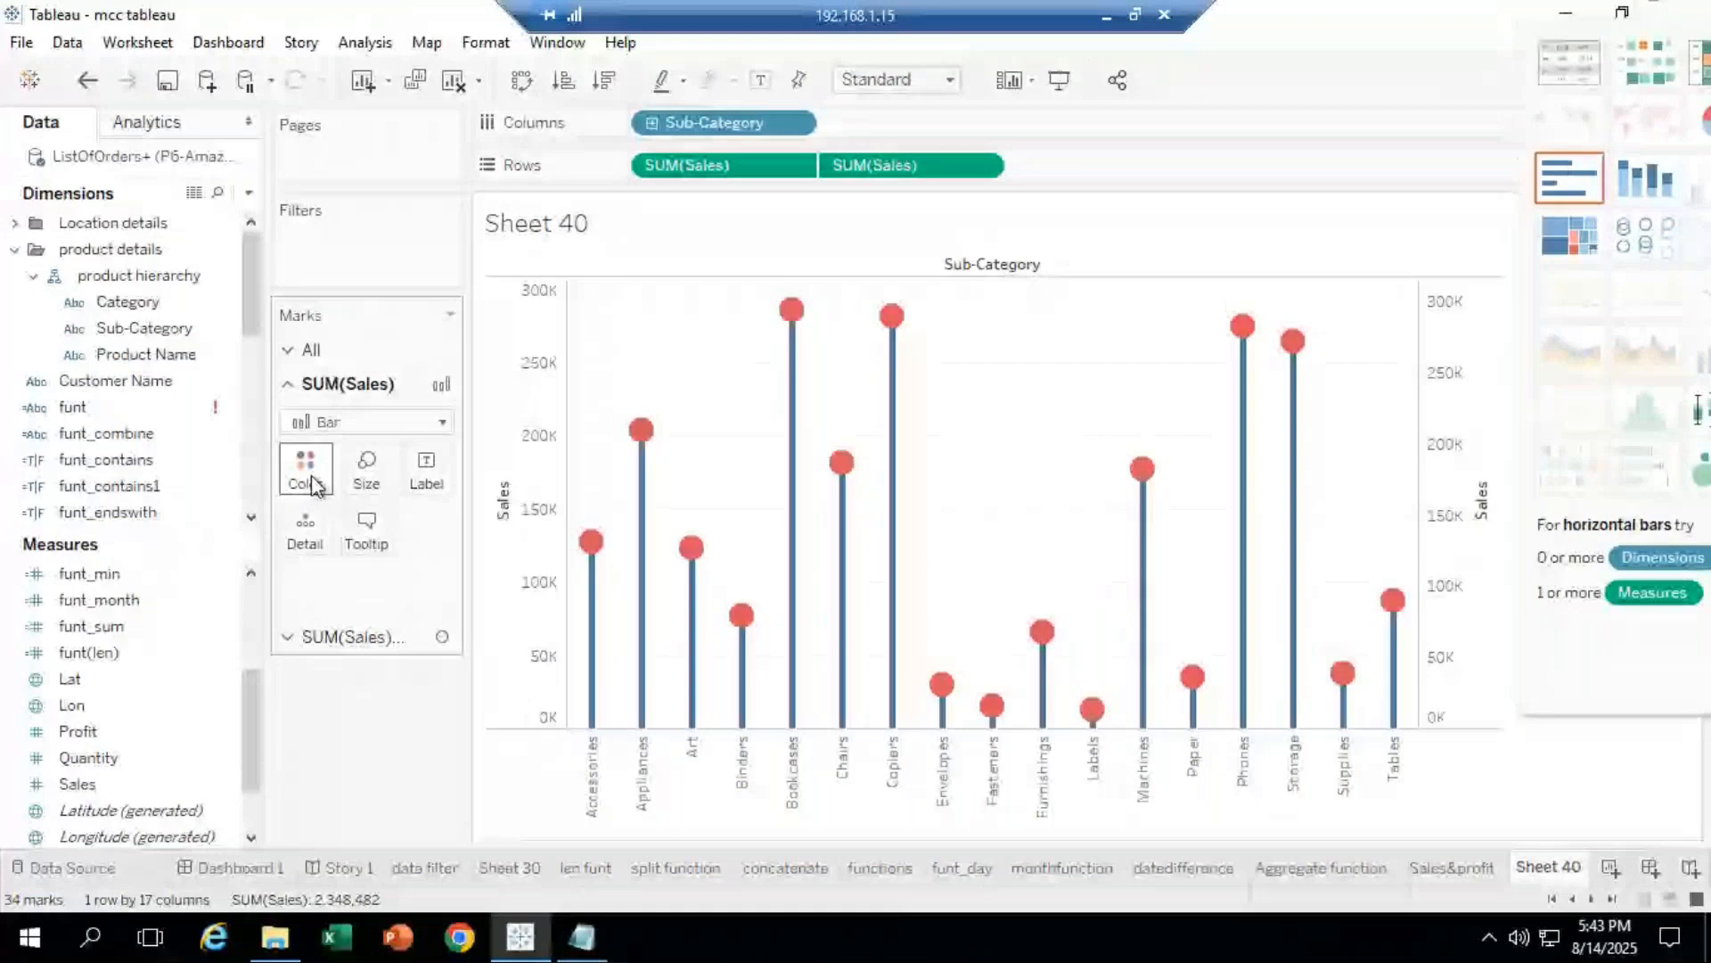
pyautogui.click(308, 481)
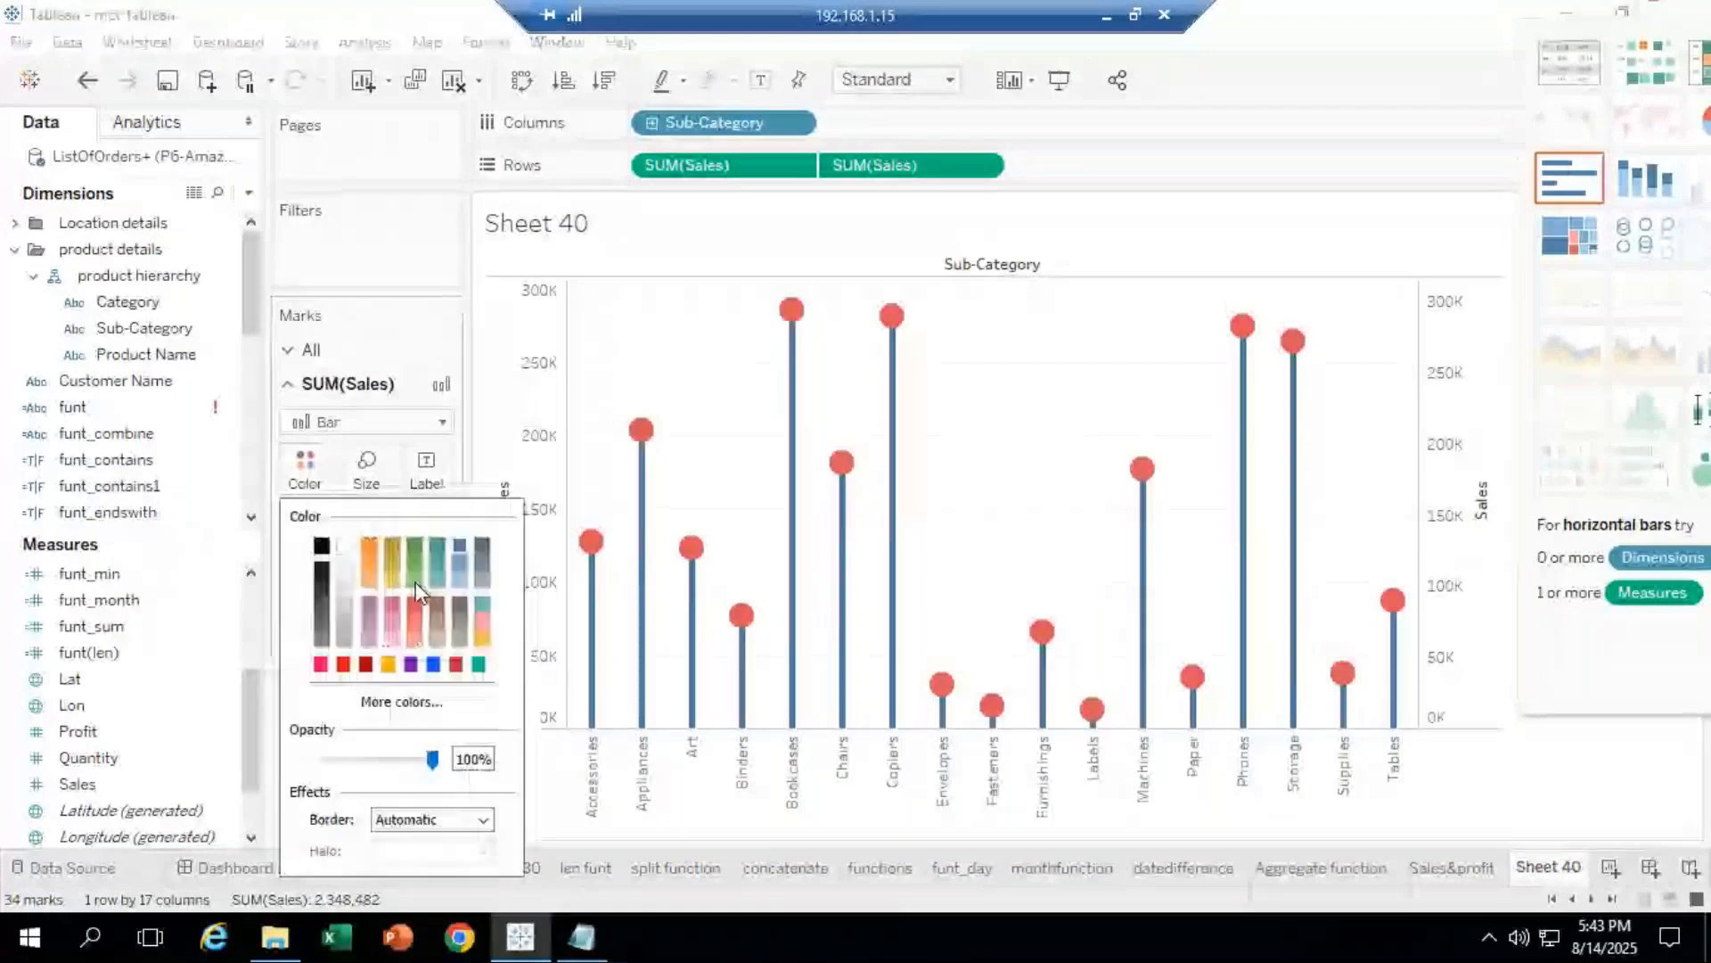
pyautogui.click(412, 664)
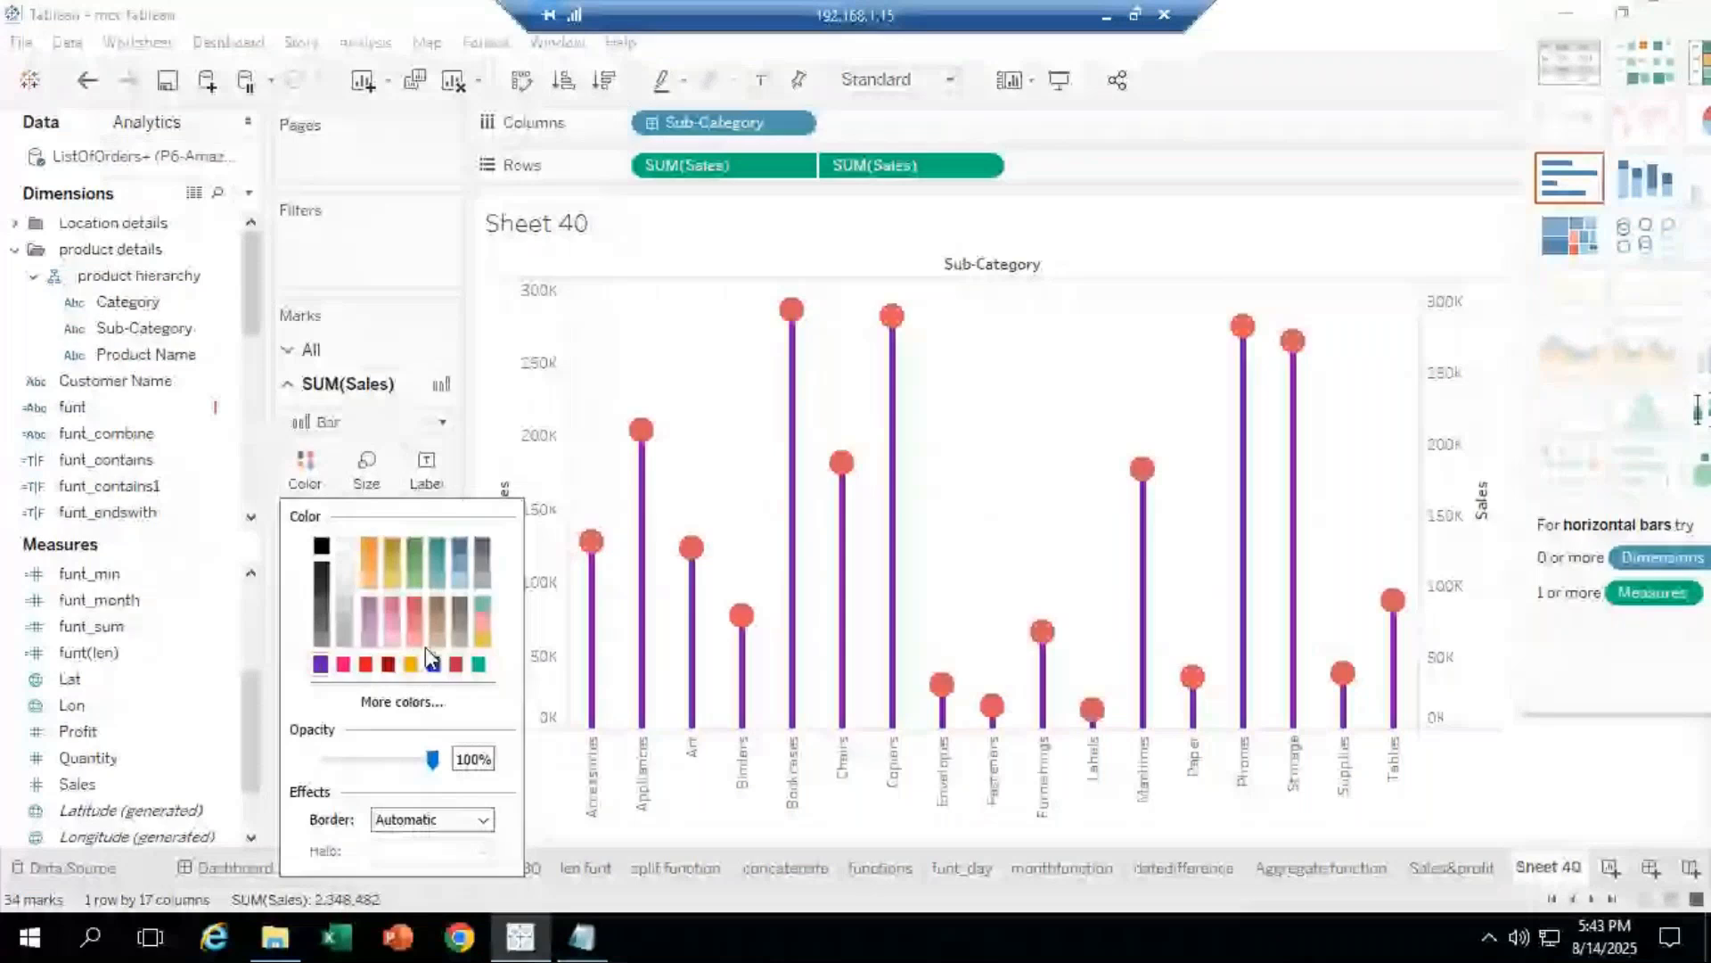
pyautogui.click(433, 664)
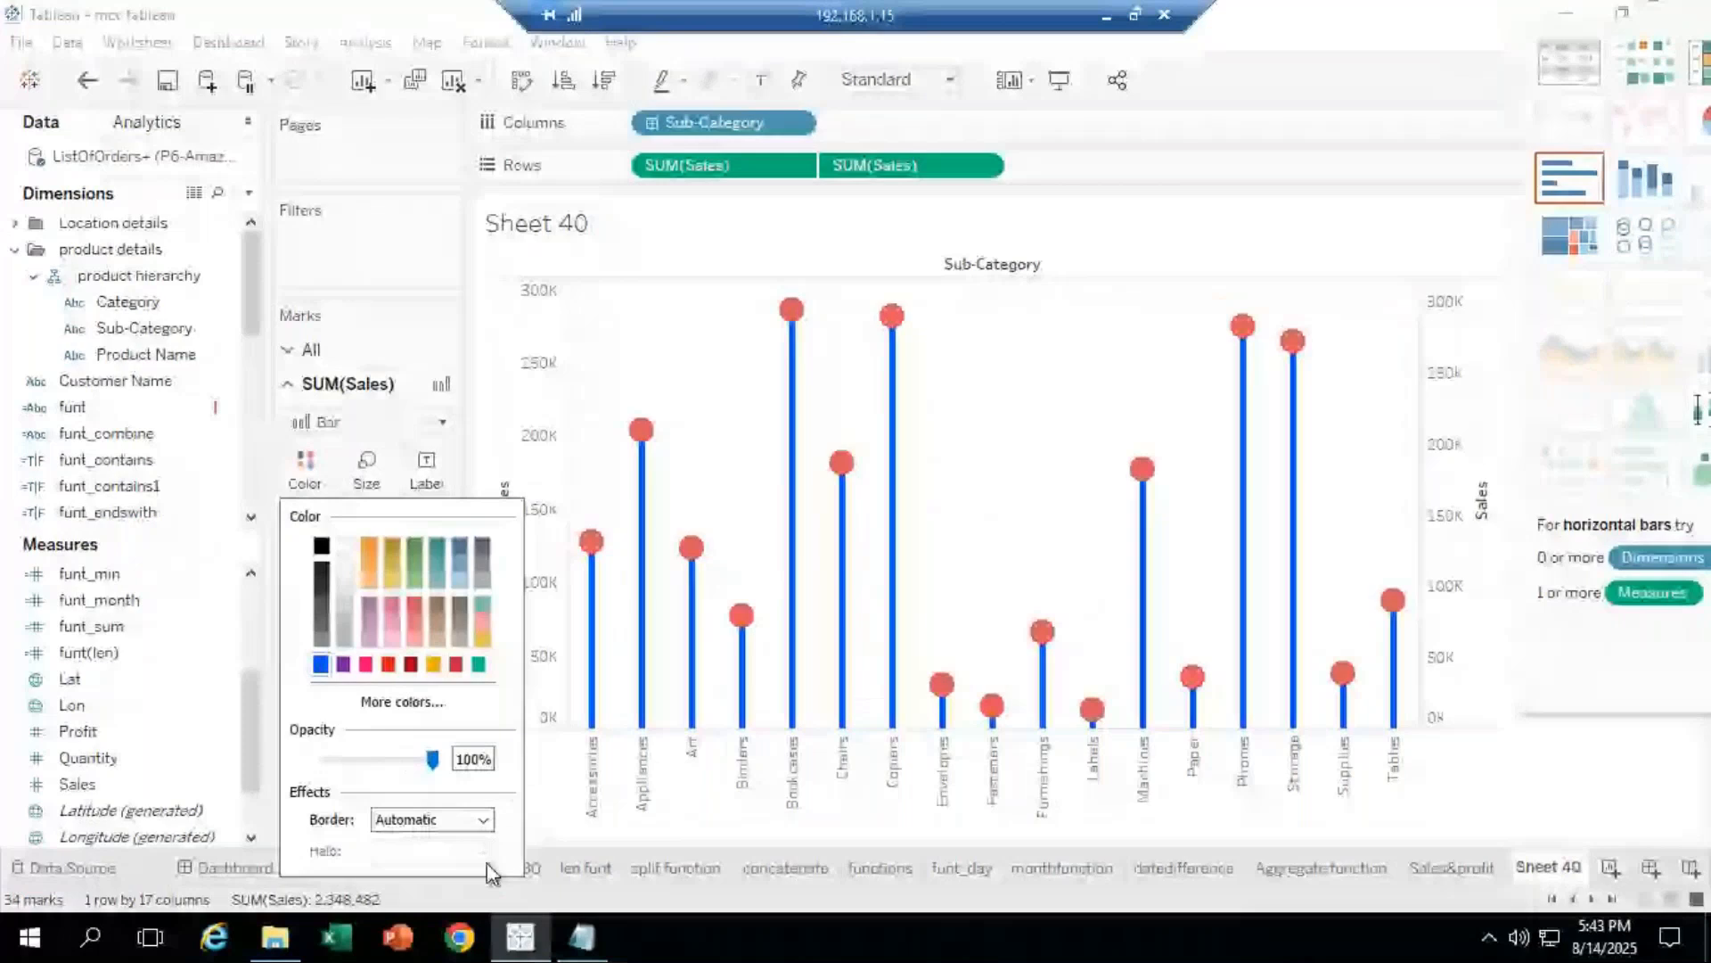
pyautogui.click(111, 790)
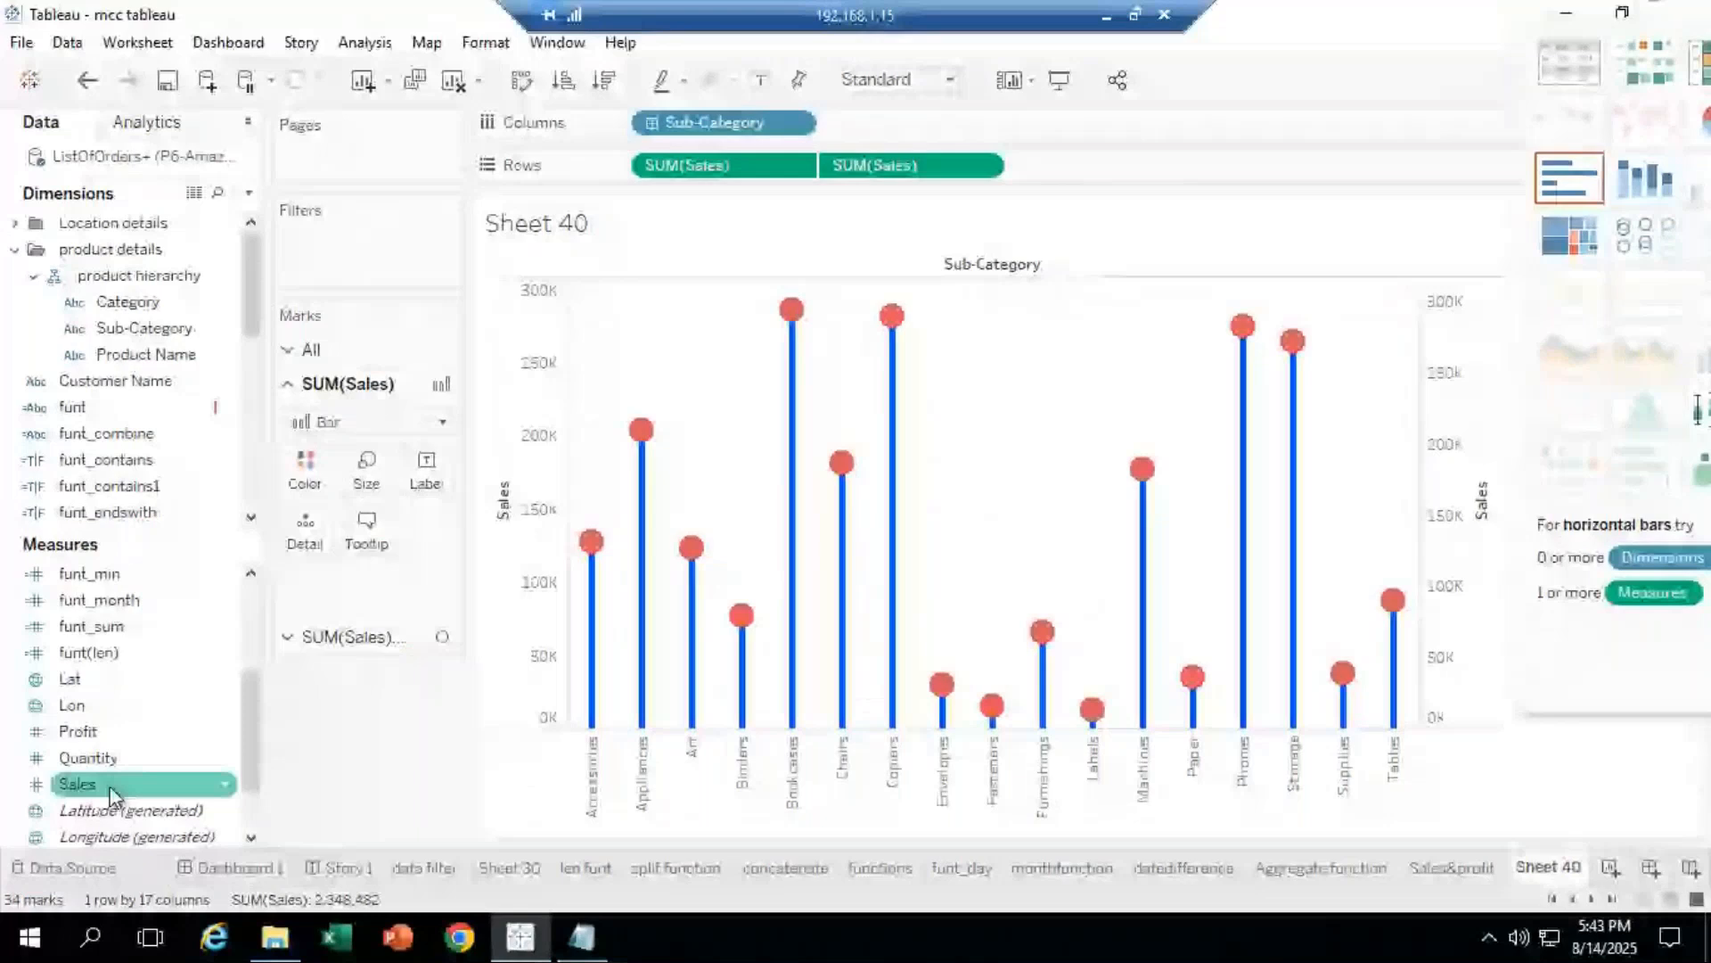
# Step: Label the bars with their Sales values and make the circle heads slightly larger
pyautogui.moveTo(111, 790); pyautogui.dragTo(438, 499)
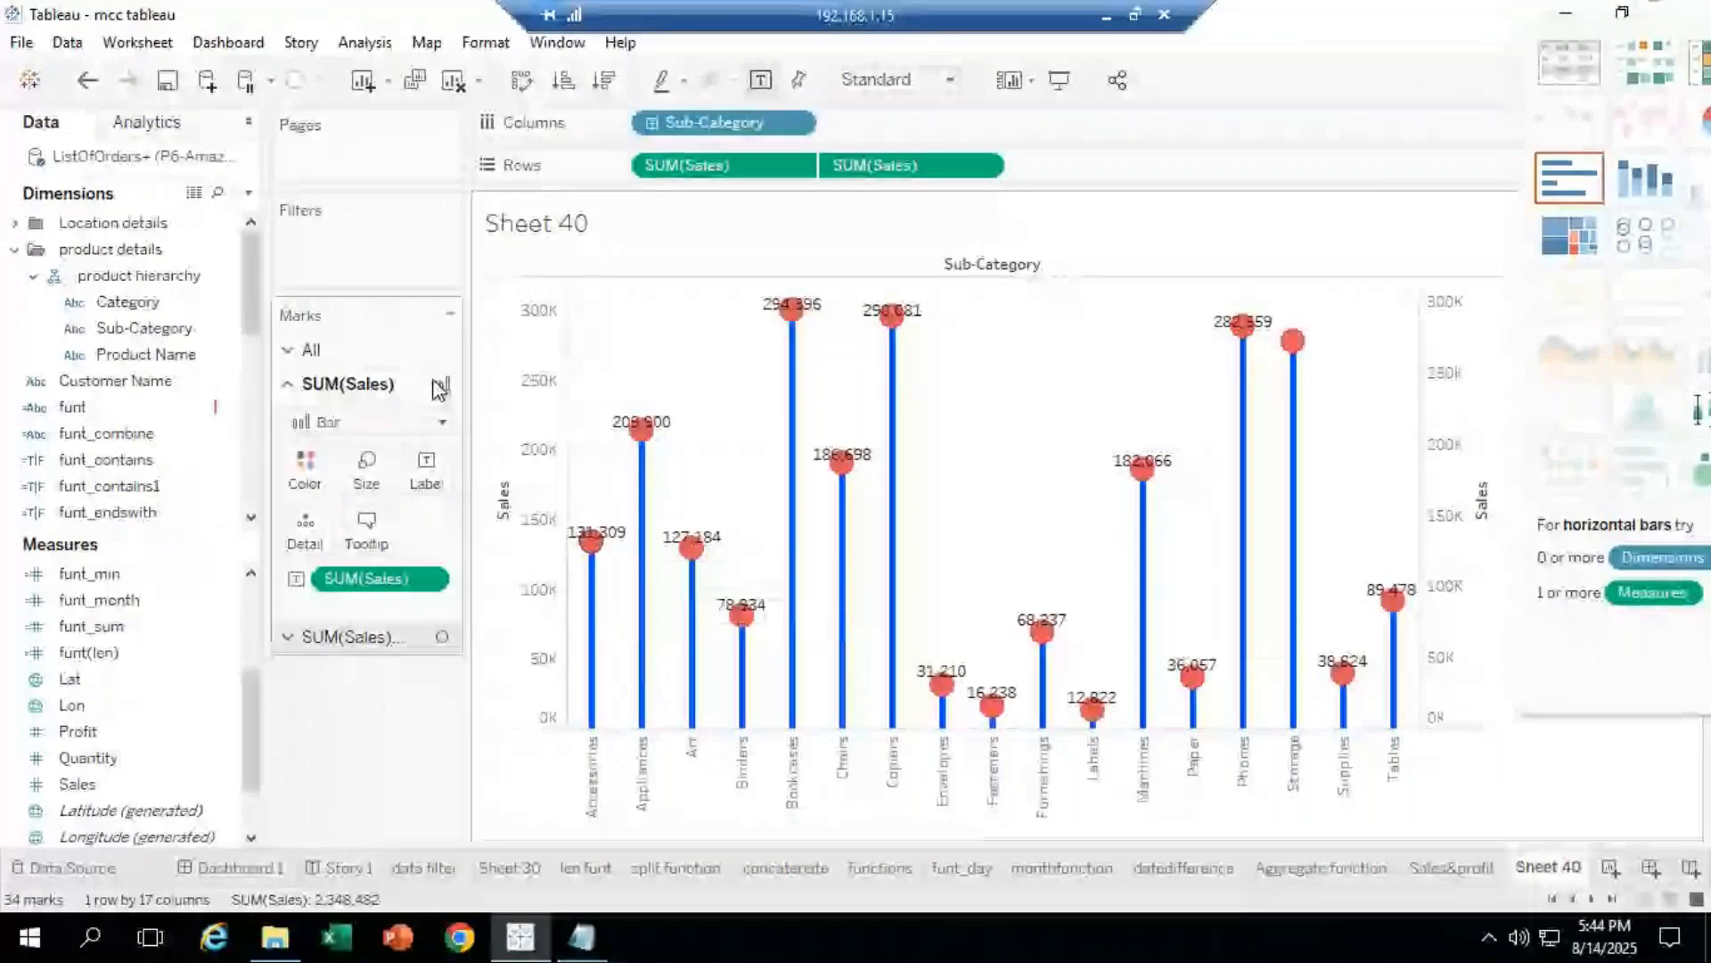
pyautogui.click(365, 639)
pyautogui.click(372, 522)
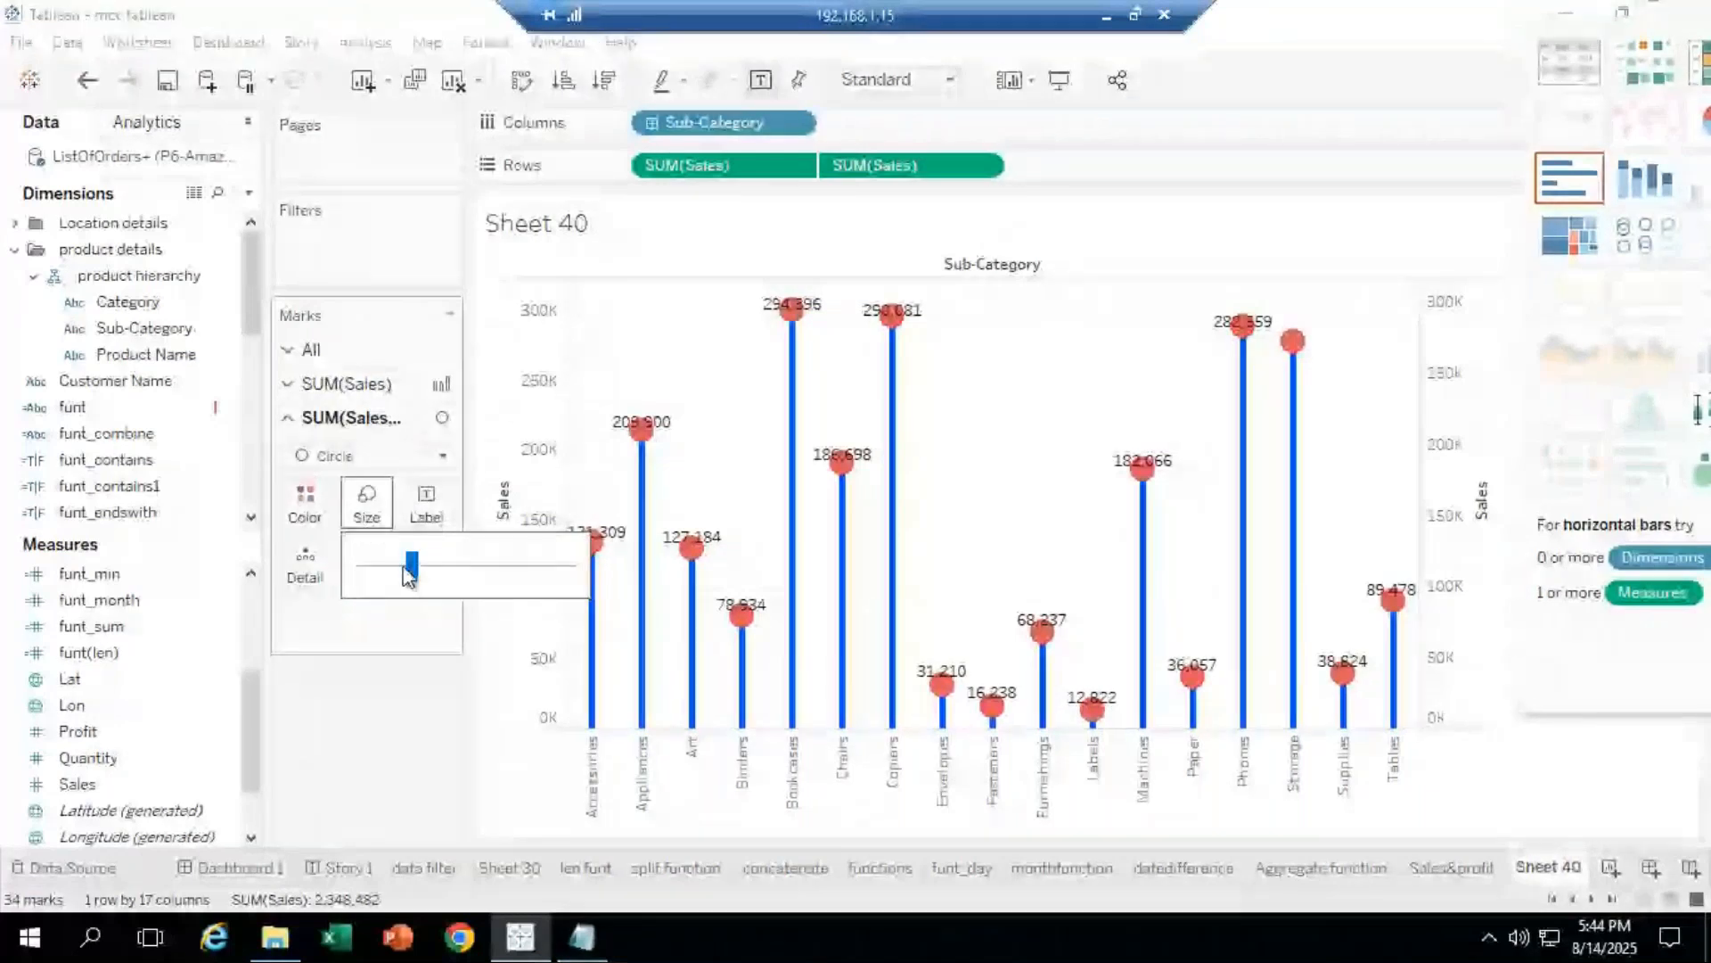
pyautogui.moveTo(410, 571); pyautogui.dragTo(425, 571)
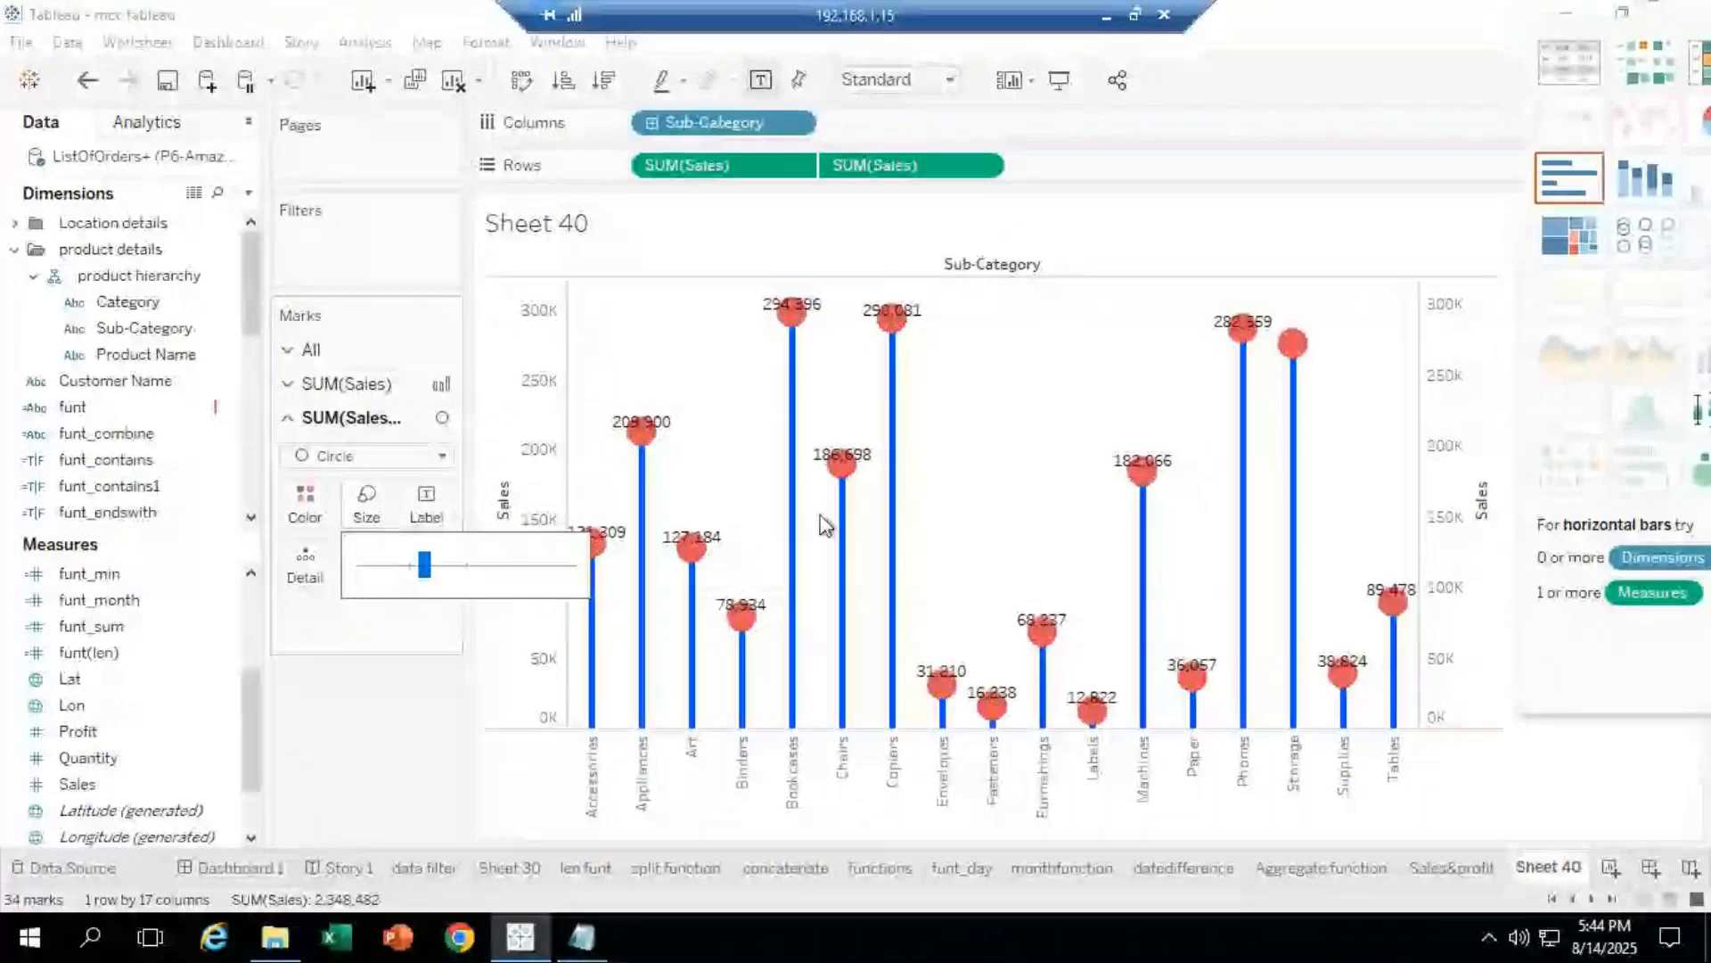
pyautogui.click(293, 655)
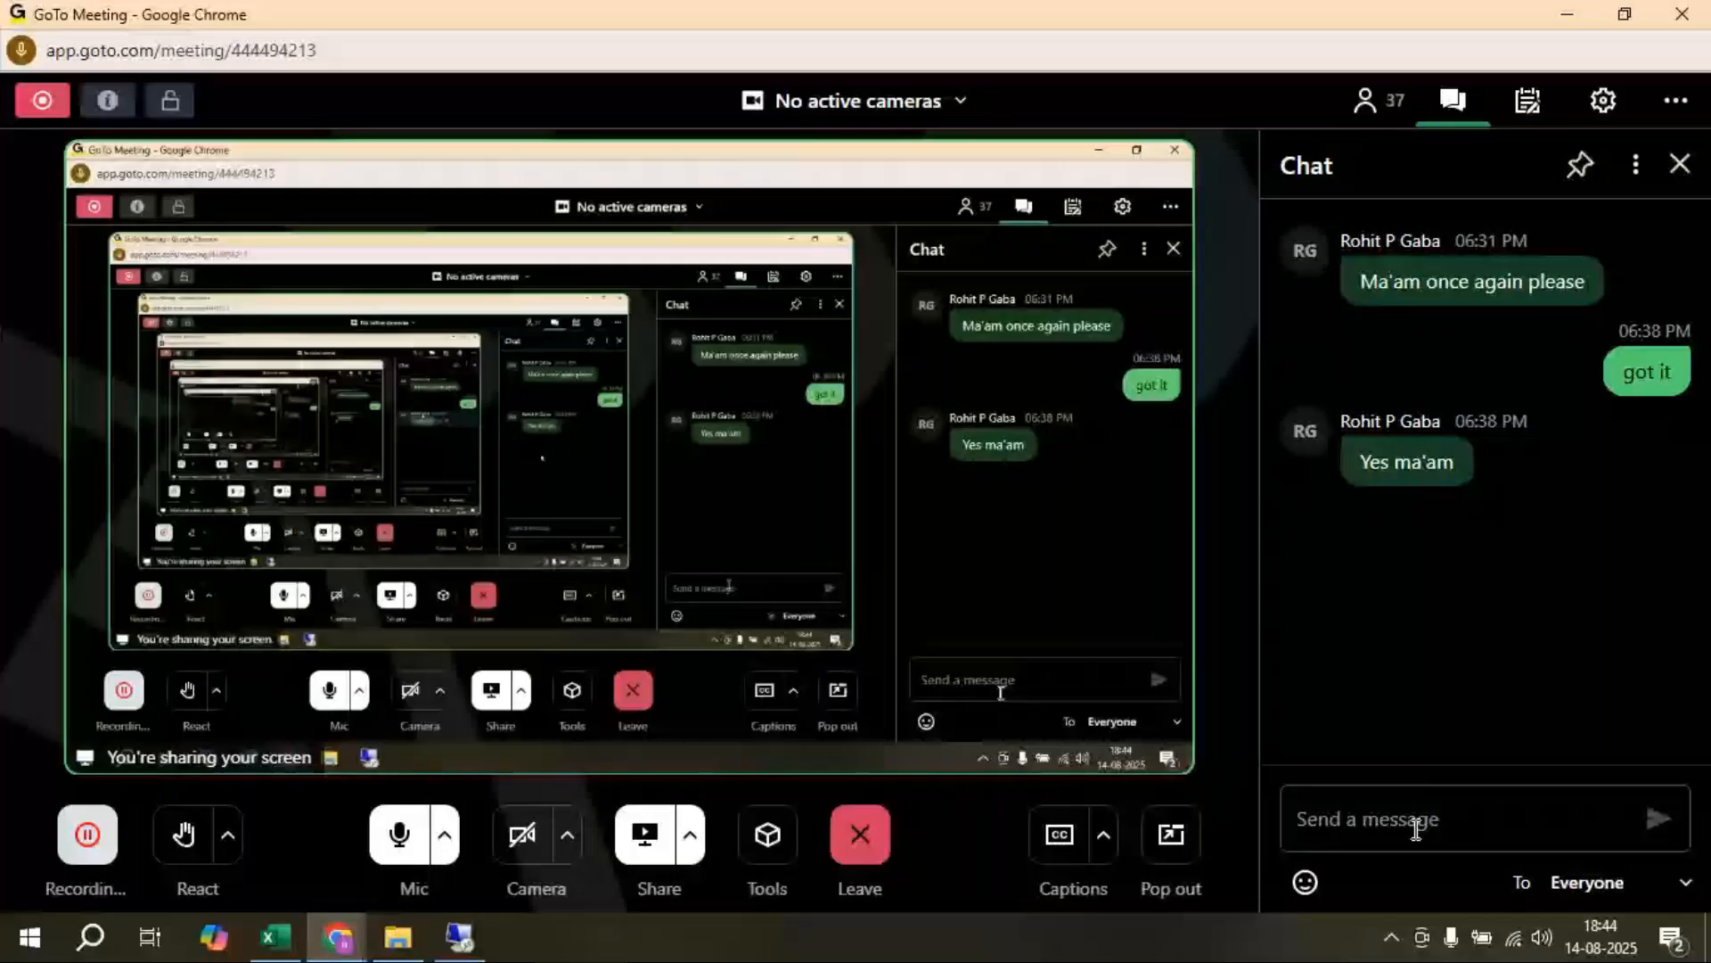
# Step: Send the reply 'clear' in the GoTo Meeting chat and return to Tableau
pyautogui.click(1416, 829)
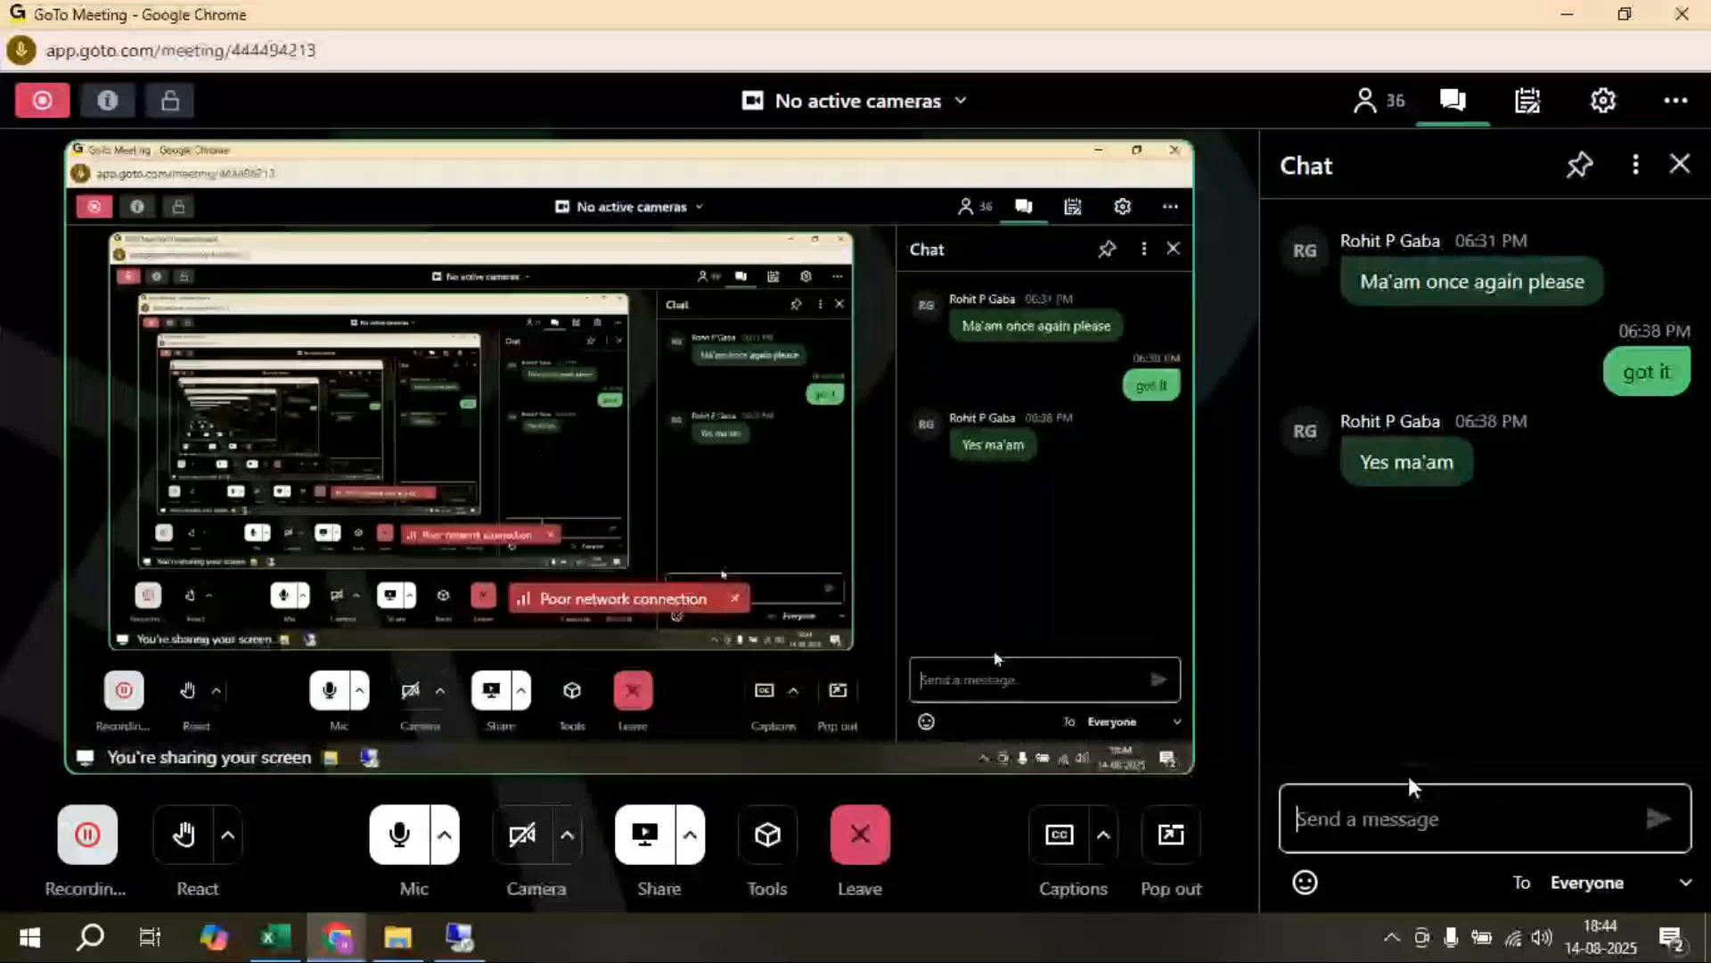
pyautogui.write('clear')
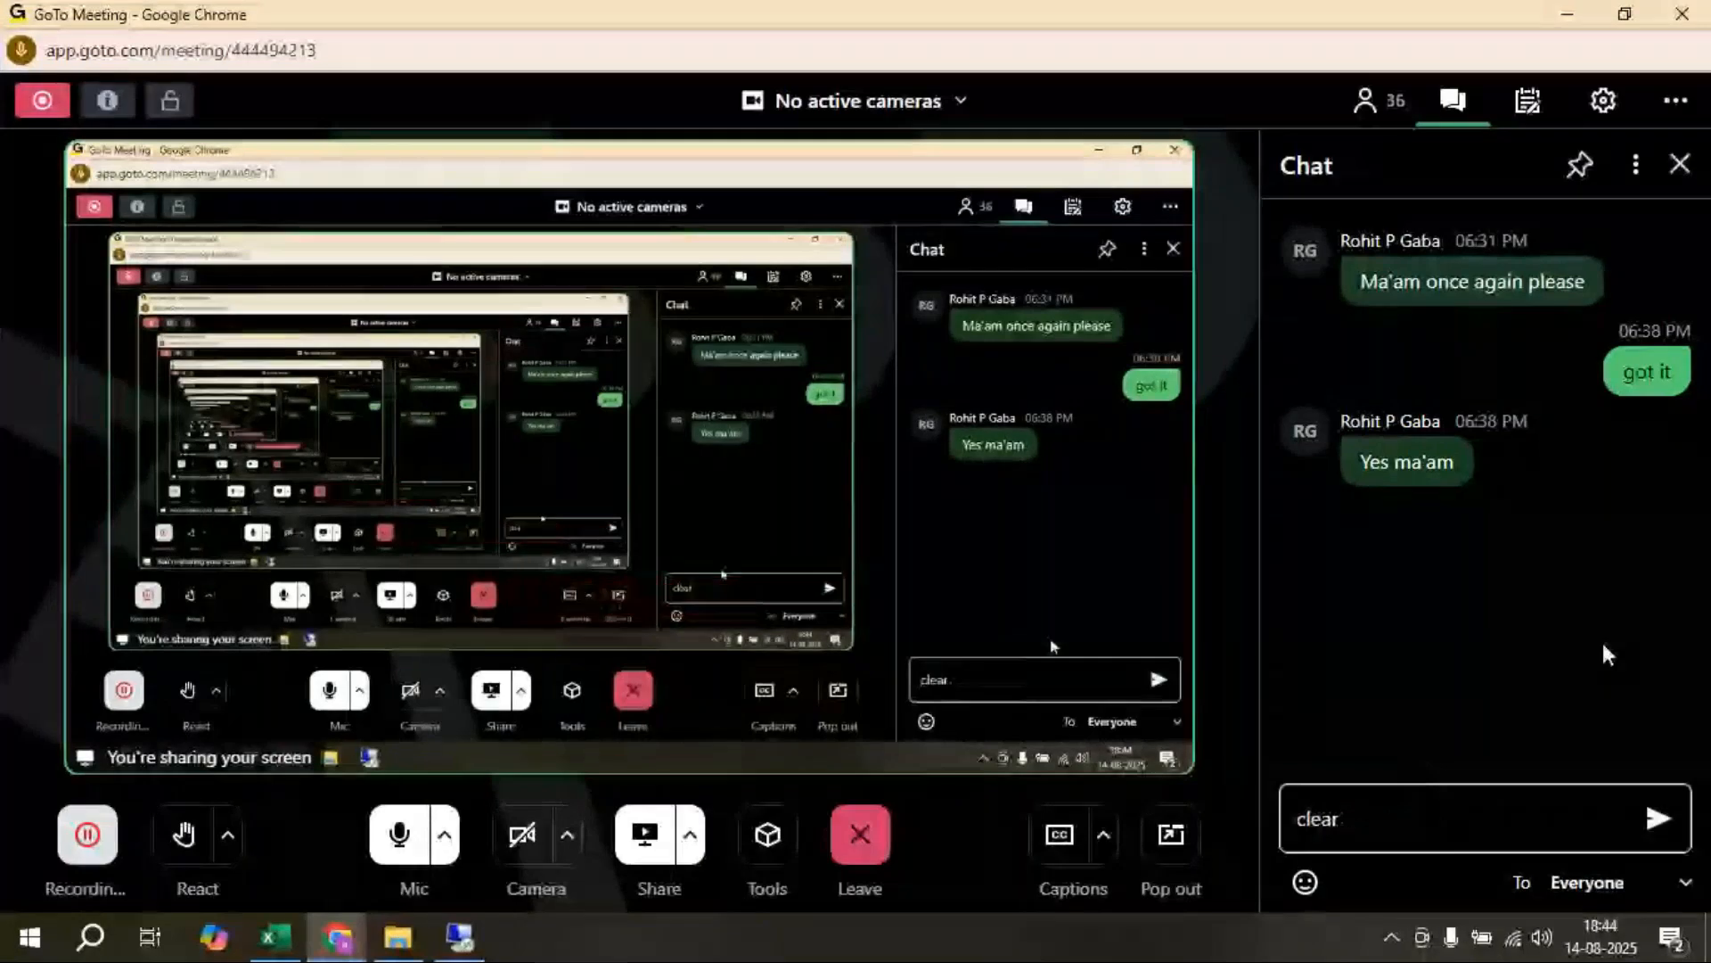
pyautogui.press('Return')
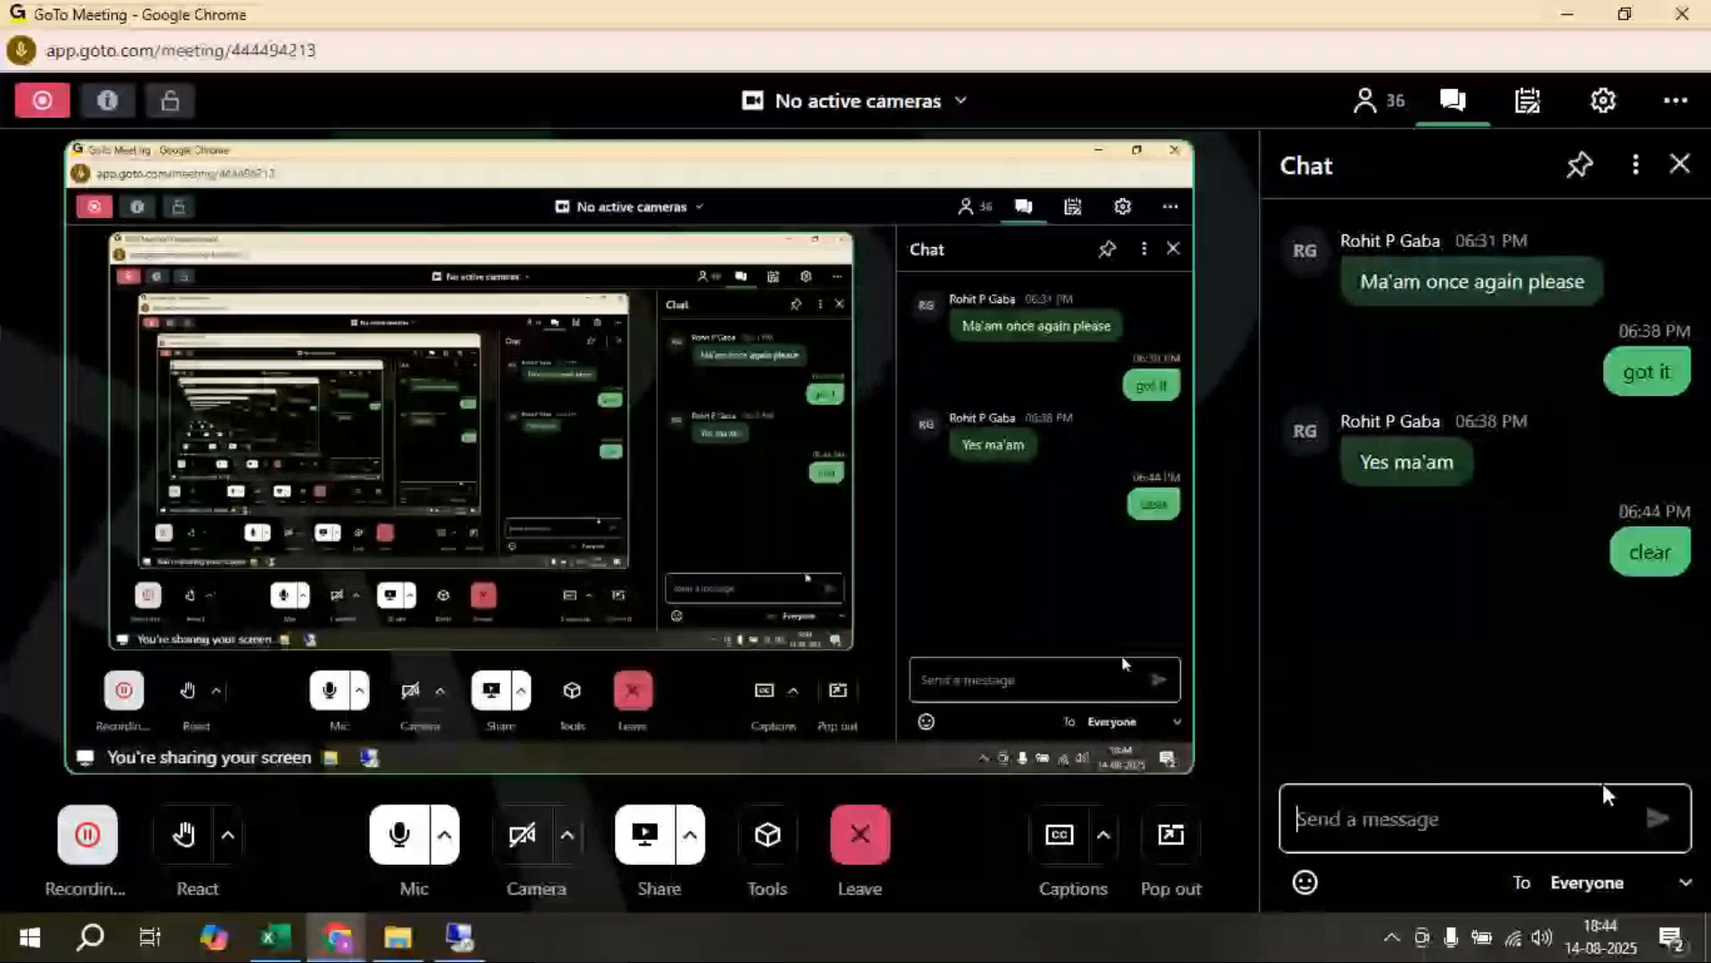
pyautogui.click(459, 937)
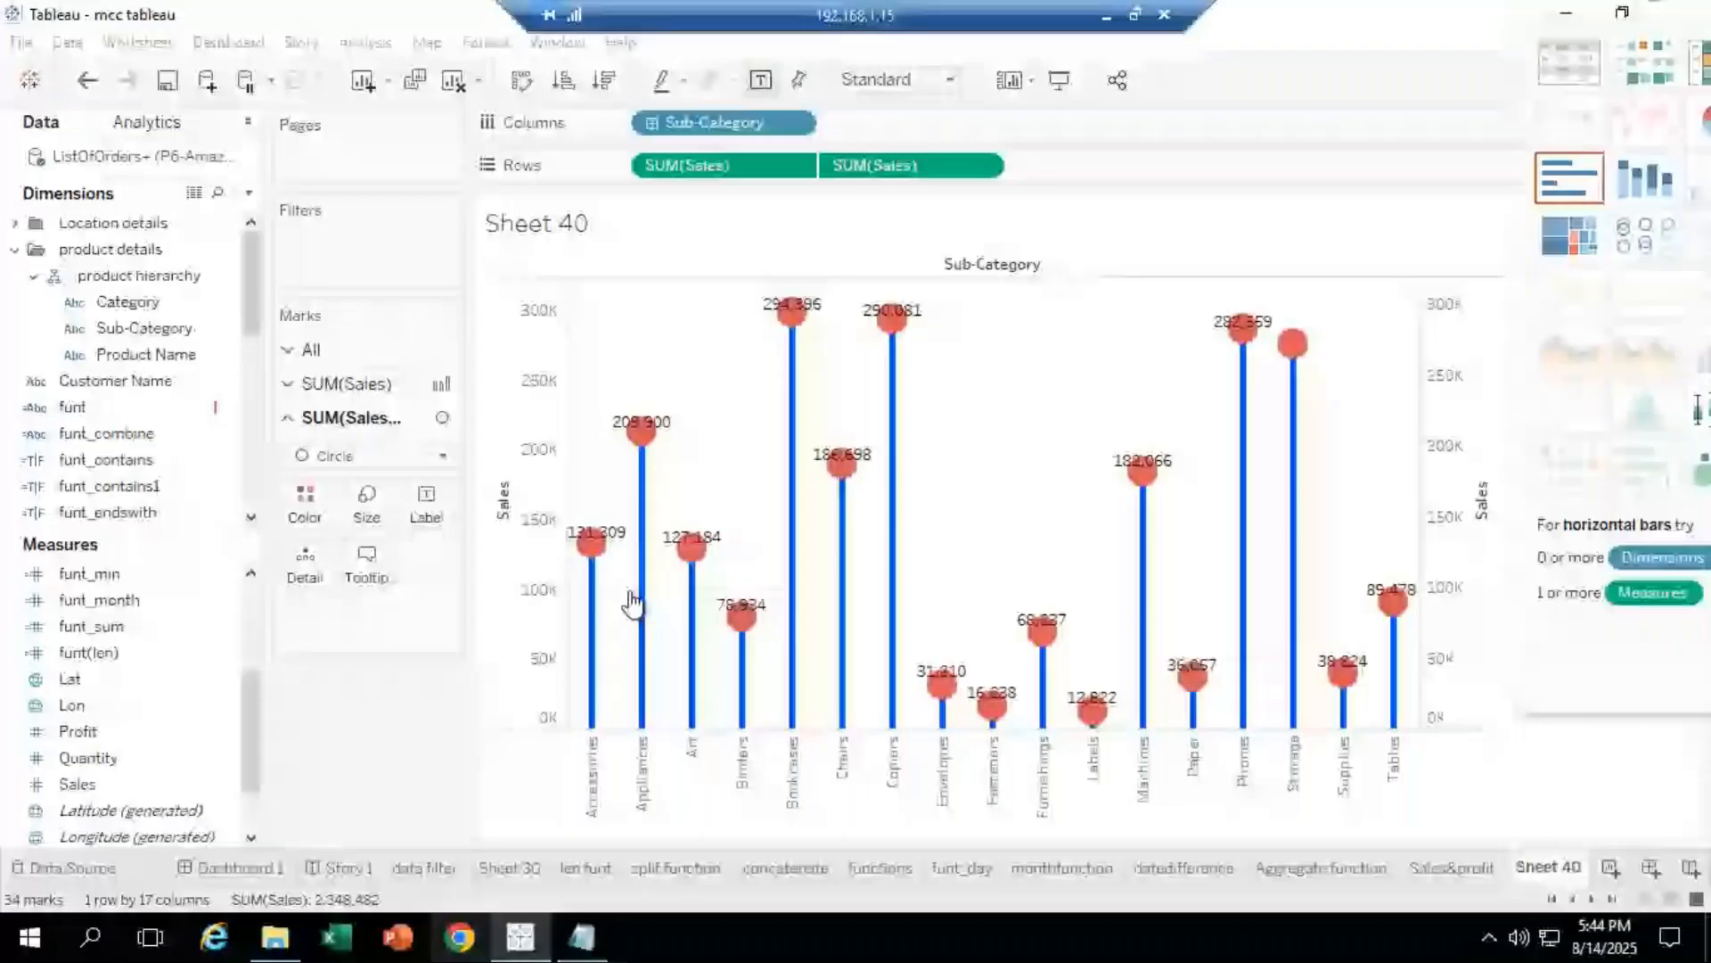
# Step: Drag the Show Me panel to the bottom-right corner, uncovering the right Sales axis
pyautogui.moveTo(630, 594)
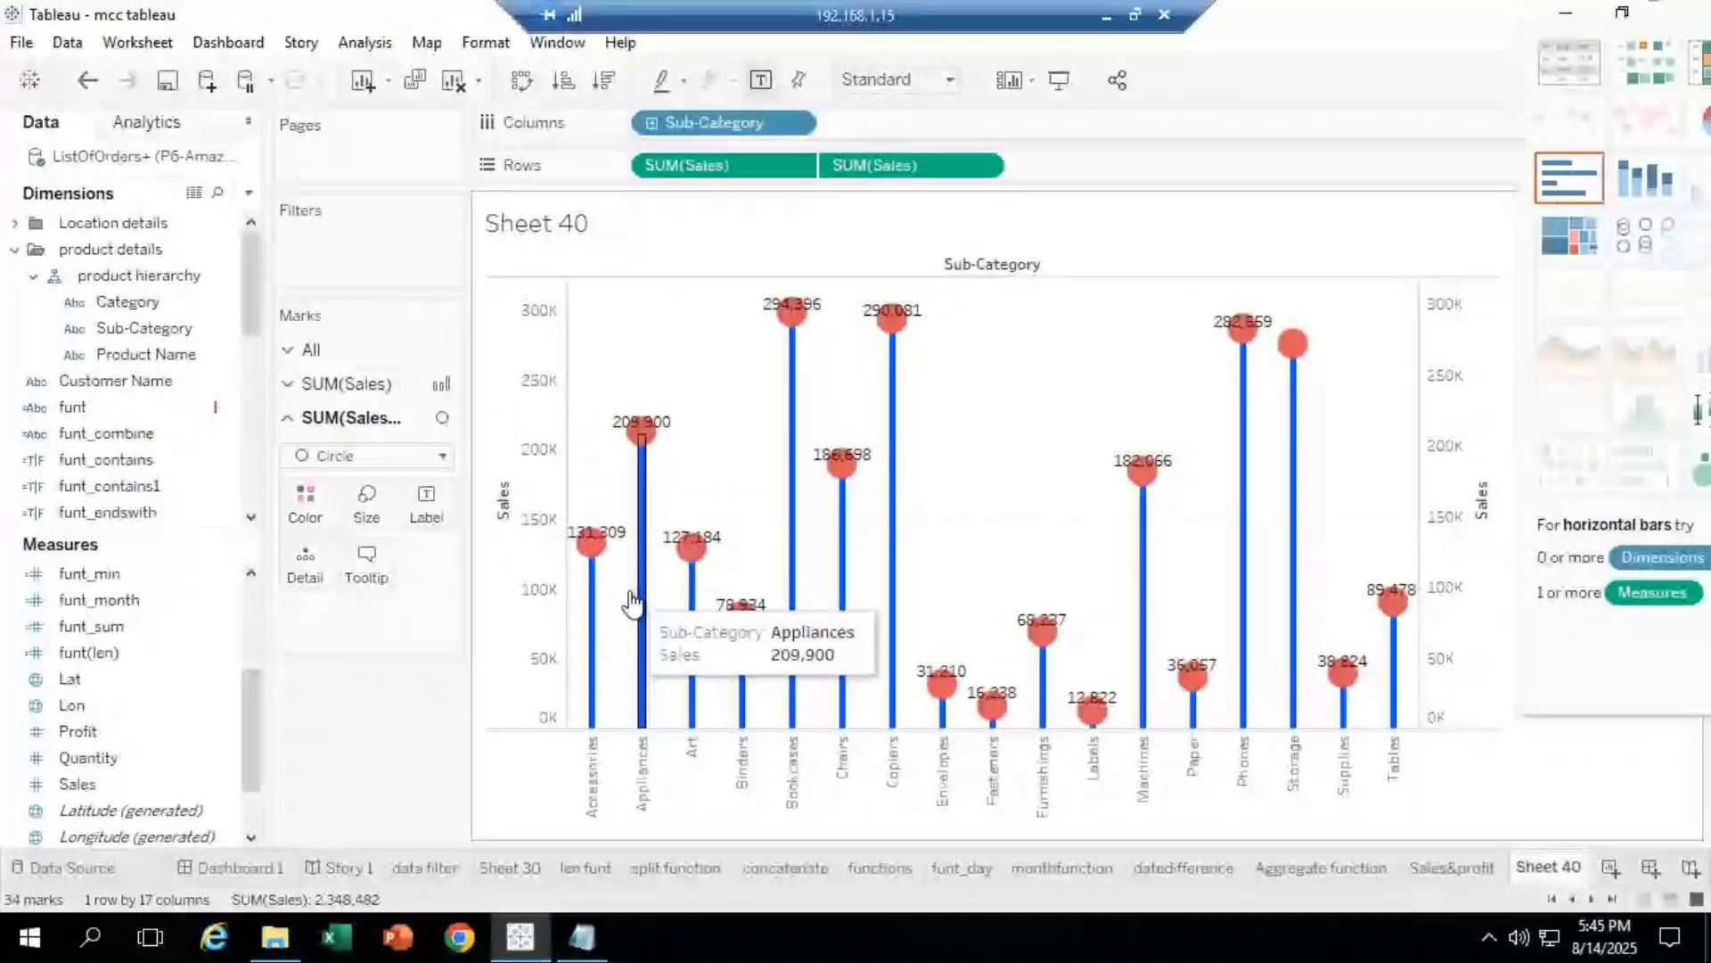
pyautogui.moveTo(1665, 14); pyautogui.dragTo(1704, 691)
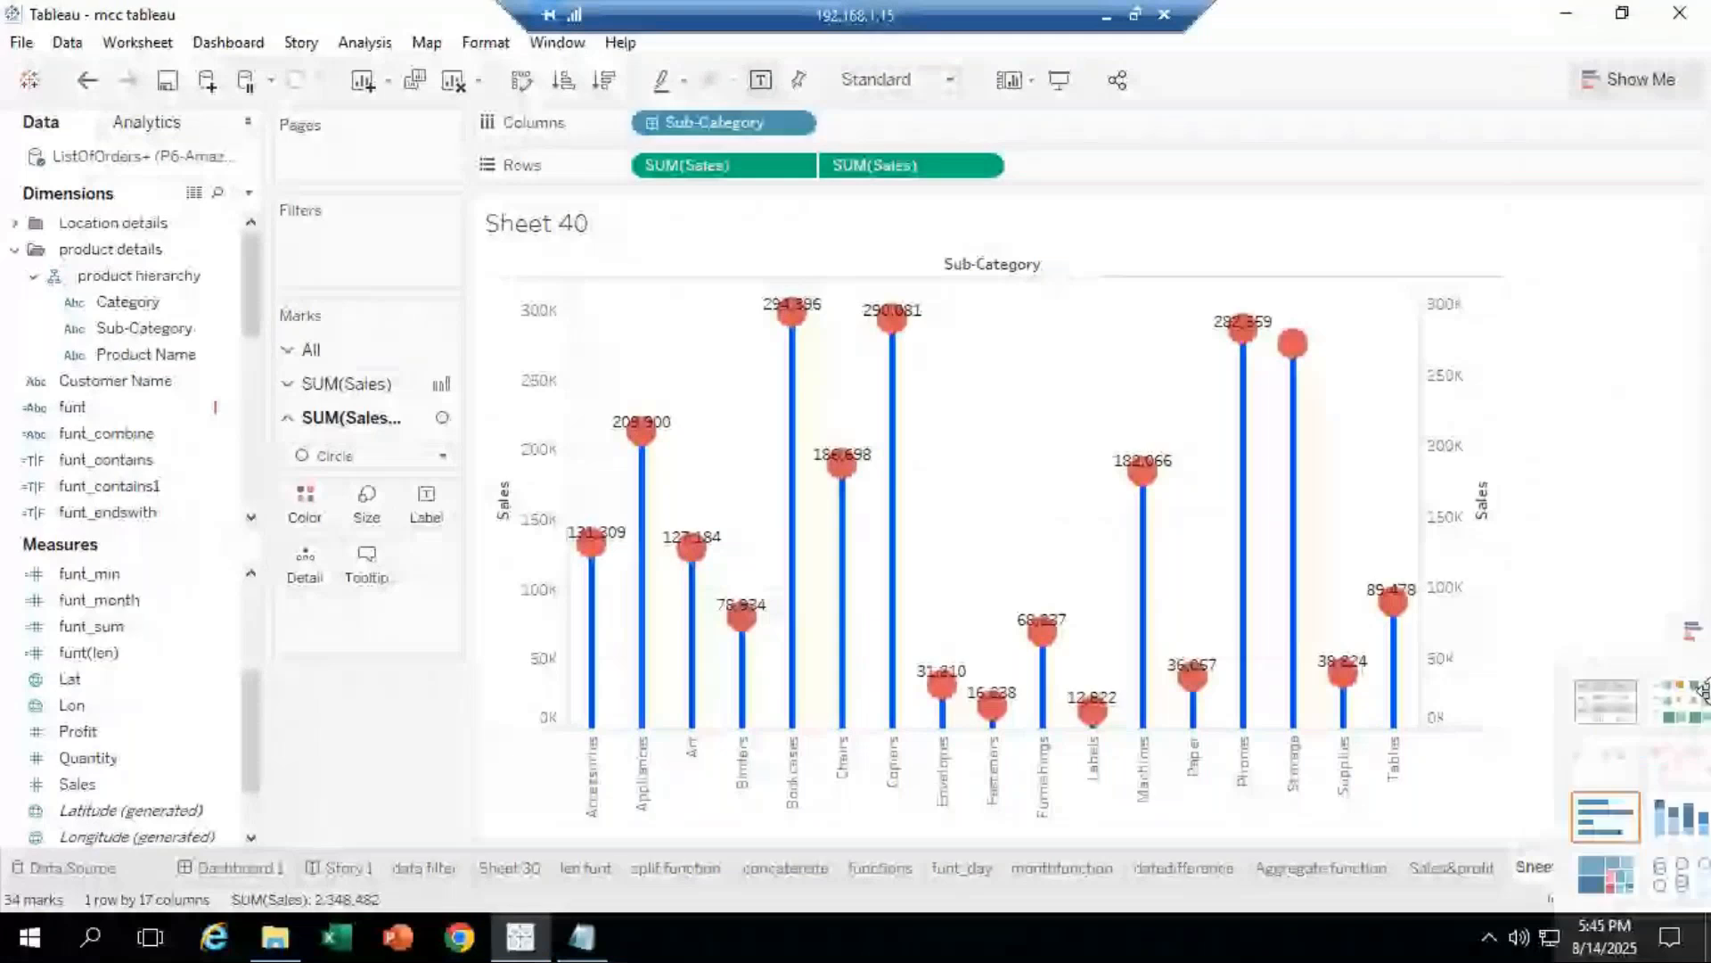
# Step: Turn off Show Header for both the right and left Sales axes
pyautogui.rightClick(1475, 626)
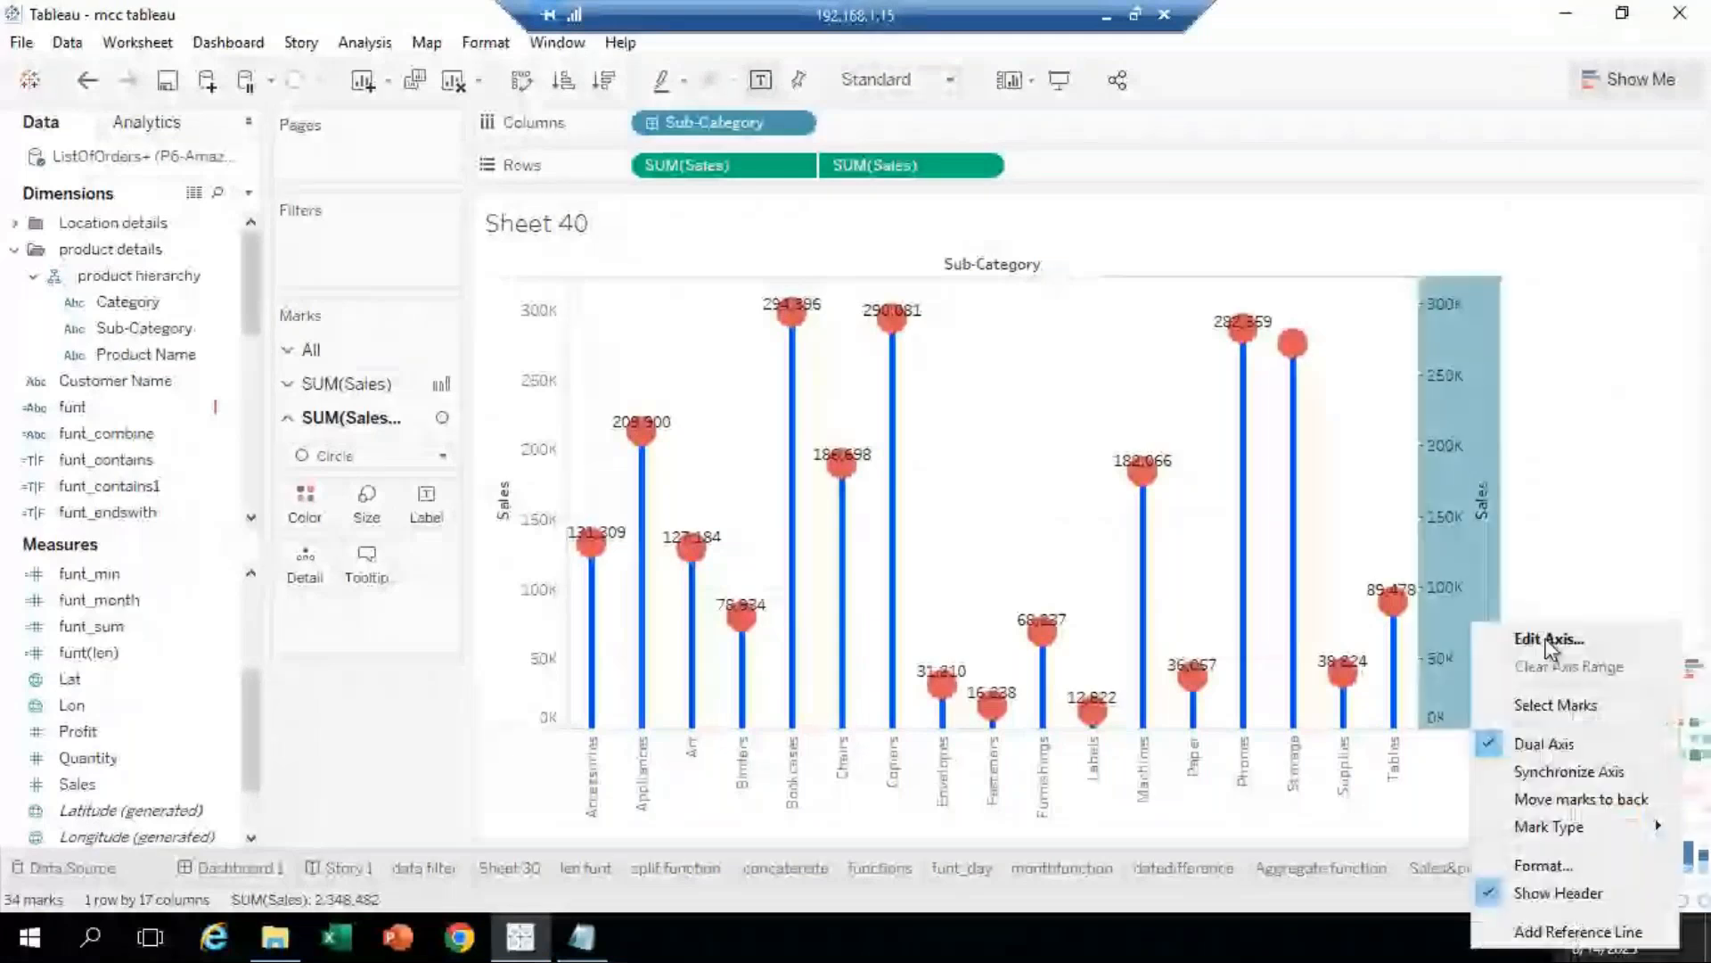
pyautogui.click(1547, 895)
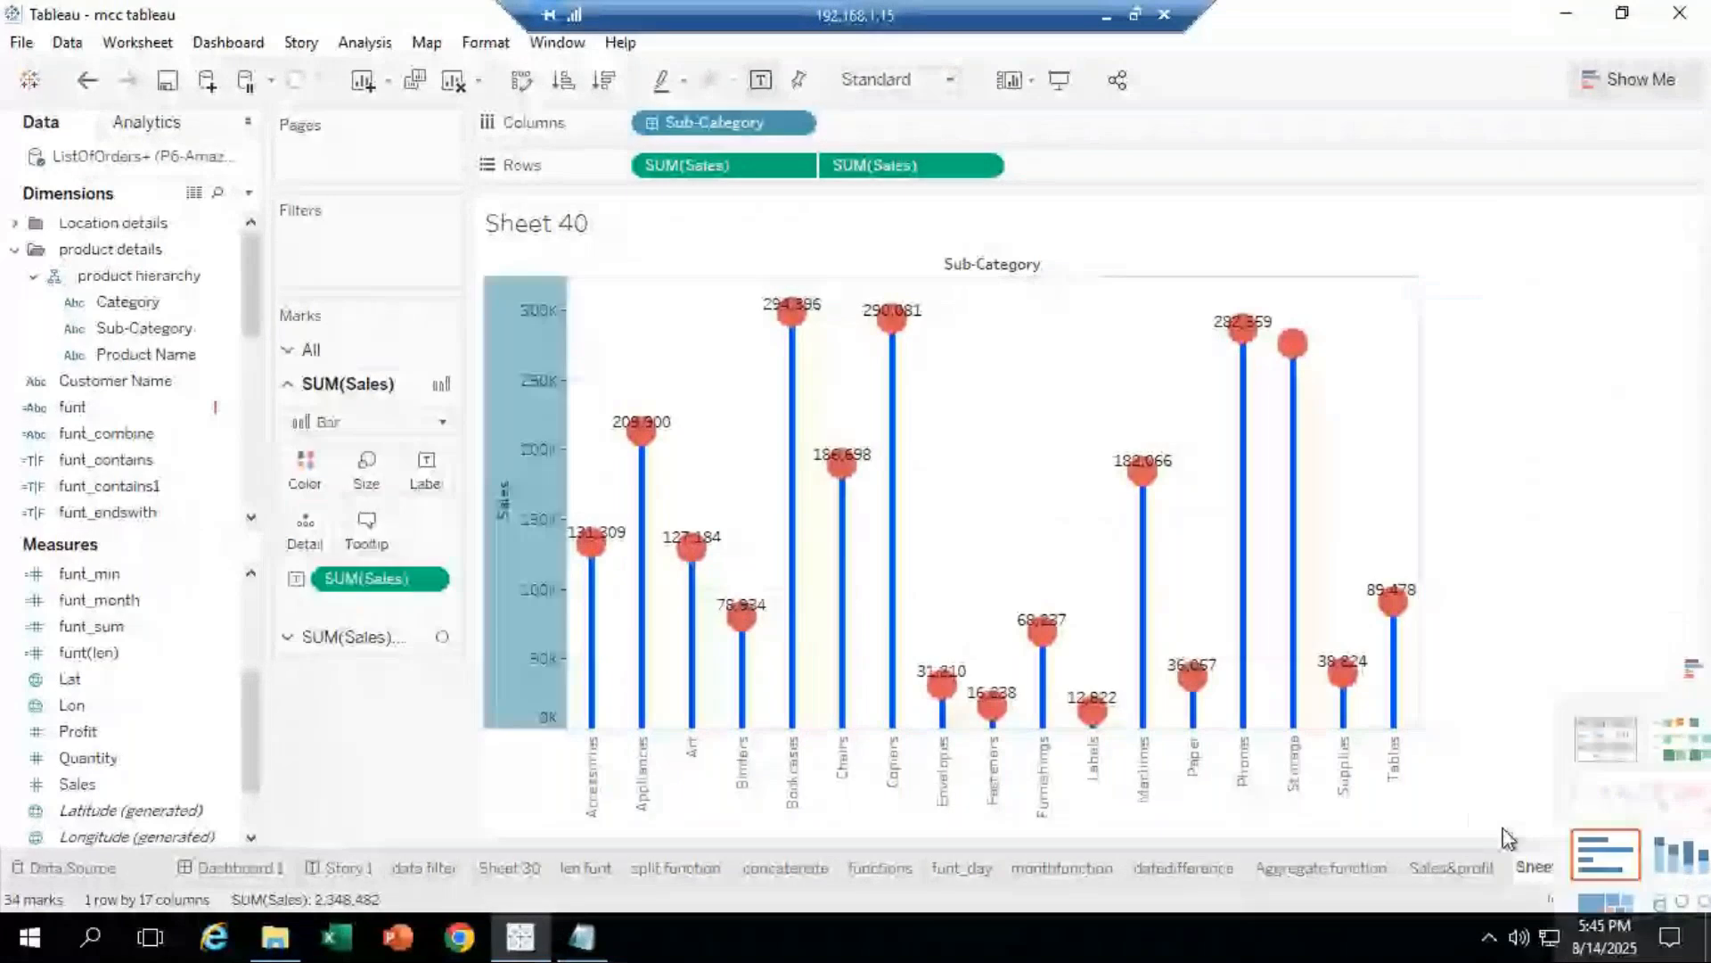
pyautogui.rightClick(506, 554)
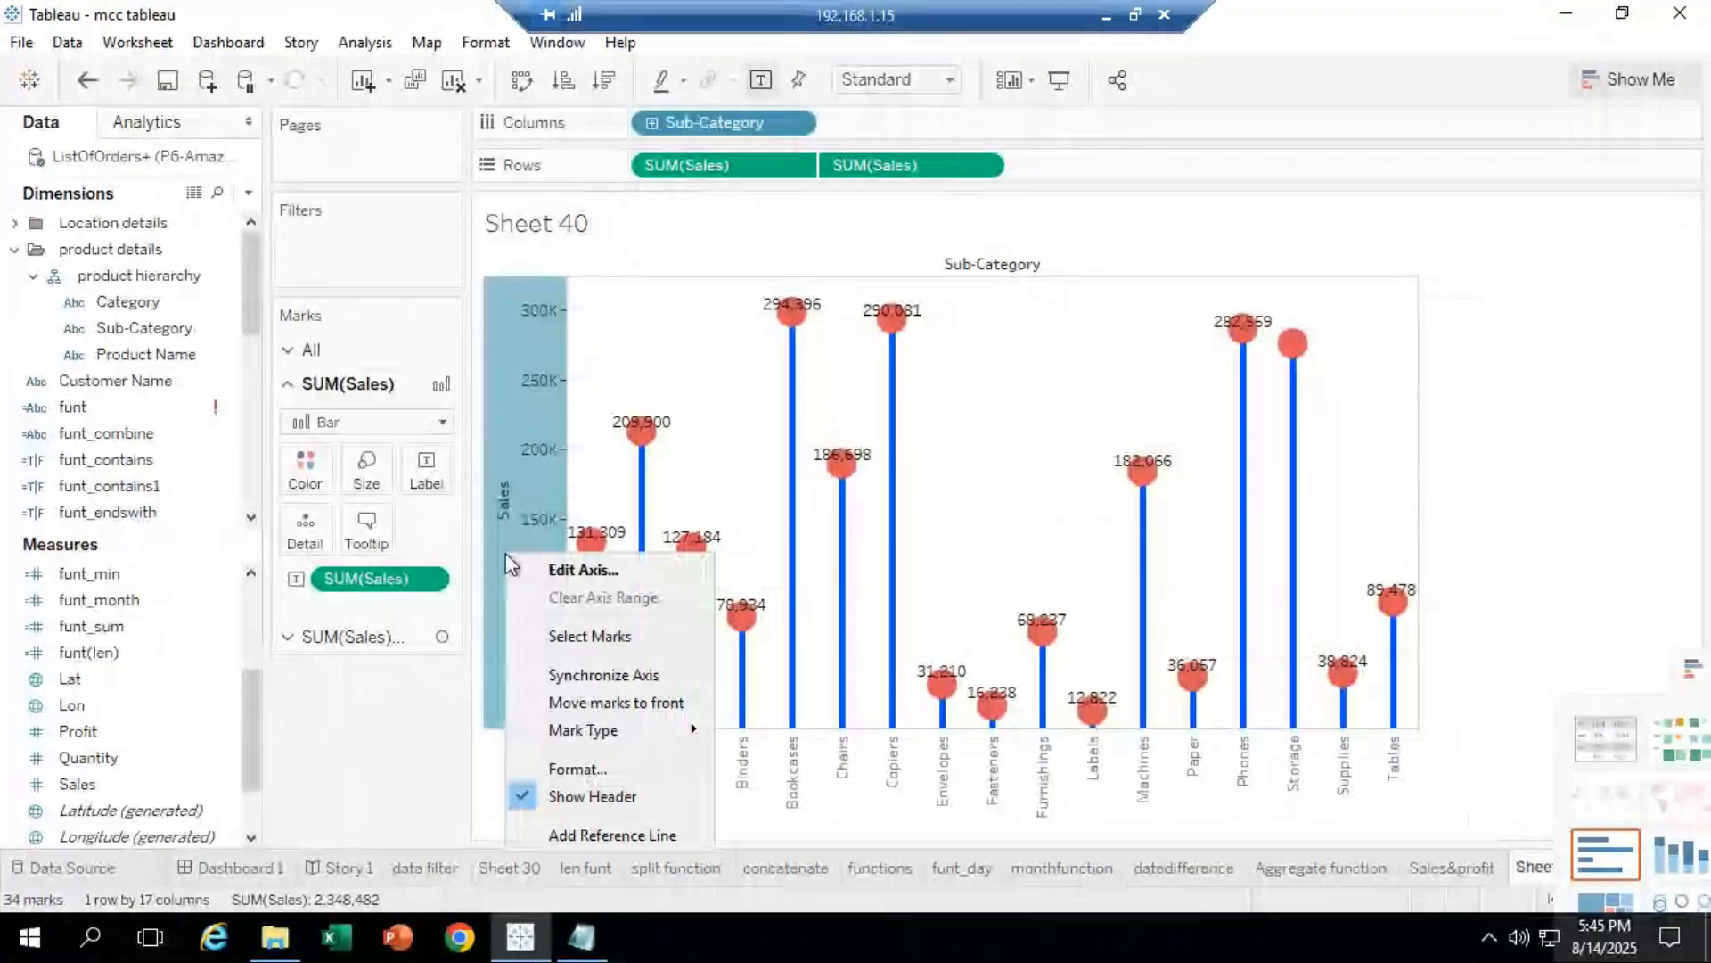
pyautogui.click(598, 795)
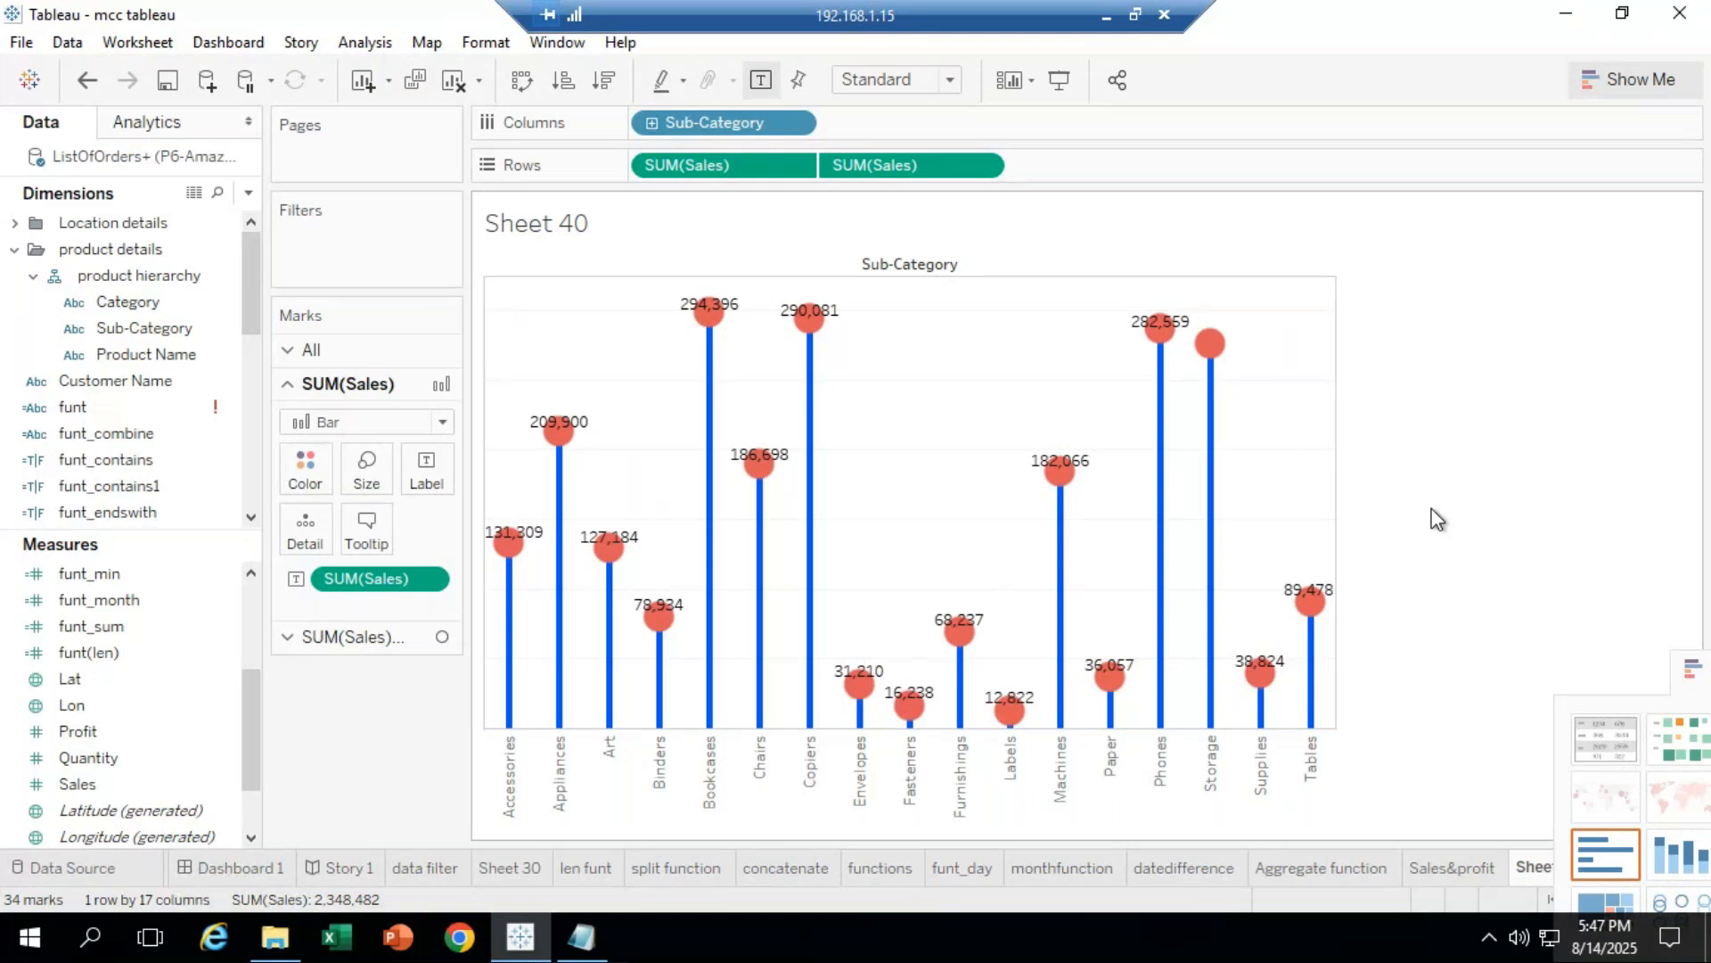
# Step: Change the circle layer's colour from red to pink
pyautogui.click(360, 632)
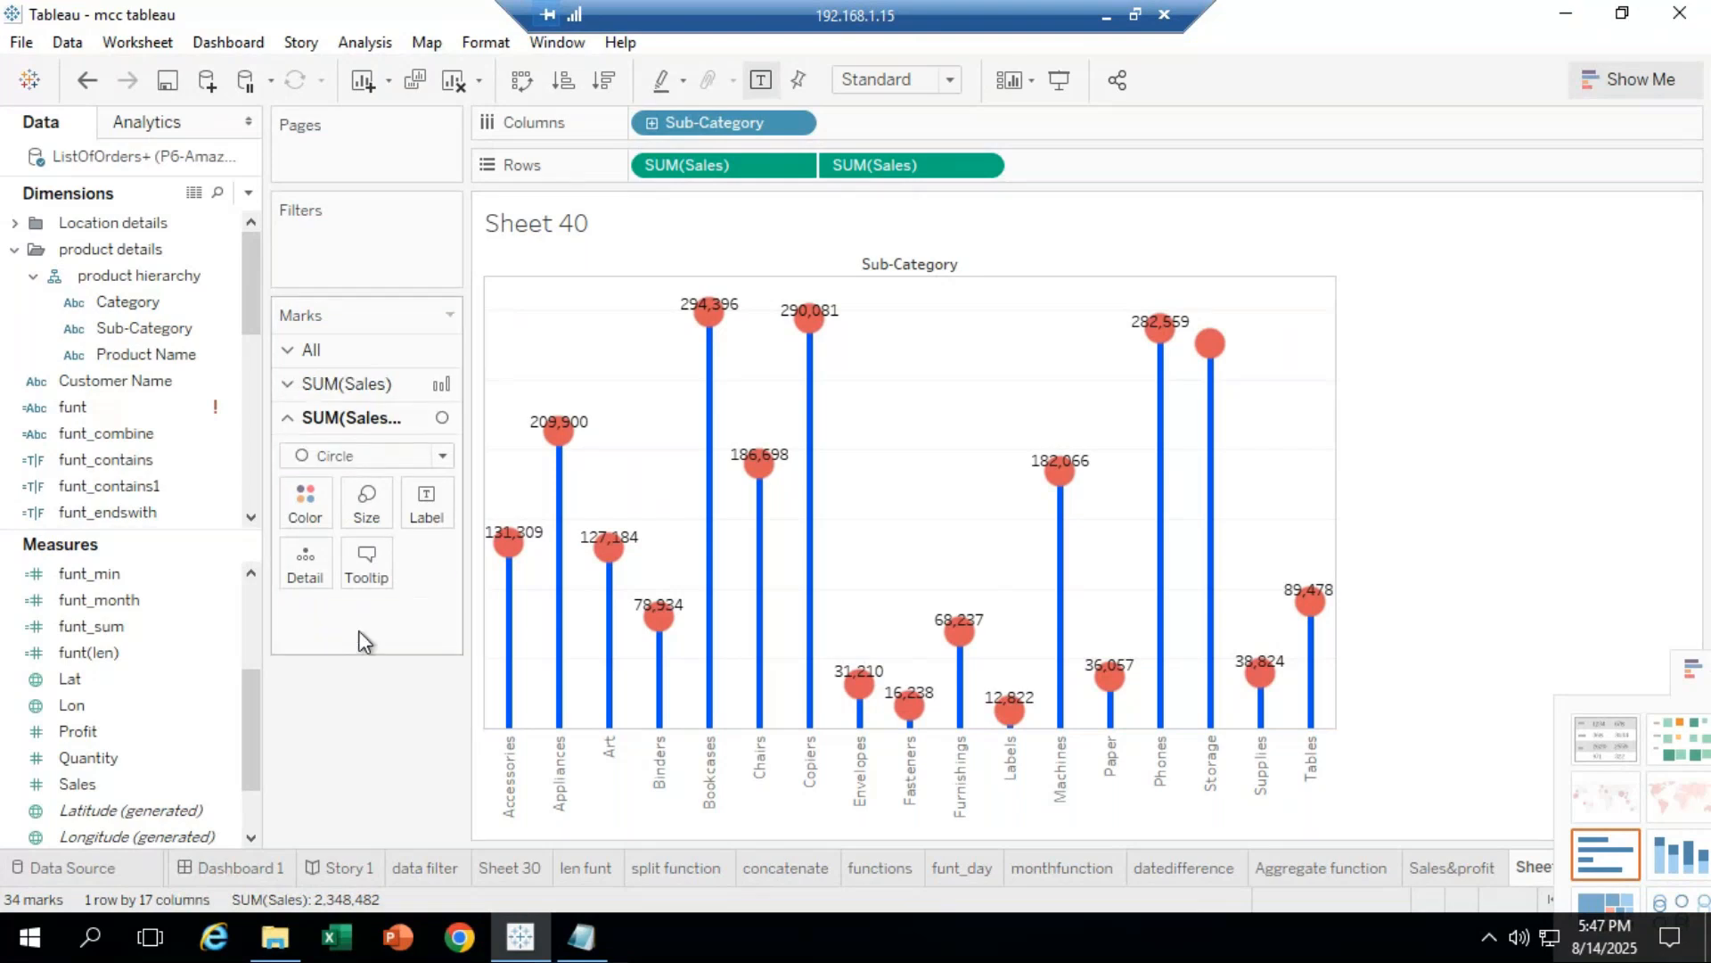
pyautogui.click(306, 497)
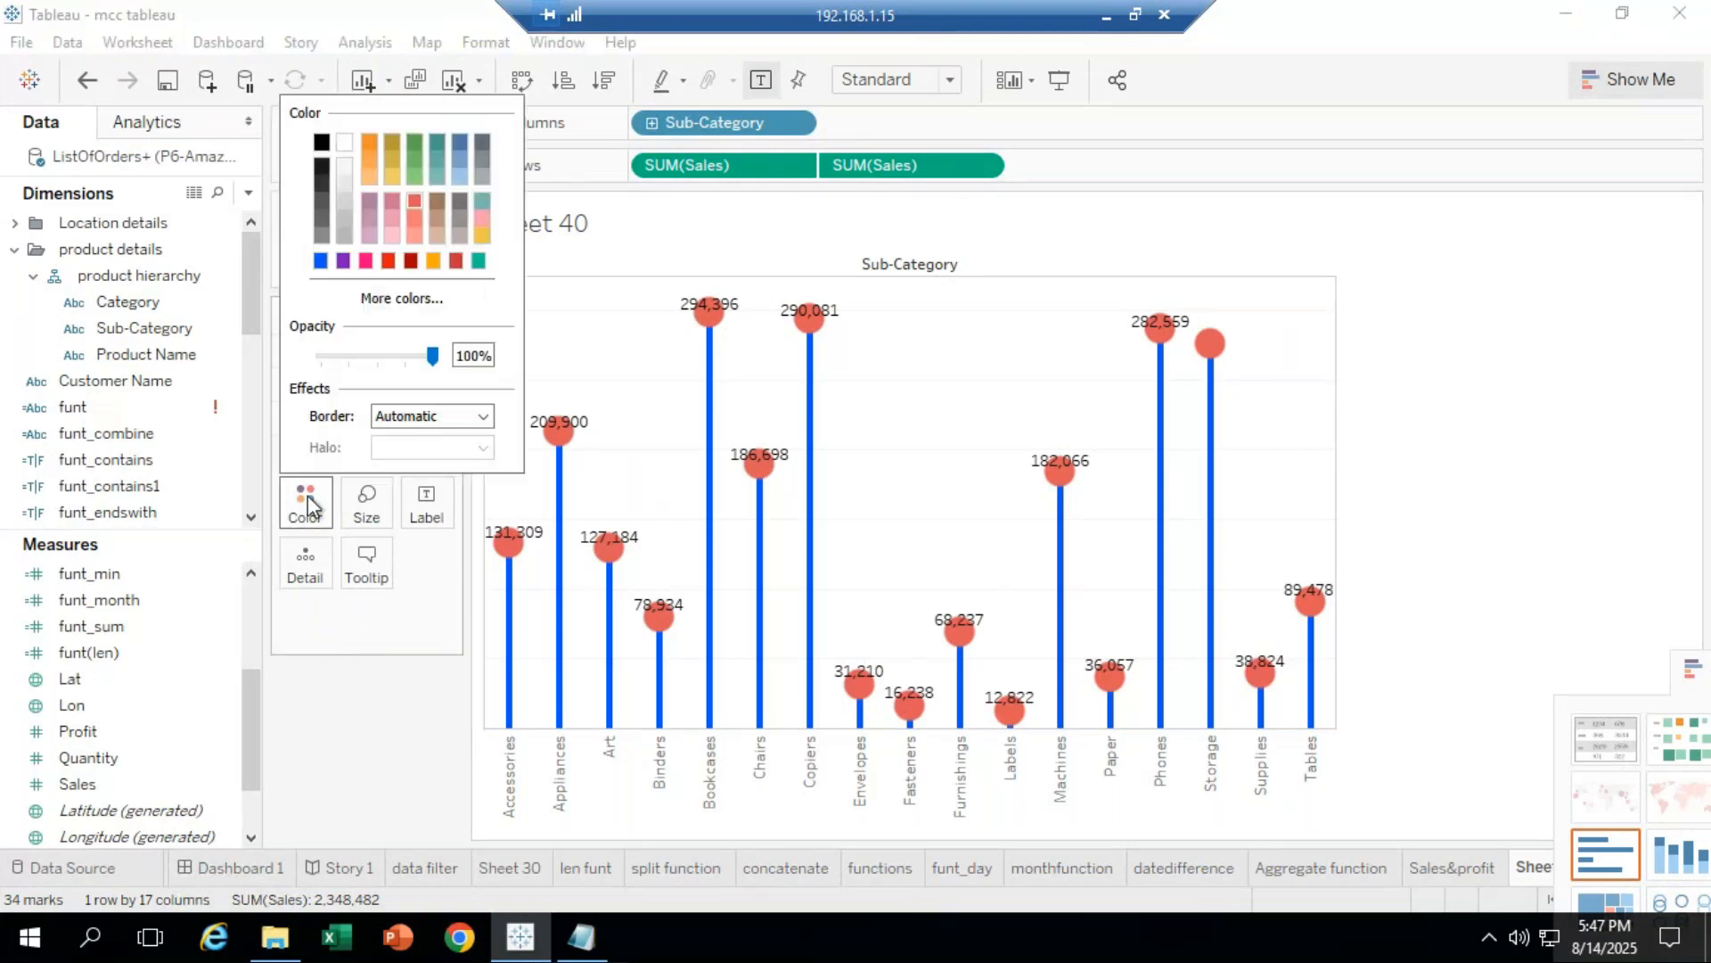
pyautogui.click(414, 174)
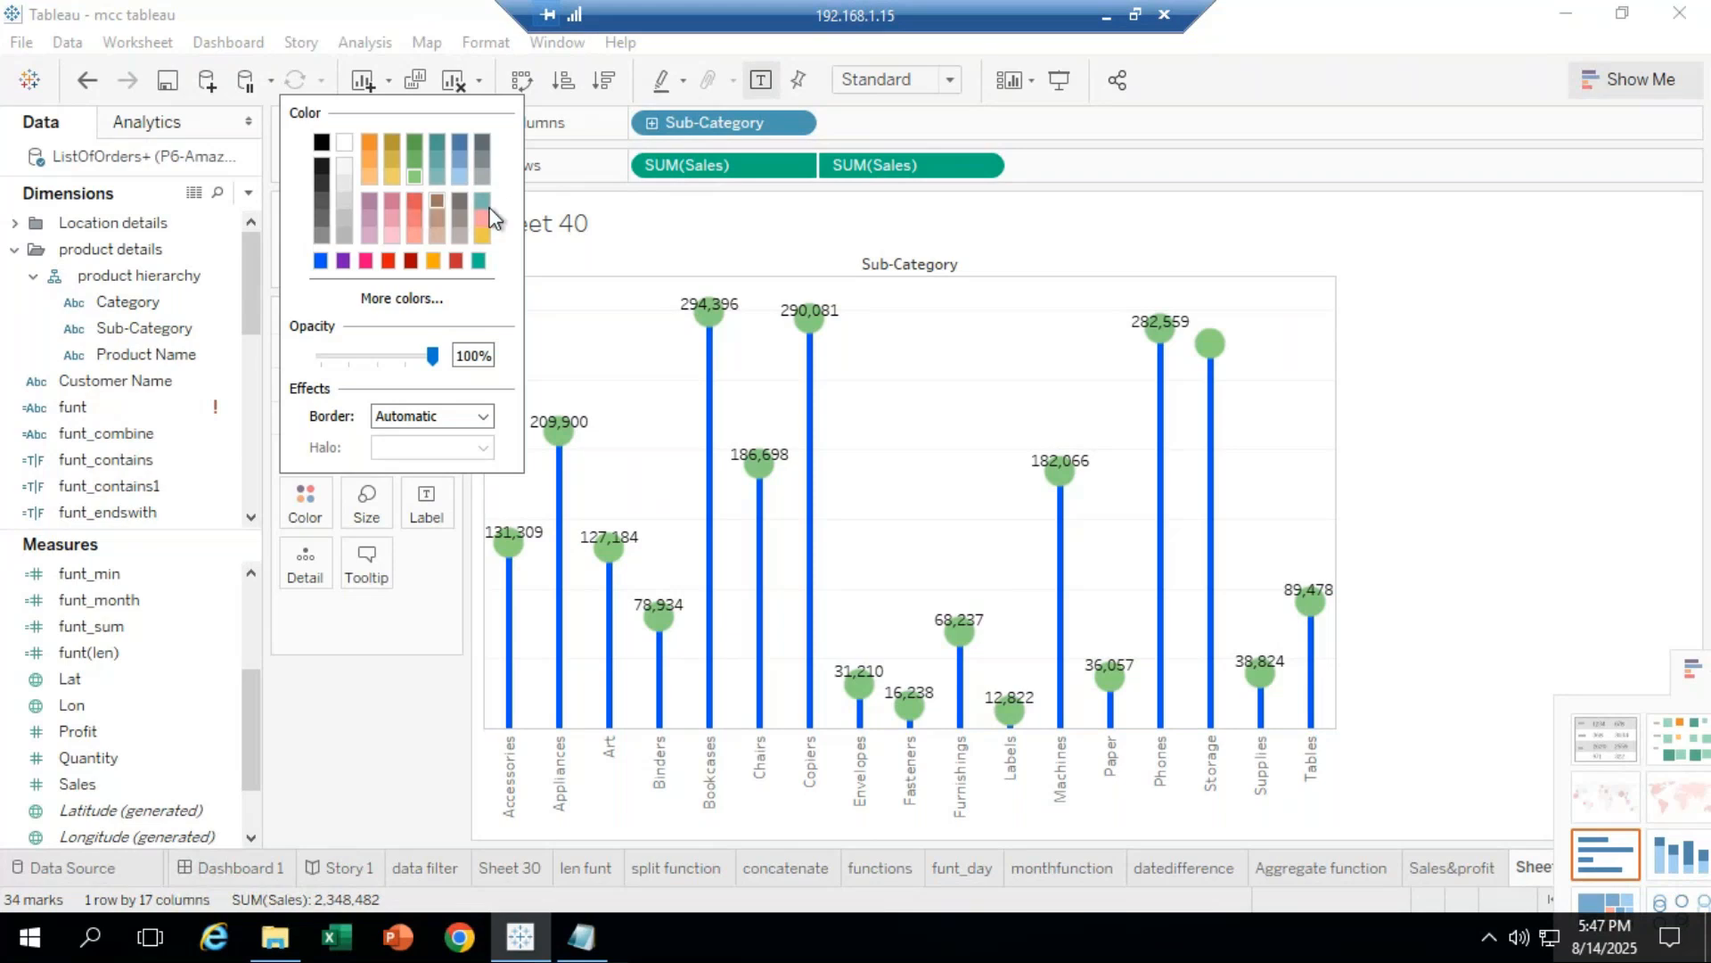
pyautogui.click(366, 260)
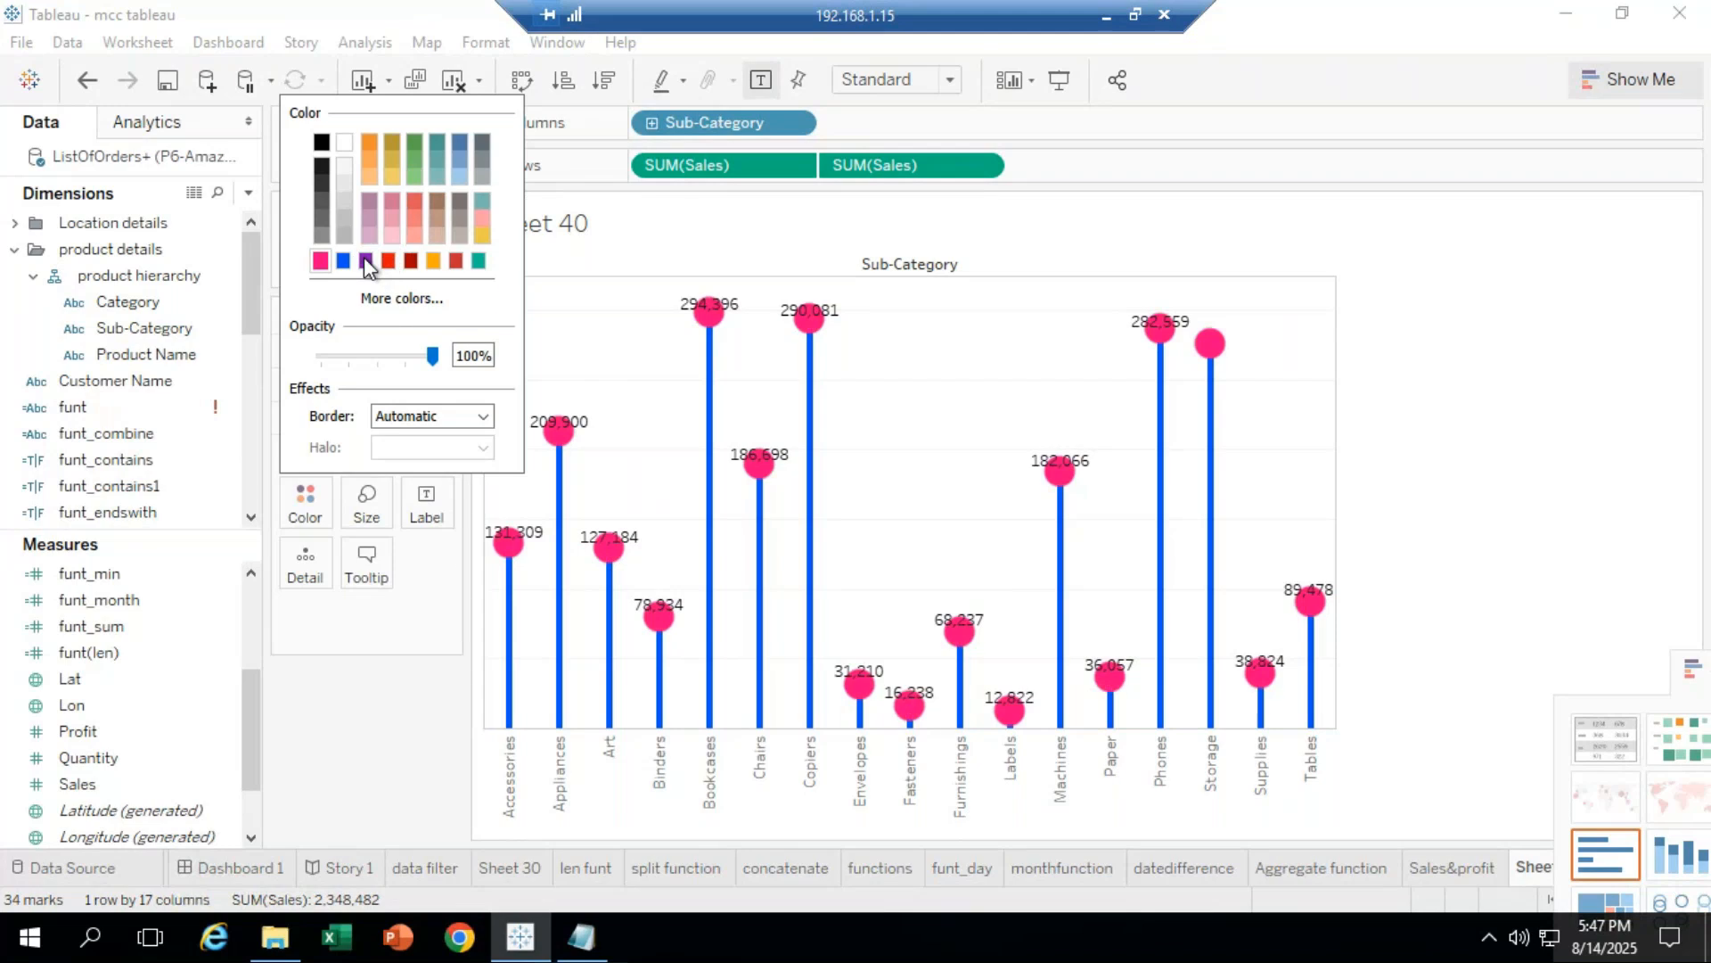
pyautogui.click(320, 730)
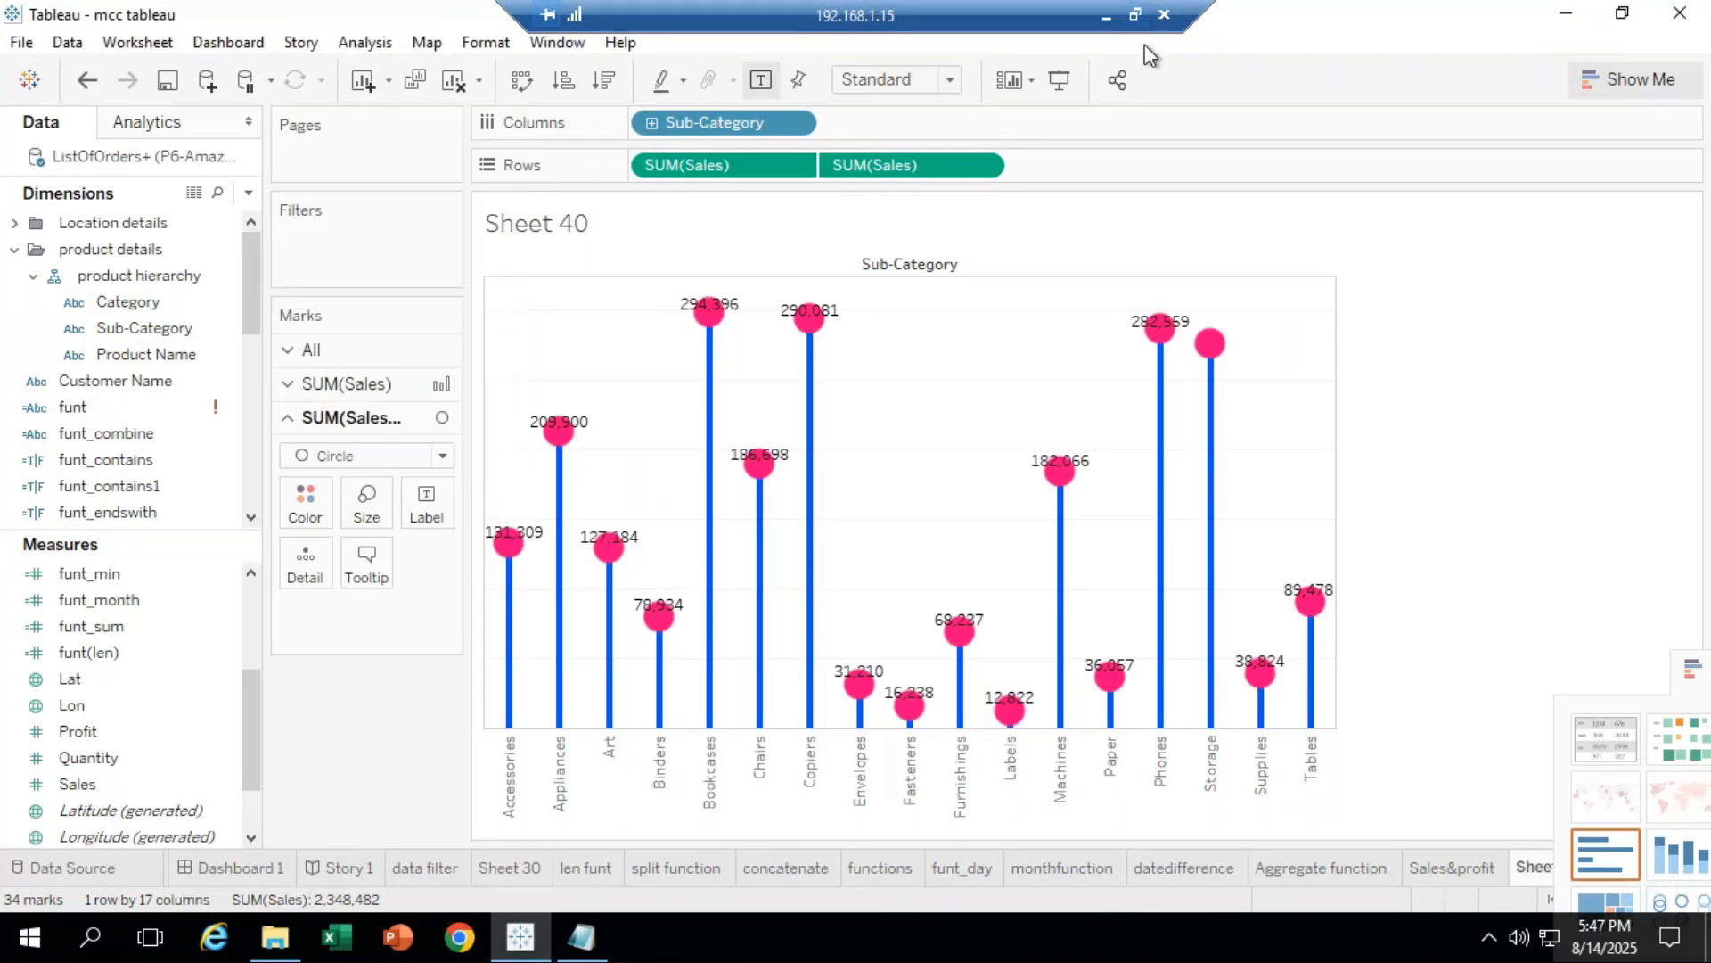
pyautogui.click(1106, 14)
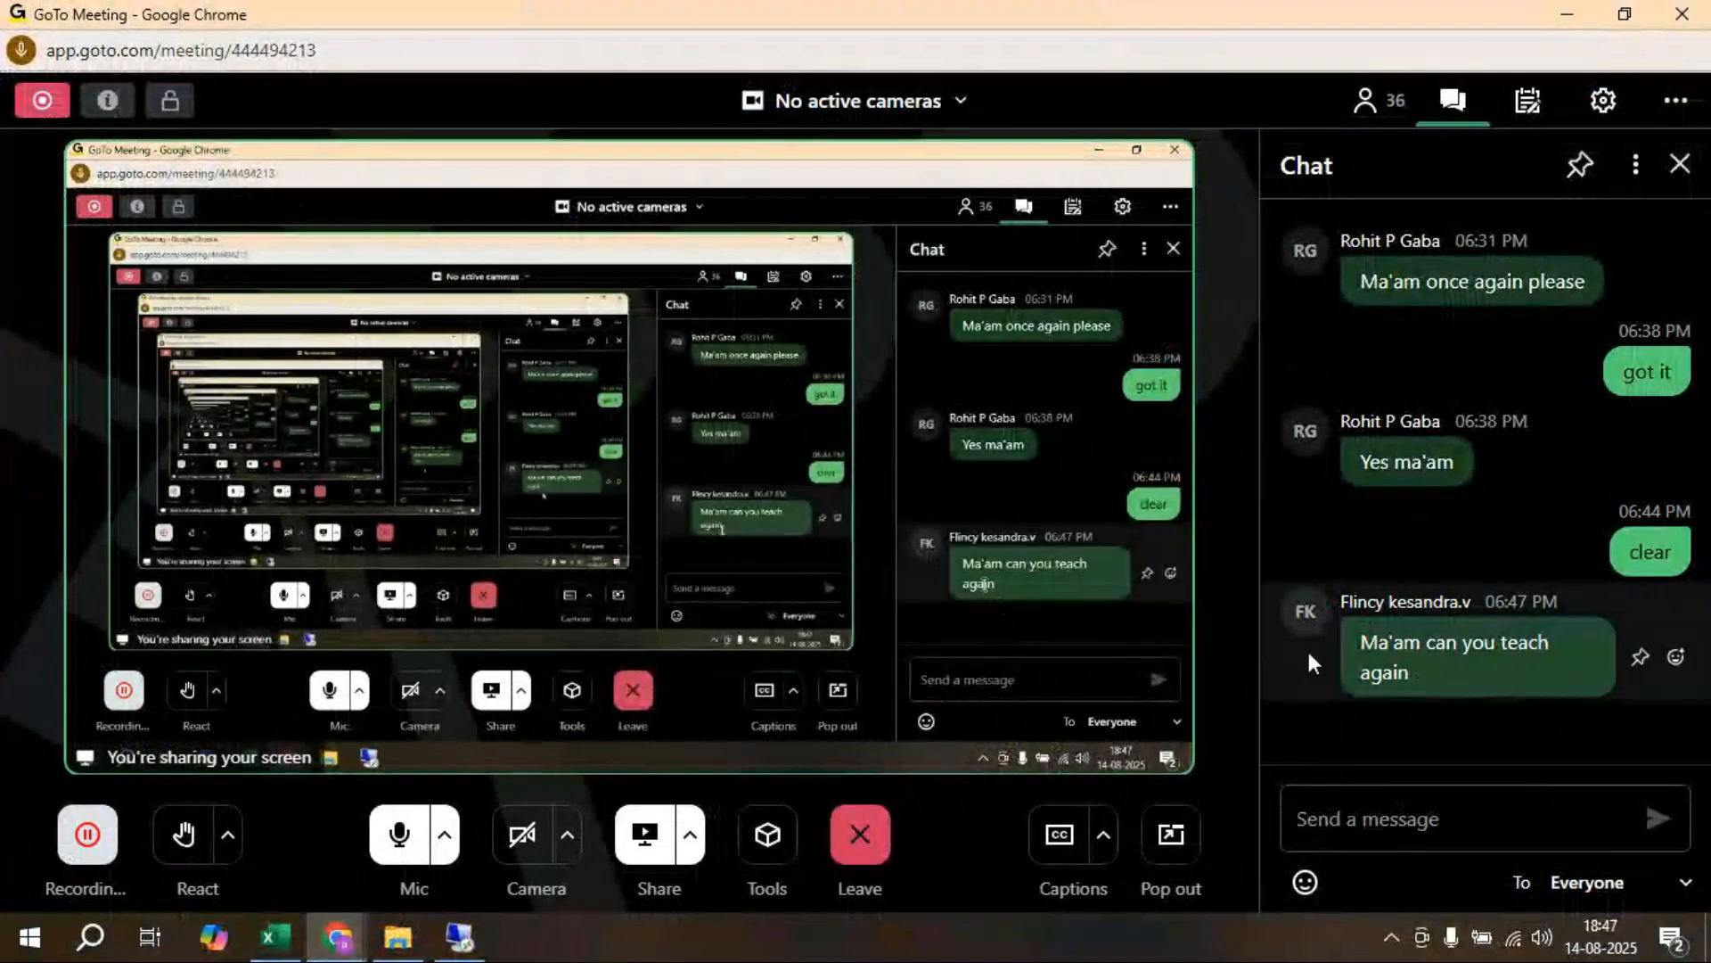
pyautogui.click(459, 938)
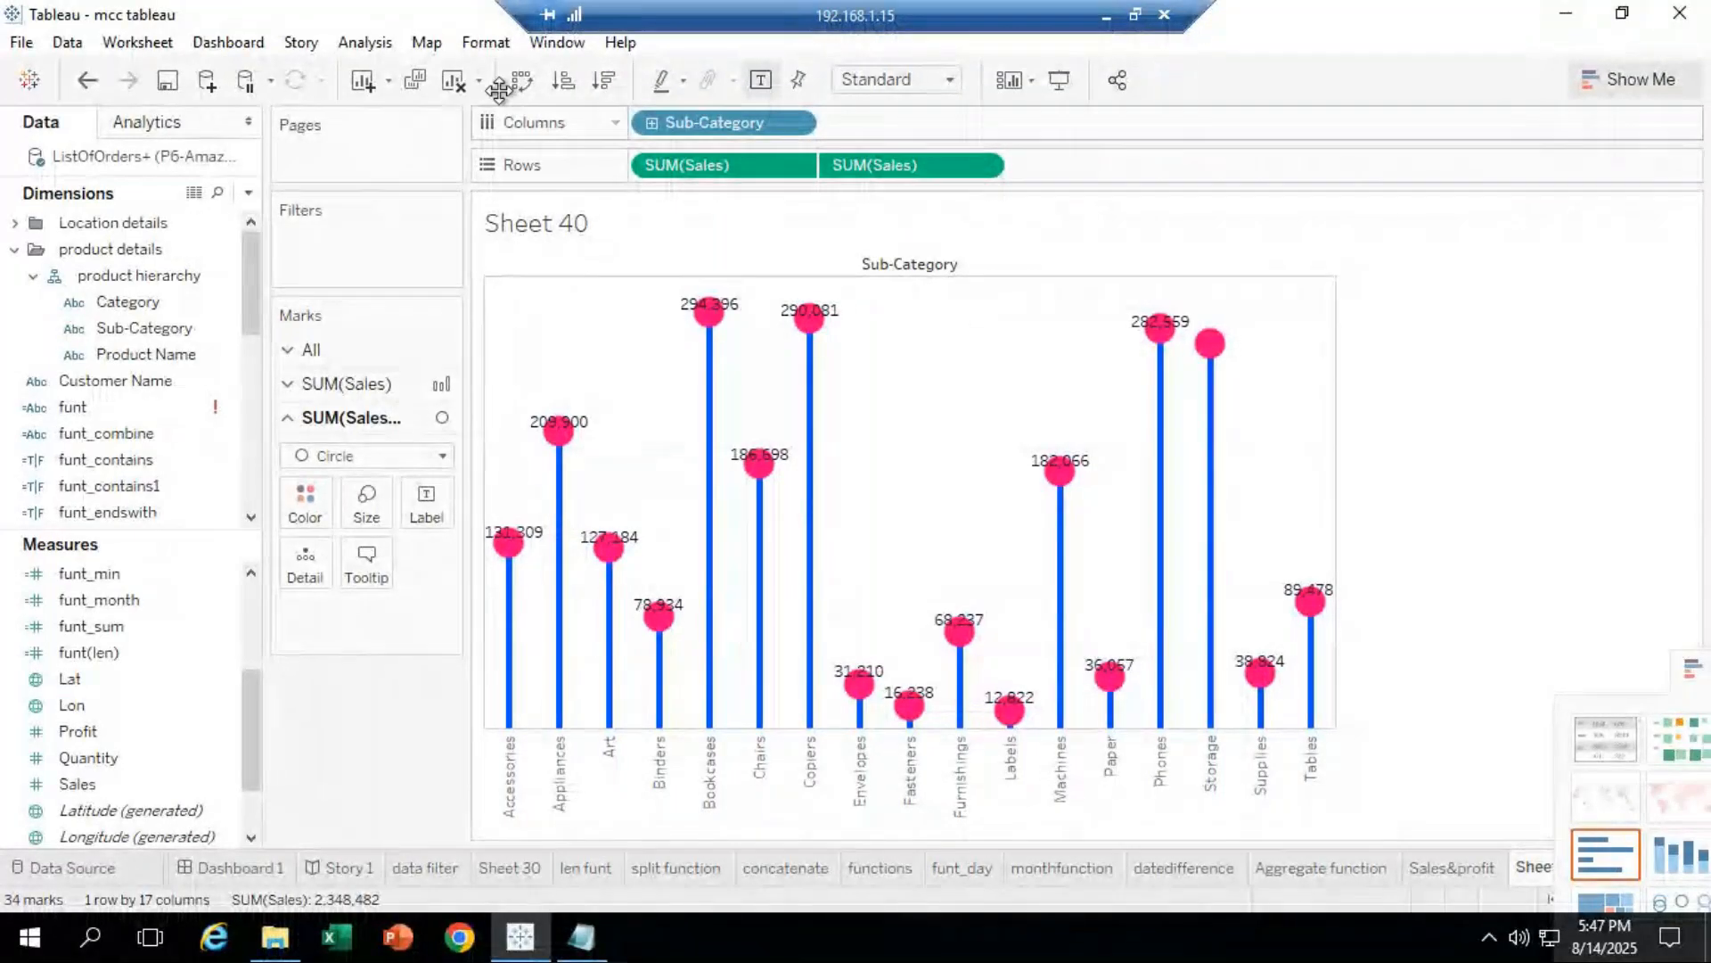
# Step: Use Clear Sheet to remove the lollipop chart and all fields from Sheet 40
pyautogui.click(451, 82)
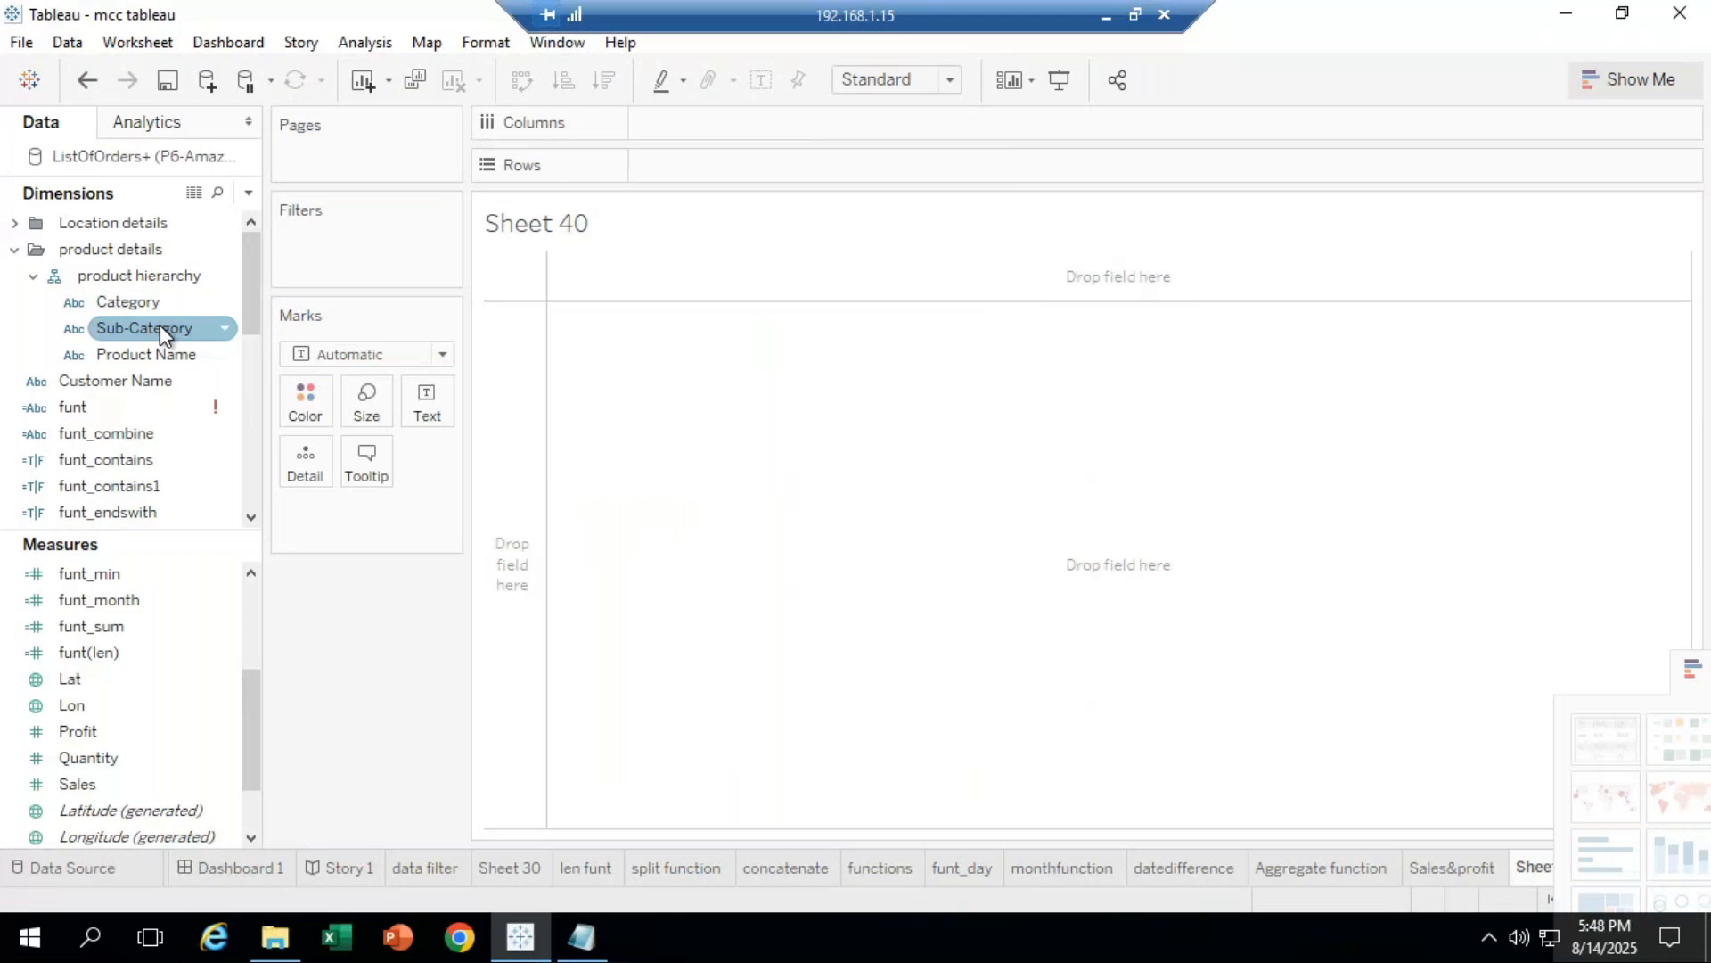
# Step: Place Sub-Category on Columns and SUM(Sales) twice on Rows
pyautogui.moveTo(159, 324); pyautogui.dragTo(718, 124)
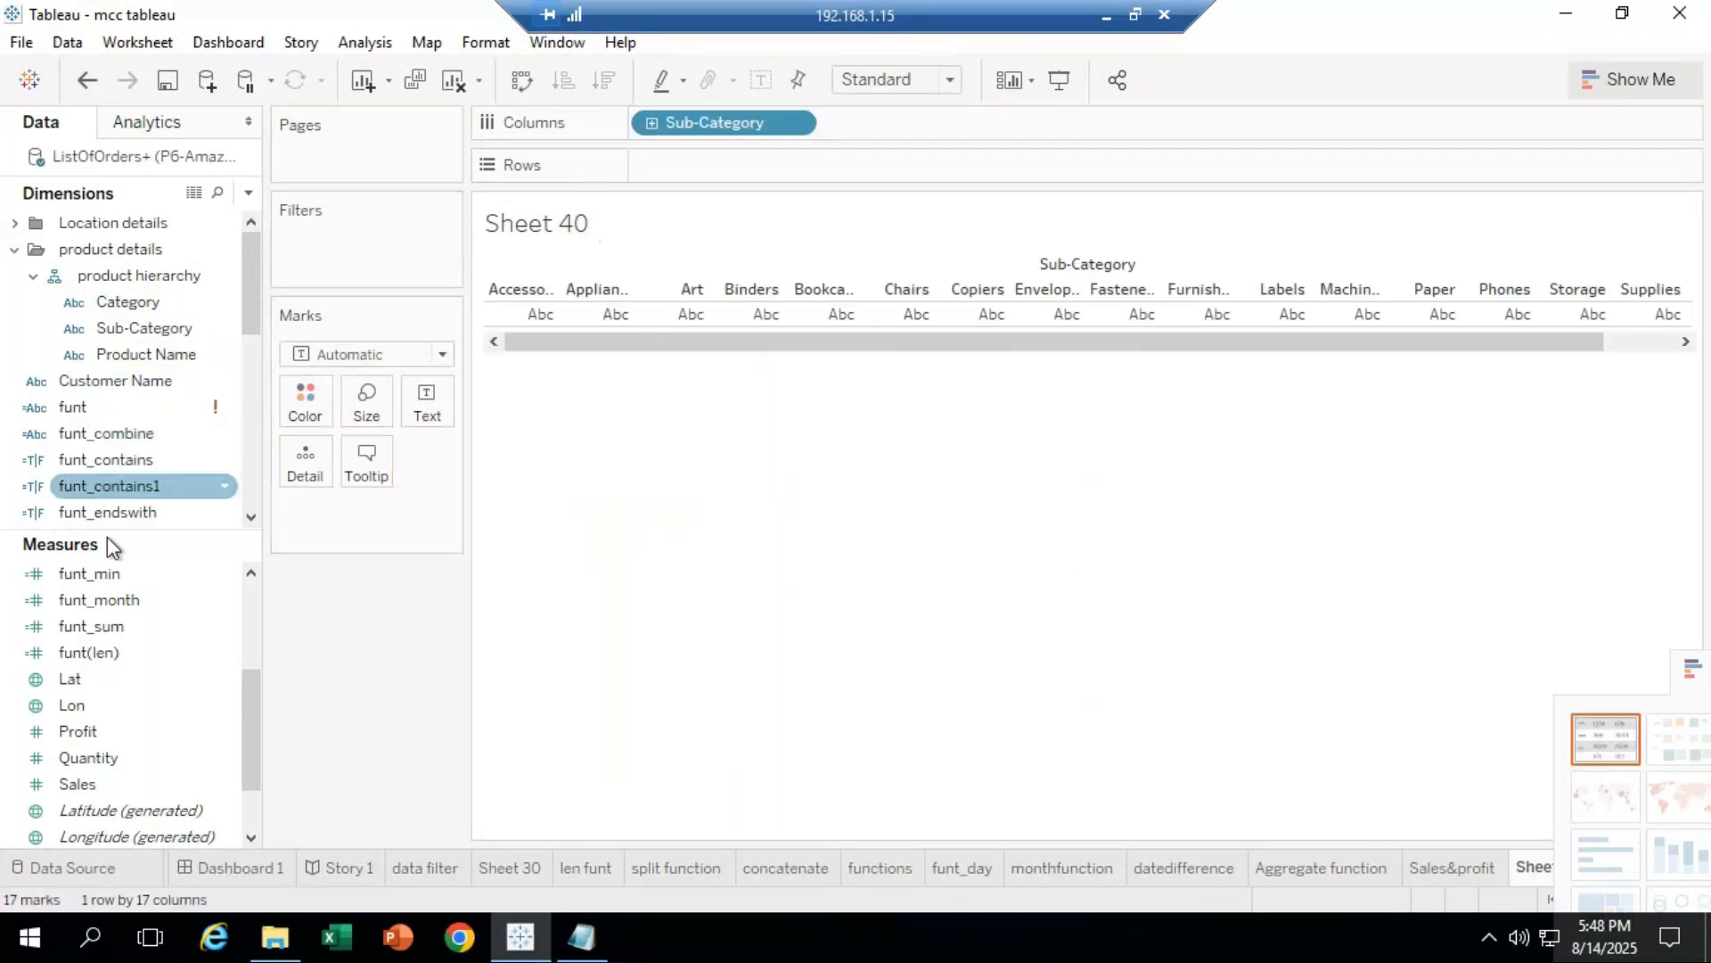
pyautogui.moveTo(90, 784); pyautogui.dragTo(710, 168)
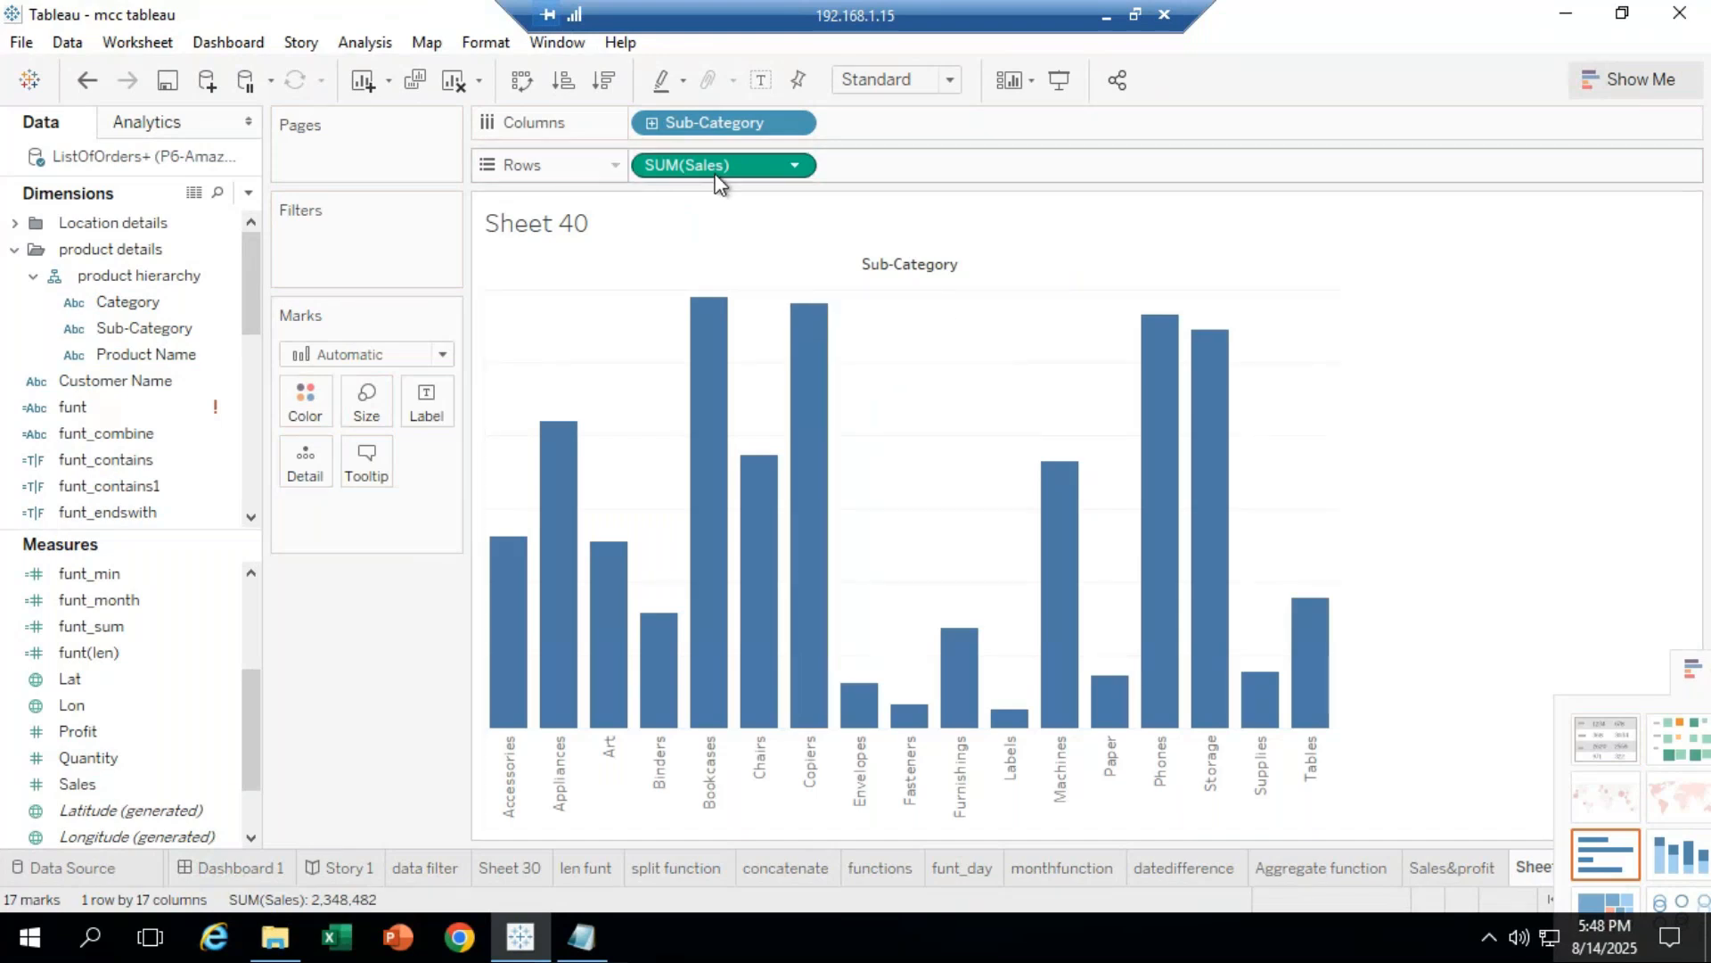
pyautogui.moveTo(710, 179); pyautogui.dragTo(903, 169)
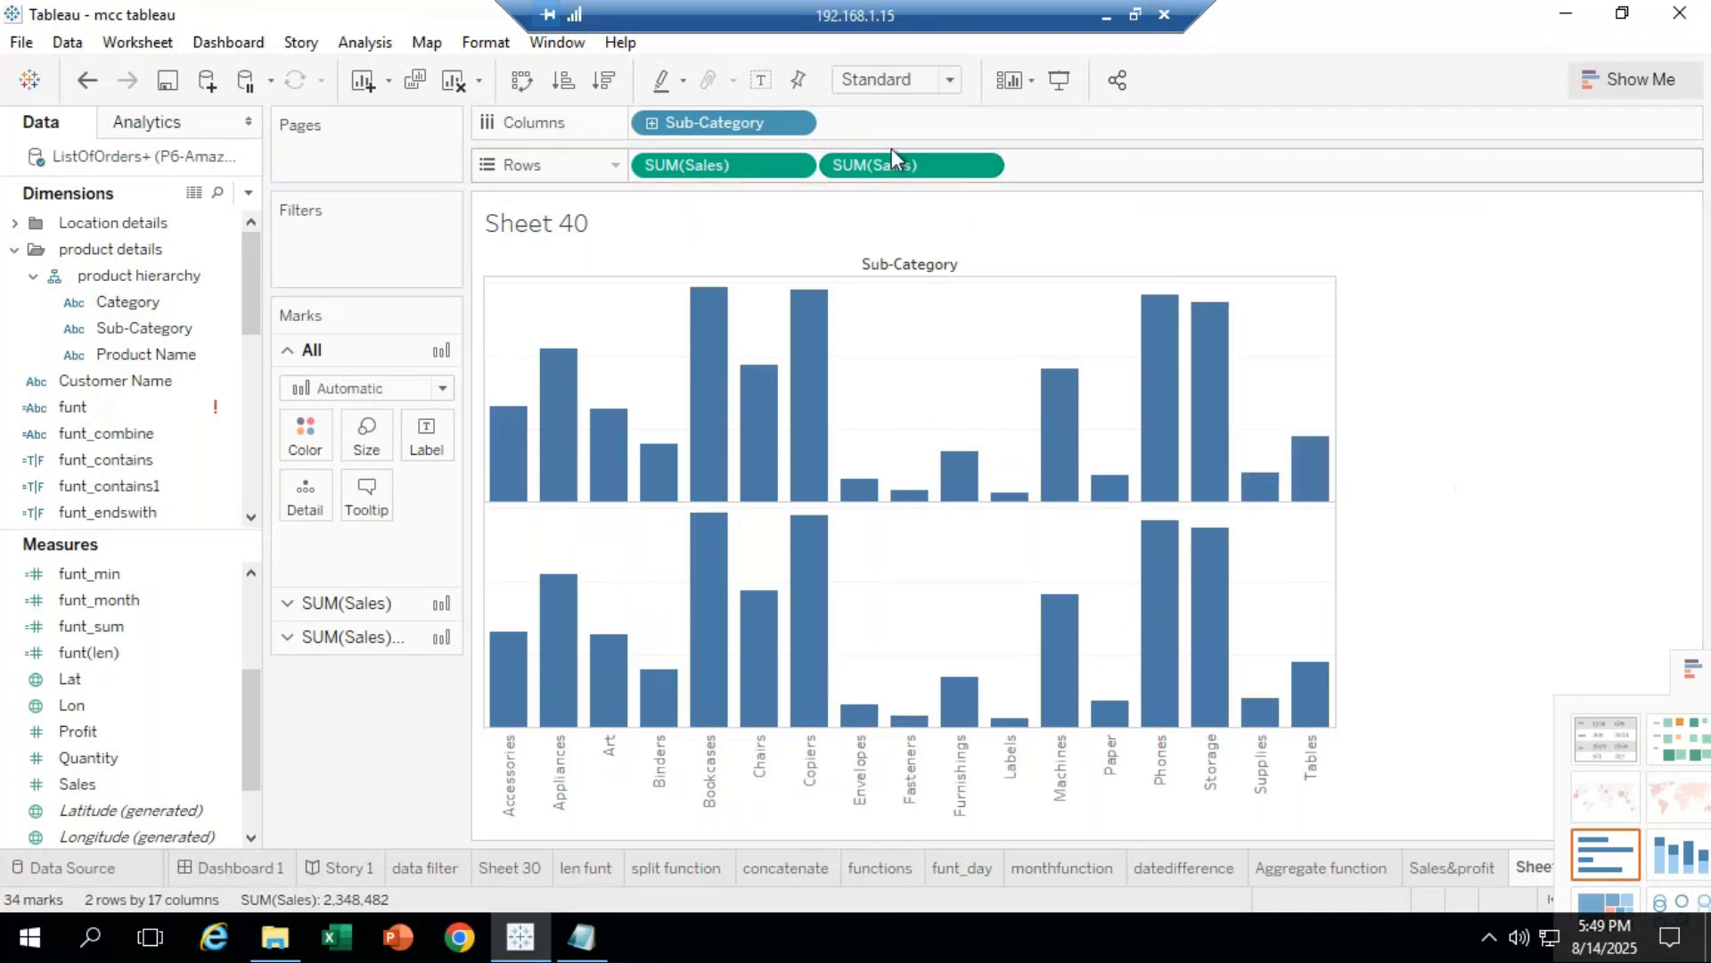
# Step: Apply Dual Axis to the second SUM(Sales) pill, overlaying both measures as circles
pyautogui.click(982, 166)
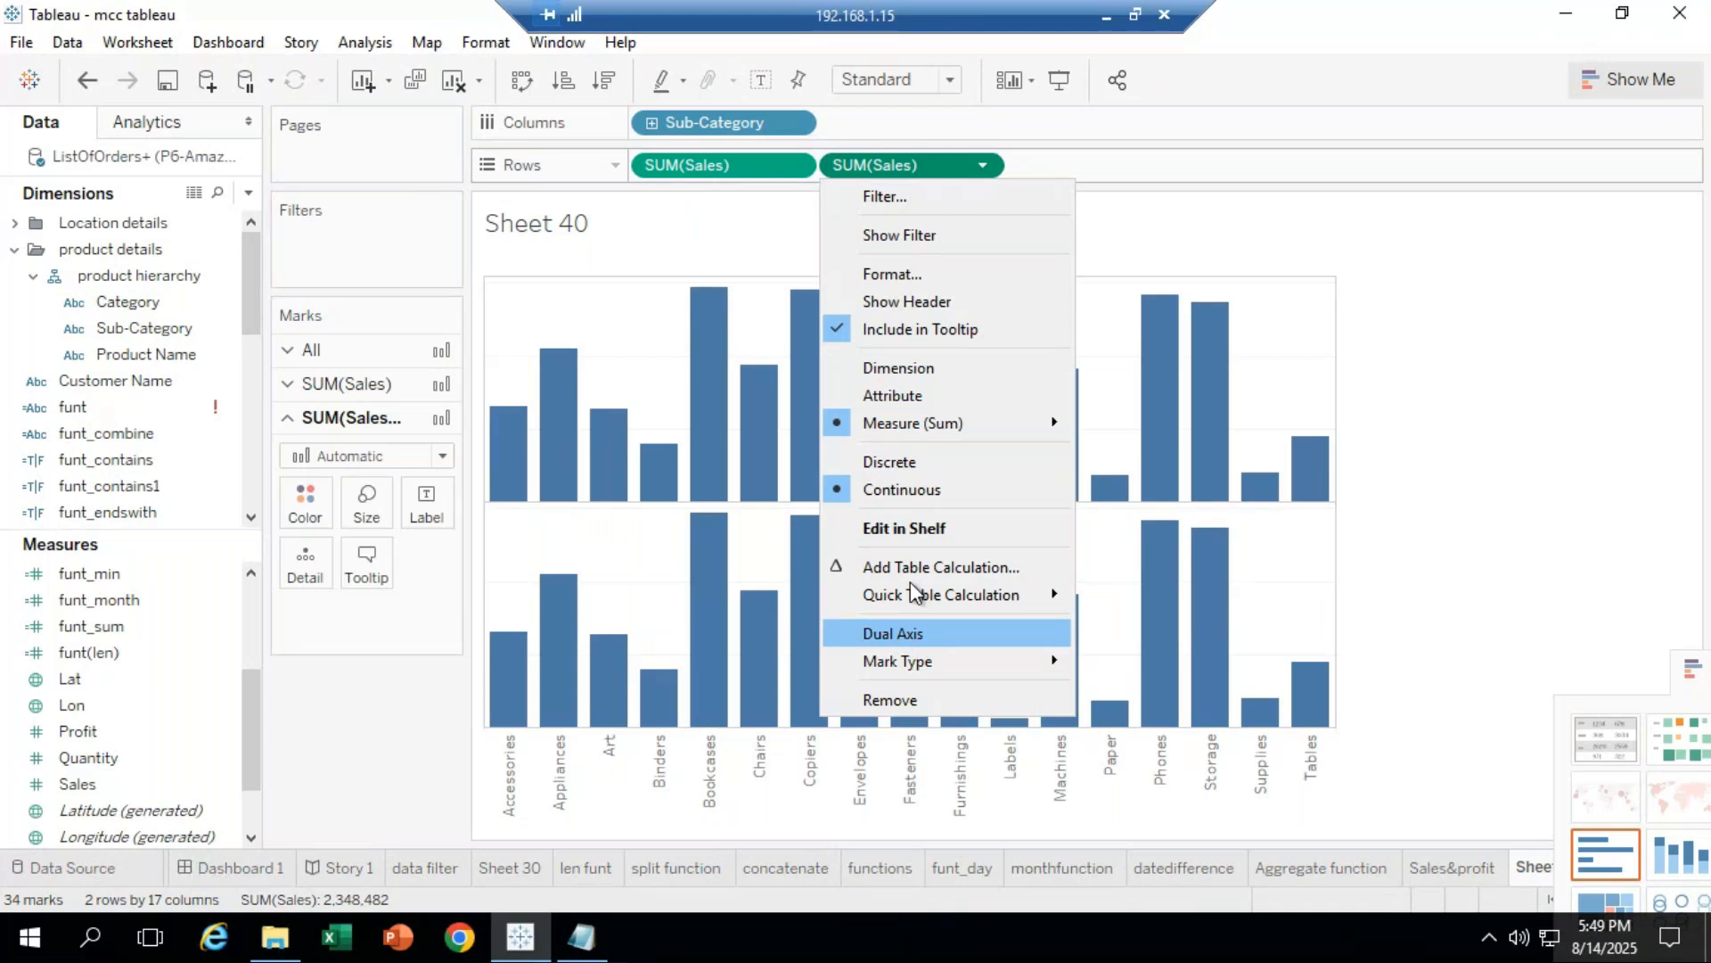
pyautogui.click(899, 631)
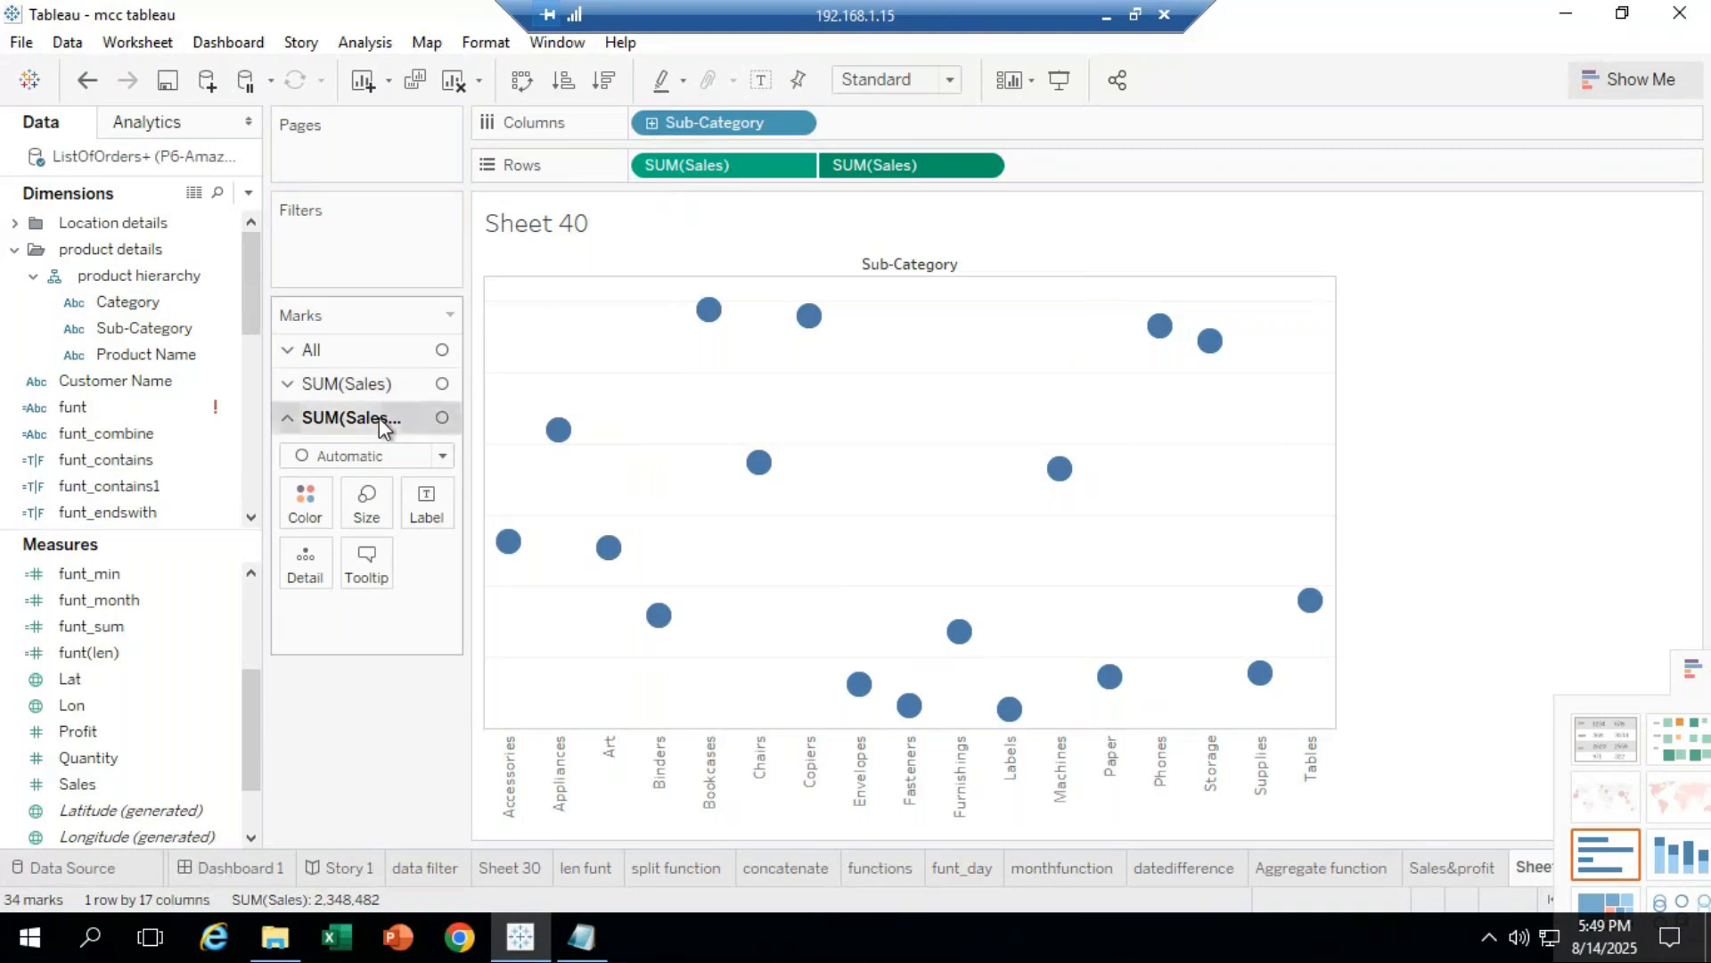
# Step: Enlarge the circle marks on the second SUM(Sales) card slightly
pyautogui.click(381, 384)
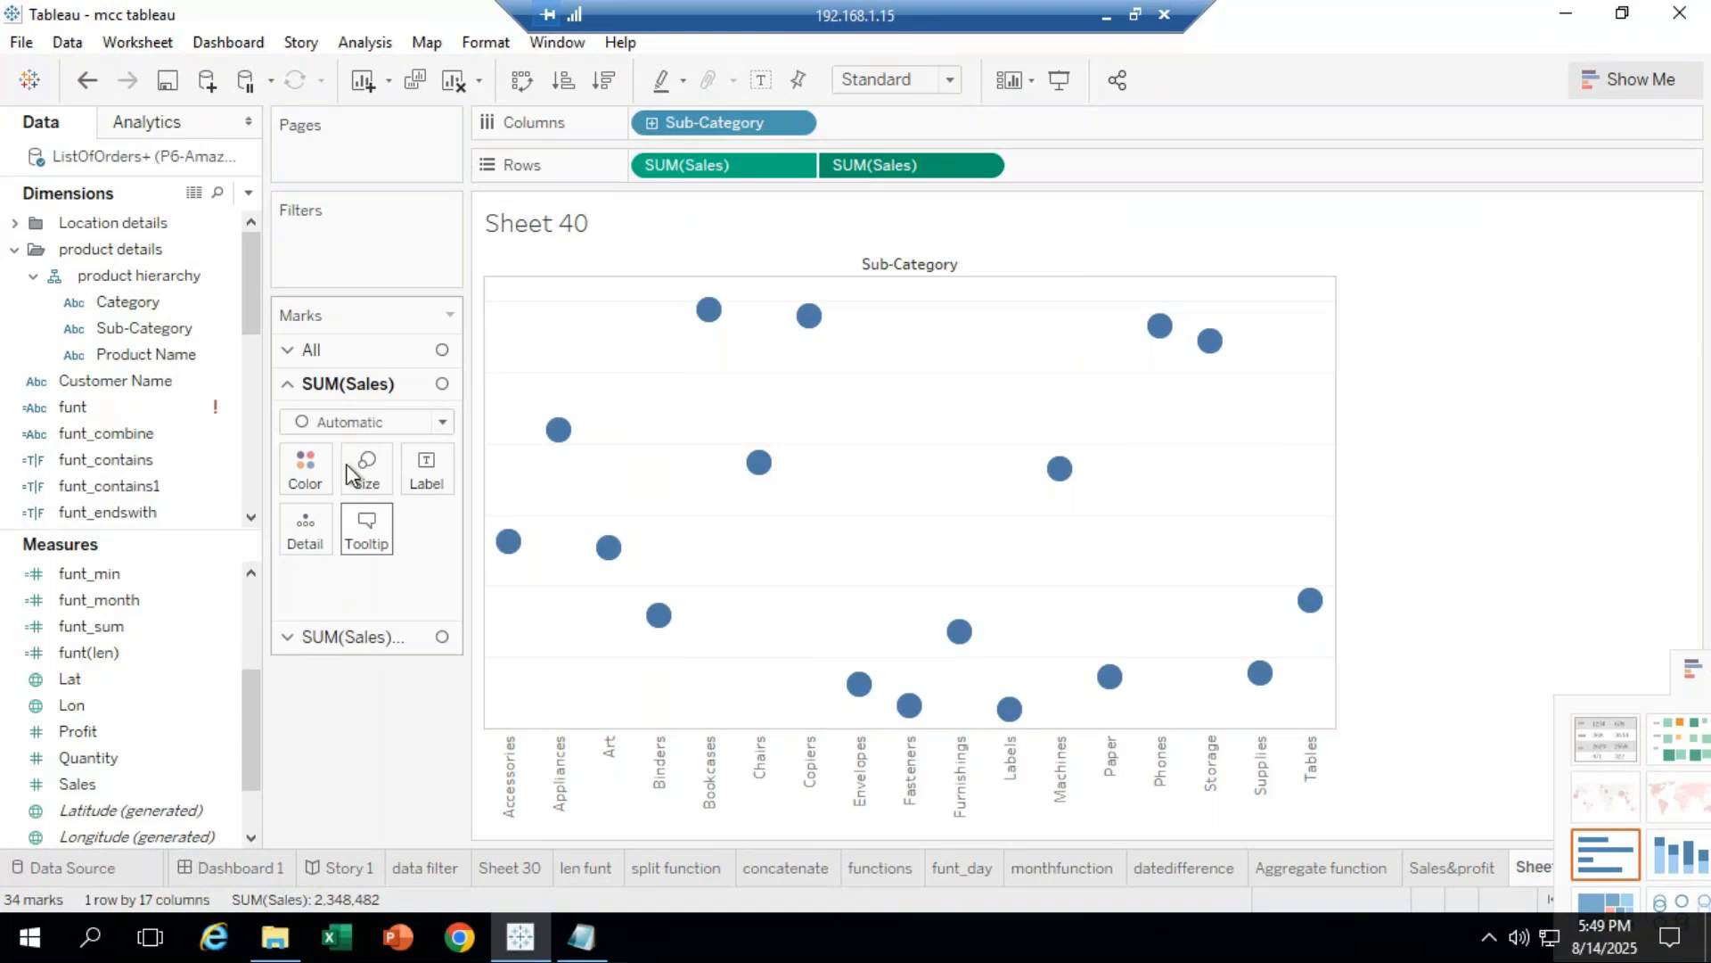
pyautogui.click(357, 639)
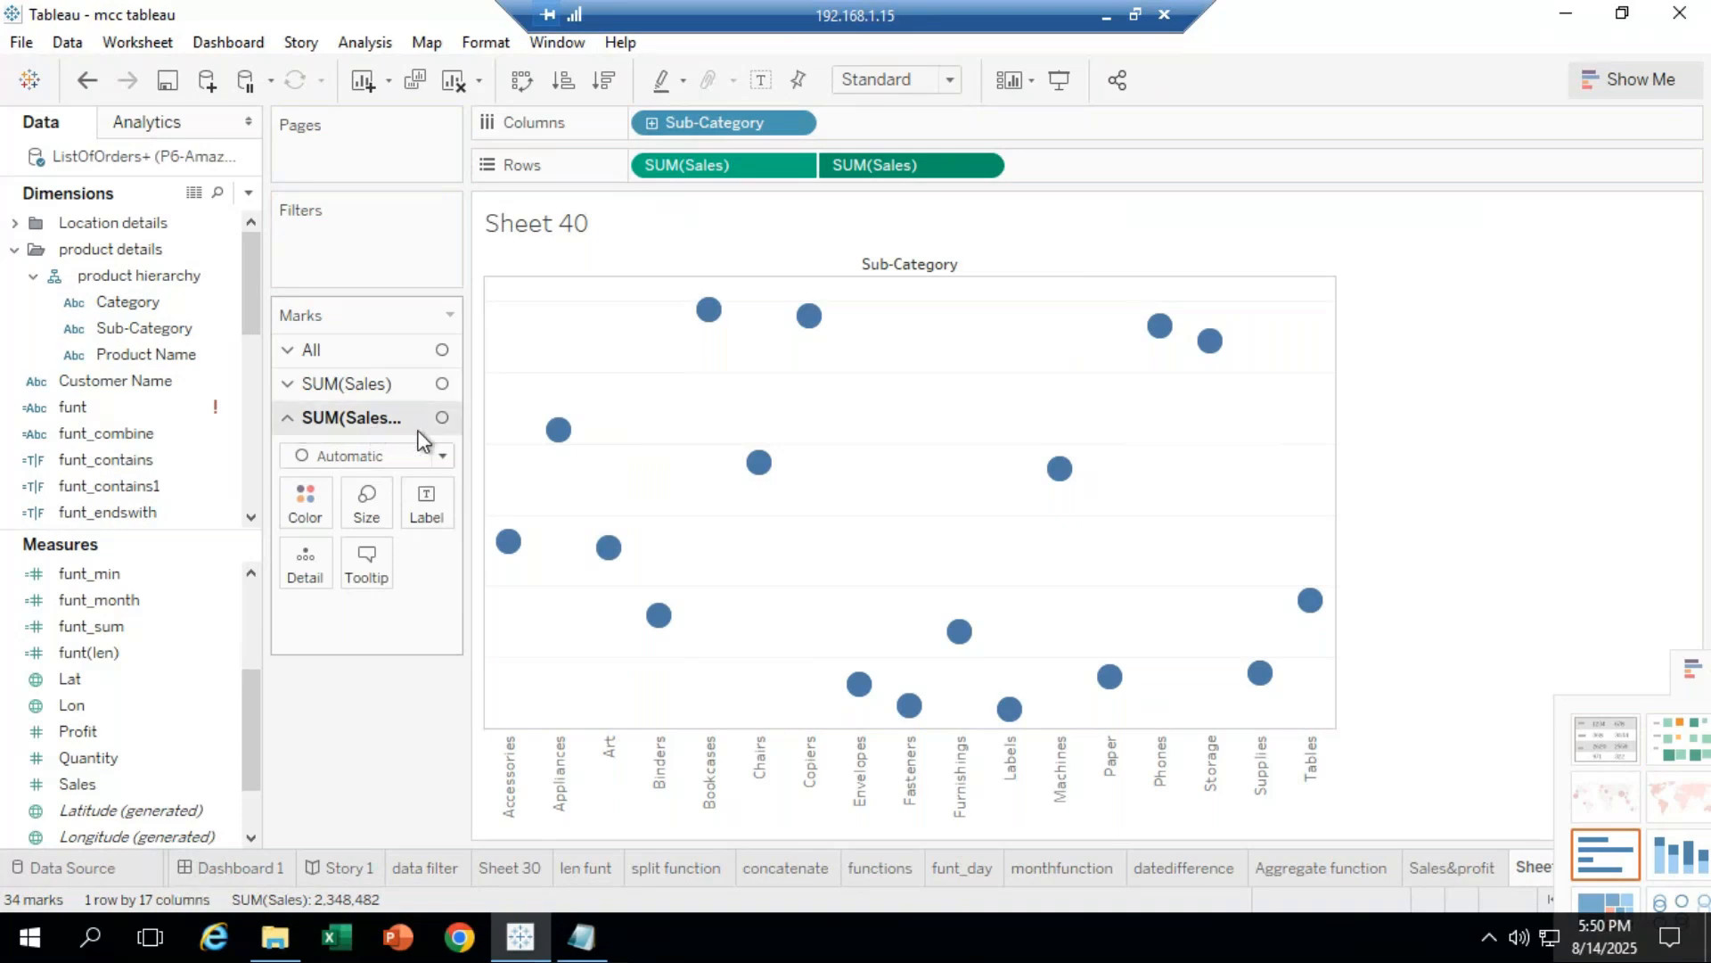
pyautogui.click(385, 516)
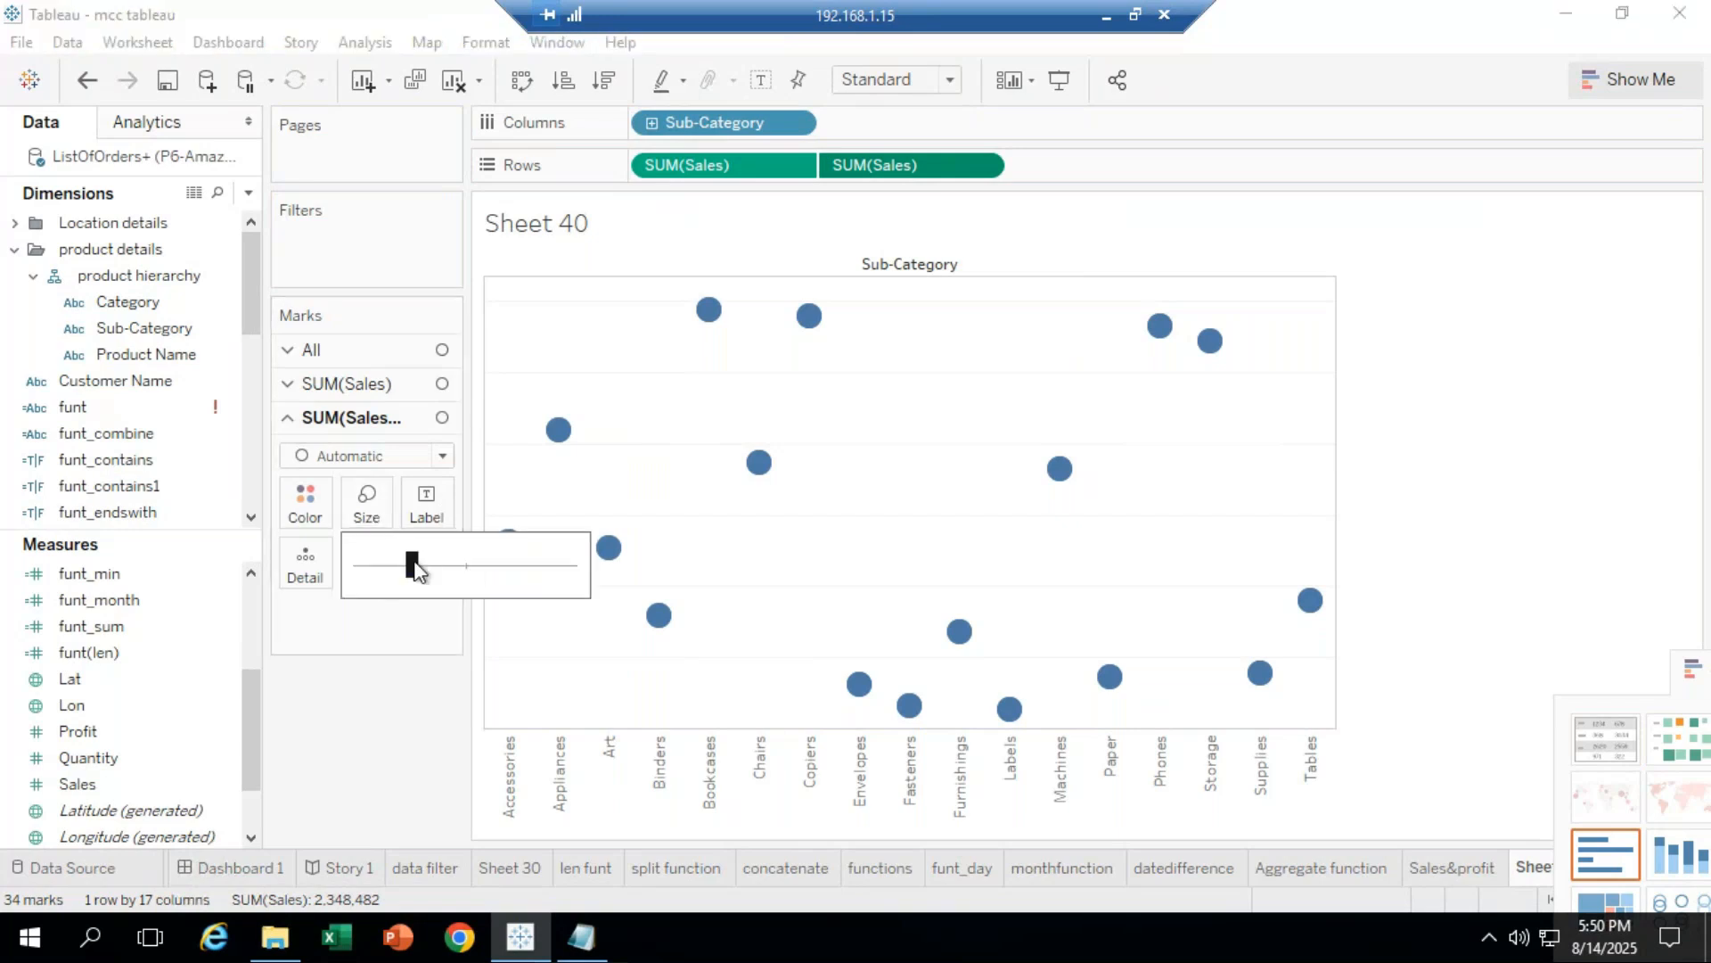
pyautogui.moveTo(435, 565); pyautogui.dragTo(442, 566)
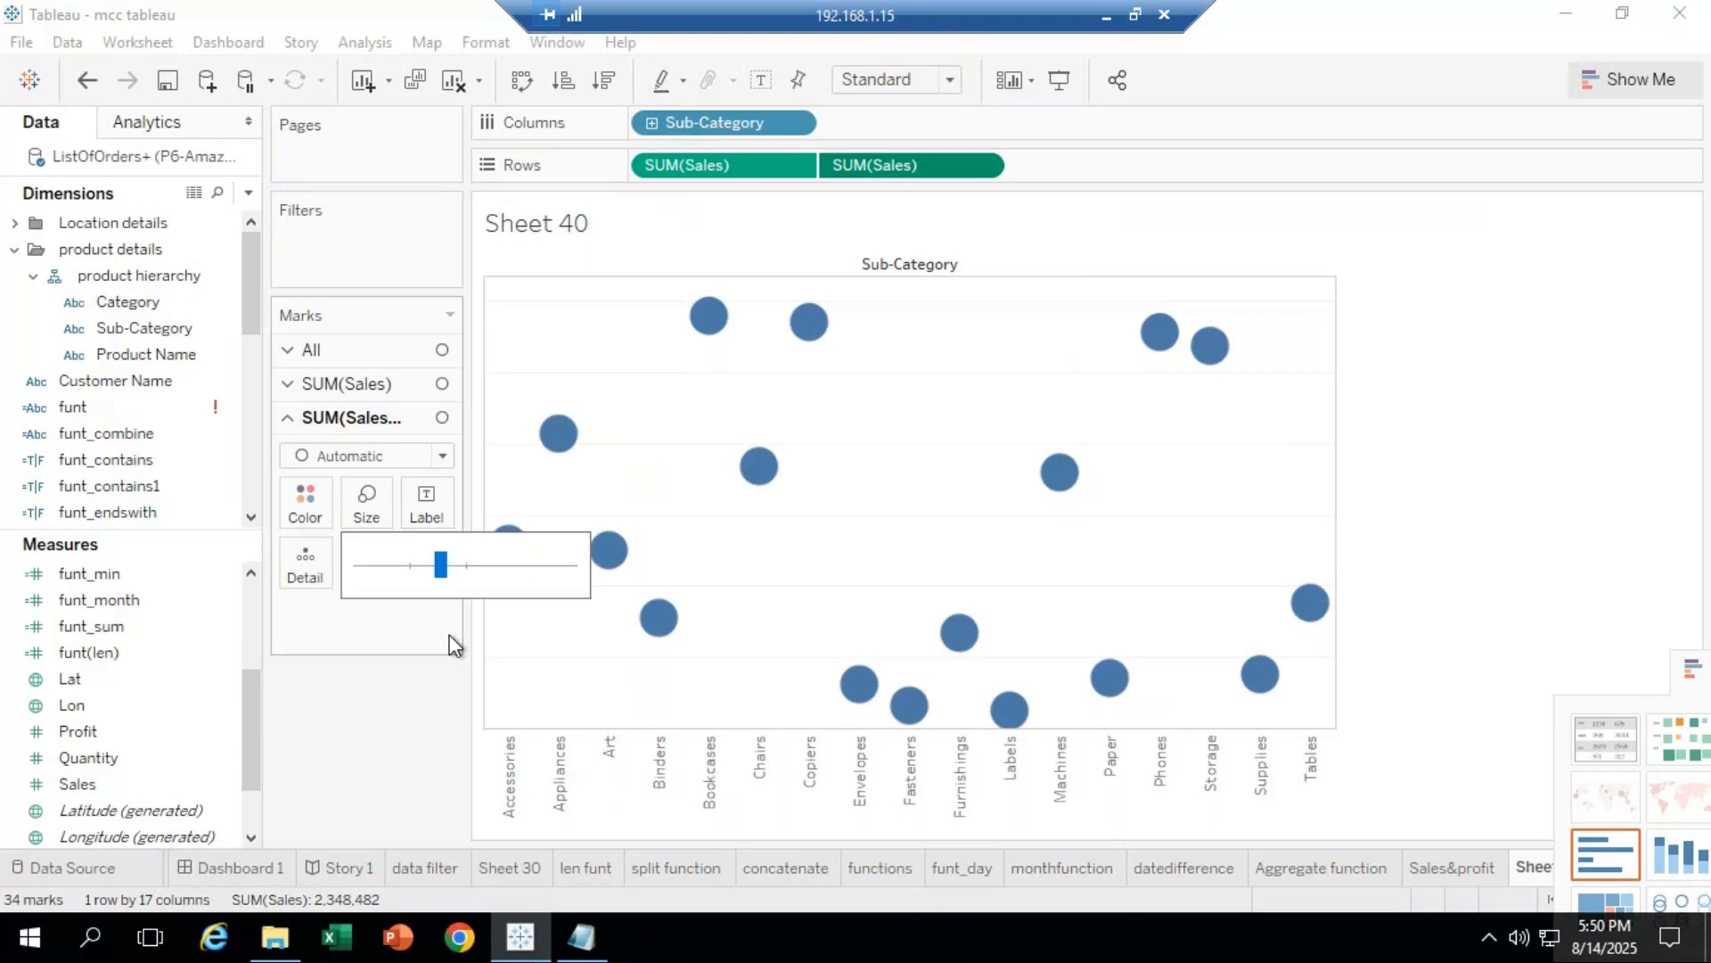
pyautogui.click(420, 708)
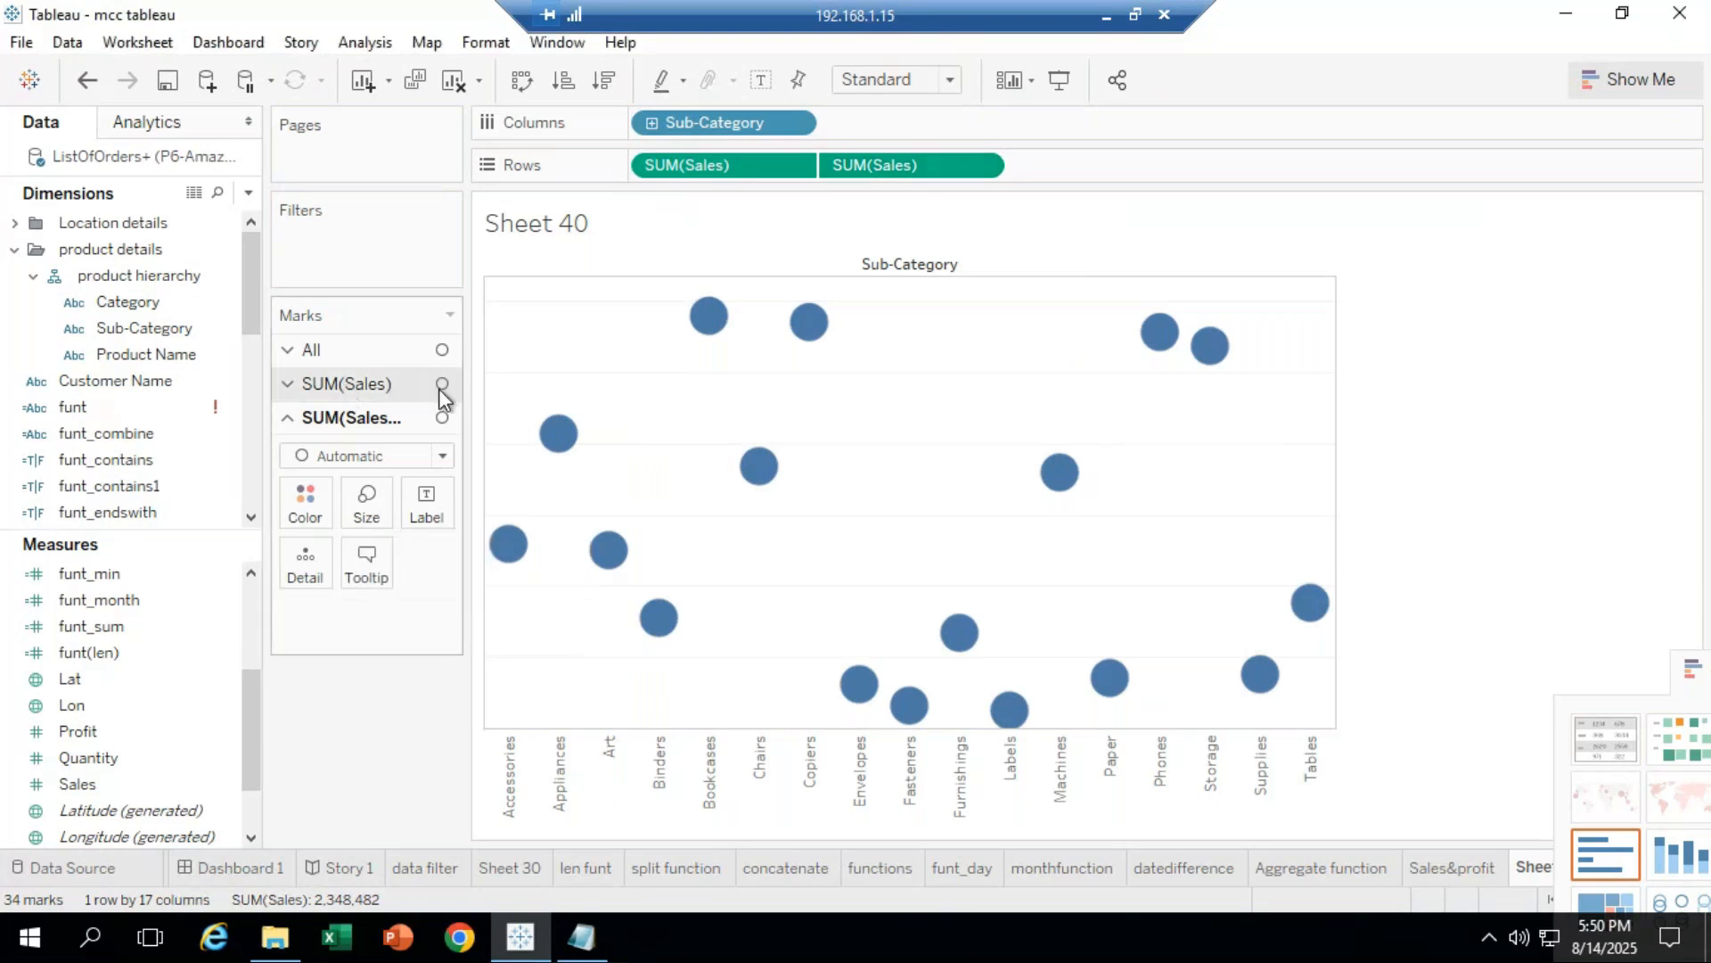
# Step: Change the first SUM(Sales) layer's mark type to Bar
pyautogui.click(355, 385)
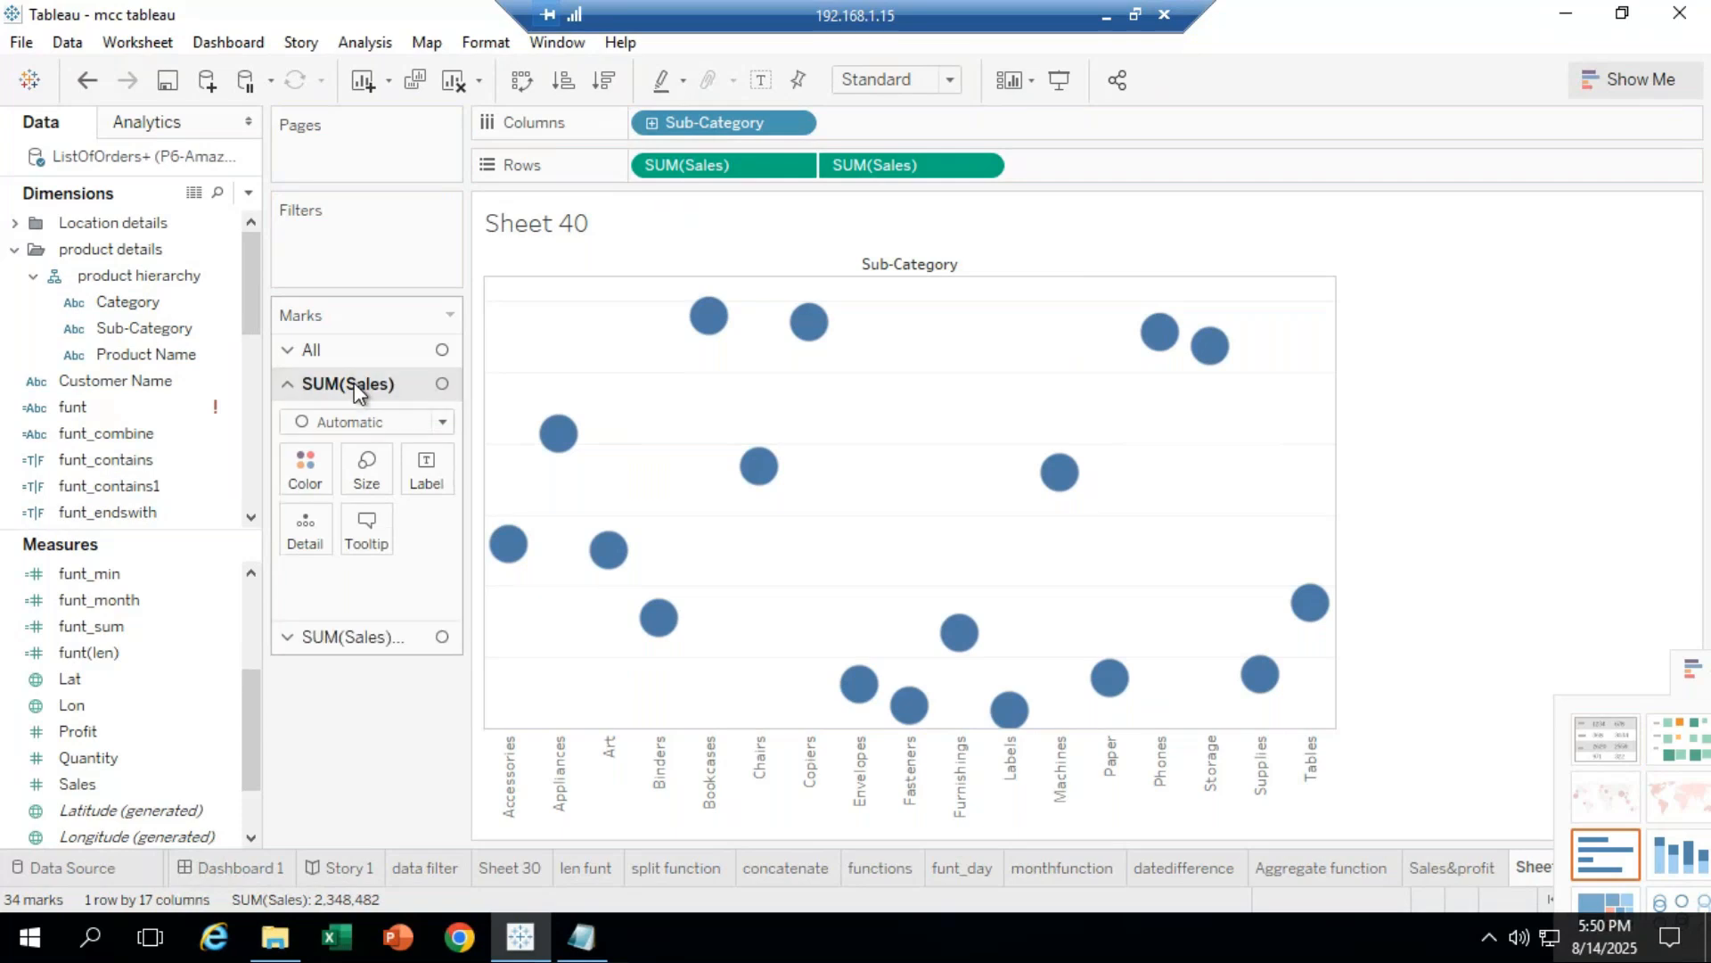
pyautogui.click(443, 421)
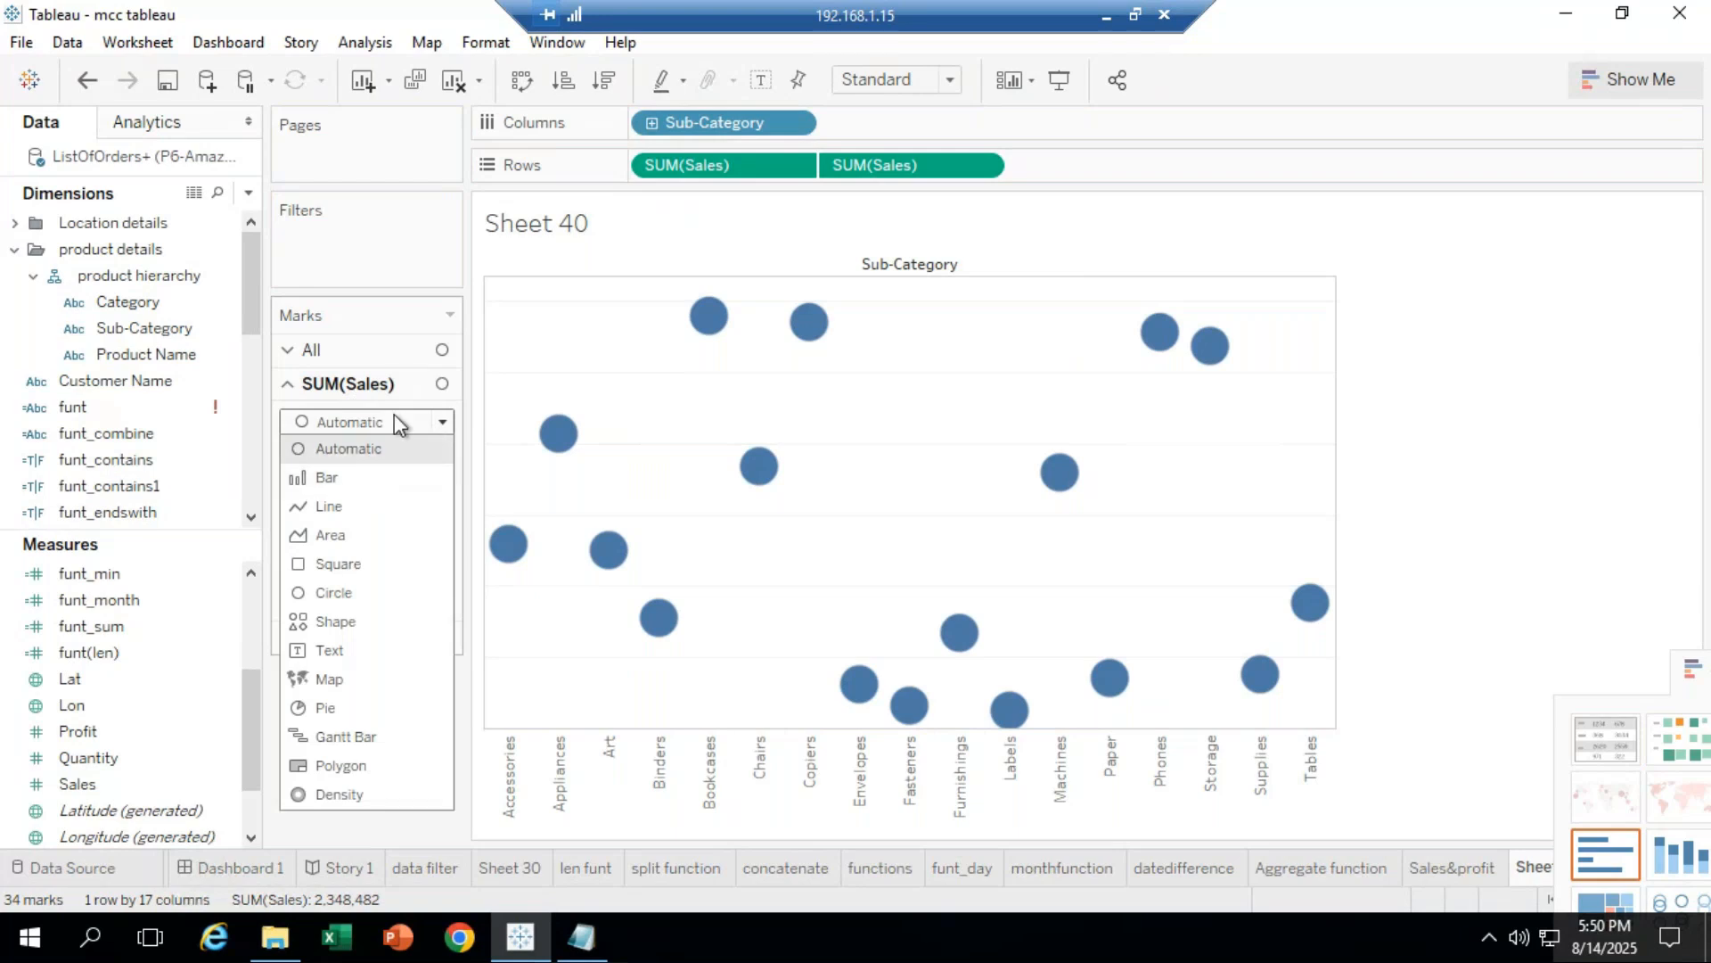
pyautogui.click(383, 387)
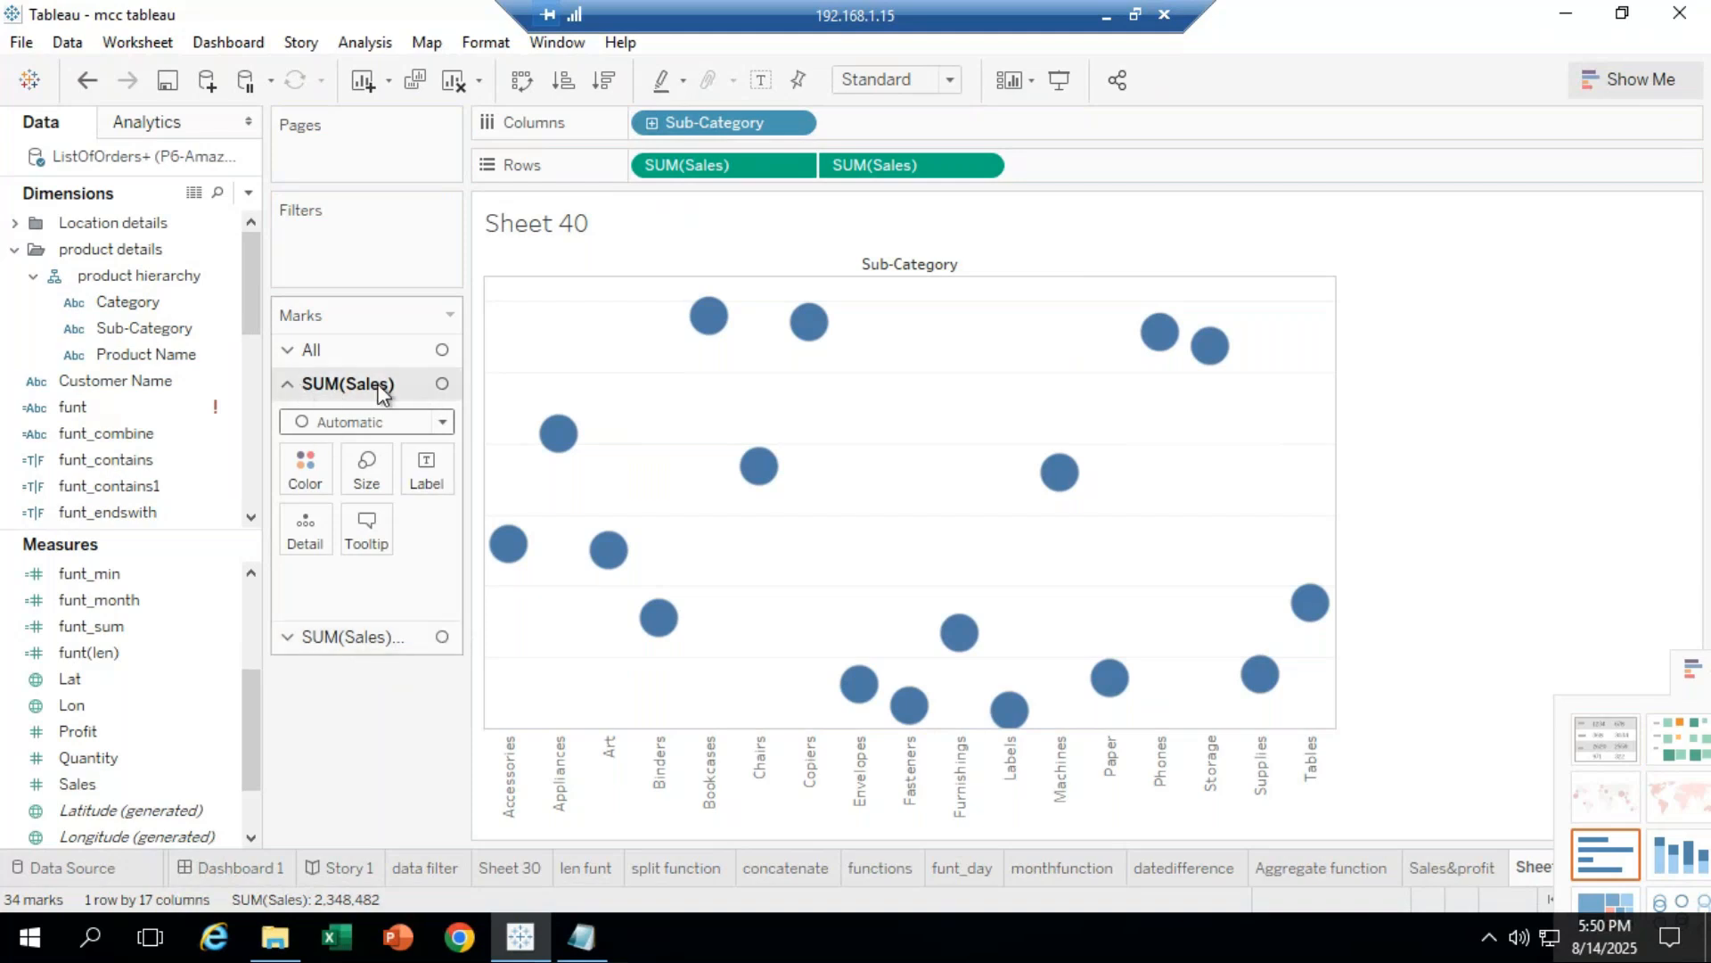
pyautogui.click(440, 423)
pyautogui.click(351, 471)
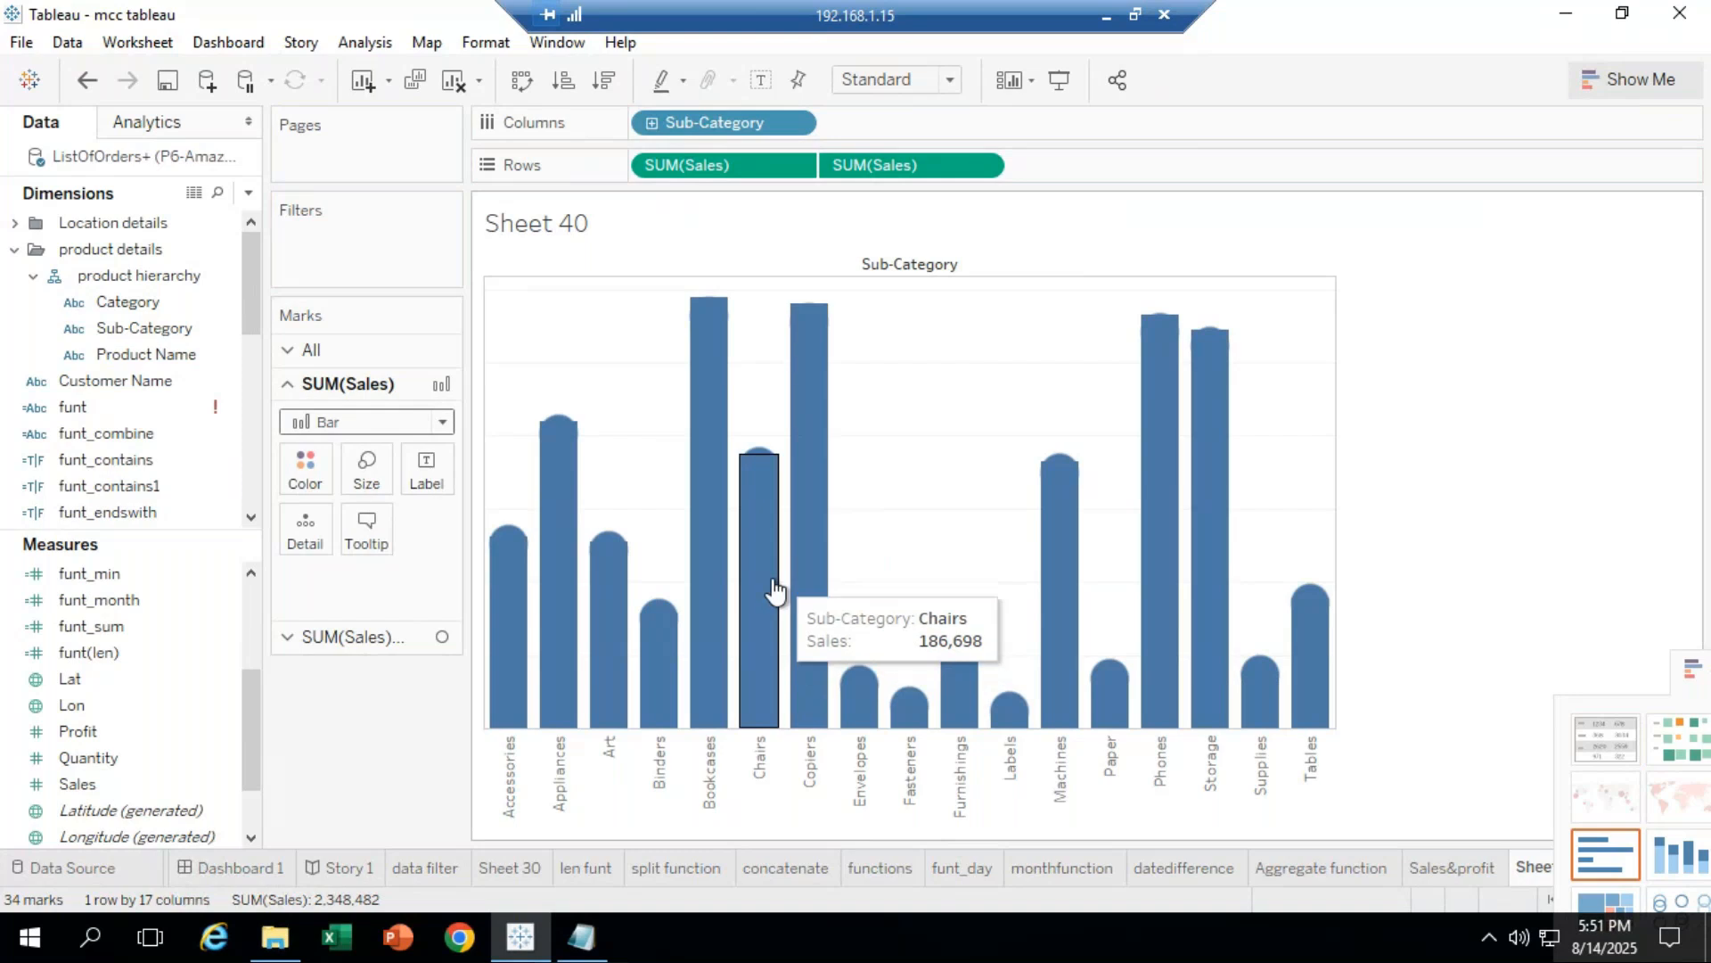
# Step: Shrink the bars into thin stems and colour them green
pyautogui.click(367, 486)
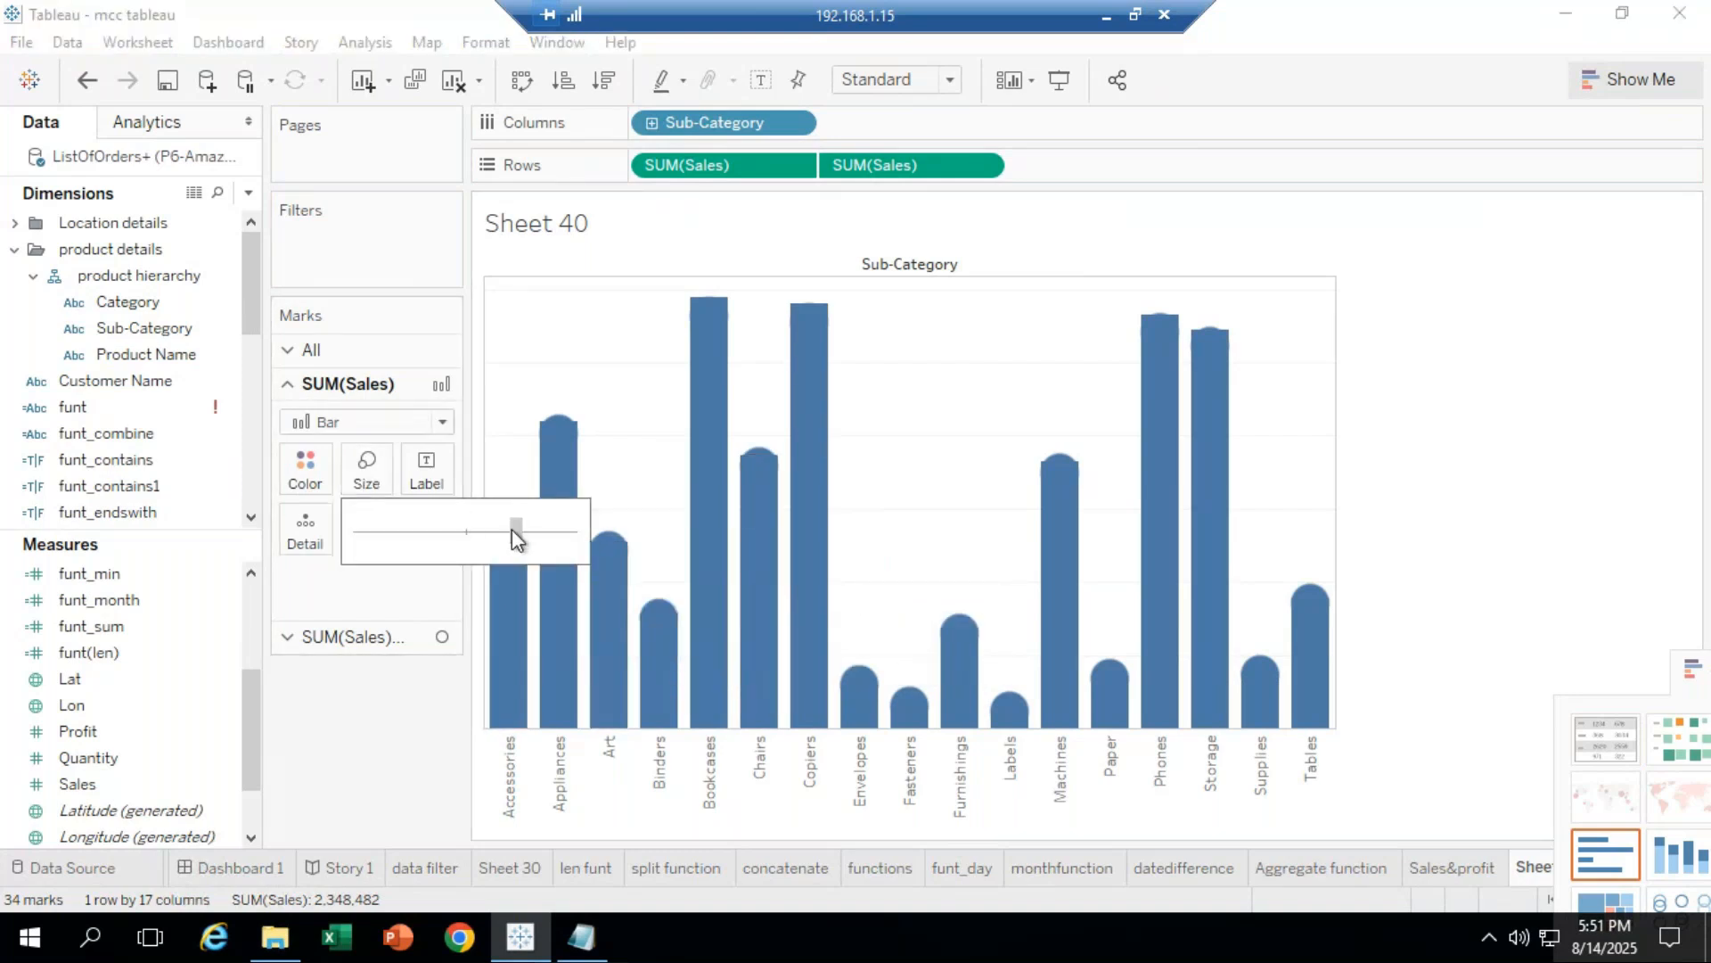
pyautogui.moveTo(406, 532); pyautogui.dragTo(401, 531)
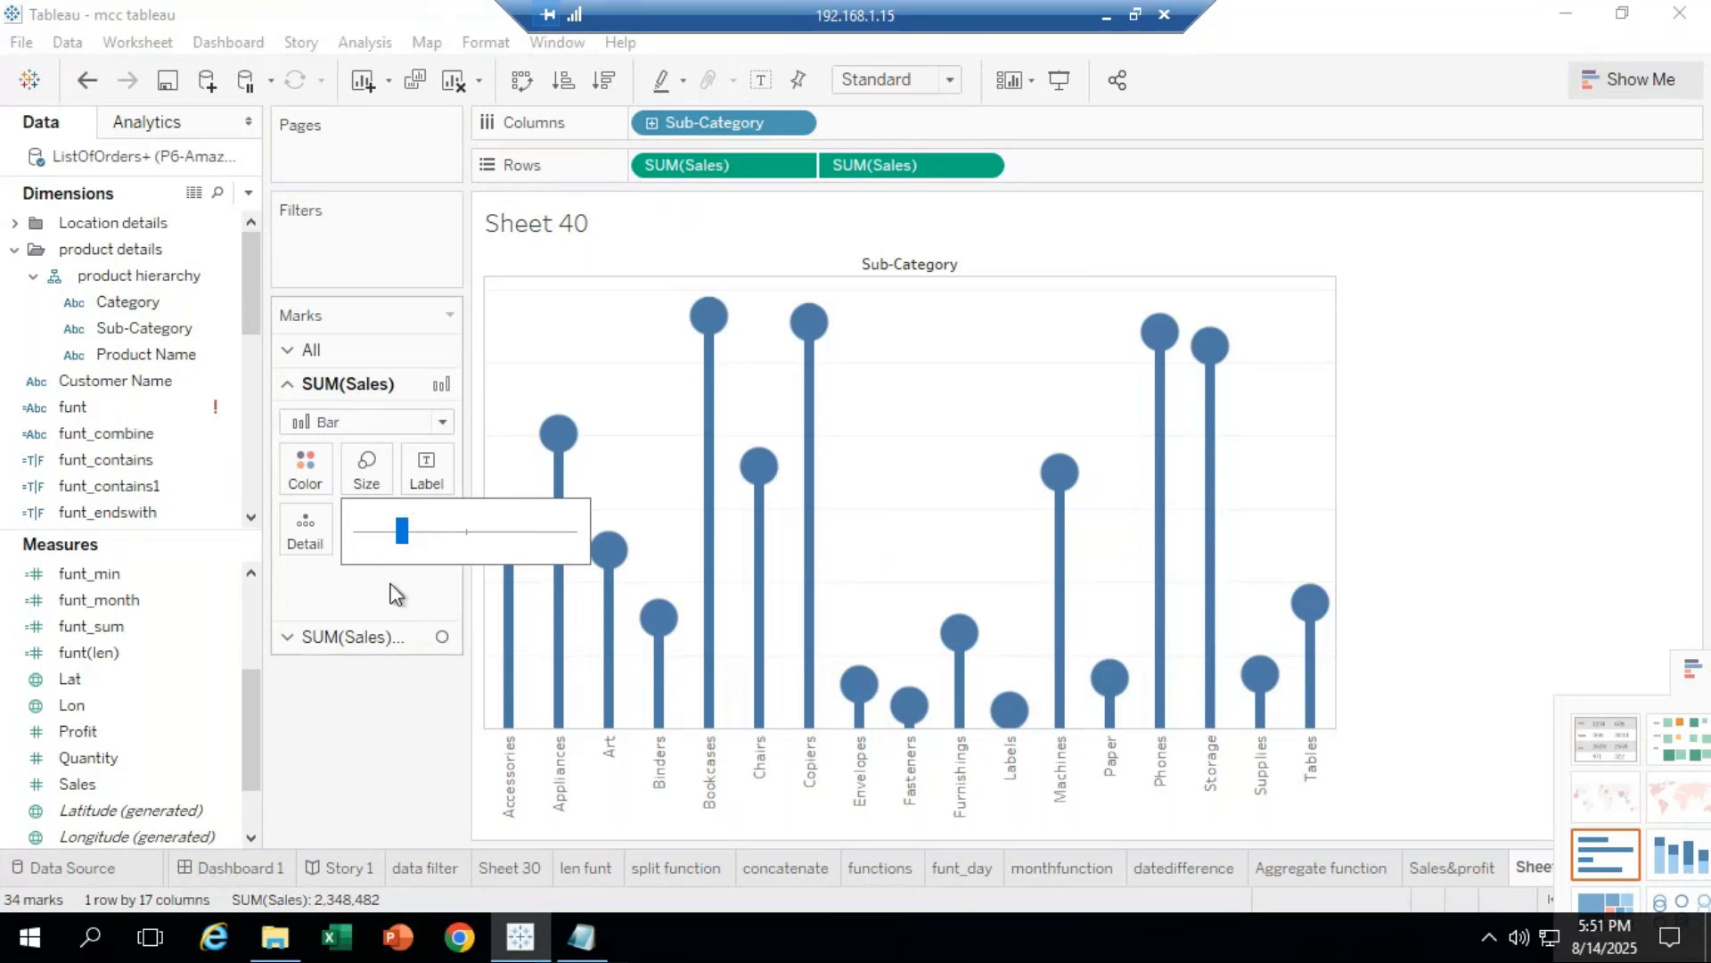
pyautogui.click(307, 468)
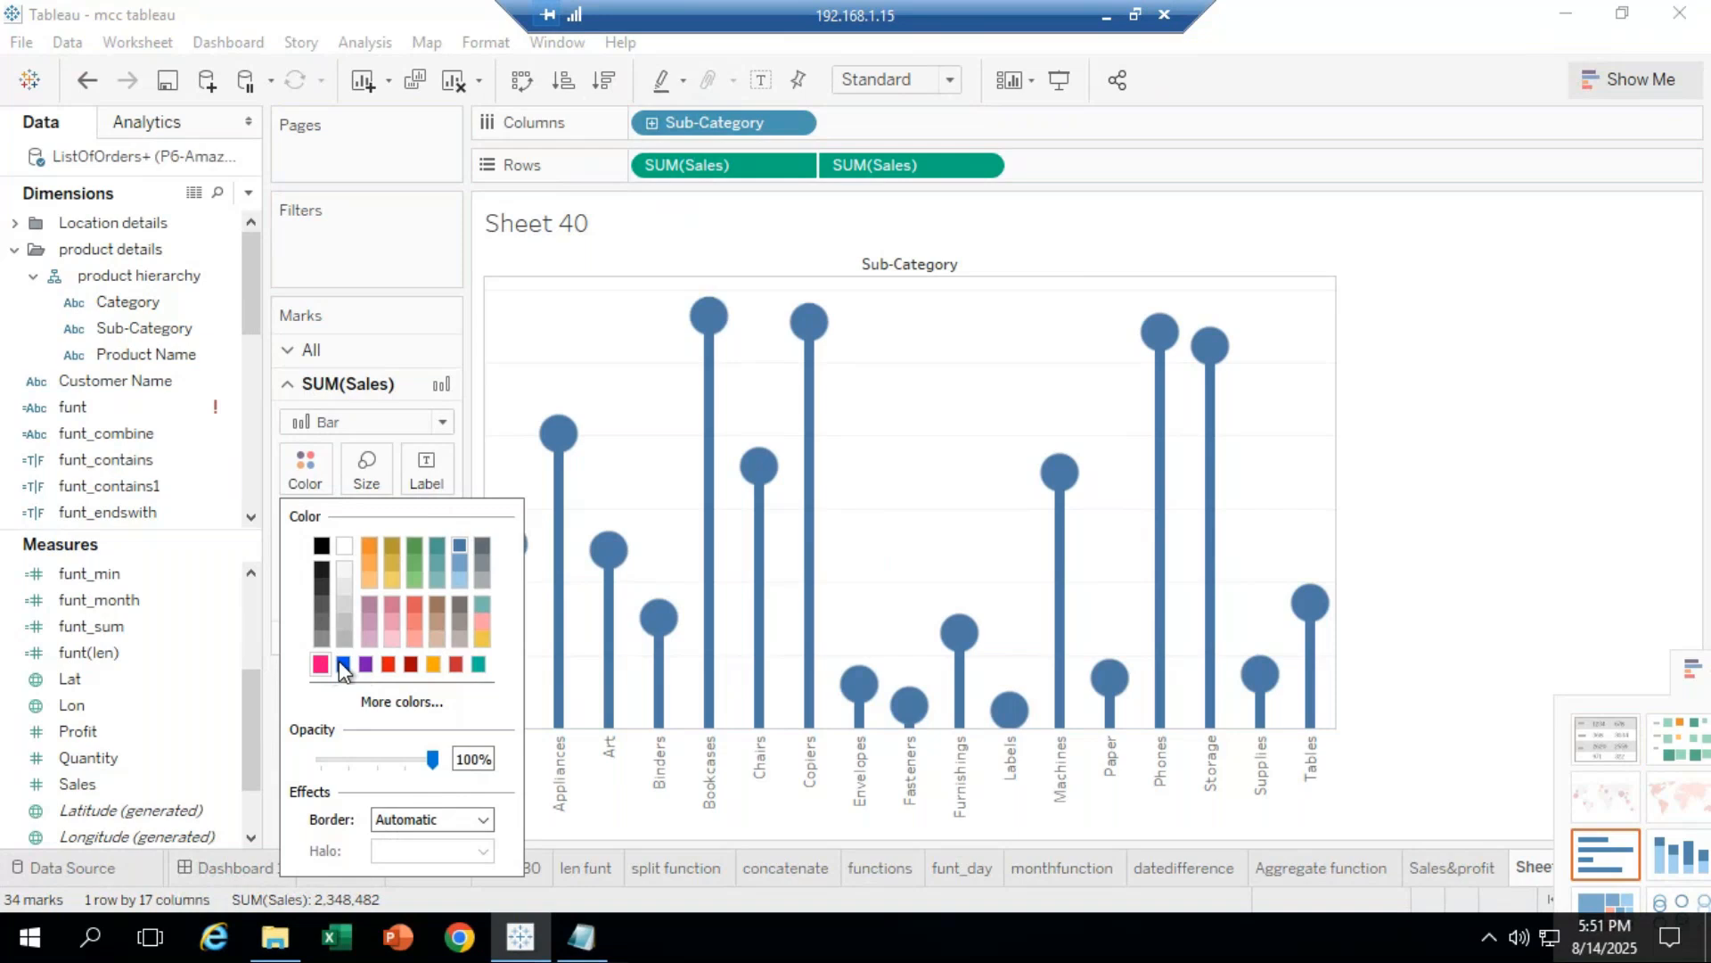
pyautogui.click(416, 545)
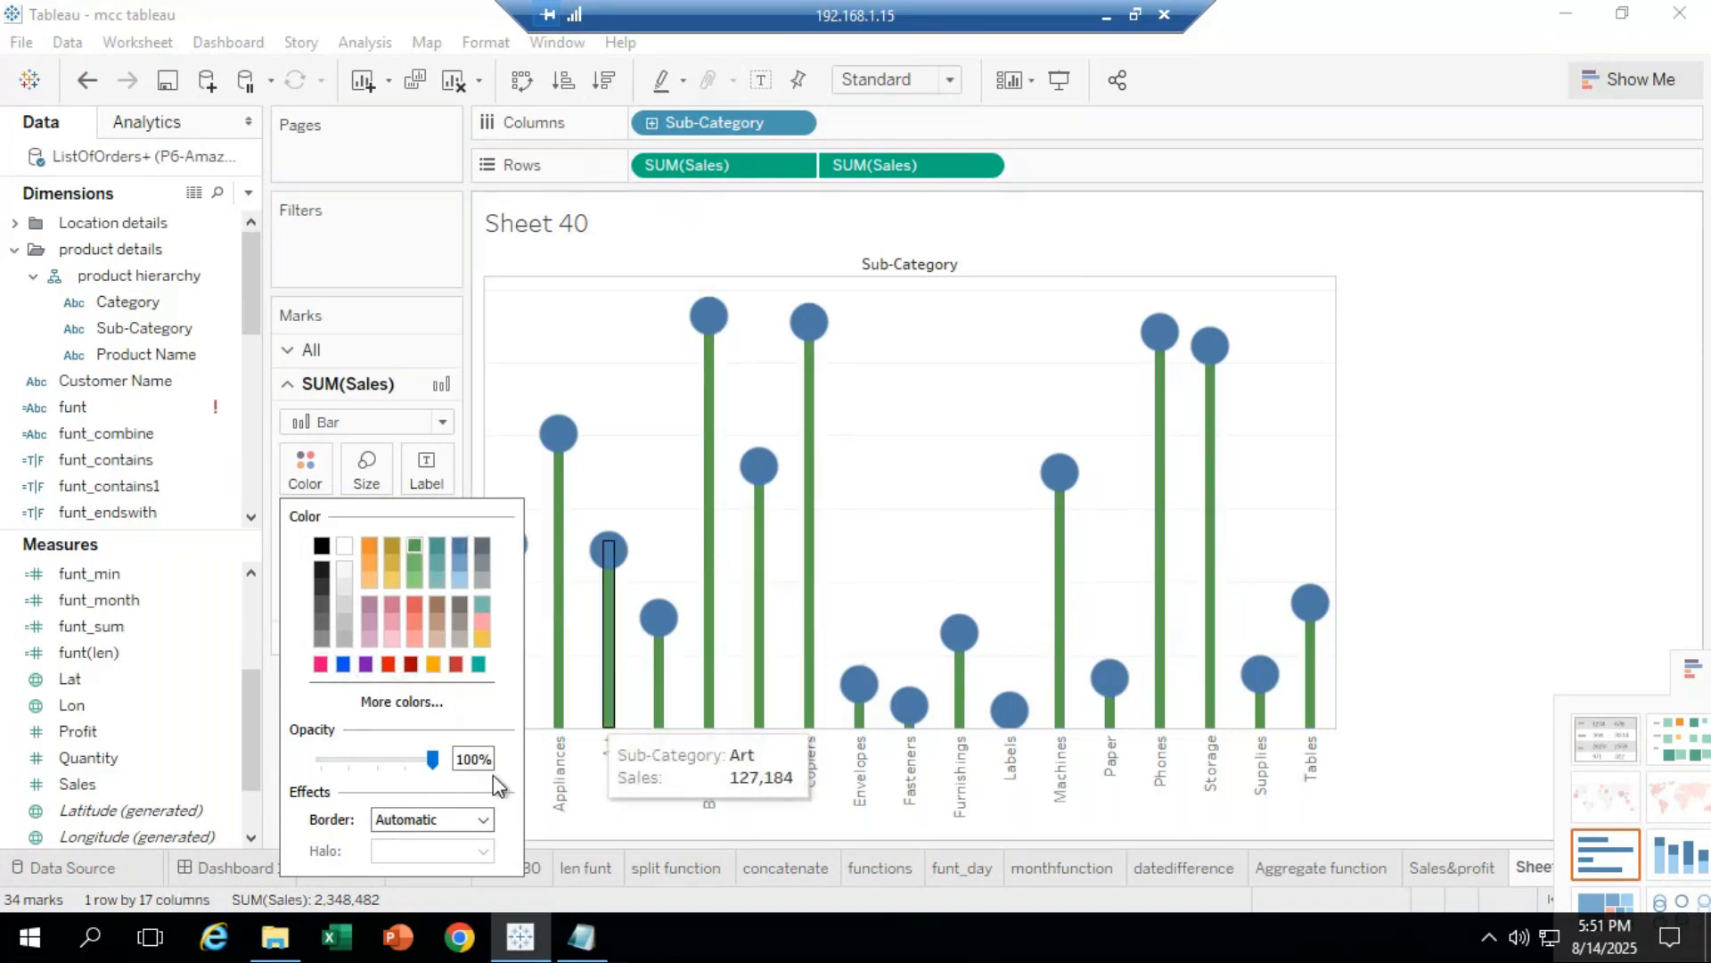
# Step: Bring up the Color choices on the second SUM(Sales) circle card
pyautogui.click(1522, 504)
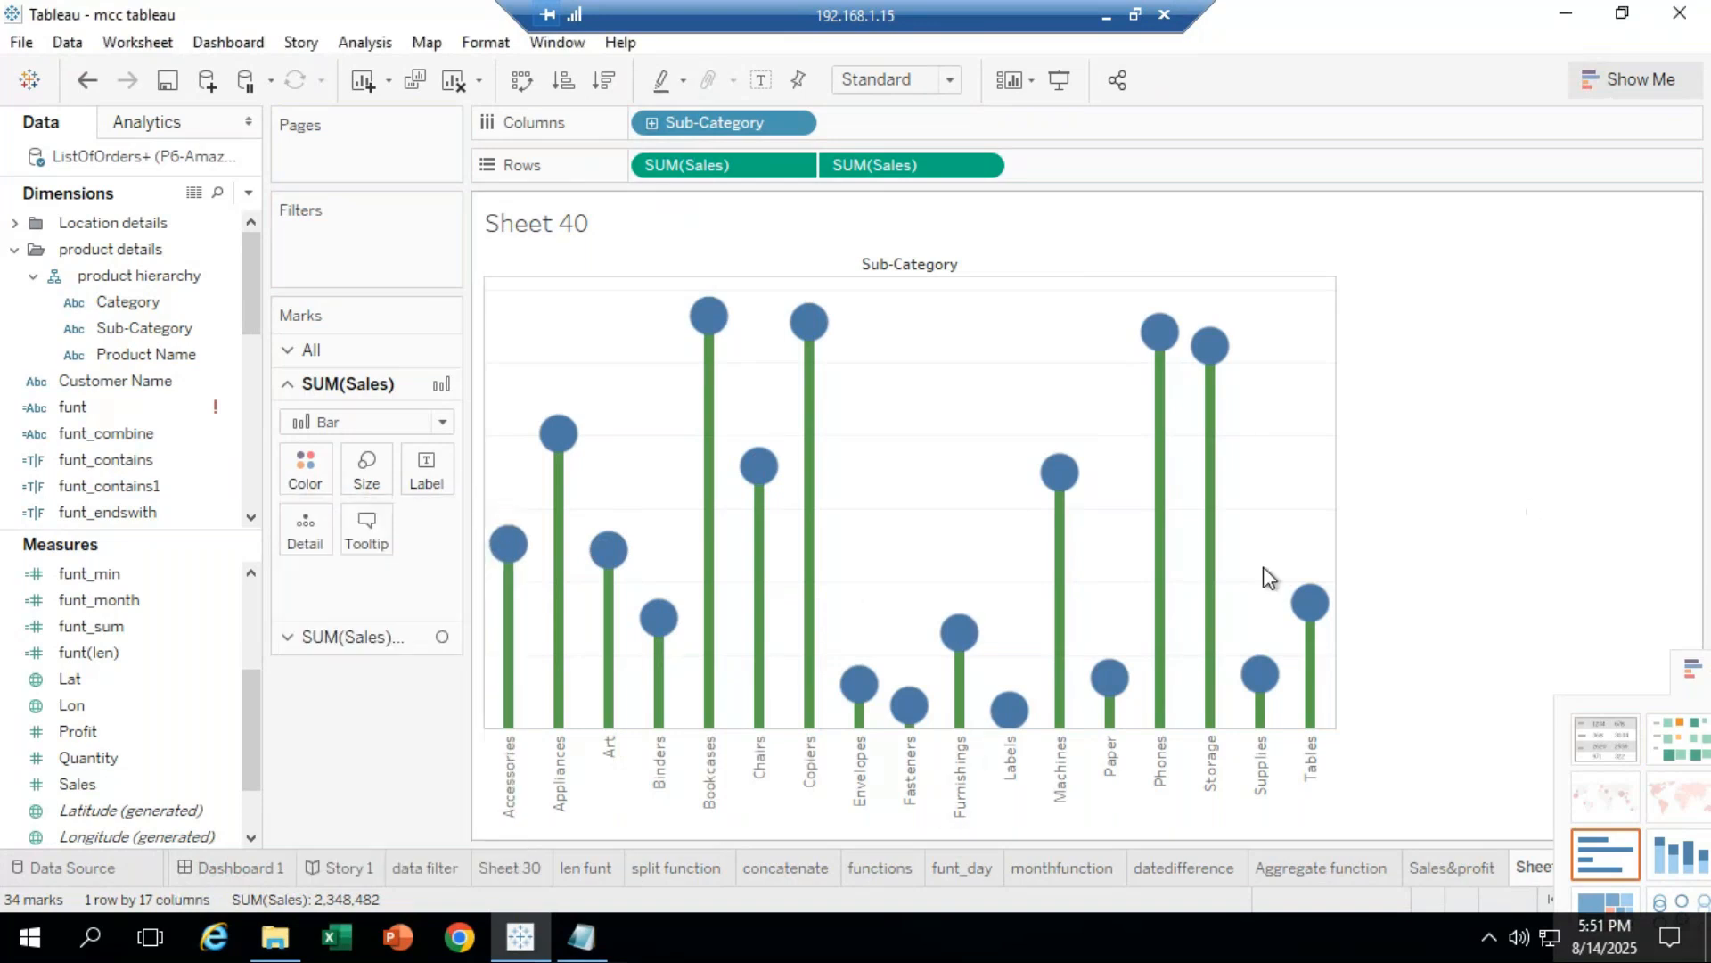
pyautogui.click(381, 637)
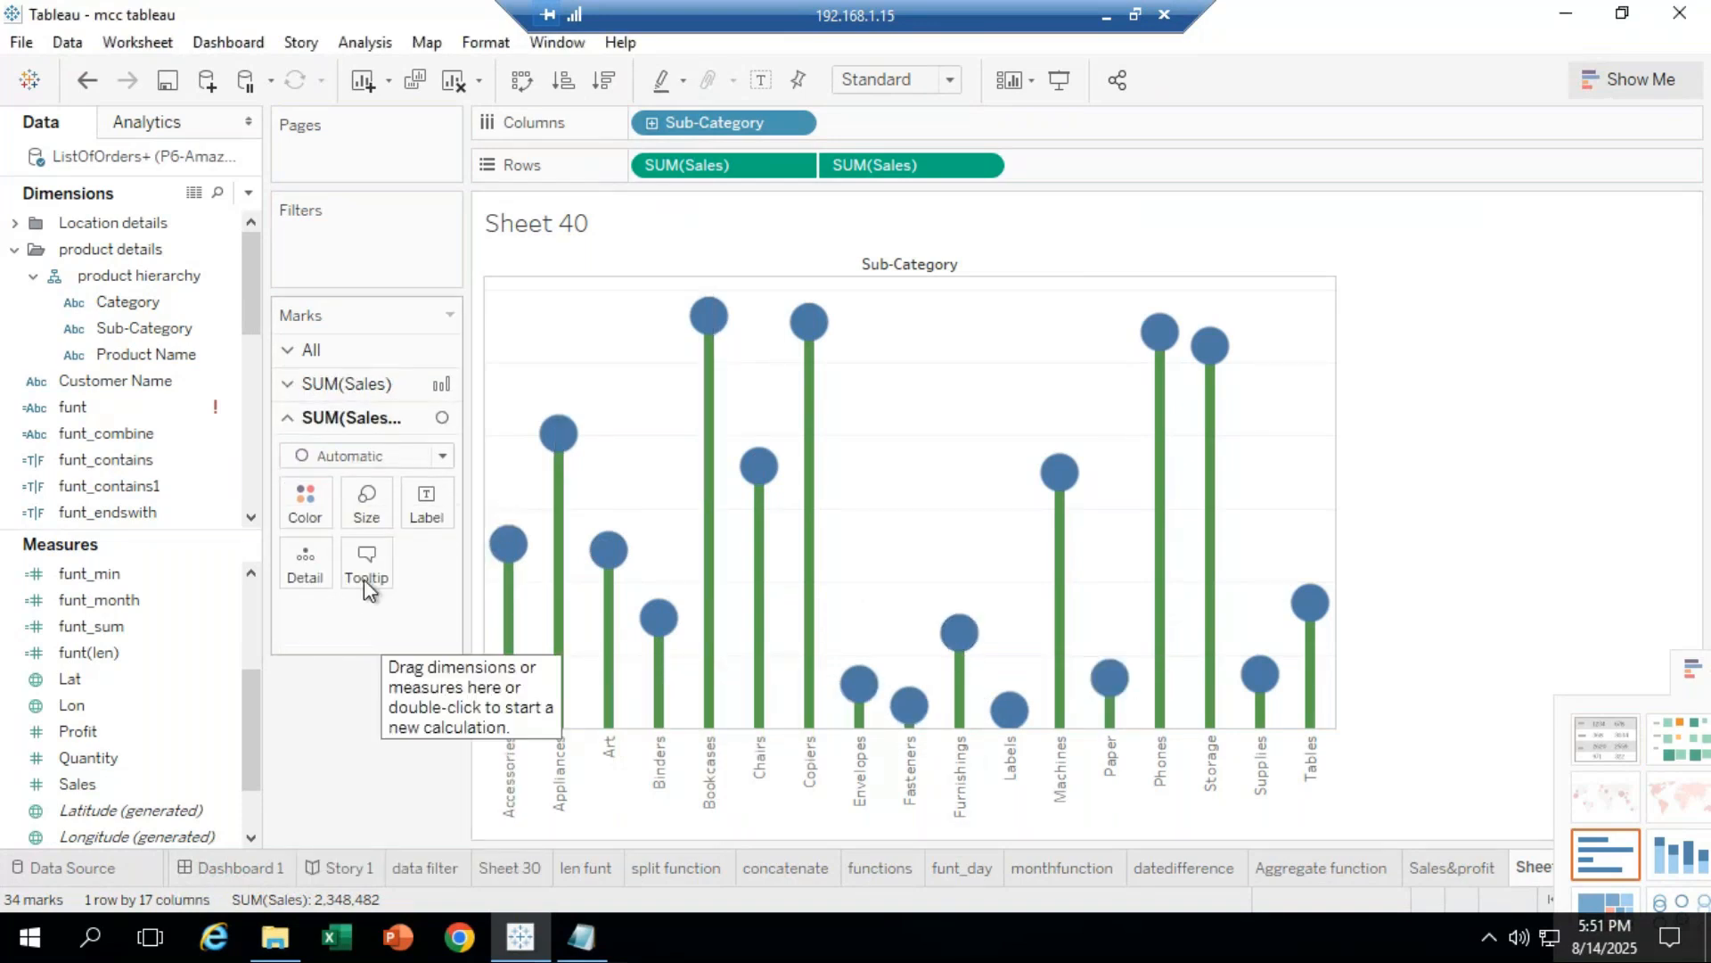
pyautogui.click(310, 502)
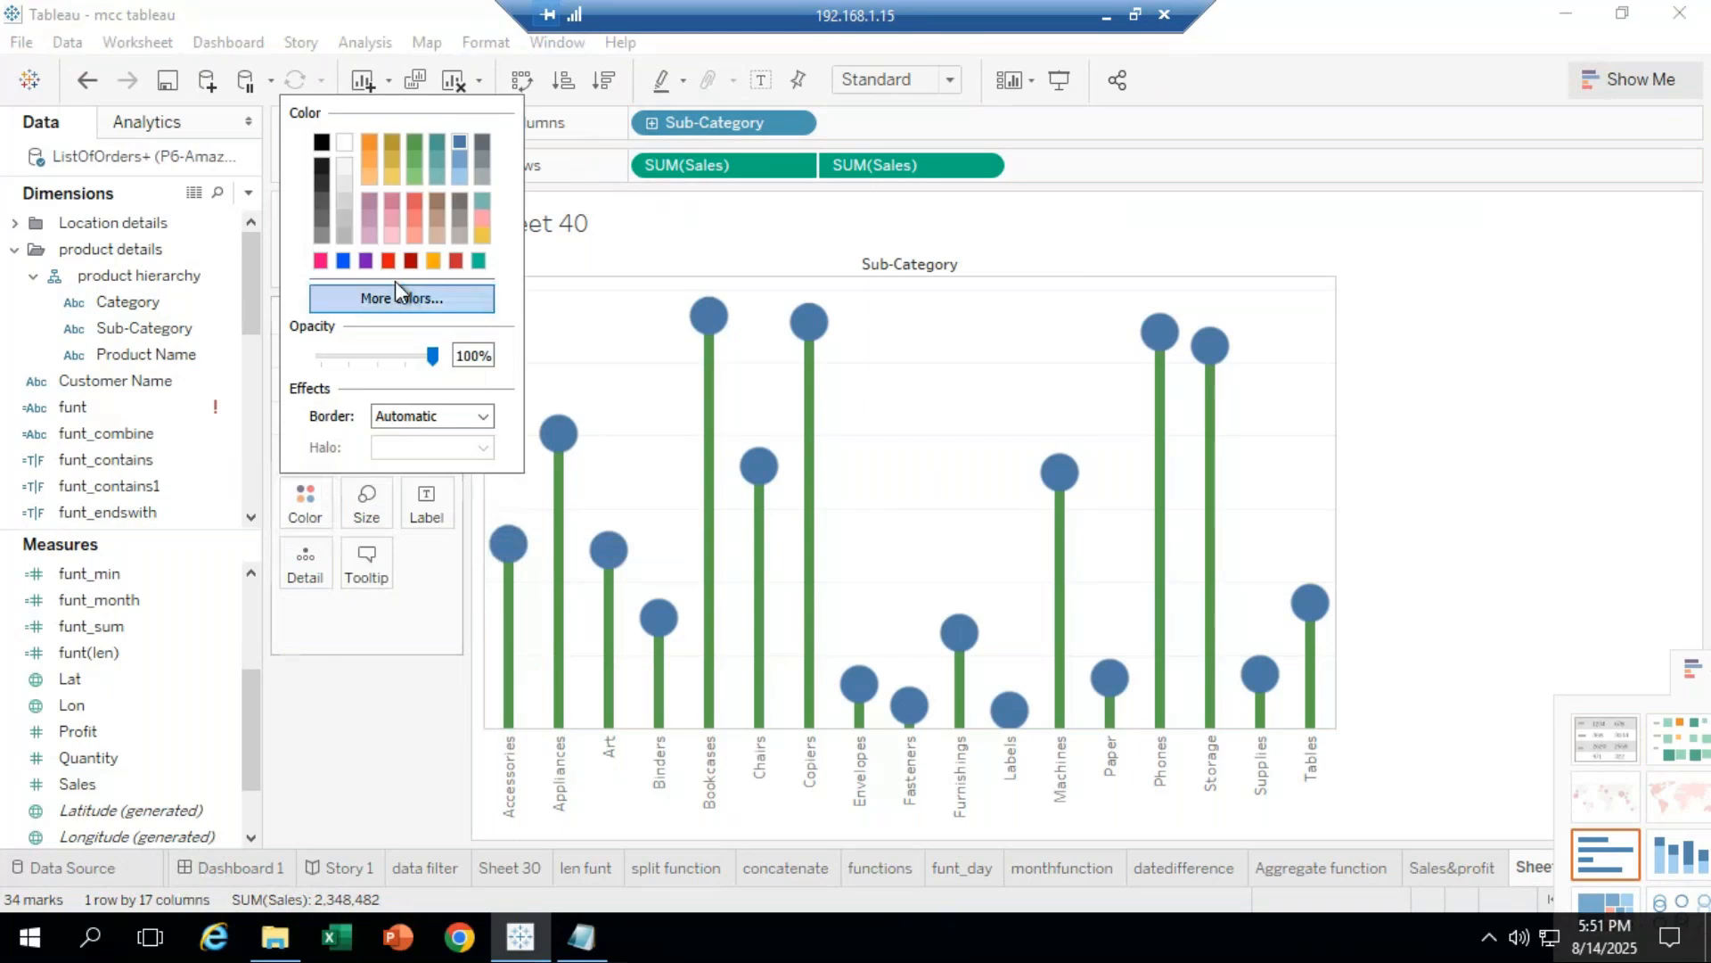
# Step: Colour the circle heads pink, trying Sales labels on them but removing them again
pyautogui.click(321, 261)
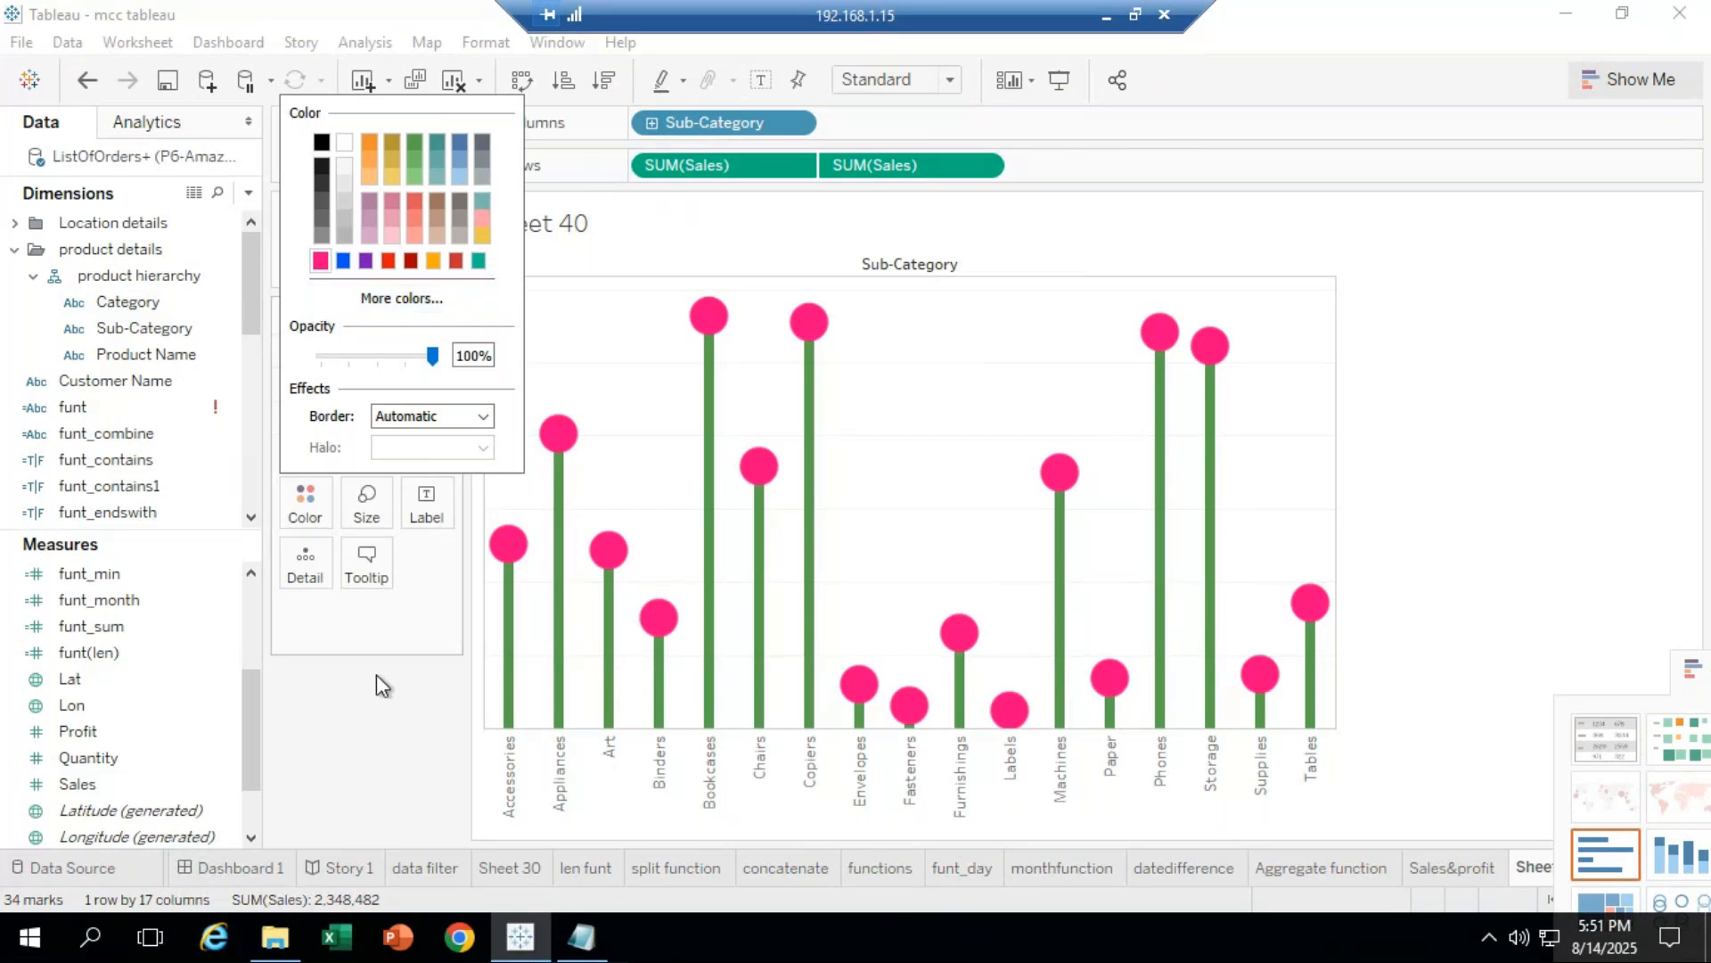
pyautogui.moveTo(98, 783); pyautogui.dragTo(423, 494)
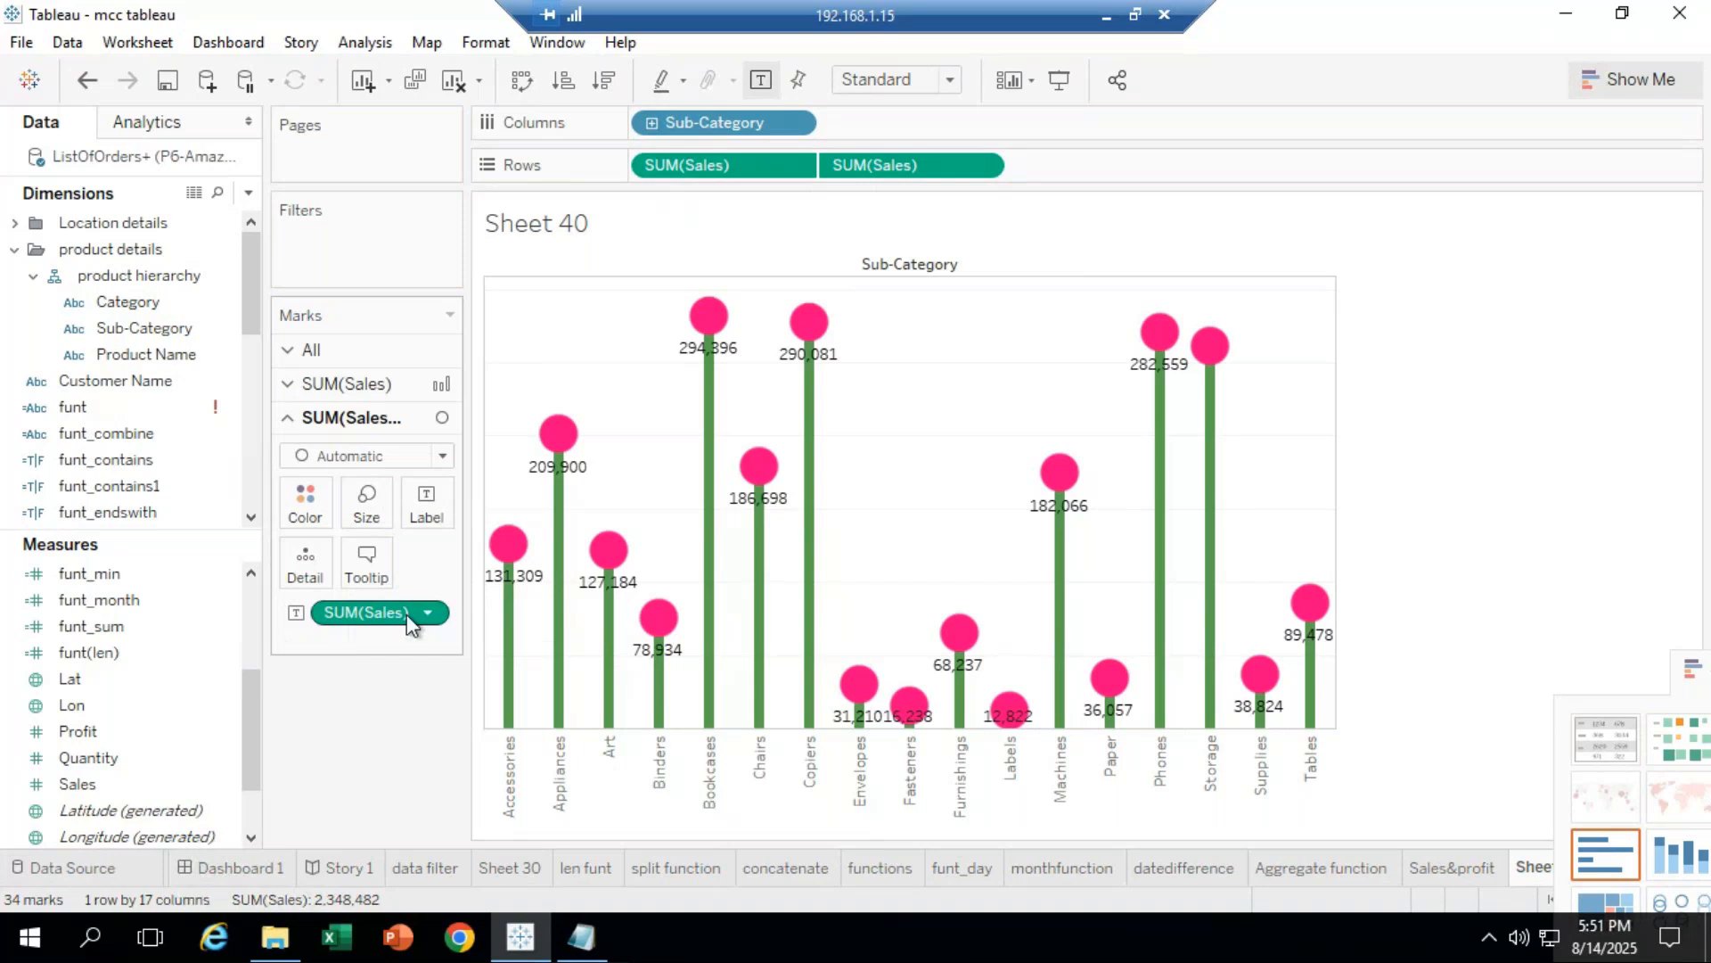
pyautogui.moveTo(327, 608); pyautogui.dragTo(430, 742)
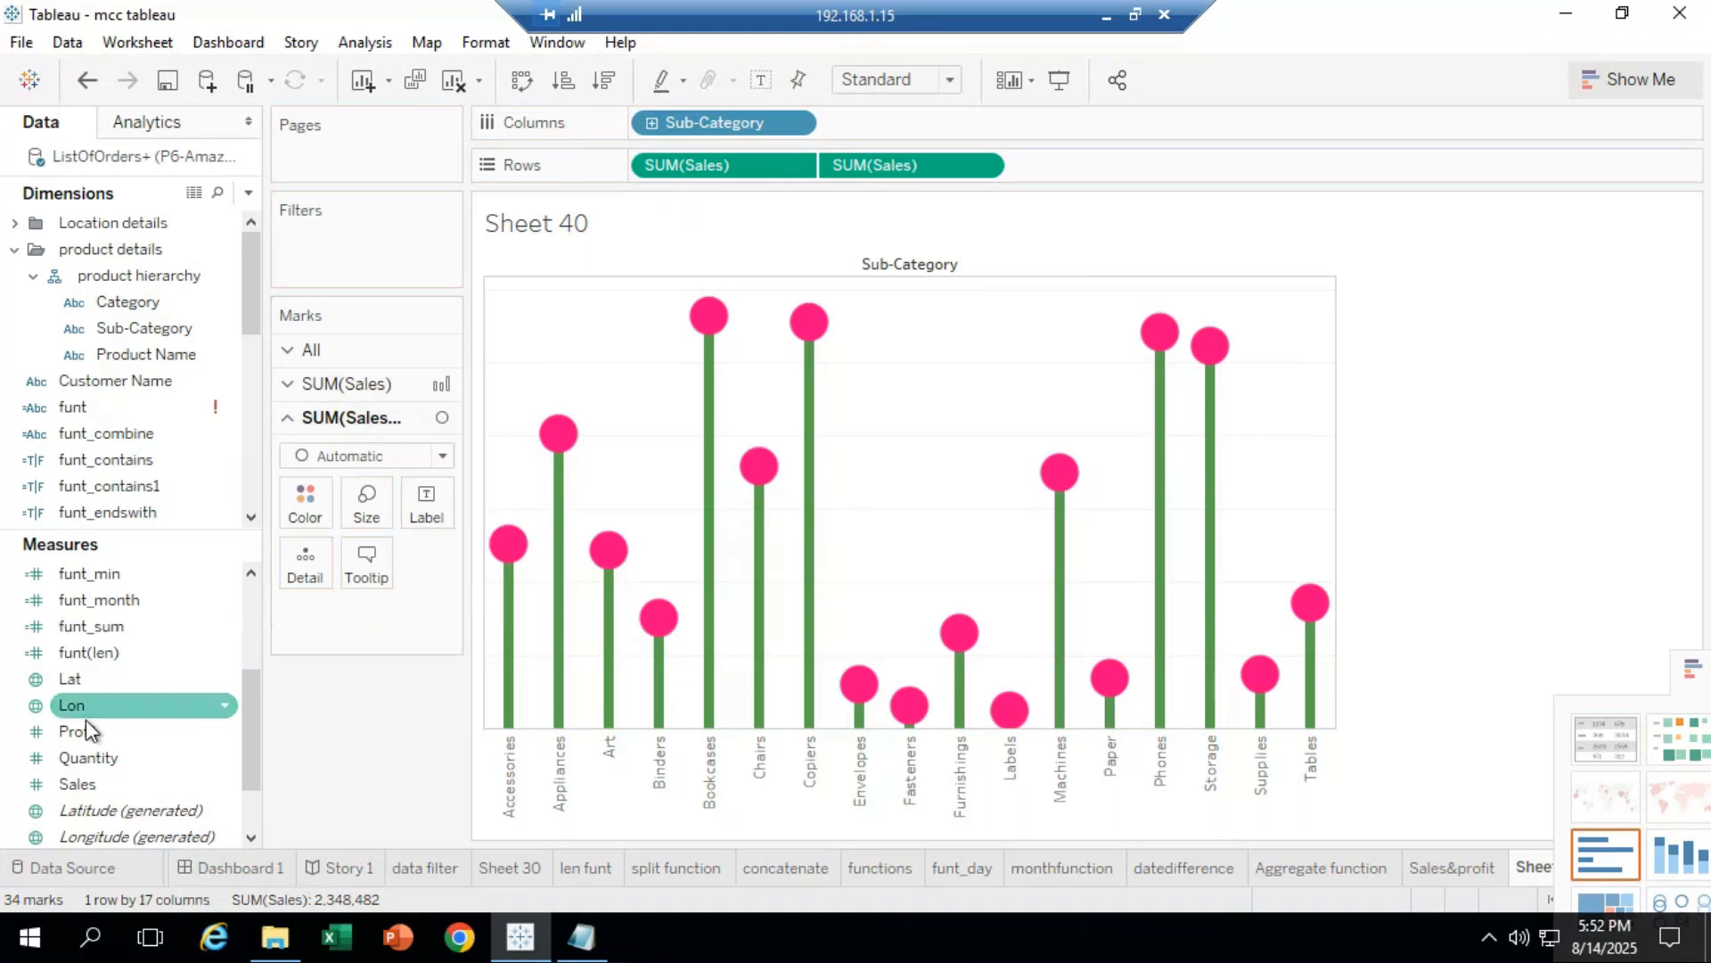
pyautogui.moveTo(82, 784); pyautogui.dragTo(432, 504)
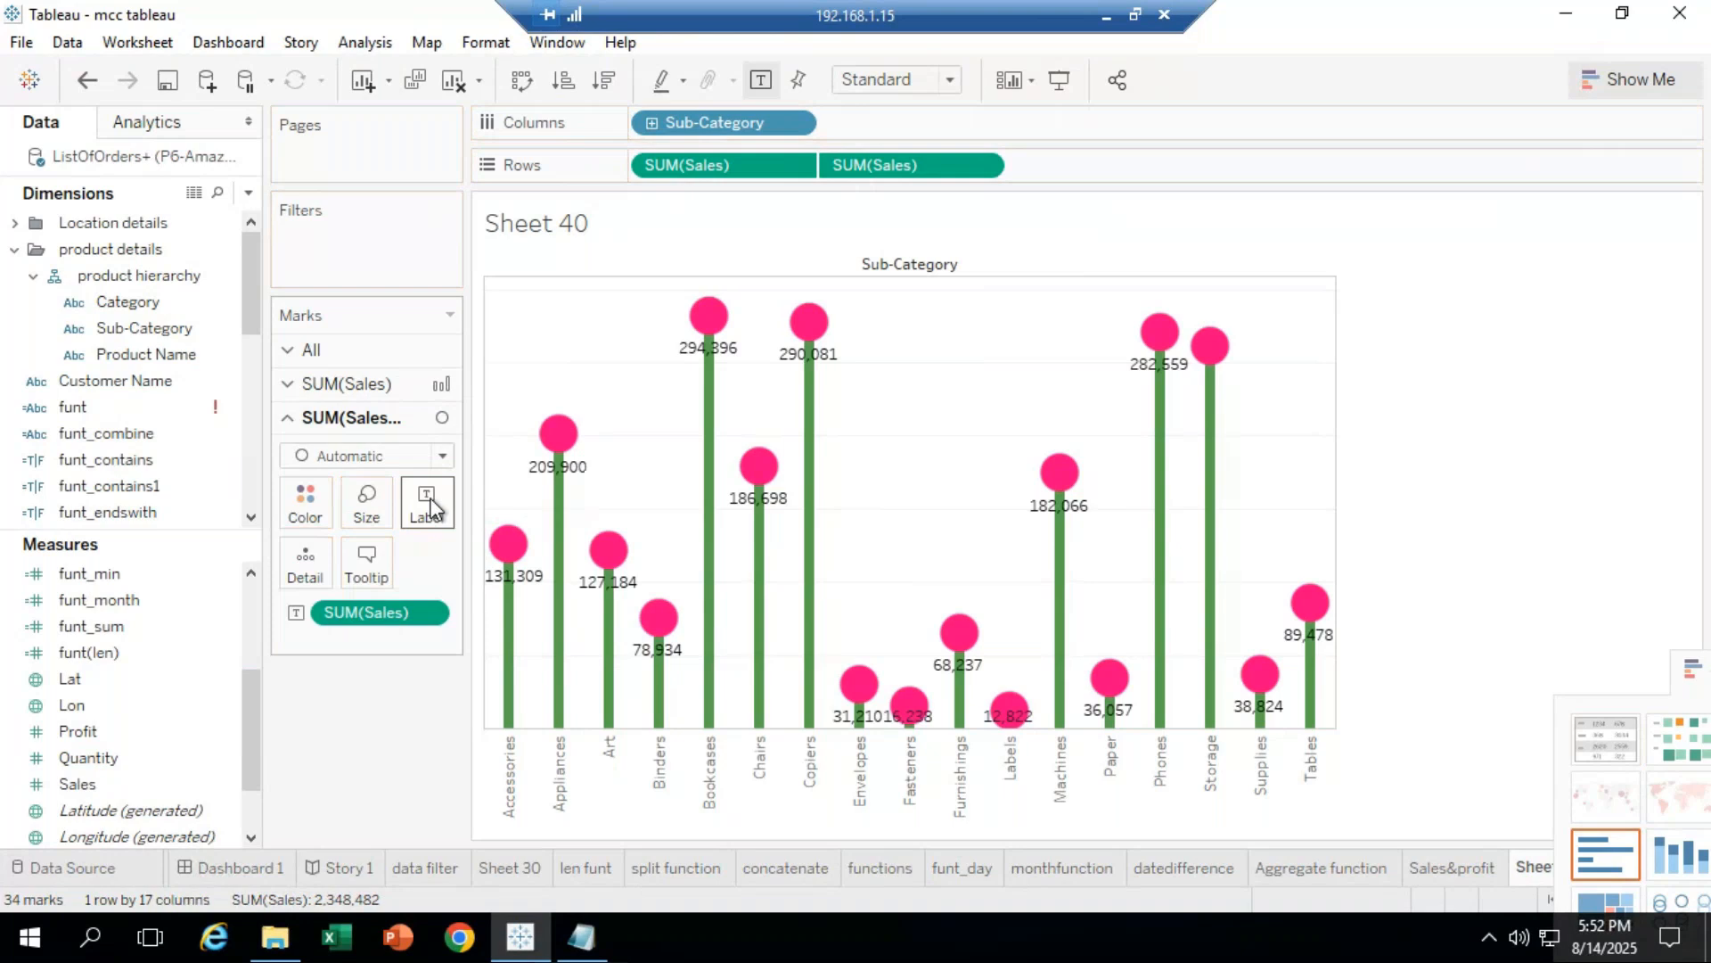
pyautogui.moveTo(364, 612); pyautogui.dragTo(375, 742)
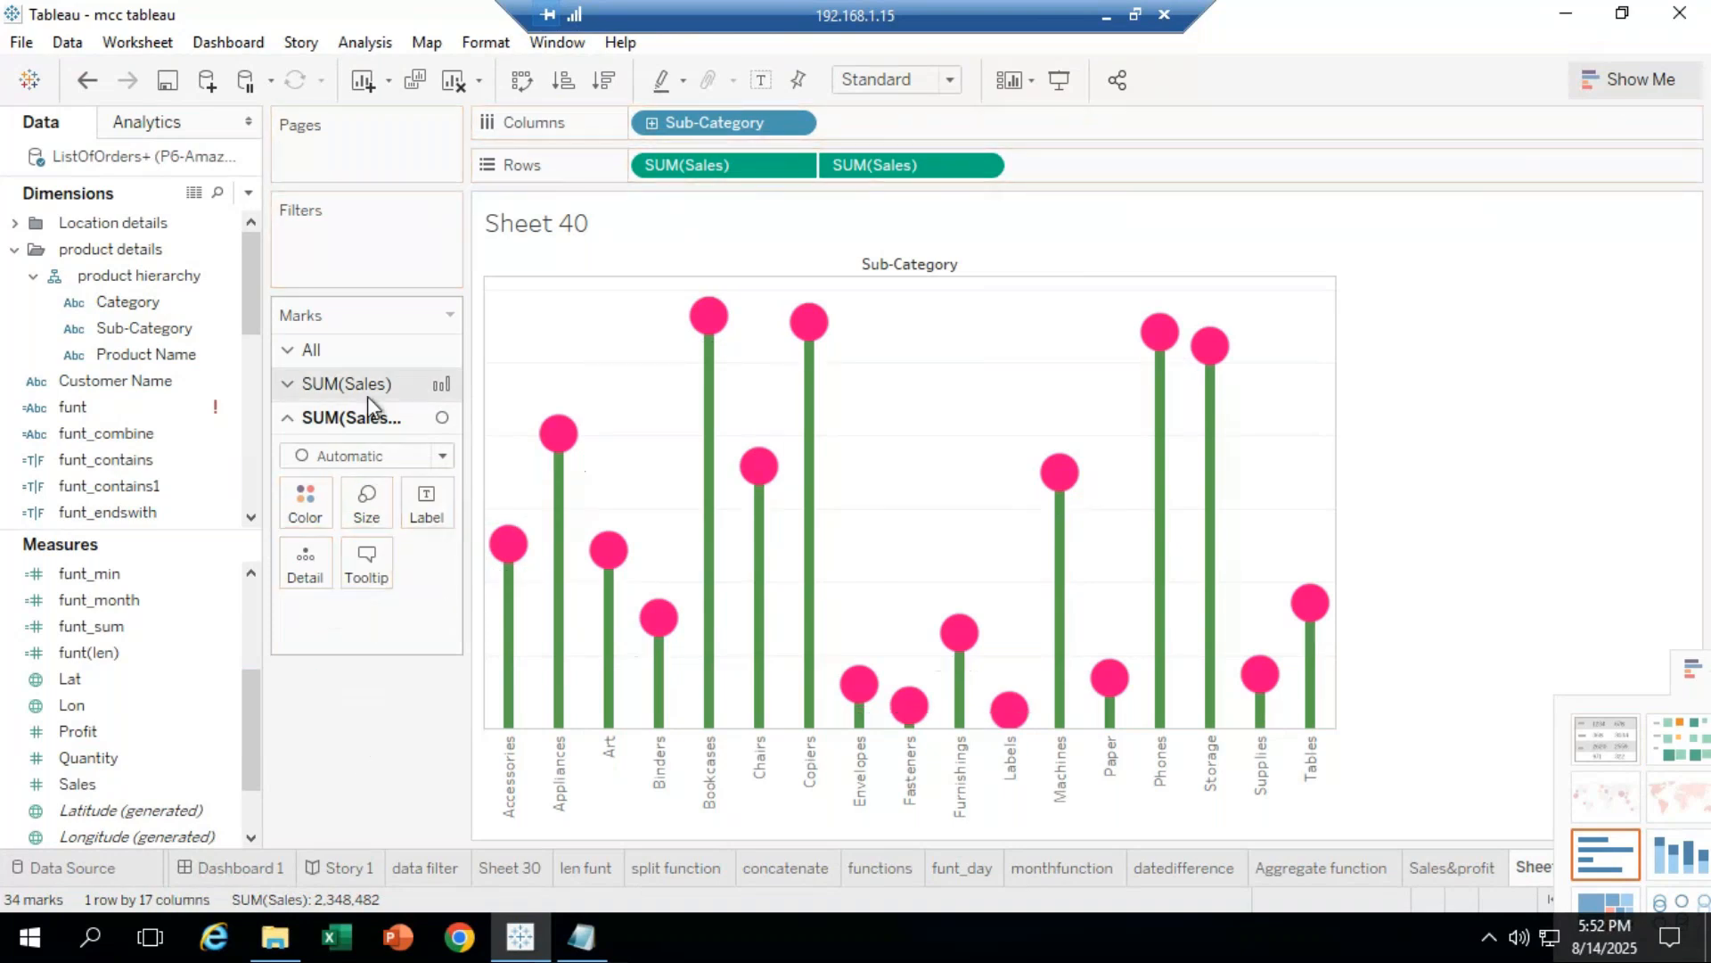
pyautogui.click(367, 395)
# Step: Label the bar layer with Sales values, then minimize the remote Tableau session
pyautogui.moveTo(82, 783); pyautogui.dragTo(655, 348)
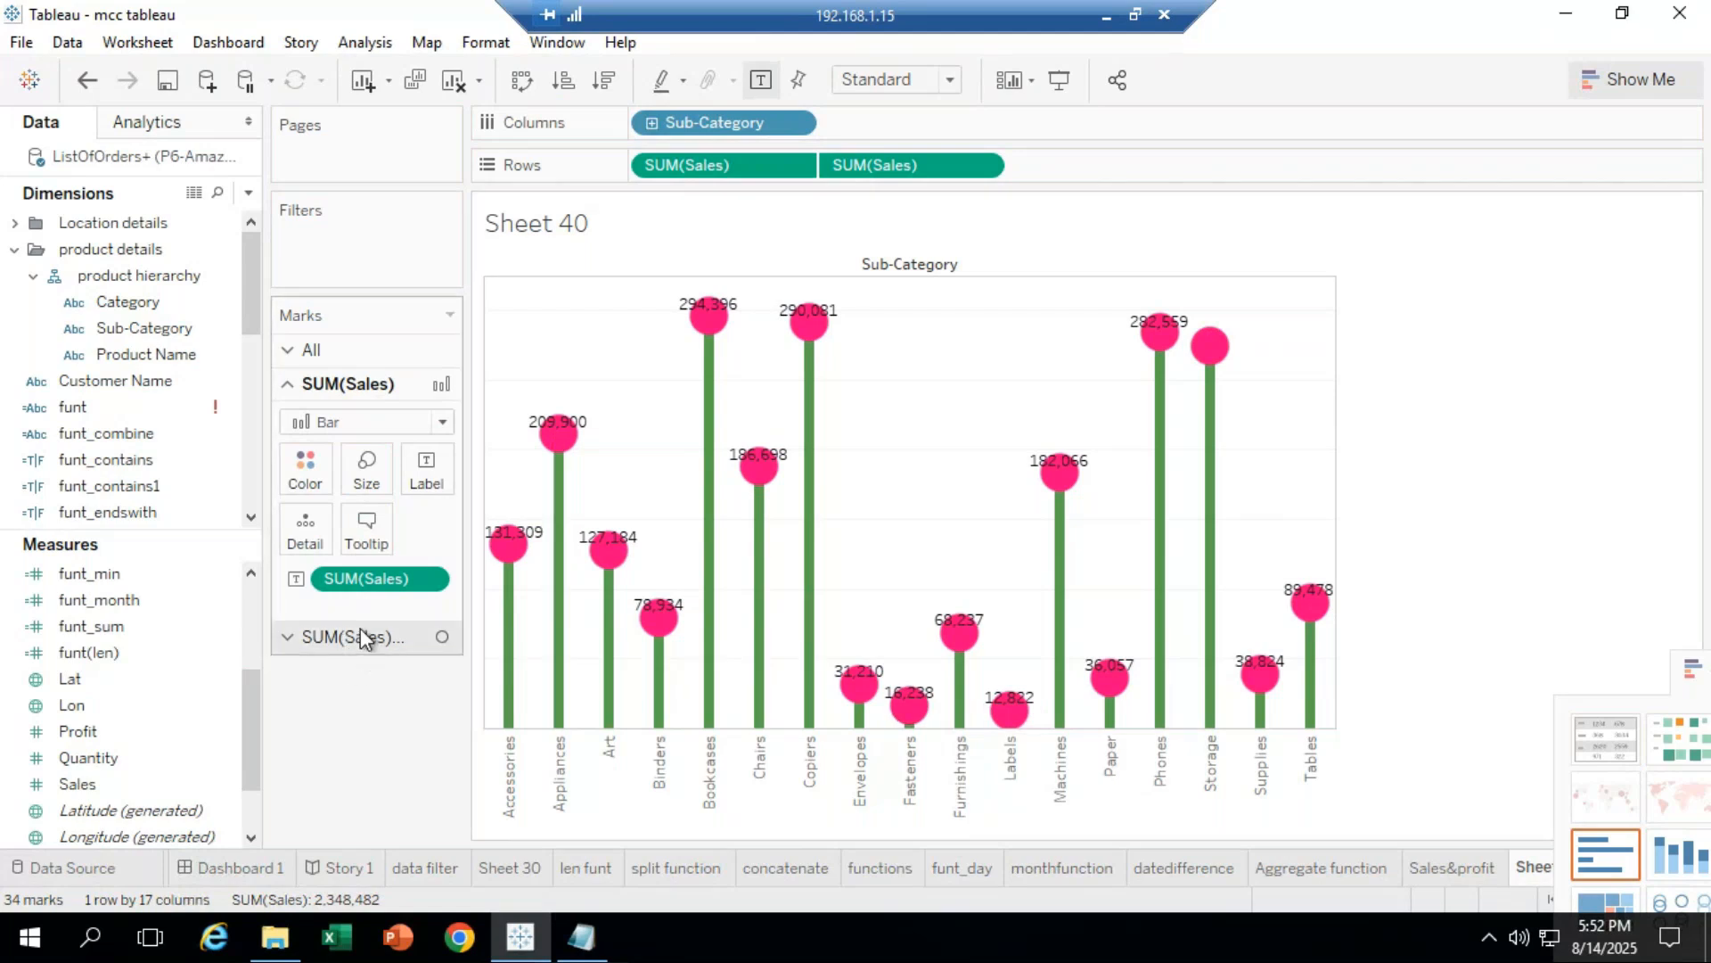
pyautogui.click(87, 758)
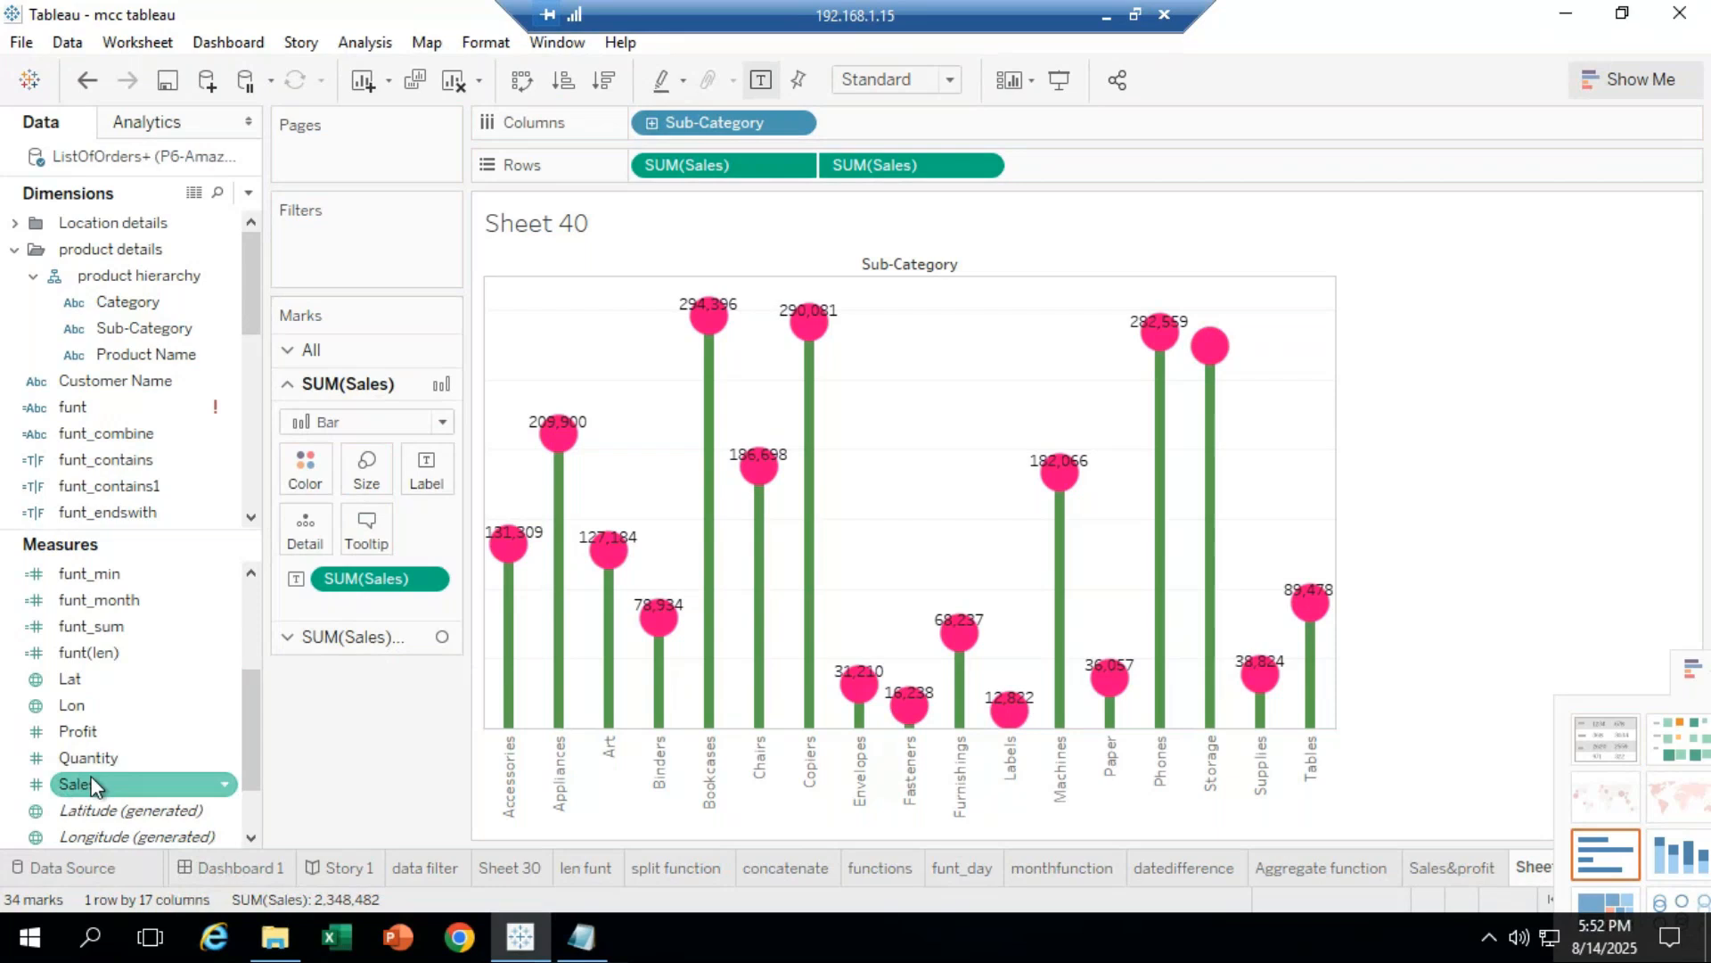
pyautogui.moveTo(603, 546)
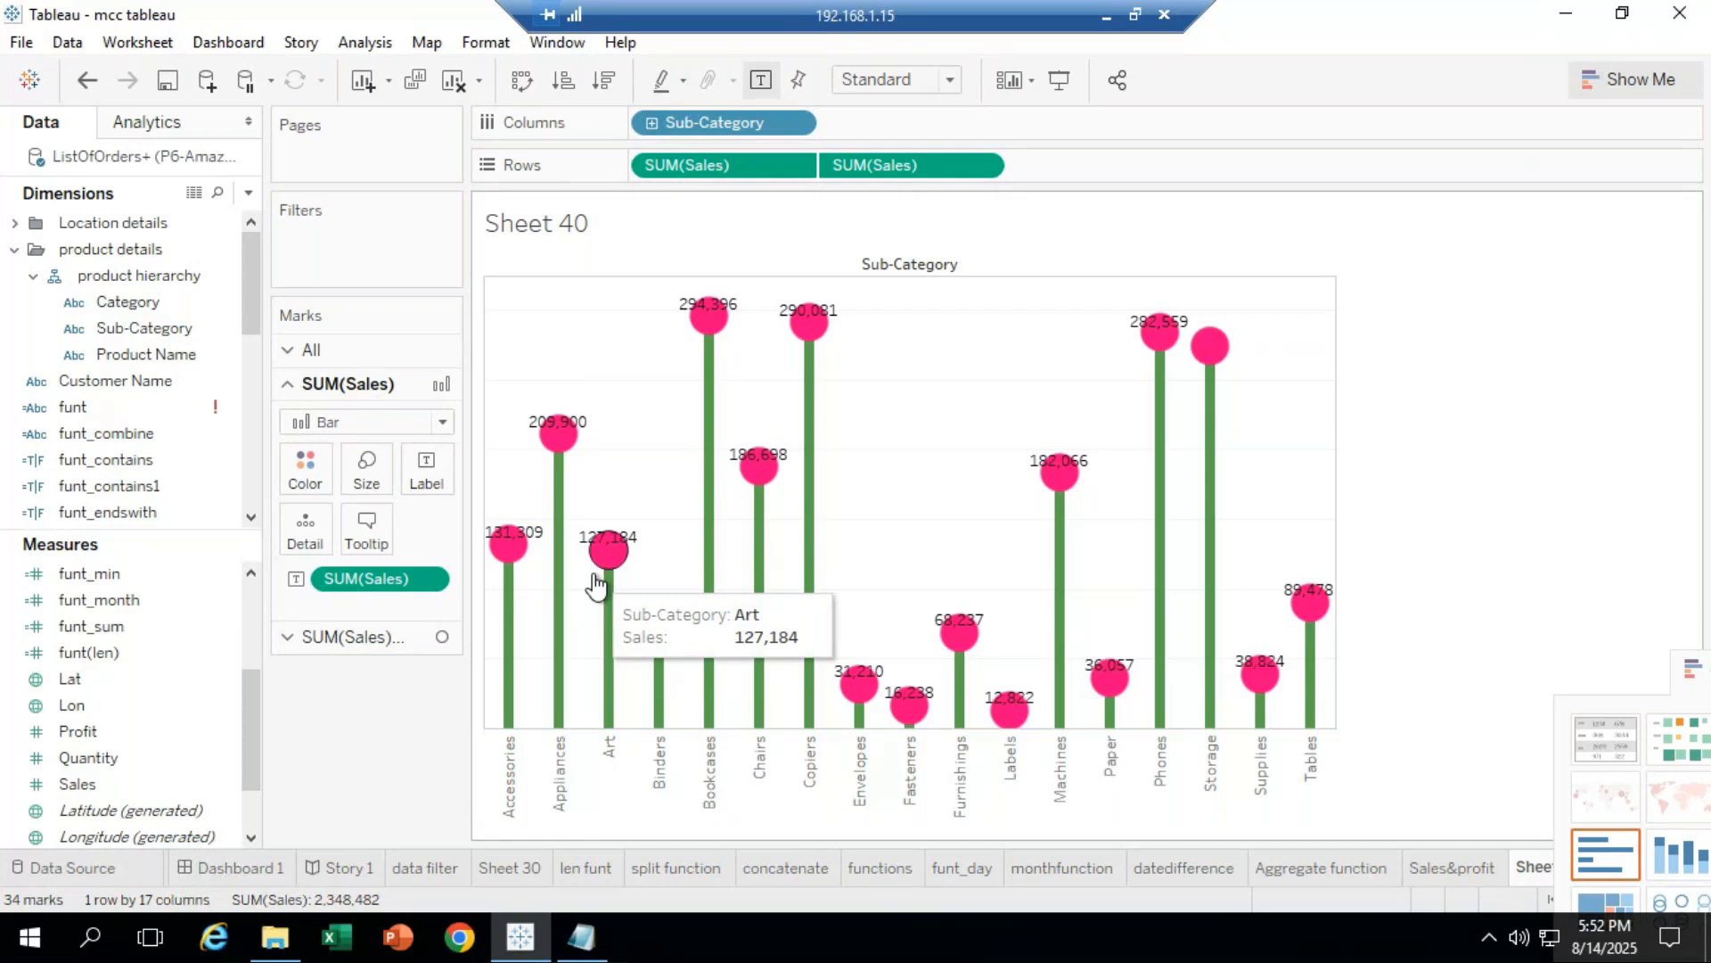
pyautogui.click(361, 638)
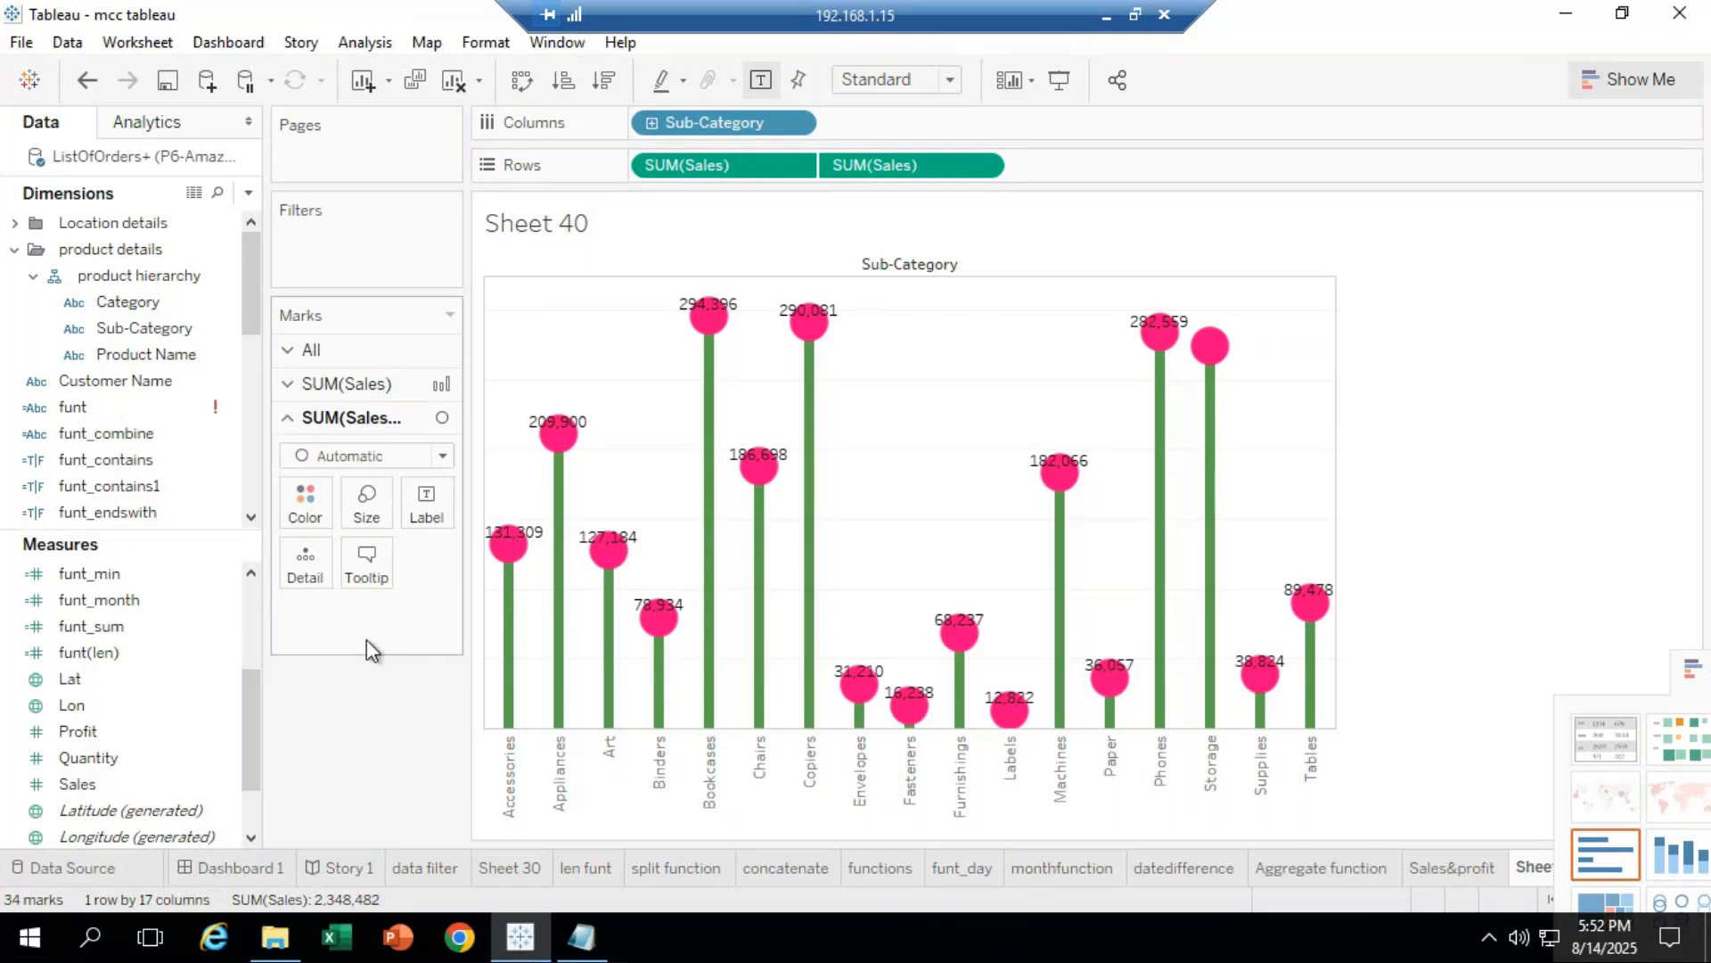
pyautogui.click(1102, 15)
# Step: Send 'clear?' in the meeting chat, resending it correctly after a typo
pyautogui.click(1395, 833)
pyautogui.write('cla')
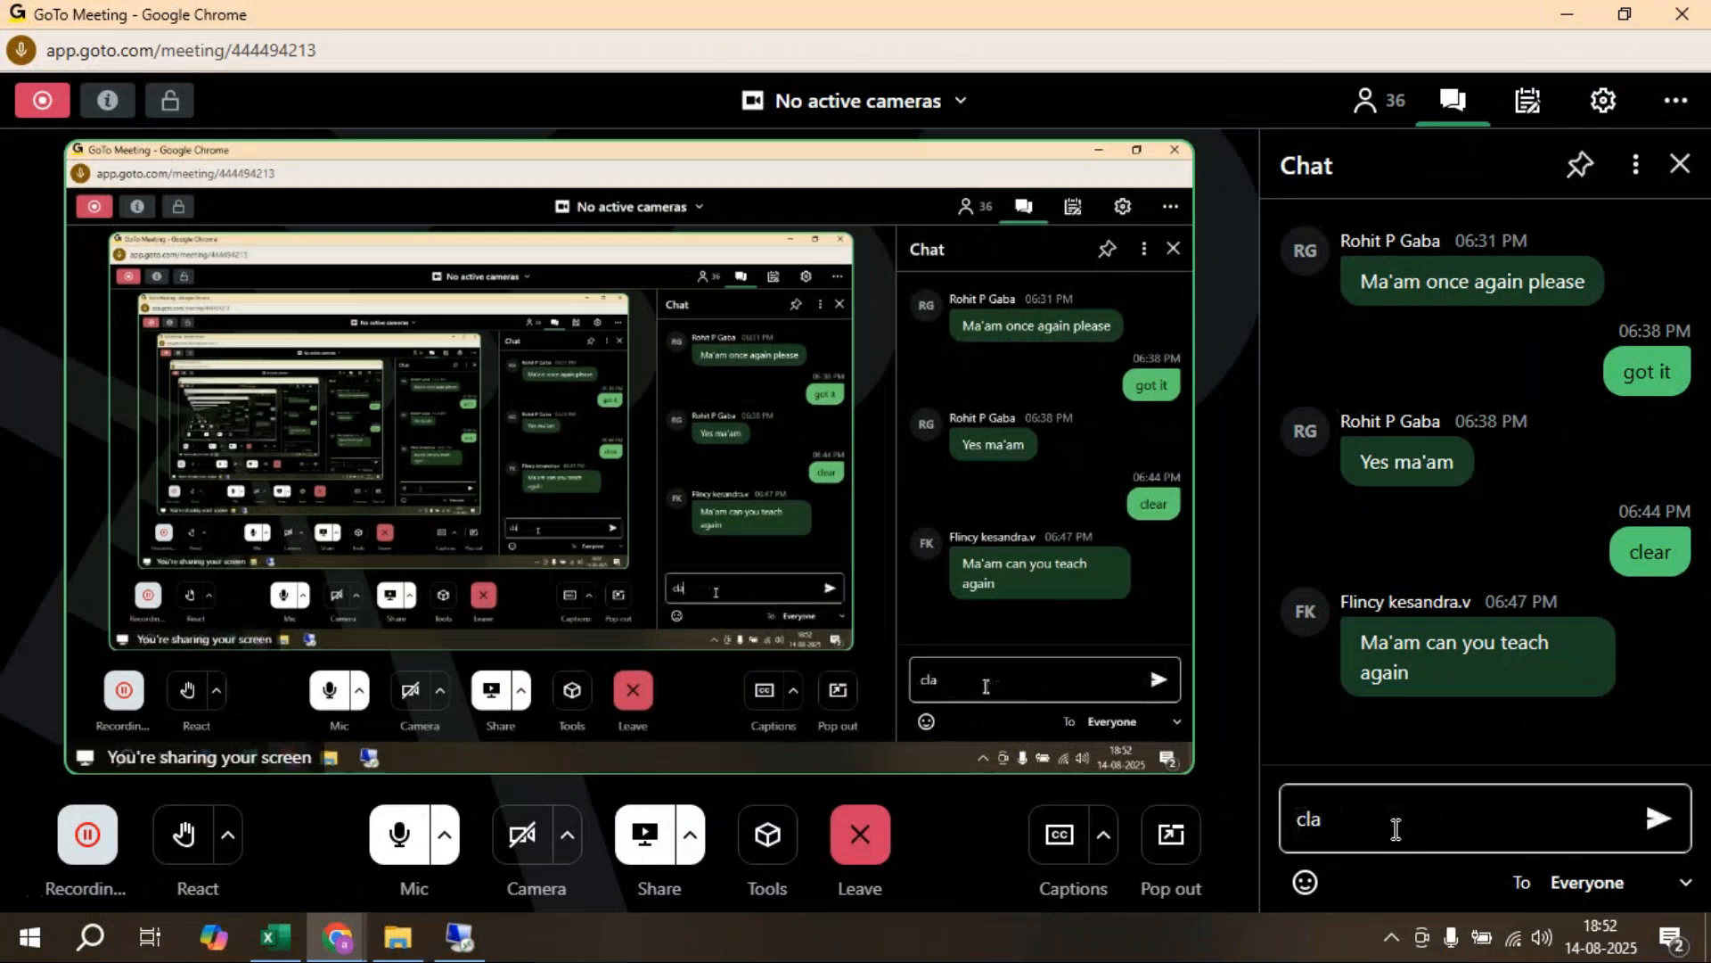
pyautogui.press('BackSpace')
pyautogui.write('eat')
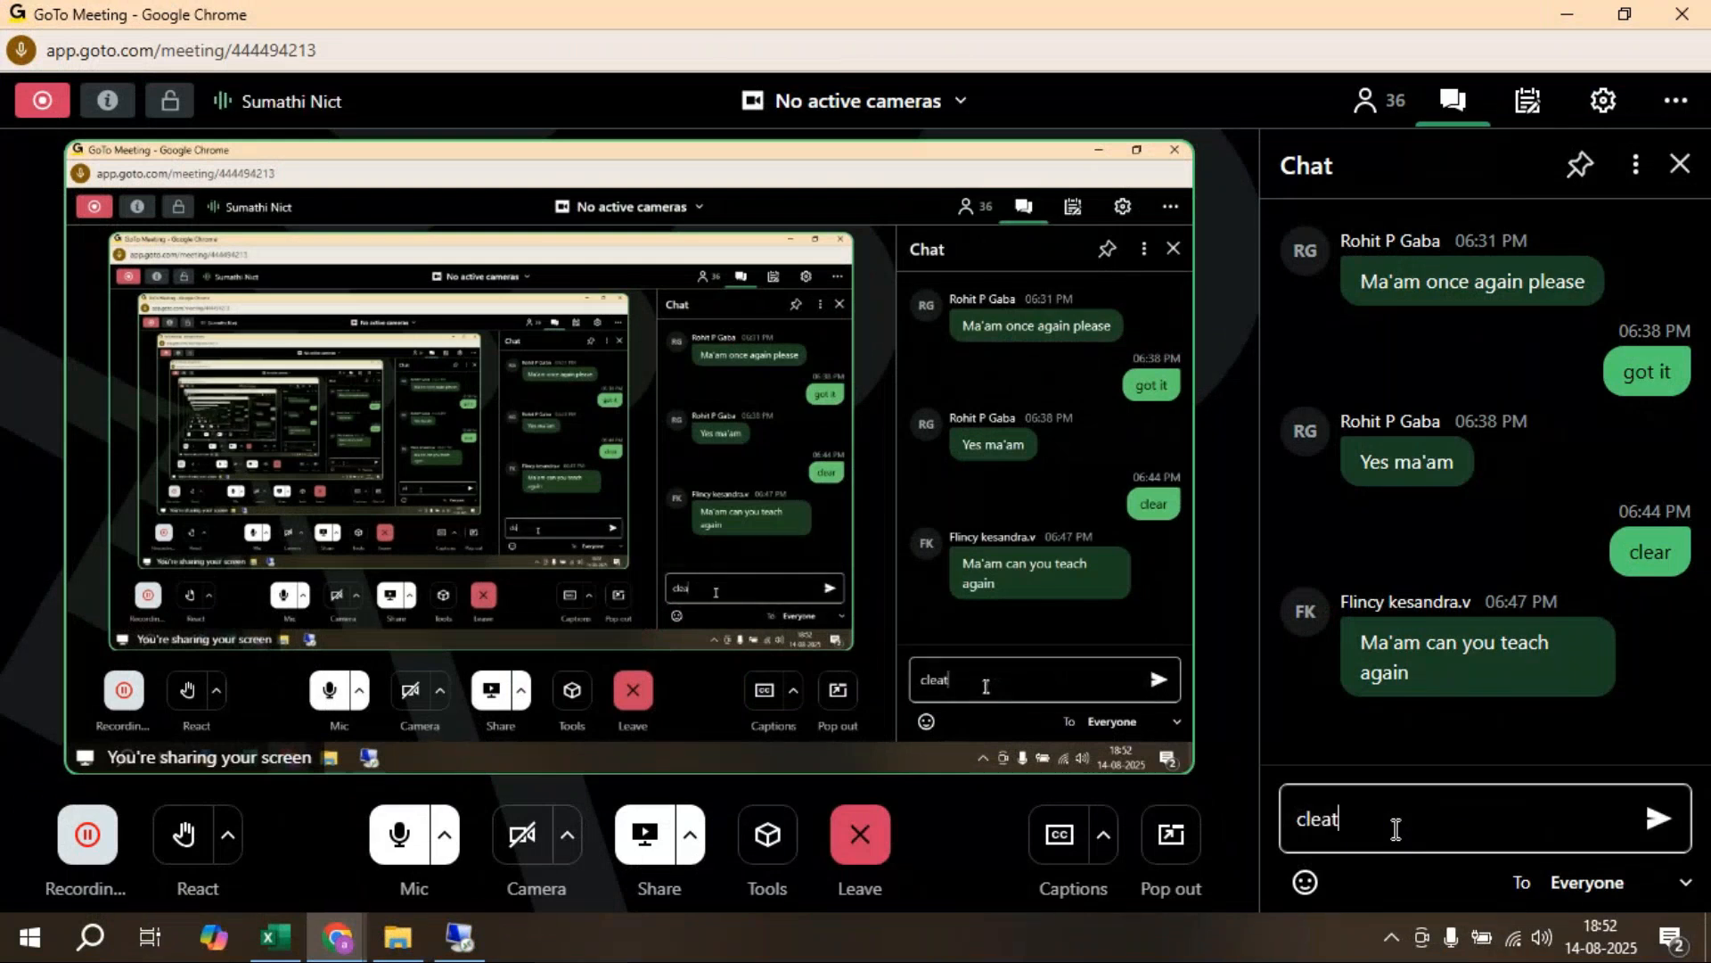
pyautogui.write('?')
pyautogui.press('Return')
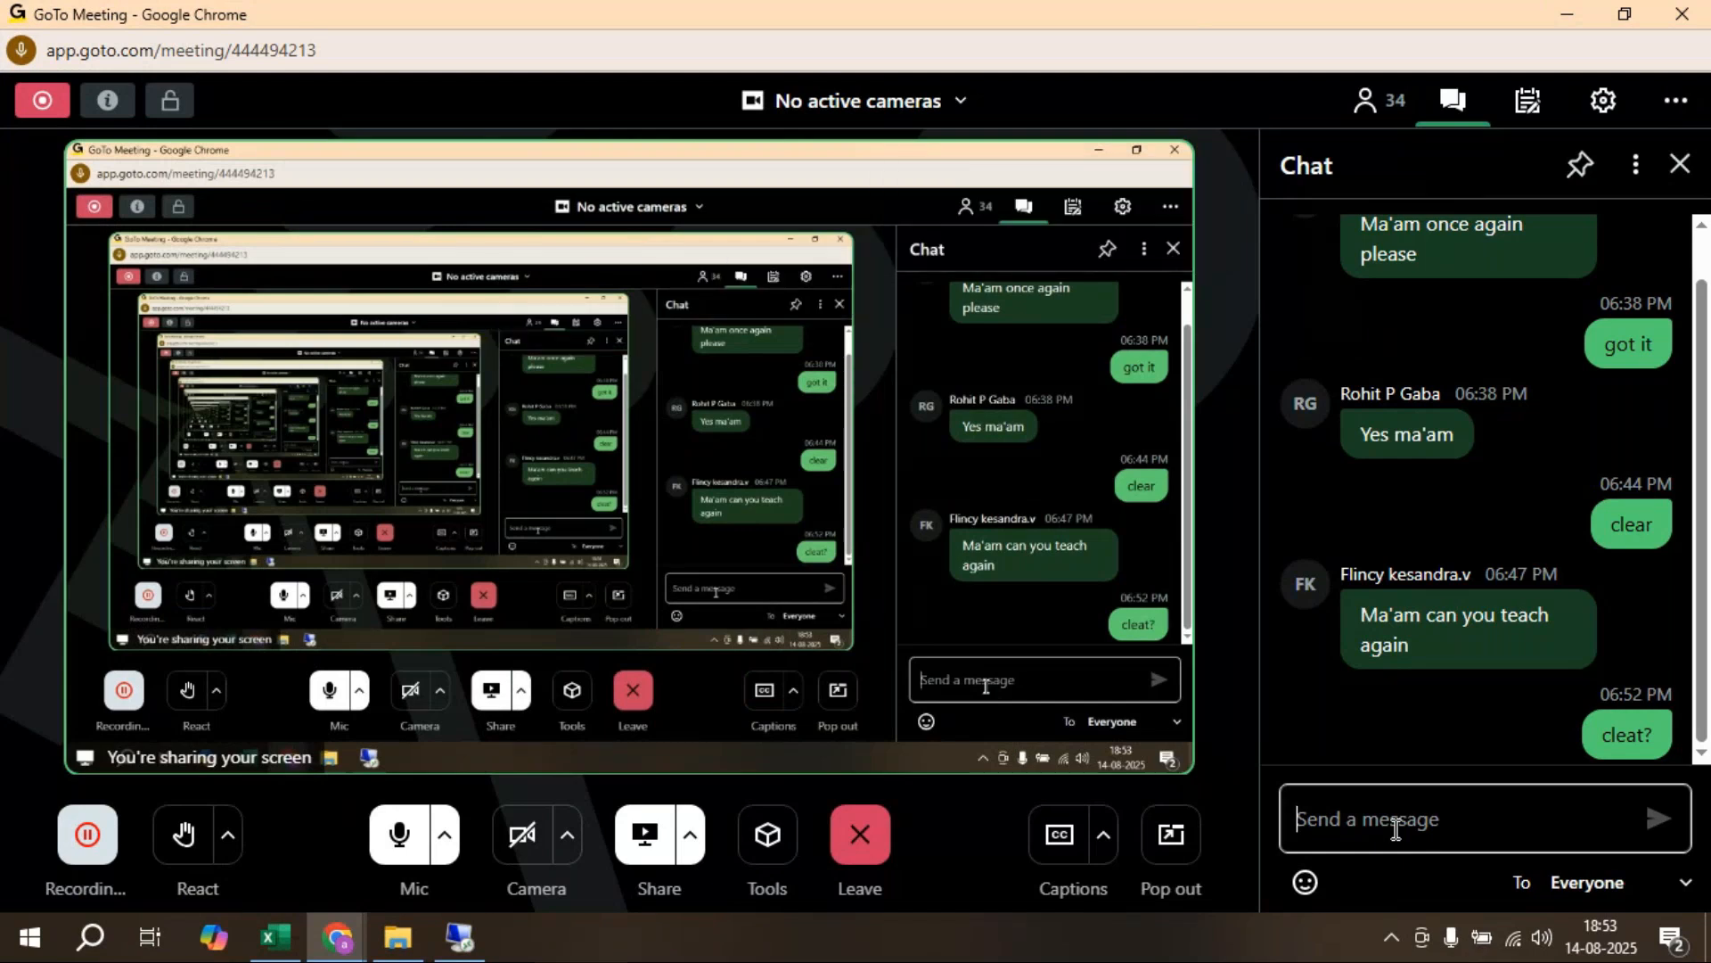
pyautogui.write('c')
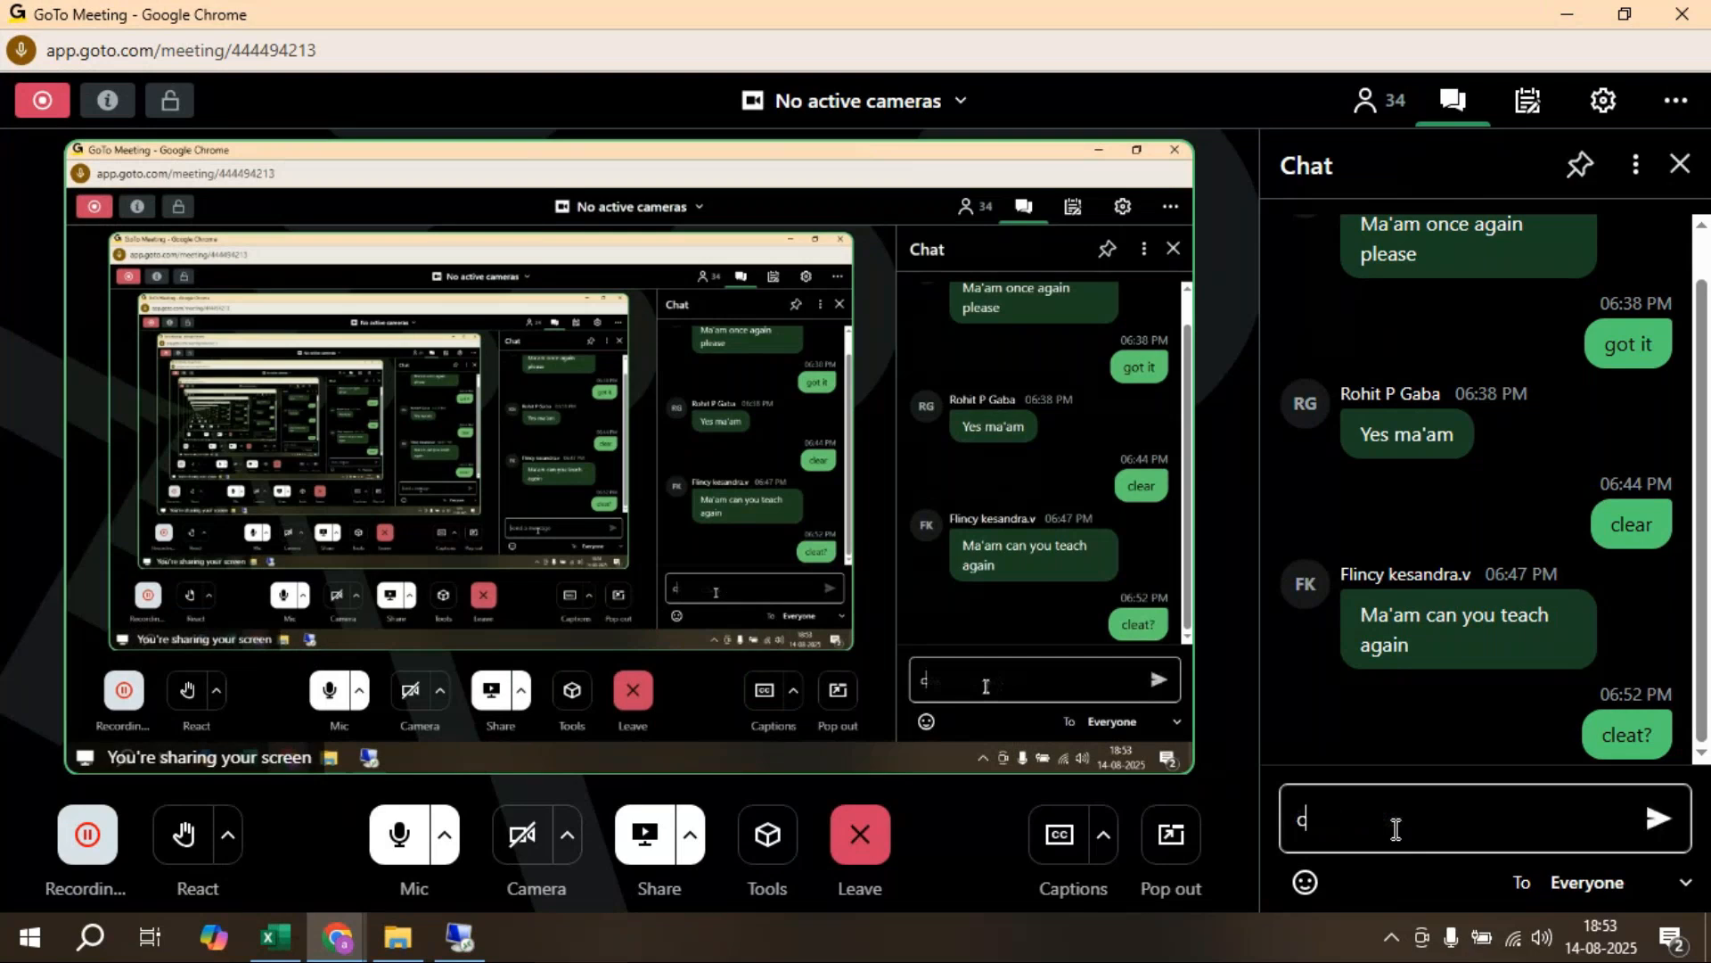
pyautogui.write('lear?')
pyautogui.press('Return')
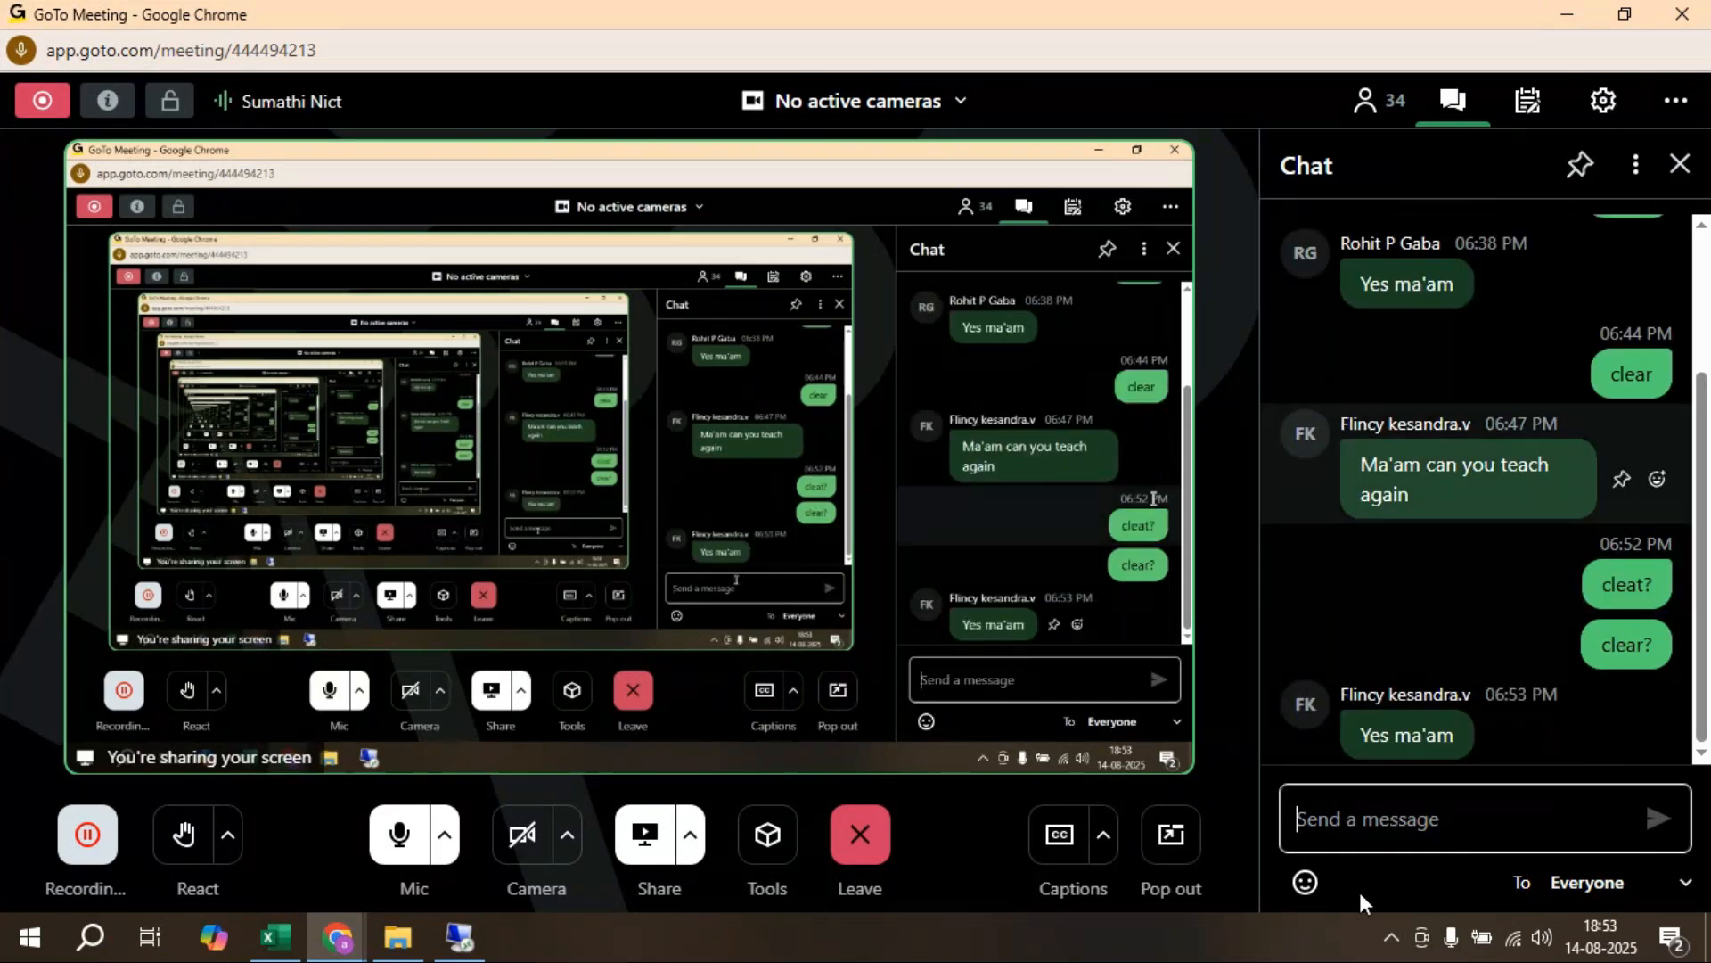
# Step: After checking the Tableau session, post 'done??' in the GoTo Meeting chat
pyautogui.click(459, 938)
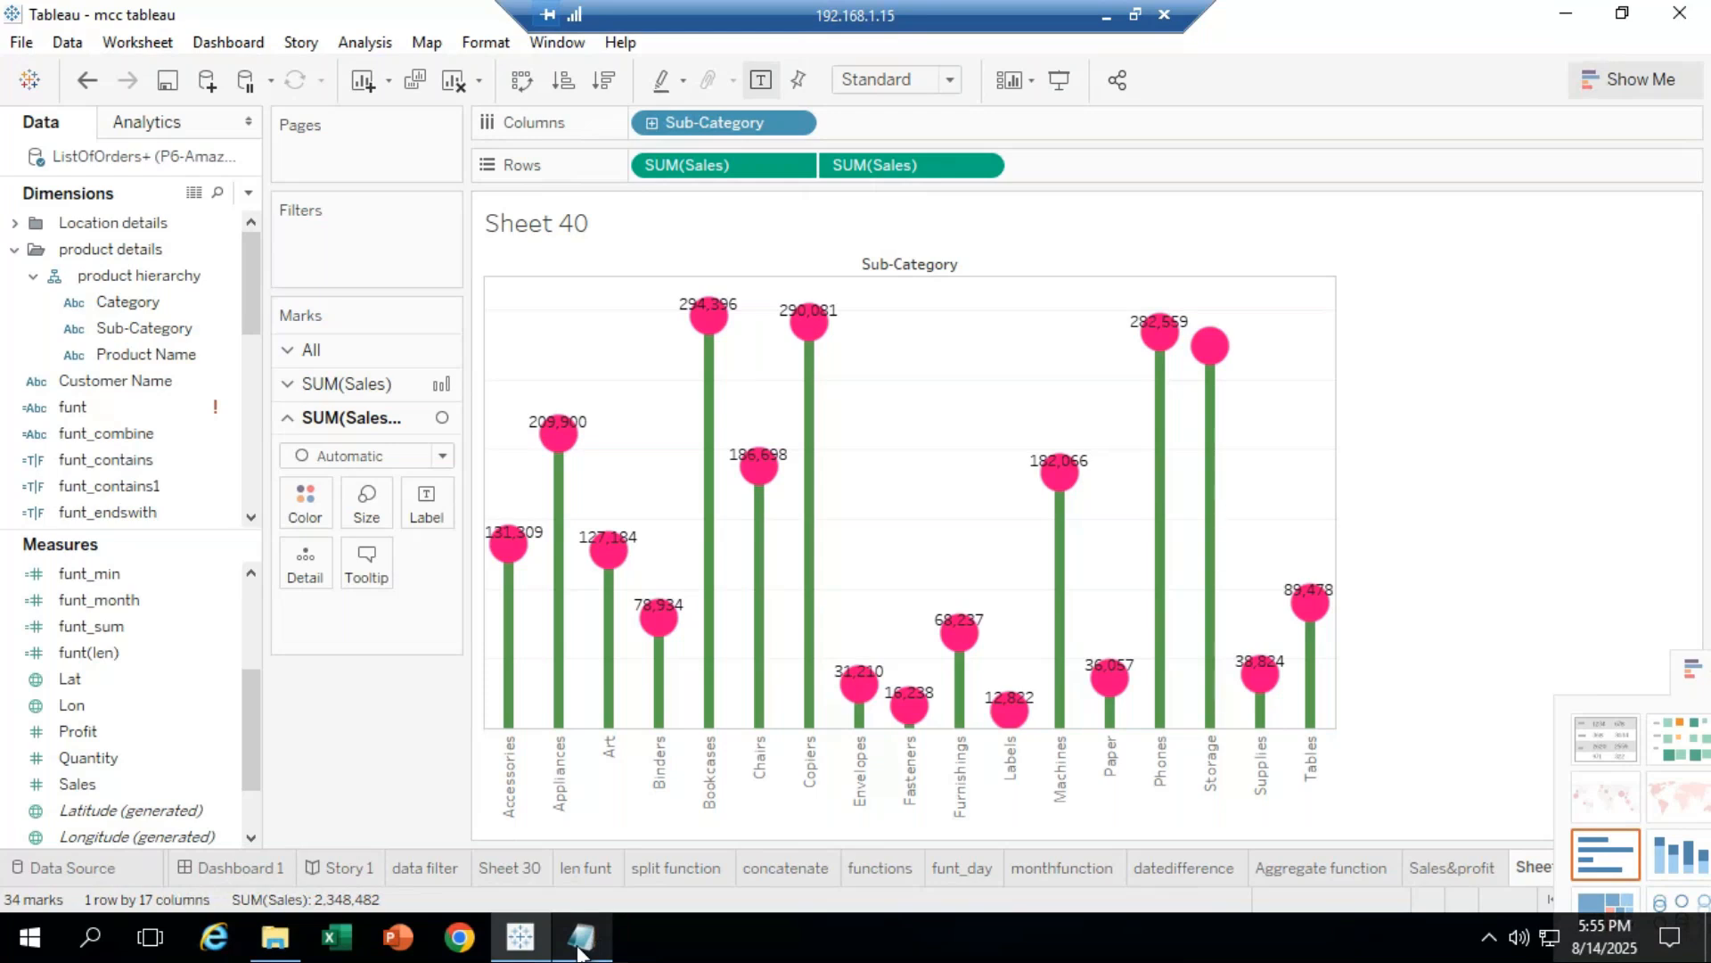
pyautogui.click(1106, 16)
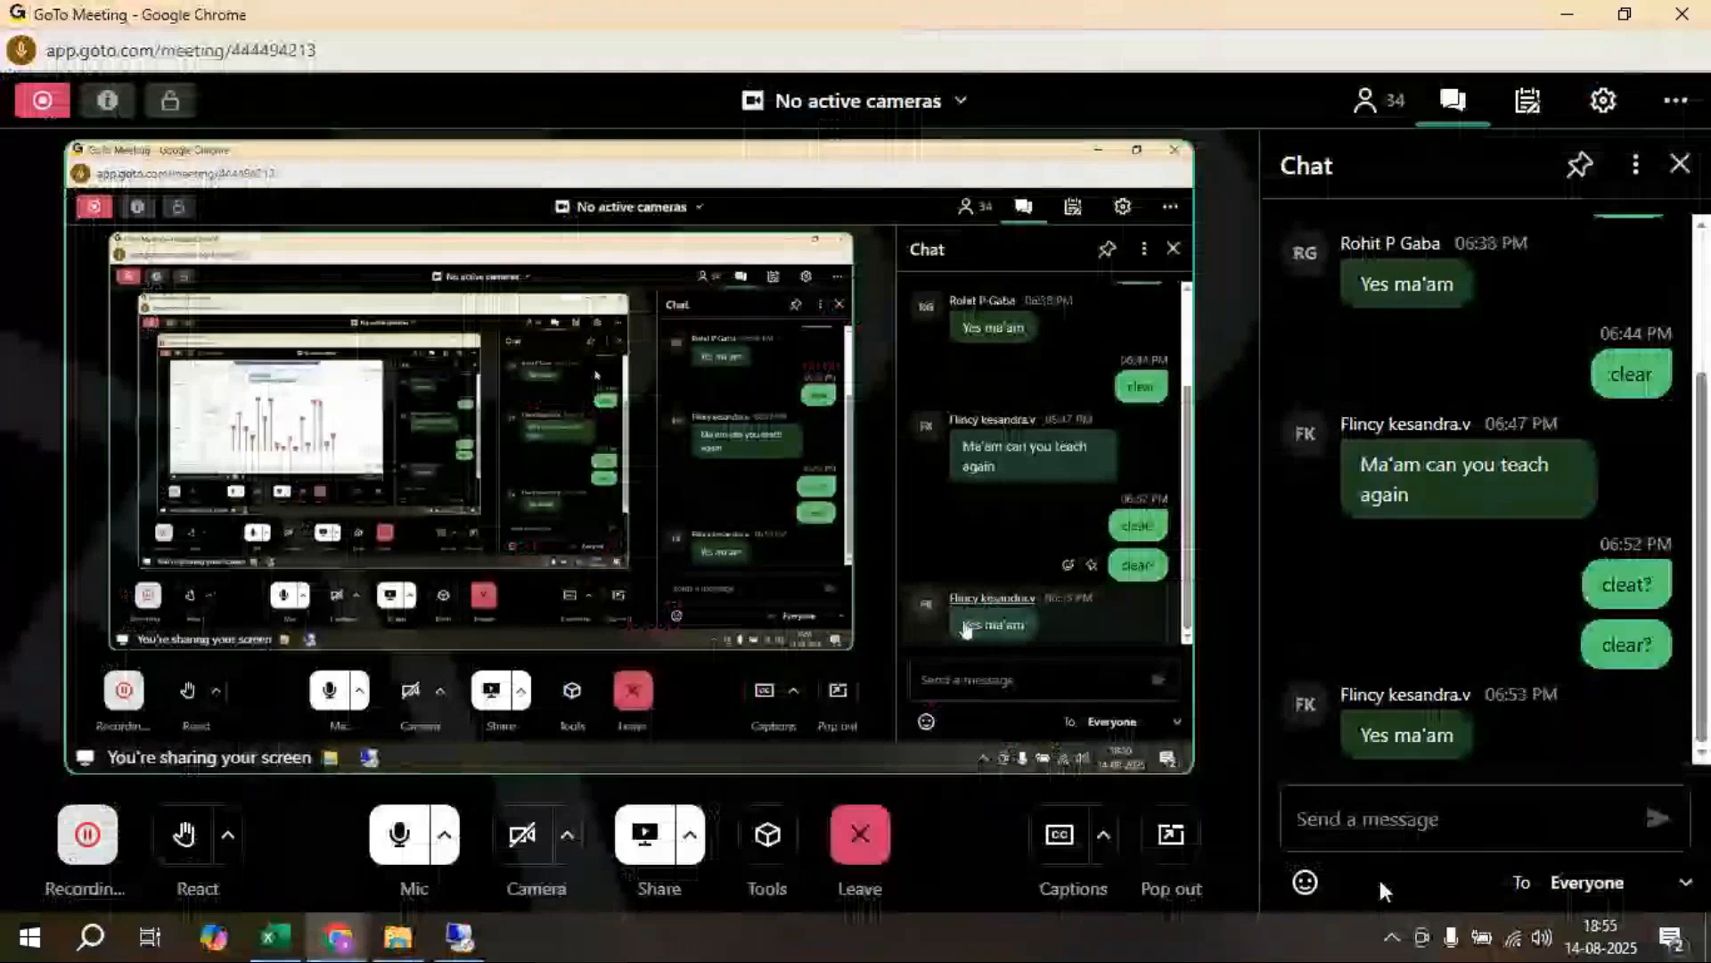
pyautogui.click(1328, 812)
pyautogui.write('done??')
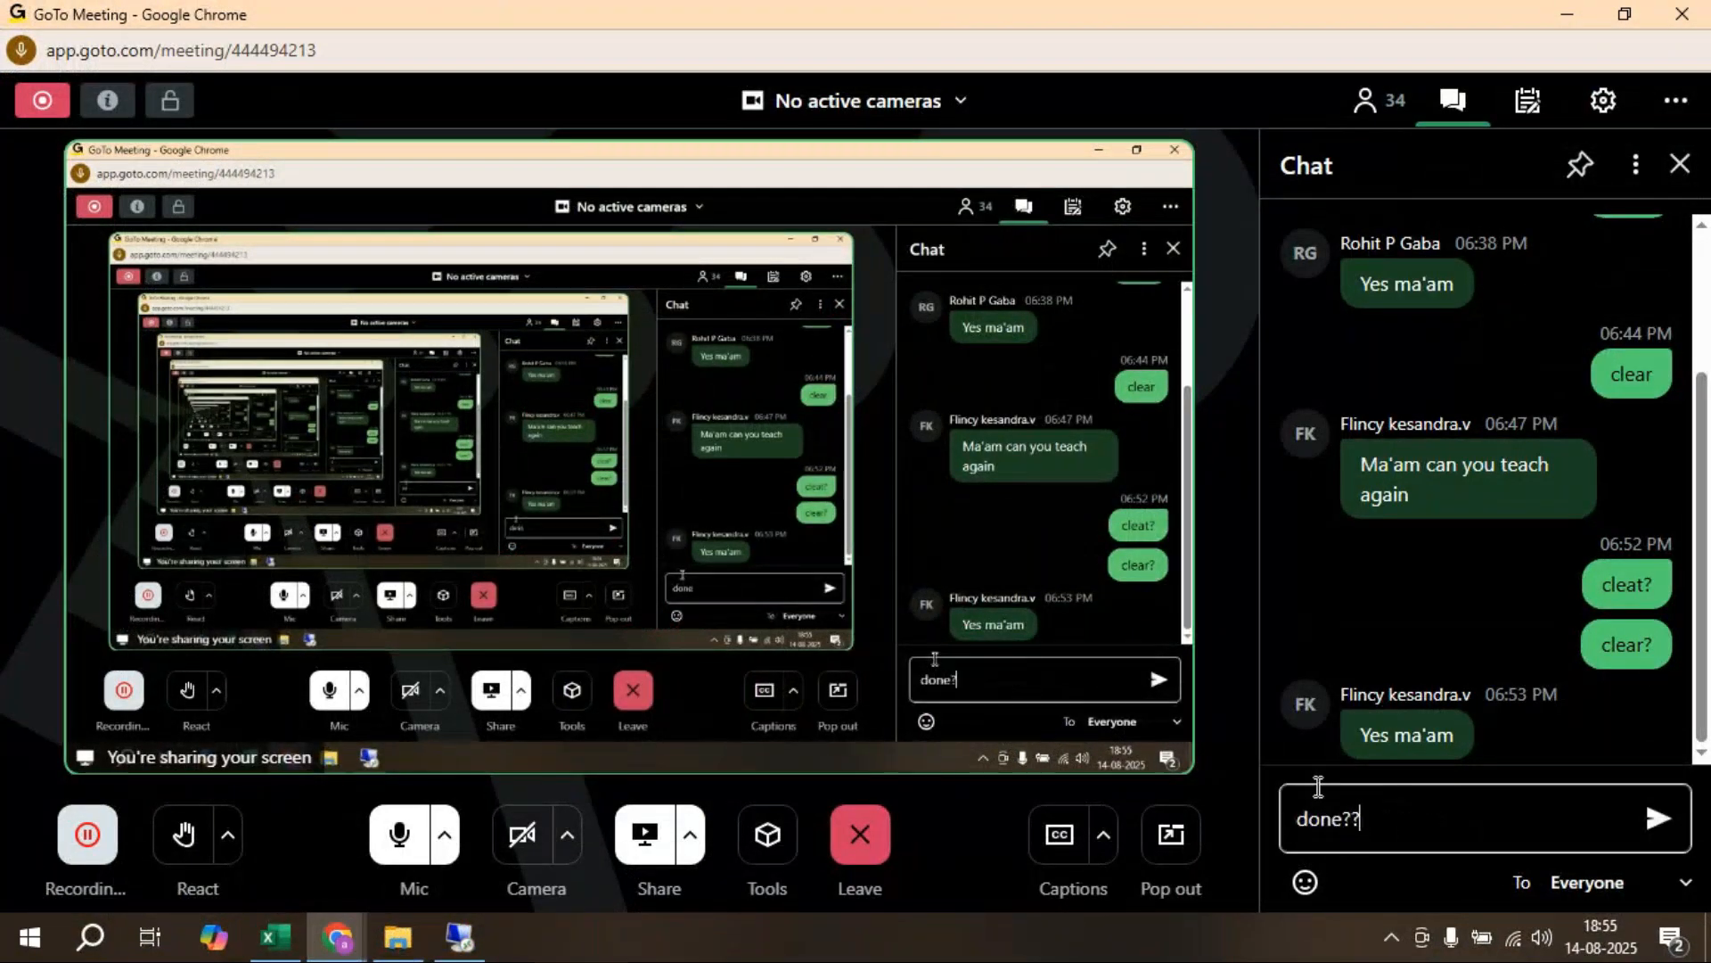
pyautogui.press('Return')
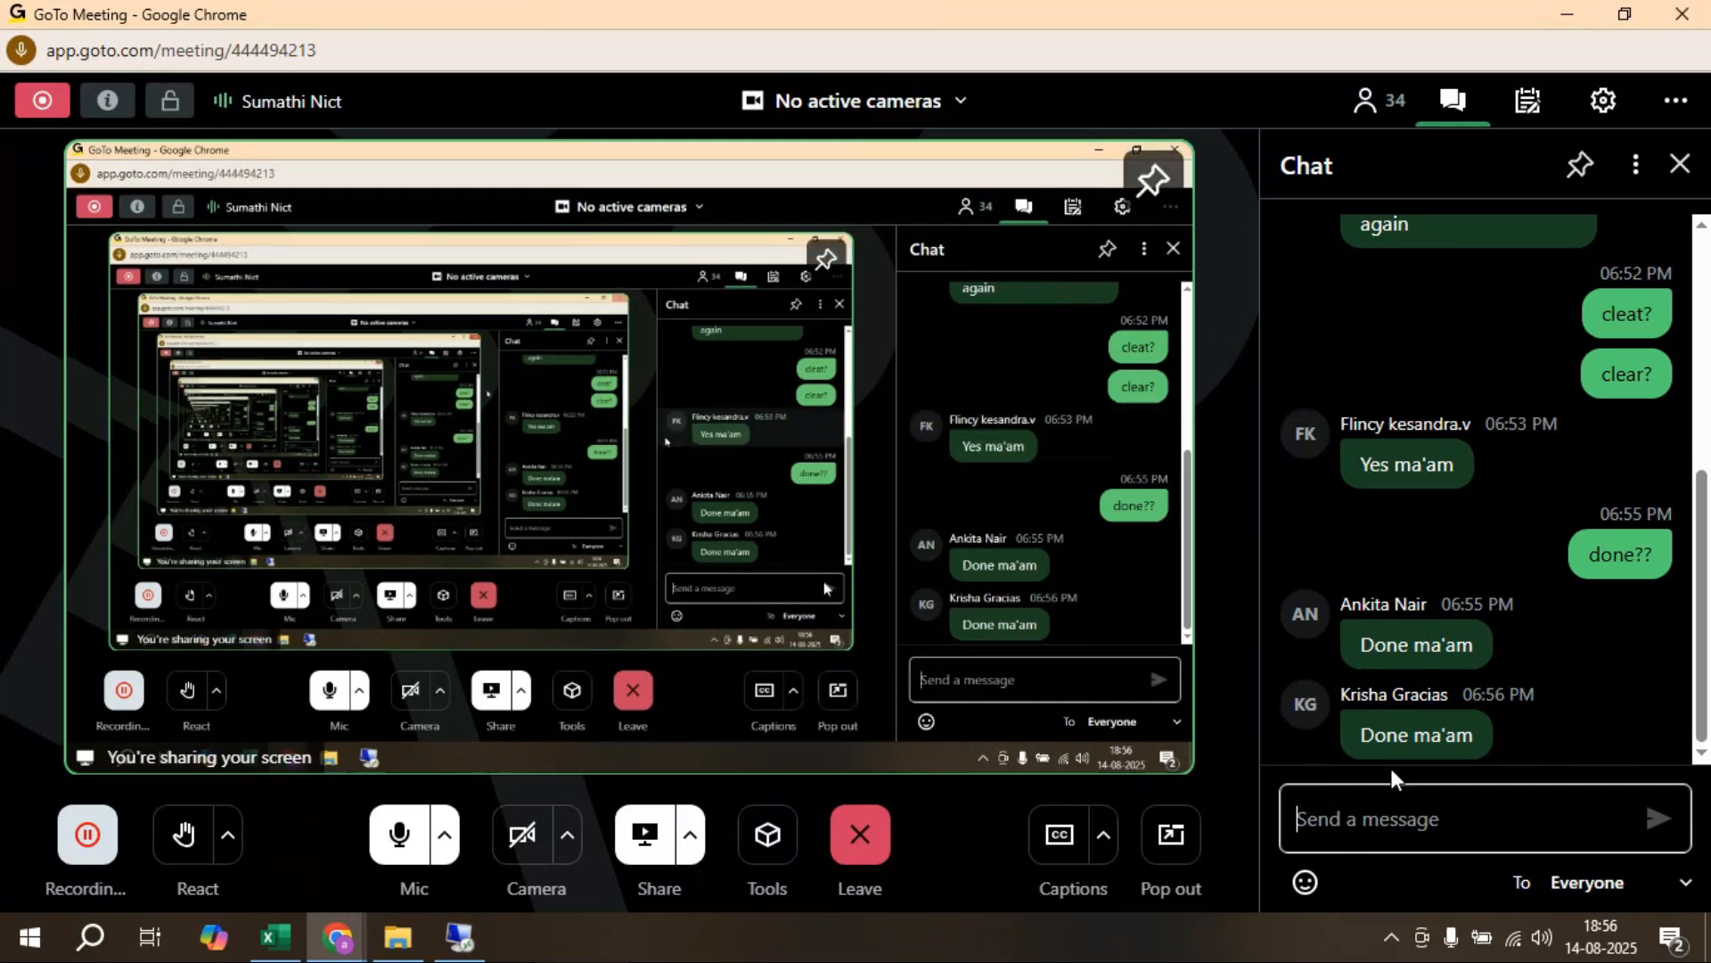
# Step: Rename Sheet 40 to 'lollypop chart' and add a new blank Sheet 41
pyautogui.click(459, 935)
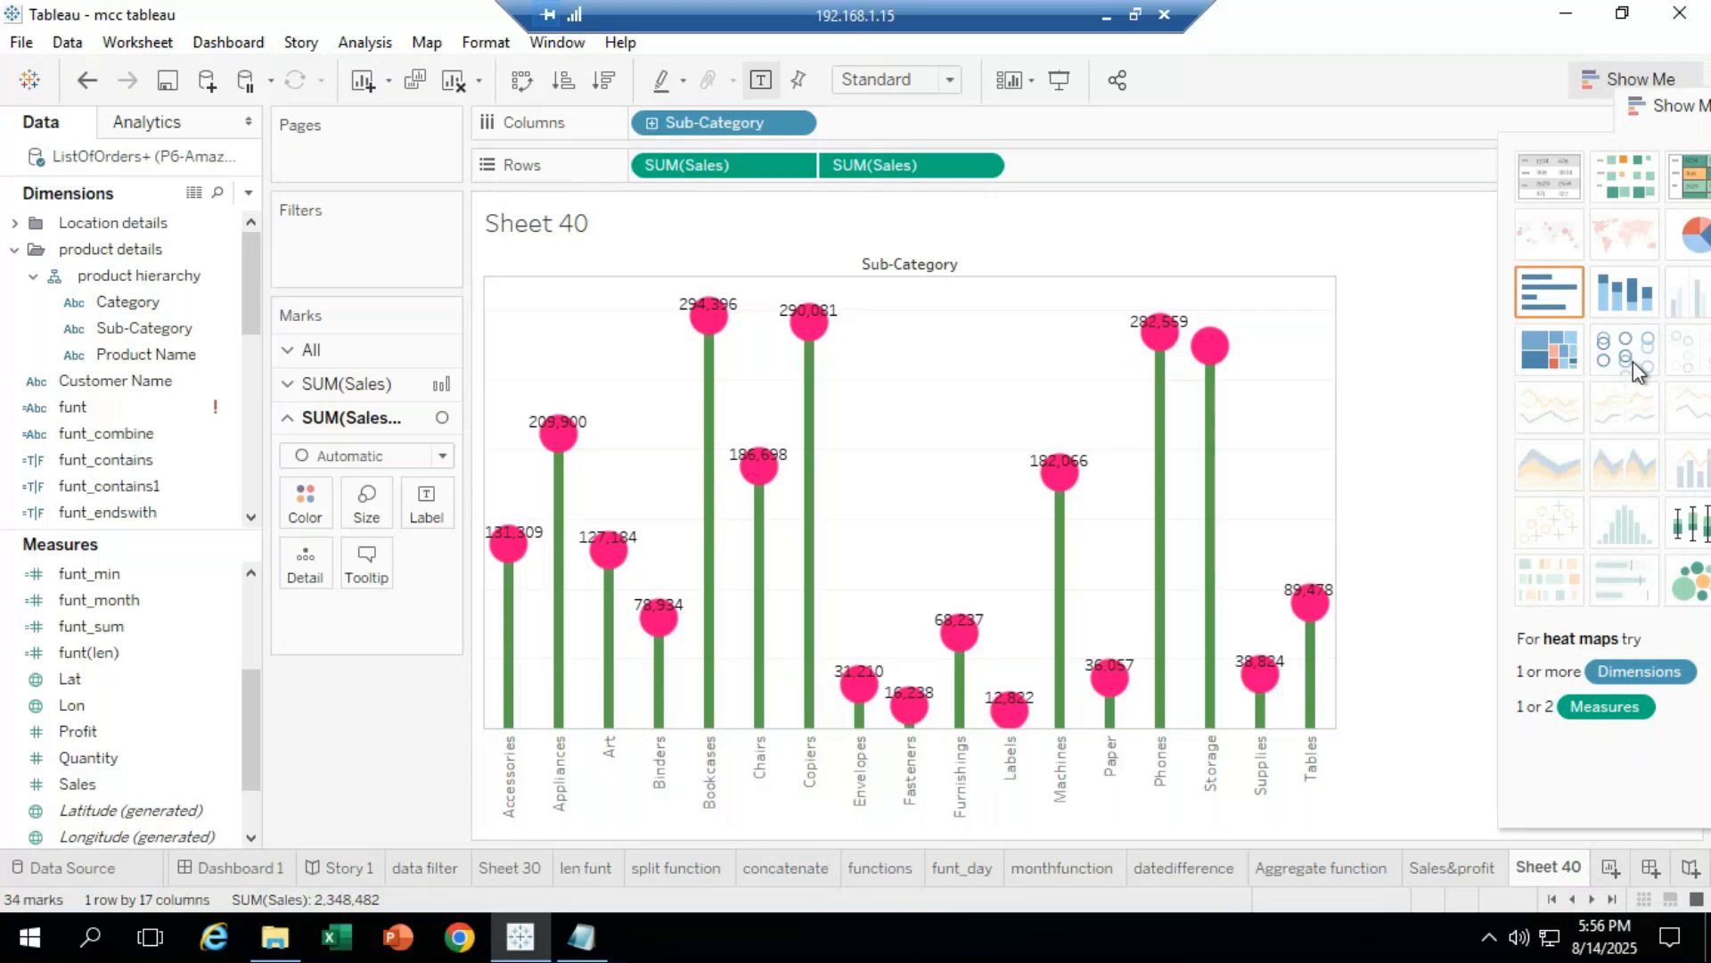
pyautogui.rightClick(1535, 868)
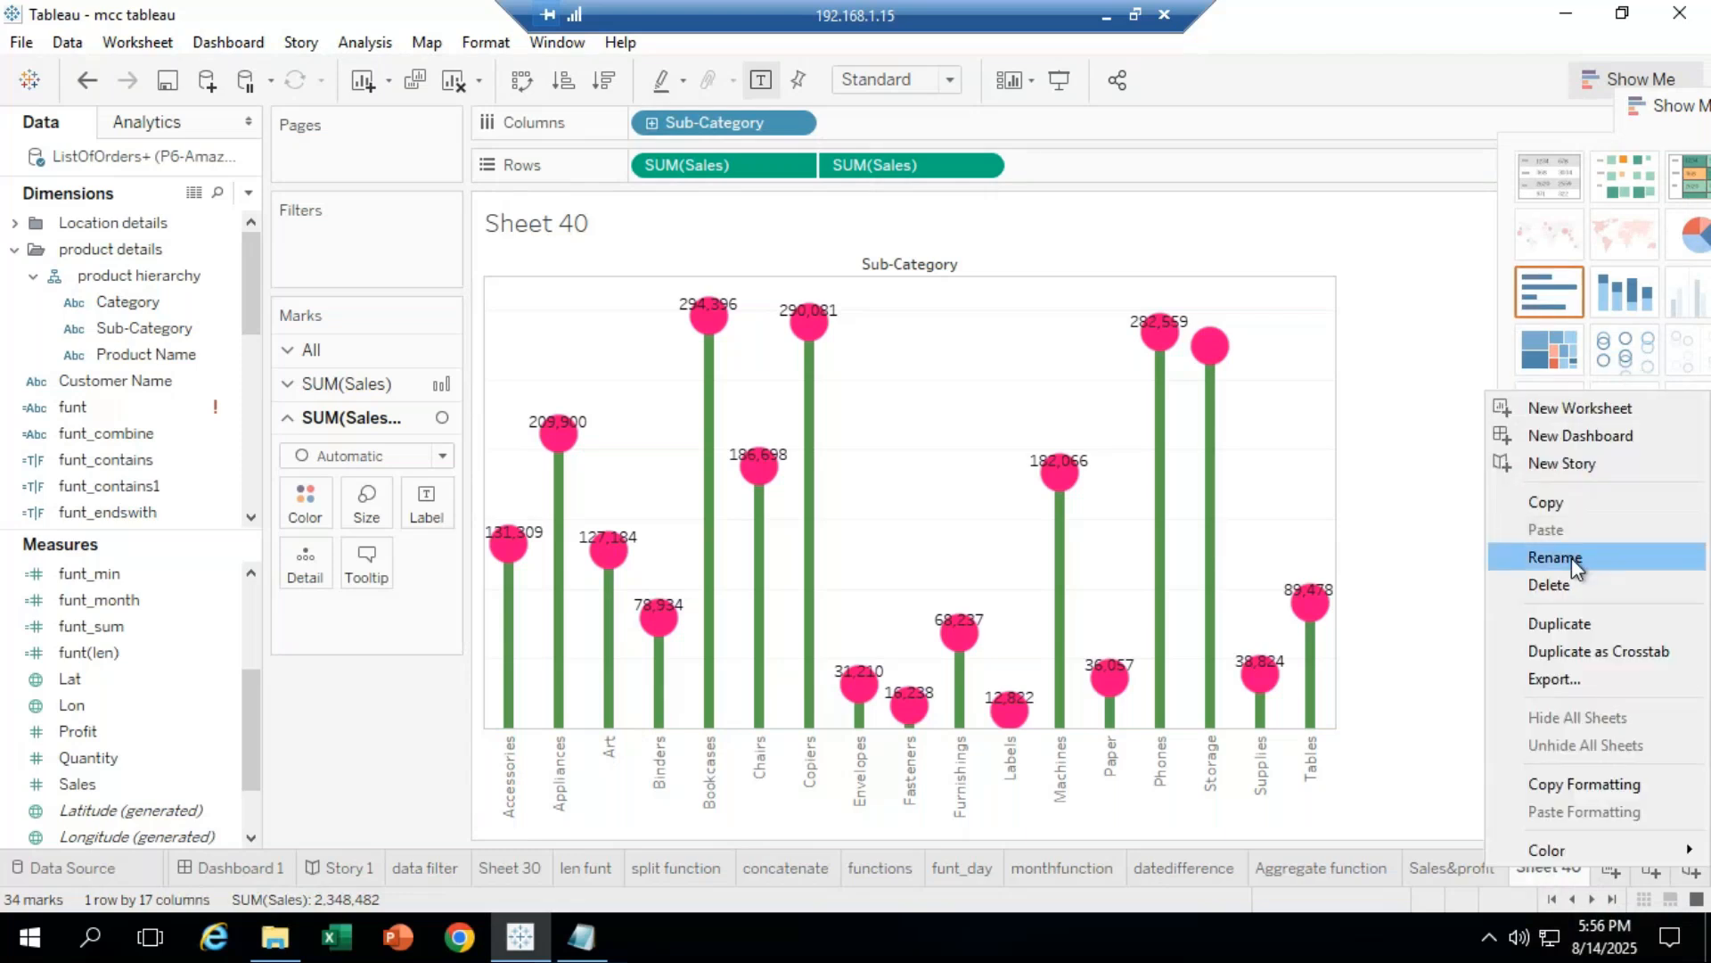
pyautogui.press('Return')
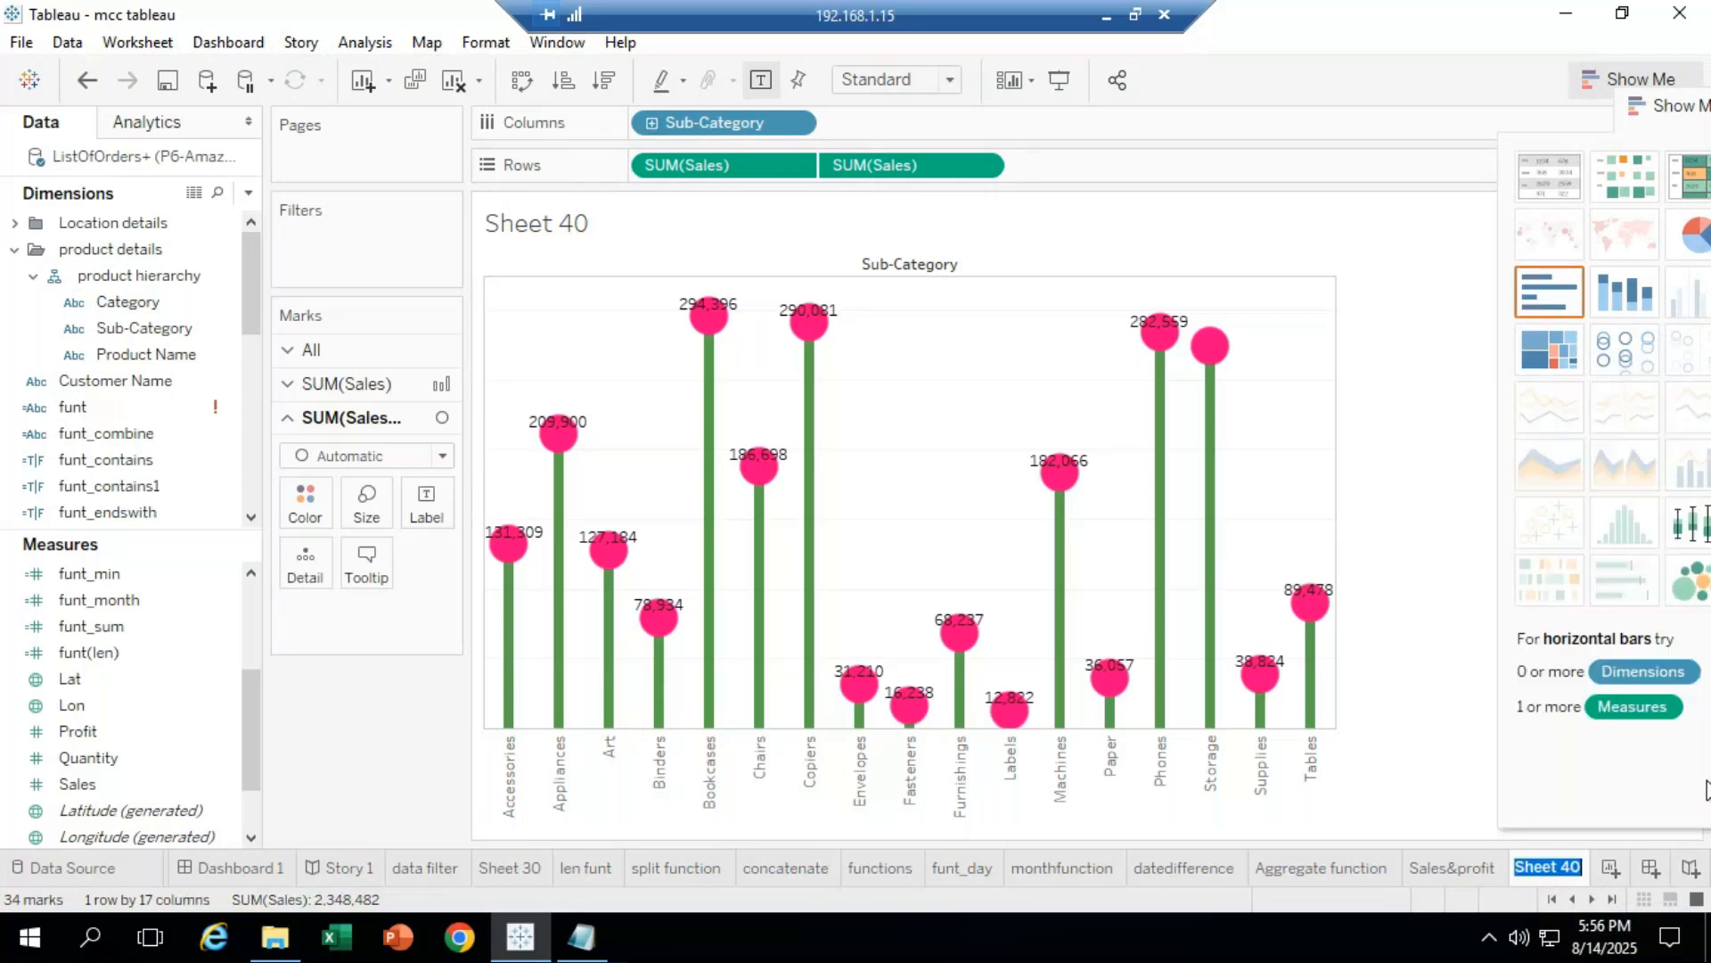
pyautogui.write('lollypop char')
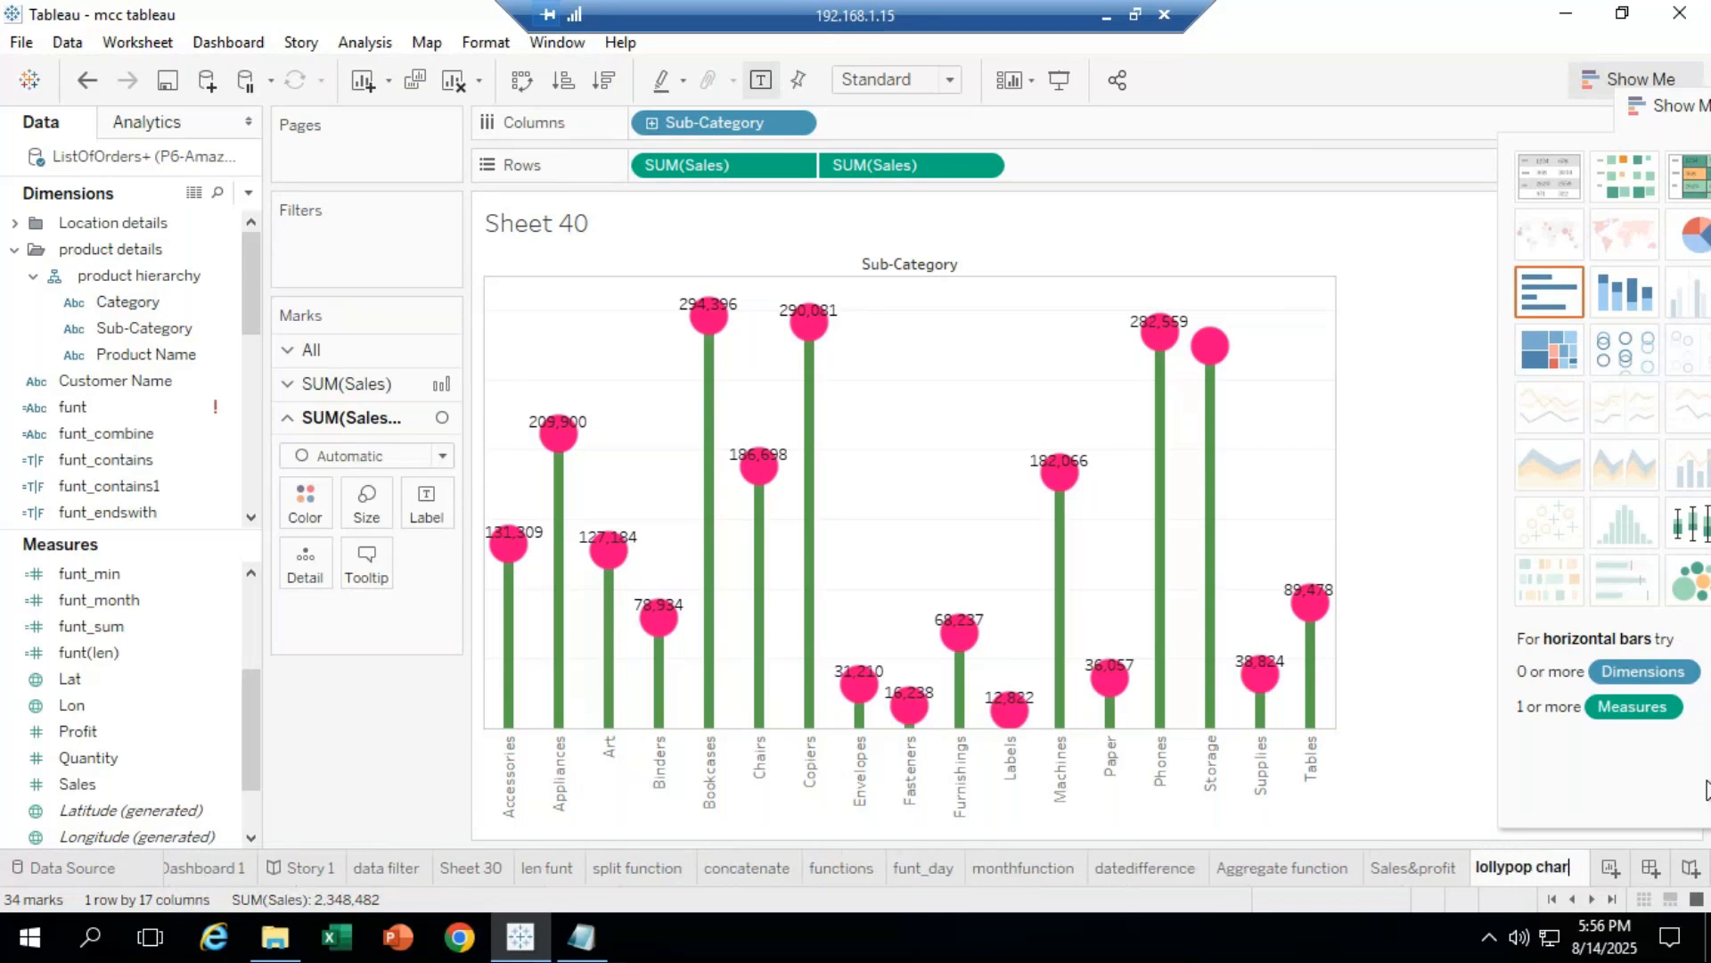
pyautogui.write('t')
pyautogui.press('Return')
pyautogui.click(1610, 869)
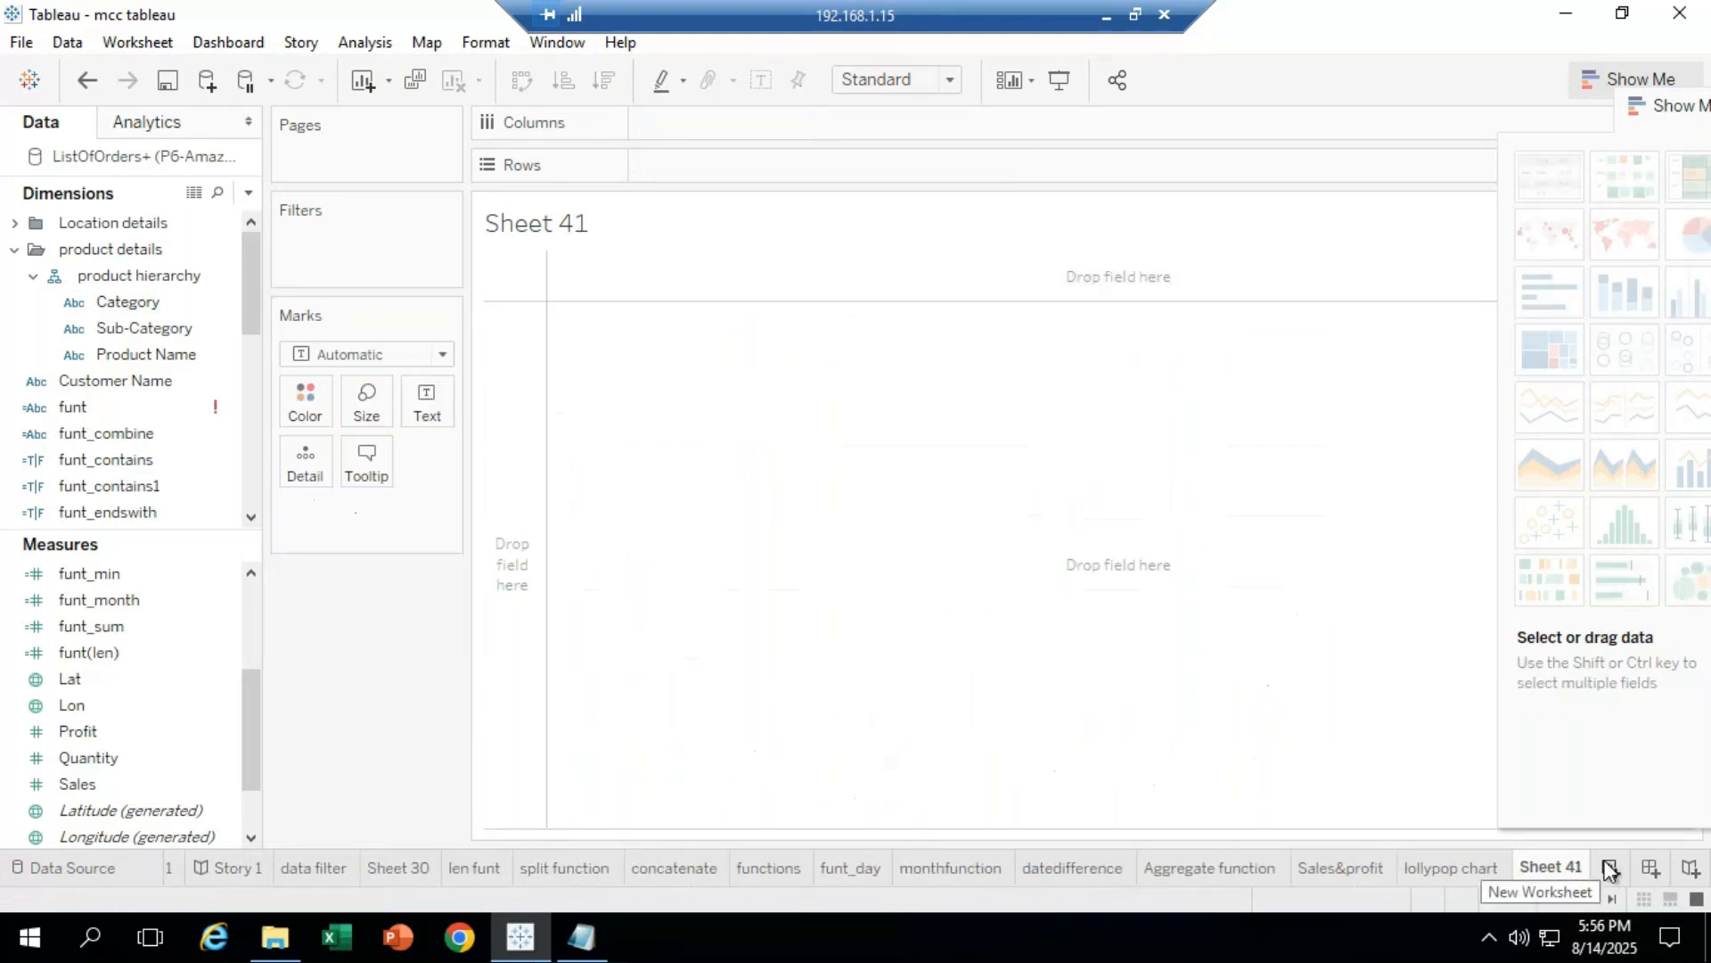
pyautogui.moveTo(1668, 105); pyautogui.dragTo(1615, 132)
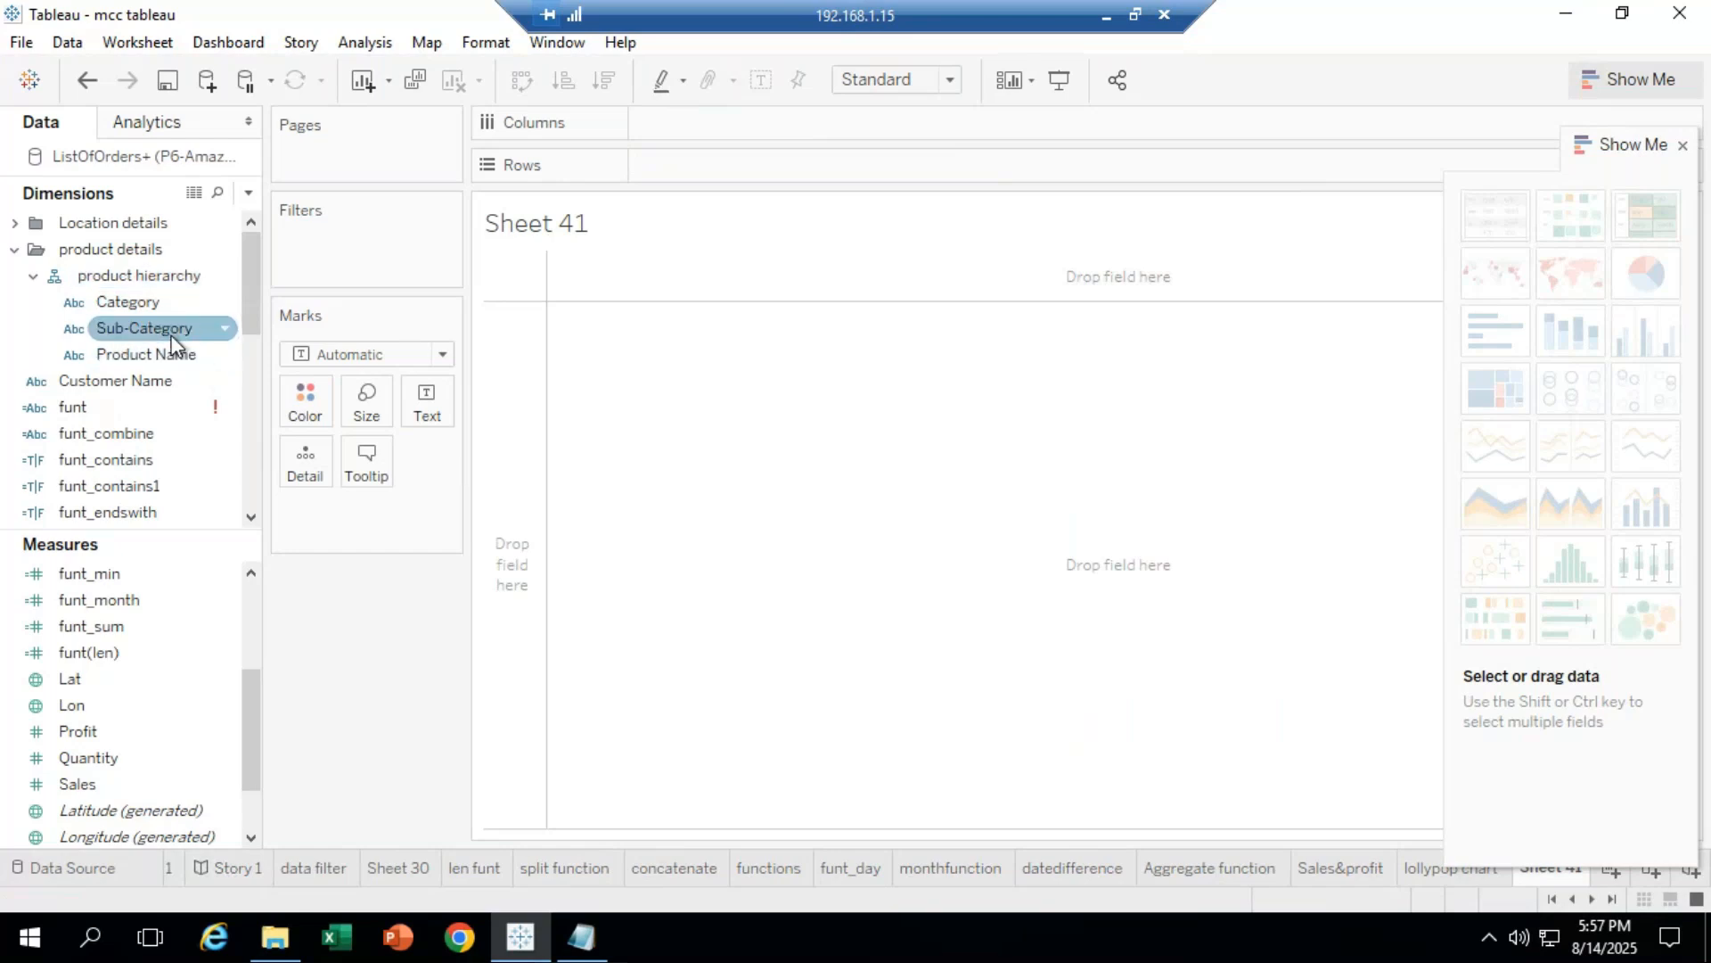
# Step: Build a descending Sales by Sub-Category bar chart and flip it to horizontal bars
pyautogui.moveTo(173, 342); pyautogui.dragTo(741, 136)
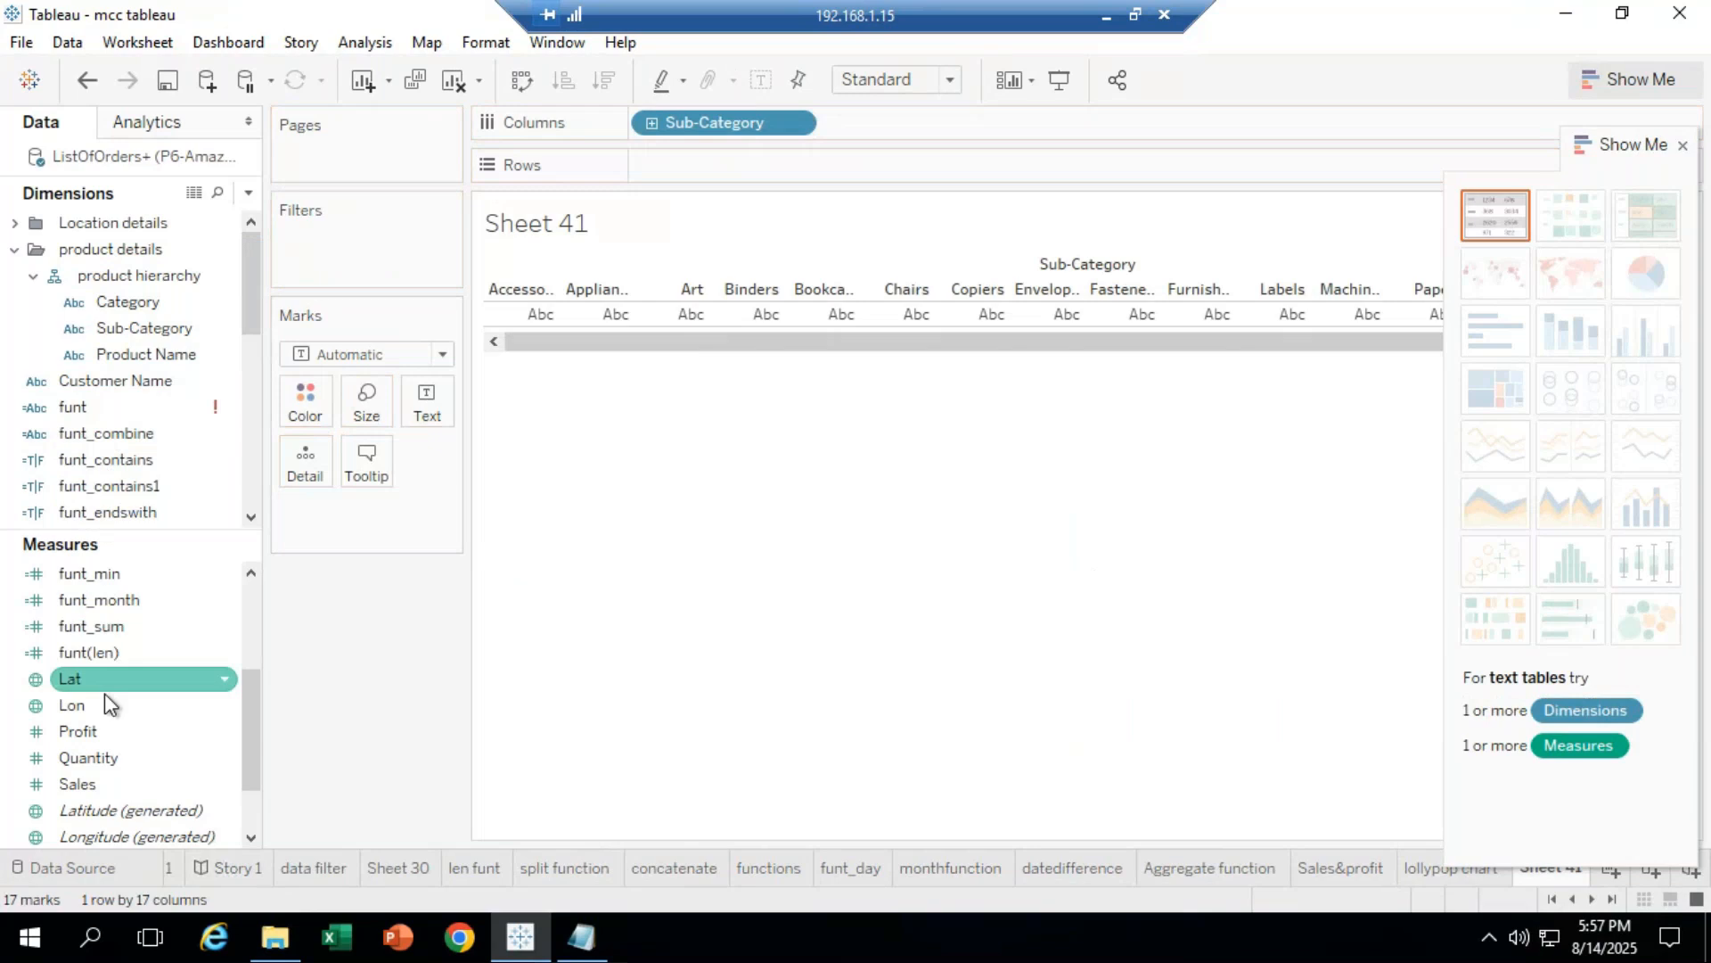
pyautogui.moveTo(125, 783); pyautogui.dragTo(699, 158)
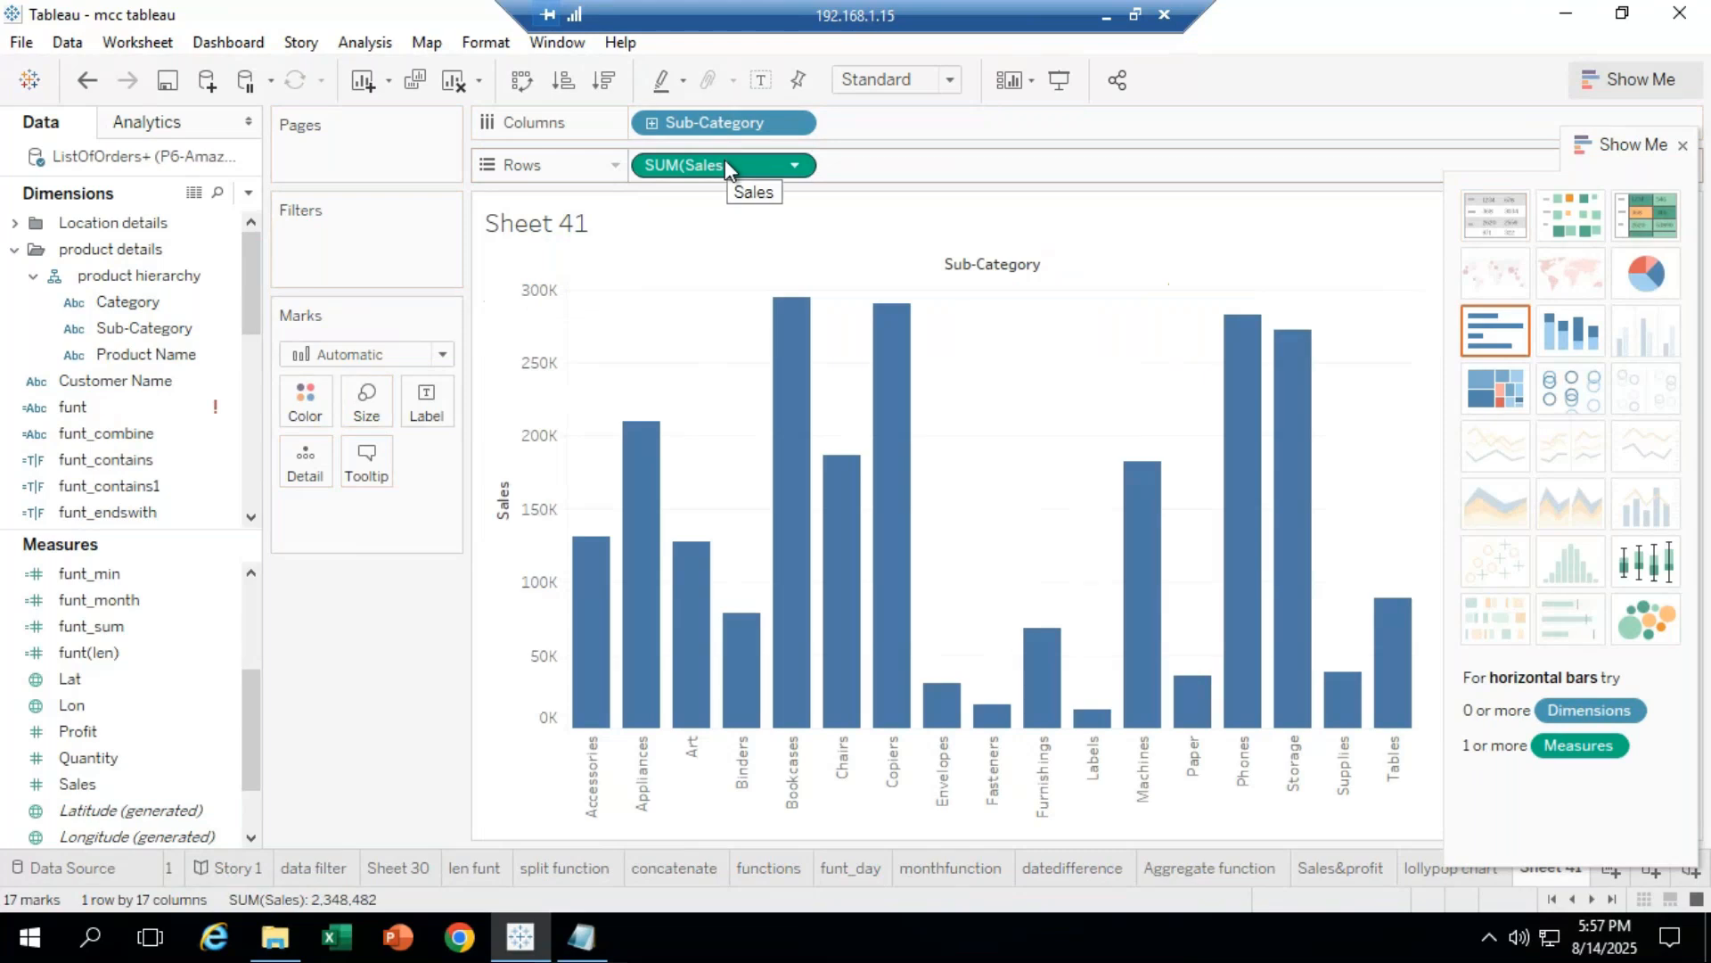
pyautogui.click(604, 82)
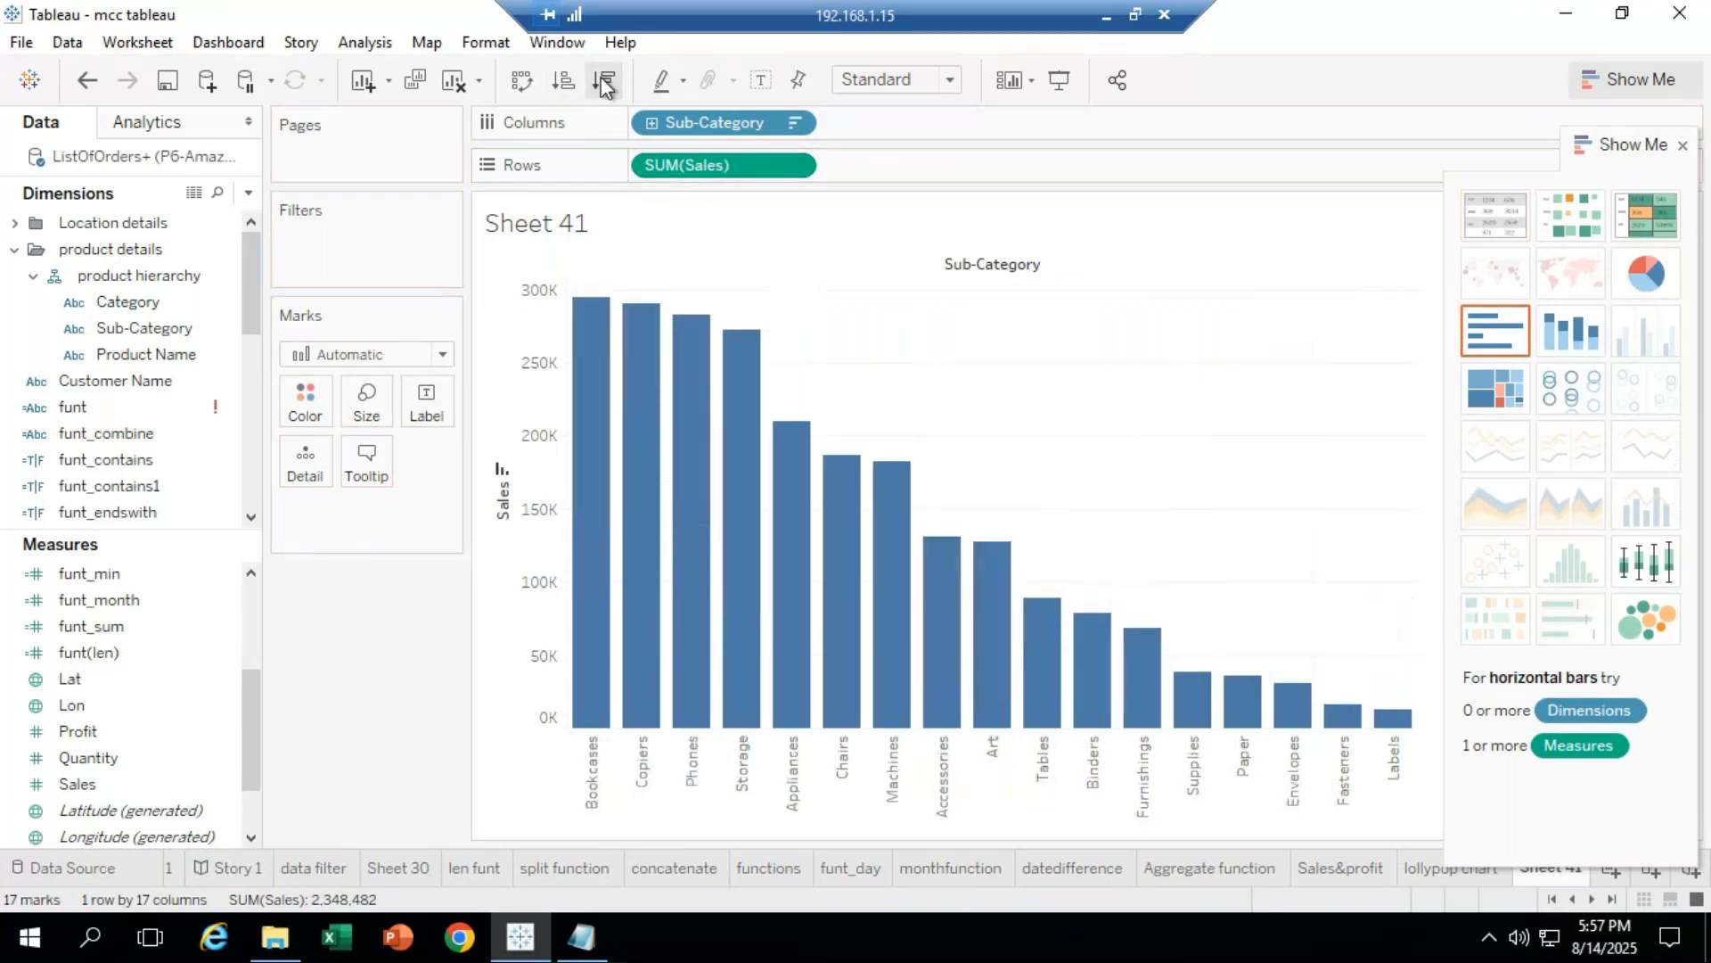
pyautogui.click(523, 82)
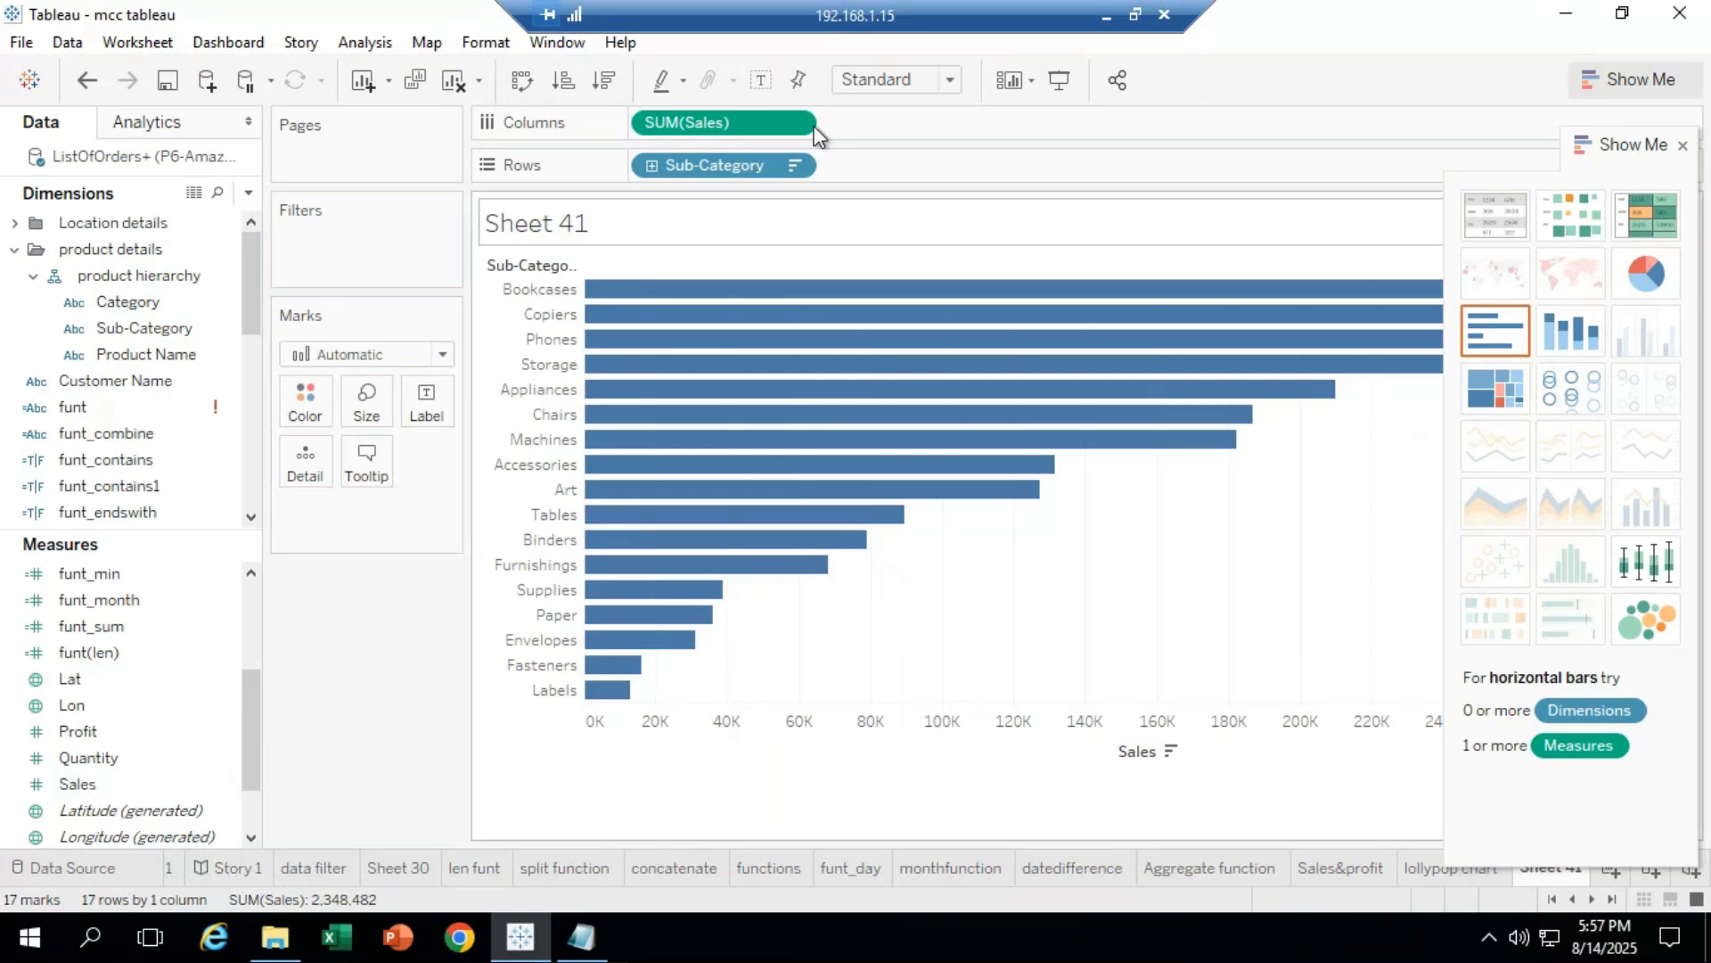
# Step: Duplicate SUM(Sales) on Columns and move the Show Me panel off the chart
pyautogui.moveTo(704, 130); pyautogui.dragTo(916, 111)
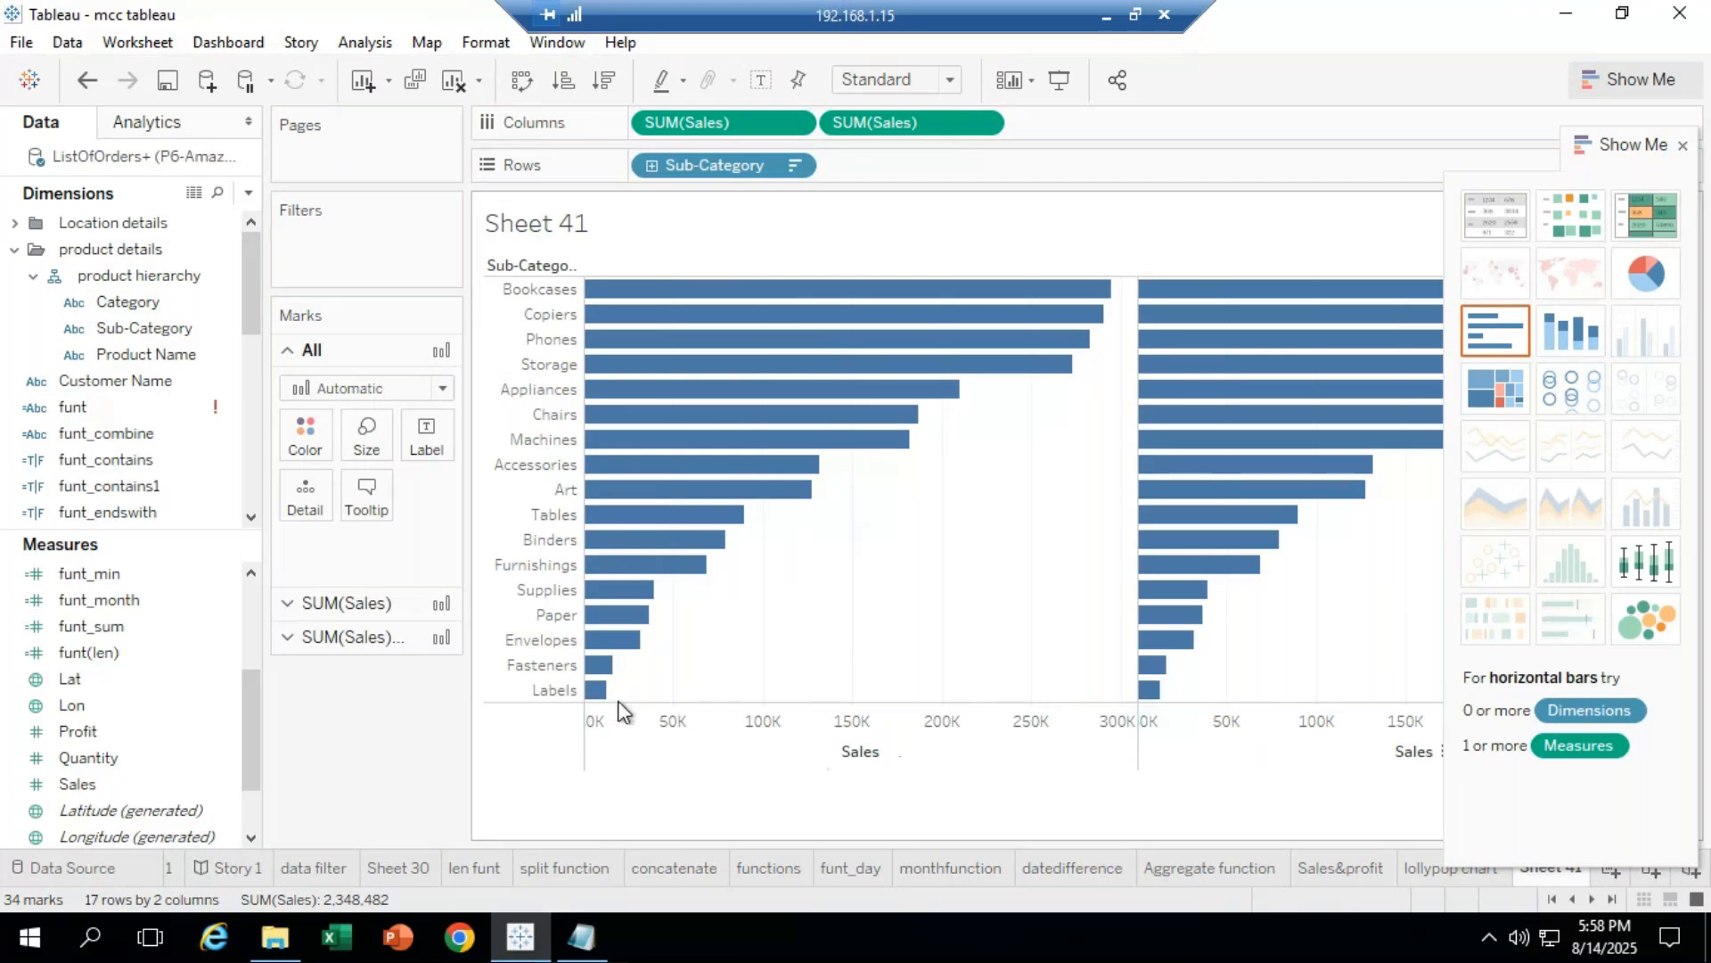
pyautogui.moveTo(1628, 148); pyautogui.dragTo(1704, 810)
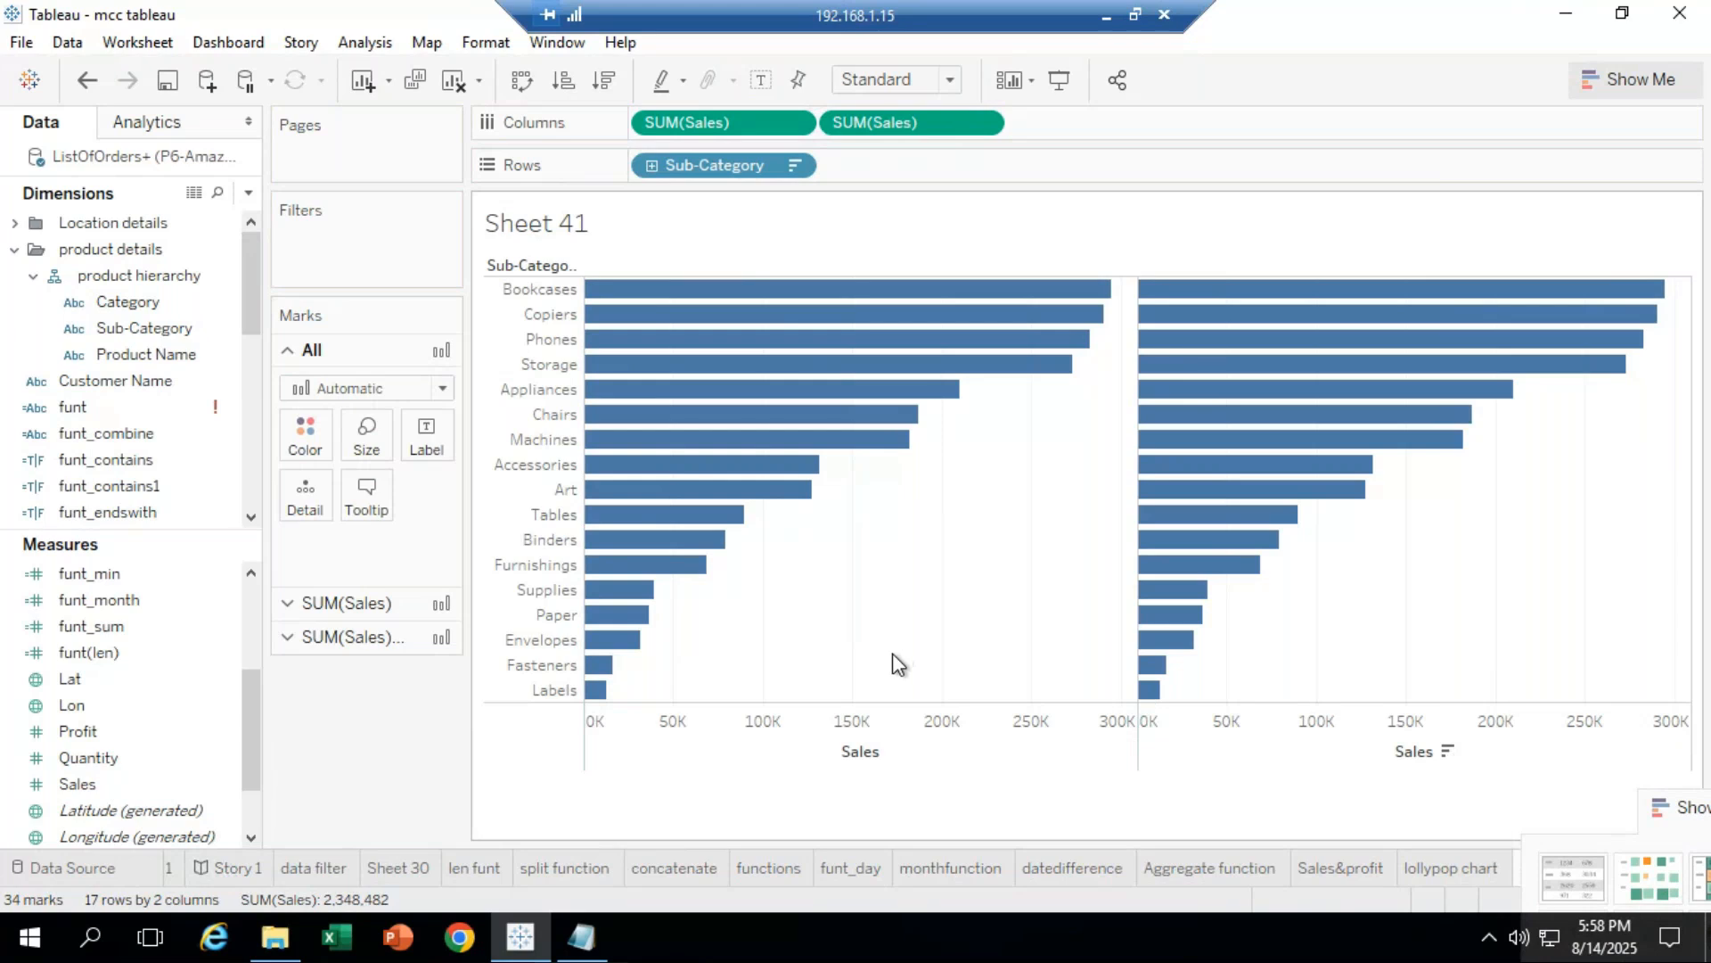
# Step: Set the left Sales axis scale to Reversed so it runs 300K to 0K
pyautogui.rightClick(950, 768)
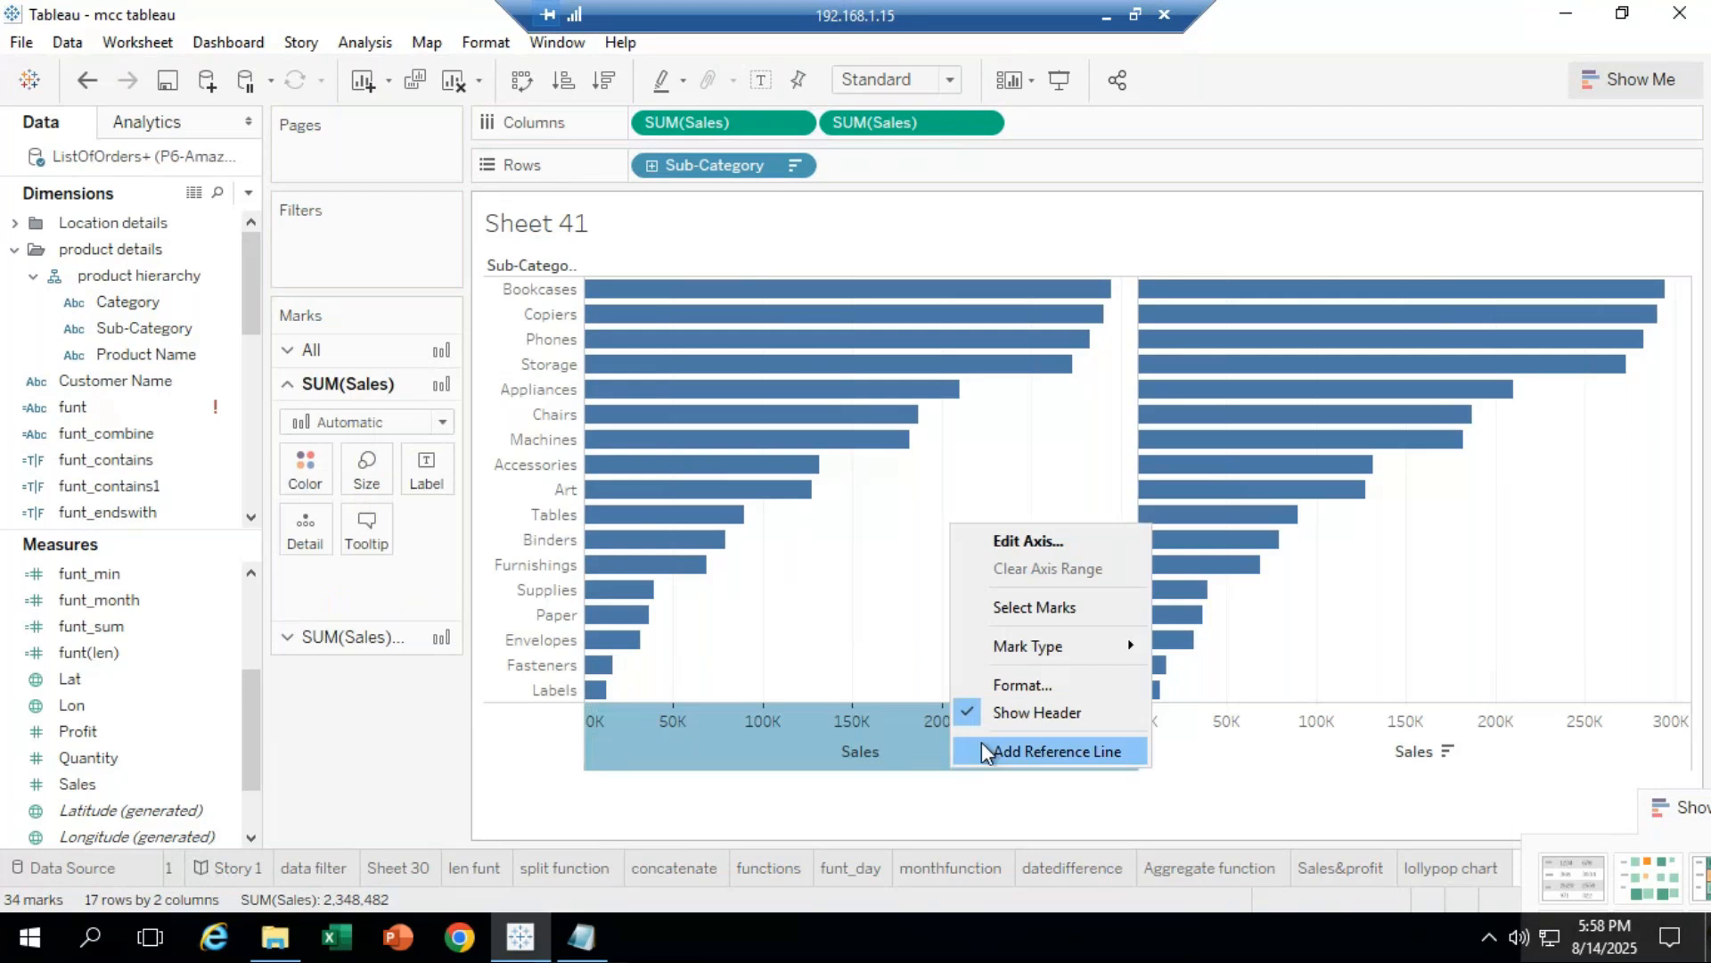
pyautogui.click(1014, 542)
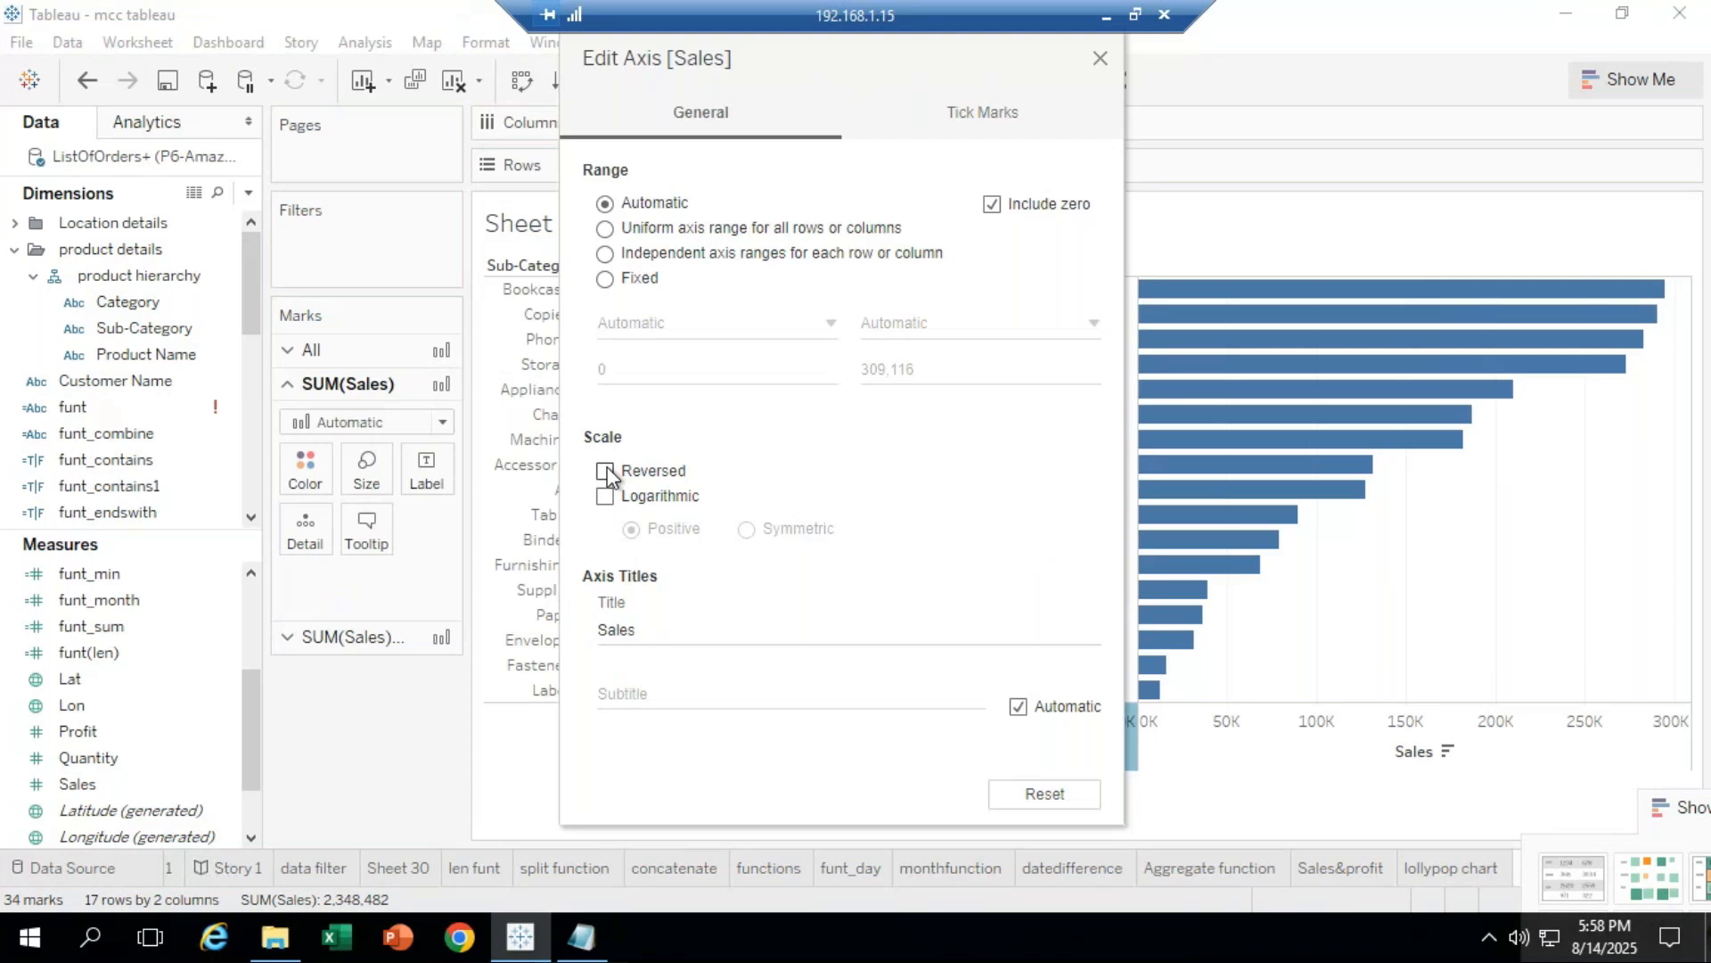
pyautogui.click(606, 472)
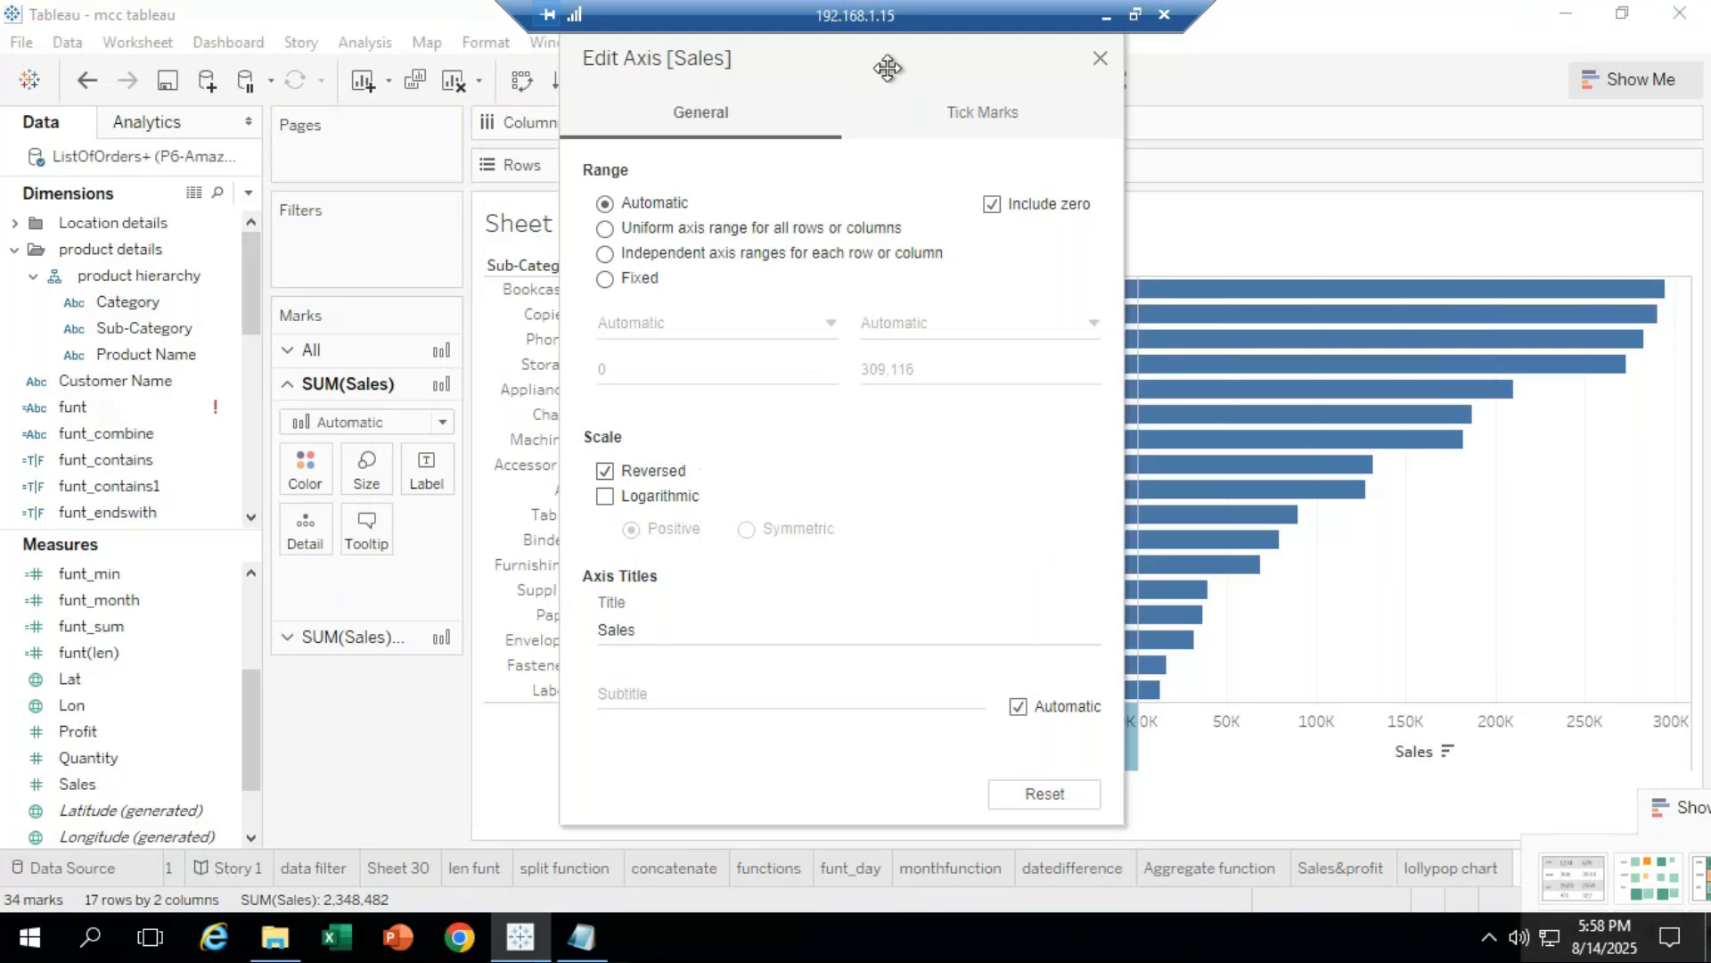
pyautogui.moveTo(888, 68); pyautogui.dragTo(466, 107)
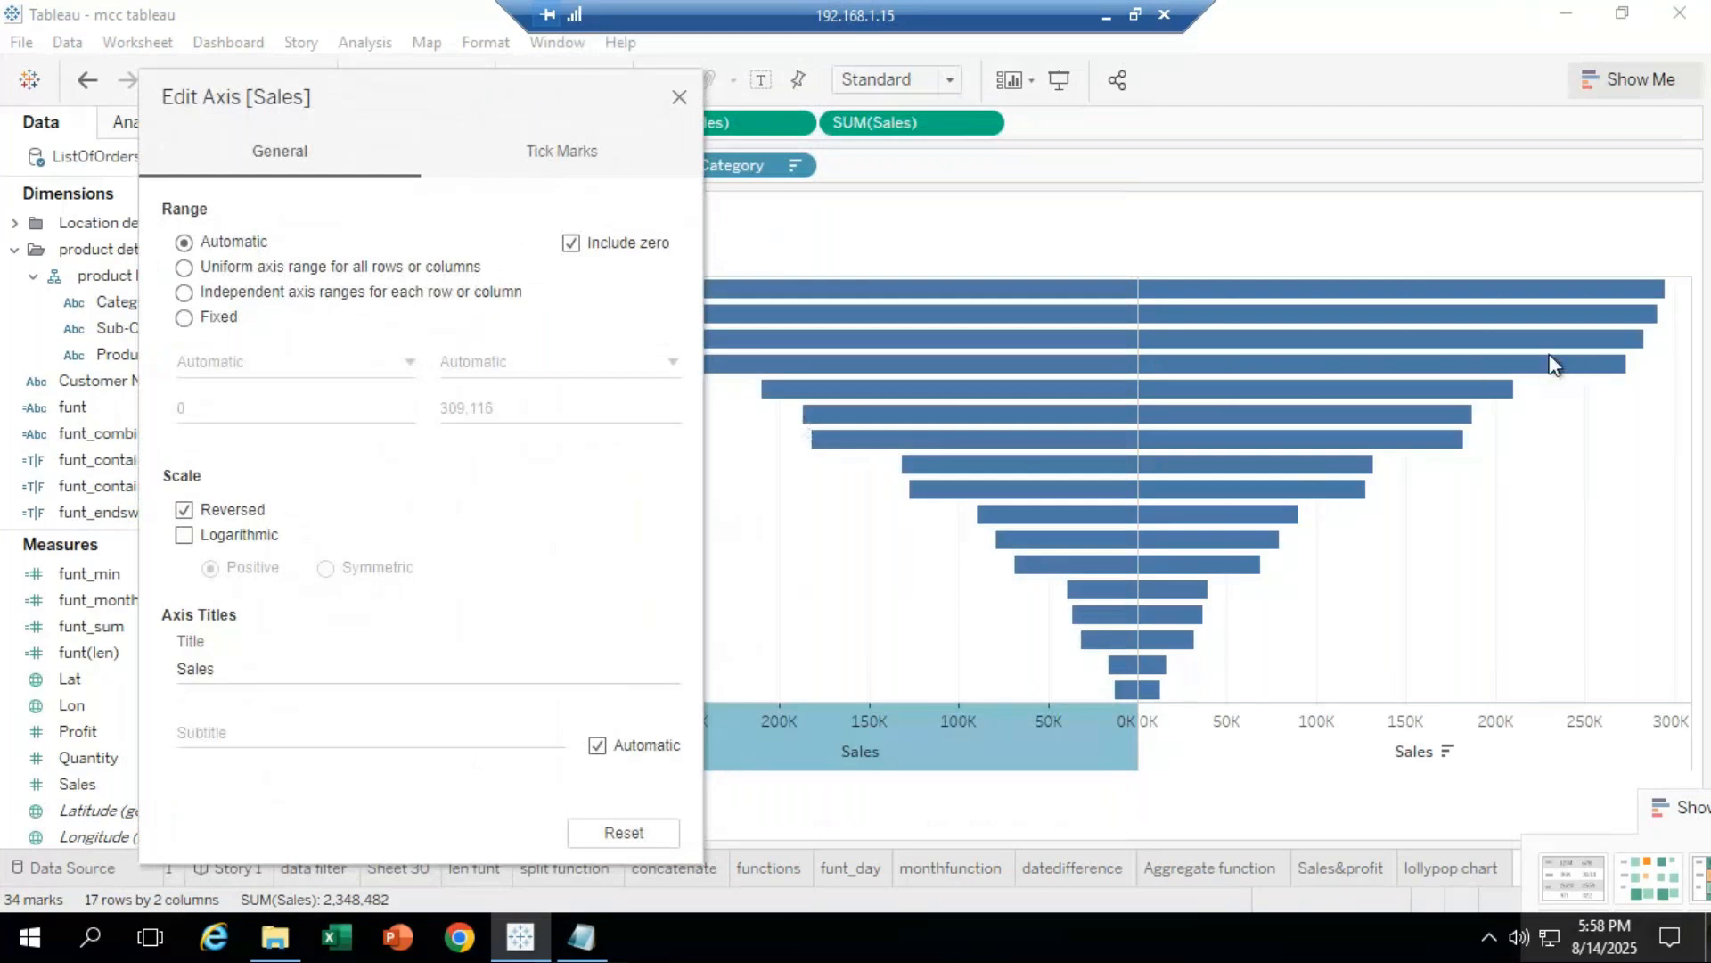
pyautogui.click(962, 670)
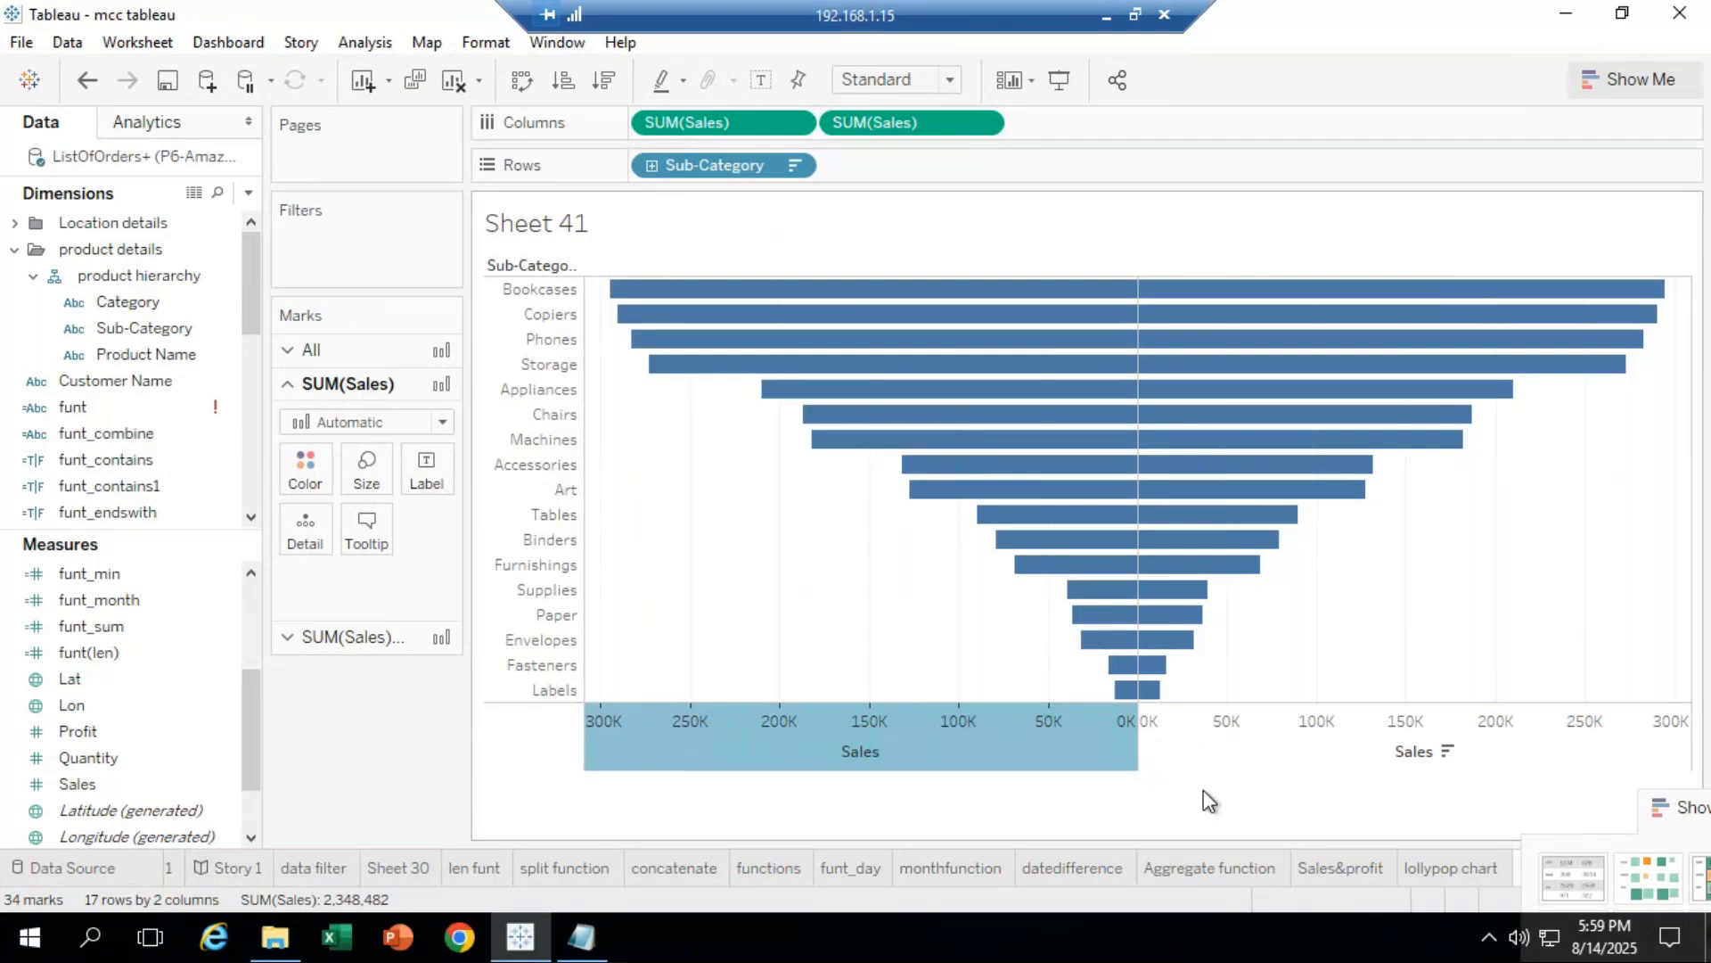
# Step: Hide the Sales axis headers and add Sales value labels to the left funnel bars
pyautogui.click(1307, 749)
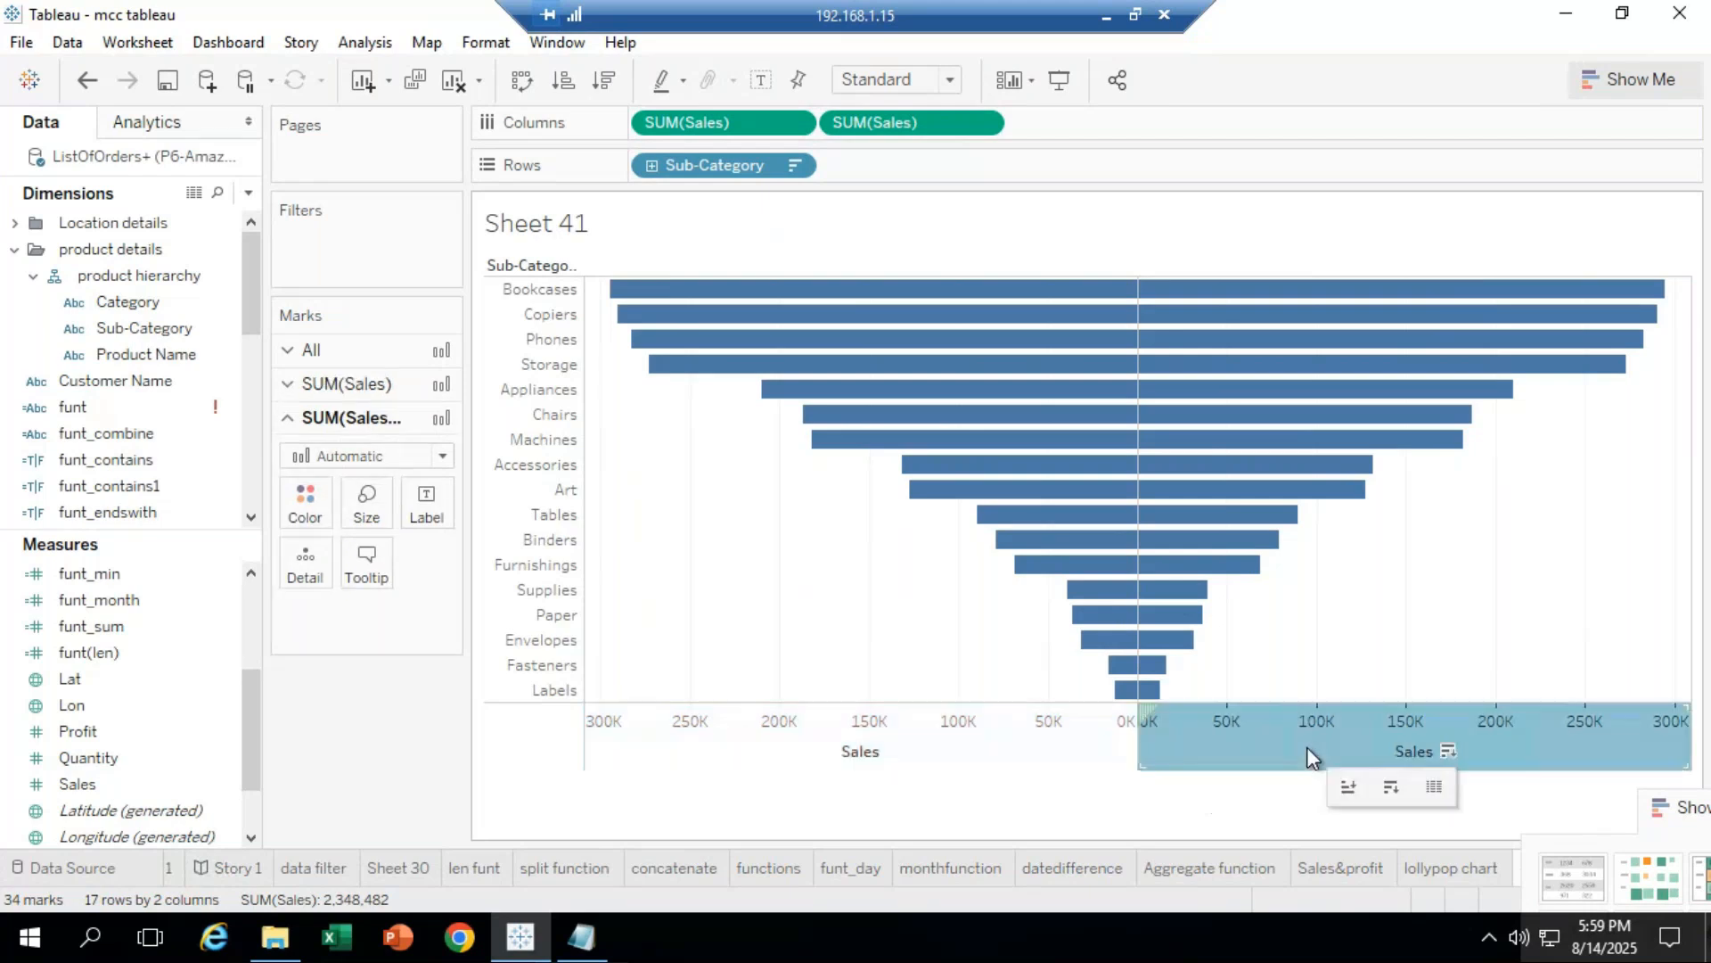
pyautogui.rightClick(1306, 747)
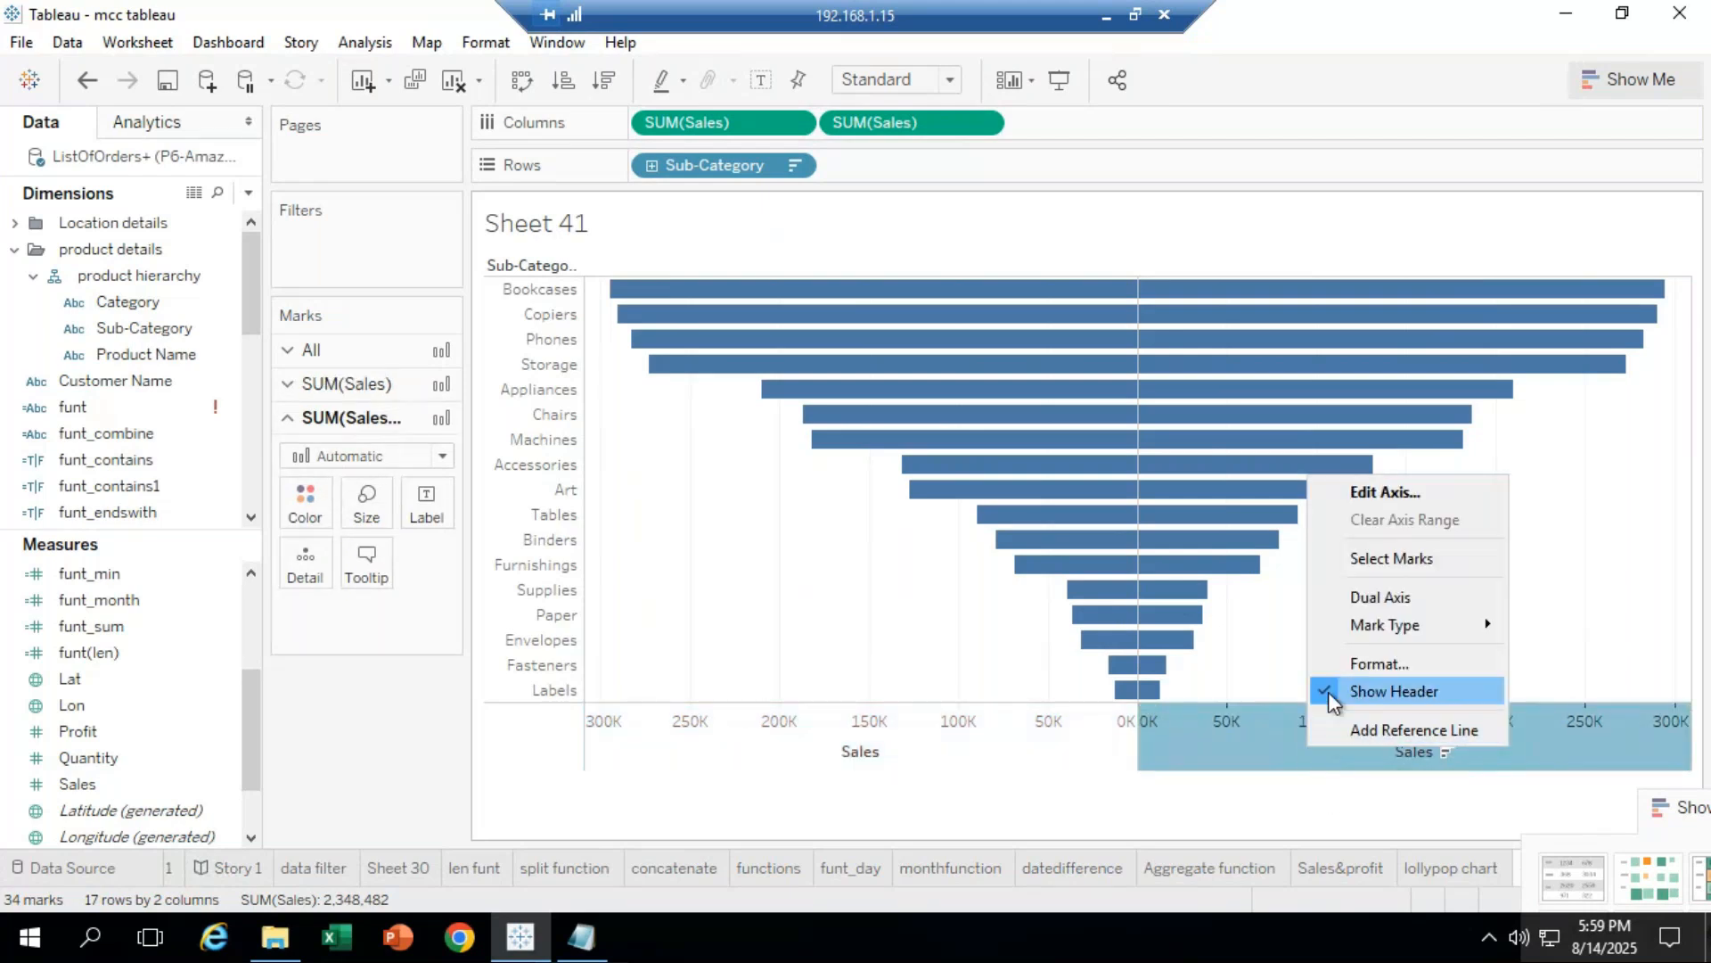
pyautogui.click(1329, 692)
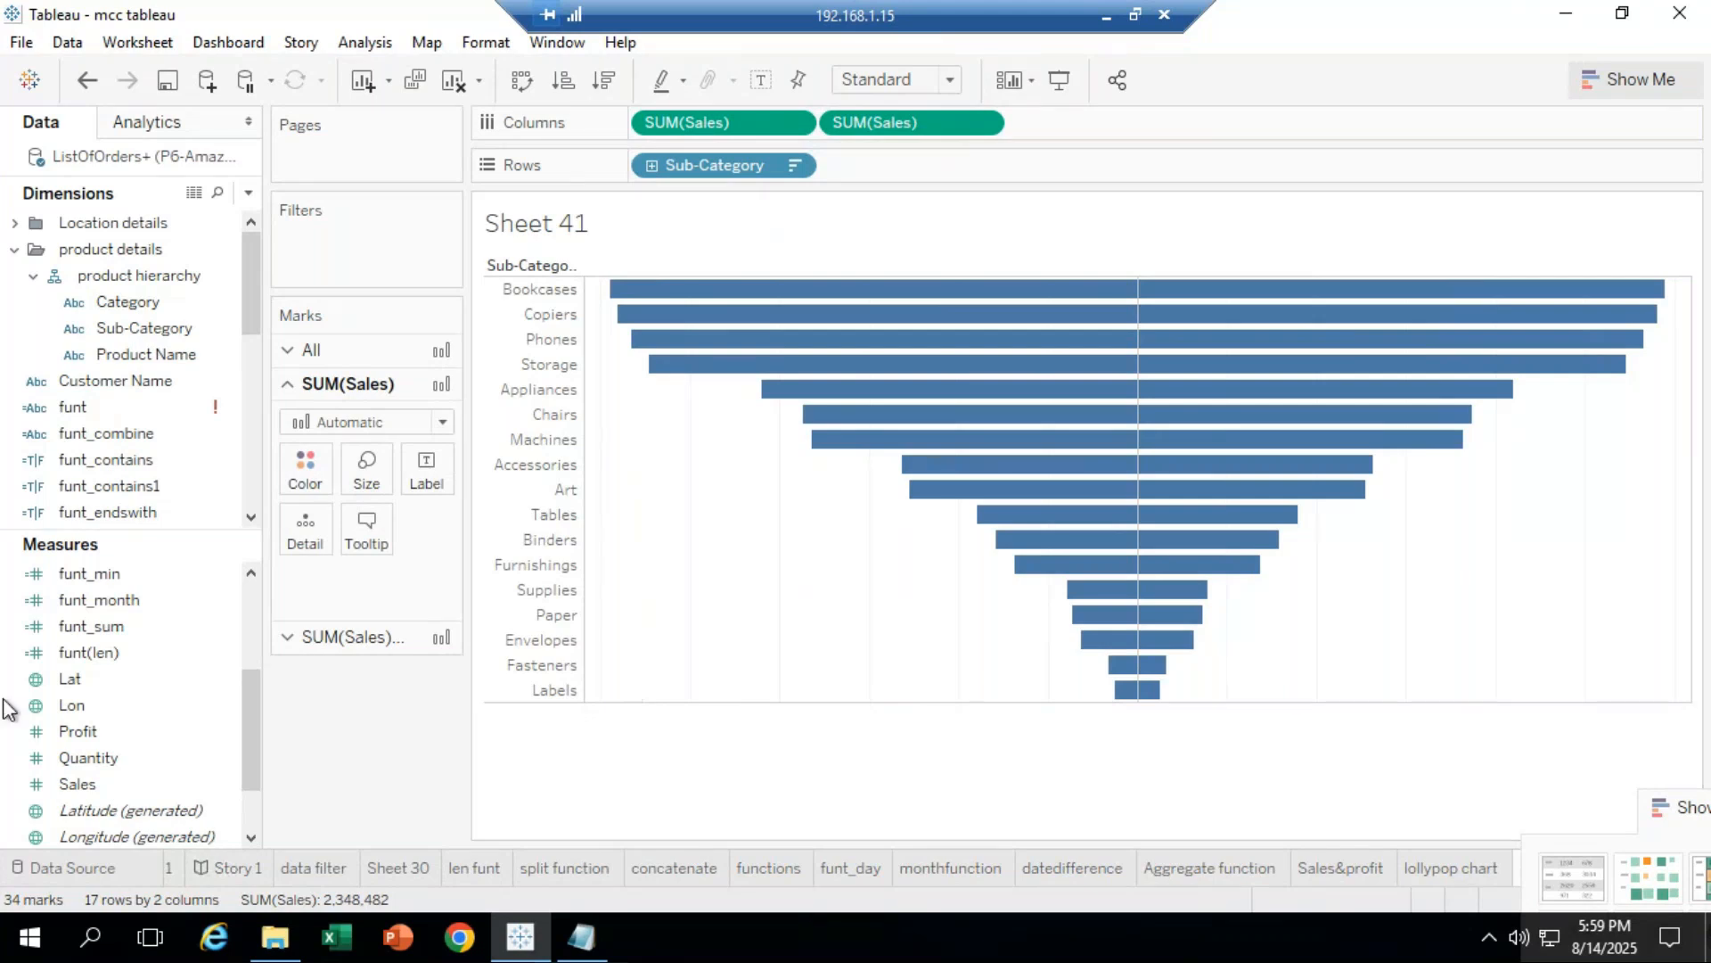
pyautogui.click(98, 781)
pyautogui.moveTo(89, 784); pyautogui.dragTo(427, 470)
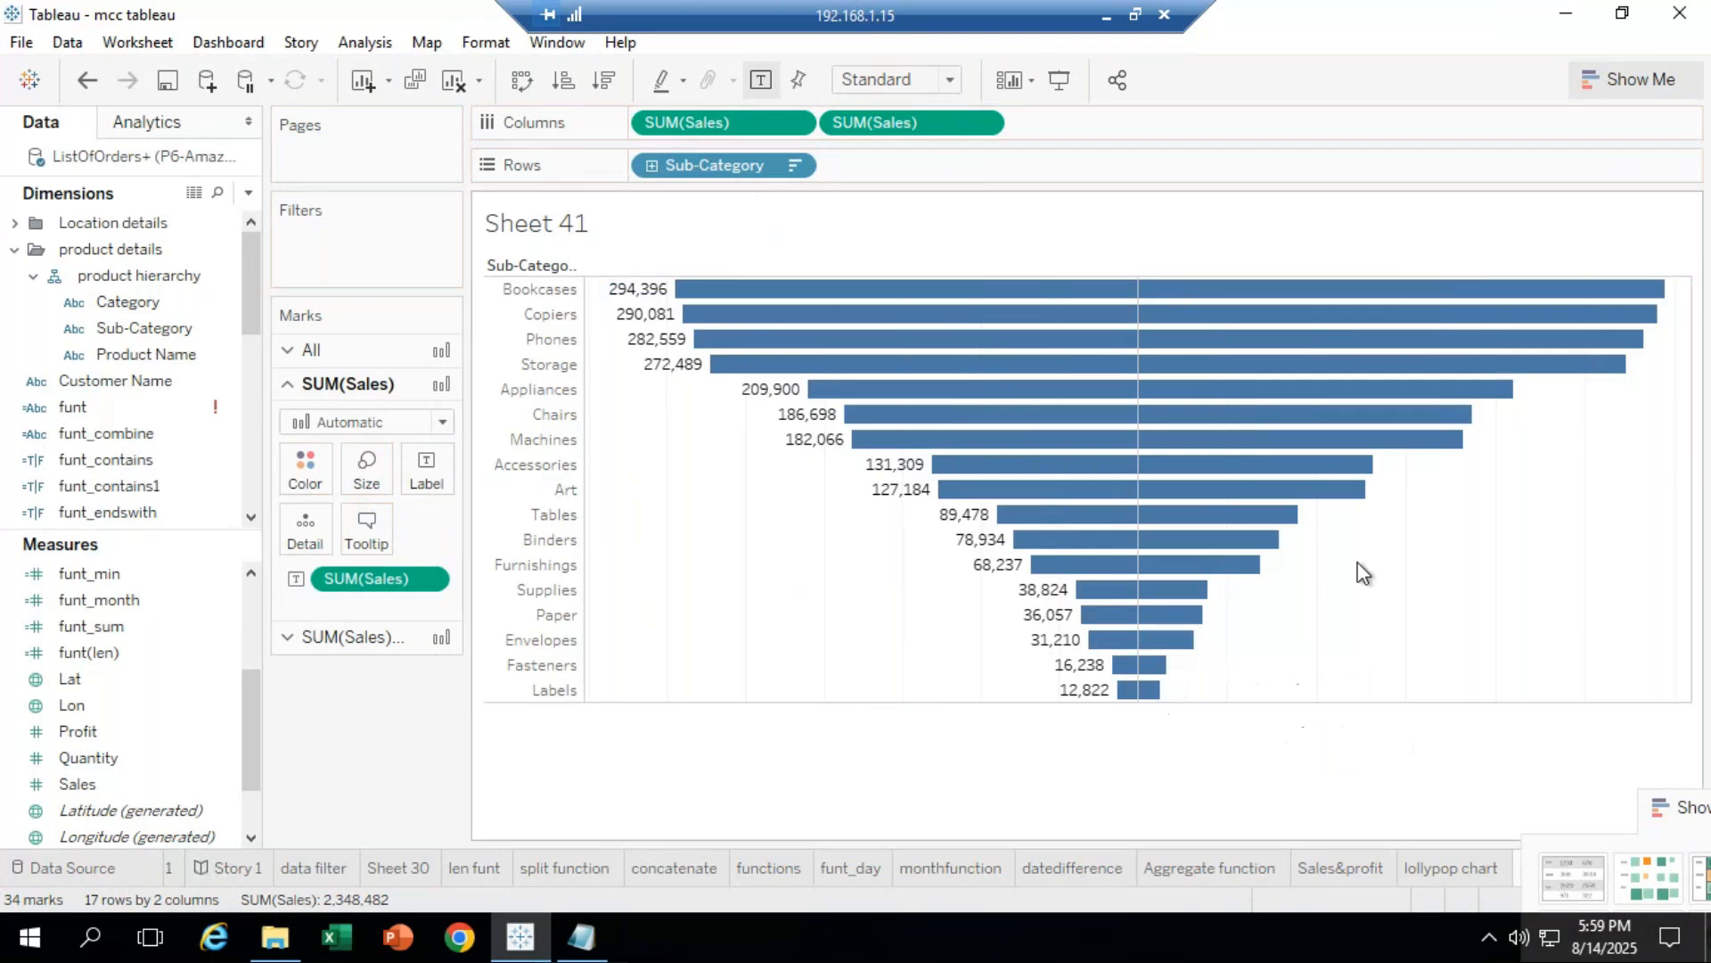
# Step: Add Sales labels to the right bars and remove them from the left bars
pyautogui.click(380, 637)
pyautogui.moveTo(77, 783); pyautogui.dragTo(426, 499)
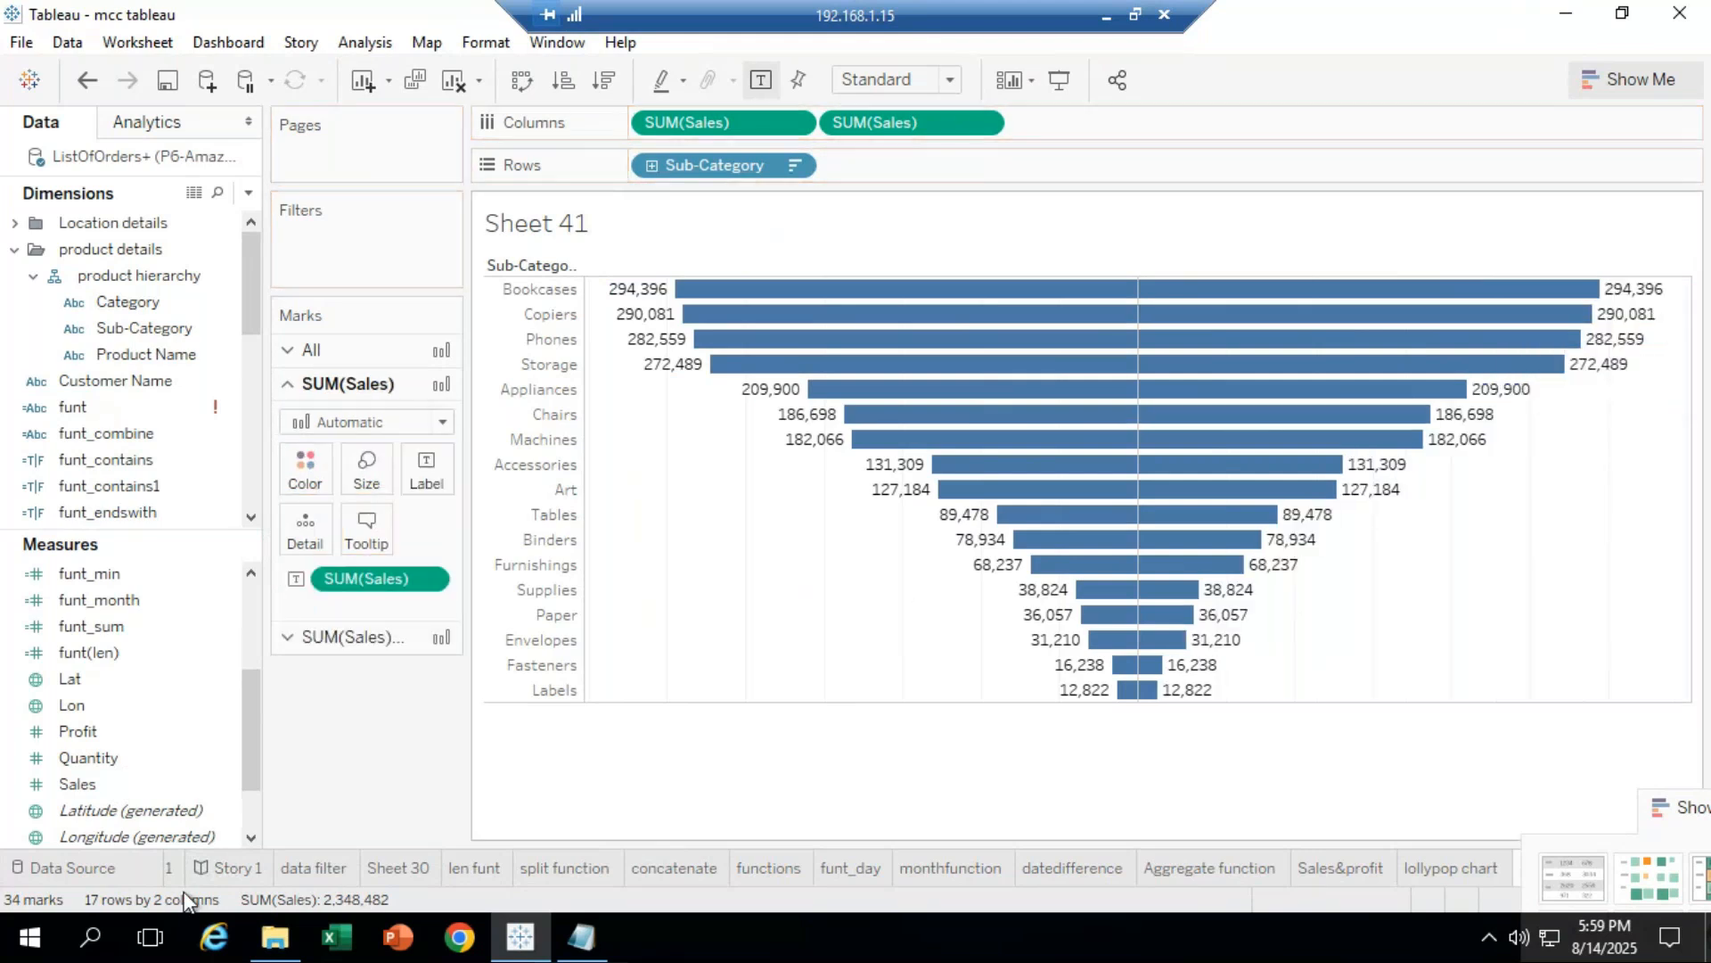
pyautogui.moveTo(354, 586); pyautogui.dragTo(462, 668)
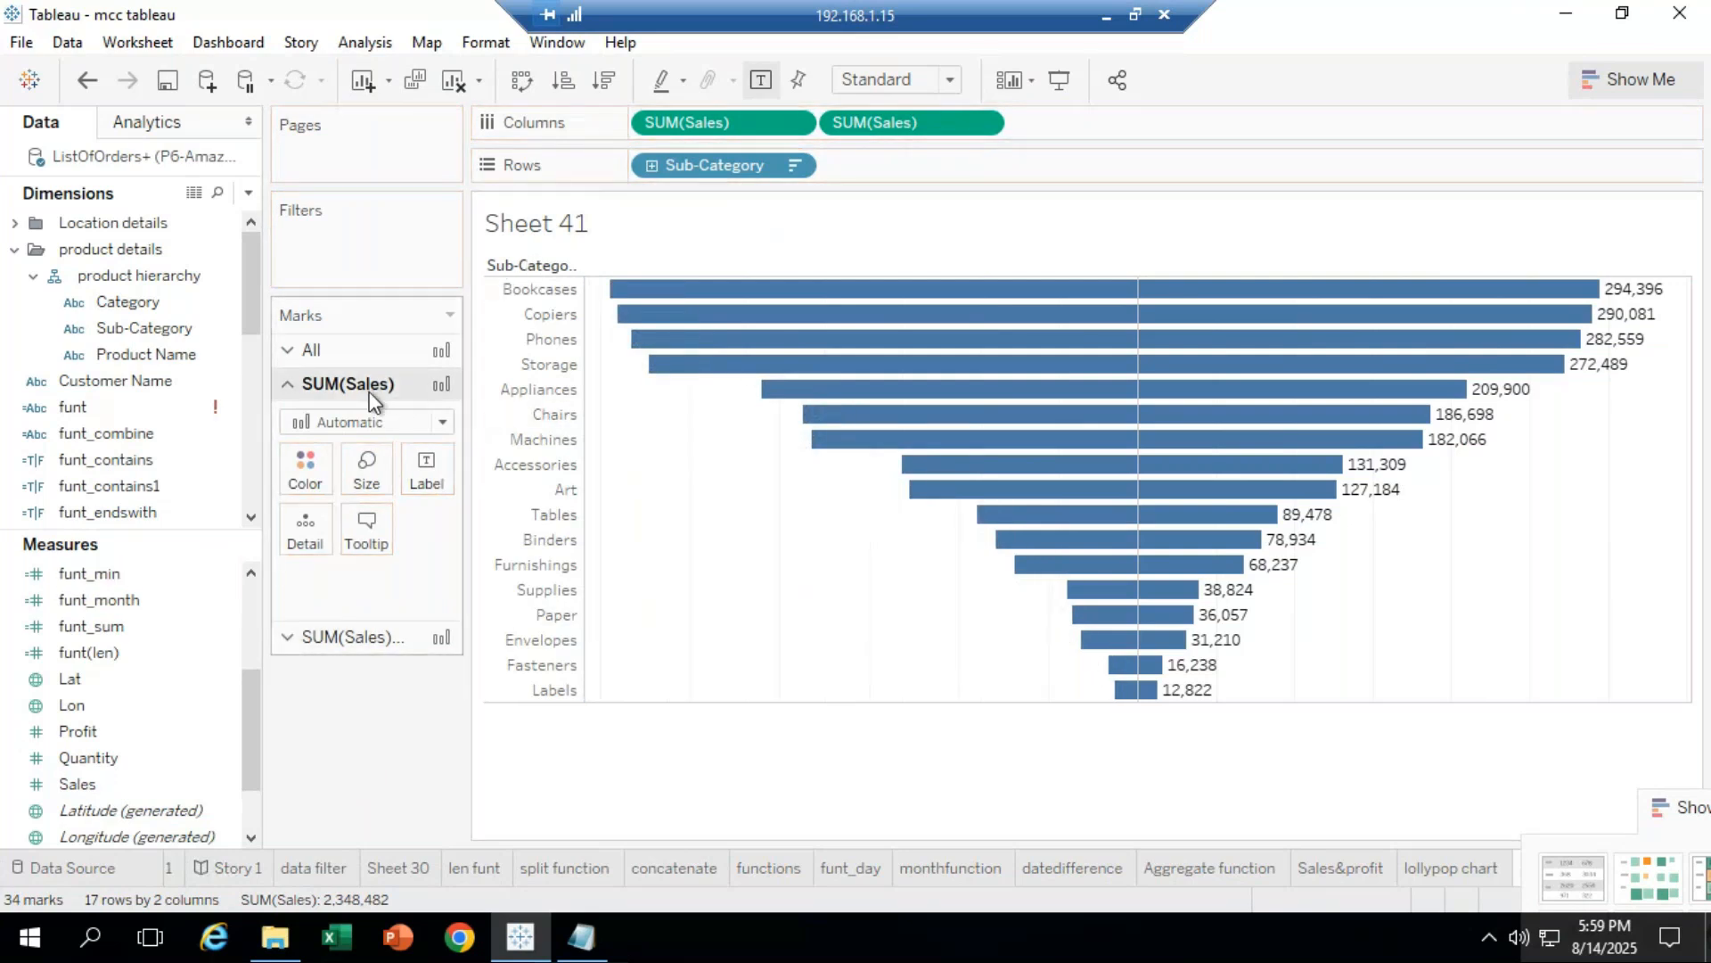
# Step: Undo the three label changes so neither half shows Sales labels
pyautogui.click(279, 360)
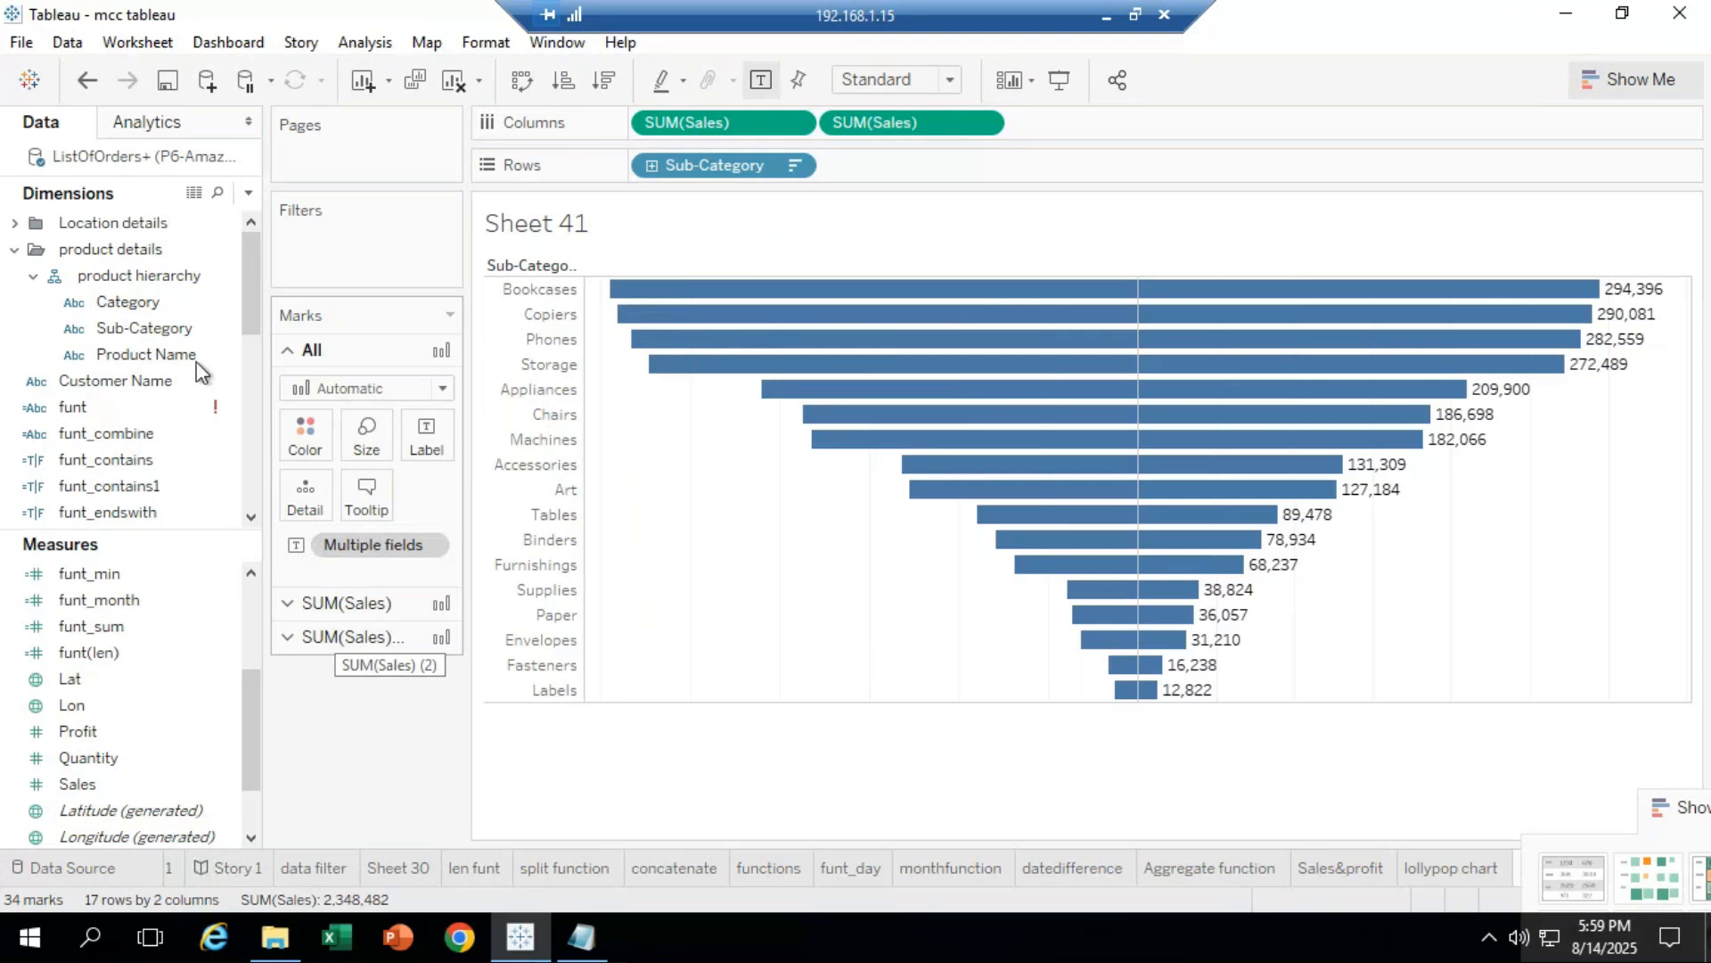
pyautogui.click(87, 81)
pyautogui.click(86, 82)
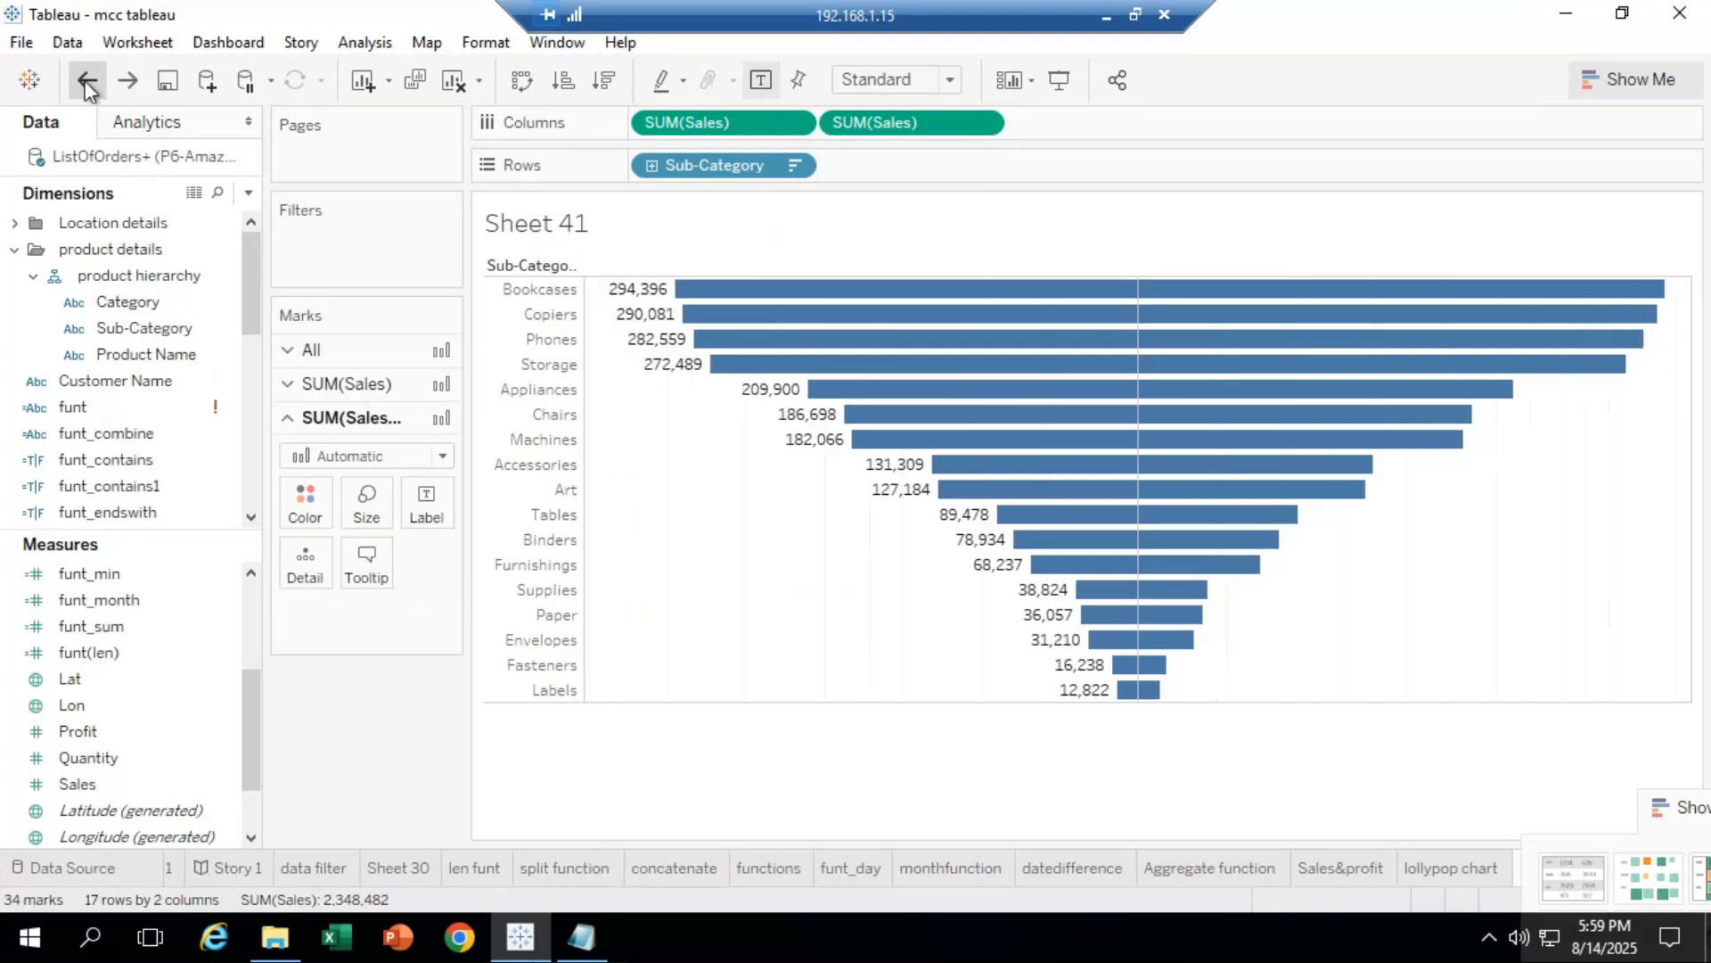
pyautogui.click(87, 81)
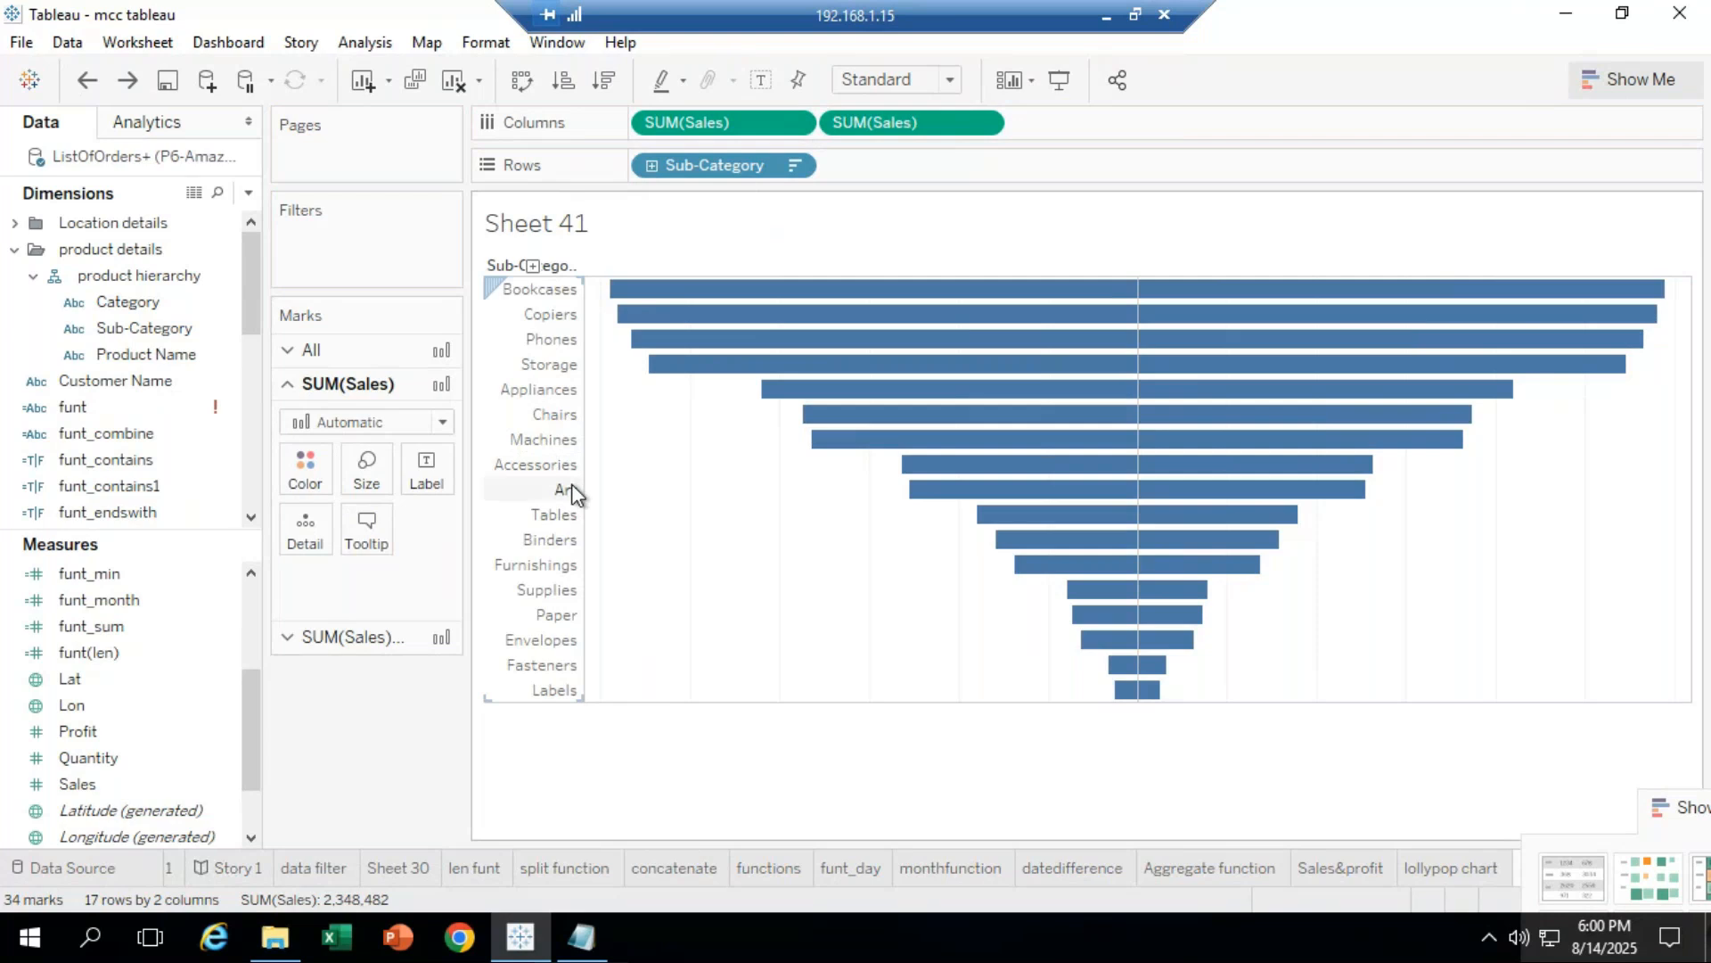
# Step: Colour the left funnel bars orange
pyautogui.click(303, 463)
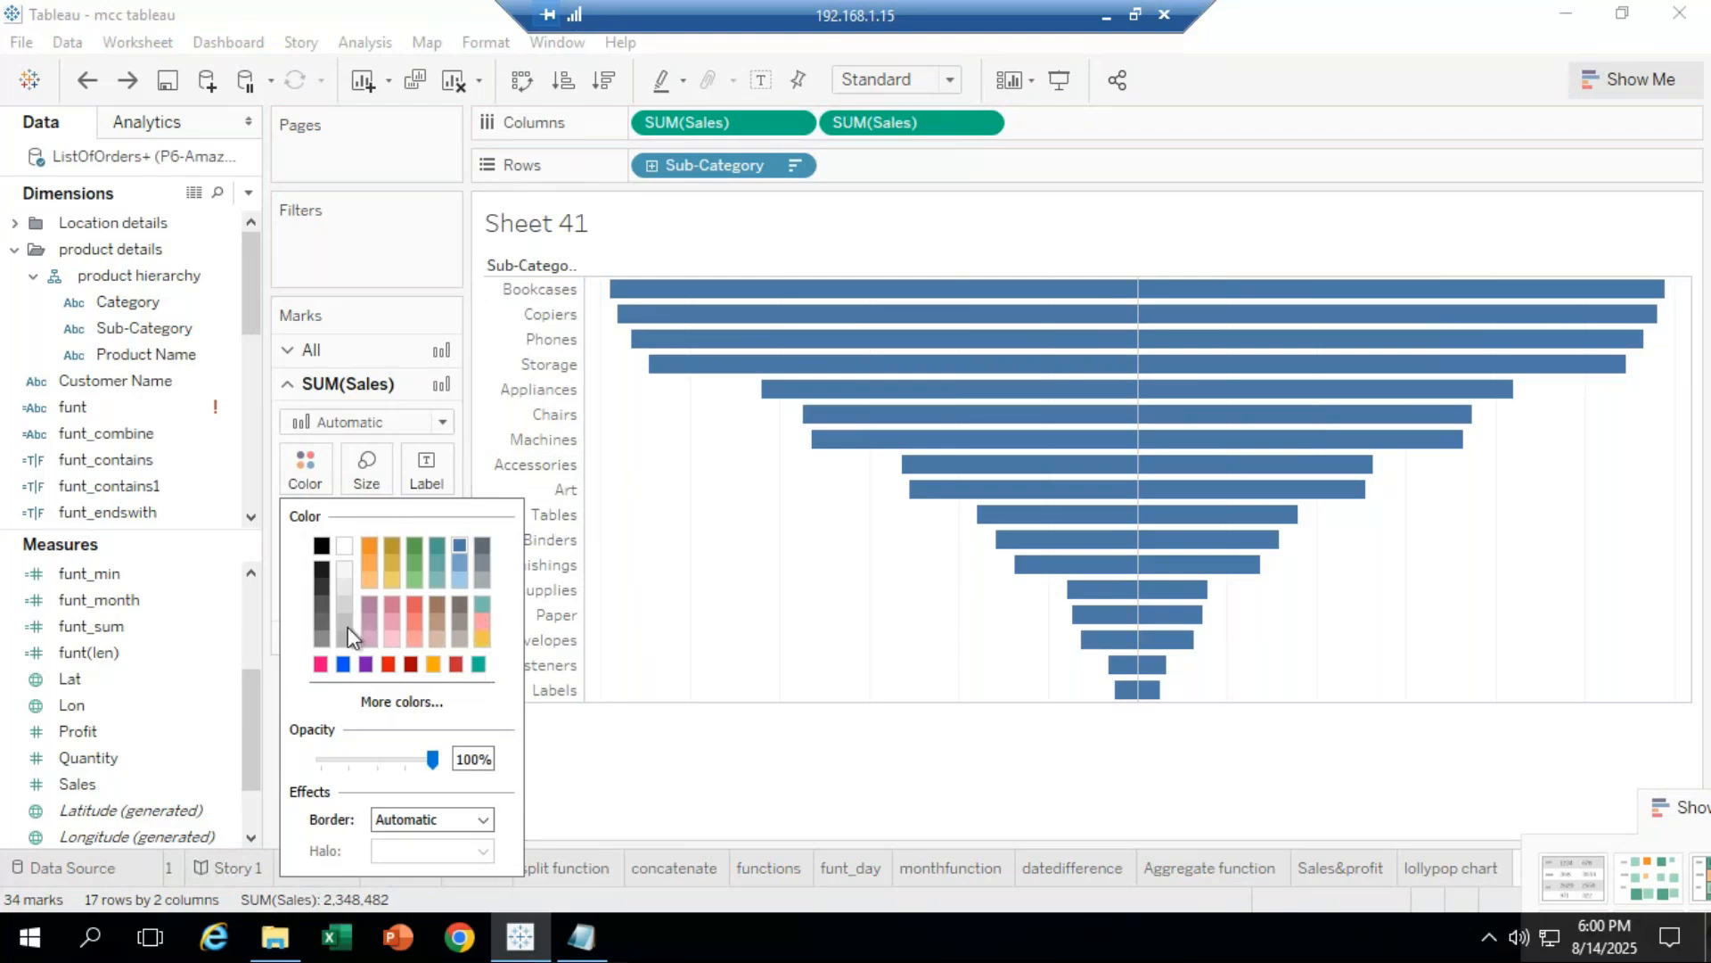
pyautogui.click(458, 556)
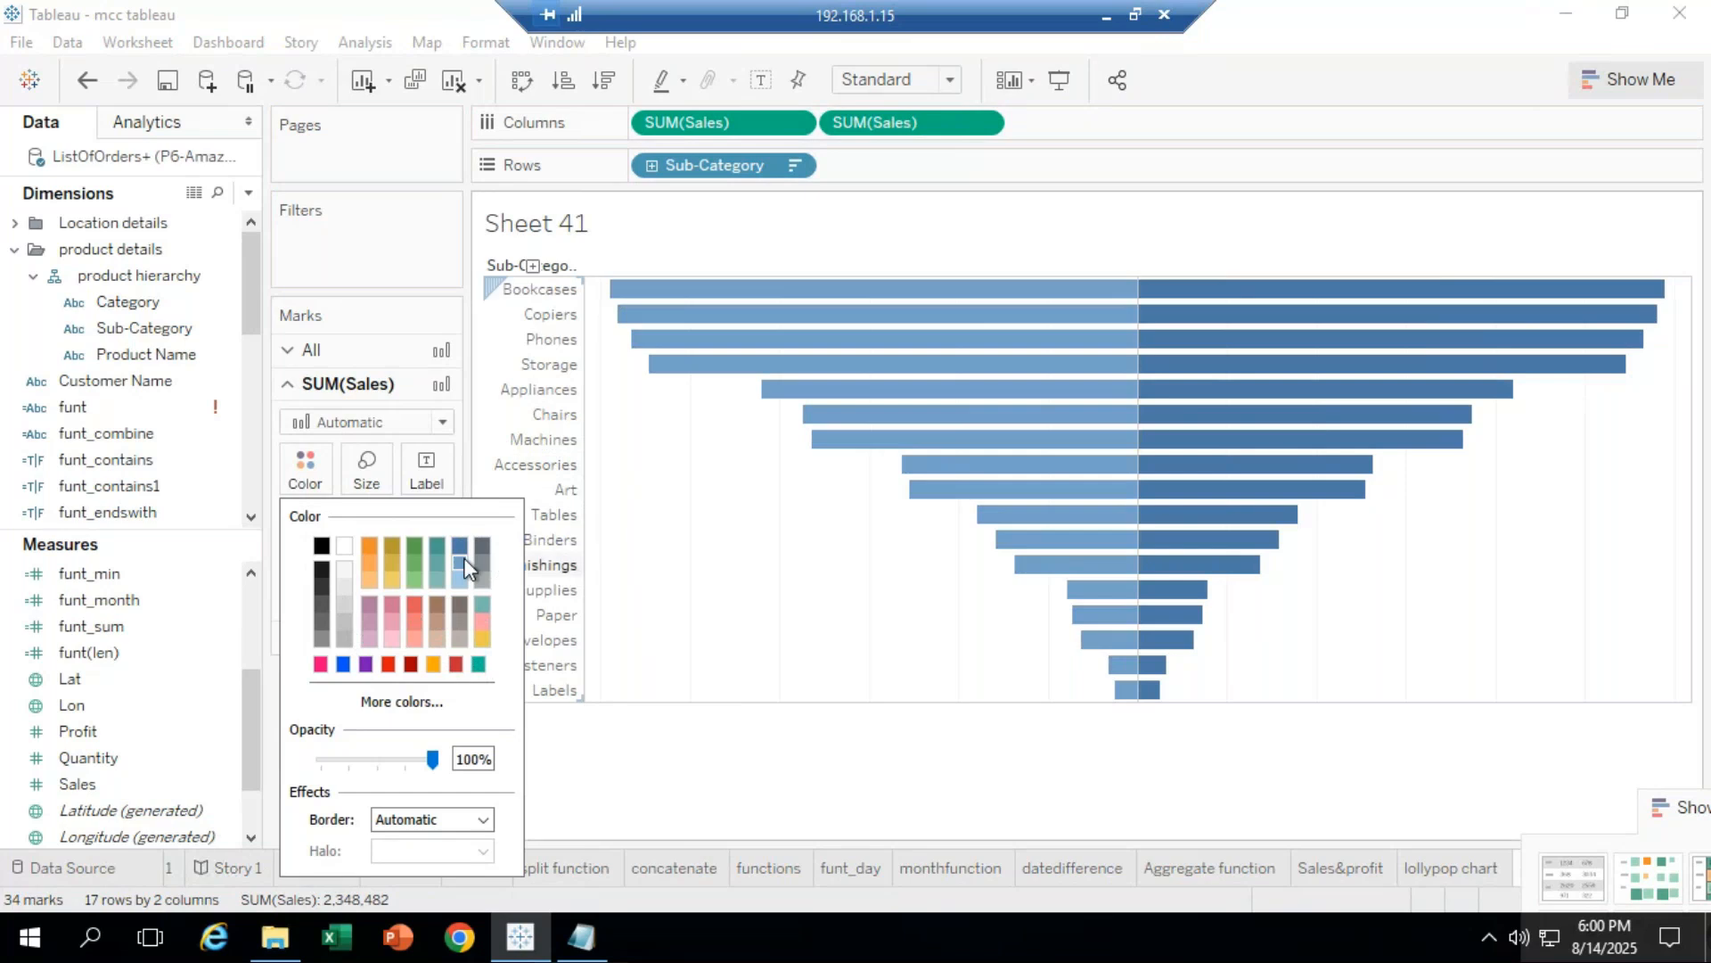
pyautogui.click(369, 544)
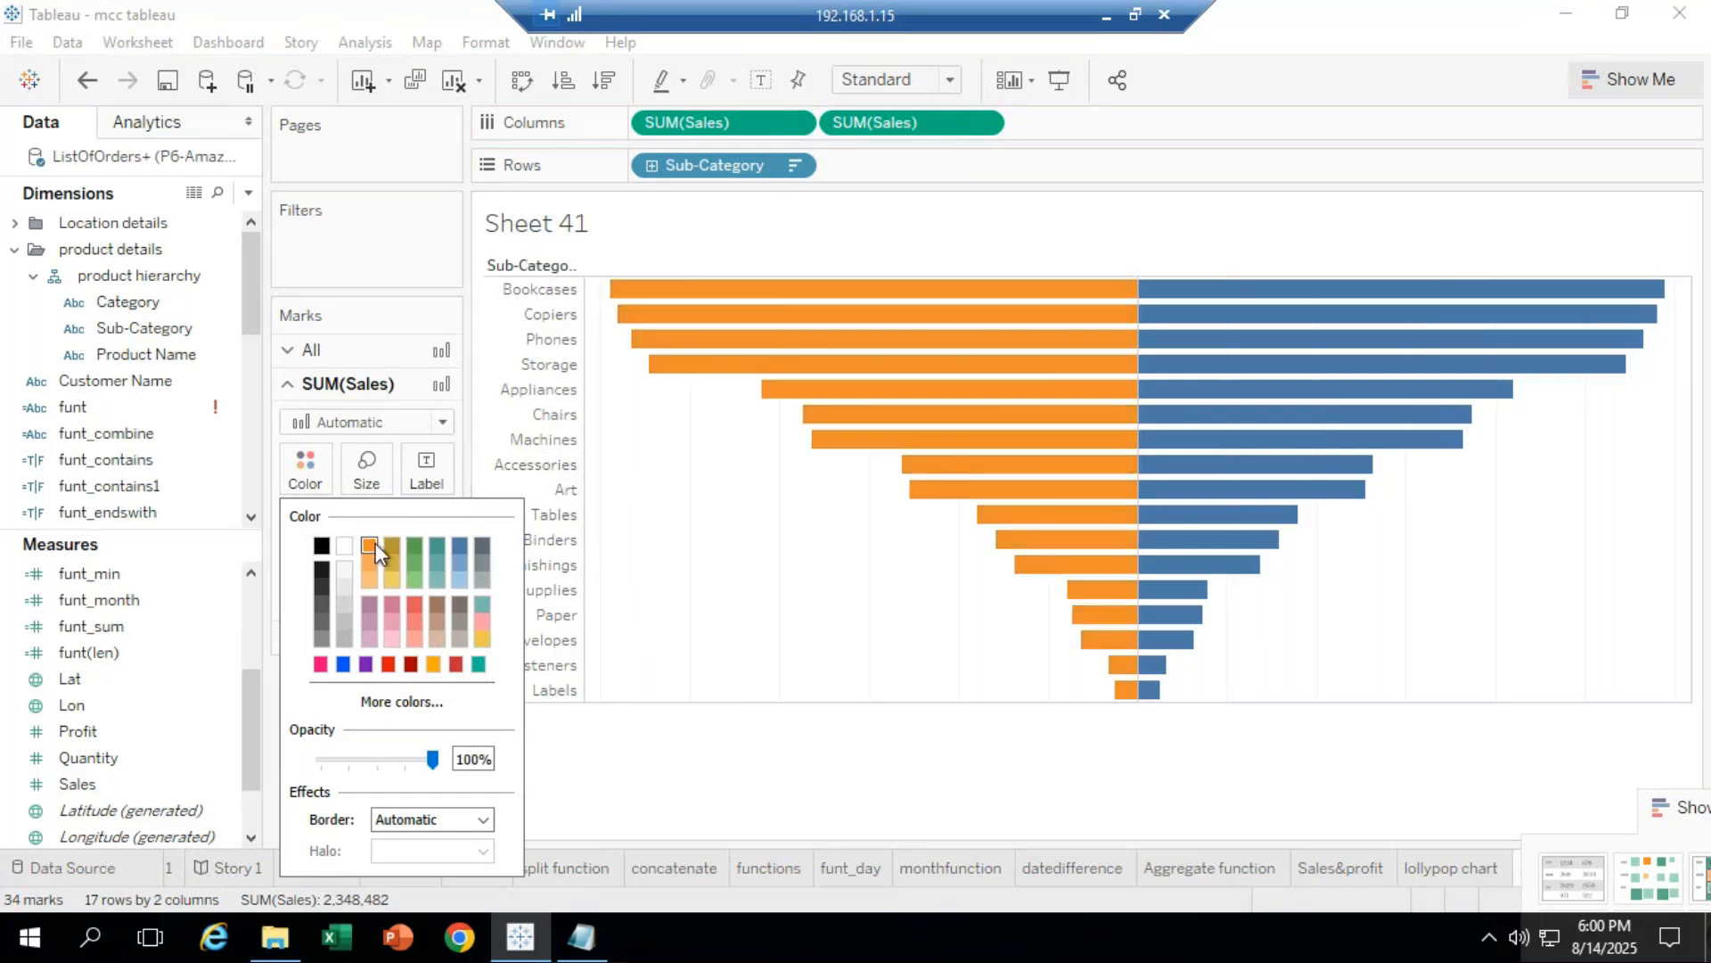
pyautogui.click(752, 754)
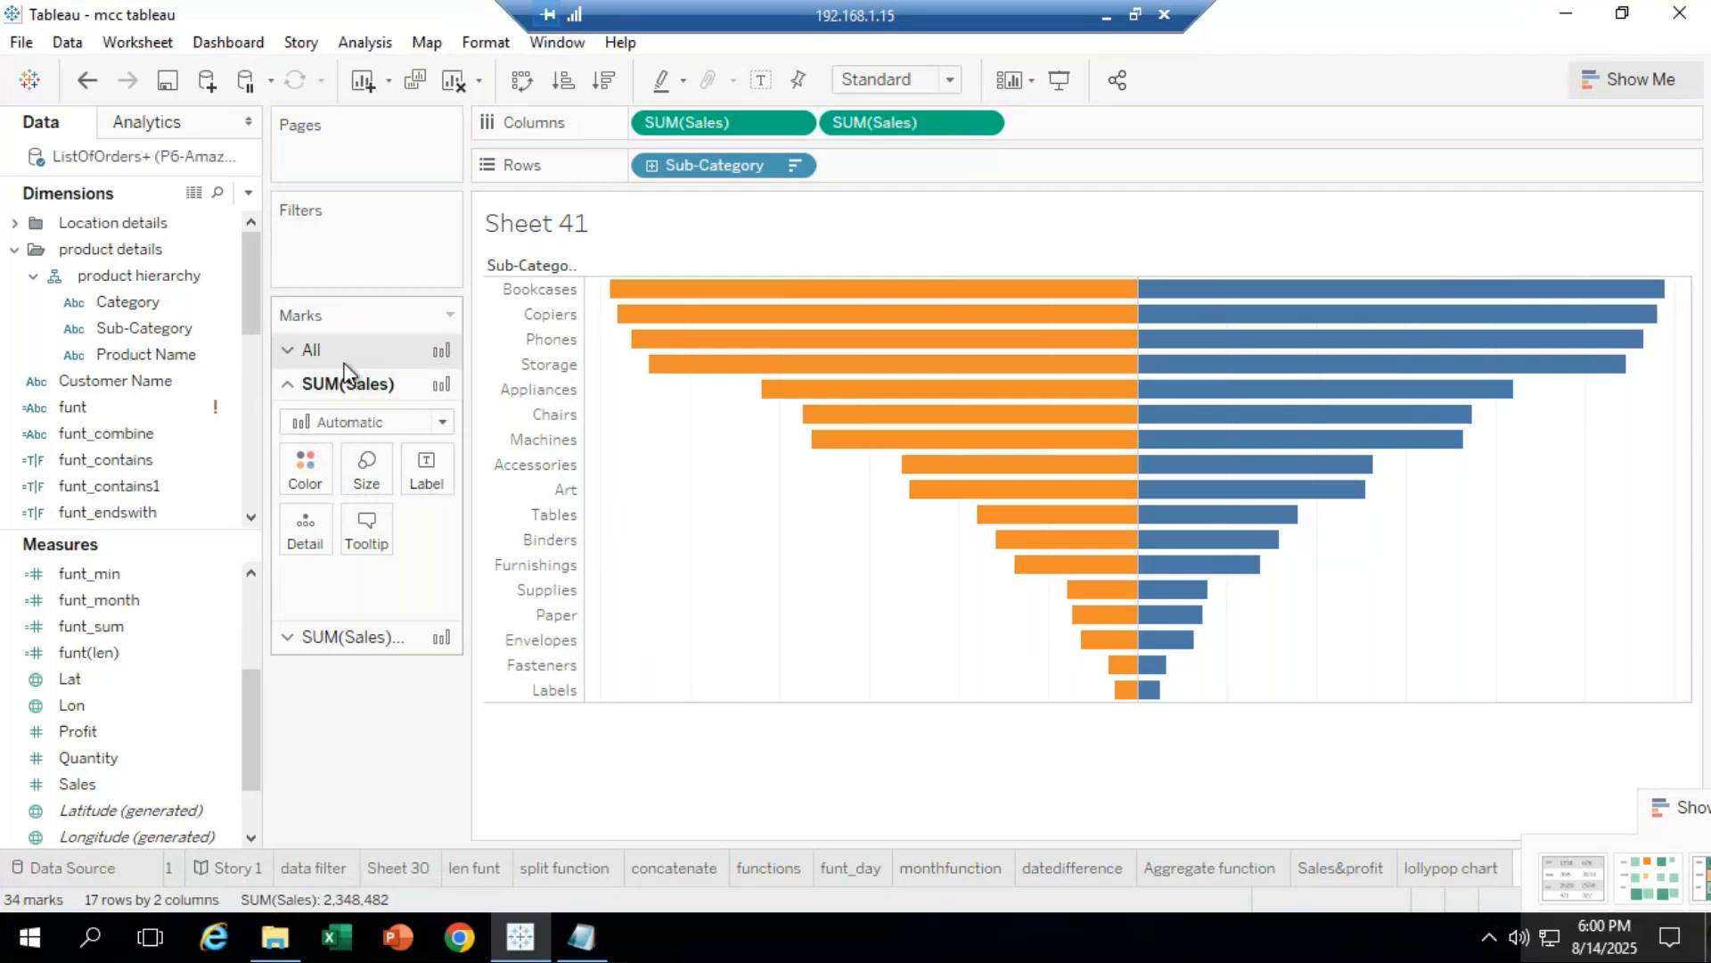
# Step: Colour the right funnel bars green after trying orange and blue
pyautogui.click(344, 636)
pyautogui.click(314, 493)
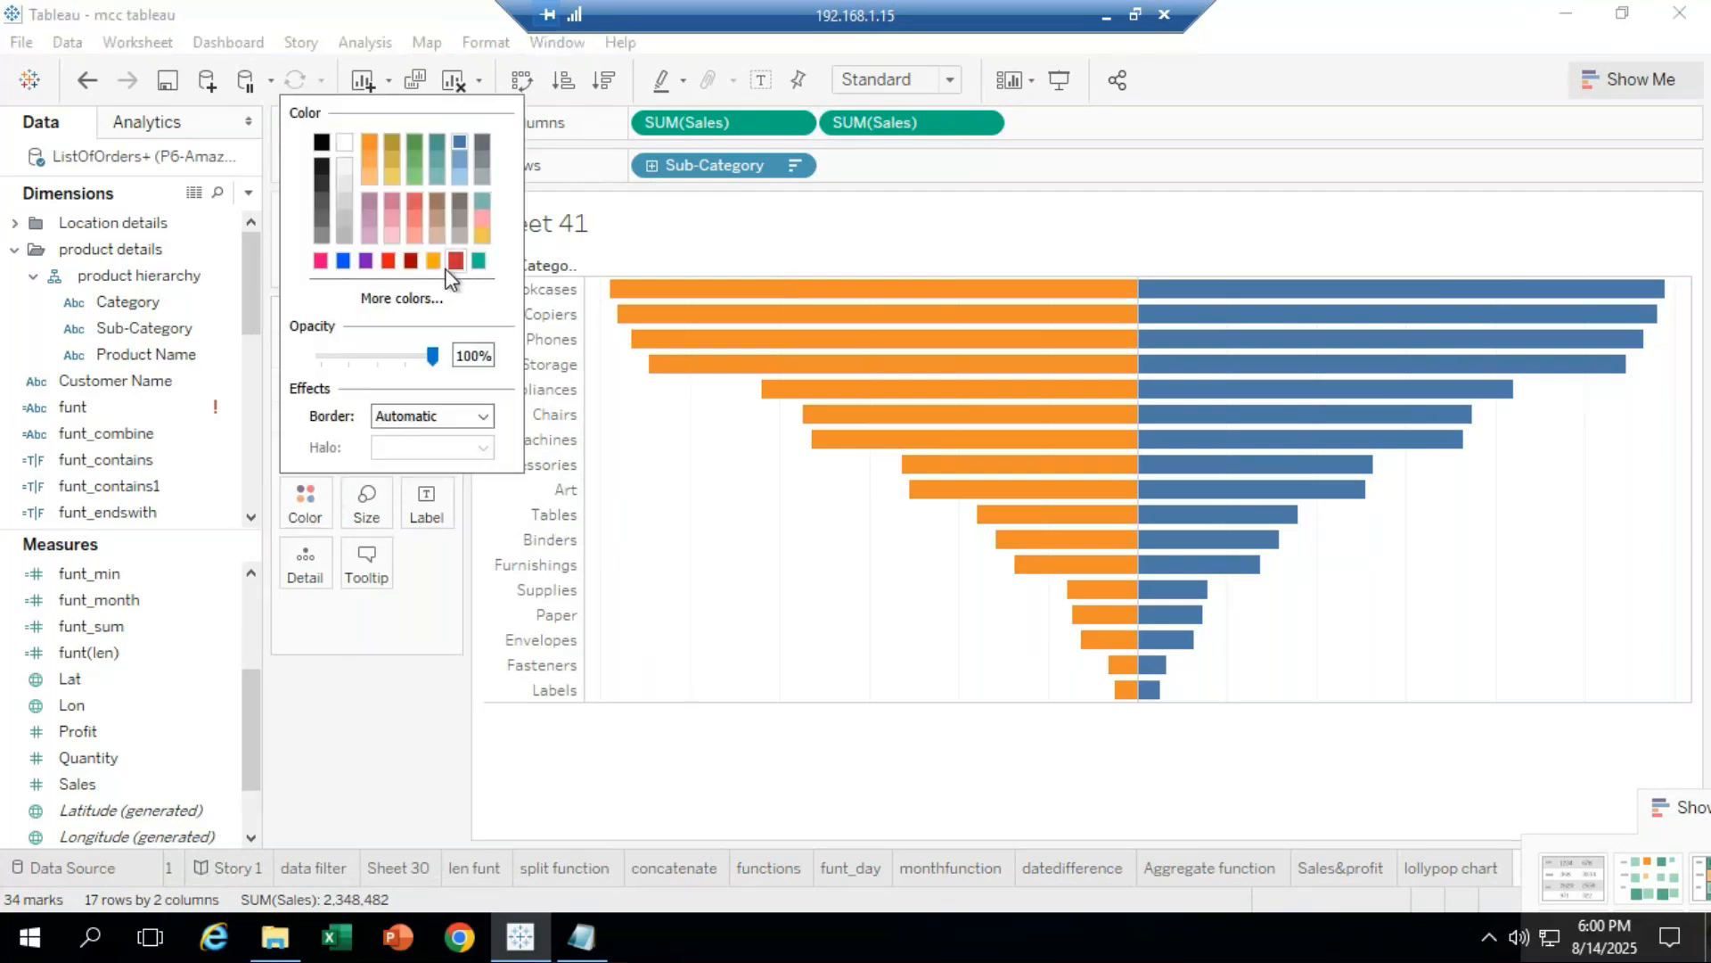
pyautogui.click(369, 143)
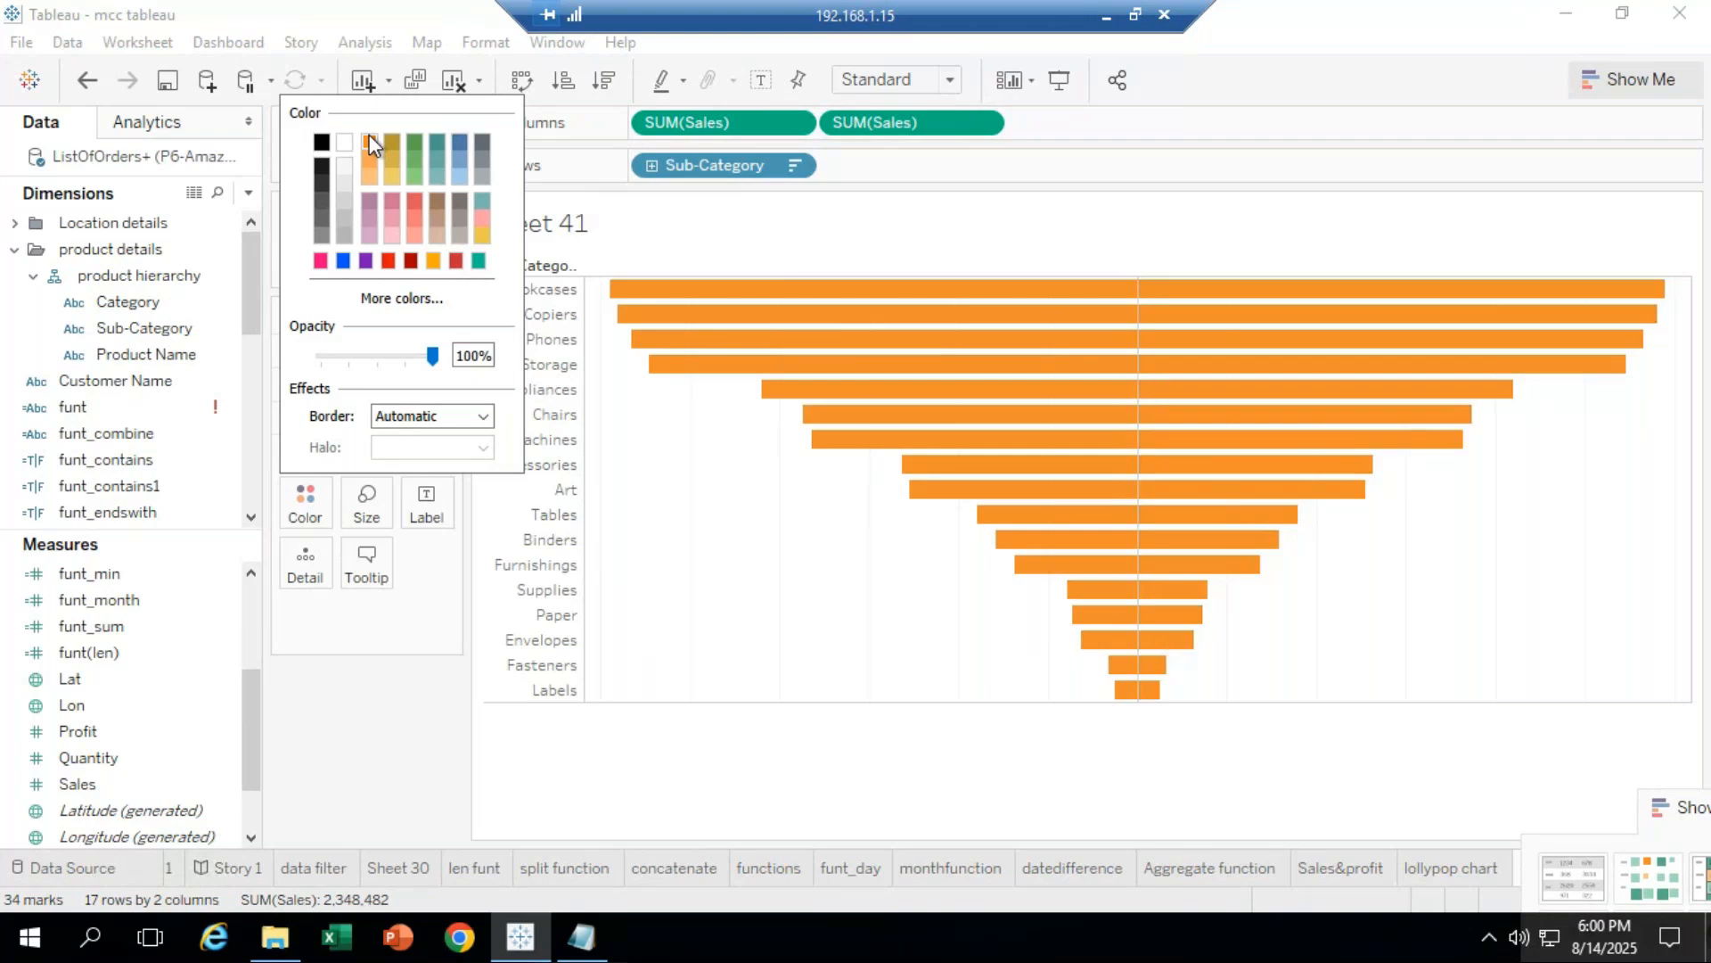
pyautogui.click(1013, 806)
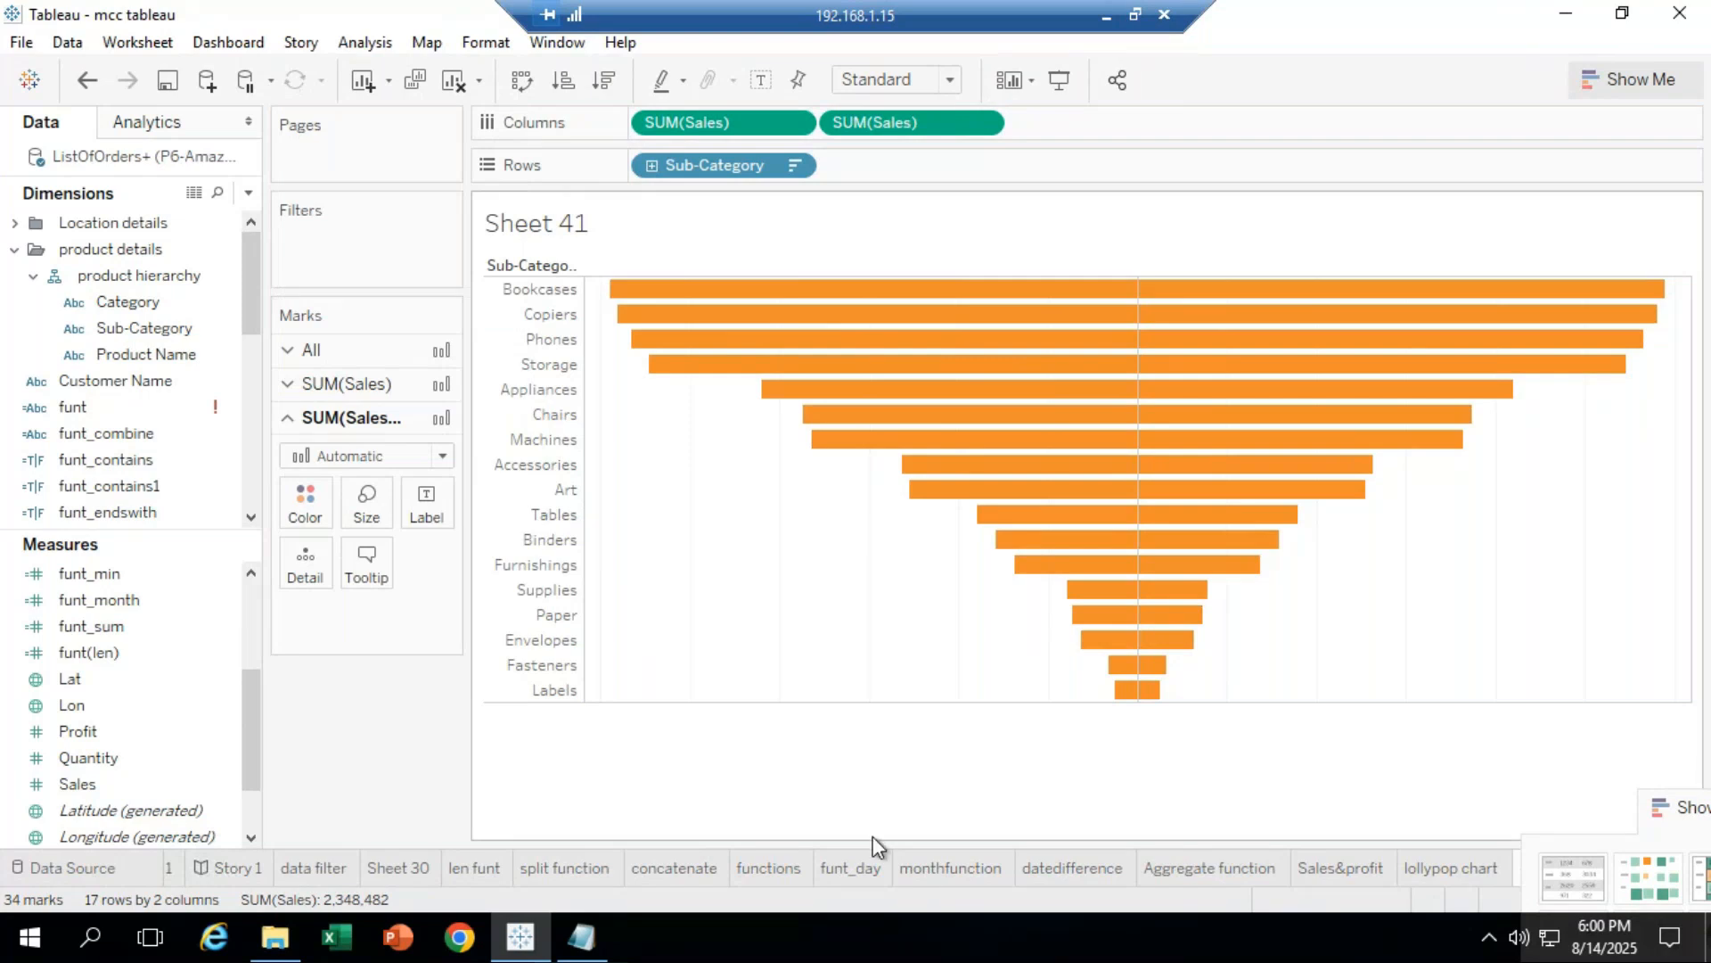
pyautogui.click(305, 503)
pyautogui.click(348, 262)
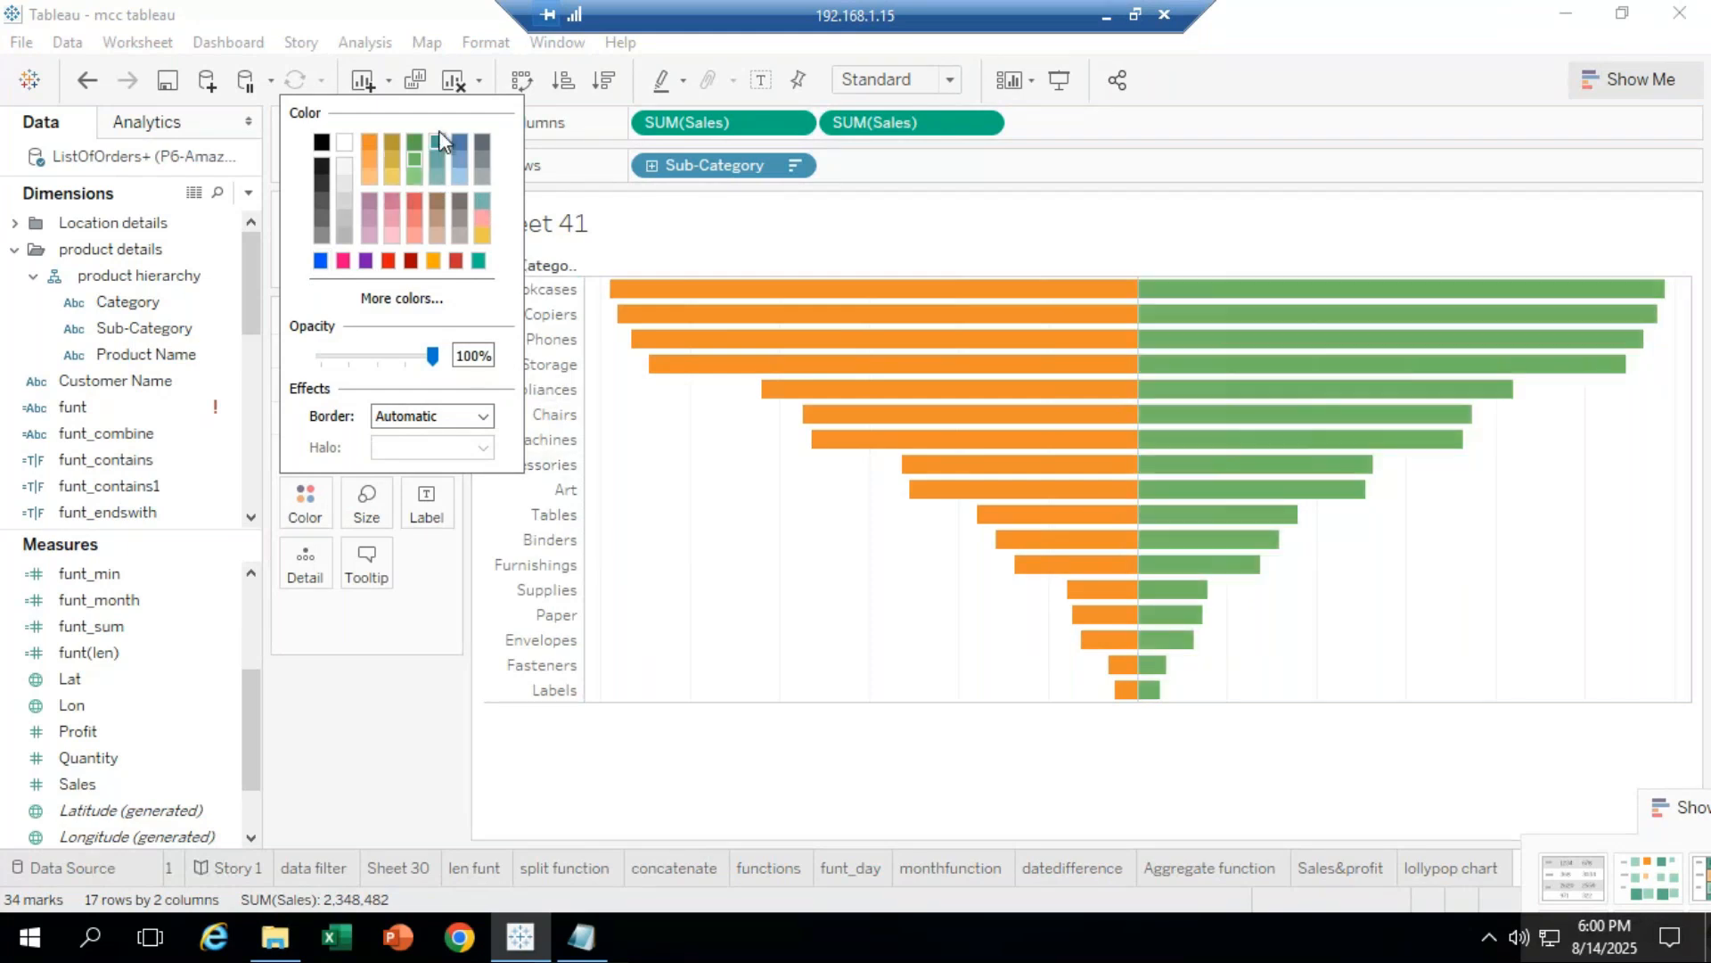
pyautogui.click(370, 141)
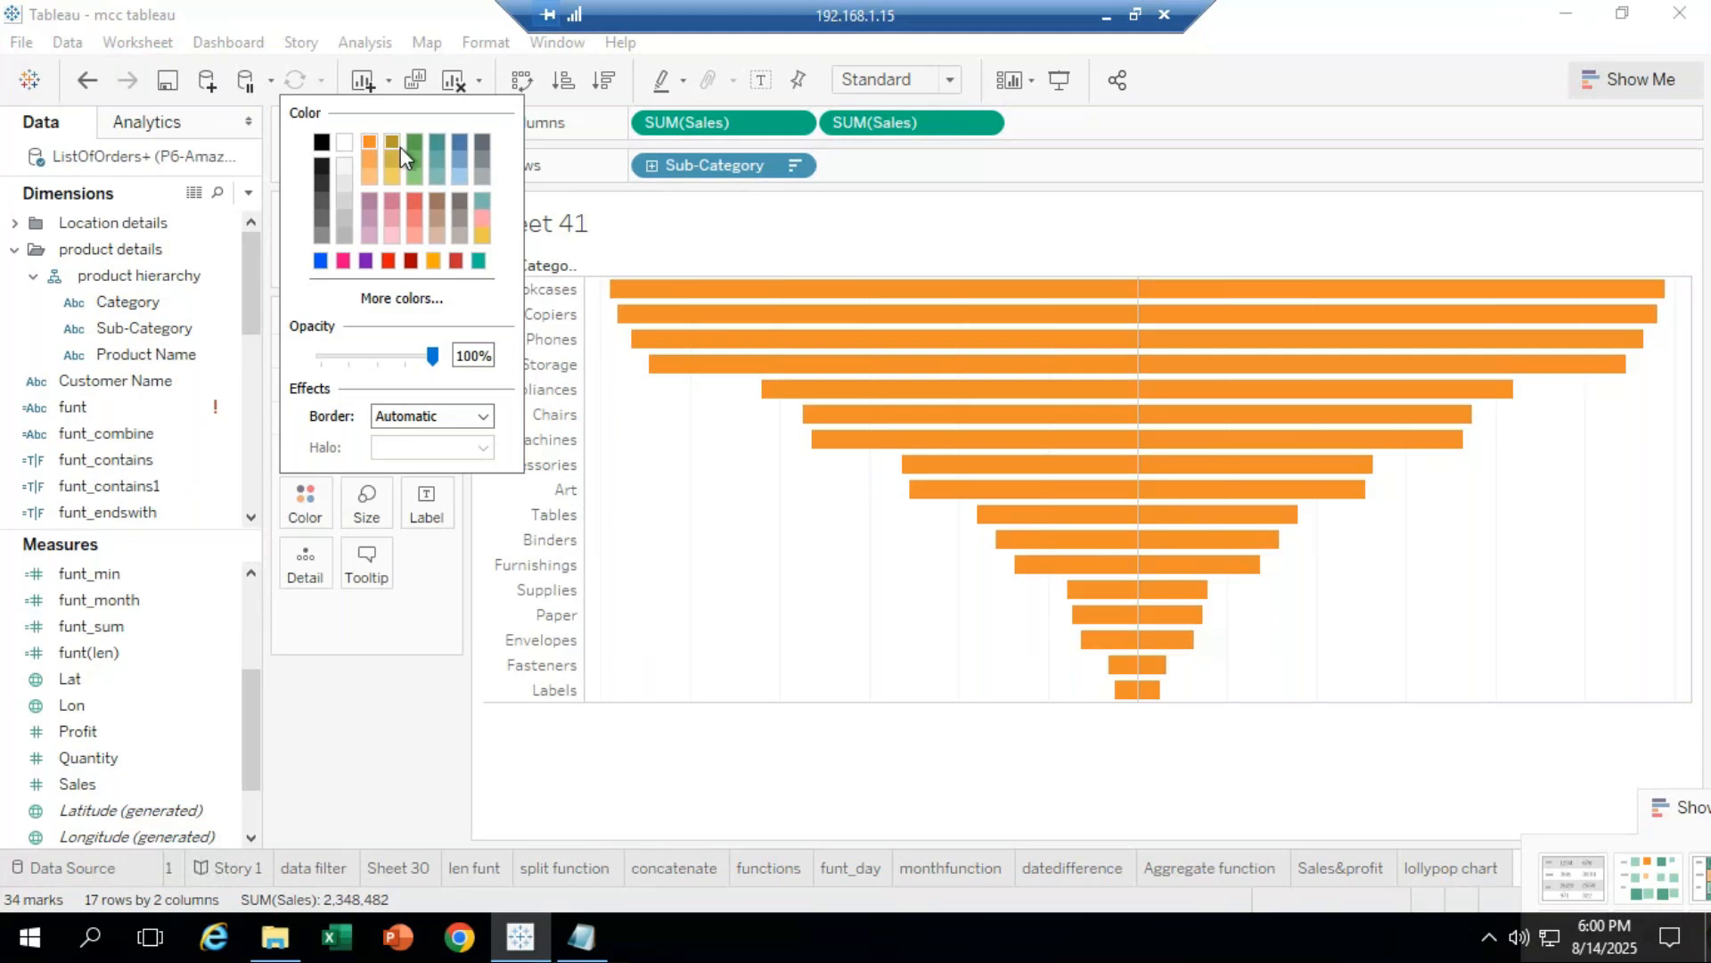
pyautogui.click(415, 142)
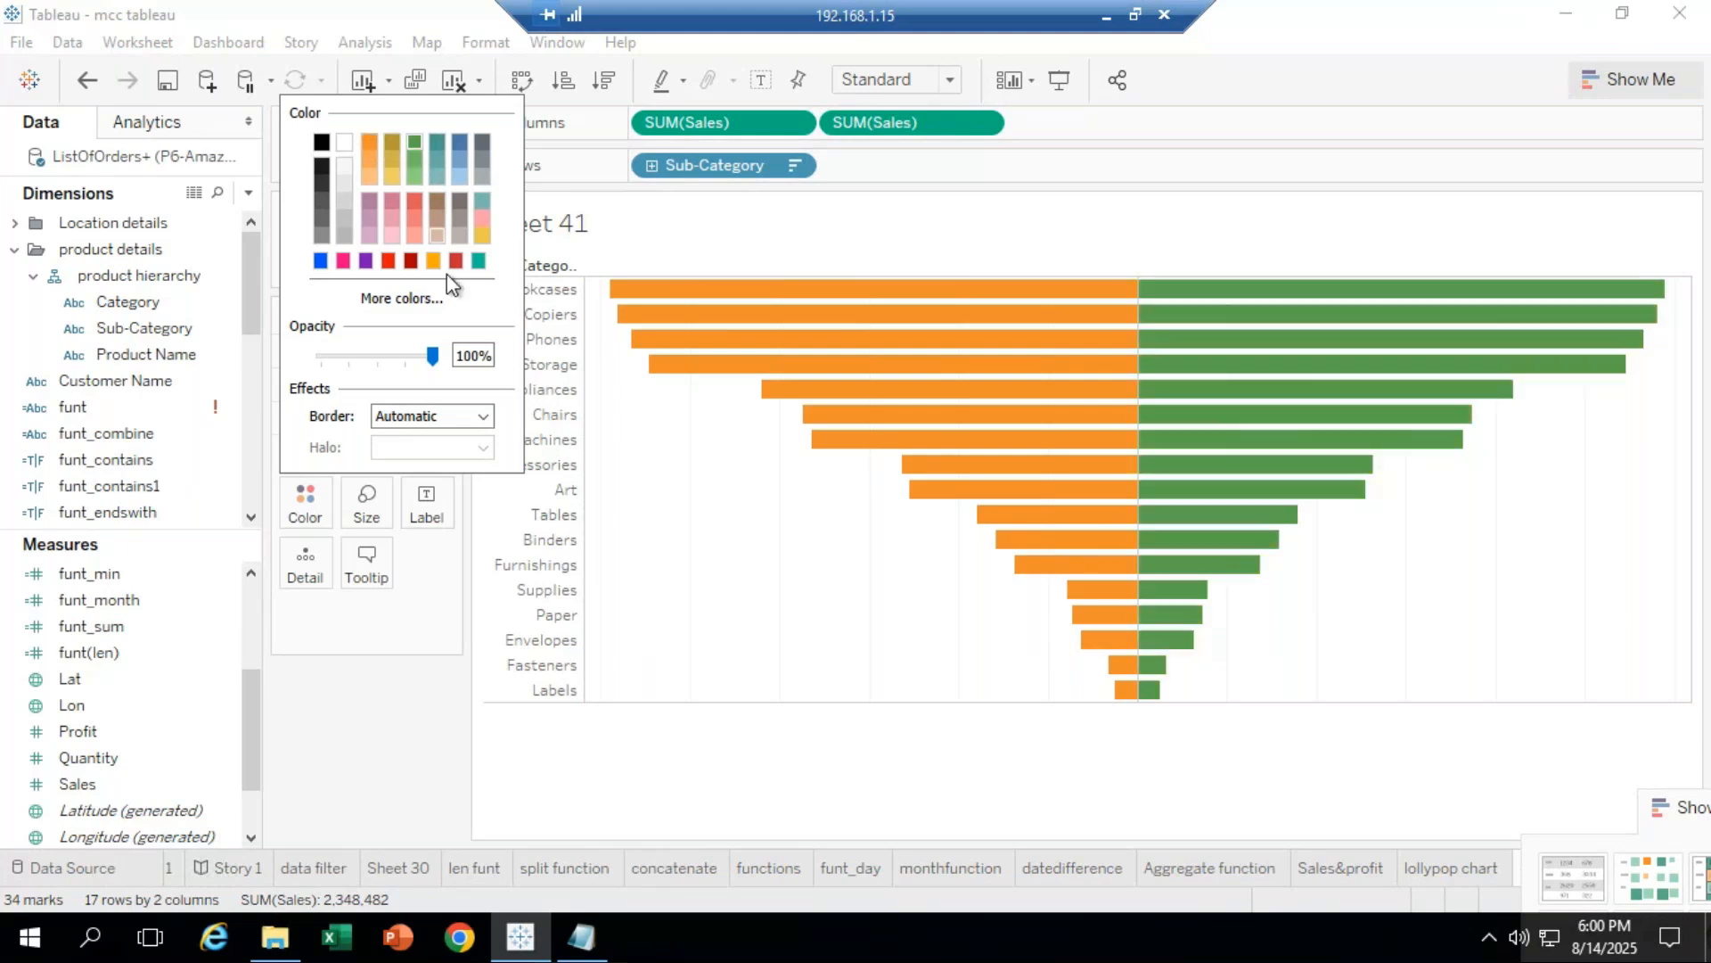
pyautogui.click(907, 764)
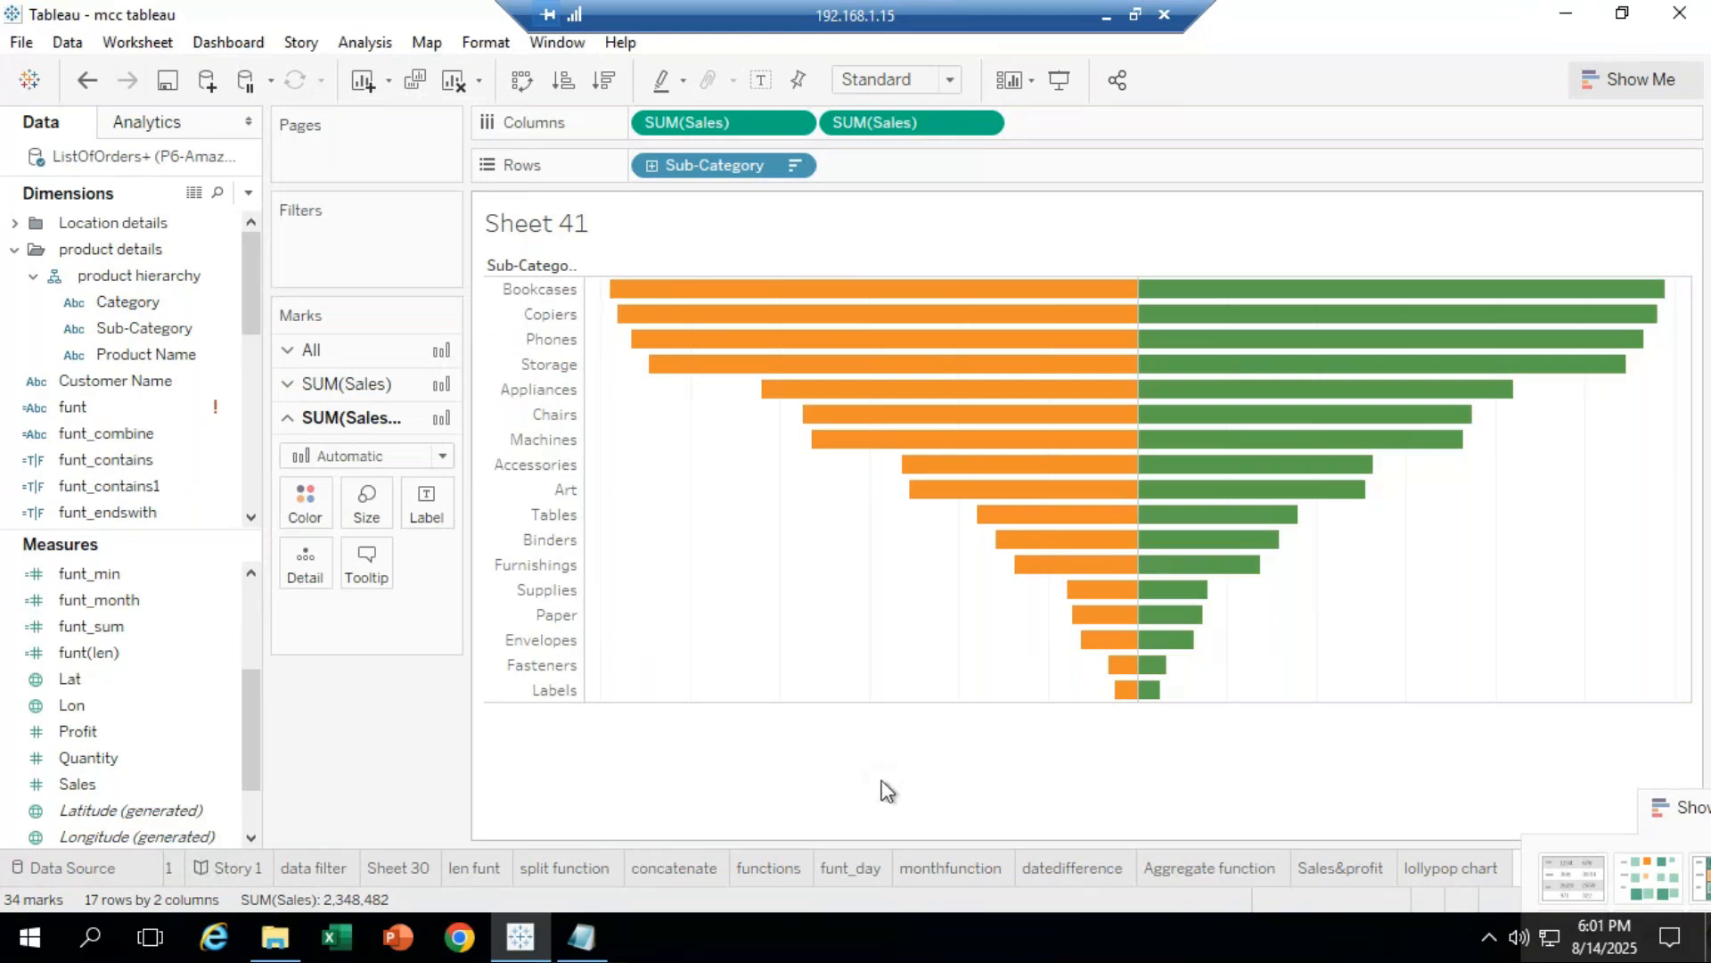
# Step: Restore the remote Tableau session and move the Show Me panel to the lower left
pyautogui.click(1108, 17)
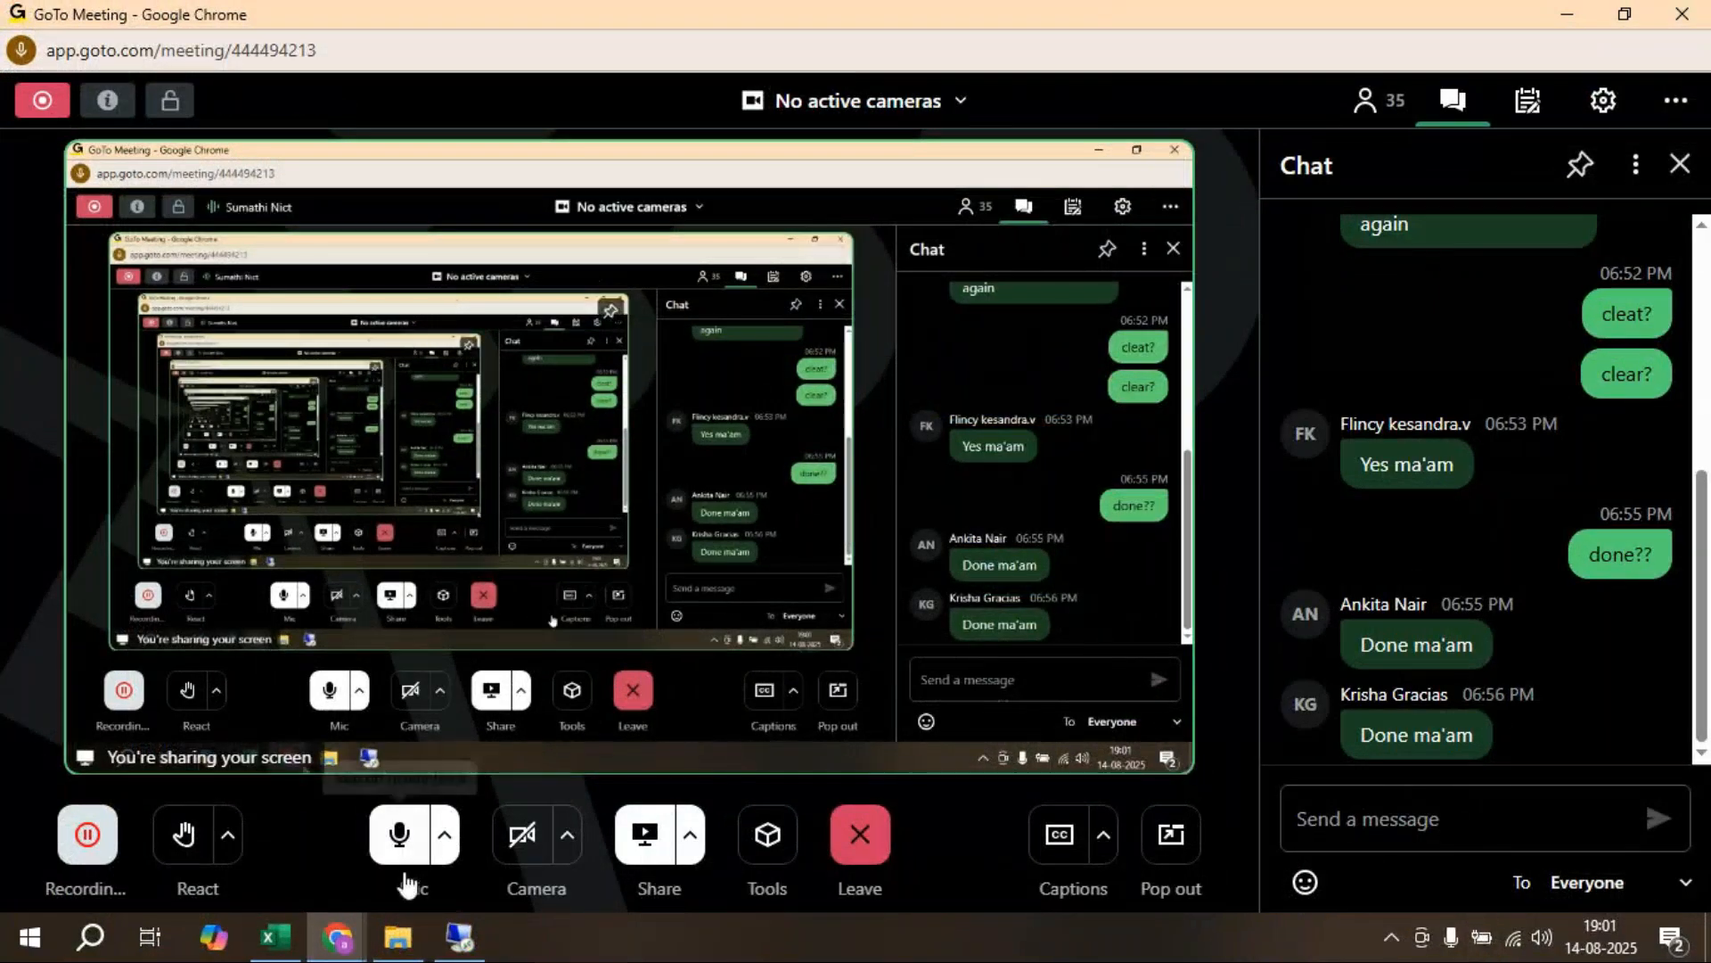
pyautogui.click(459, 936)
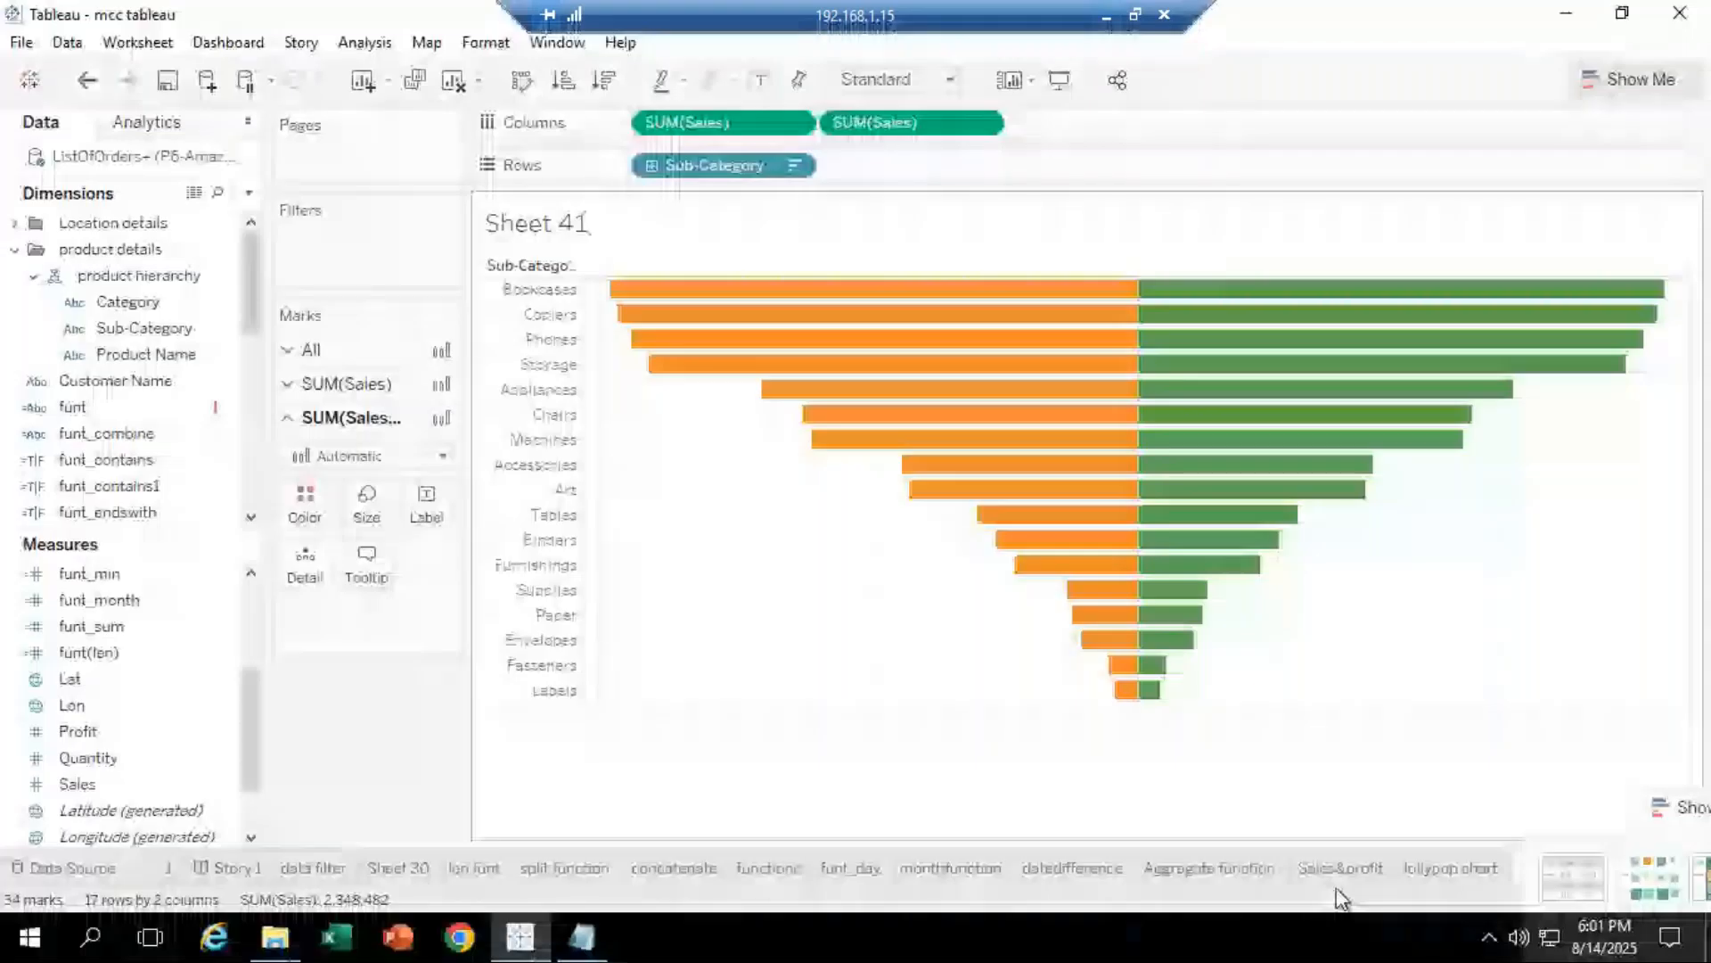
pyautogui.moveTo(1678, 842); pyautogui.dragTo(256, 804)
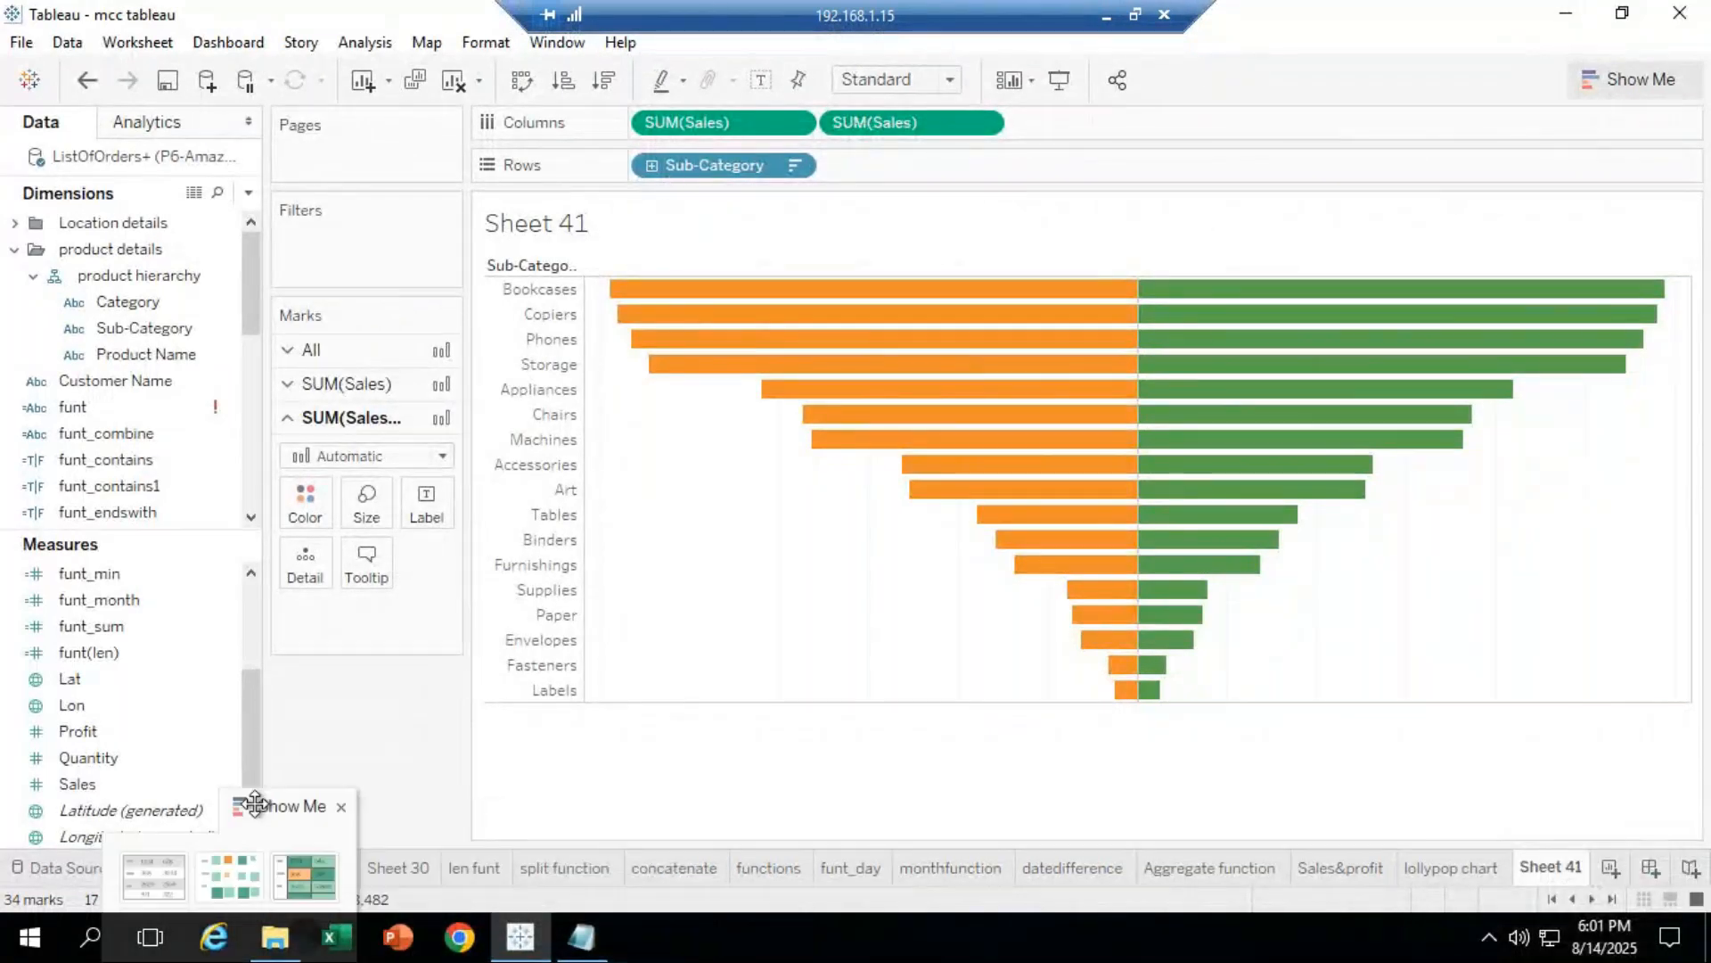
# Step: Rename the Sheet 41 tab to 'funnel chart1'
pyautogui.rightClick(1551, 866)
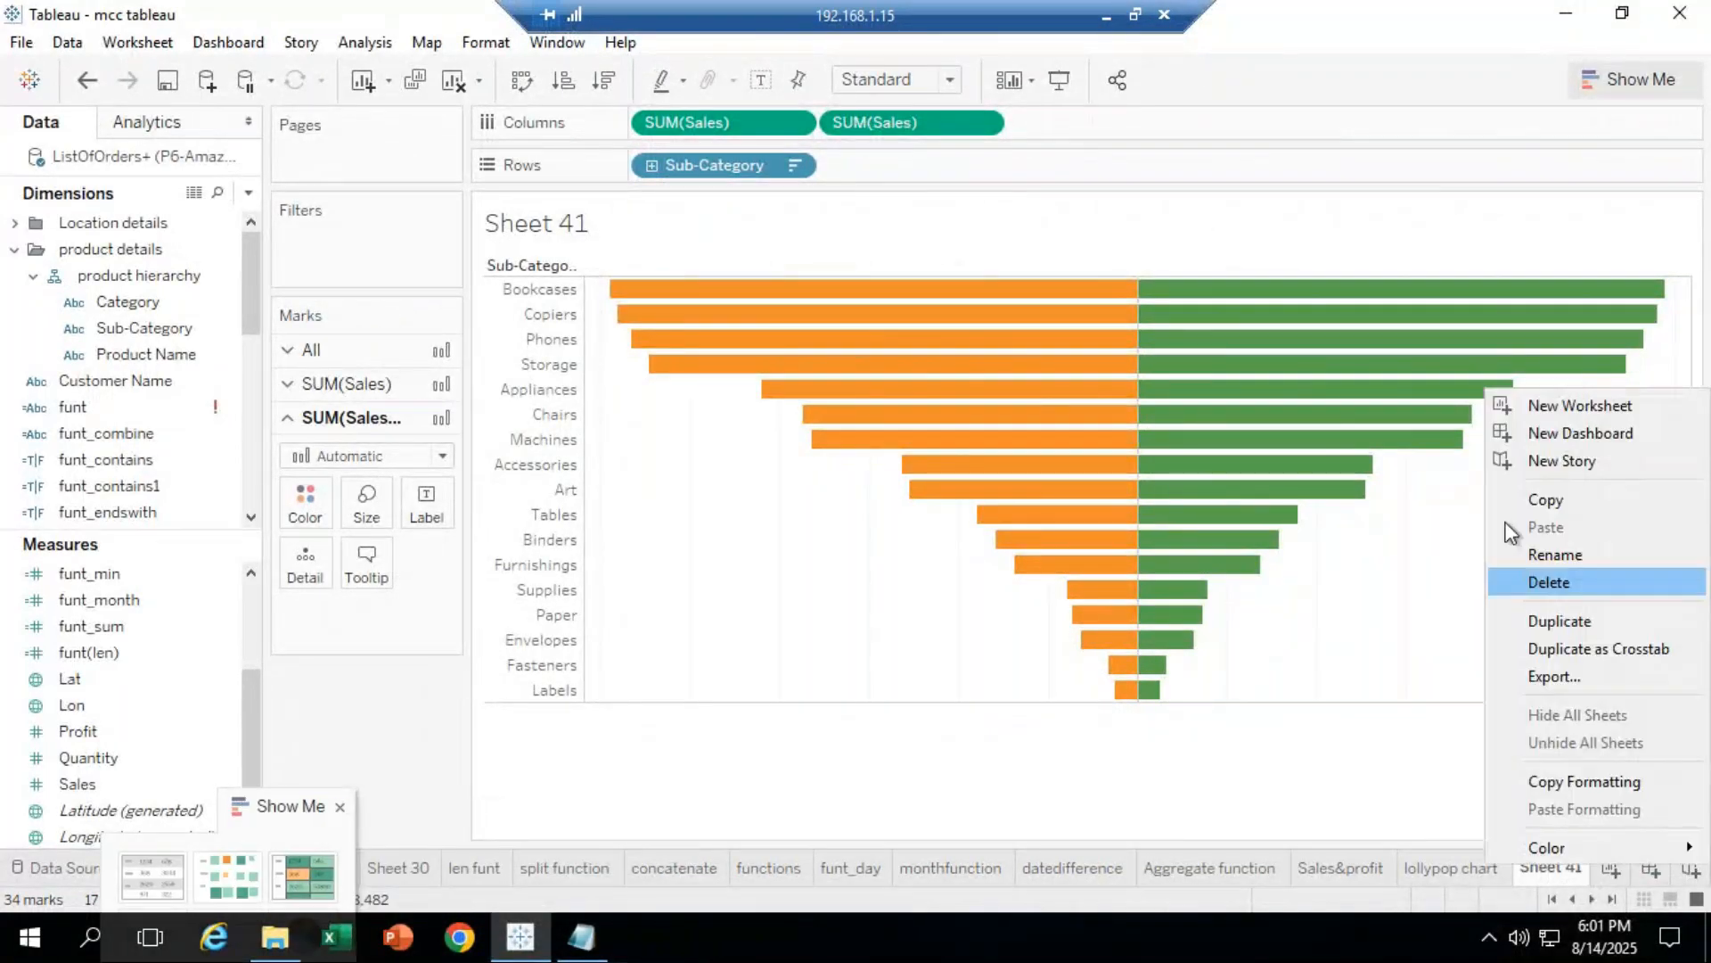
pyautogui.click(1554, 556)
pyautogui.write('fun')
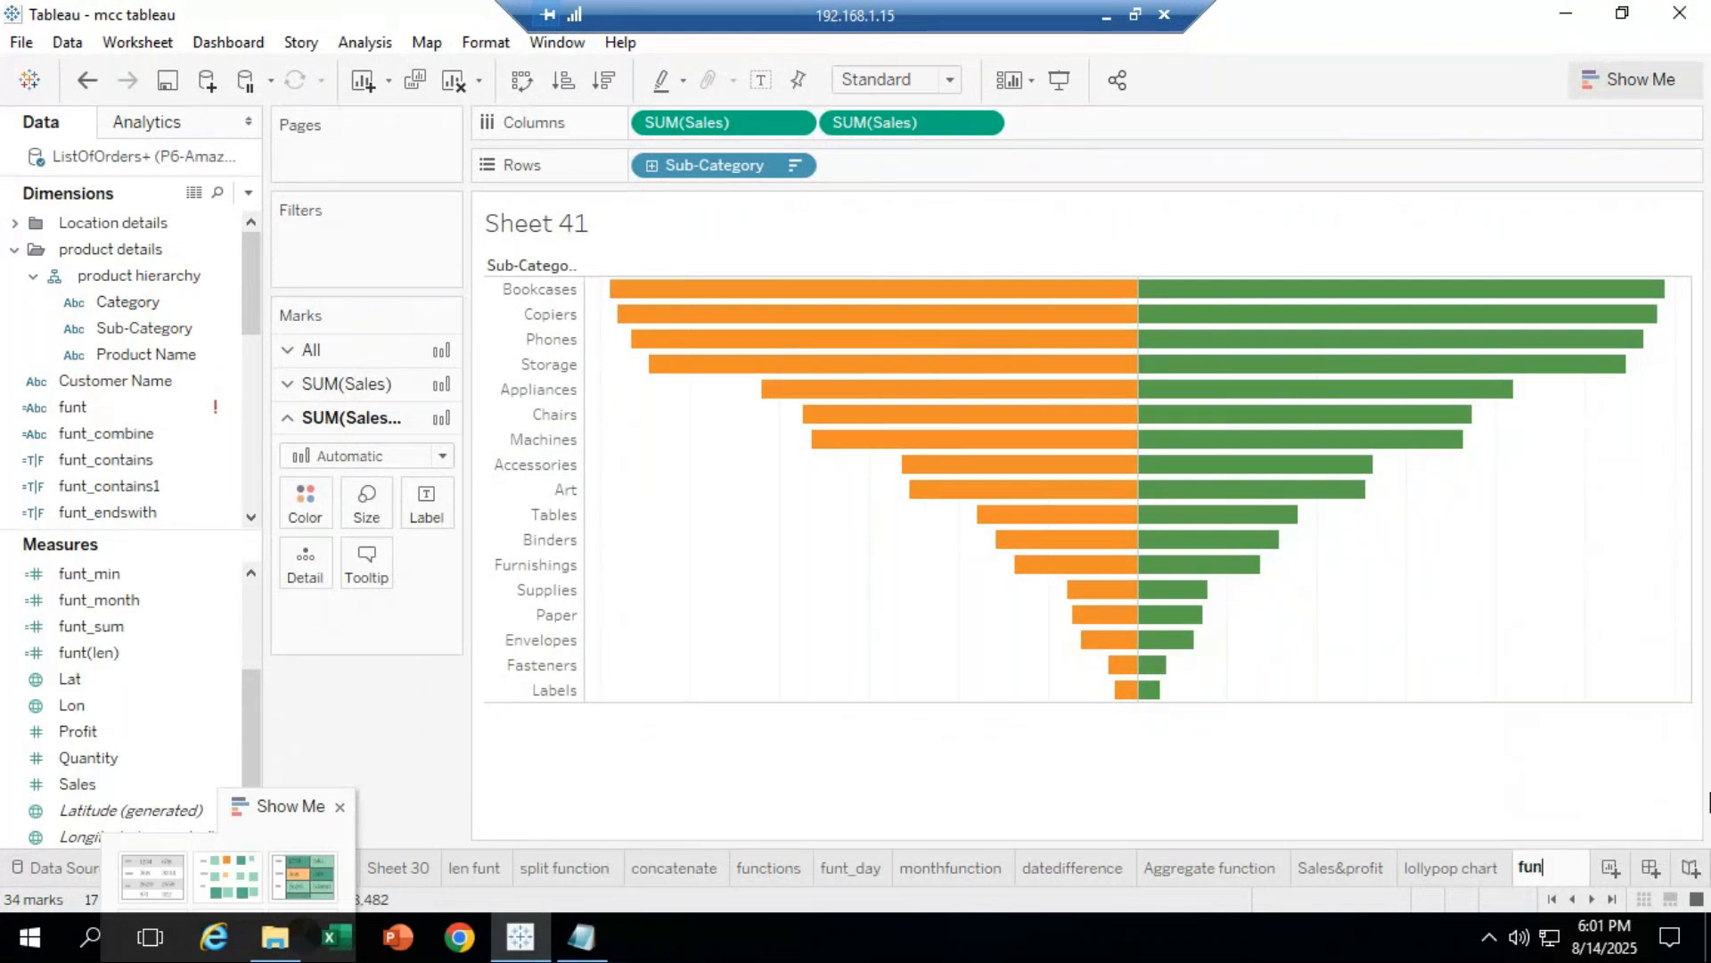
pyautogui.write('nel cha')
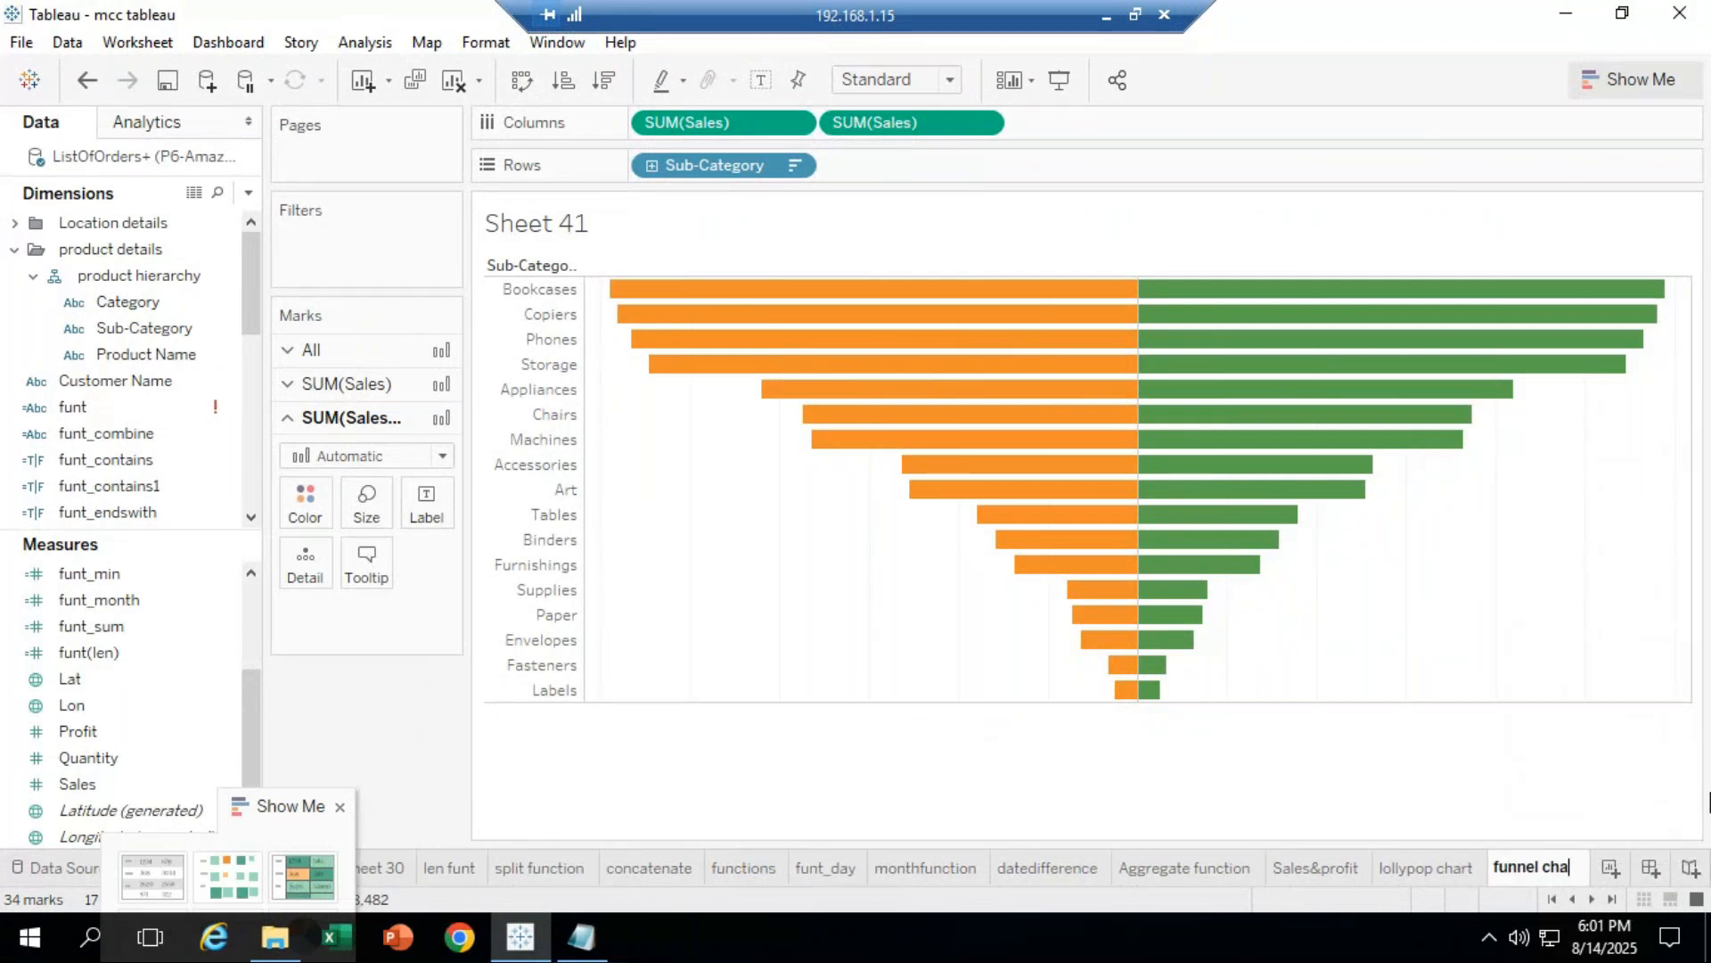
pyautogui.write('rt1')
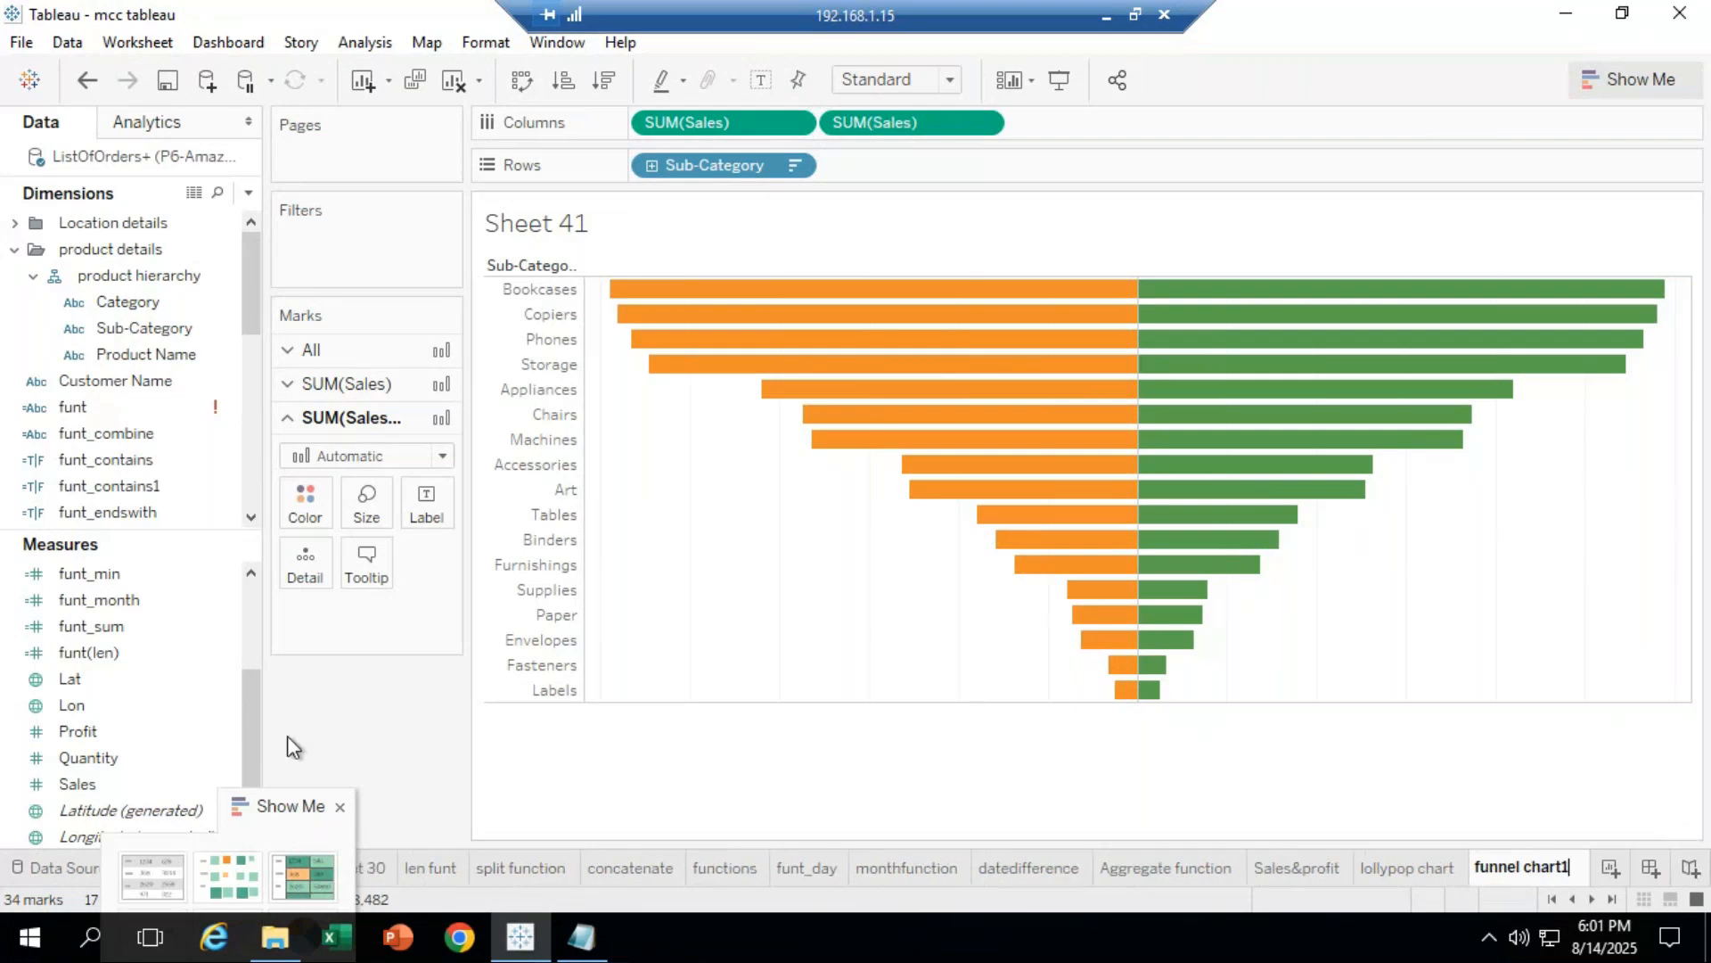
# Step: Make the green funnel half orange, add blank Sheet 42, and return to funnel chart1
pyautogui.click(307, 513)
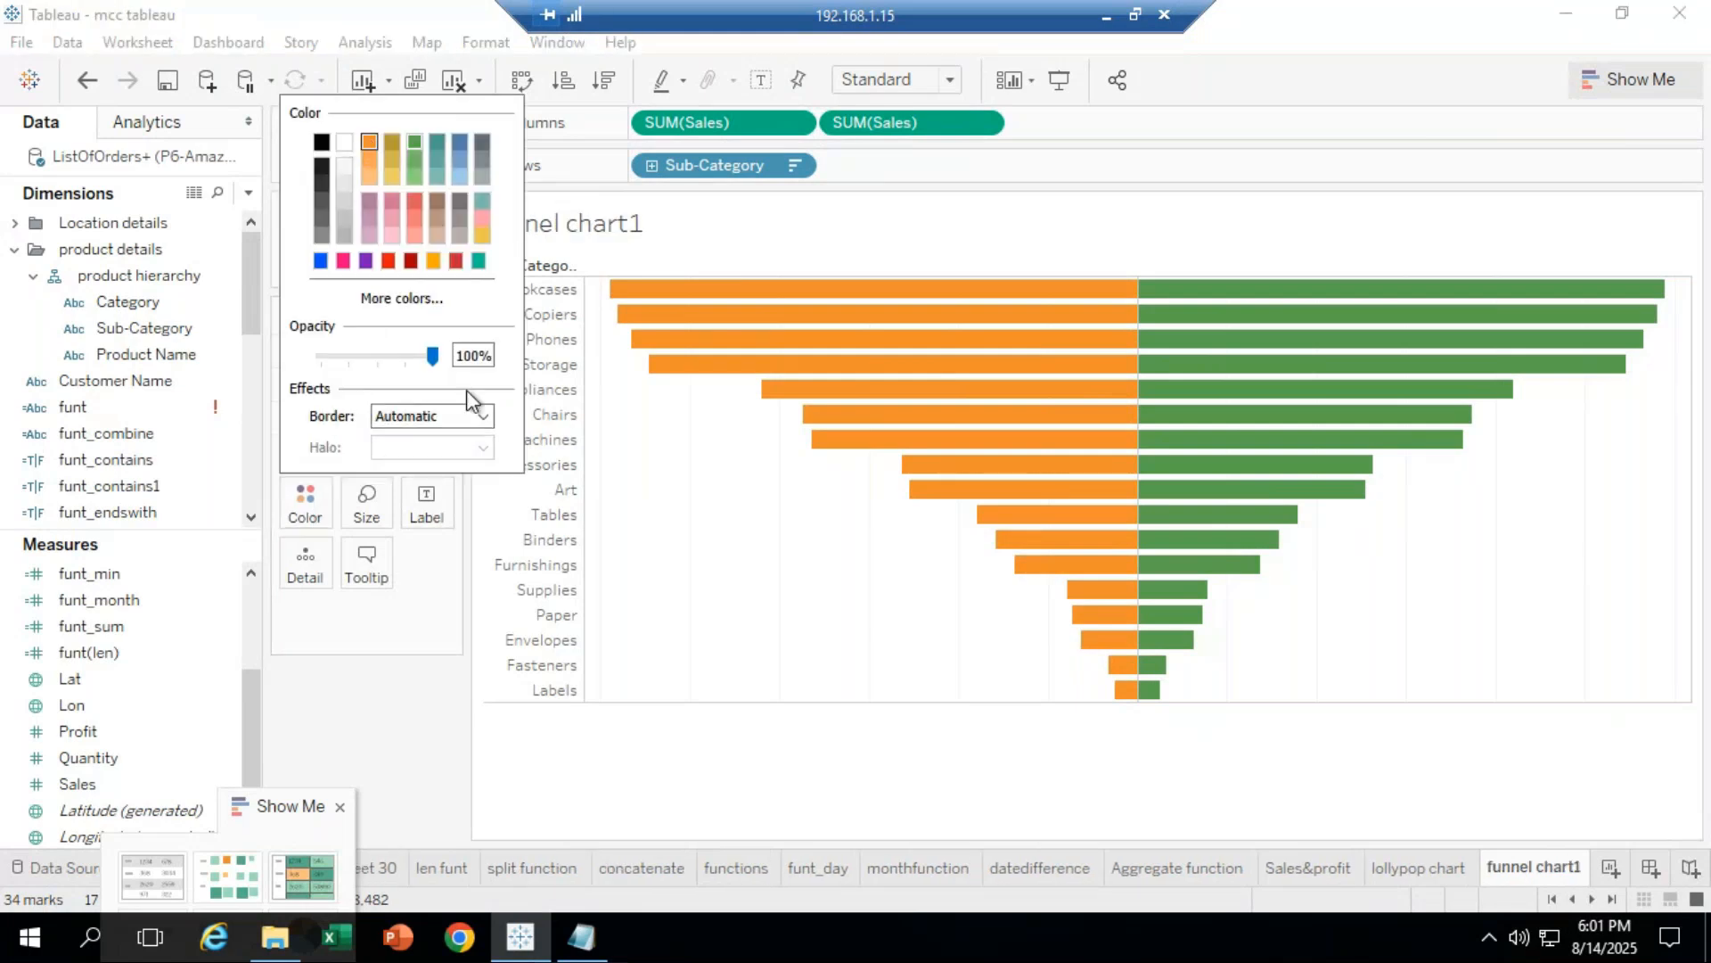
pyautogui.click(910, 753)
pyautogui.click(1610, 870)
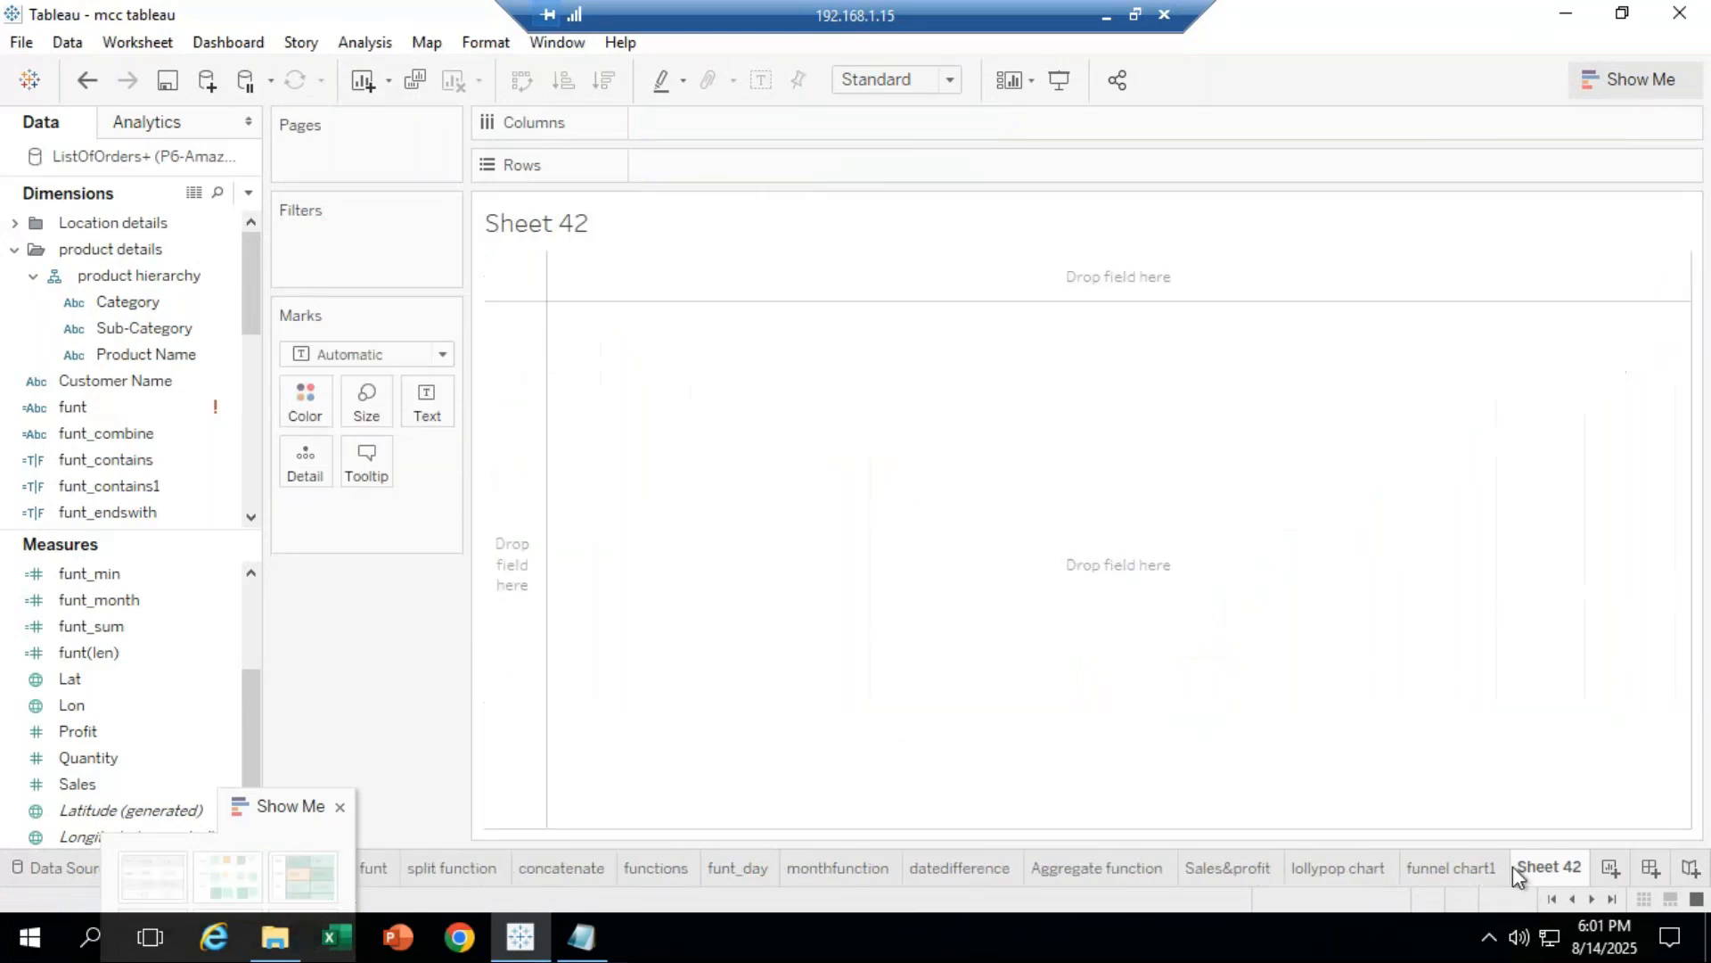
pyautogui.click(1478, 868)
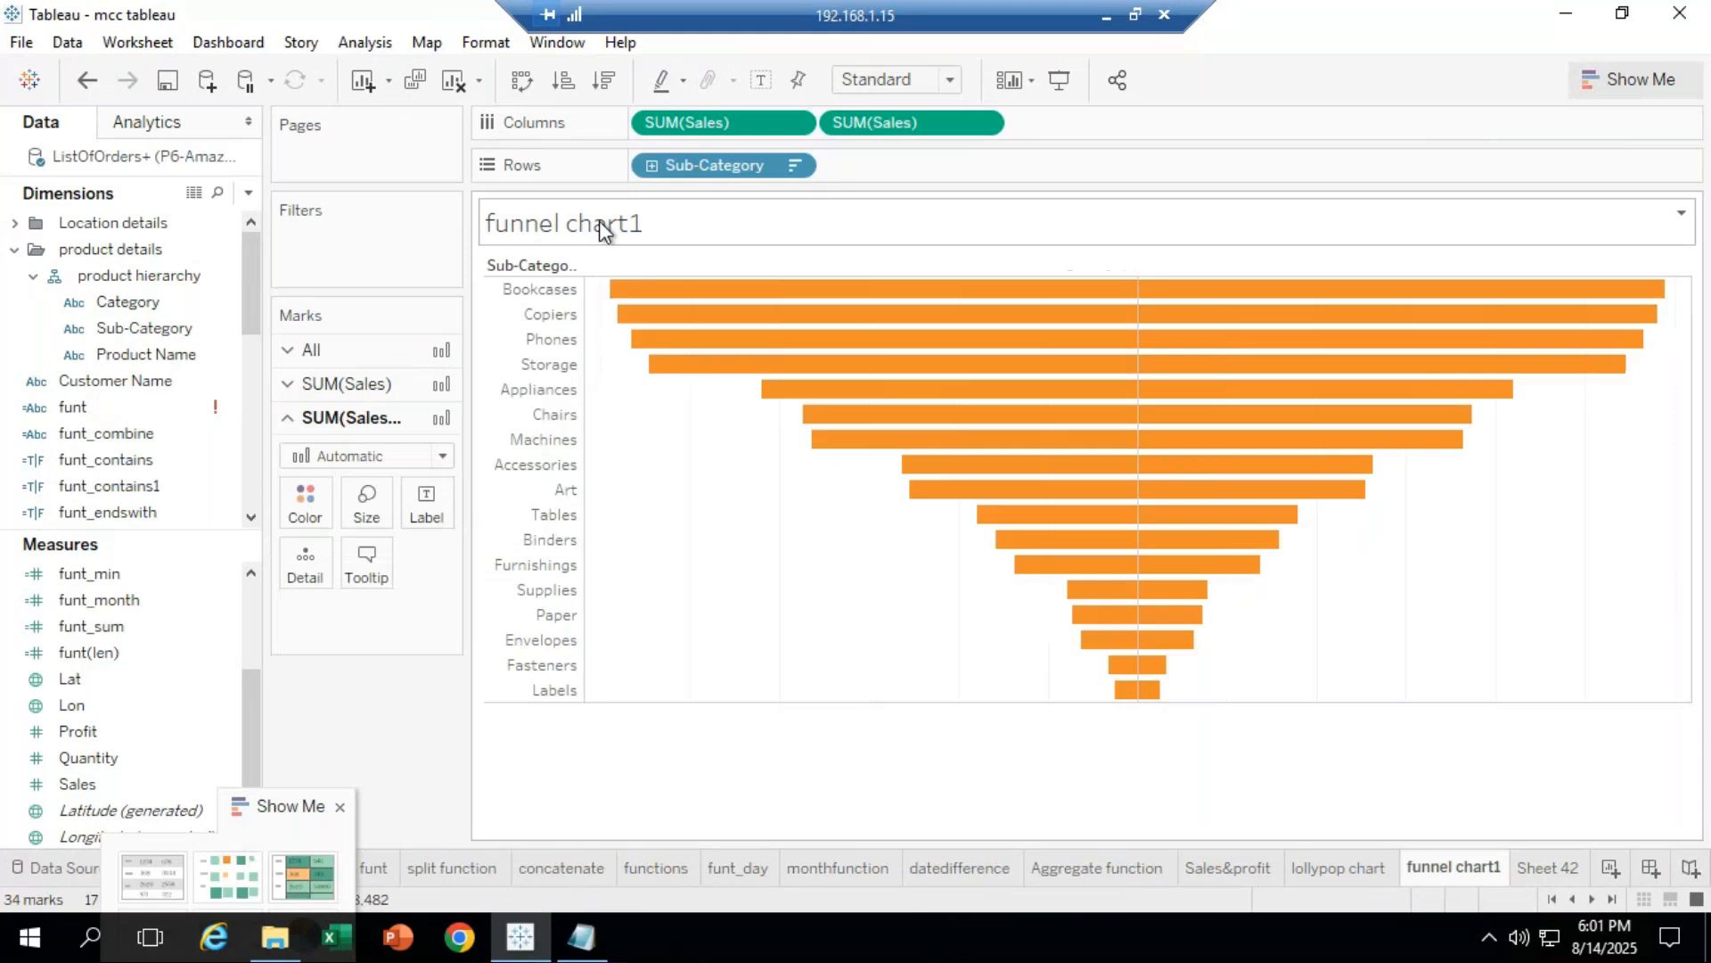
# Step: Change the sheet title to 'Funnel chart' at font size 20
pyautogui.doubleClick(602, 225)
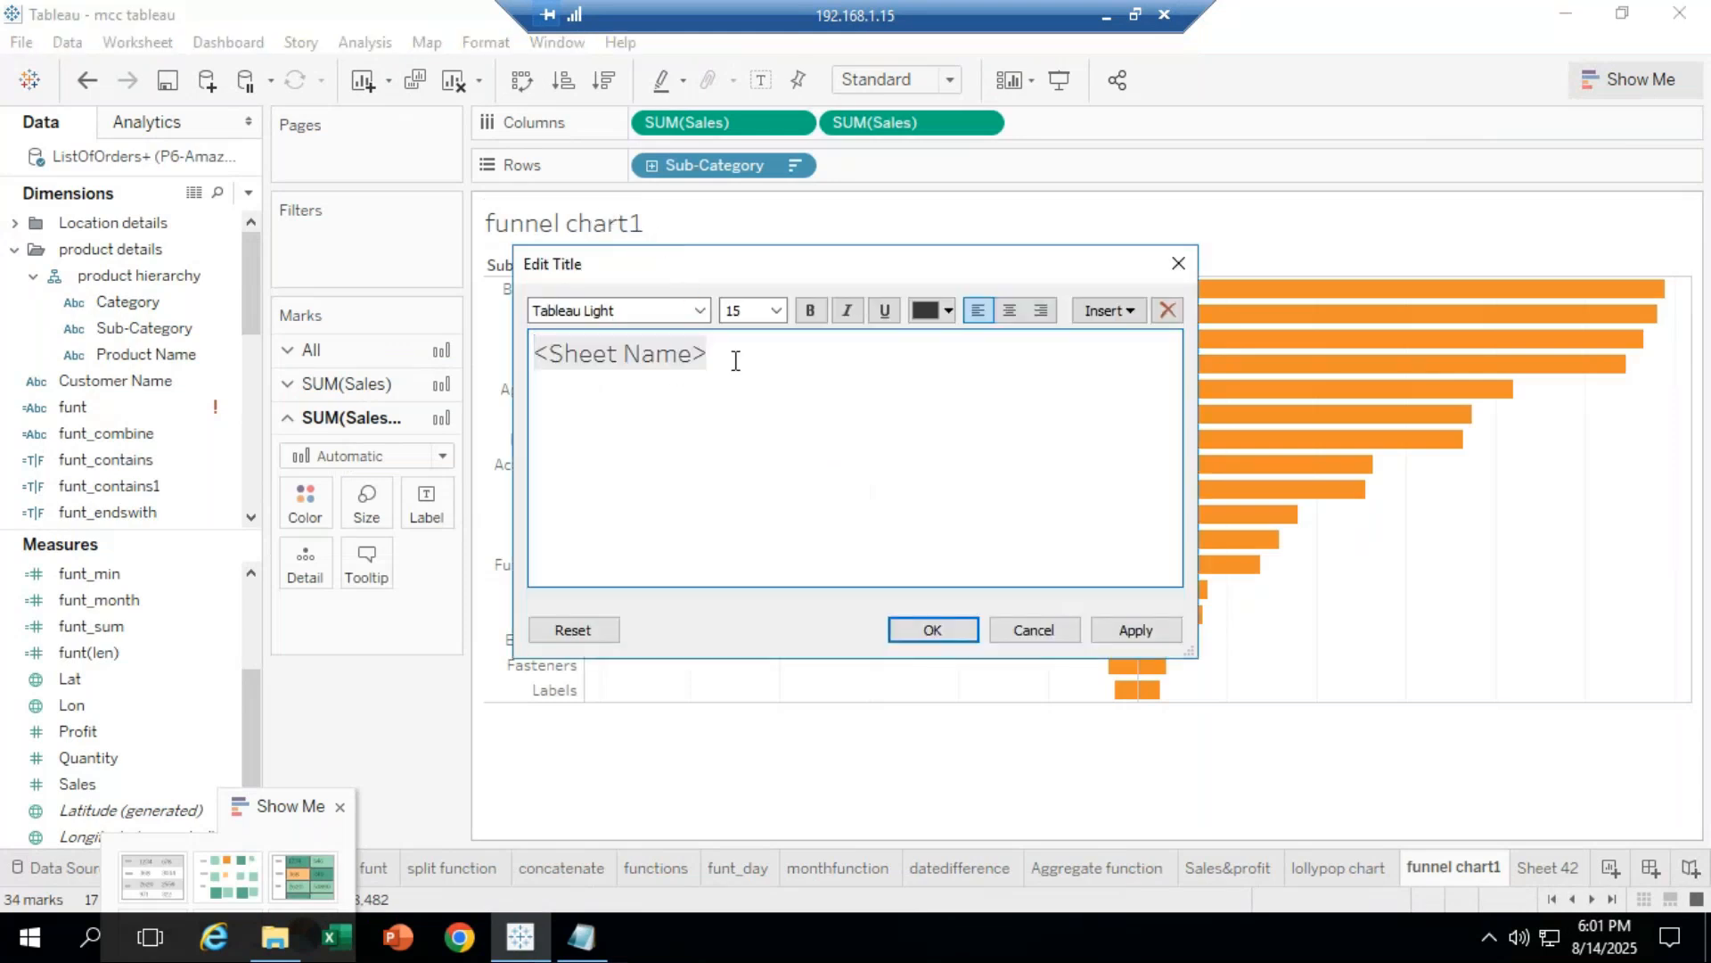
pyautogui.hotkey('ctrl', 'a')
pyautogui.write('Funnel cha')
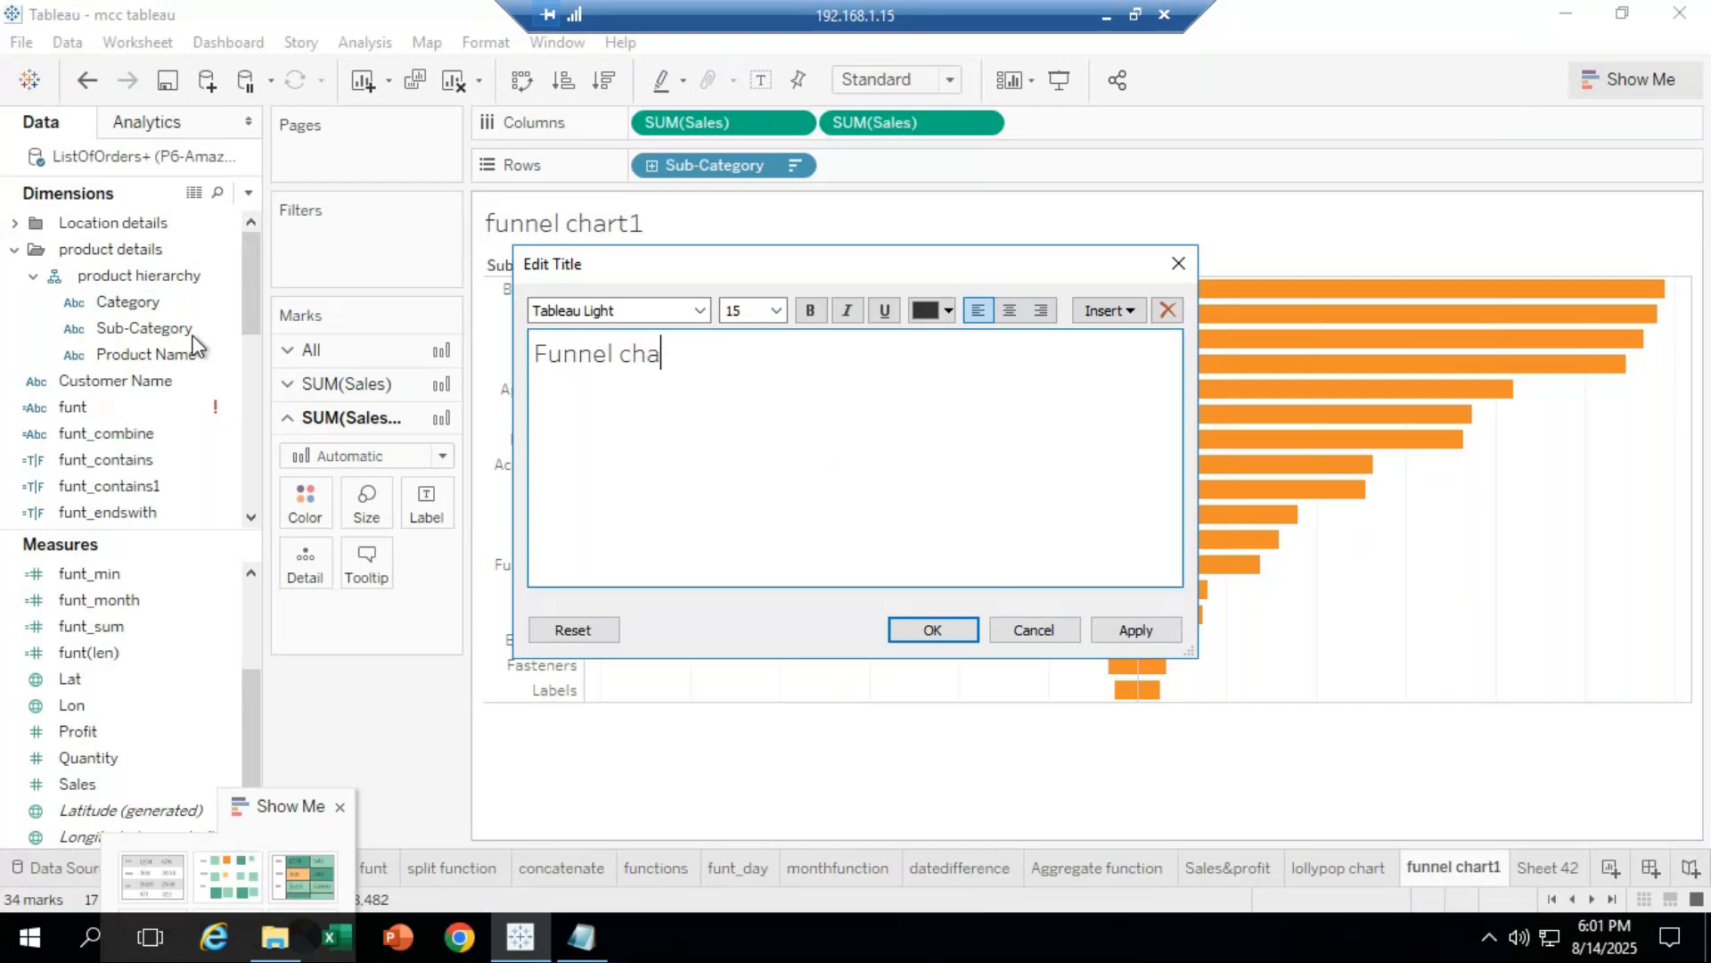
pyautogui.write('rt')
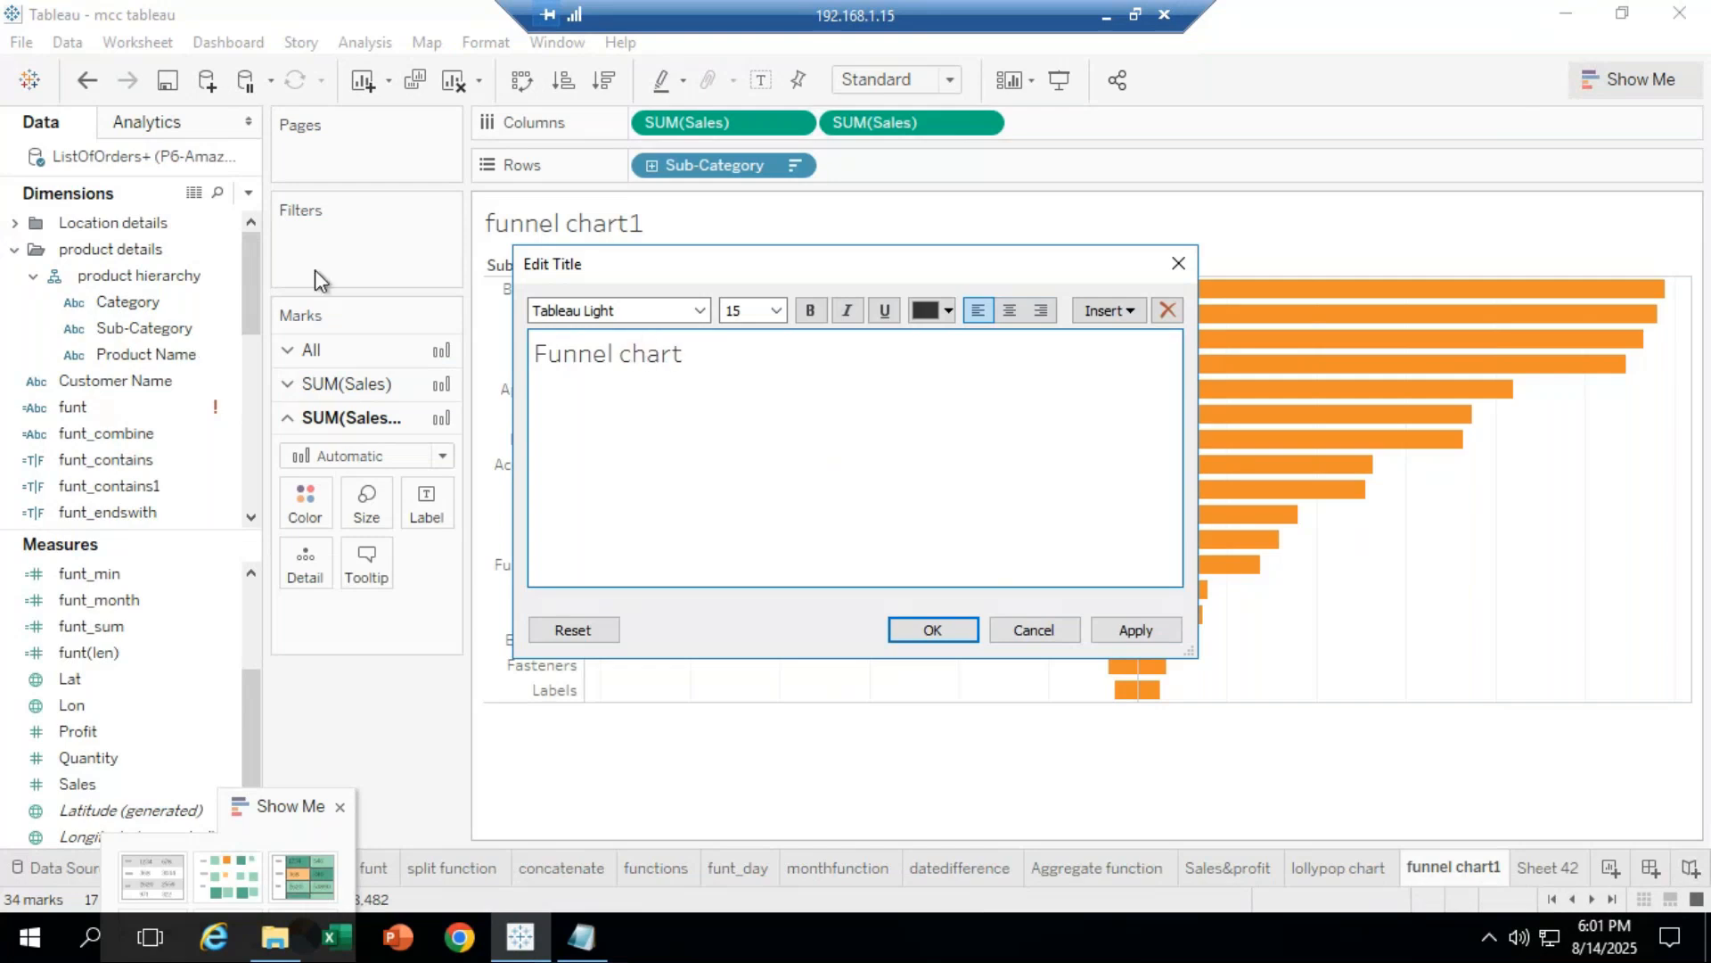
pyautogui.click(777, 311)
pyautogui.click(753, 478)
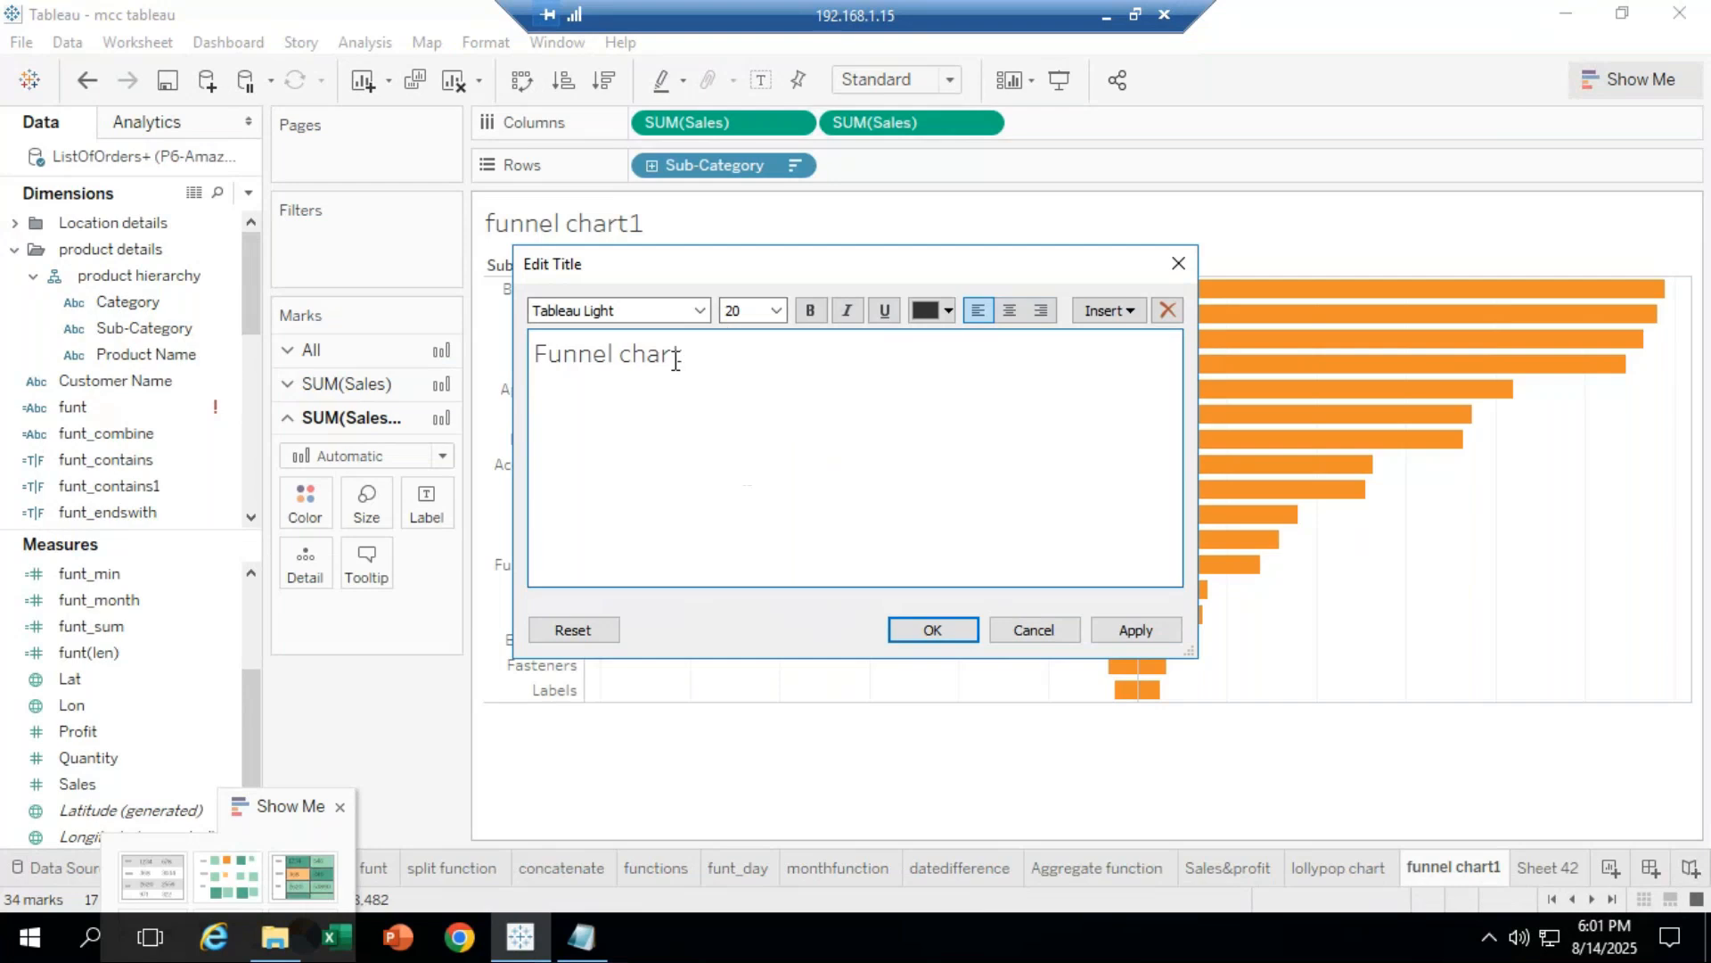
pyautogui.hotkey('ctrl', 'a')
pyautogui.click(777, 310)
pyautogui.click(740, 458)
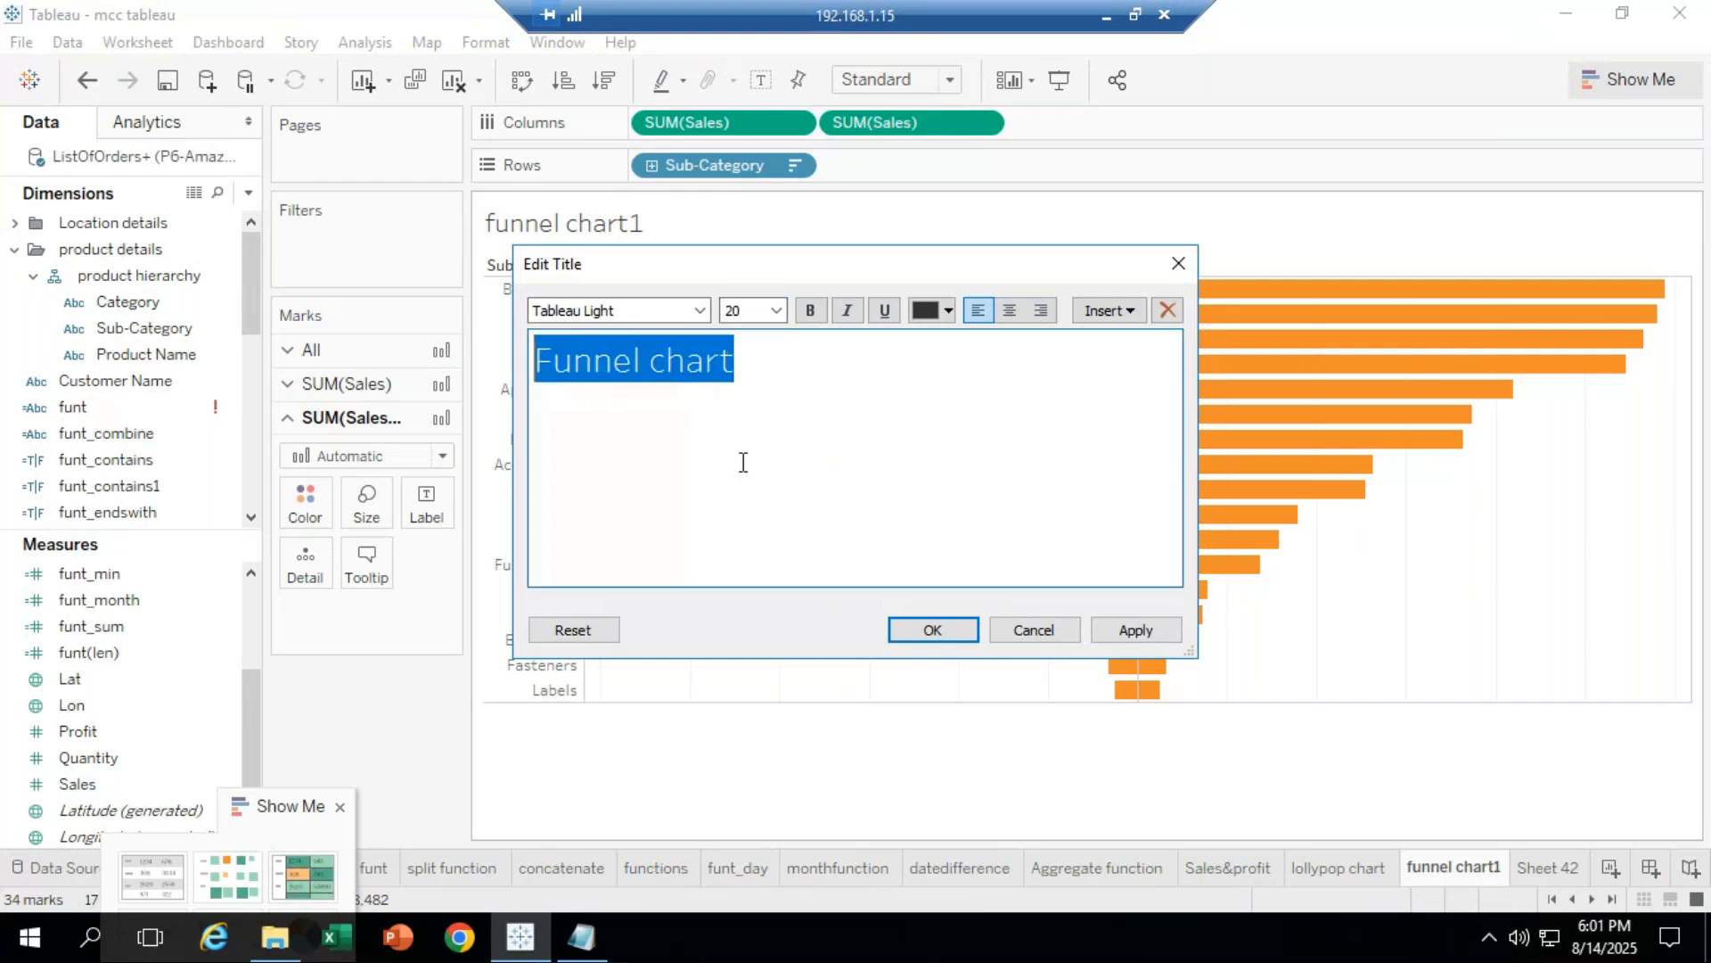
# Step: Make the title bold, Book Antiqua and orange, then confirm
pyautogui.click(810, 309)
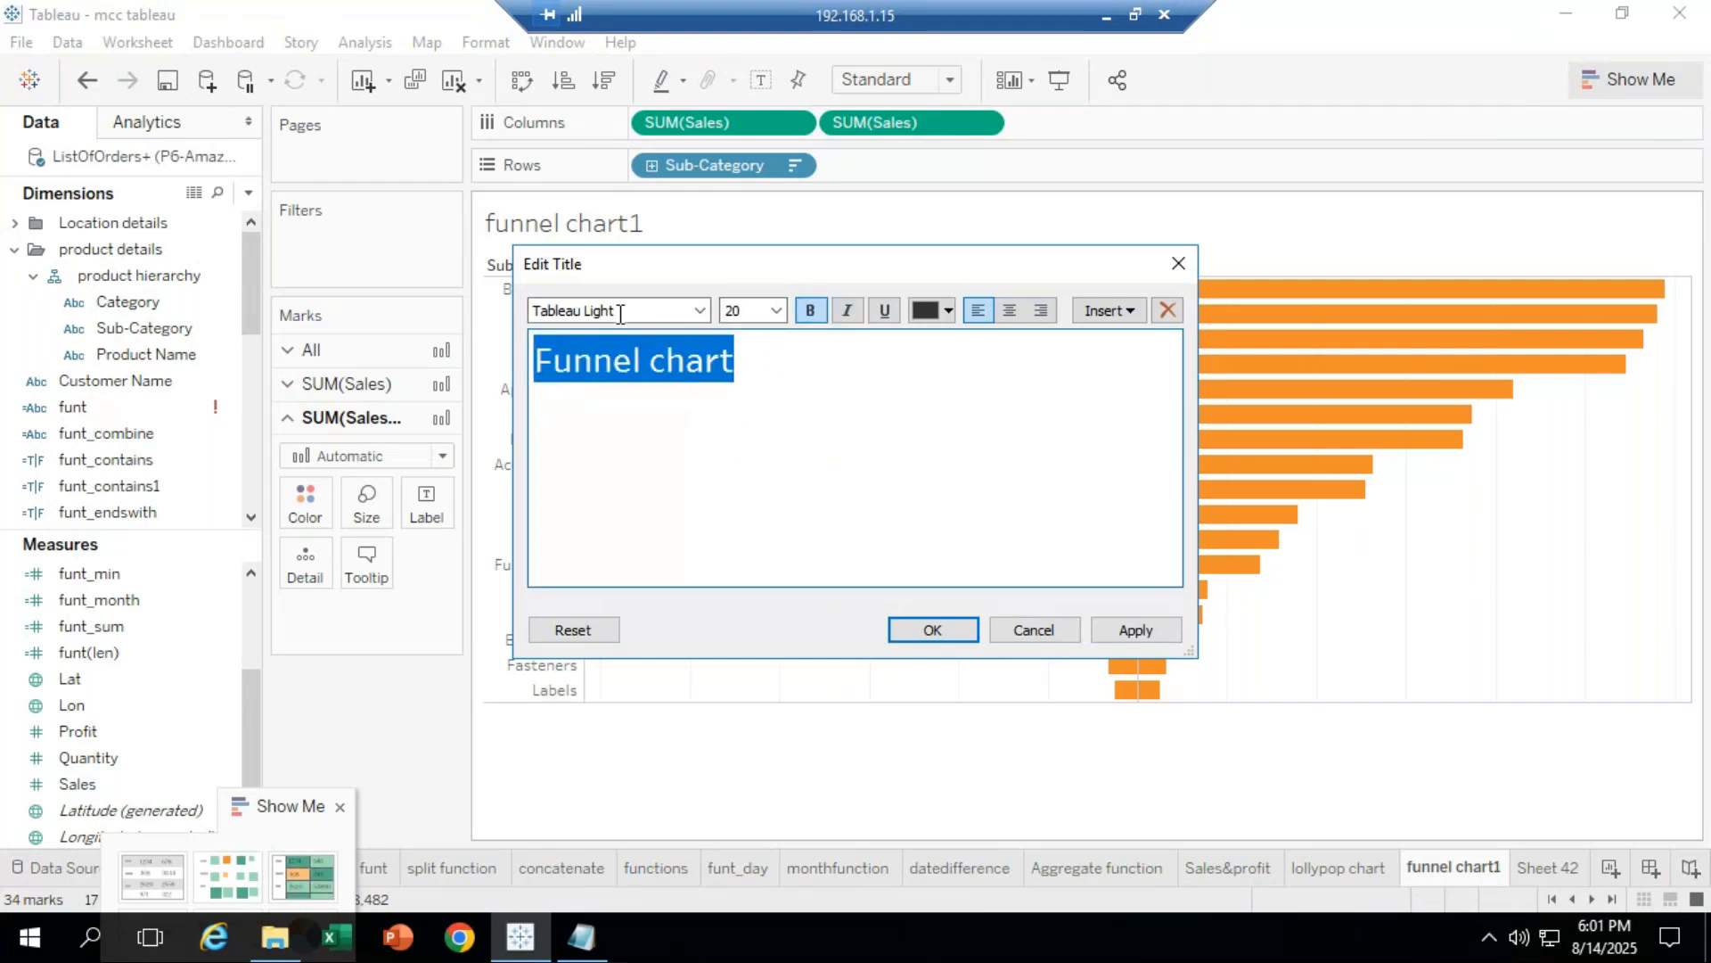
pyautogui.click(699, 311)
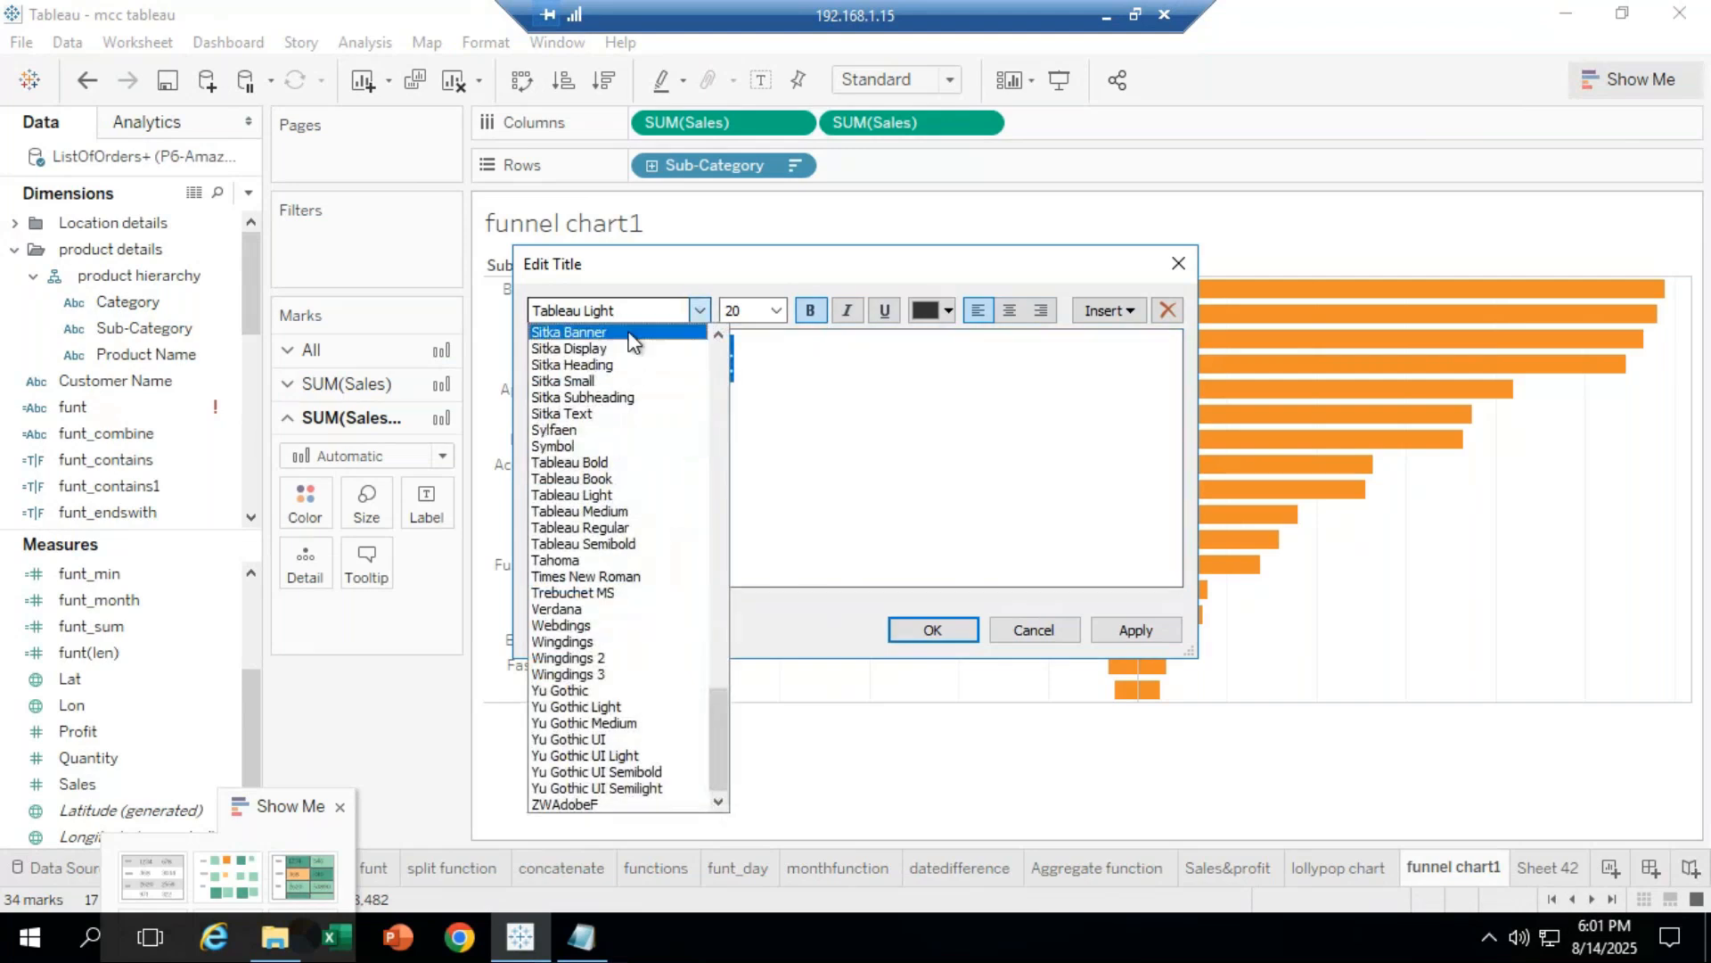
pyautogui.moveTo(715, 683); pyautogui.dragTo(710, 341)
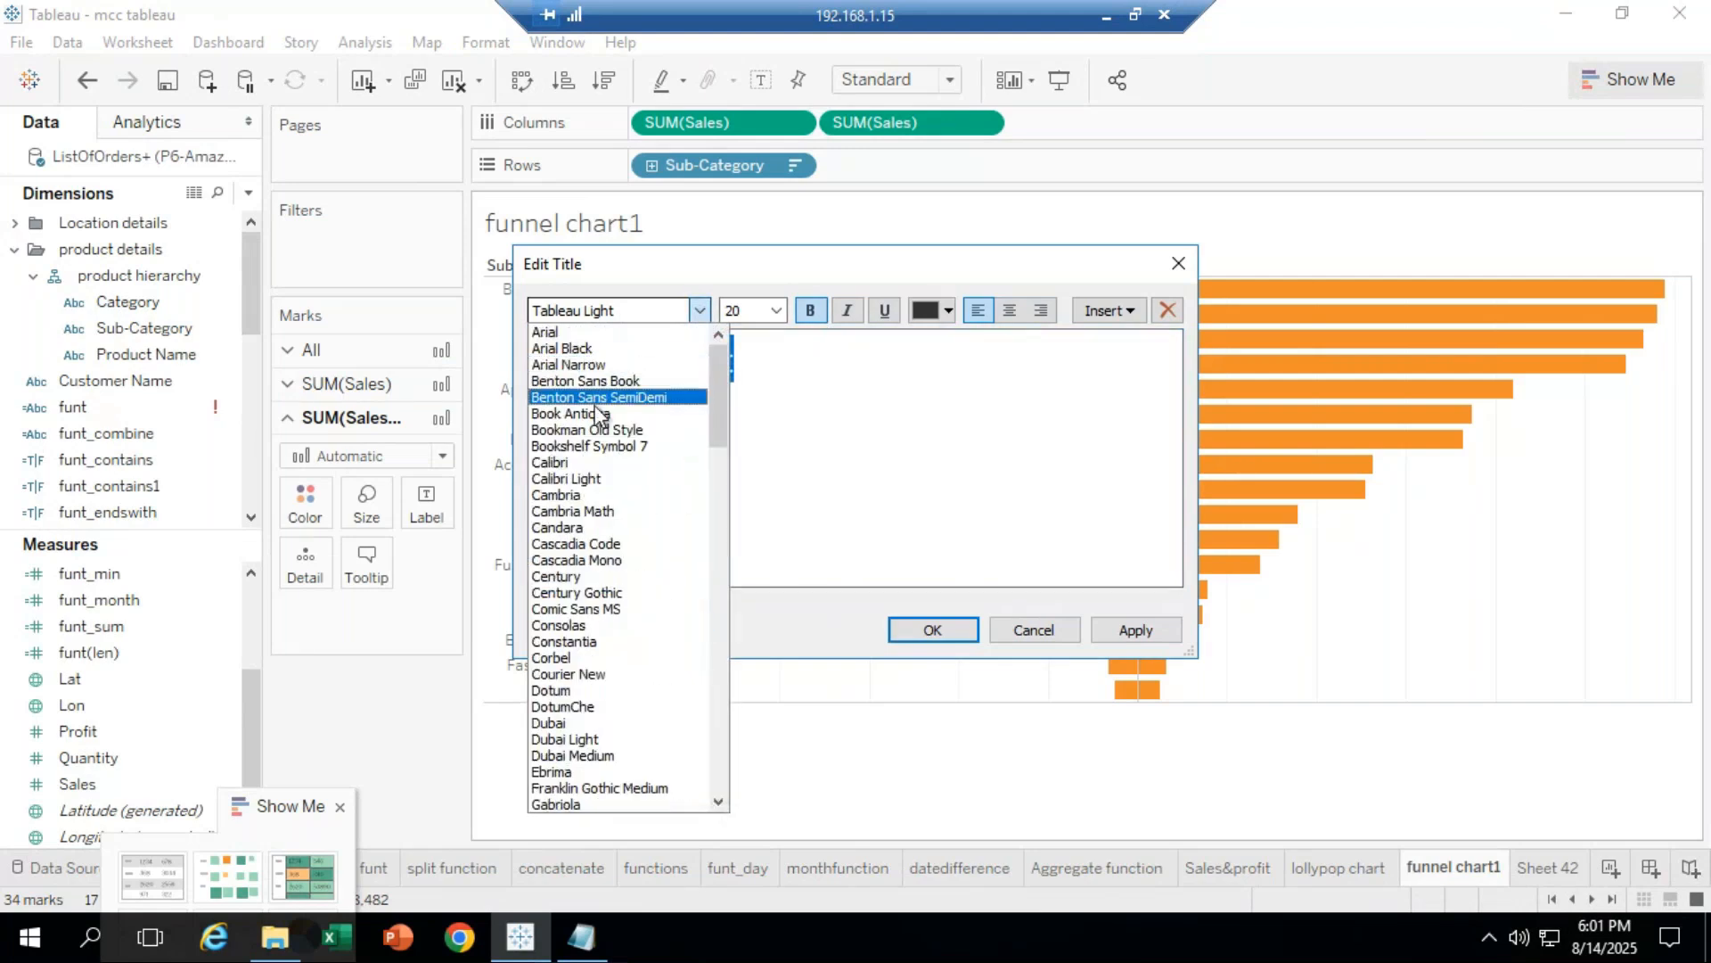
pyautogui.click(598, 413)
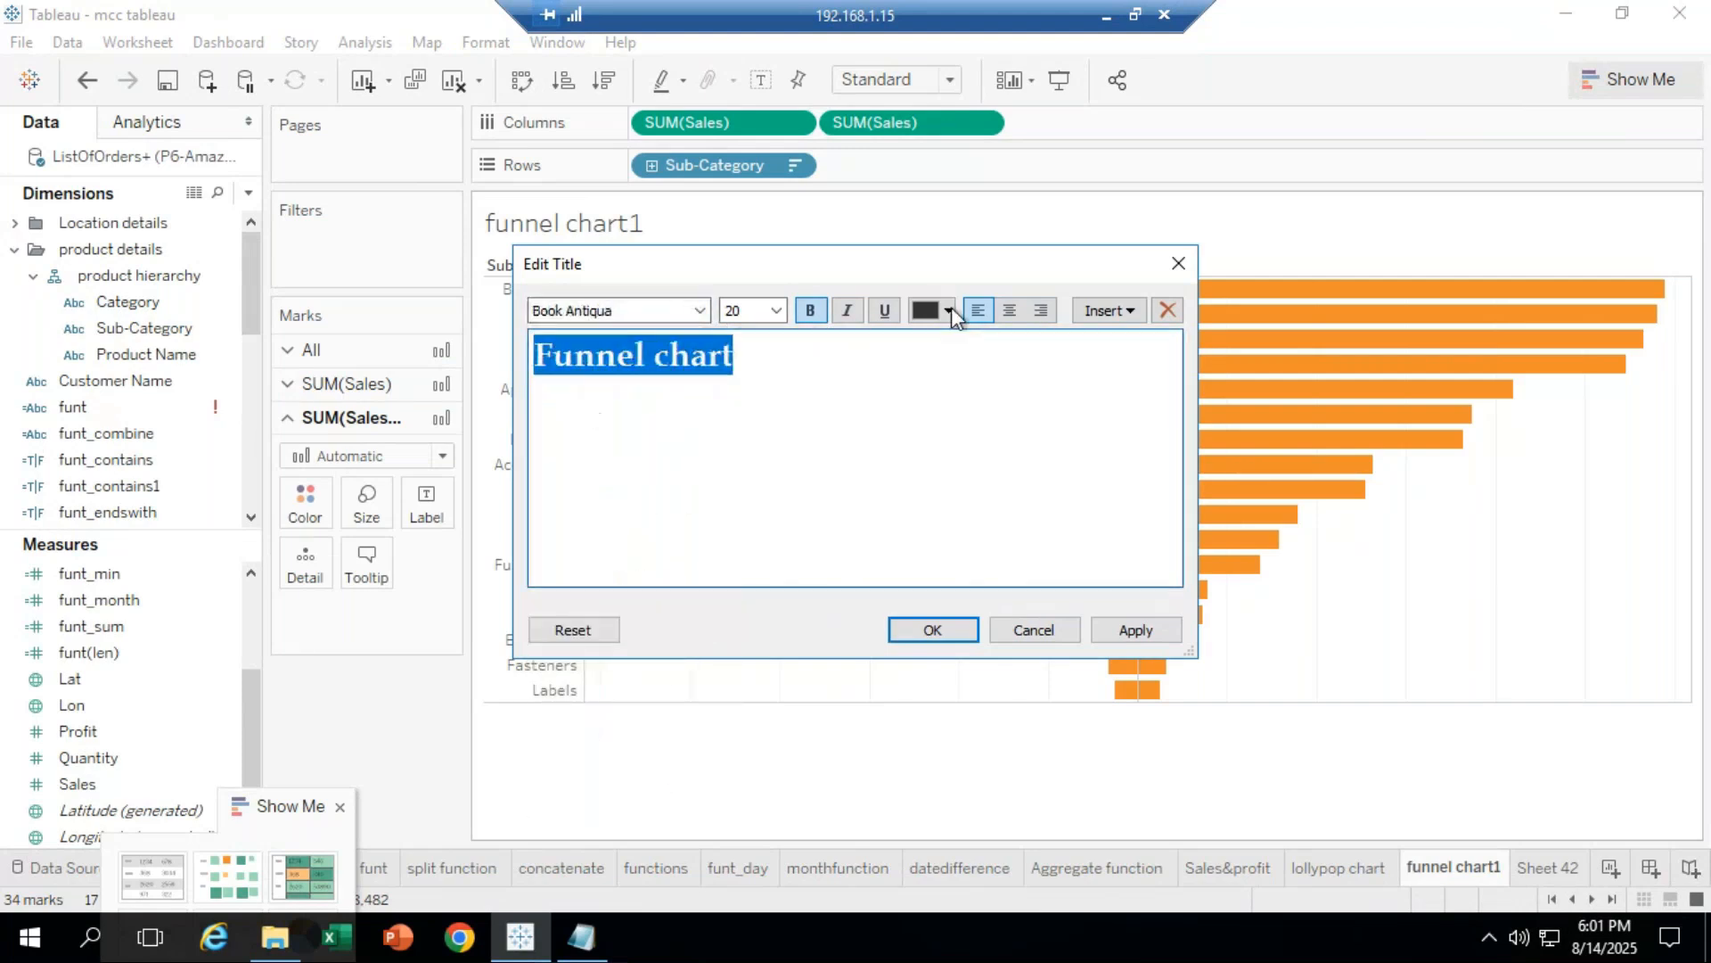
pyautogui.click(950, 308)
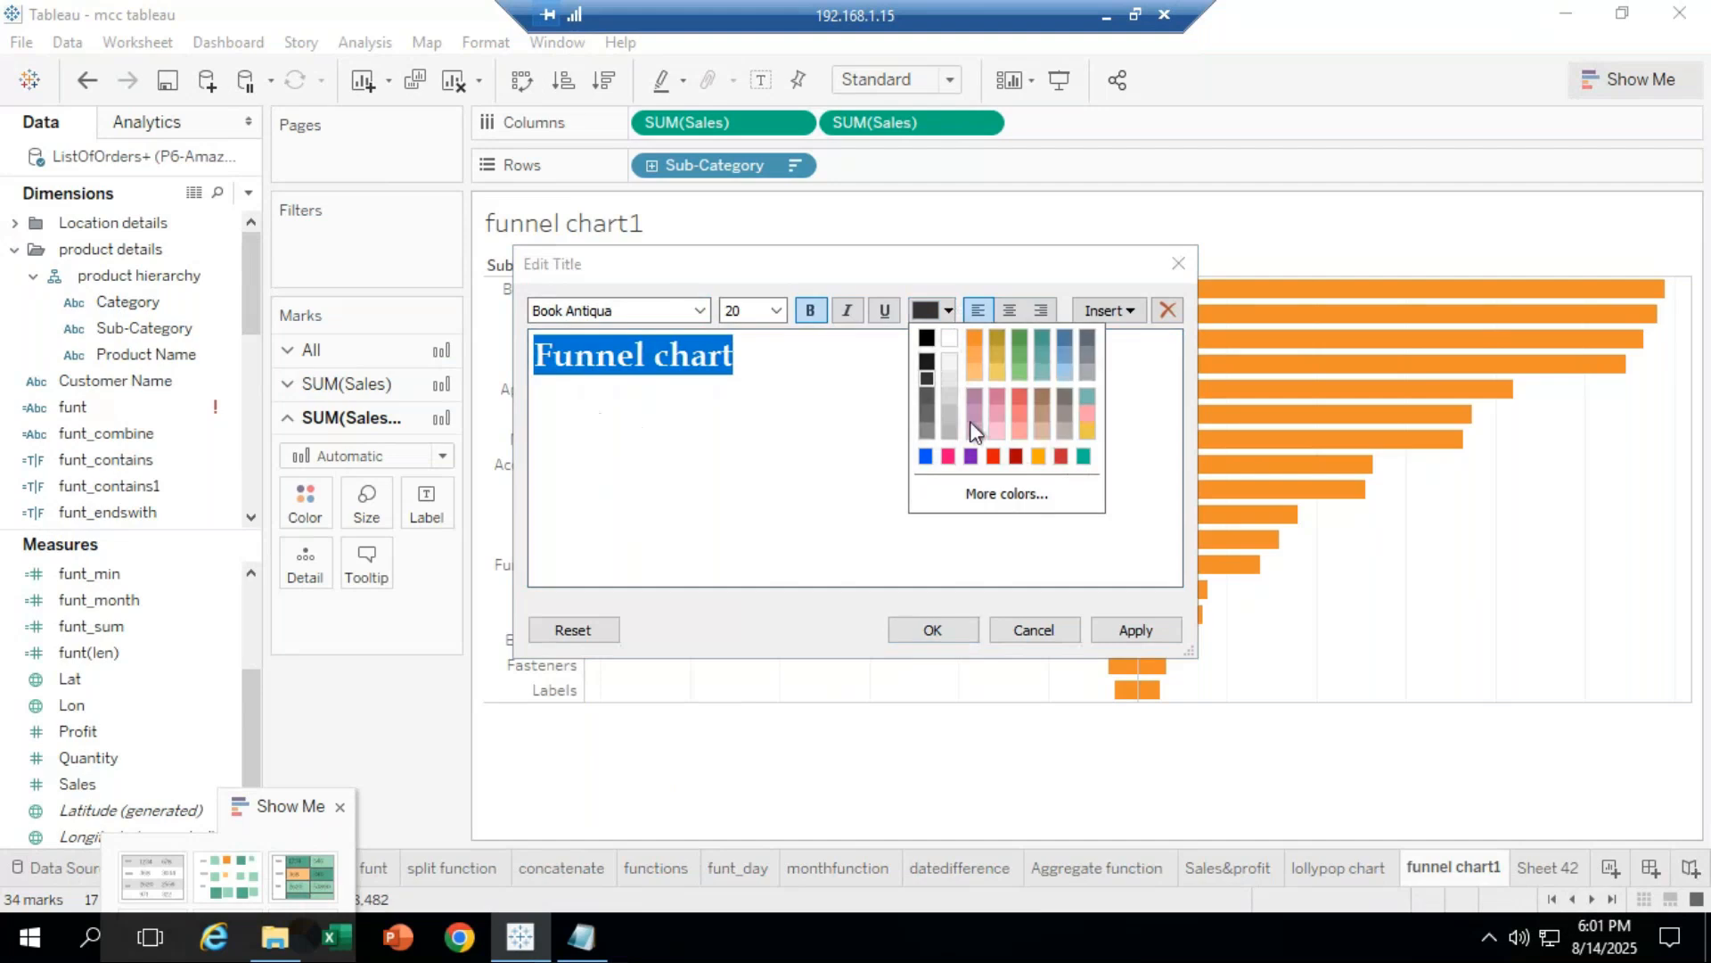
pyautogui.click(1039, 455)
pyautogui.click(942, 627)
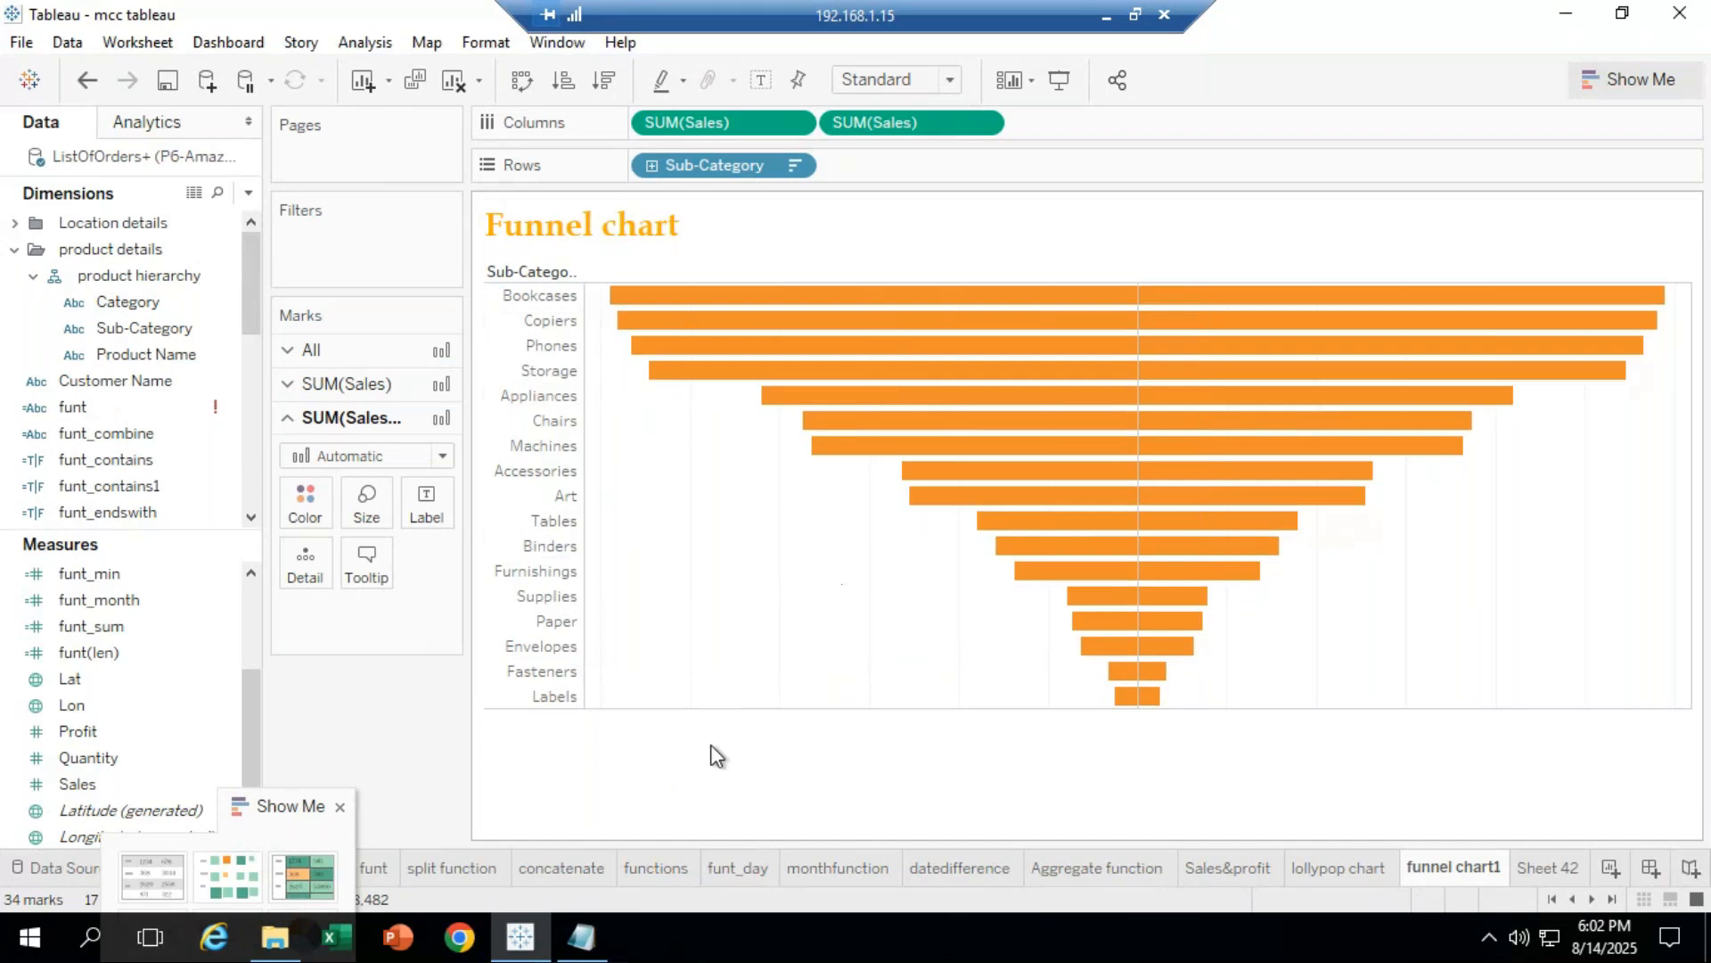
# Step: On Sheet 42, put Sub-Category on Rows and Sales twice on Columns, sorted descending
pyautogui.click(1542, 868)
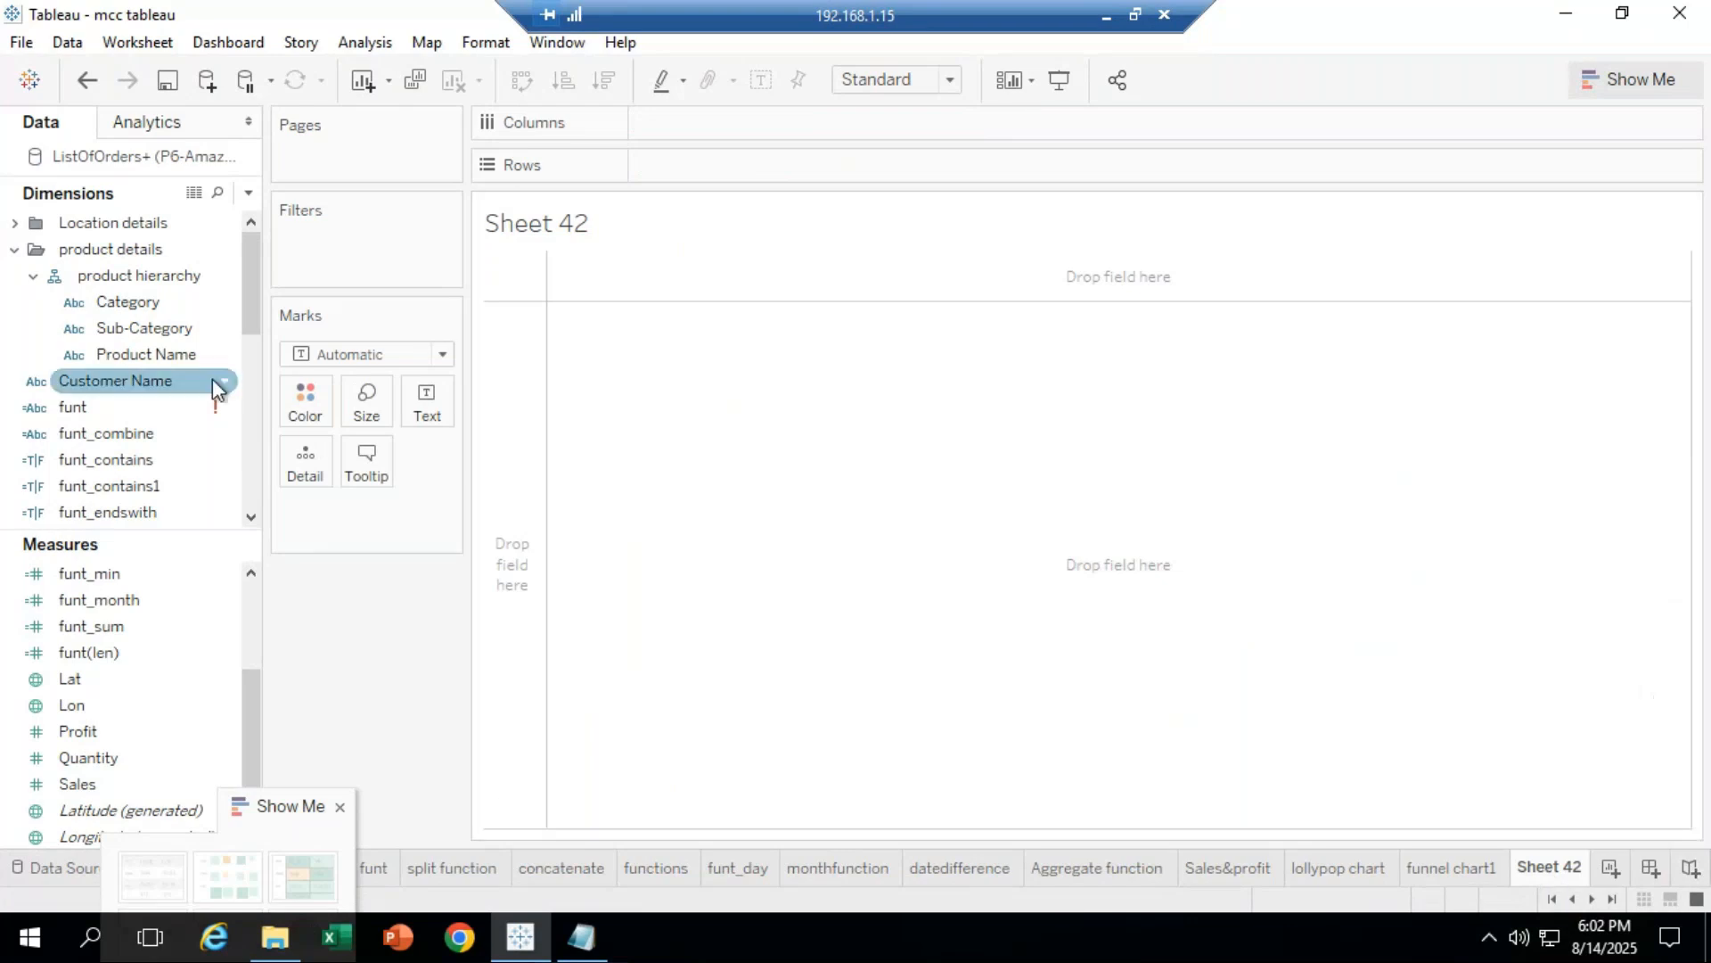
pyautogui.click(152, 331)
pyautogui.moveTo(248, 308); pyautogui.dragTo(718, 168)
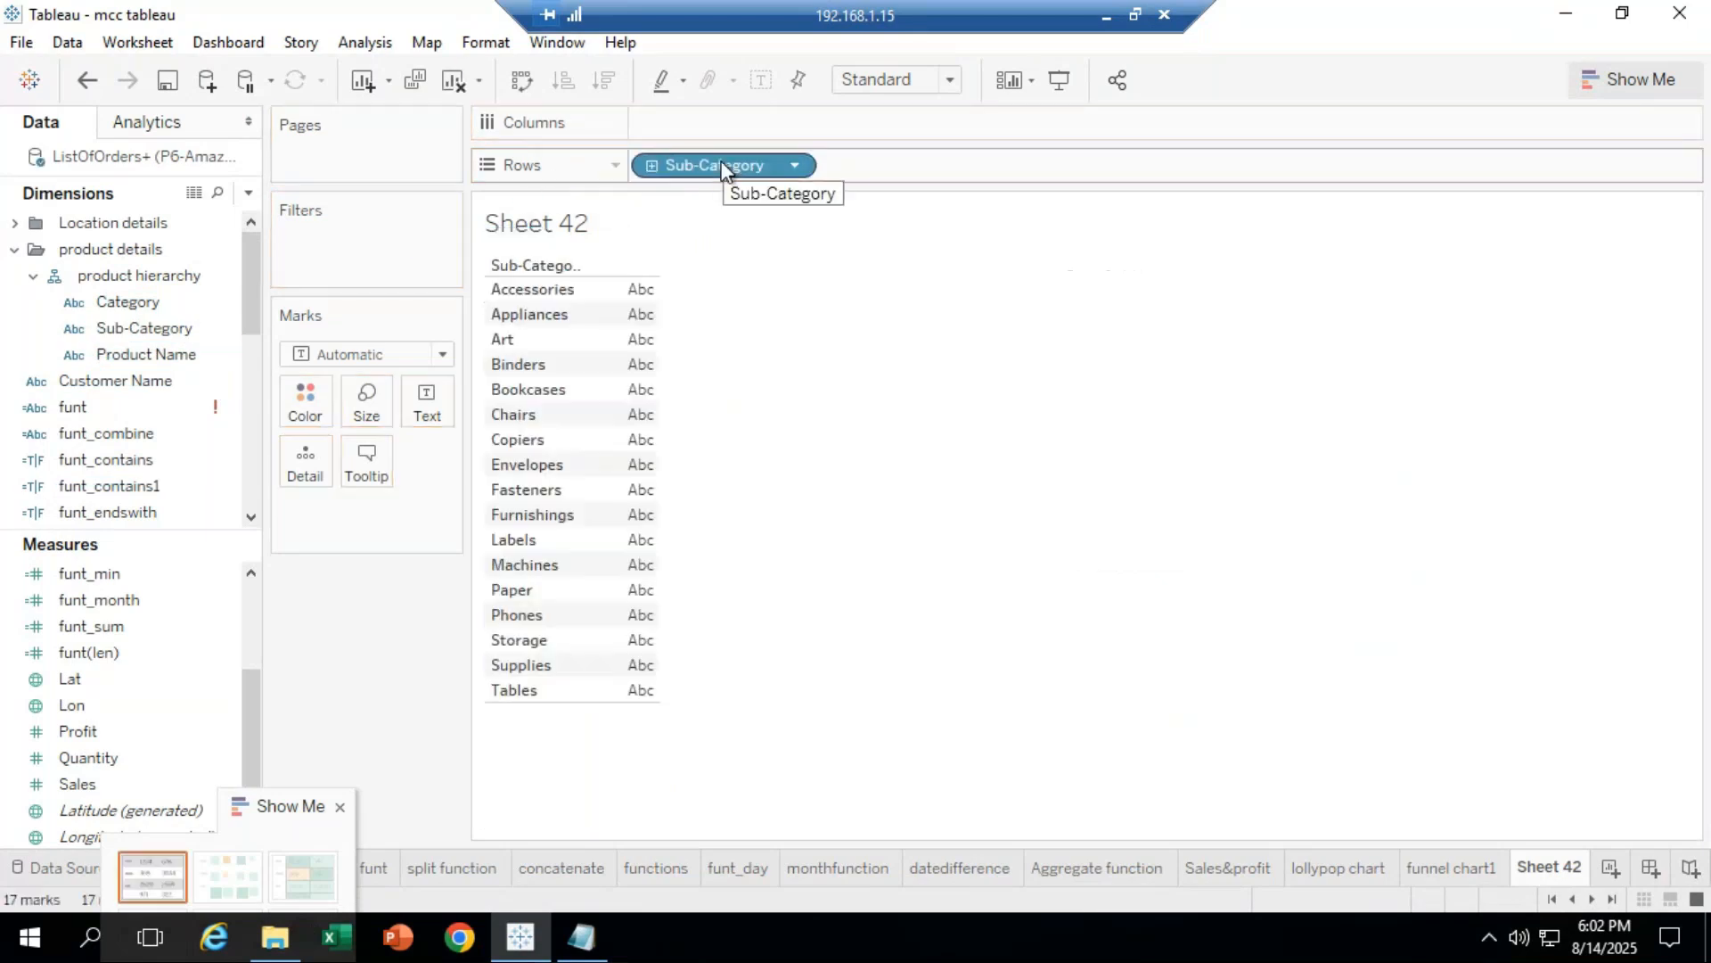
pyautogui.click(80, 759)
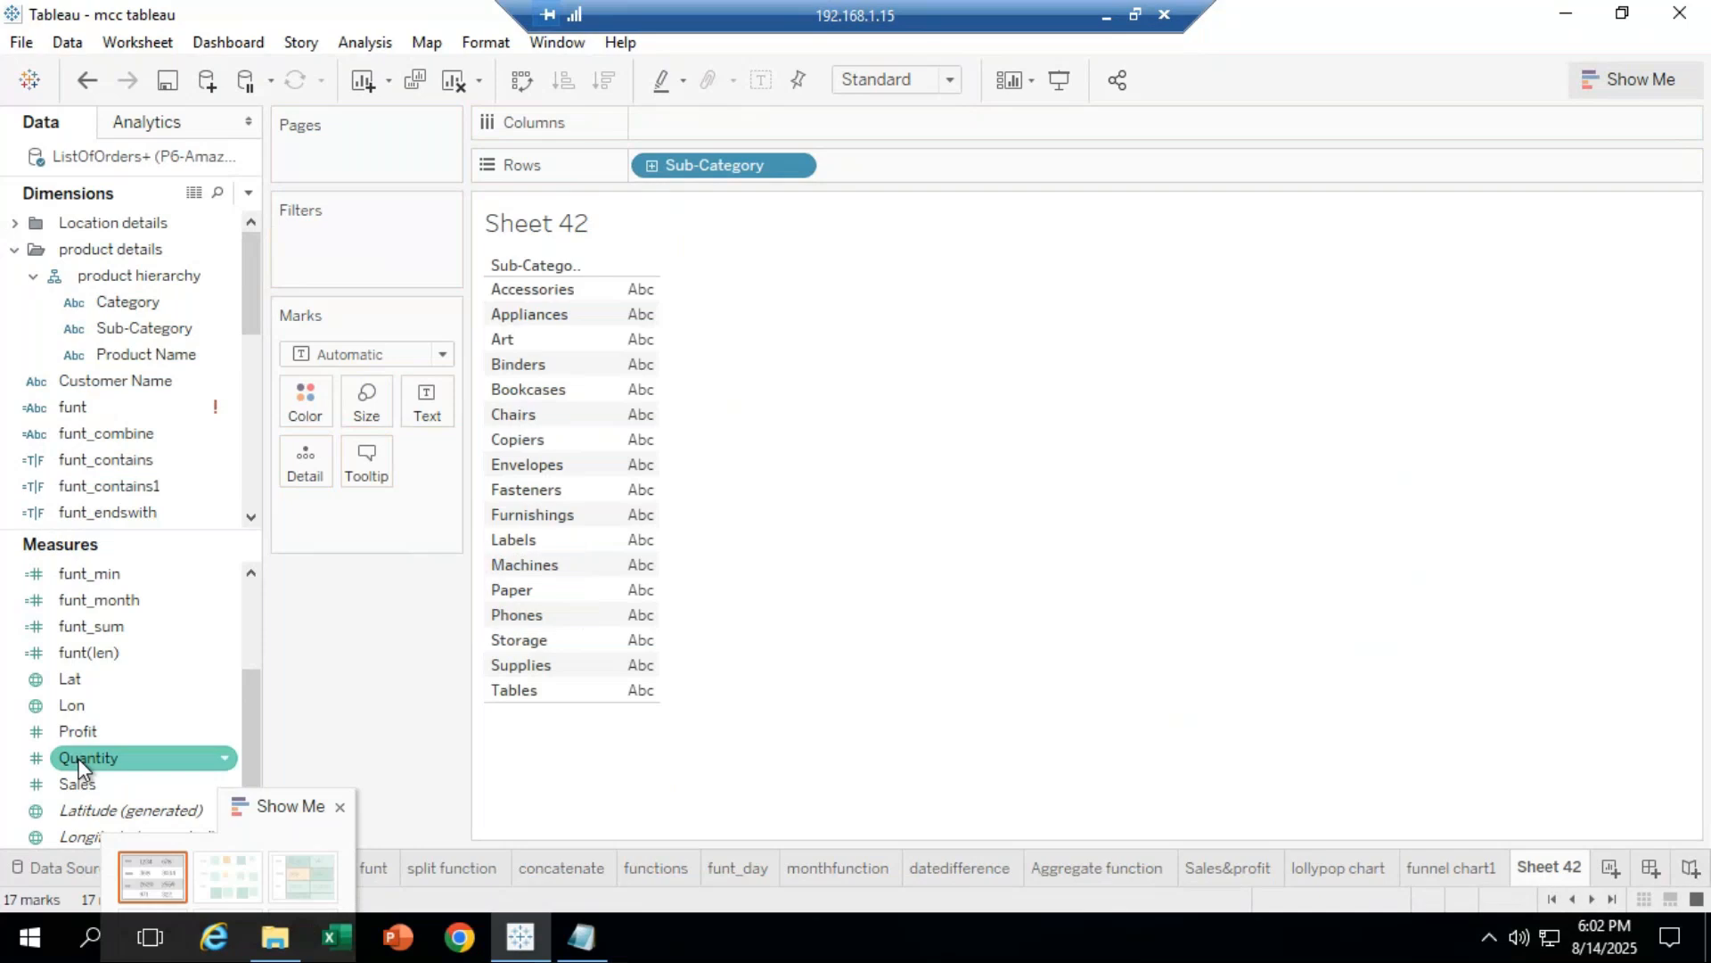
pyautogui.click(98, 809)
pyautogui.moveTo(109, 788); pyautogui.dragTo(705, 230)
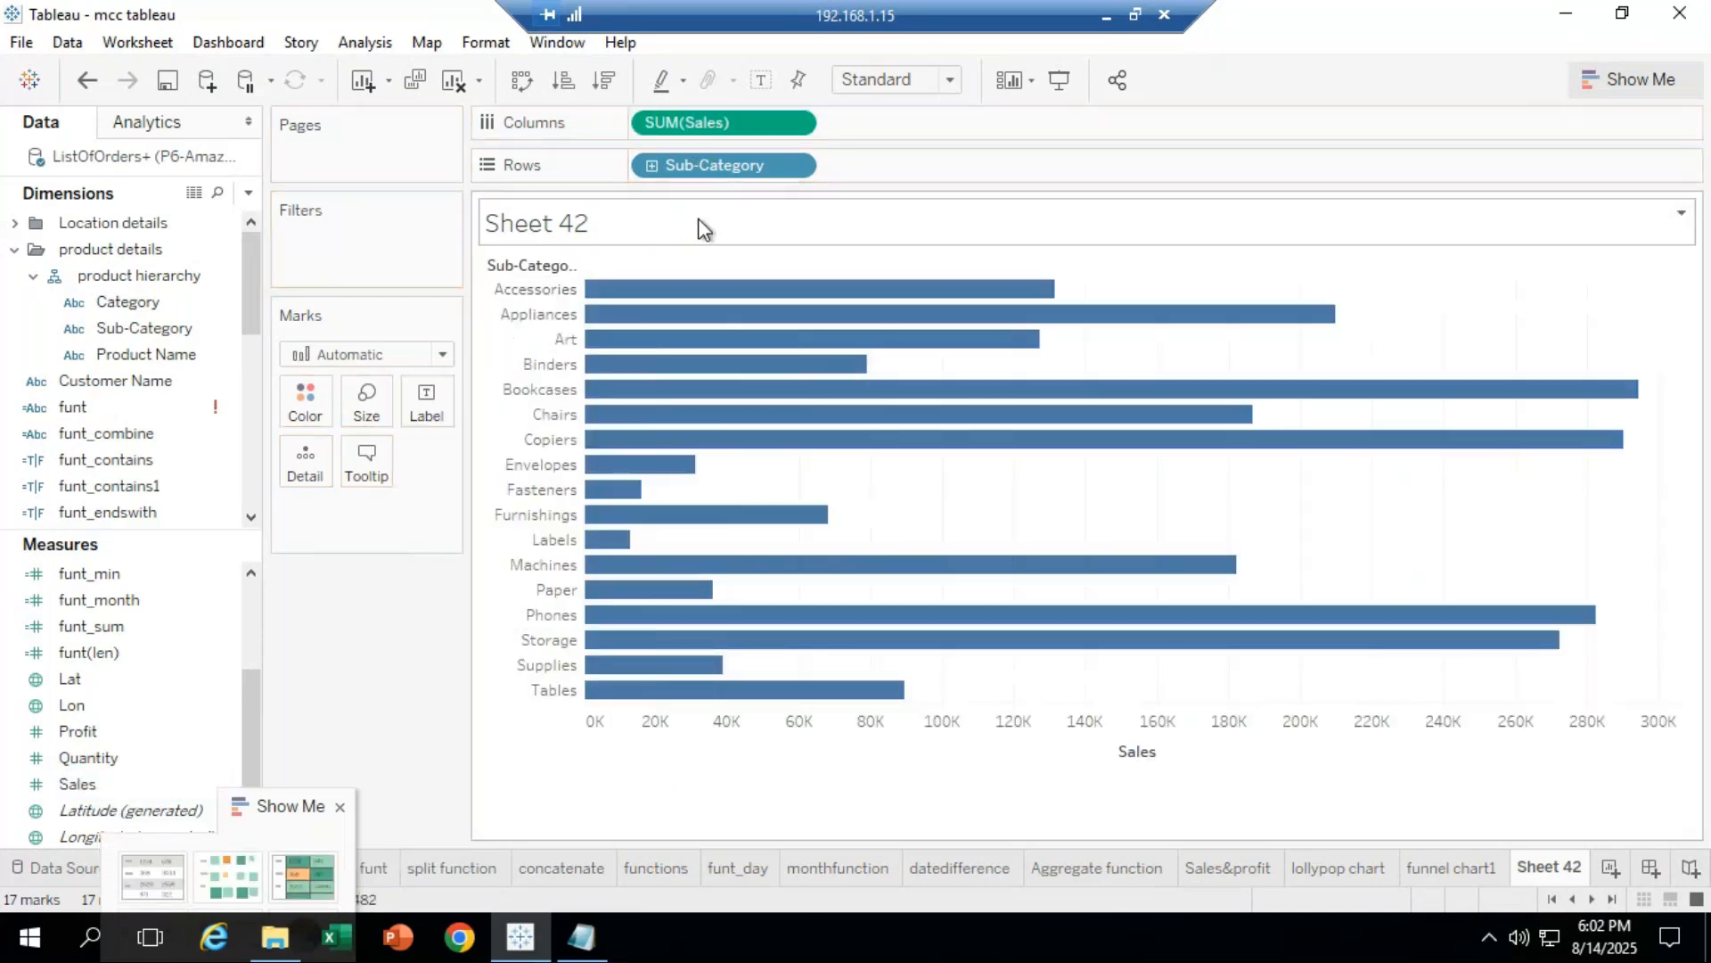
pyautogui.moveTo(704, 114); pyautogui.dragTo(923, 115)
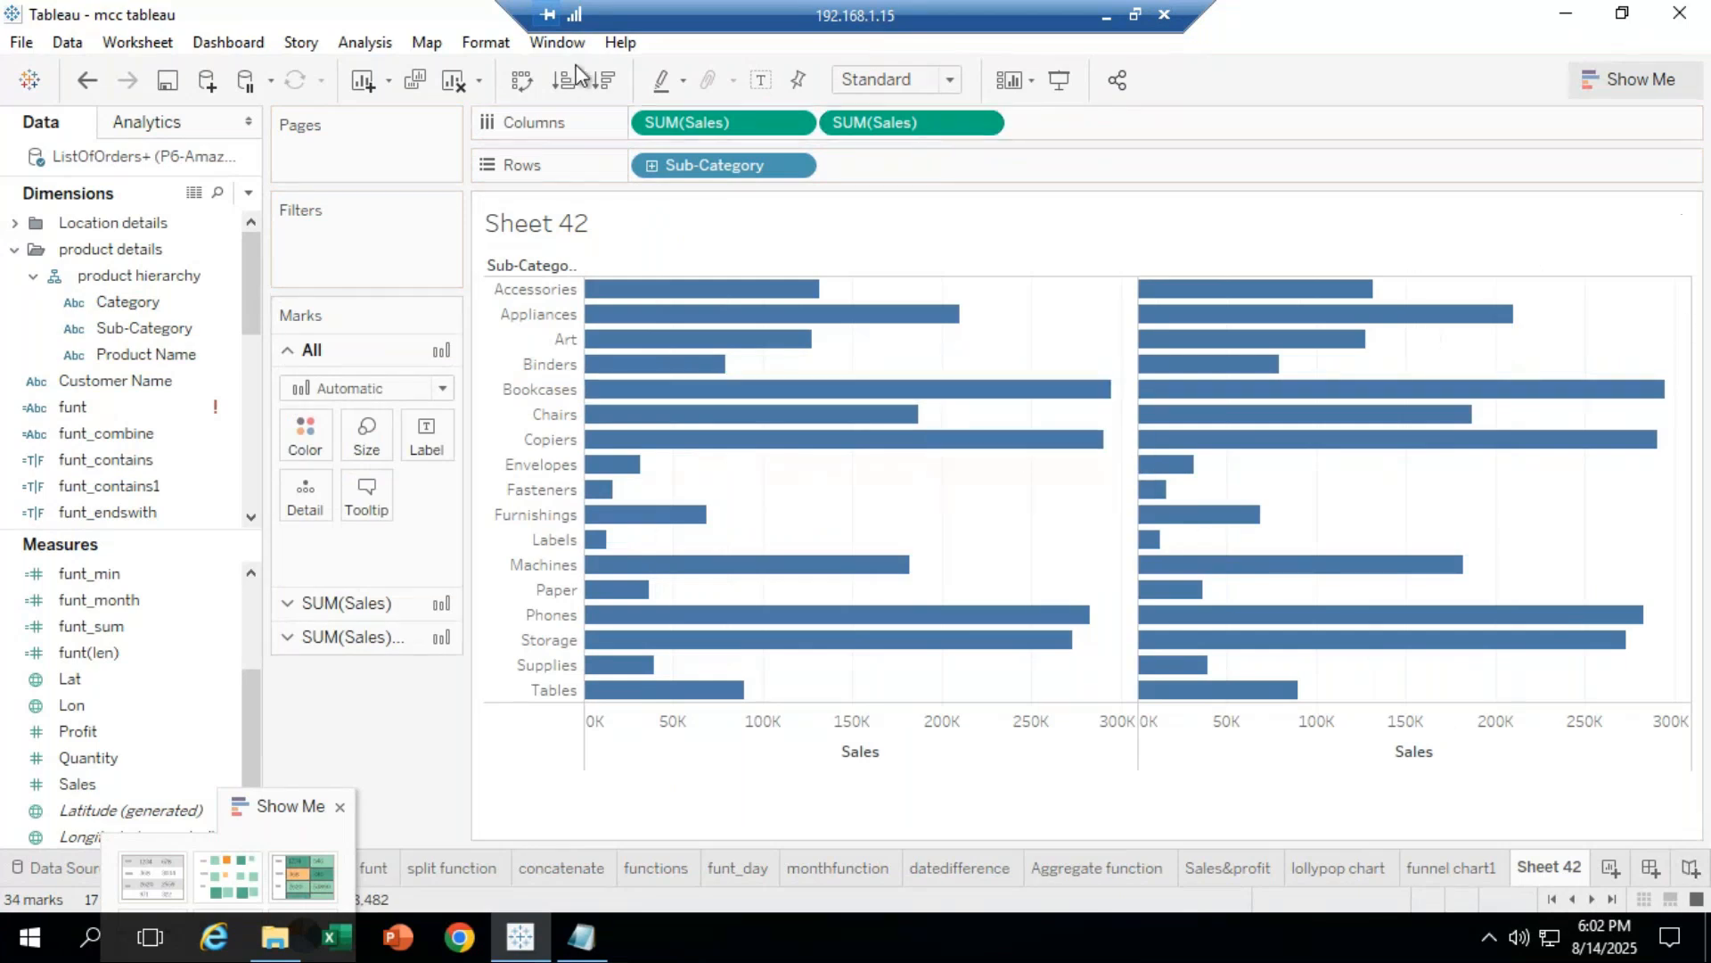
pyautogui.click(609, 91)
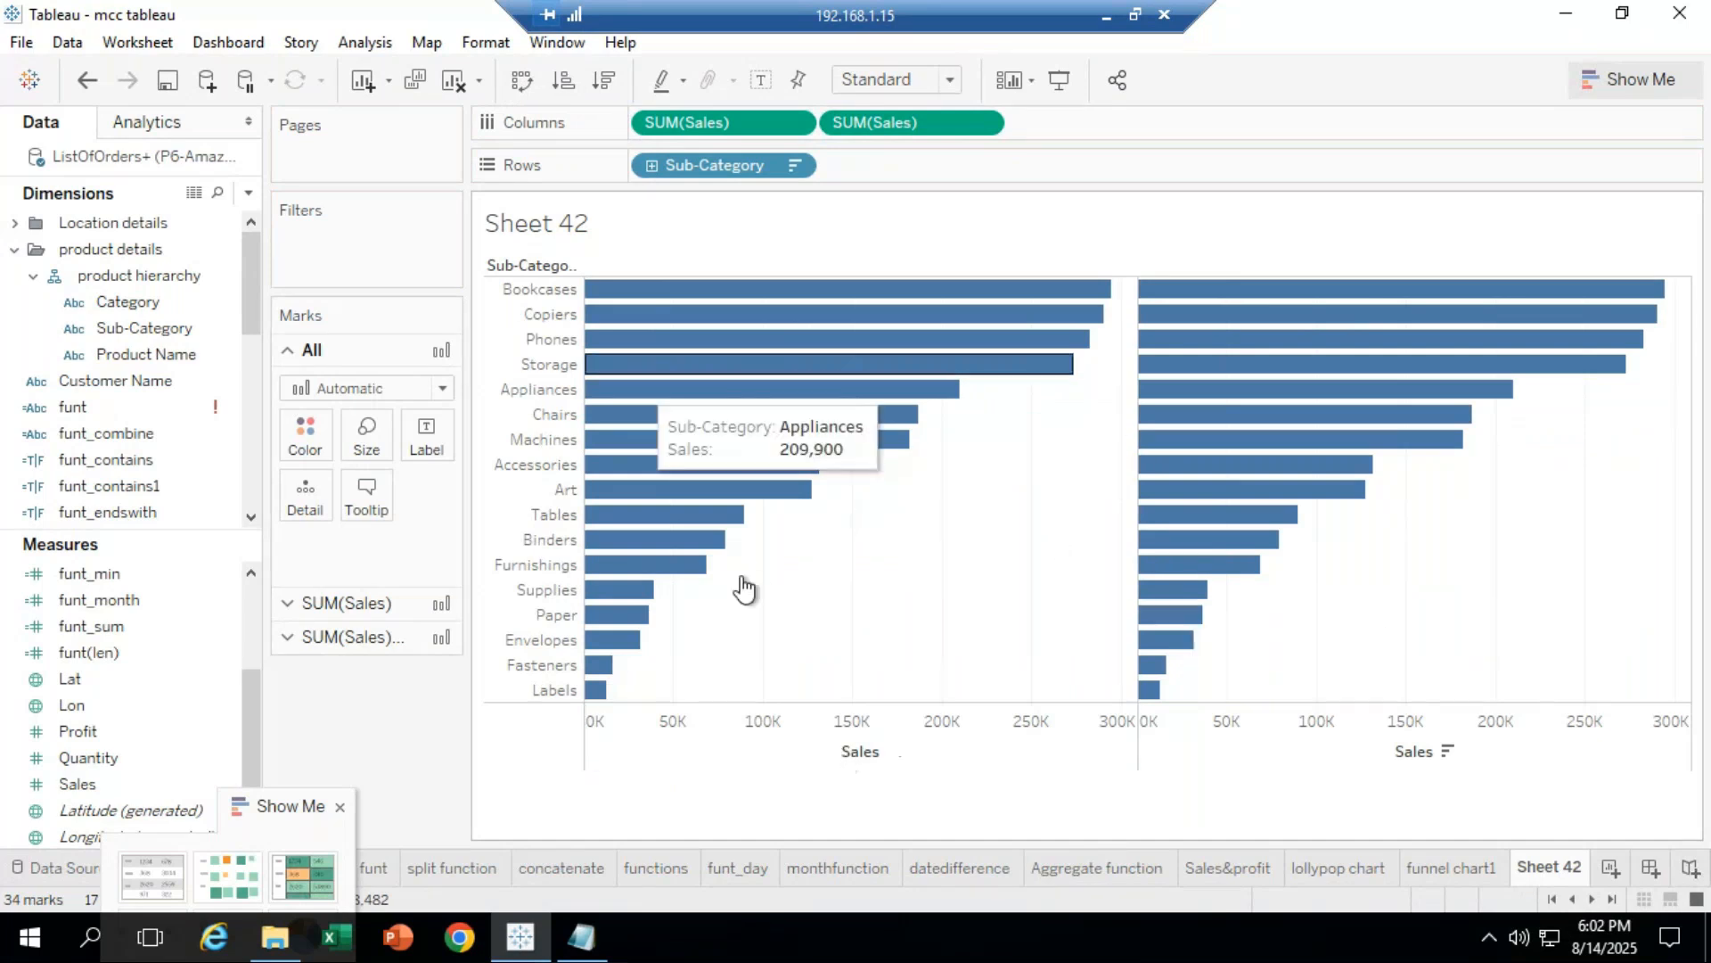
pyautogui.click(762, 727)
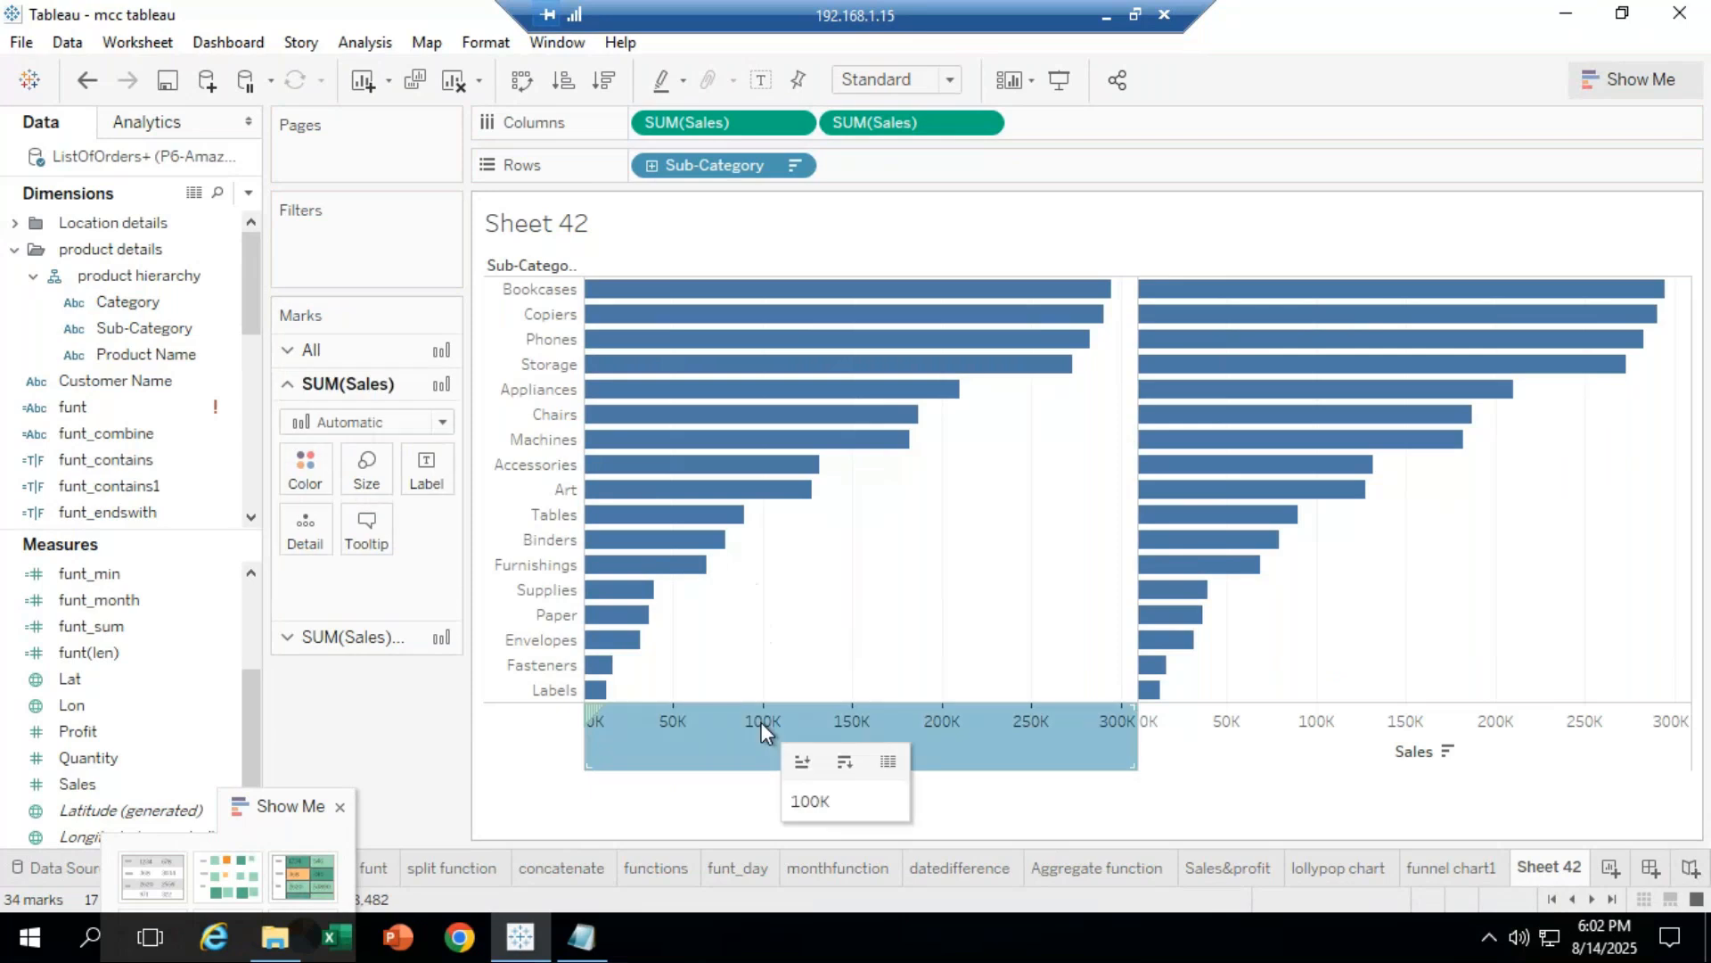
# Step: Tick Reversed in the left Sales axis's Edit Axis settings so the bars mirror
pyautogui.rightClick(718, 729)
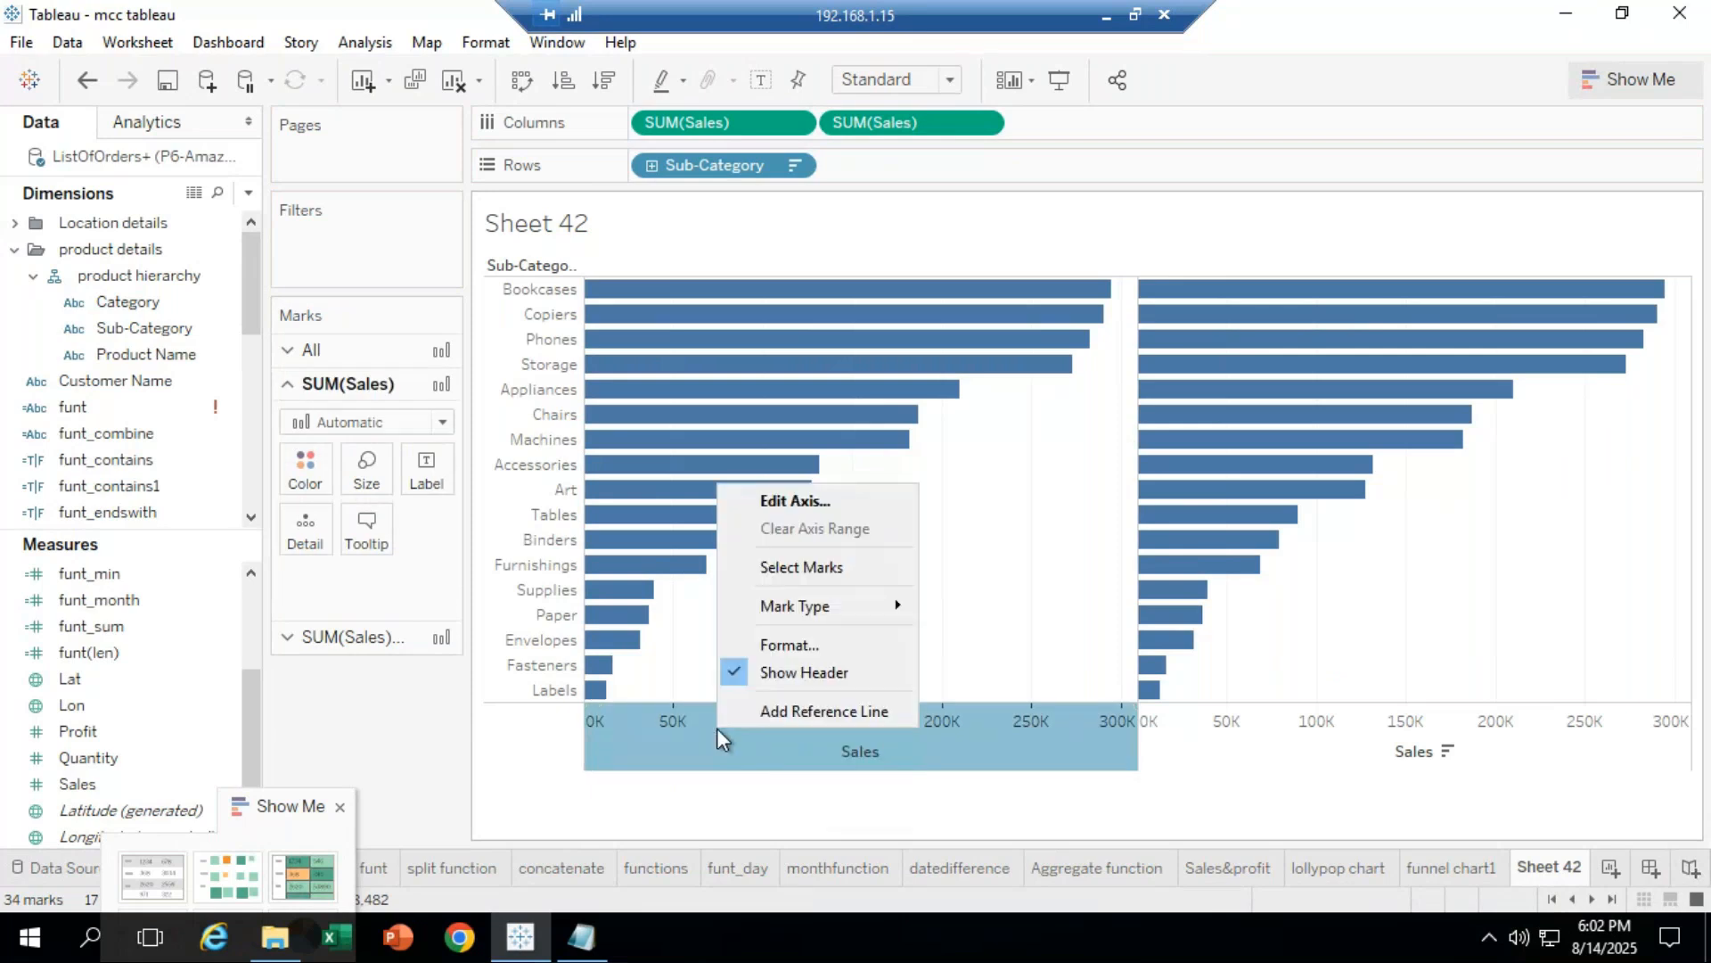
pyautogui.click(815, 501)
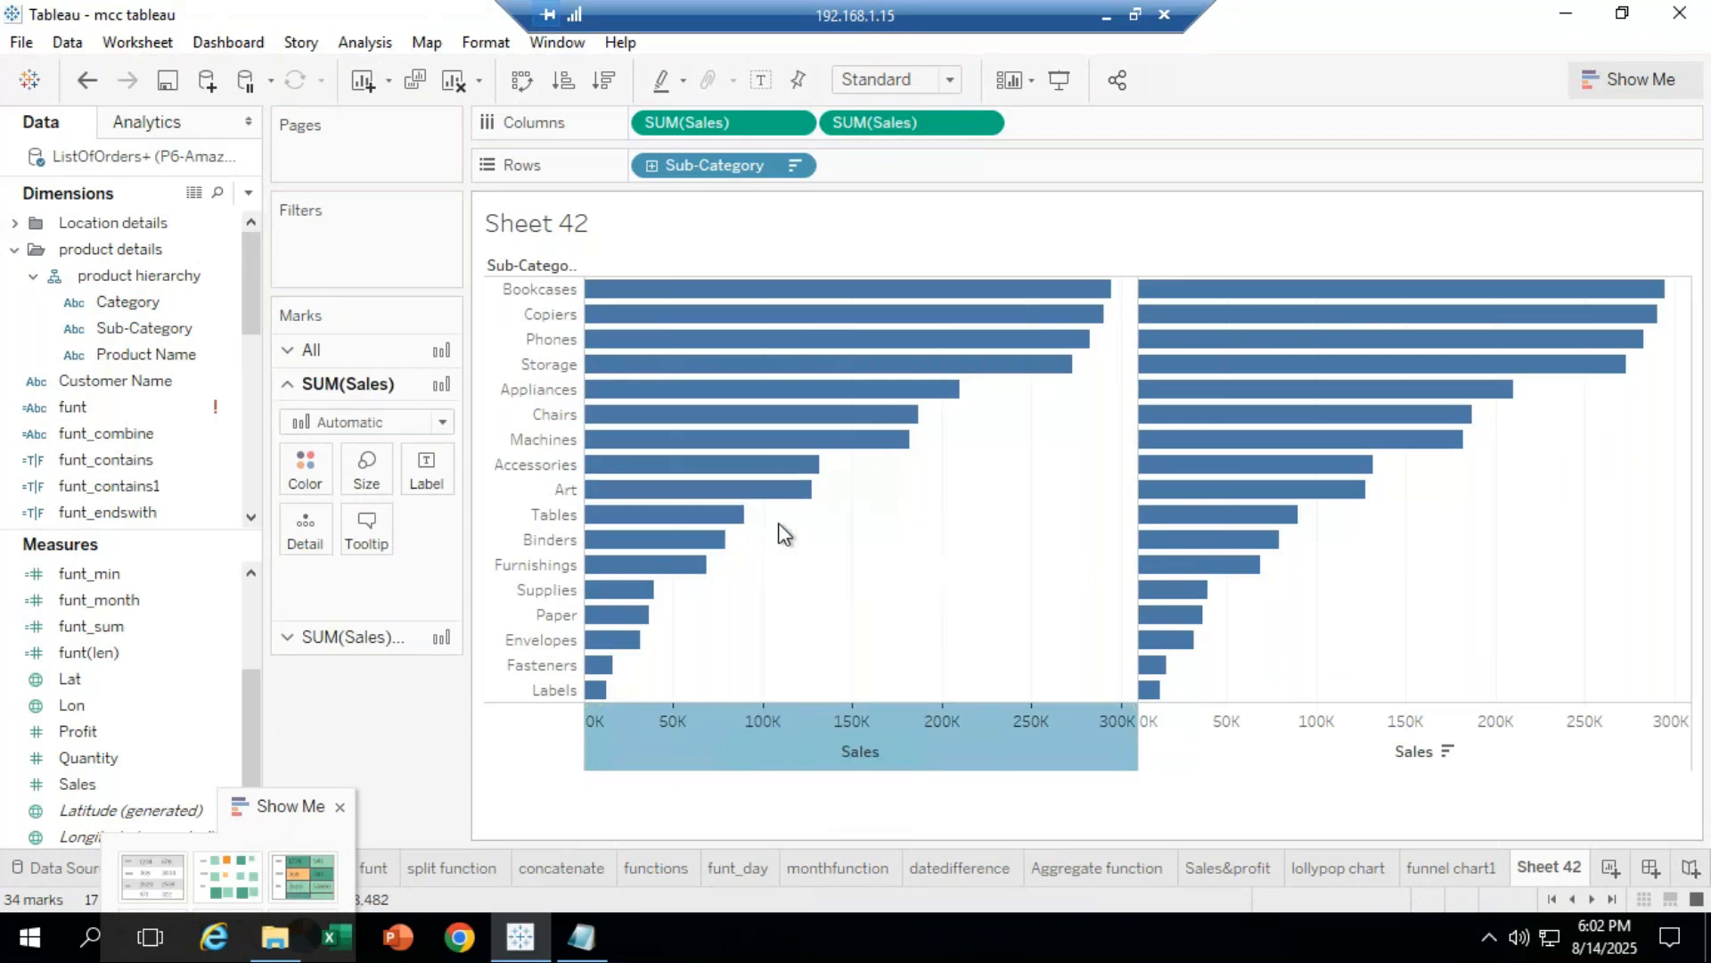
pyautogui.click(605, 471)
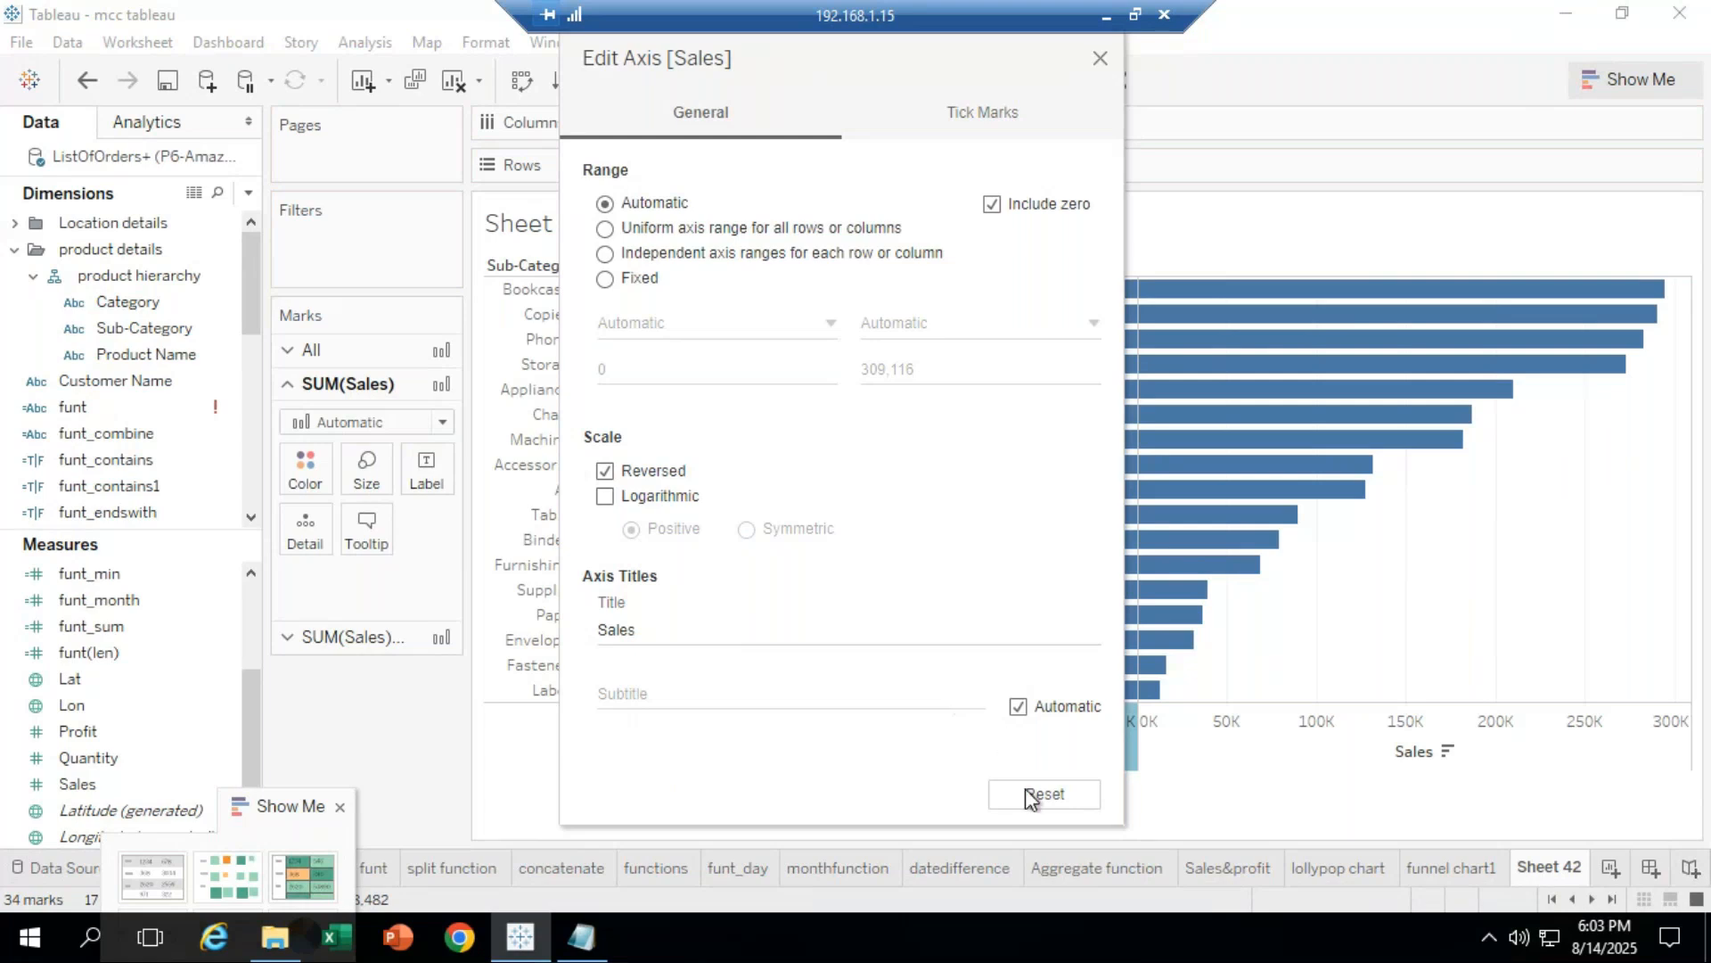
pyautogui.click(1100, 58)
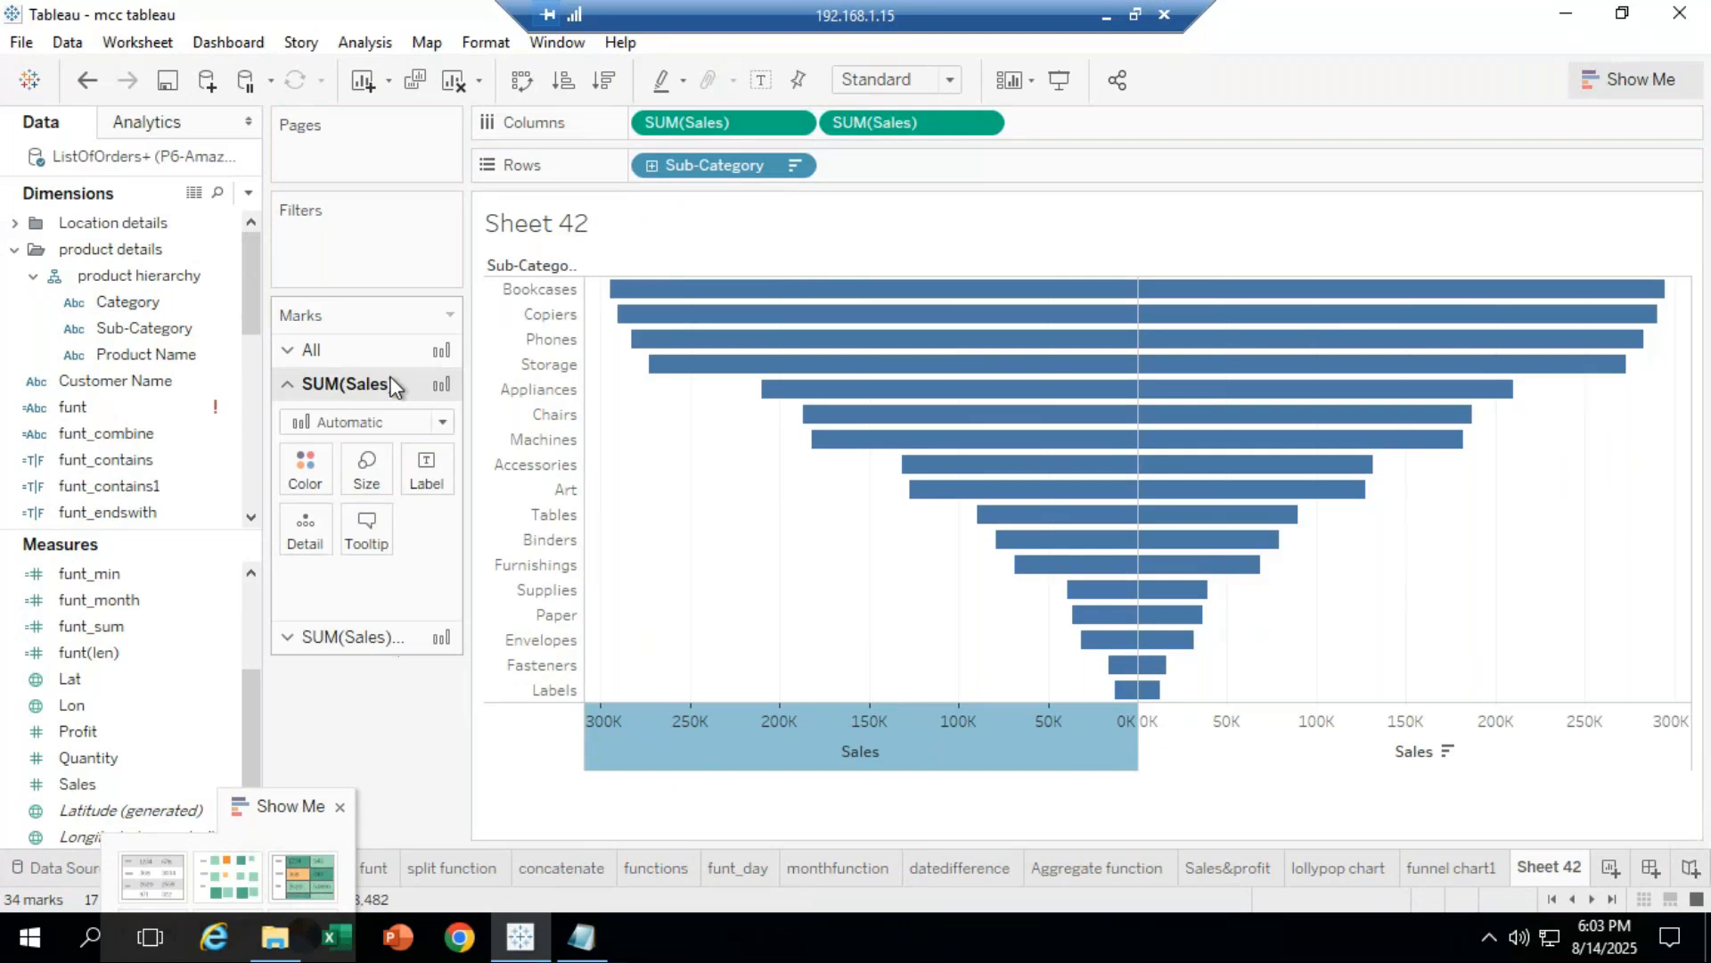
pyautogui.rightClick(991, 742)
# Step: Hide the Sales axis headers and set both SUM(Sales) cards' mark type to Area
pyautogui.click(1055, 710)
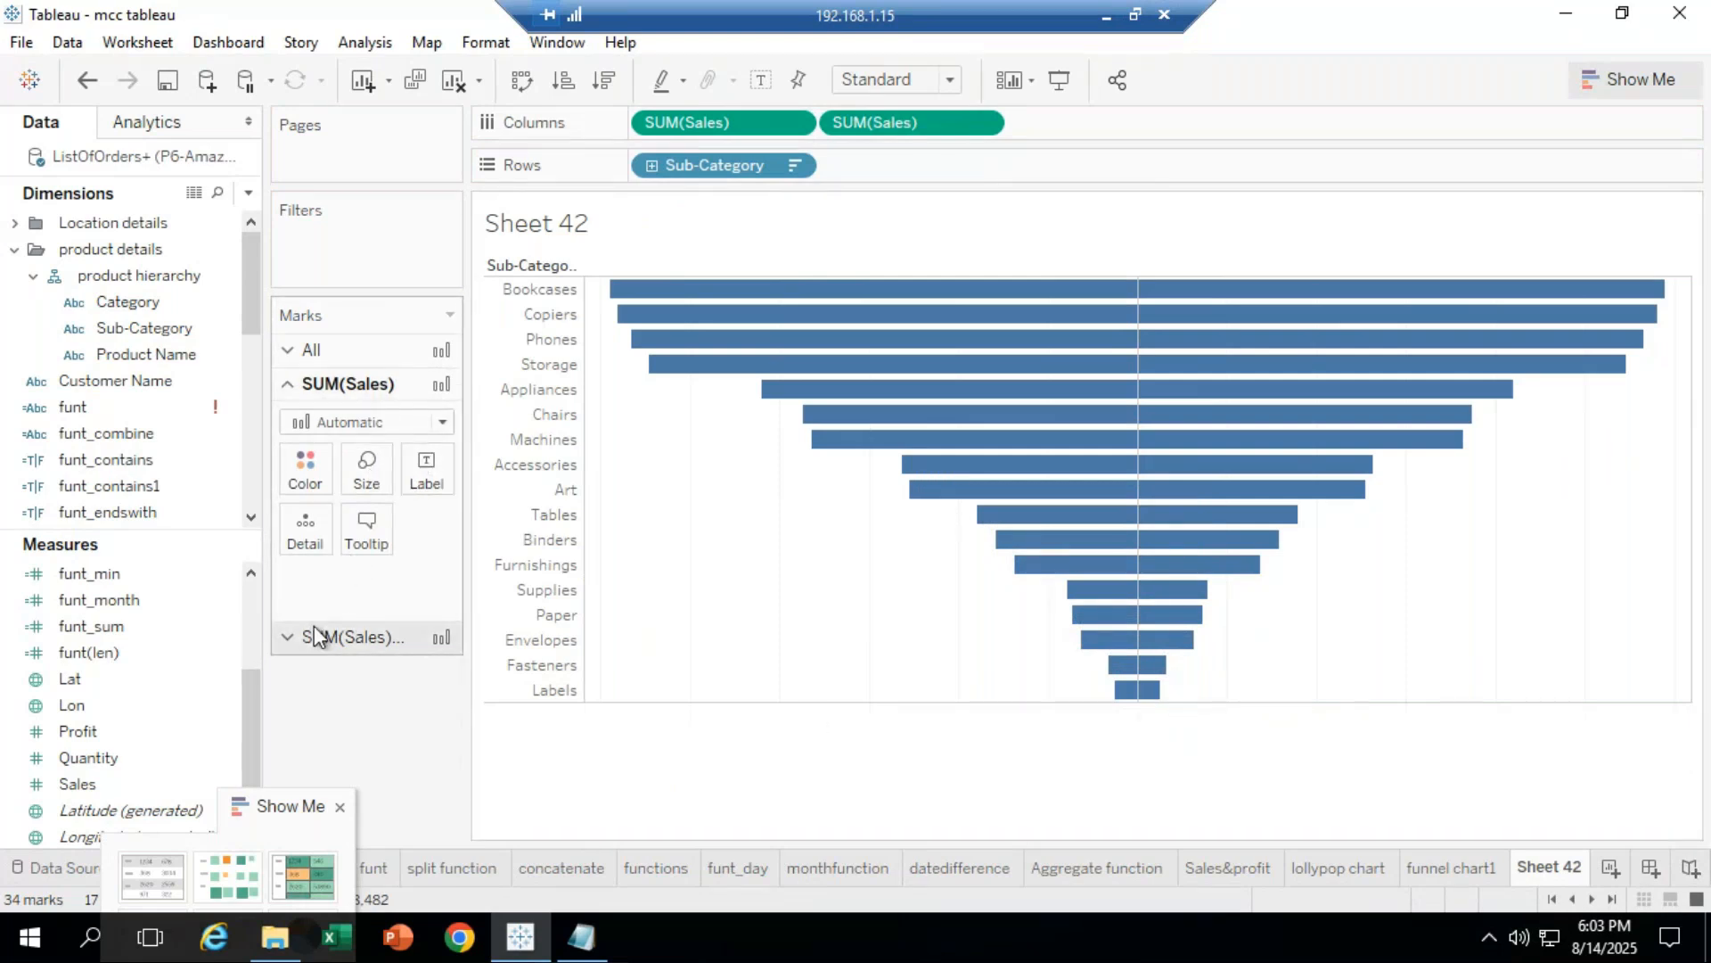
pyautogui.click(289, 351)
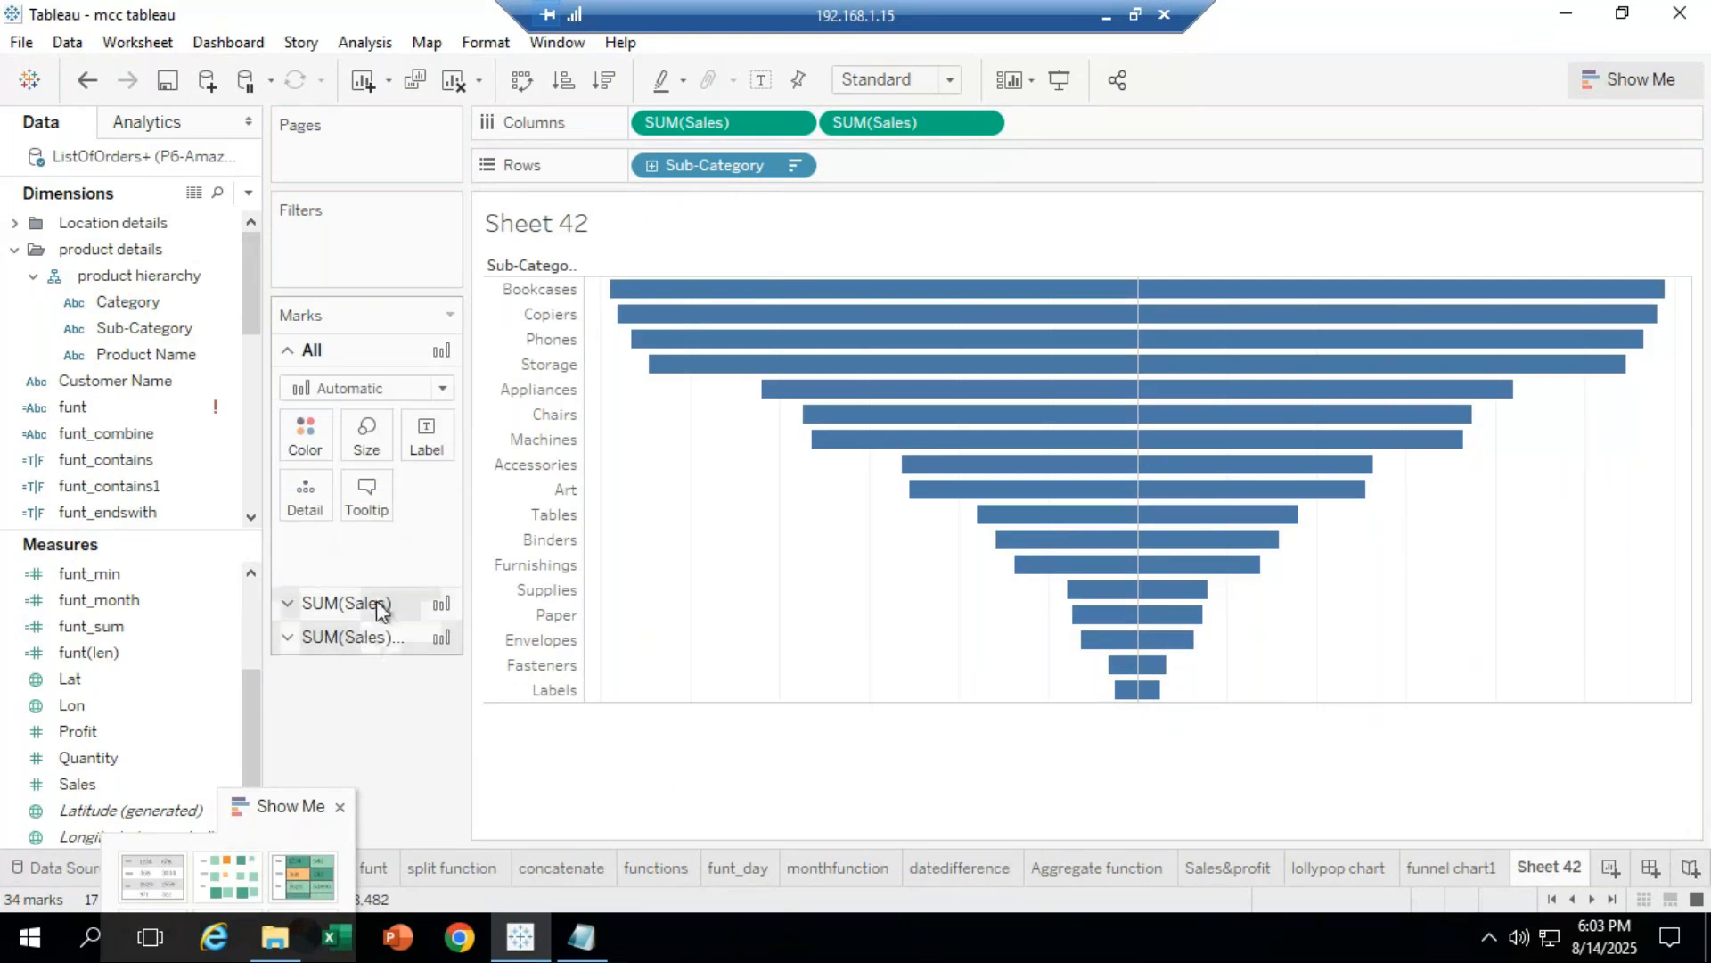
pyautogui.click(382, 606)
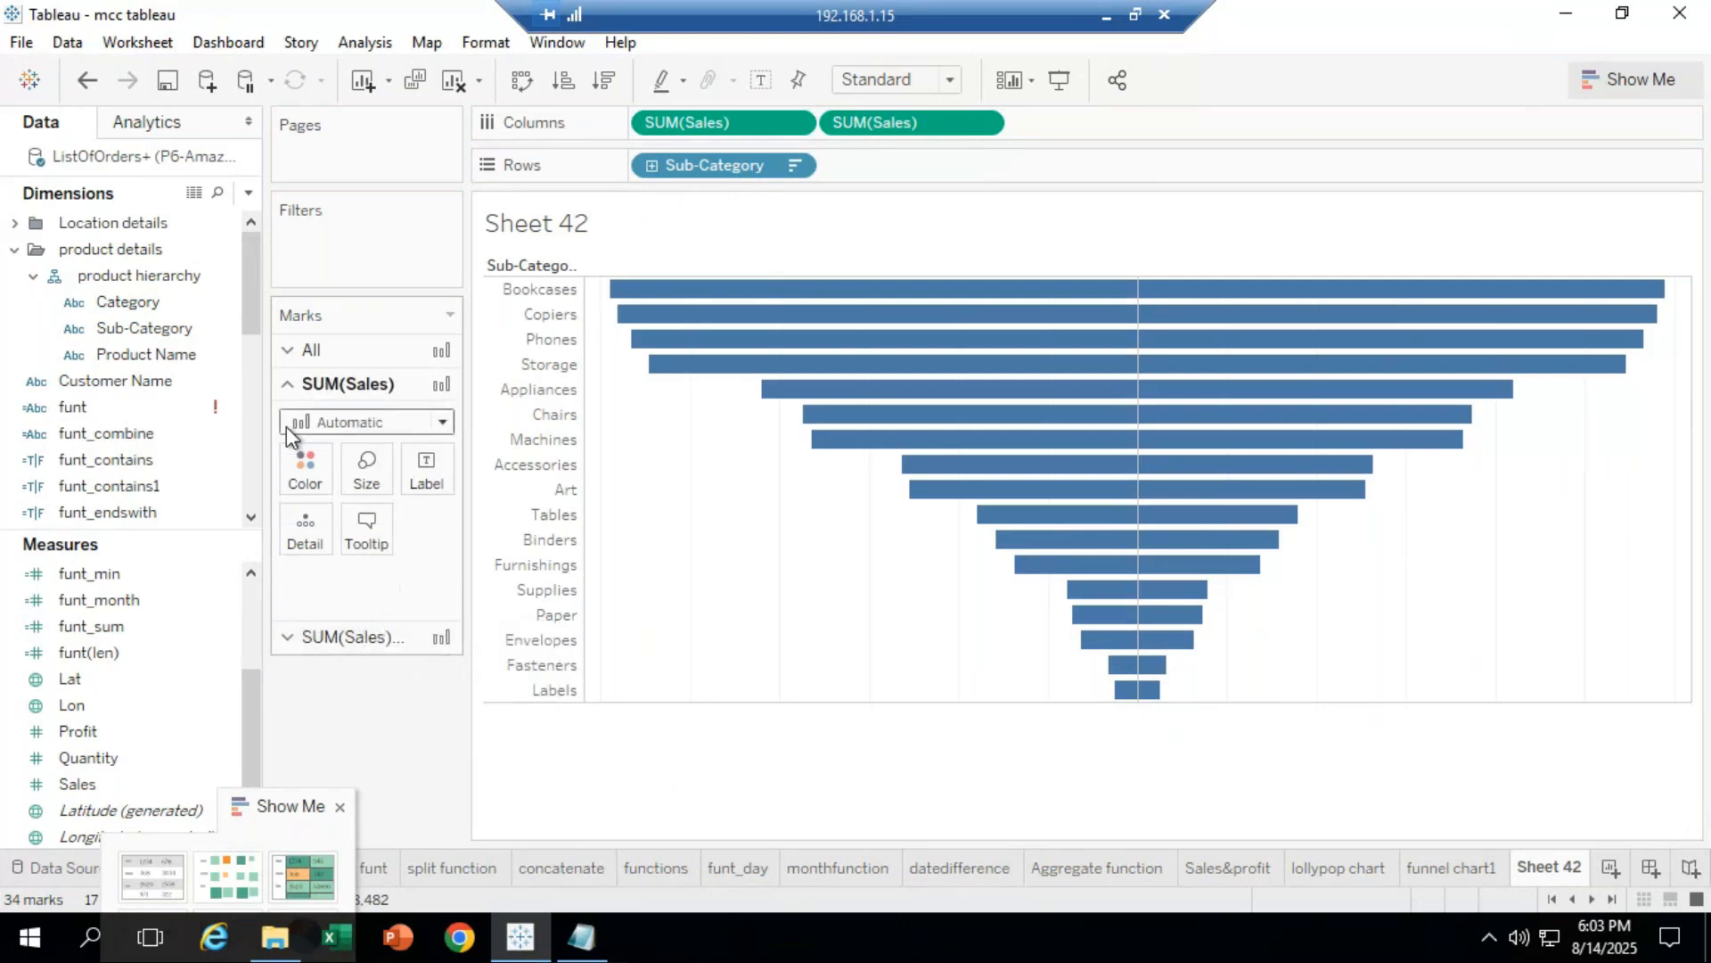
pyautogui.click(432, 426)
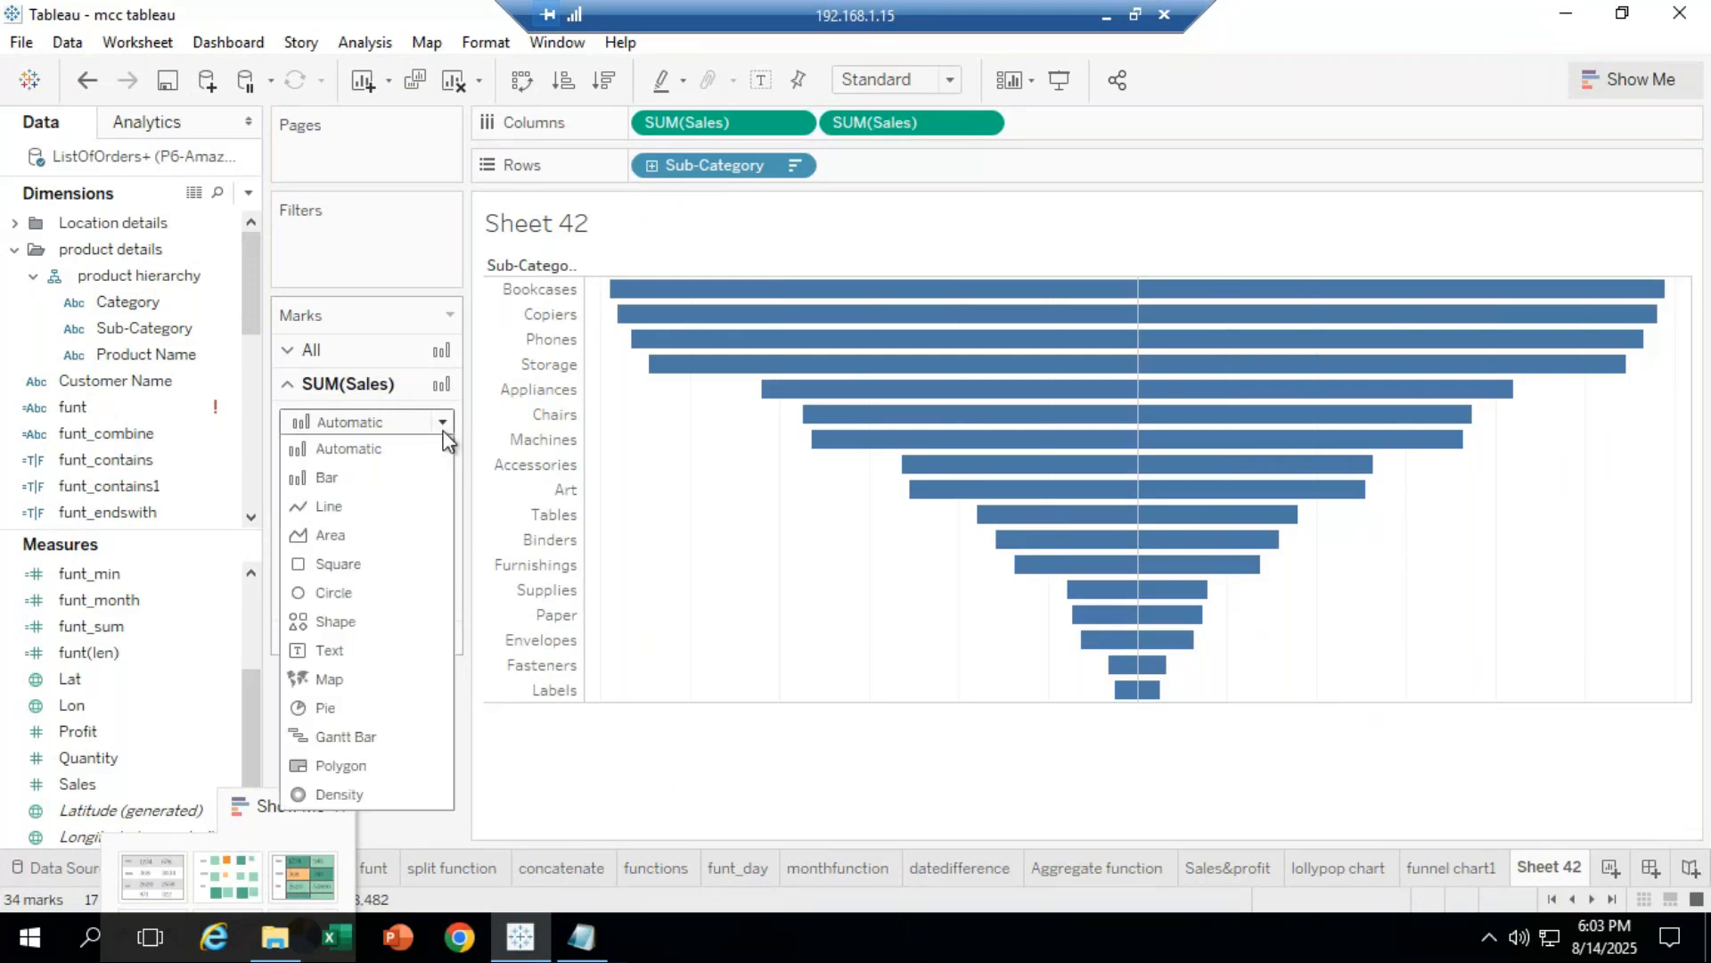
pyautogui.click(349, 535)
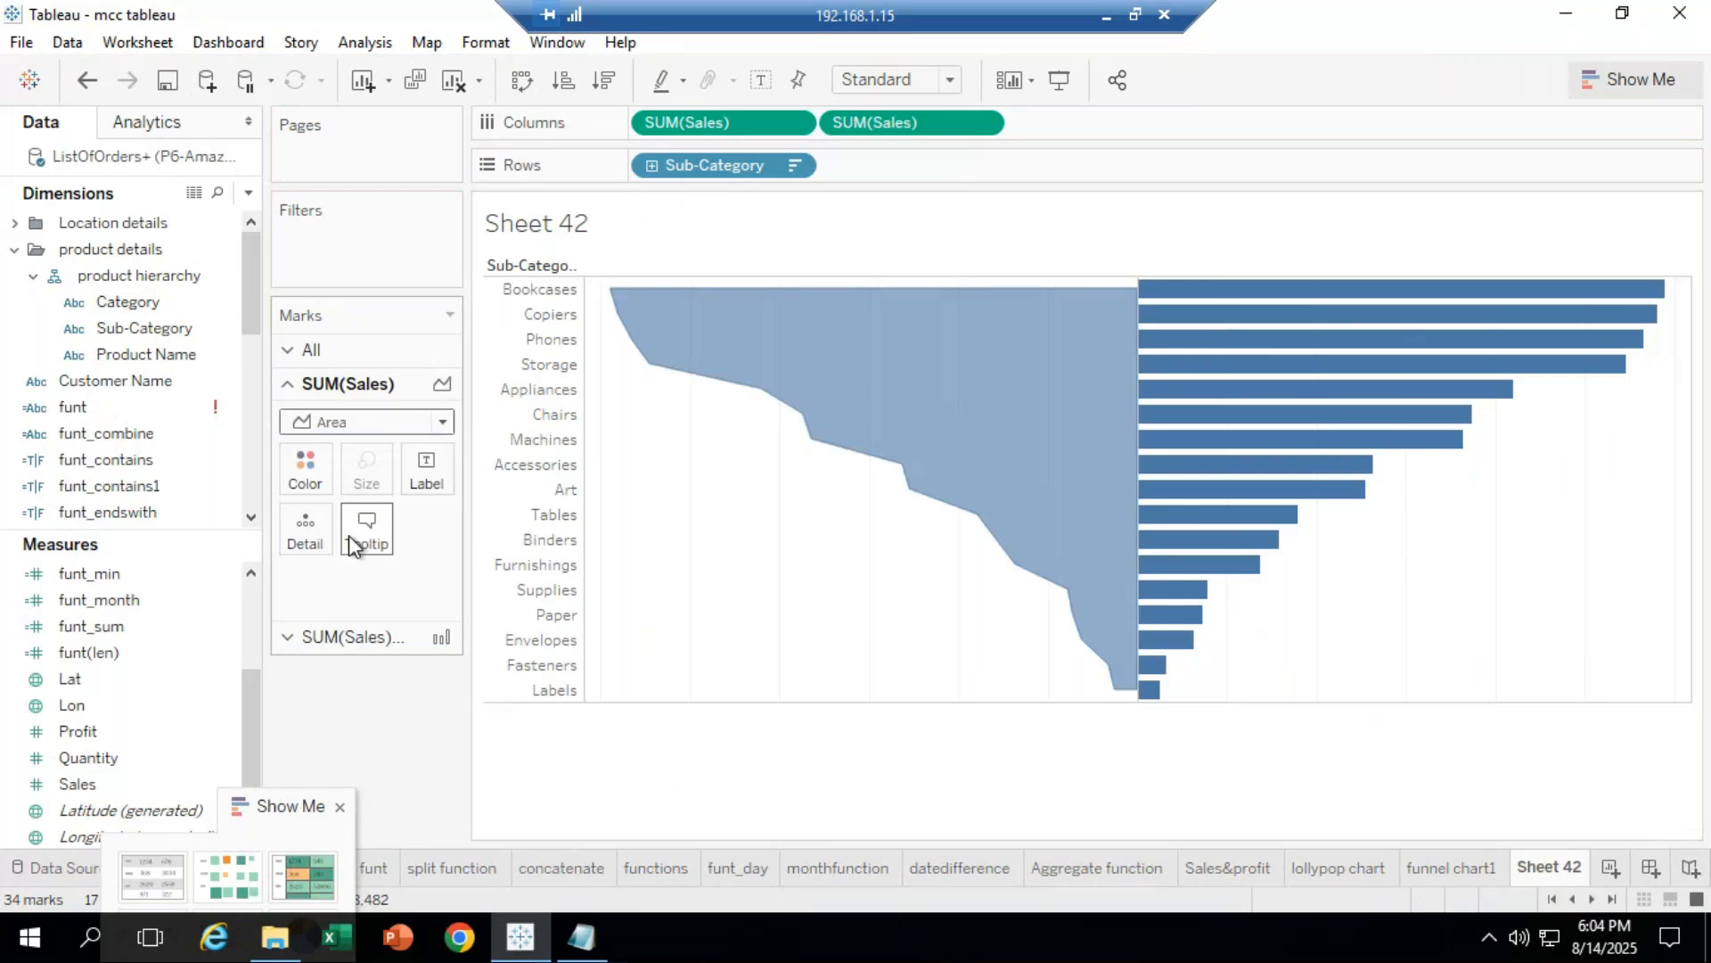
pyautogui.click(345, 636)
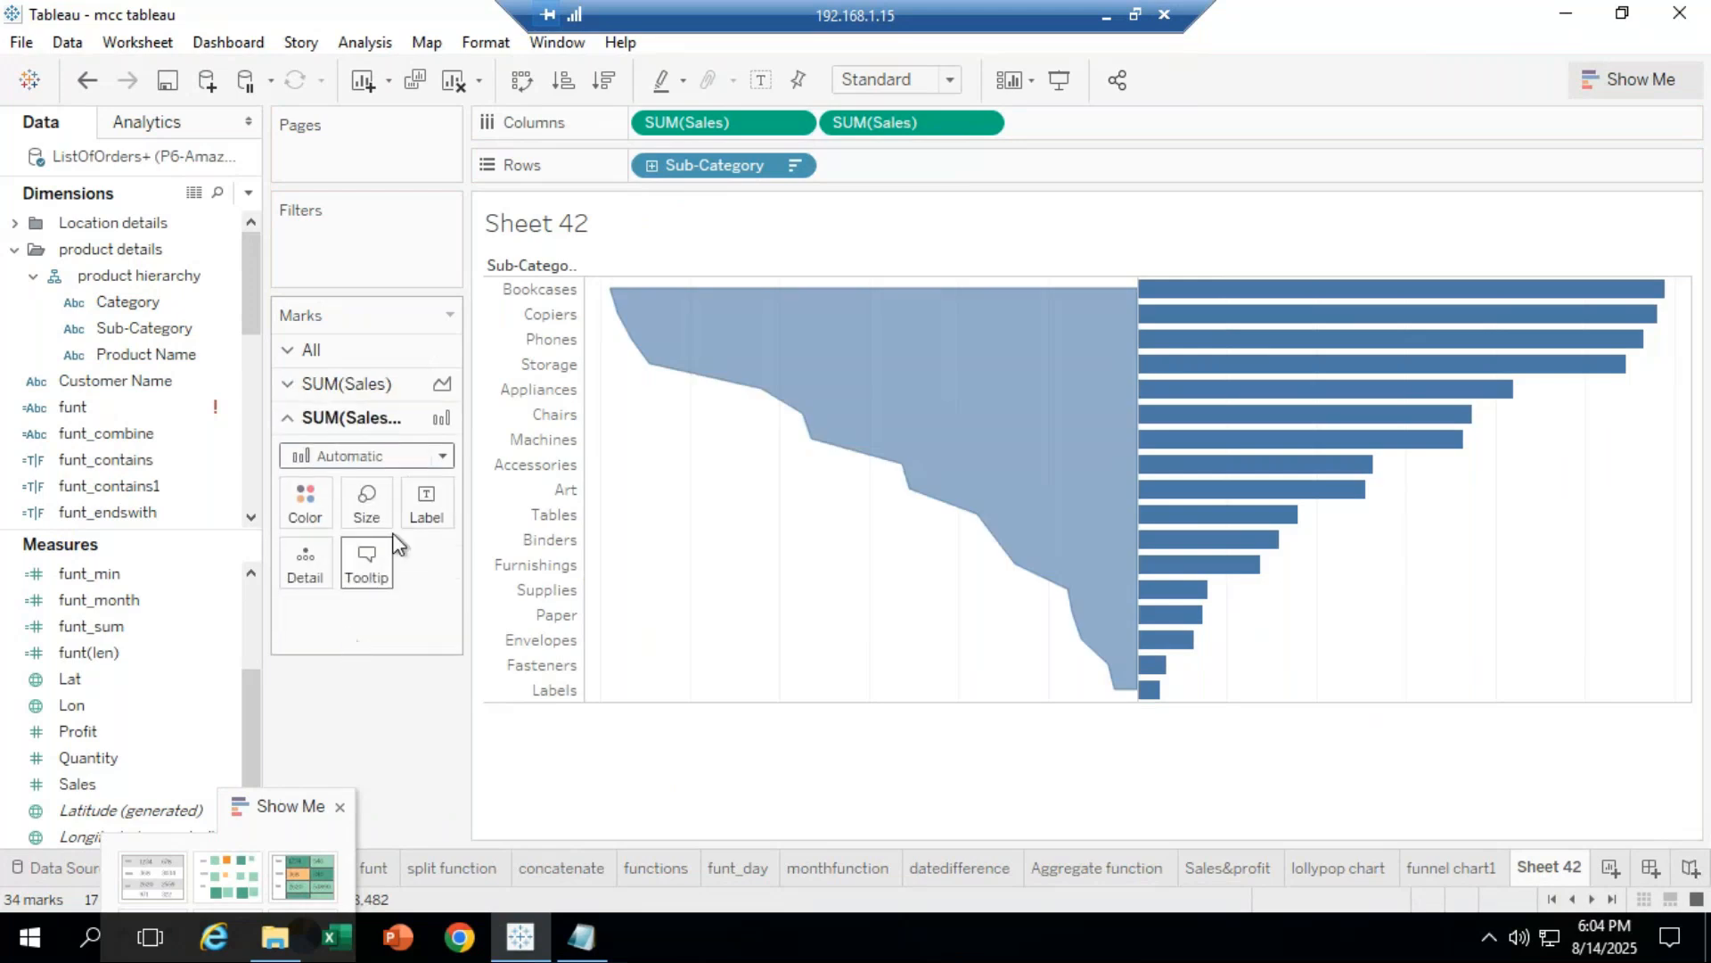
pyautogui.click(405, 456)
pyautogui.click(321, 580)
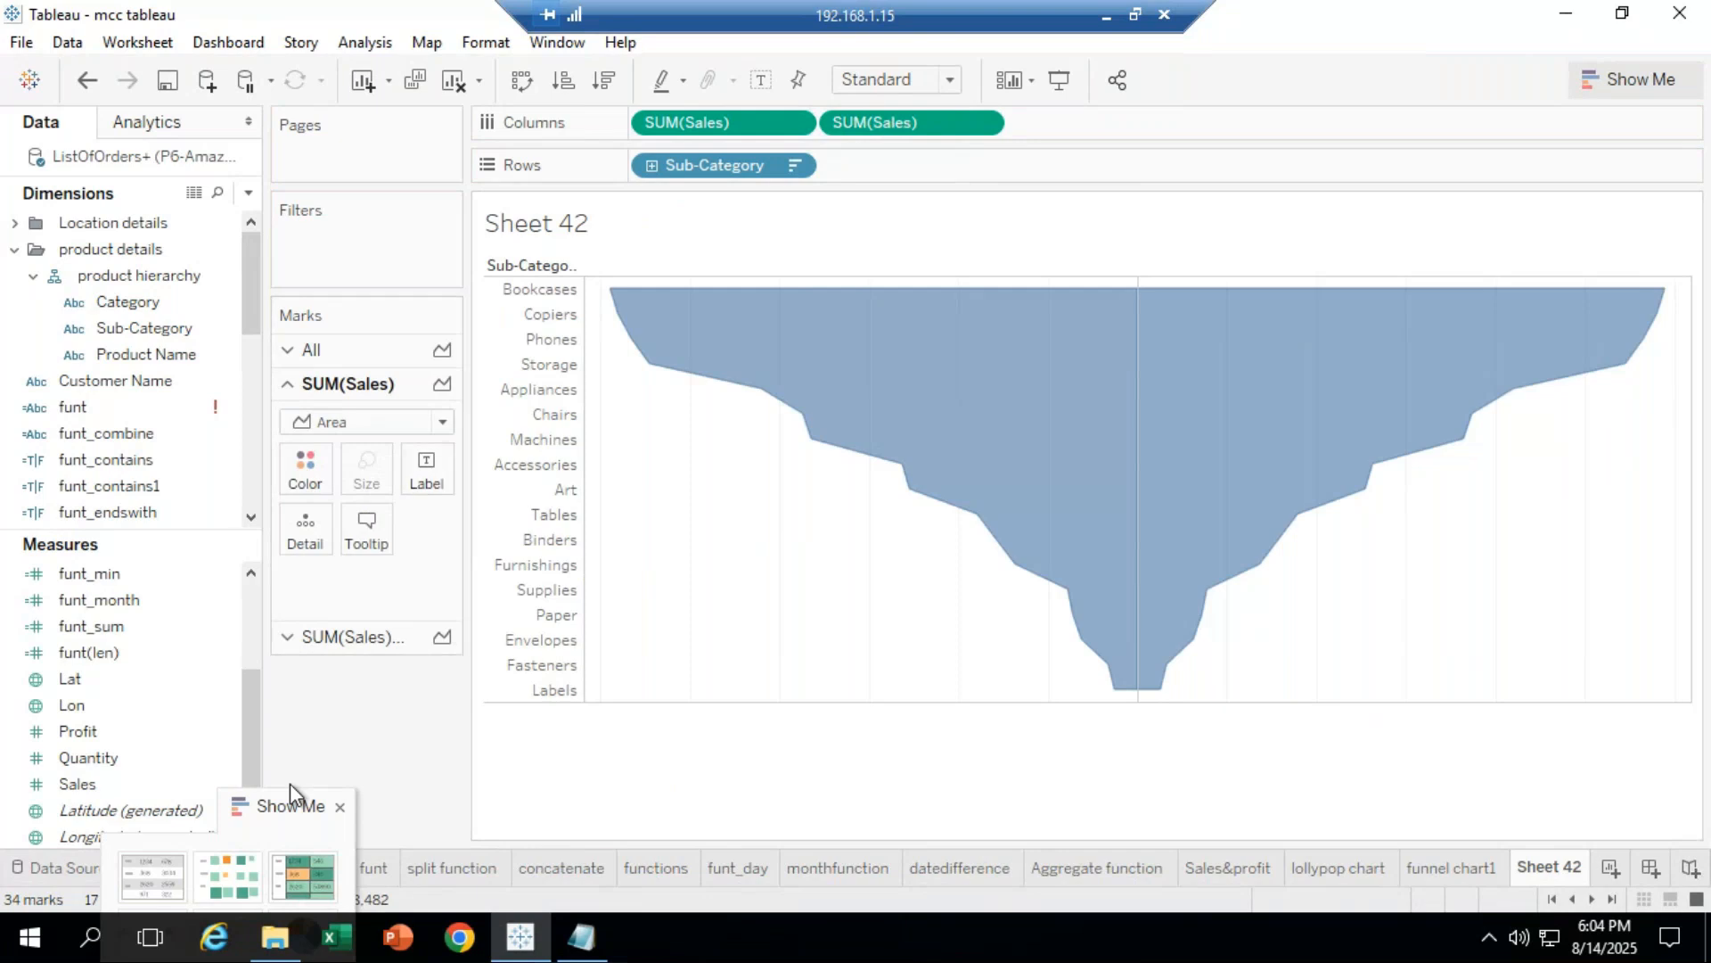
pyautogui.moveTo(268, 805); pyautogui.dragTo(275, 145)
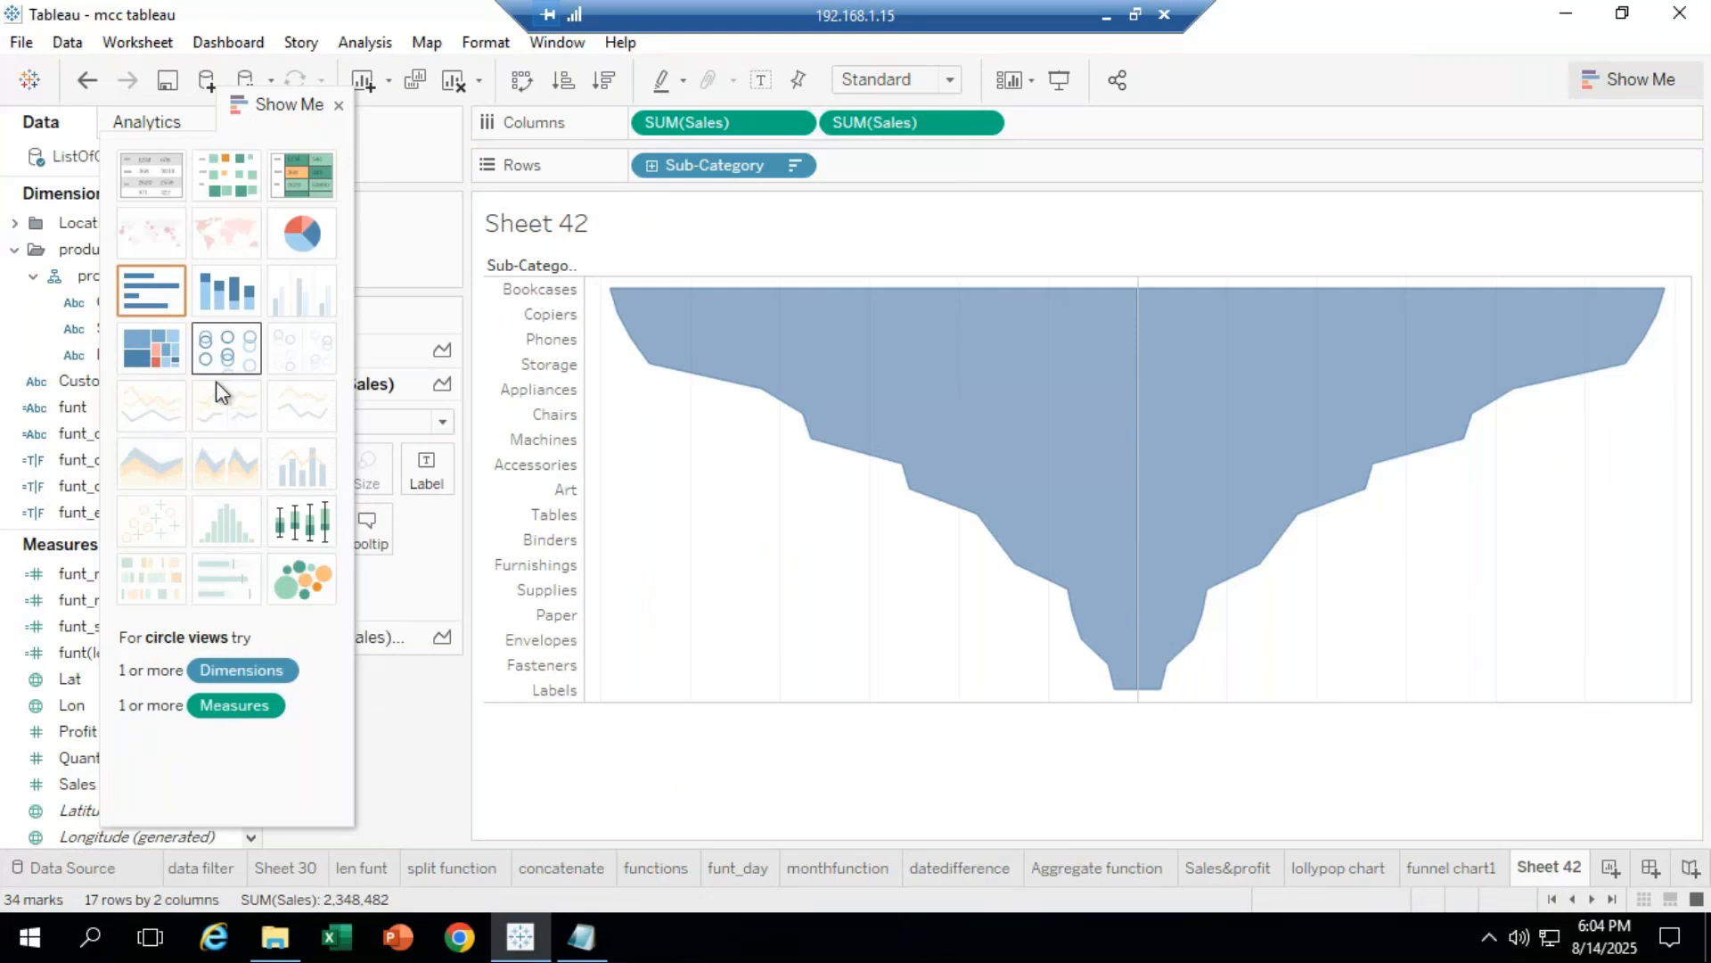
pyautogui.moveTo(248, 113); pyautogui.dragTo(474, 796)
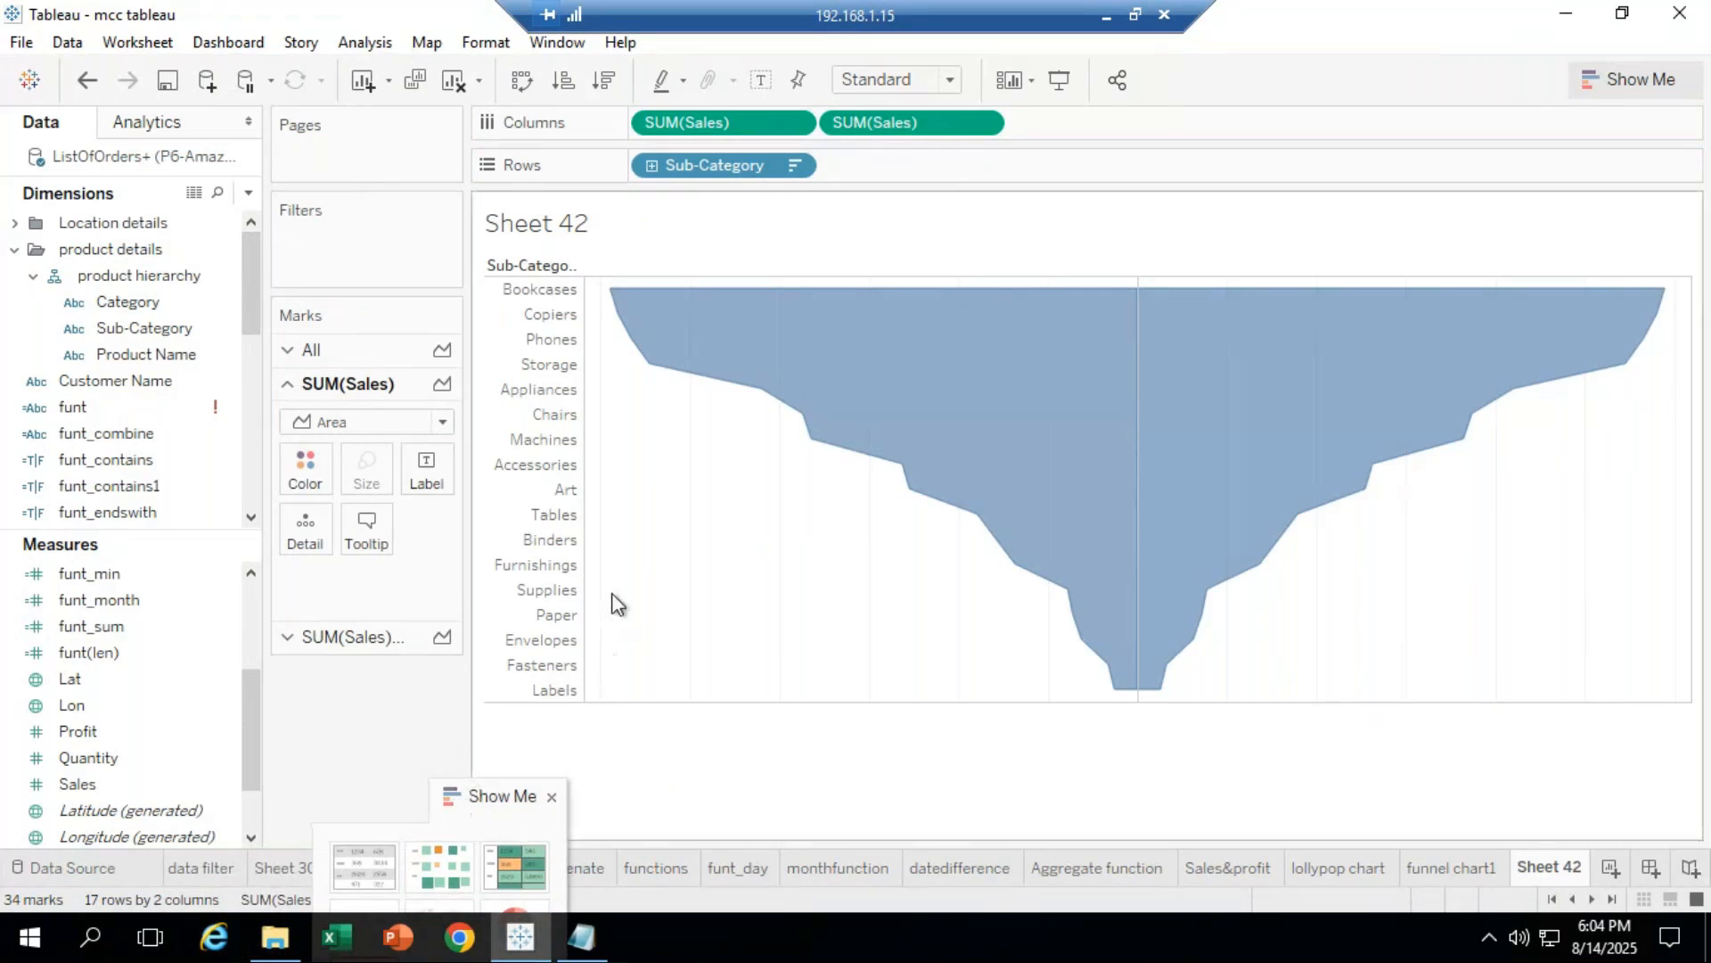
# Step: Set the Color on both SUM(Sales) cards to the same teal swatch
pyautogui.click(306, 465)
pyautogui.click(413, 549)
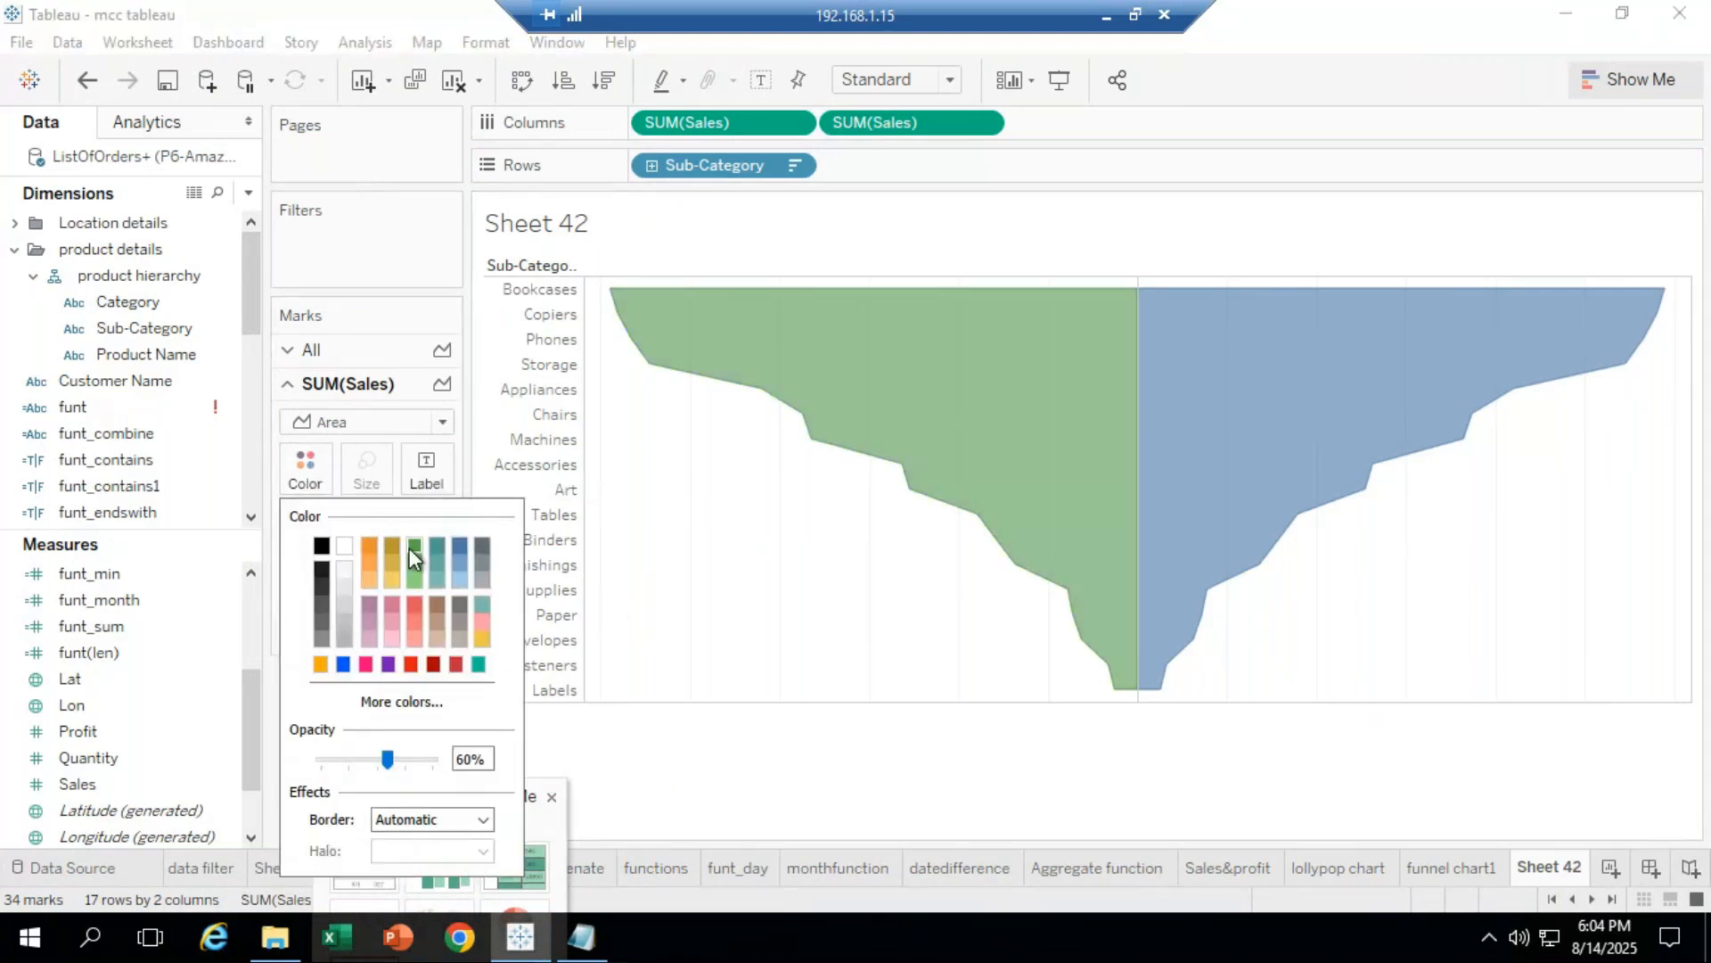
pyautogui.click(478, 664)
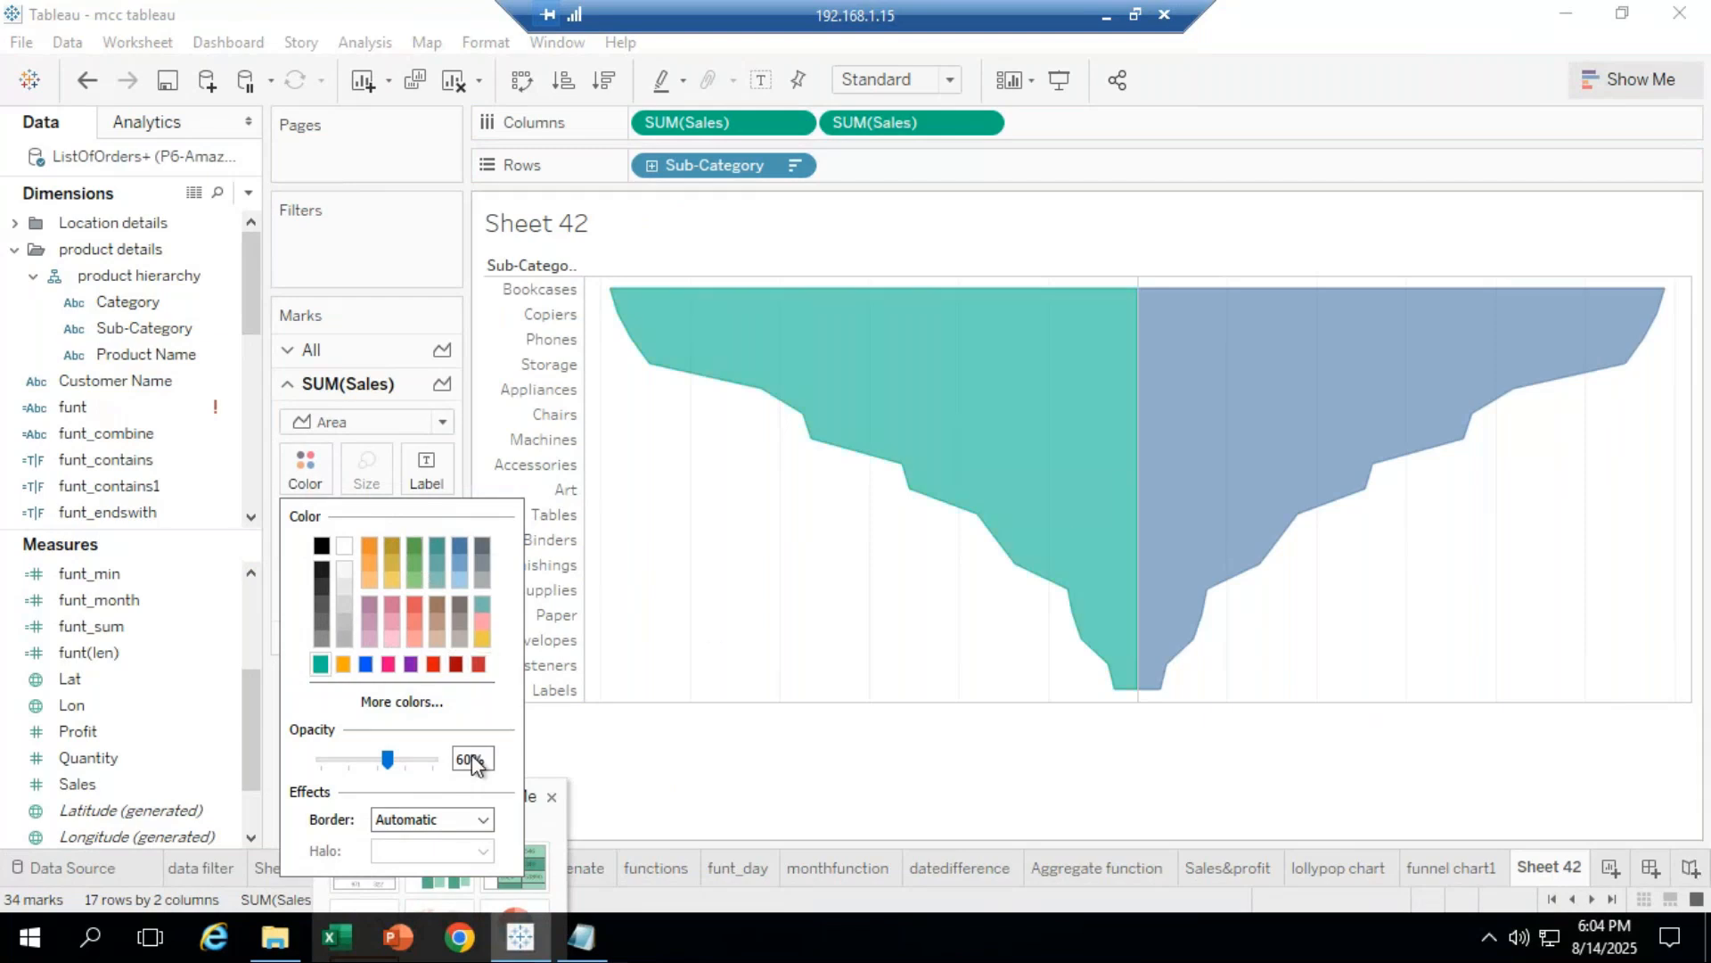
pyautogui.click(735, 730)
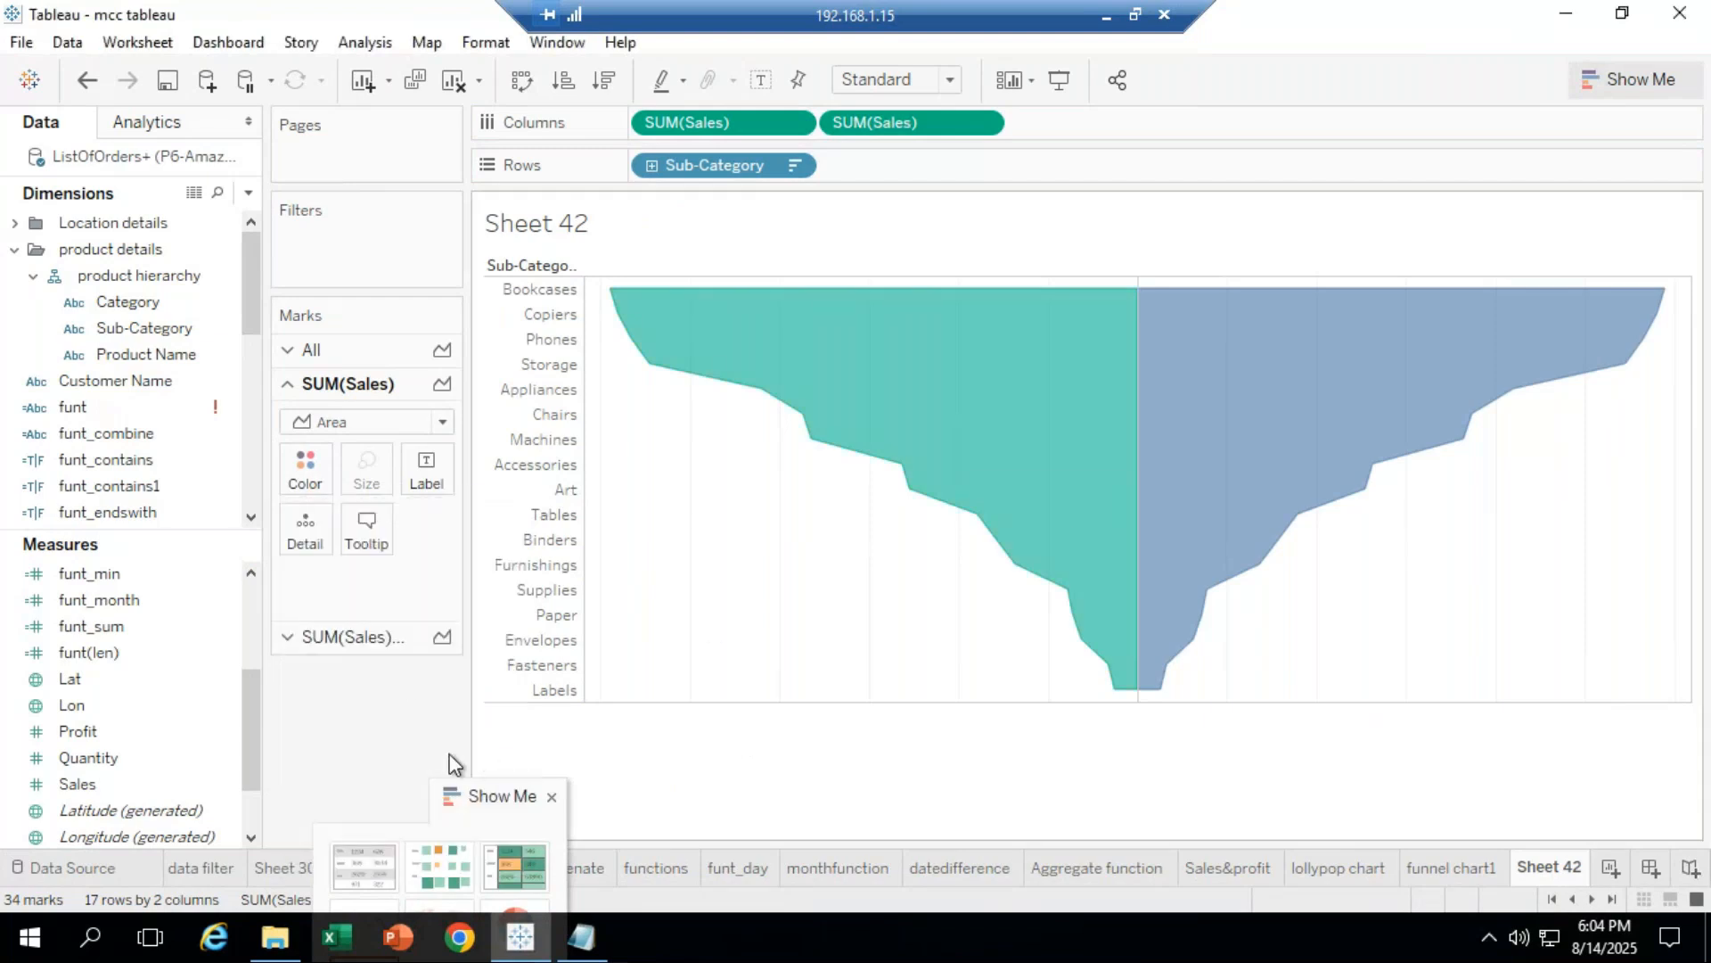
pyautogui.click(355, 634)
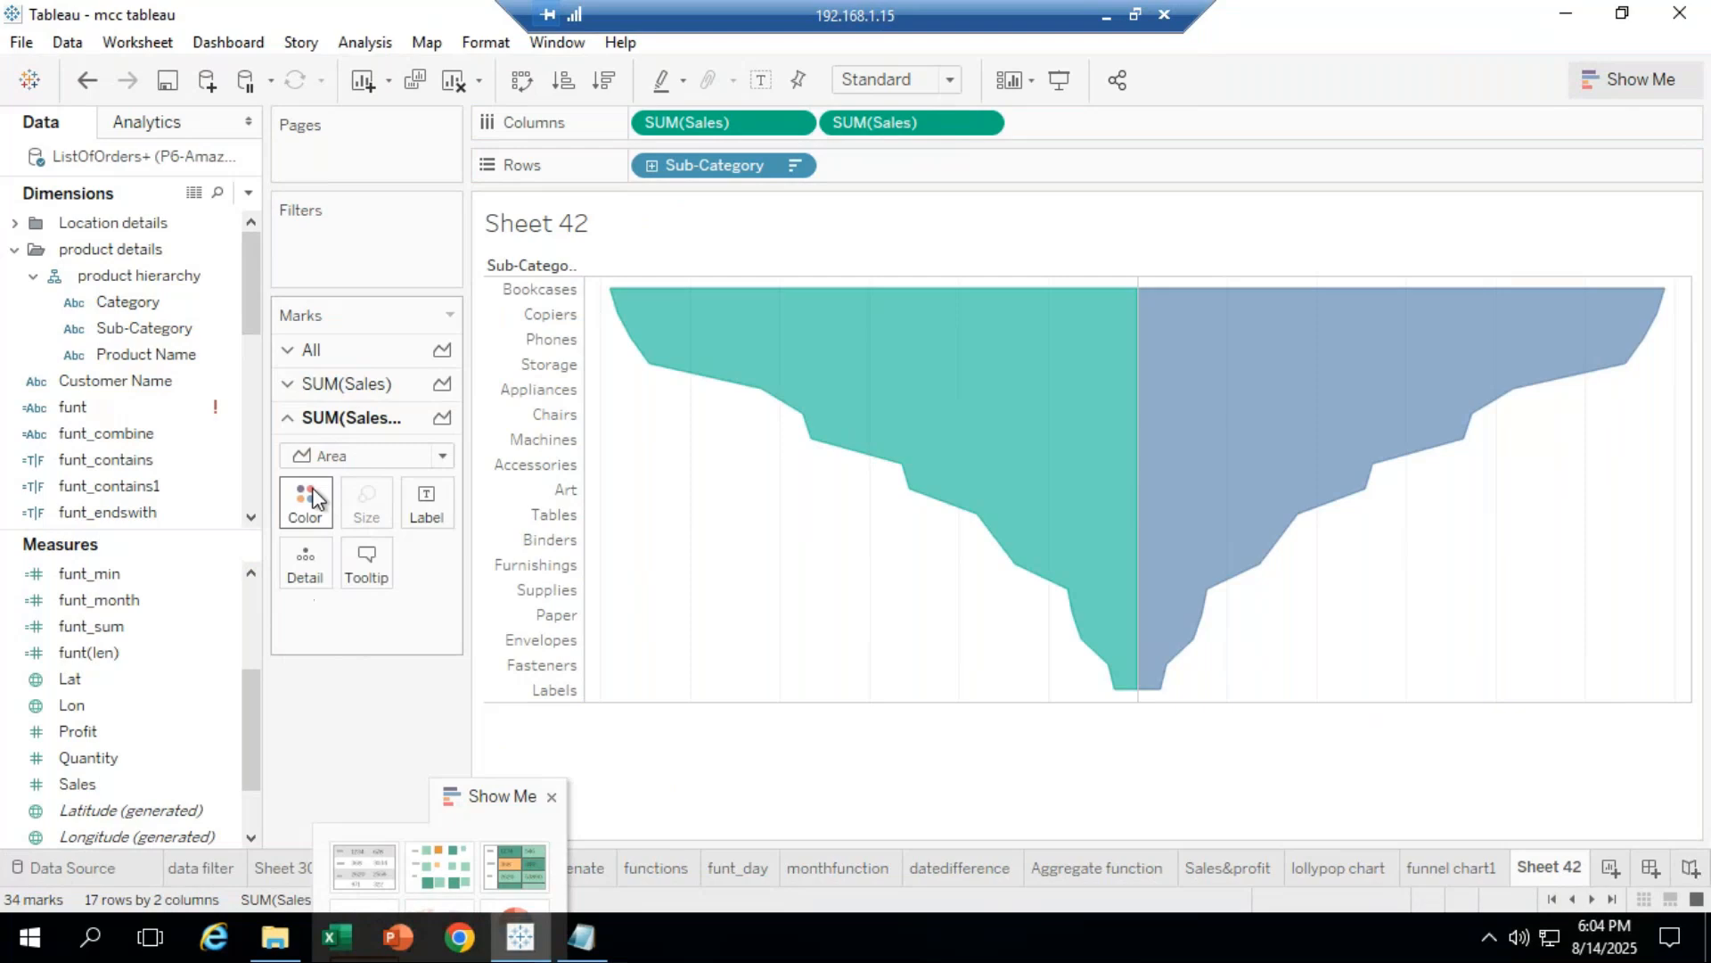
pyautogui.click(313, 499)
pyautogui.click(321, 260)
pyautogui.click(838, 766)
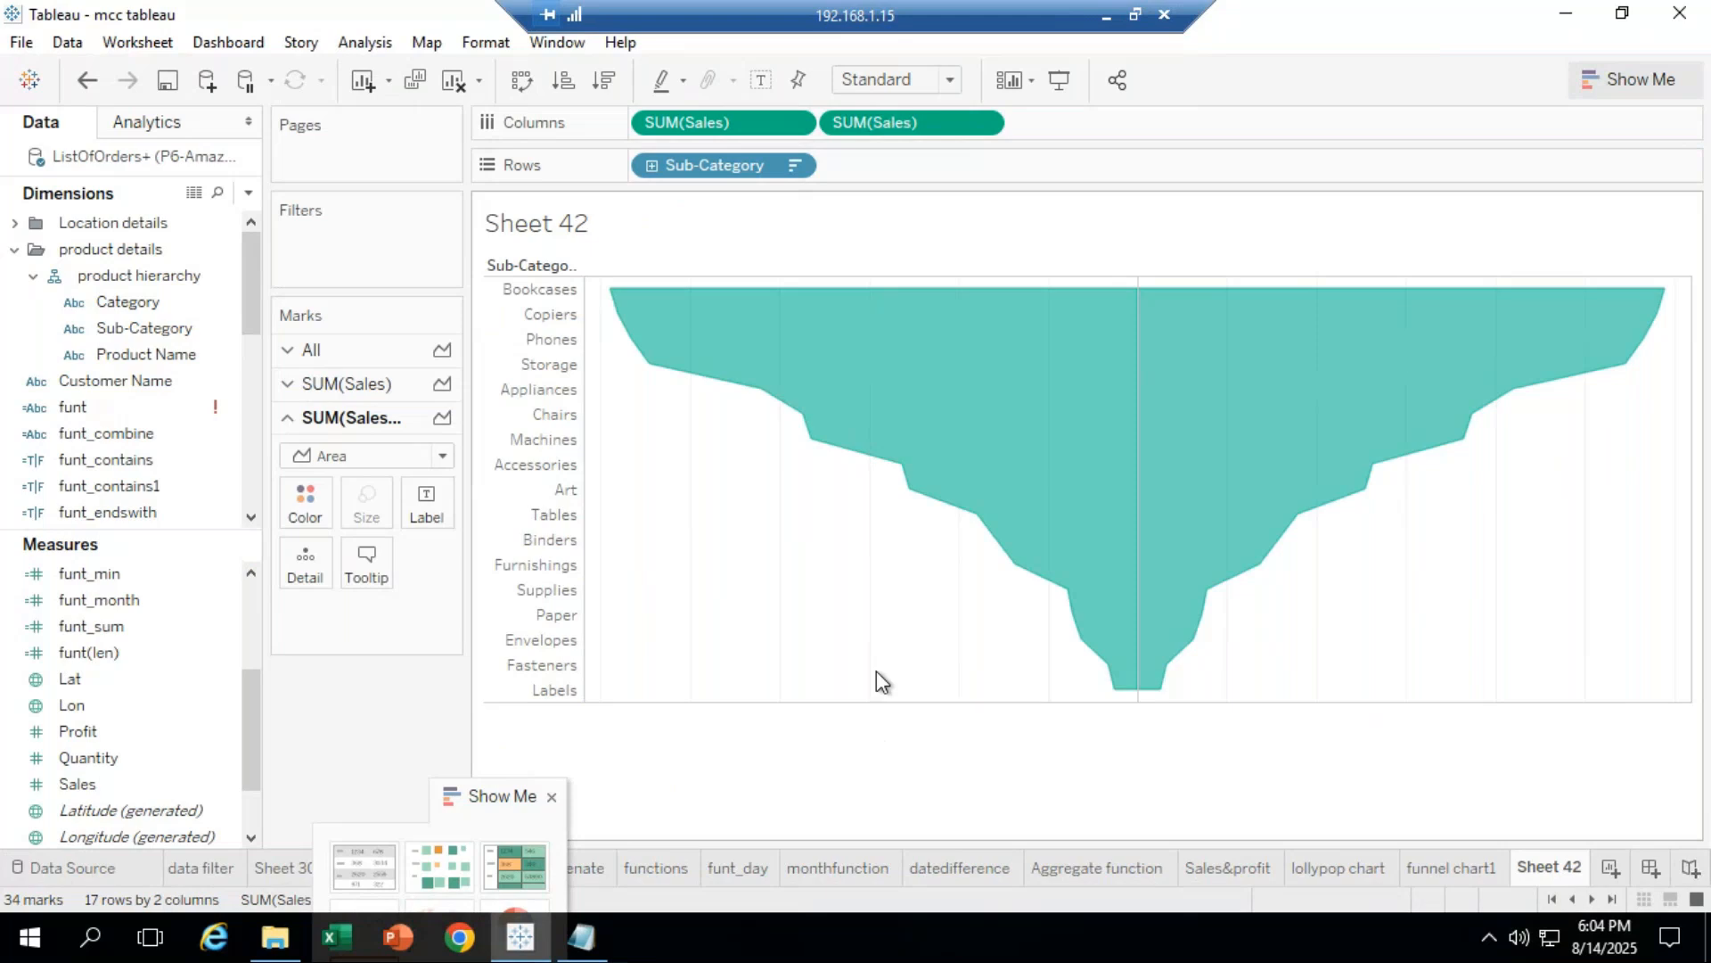
# Step: Add Sales to Label on both SUM(Sales) cards, showing values 294,396 down to 12,822
pyautogui.click(110, 785)
pyautogui.moveTo(151, 721); pyautogui.dragTo(452, 542)
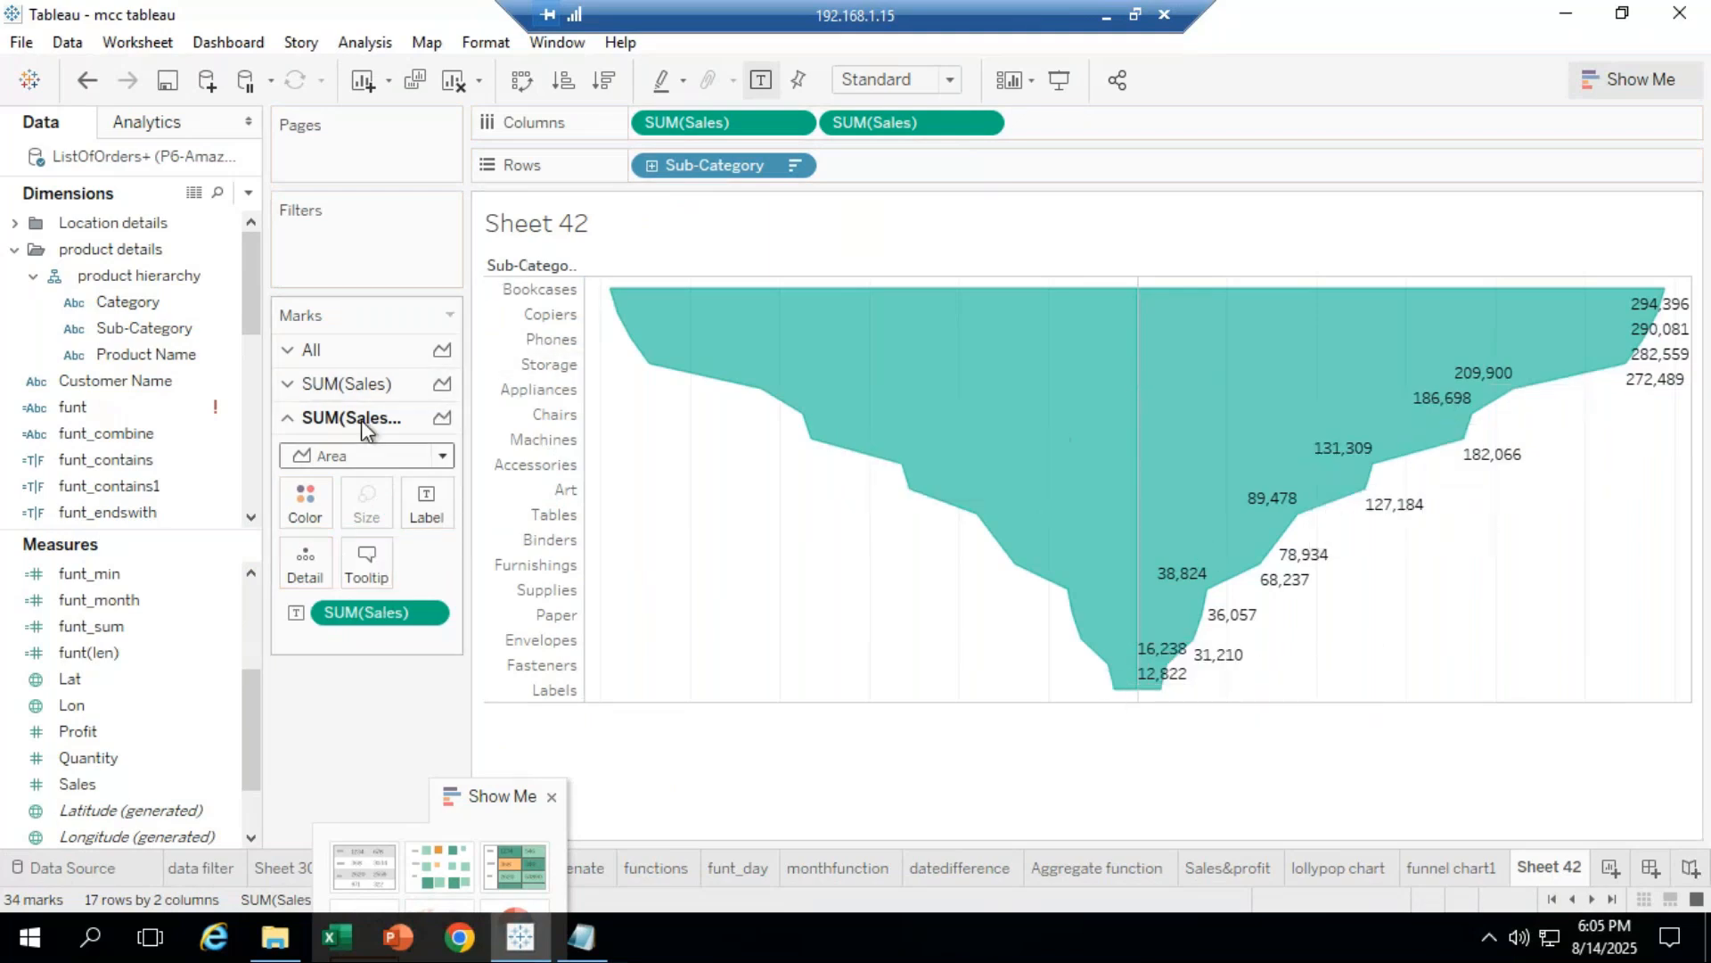
pyautogui.click(345, 389)
pyautogui.click(89, 757)
pyautogui.moveTo(99, 784); pyautogui.dragTo(592, 462)
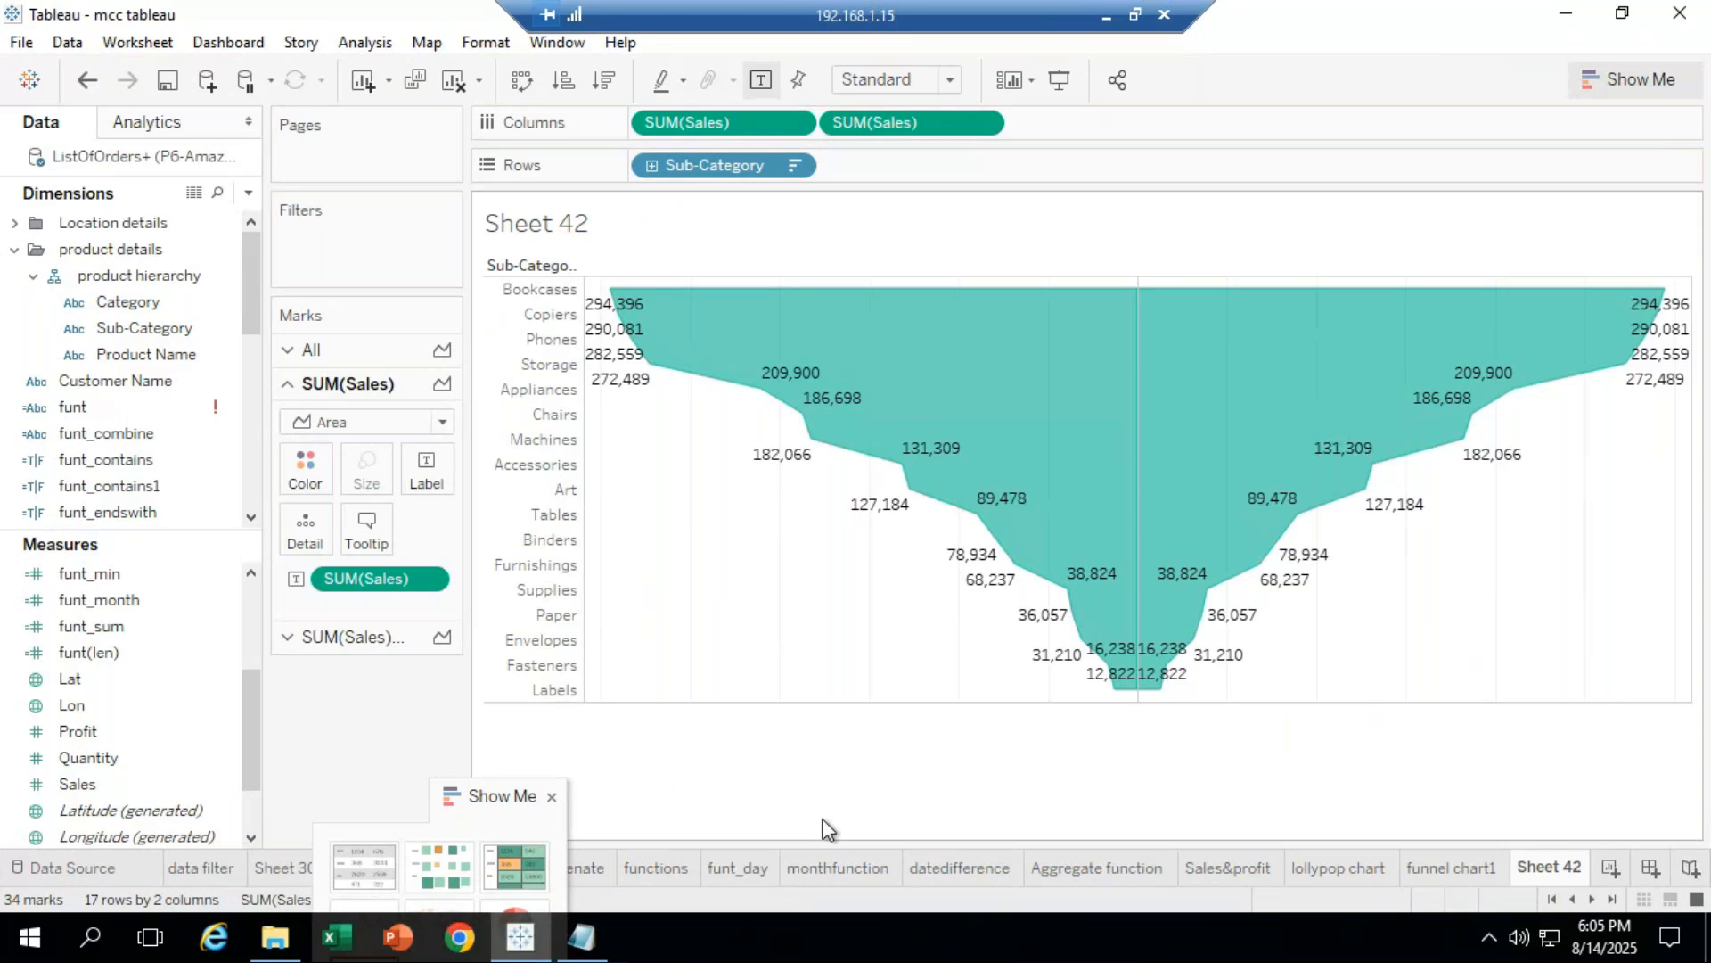
pyautogui.click(1133, 20)
pyautogui.click(1404, 813)
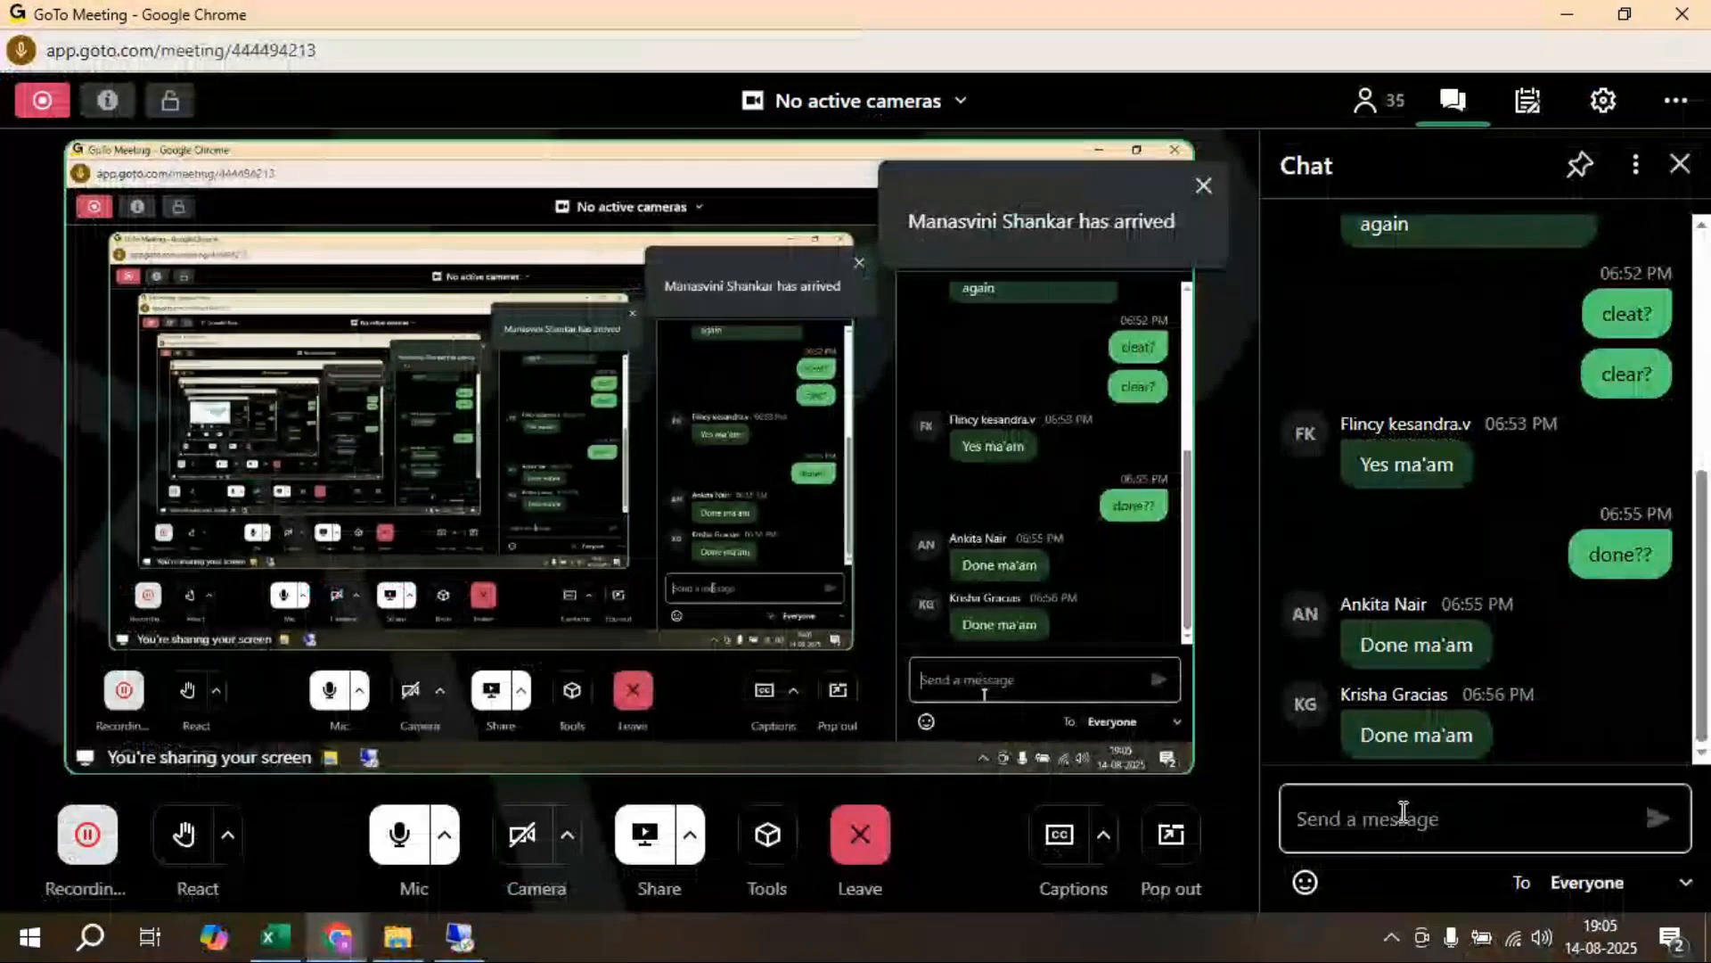
pyautogui.write('an')
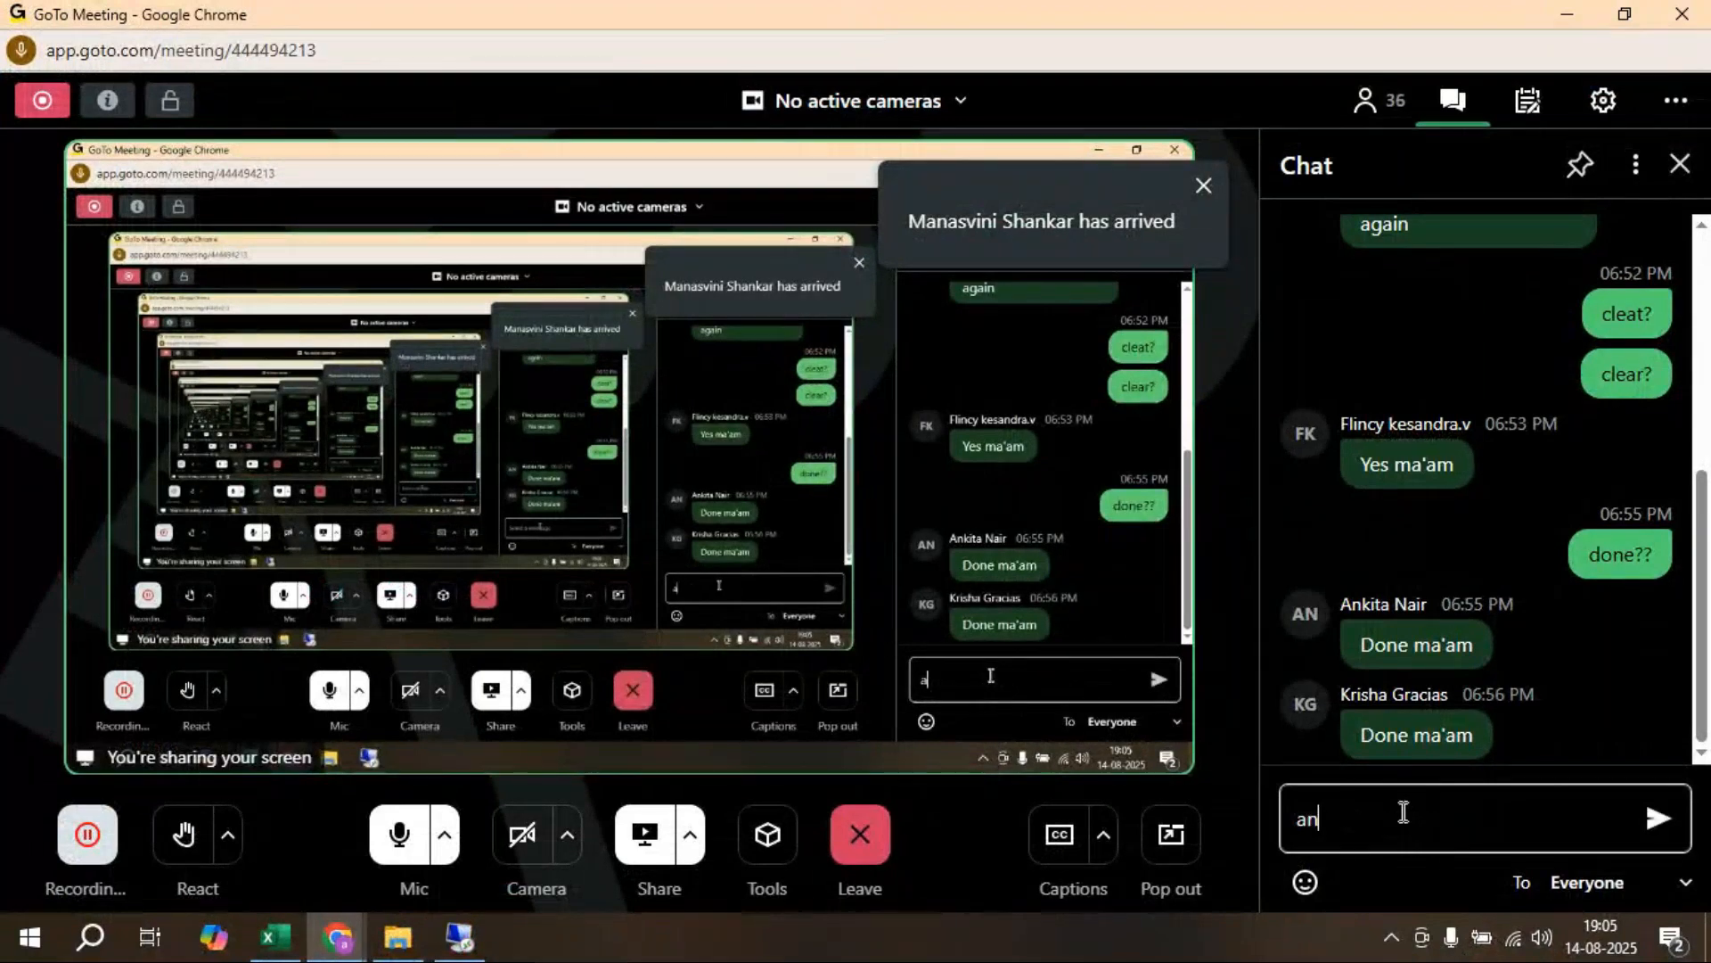
pyautogui.press('BackSpace')
pyautogui.press('BackSpace')
pyautogui.hotkey('alt', 'Tab')
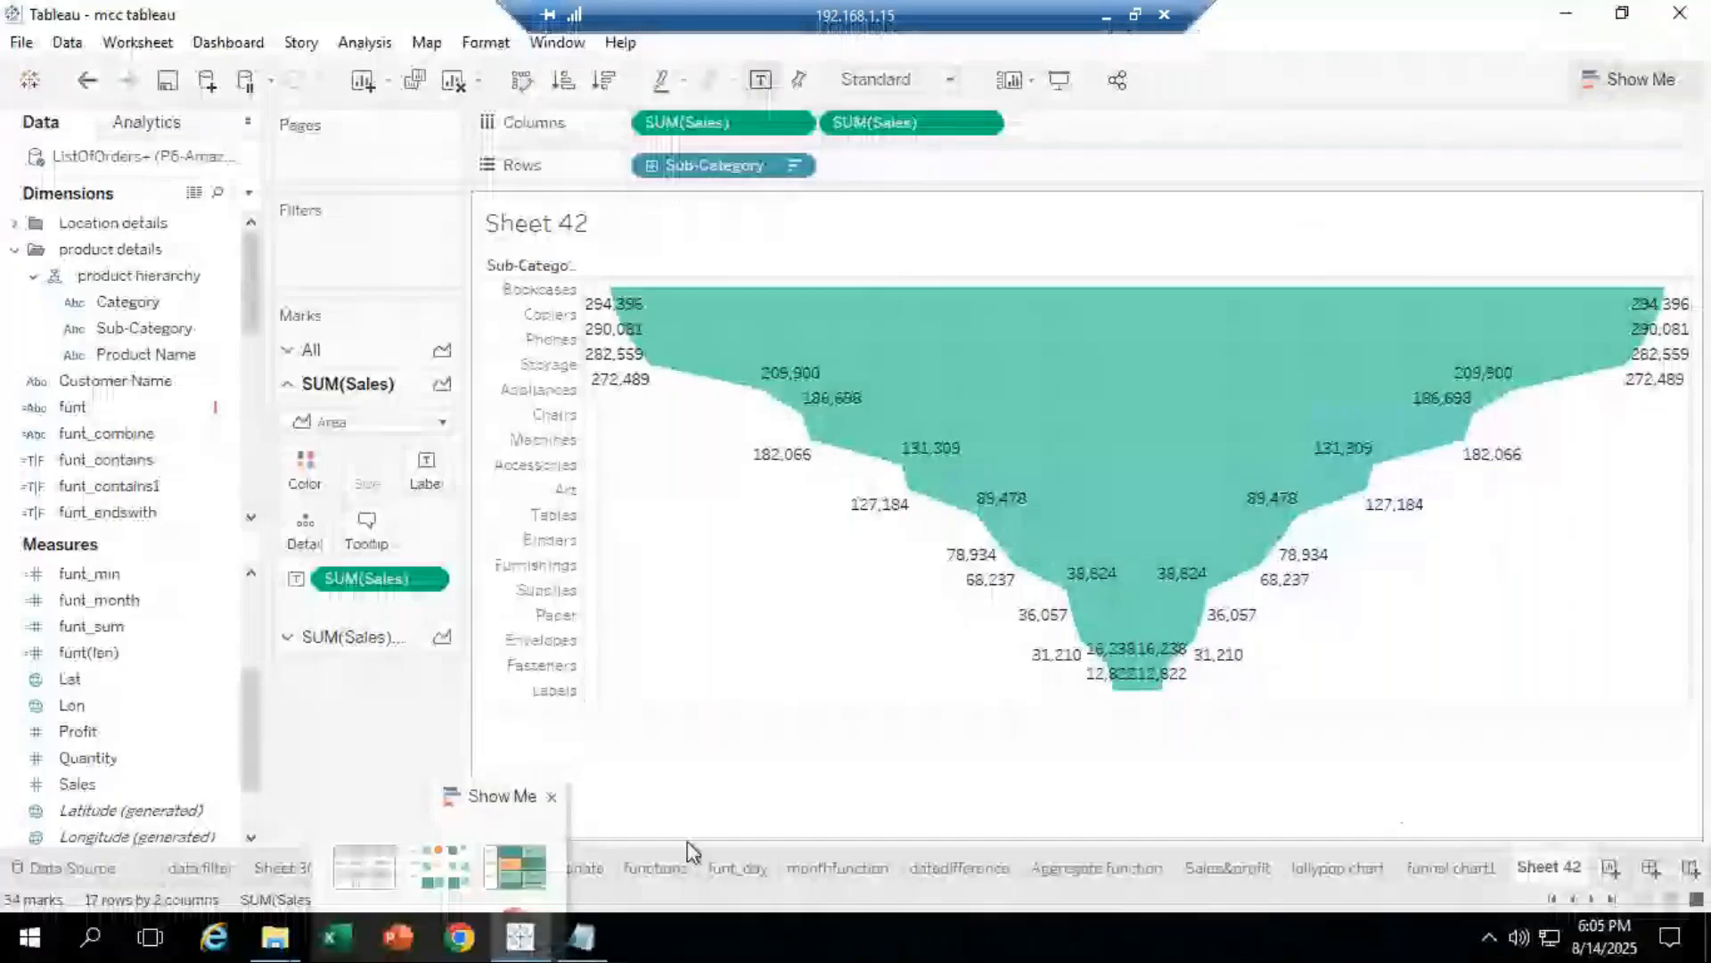
# Step: Rename the Sheet 42 worksheet to 'funnel chart2' and add a new blank Sheet 43
pyautogui.rightClick(1555, 868)
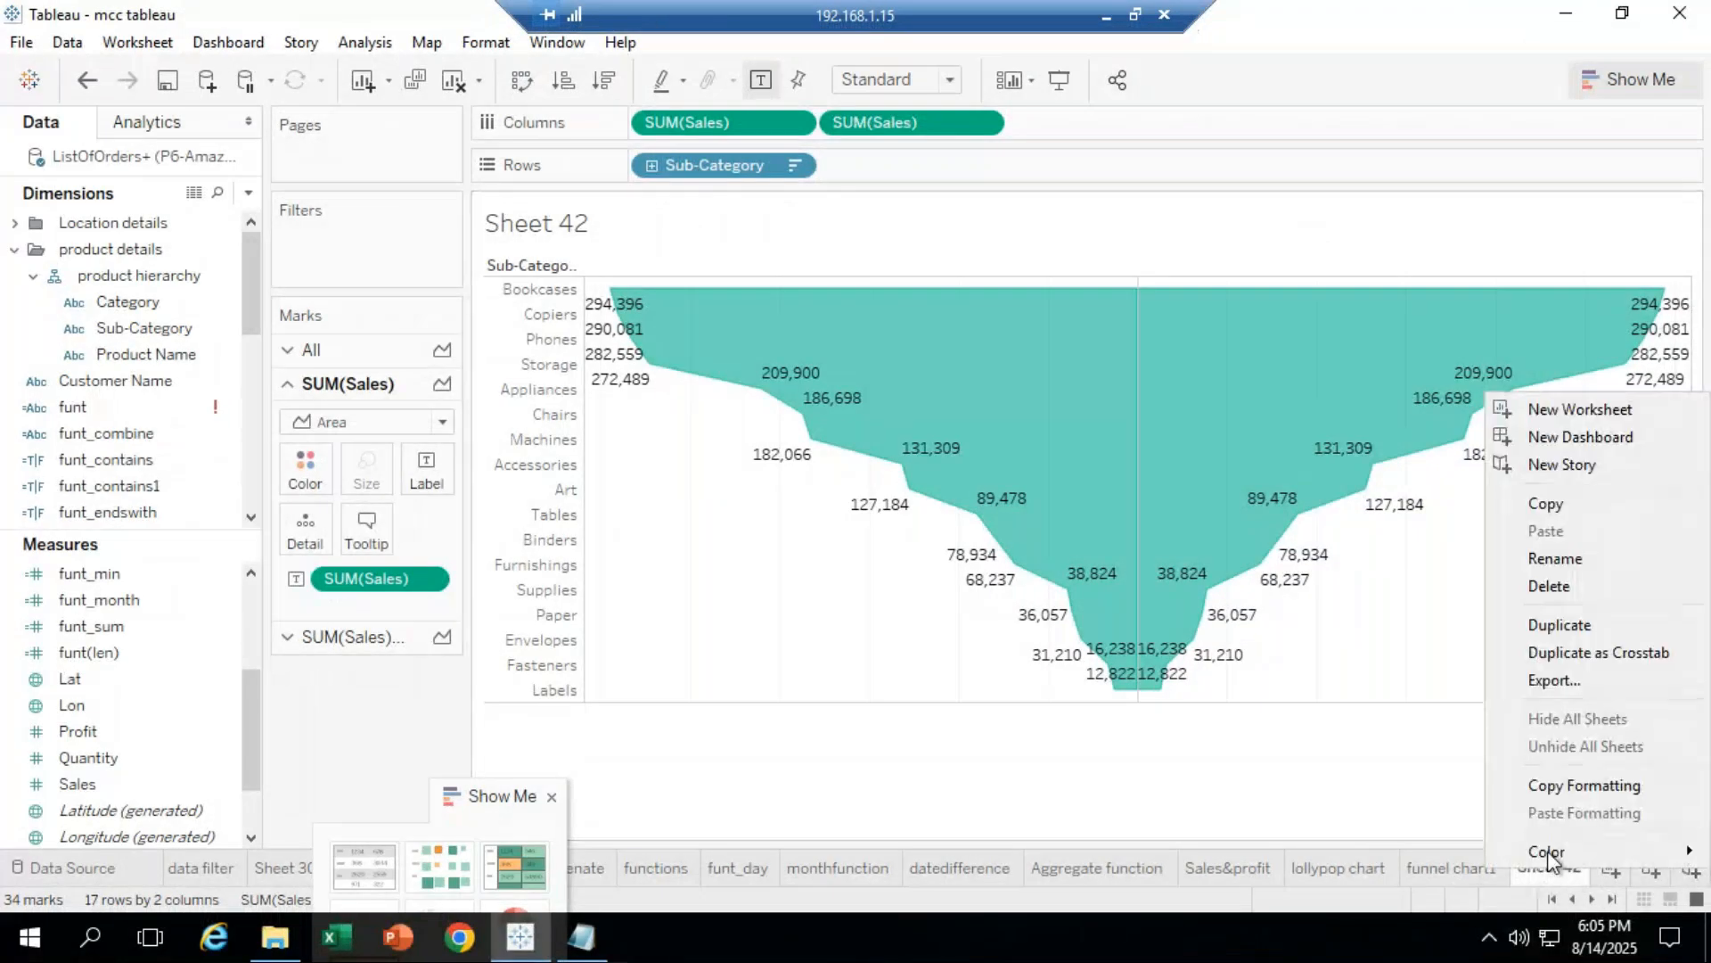
pyautogui.click(1556, 557)
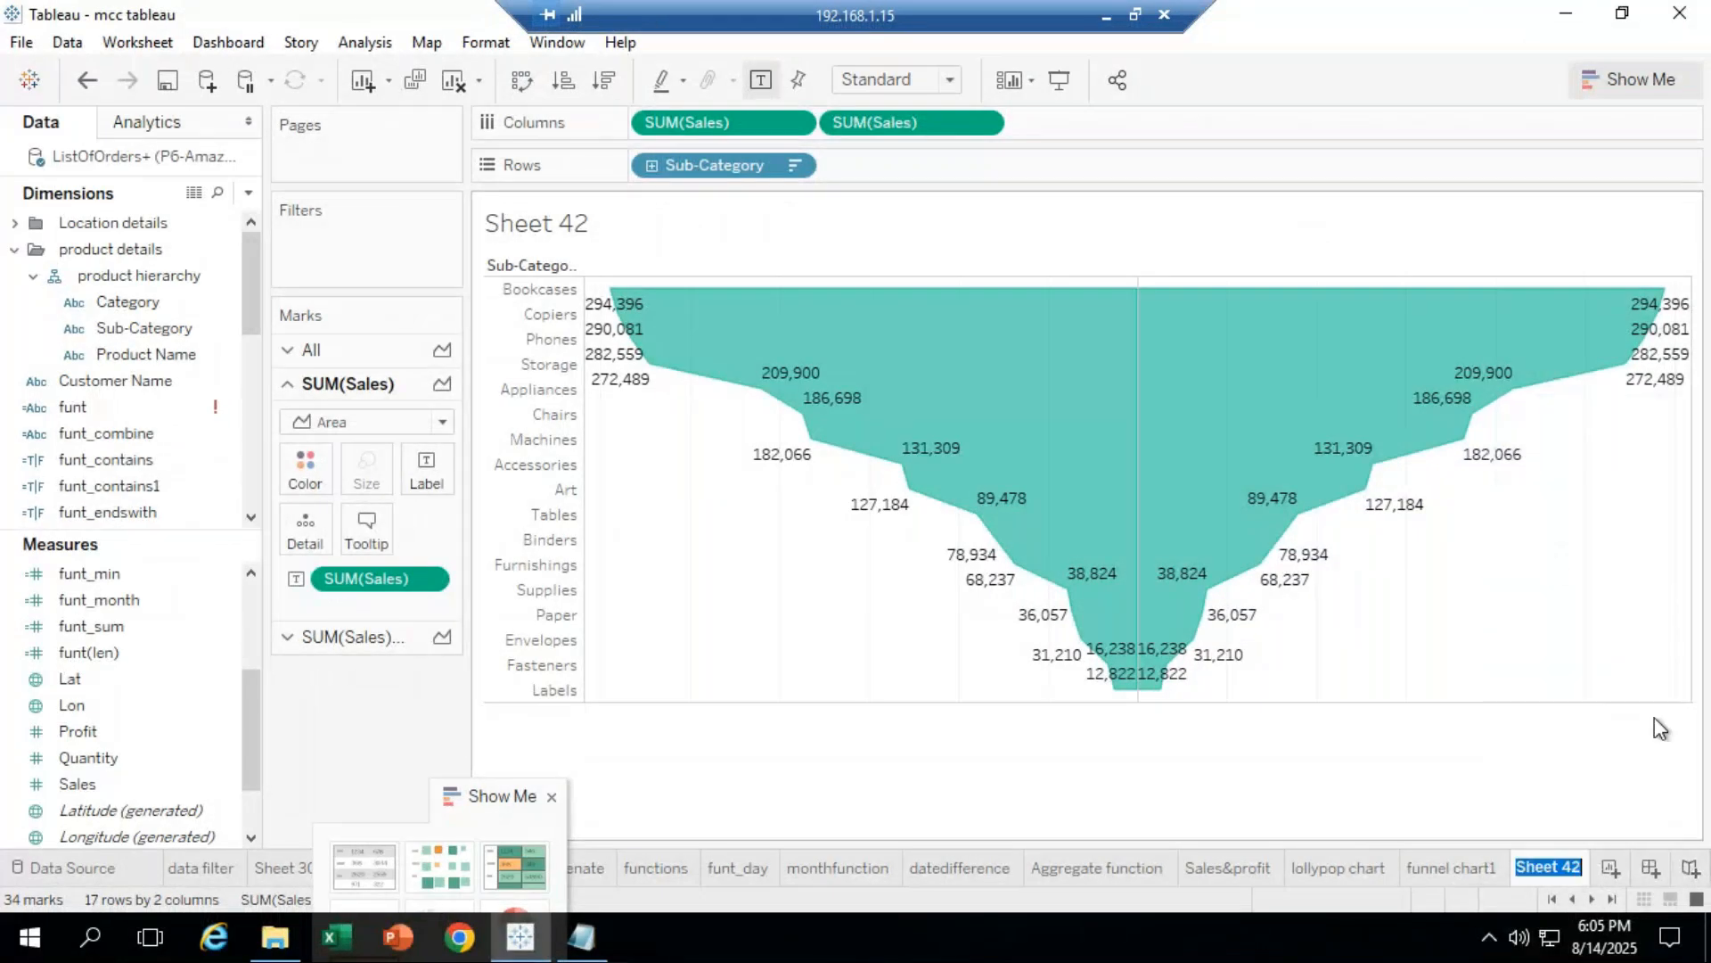
pyautogui.write('fu')
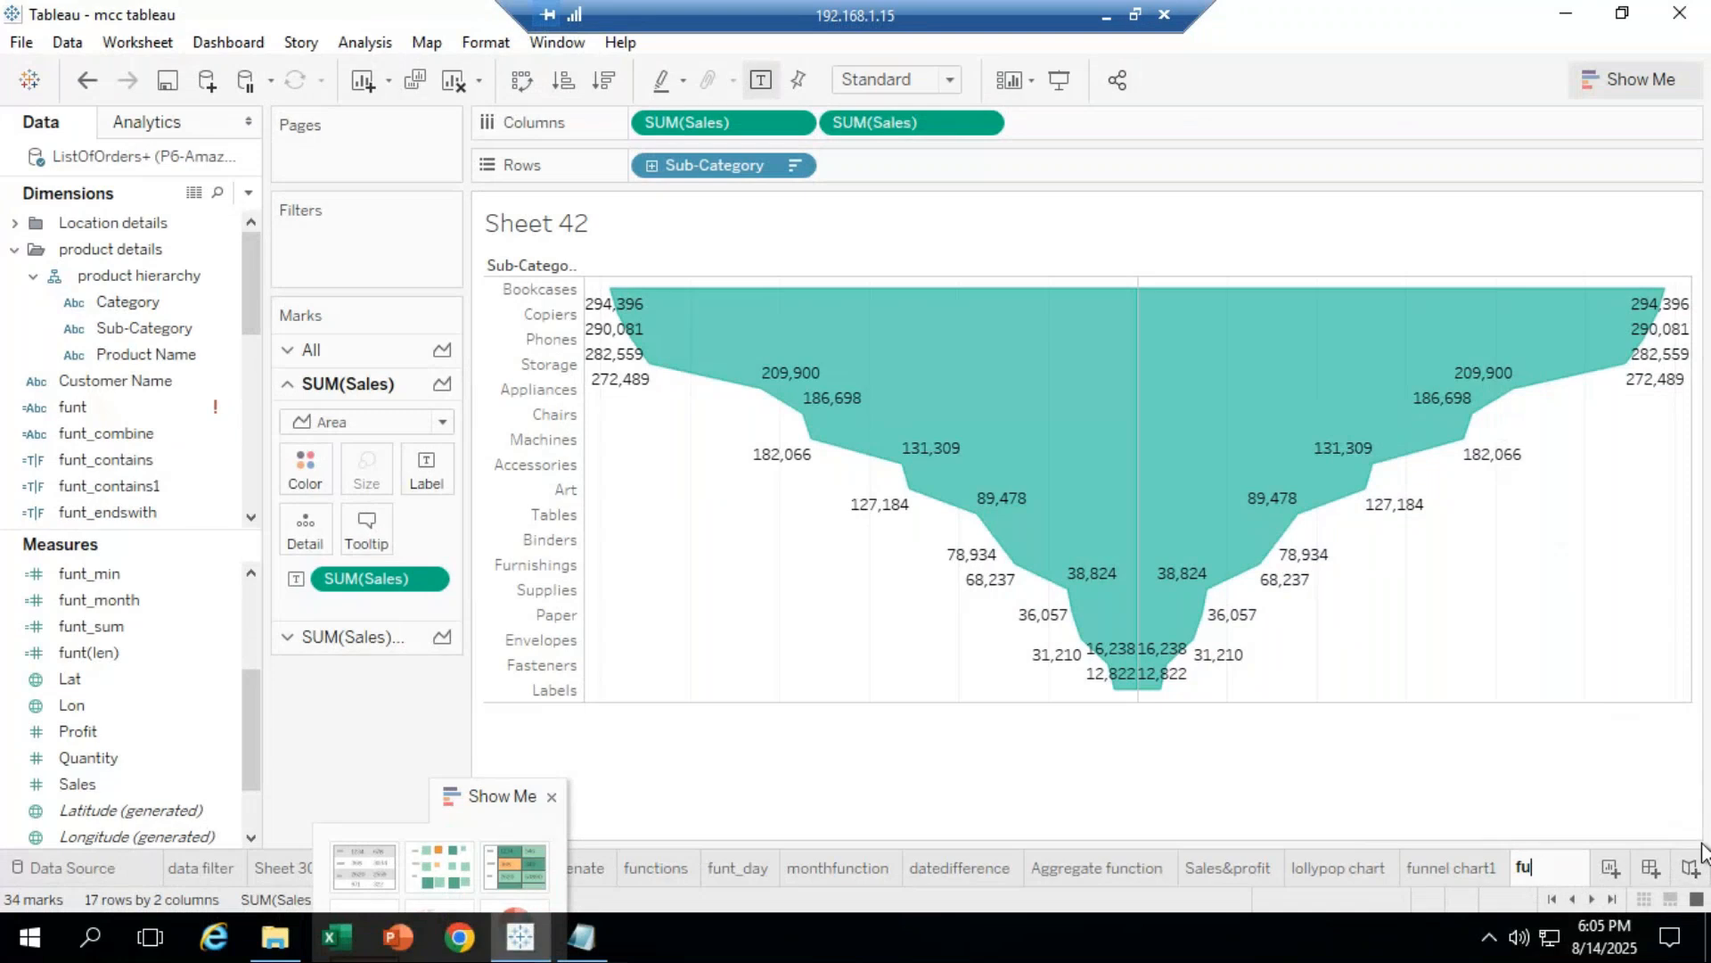
pyautogui.write('nnel char')
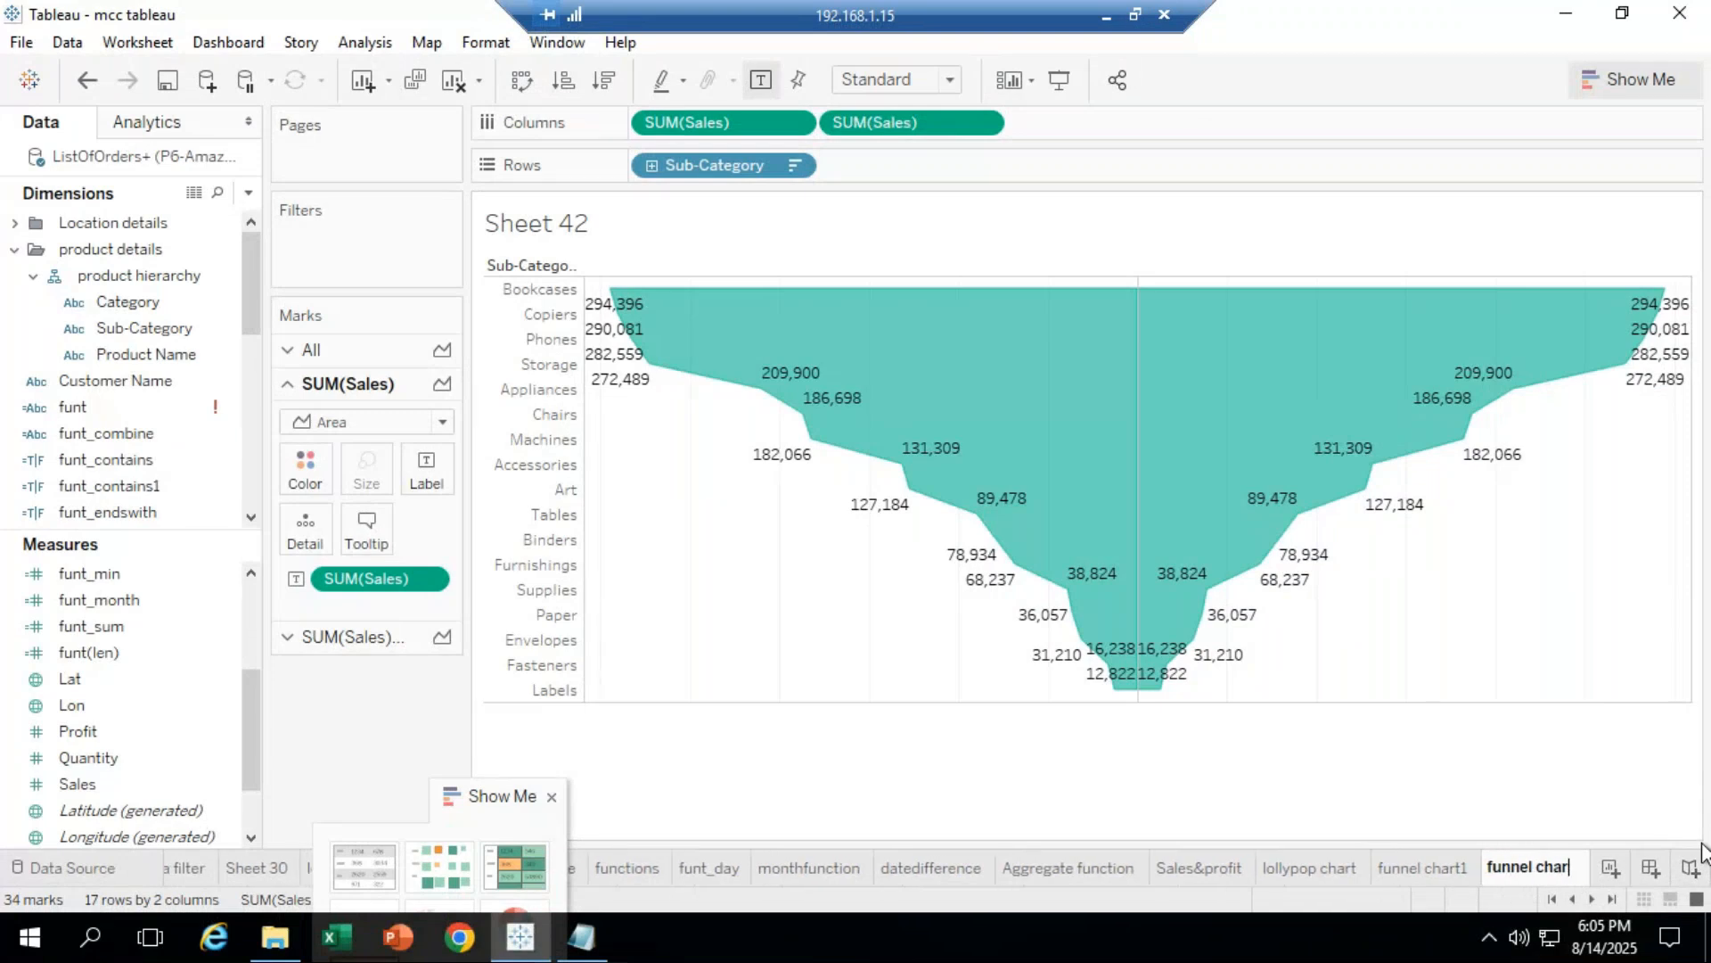
pyautogui.write('t2')
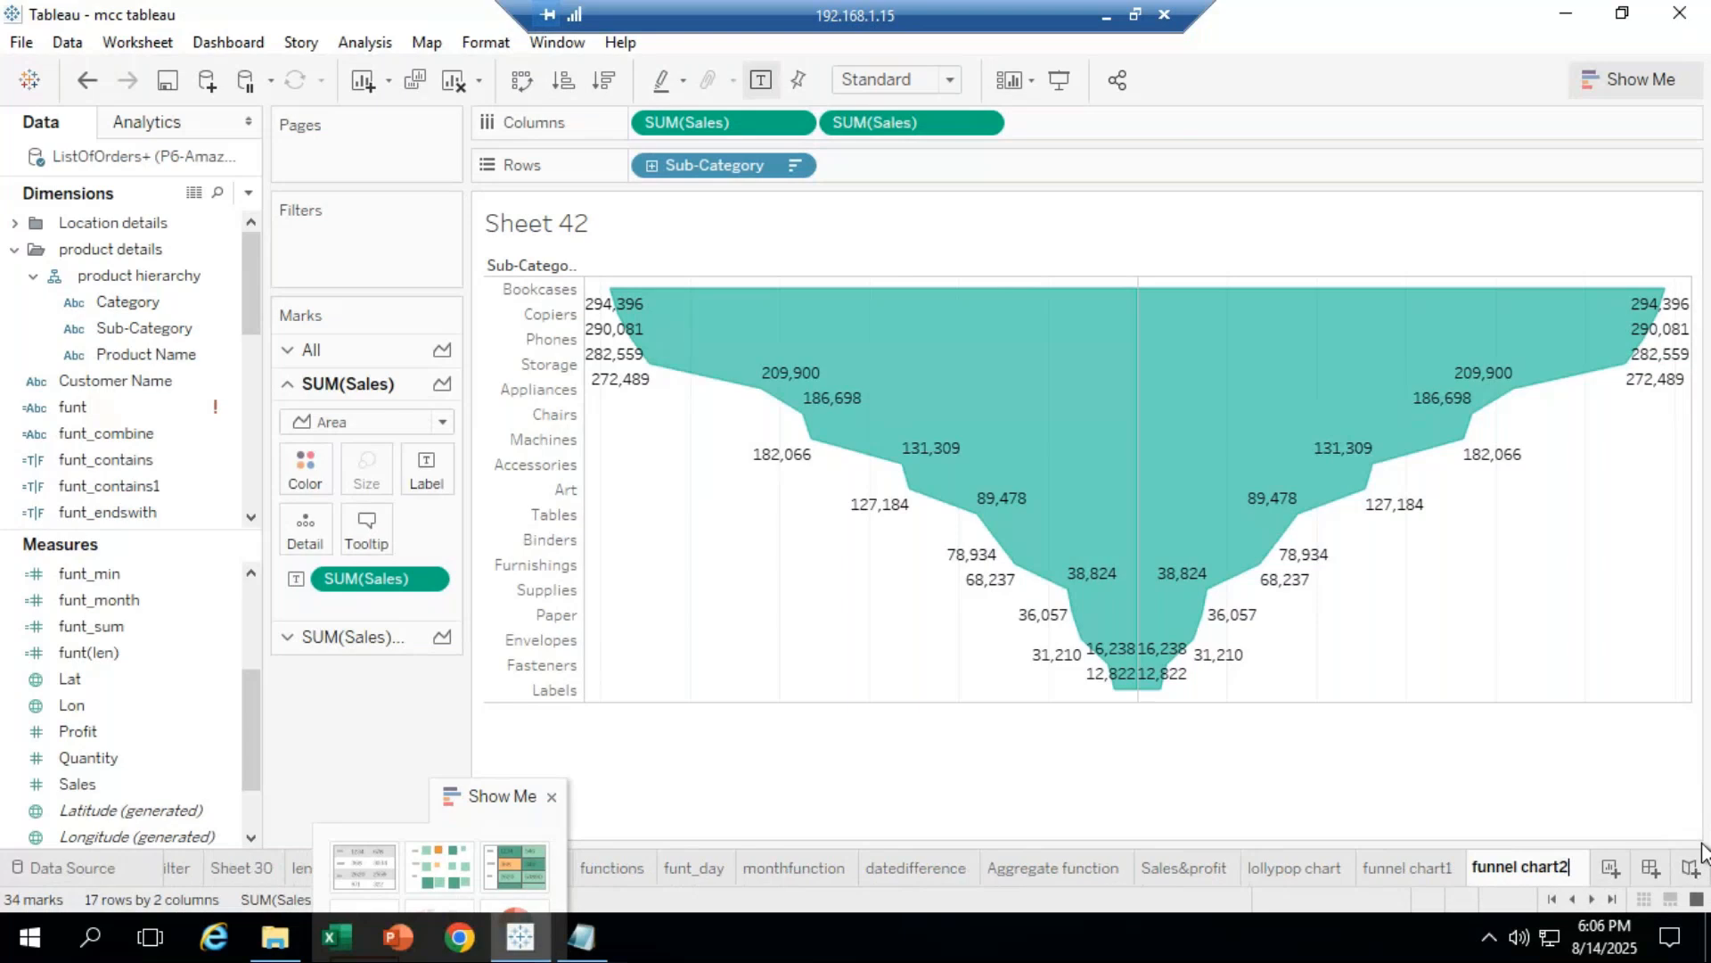
pyautogui.press('Return')
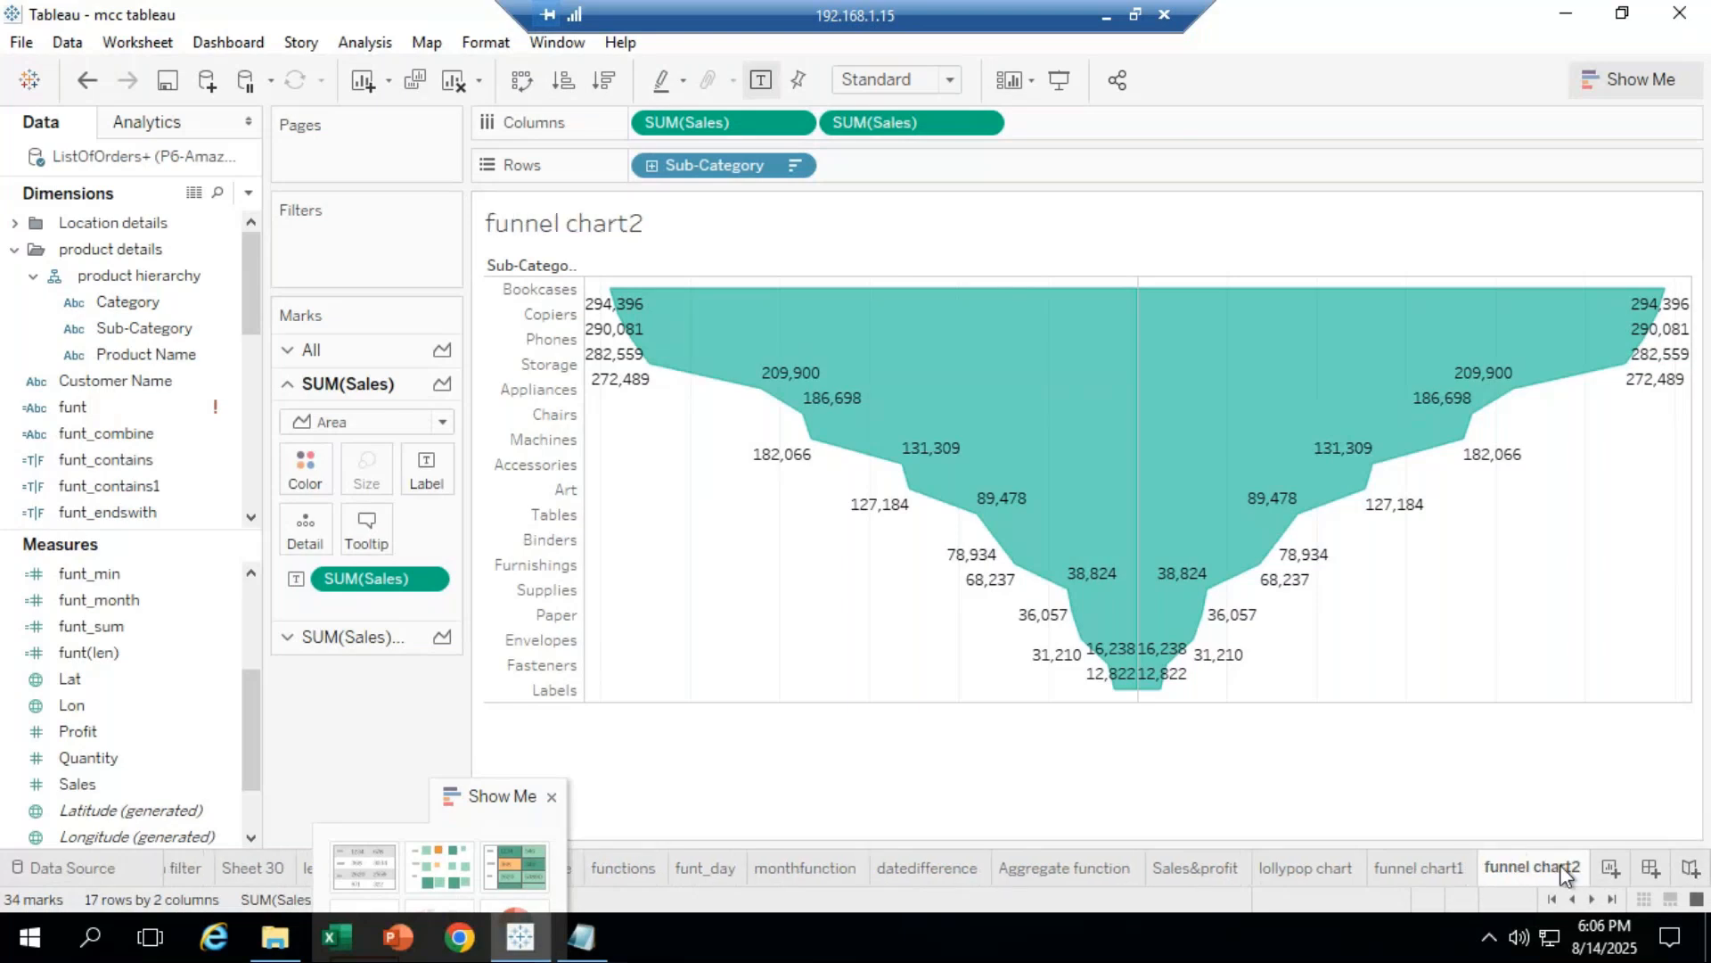
pyautogui.click(1609, 869)
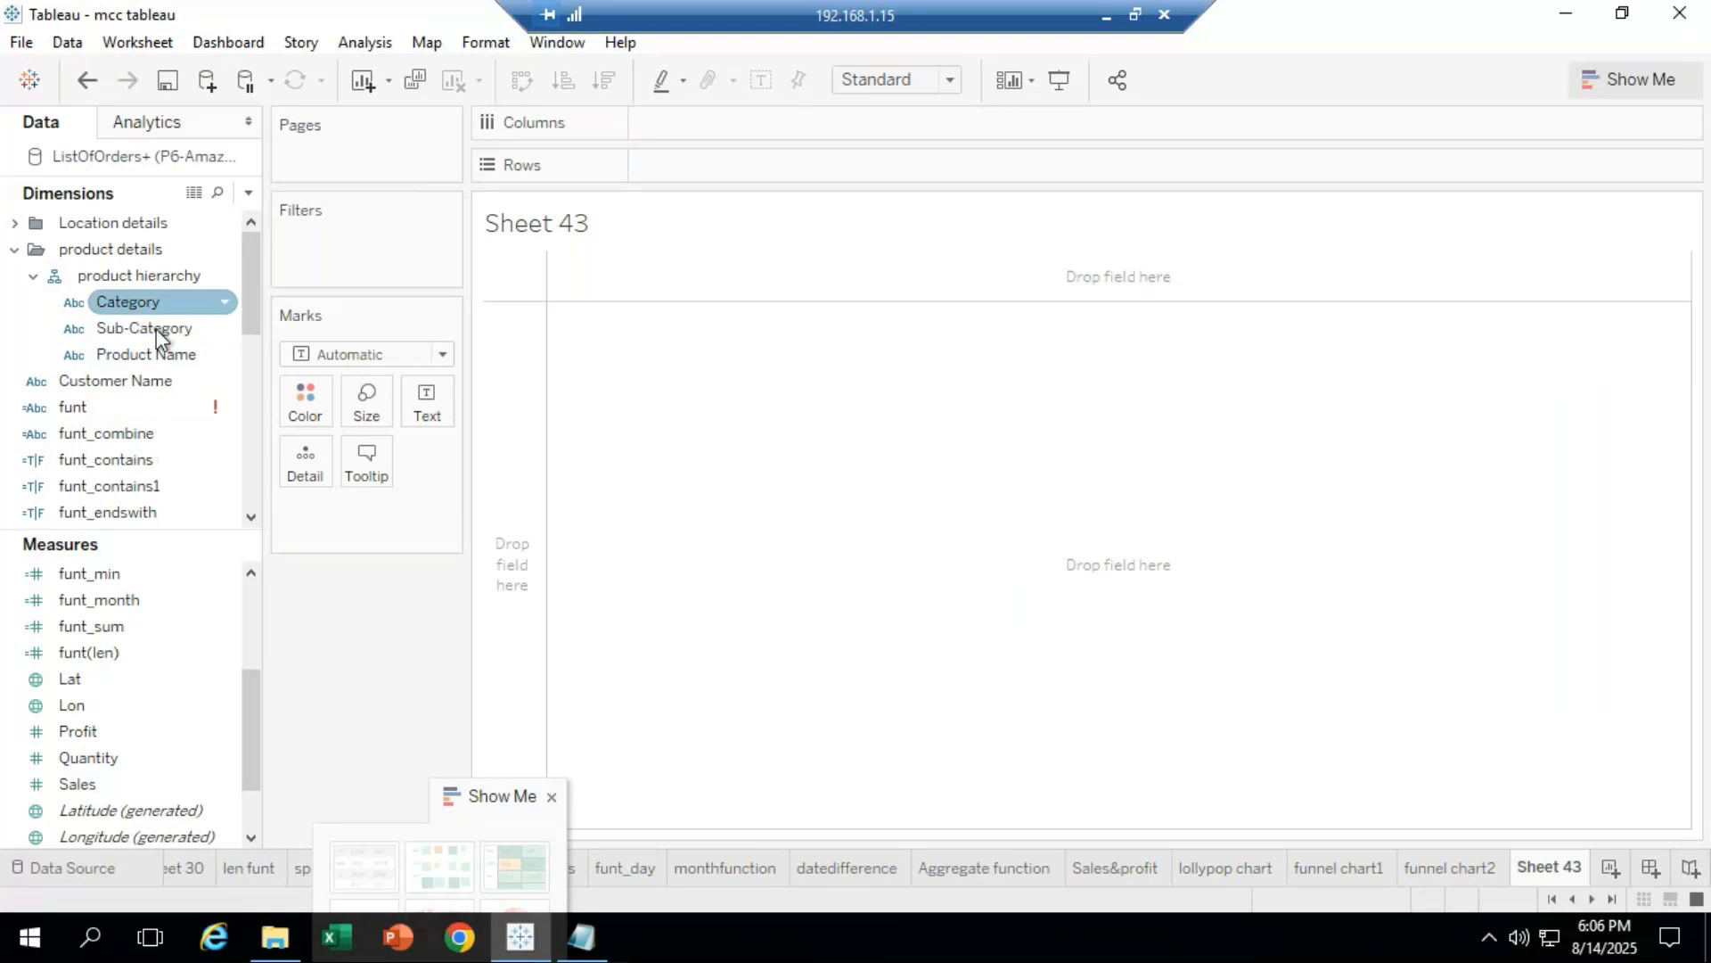
# Step: Put Sub-Category on Rows and two copies of Sales on Columns as bars
pyautogui.moveTo(157, 328); pyautogui.dragTo(710, 163)
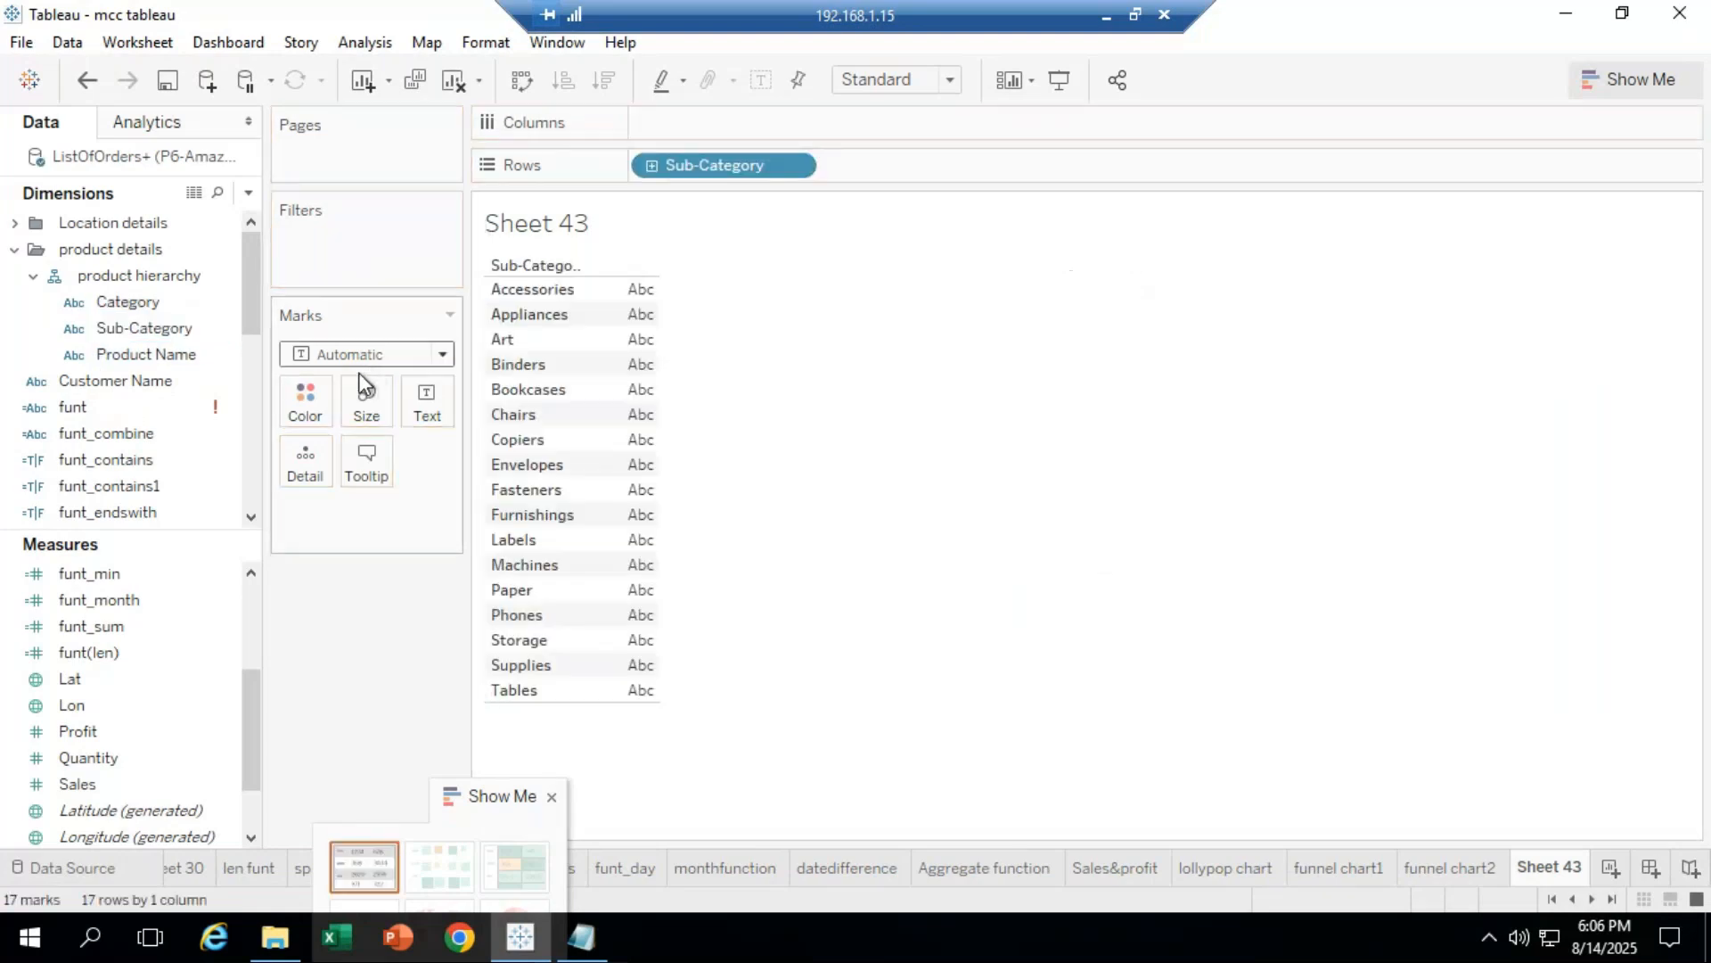
pyautogui.click(134, 653)
pyautogui.moveTo(78, 784); pyautogui.dragTo(697, 107)
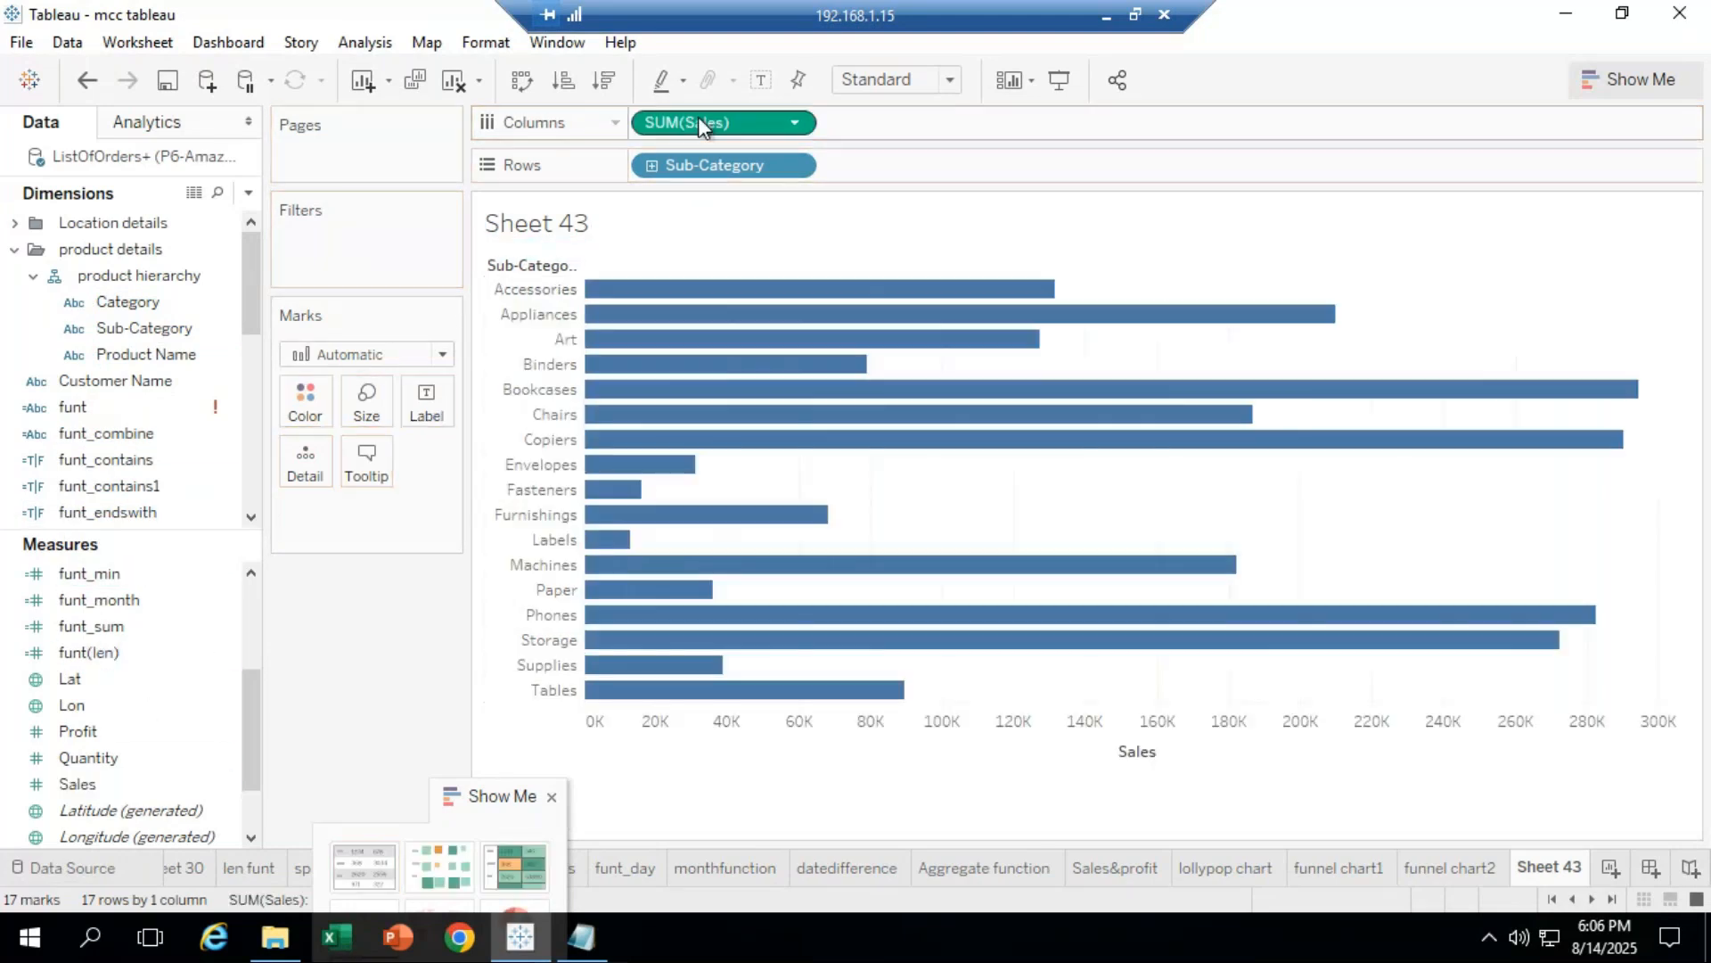
pyautogui.moveTo(708, 139); pyautogui.dragTo(900, 112)
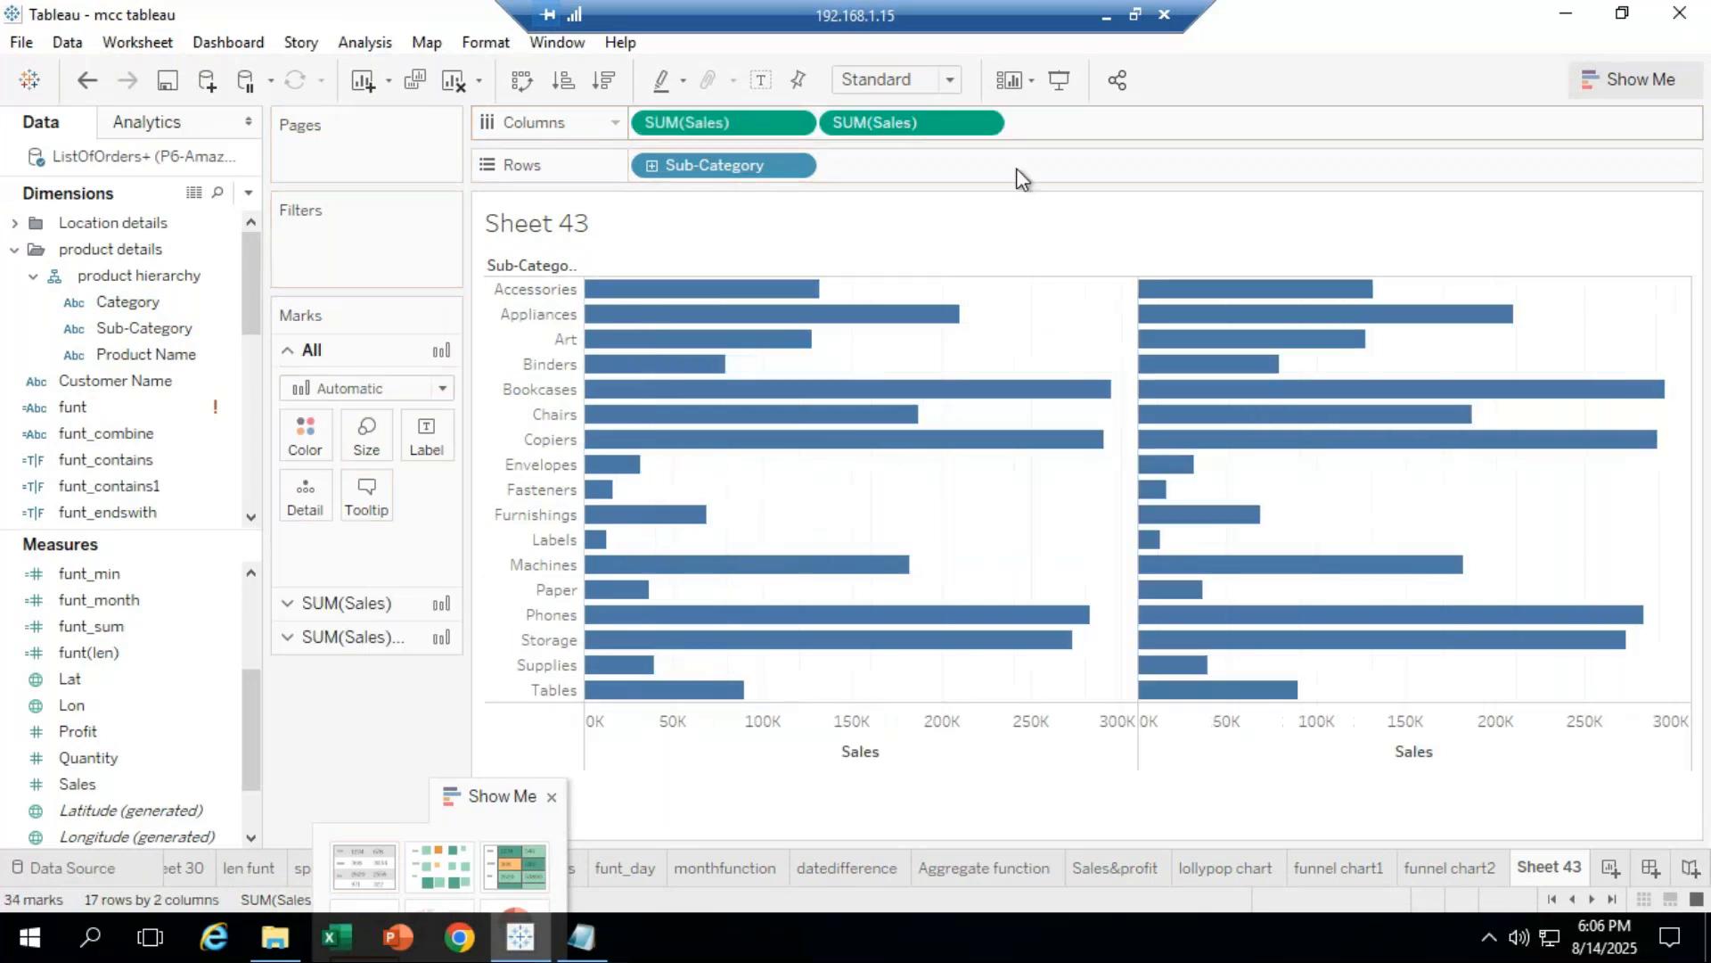
# Step: Reverse the left Sales axis so the bars mirror outward
pyautogui.rightClick(772, 747)
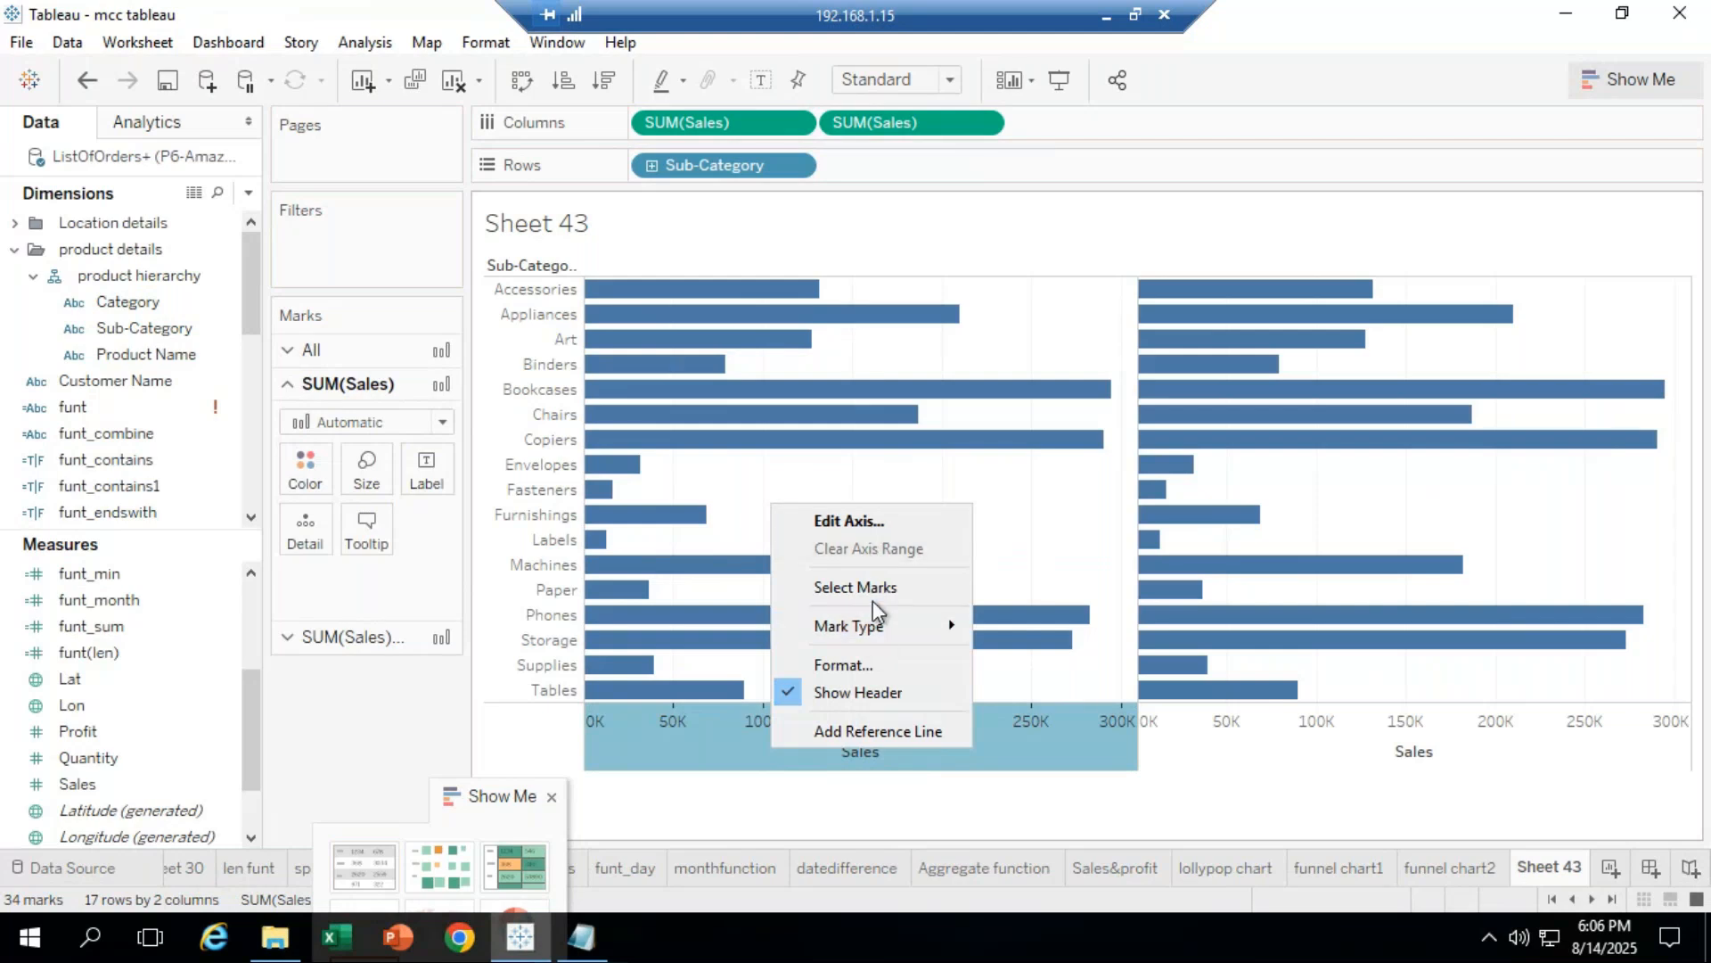
pyautogui.click(870, 520)
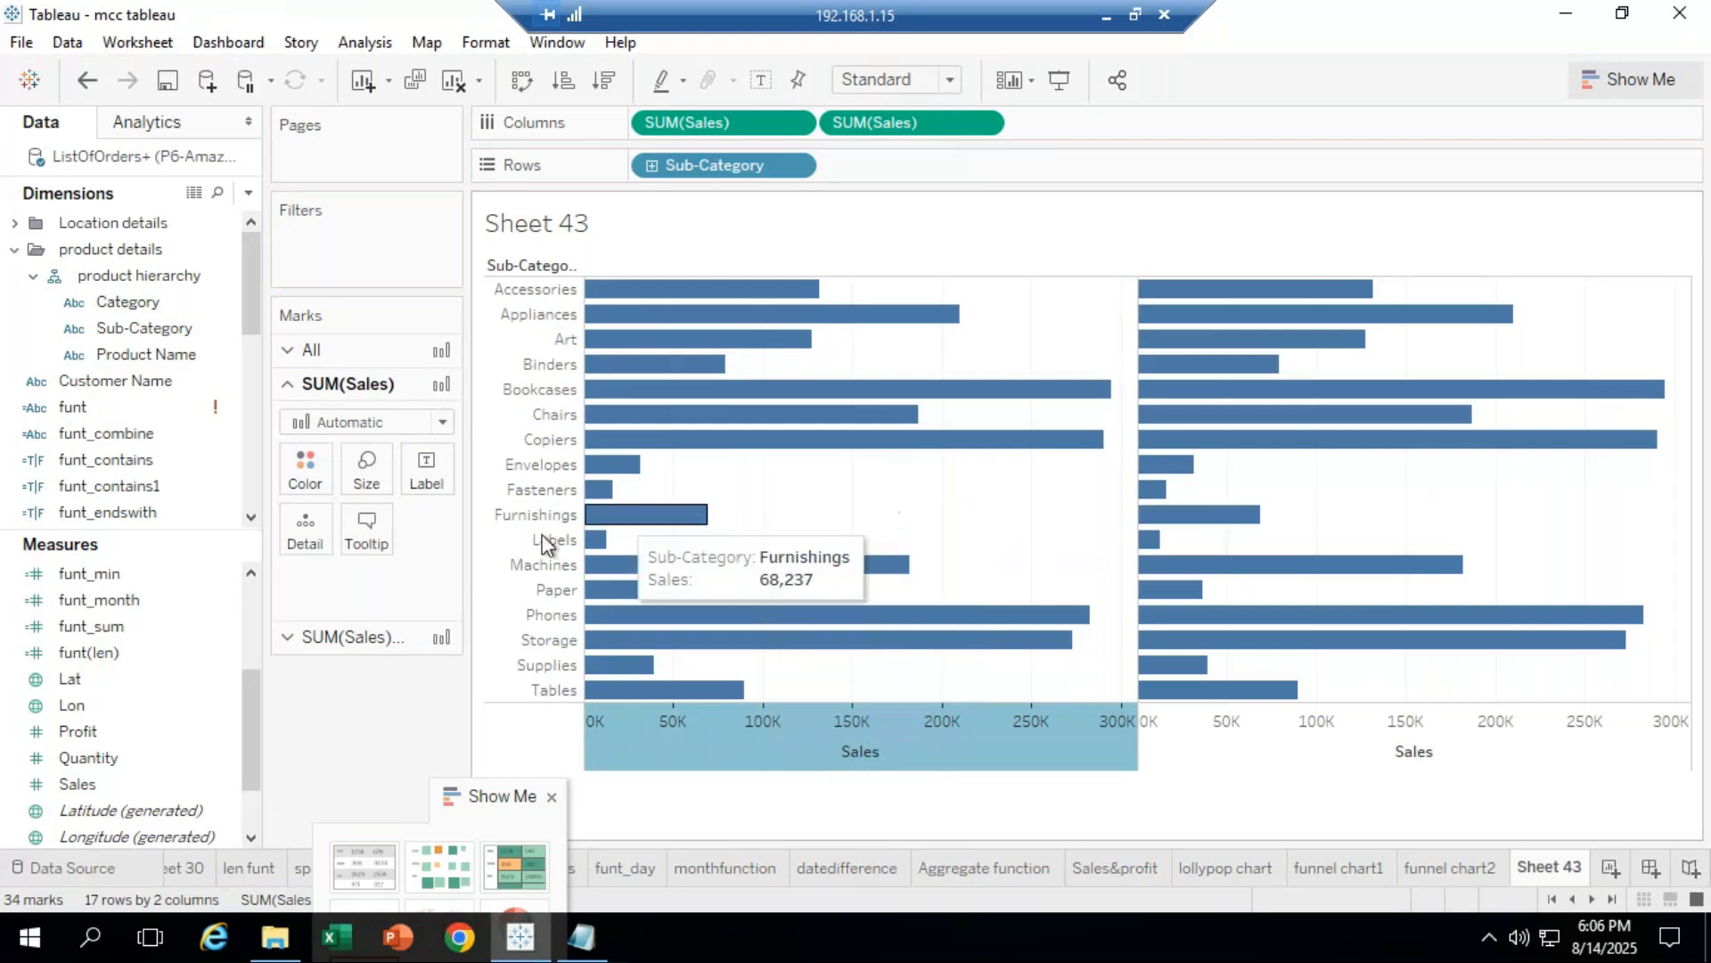
pyautogui.click(605, 471)
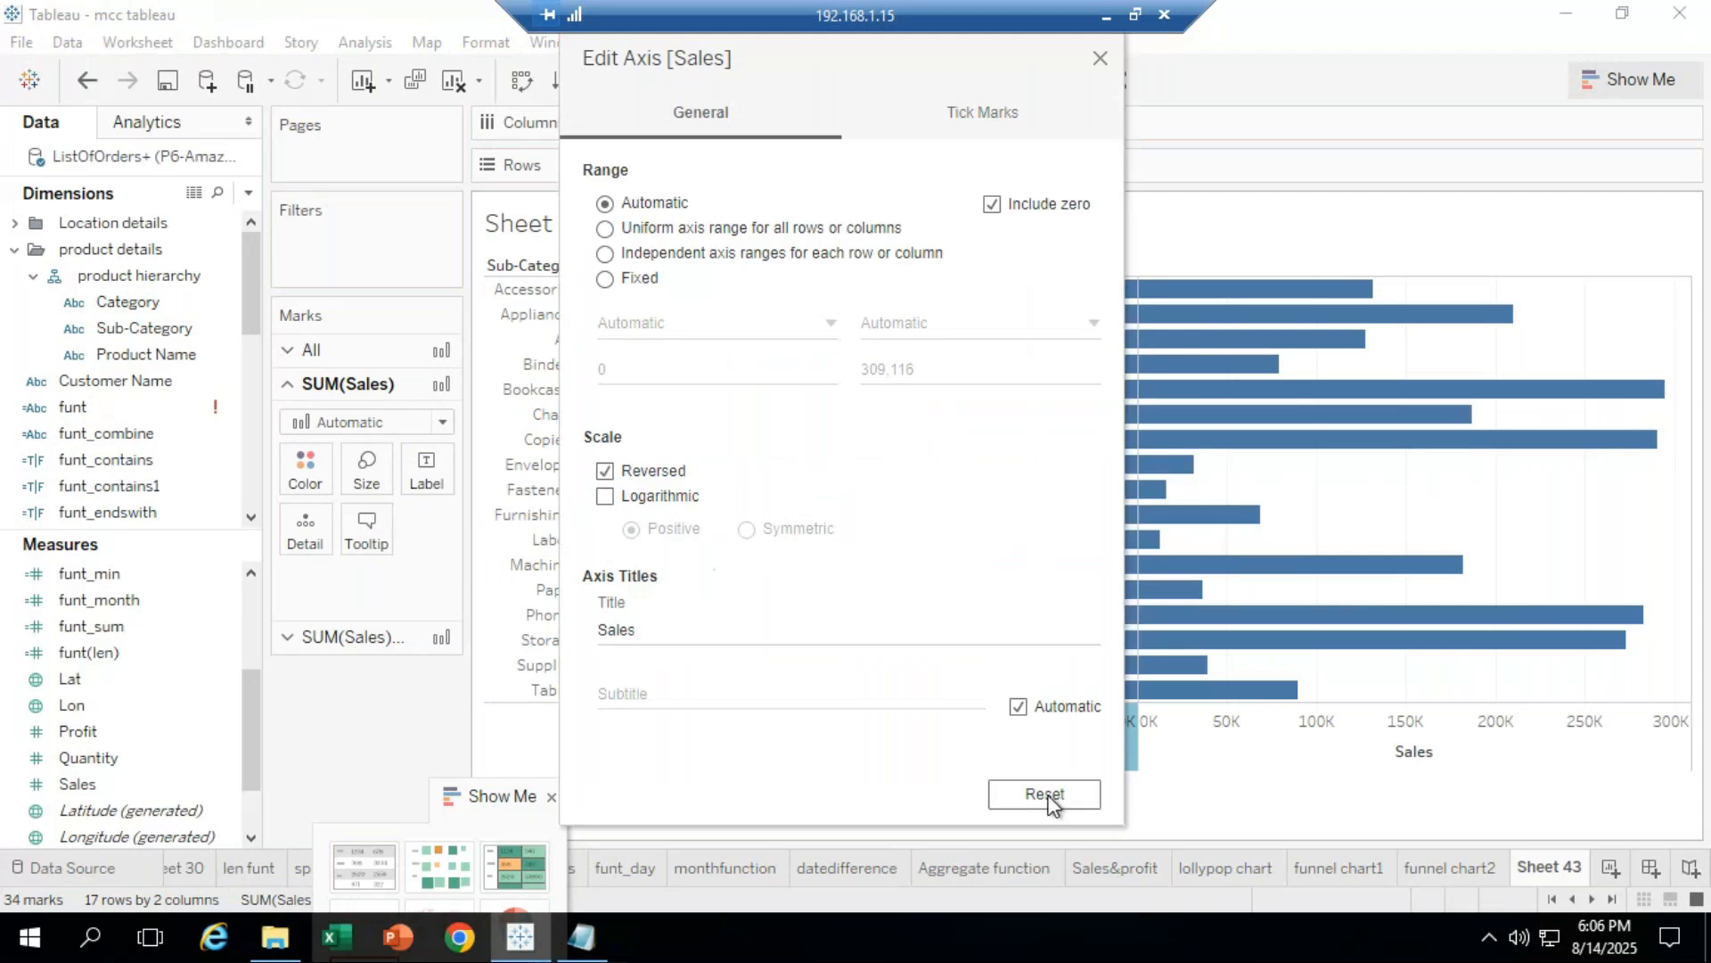
pyautogui.click(1100, 58)
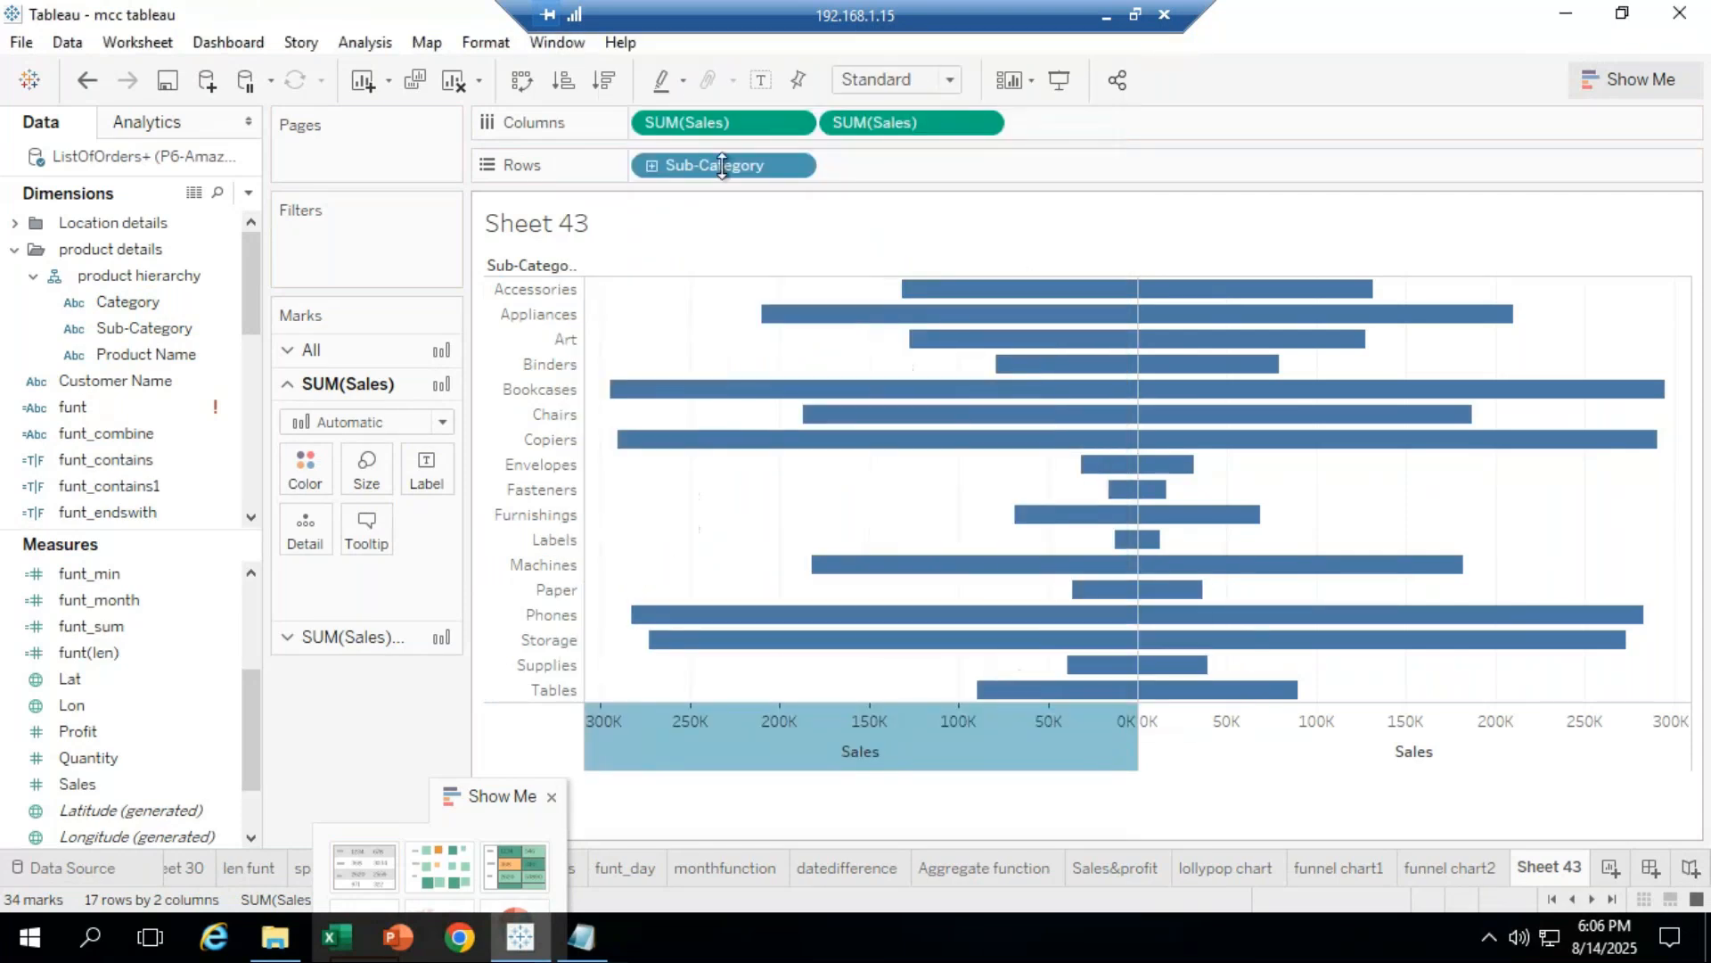
# Step: Sort Sub-Category by descending Sales, draw both halves as lines, and hide the Sales axis headers
pyautogui.click(603, 80)
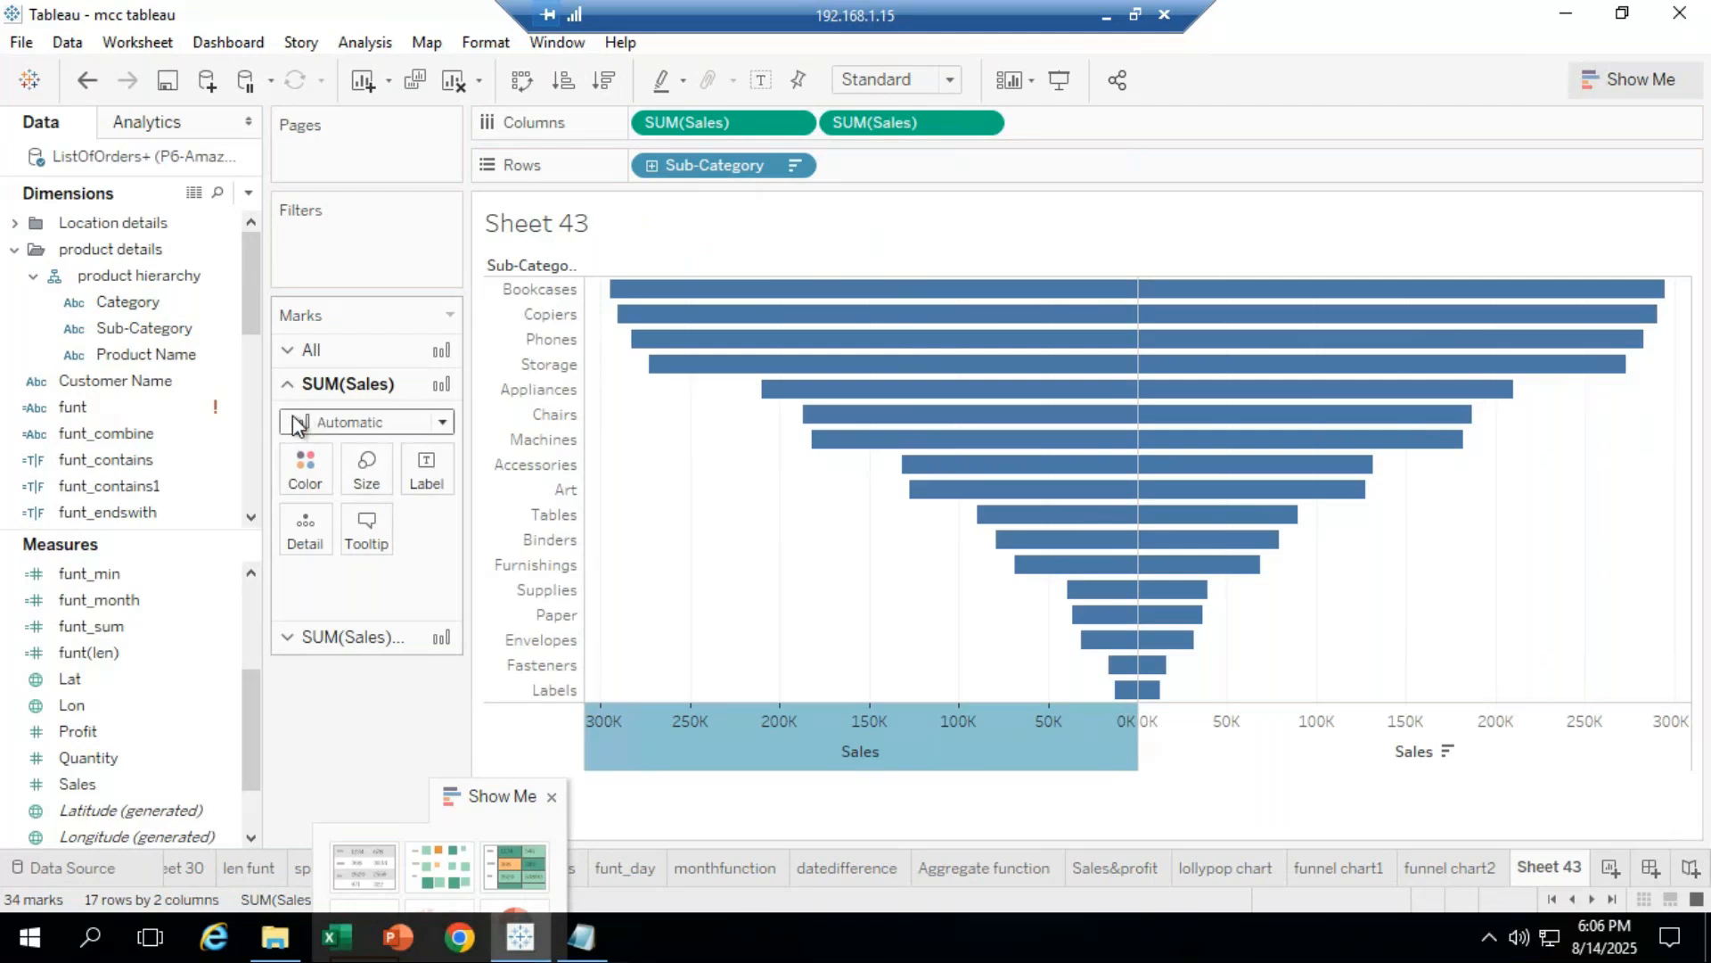
pyautogui.click(445, 423)
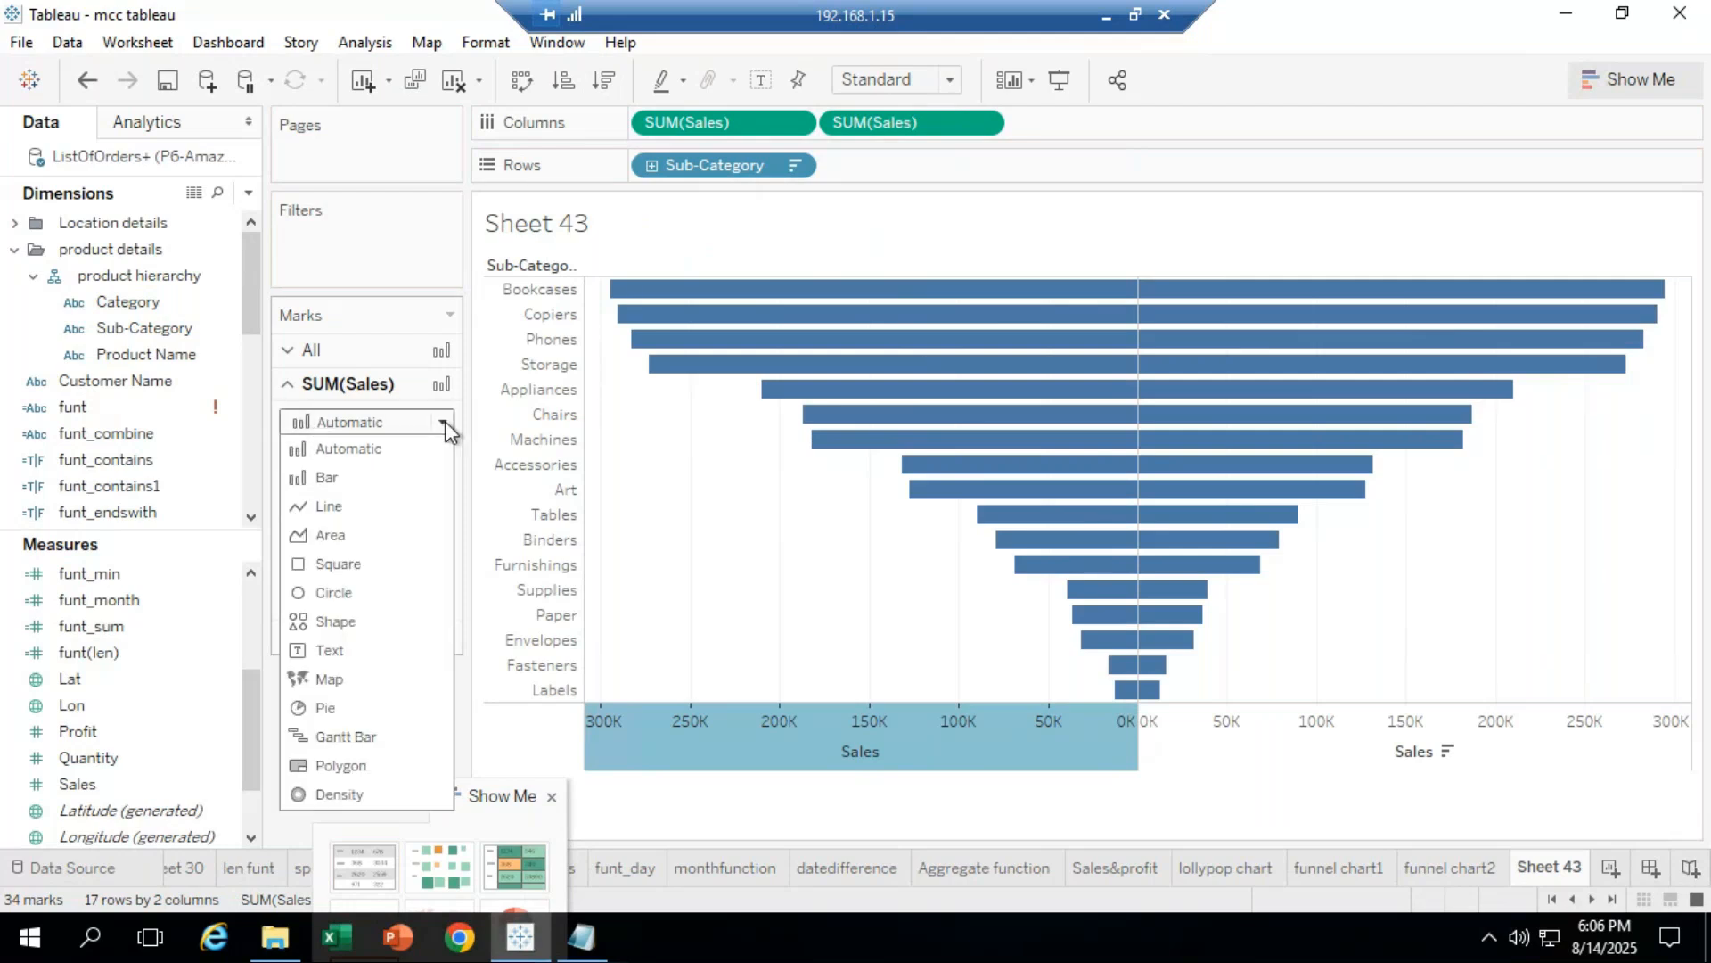
pyautogui.click(375, 514)
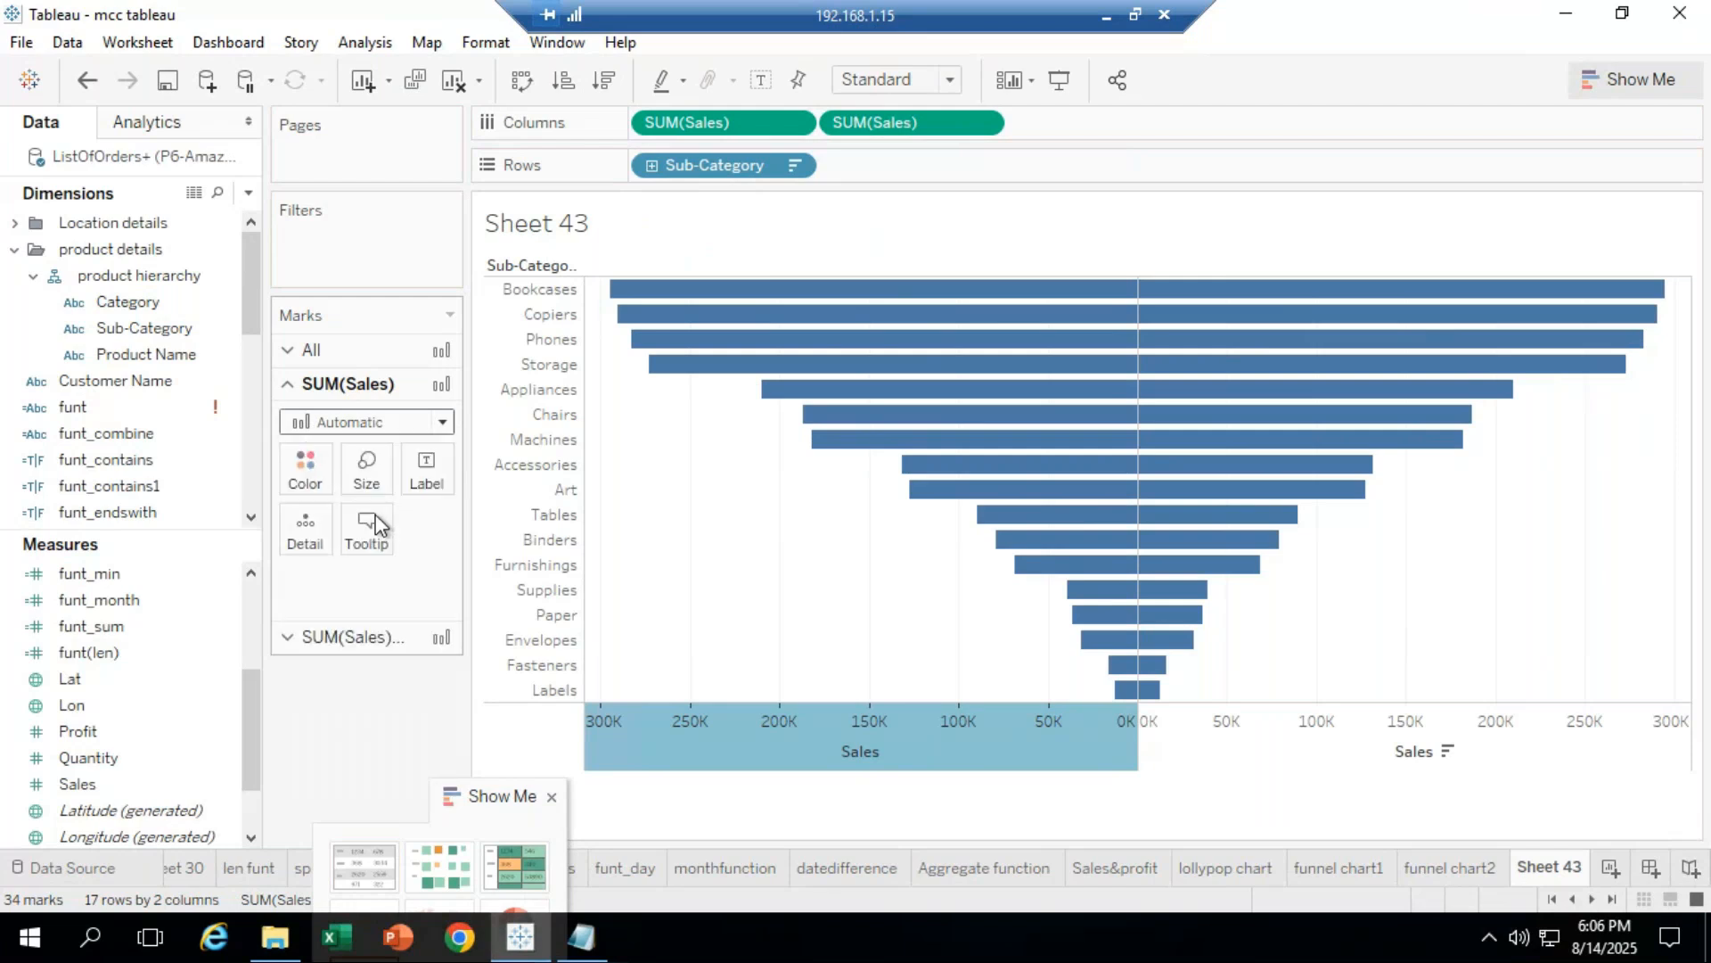
pyautogui.click(377, 638)
pyautogui.click(401, 455)
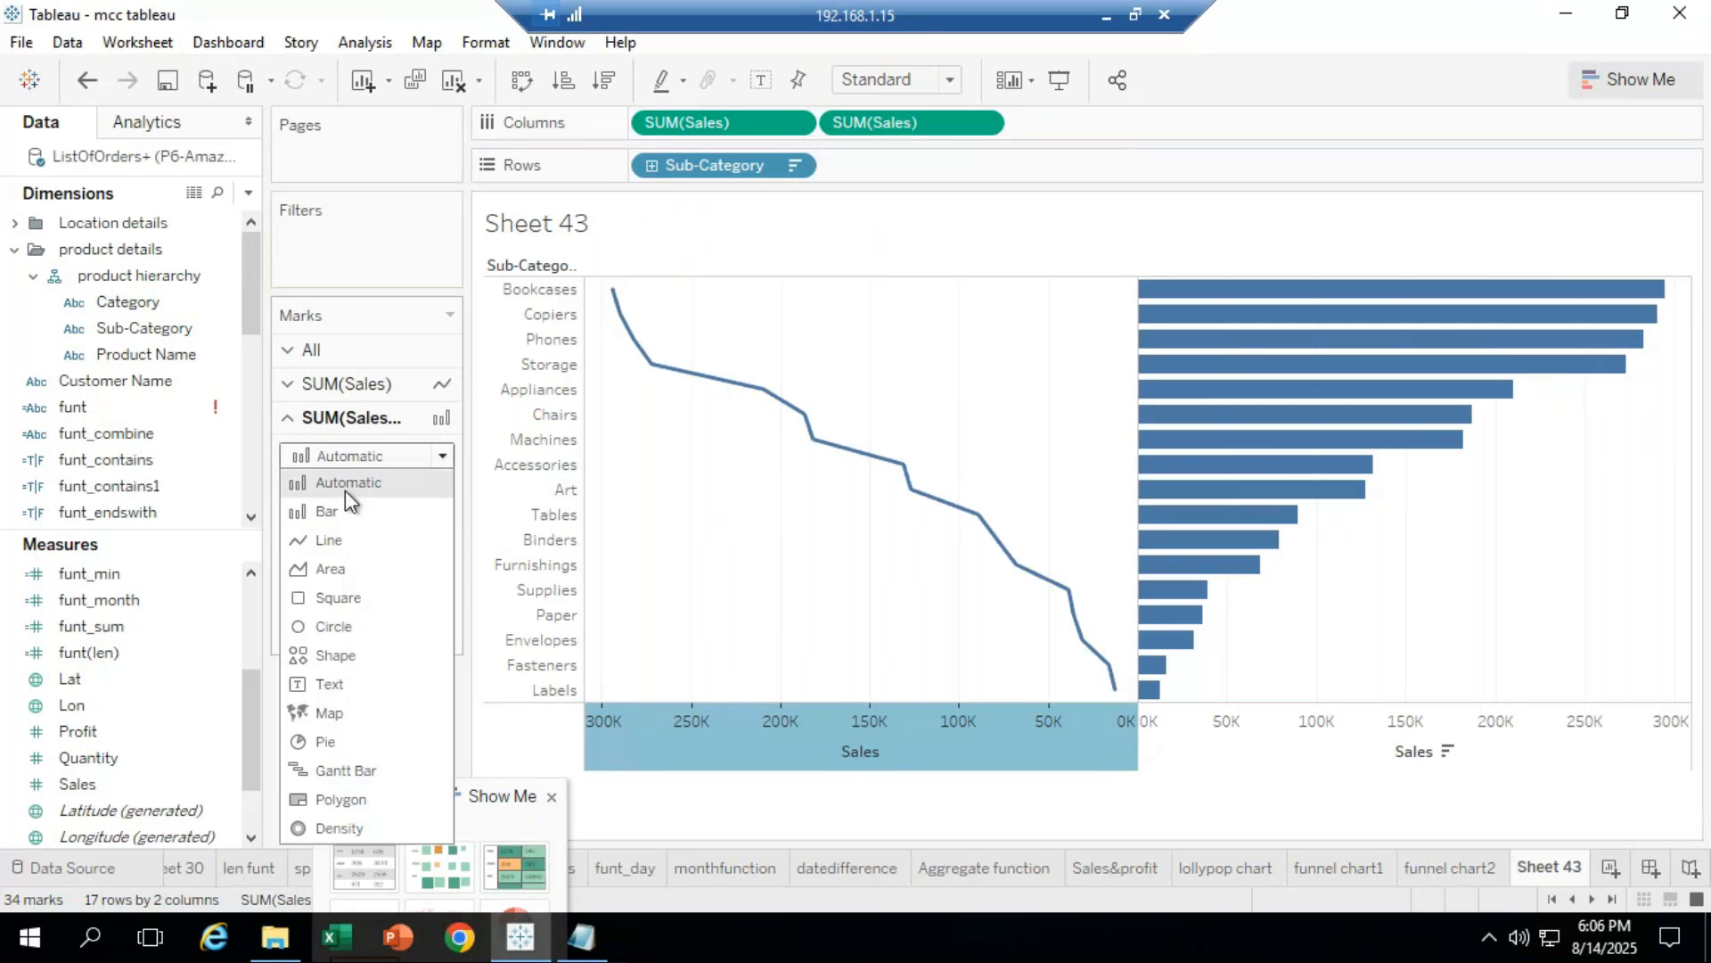
pyautogui.click(338, 543)
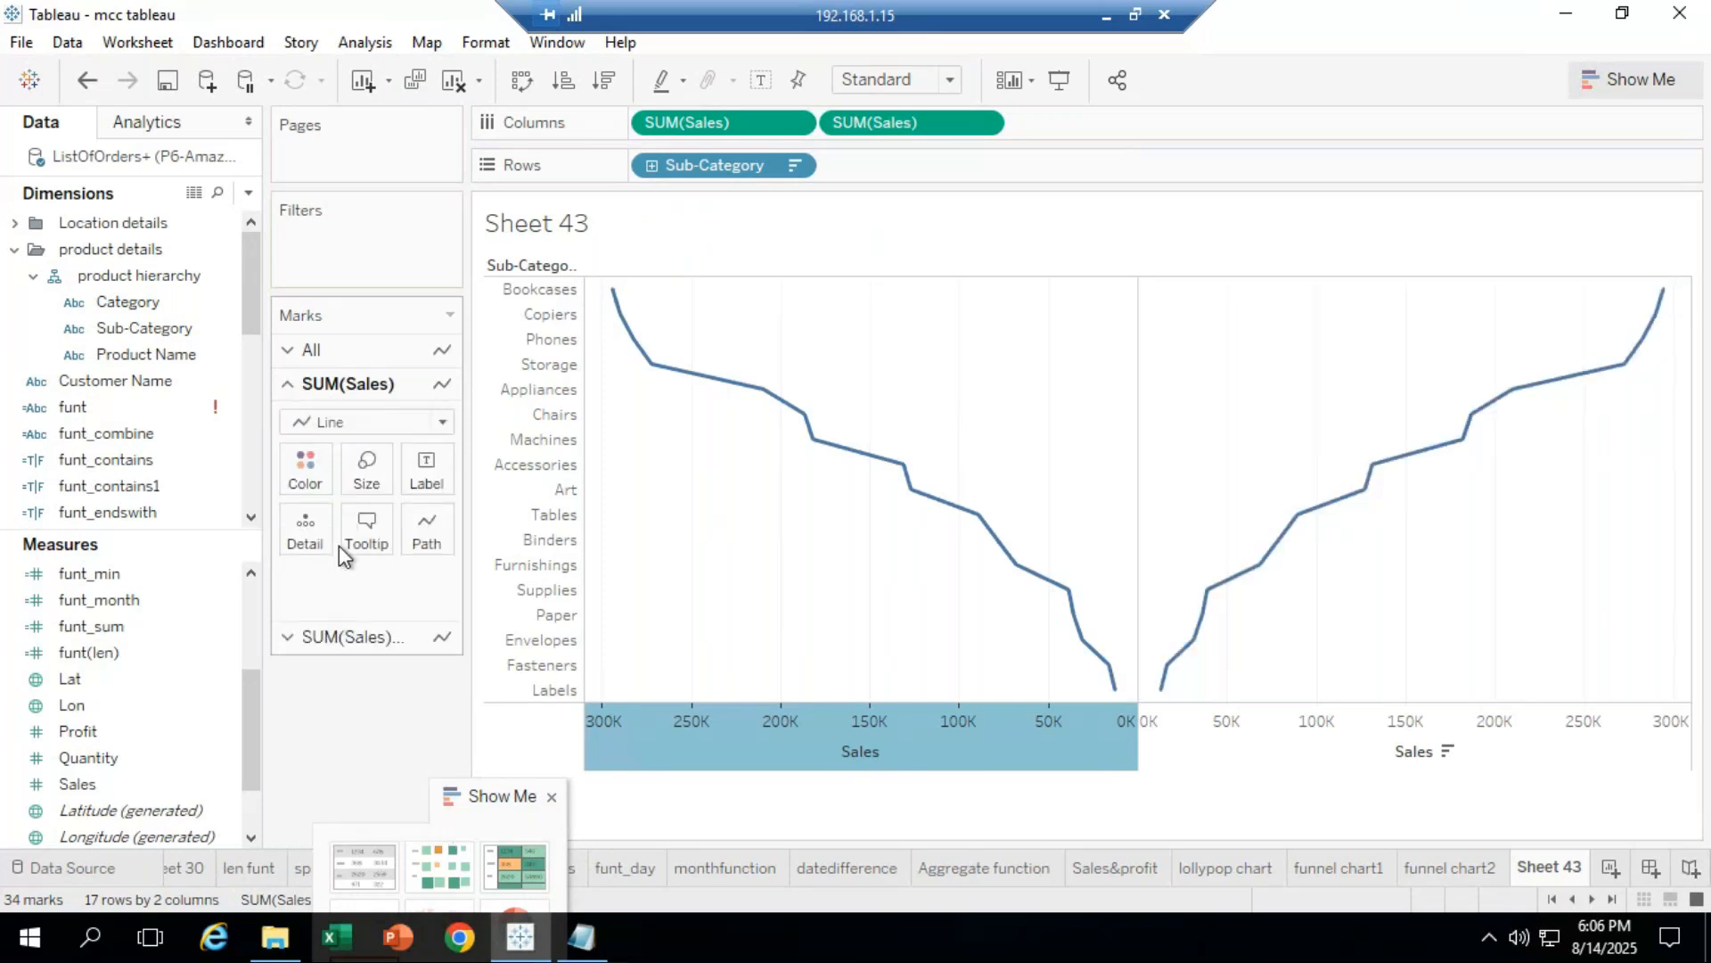
pyautogui.rightClick(932, 756)
pyautogui.click(991, 699)
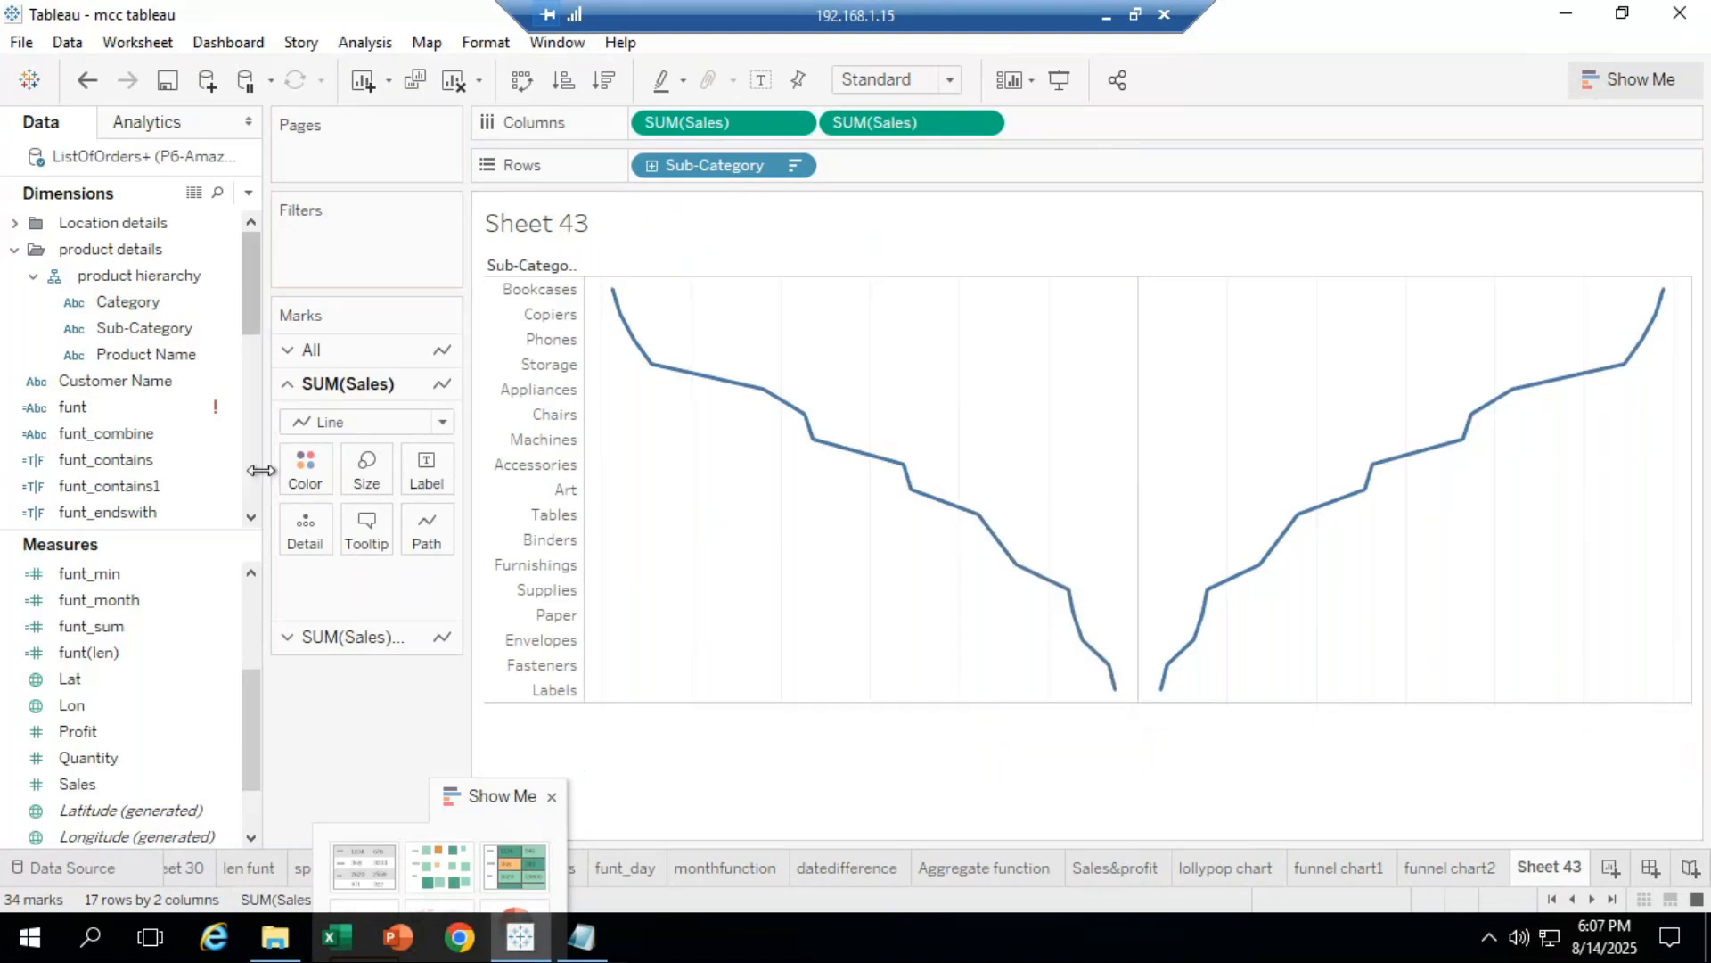
# Step: Colour the two mirrored Sales lines red and green
pyautogui.click(307, 470)
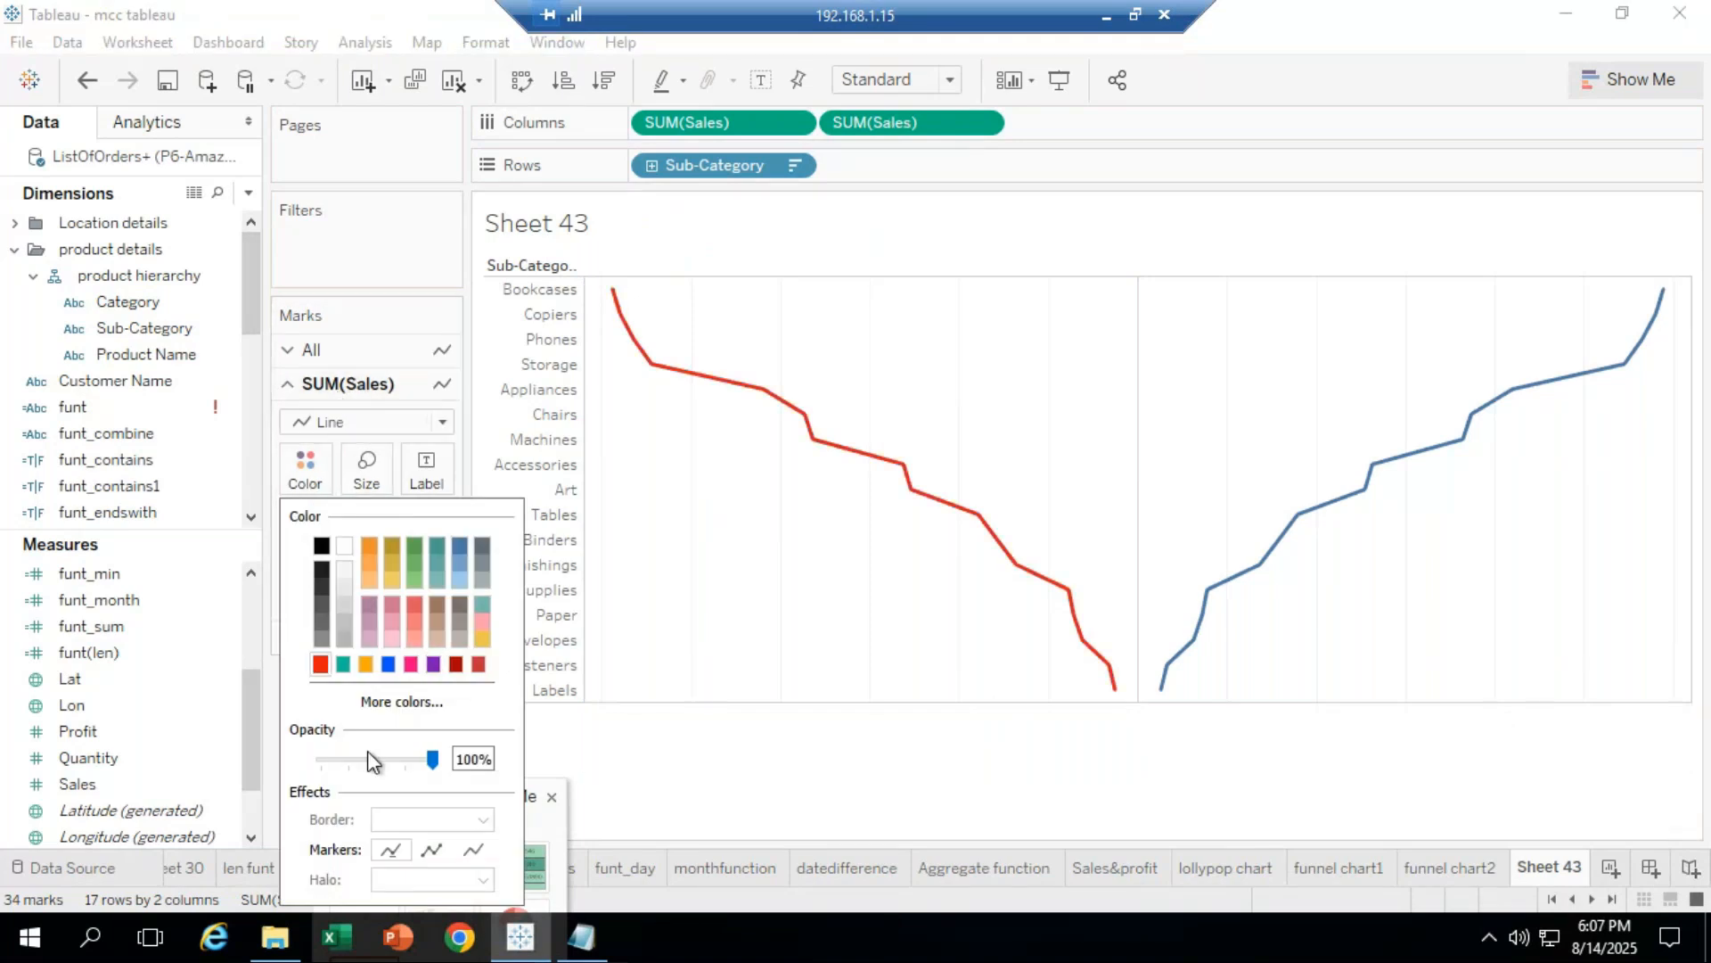
pyautogui.click(692, 781)
pyautogui.click(307, 495)
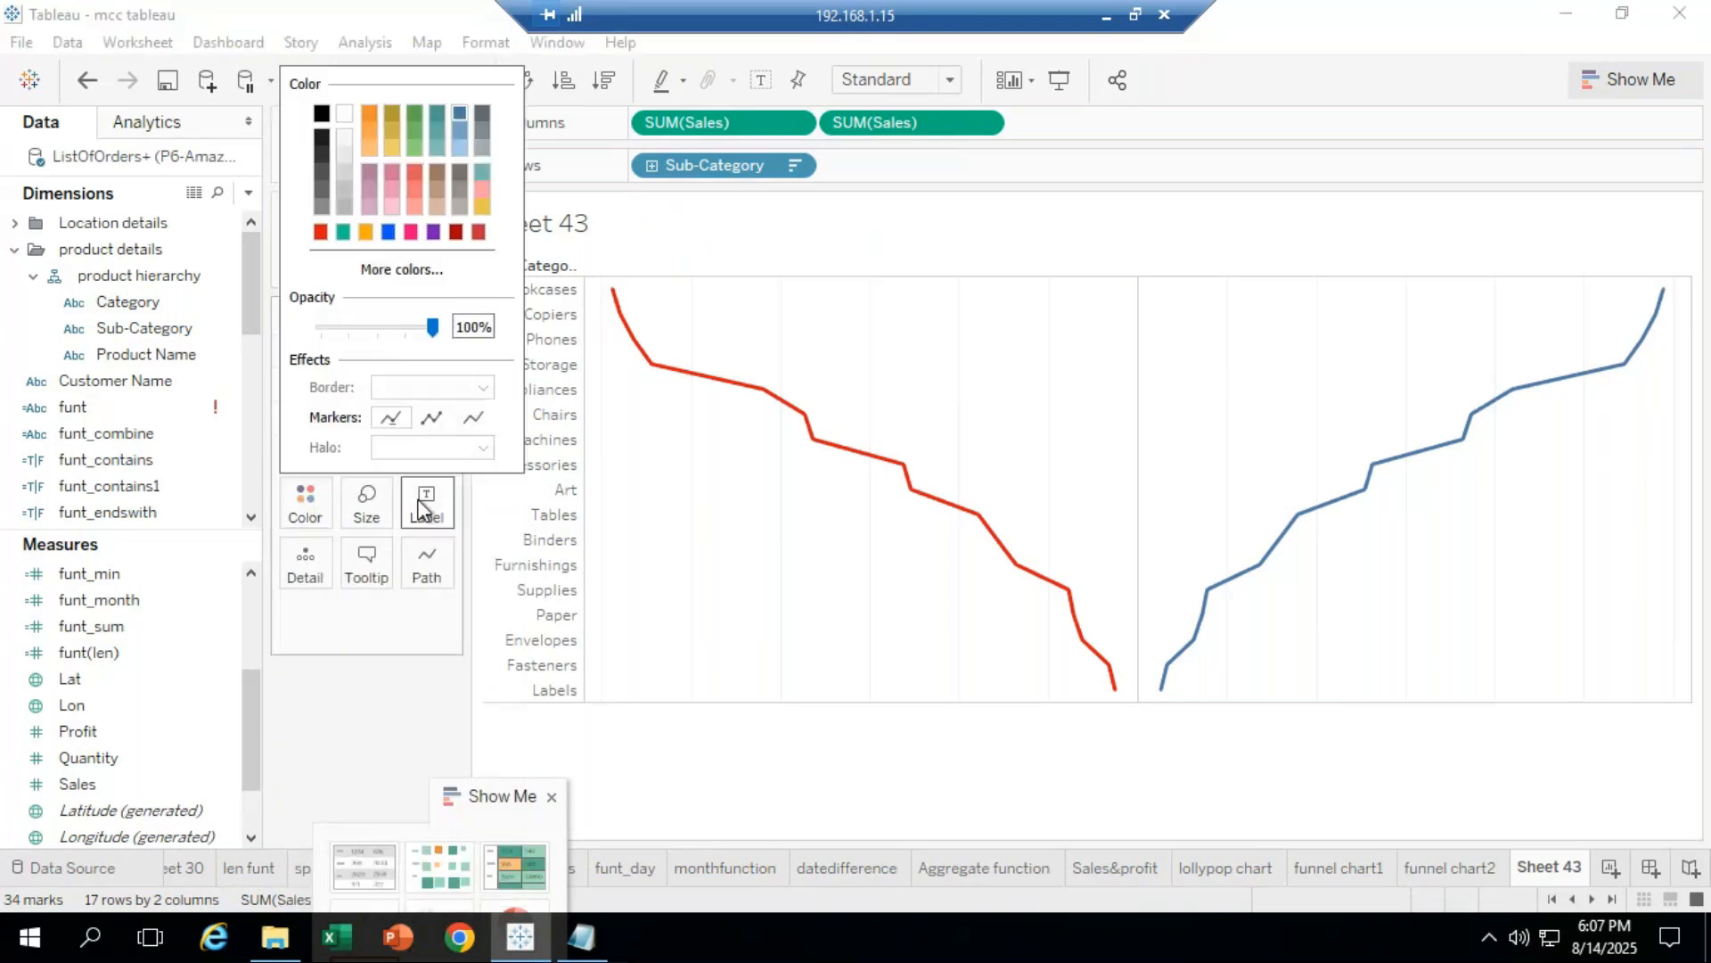
pyautogui.click(320, 231)
pyautogui.click(911, 787)
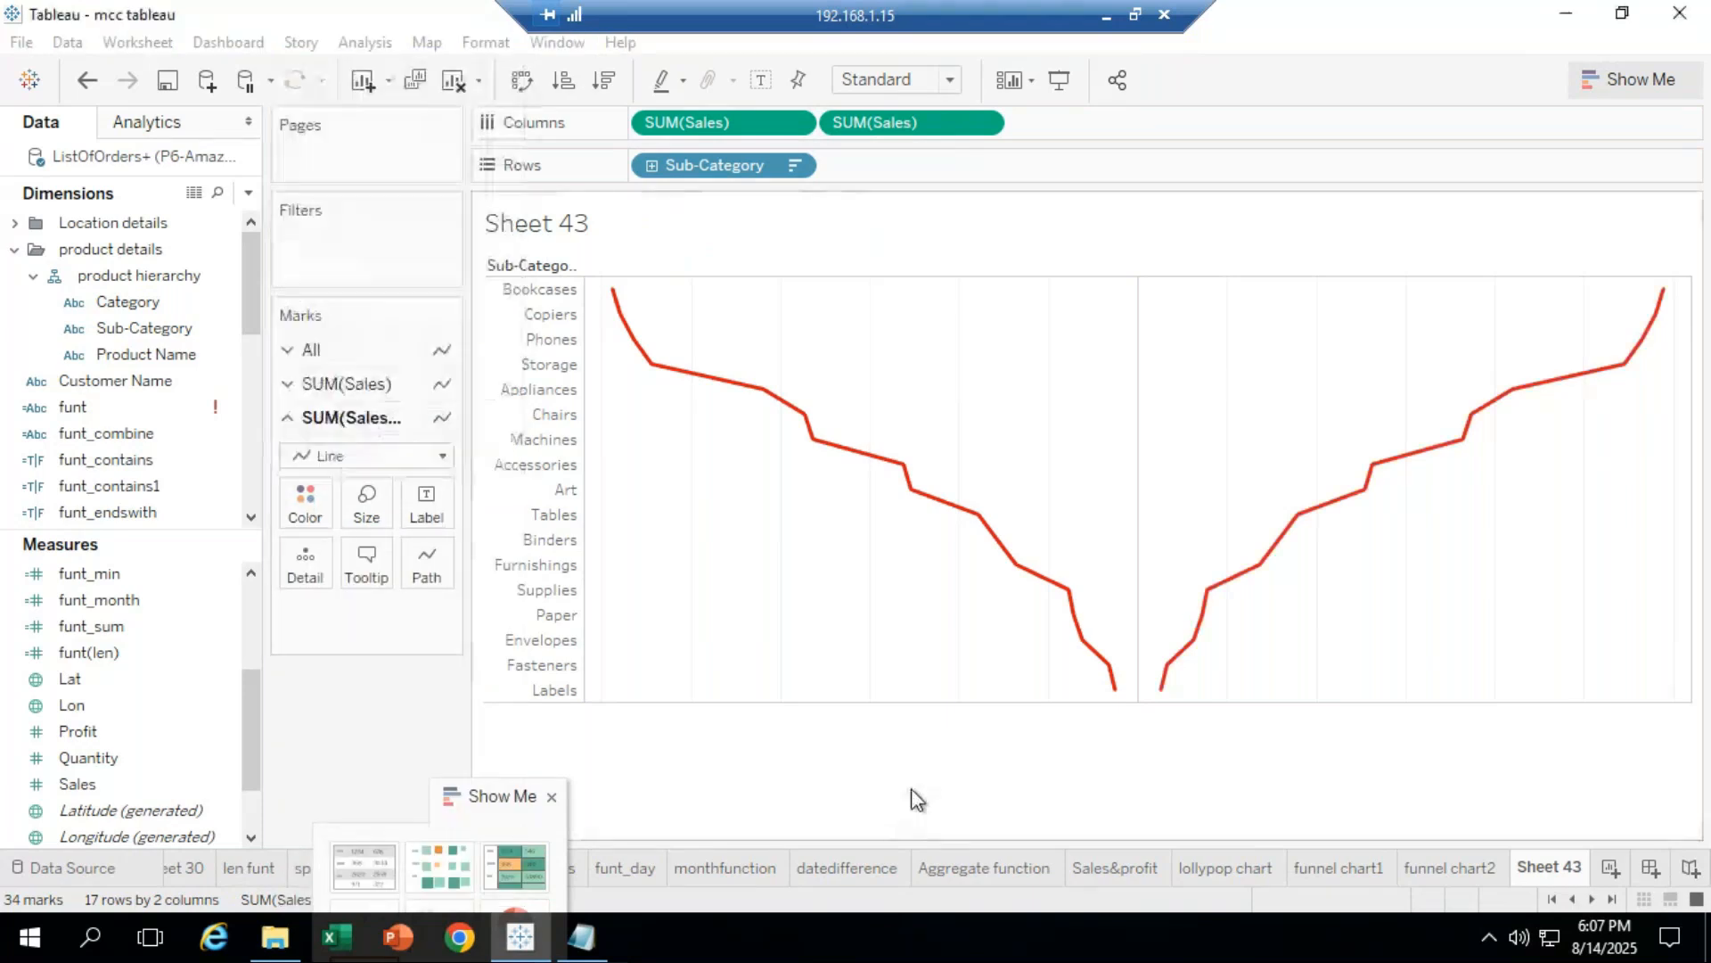
pyautogui.click(309, 497)
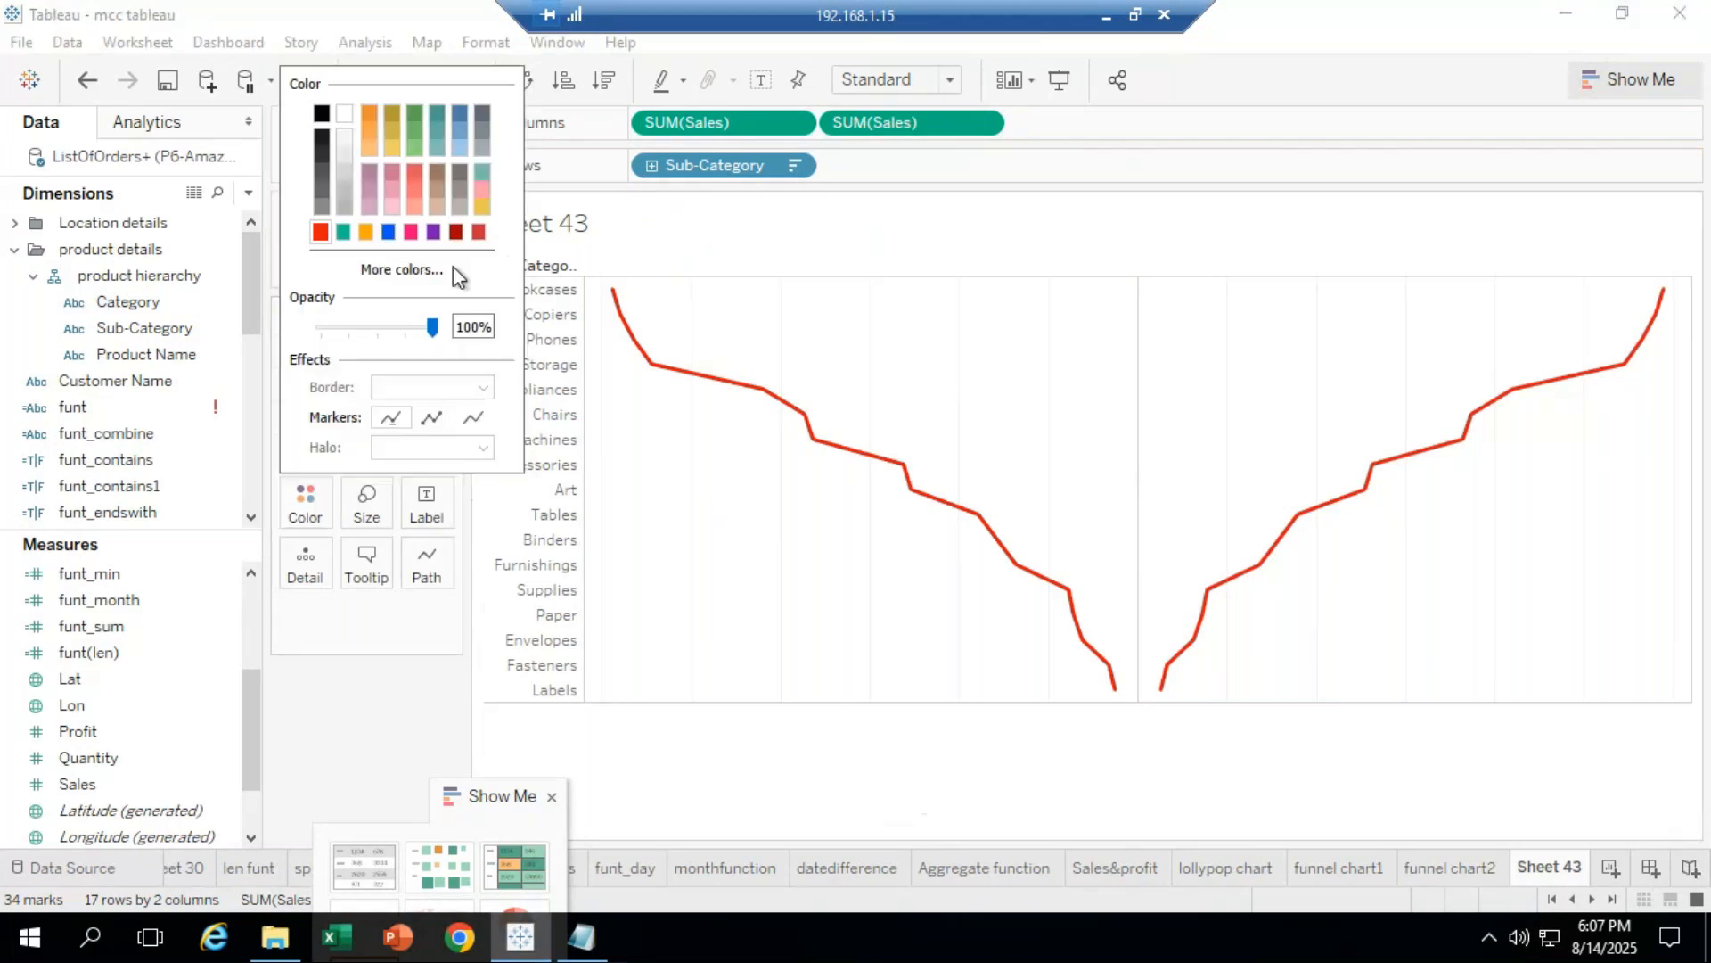
pyautogui.click(415, 113)
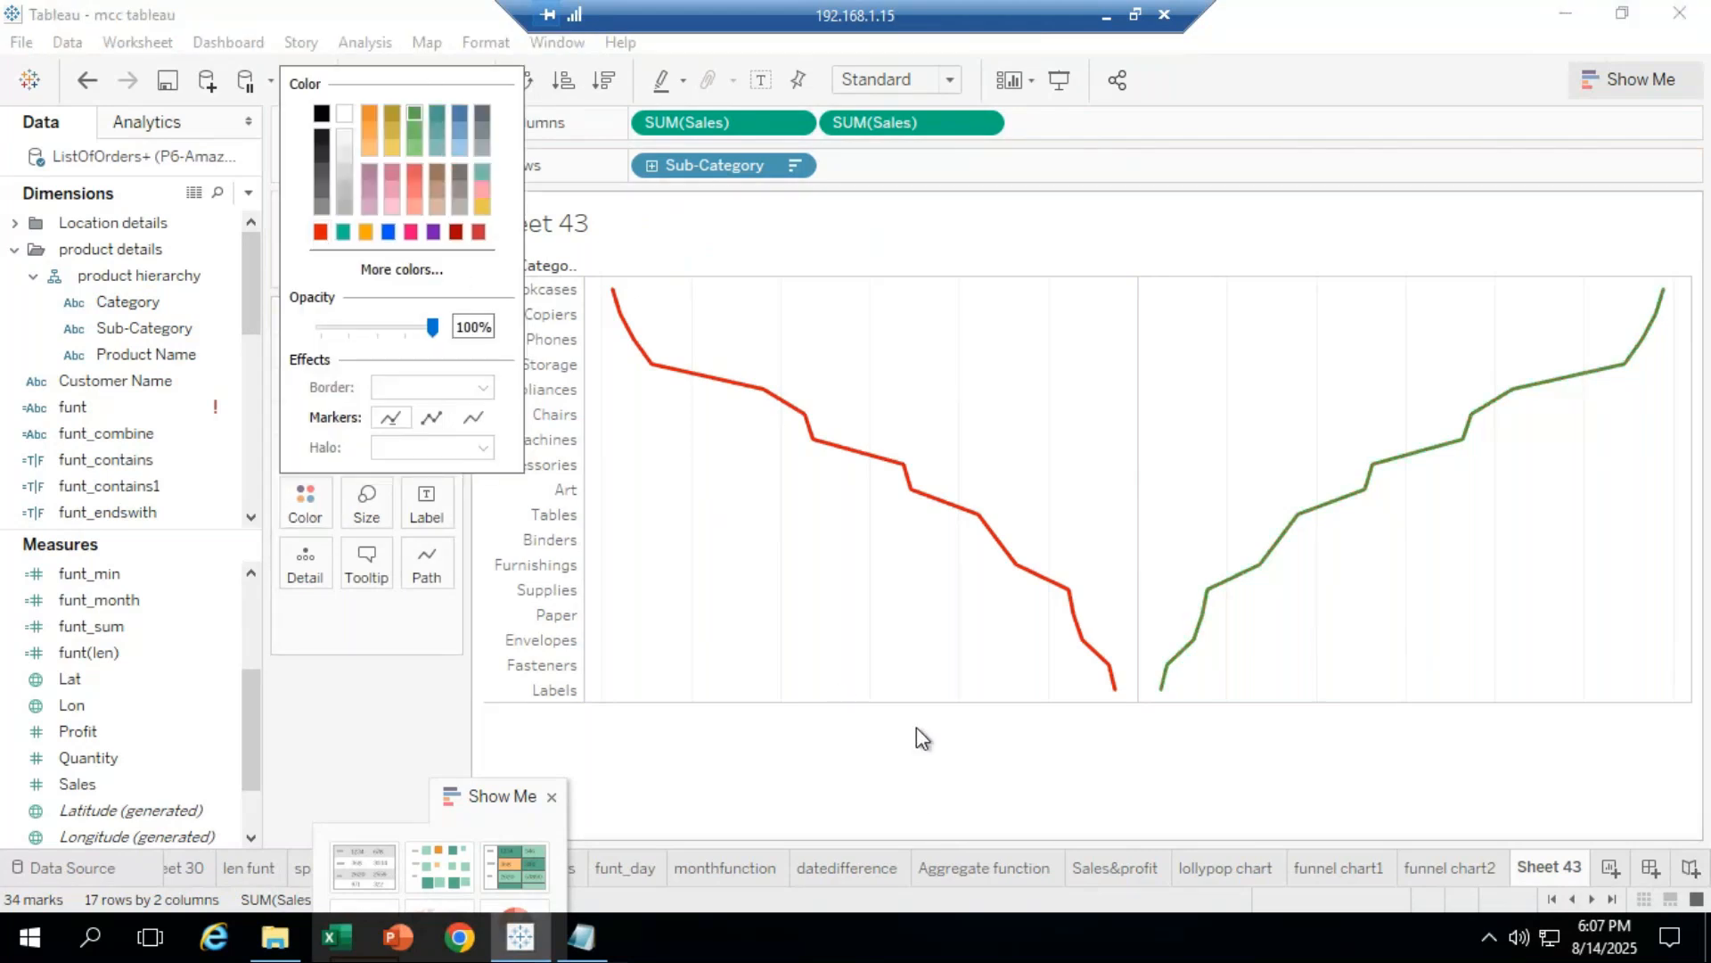
pyautogui.click(950, 786)
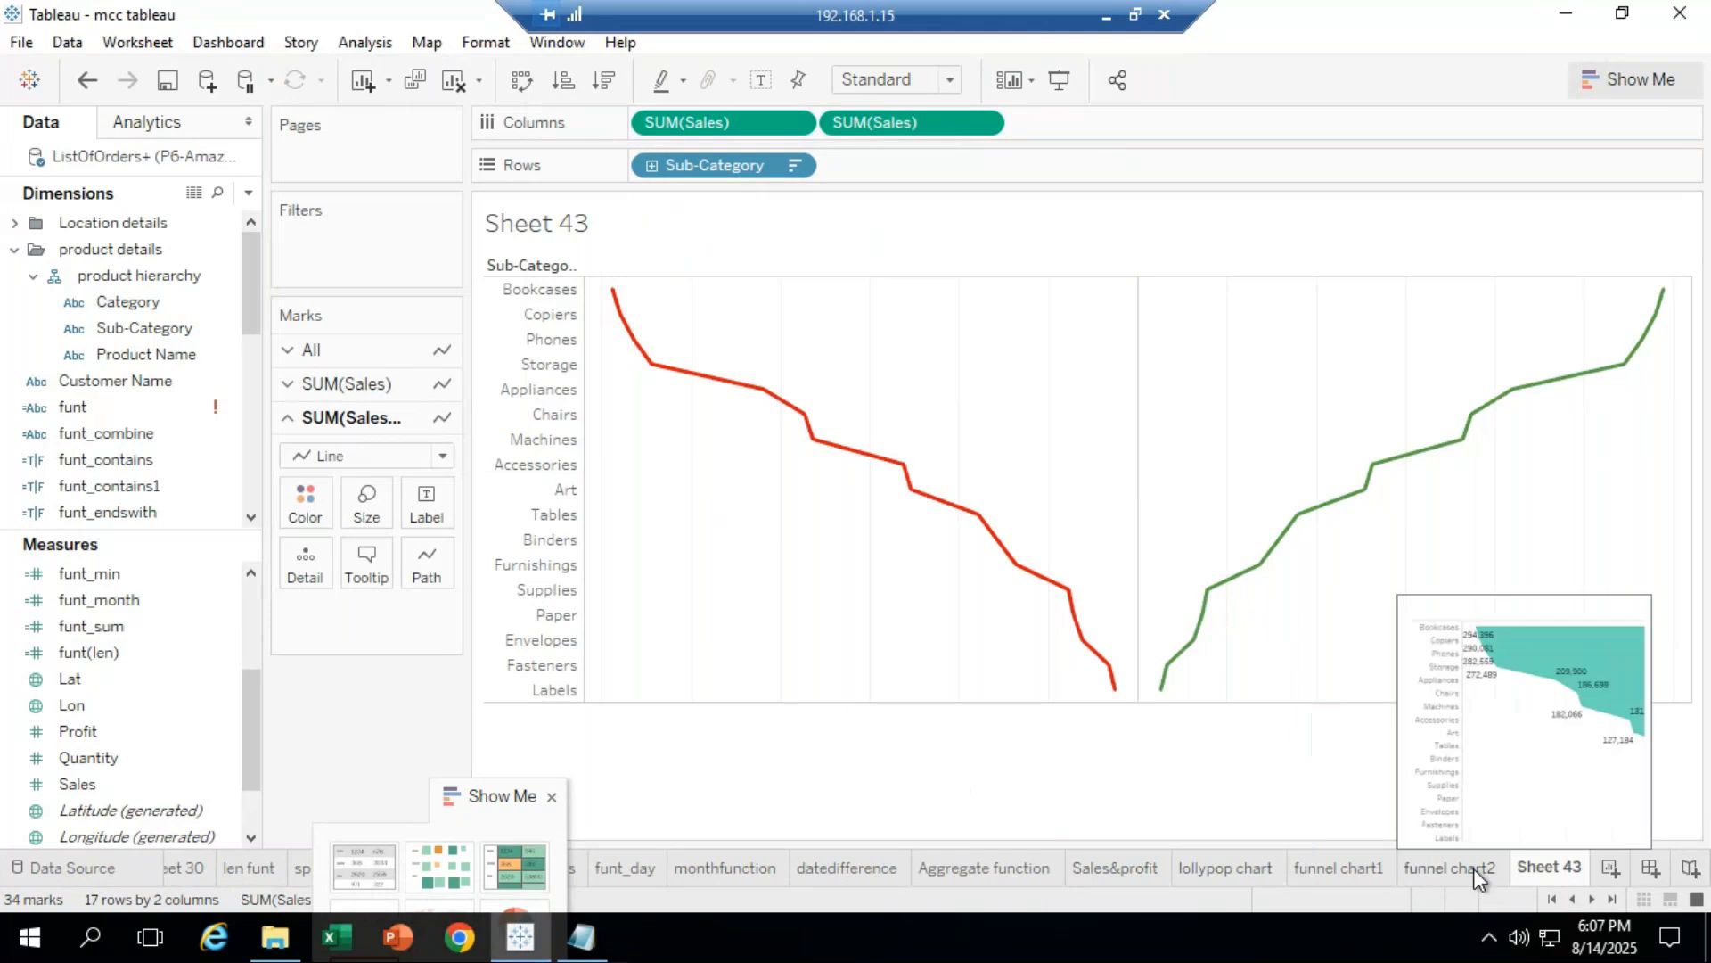
# Step: Label the green line with Sales values and select its Accessories point
pyautogui.rightClick(1547, 869)
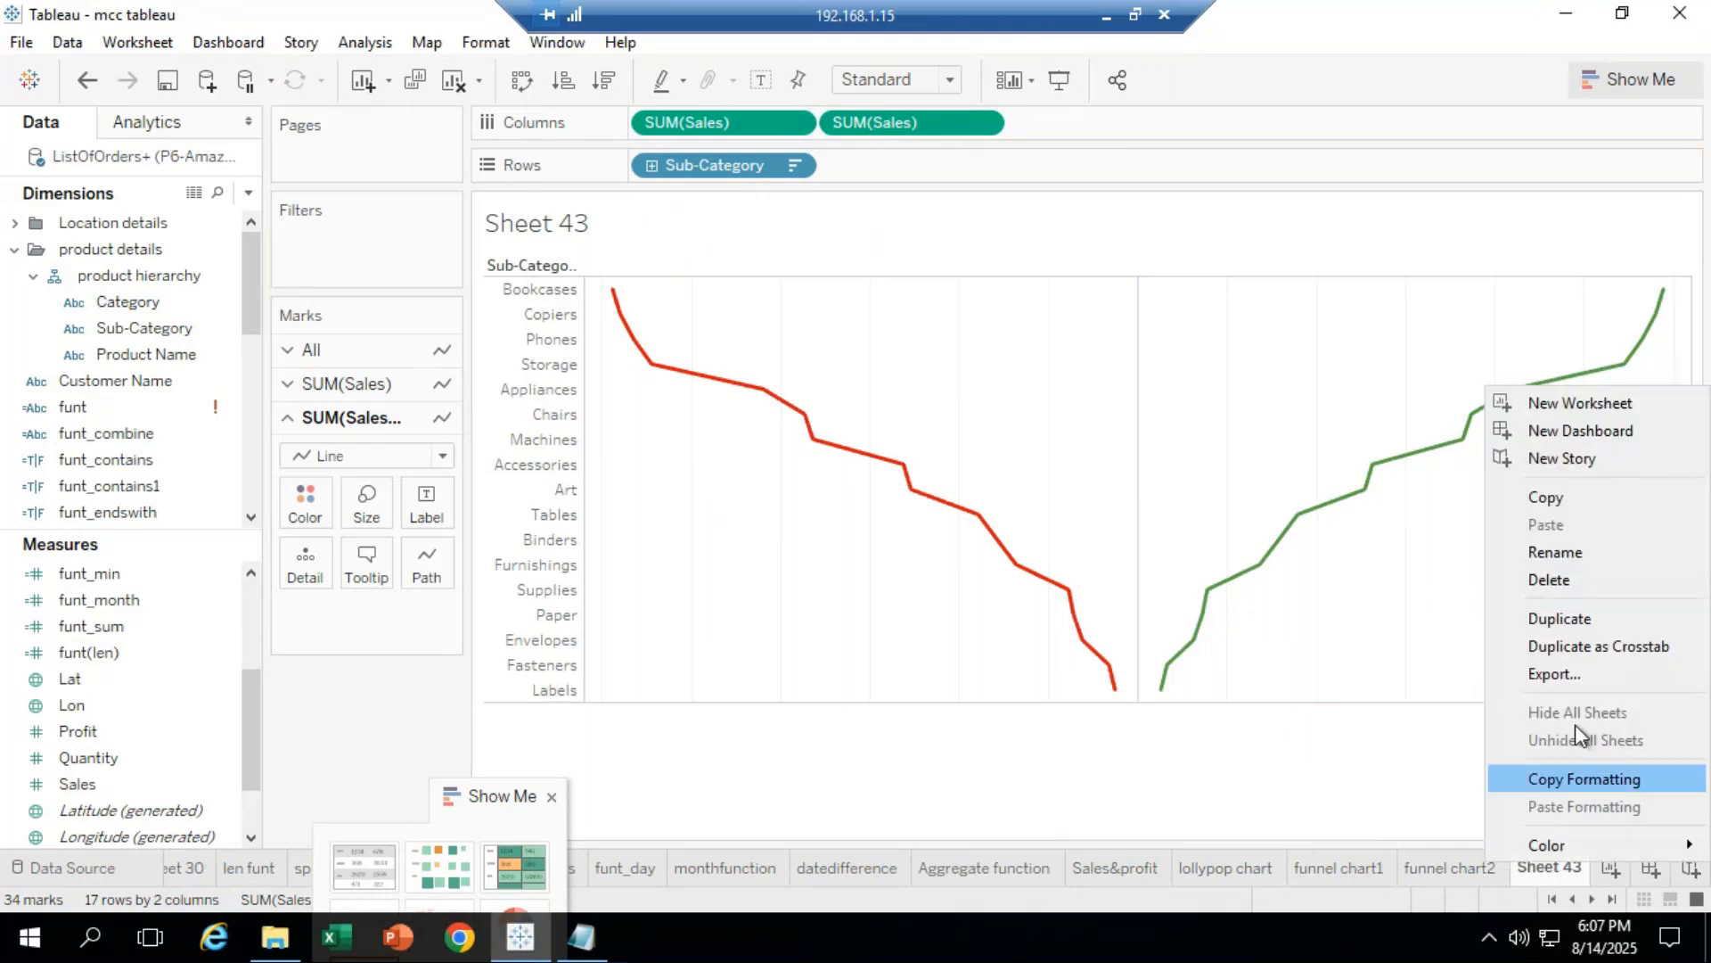
pyautogui.click(1157, 814)
pyautogui.moveTo(94, 784); pyautogui.dragTo(425, 506)
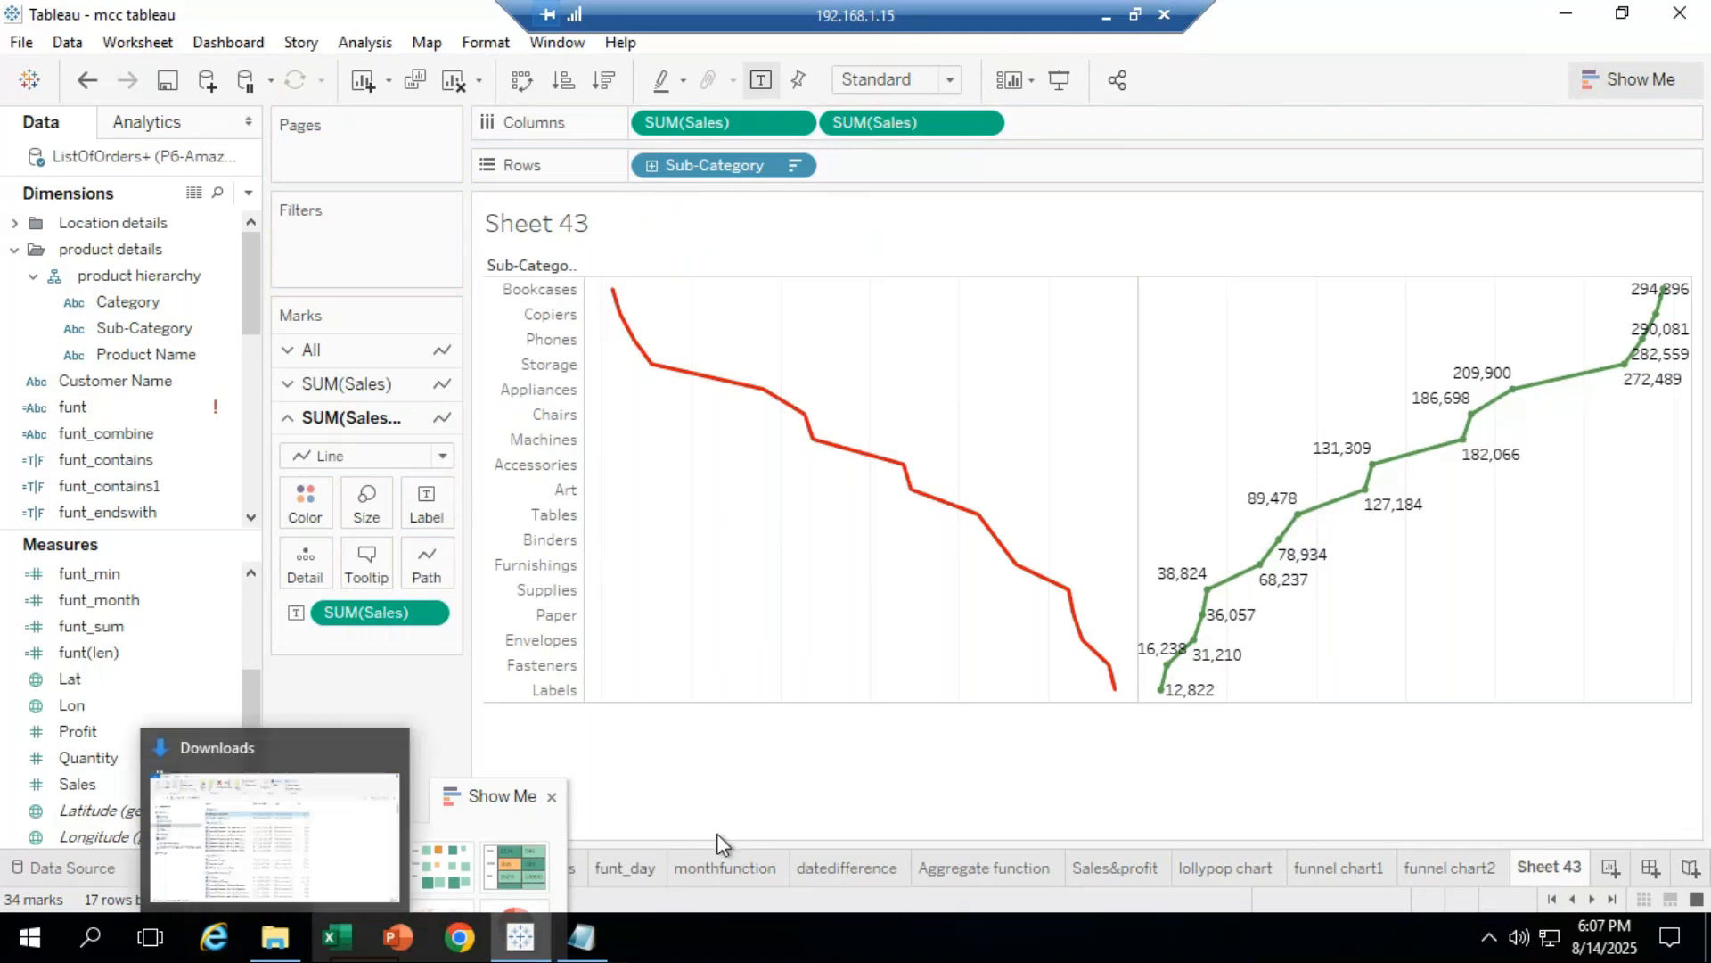
pyautogui.click(1373, 467)
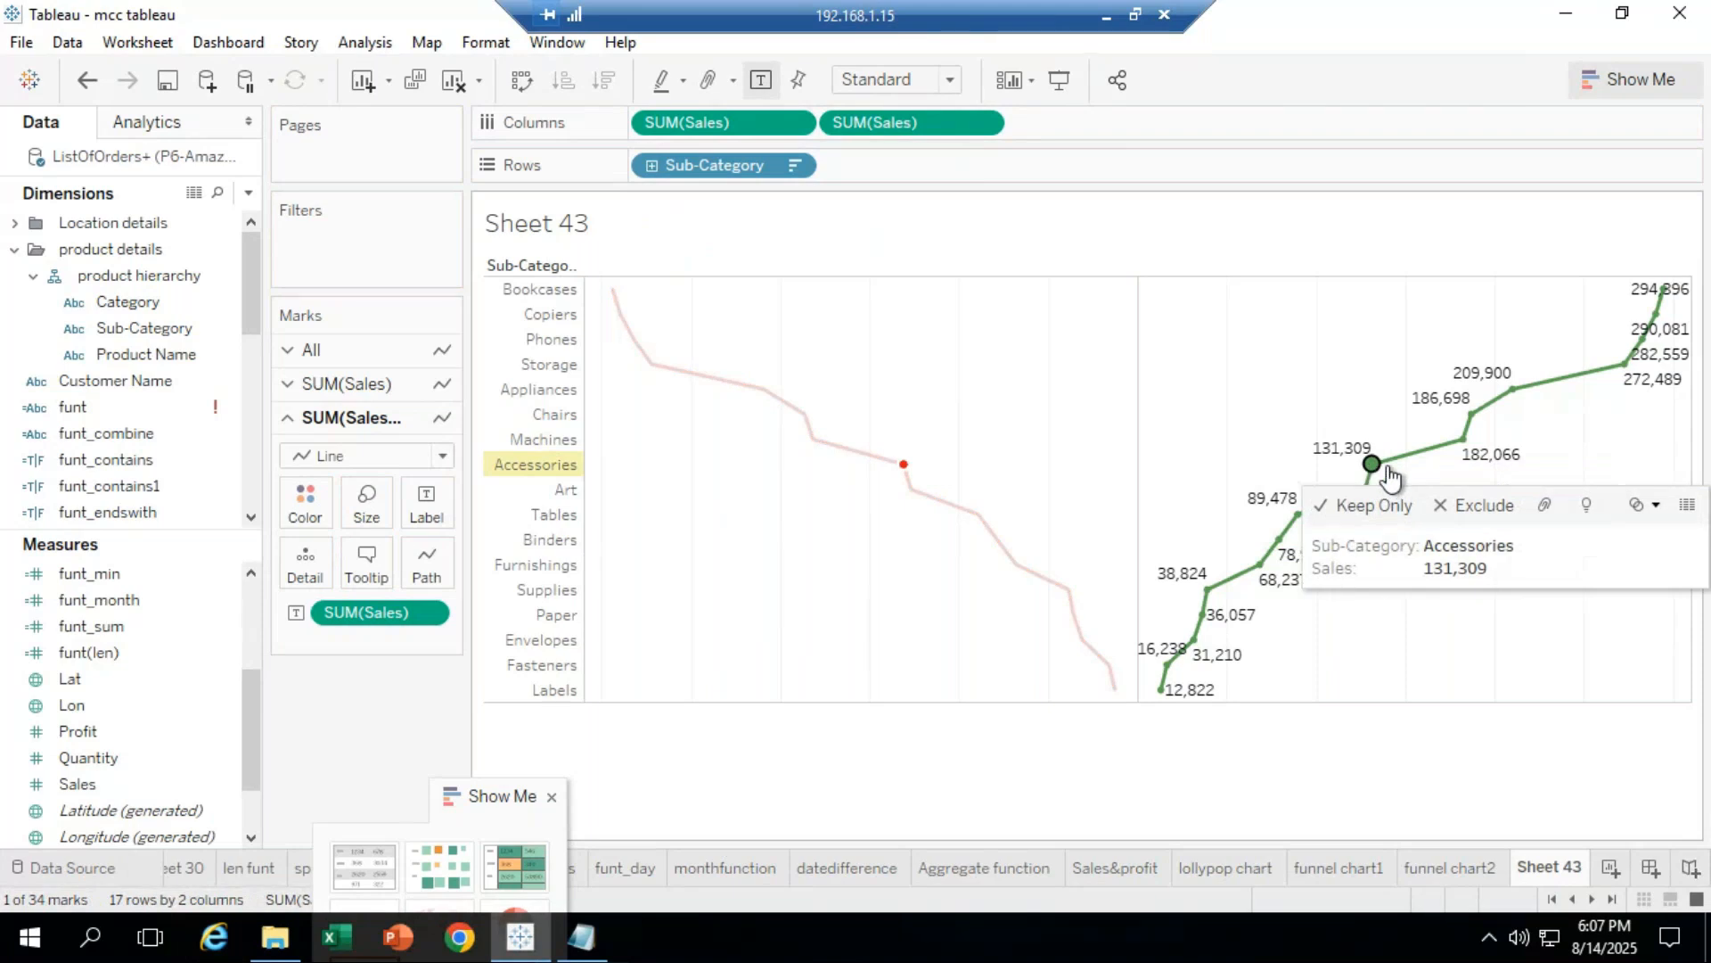
# Step: Show drop lines from the Accessories points on the green and red lines
pyautogui.rightClick(1373, 469)
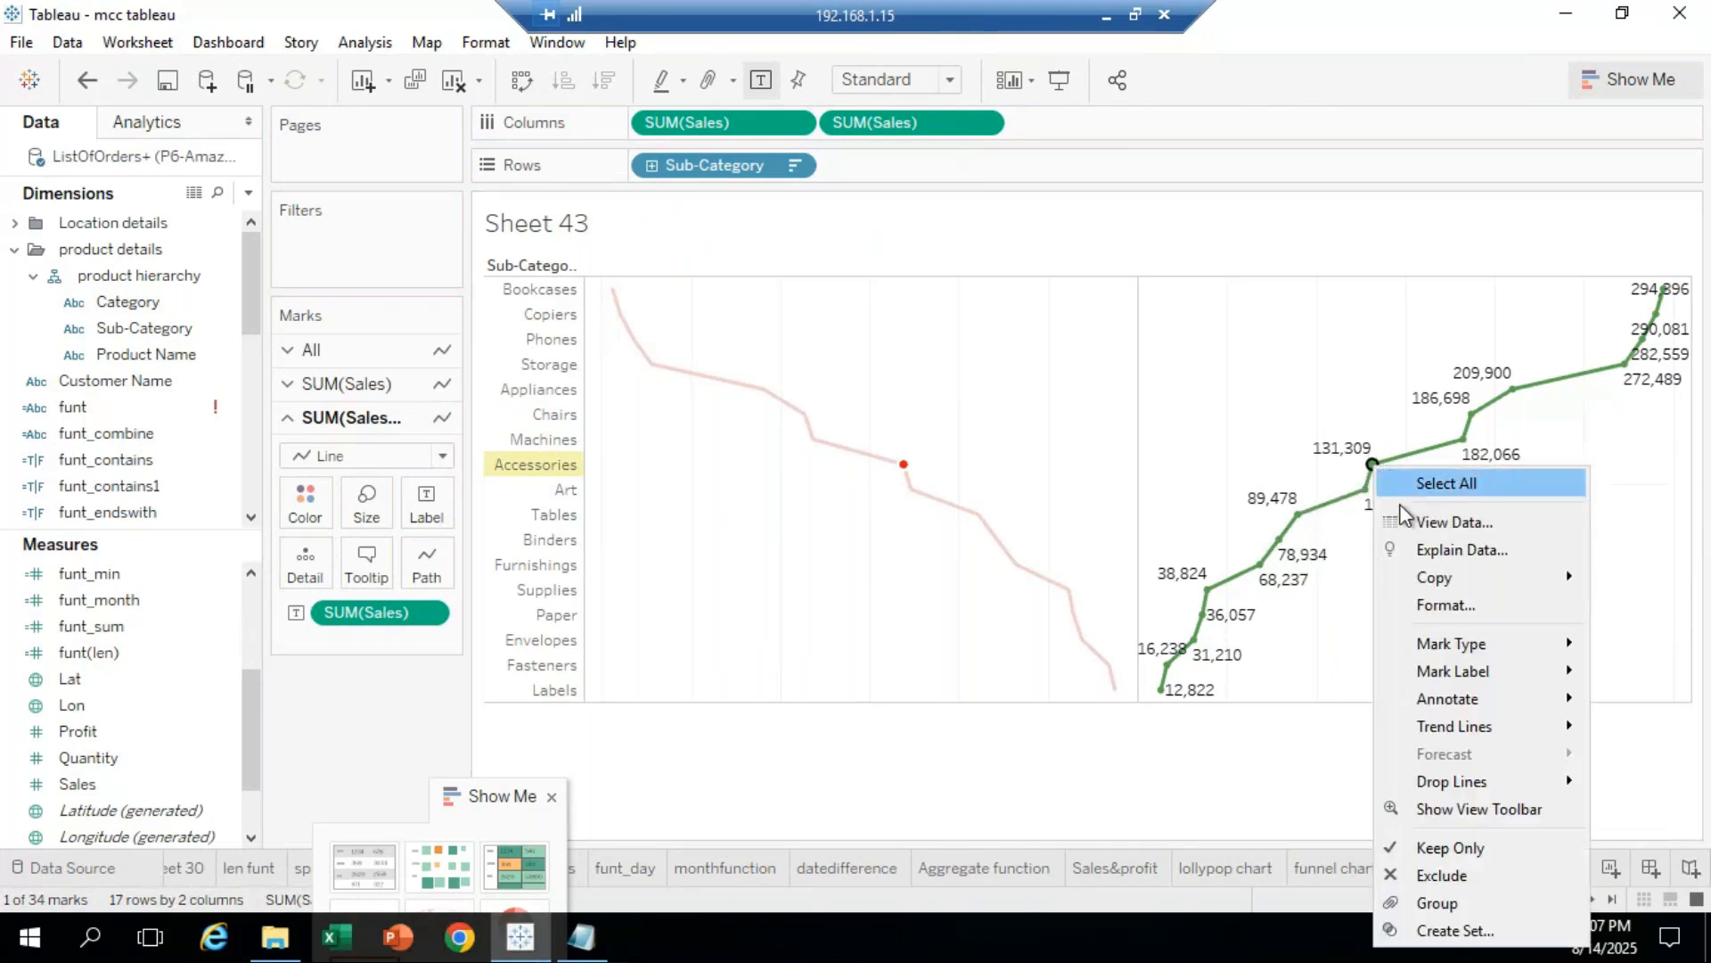
pyautogui.moveTo(1468, 778)
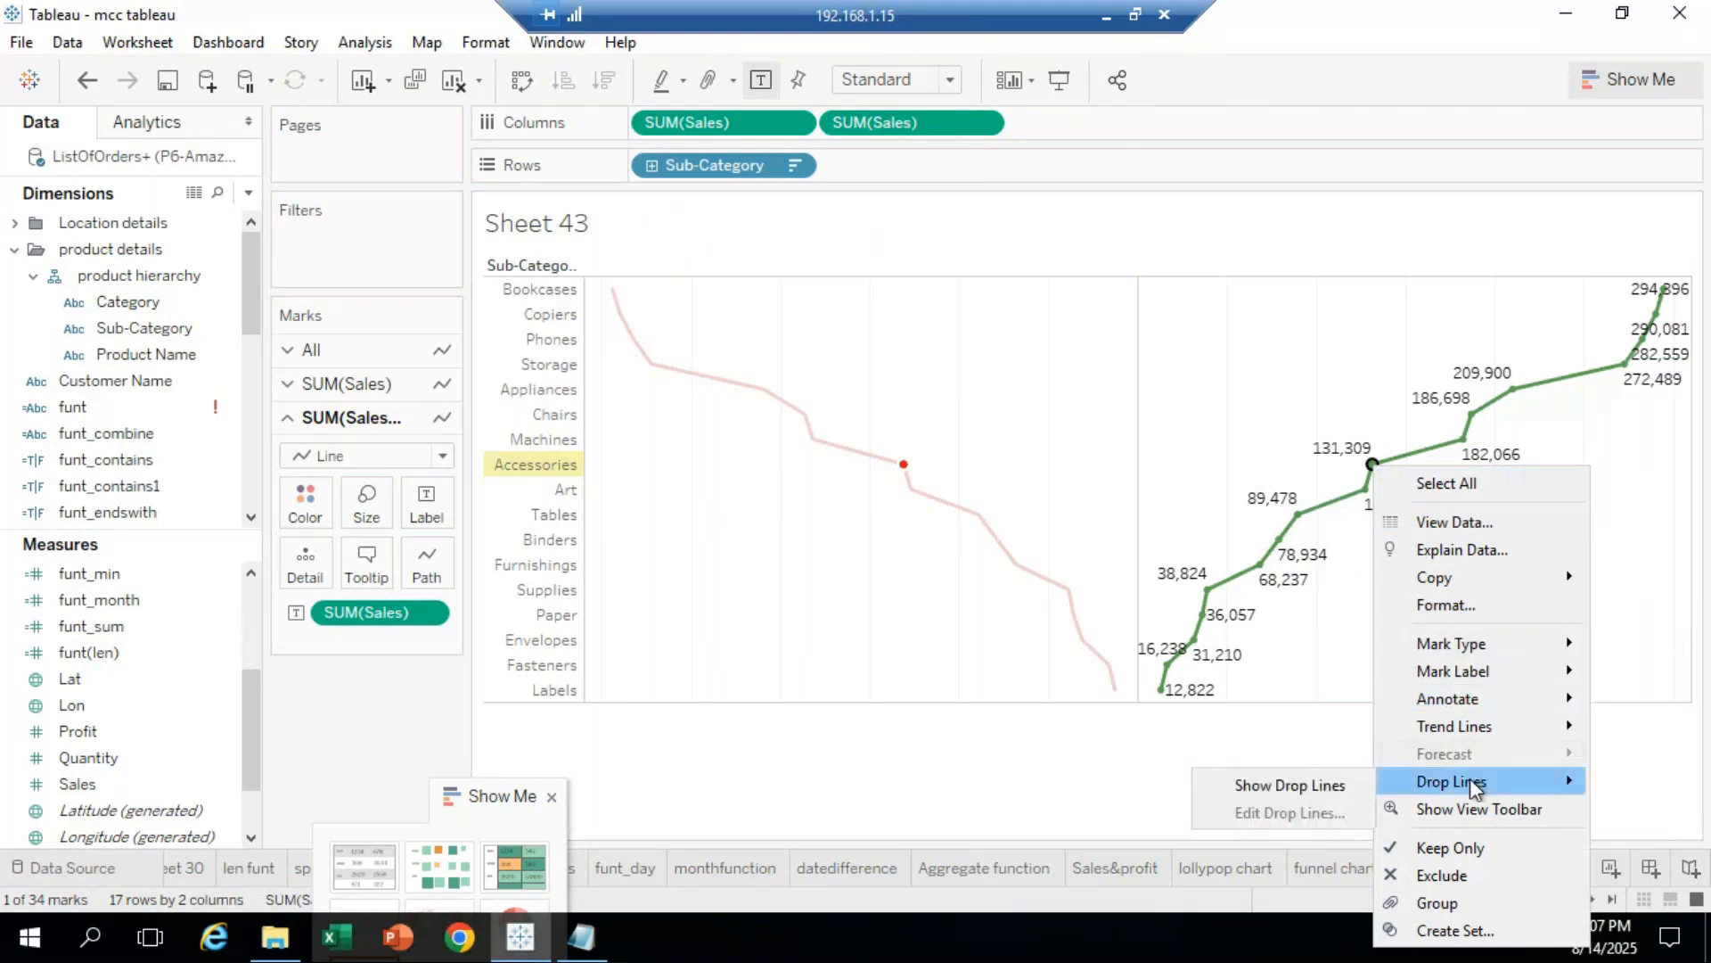
pyautogui.click(1307, 789)
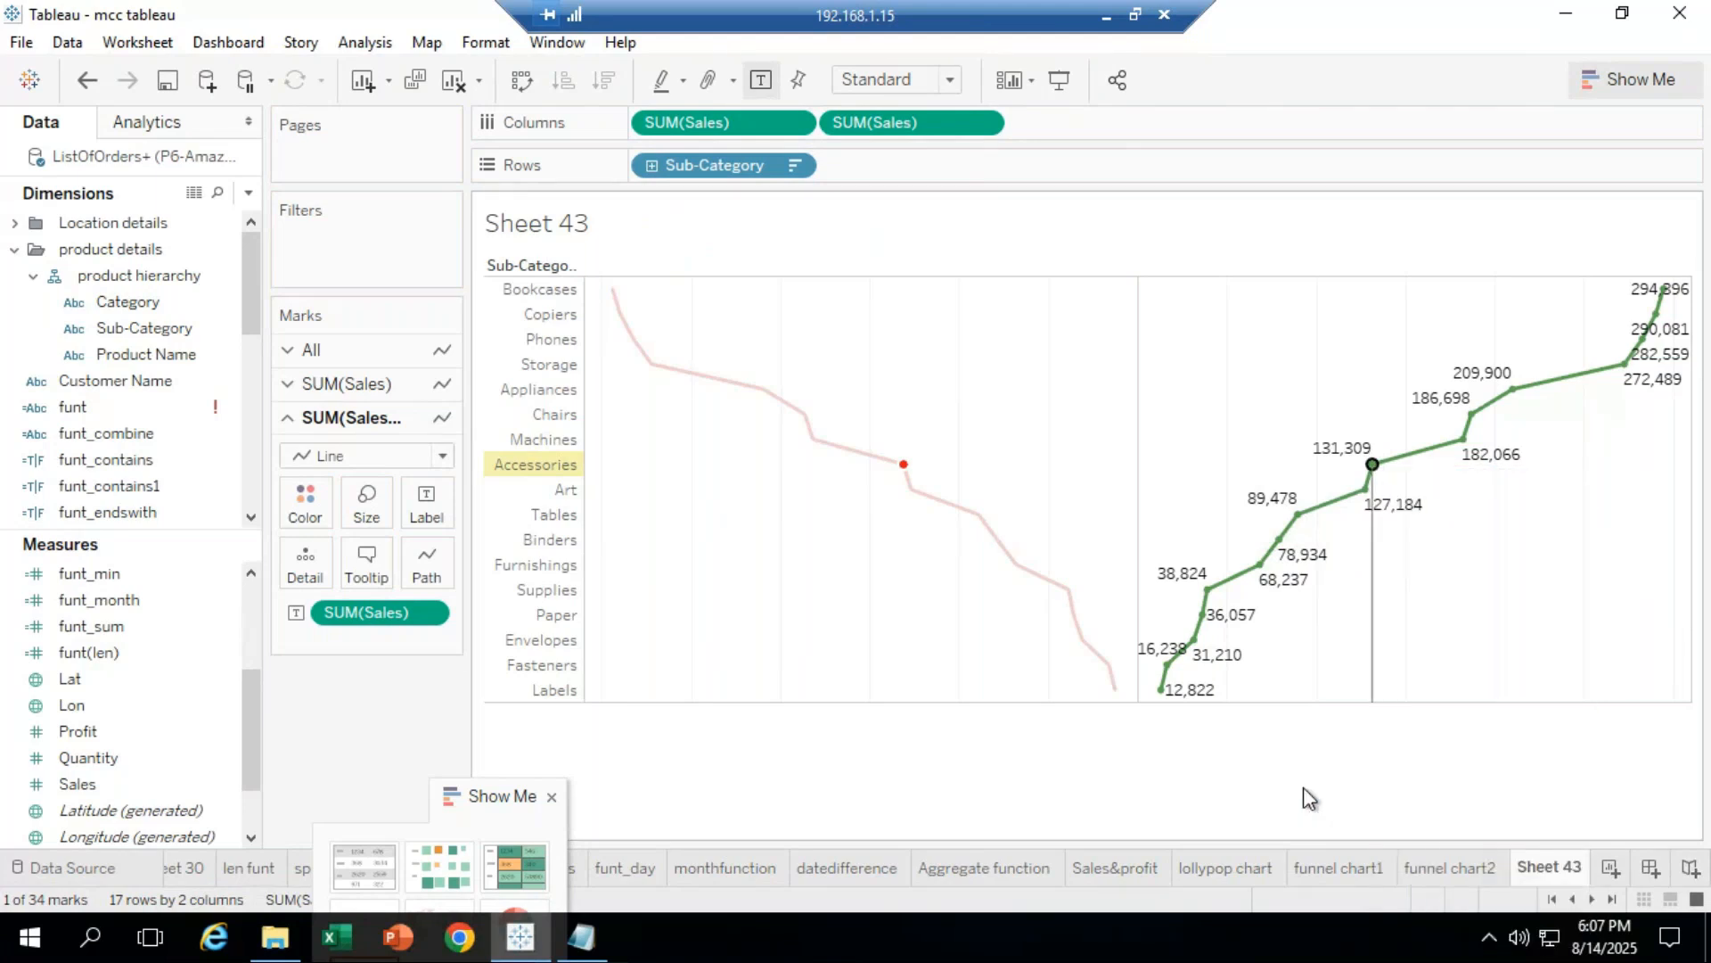
pyautogui.click(904, 465)
pyautogui.rightClick(904, 465)
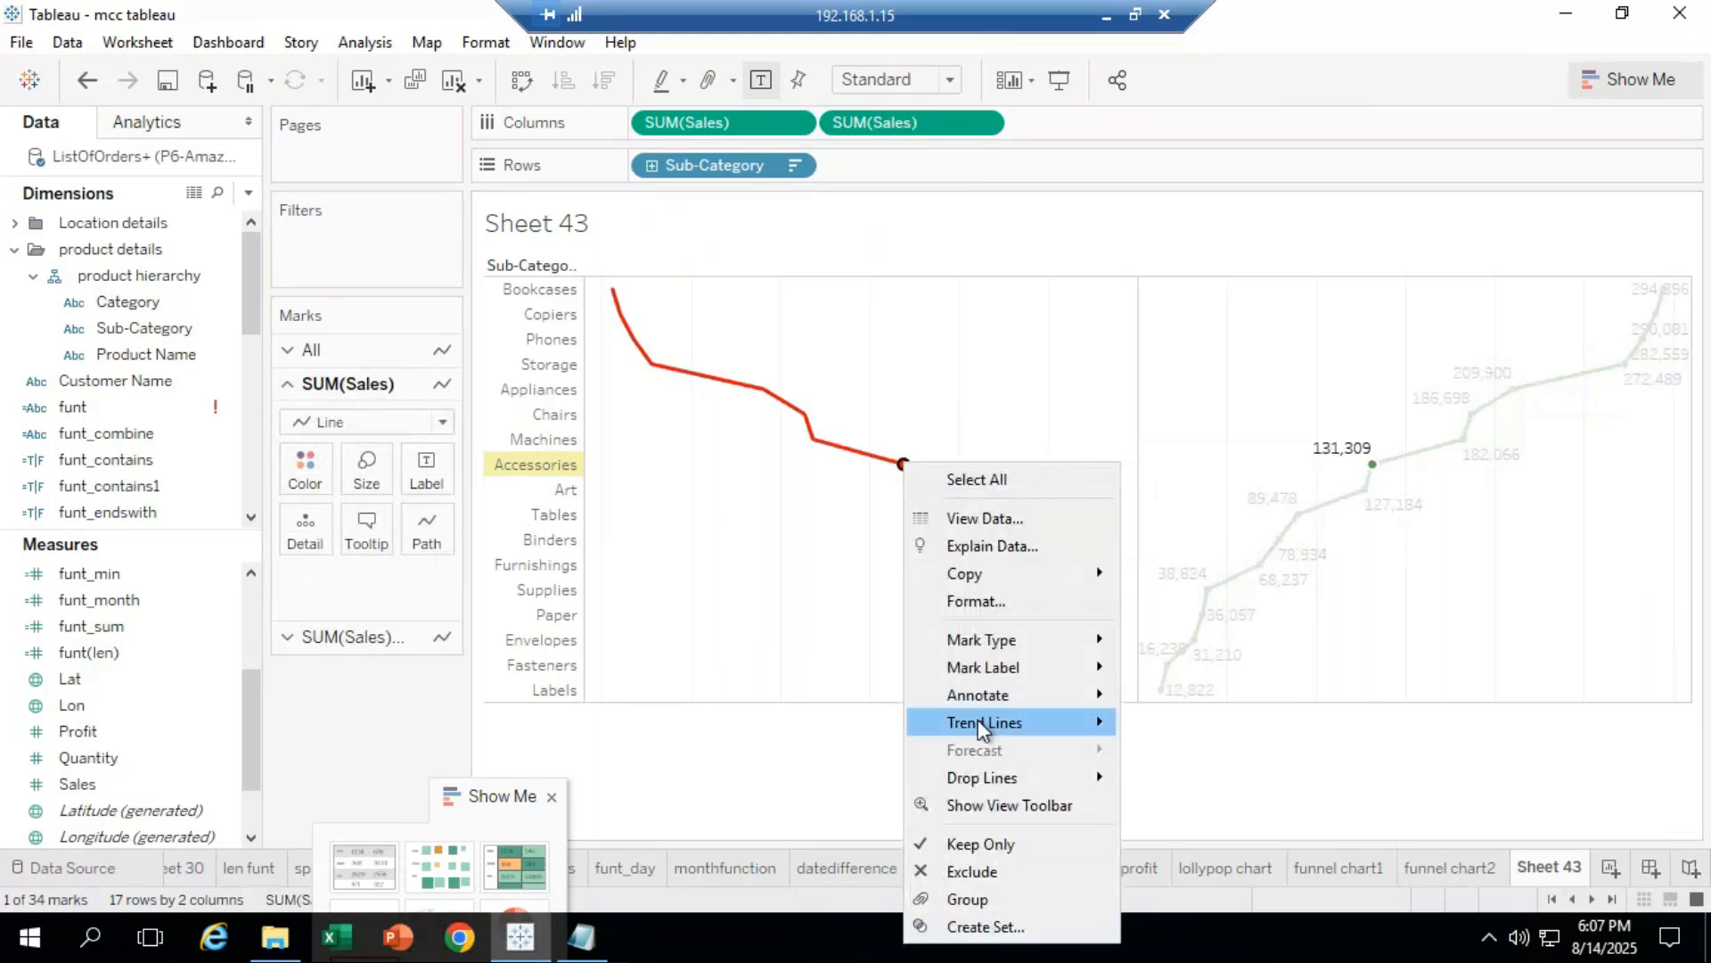
pyautogui.moveTo(984, 723)
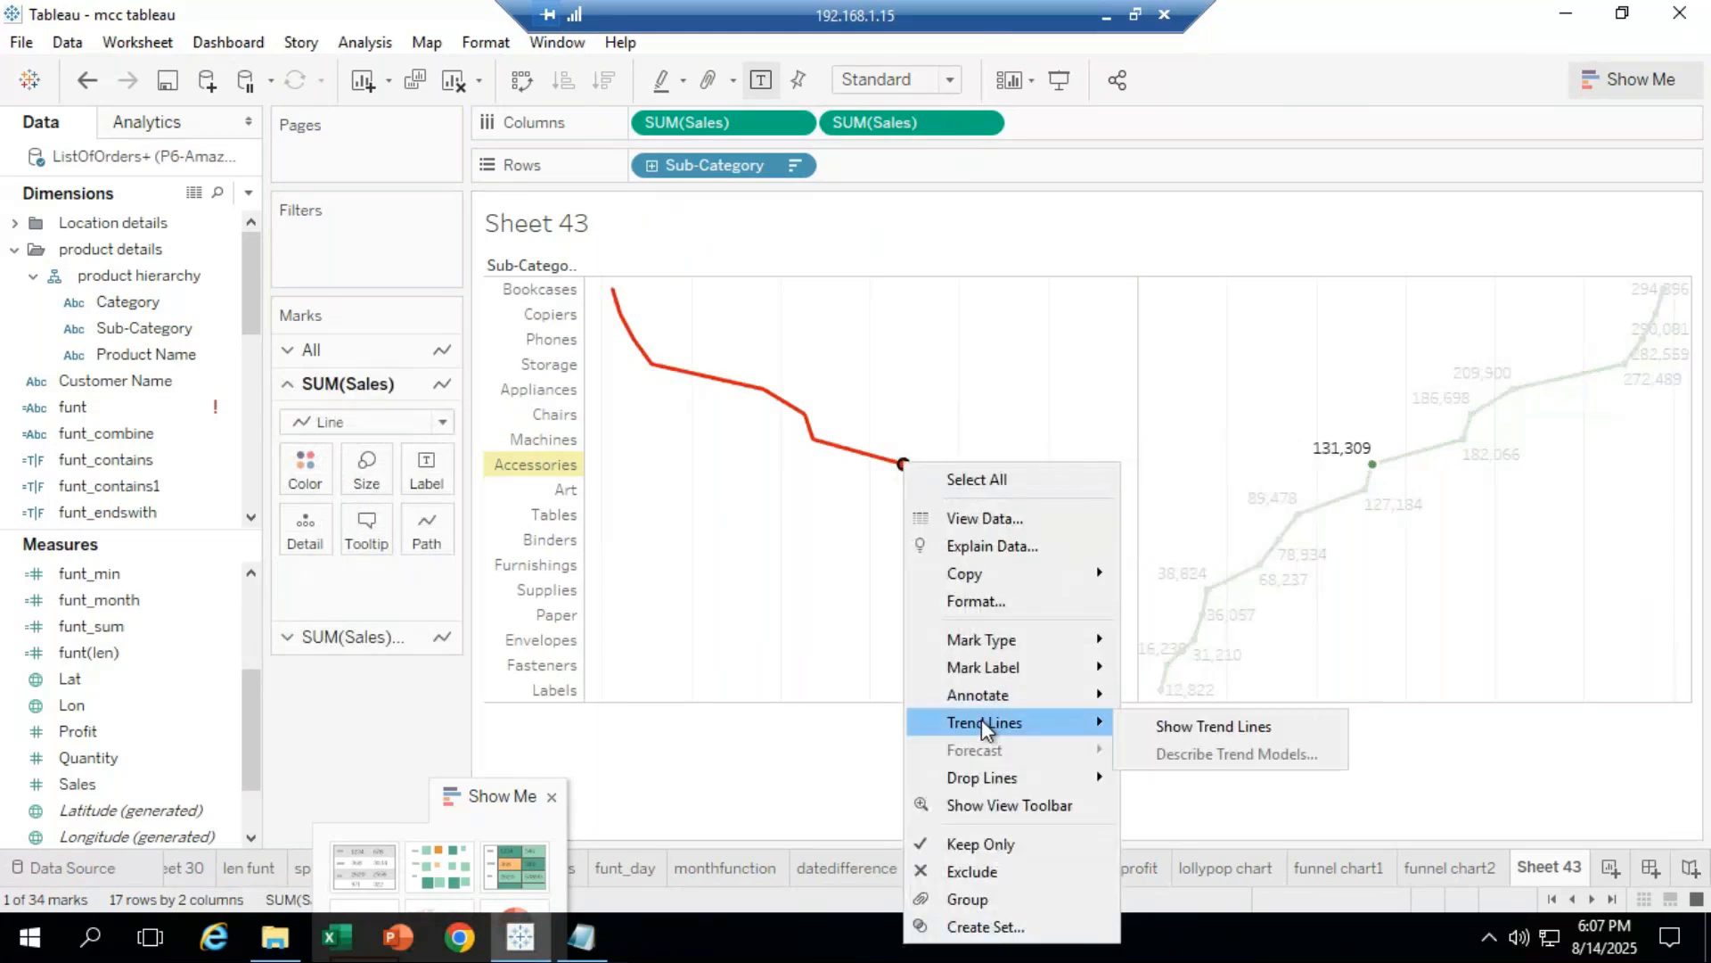
pyautogui.moveTo(980, 778)
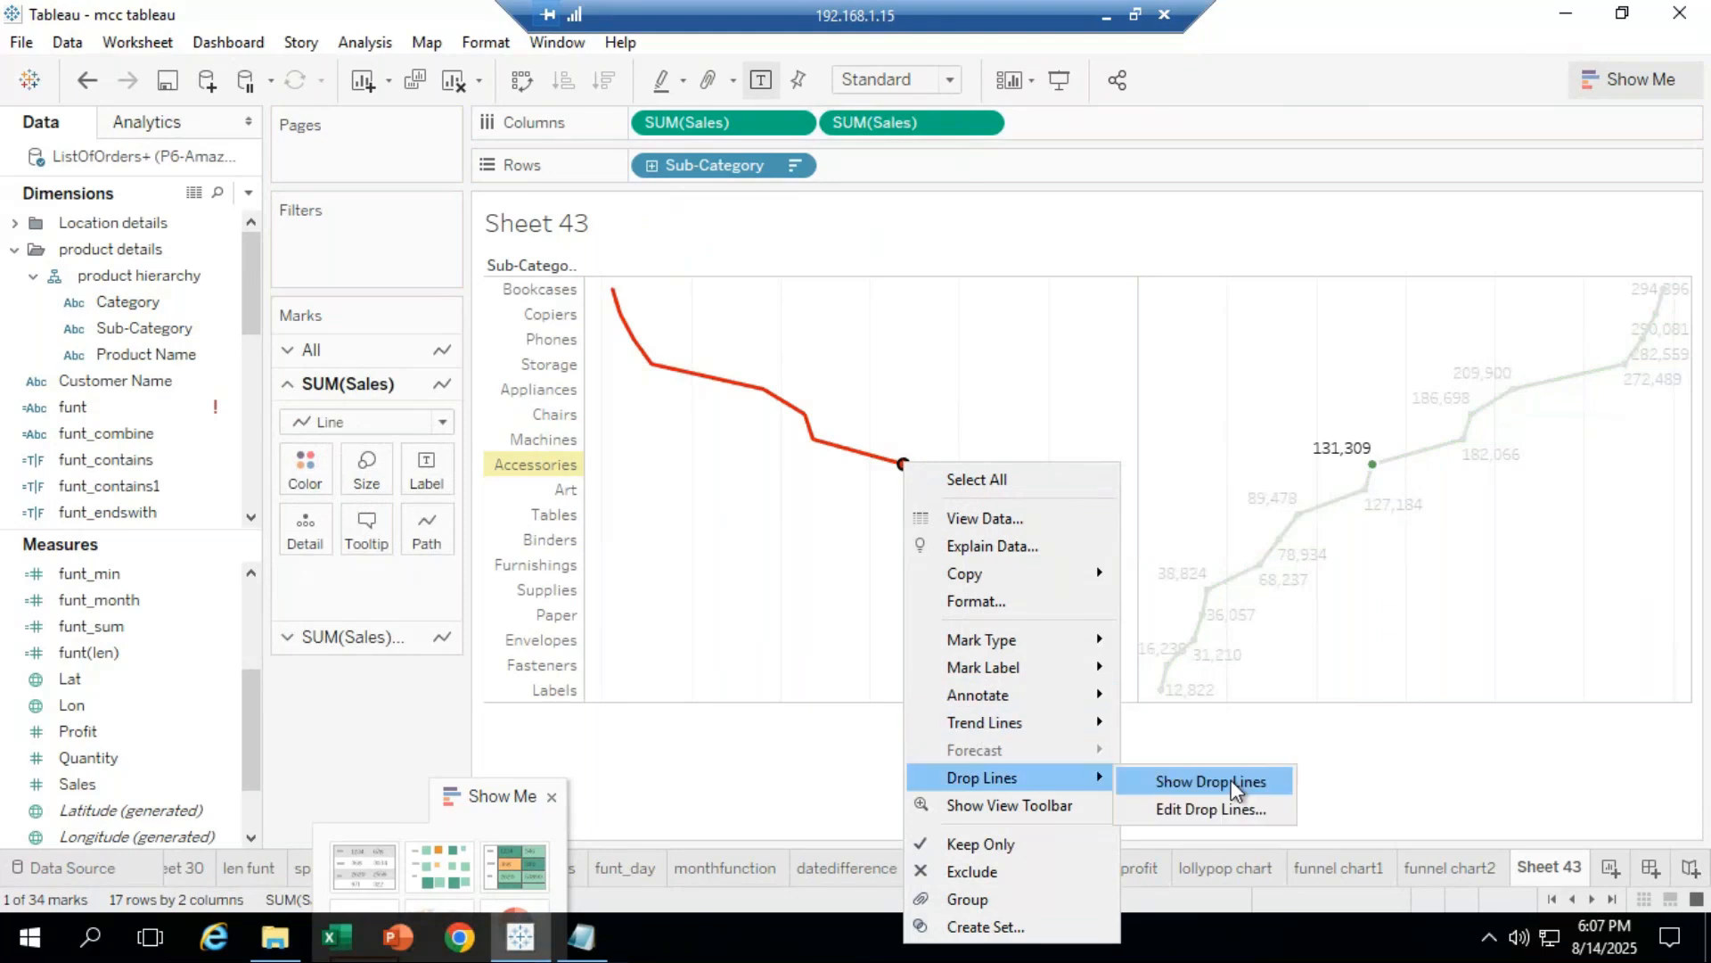
pyautogui.click(1180, 778)
pyautogui.click(1228, 790)
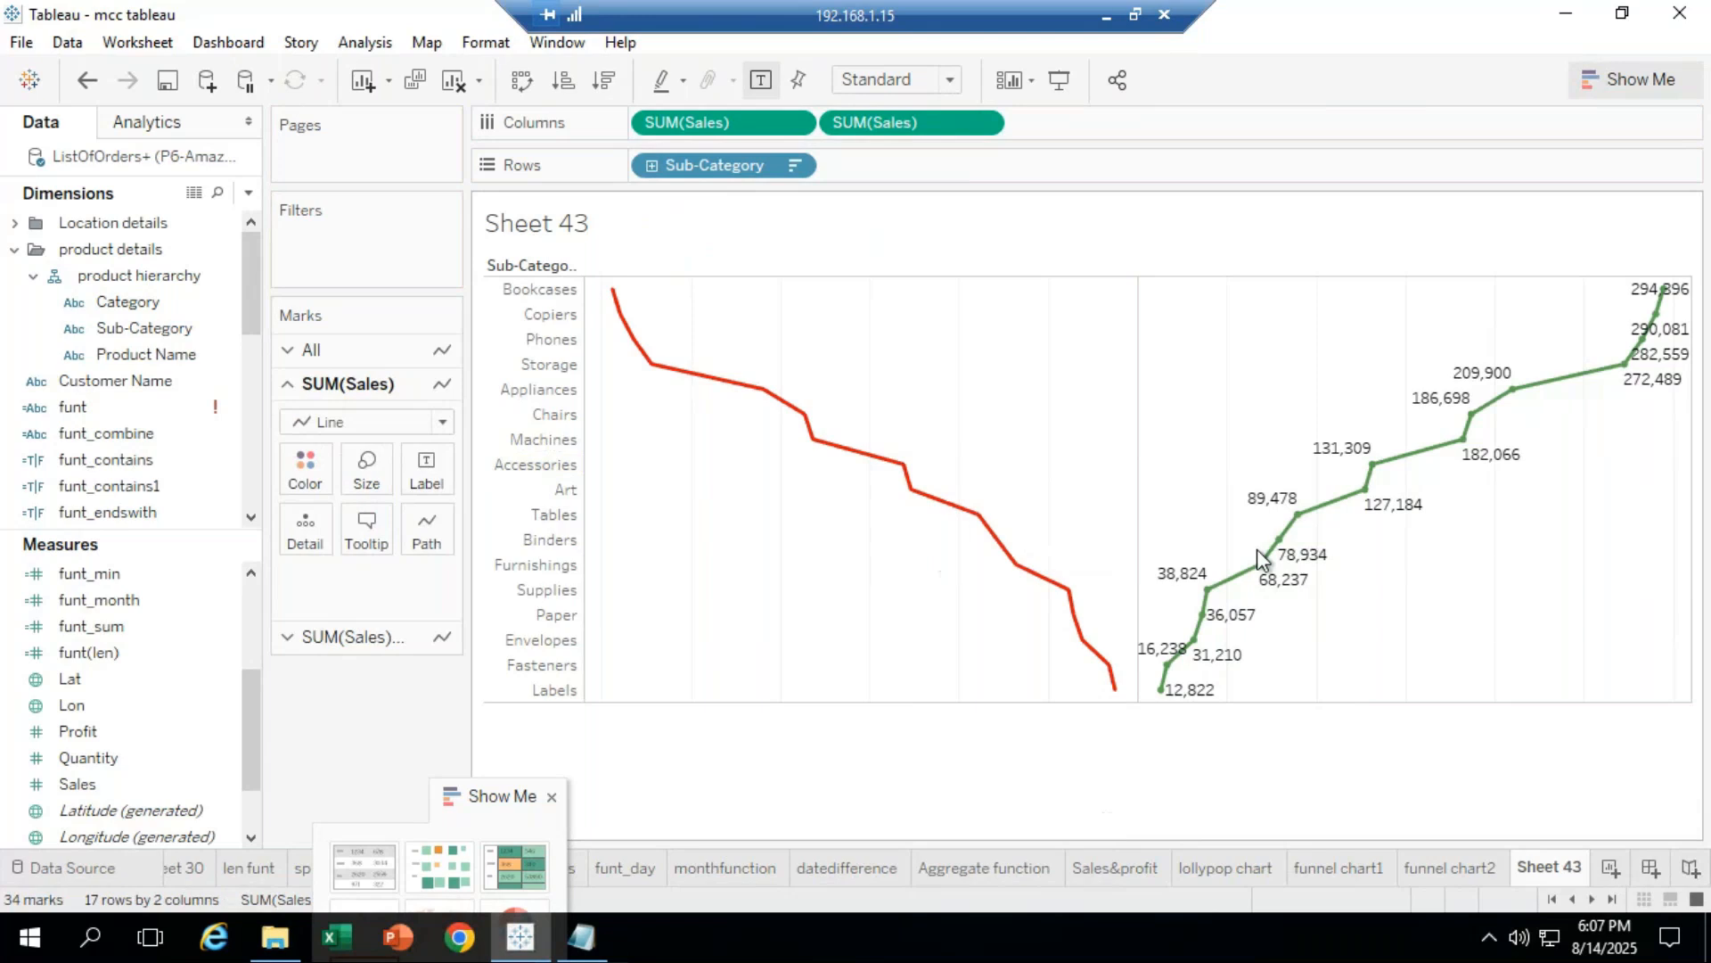
# Step: Edit the drop lines so they always show, not only when selected
pyautogui.click(913, 492)
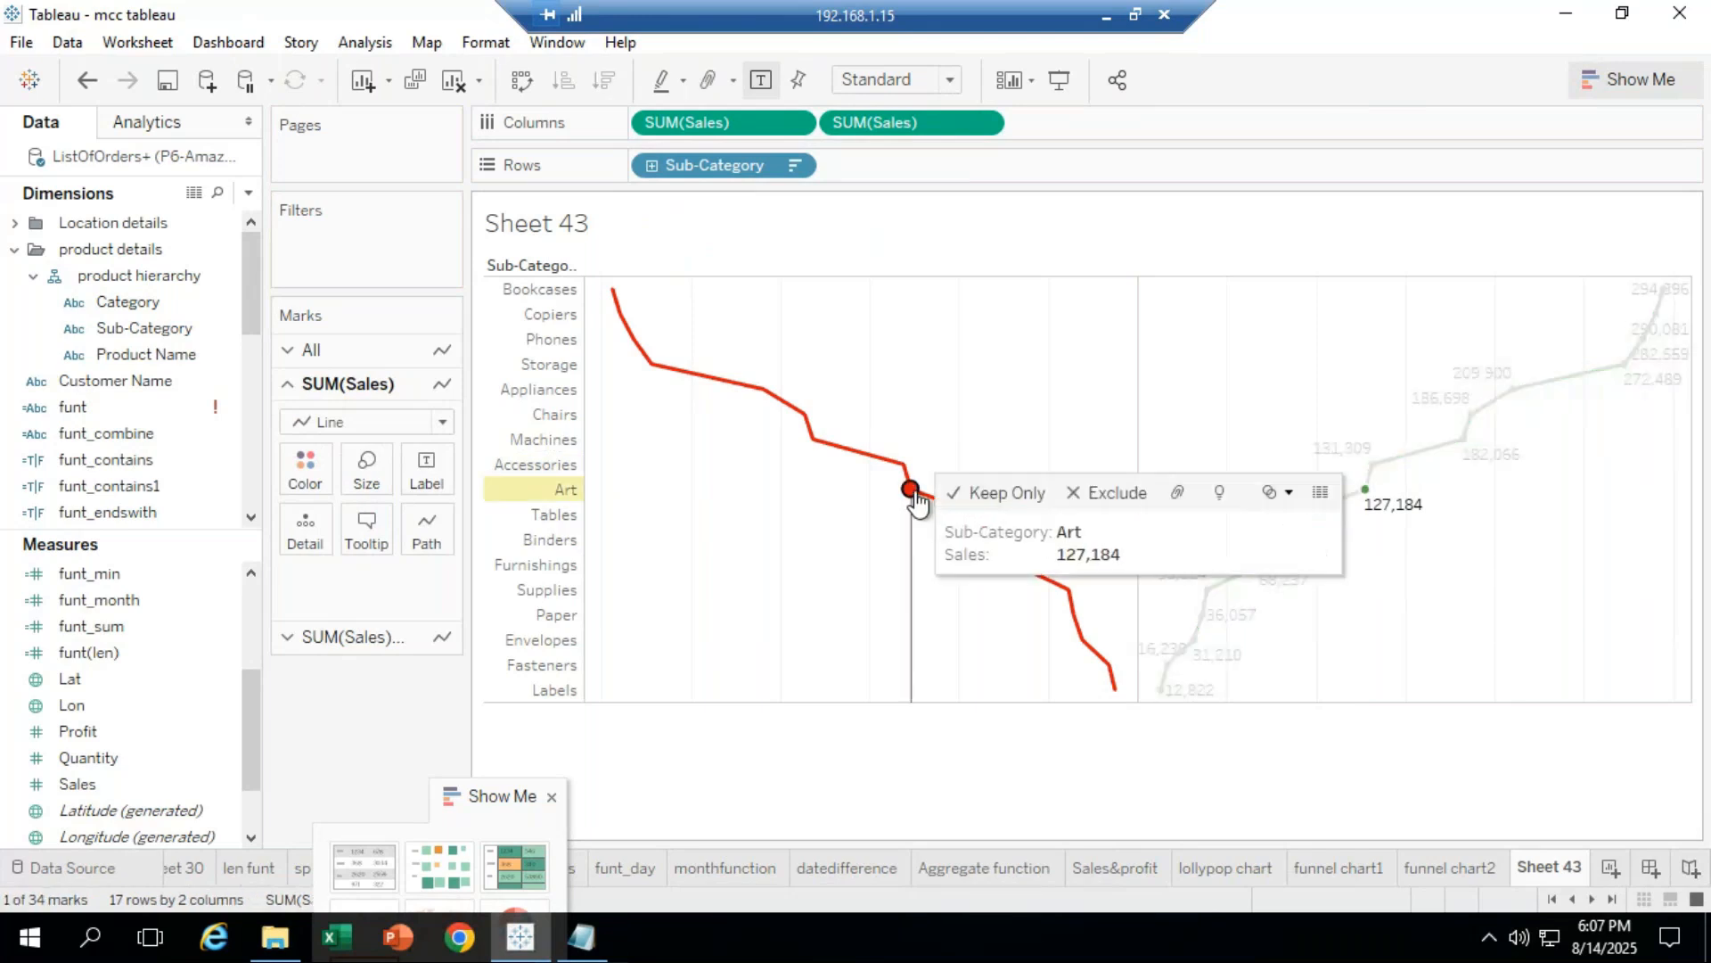
pyautogui.rightClick(916, 498)
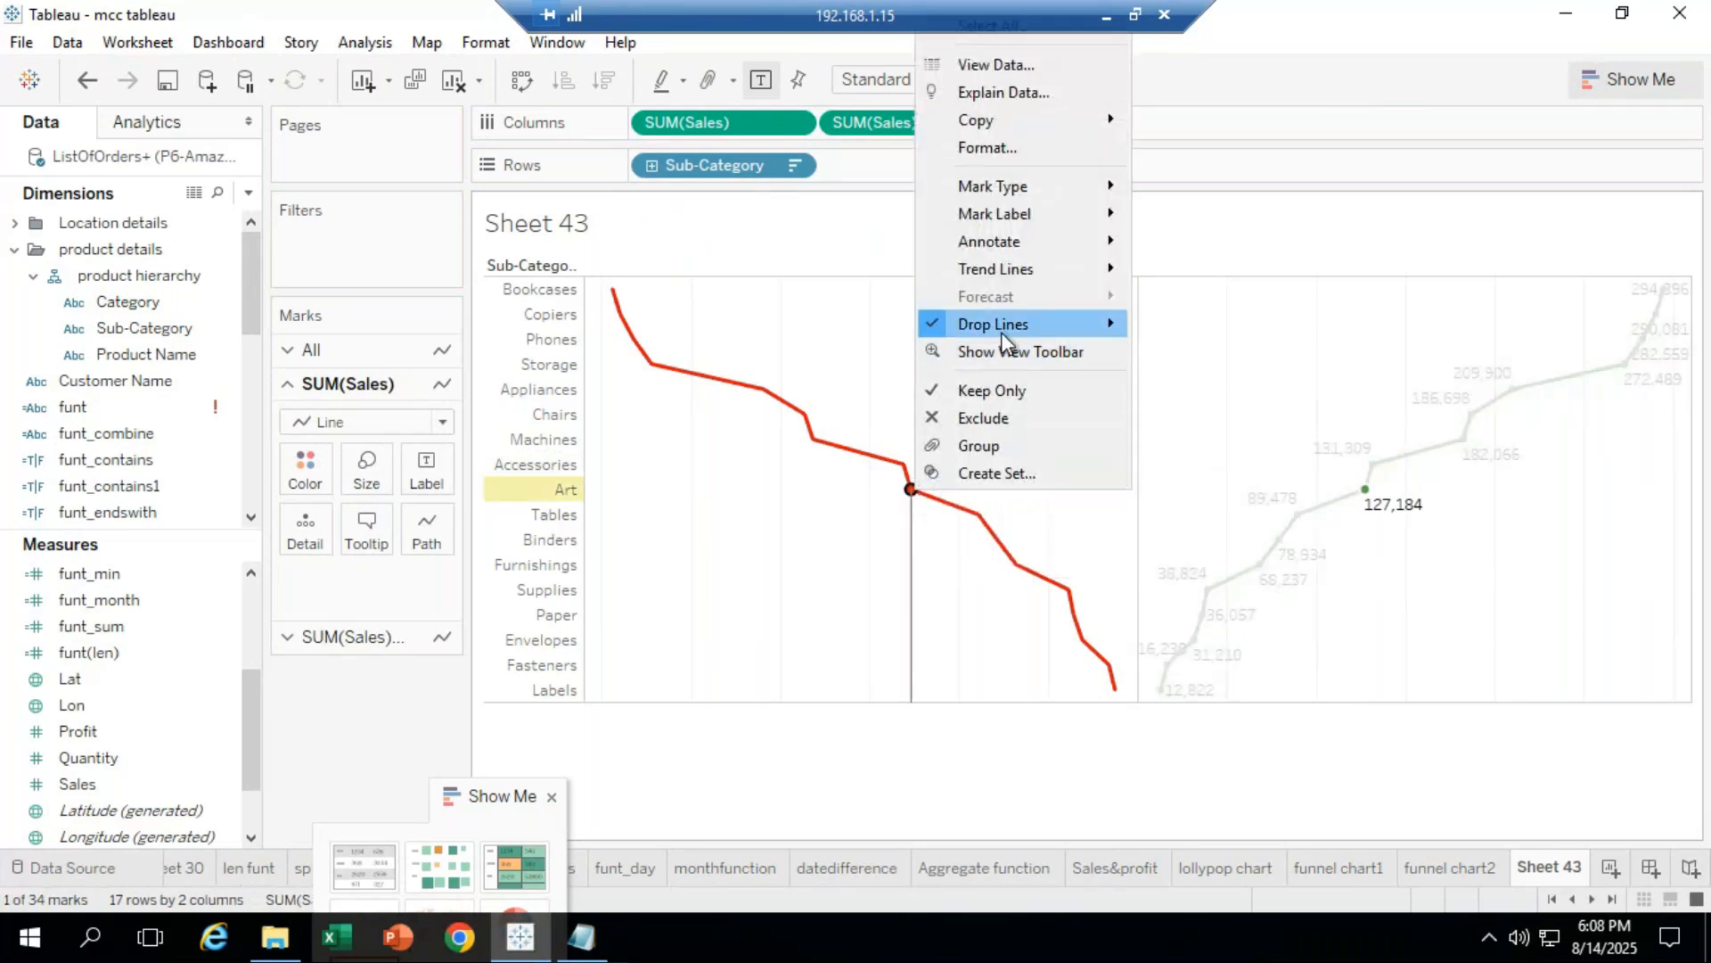
pyautogui.moveTo(1003, 330)
pyautogui.click(1219, 356)
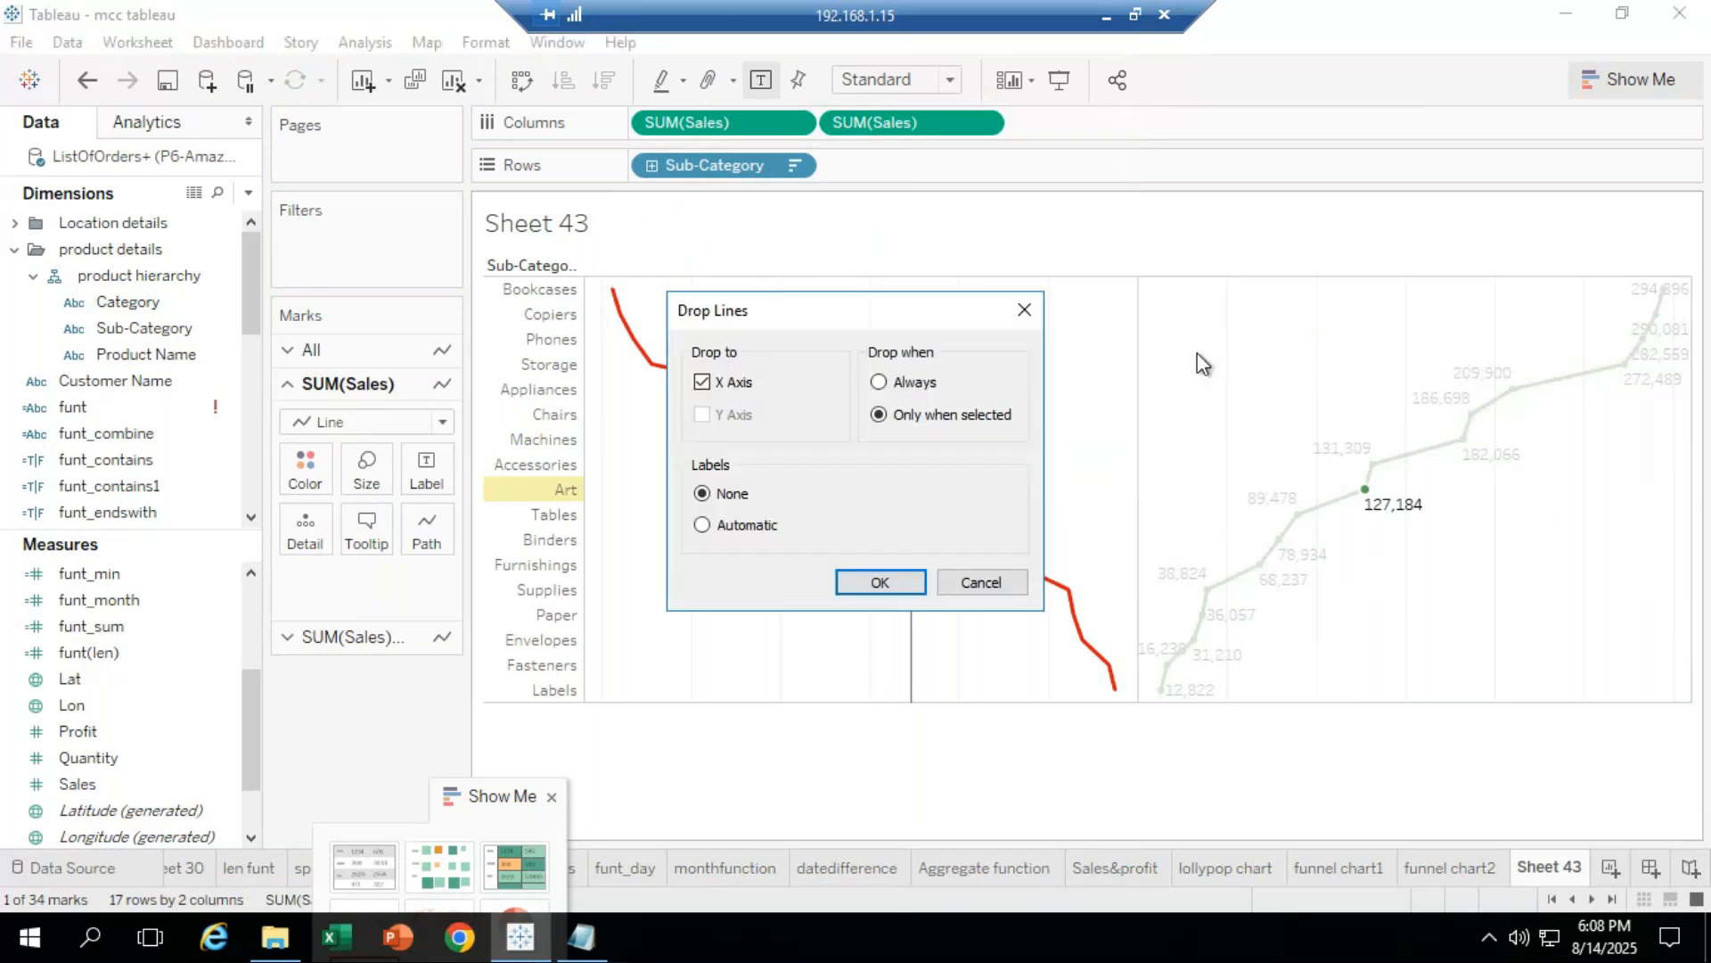
pyautogui.click(916, 382)
pyautogui.click(883, 583)
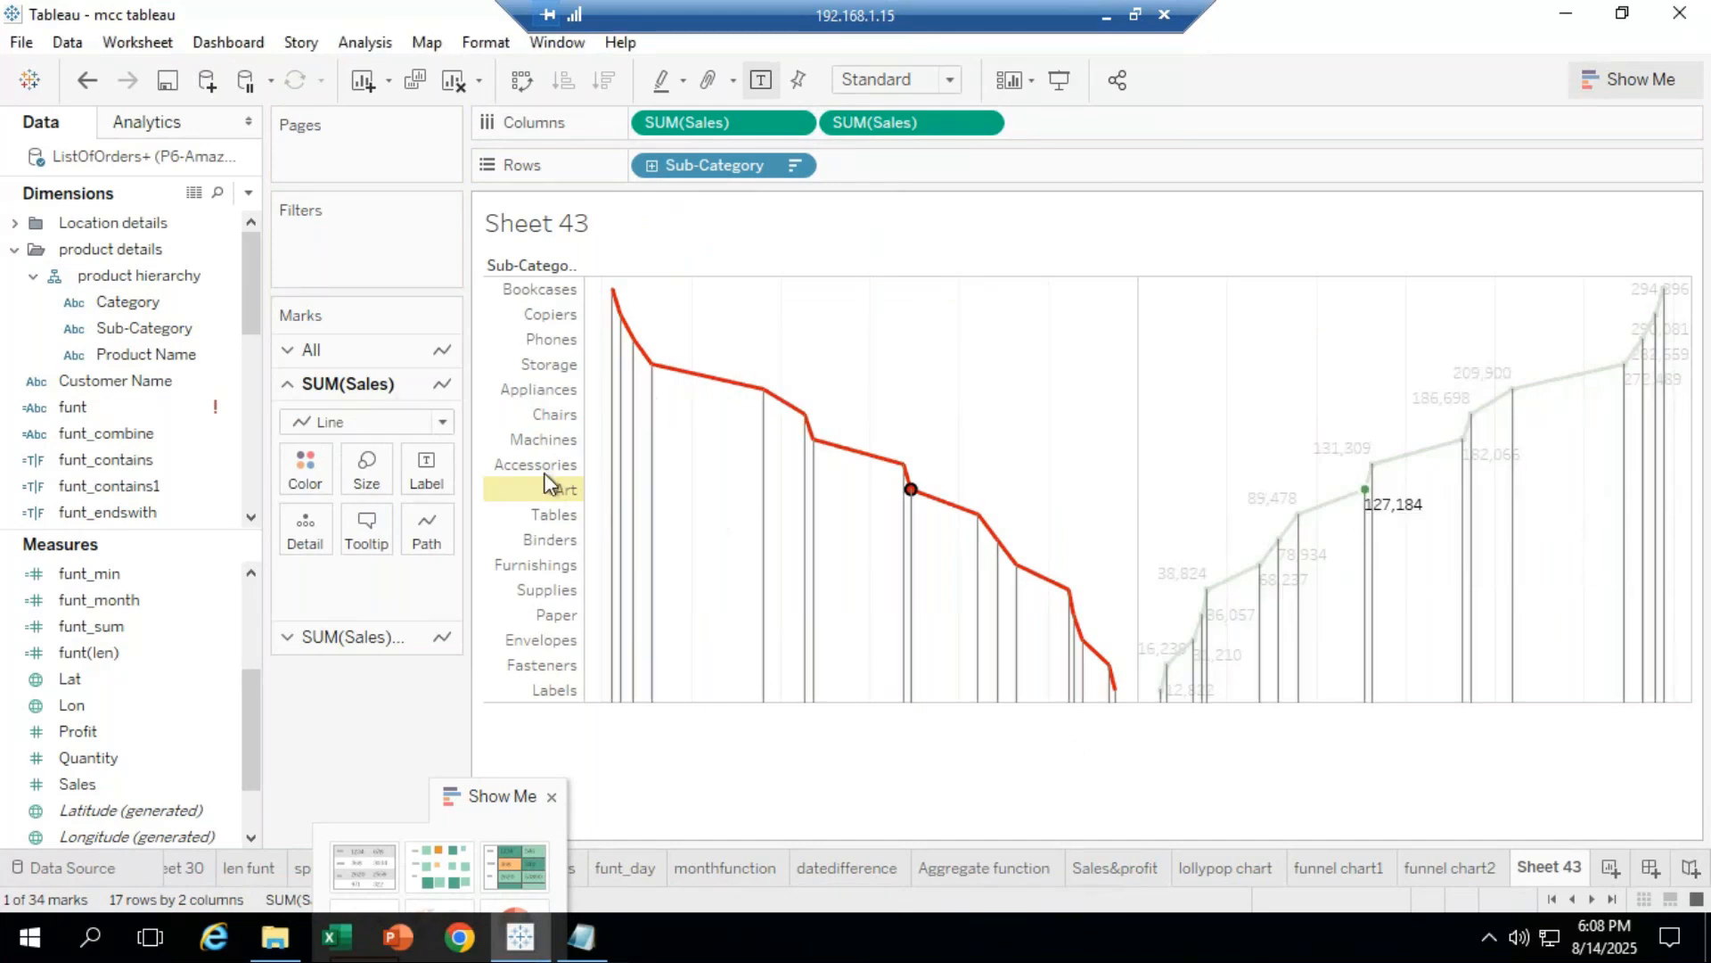
# Step: Try an area annotation on the red line's Machines point, then discard it
pyautogui.moveTo(909, 502)
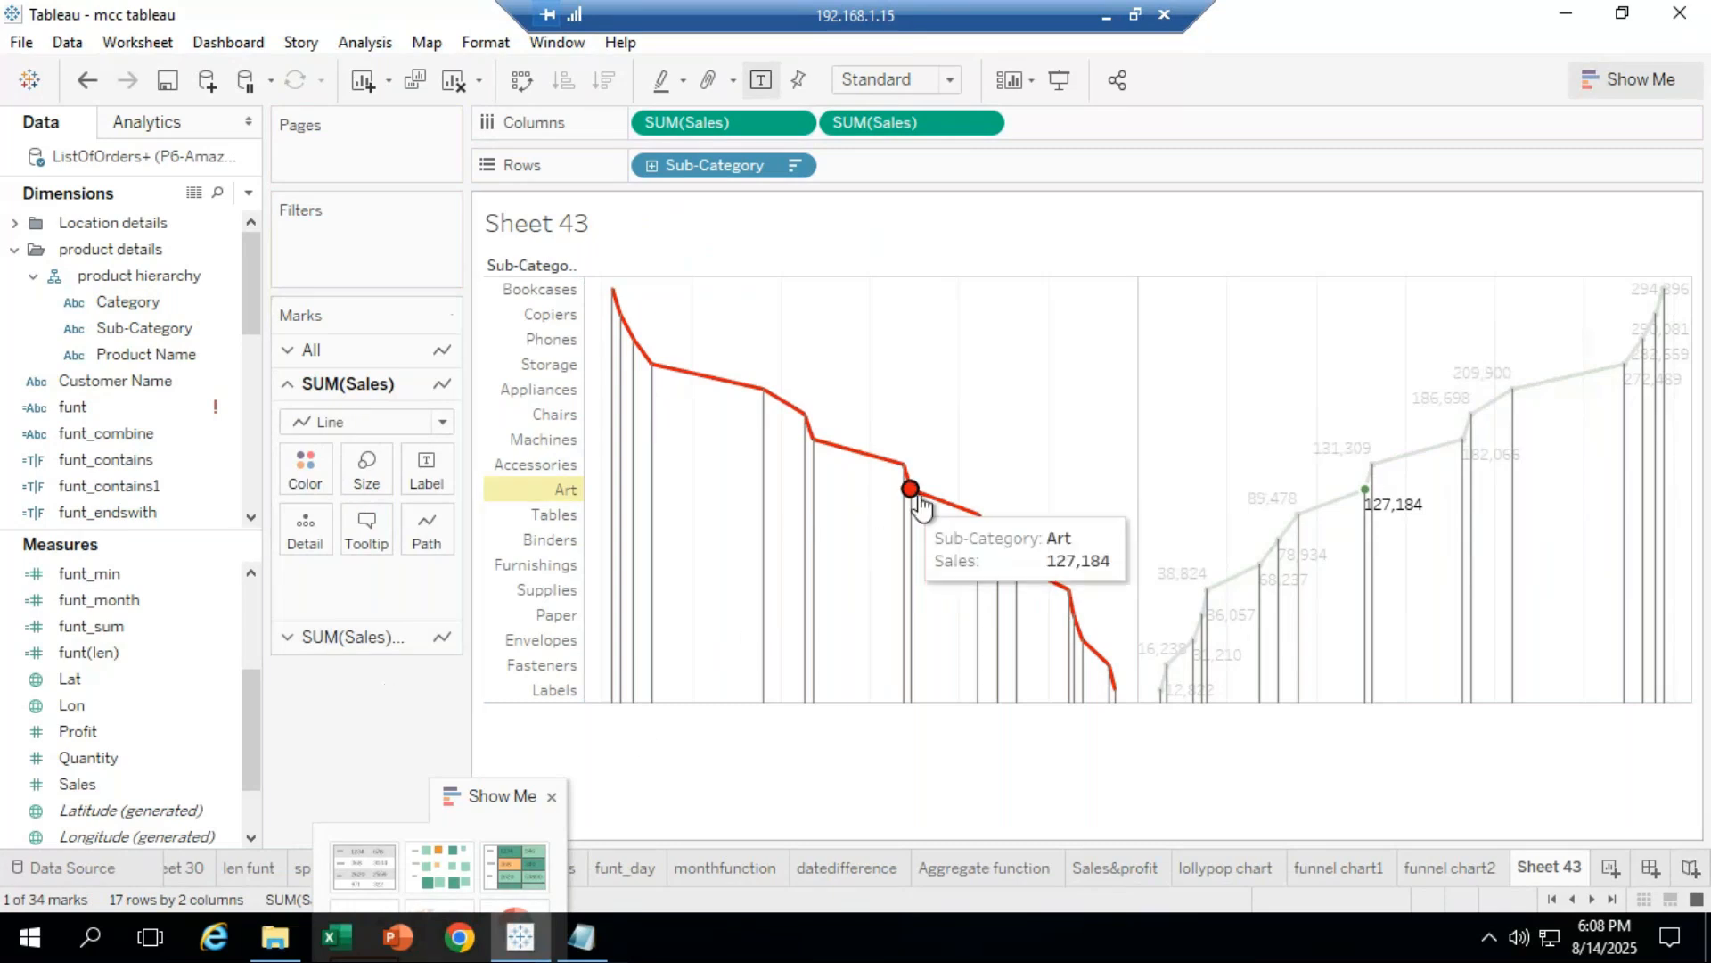
pyautogui.click(810, 454)
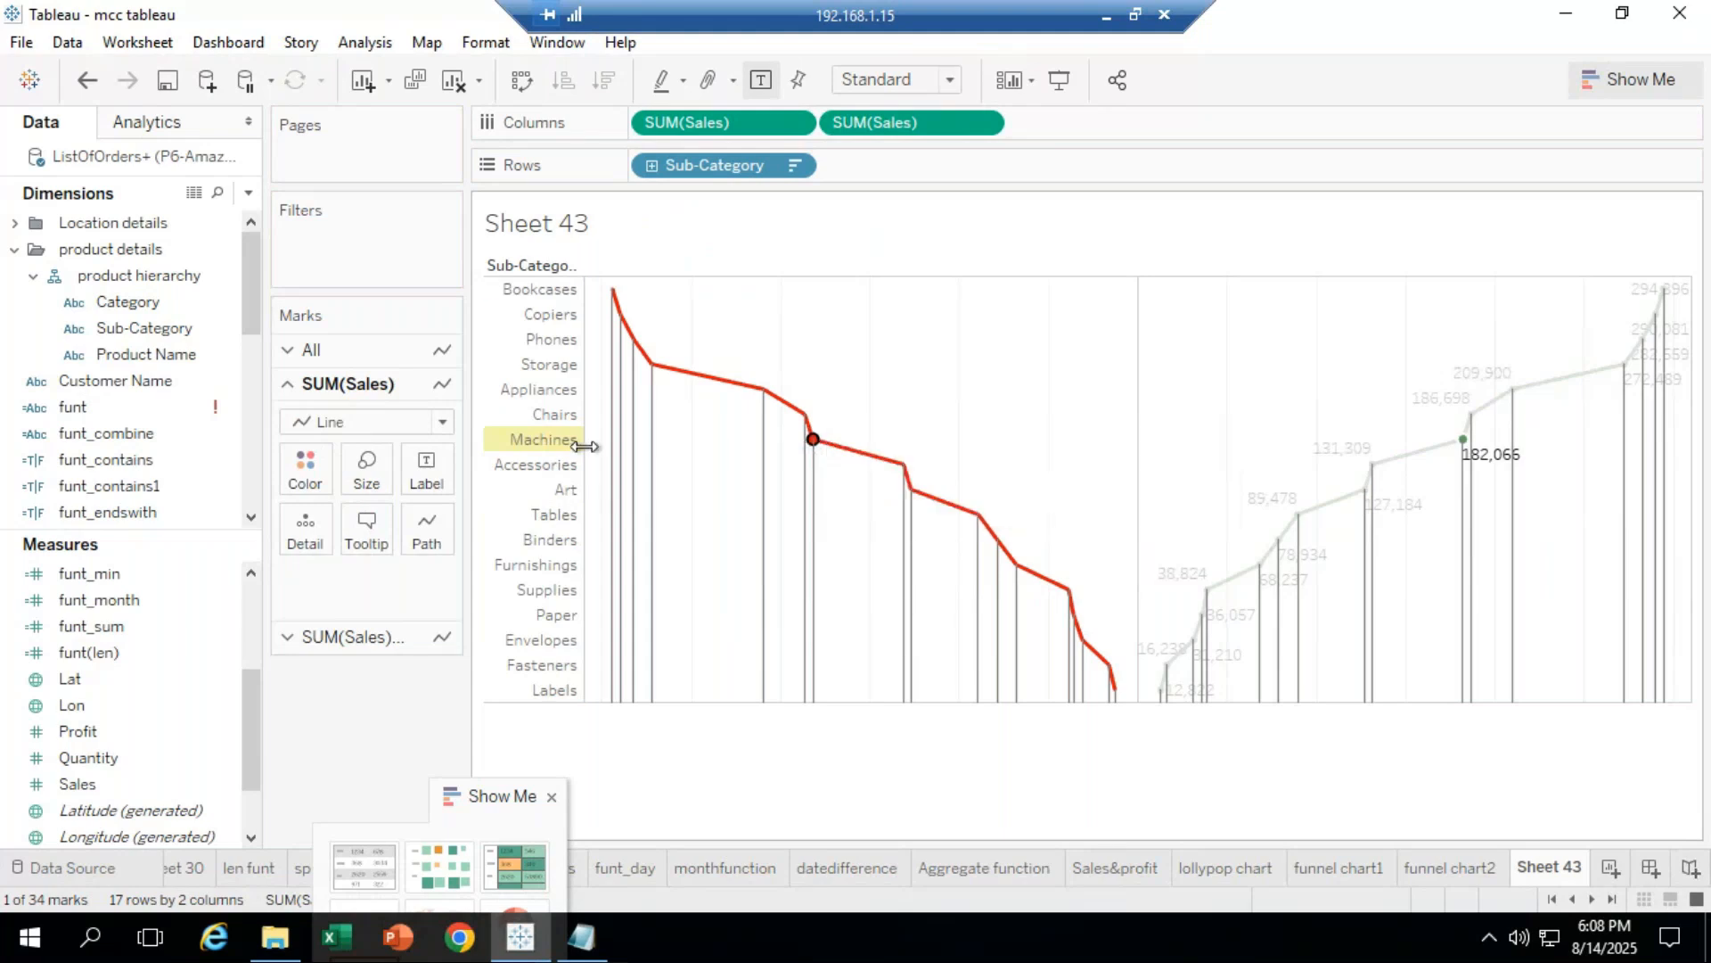
pyautogui.rightClick(813, 442)
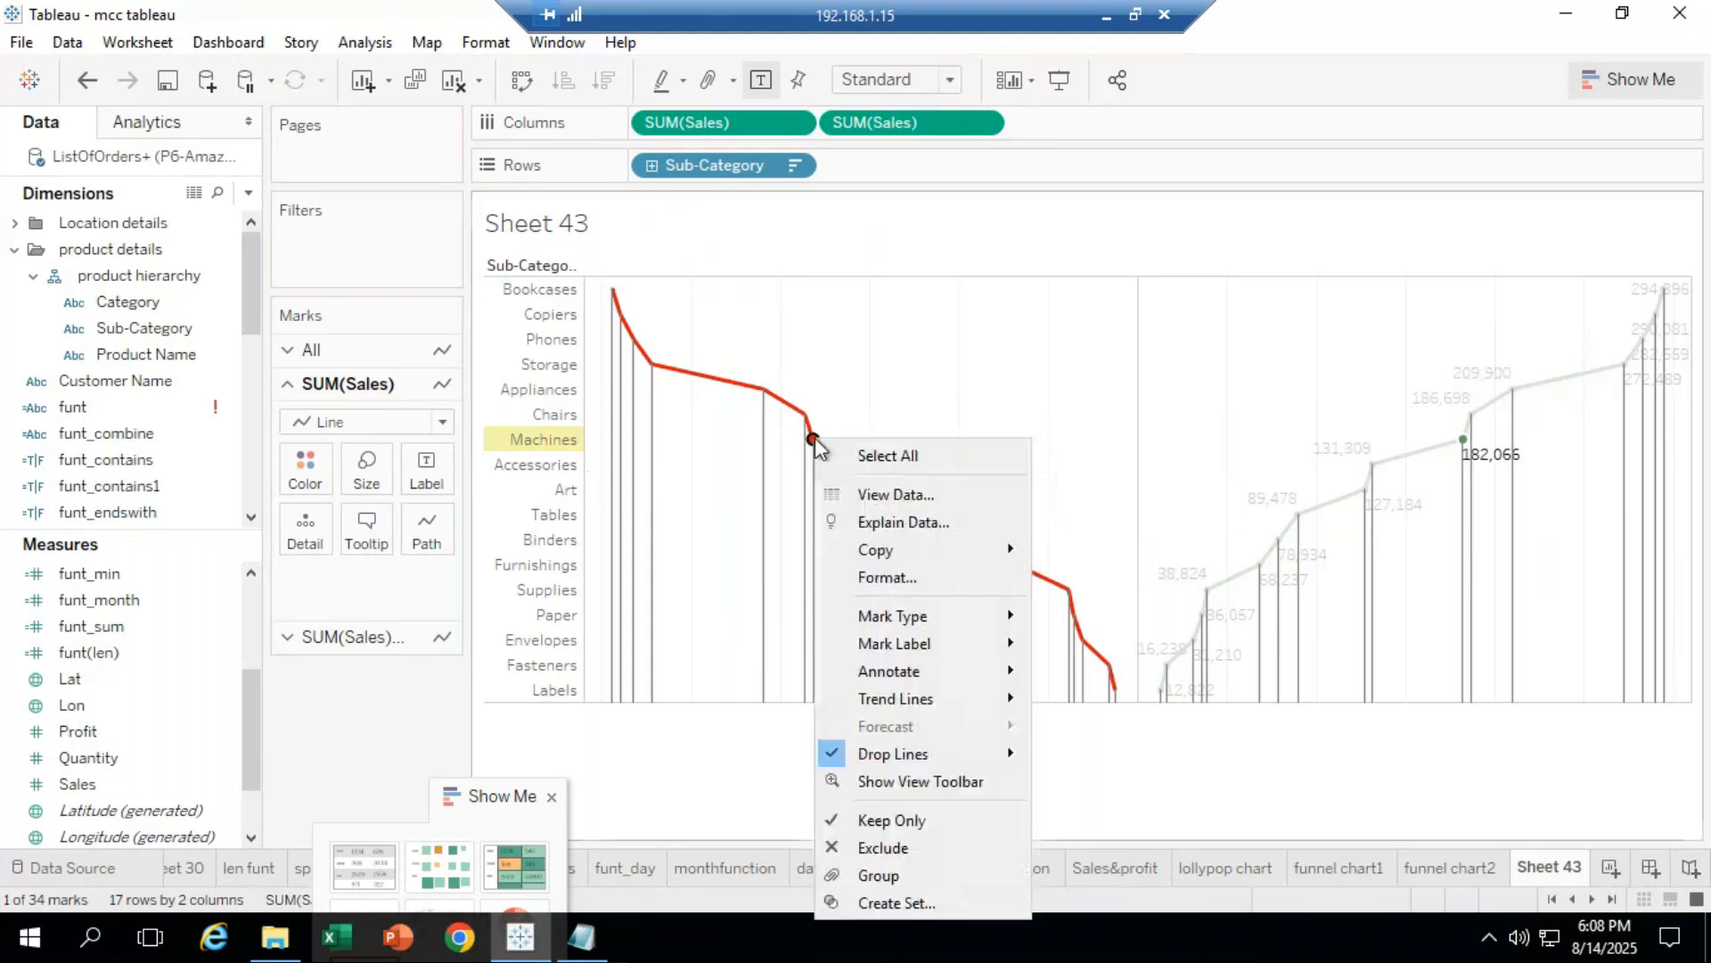
pyautogui.moveTo(897, 641)
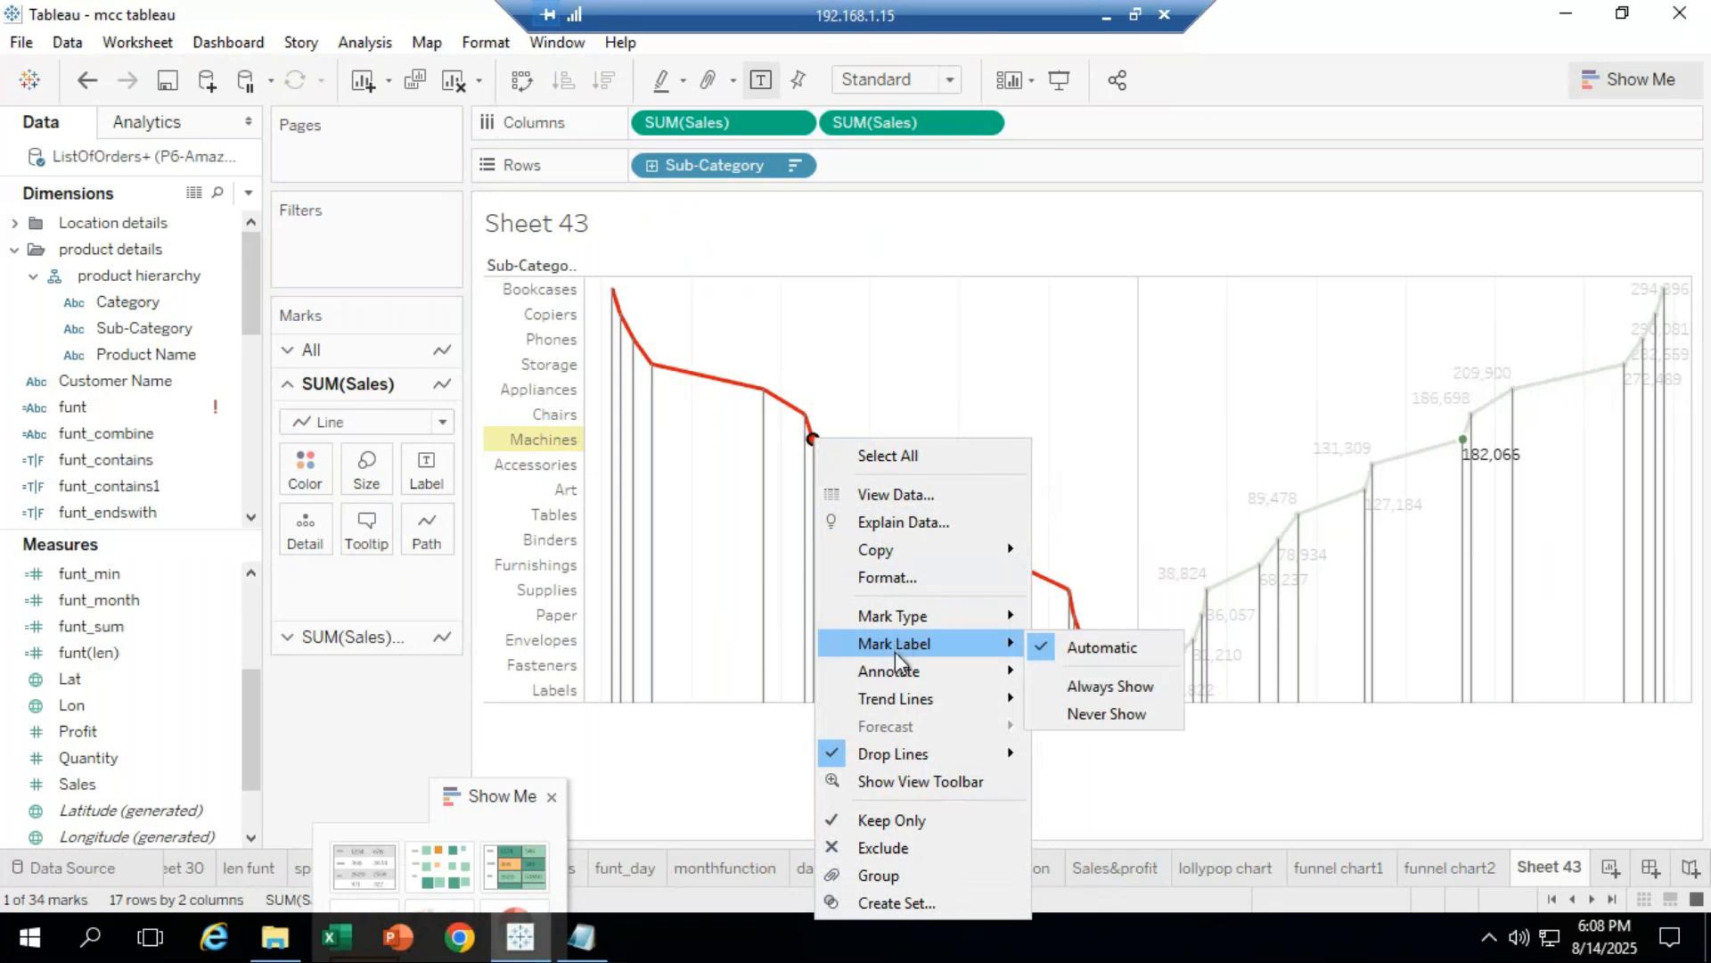
pyautogui.moveTo(898, 677)
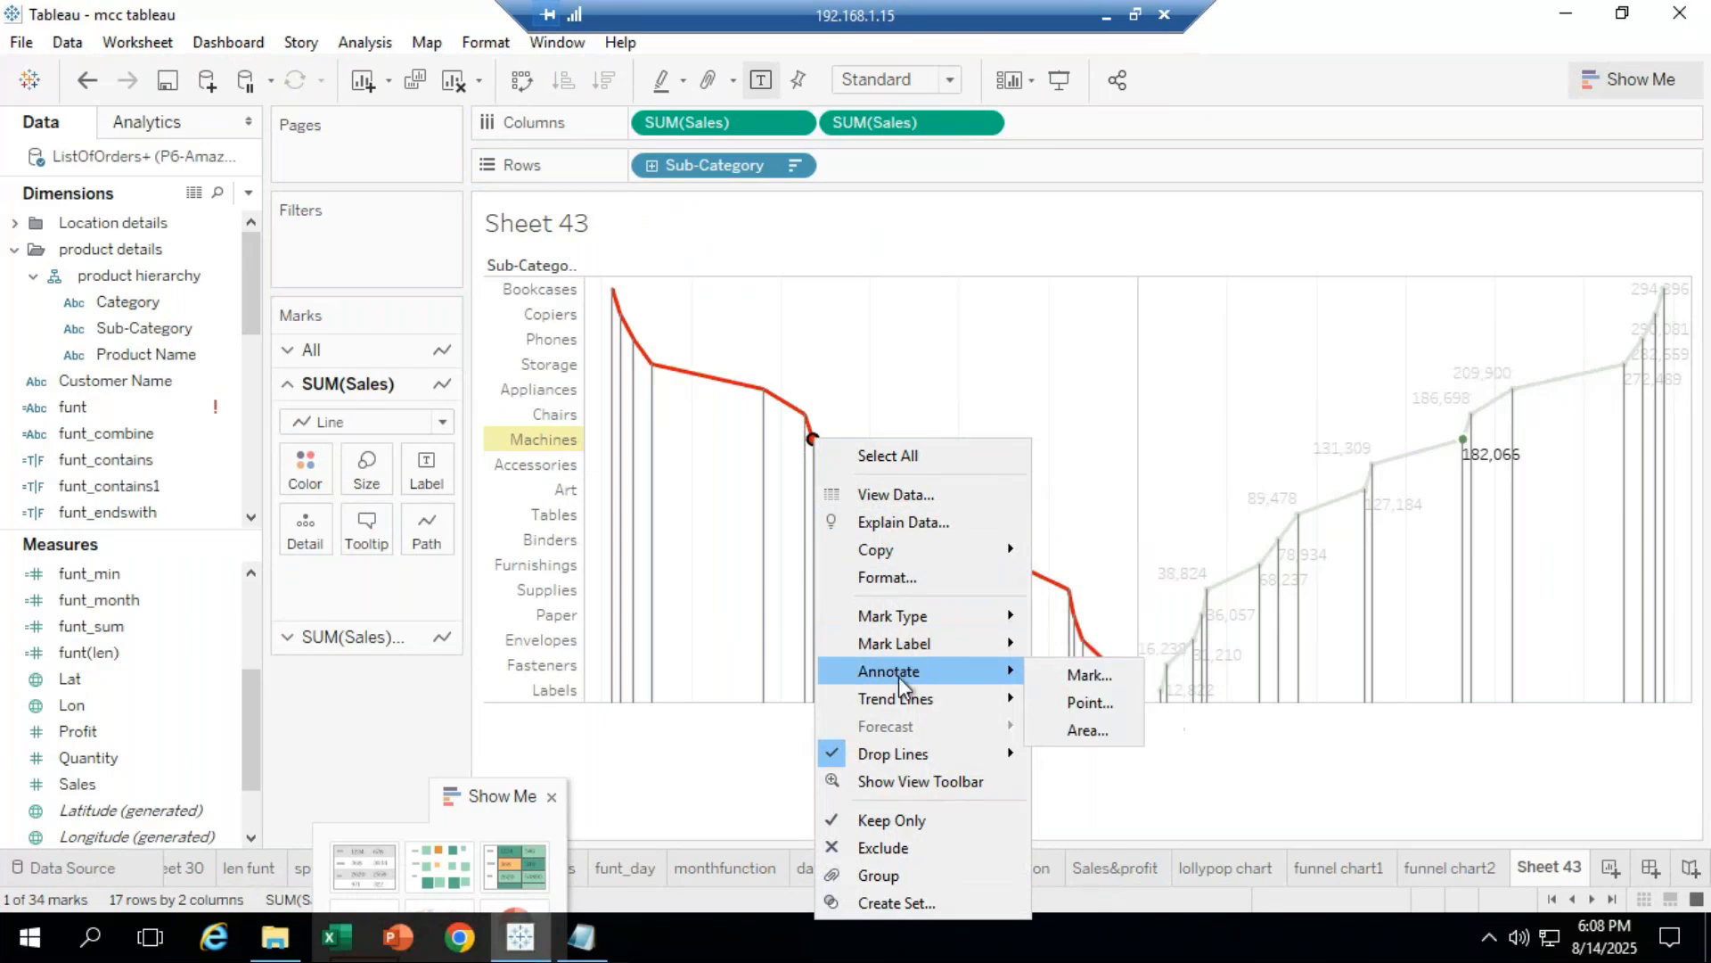
pyautogui.click(1089, 730)
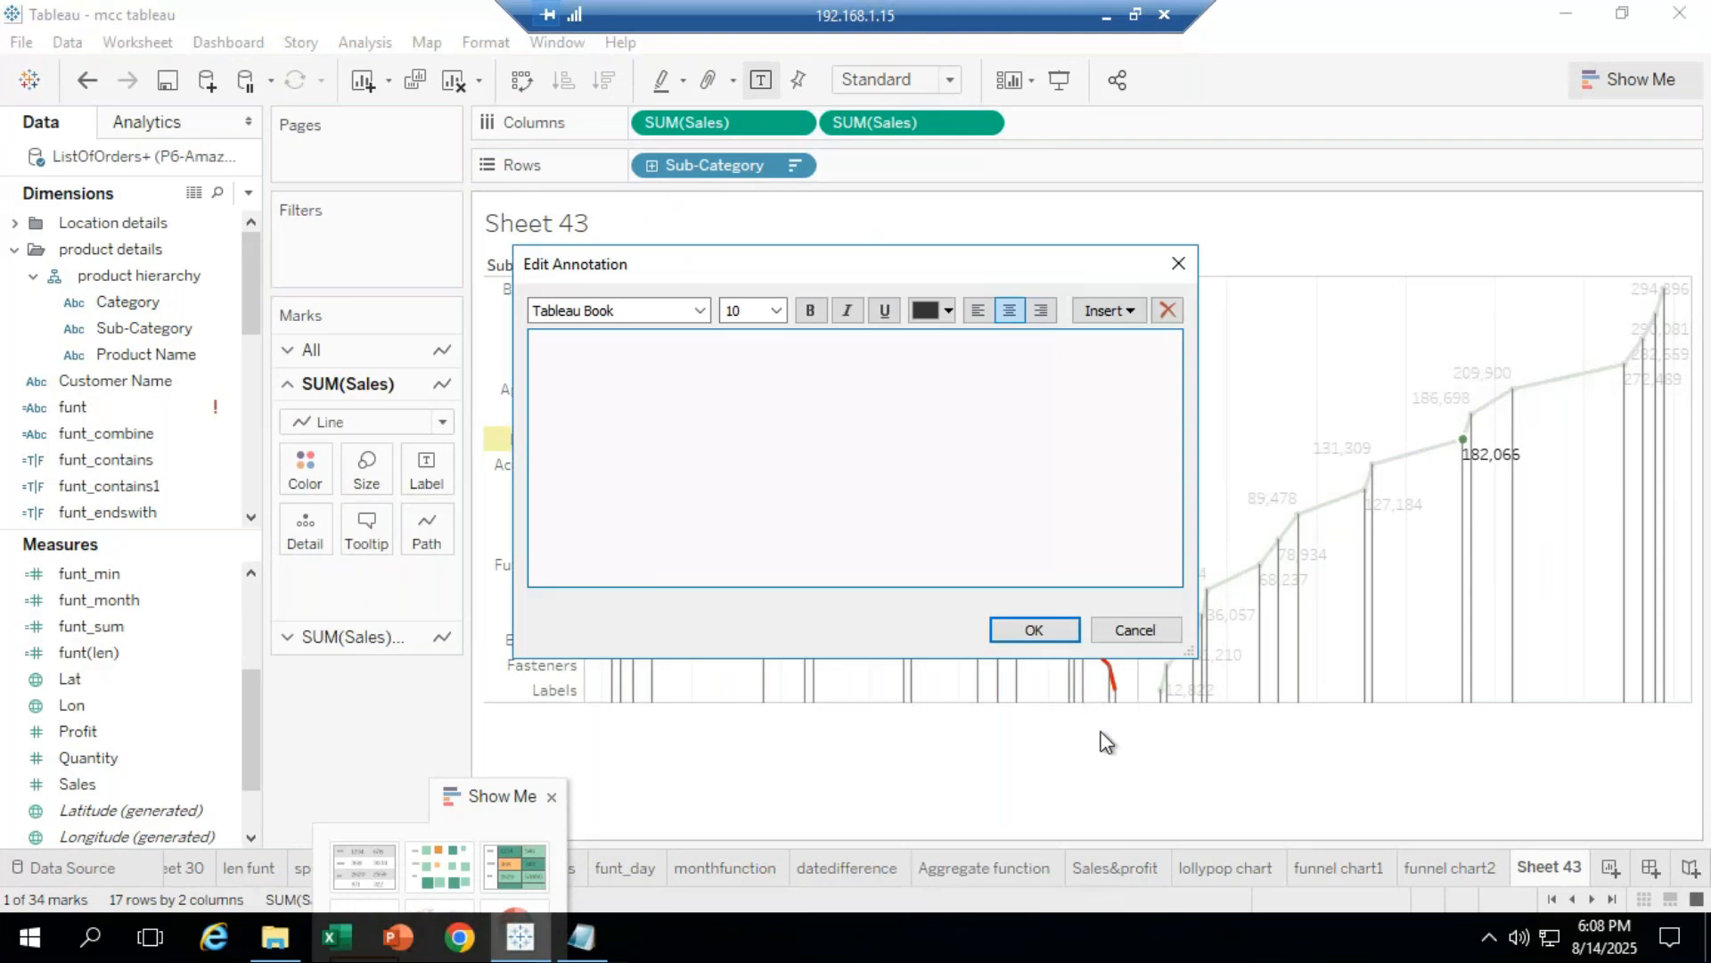
pyautogui.click(1178, 263)
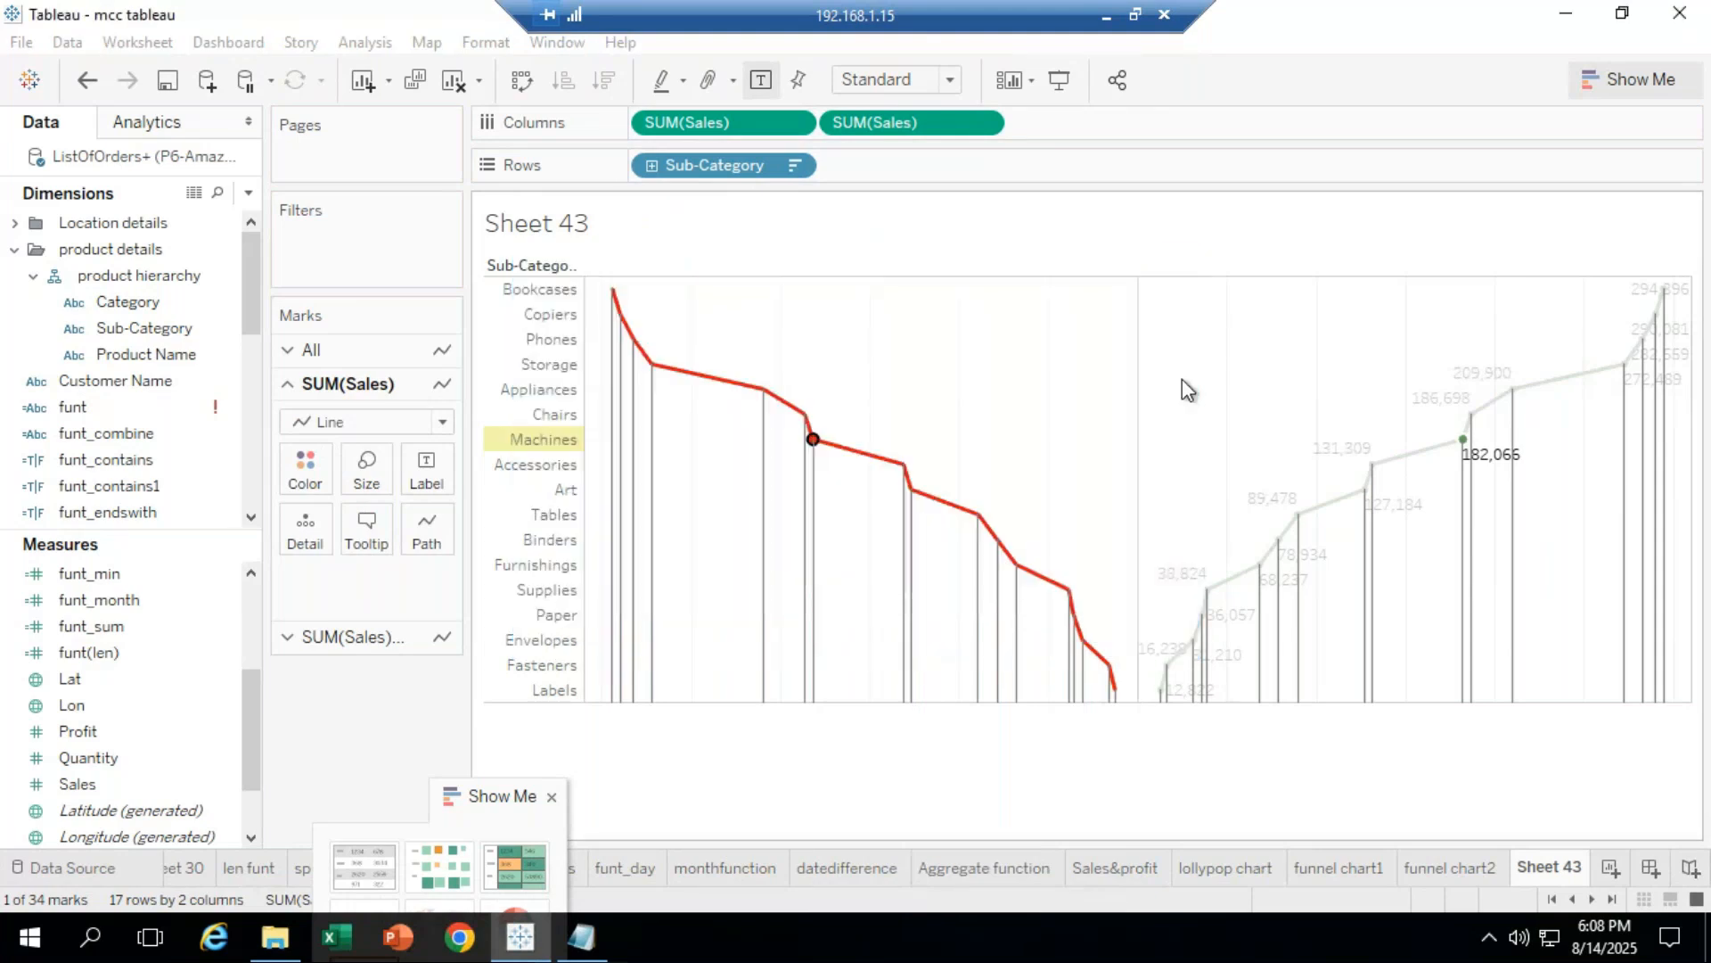
pyautogui.click(782, 695)
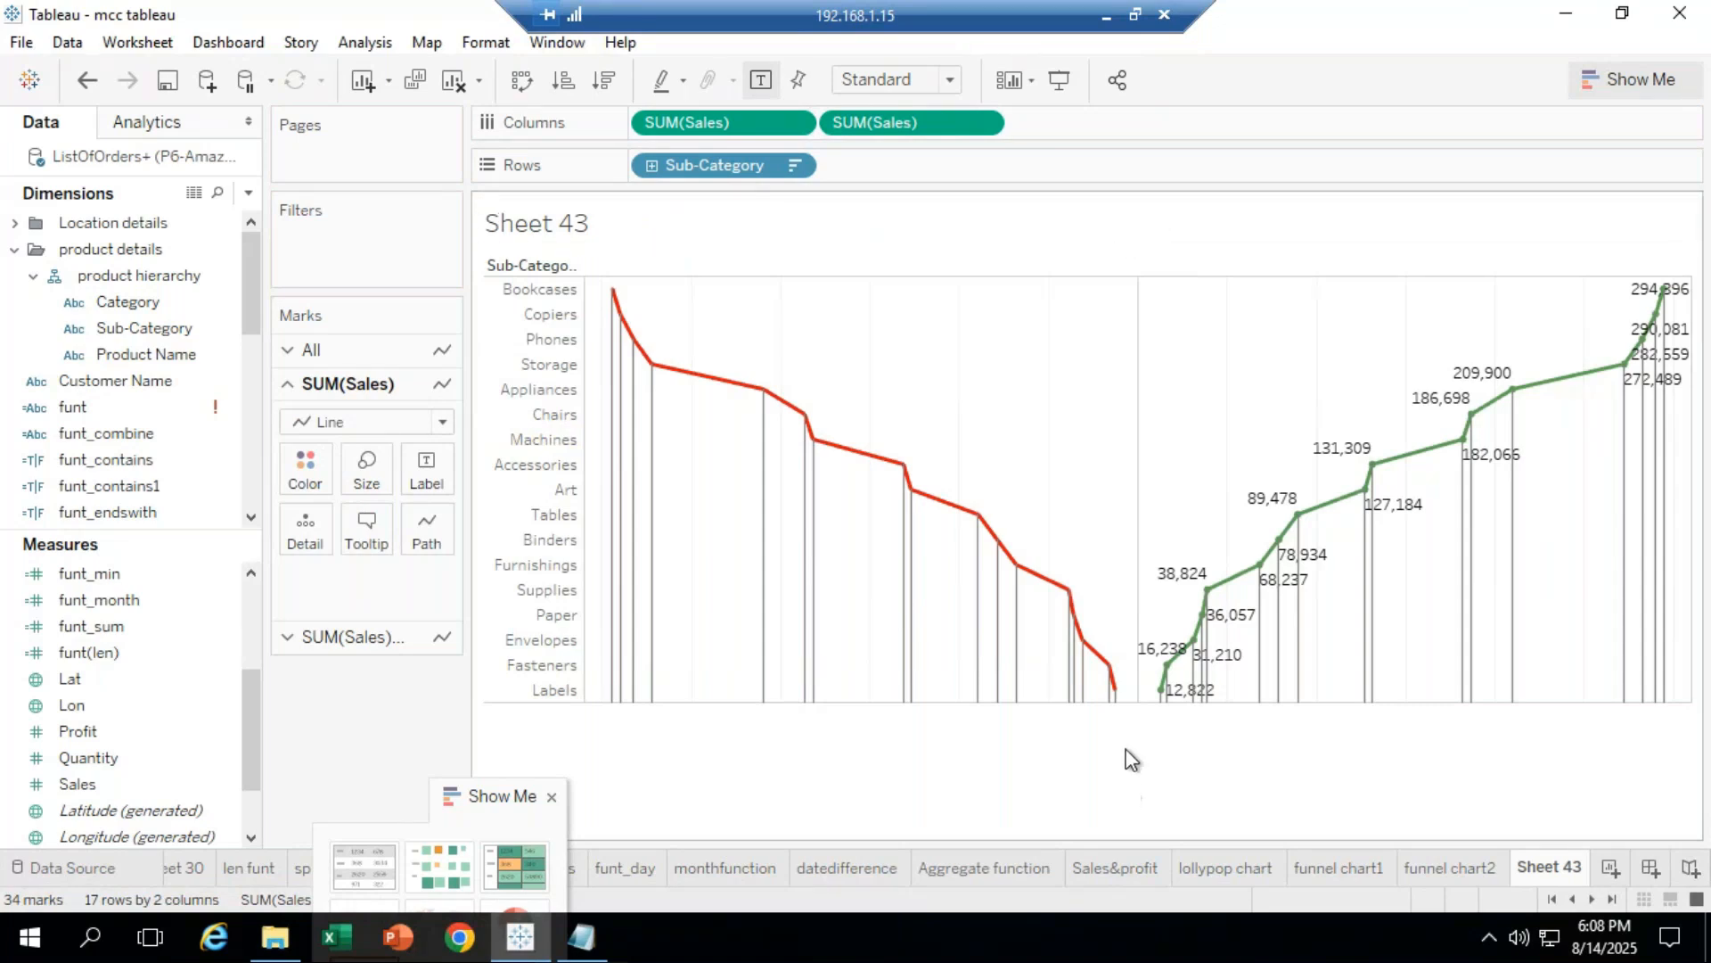
# Step: In Format Font, set the Sheet 43 worksheet text to dark grey after trying orange and blue
pyautogui.rightClick(766, 672)
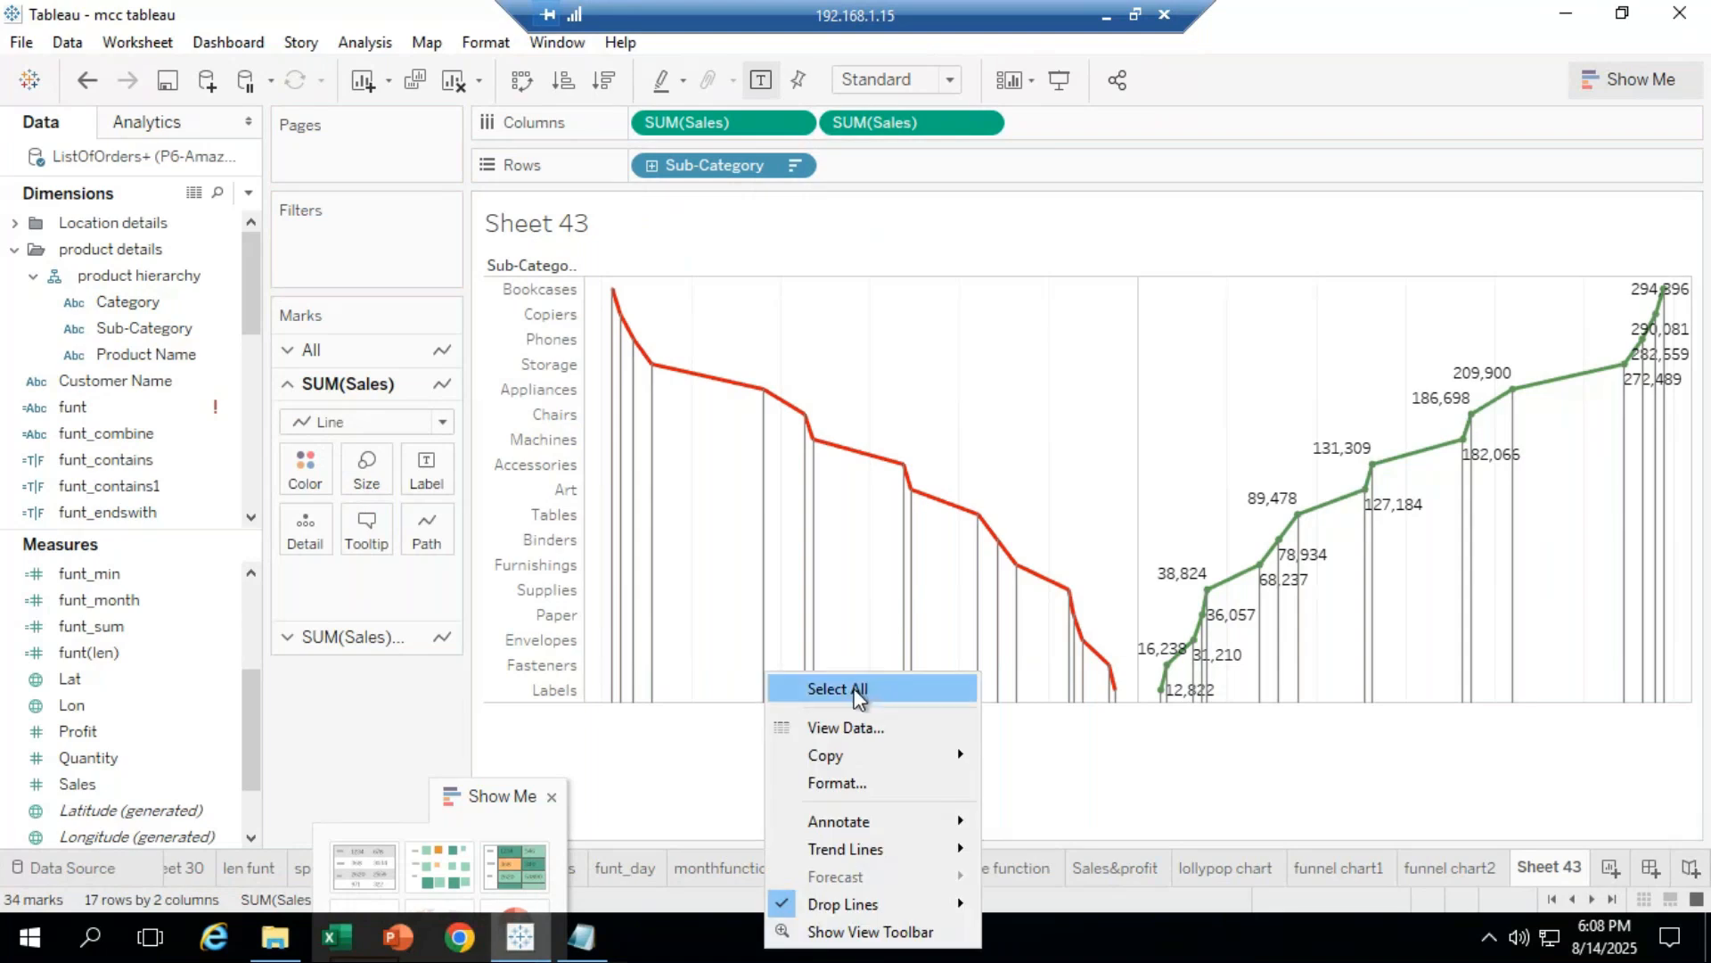
pyautogui.click(880, 784)
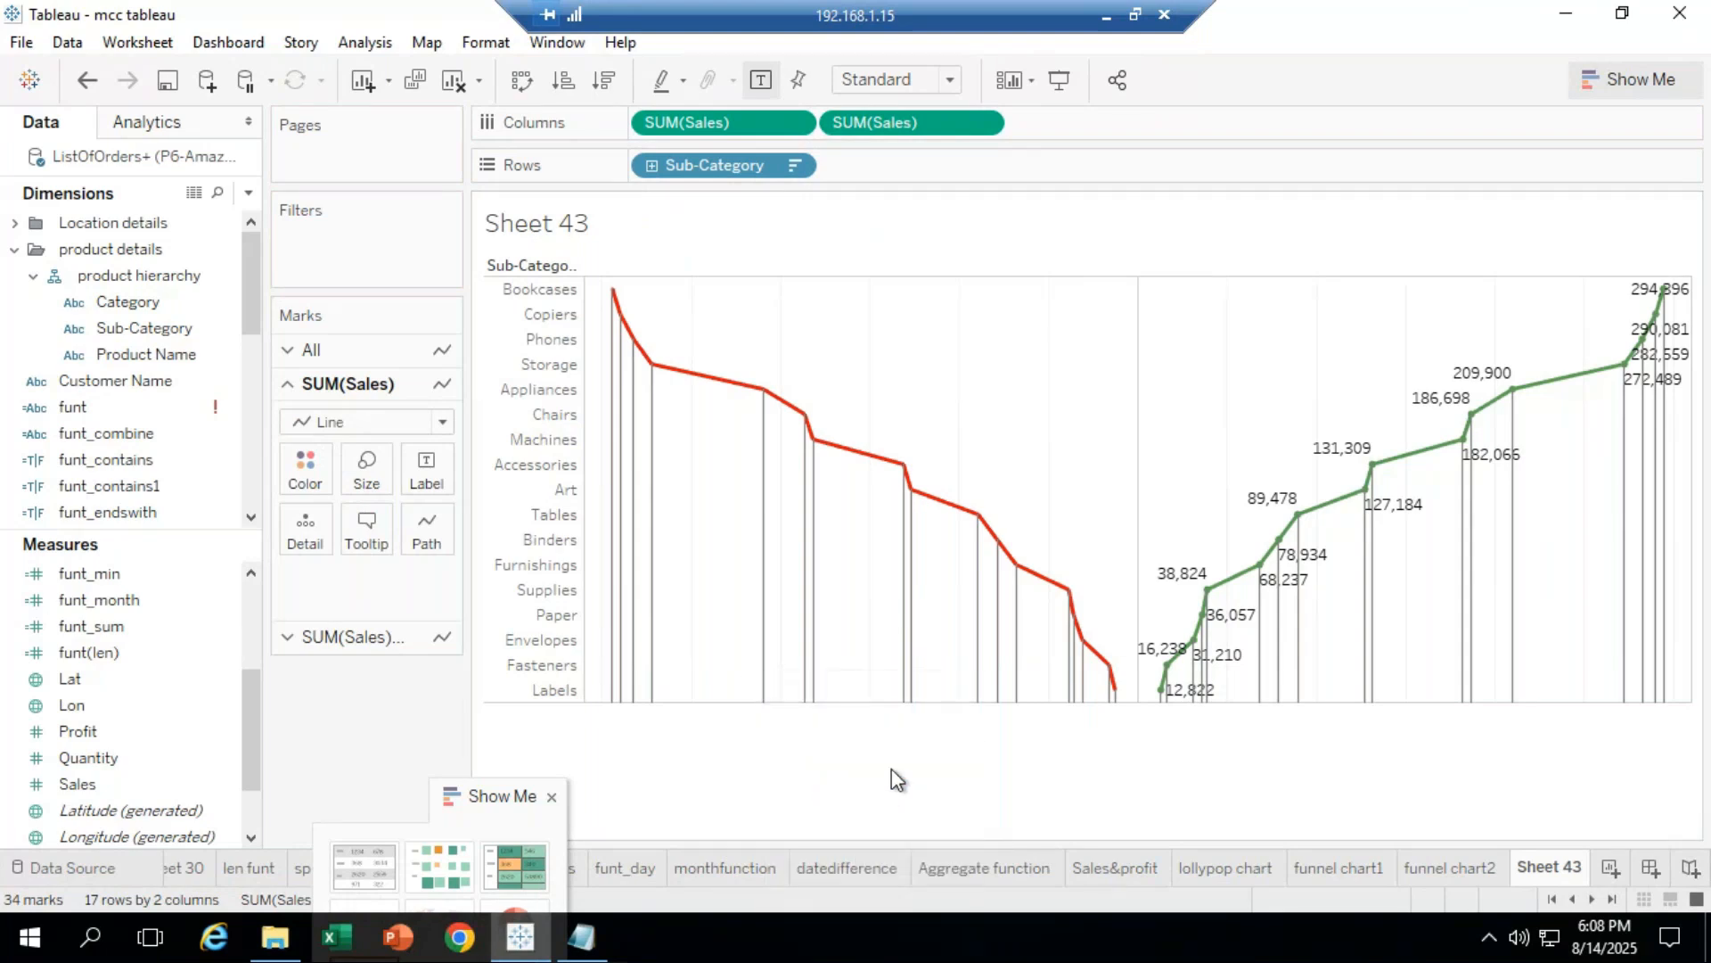
pyautogui.click(234, 280)
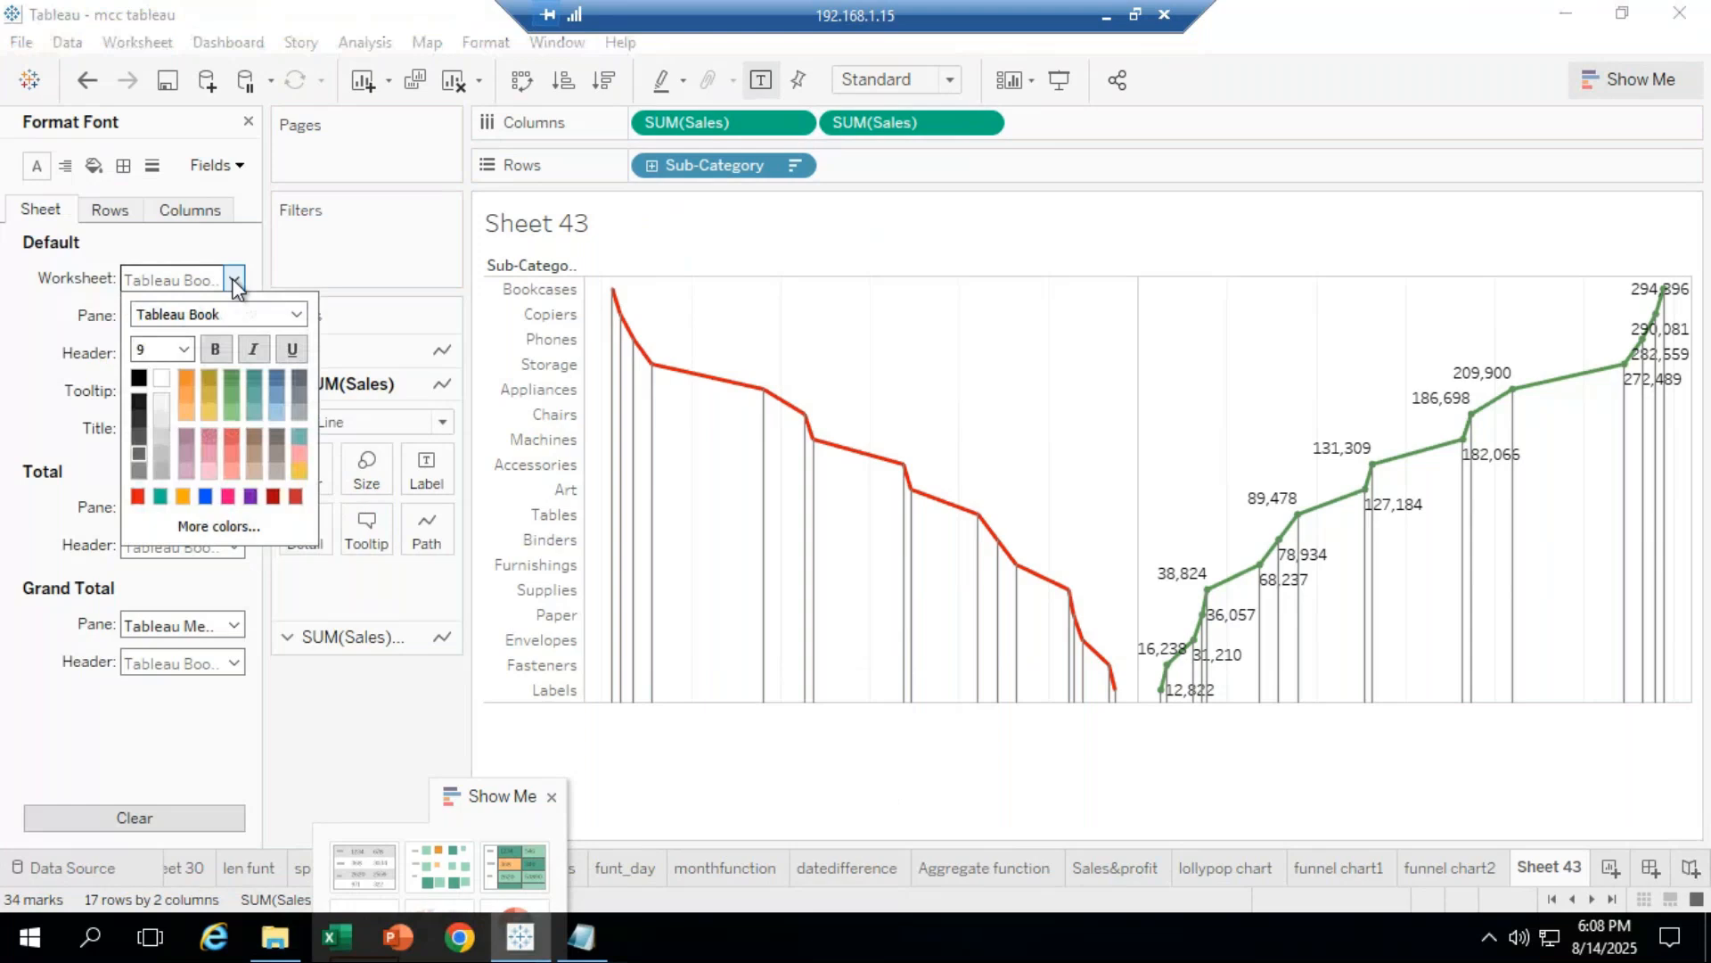
pyautogui.click(185, 377)
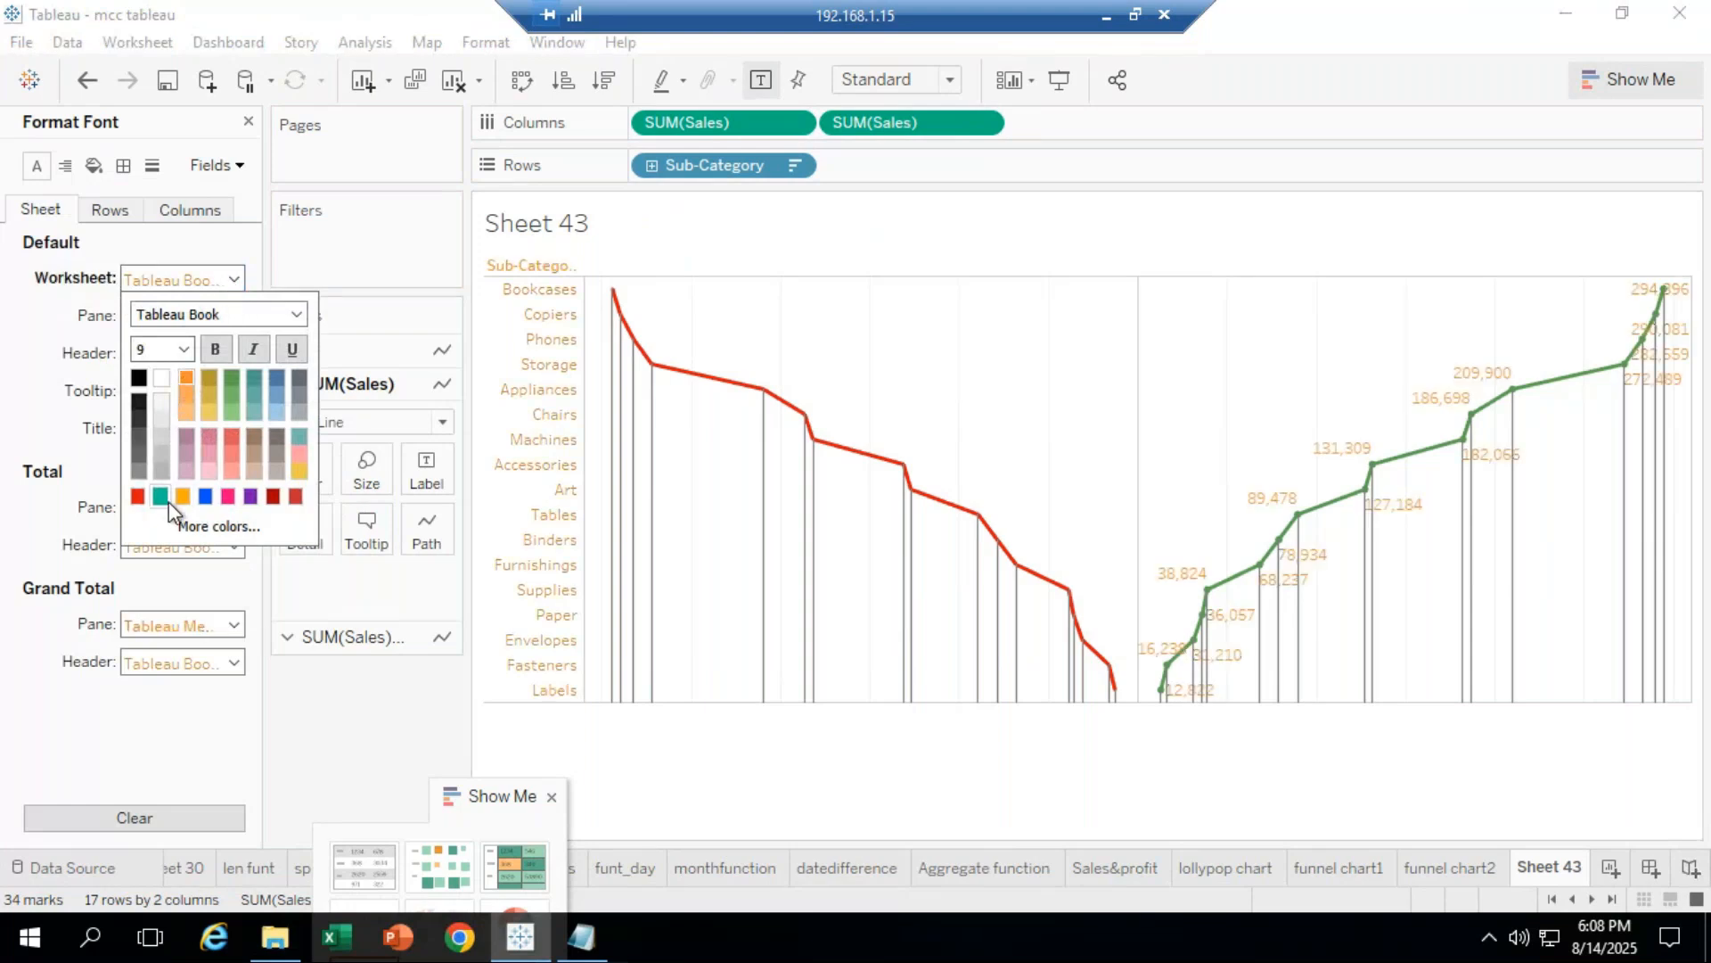
pyautogui.click(204, 493)
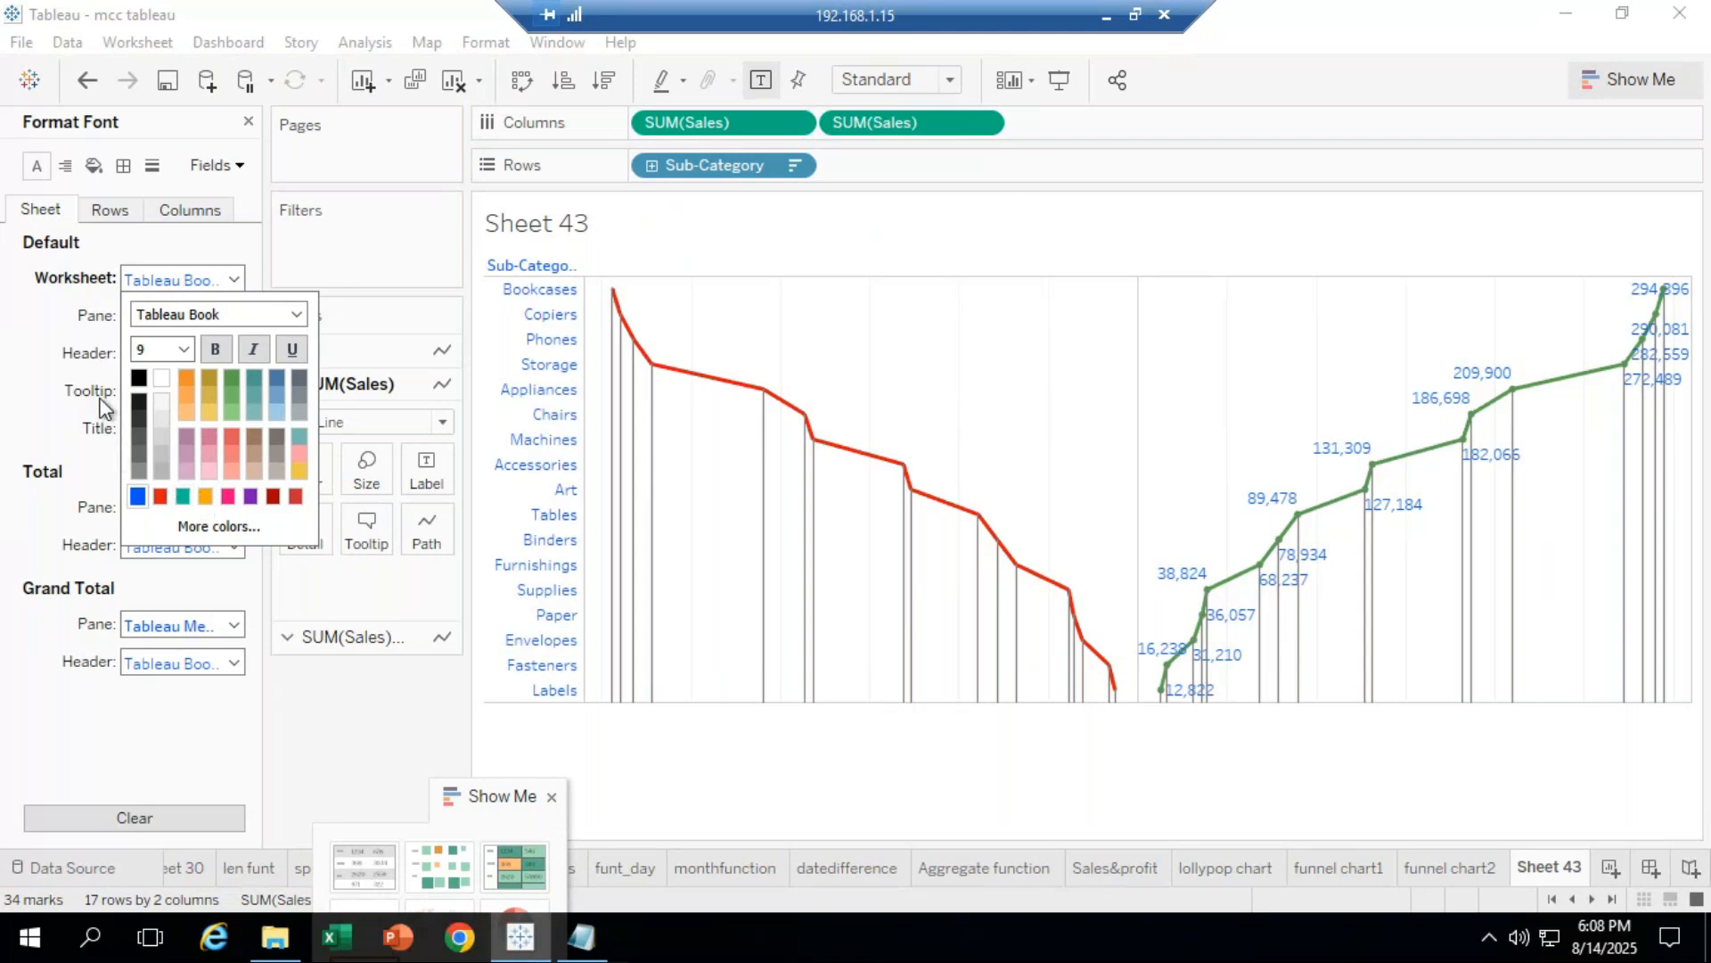
pyautogui.click(153, 408)
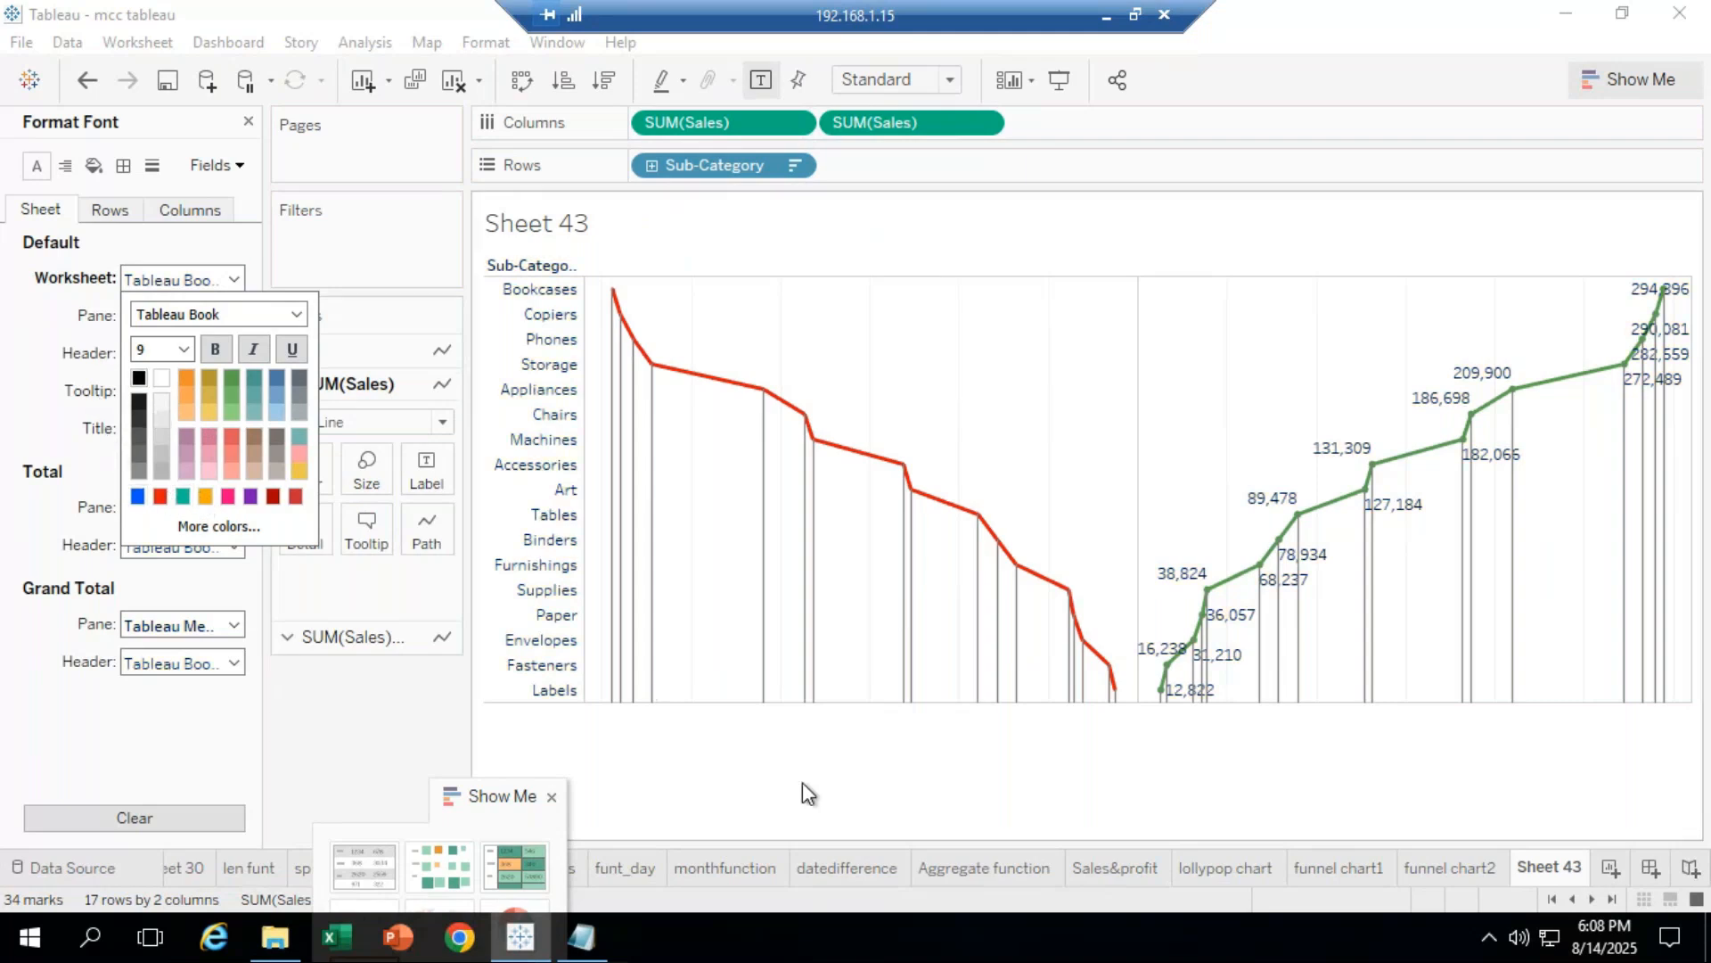
pyautogui.click(884, 802)
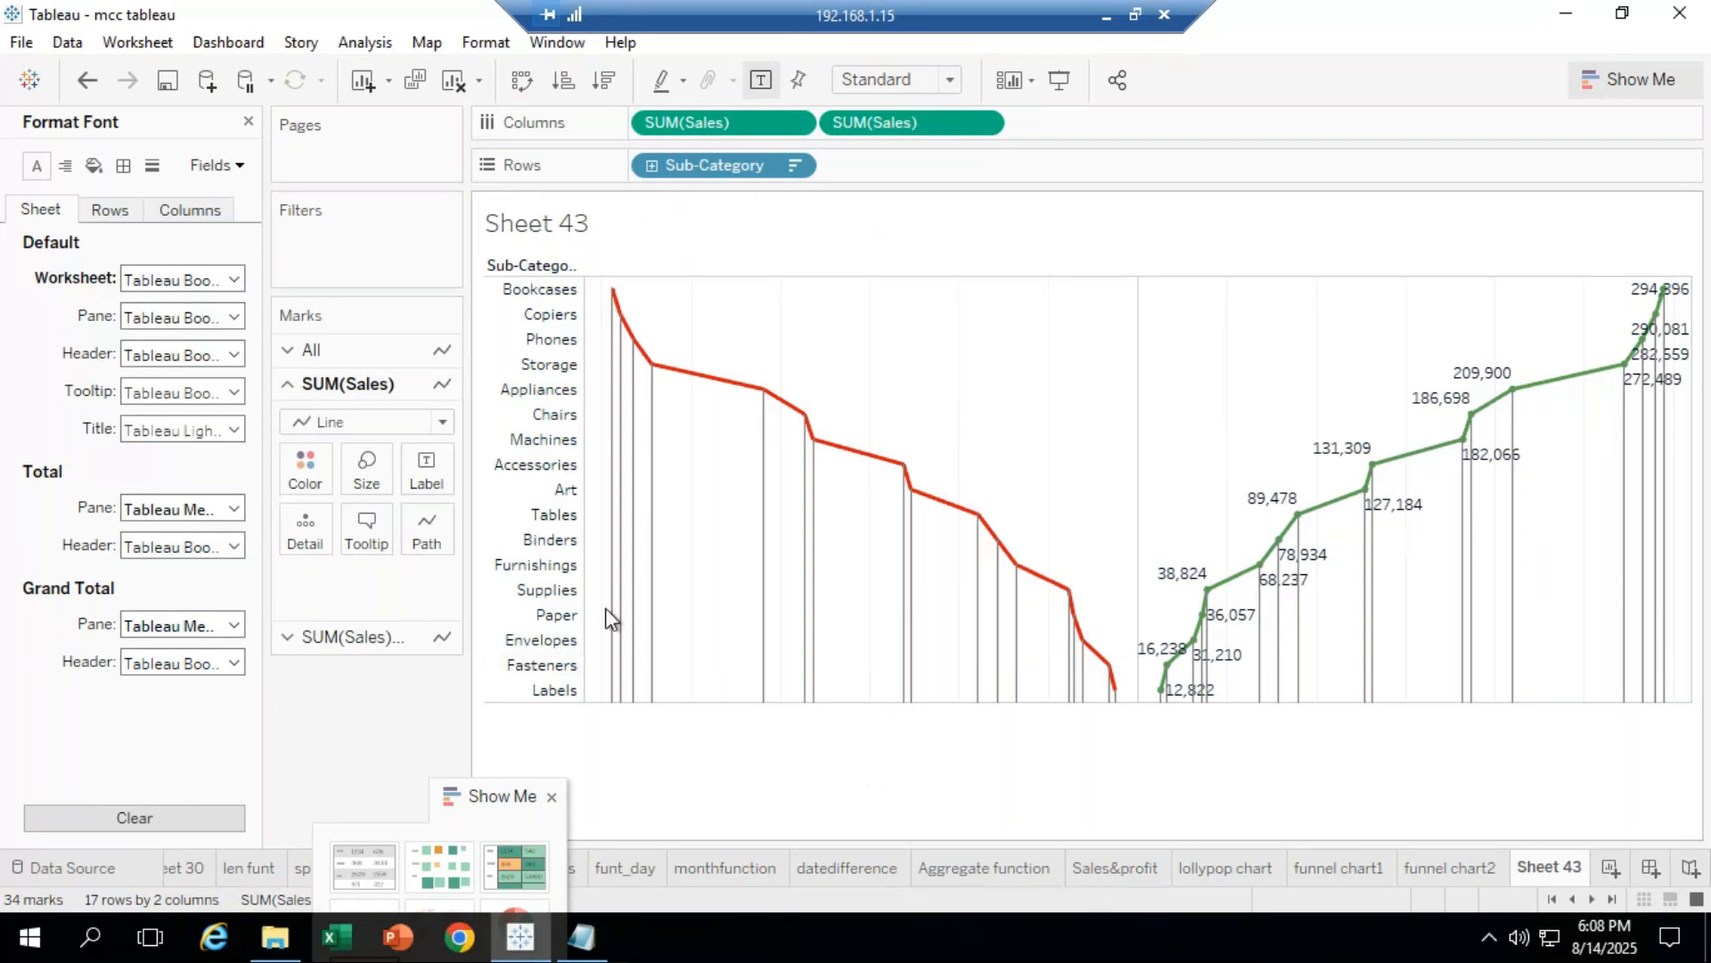
# Step: Attempt to add trend lines from the Storage point and dismiss the warning
pyautogui.rightClick(652, 364)
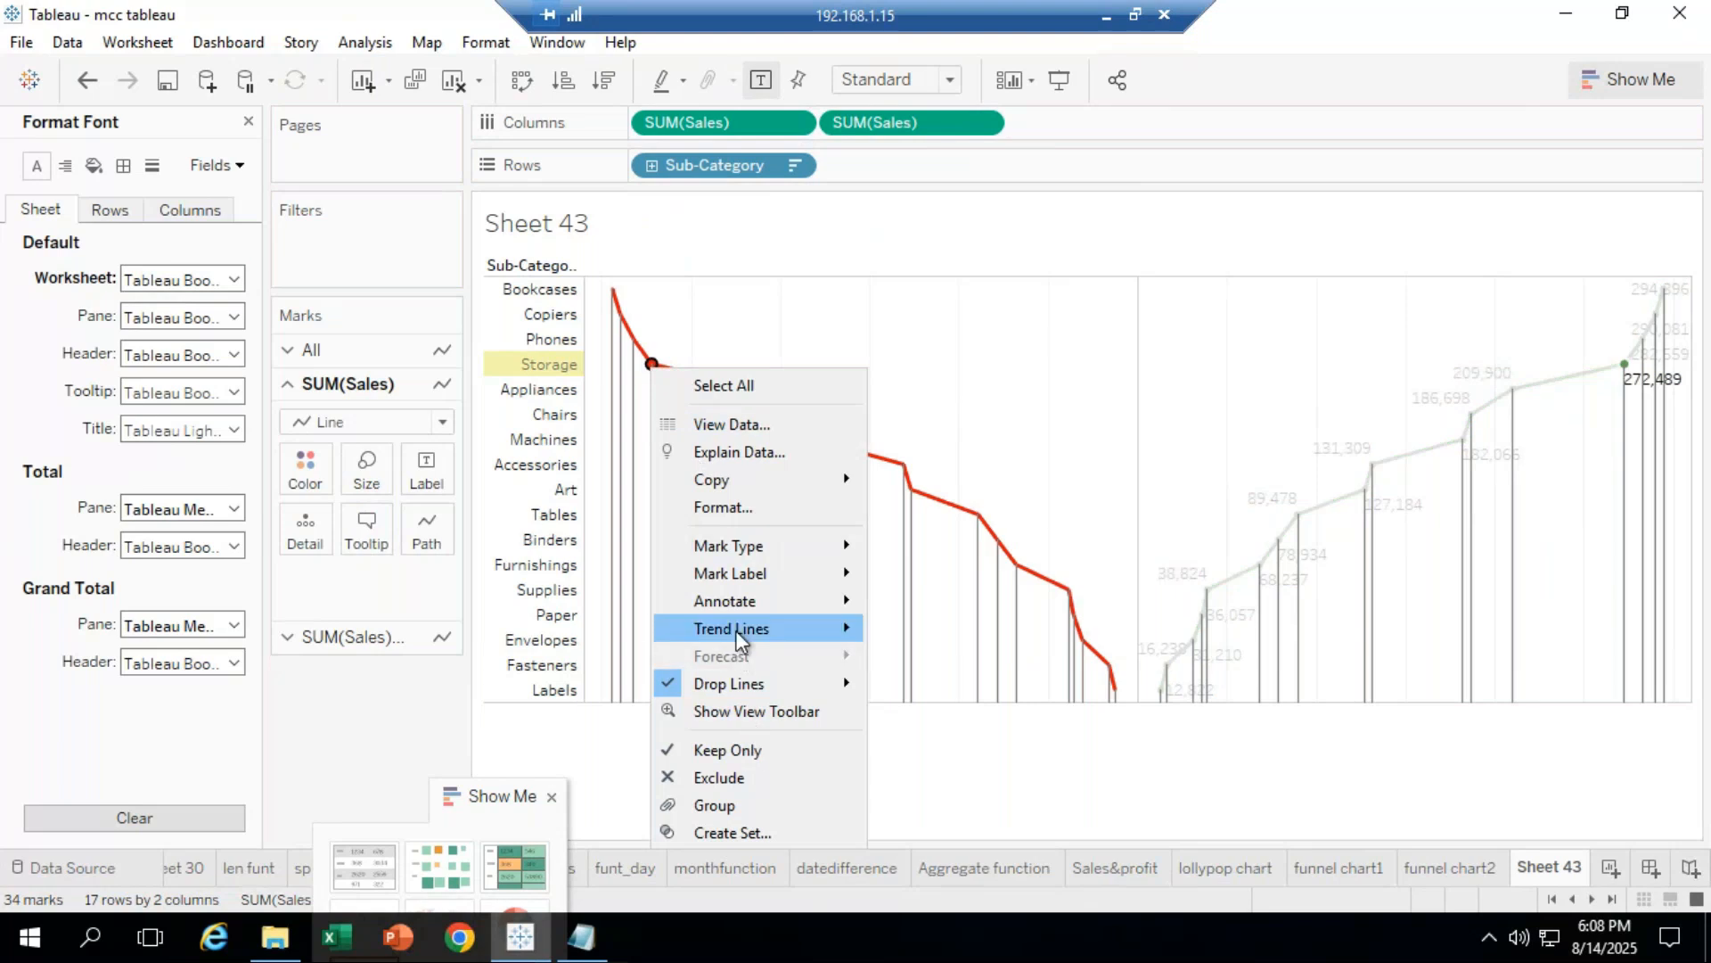
pyautogui.moveTo(793, 627)
pyautogui.click(951, 631)
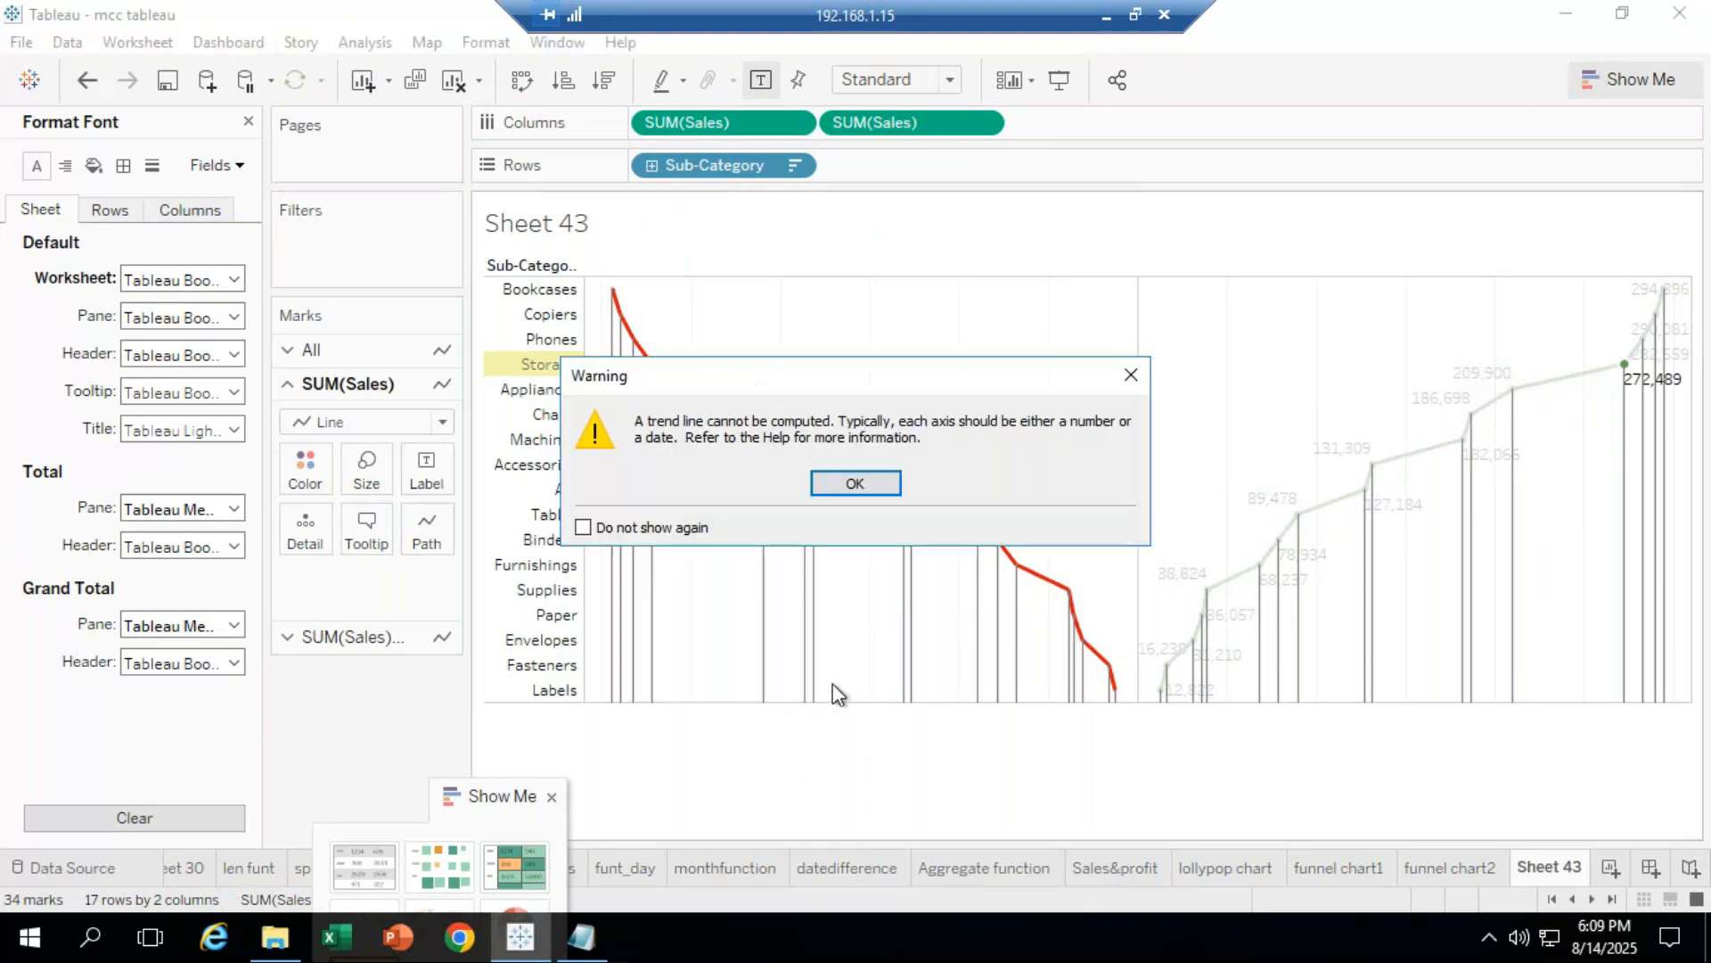
pyautogui.click(856, 483)
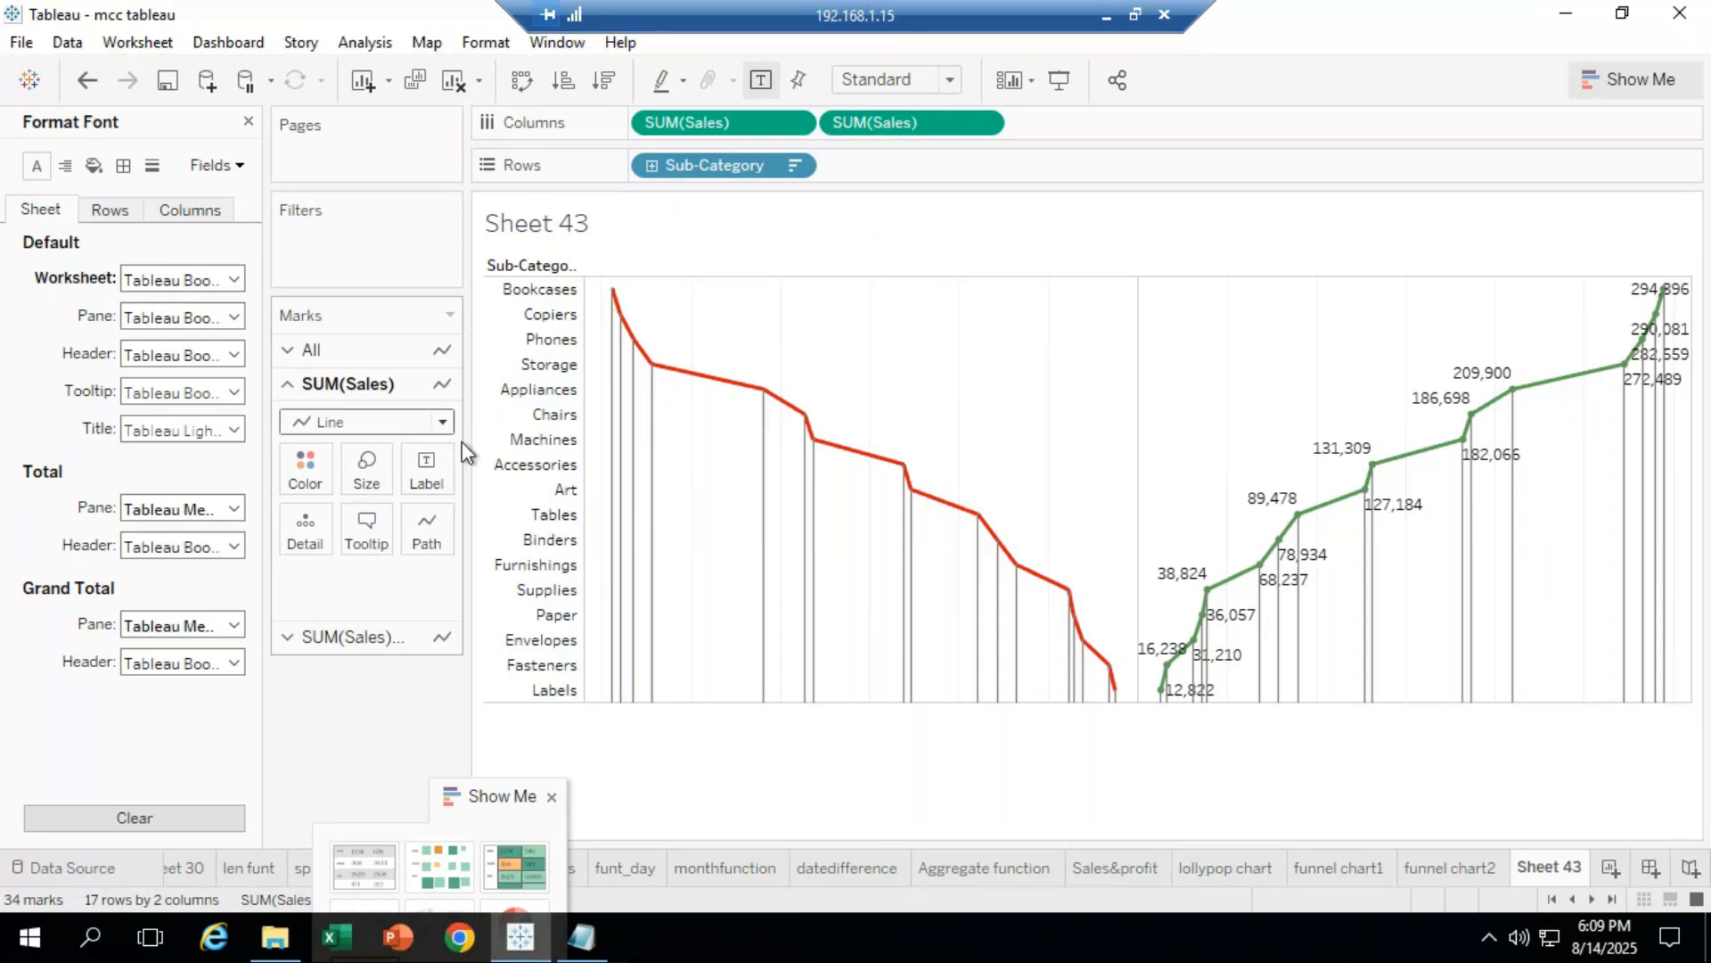
# Step: Add a point annotation reading 'Sales: <SUM(Sales)>' near the lower left of the chart
pyautogui.rightClick(650, 662)
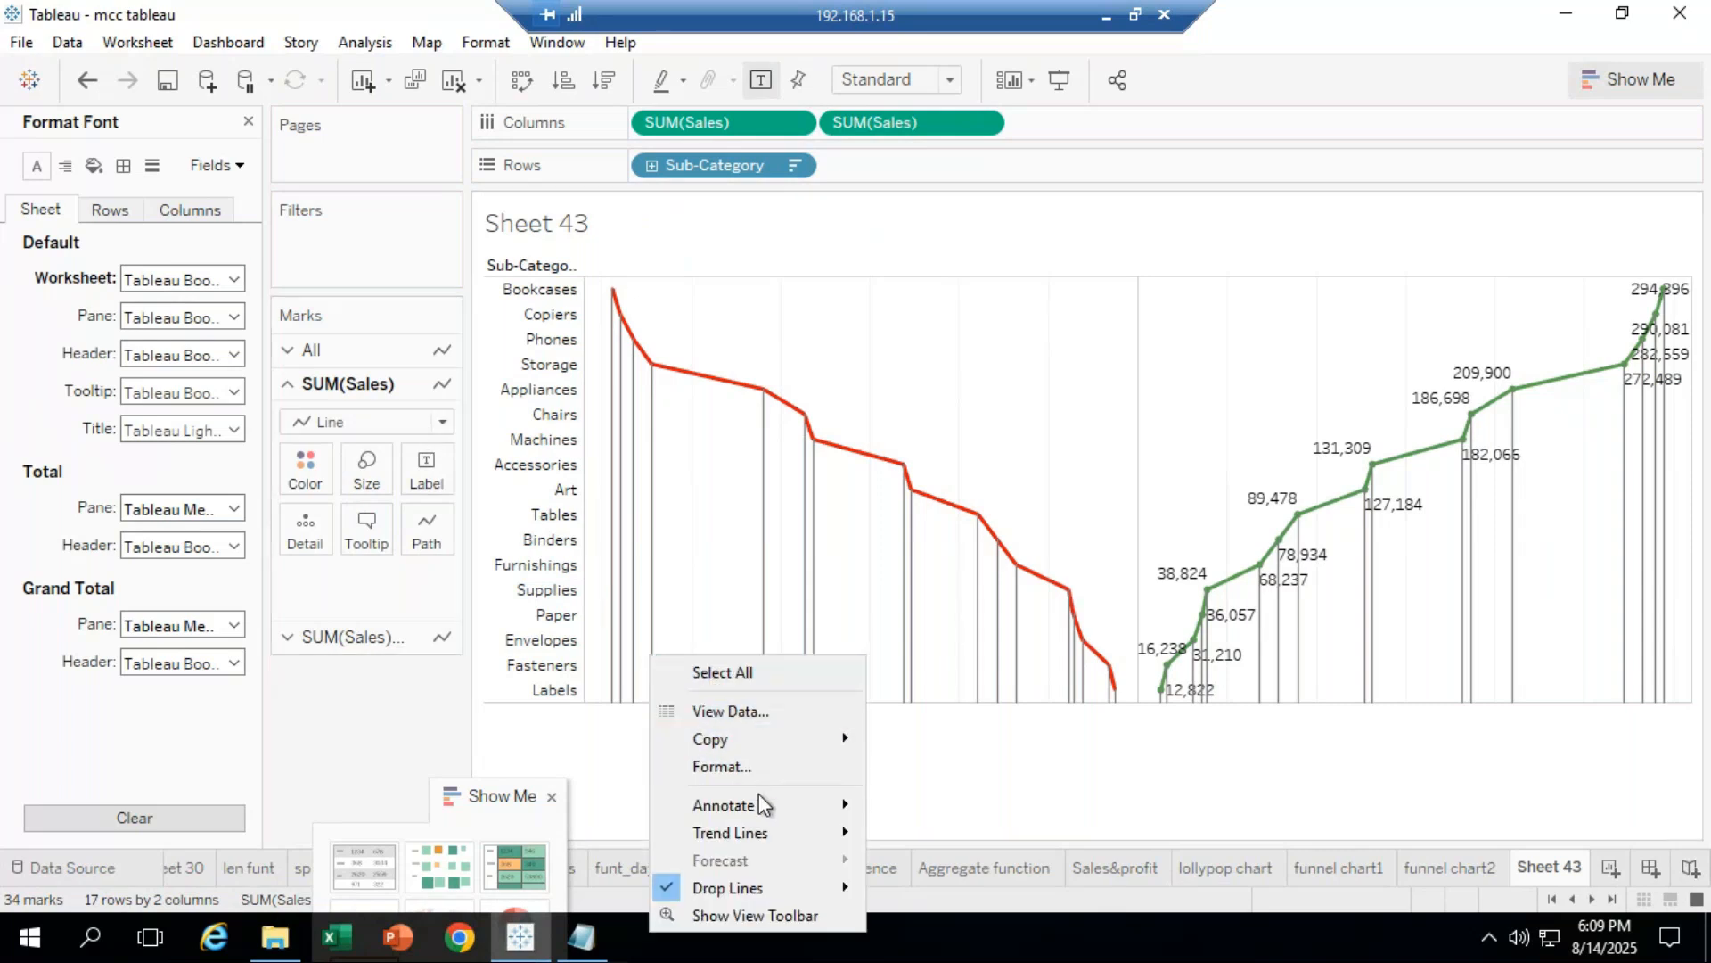
pyautogui.moveTo(761, 808)
pyautogui.click(945, 836)
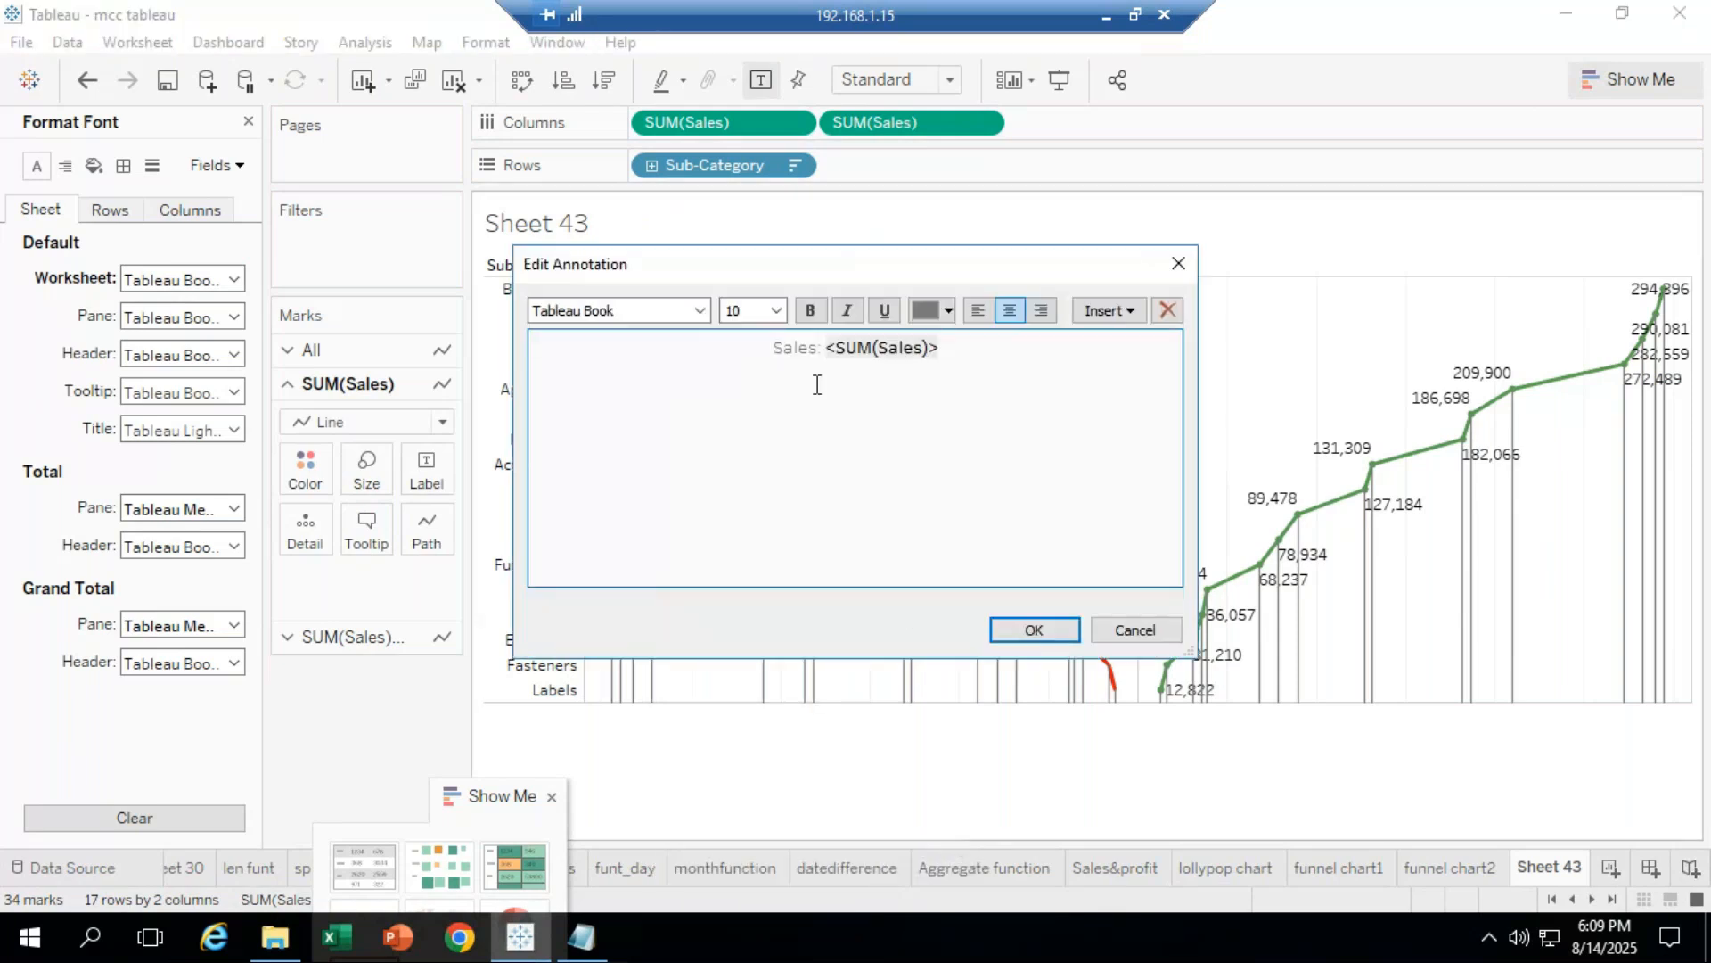
pyautogui.click(1034, 630)
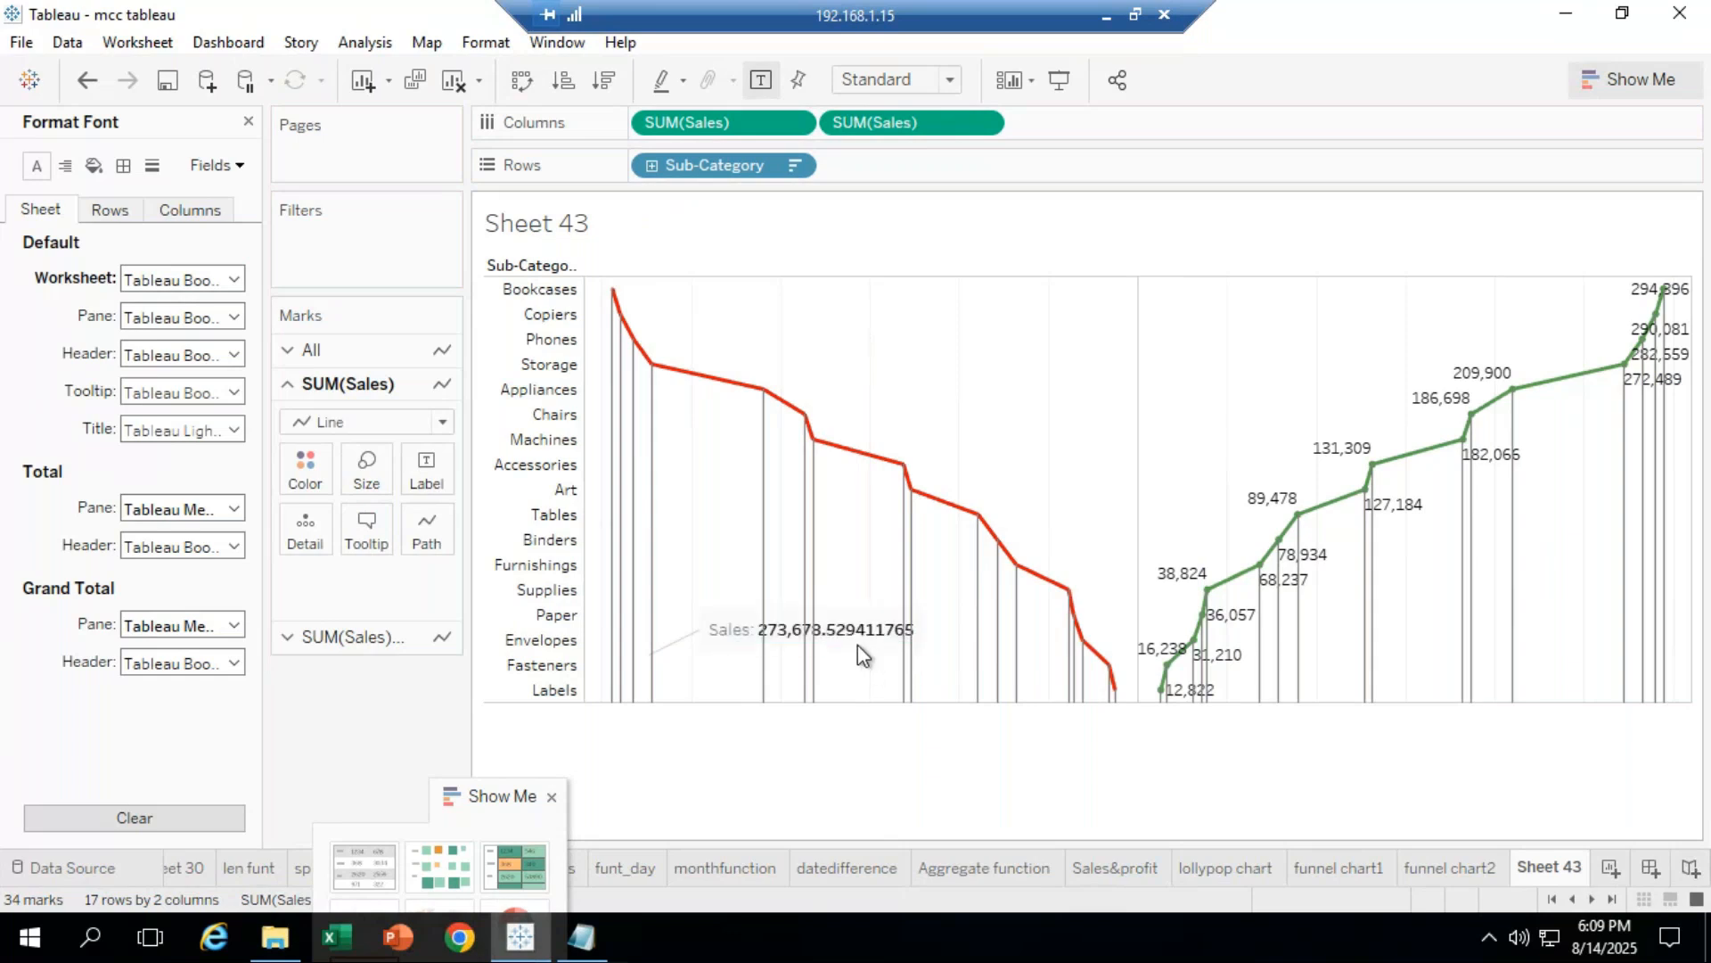
# Step: Select and inspect points on the red sales line, leaving the mark type unchanged
pyautogui.moveTo(854, 633); pyautogui.dragTo(932, 417)
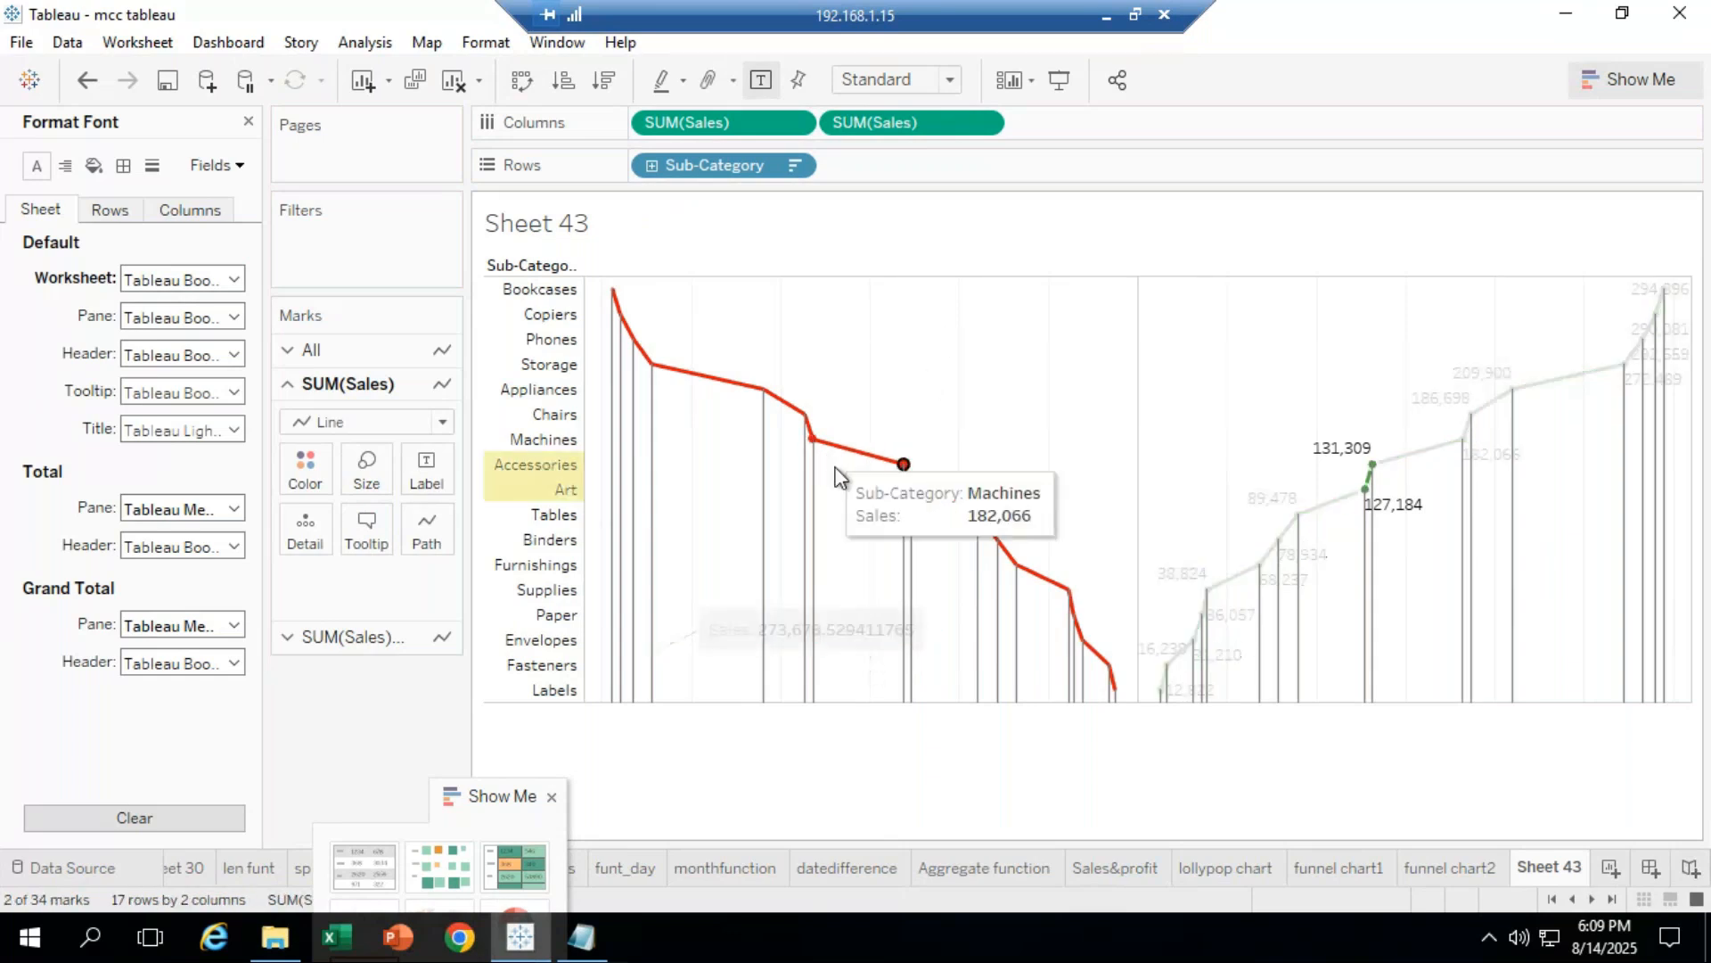
pyautogui.click(1043, 415)
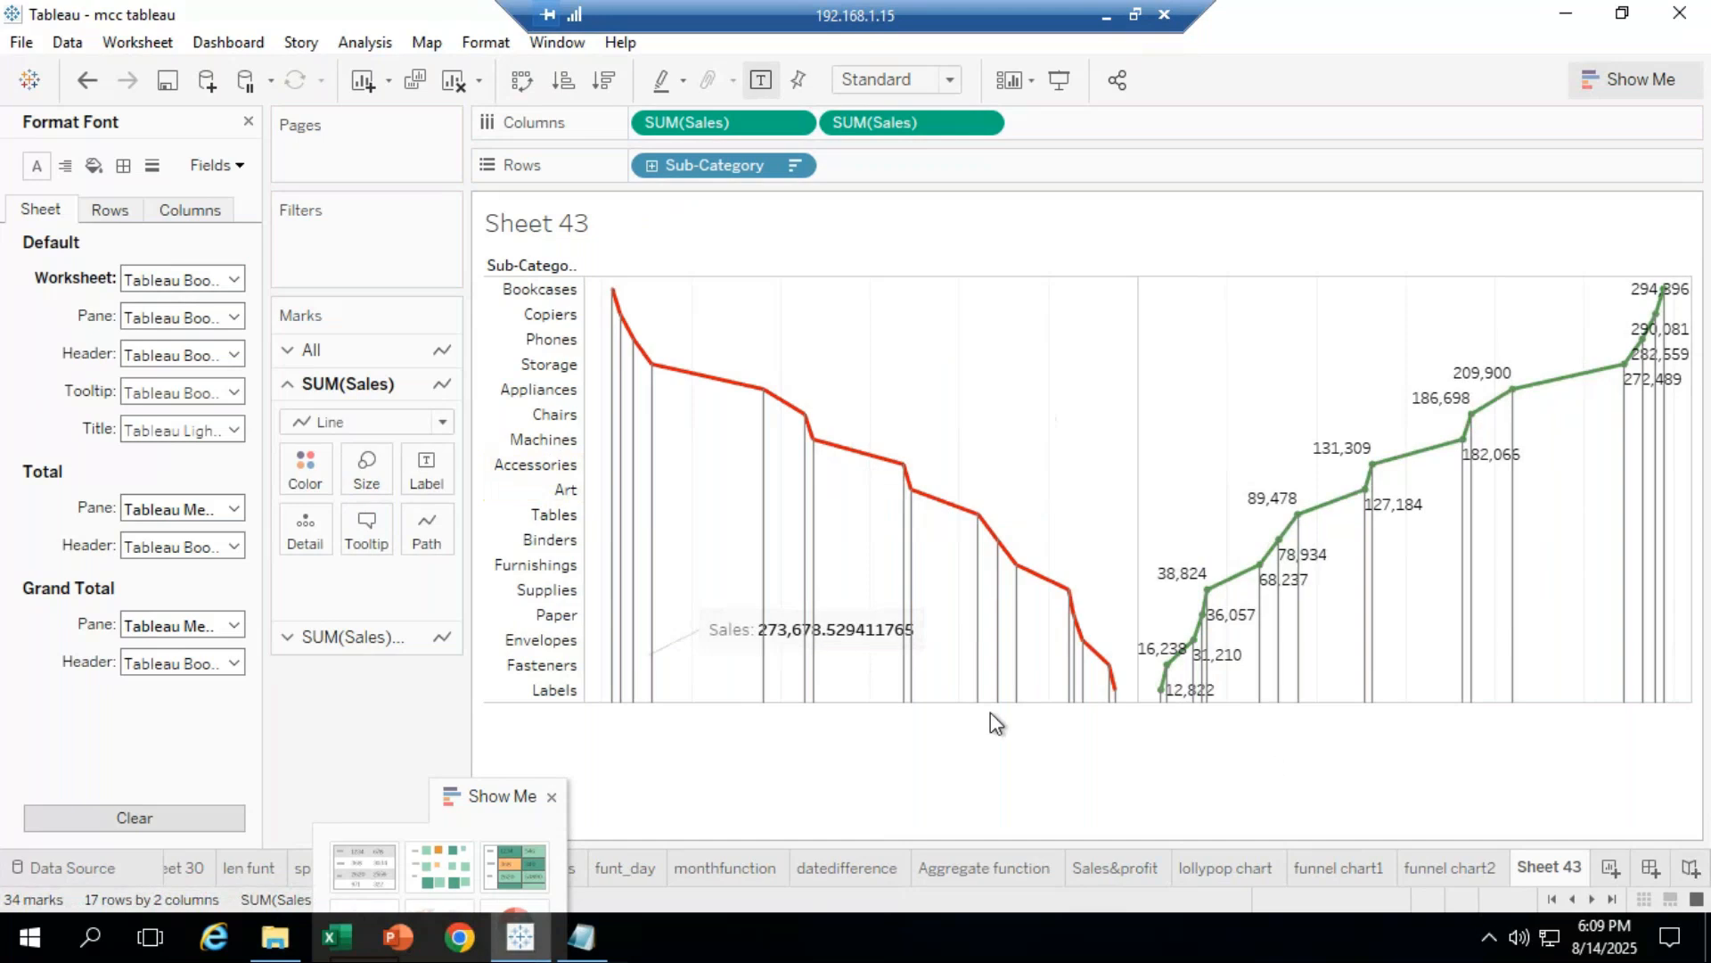
pyautogui.rightClick(763, 390)
pyautogui.moveTo(864, 579)
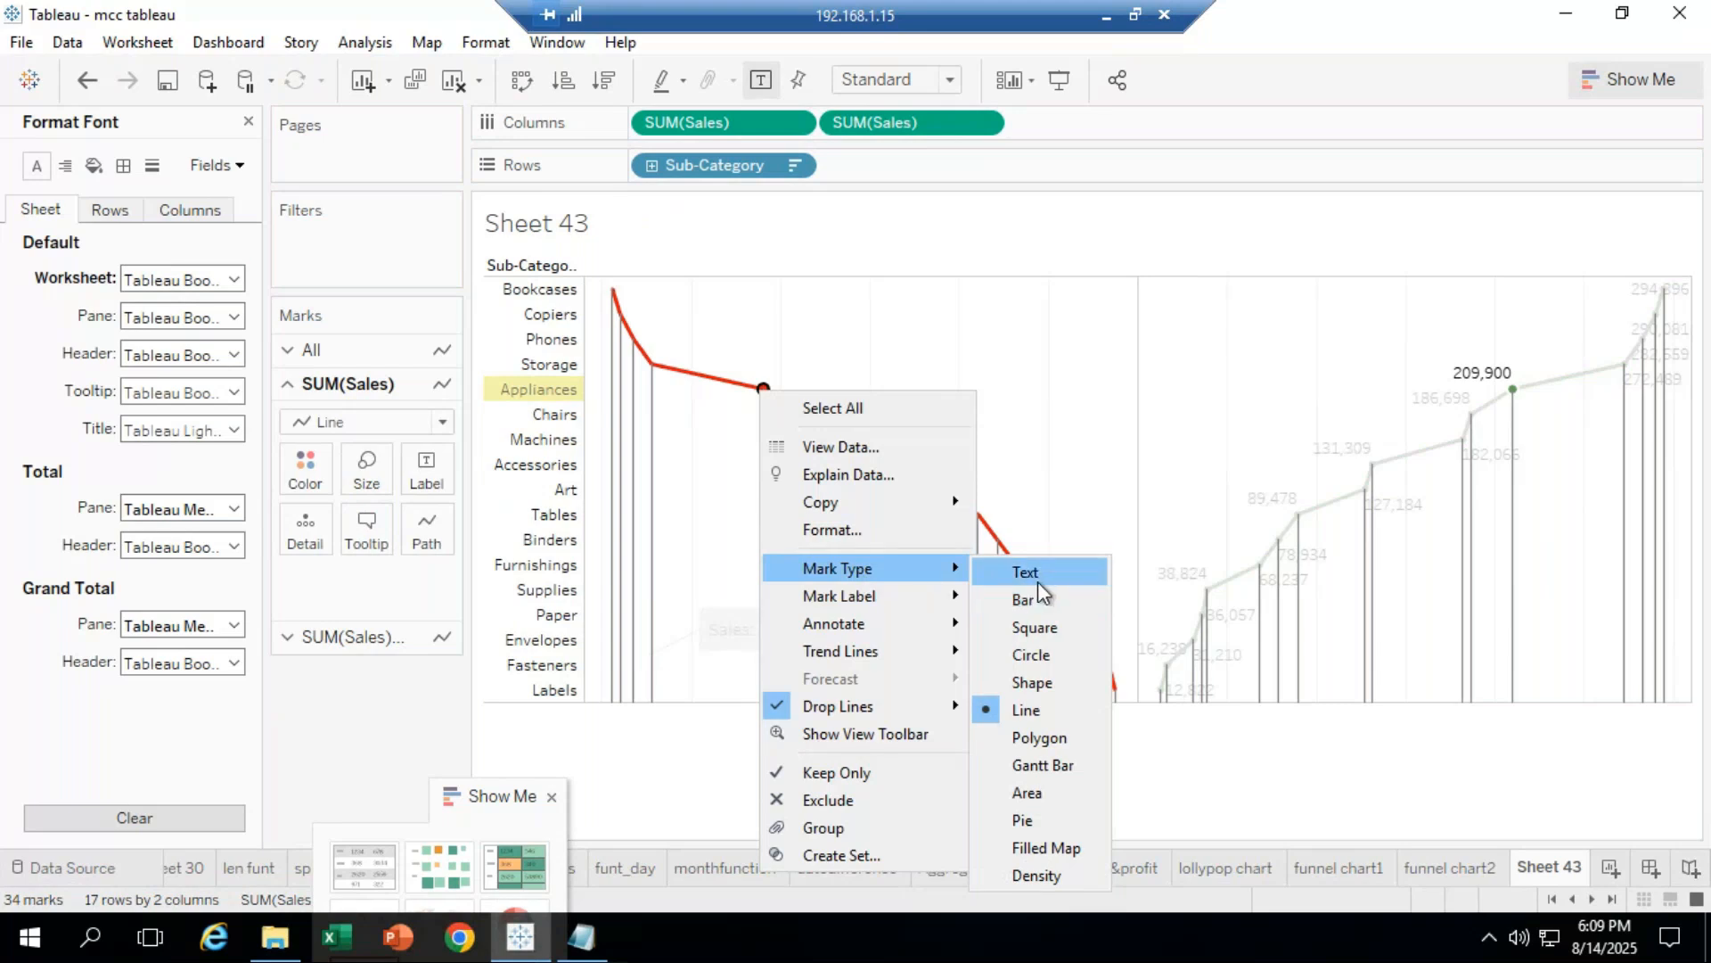
pyautogui.click(989, 321)
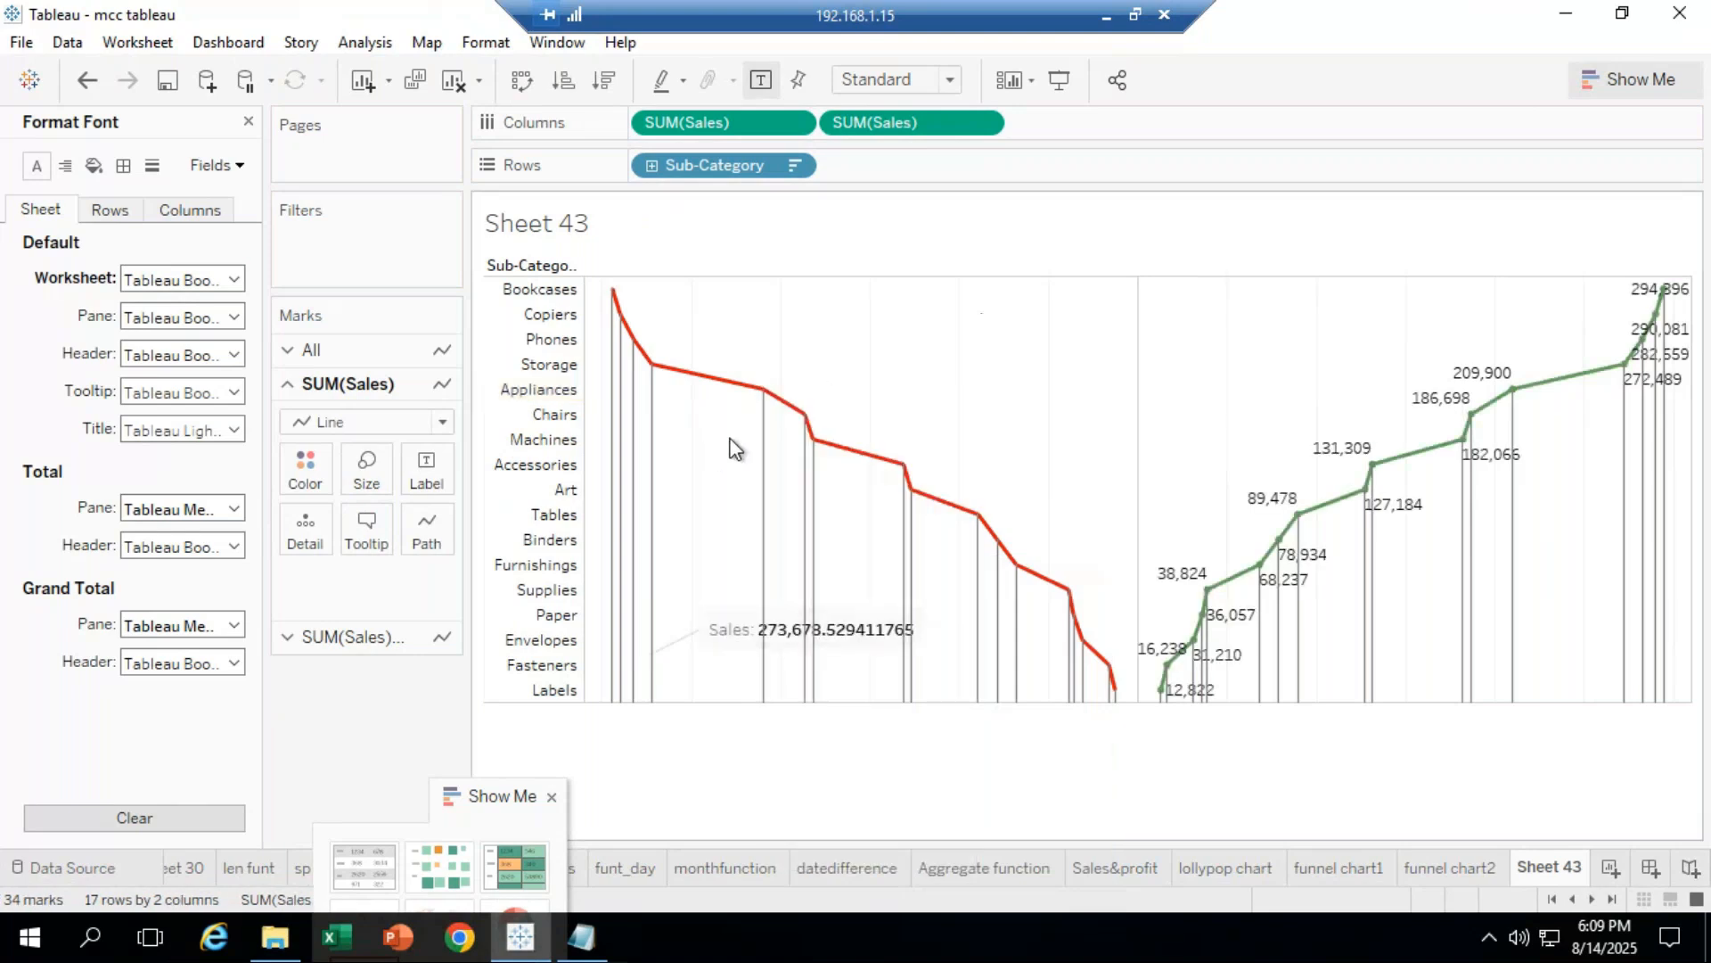
pyautogui.moveTo(806, 425)
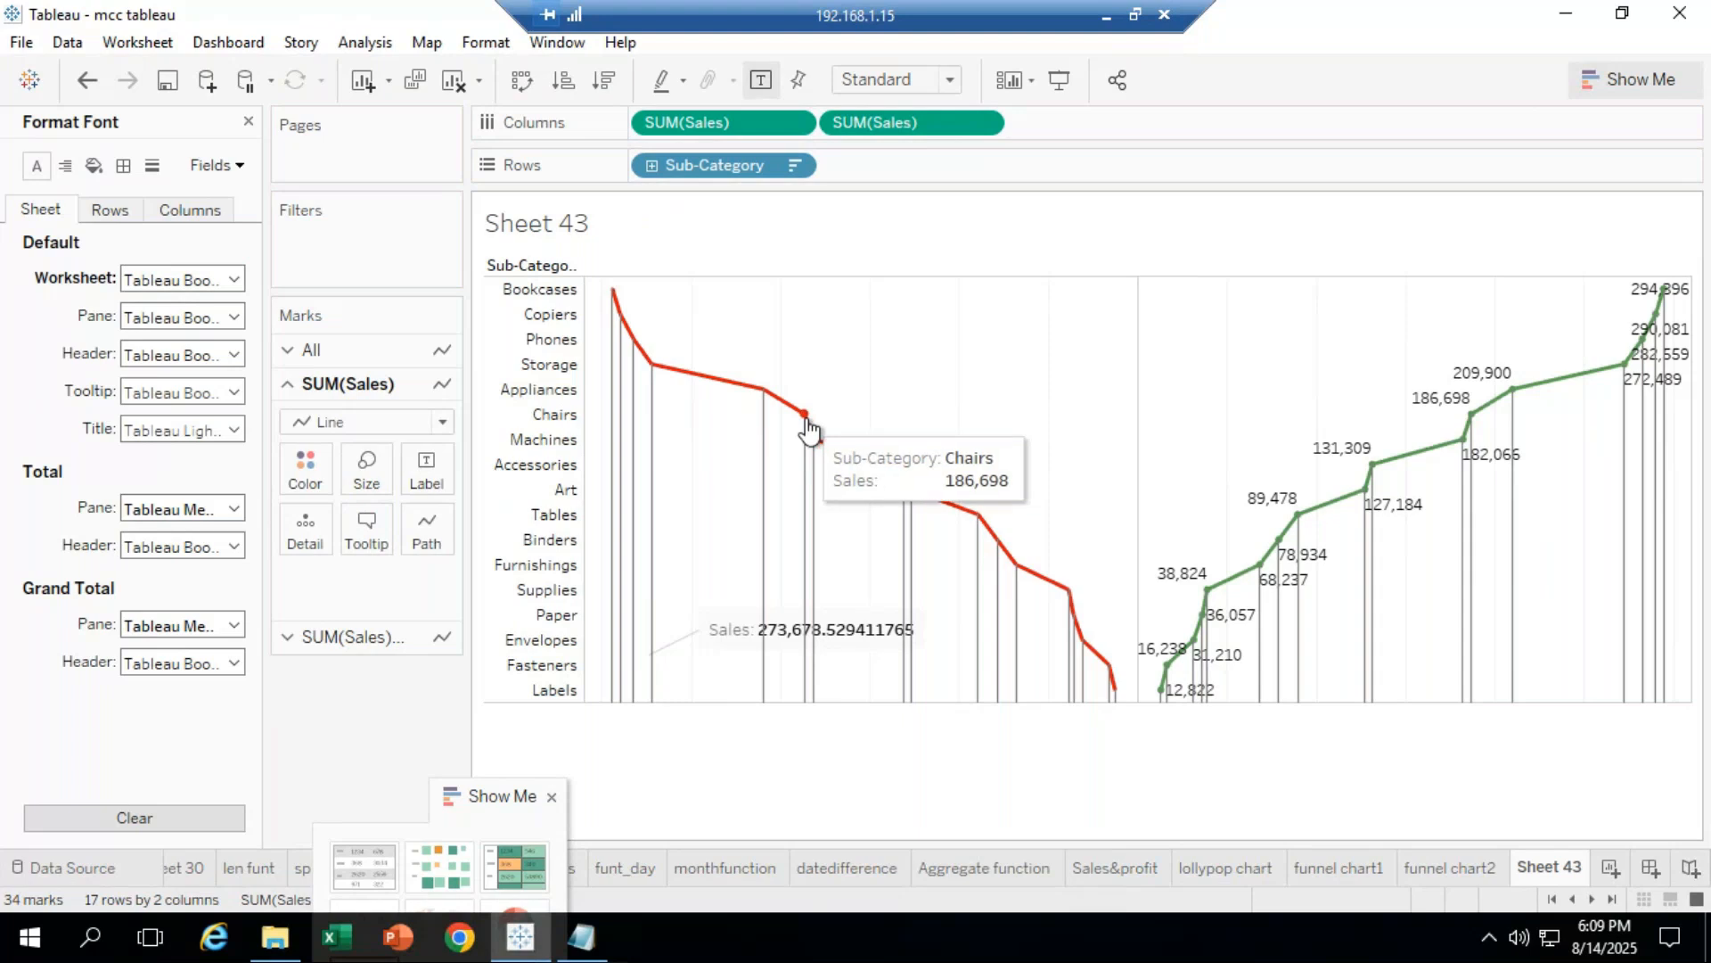
pyautogui.click(806, 422)
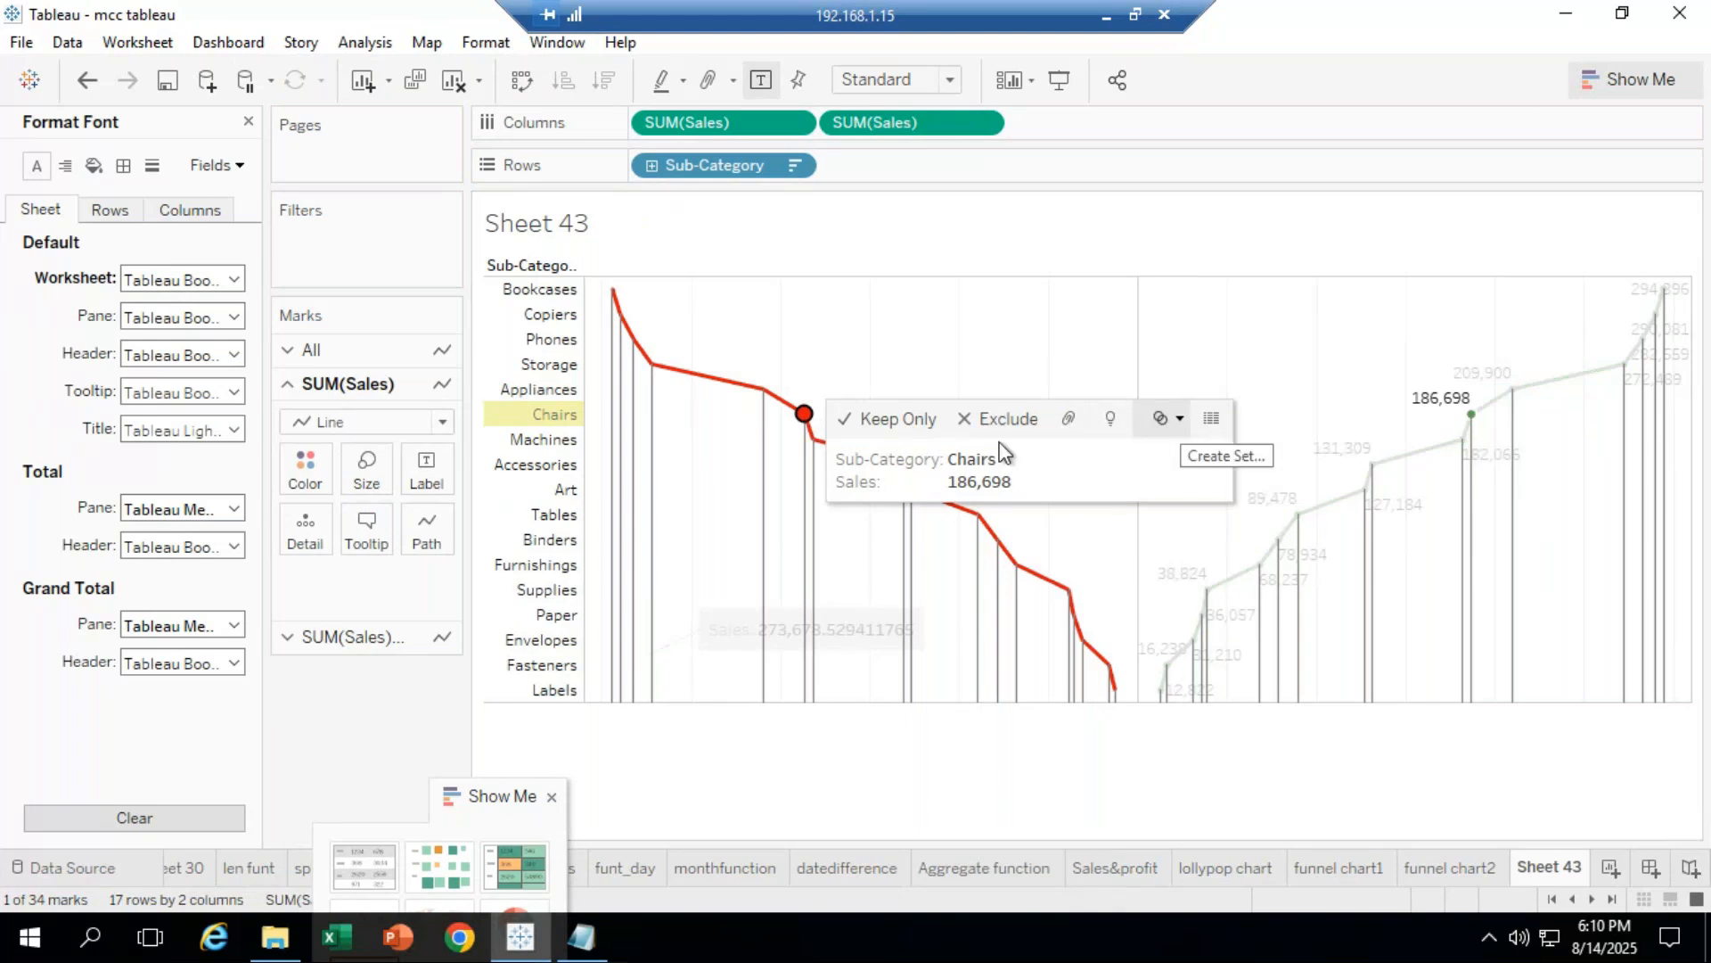
# Step: Nudge the Size slider to thicken the sales lines slightly, then close the Format Font pane
pyautogui.click(365, 479)
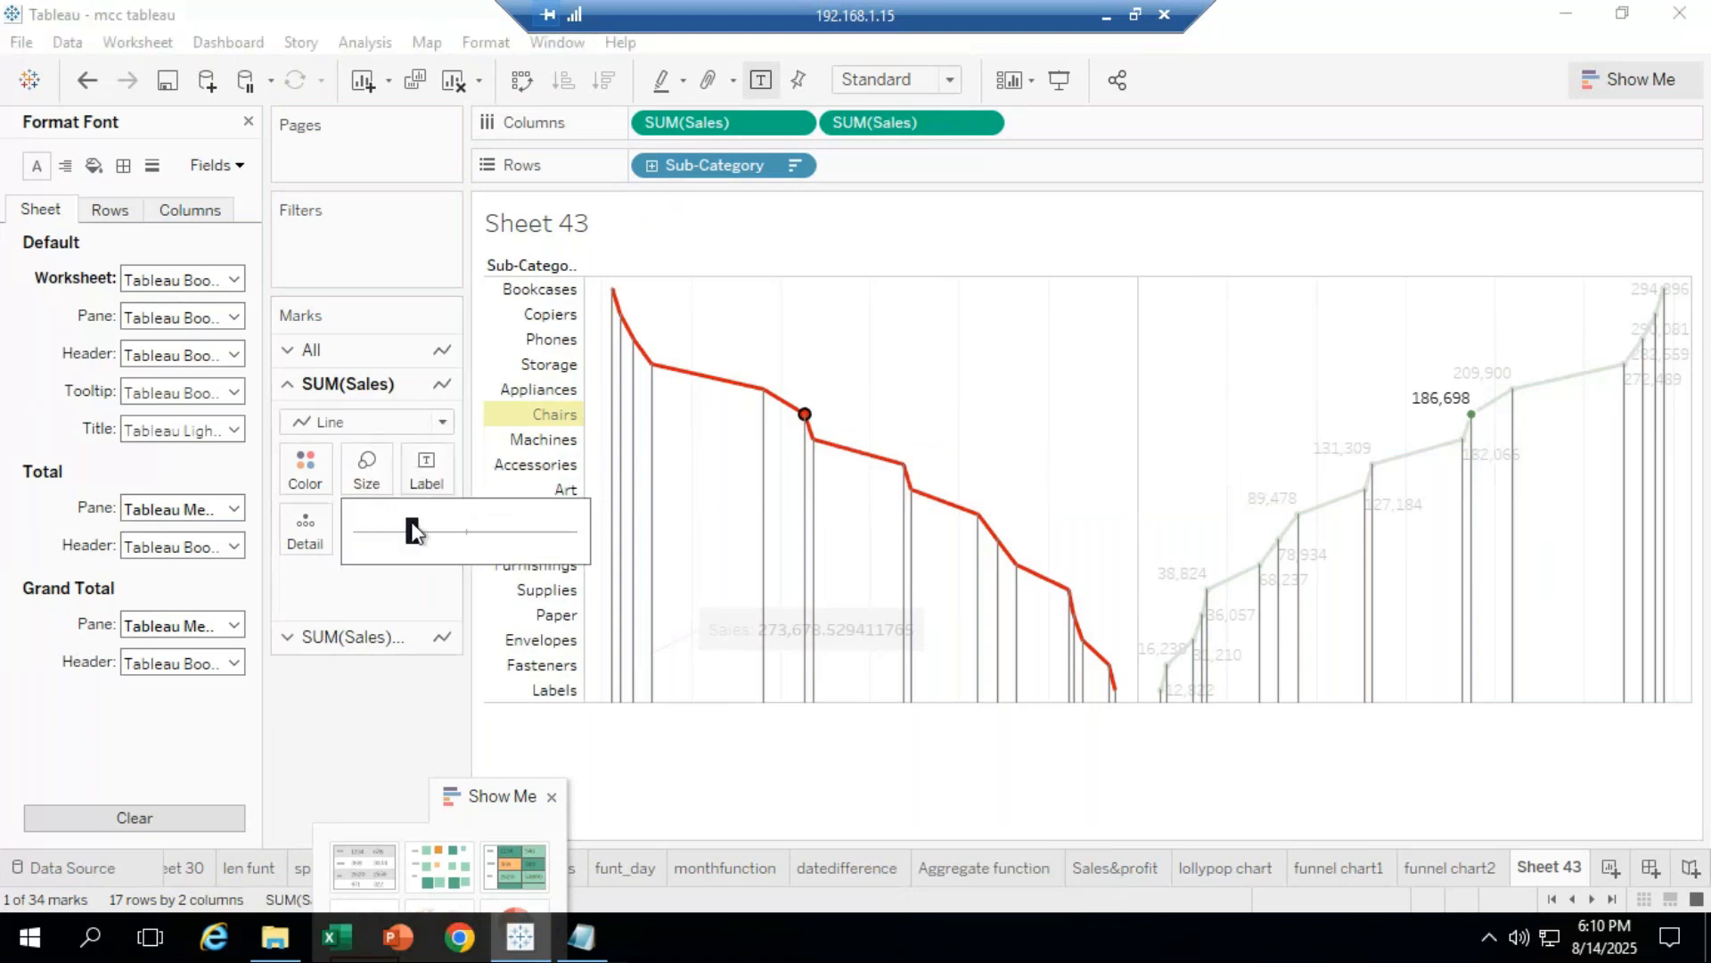
pyautogui.moveTo(430, 523); pyautogui.dragTo(430, 524)
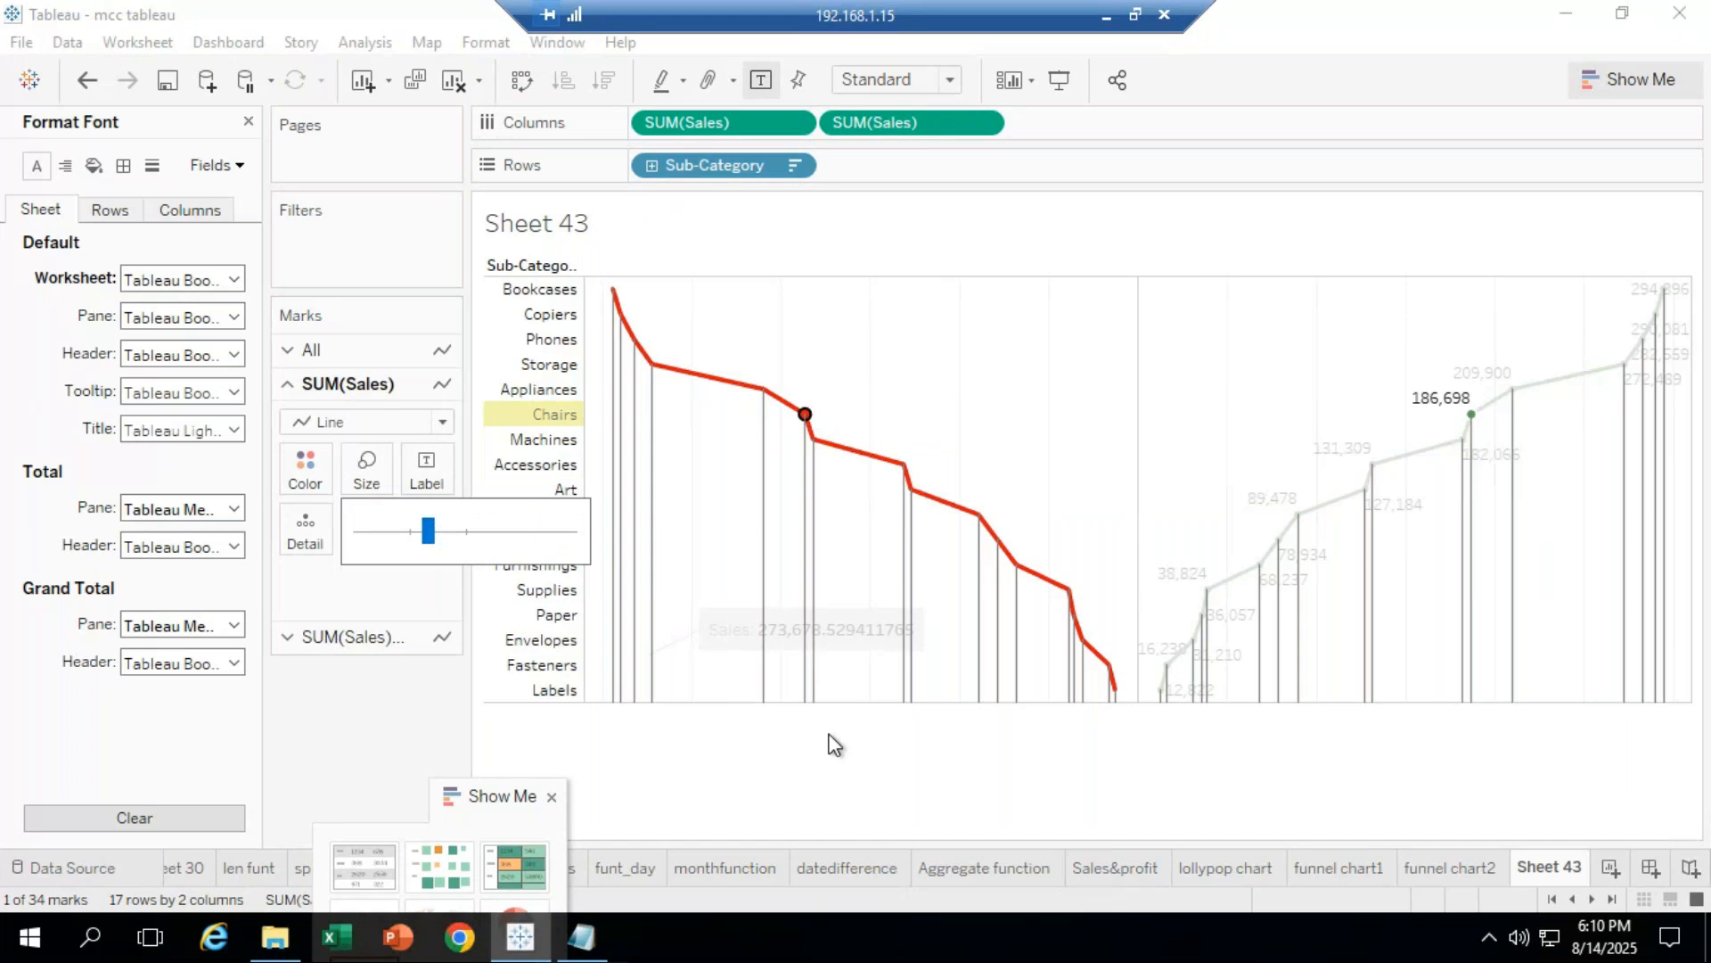
pyautogui.click(892, 754)
pyautogui.click(891, 752)
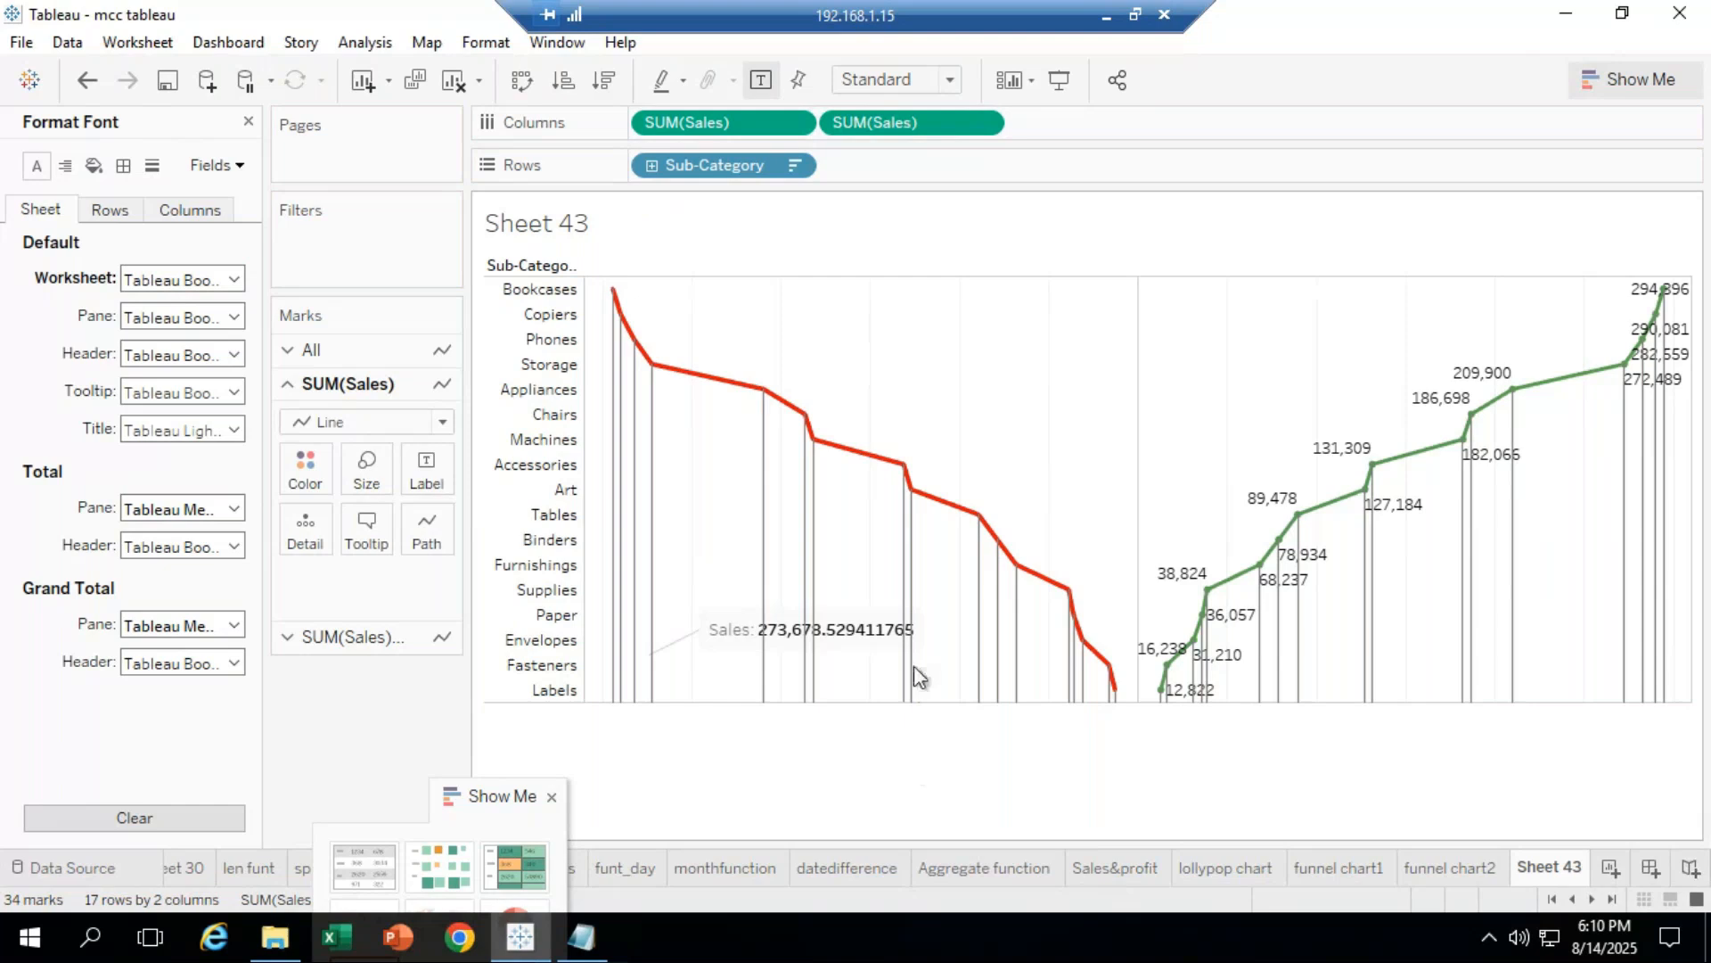
pyautogui.moveTo(816, 450)
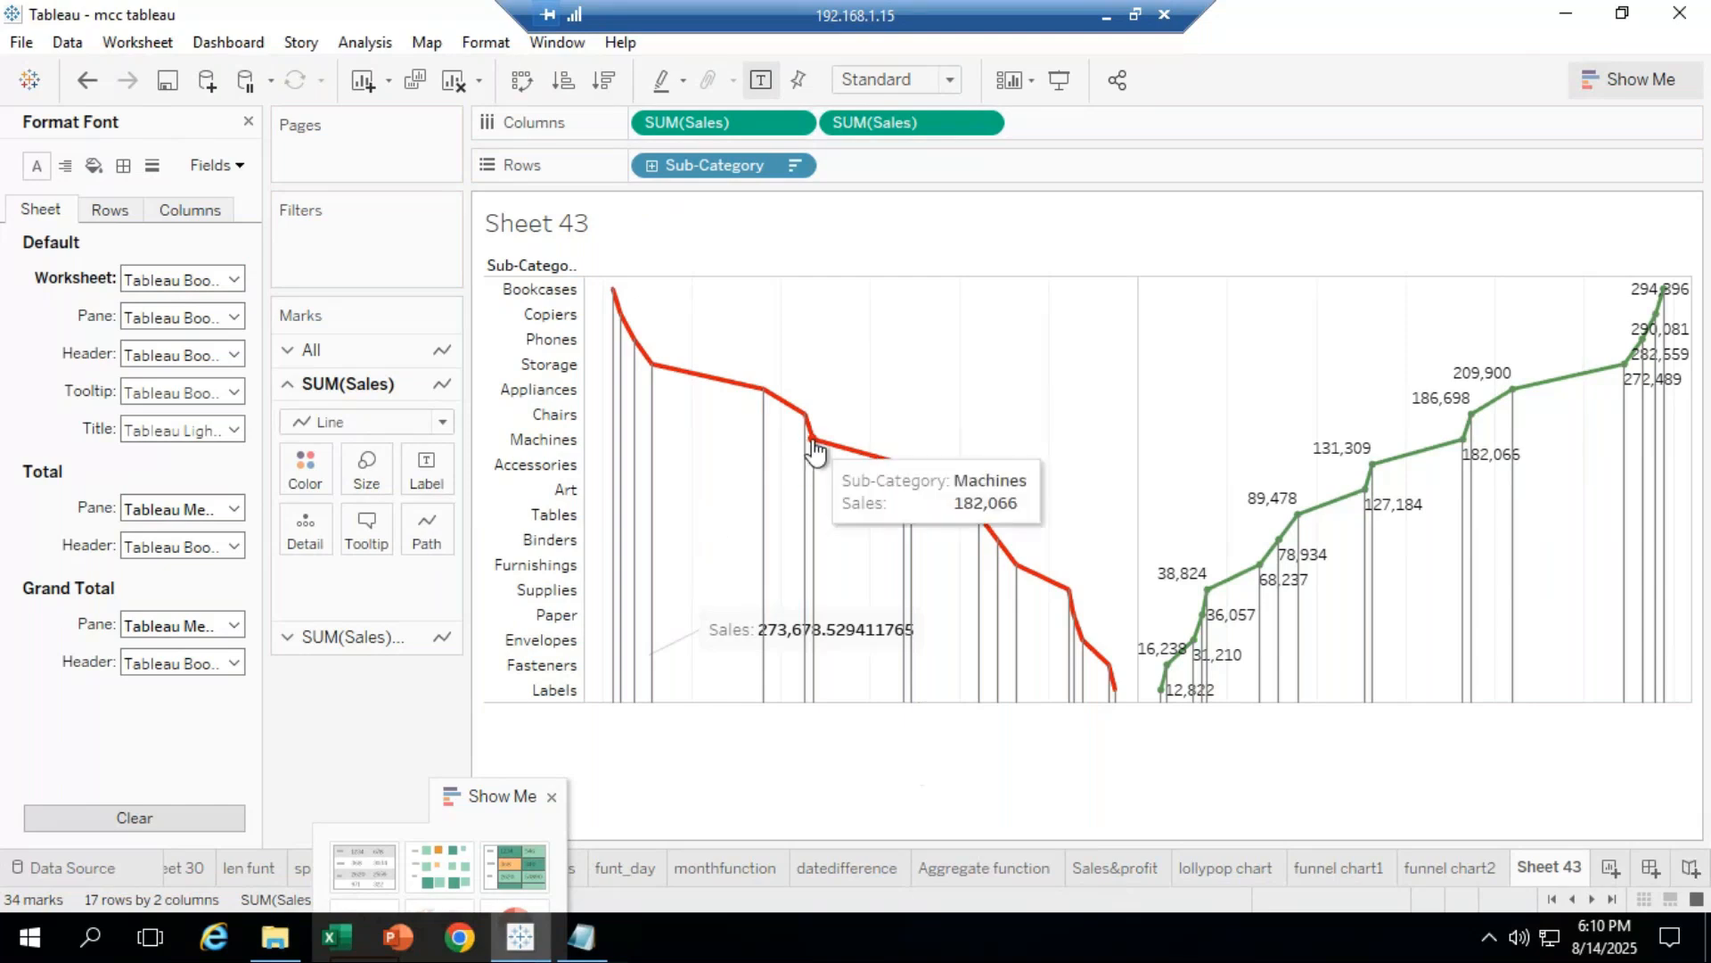
pyautogui.click(816, 450)
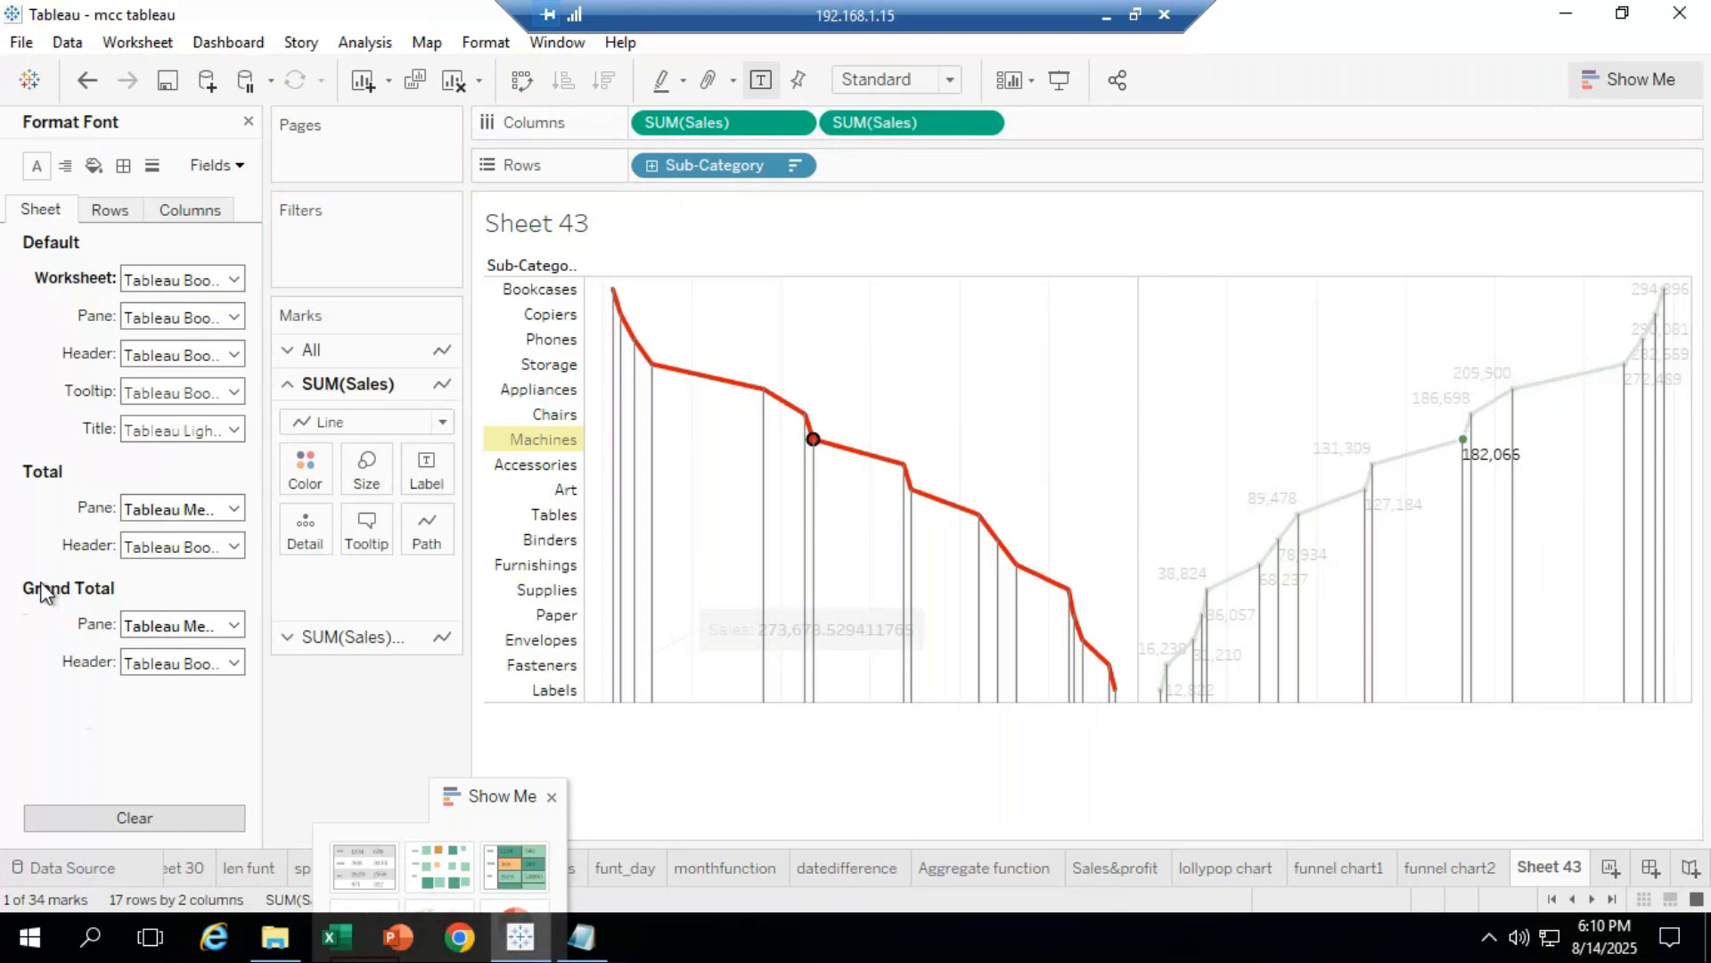
pyautogui.click(248, 121)
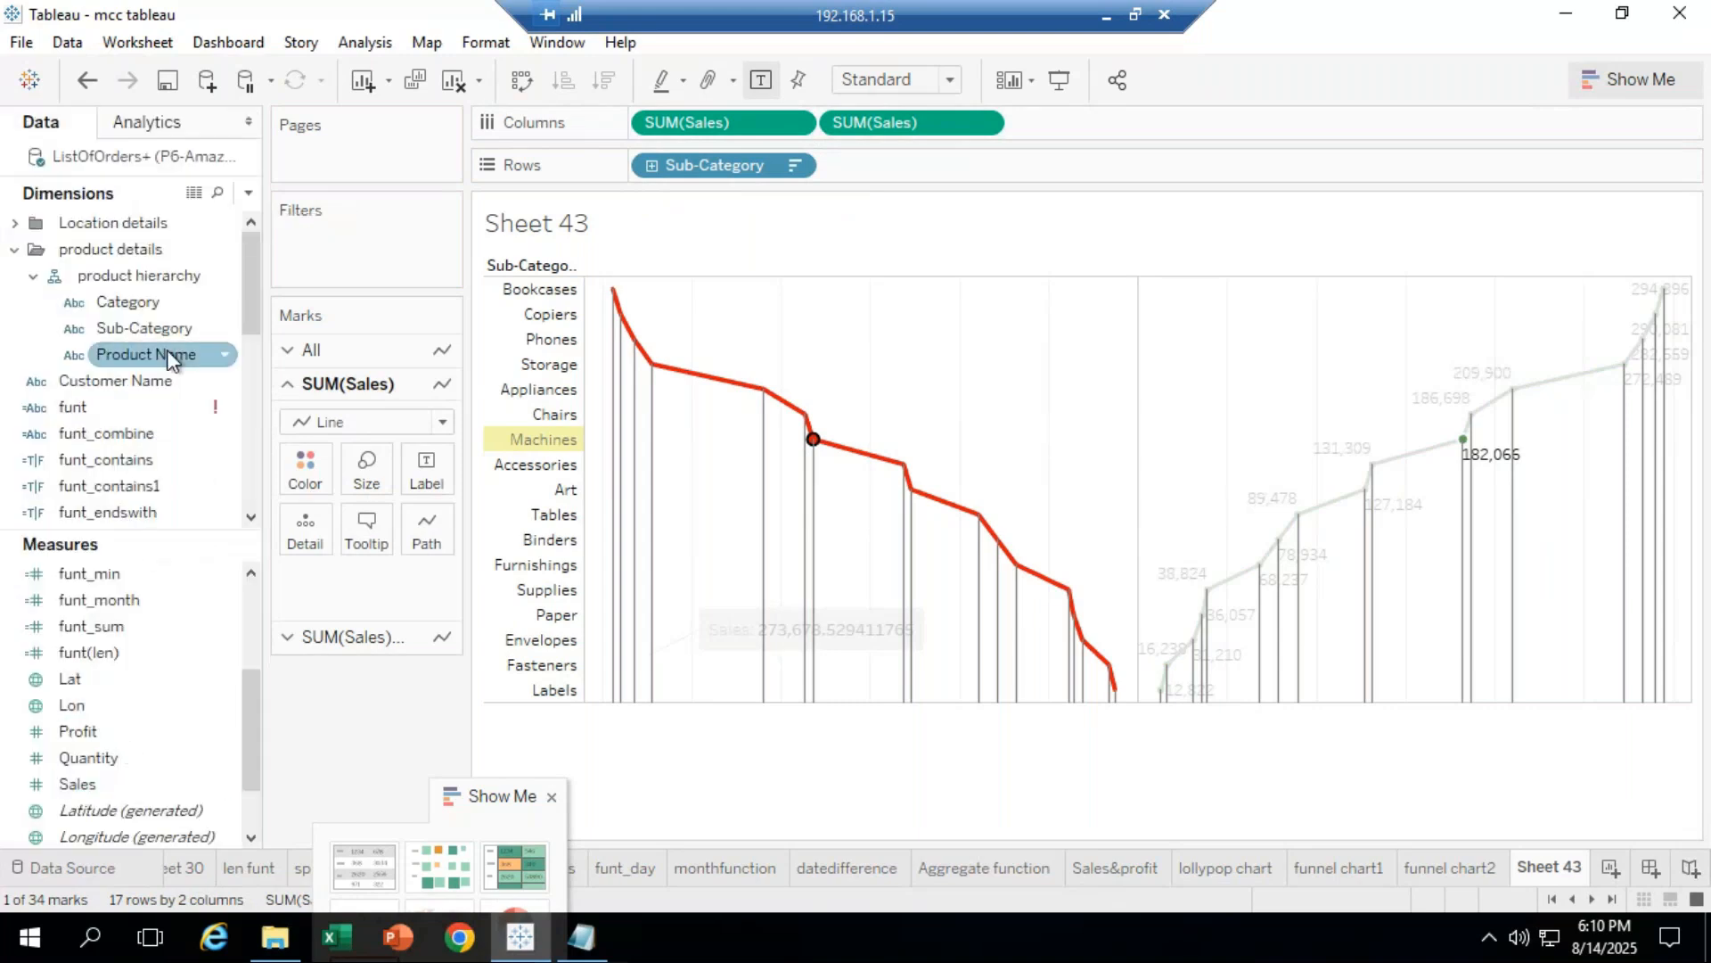
pyautogui.moveTo(147, 328); pyautogui.dragTo(303, 463)
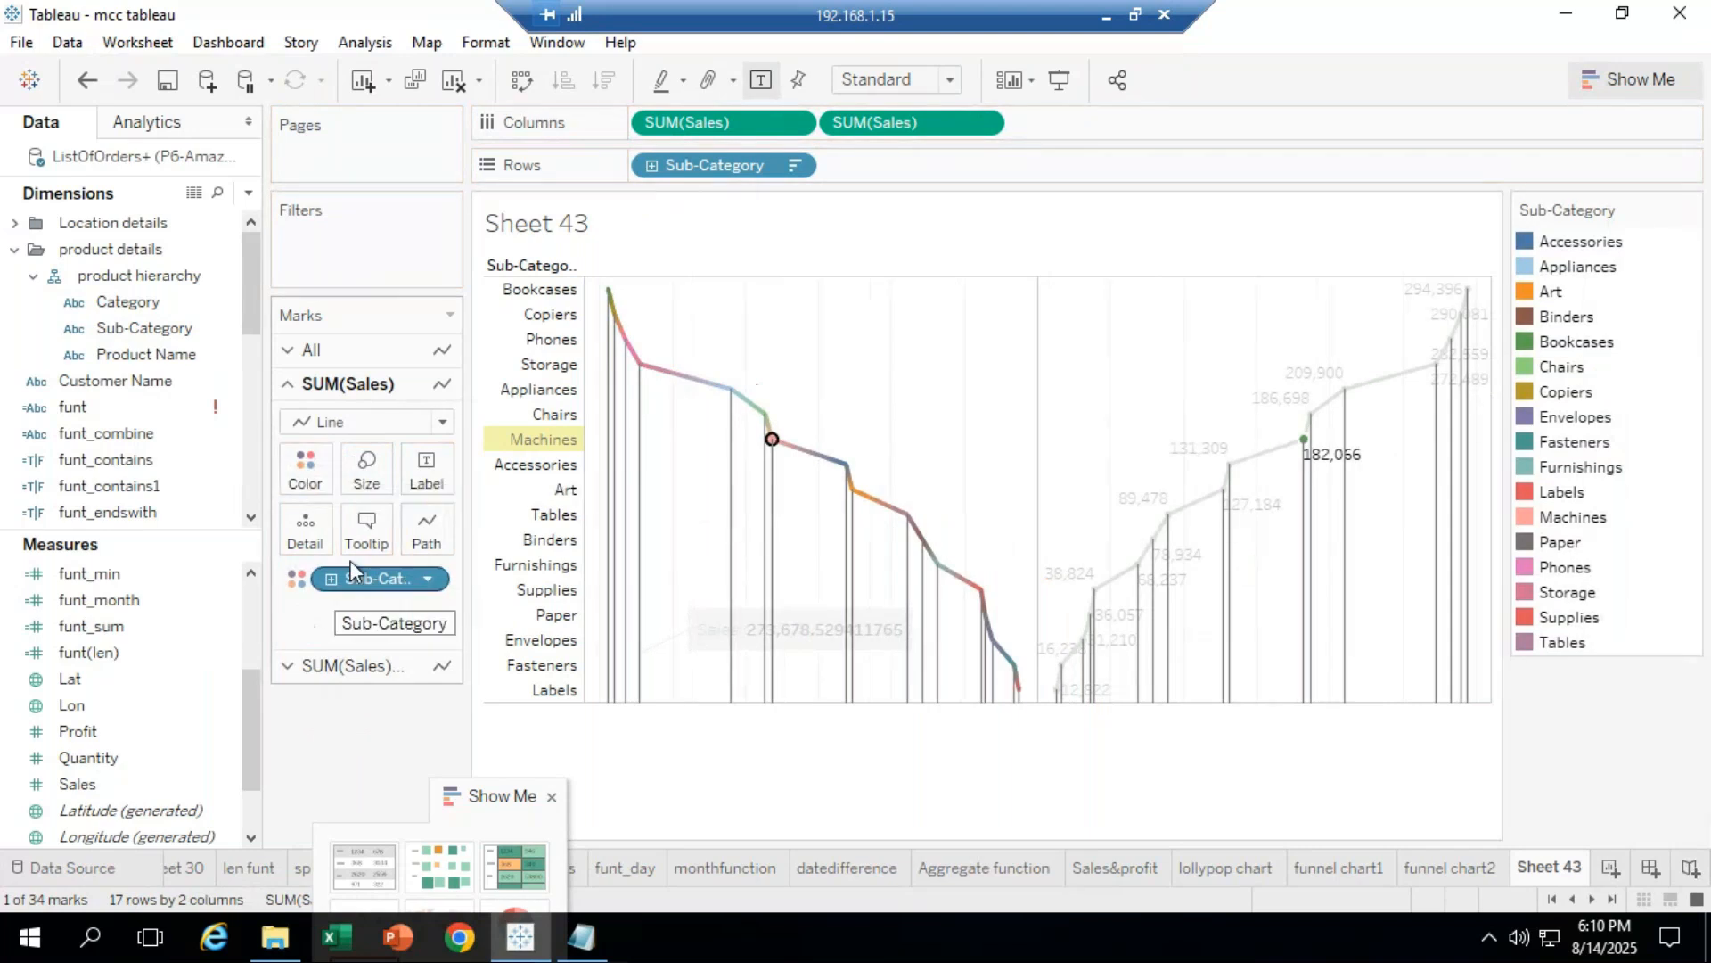
pyautogui.click(366, 468)
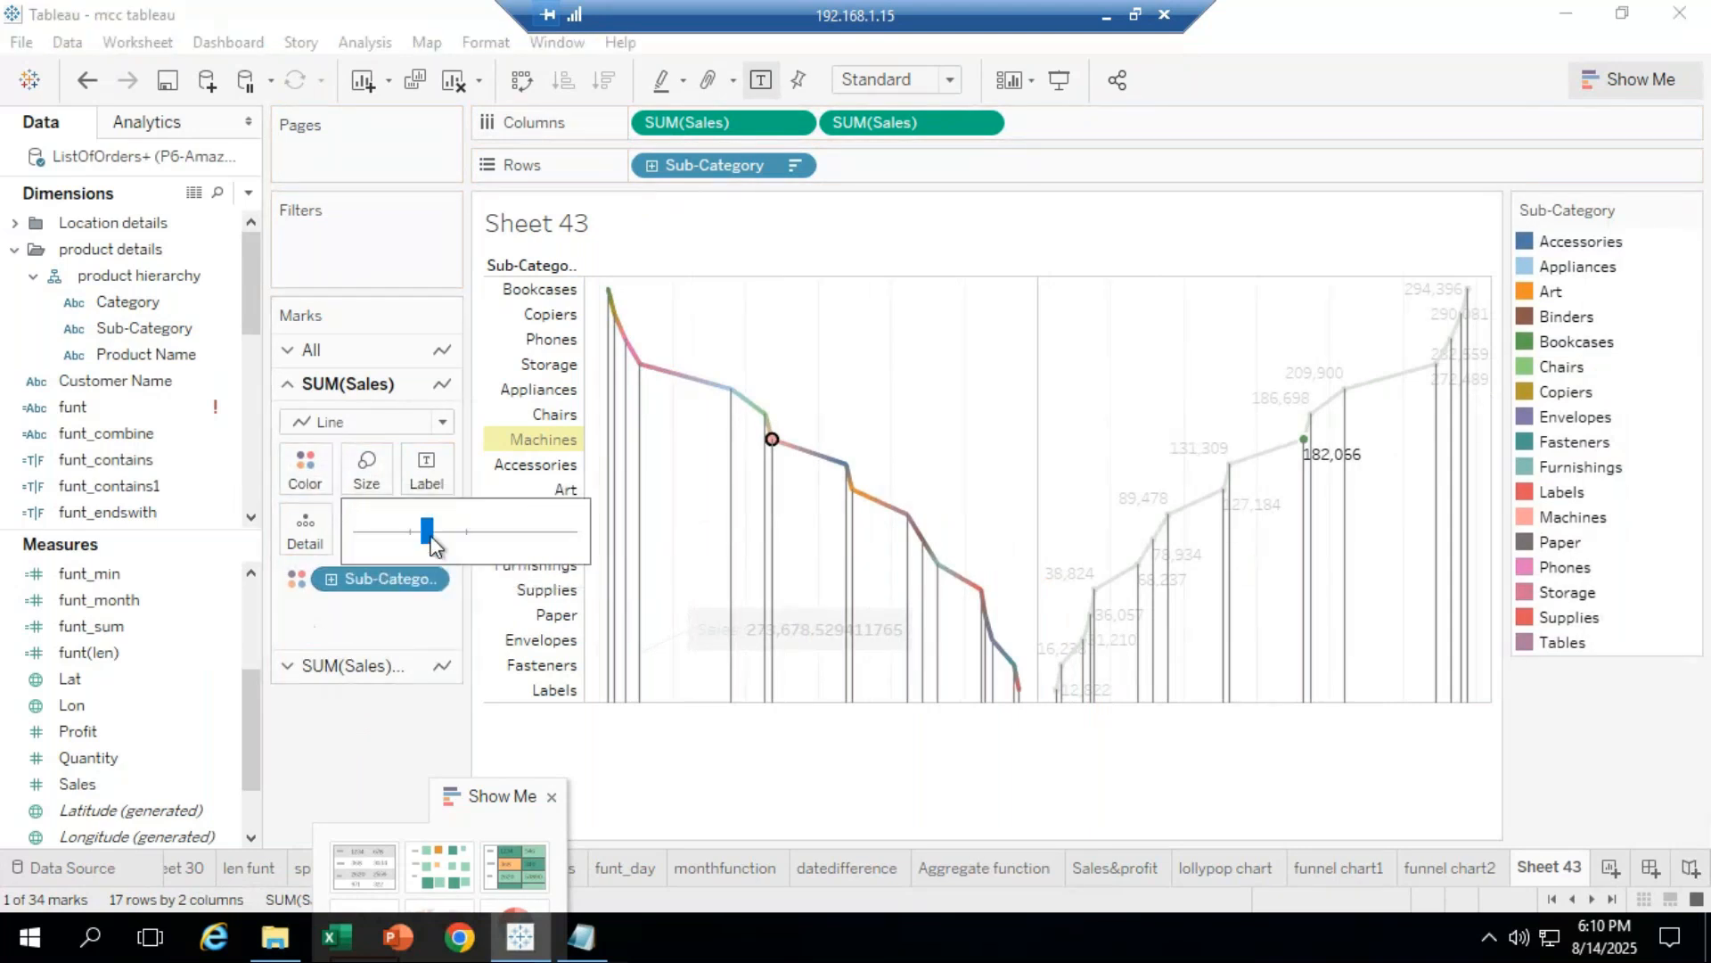
pyautogui.moveTo(460, 537); pyautogui.dragTo(461, 538)
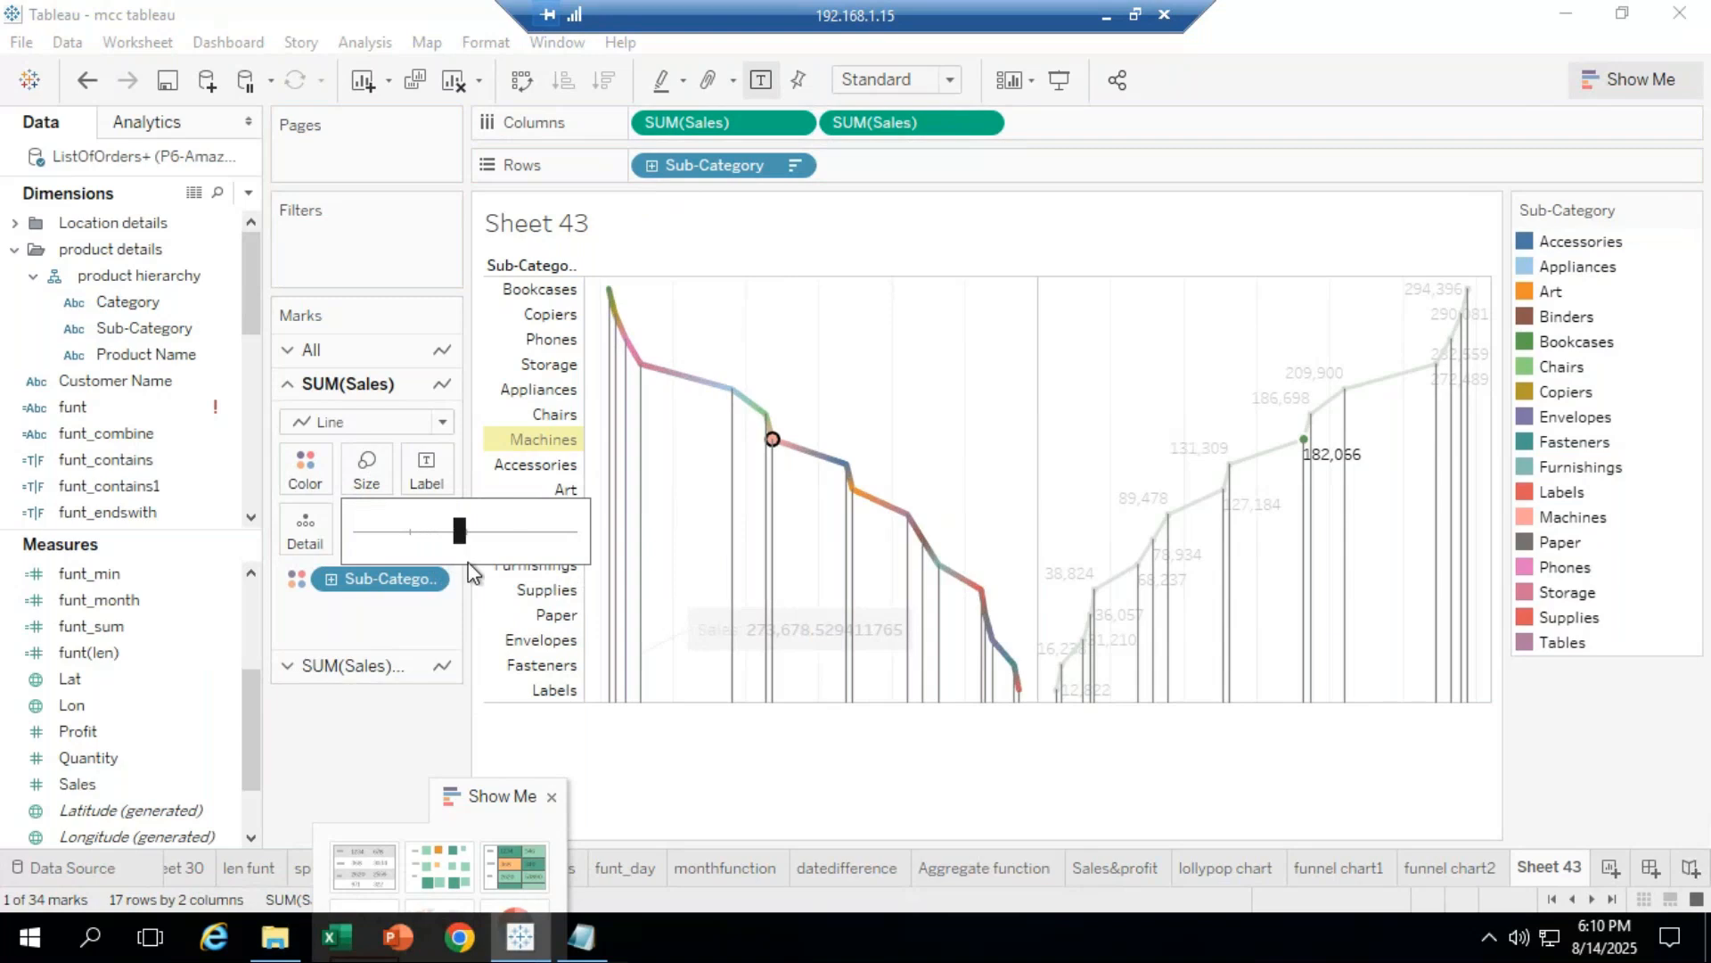
pyautogui.click(639, 738)
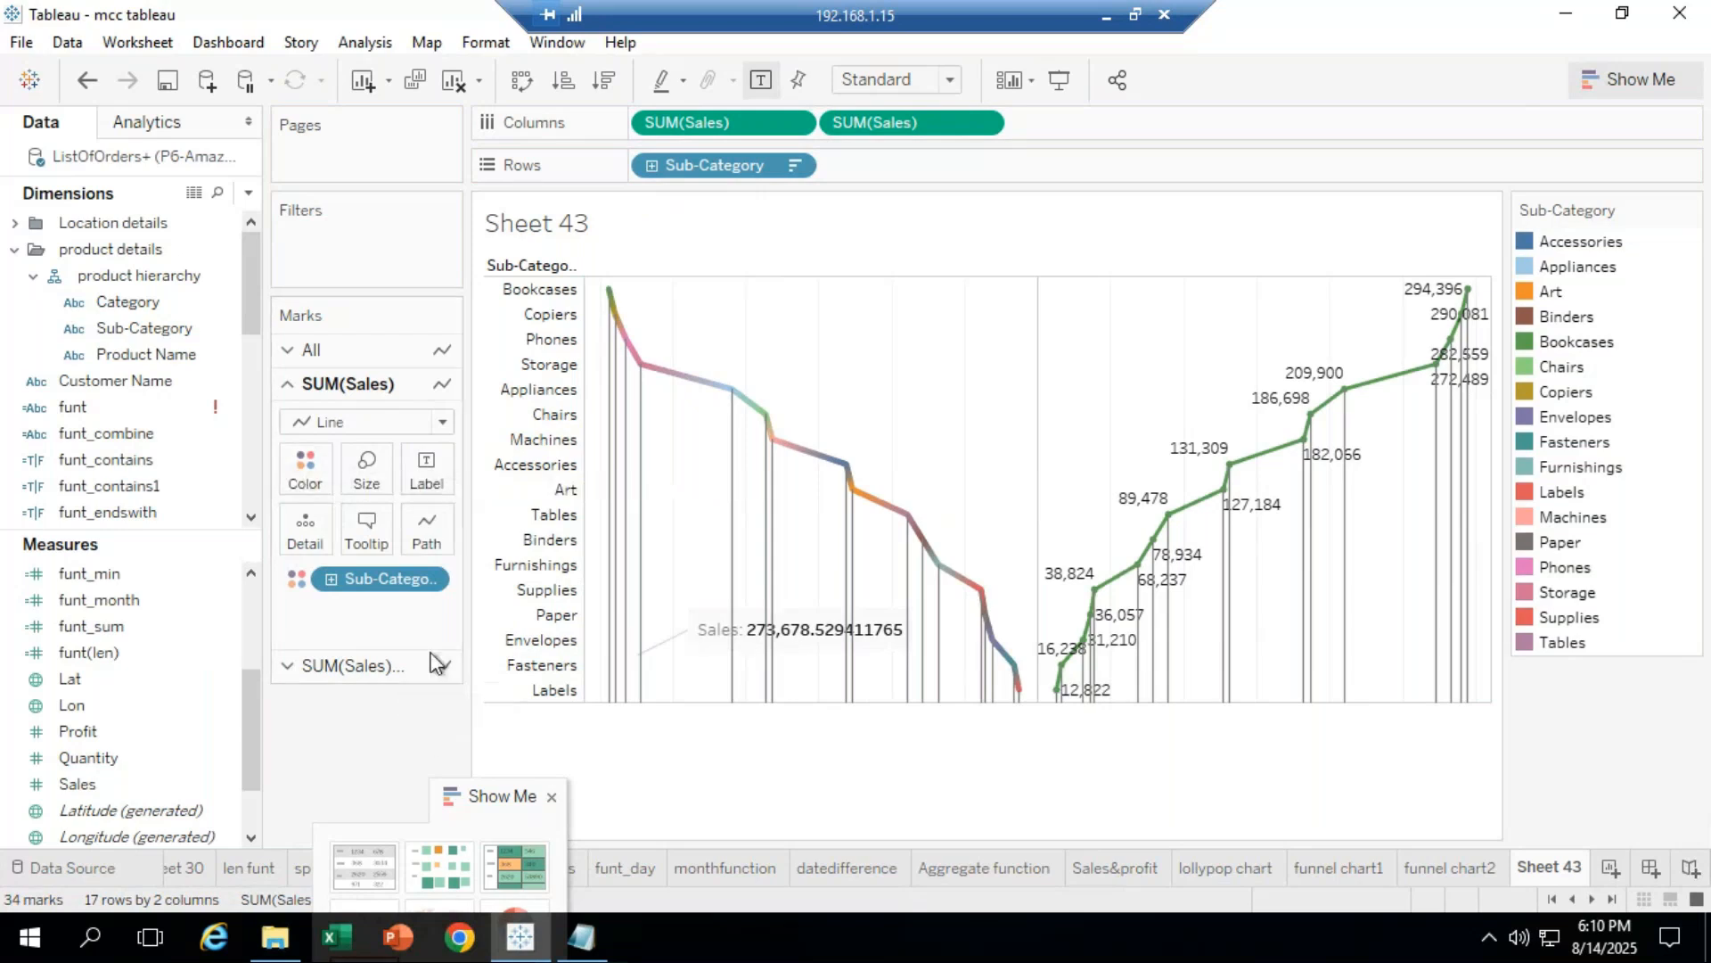
pyautogui.click(420, 578)
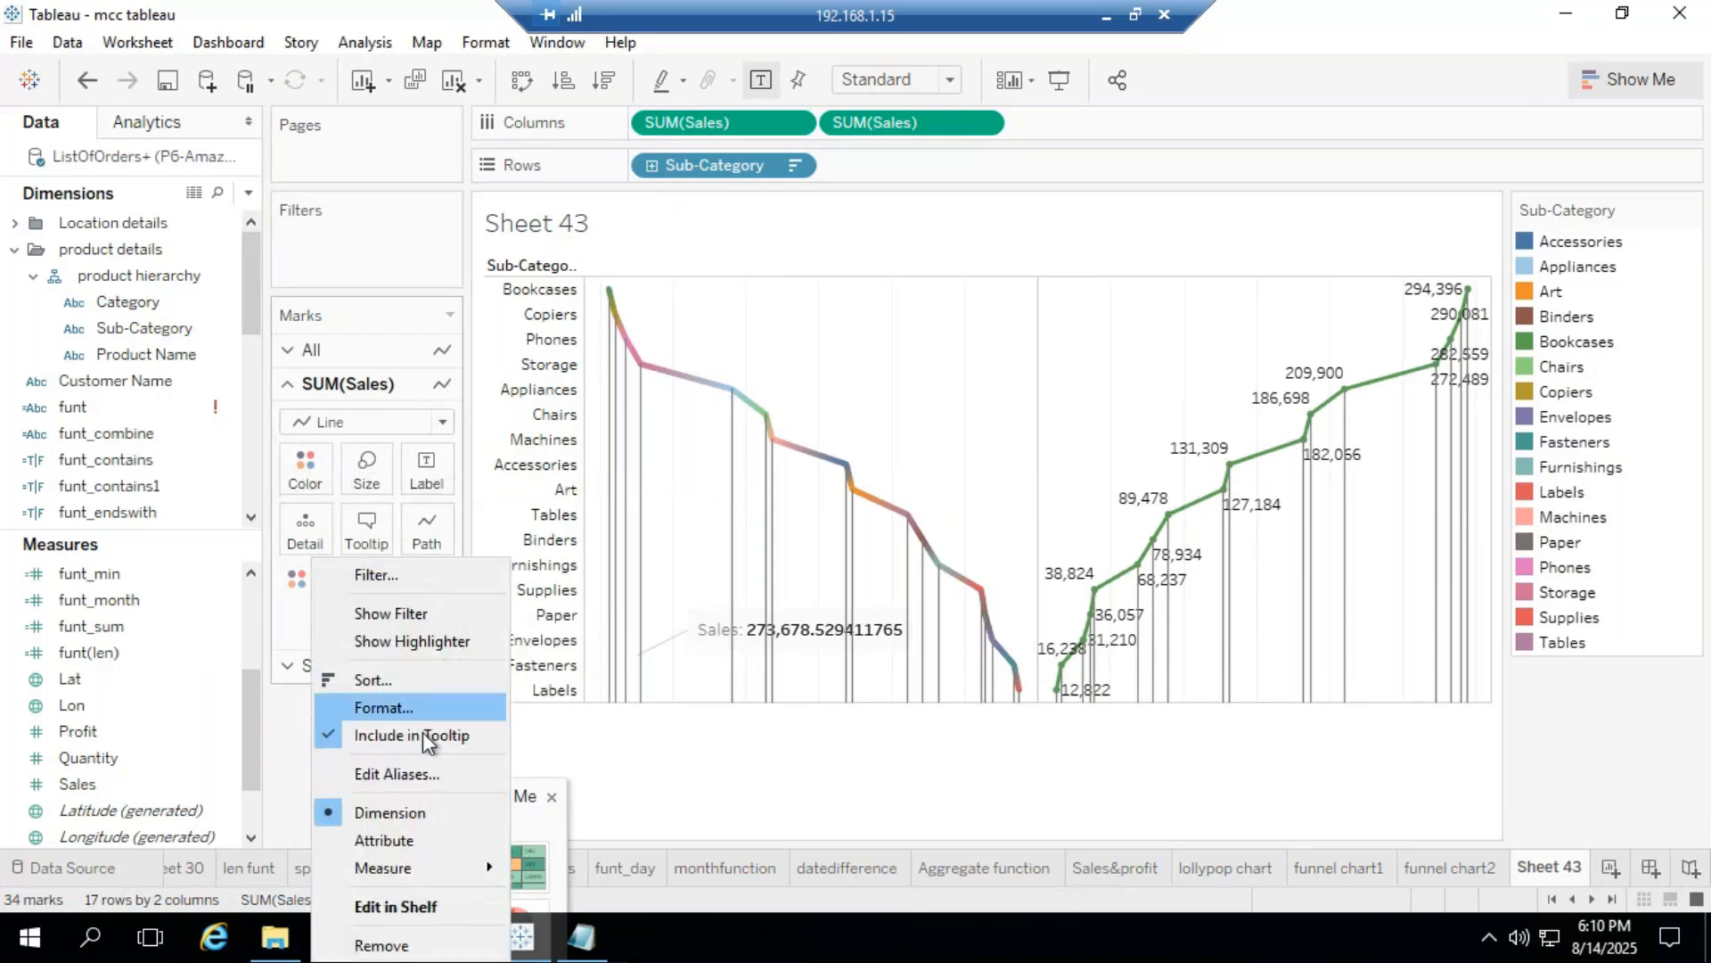
pyautogui.click(420, 840)
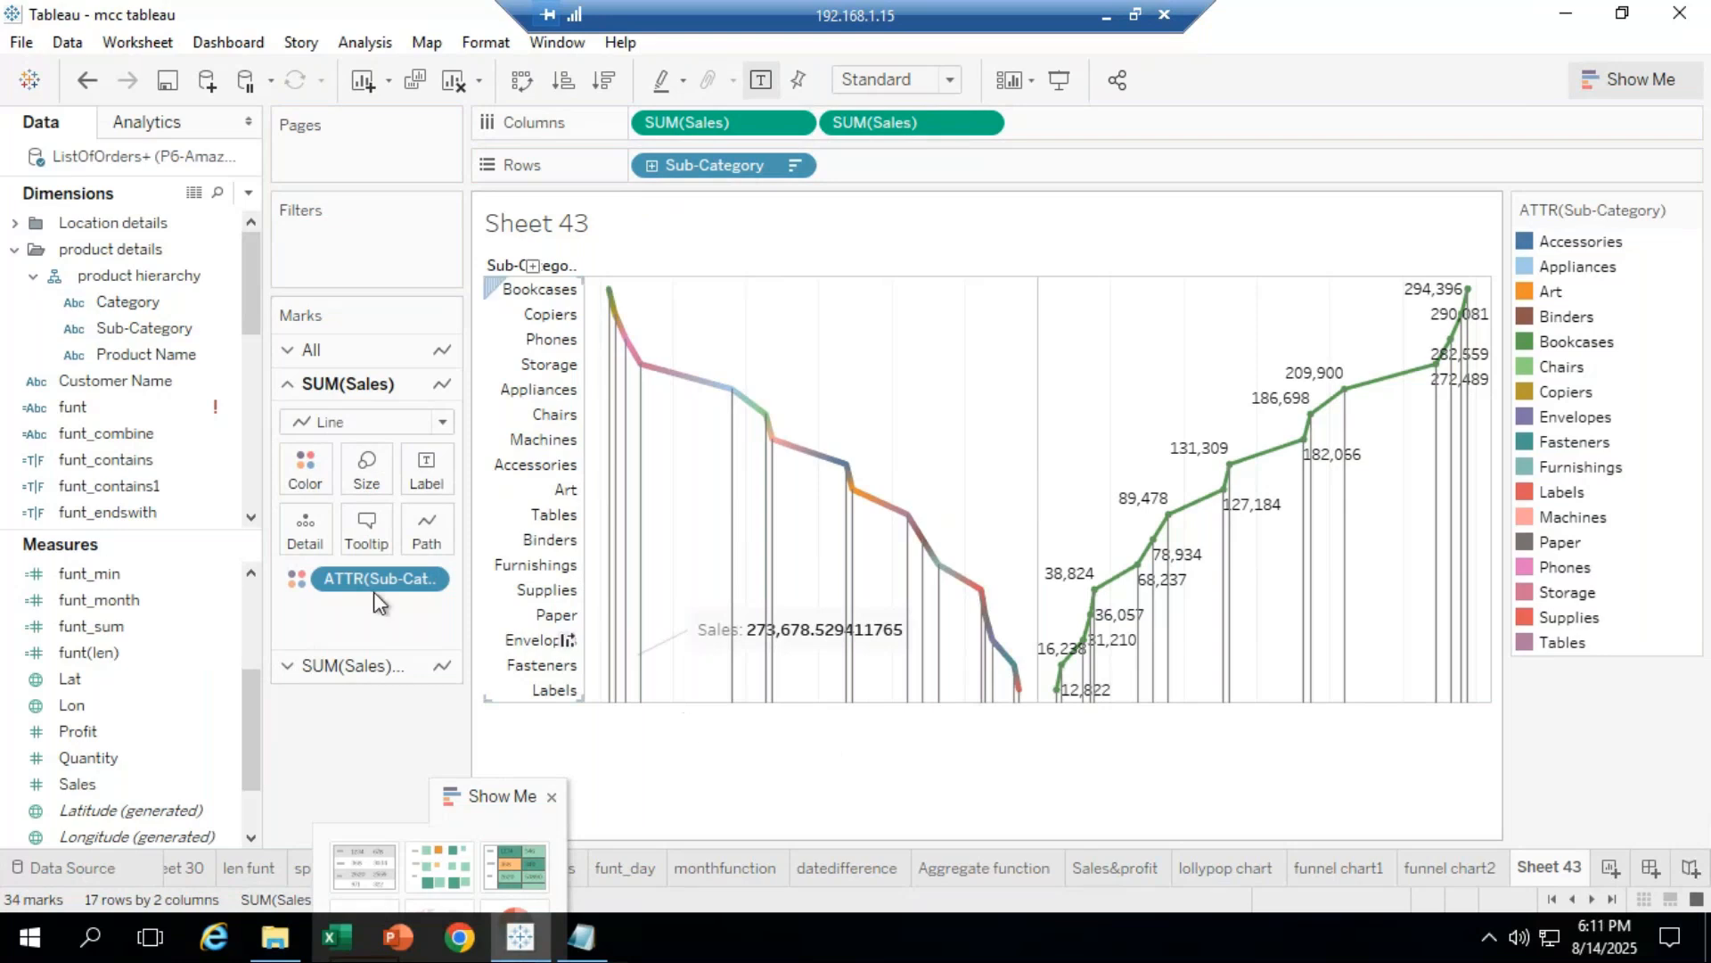
pyautogui.moveTo(345, 574); pyautogui.dragTo(376, 704)
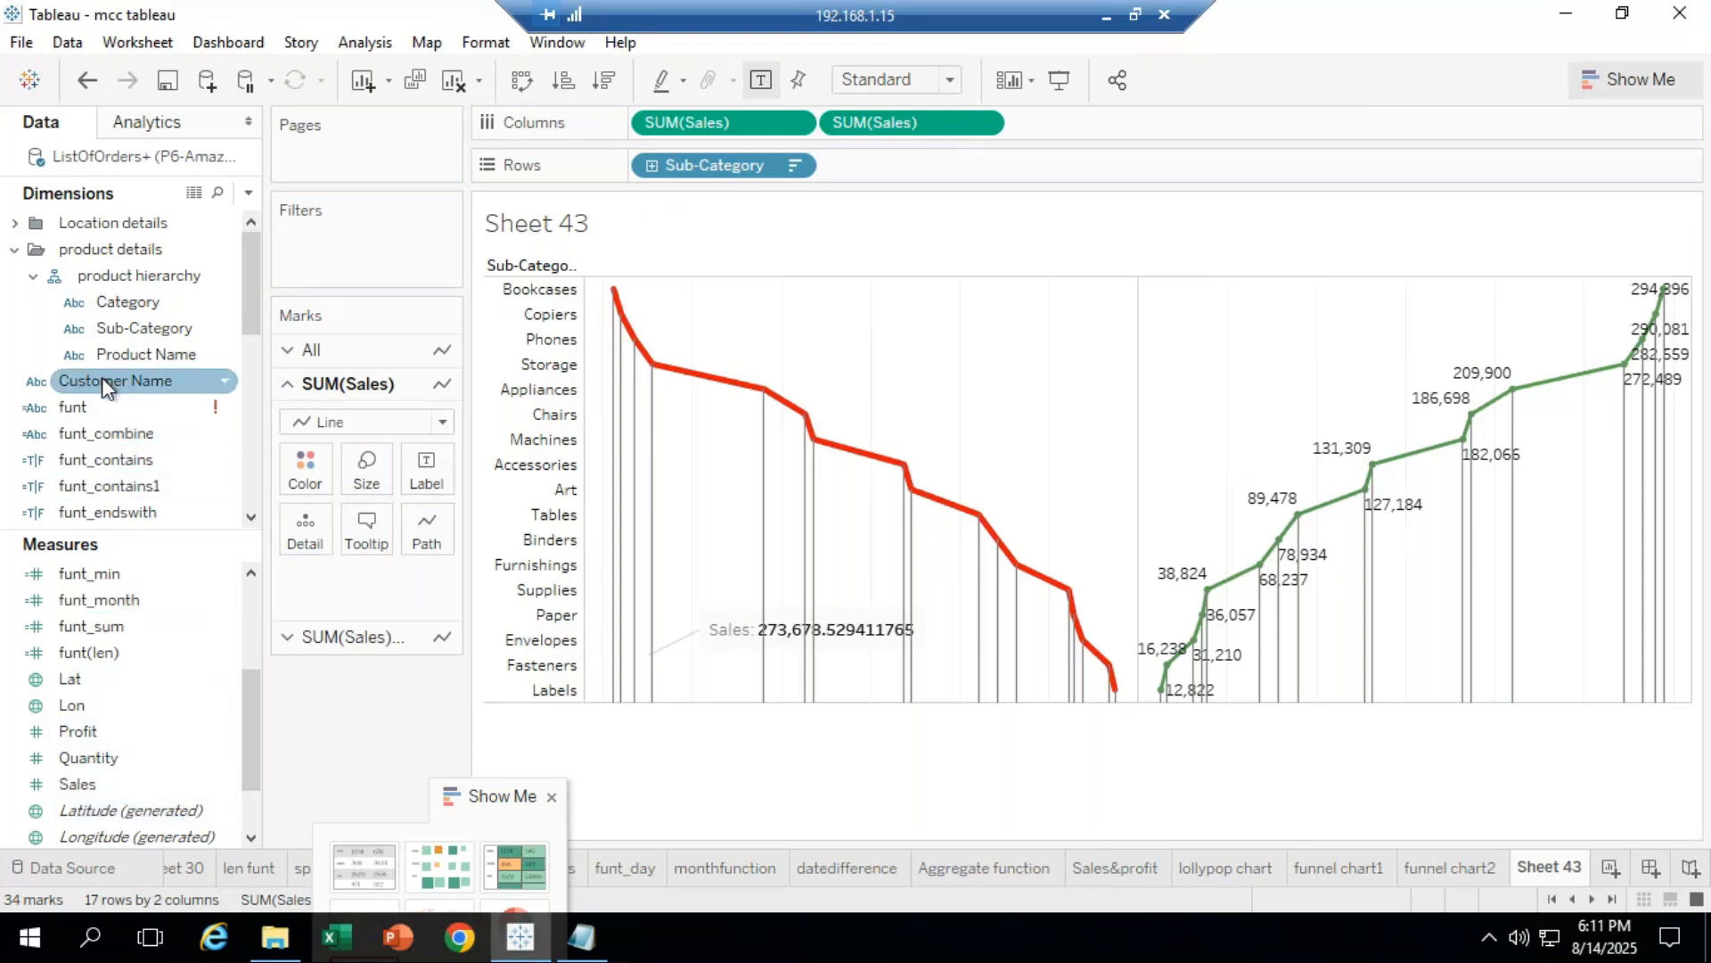
pyautogui.moveTo(139, 328); pyautogui.dragTo(373, 469)
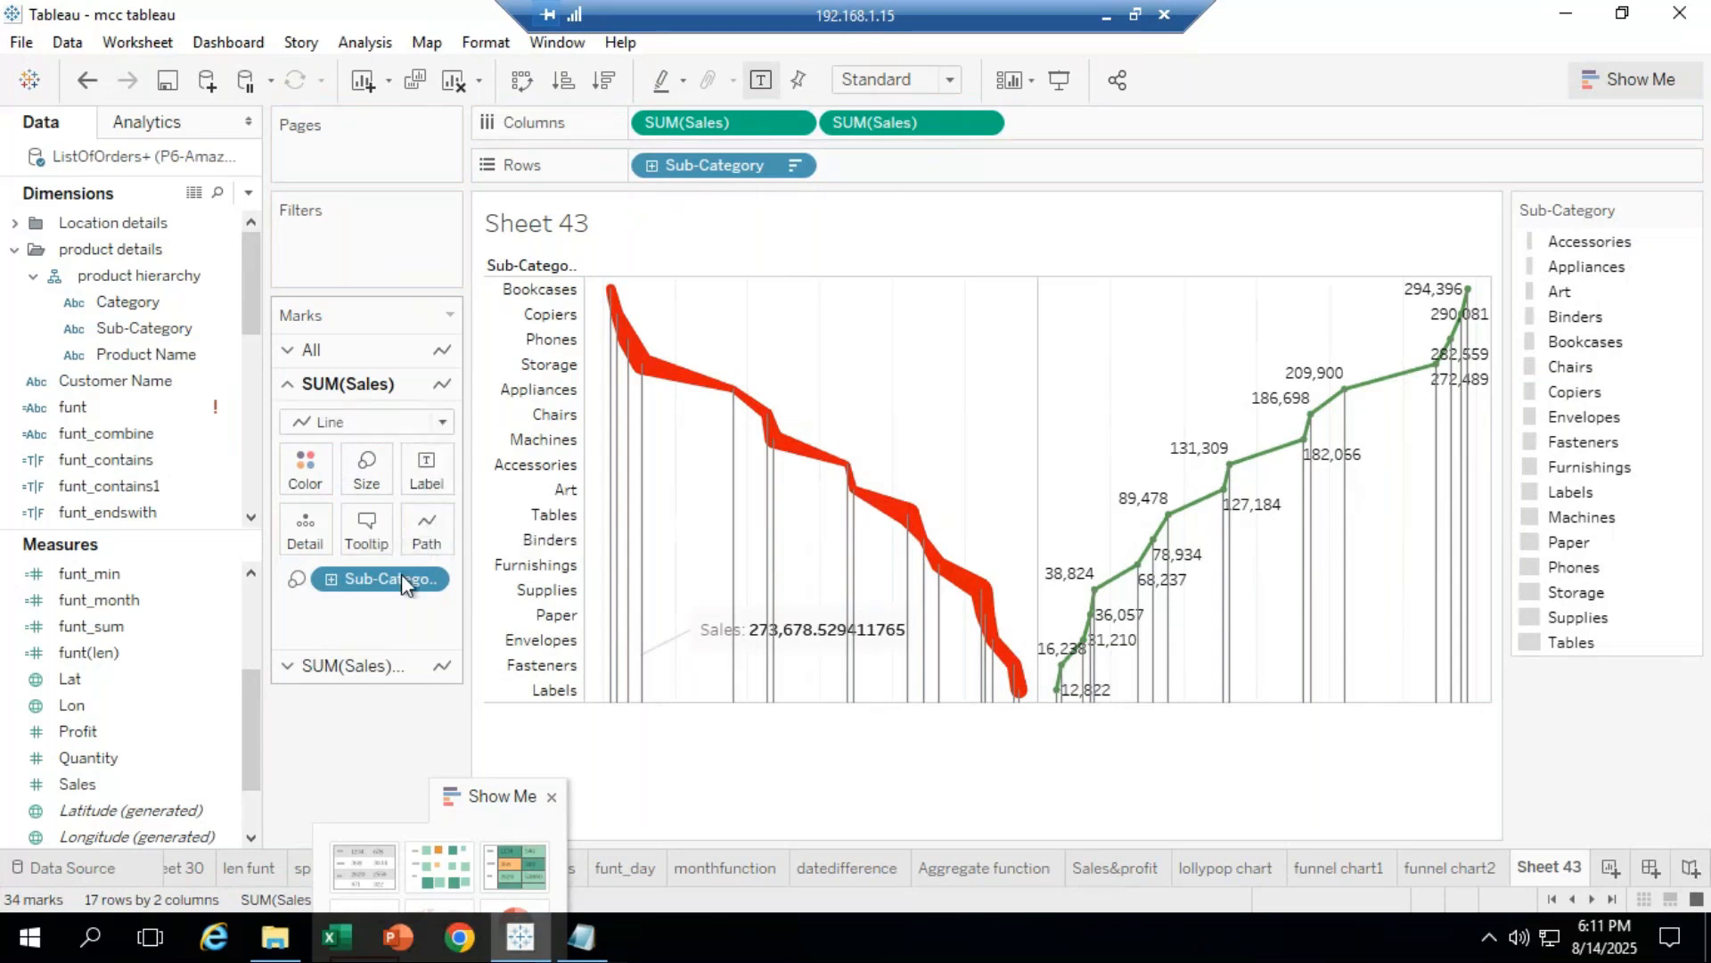
pyautogui.moveTo(401, 576); pyautogui.dragTo(397, 725)
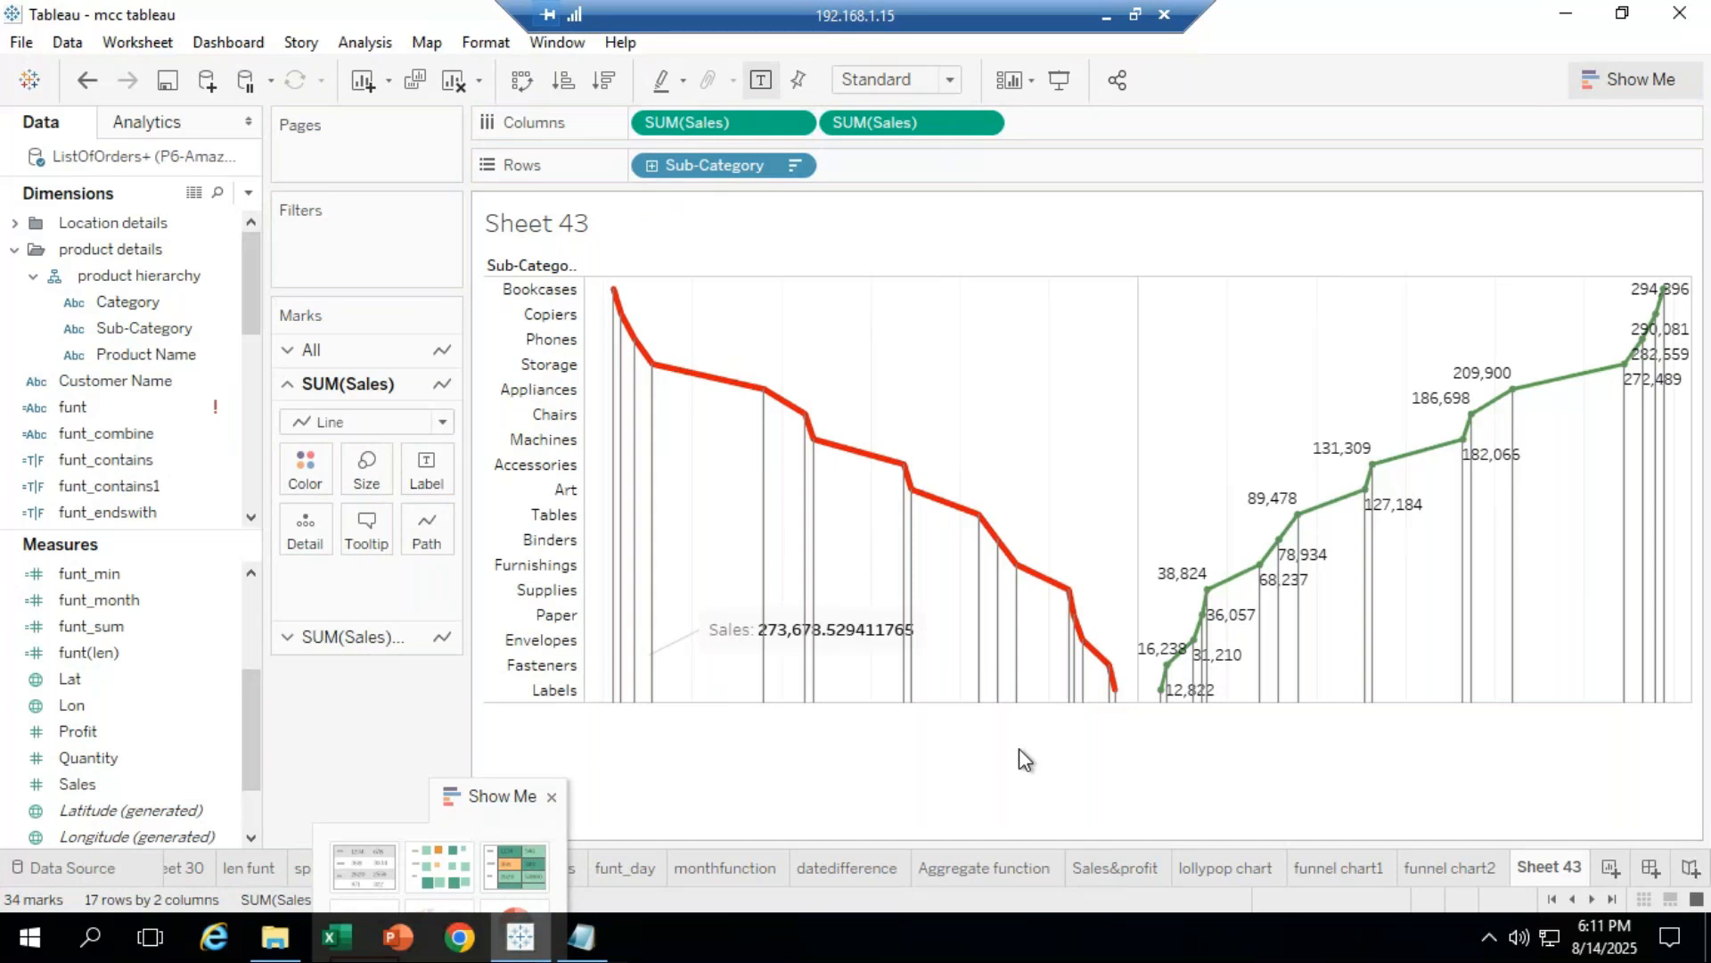
# Step: Turn on drop lines for every point of both Sales lines from the Appliances point
pyautogui.rightClick(764, 512)
pyautogui.click(764, 390)
pyautogui.rightClick(764, 390)
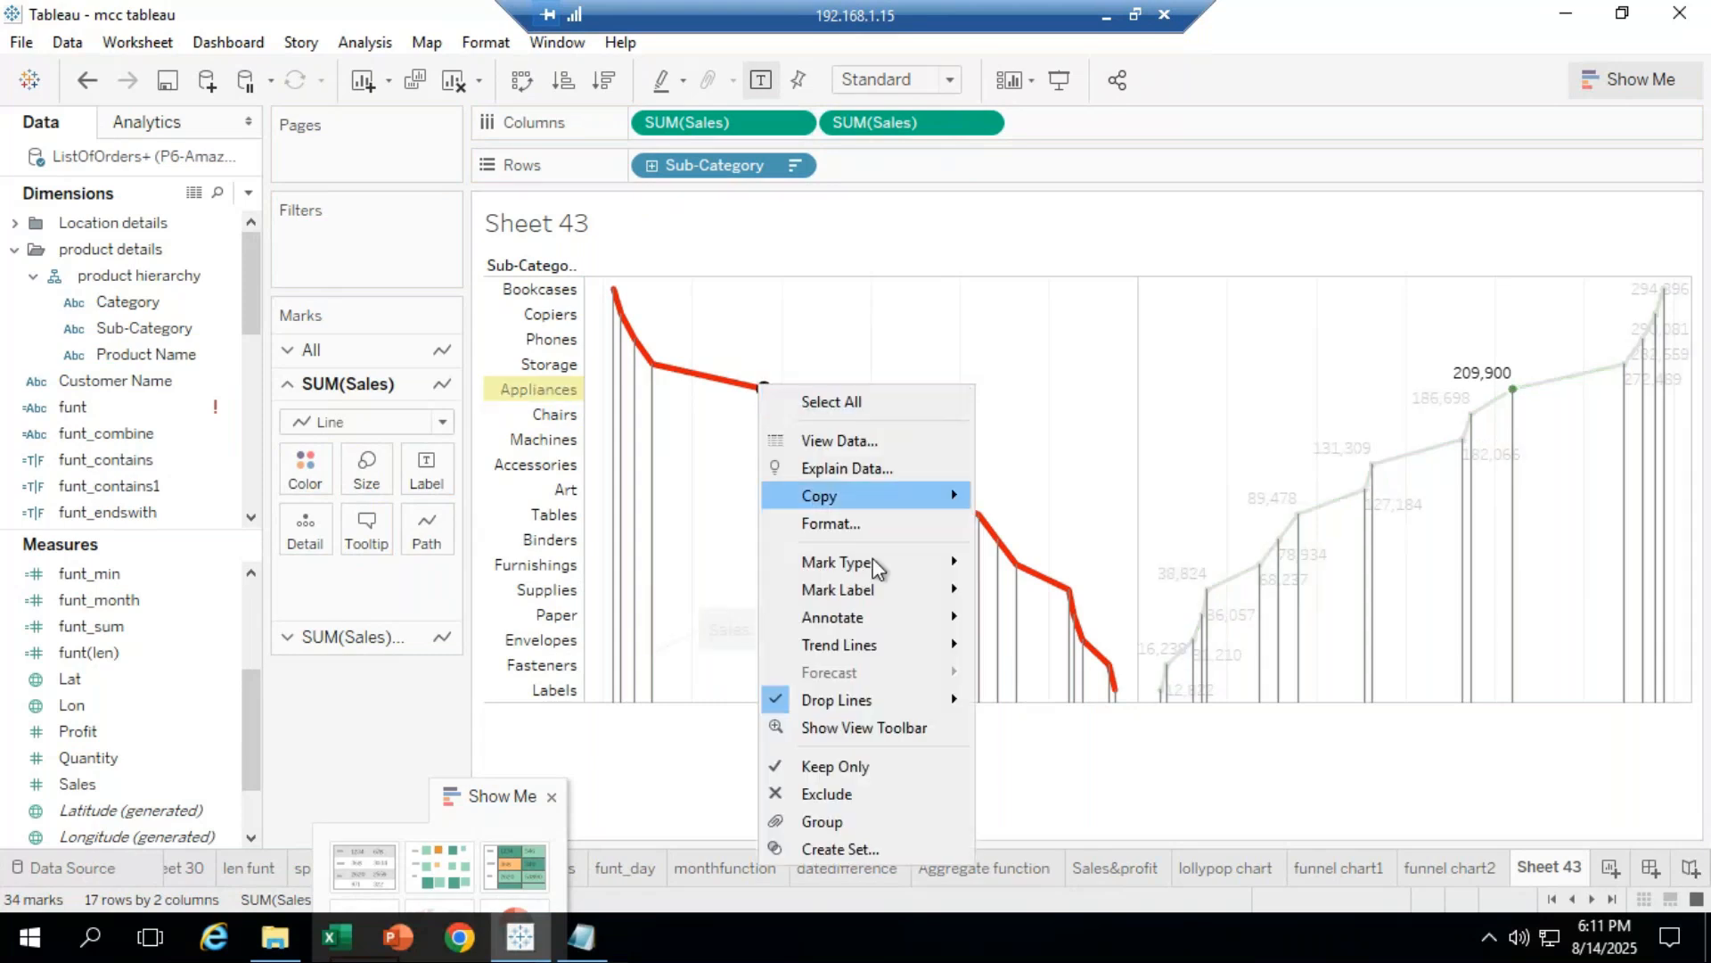
pyautogui.moveTo(887, 699)
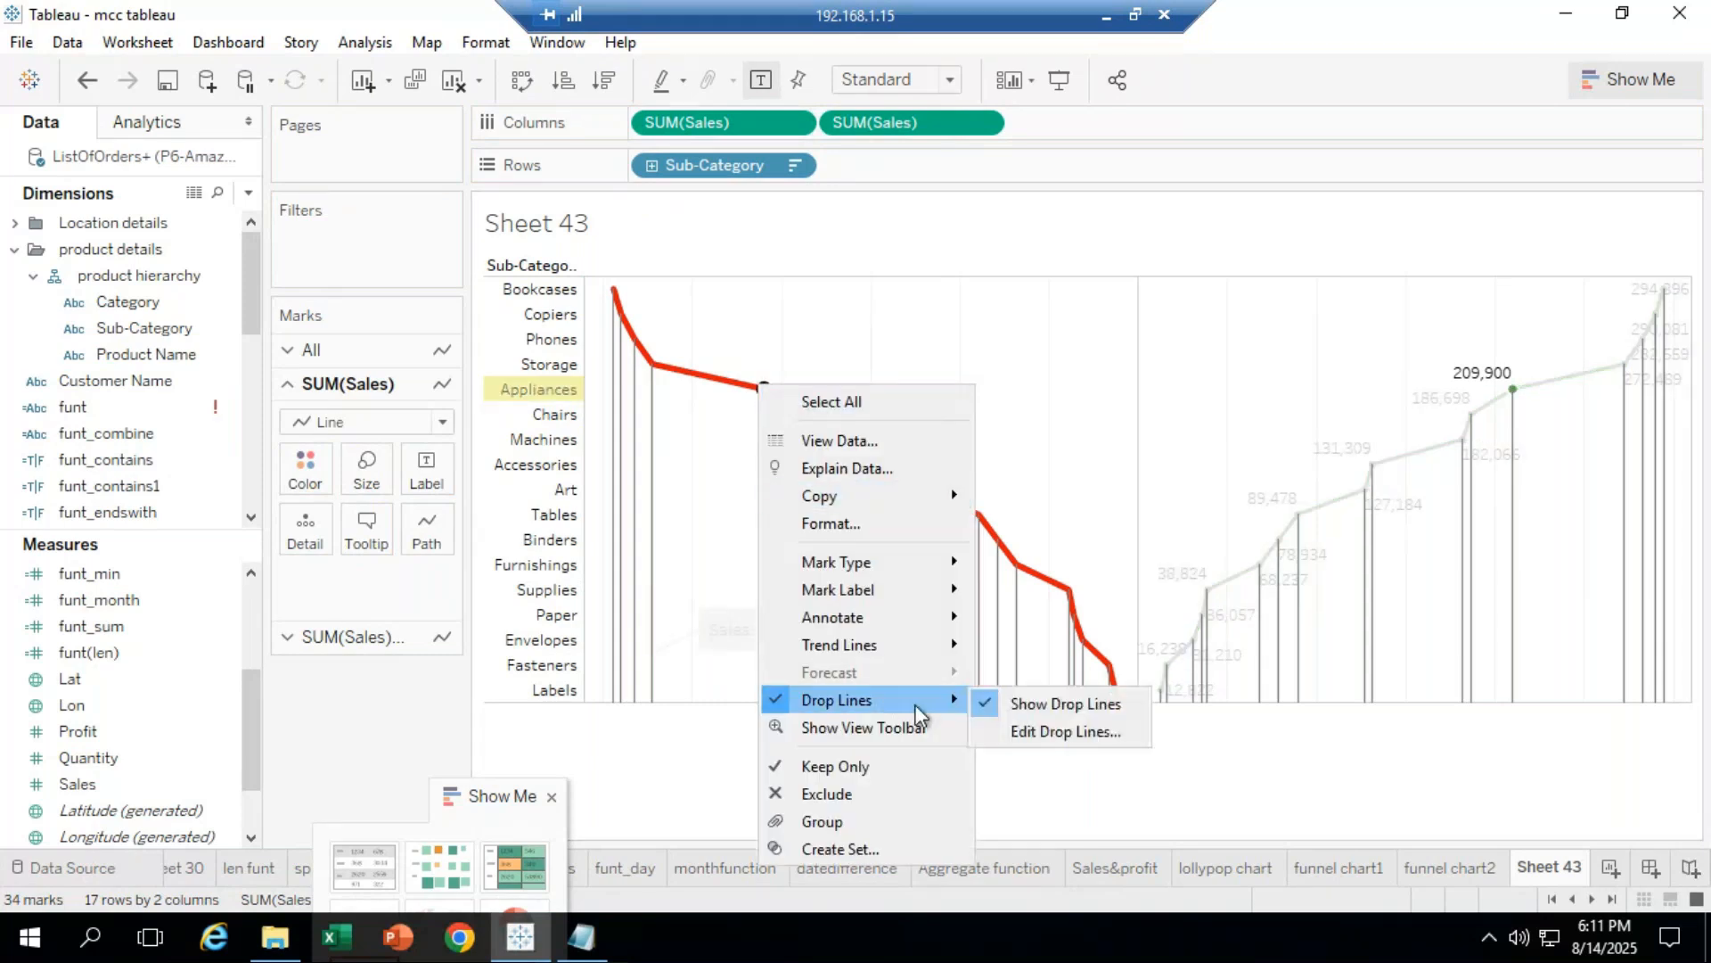
pyautogui.click(1074, 728)
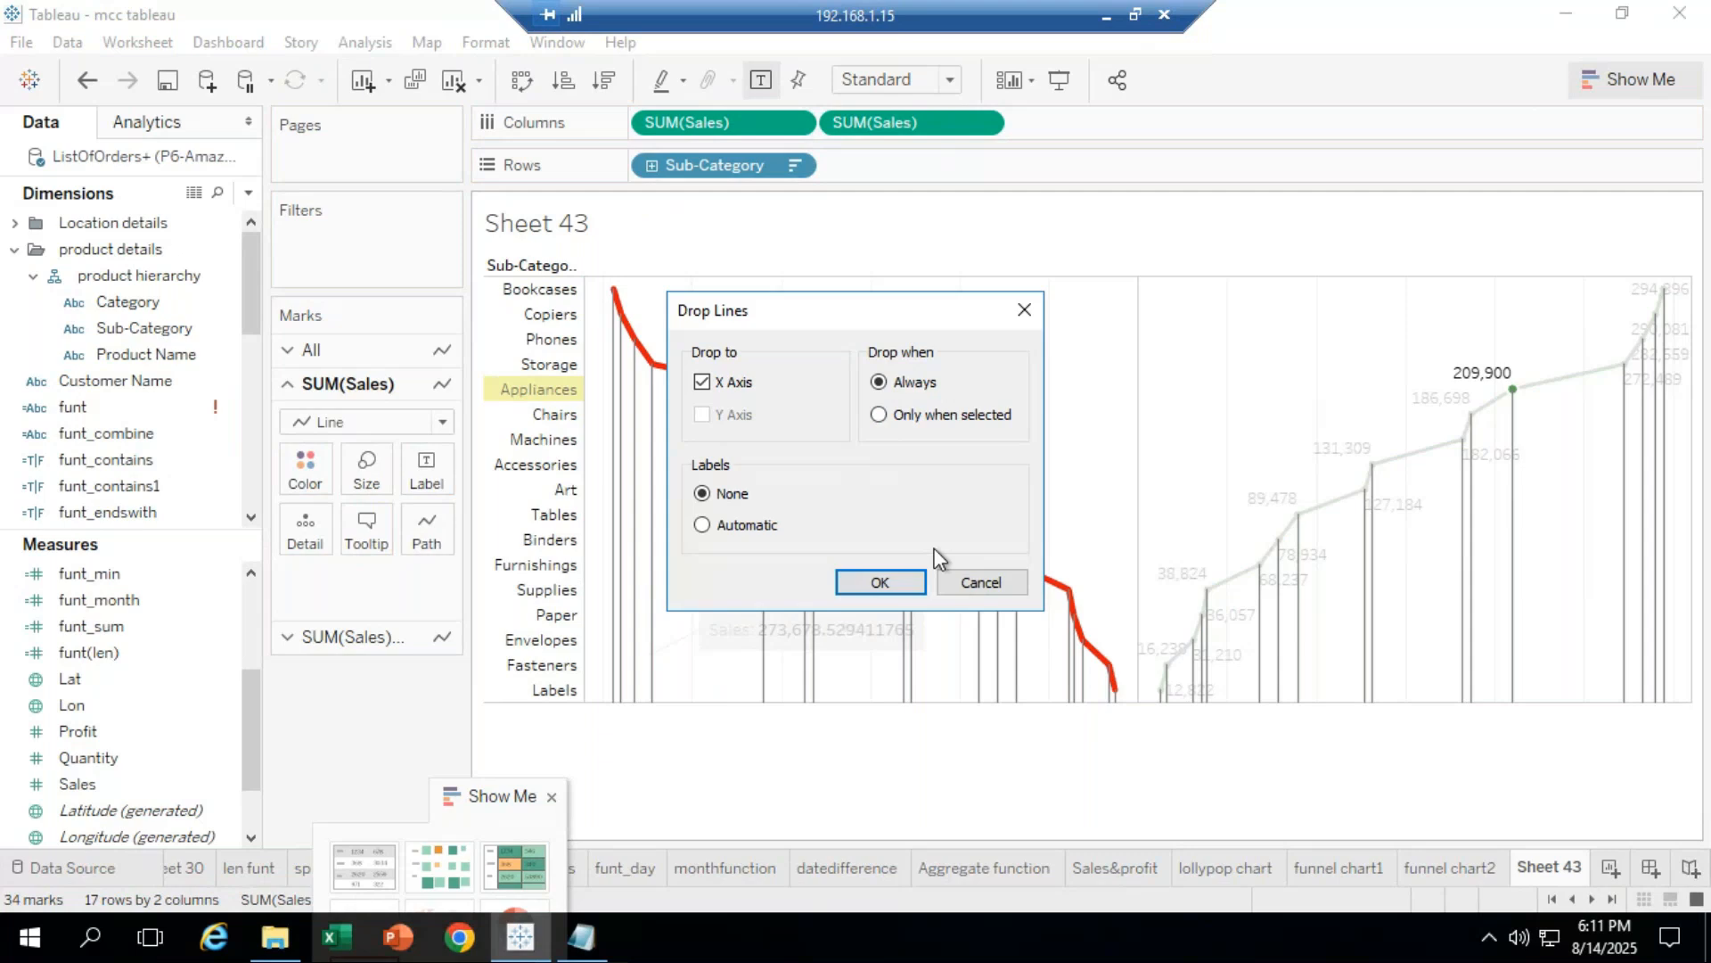
pyautogui.click(887, 584)
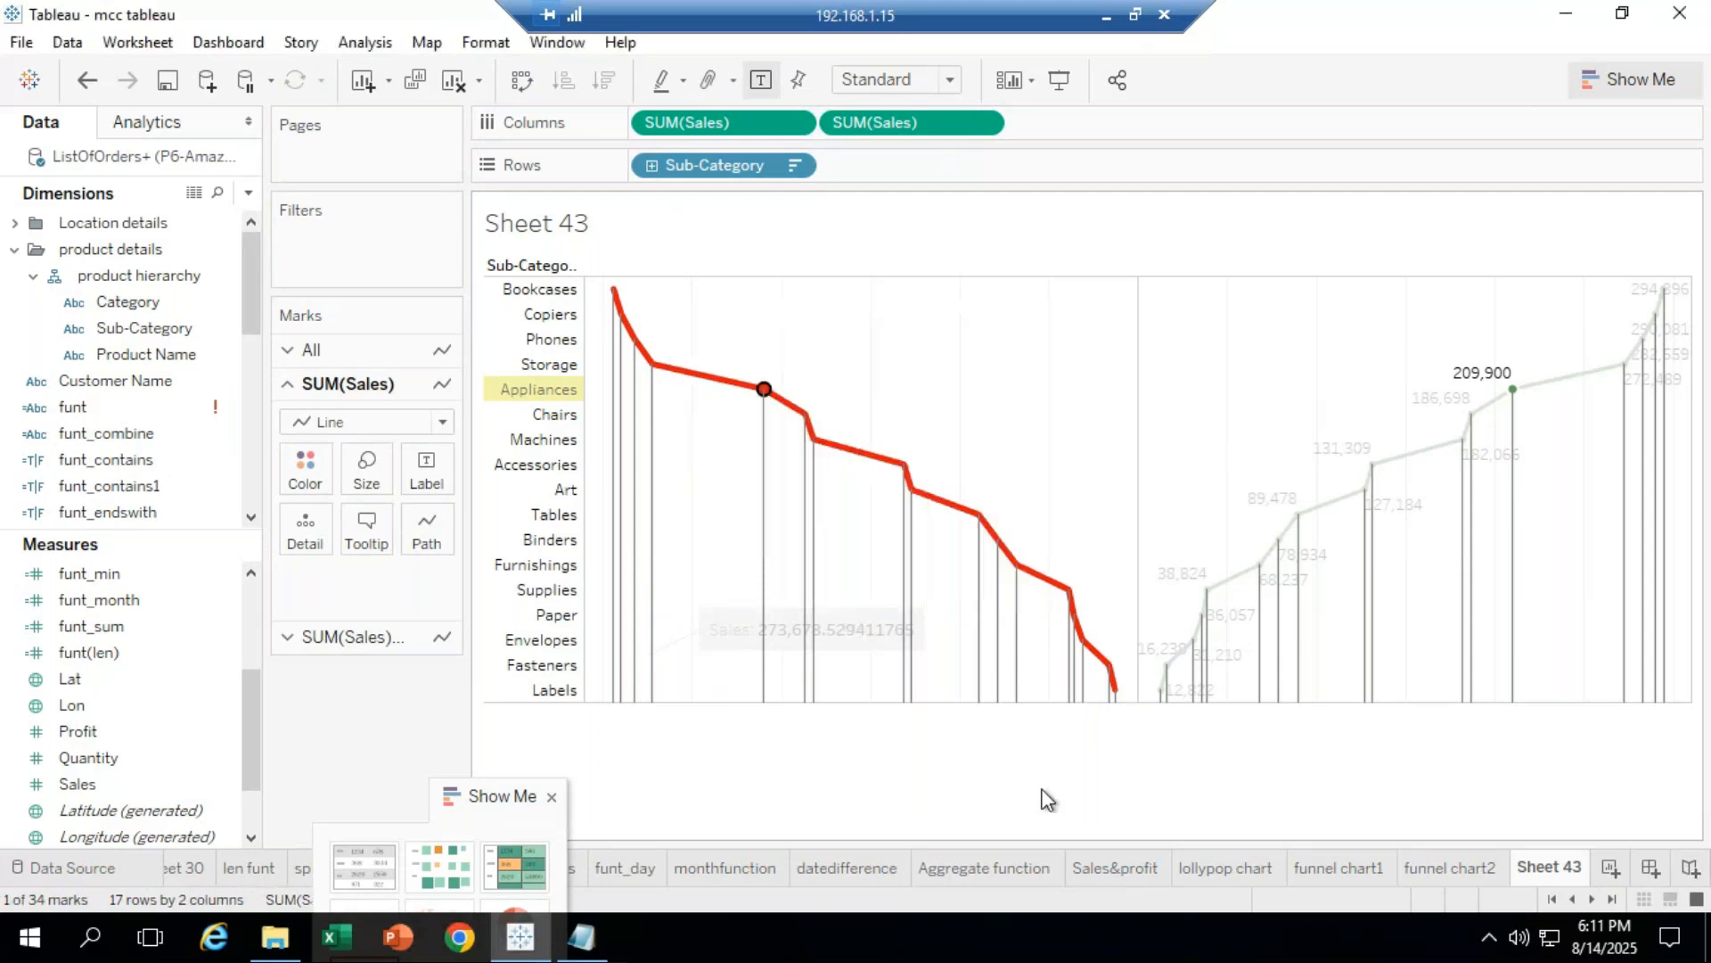
pyautogui.click(1069, 819)
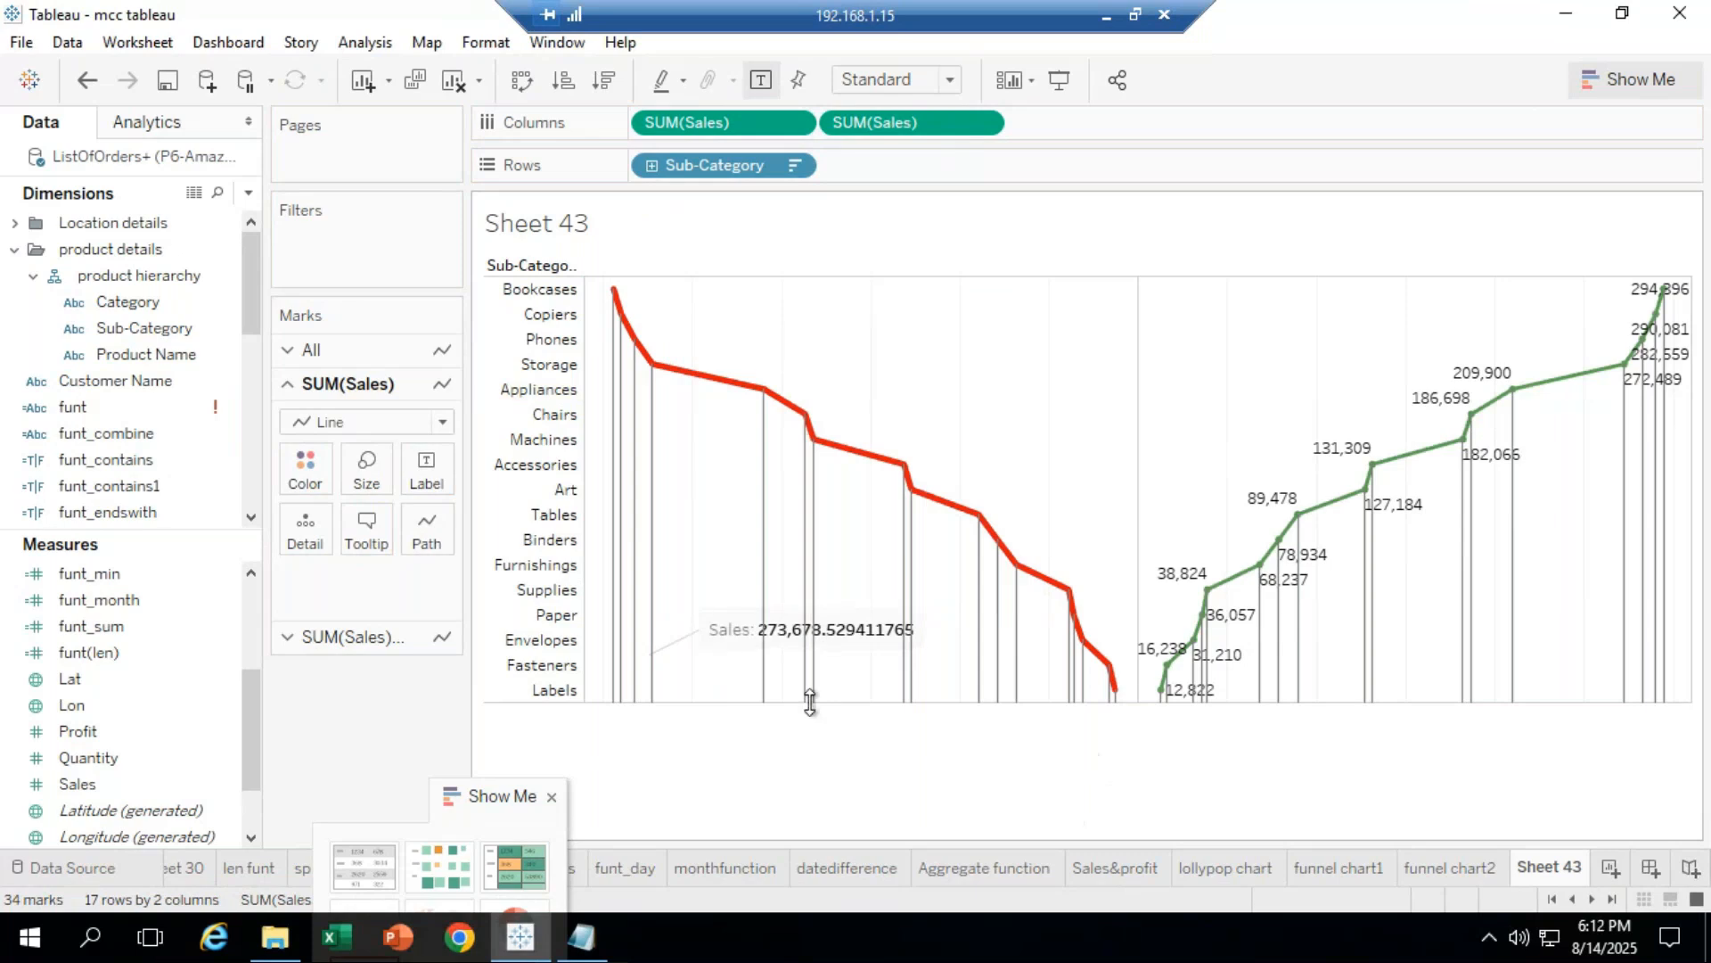
# Step: Put Sales on Label for the first SUM(Sales) card so the red line shows values
pyautogui.click(357, 637)
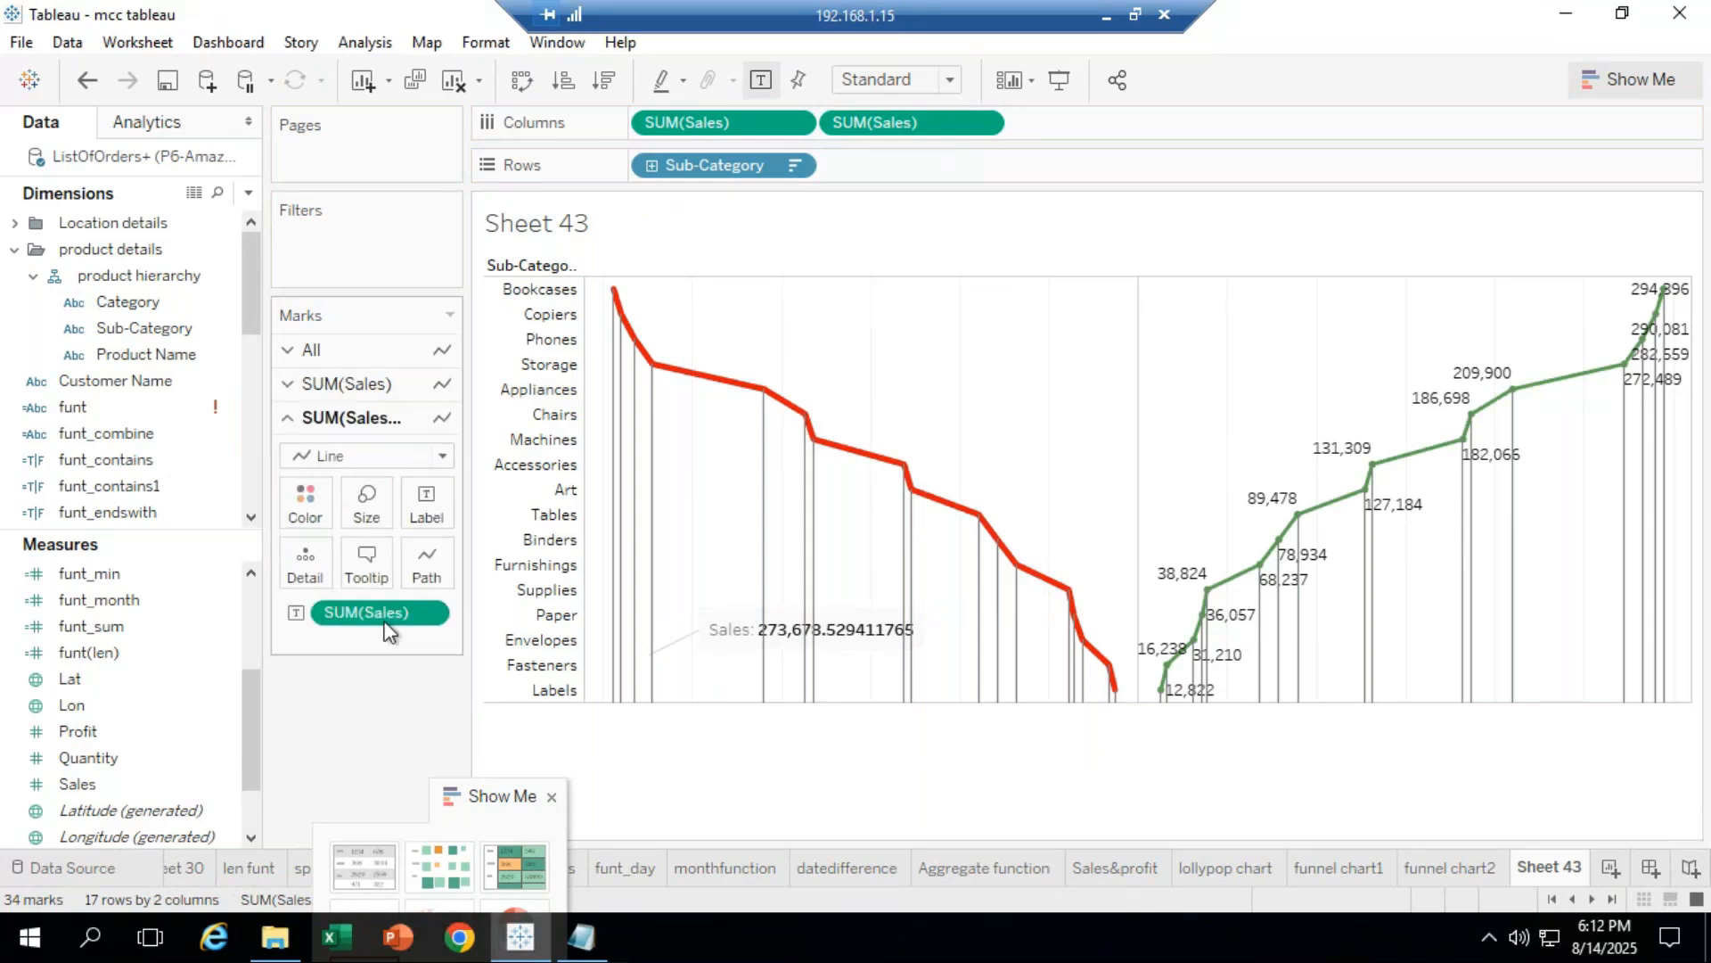
pyautogui.click(335, 392)
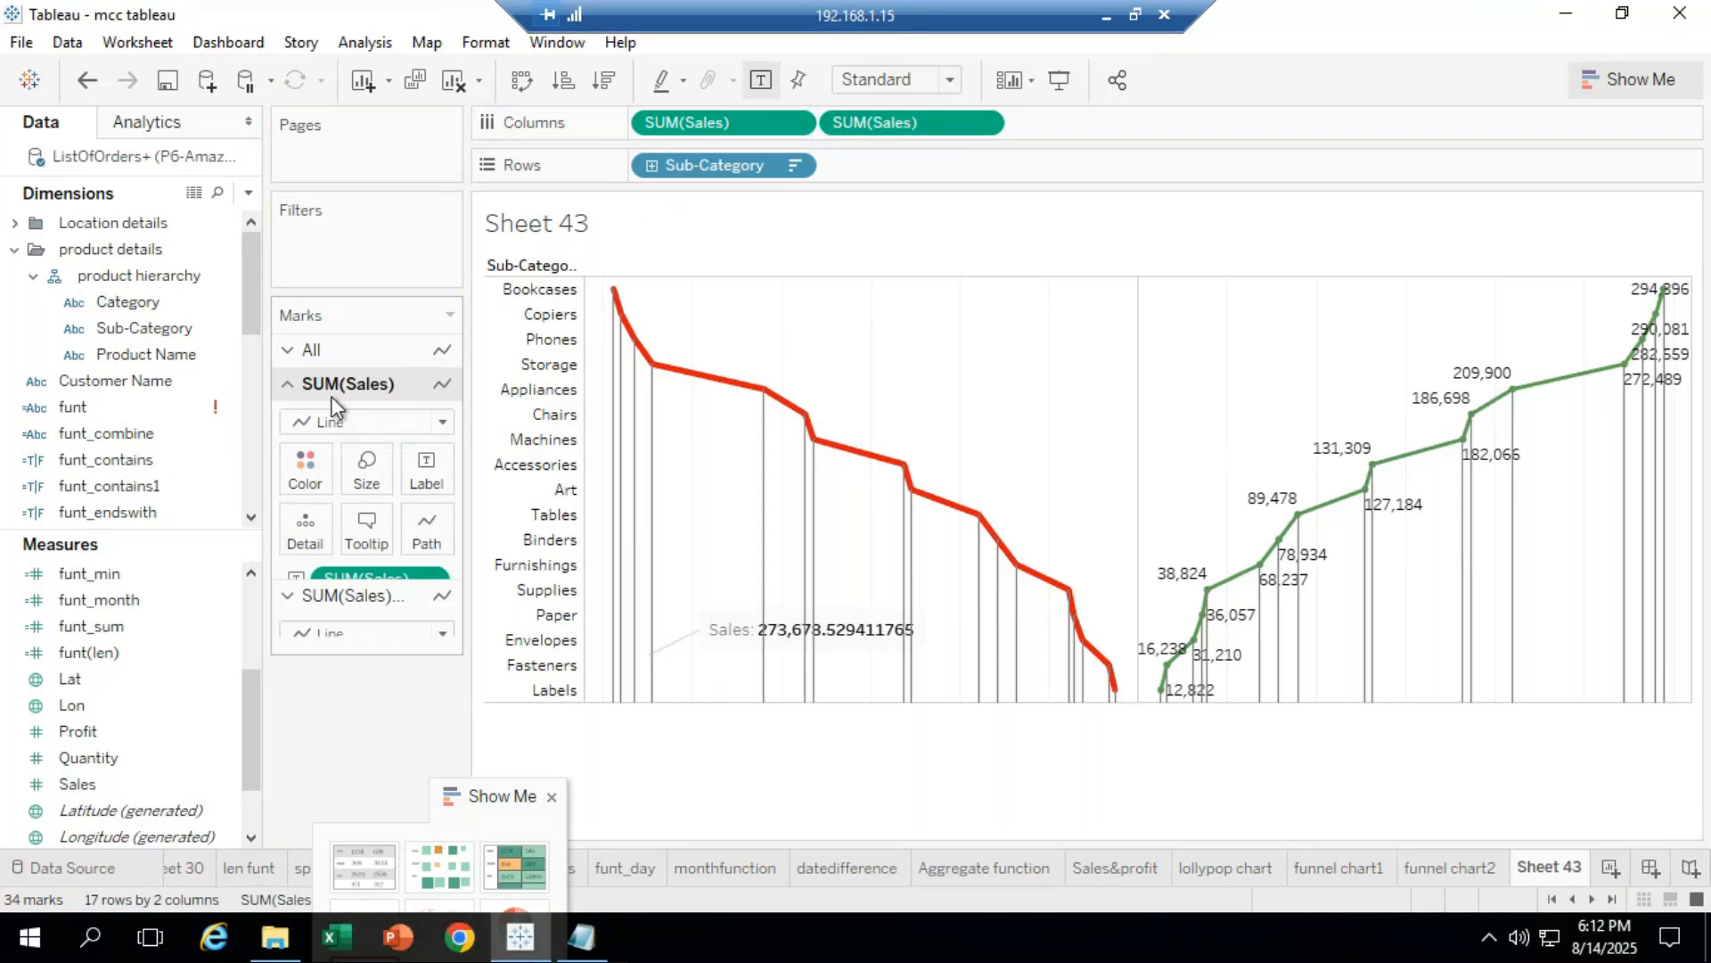
pyautogui.click(113, 786)
pyautogui.moveTo(108, 793); pyautogui.dragTo(425, 477)
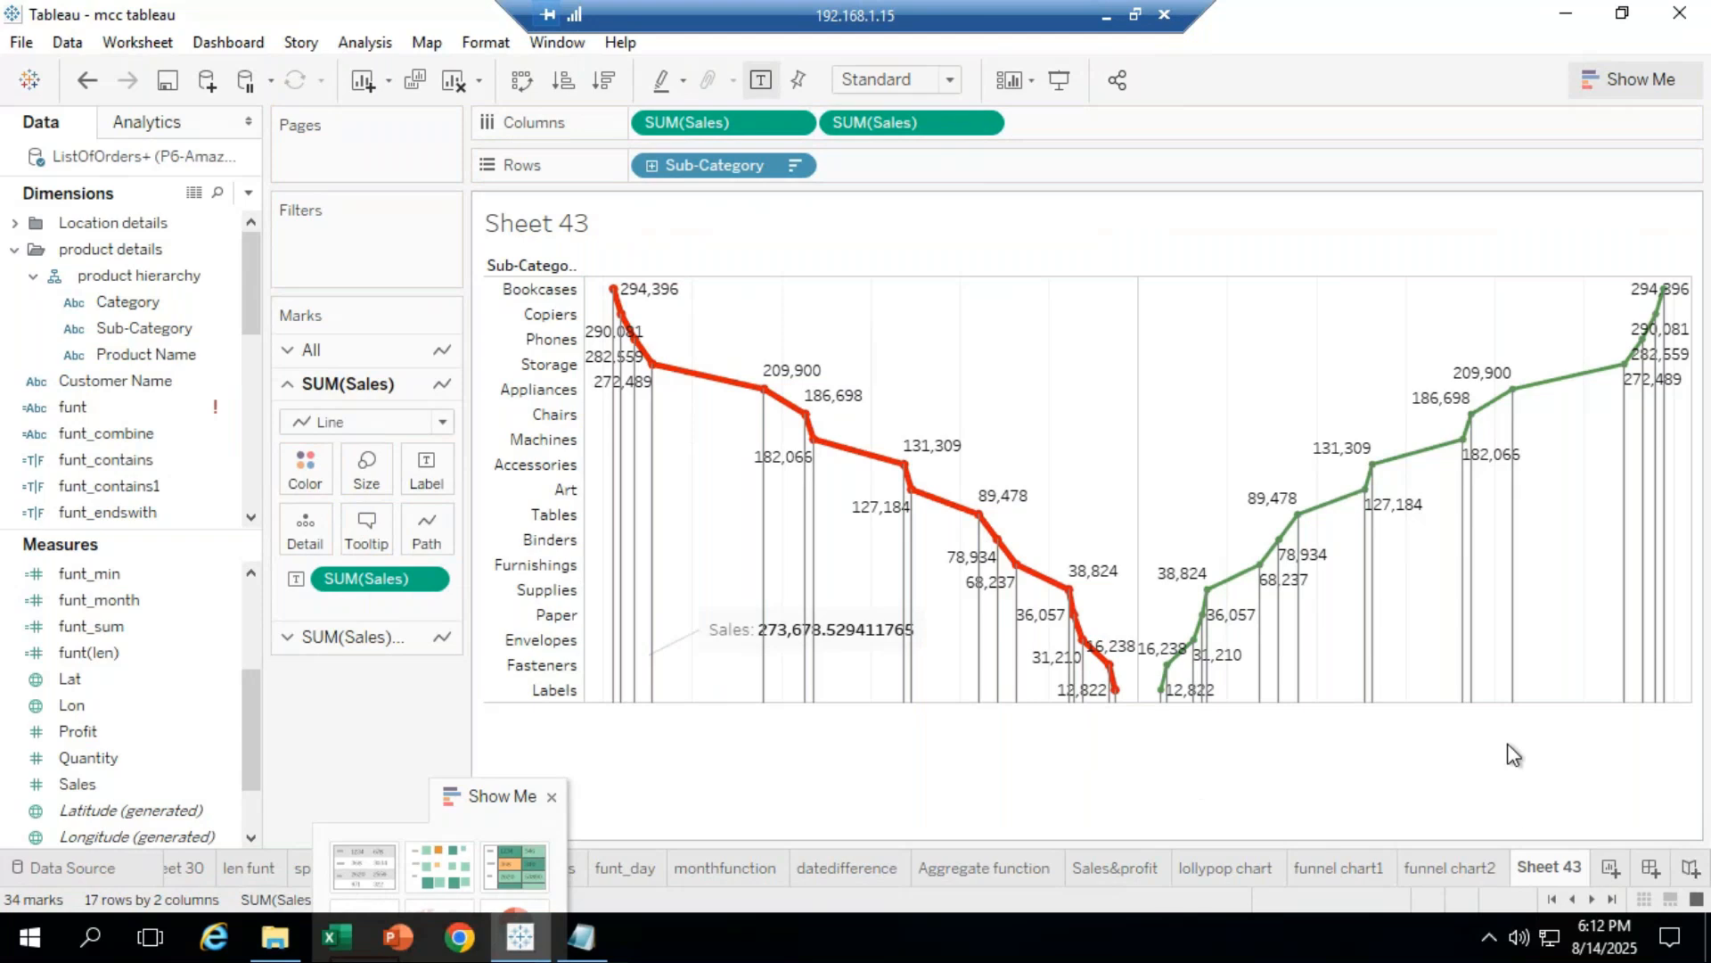
pyautogui.rightClick(1551, 868)
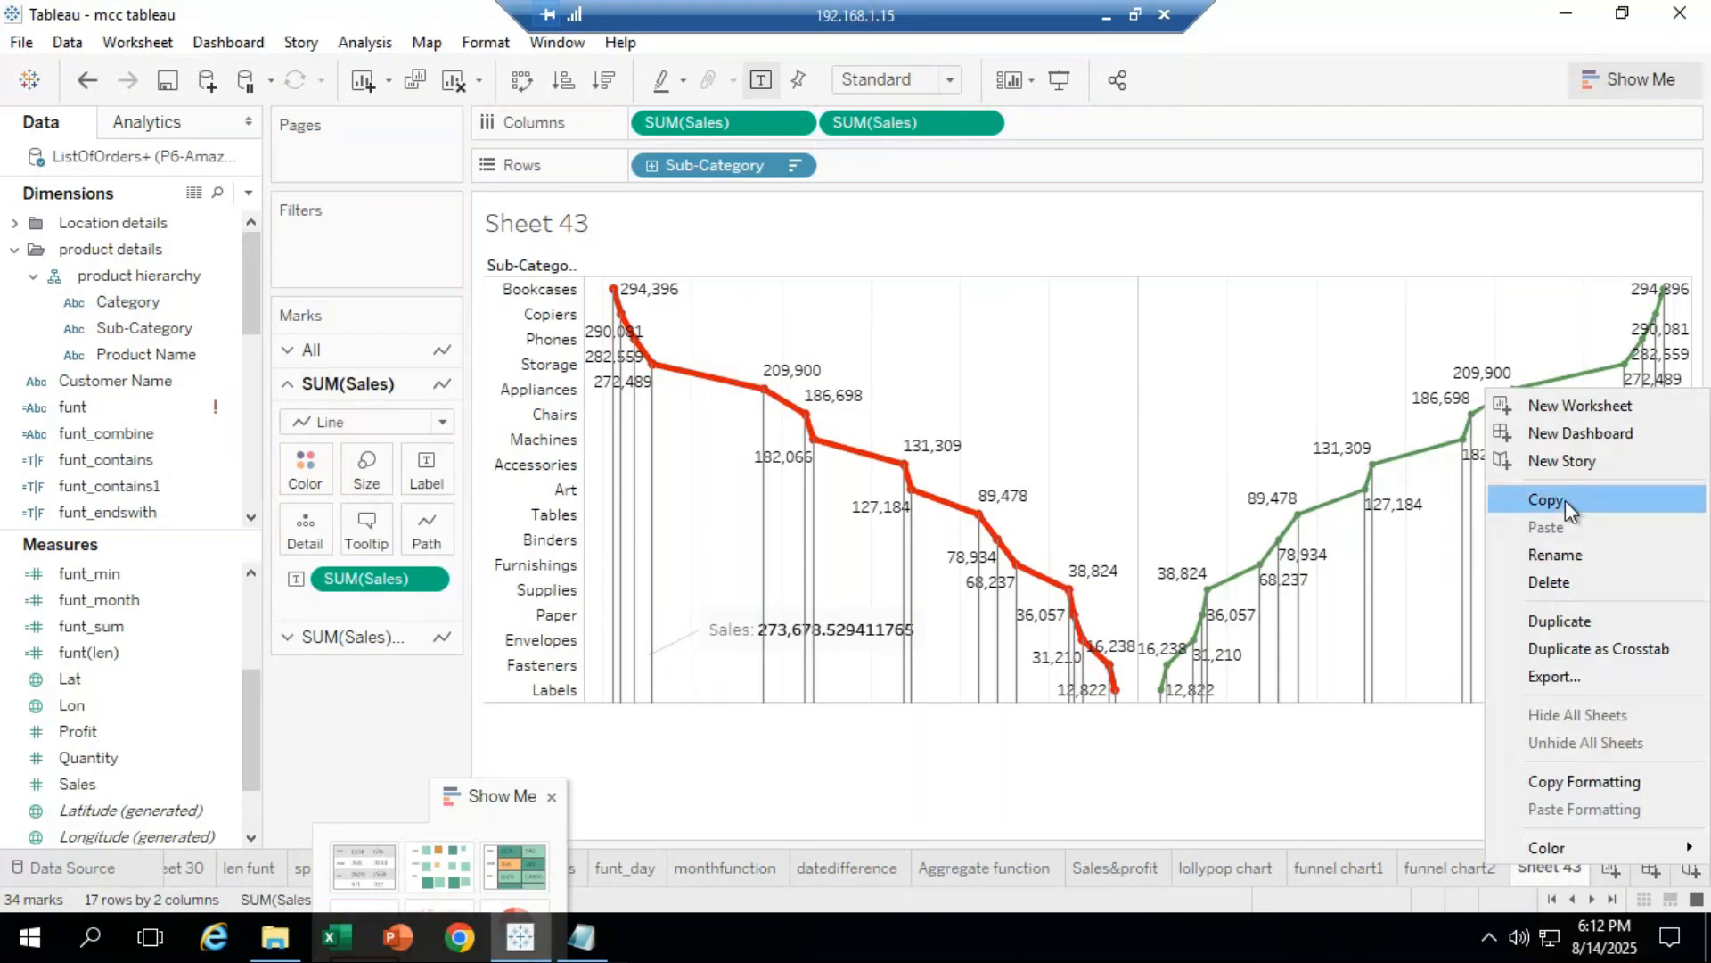
# Step: Rename Sheet 43 to 'funnel chart3'
pyautogui.click(1555, 554)
pyautogui.write('fu')
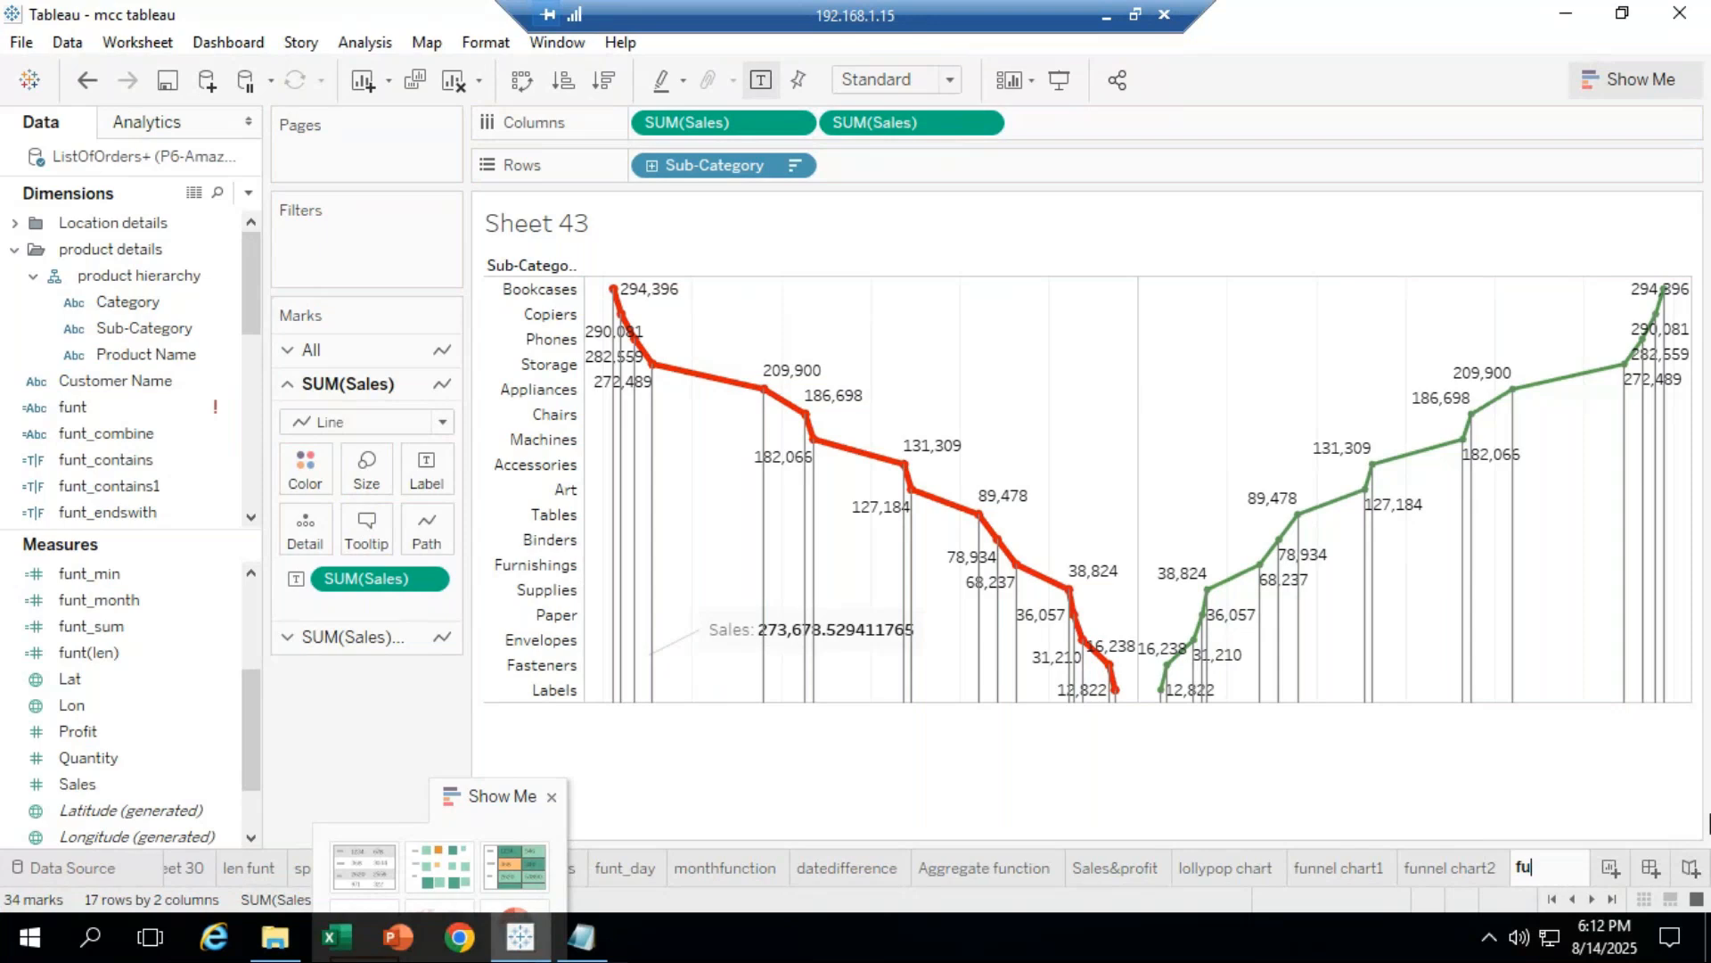
pyautogui.write('nnel chart3')
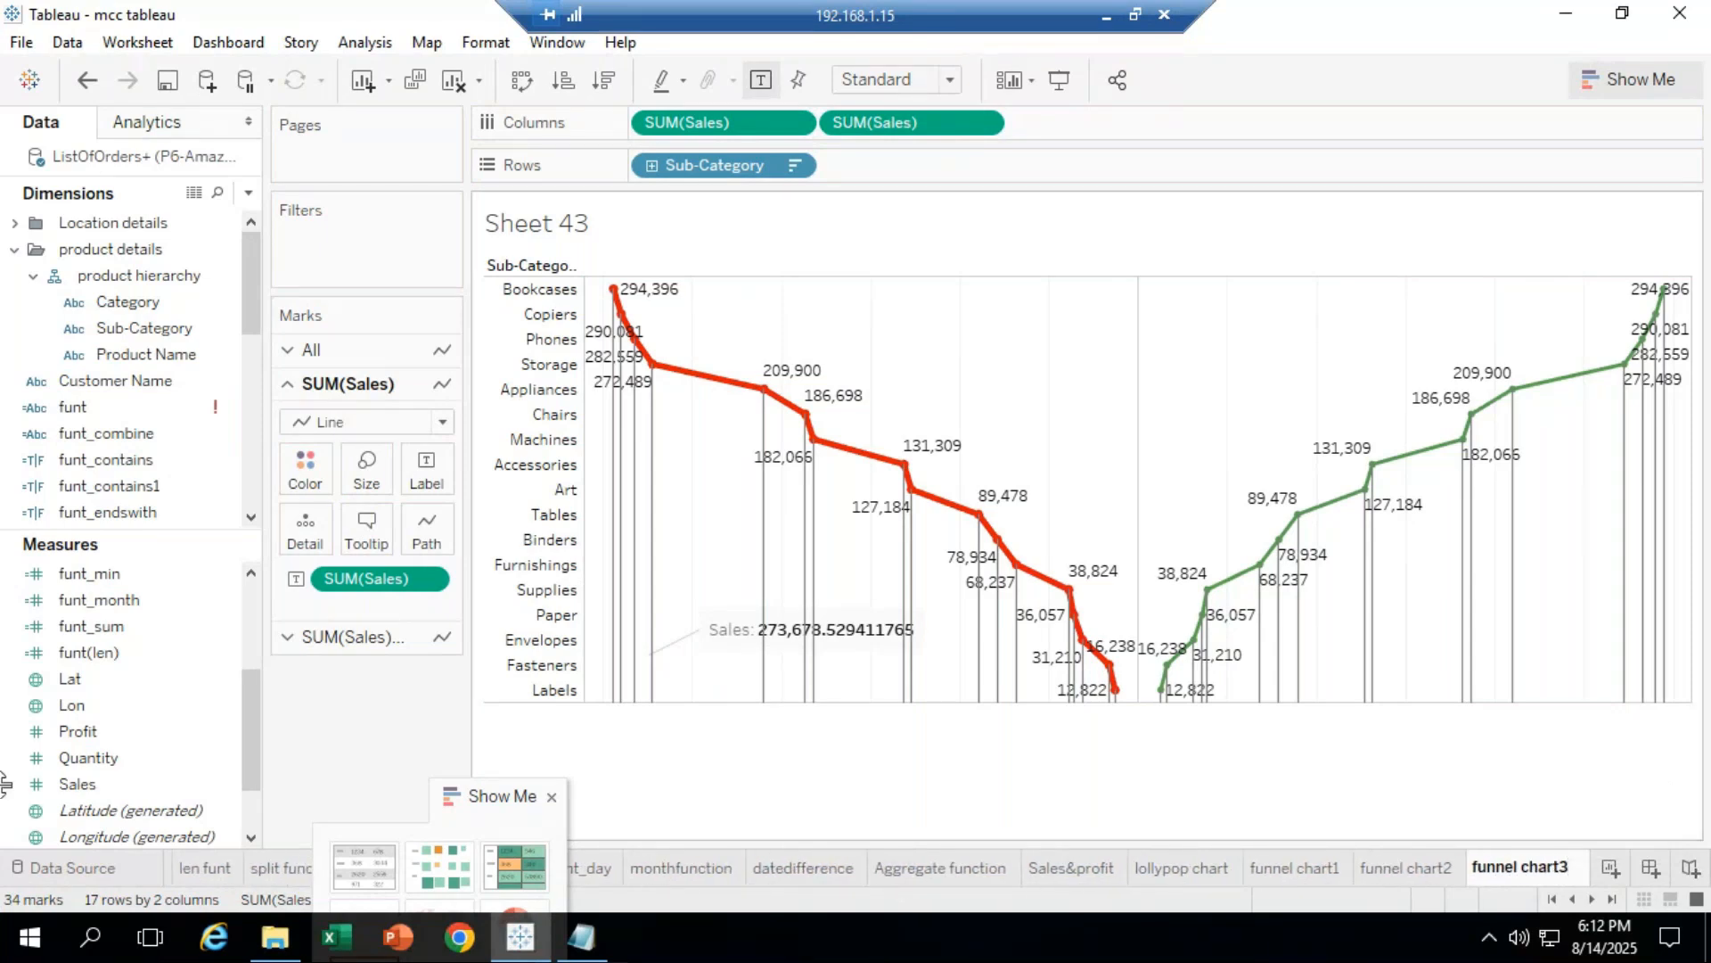
pyautogui.click(1148, 754)
# Step: Compare funnel chart3 with the funnel chart1 and funnel chart2 sheets, then switch to the meeting window
pyautogui.click(1328, 875)
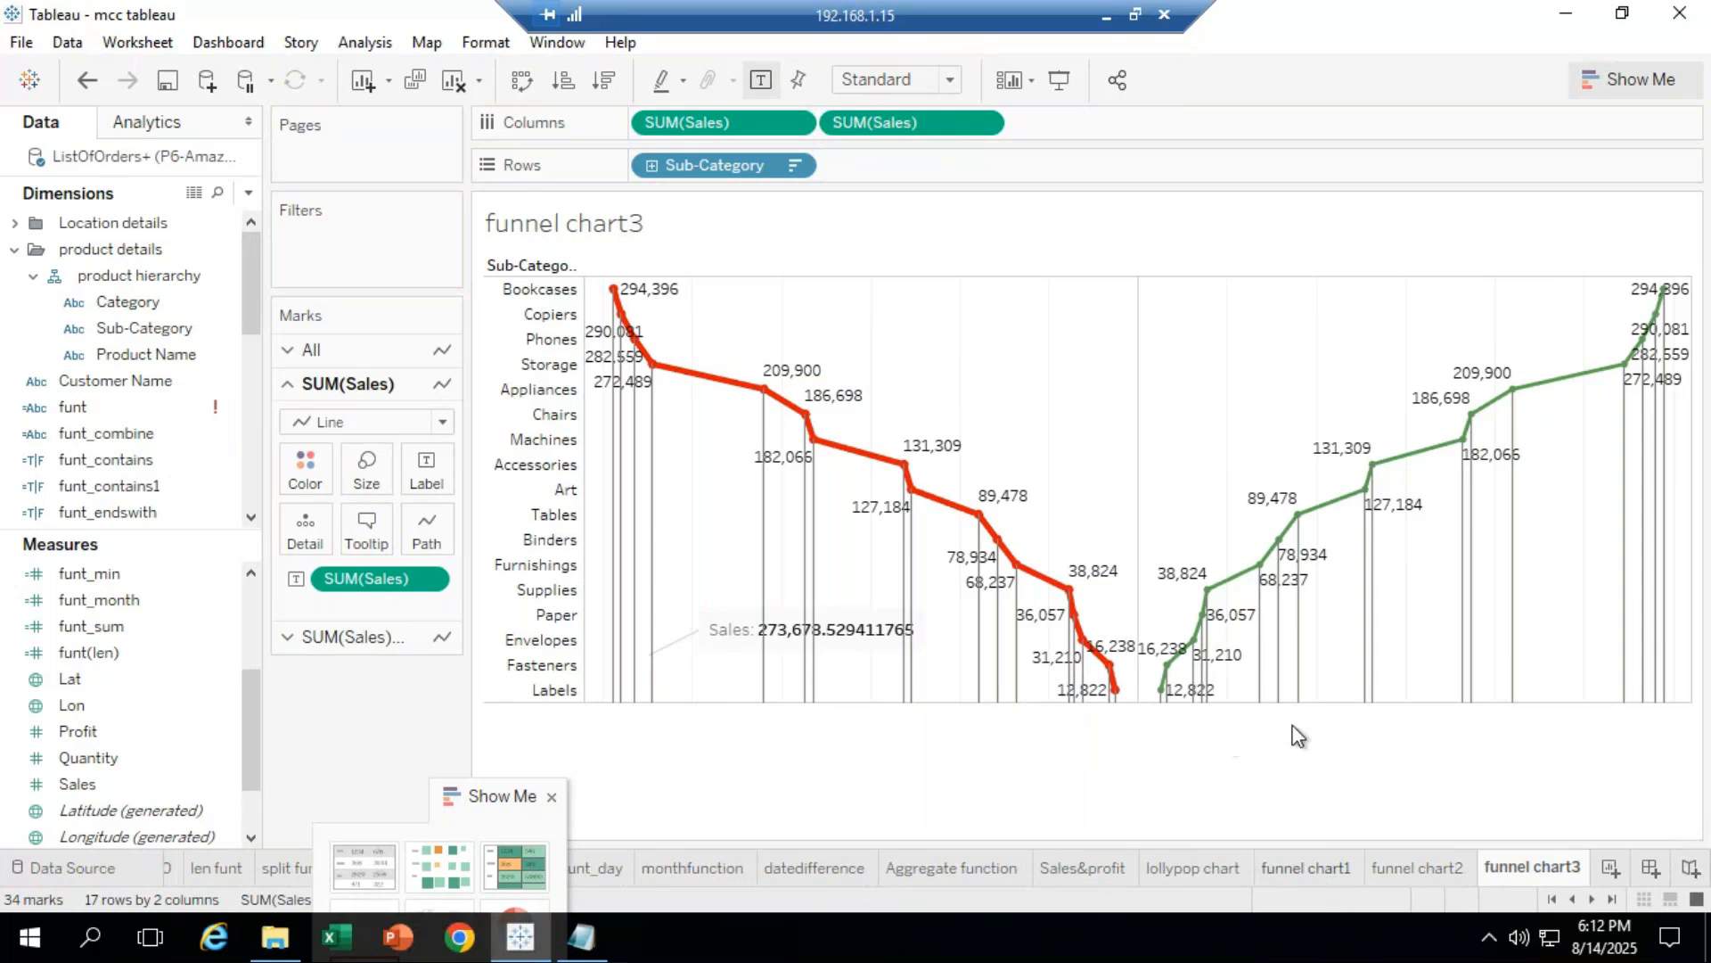
pyautogui.click(1417, 868)
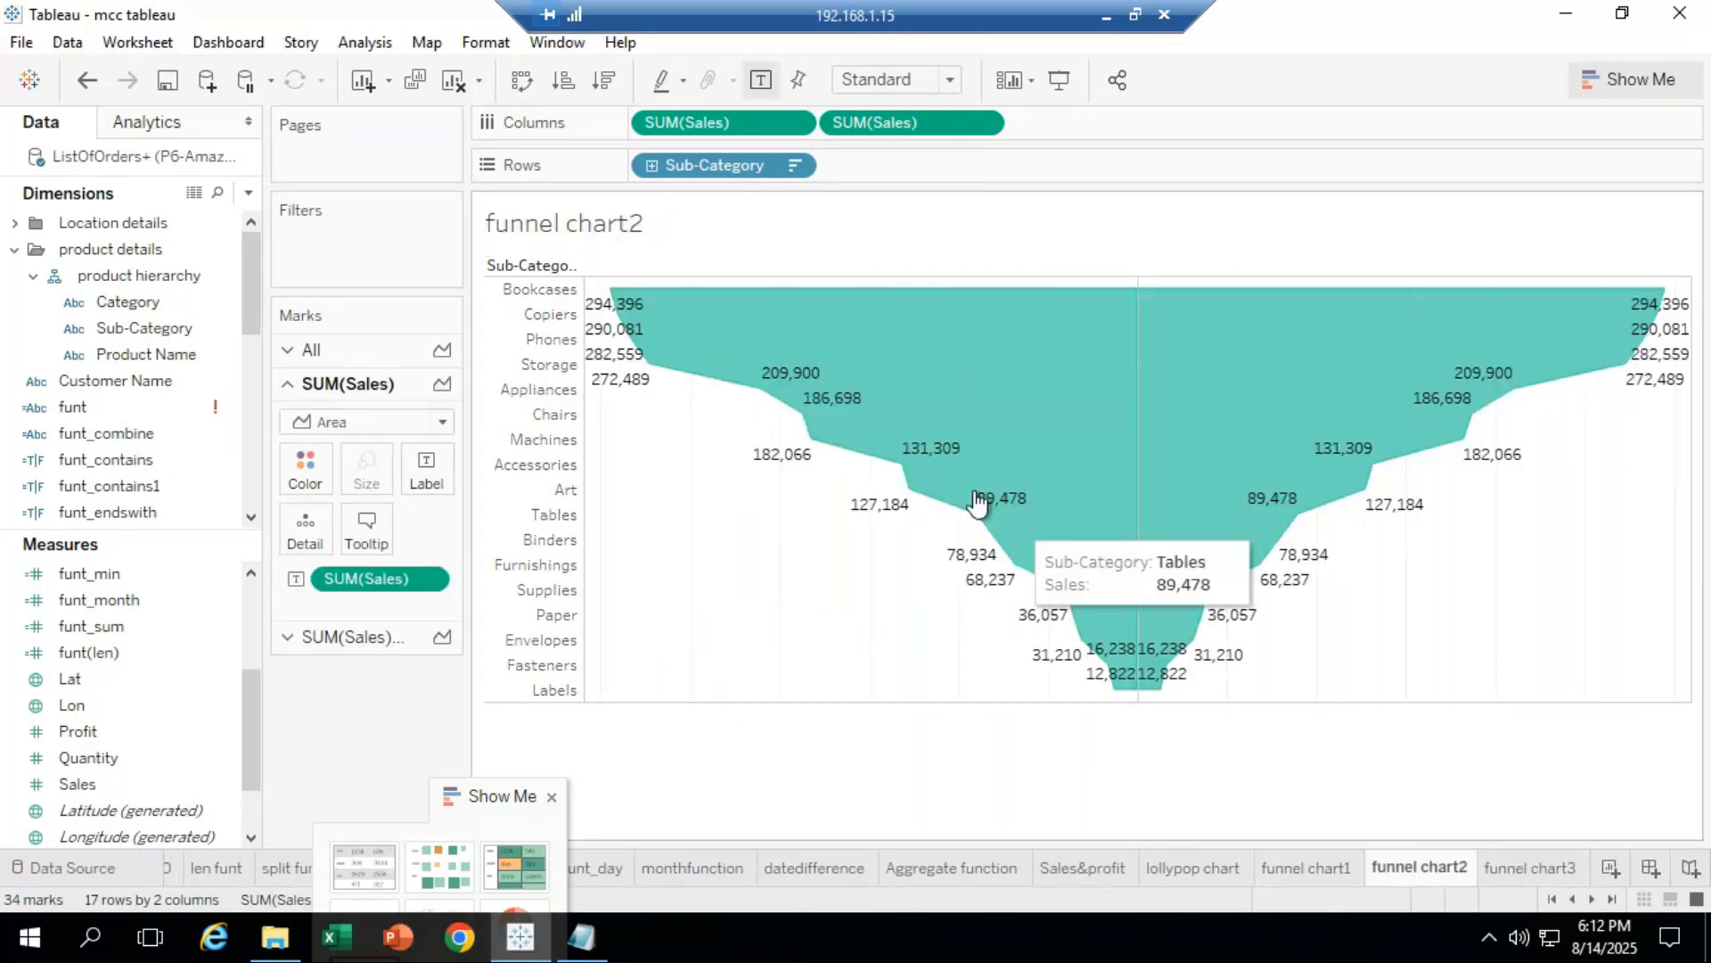
pyautogui.hotkey('ctrl', 'Tab')
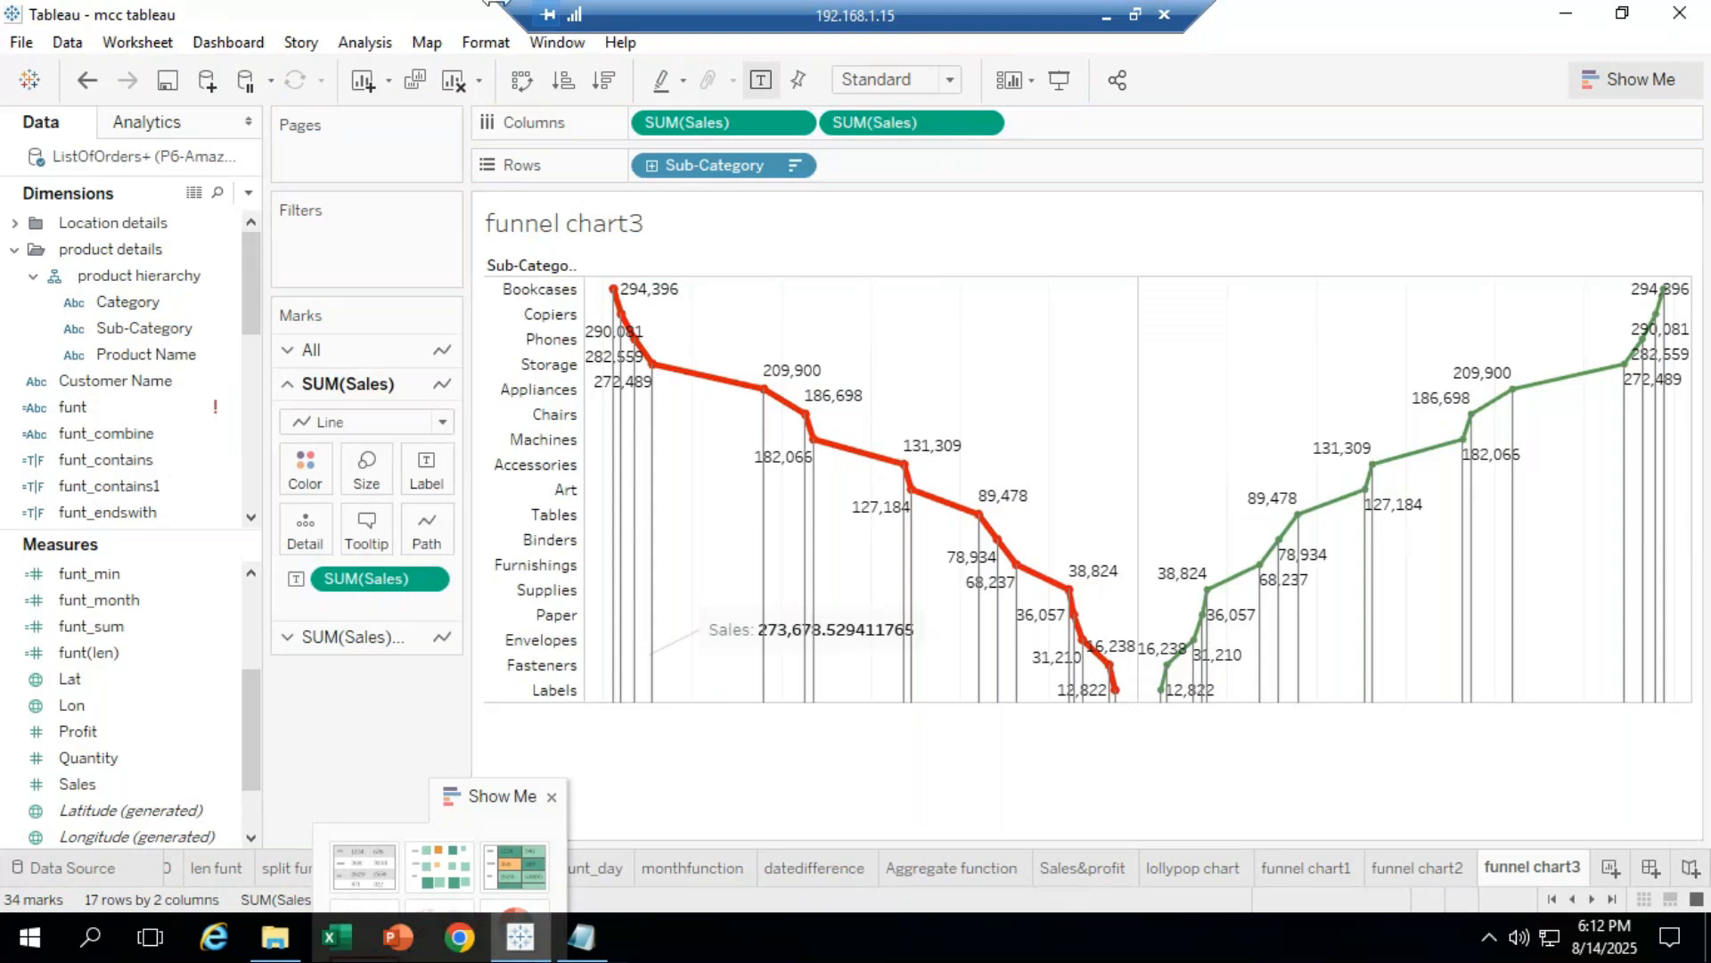
pyautogui.click(1107, 20)
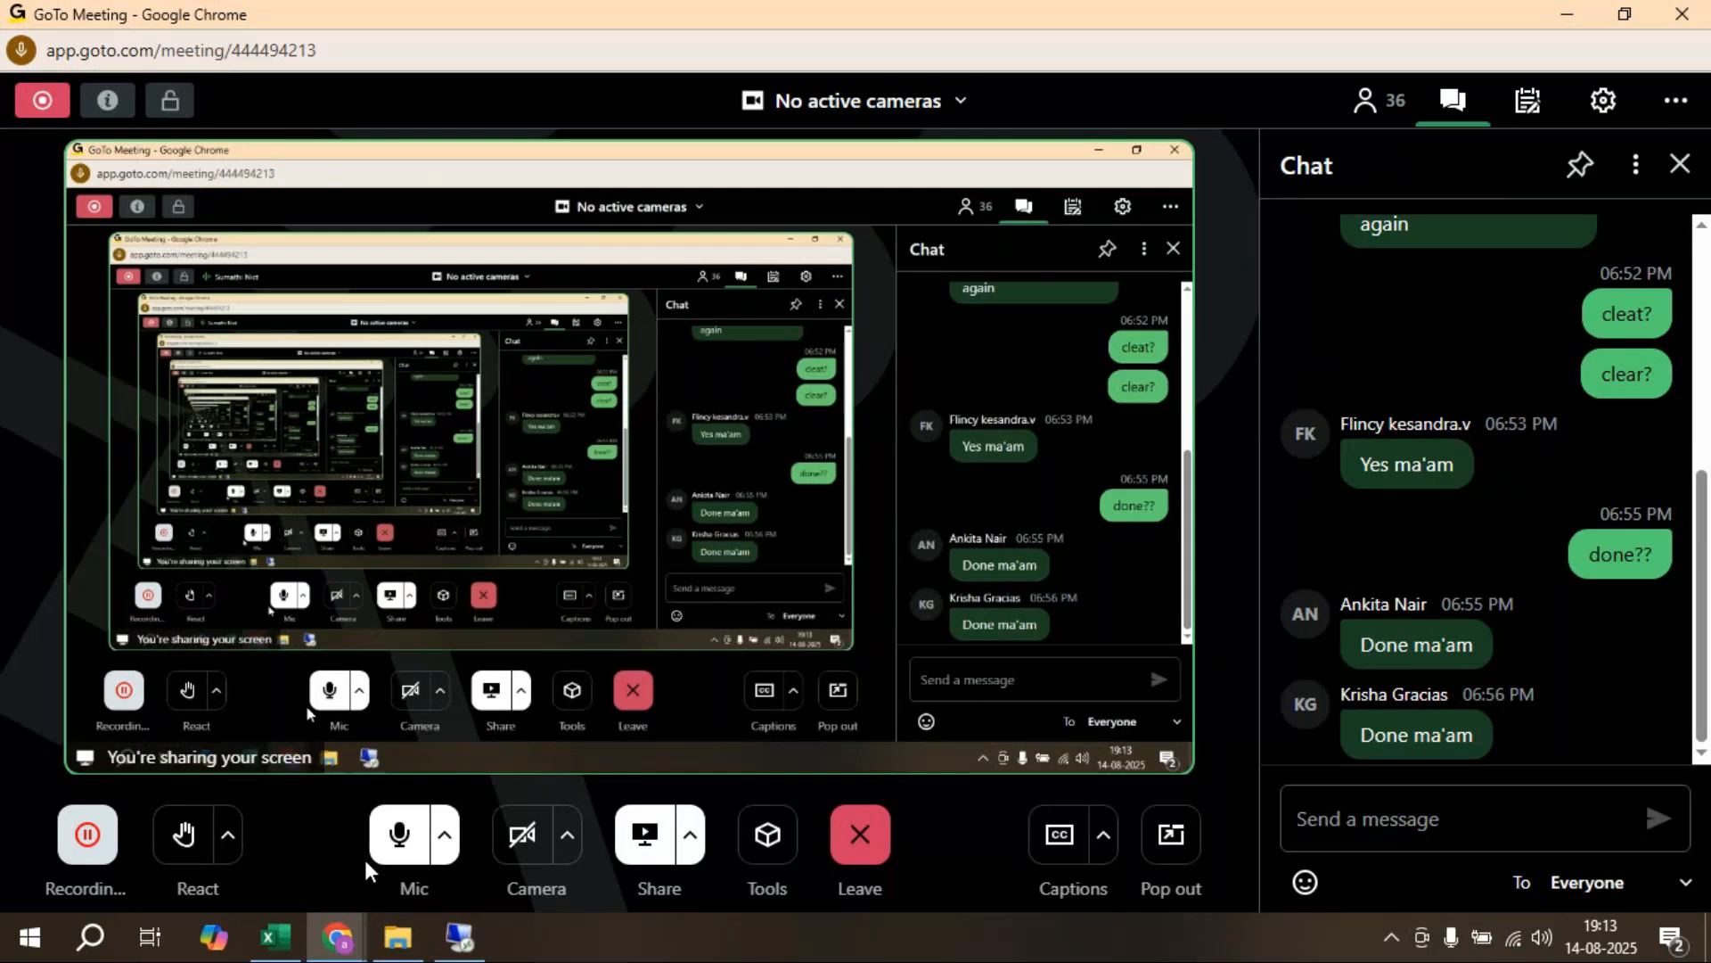
# Step: Bring the Remote Desktop session with Tableau back to full screen
pyautogui.click(460, 936)
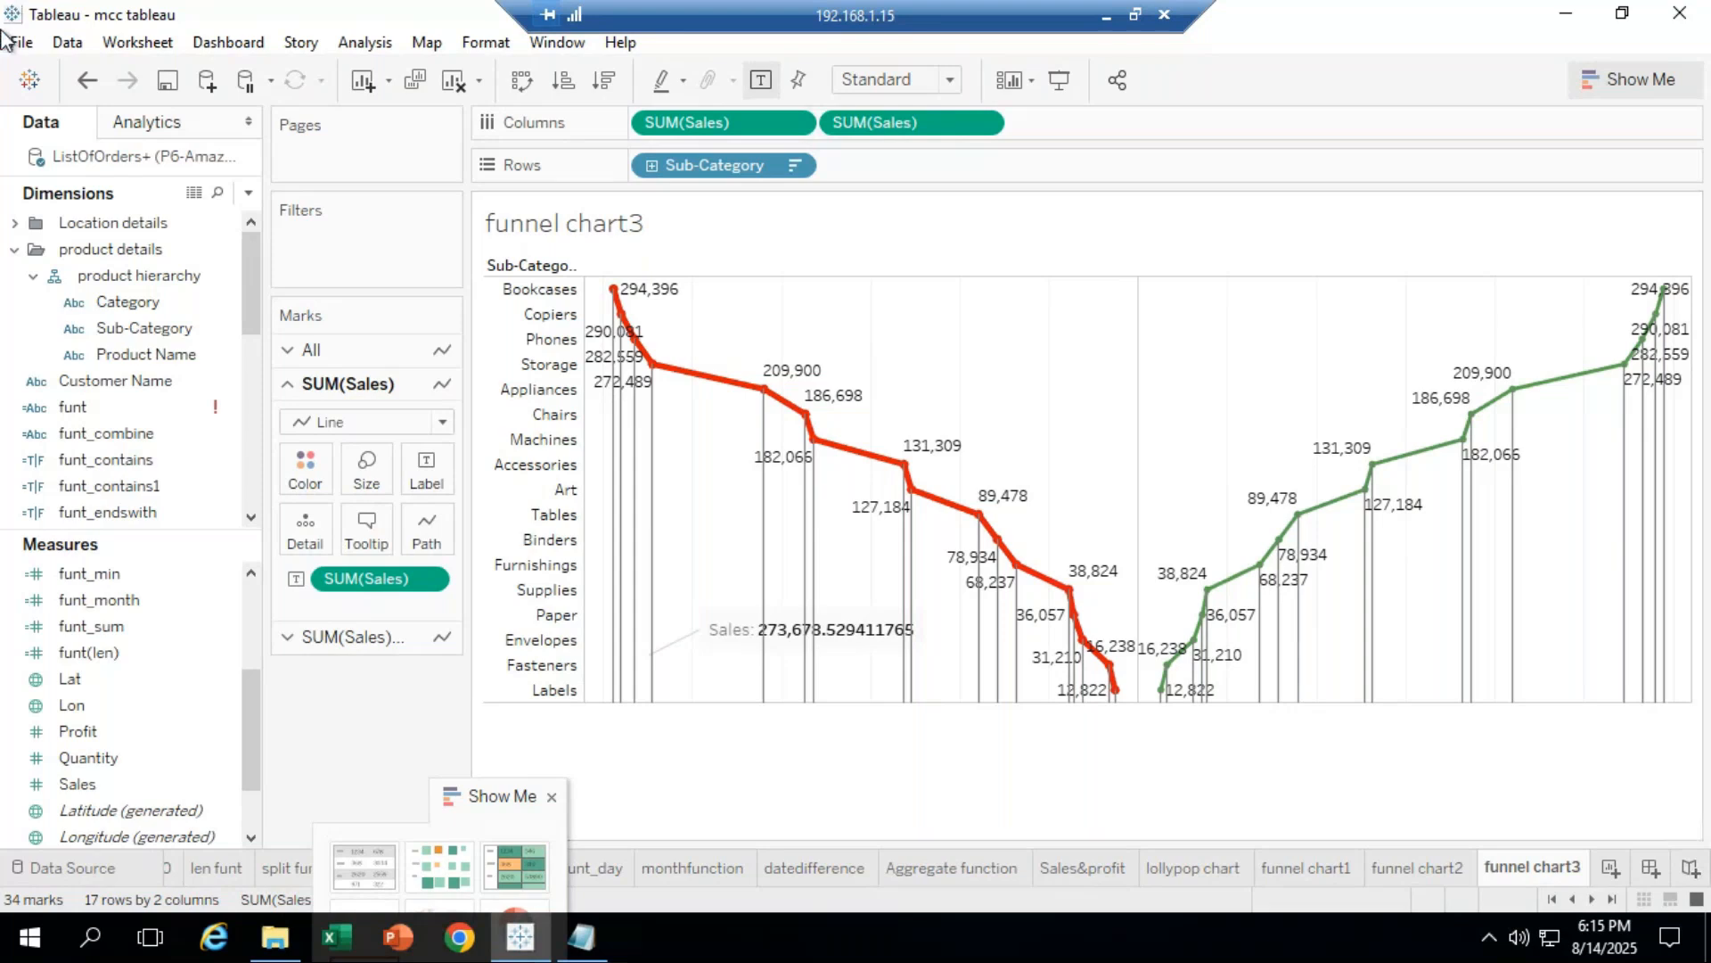
# Step: Minimize and restore Remote Desktop, then show the funnel chart2 sheet
pyautogui.click(1100, 15)
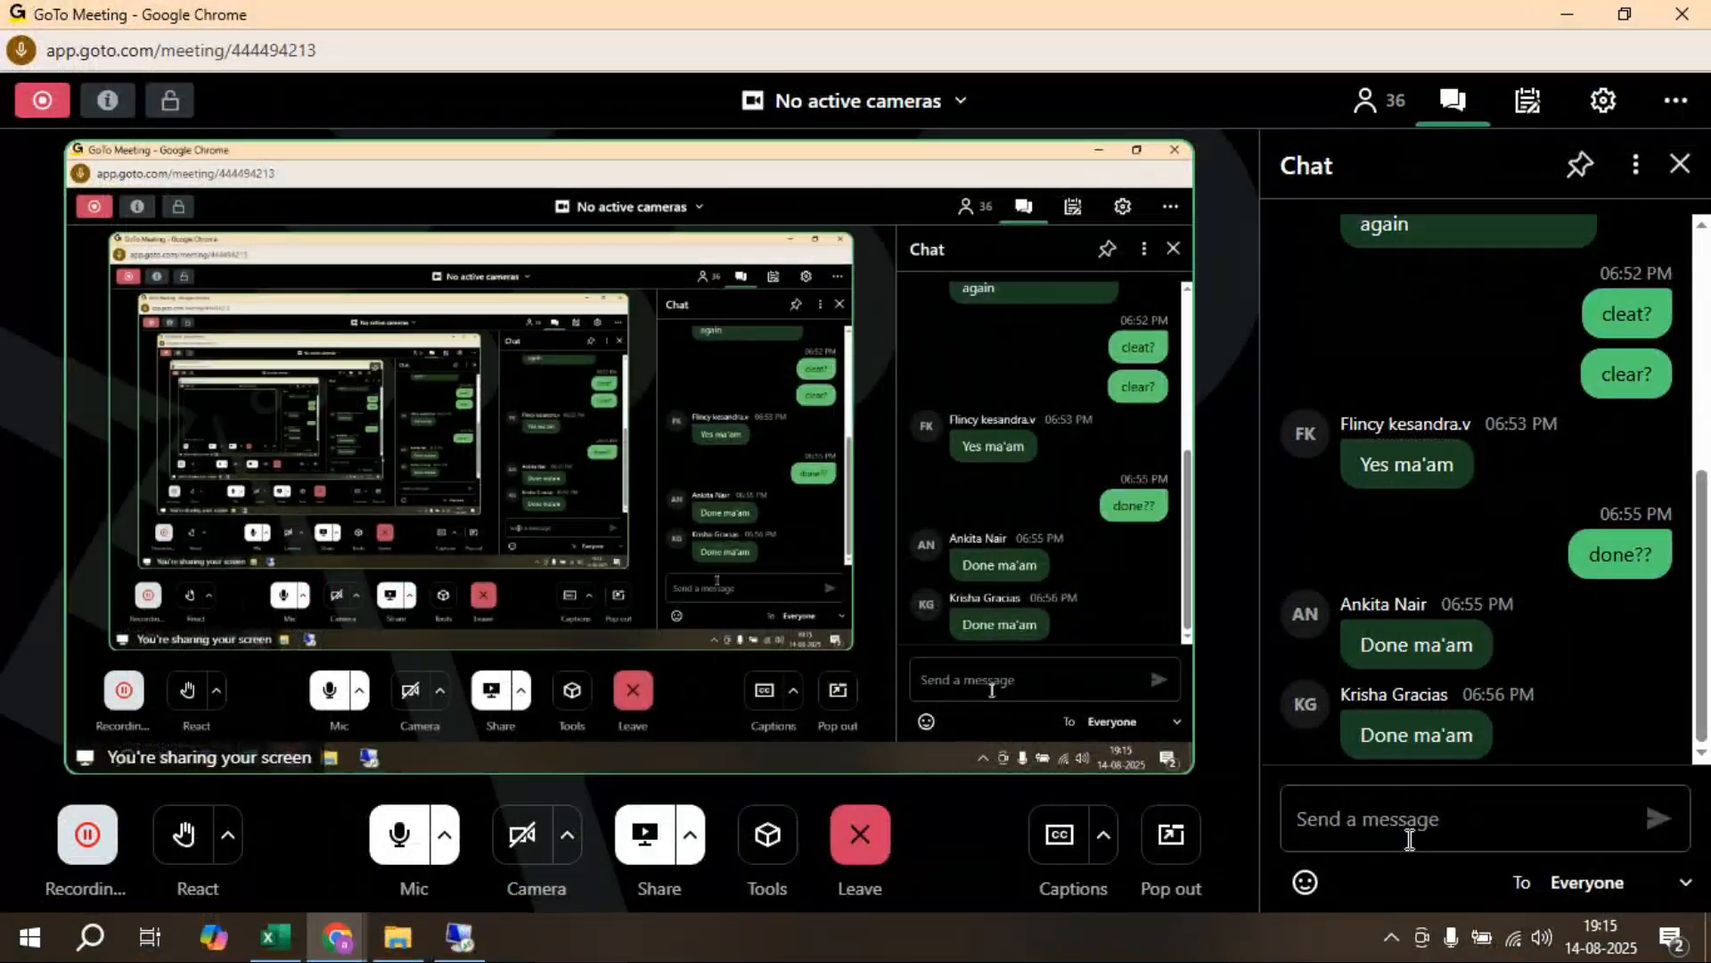
pyautogui.click(463, 941)
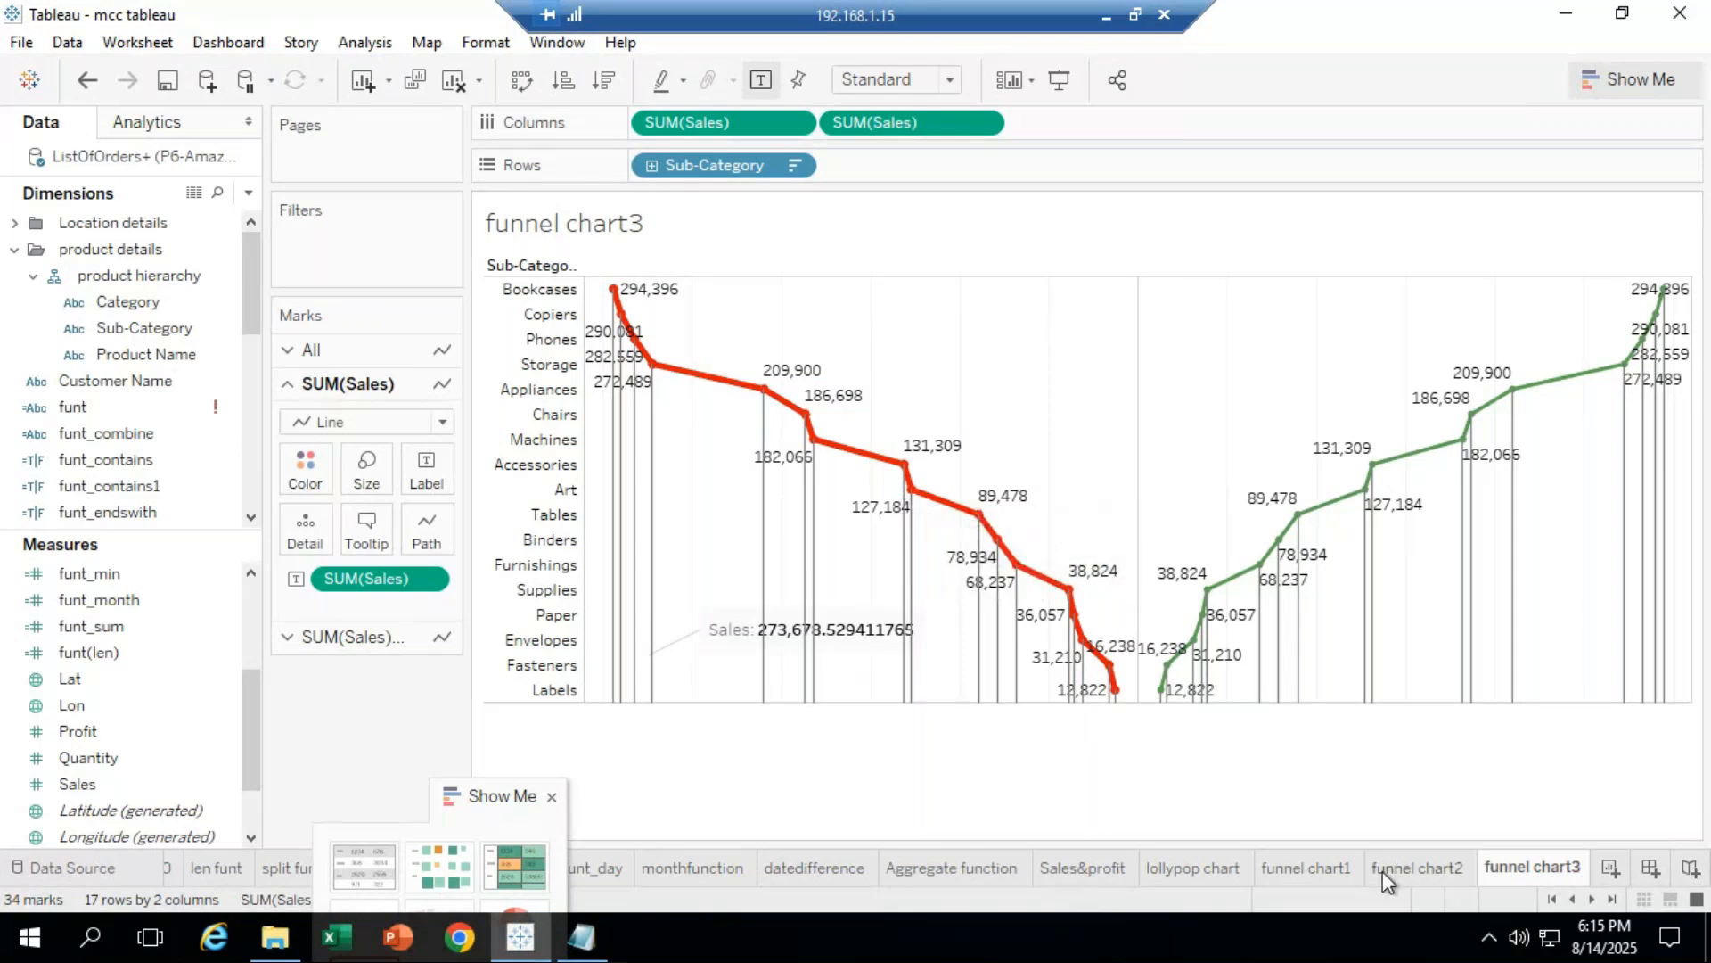
pyautogui.moveTo(1382, 870)
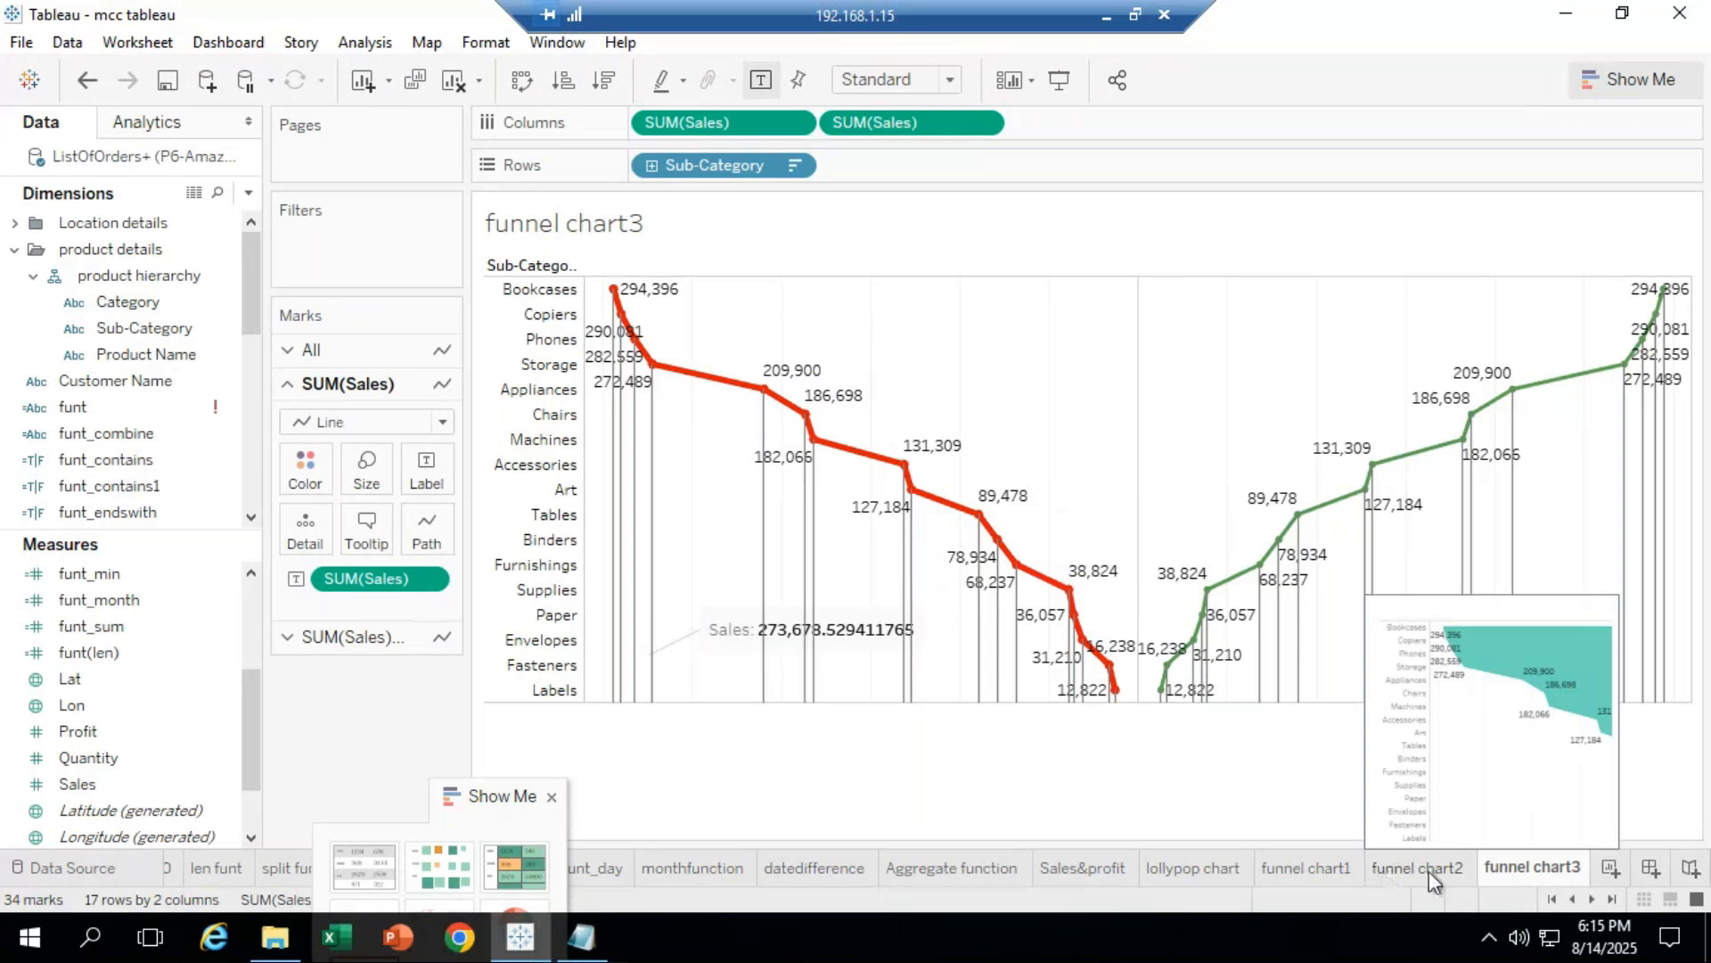
pyautogui.click(1415, 869)
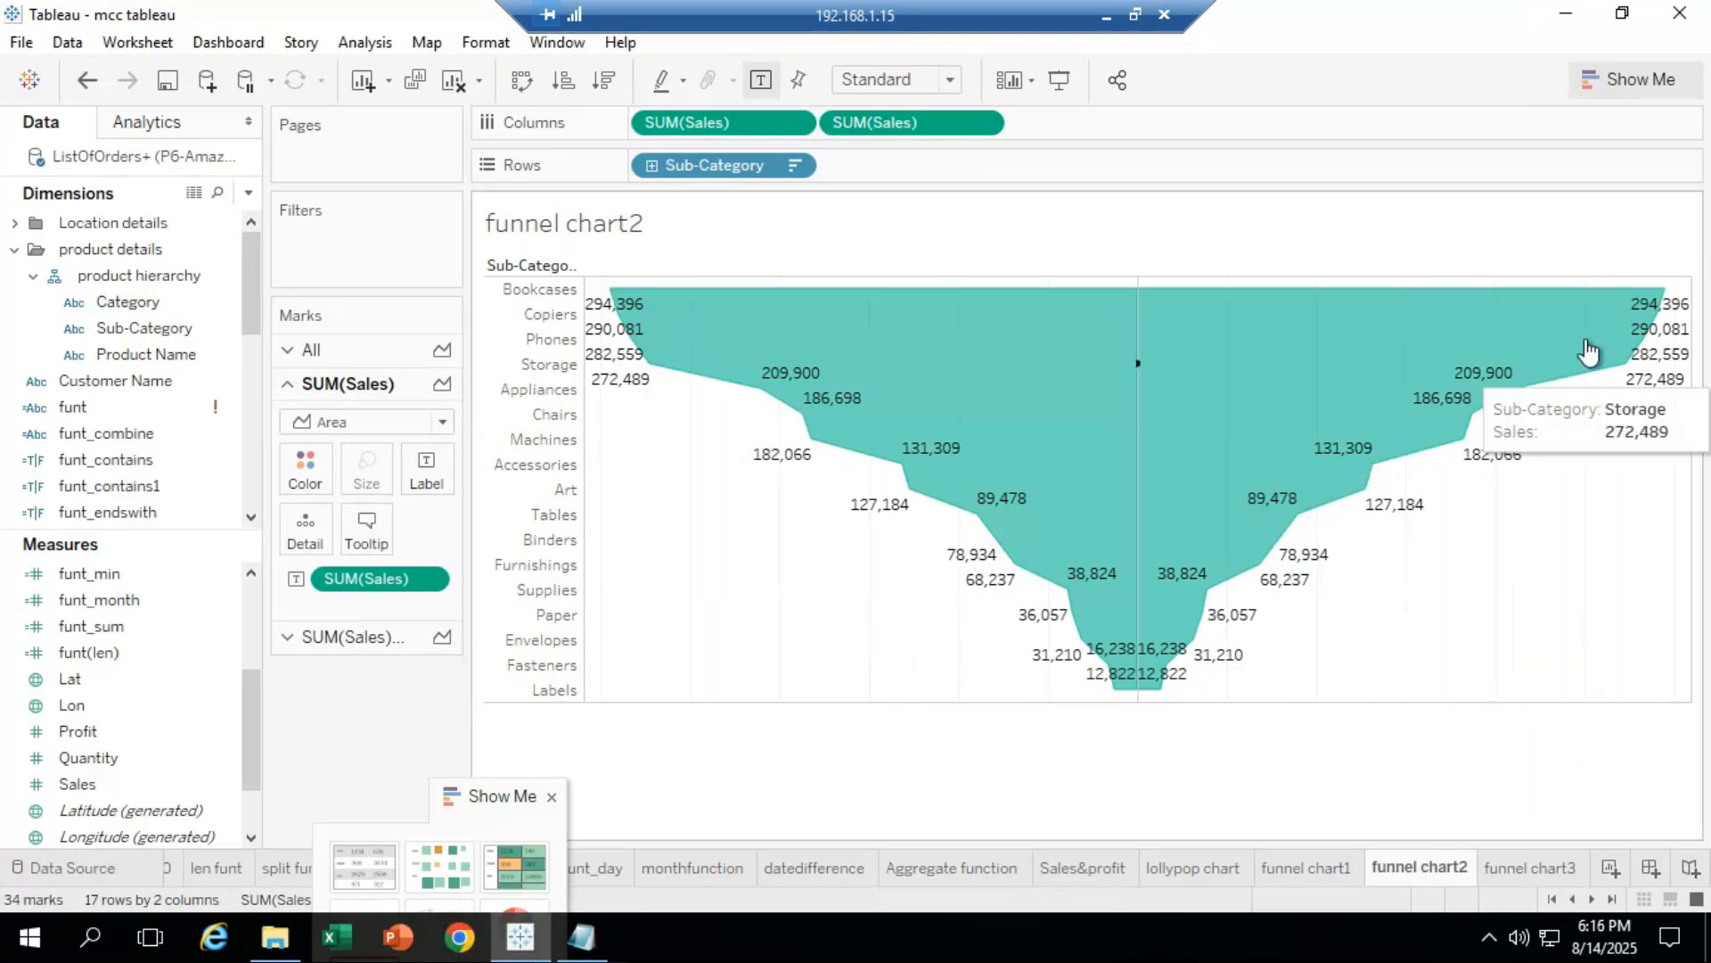
# Step: Try Show Trend Lines on funnel chart2's Bookcases mark, dismiss the warning, and open funnel chart1
pyautogui.moveTo(1660, 294)
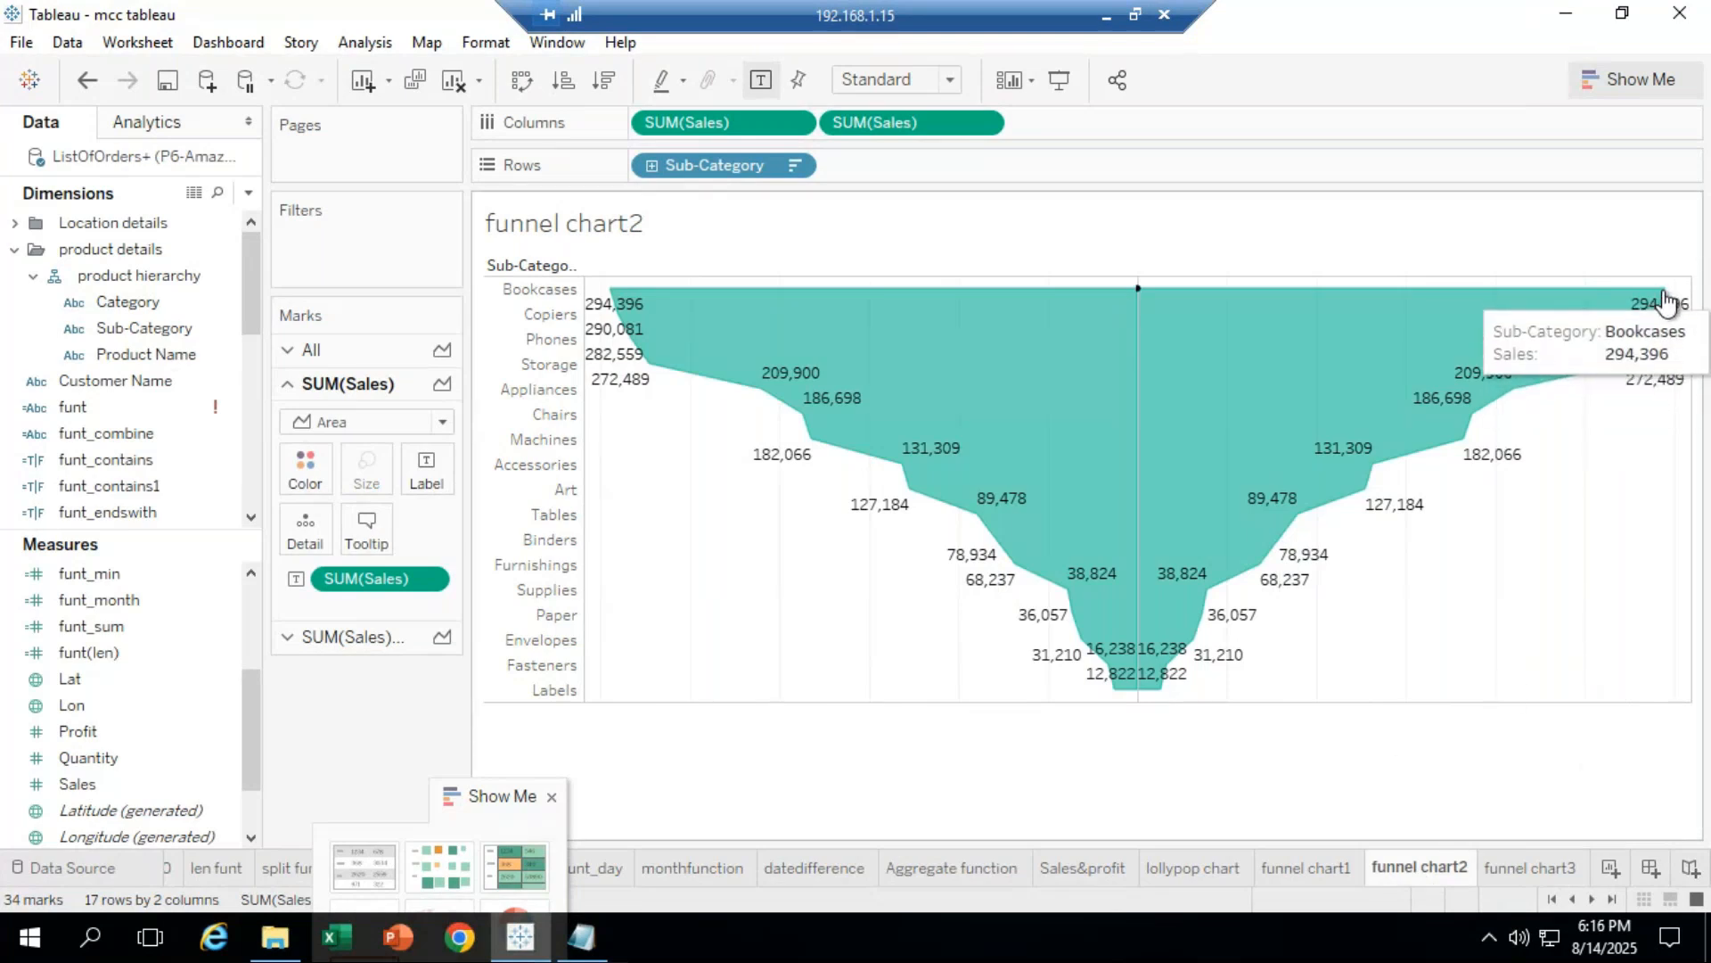
pyautogui.rightClick(1663, 299)
pyautogui.moveTo(1613, 554)
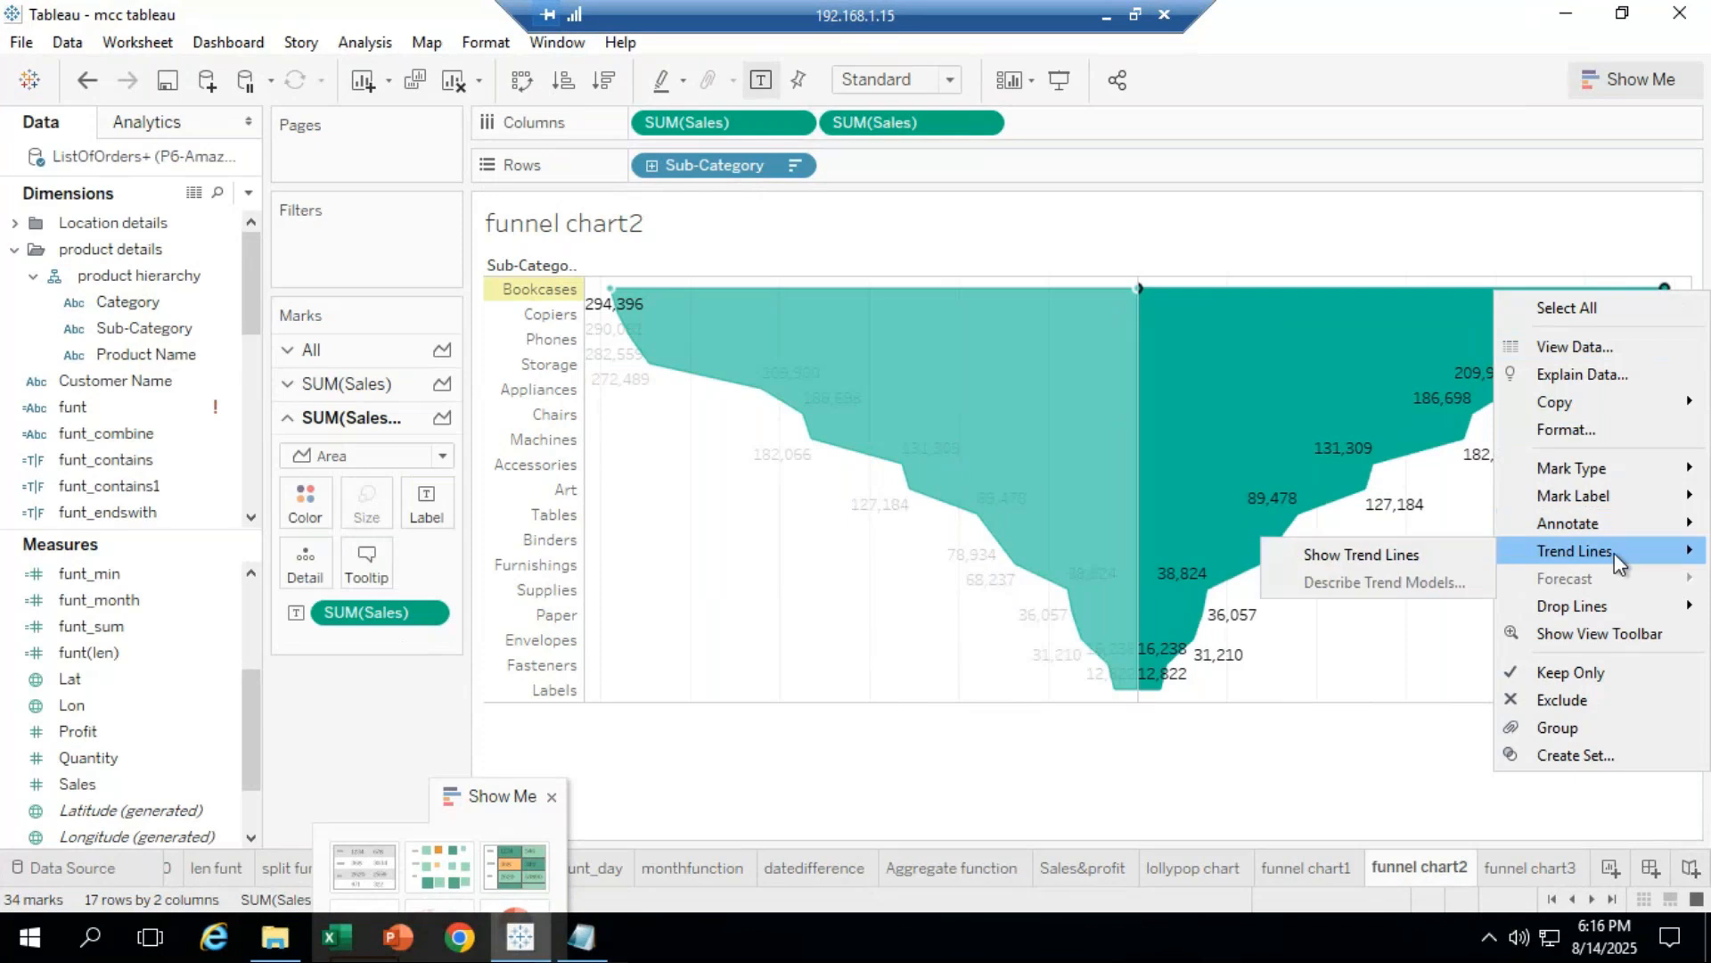
pyautogui.click(1426, 554)
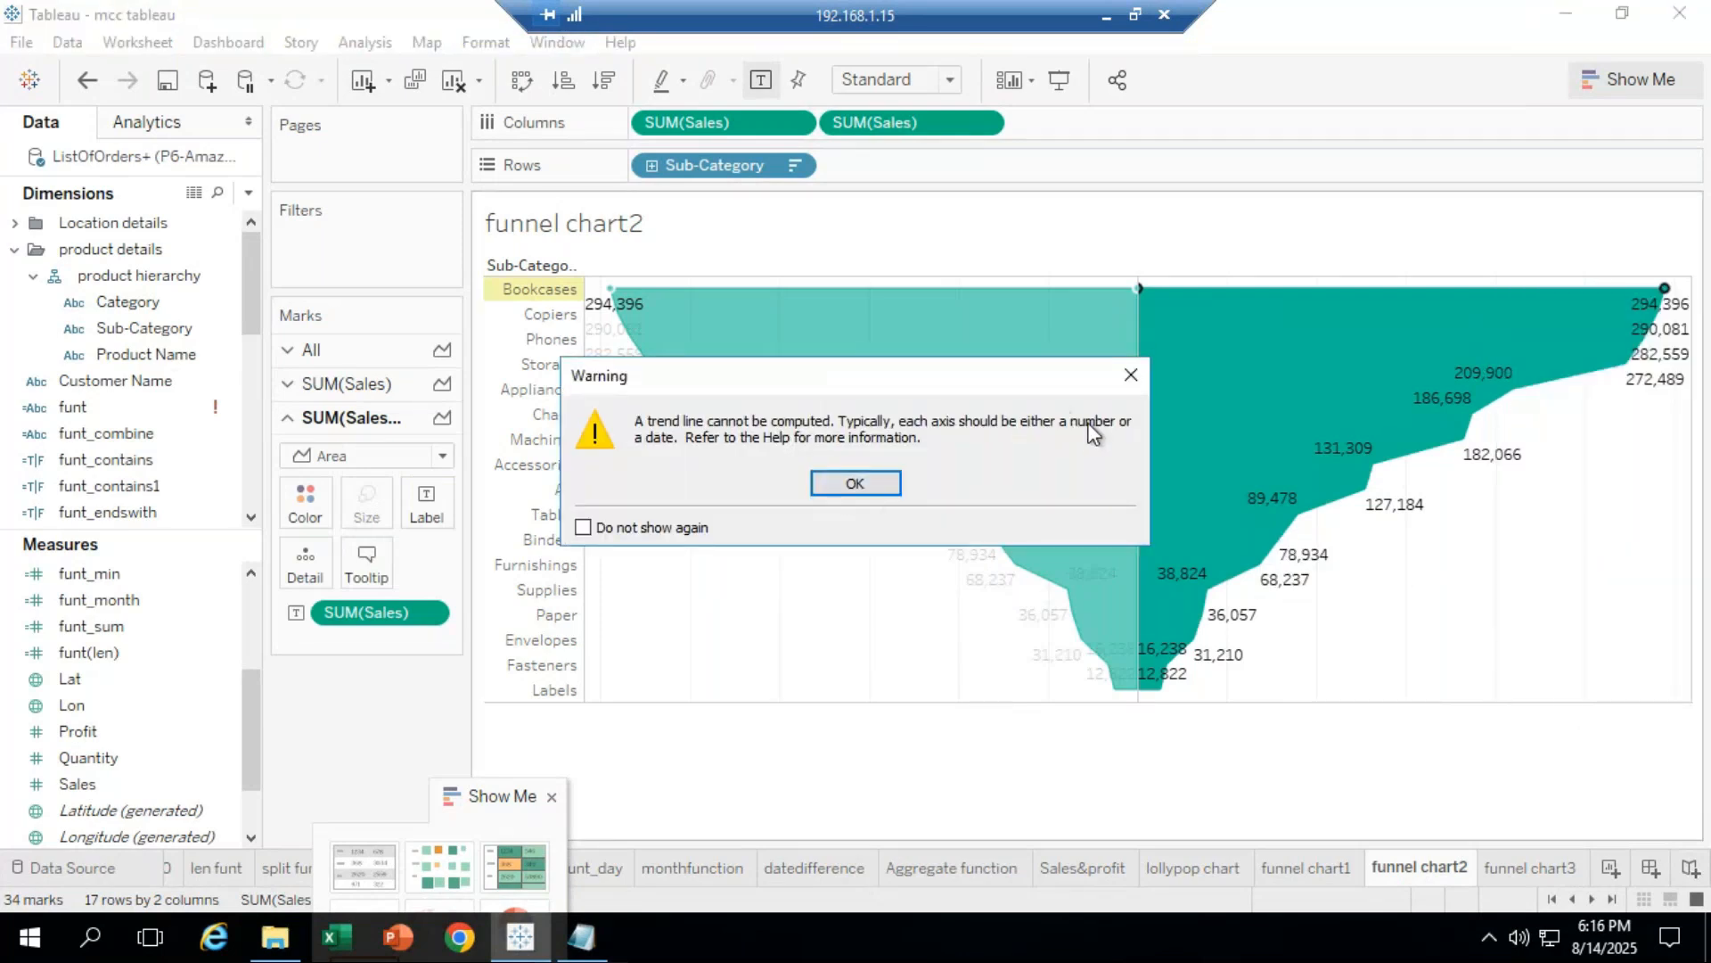
pyautogui.click(1130, 375)
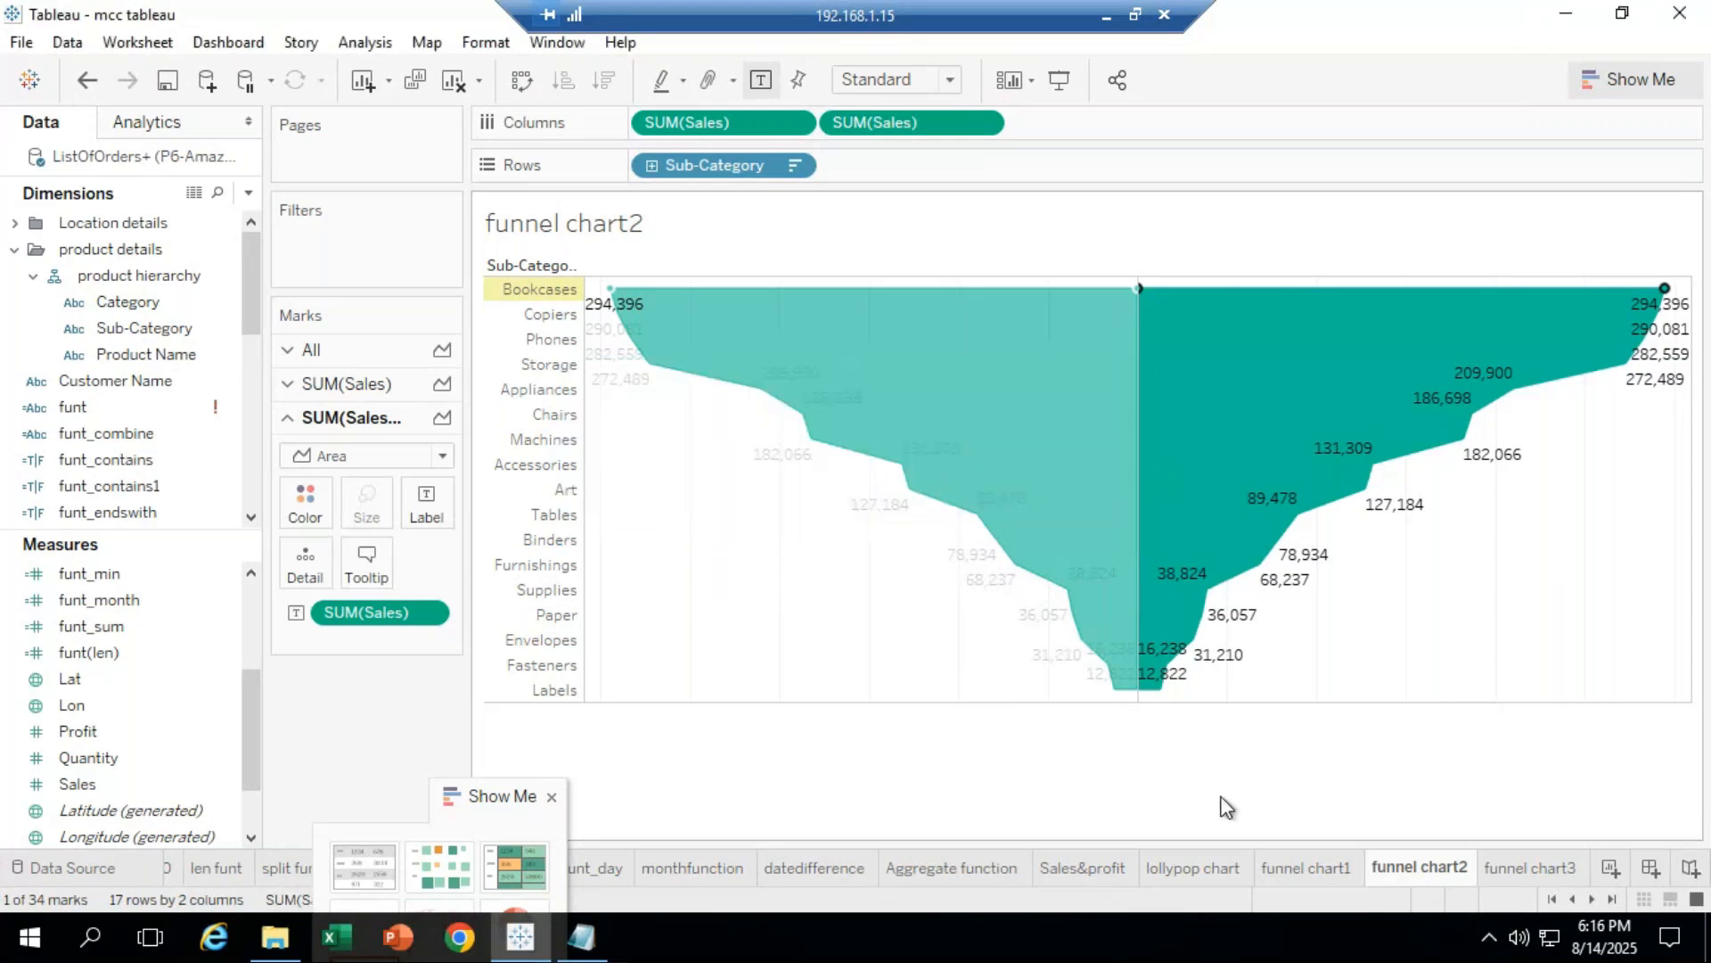
pyautogui.click(1228, 804)
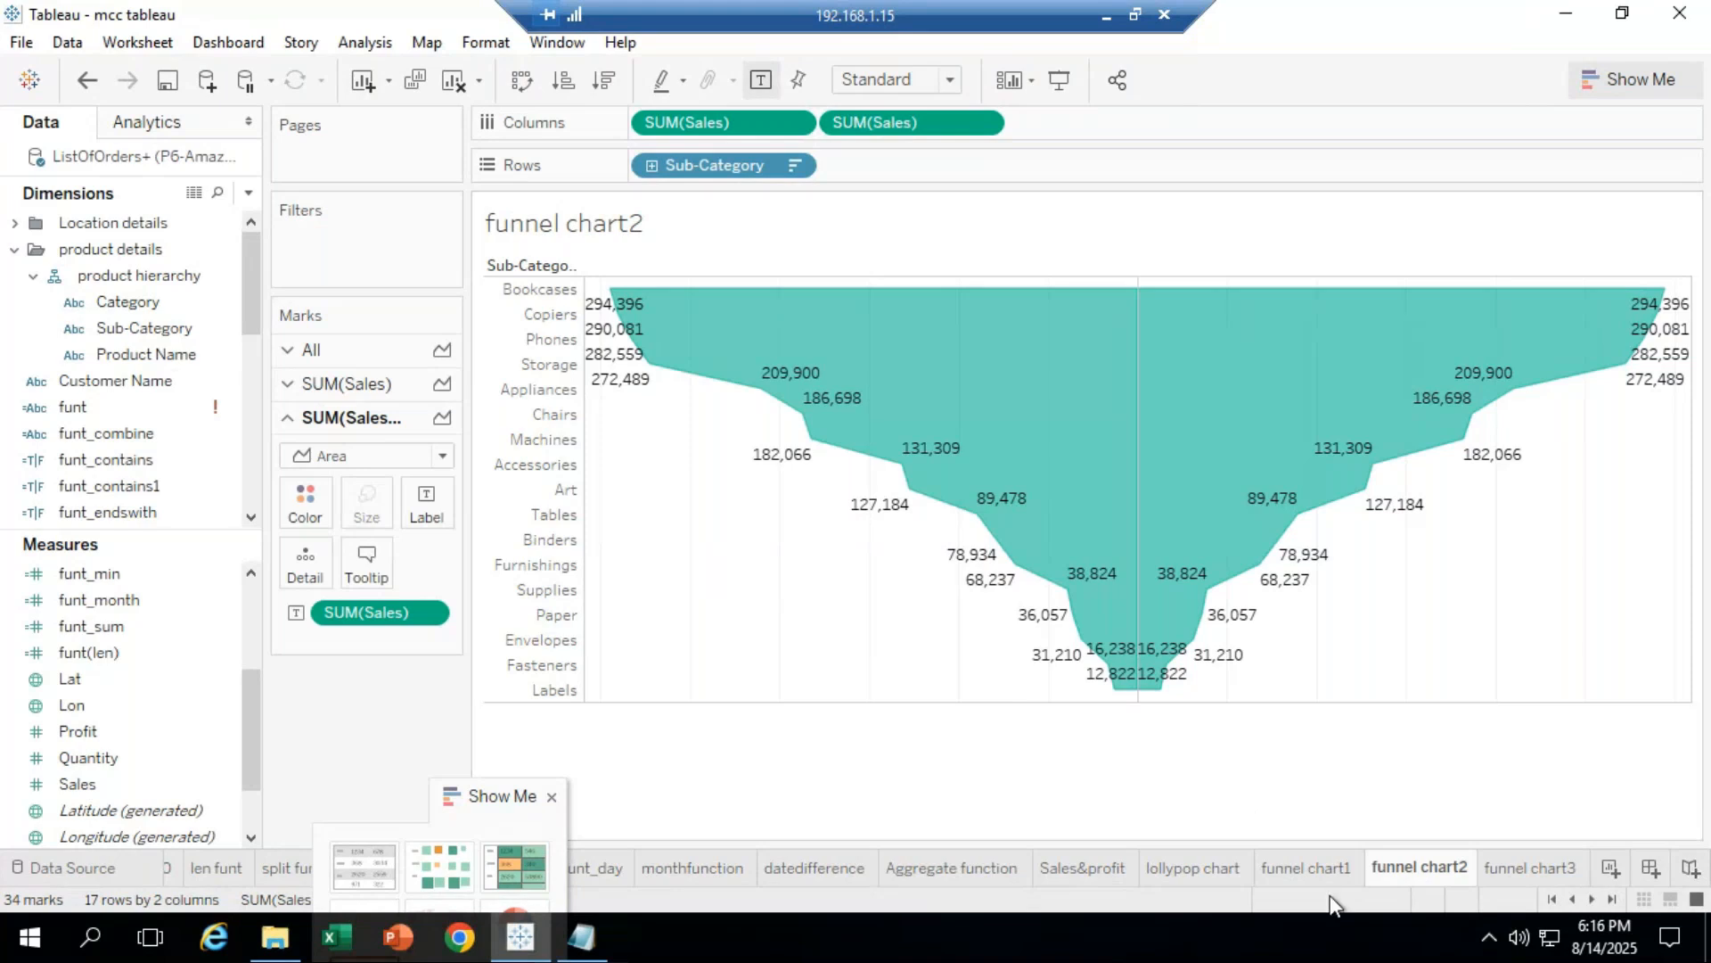
pyautogui.click(1314, 868)
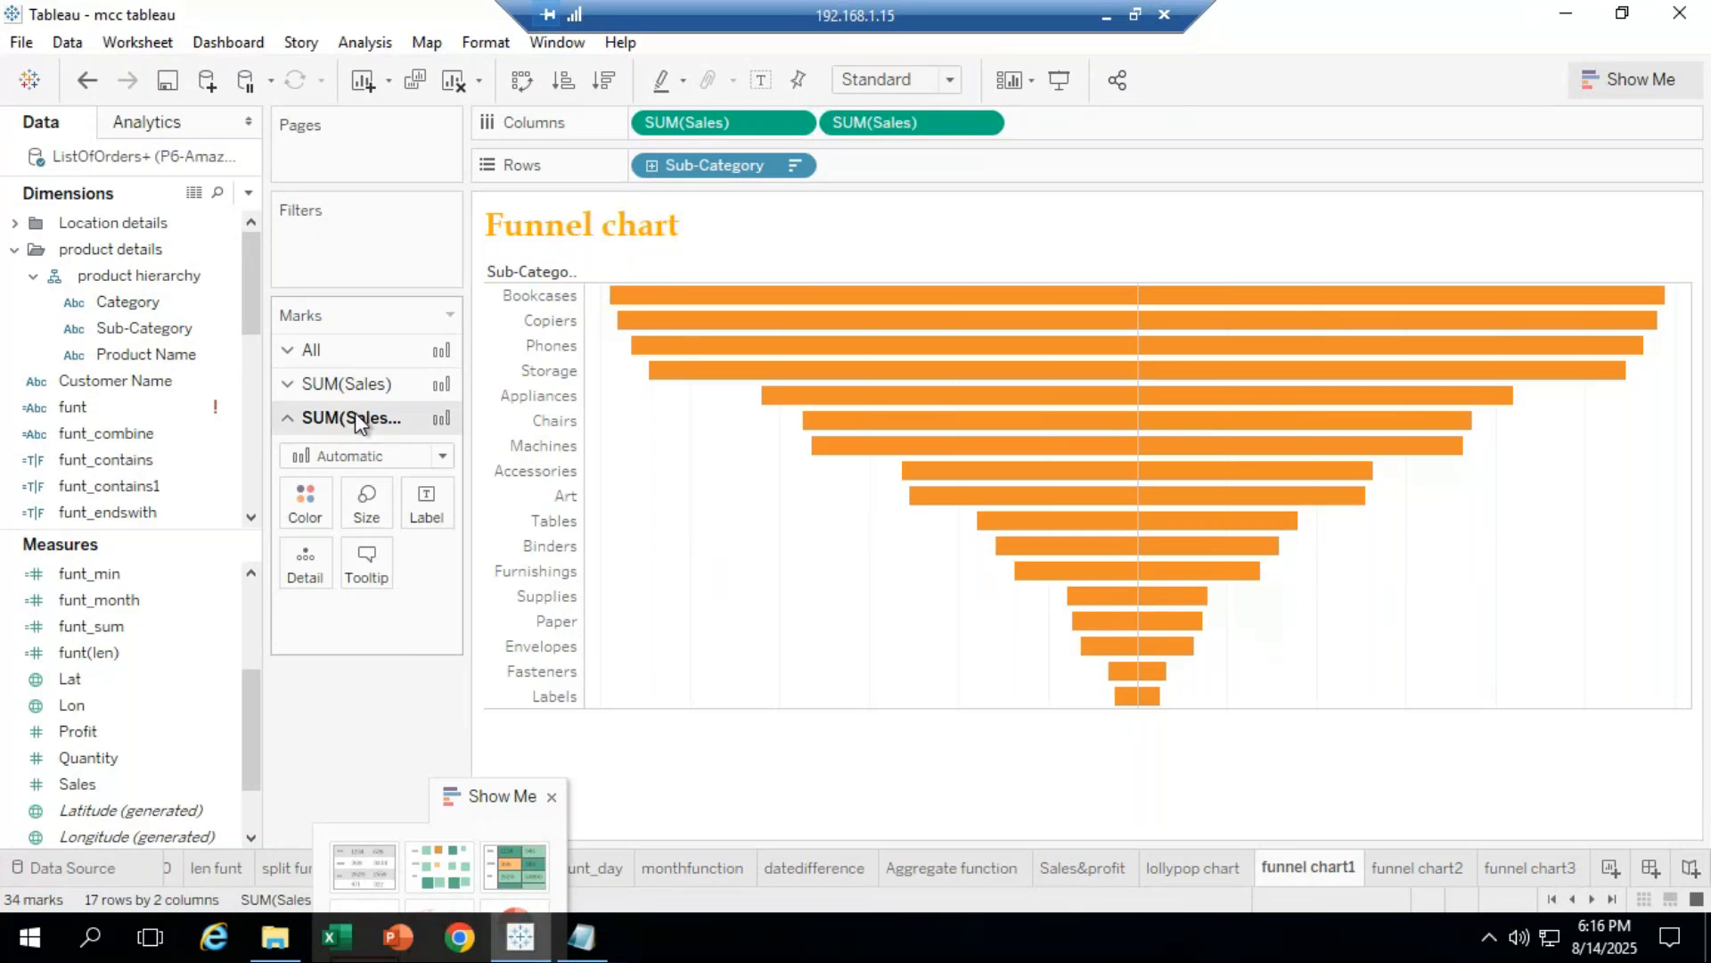
pyautogui.click(305, 501)
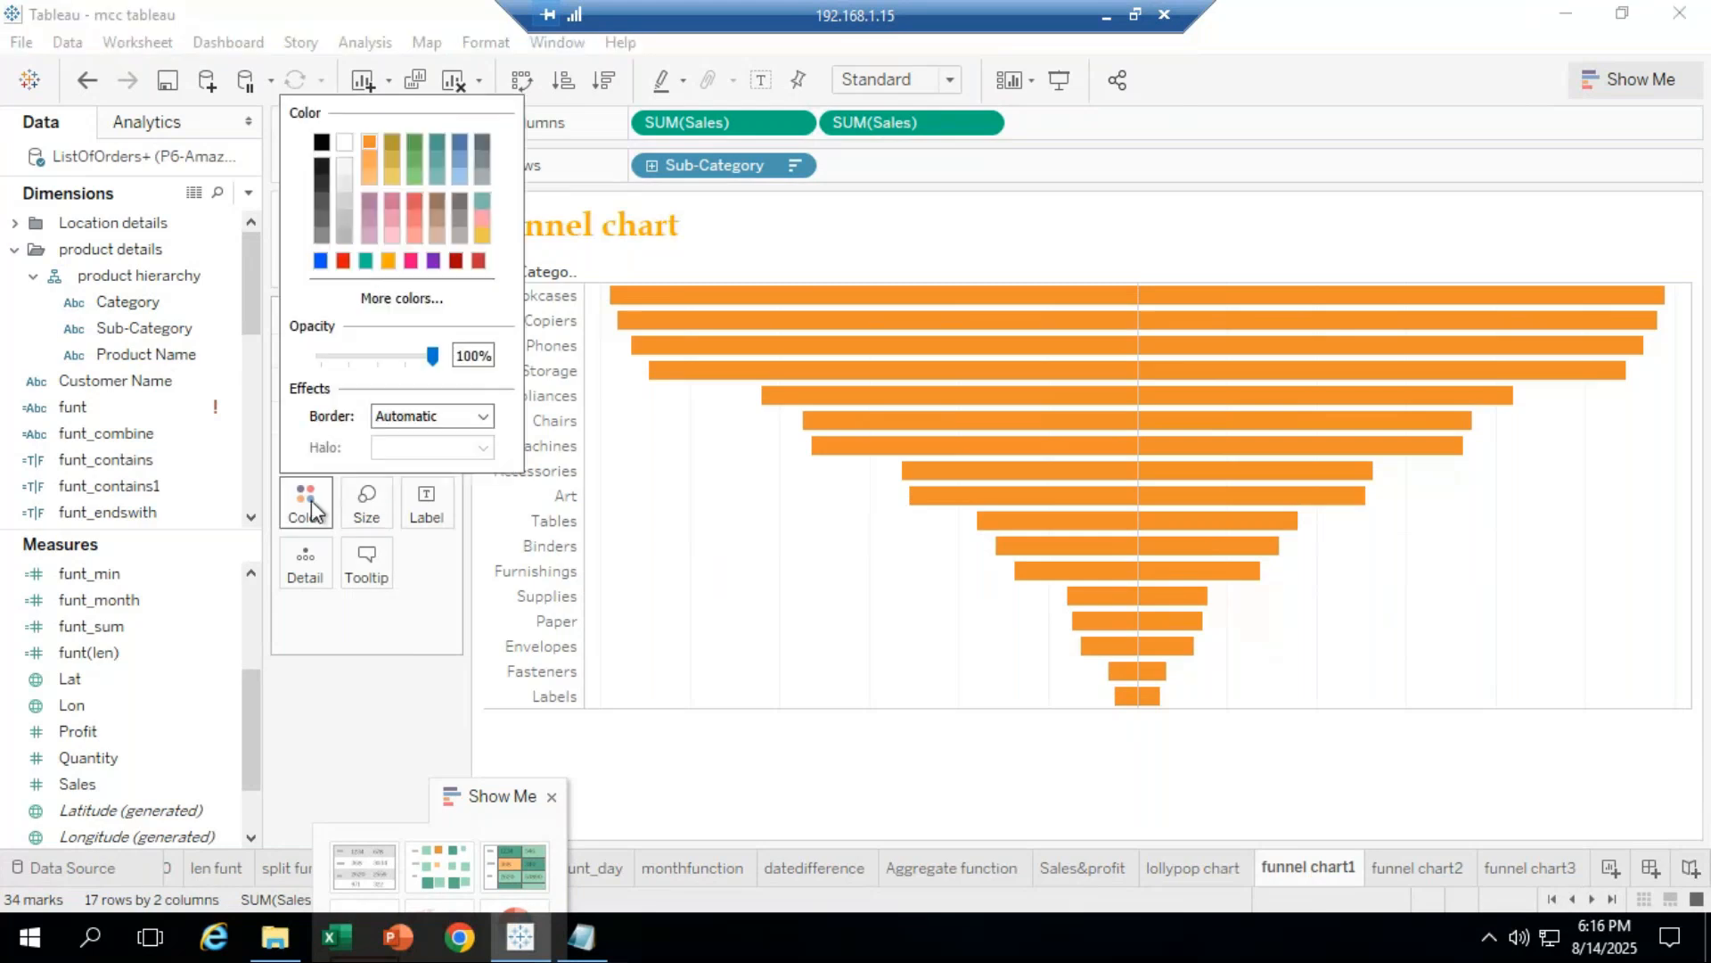
pyautogui.click(365, 261)
pyautogui.click(778, 747)
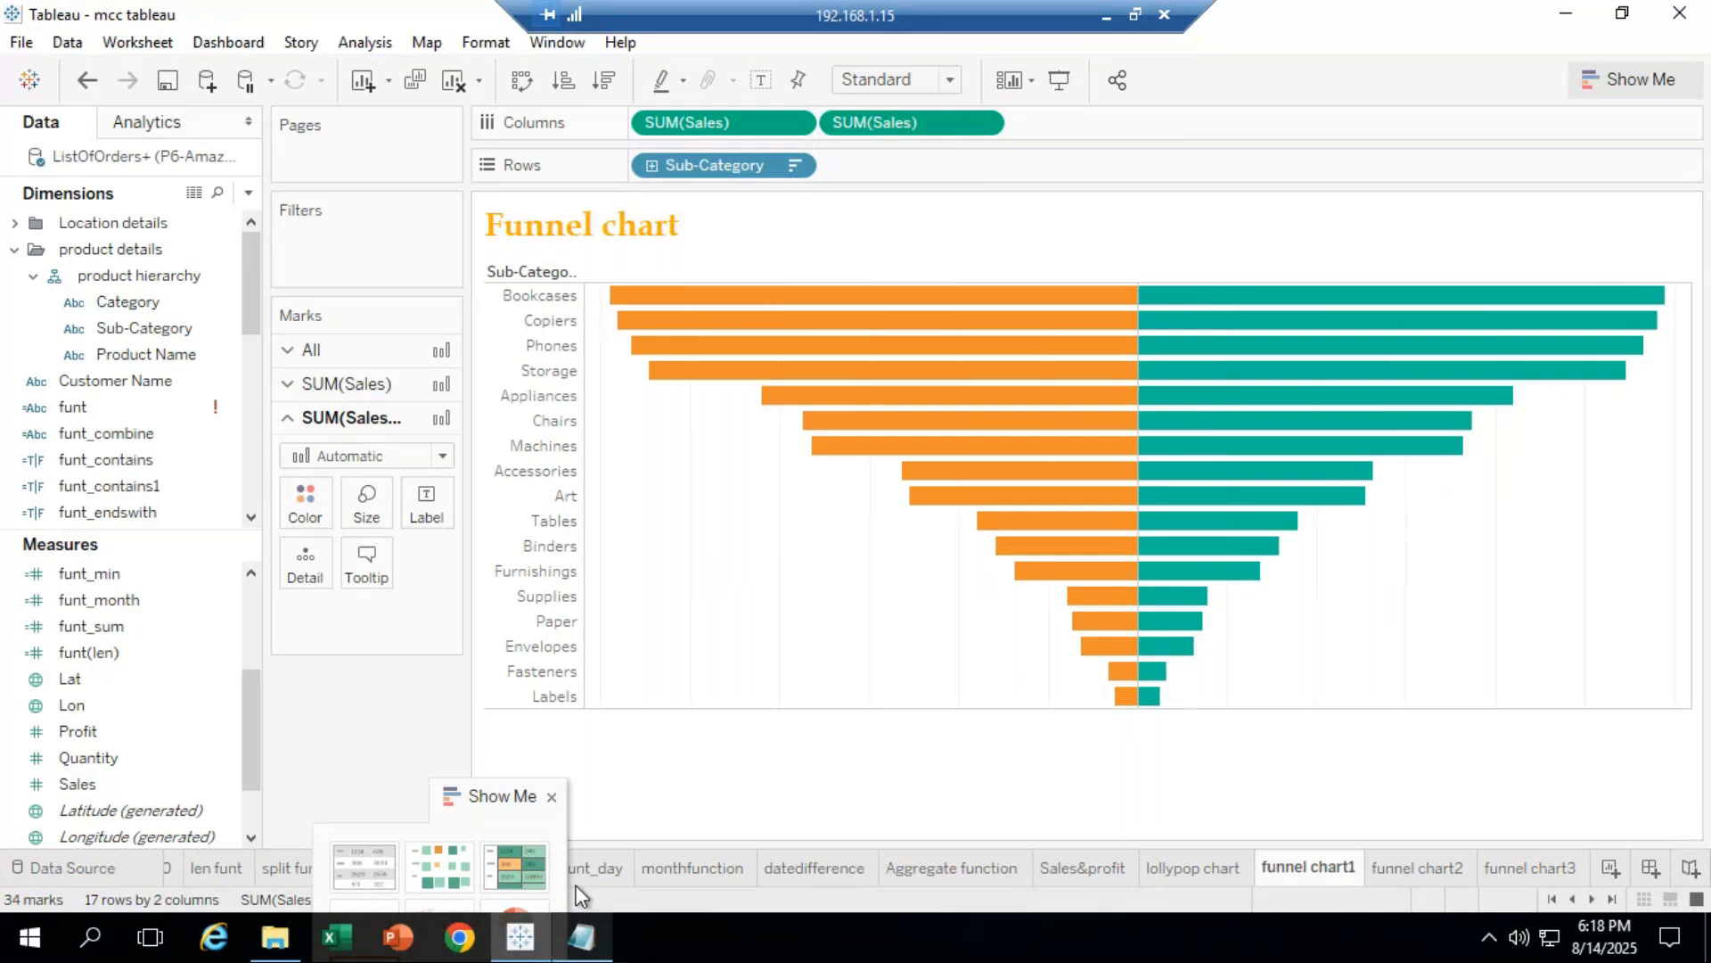
# Step: Minimize the remote session and send 'done??' in the GoTo Meeting chat
pyautogui.click(1106, 17)
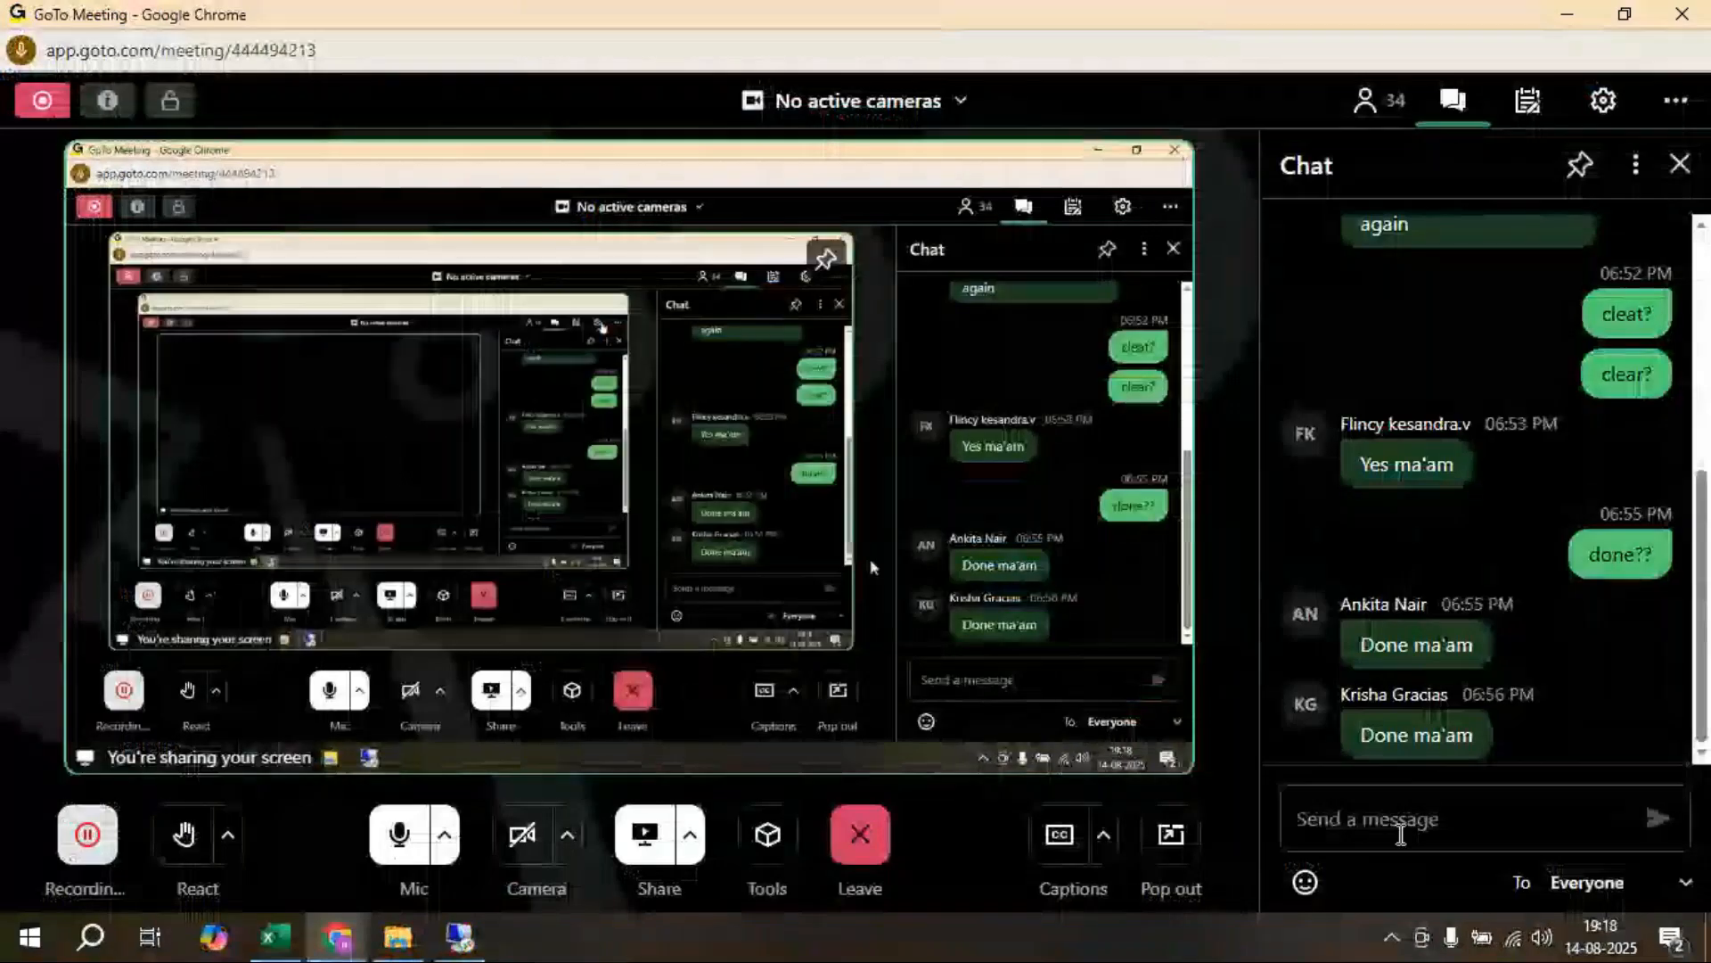
pyautogui.click(1411, 821)
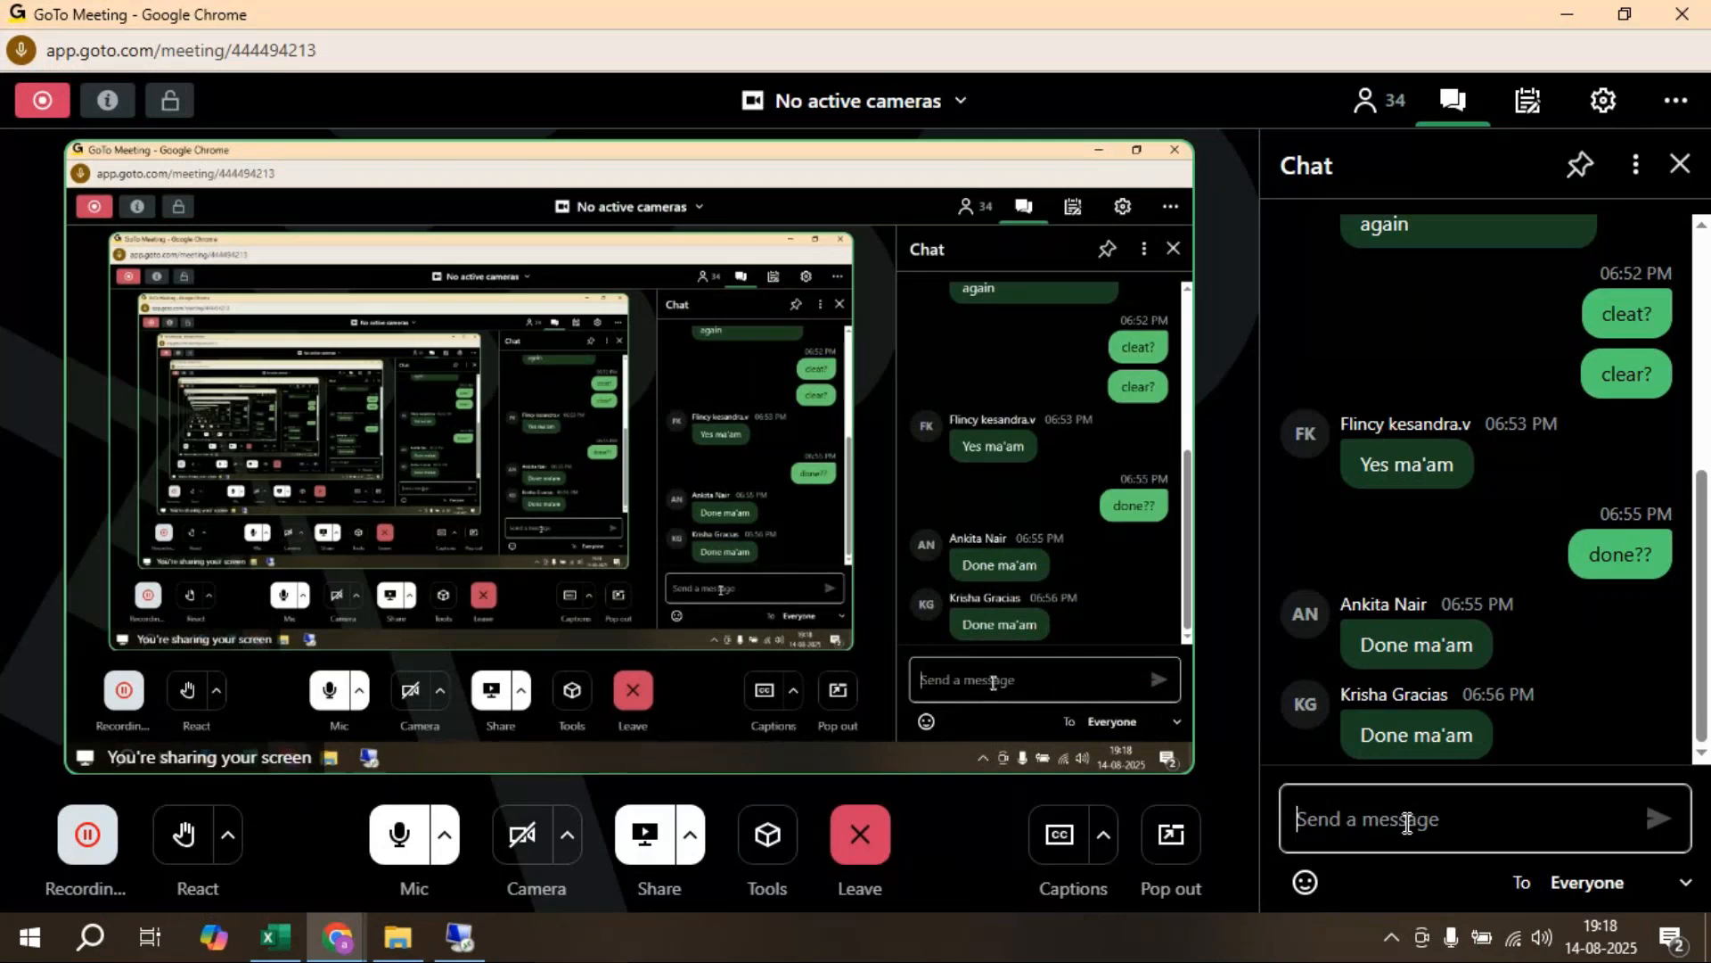
pyautogui.write('done')
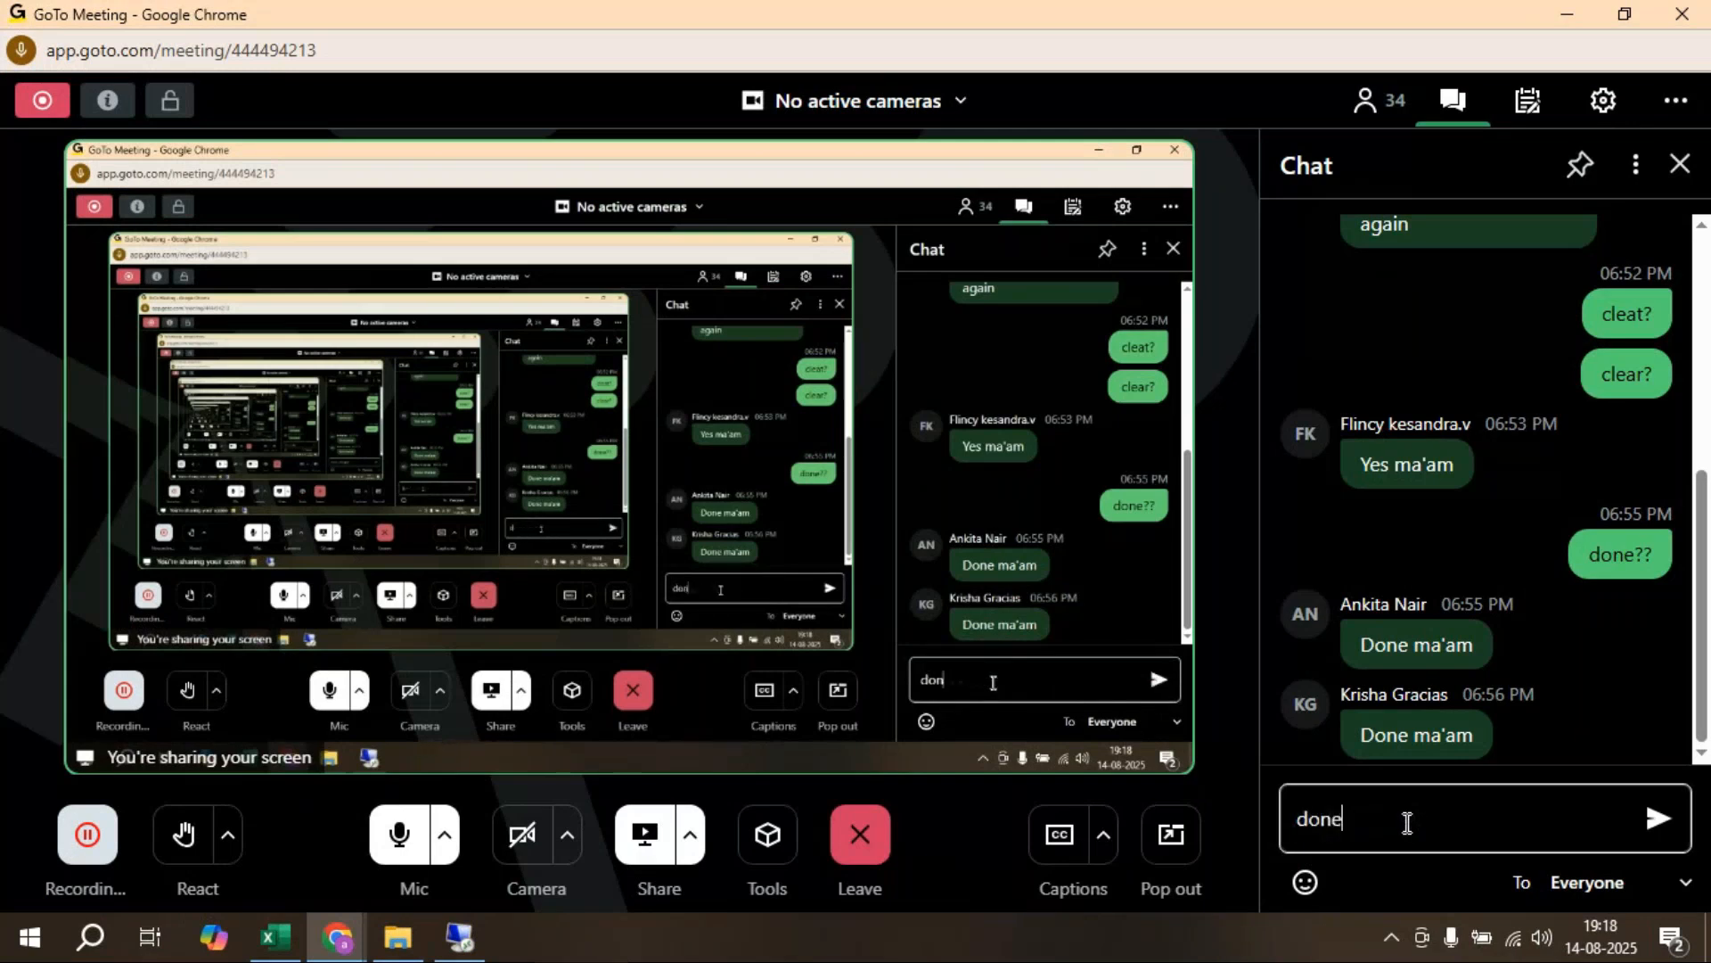
pyautogui.write('??')
pyautogui.hotkey('shift', 'Return')
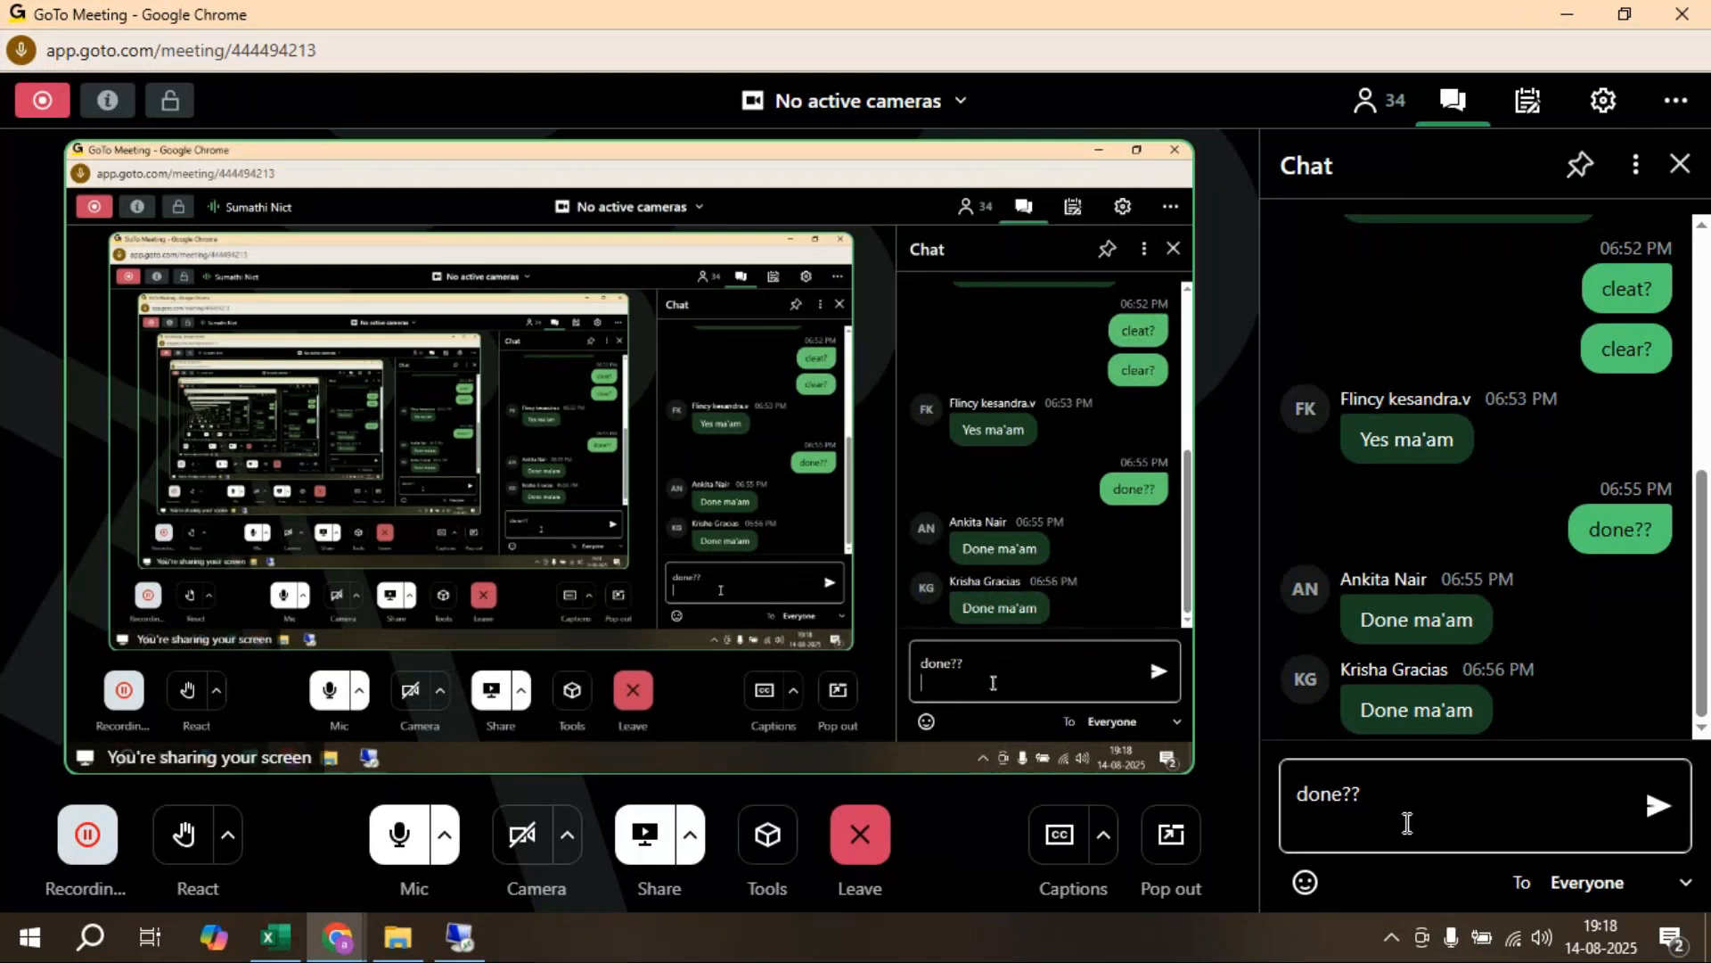
pyautogui.click(1655, 810)
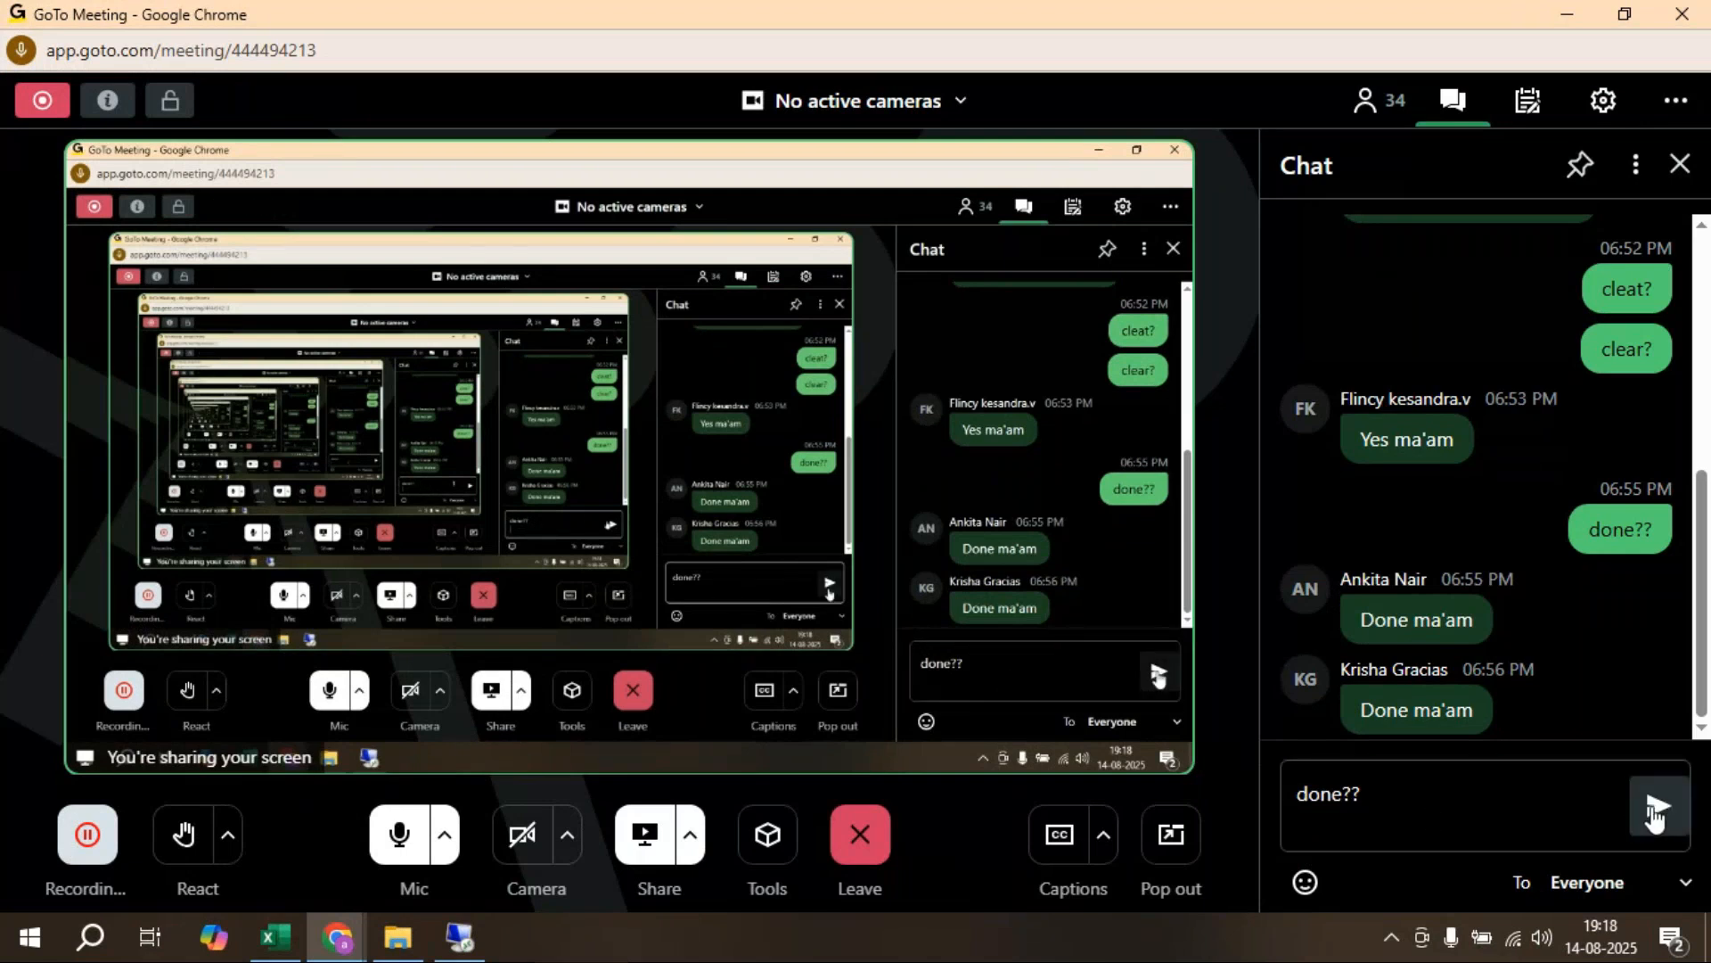
pyautogui.click(1655, 811)
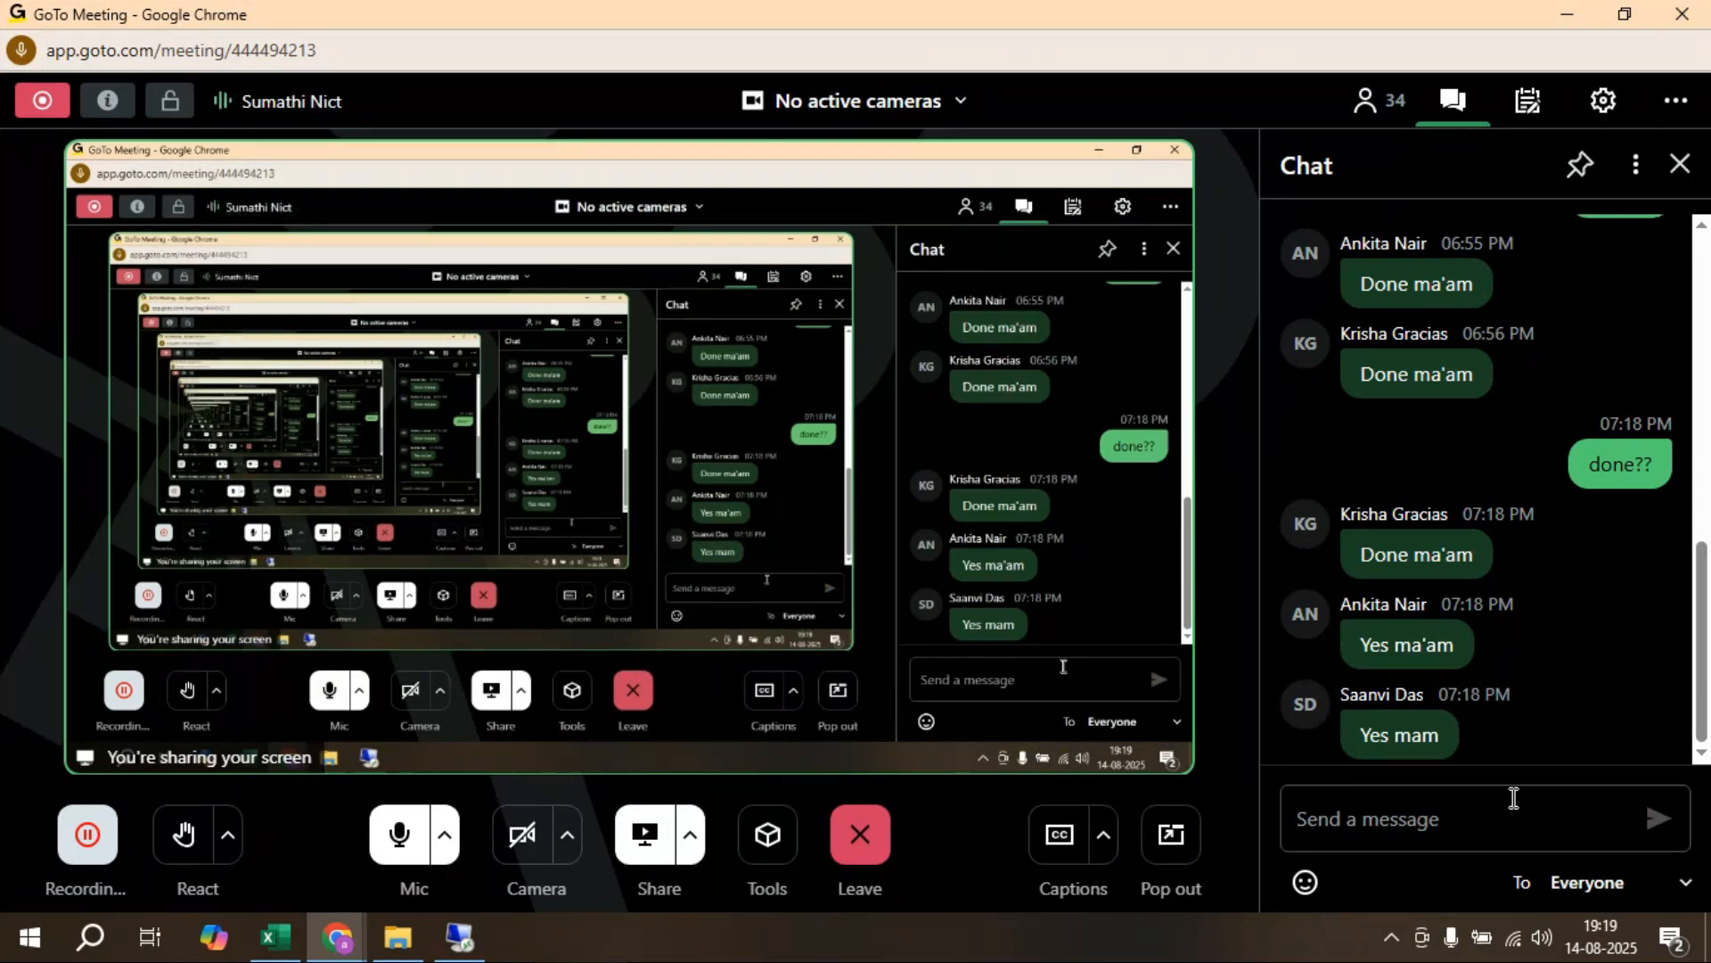
# Step: Back in Tableau, add a new worksheet, browse the earlier chart sheets, and open Sheet 44
pyautogui.click(467, 932)
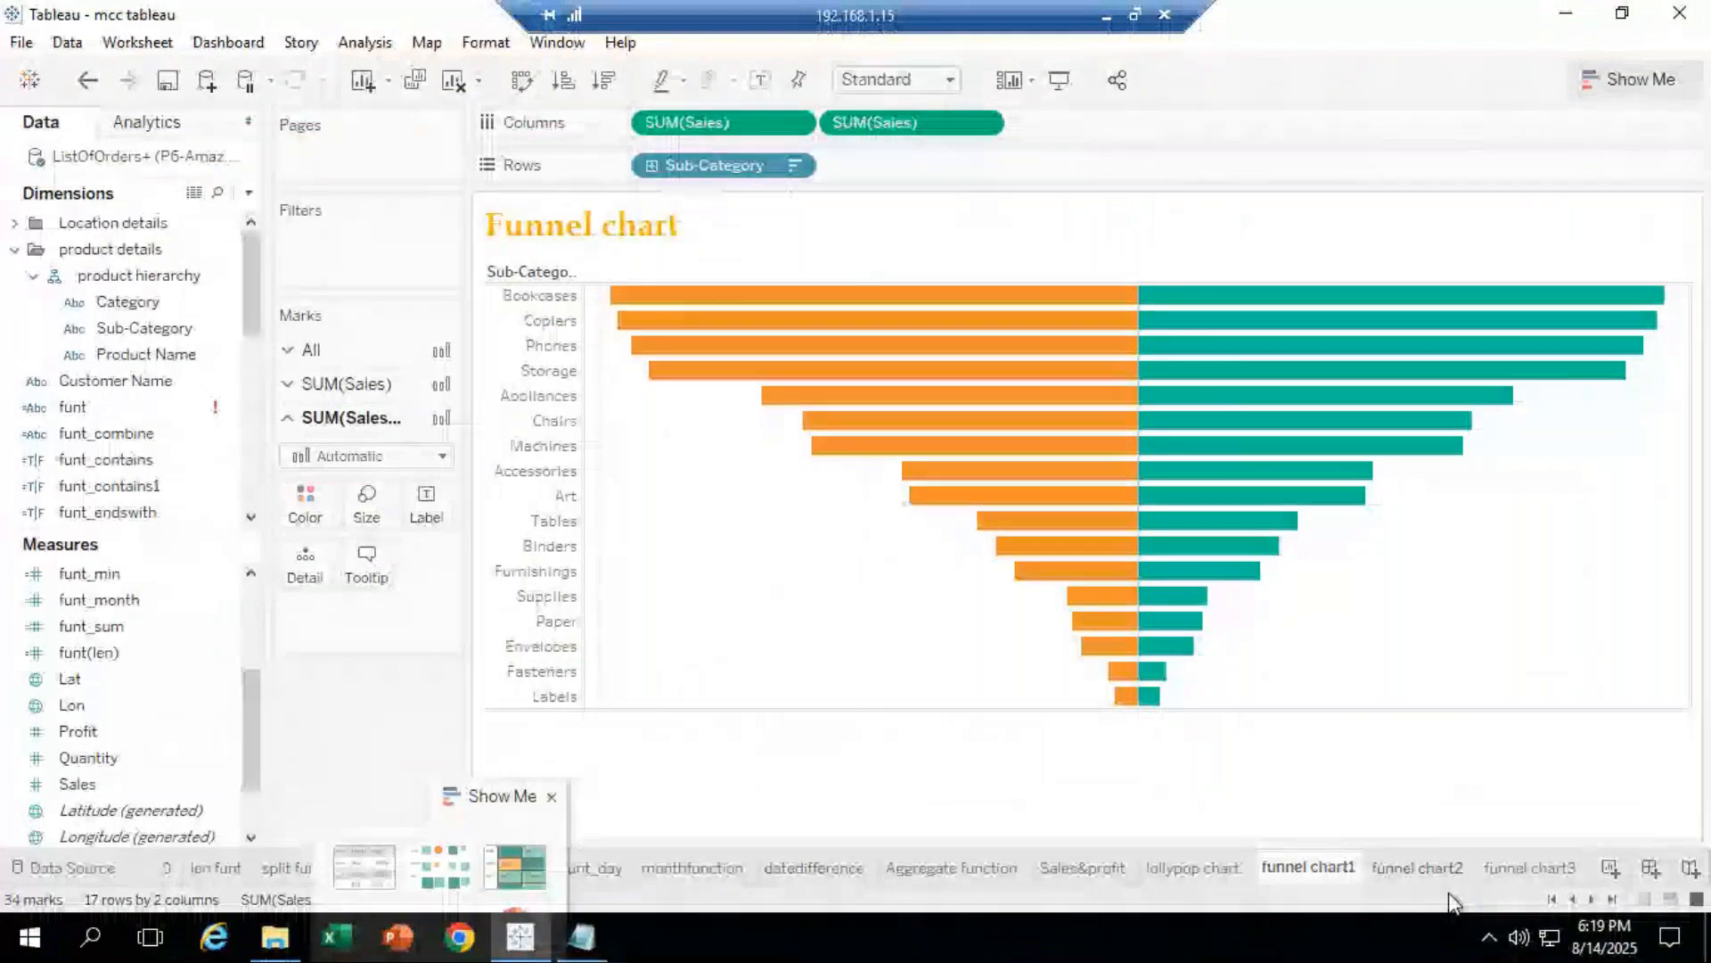
pyautogui.click(1610, 867)
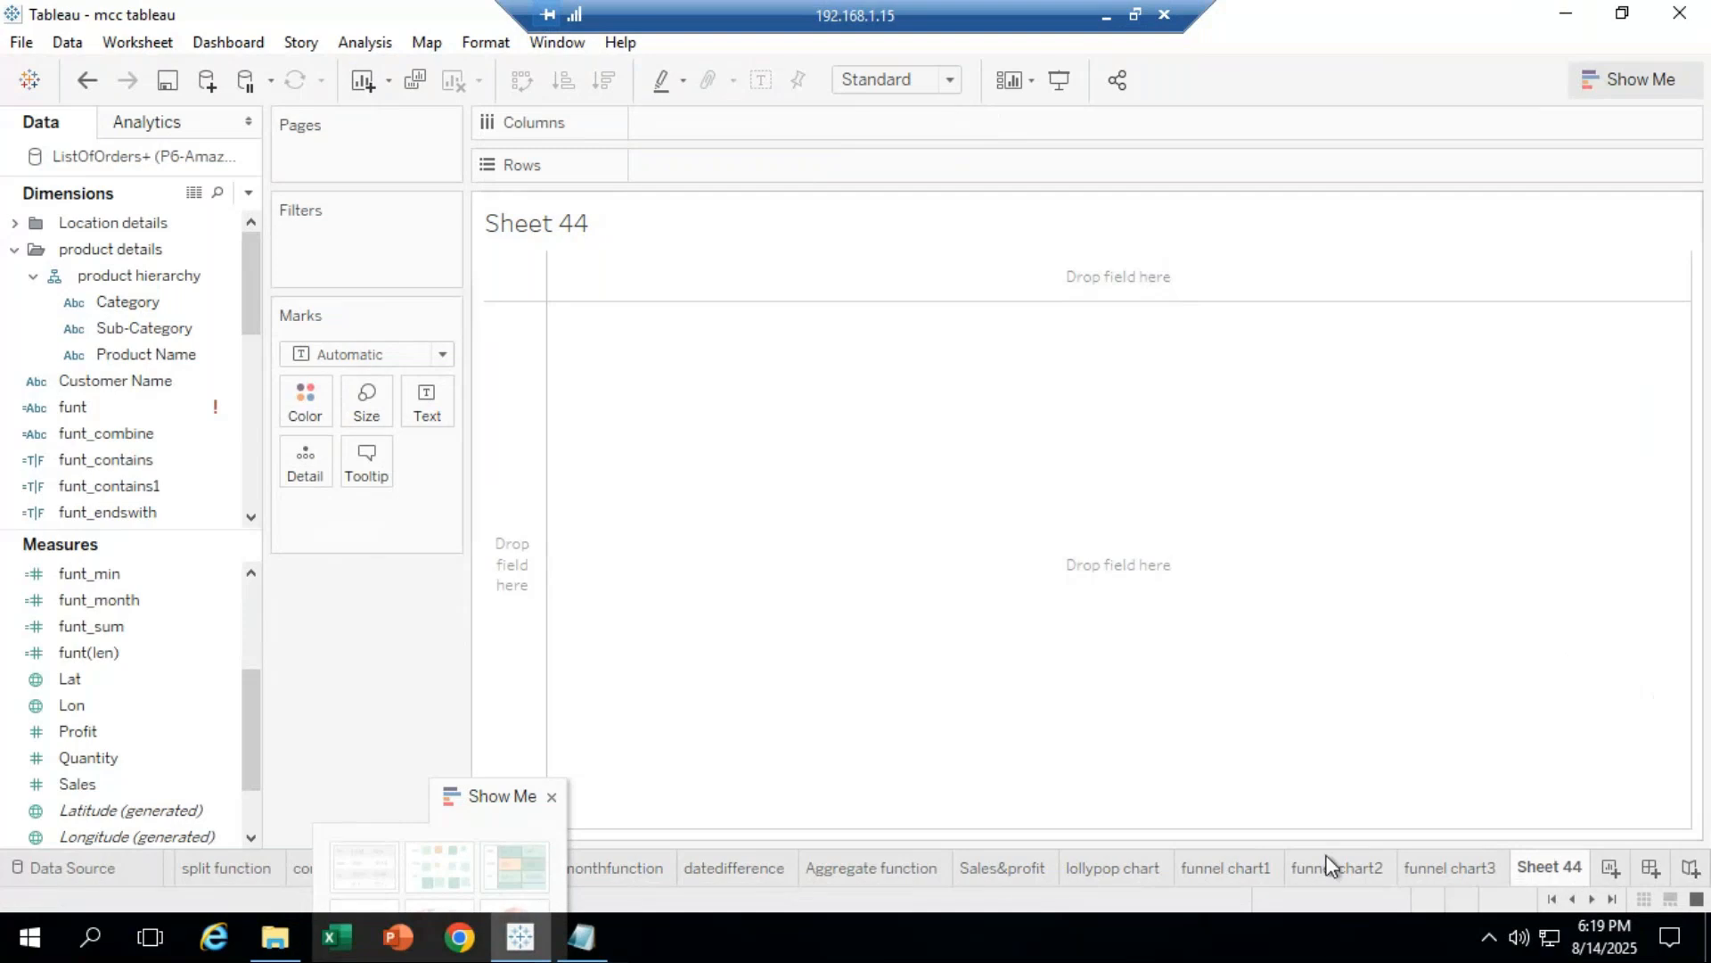
pyautogui.click(1093, 880)
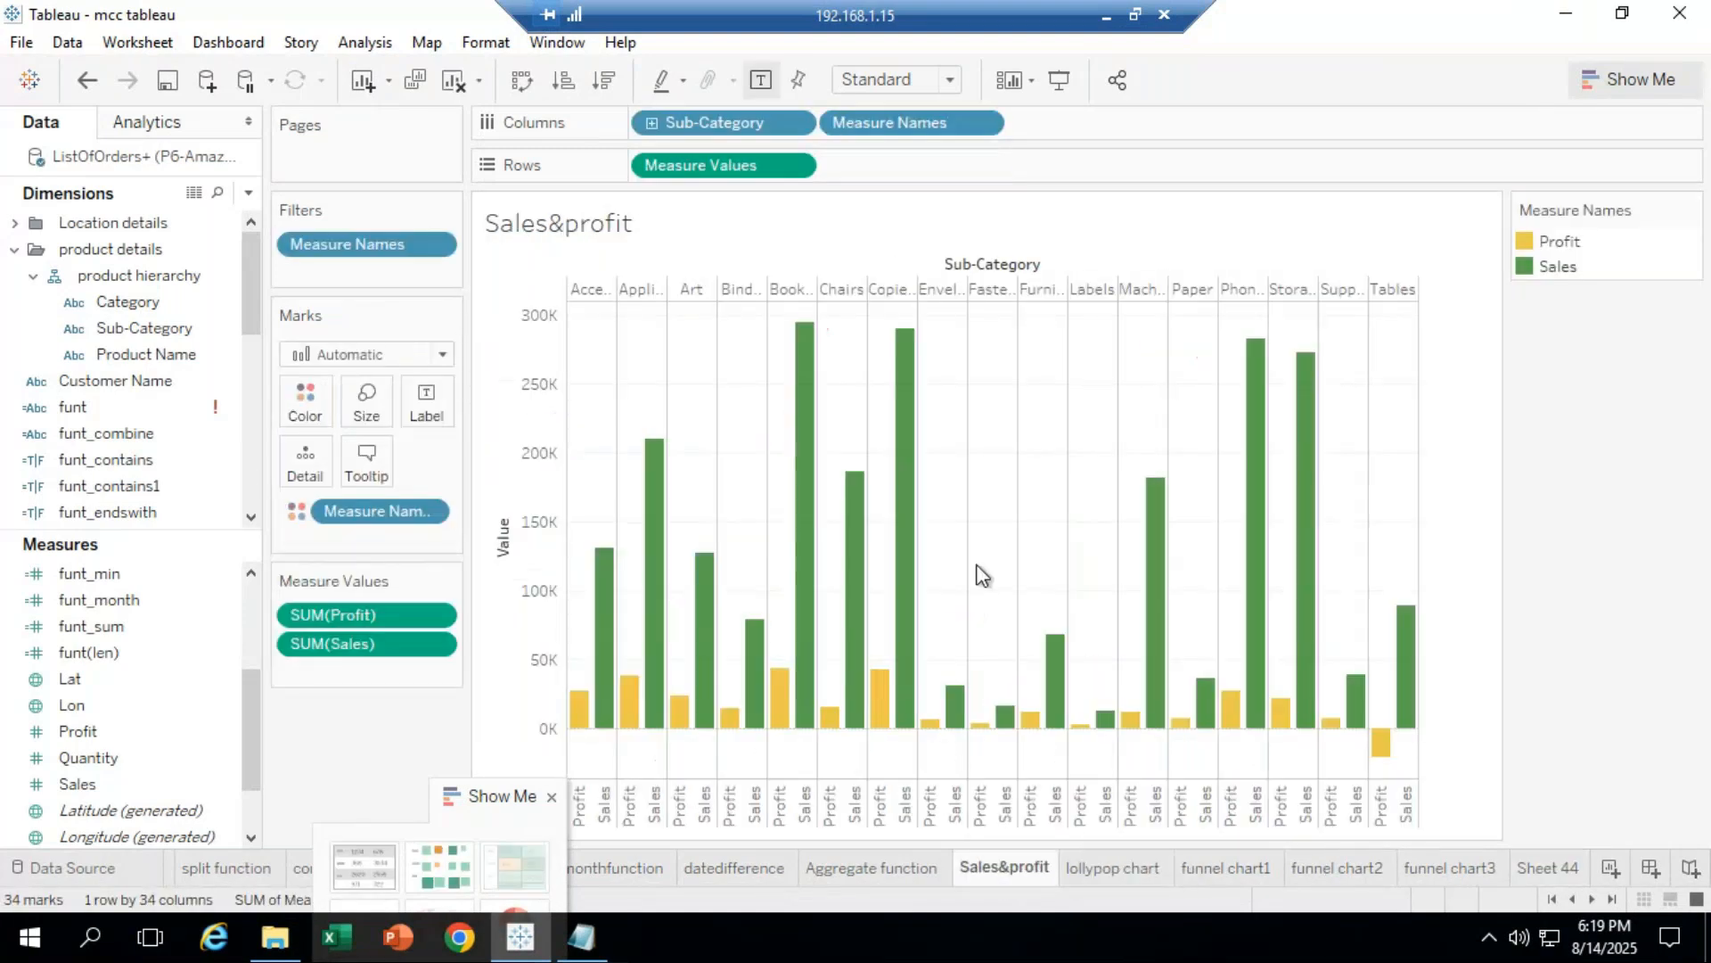
pyautogui.click(1157, 873)
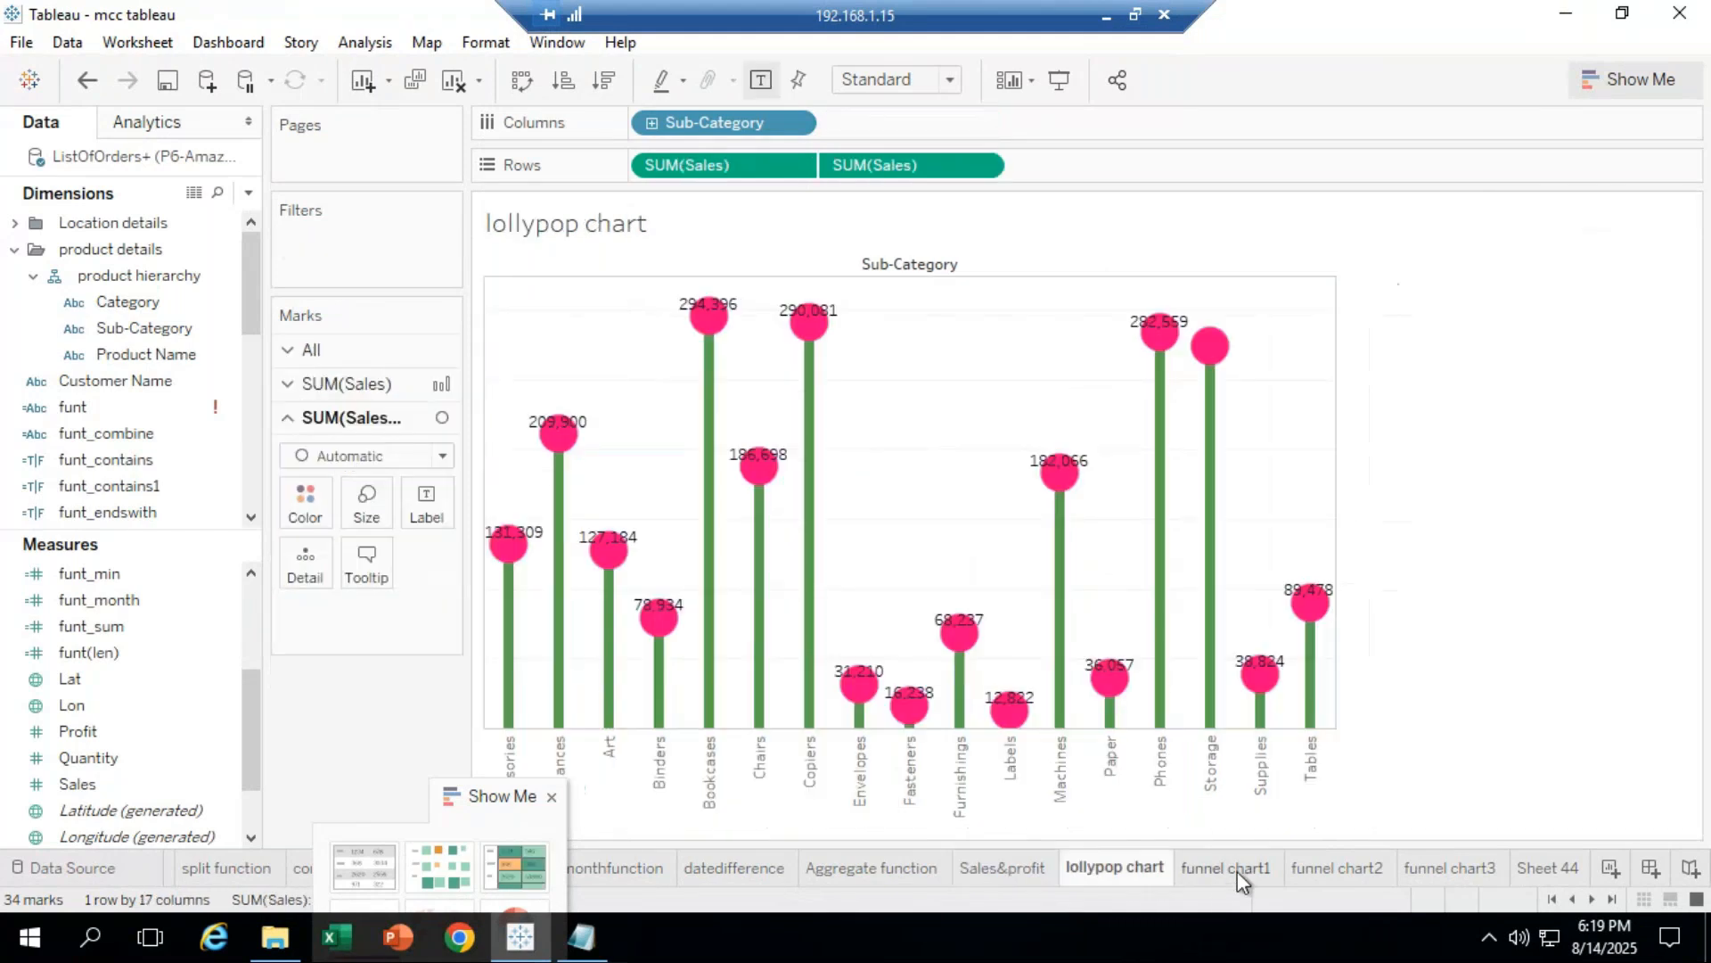
pyautogui.click(1237, 870)
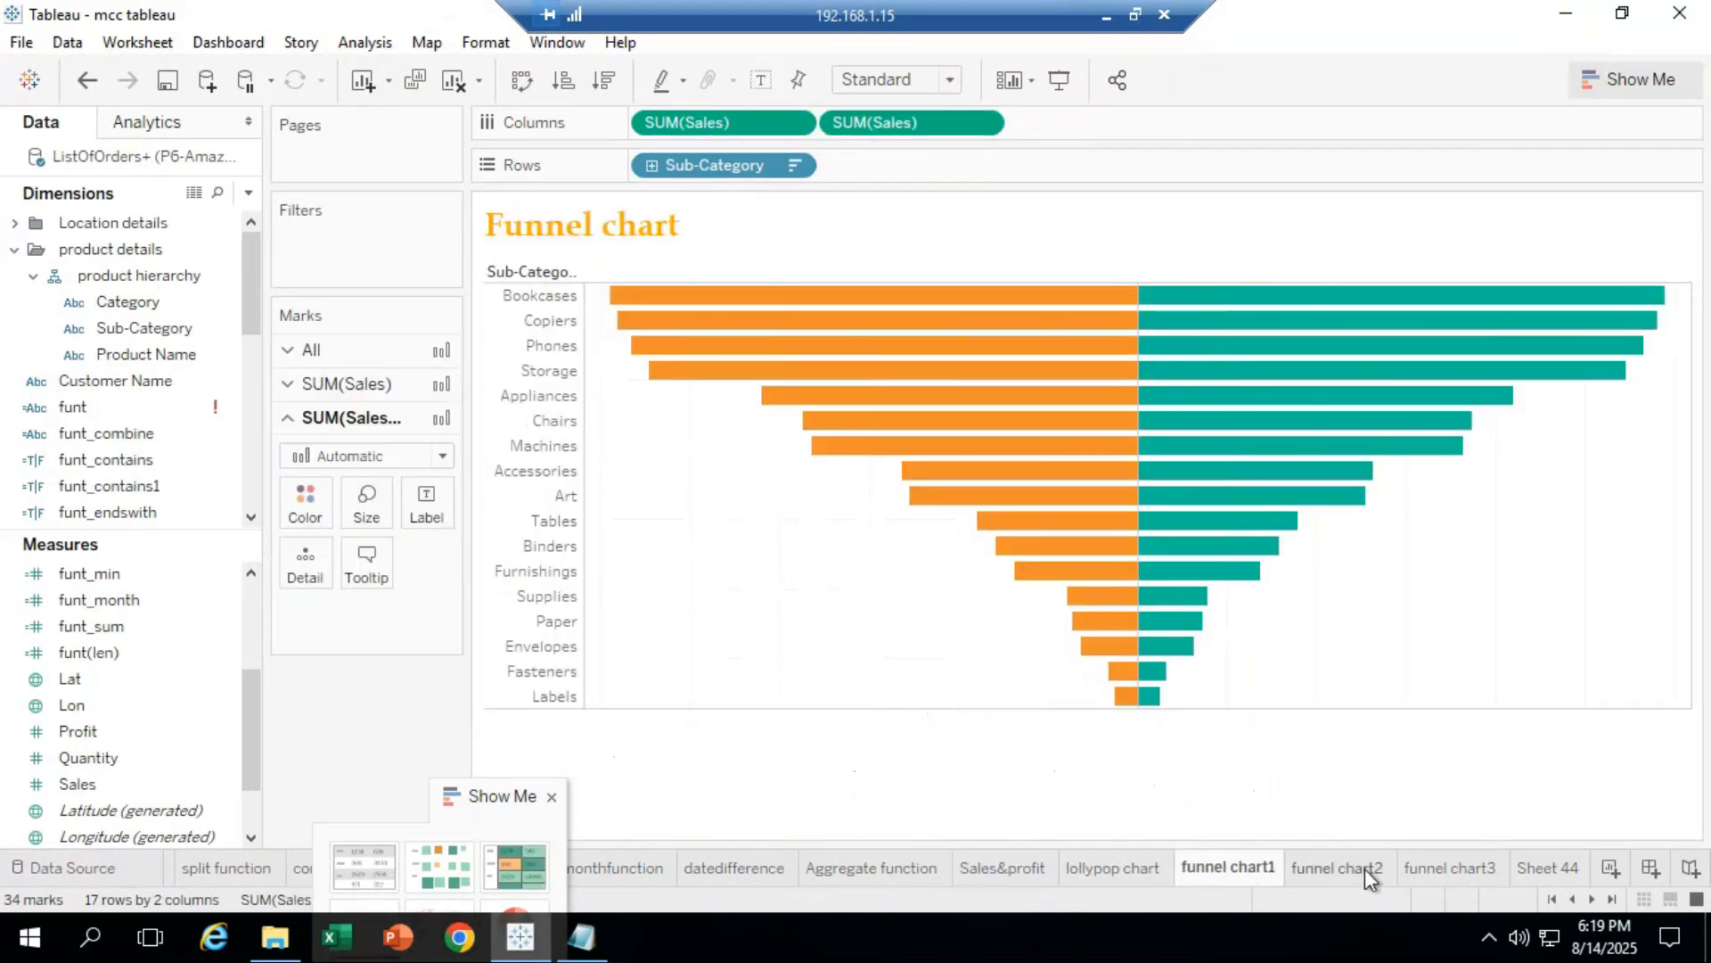
pyautogui.click(1365, 868)
pyautogui.click(1466, 872)
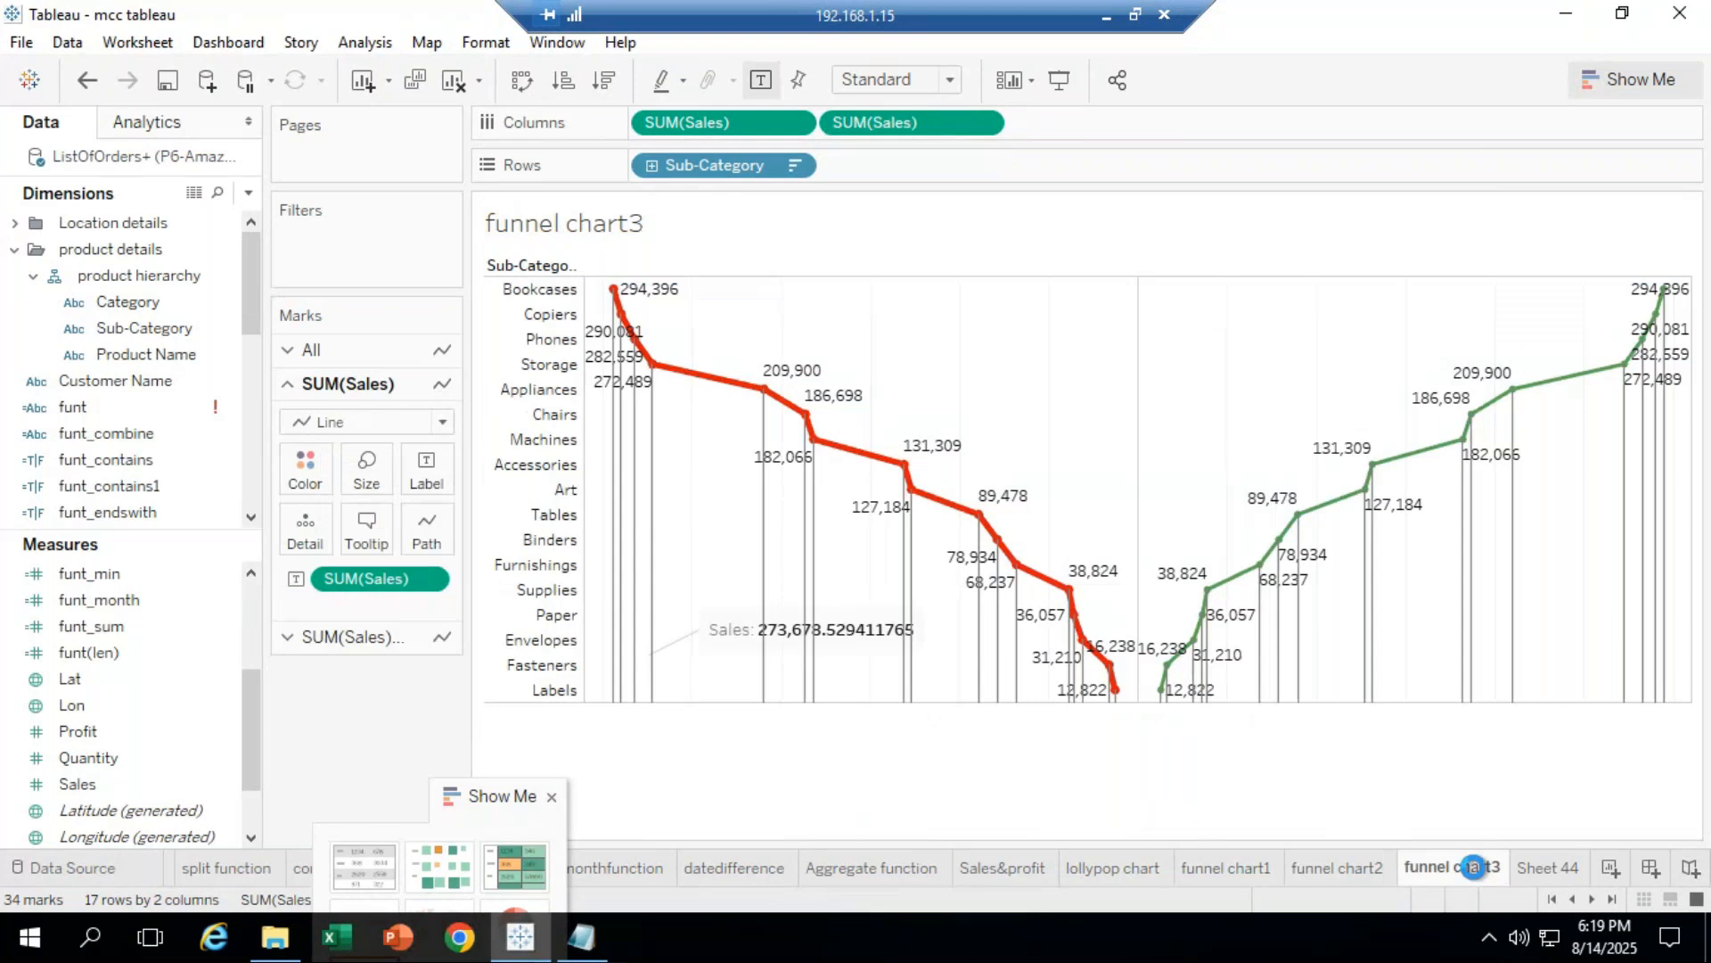
pyautogui.click(1548, 864)
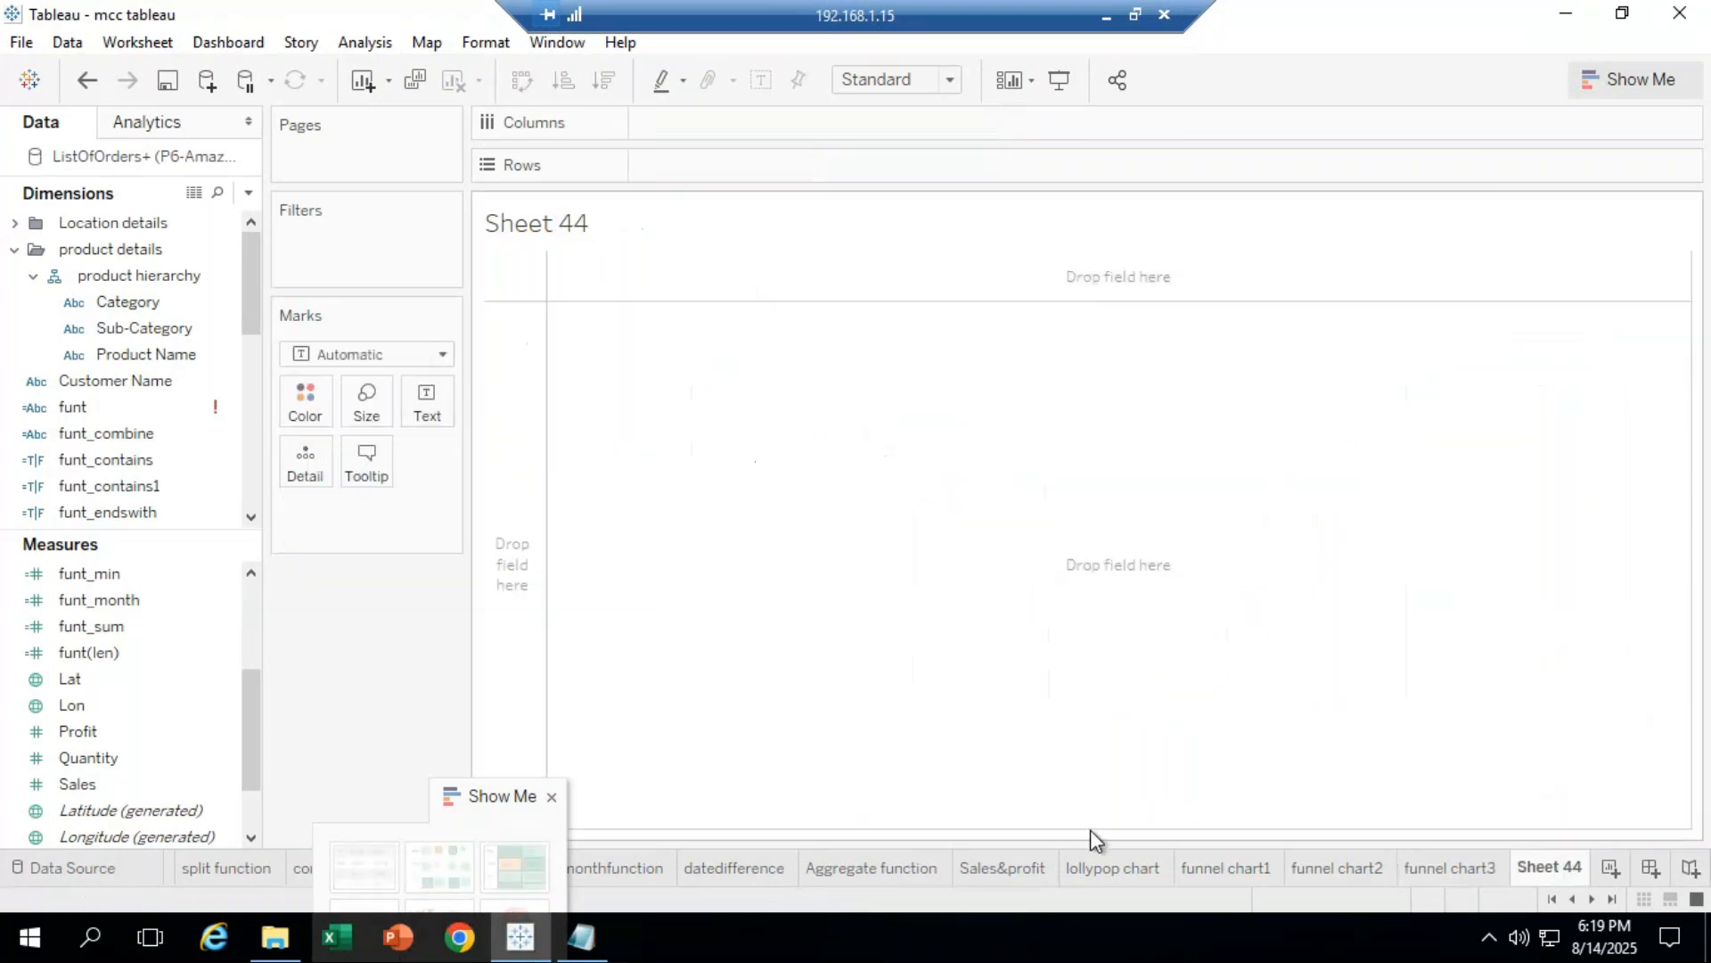
# Step: Chart SUM(Profit) by Sub-Category as vertical columns, with Profit also driving bar Size
pyautogui.moveTo(477, 789); pyautogui.dragTo(309, 887)
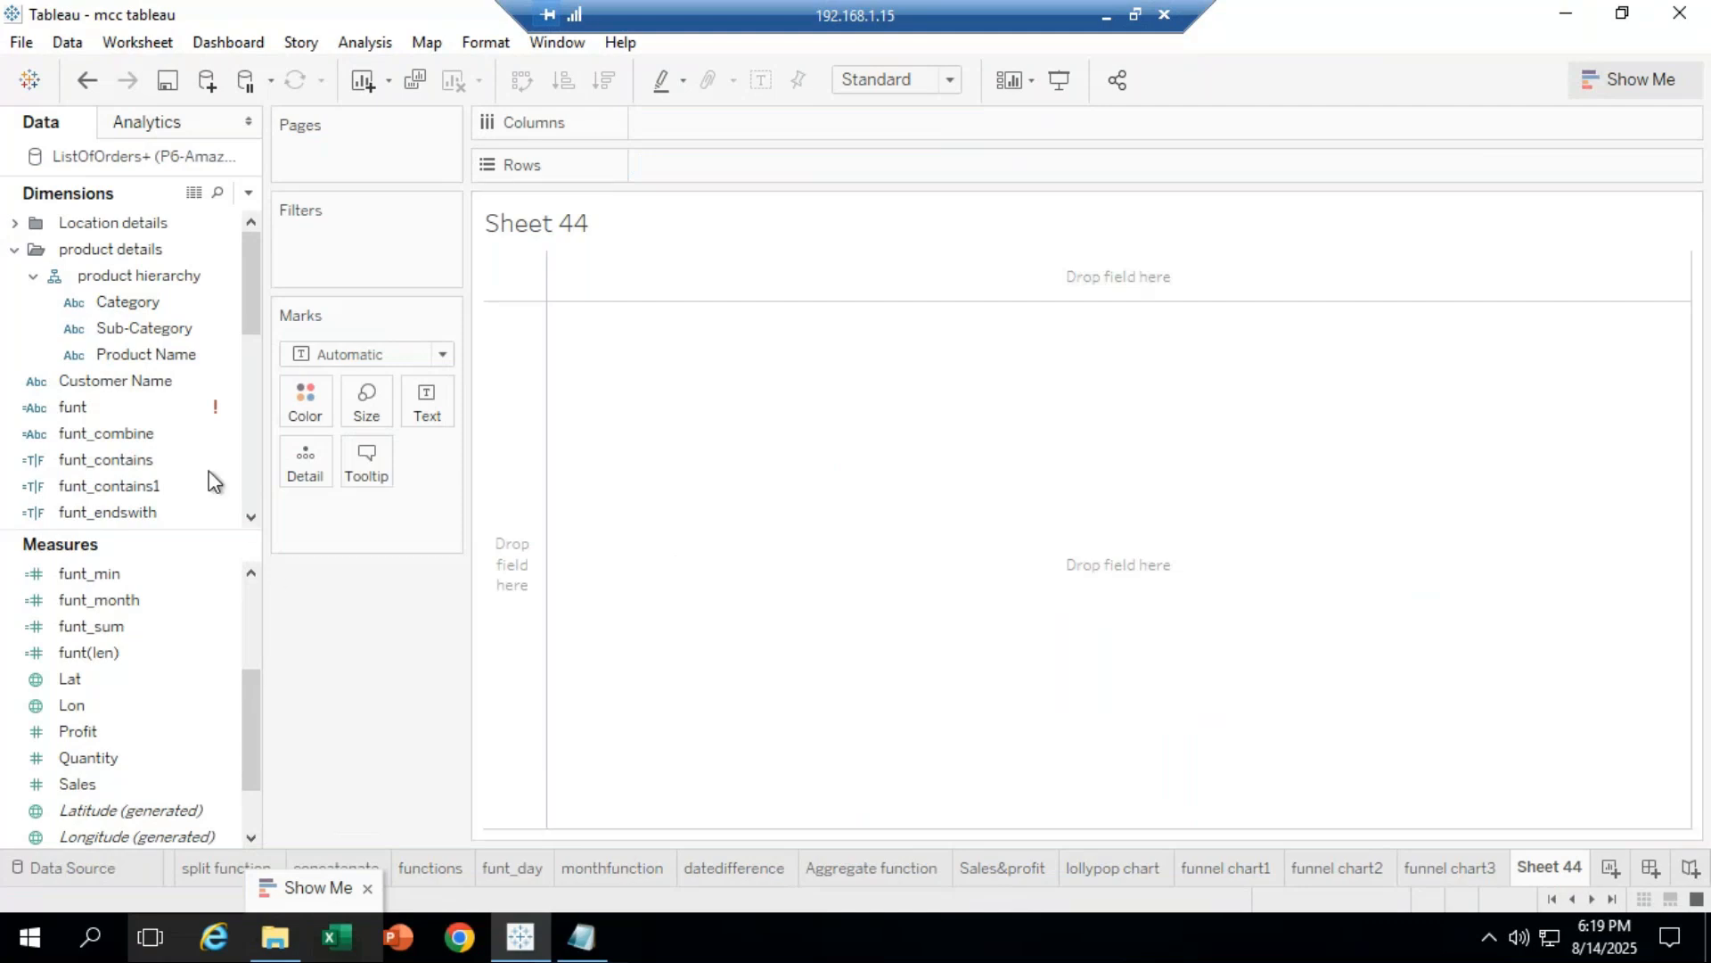
pyautogui.click(161, 328)
pyautogui.moveTo(189, 346); pyautogui.dragTo(680, 217)
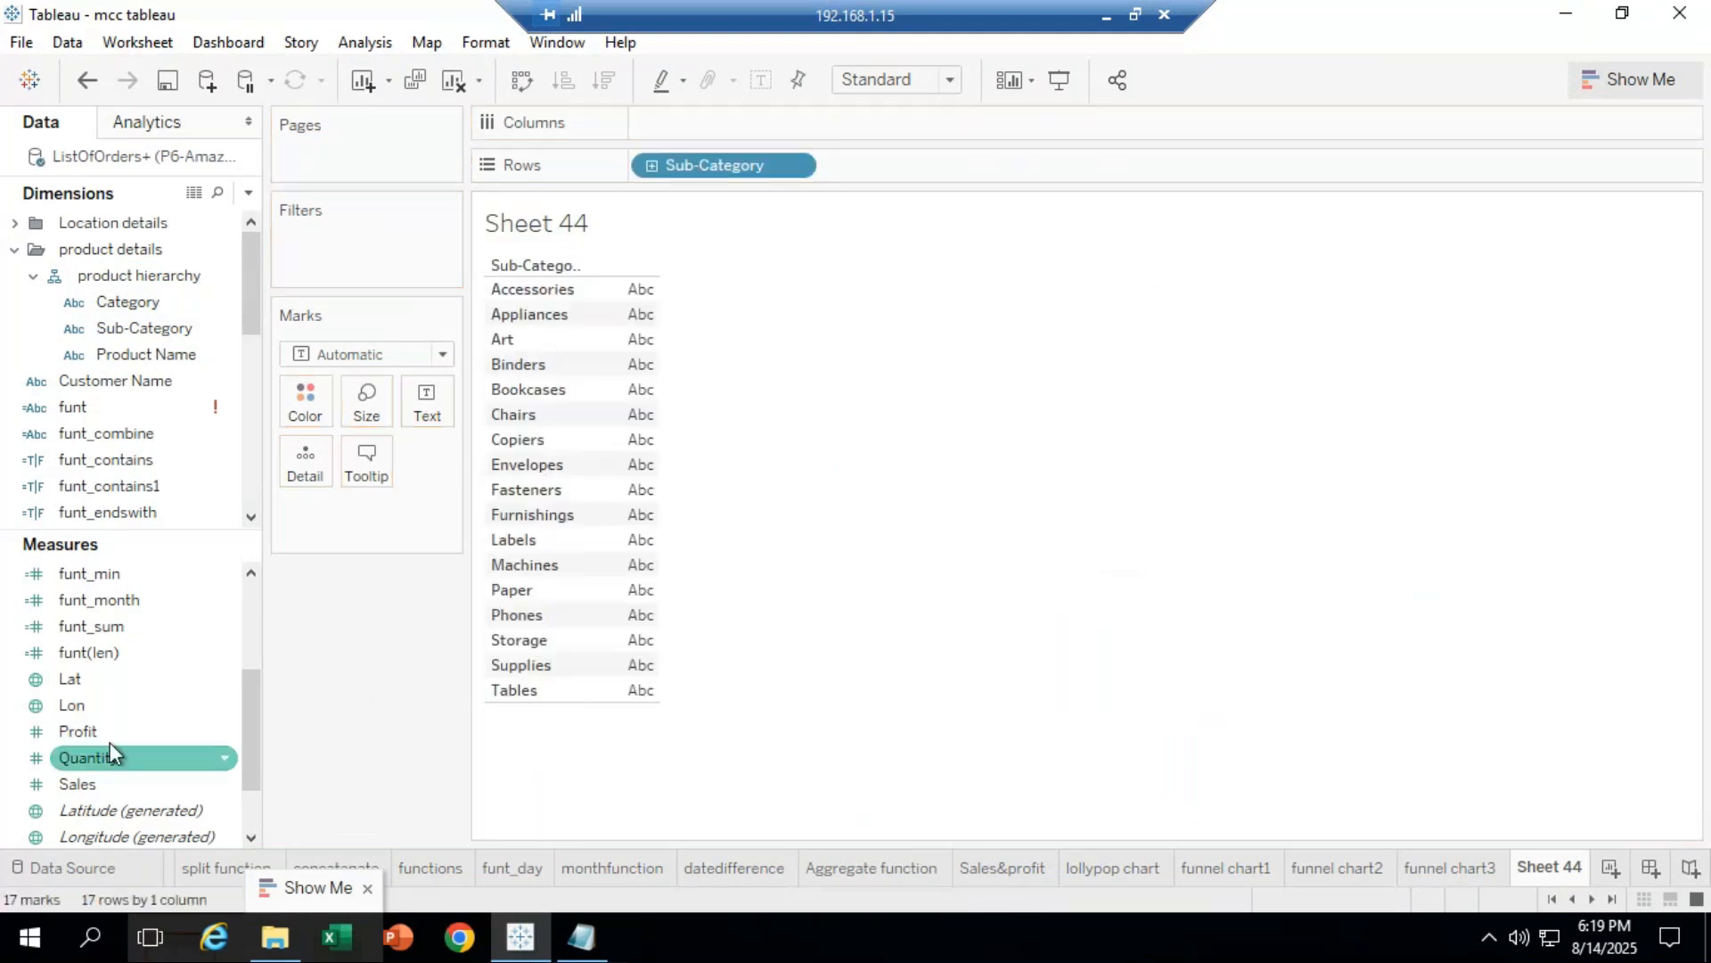
pyautogui.moveTo(107, 734); pyautogui.dragTo(687, 143)
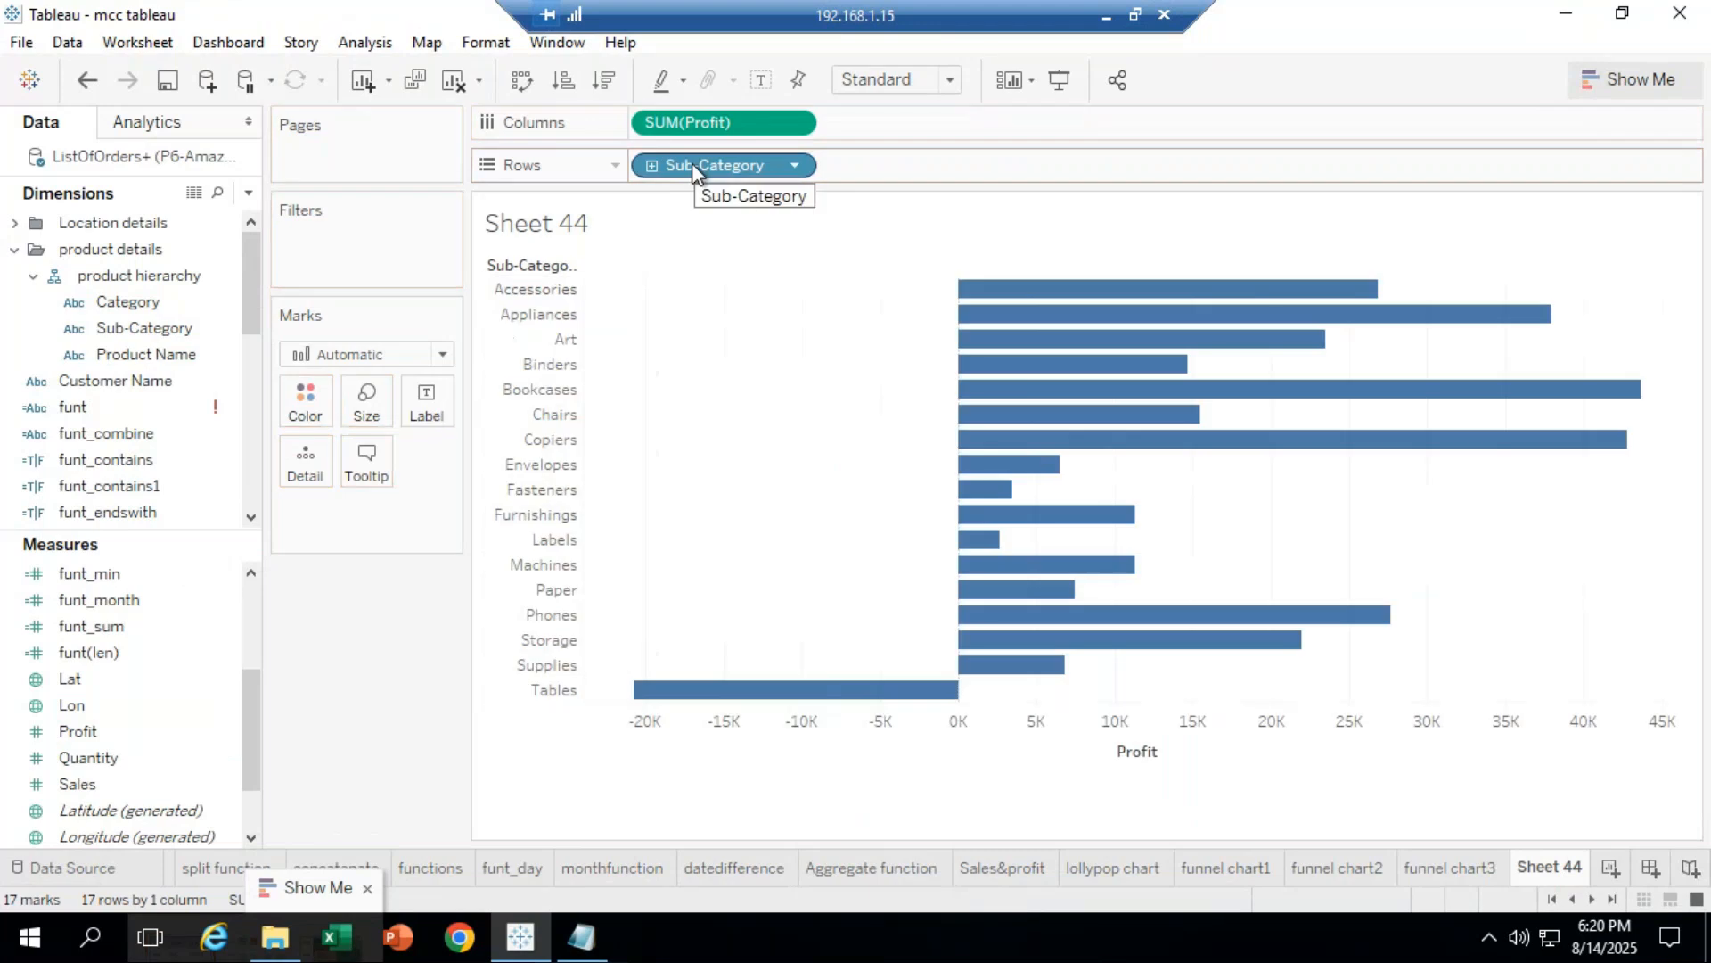
pyautogui.click(521, 81)
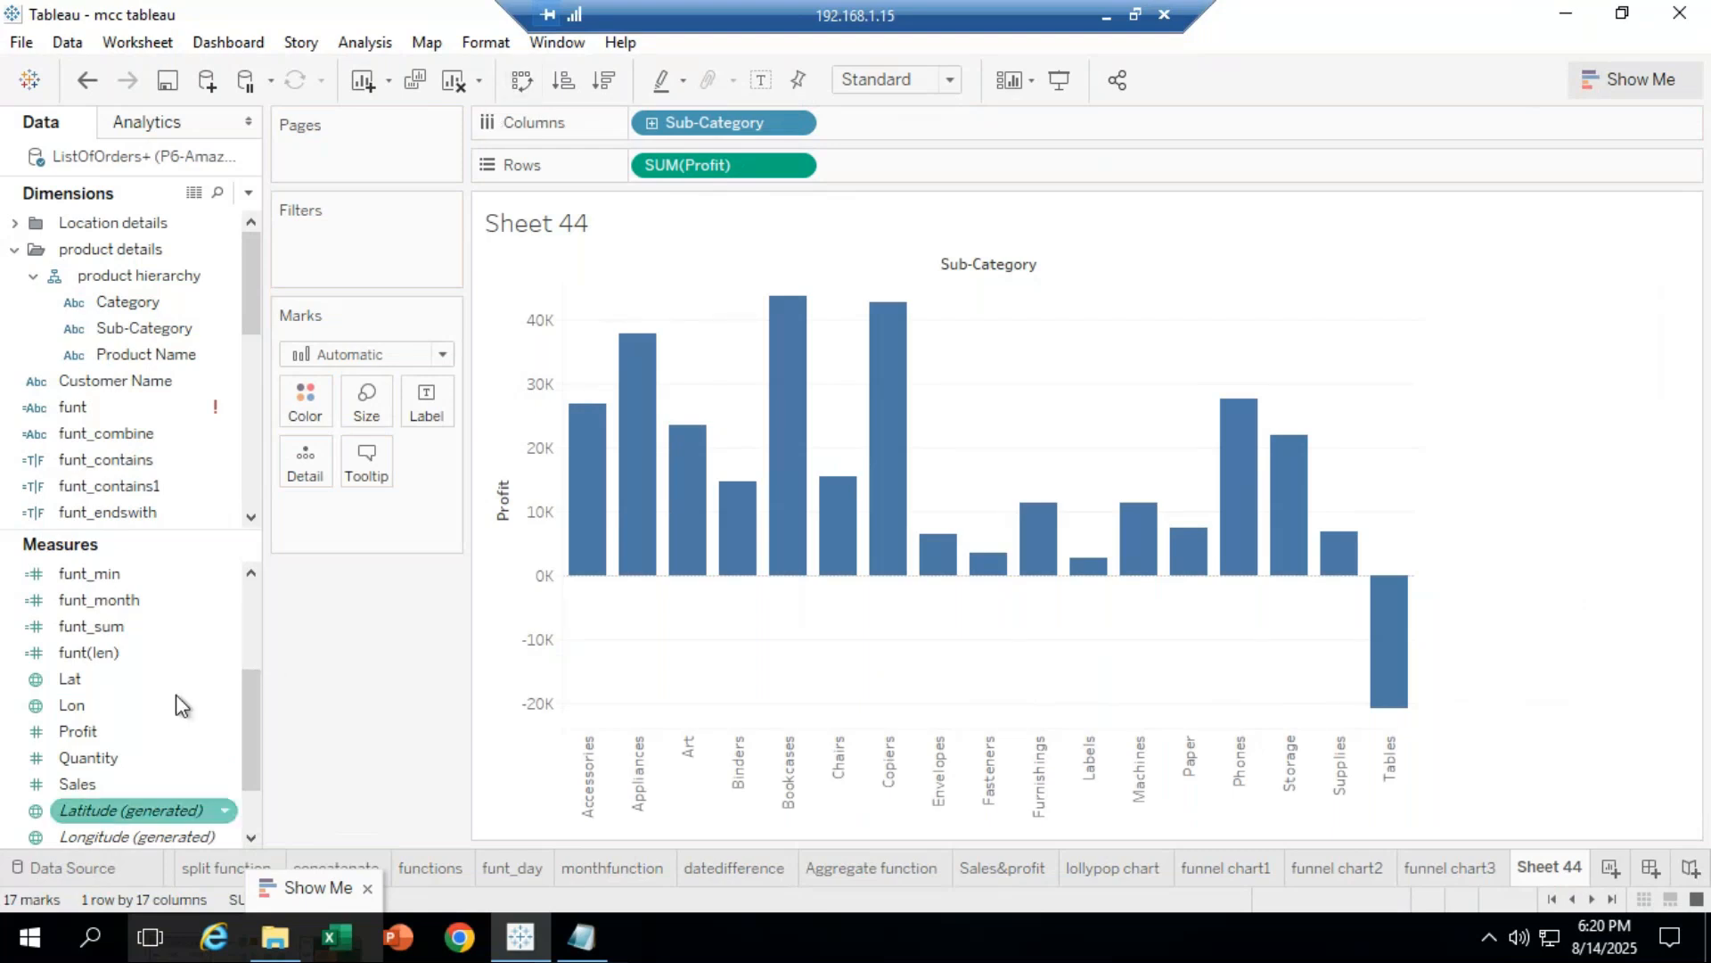
pyautogui.click(98, 735)
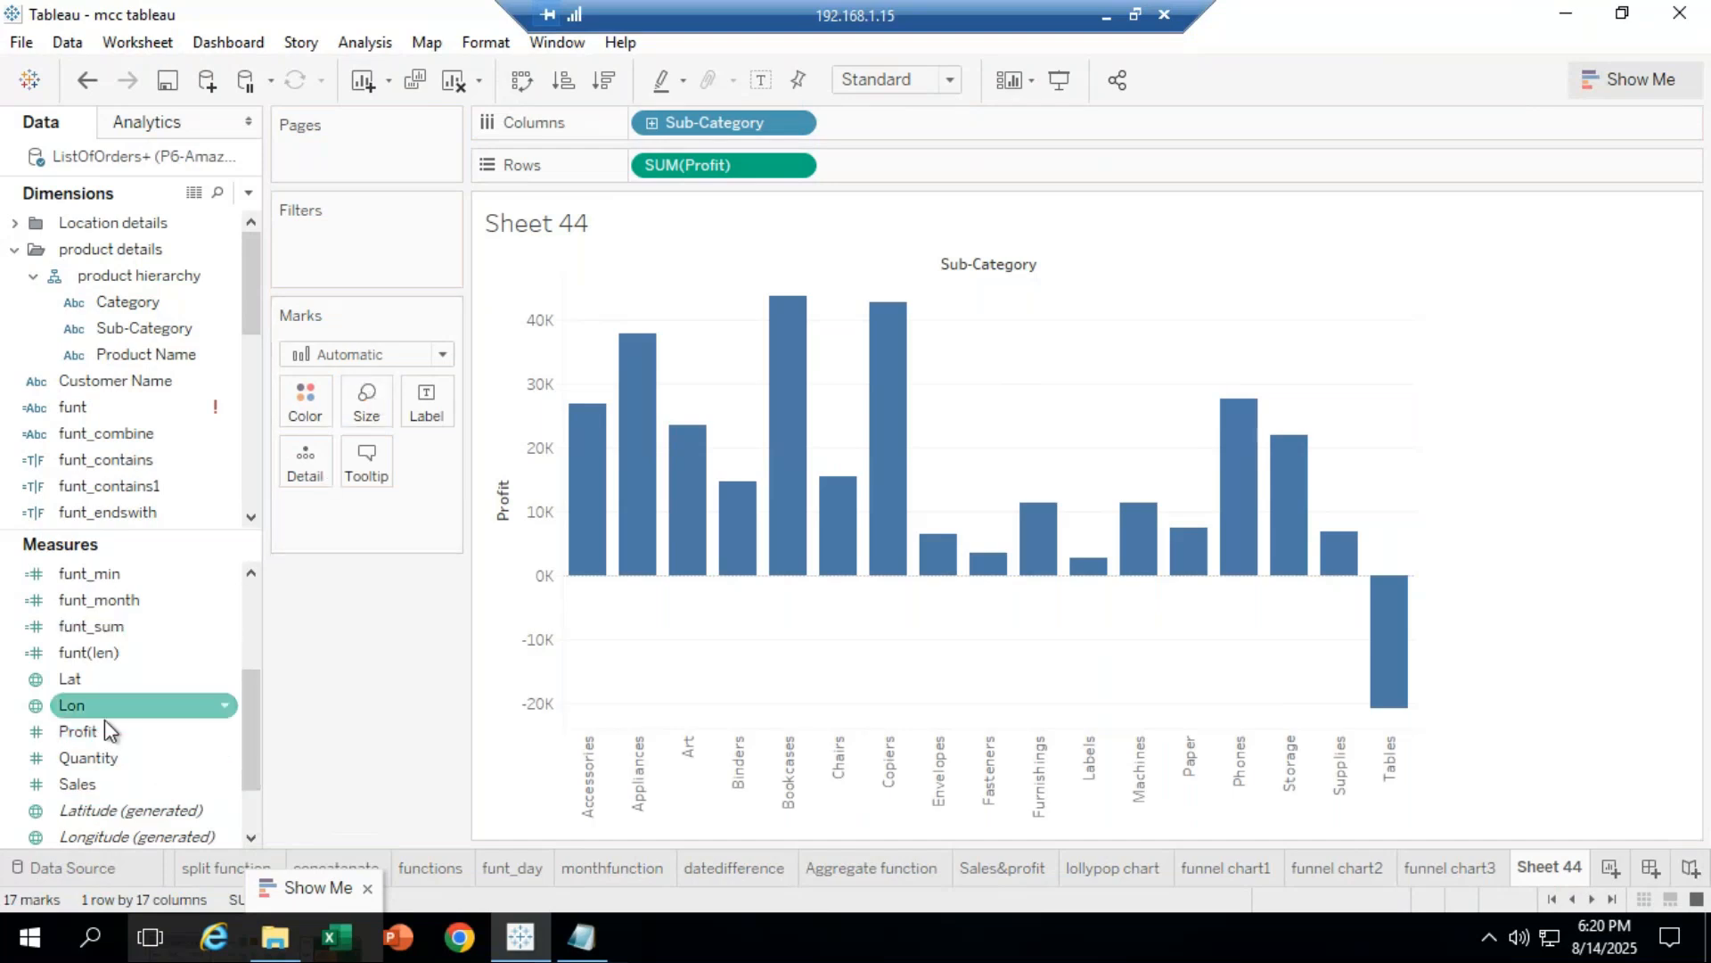
pyautogui.moveTo(97, 733); pyautogui.dragTo(367, 406)
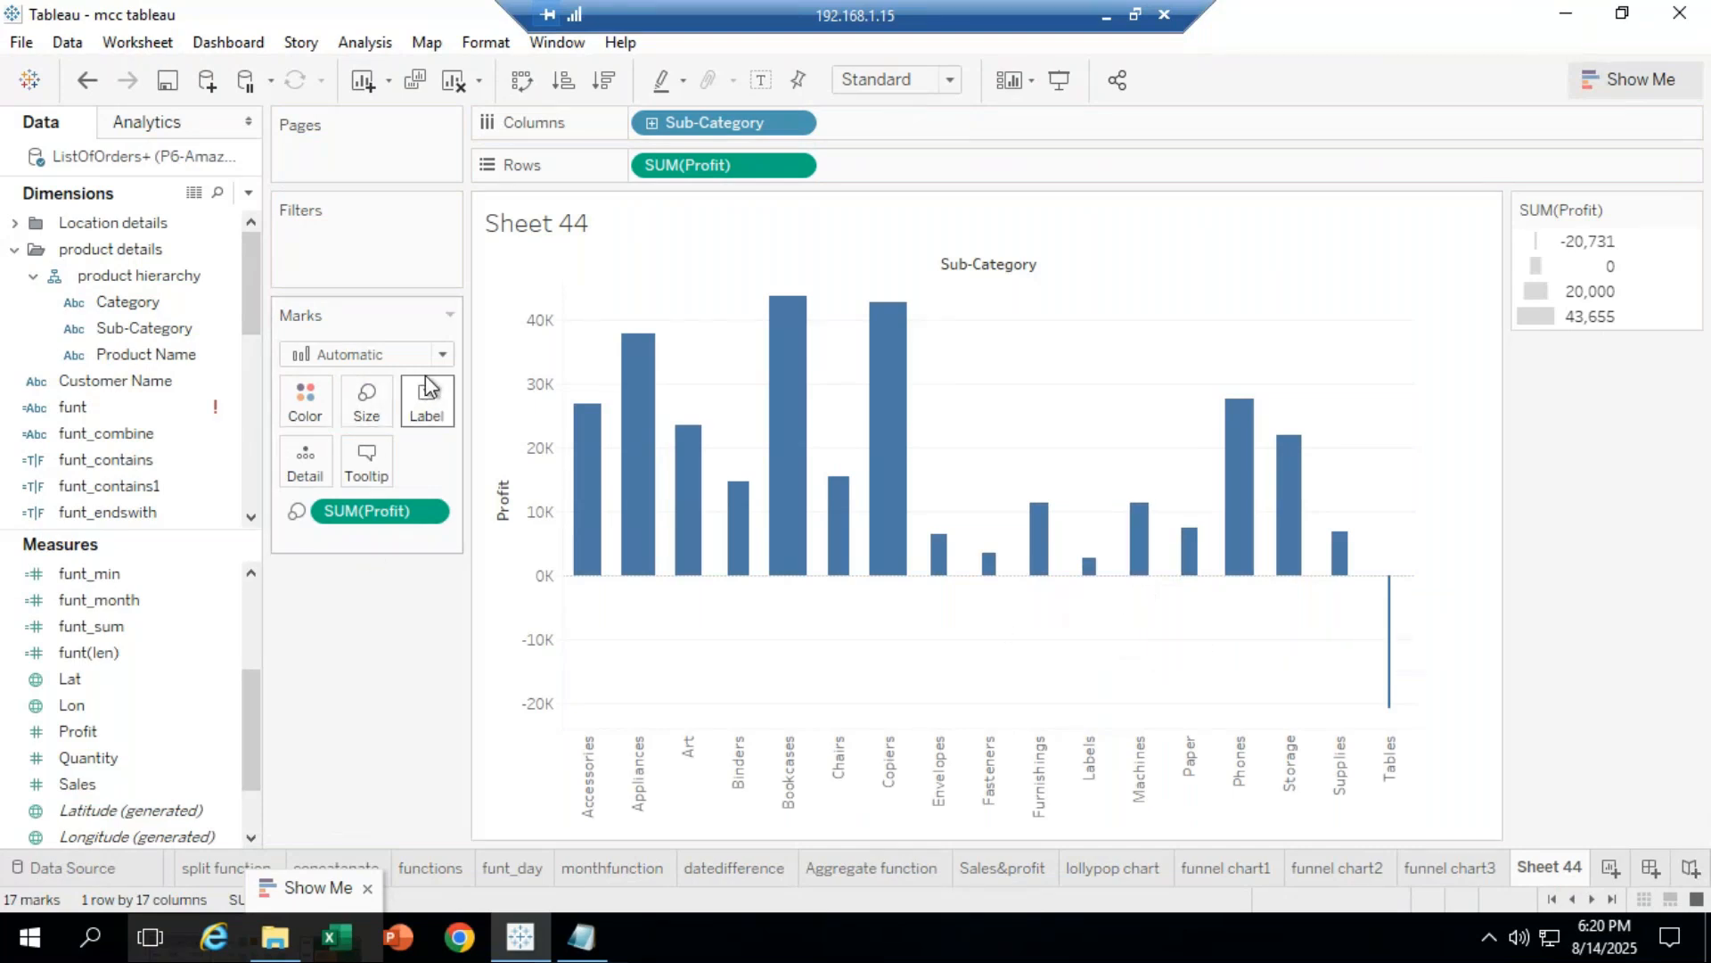
# Step: Try polygon, text and circle mark types, then settle on Gantt Bar
pyautogui.click(443, 355)
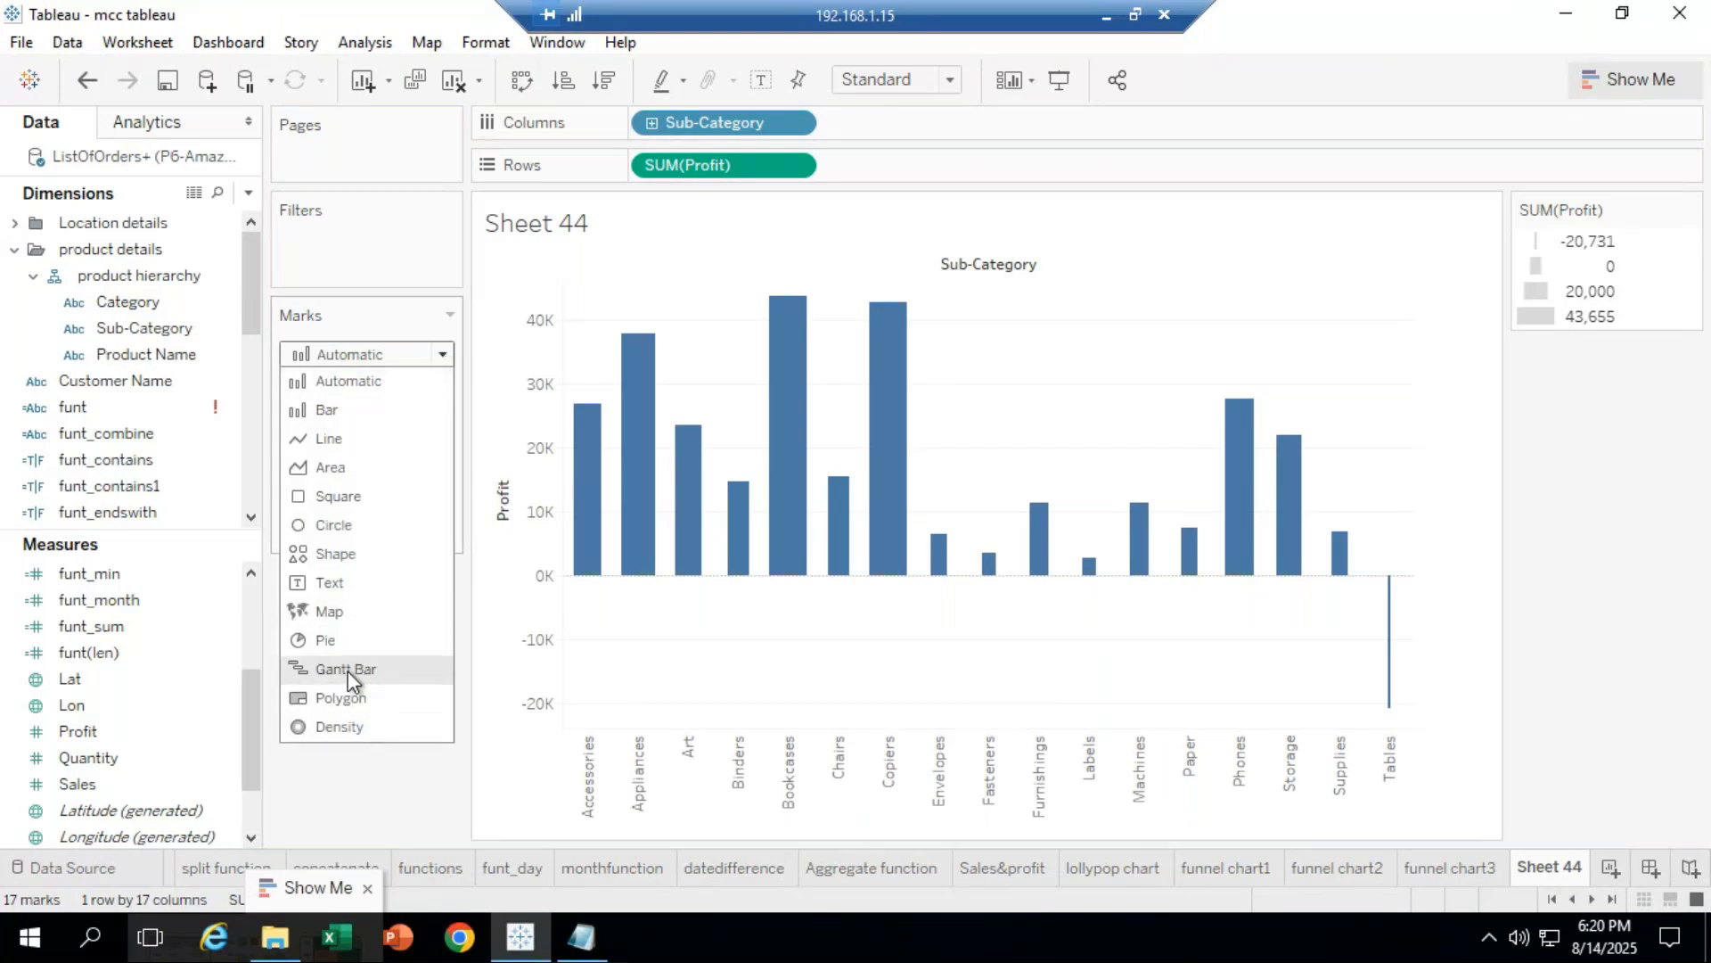
pyautogui.press('Escape')
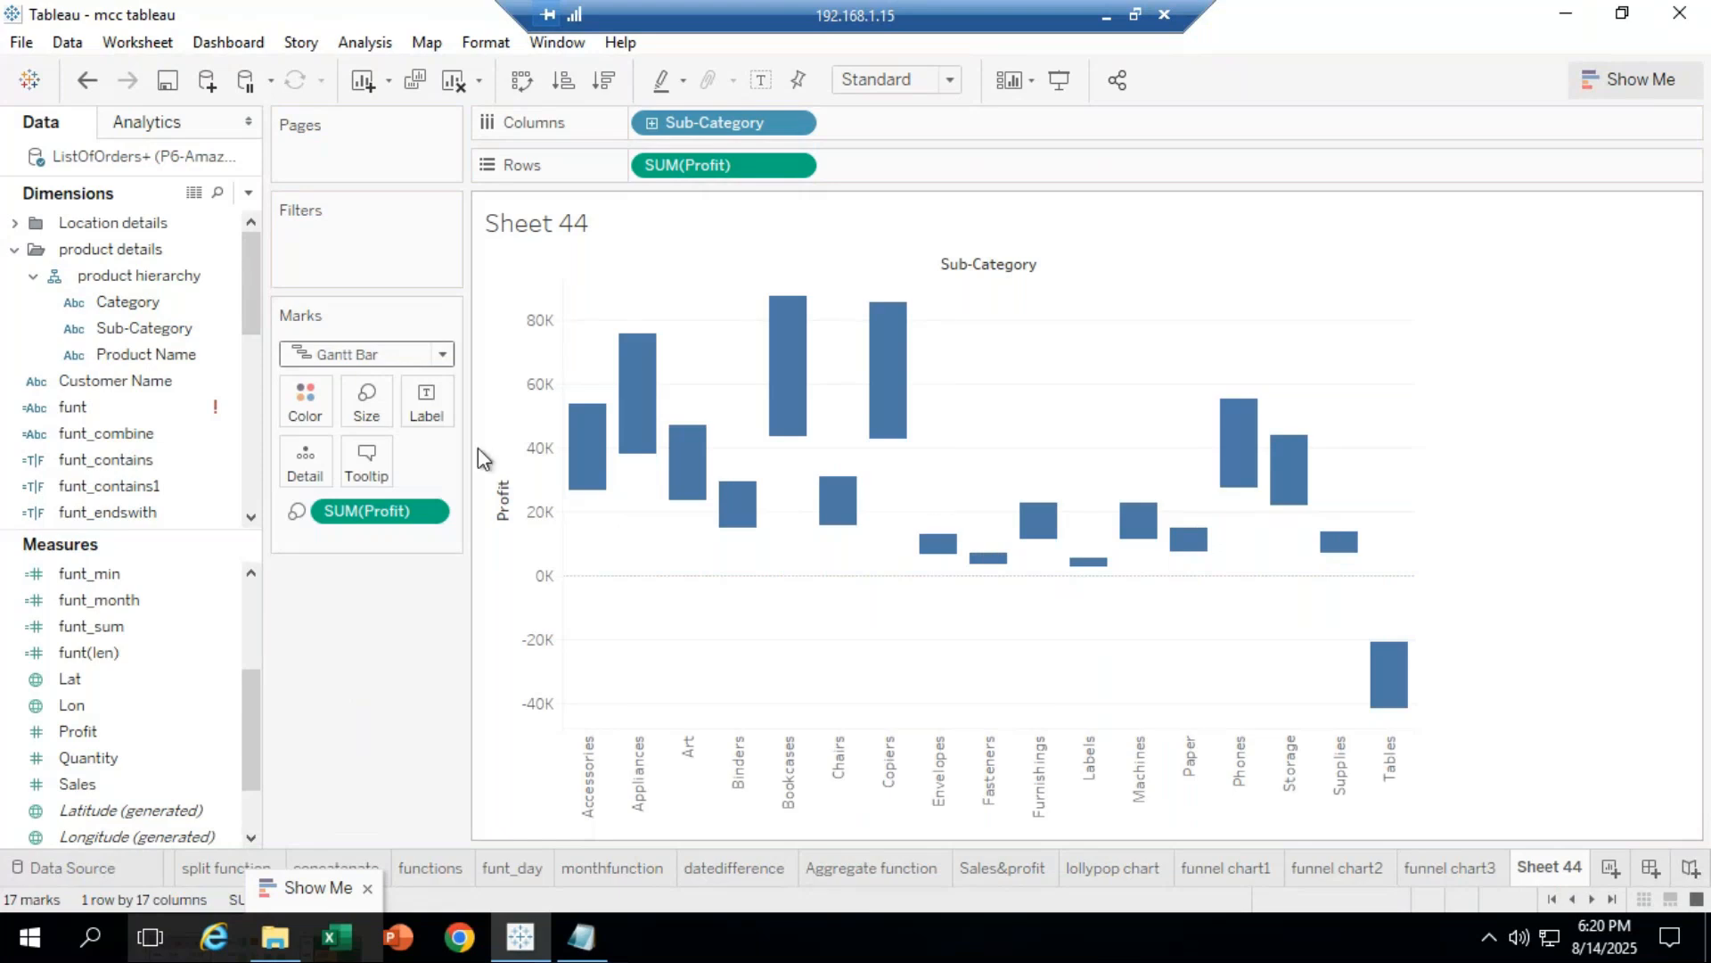
pyautogui.click(441, 354)
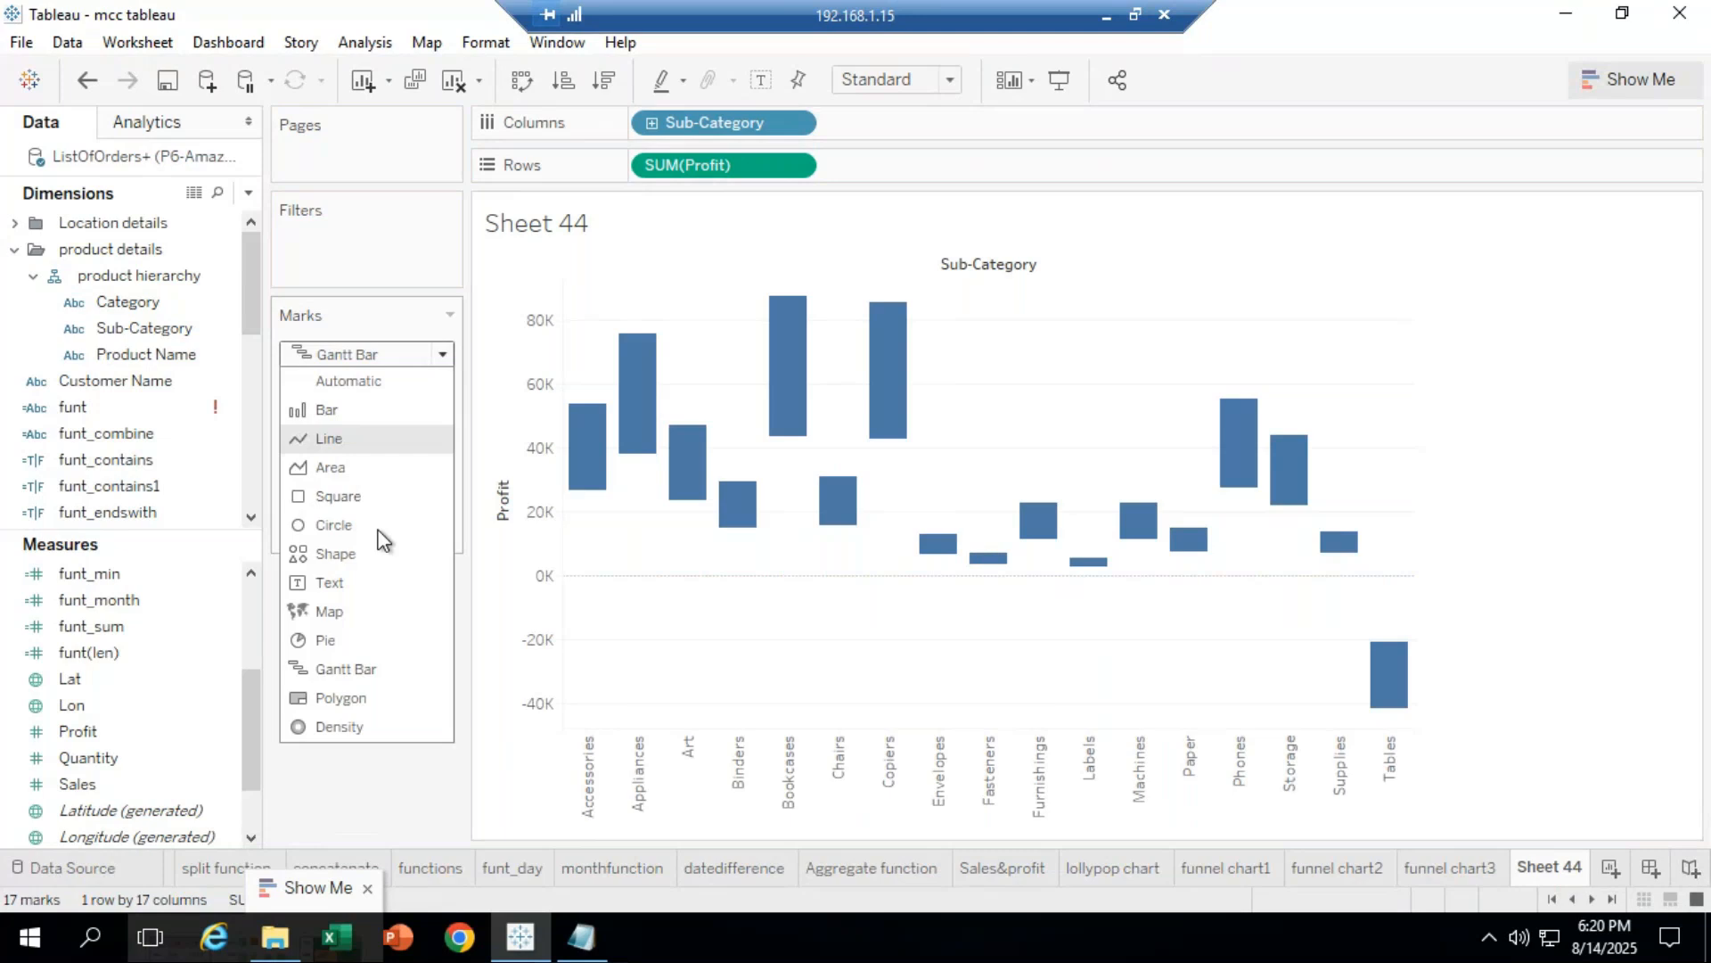
pyautogui.click(341, 697)
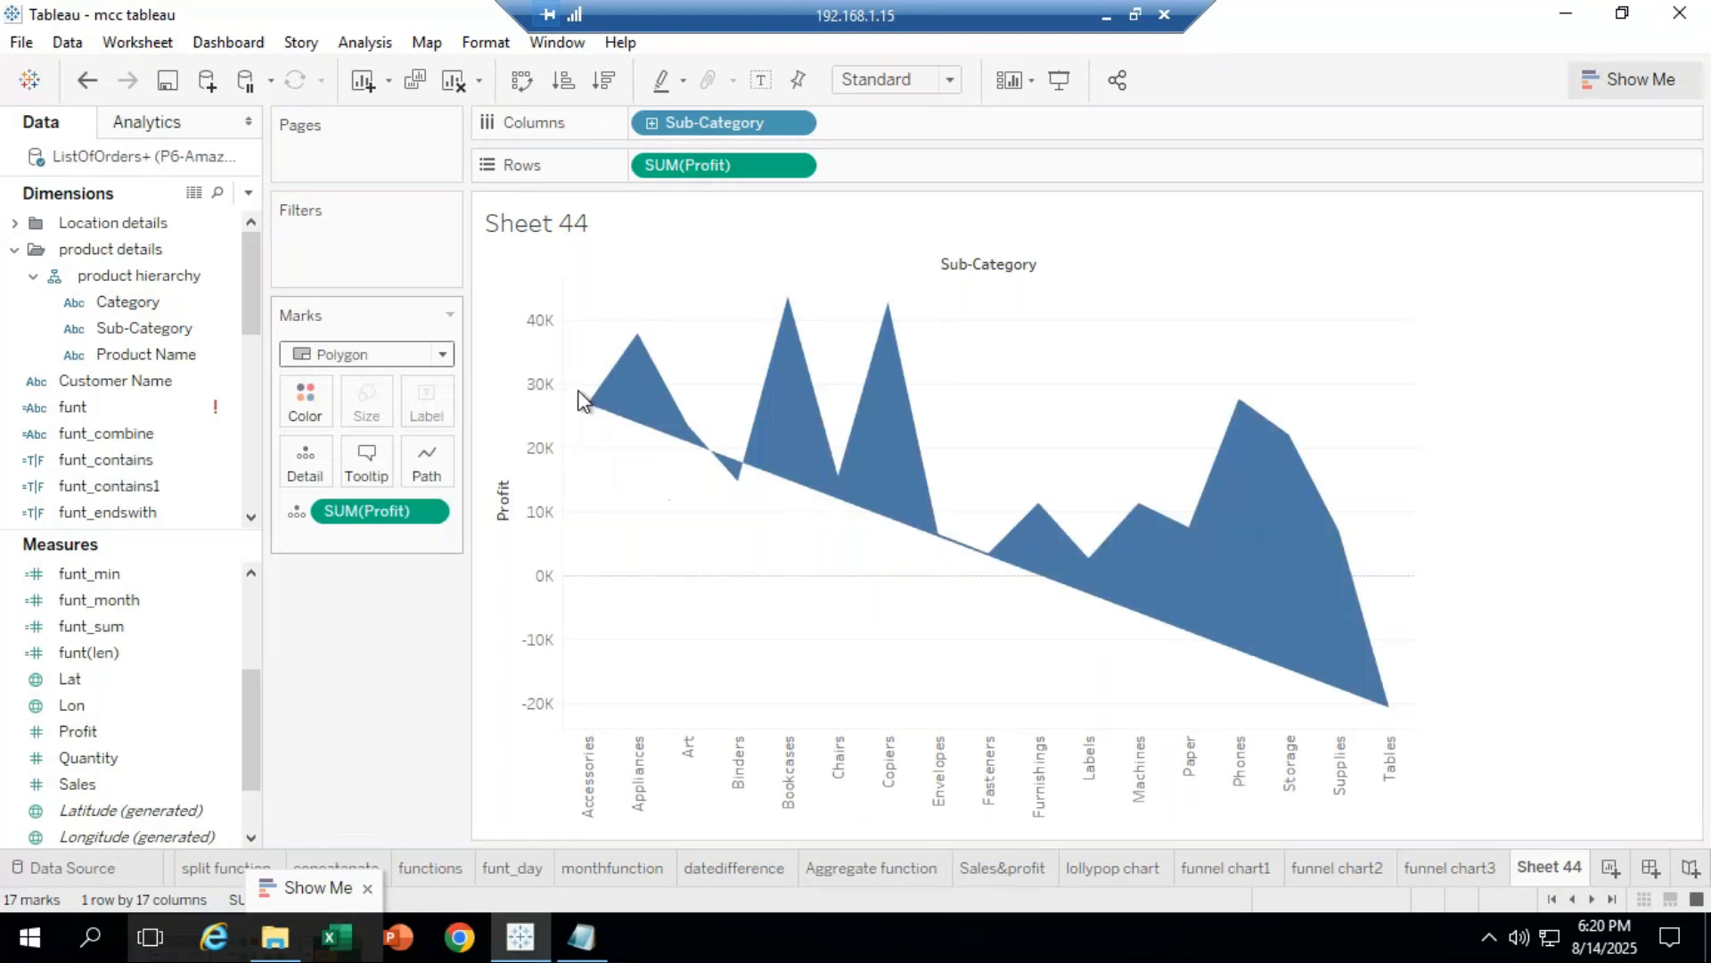
pyautogui.click(443, 355)
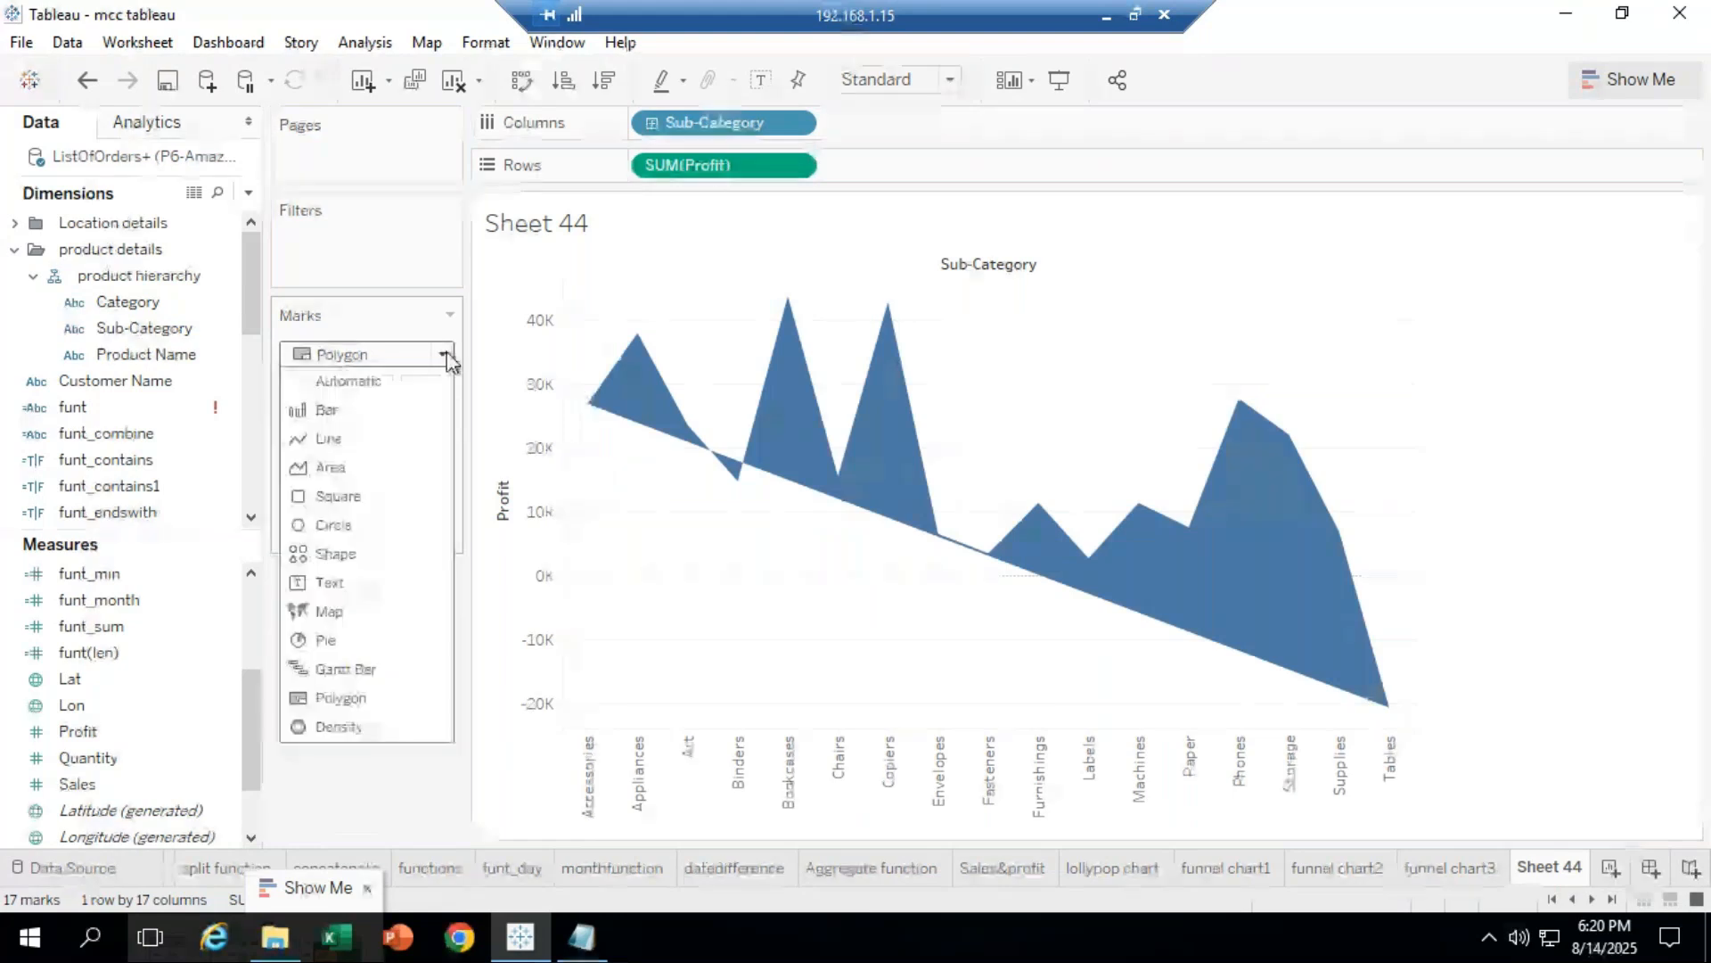
pyautogui.click(347, 584)
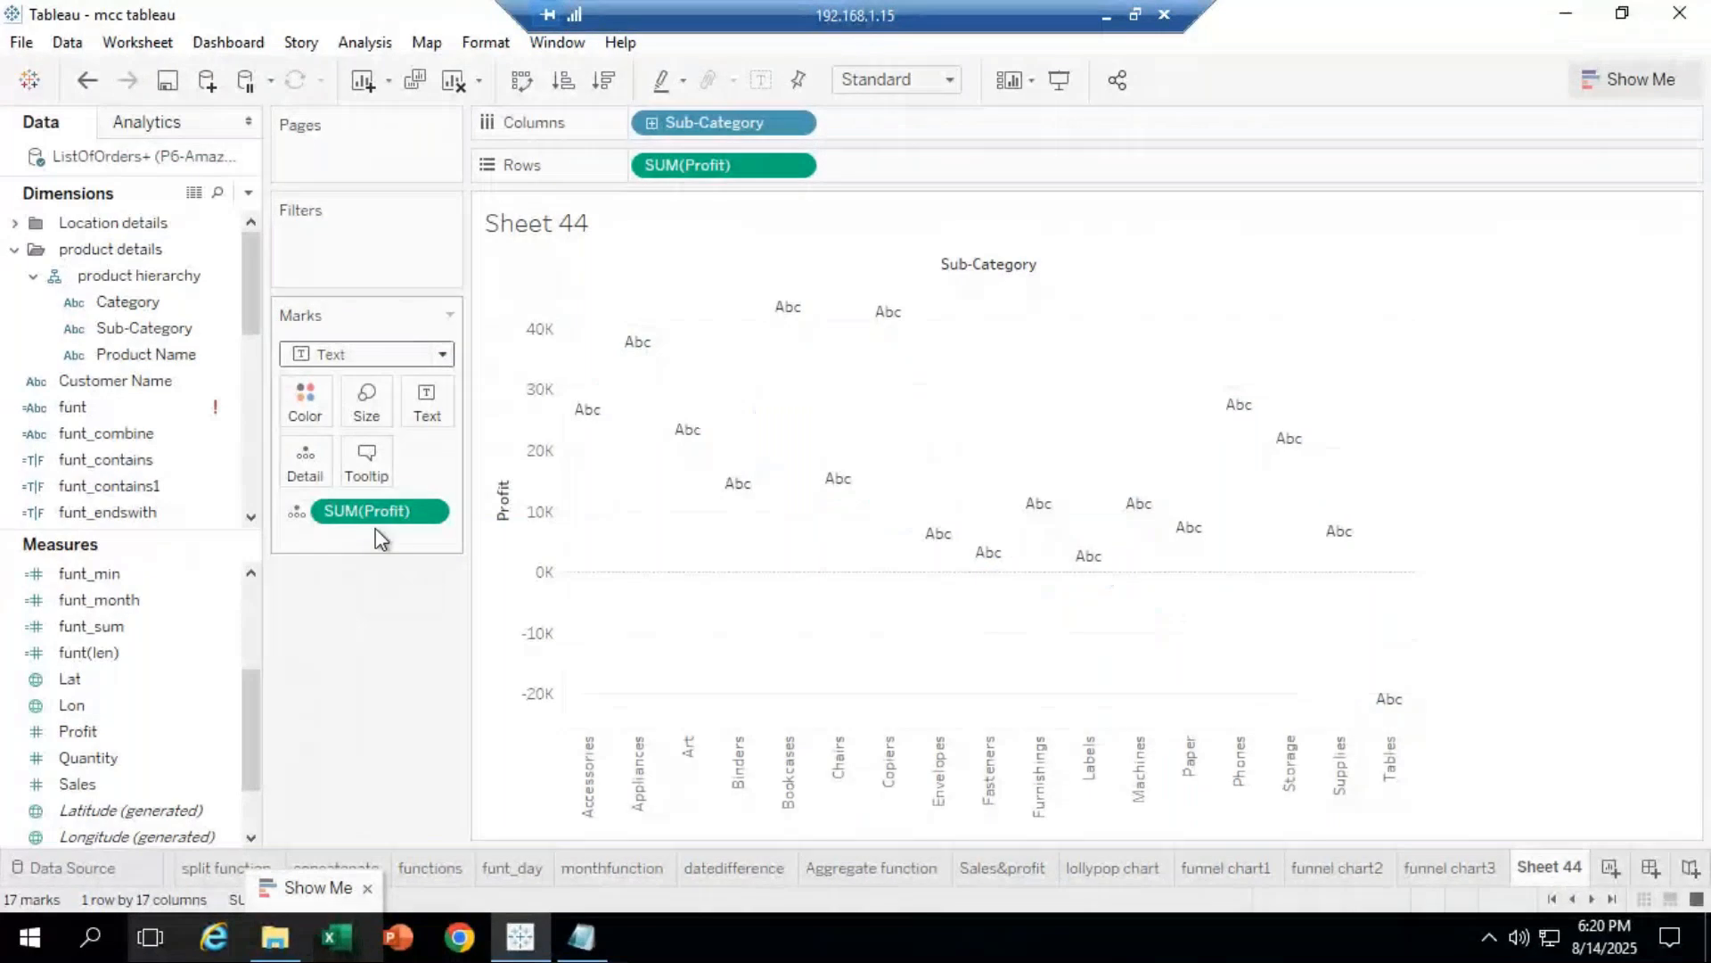
pyautogui.click(446, 355)
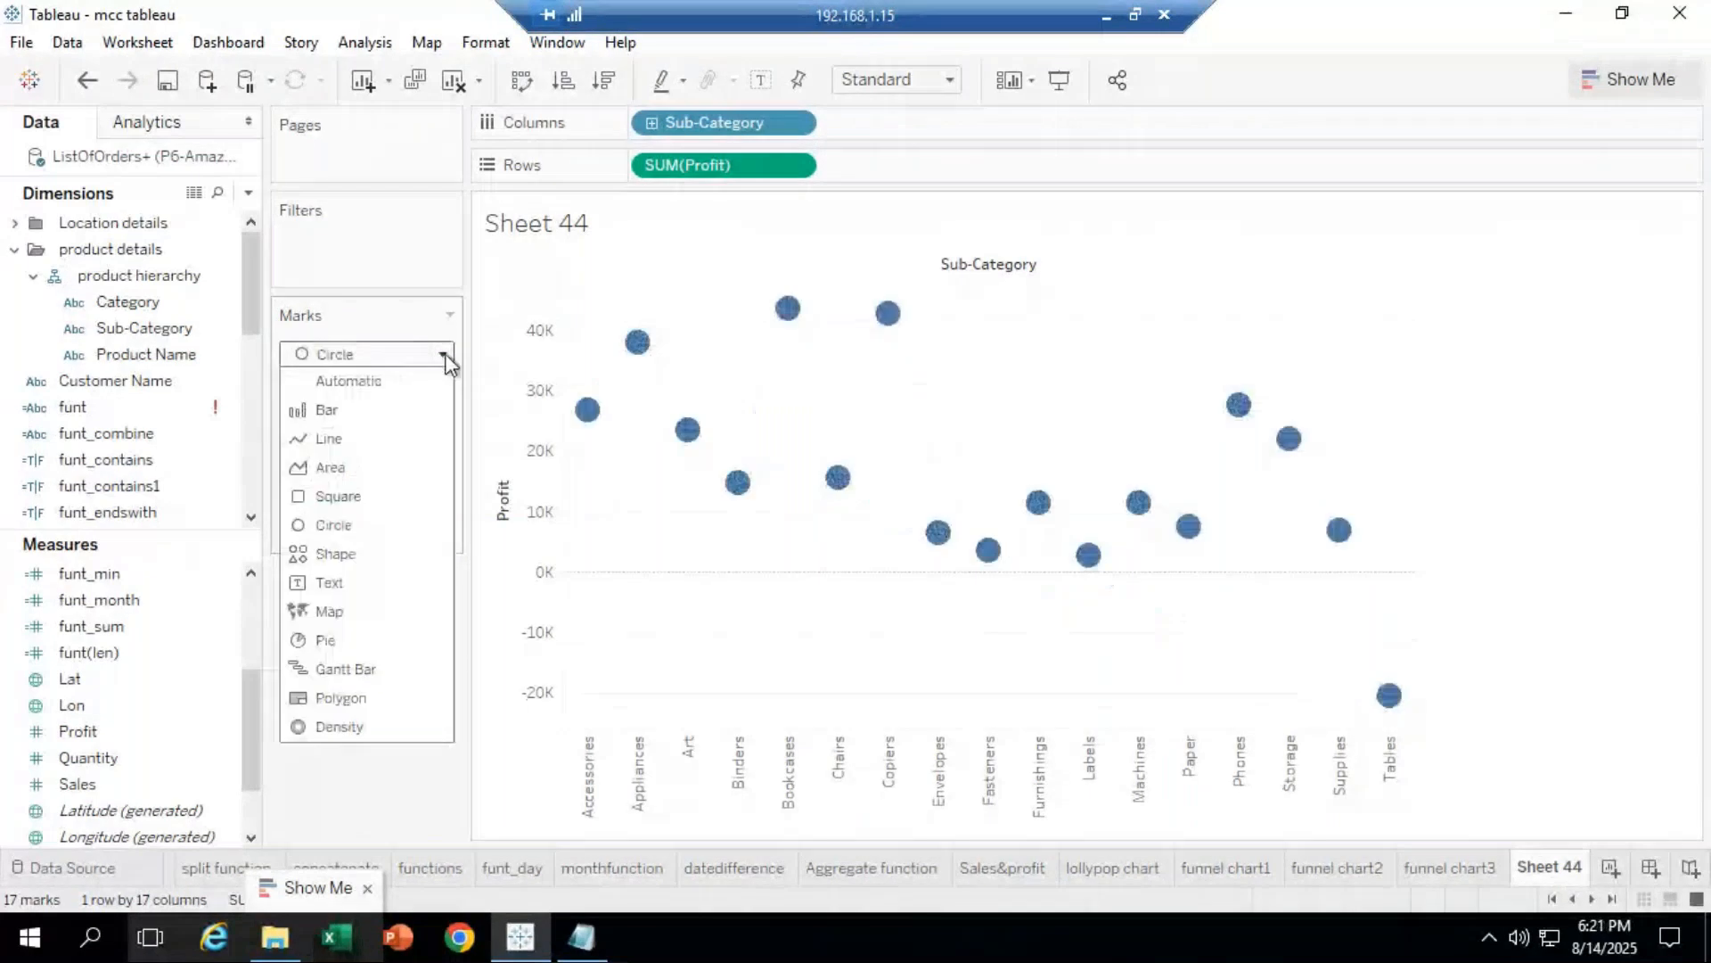
pyautogui.click(364, 668)
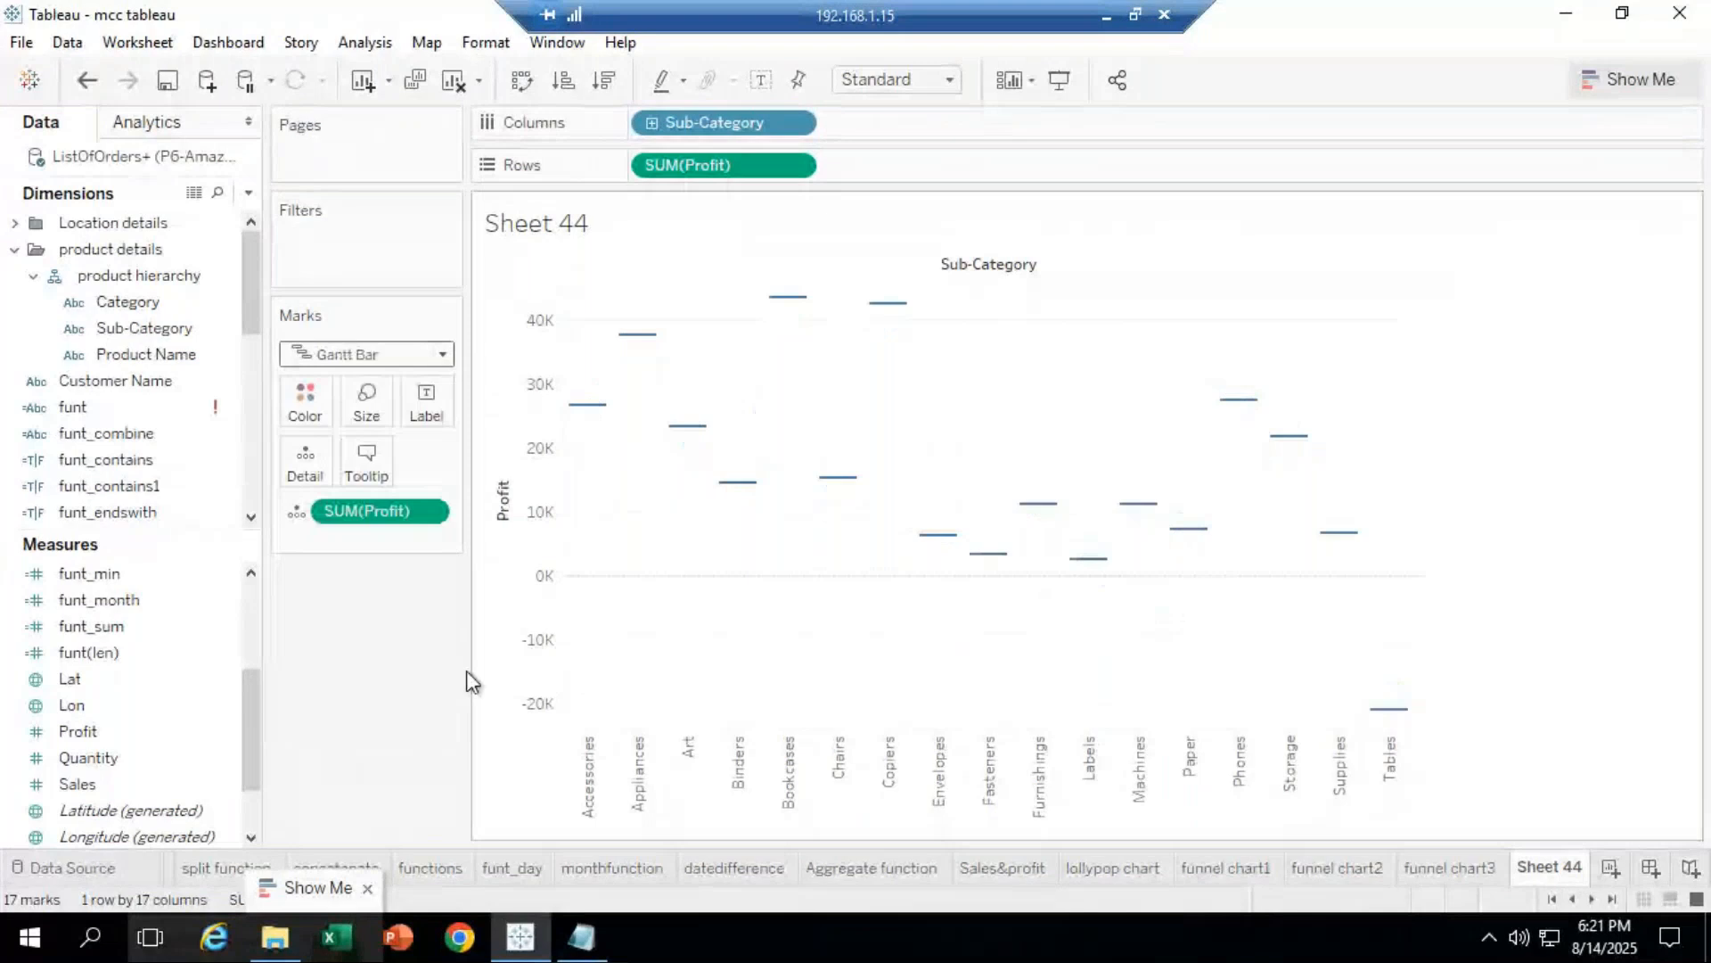
# Step: Replace the old profit field with Profit on Size, keeping the marks as Gantt bars
pyautogui.moveTo(376, 506); pyautogui.dragTo(361, 728)
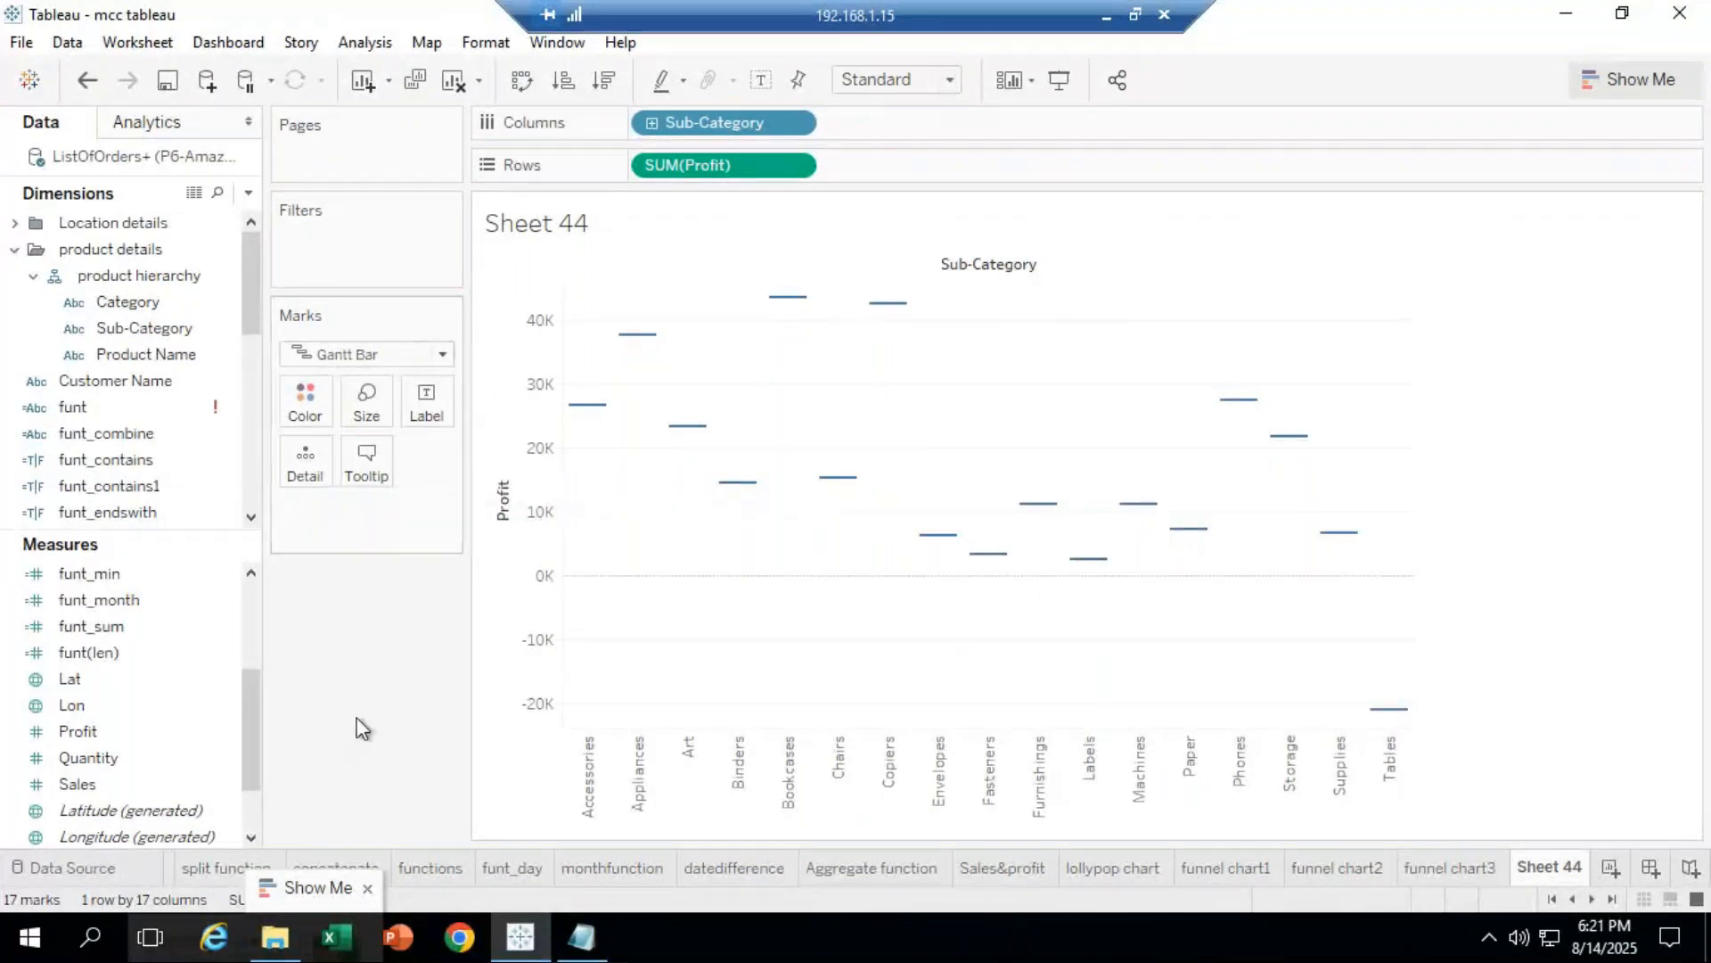
pyautogui.click(119, 788)
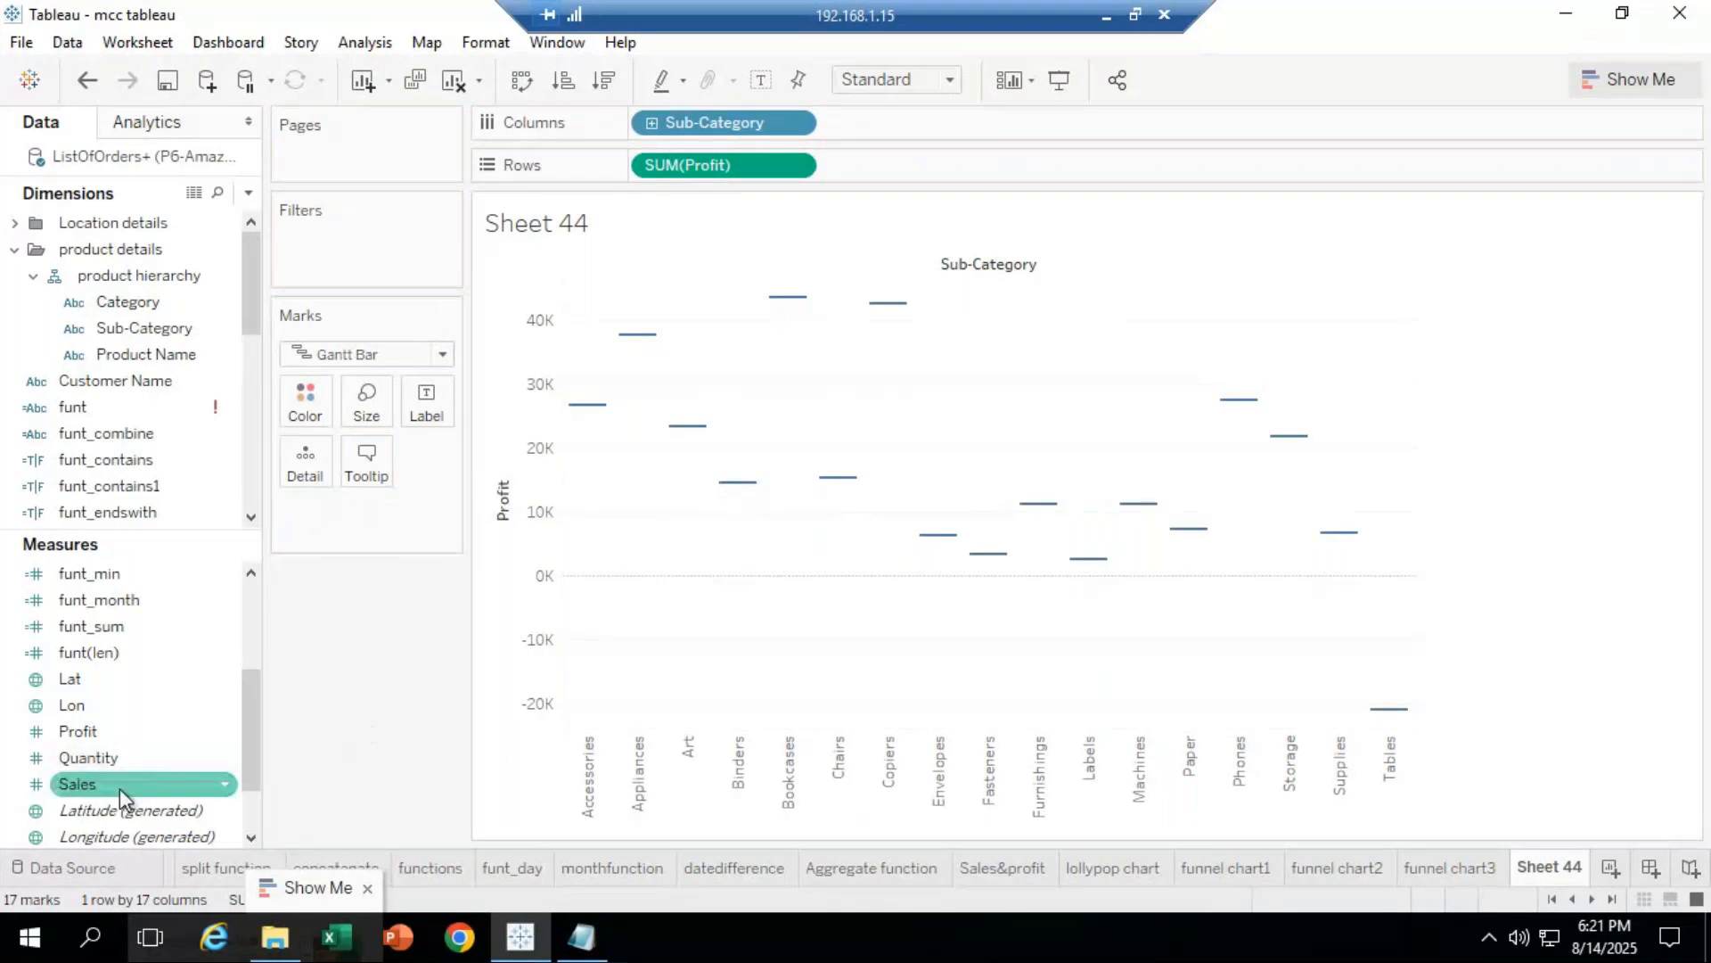
pyautogui.click(95, 738)
pyautogui.moveTo(94, 741); pyautogui.dragTo(374, 424)
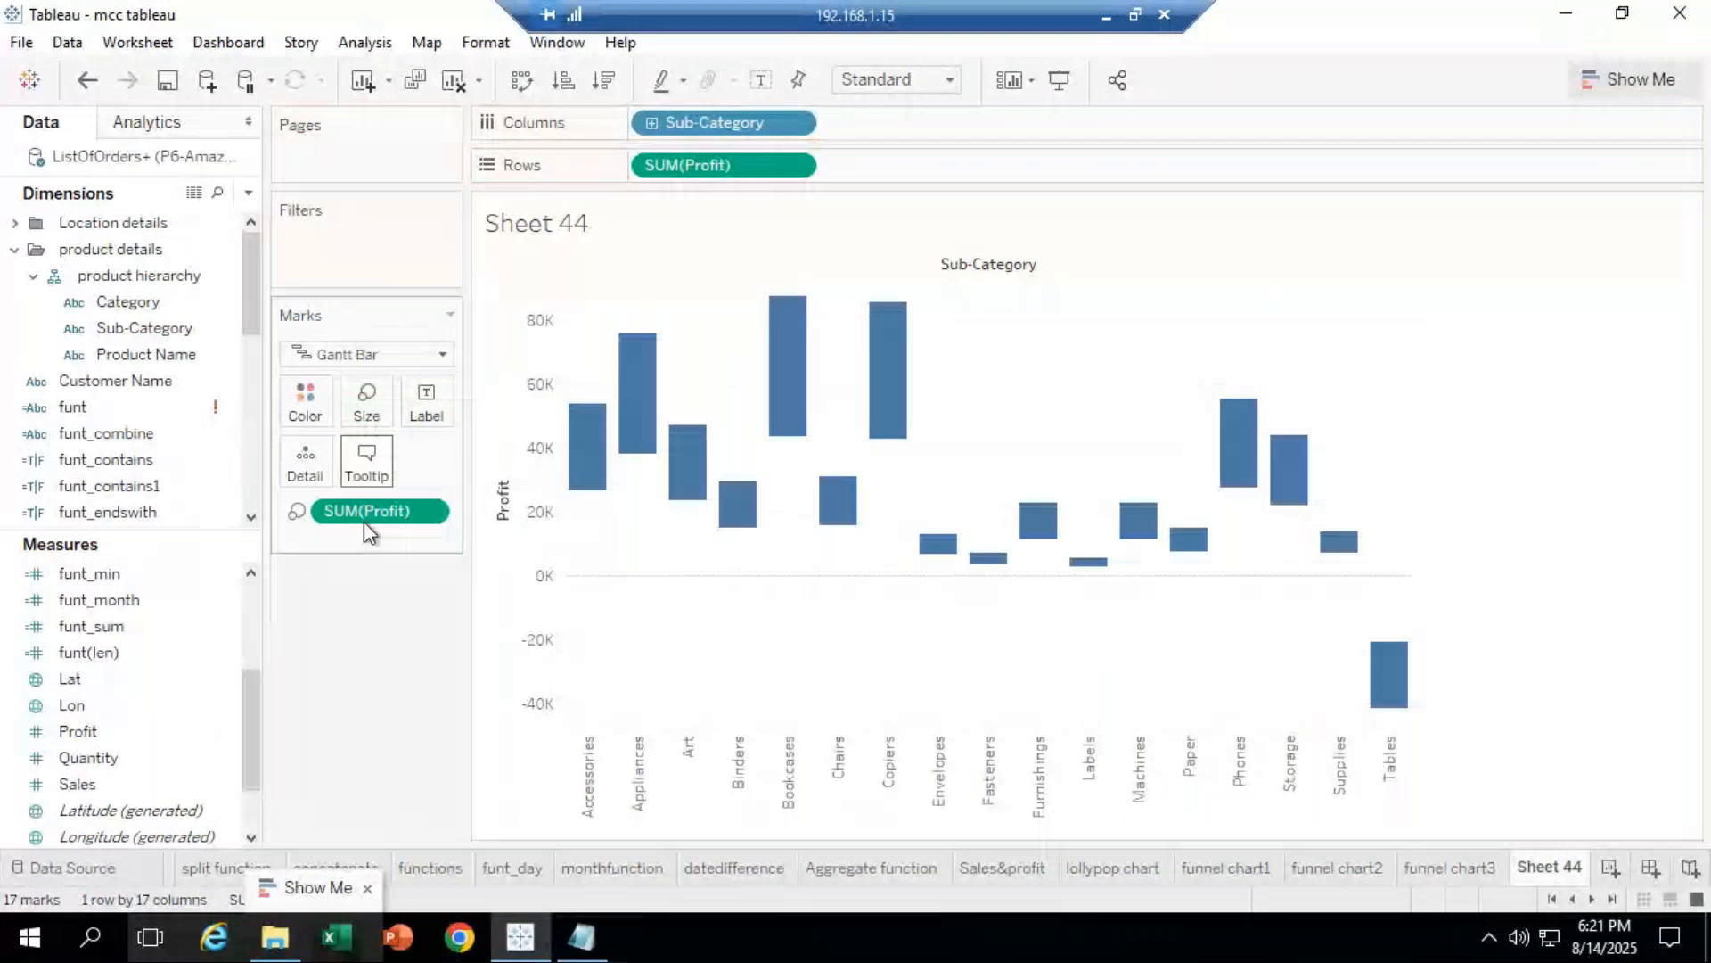
pyautogui.click(367, 355)
pyautogui.click(351, 667)
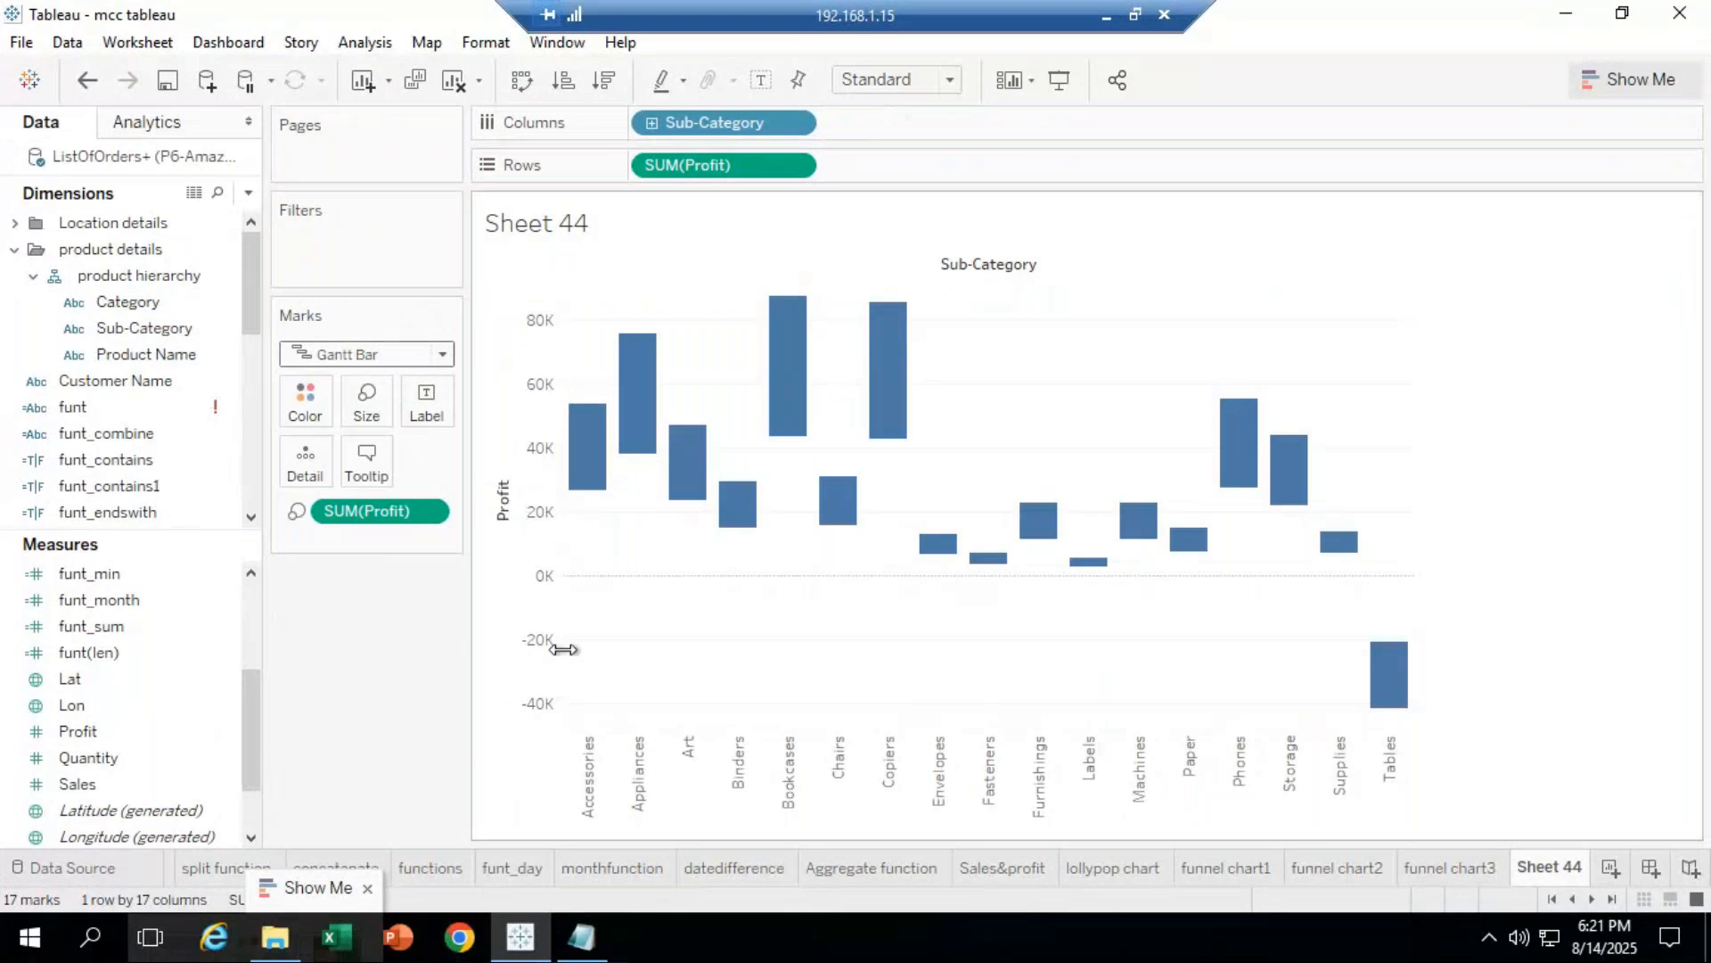
# Step: Recolour all bars teal and inspect the Tables bar's negative profit
pyautogui.click(312, 403)
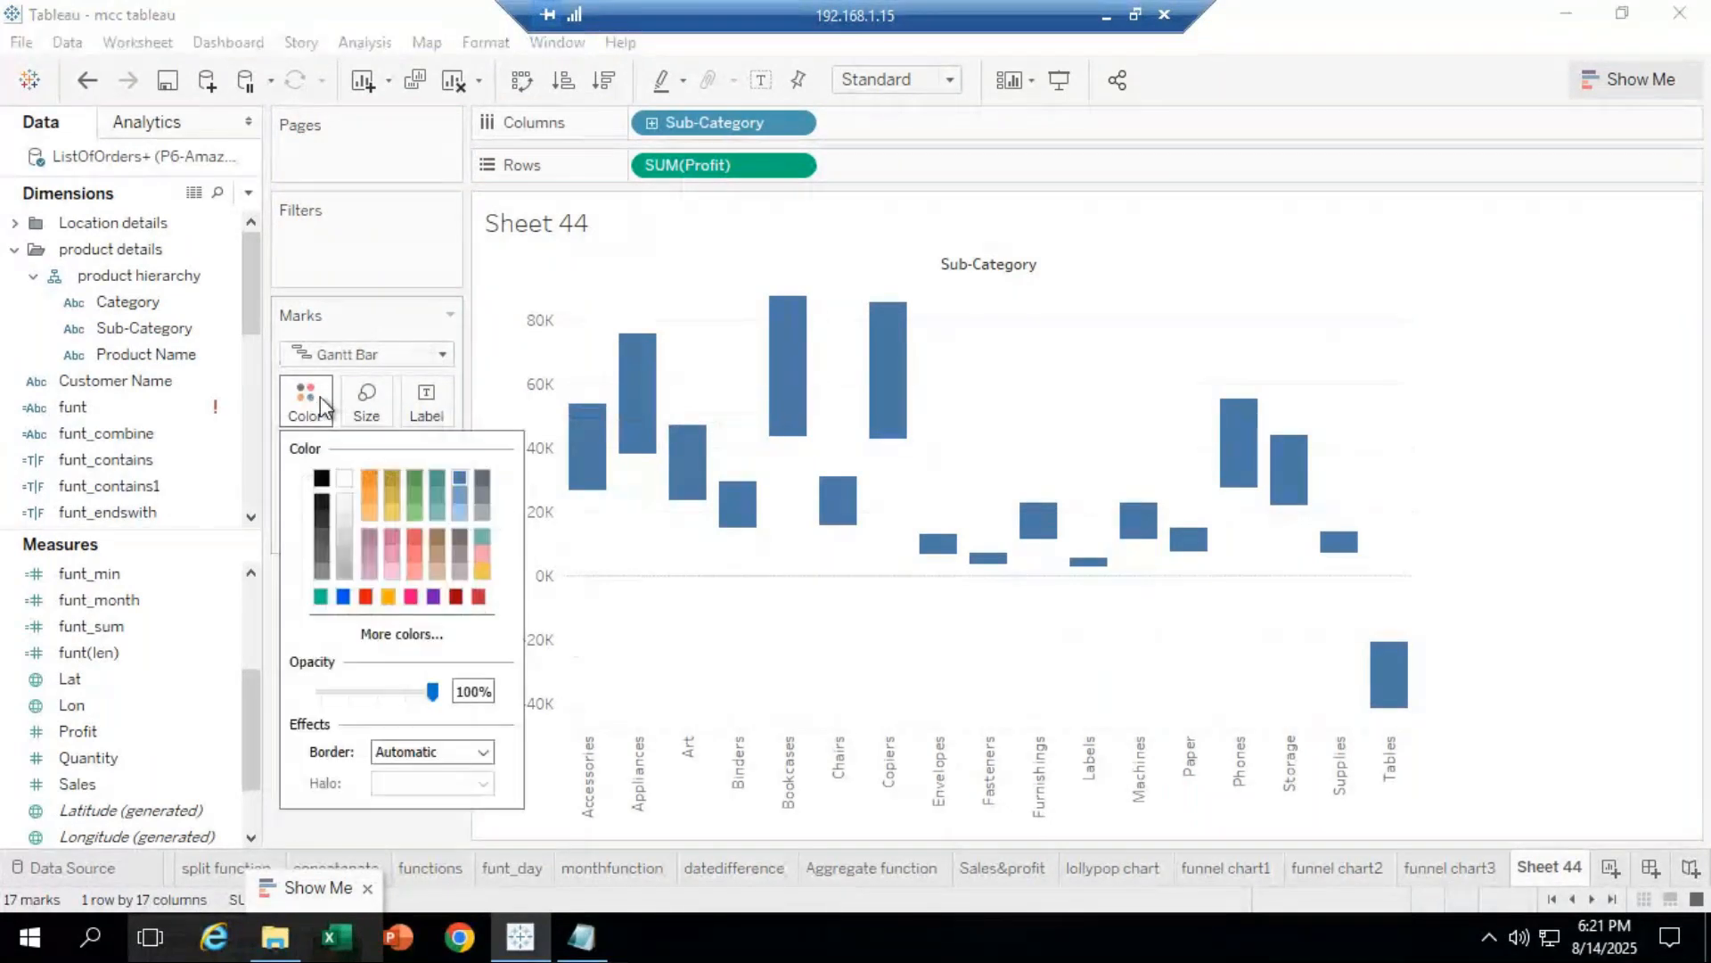
pyautogui.click(433, 595)
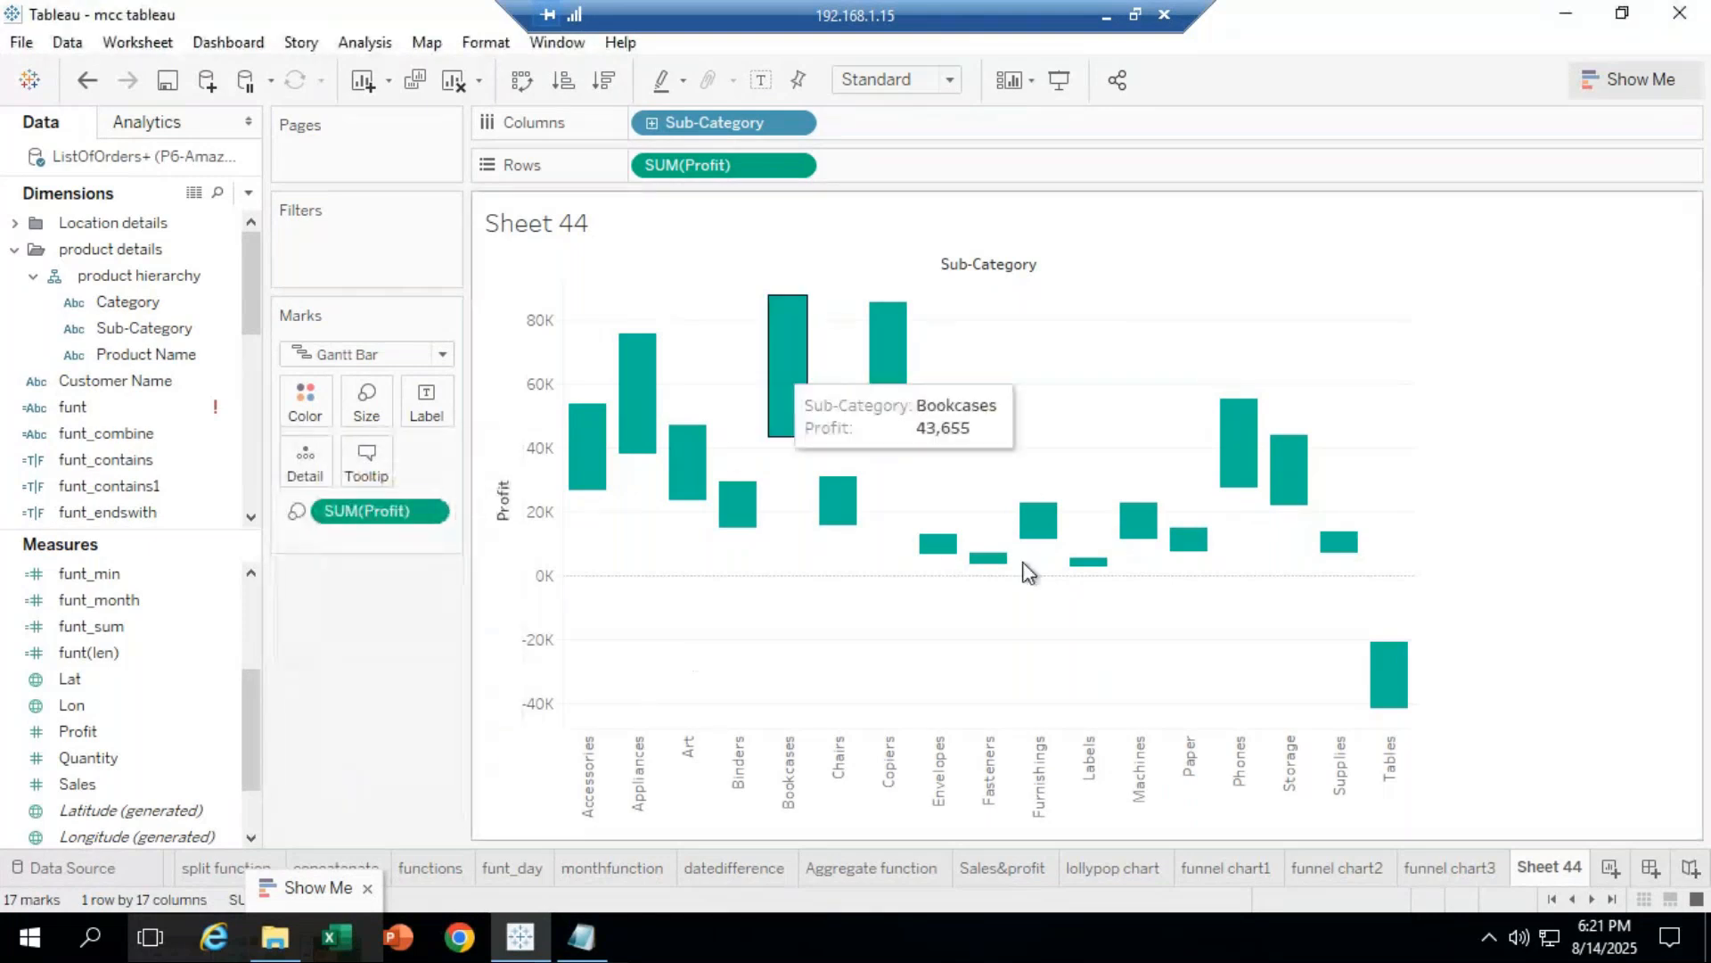
pyautogui.moveTo(1386, 686)
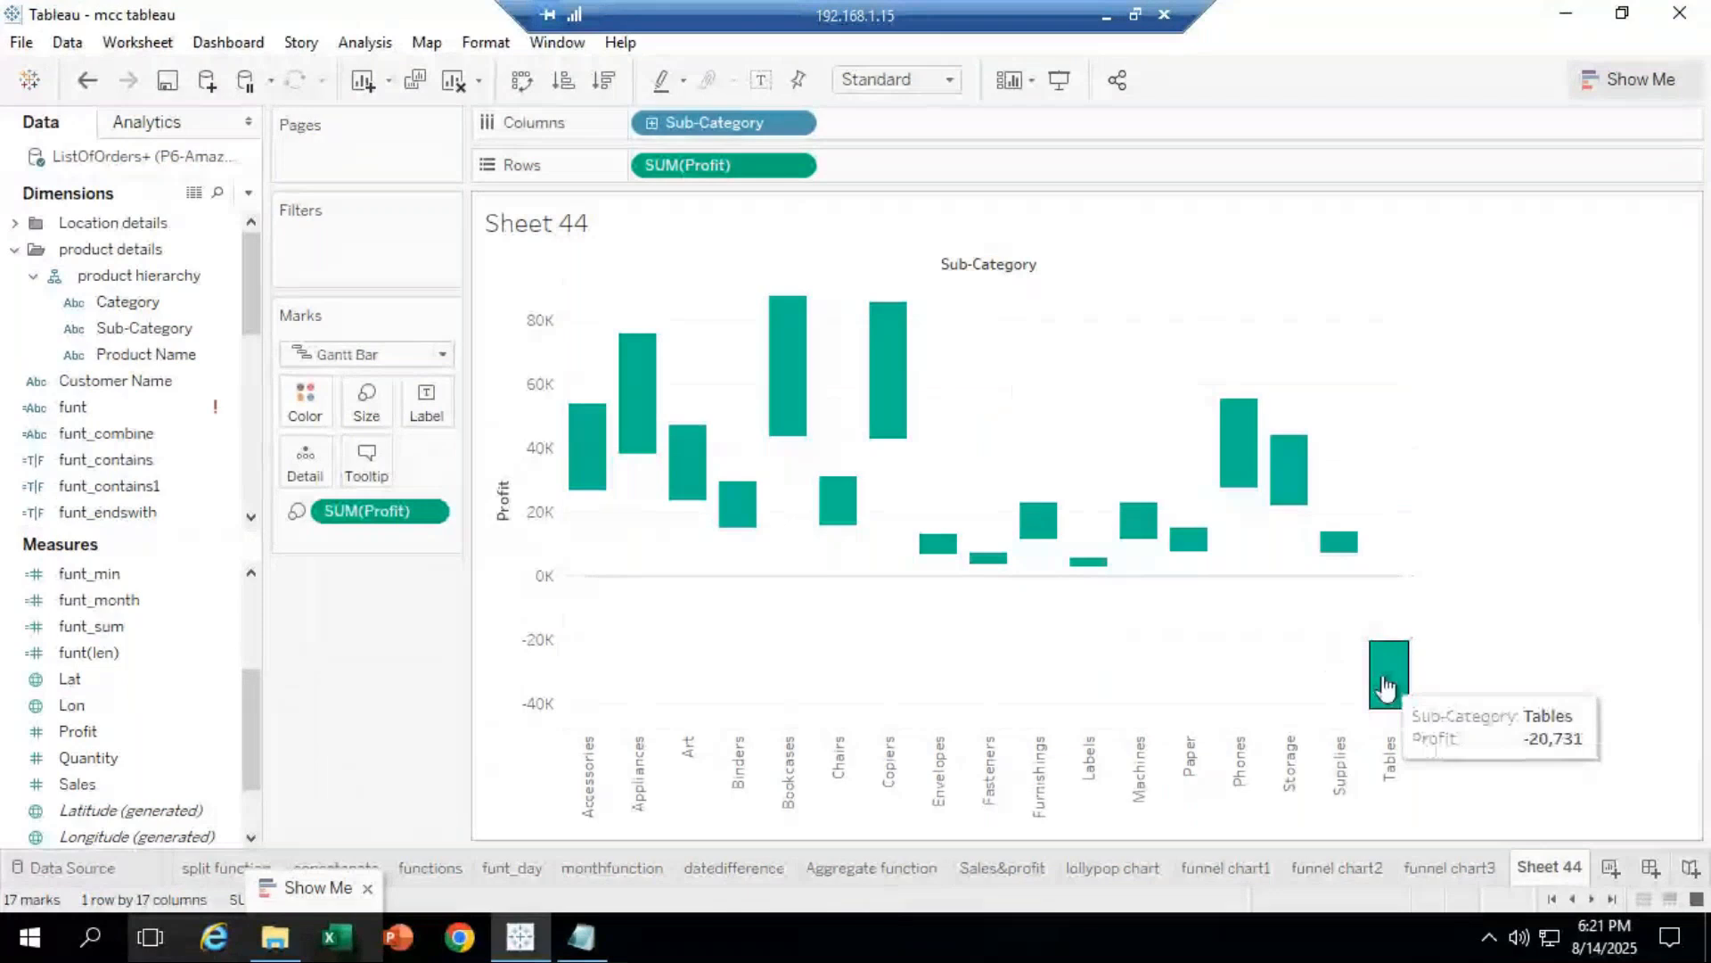
pyautogui.click(1386, 687)
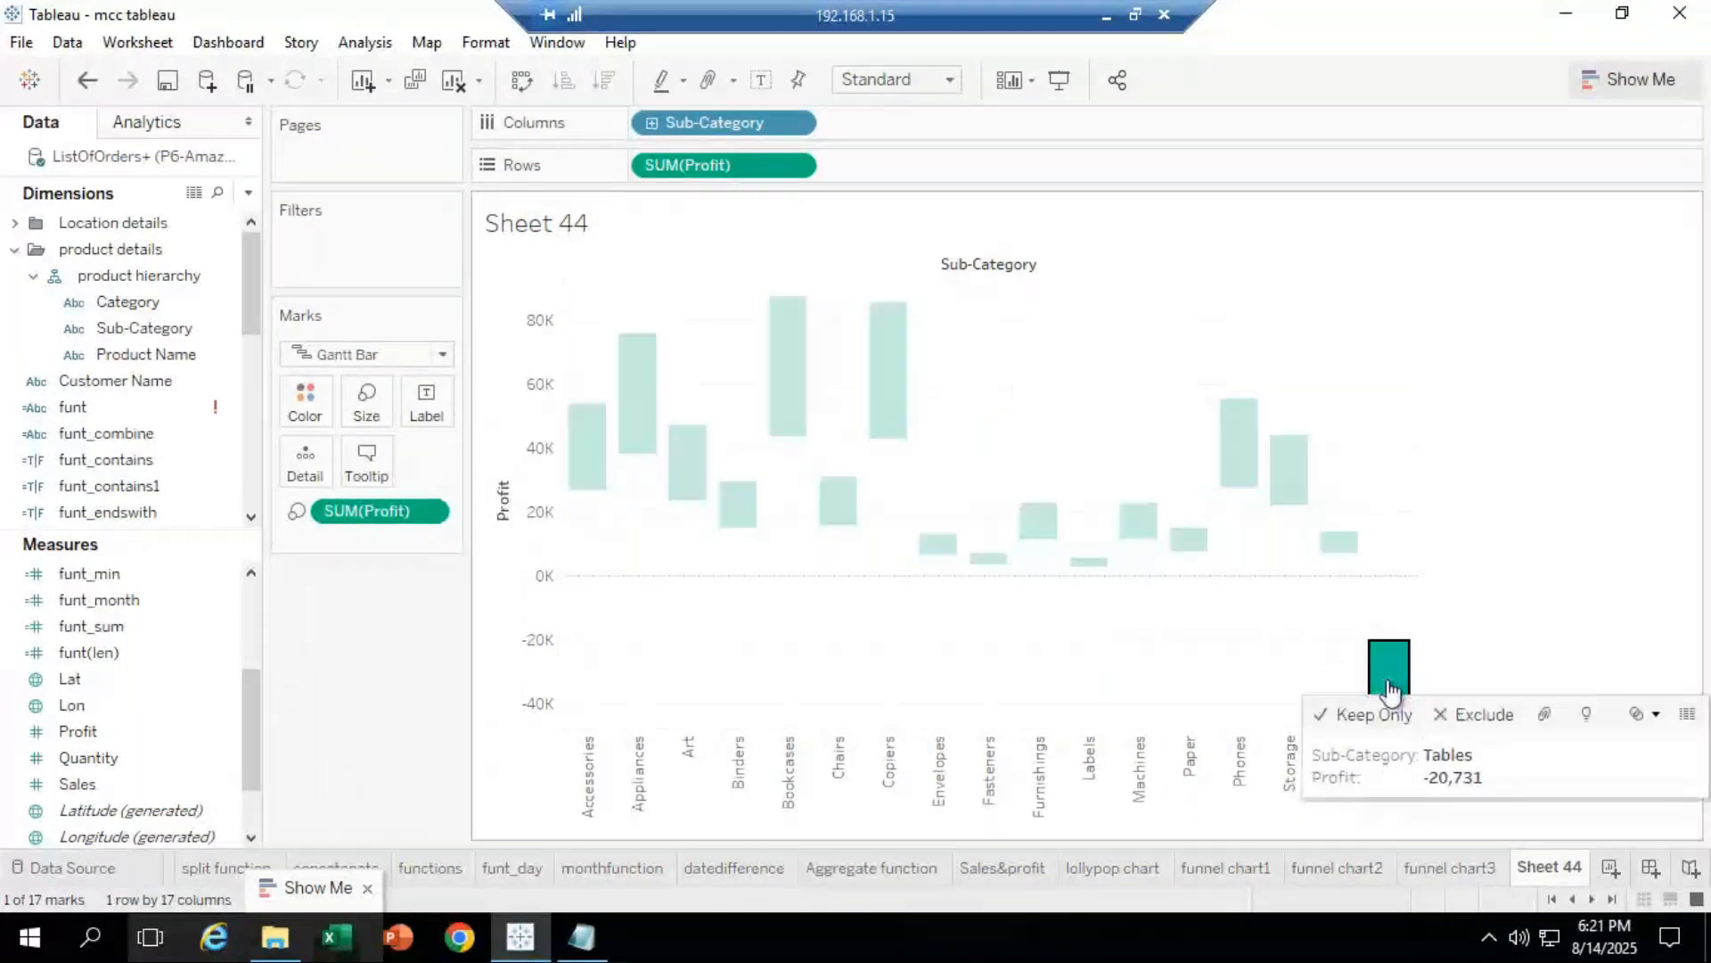
pyautogui.click(1411, 615)
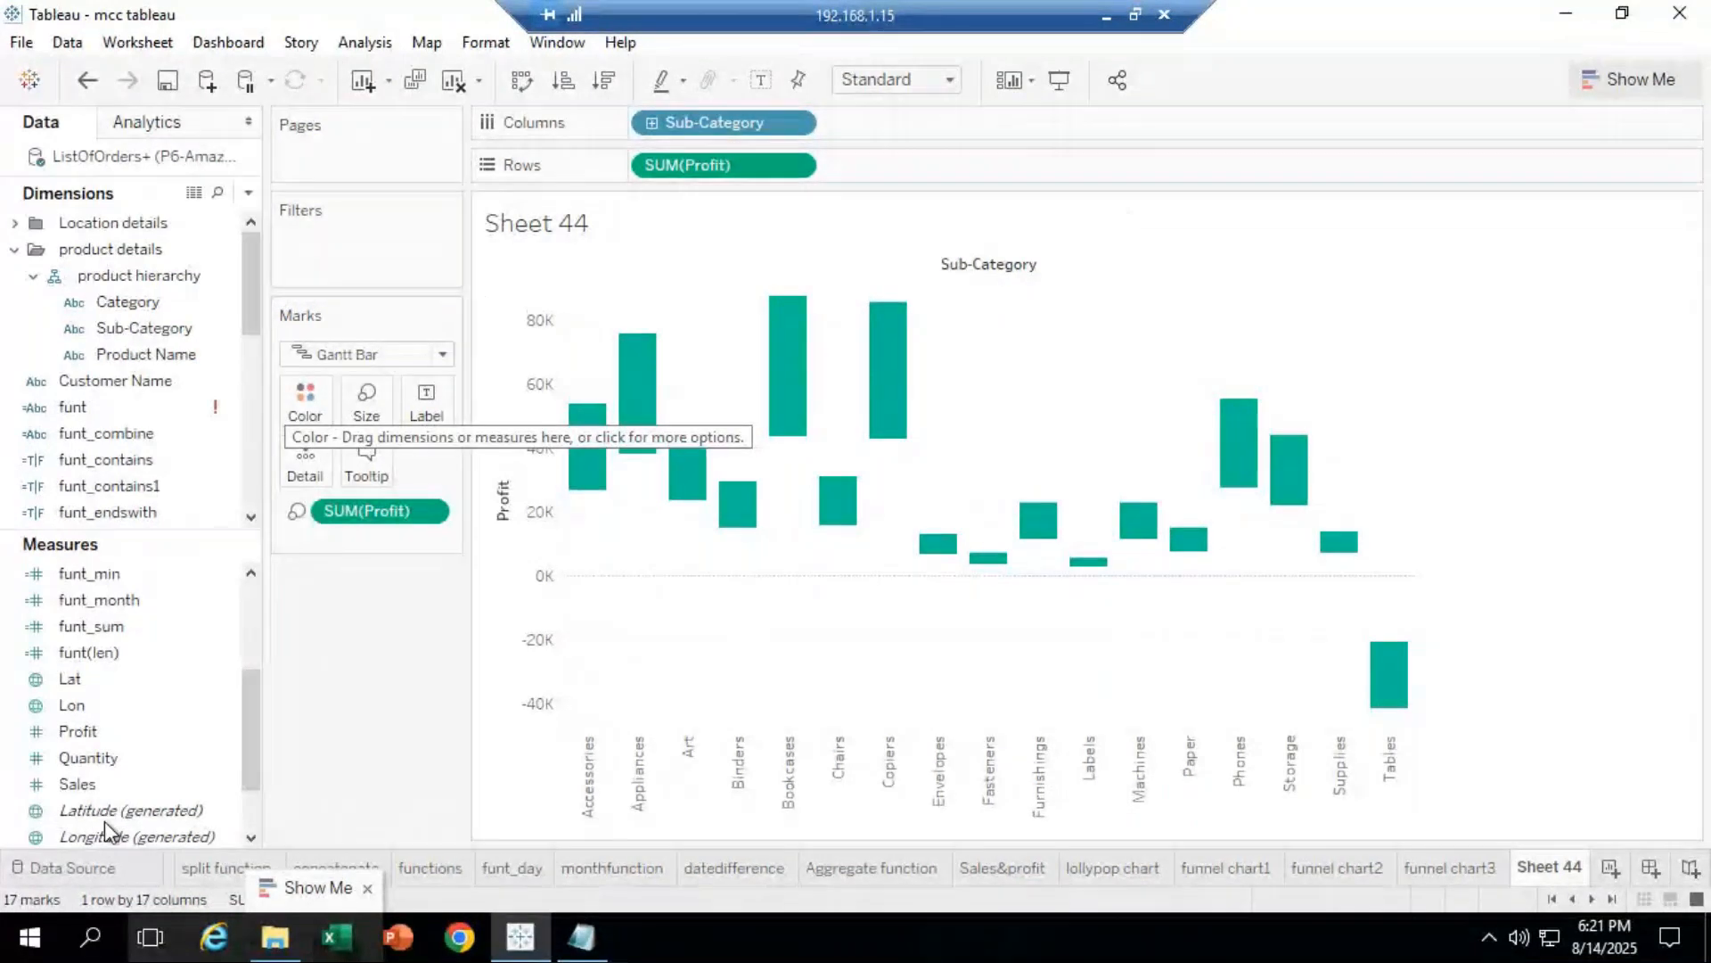
pyautogui.click(125, 785)
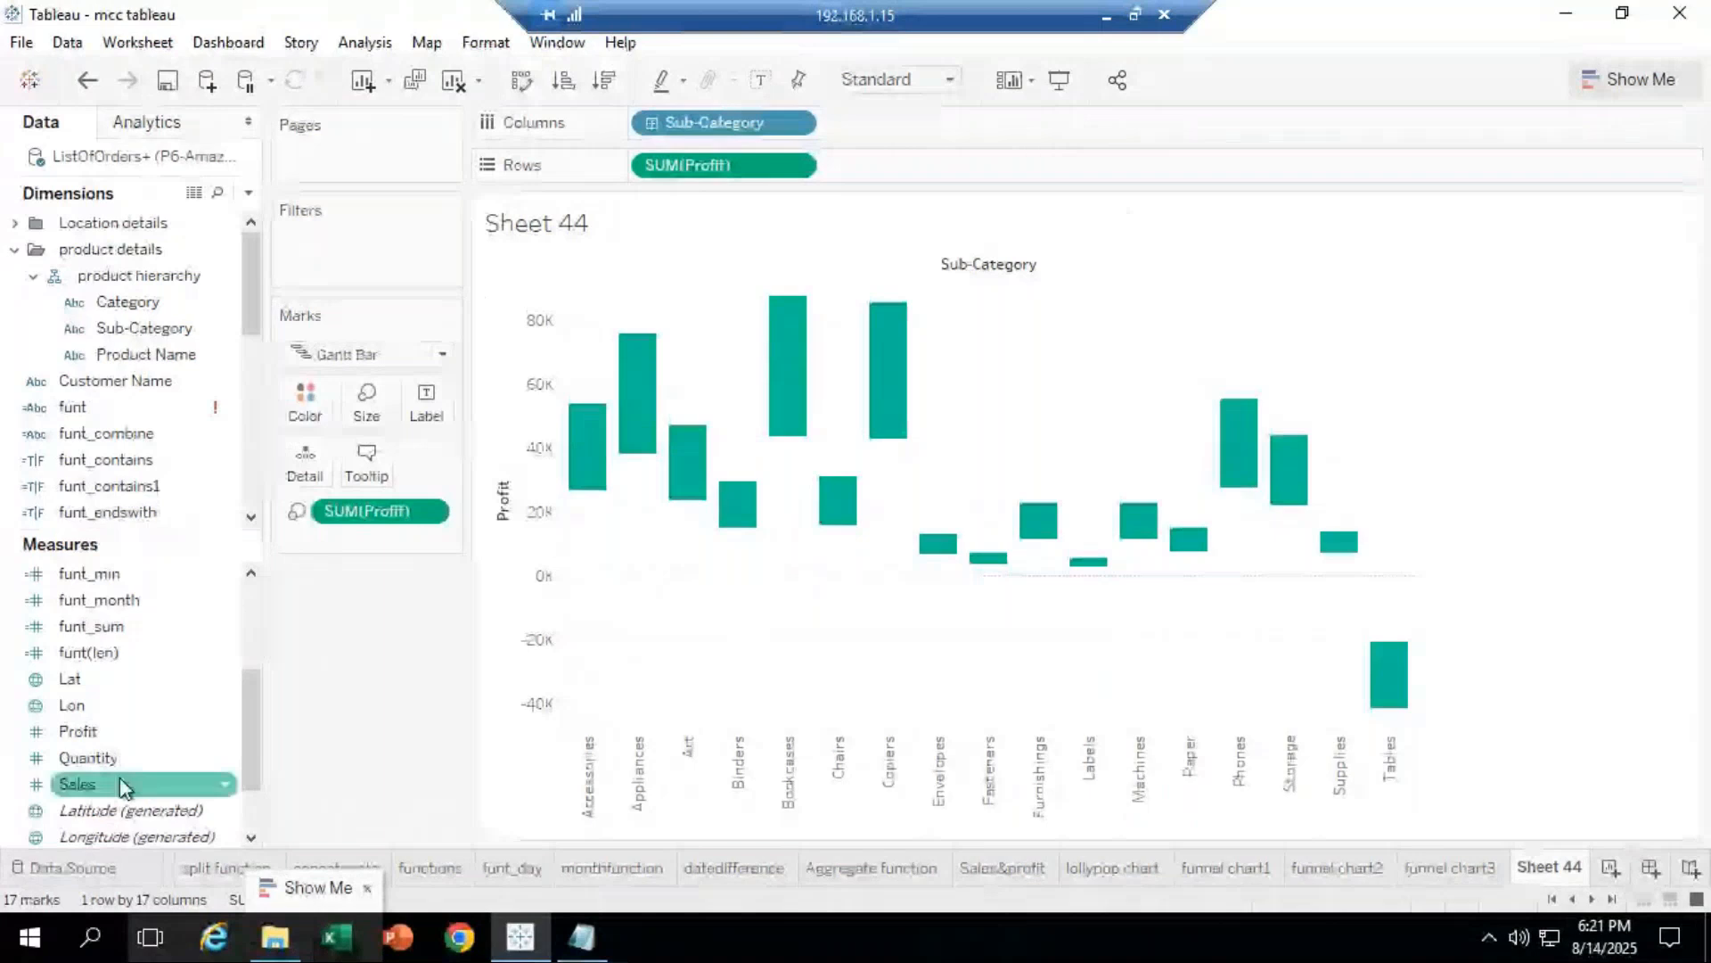
# Step: Put SUM(Profit) on Color, shading bars orange-to-blue from -20,731 to 43,655
pyautogui.moveTo(124, 785); pyautogui.dragTo(326, 419)
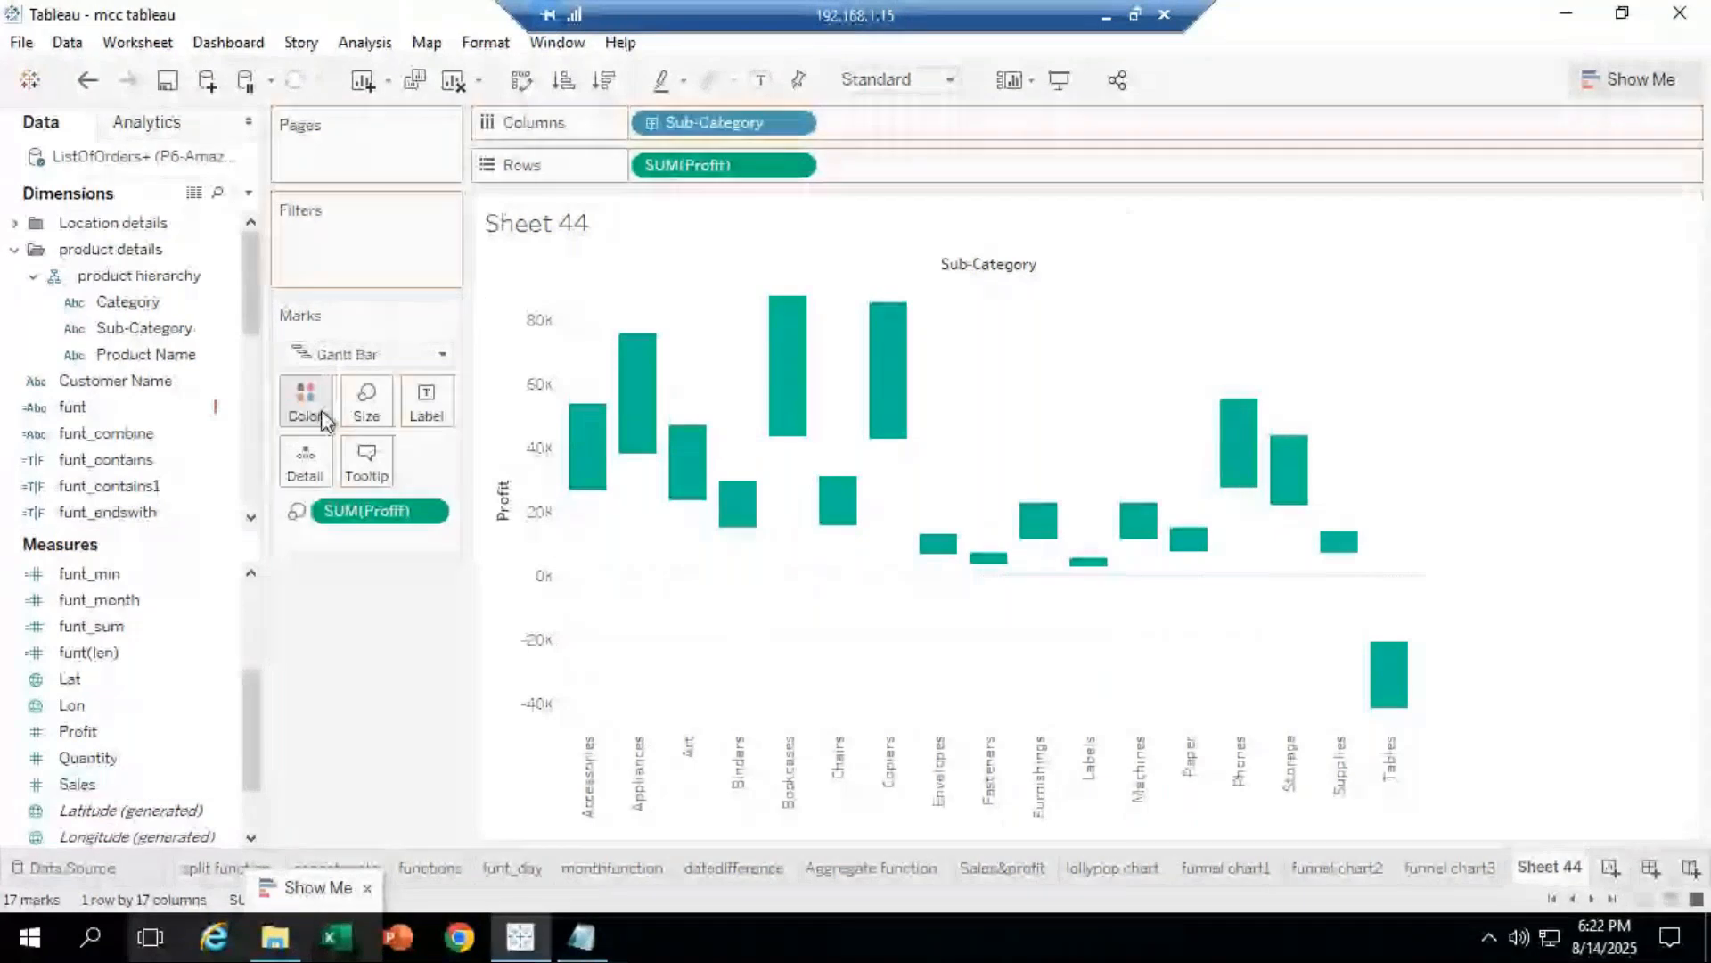
pyautogui.moveTo(325, 419); pyautogui.dragTo(325, 419)
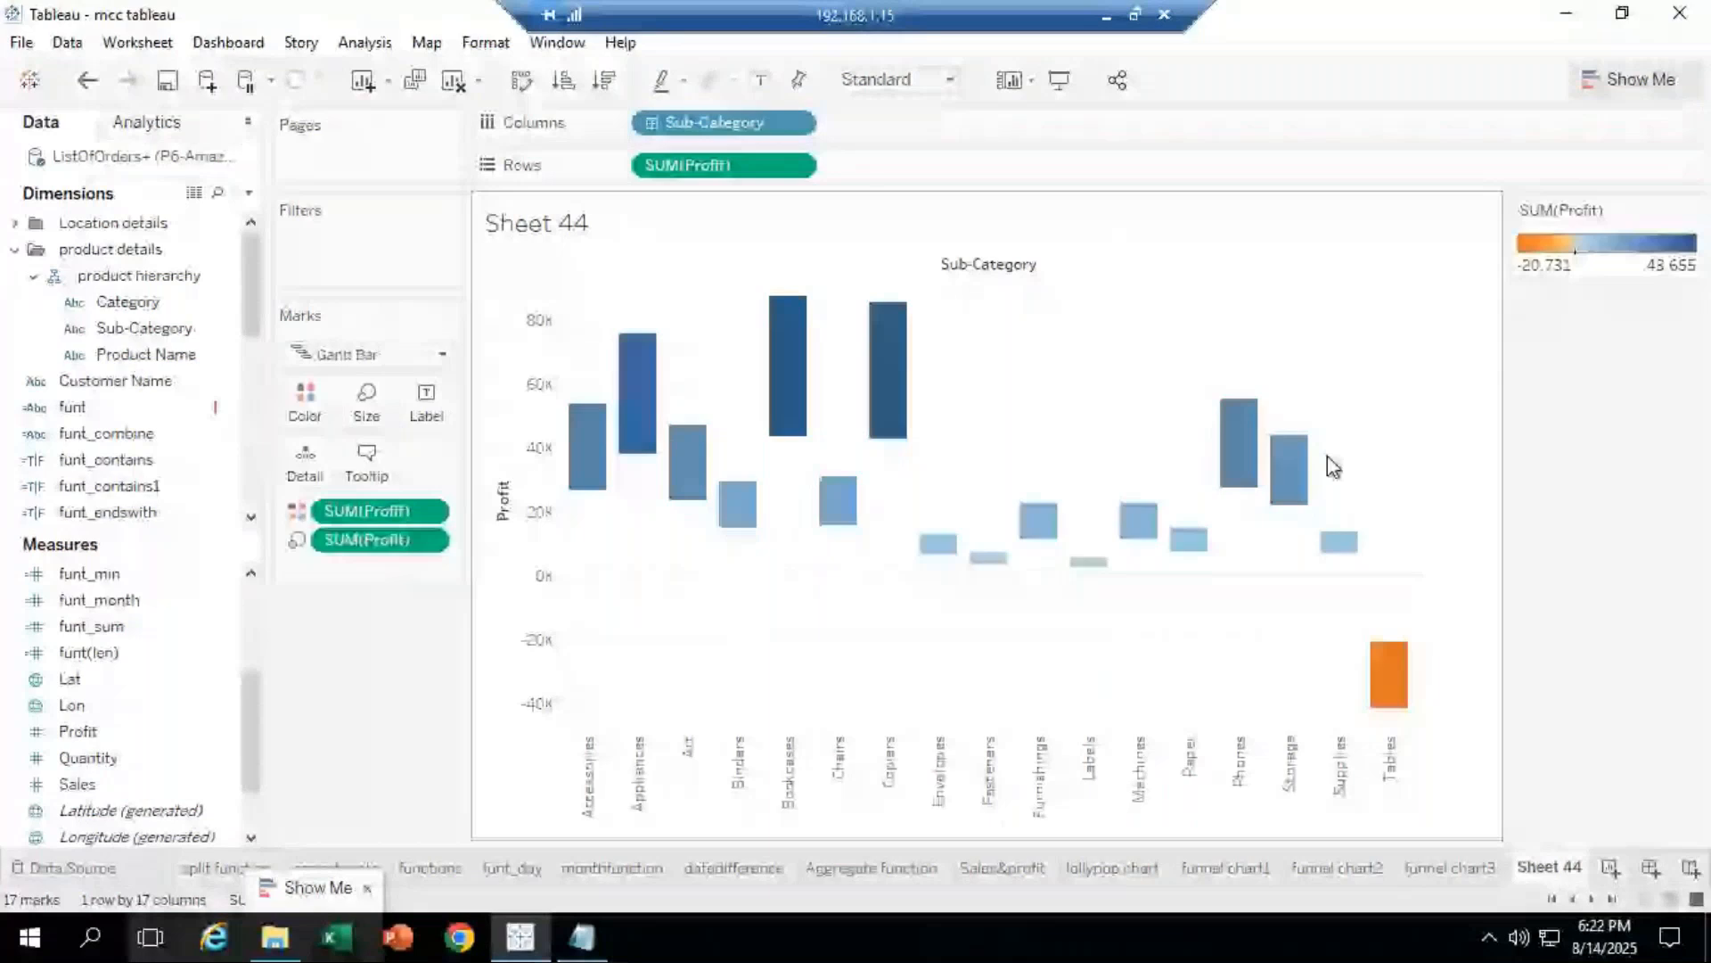
pyautogui.click(124, 660)
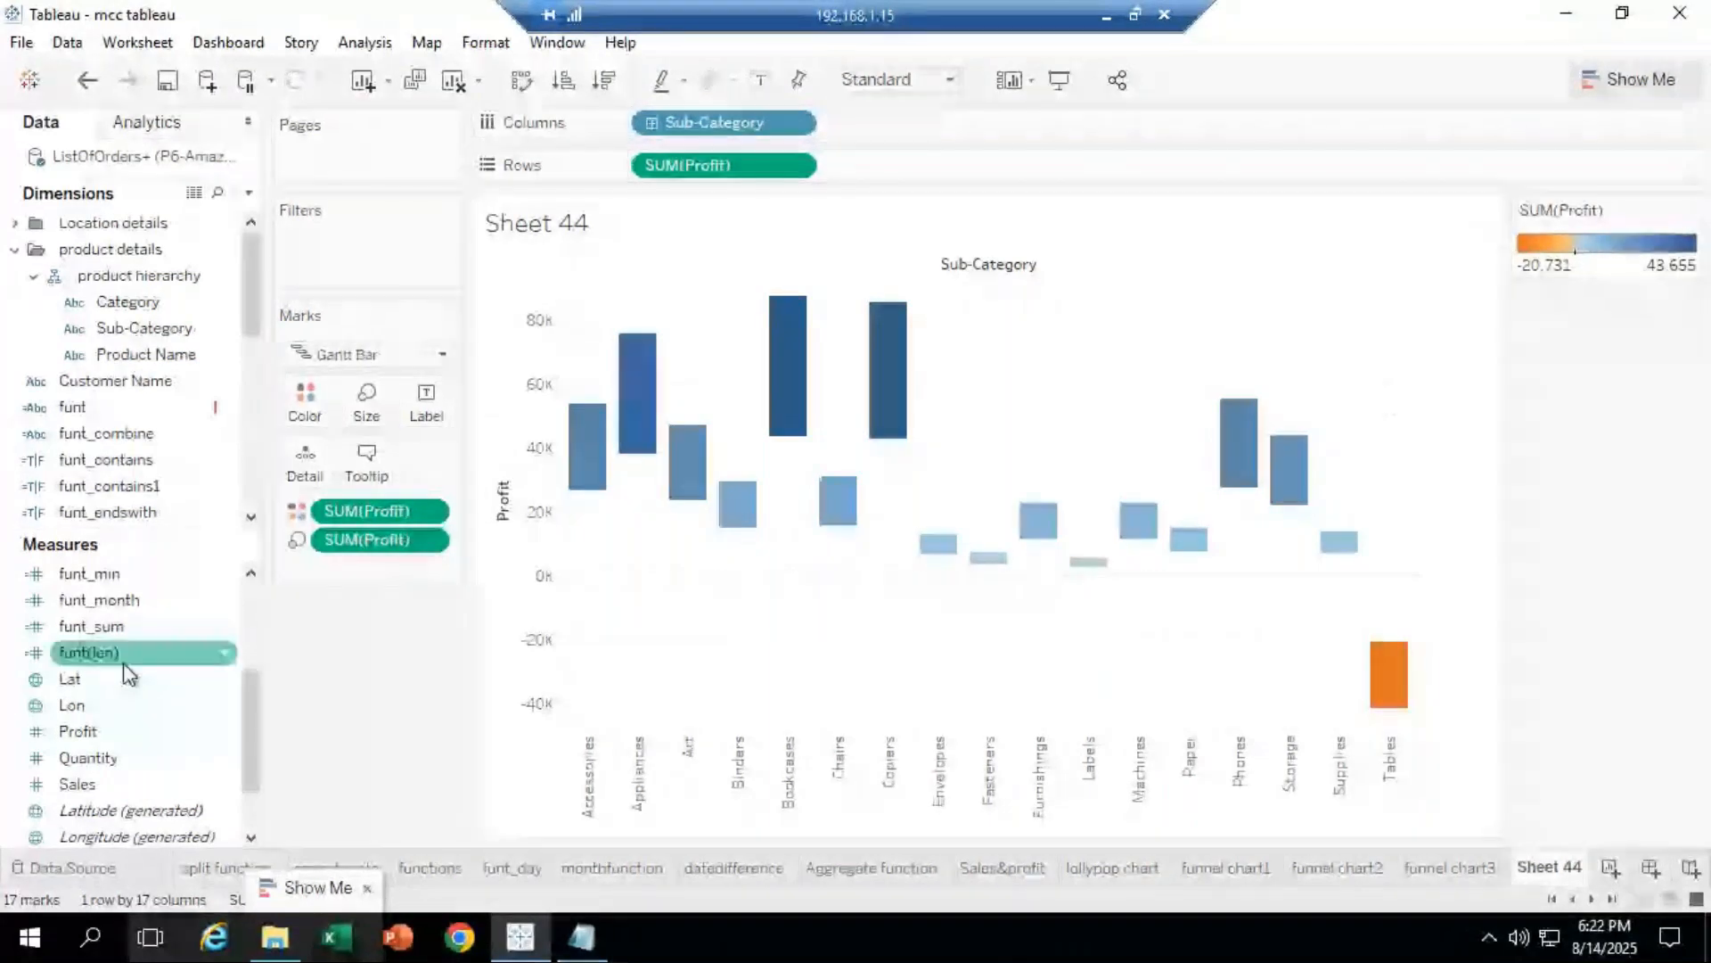
pyautogui.moveTo(123, 661); pyautogui.dragTo(297, 393)
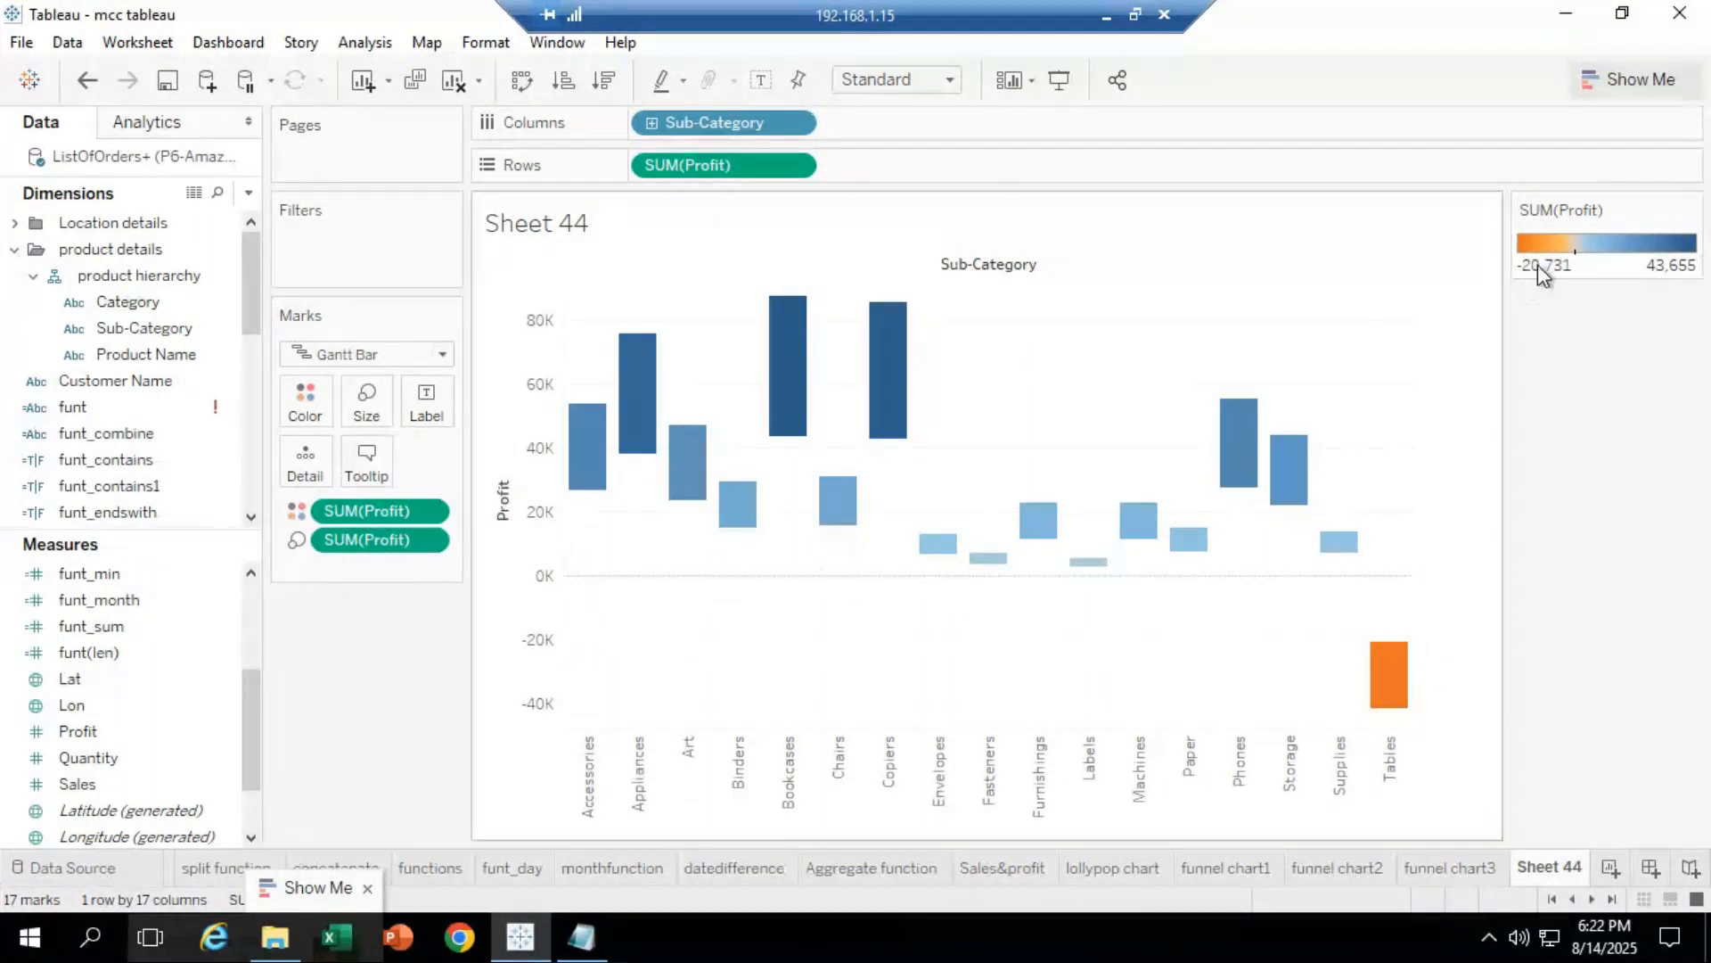
# Step: In the profit colour editor, set the negative end to a brighter teal, discarding a red positive end
pyautogui.click(1689, 211)
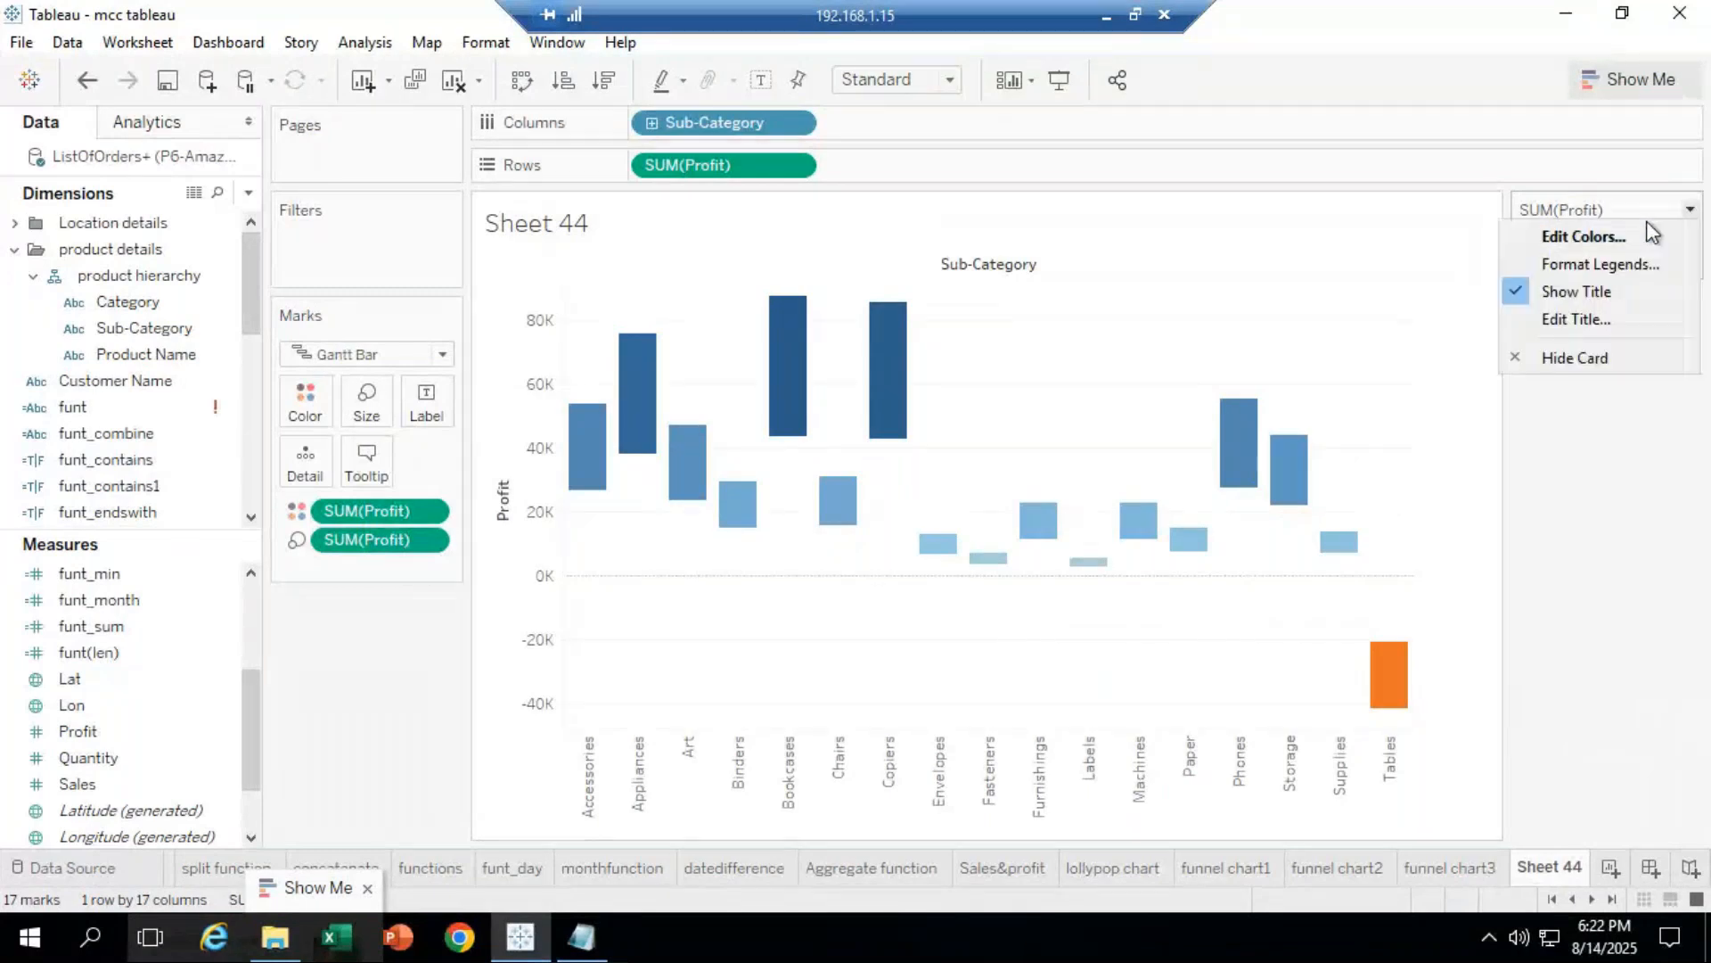
pyautogui.click(1646, 225)
pyautogui.moveTo(802, 278); pyautogui.dragTo(441, 49)
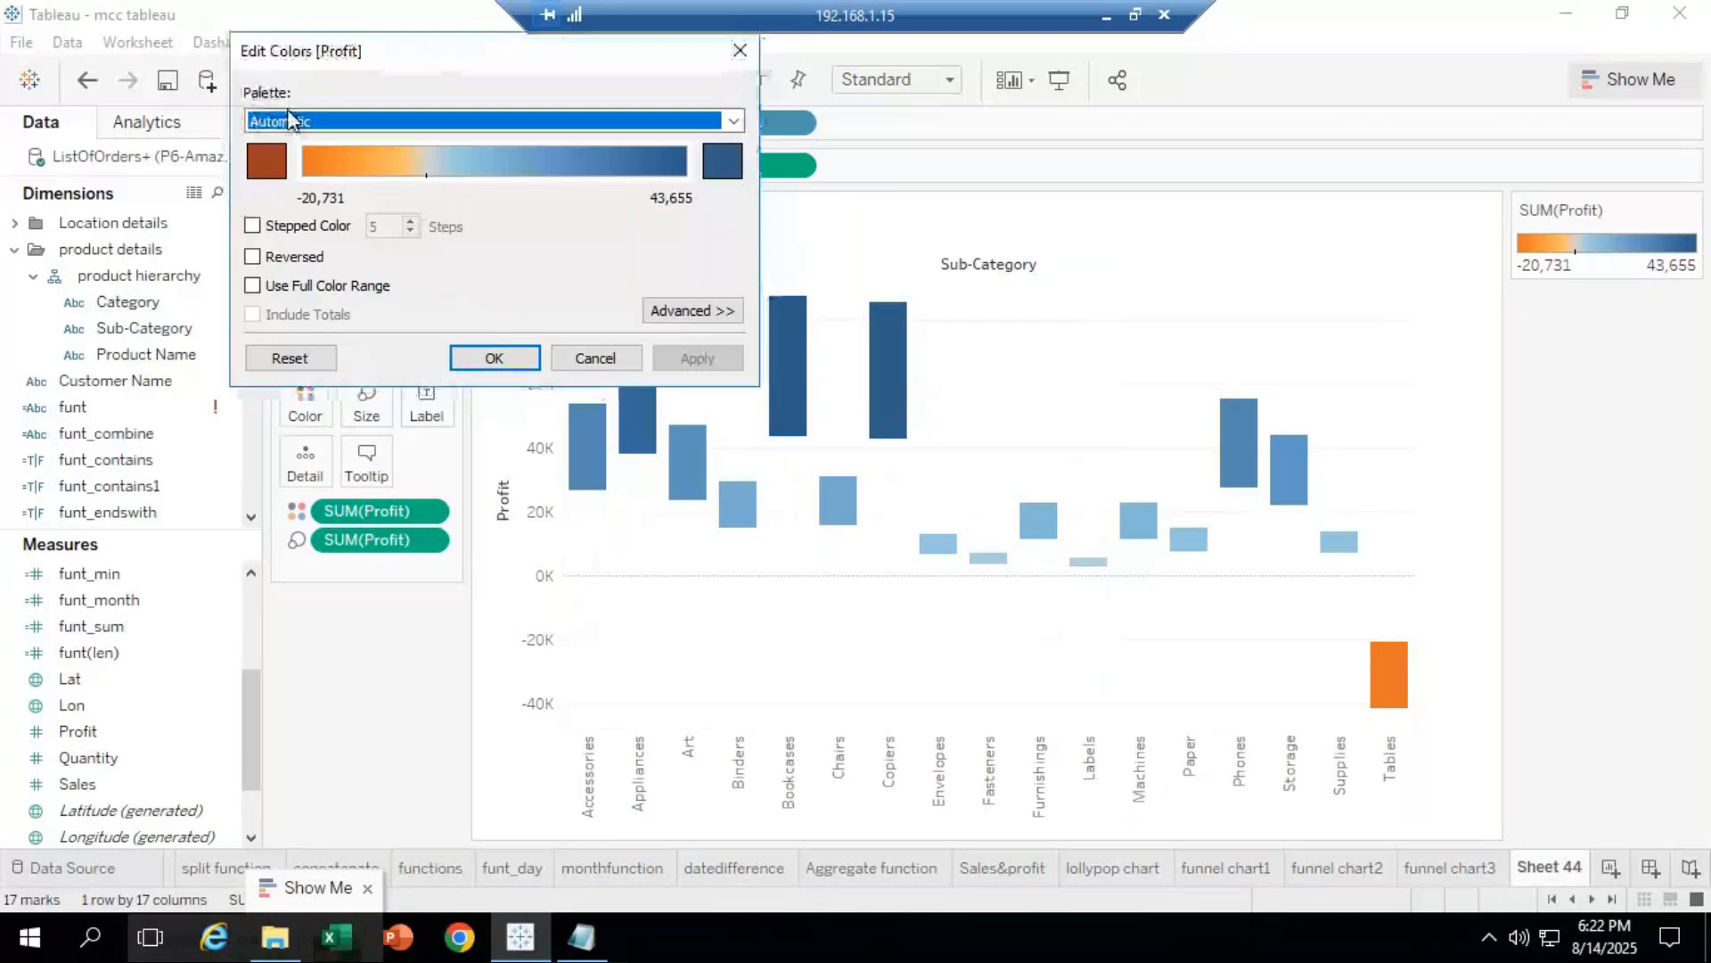
pyautogui.click(266, 161)
pyautogui.click(339, 122)
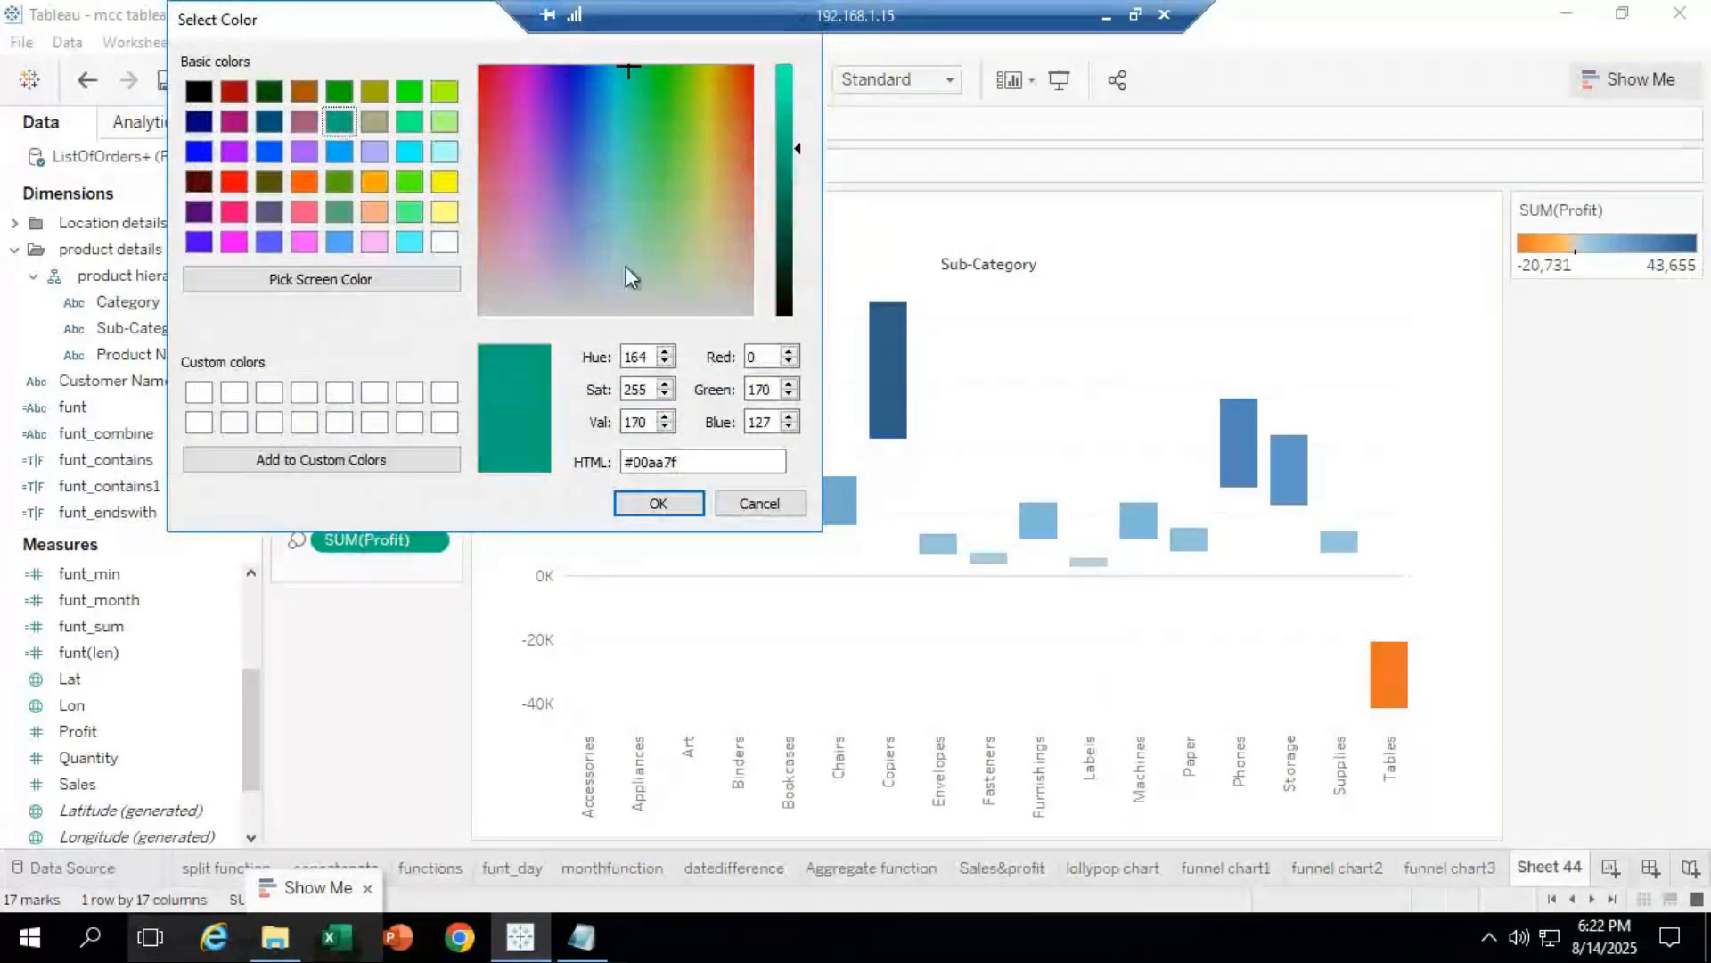
pyautogui.click(784, 99)
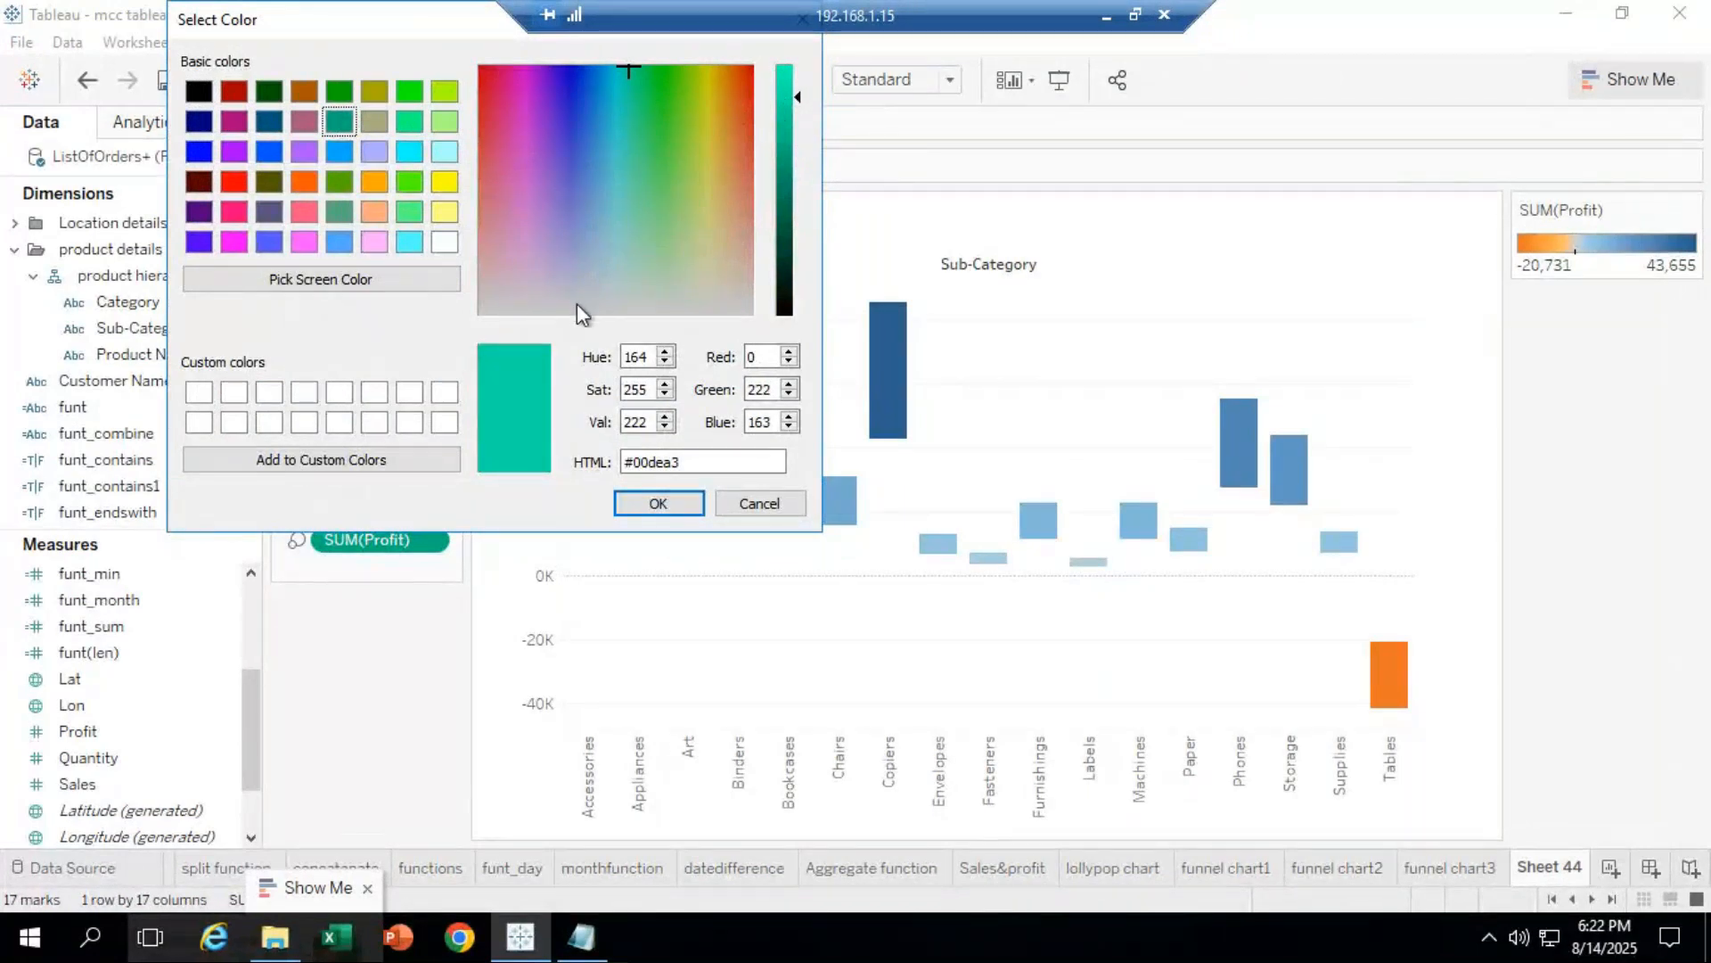
pyautogui.press('Return')
pyautogui.click(735, 163)
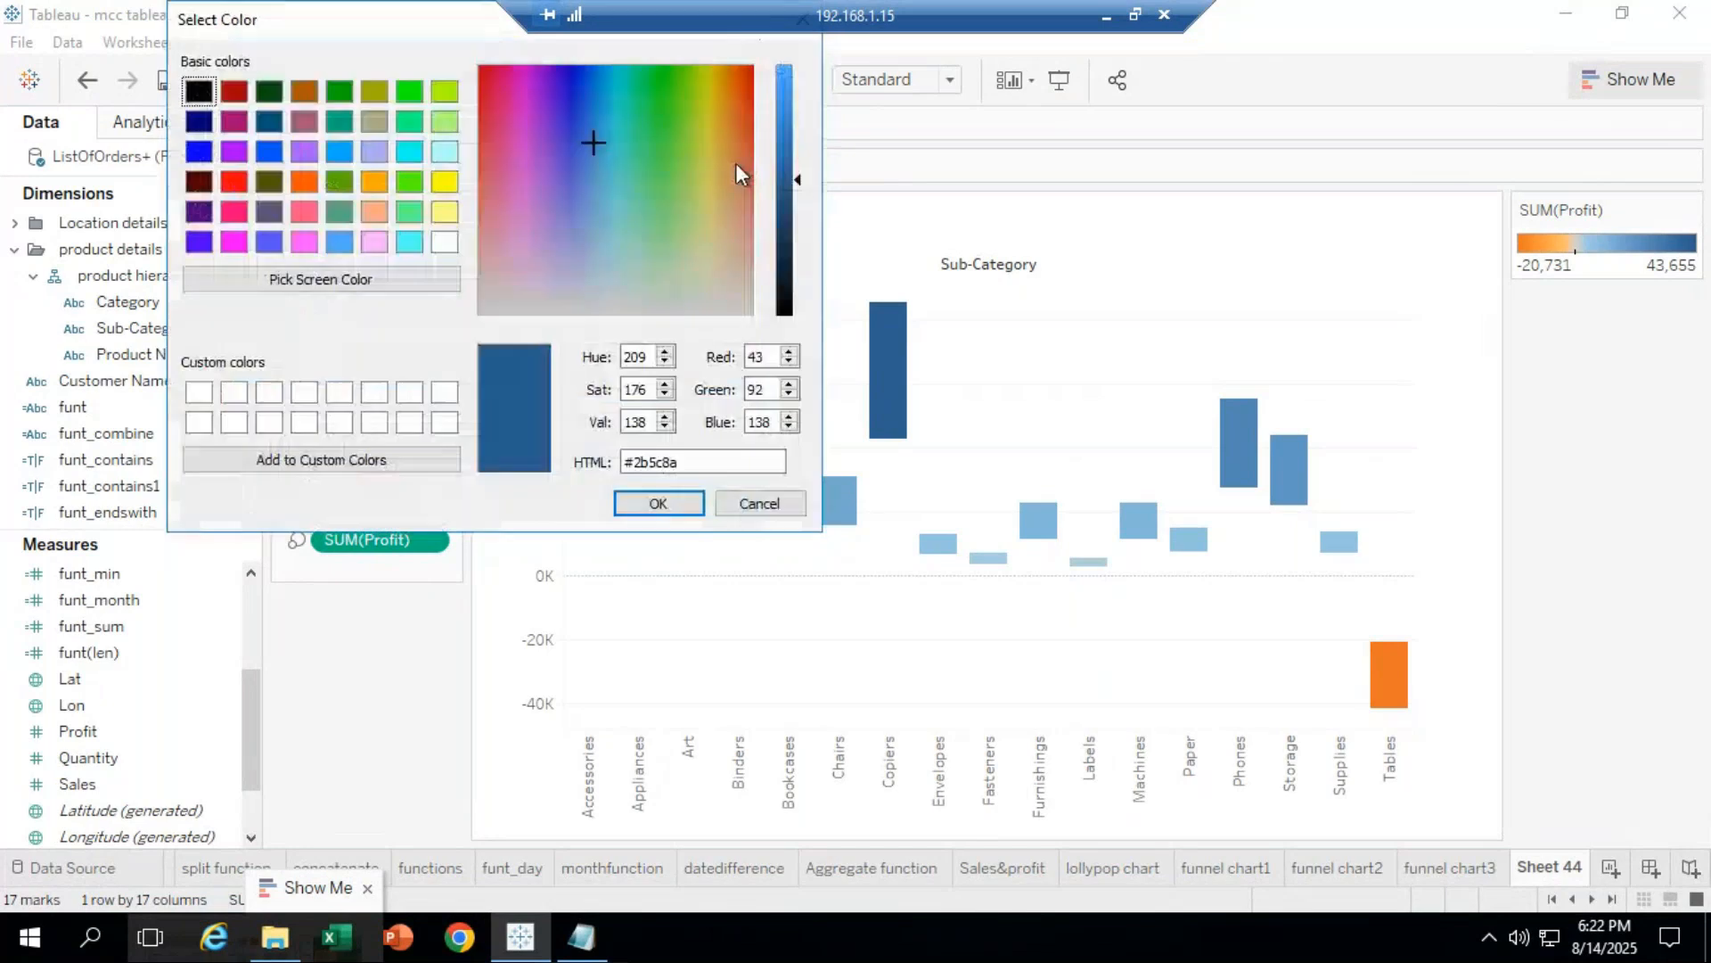
pyautogui.click(235, 181)
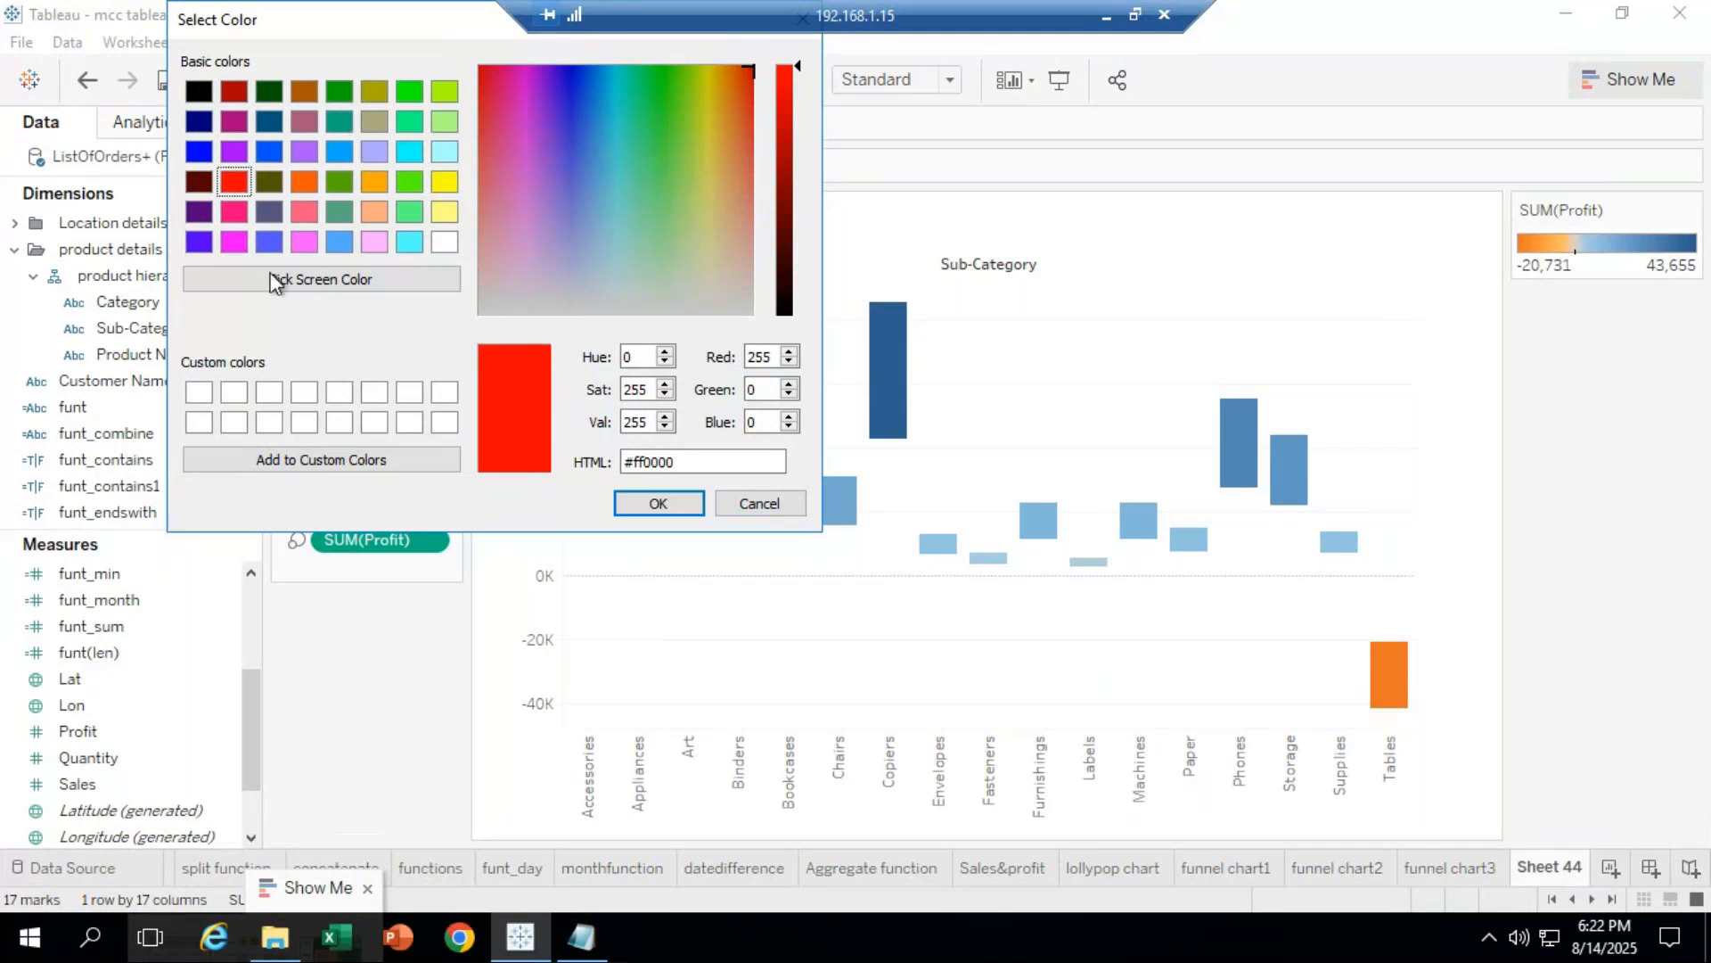
pyautogui.click(759, 506)
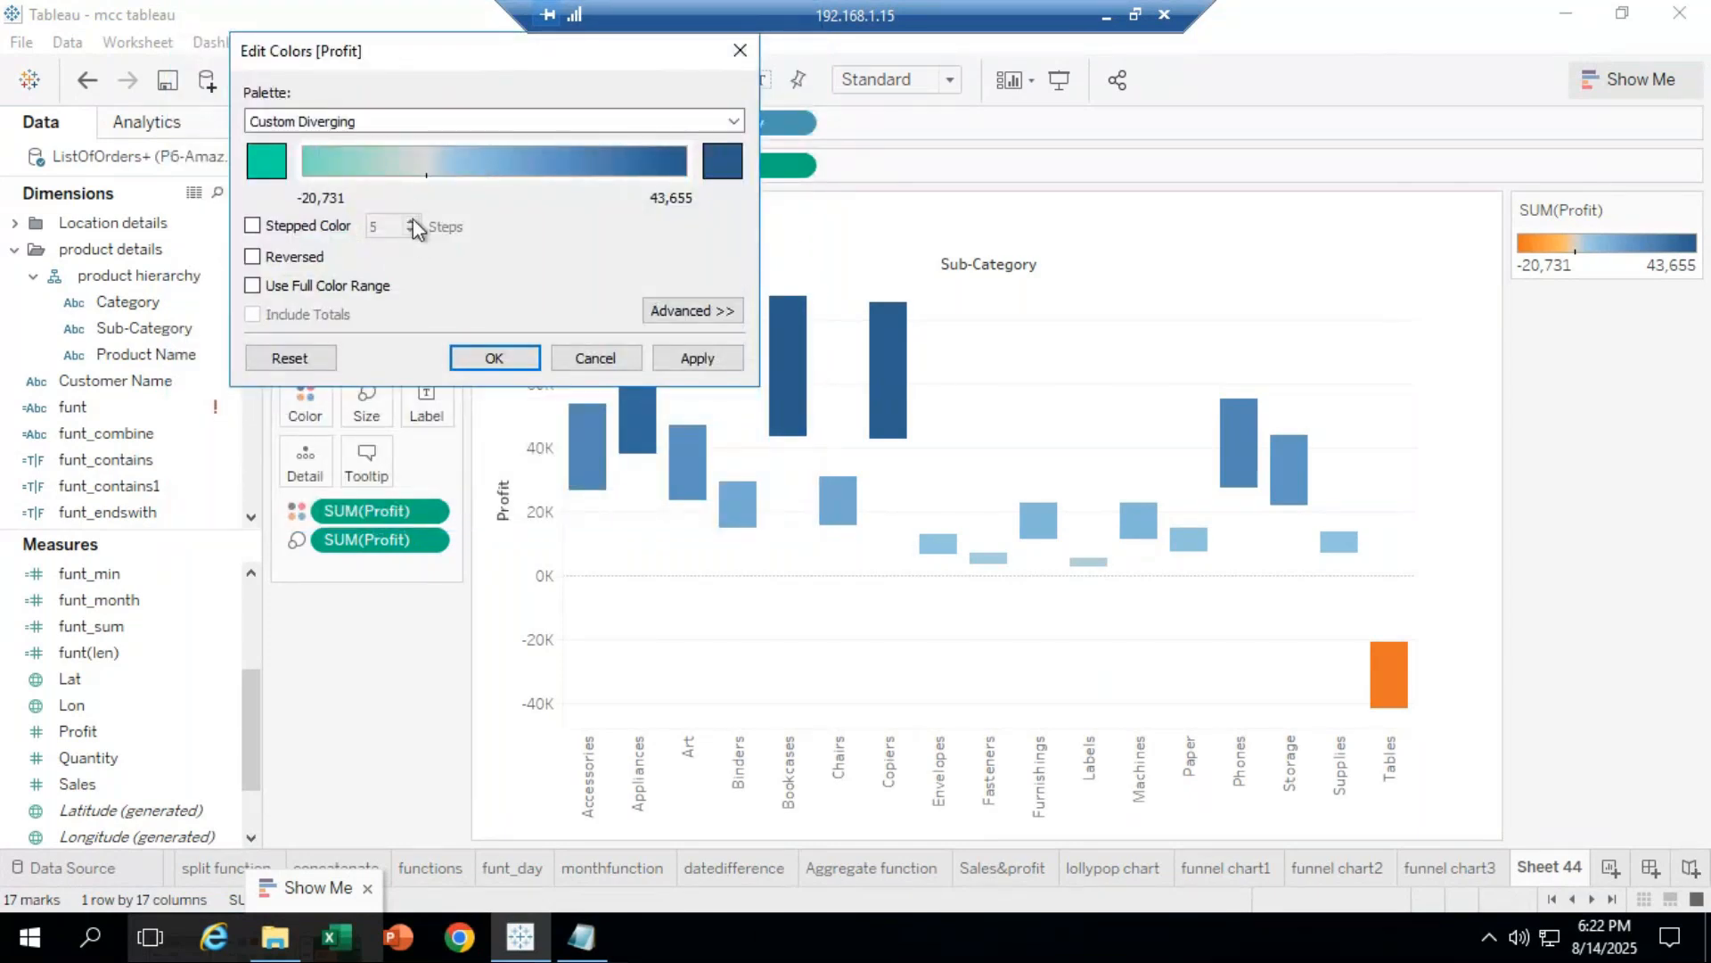
# Step: Enable stepped colour with 3 steps and apply it to the bars
pyautogui.click(253, 225)
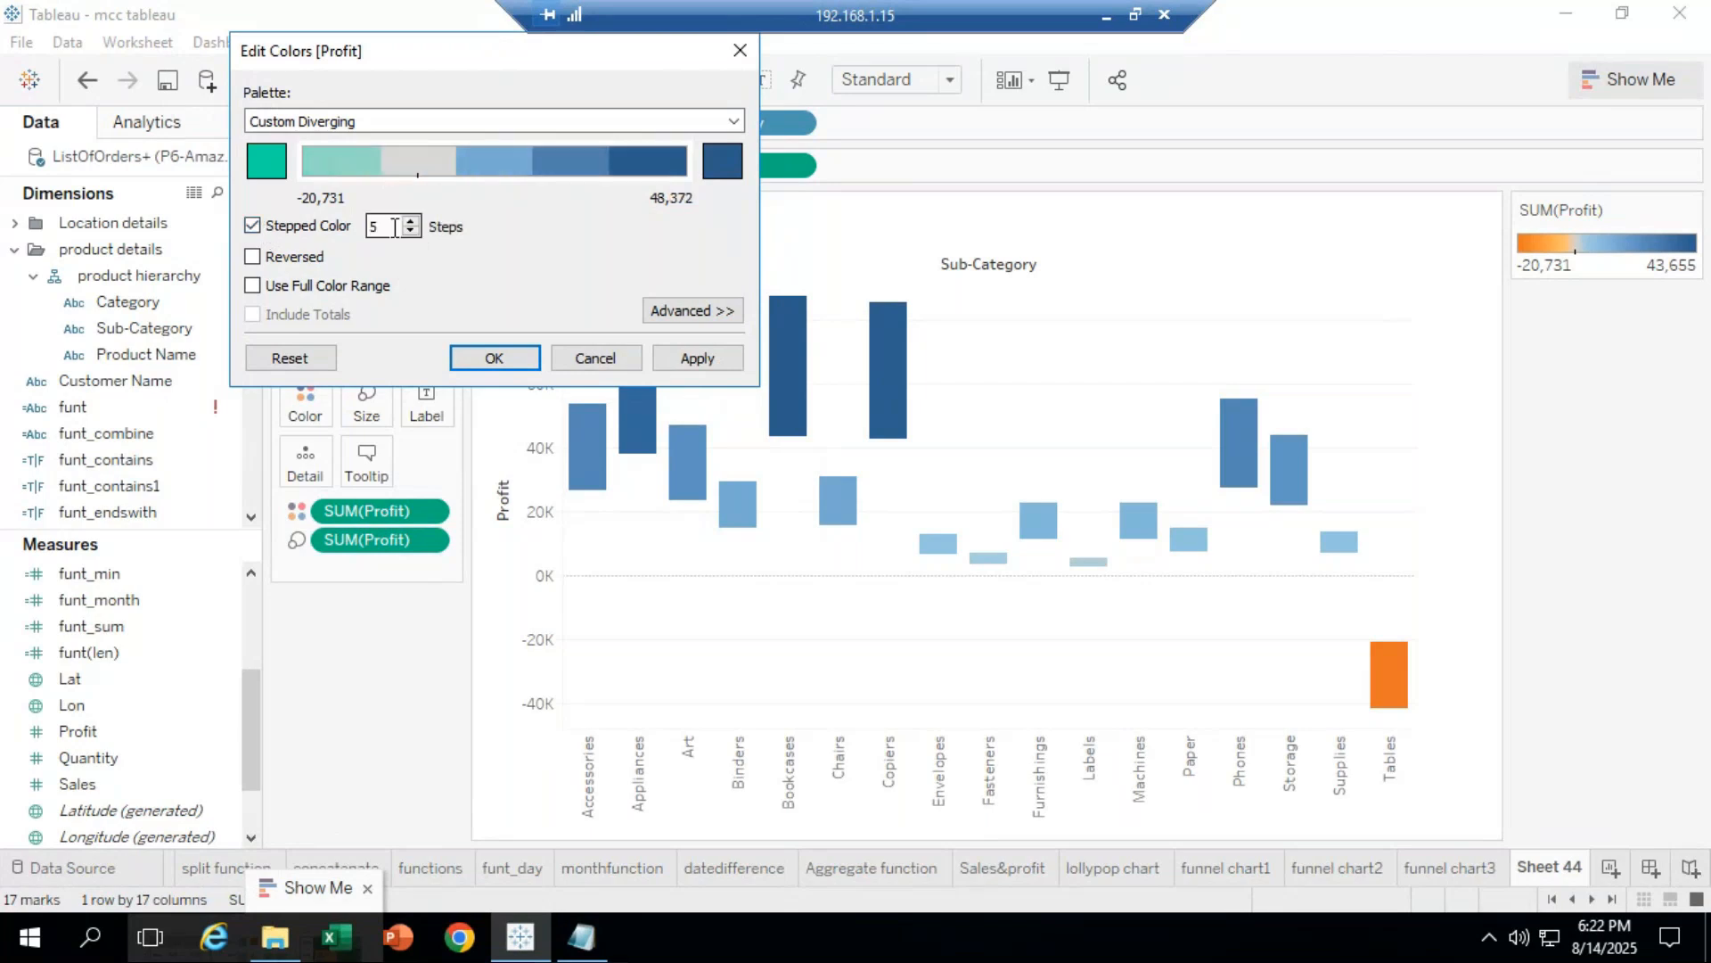
pyautogui.click(410, 221)
pyautogui.click(410, 221)
pyautogui.click(411, 231)
pyautogui.click(412, 230)
pyautogui.click(412, 231)
pyautogui.click(412, 231)
pyautogui.click(412, 231)
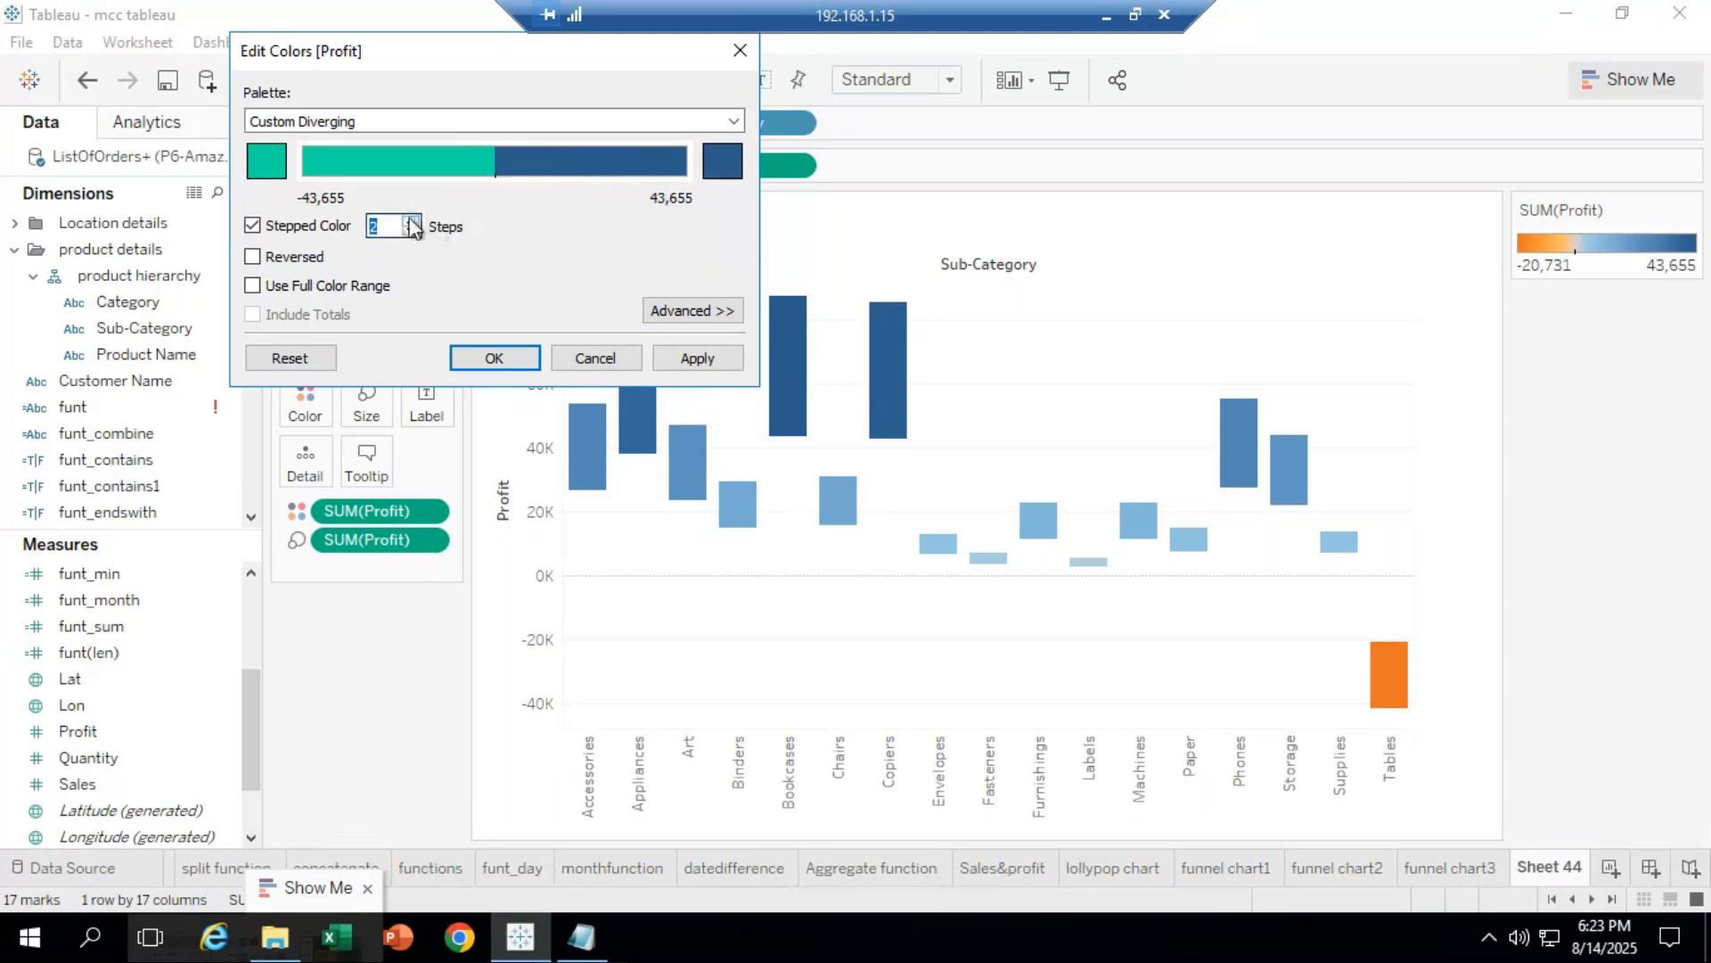
pyautogui.click(411, 221)
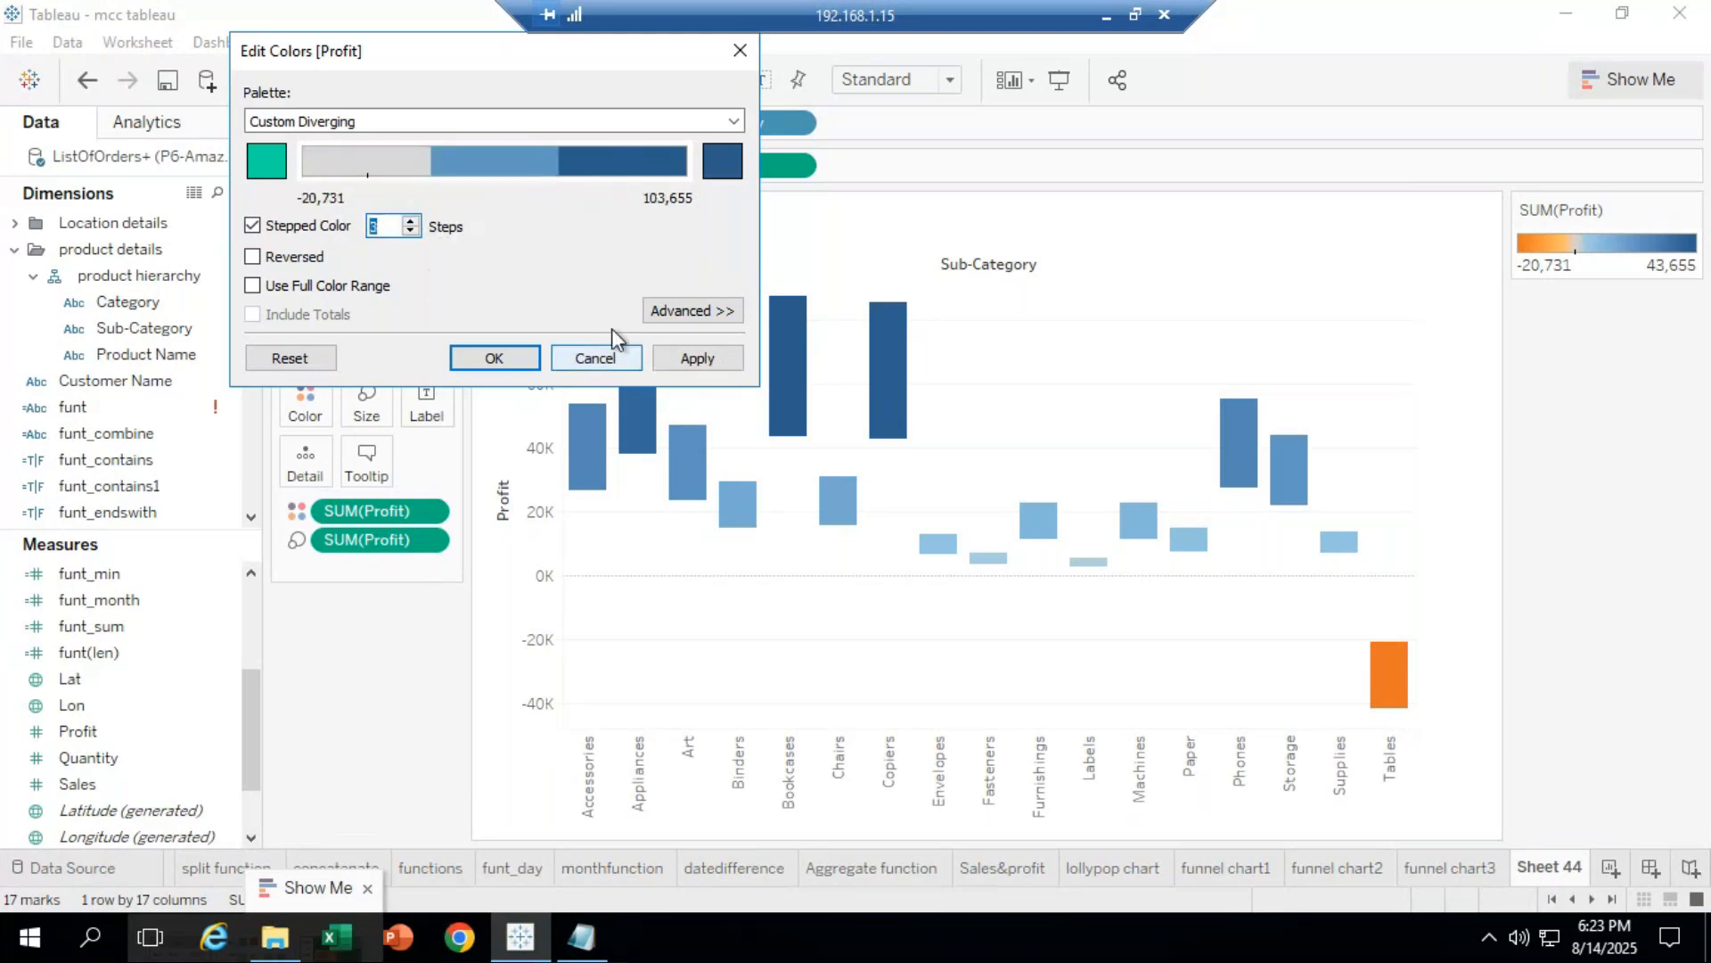
pyautogui.click(699, 358)
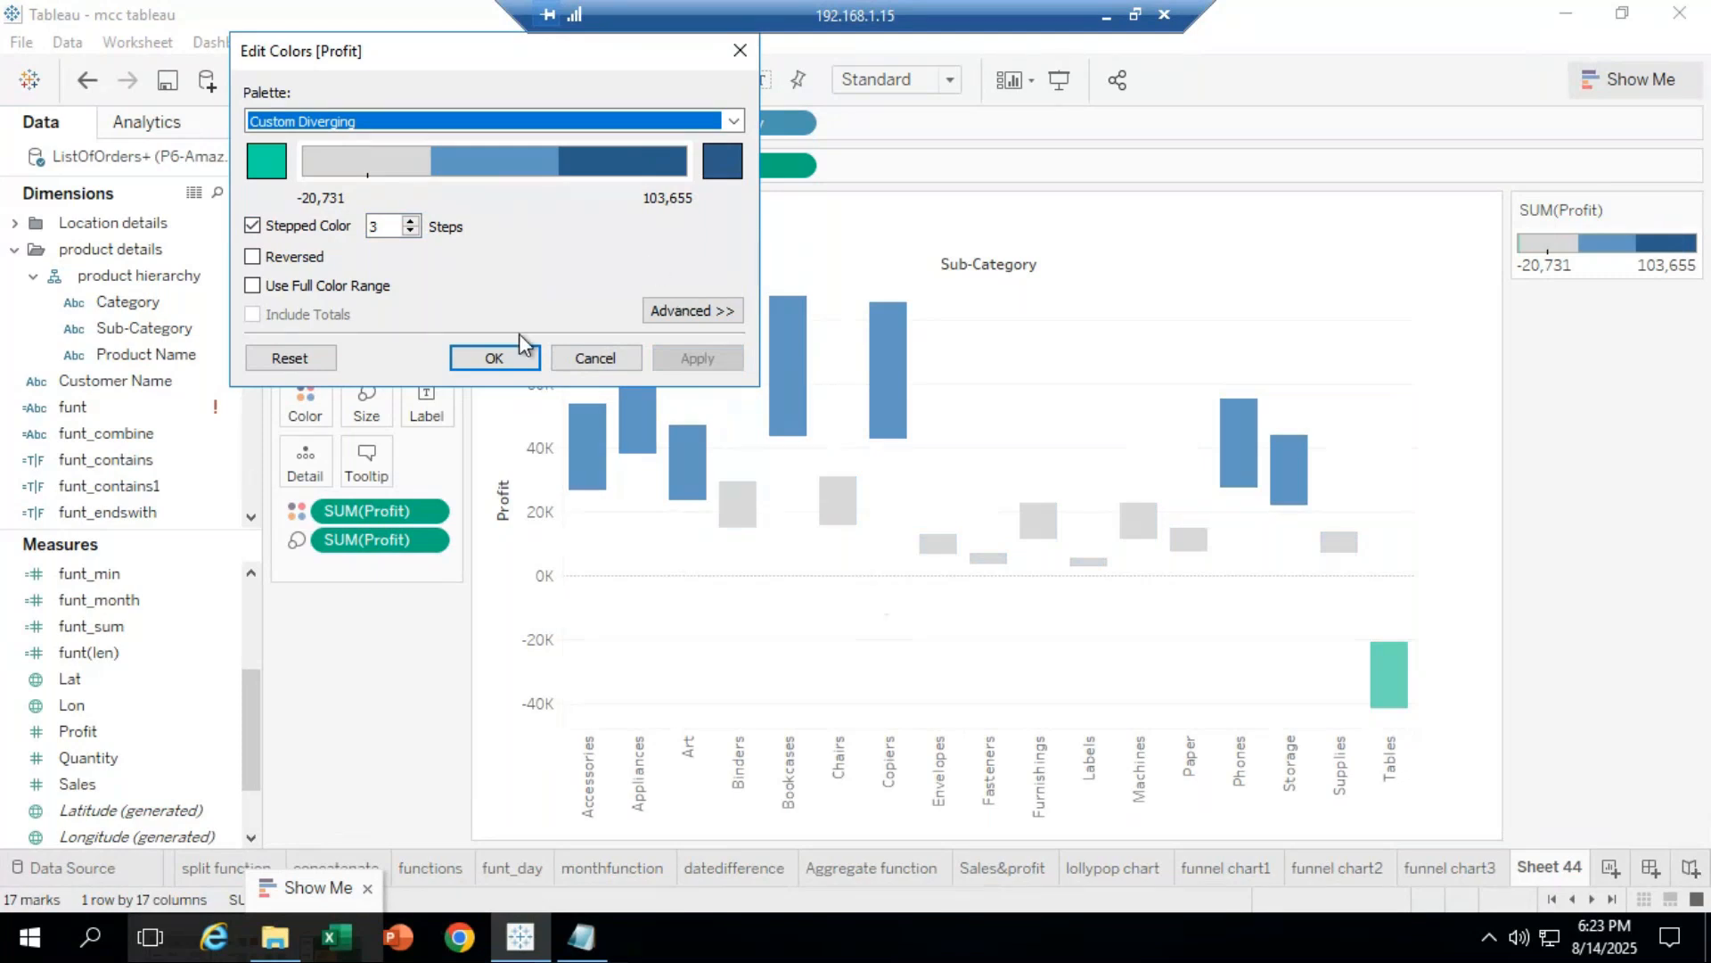
pyautogui.click(499, 355)
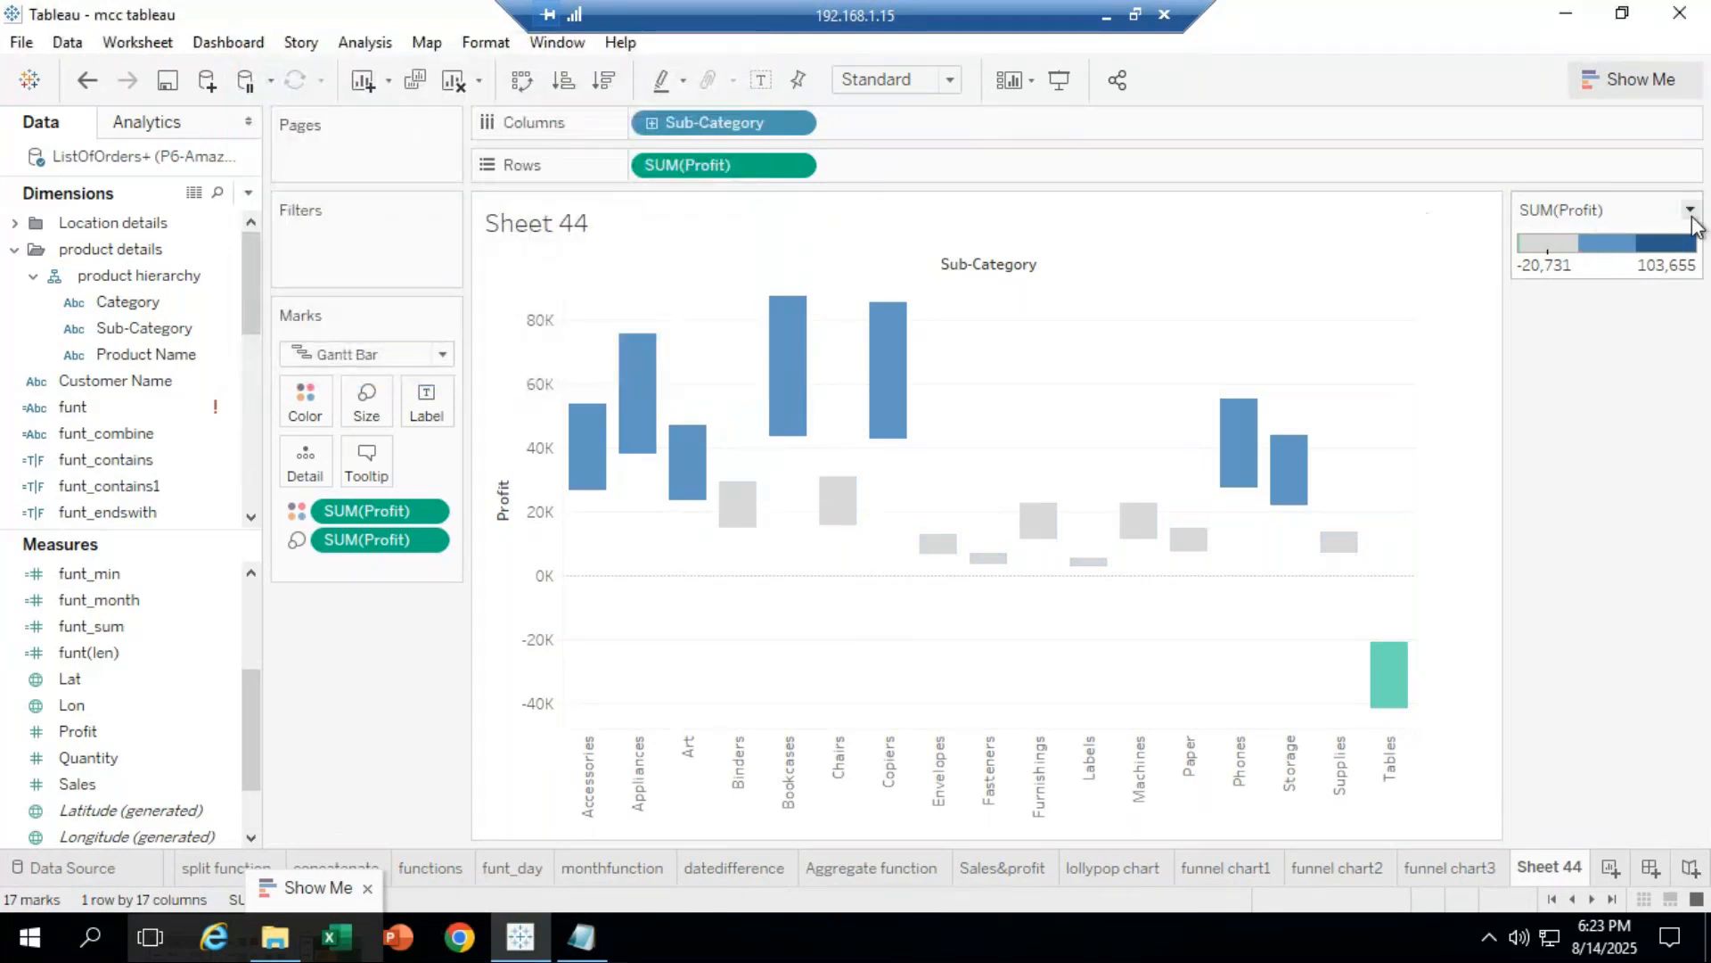
# Step: Switch the profit legend's palette to Green-Gold and confirm
pyautogui.doubleClick(1598, 241)
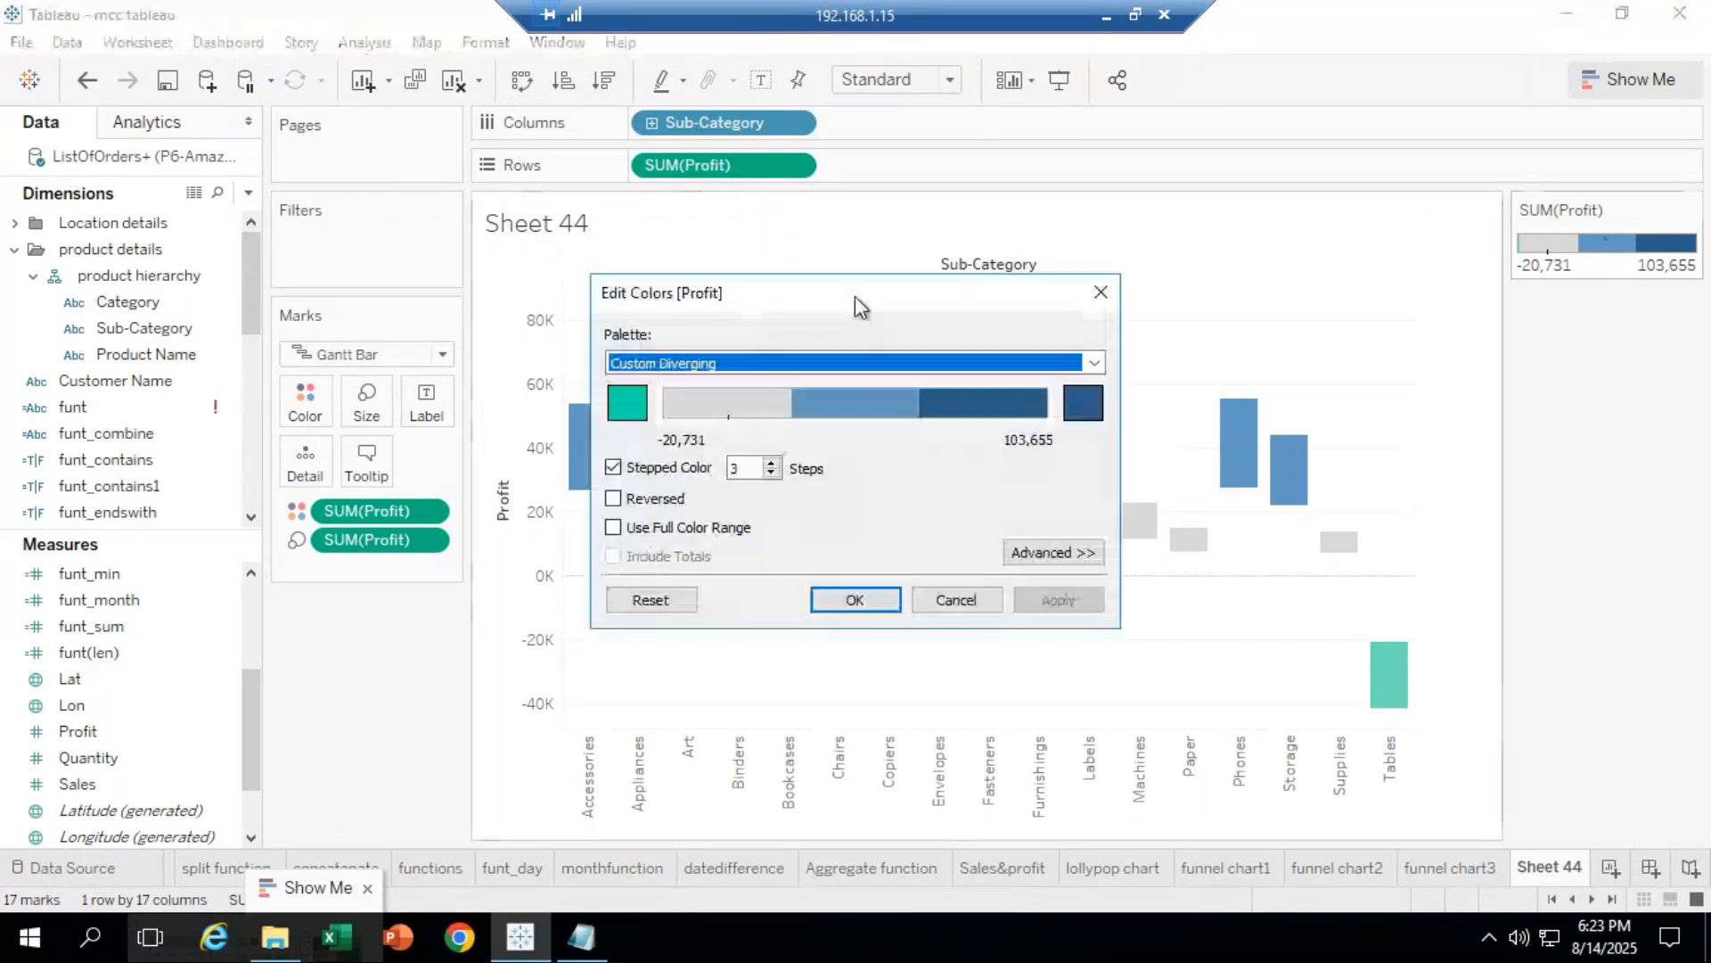
pyautogui.moveTo(811, 291); pyautogui.dragTo(449, 108)
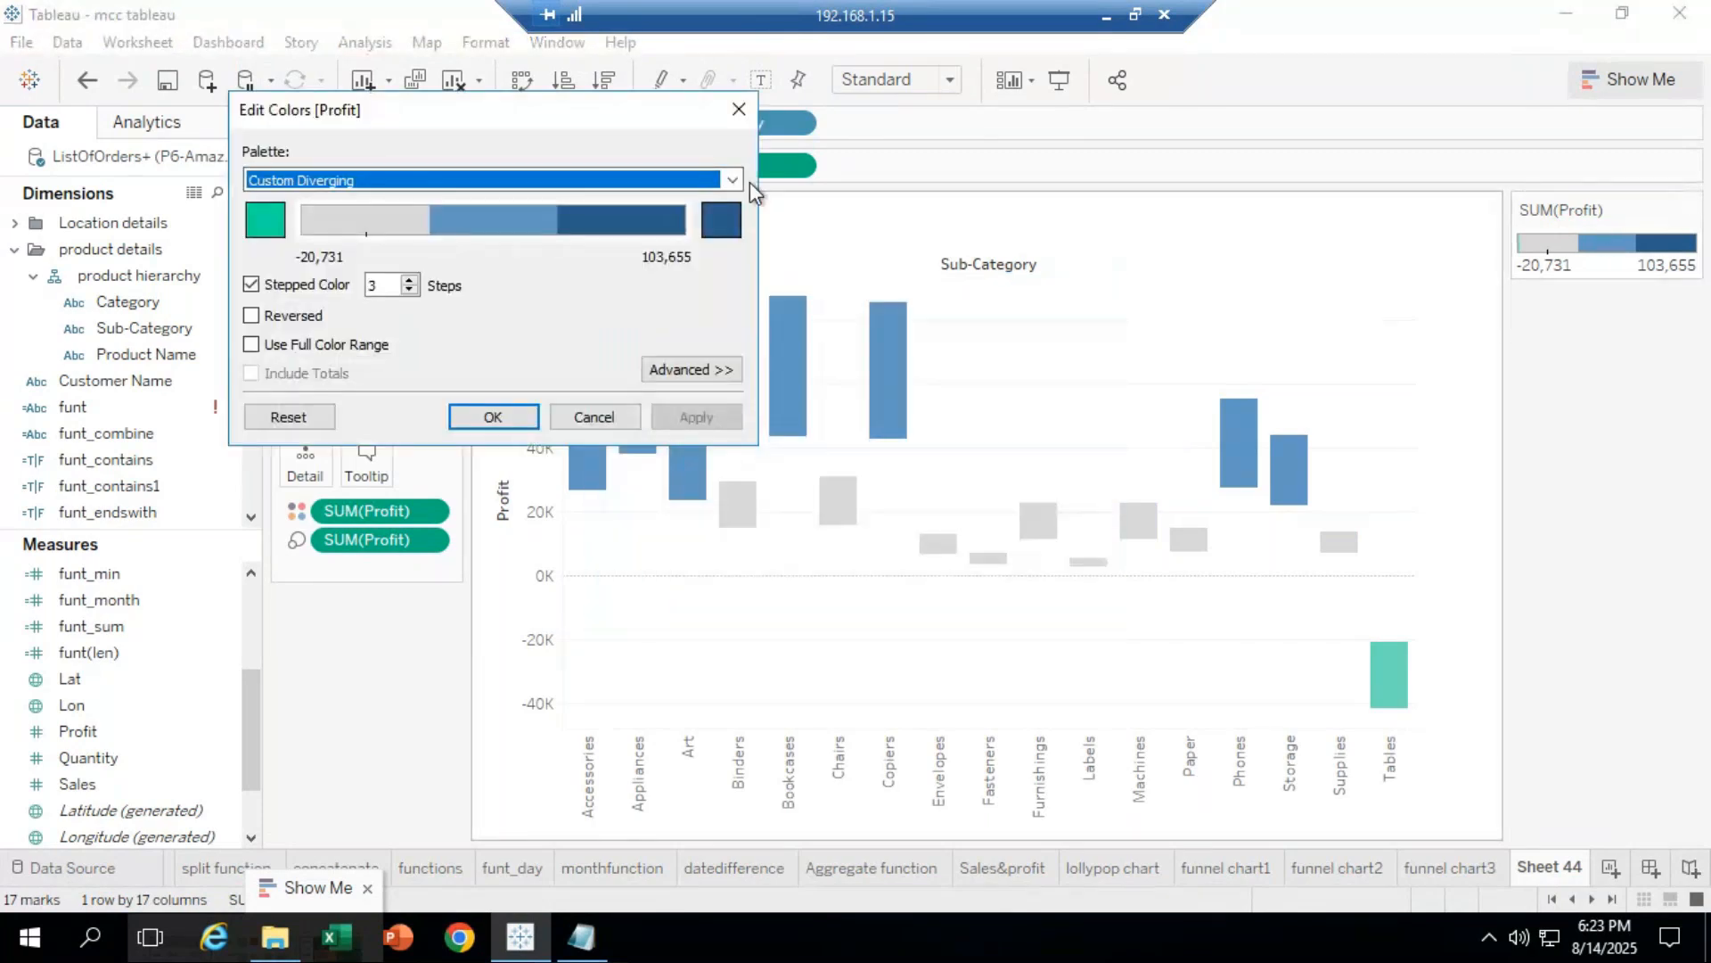
pyautogui.click(733, 181)
pyautogui.click(392, 353)
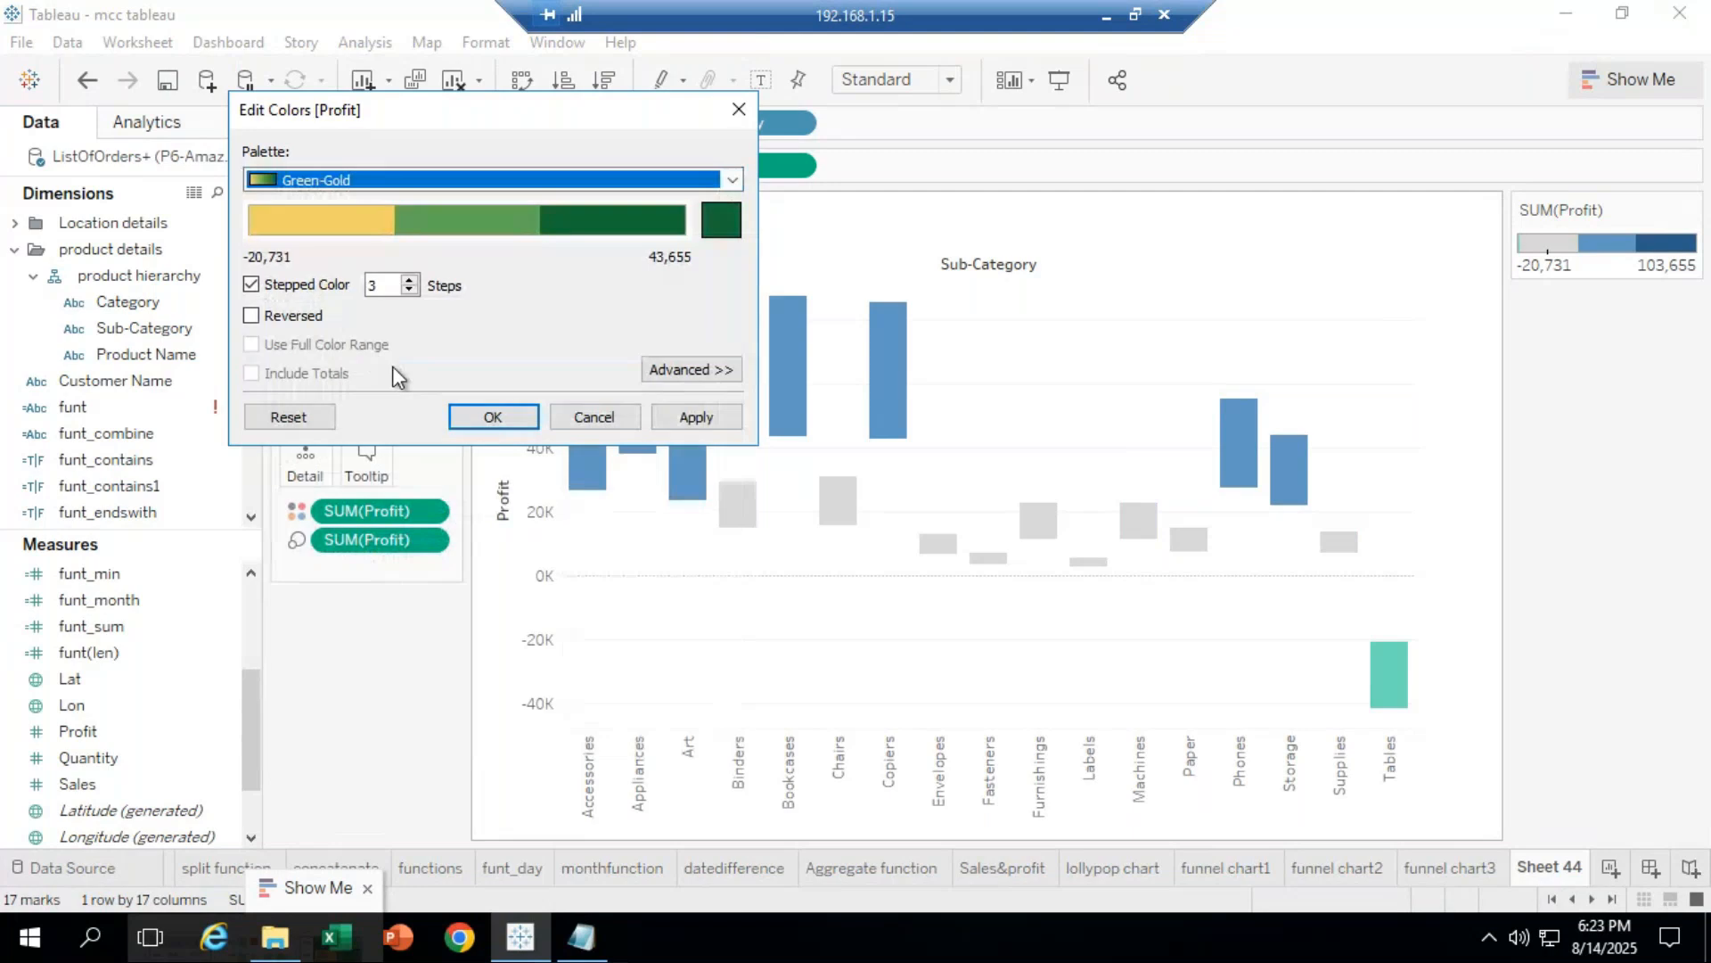
pyautogui.click(493, 417)
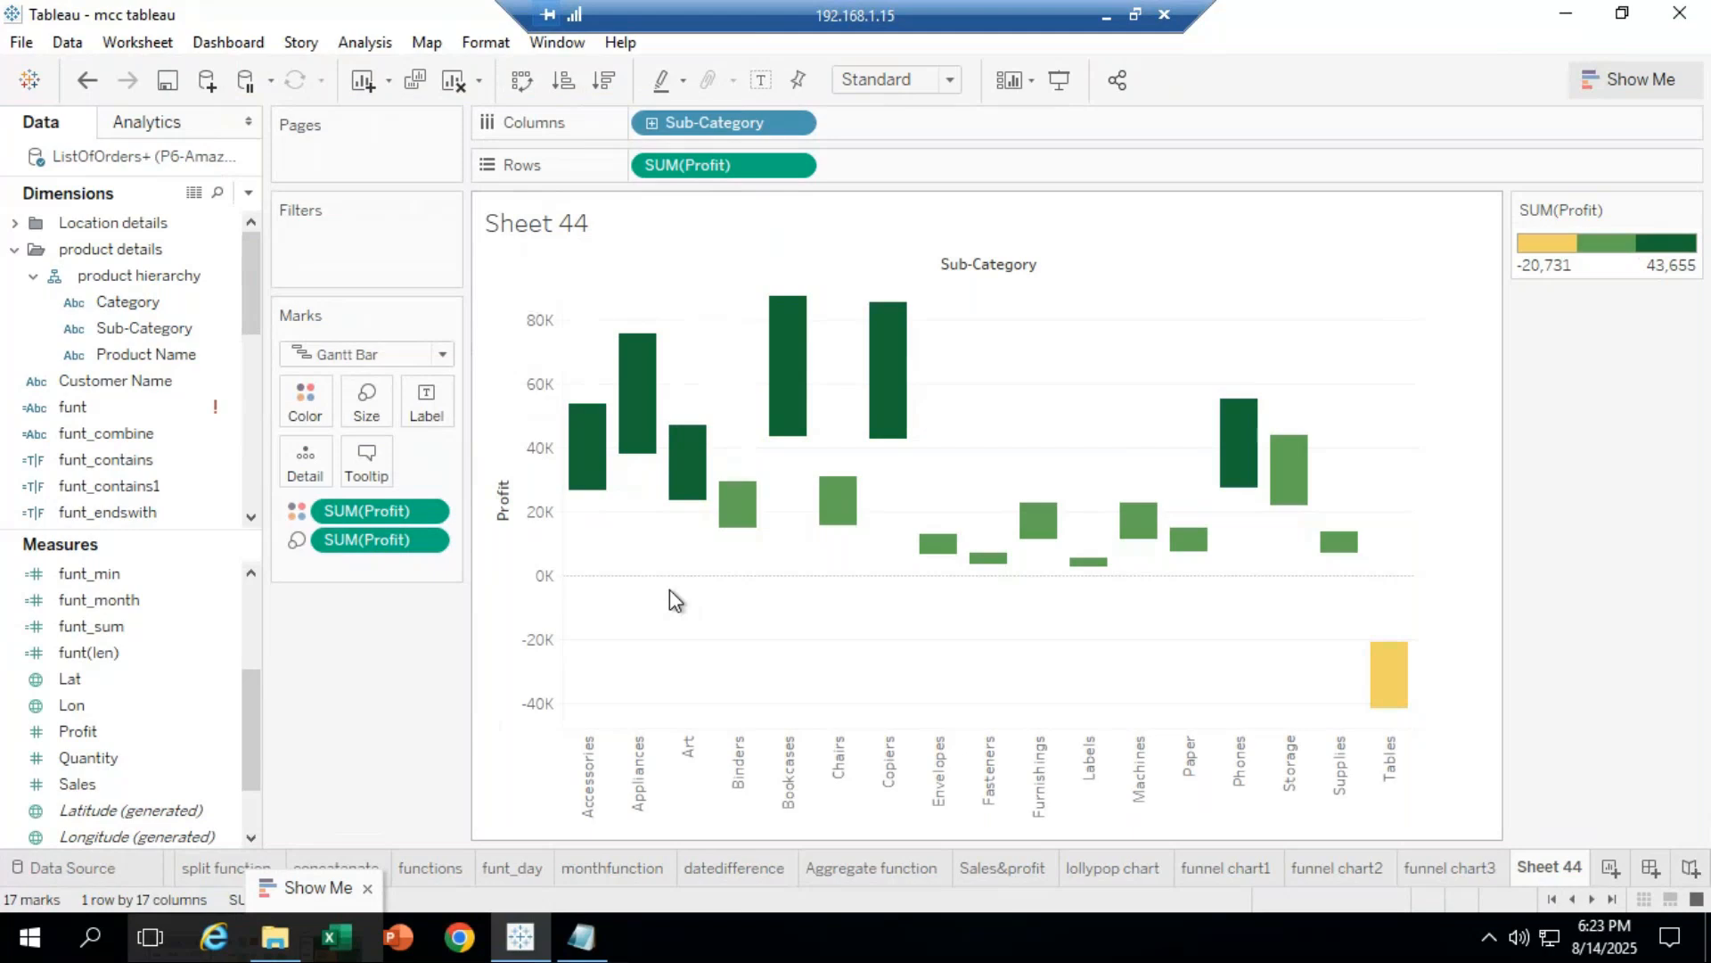
# Step: Swap rows and columns and back to vertical bars, then uncheck Show Header on the Profit axis
pyautogui.click(525, 83)
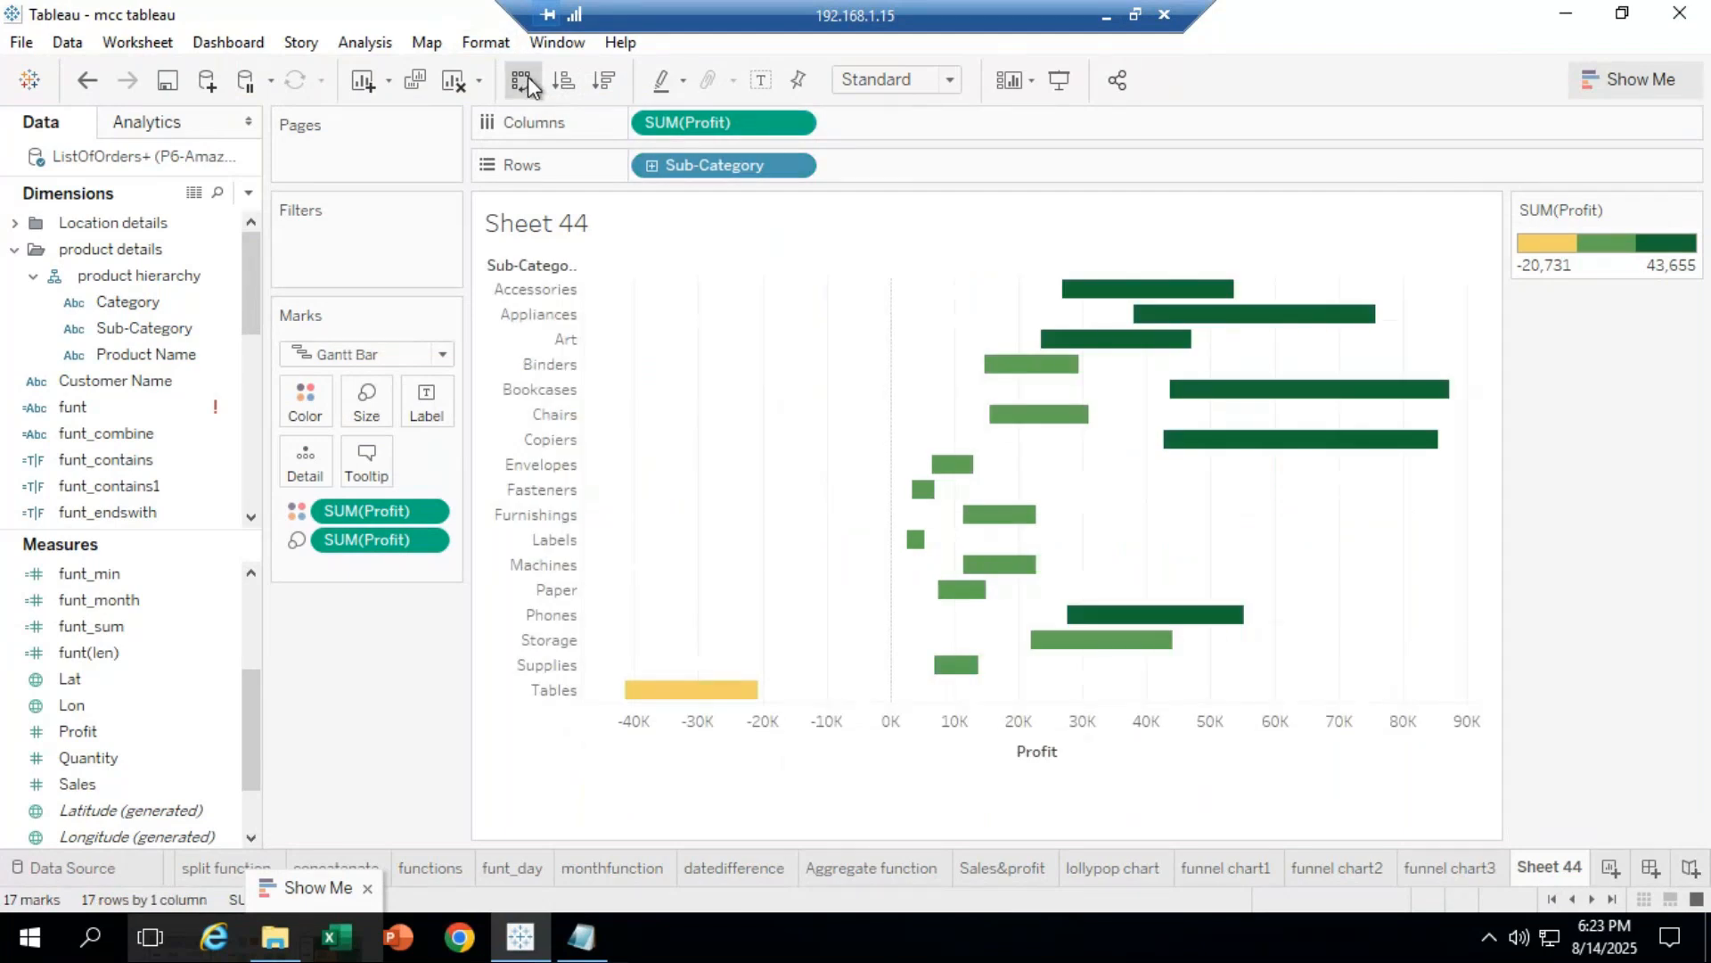
pyautogui.click(527, 82)
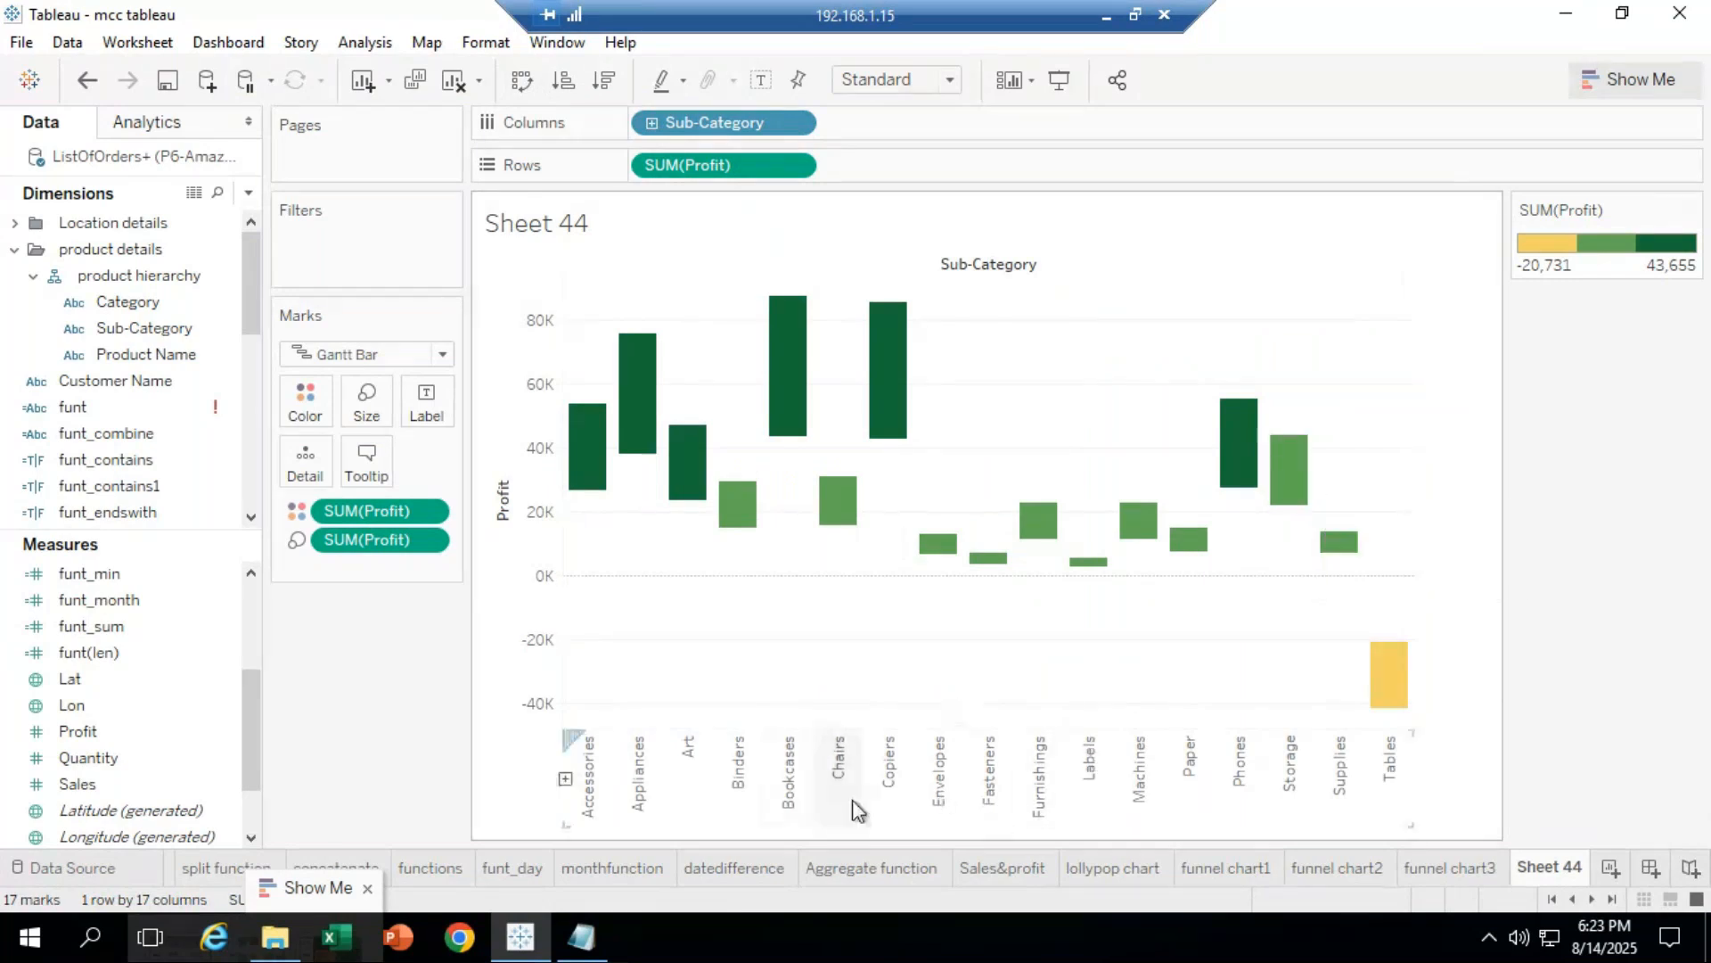
pyautogui.rightClick(522, 571)
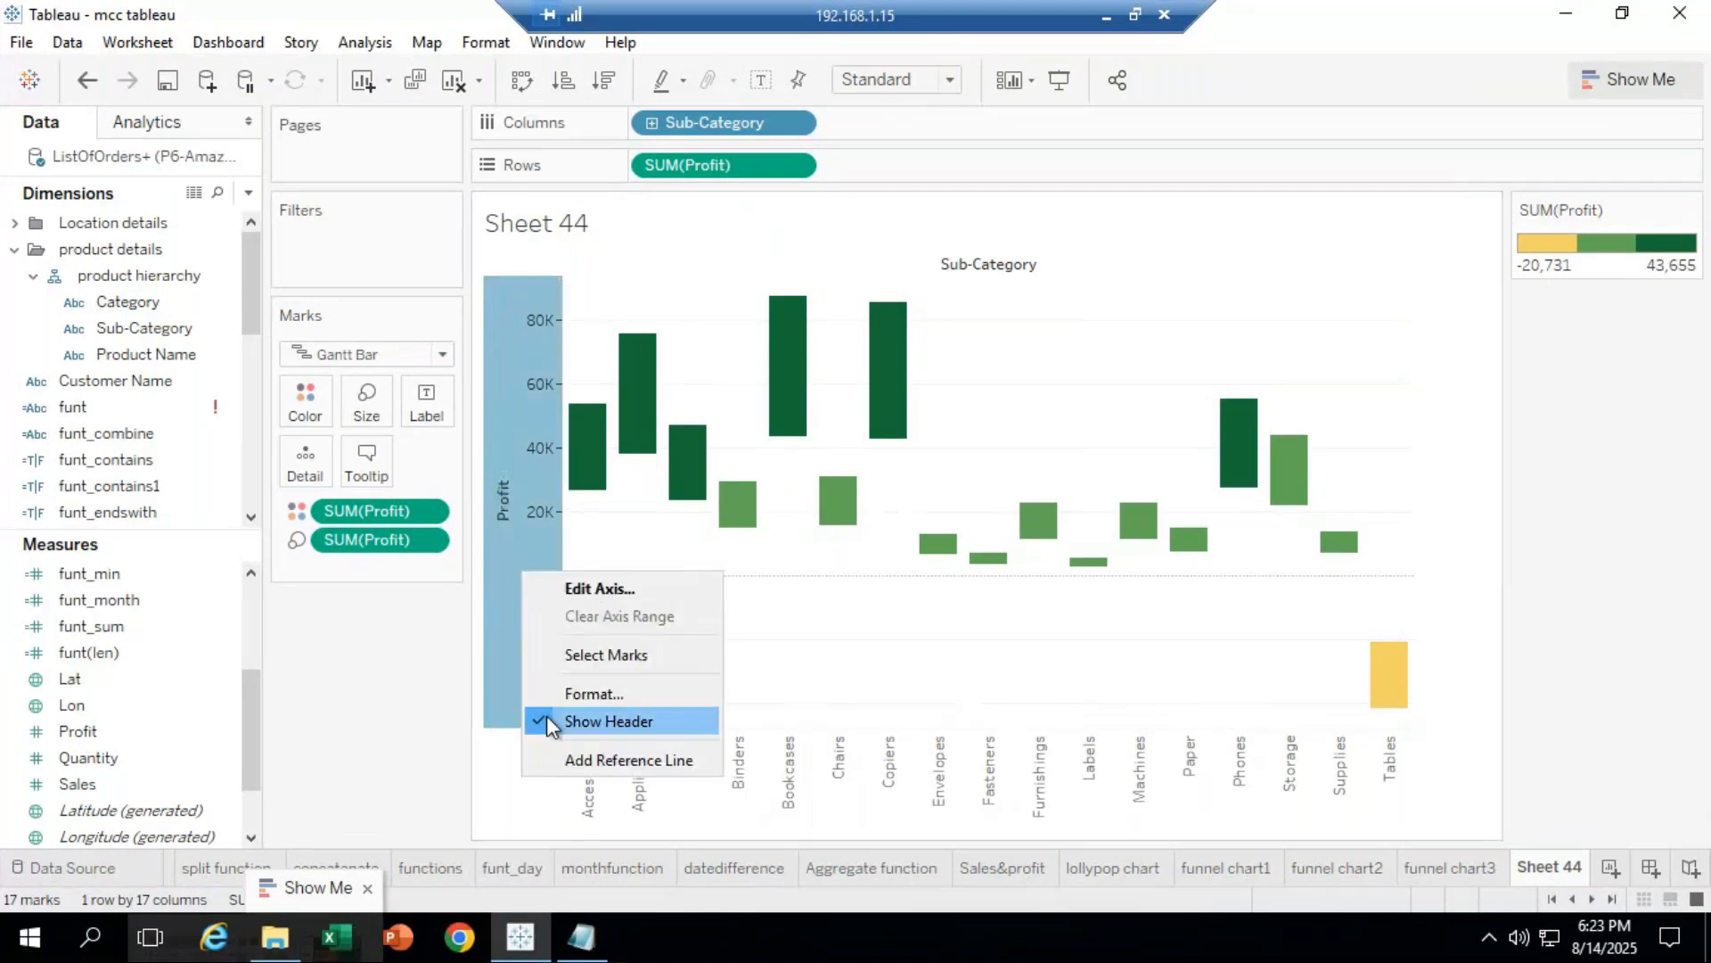
pyautogui.click(707, 733)
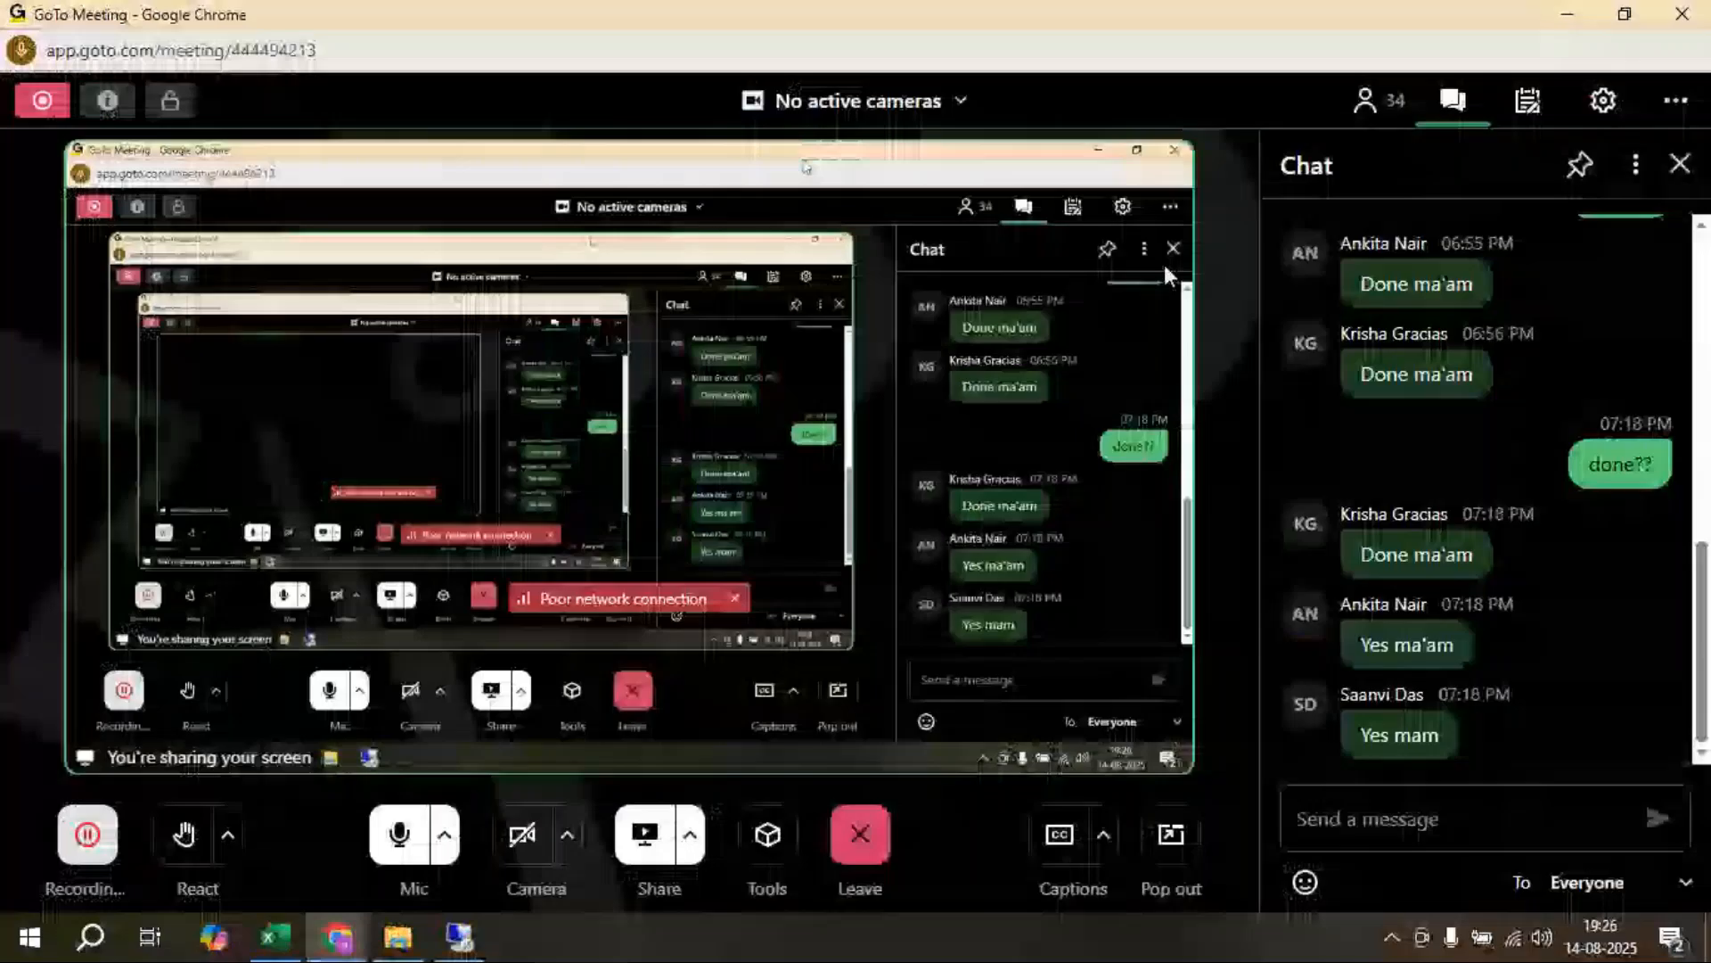
# Step: Send "any doubts??" to everyone in the meeting chat
pyautogui.click(1393, 820)
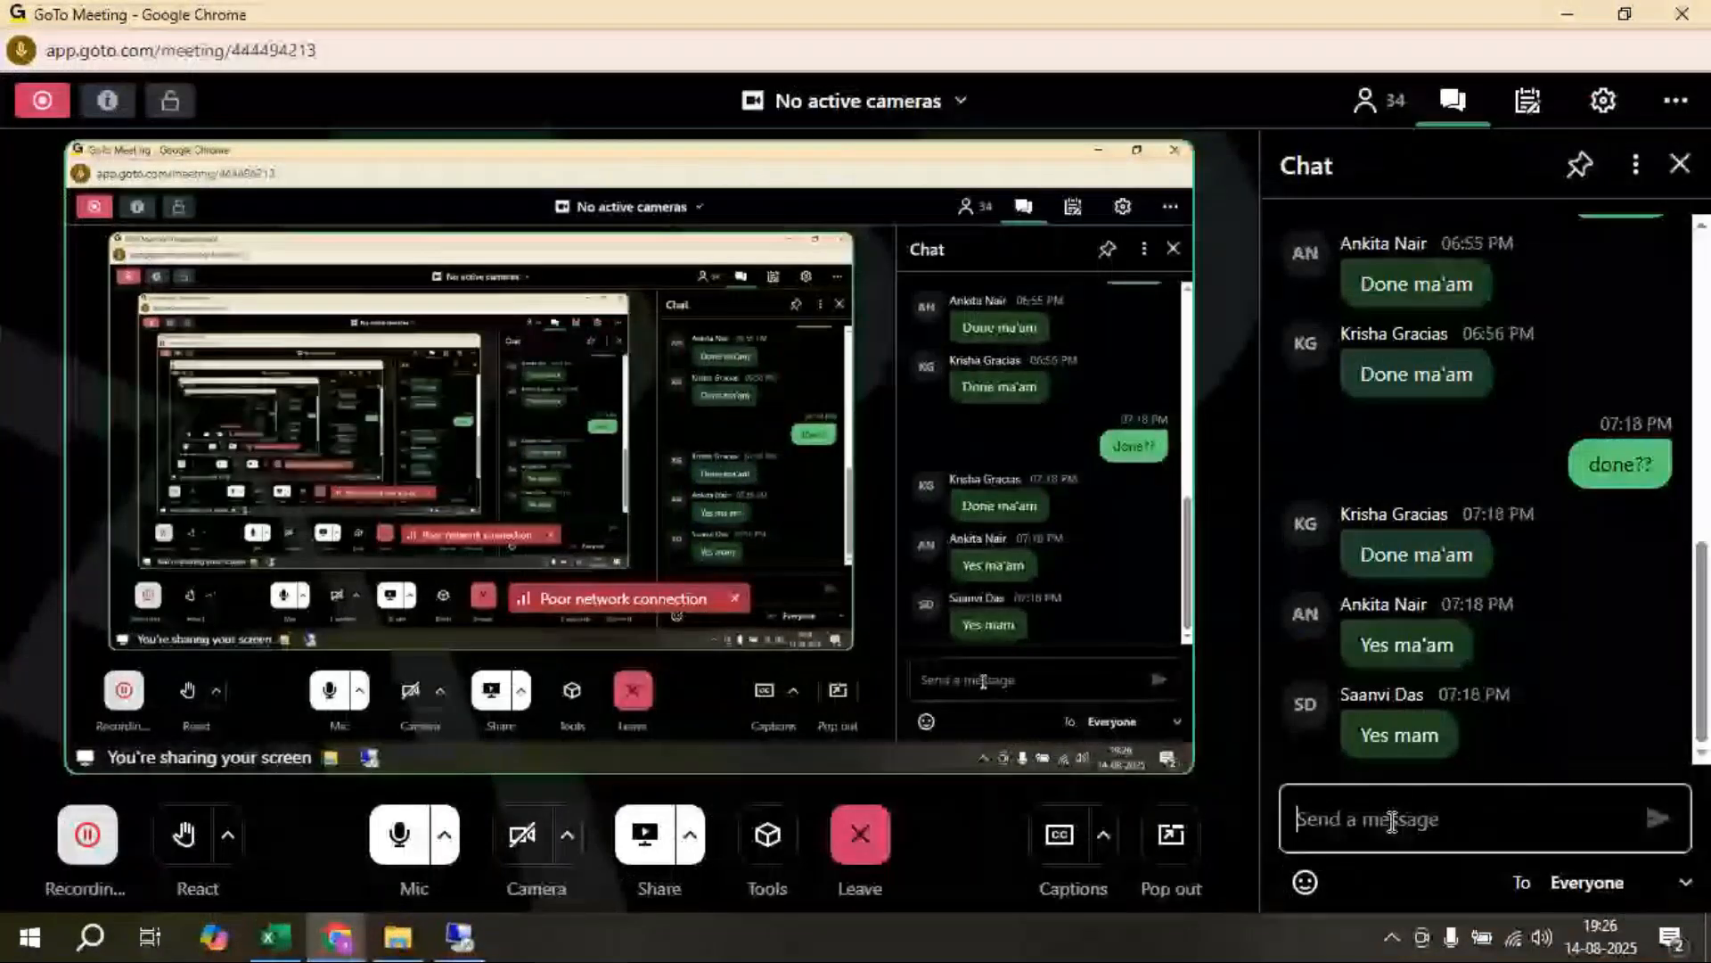
pyautogui.write('an')
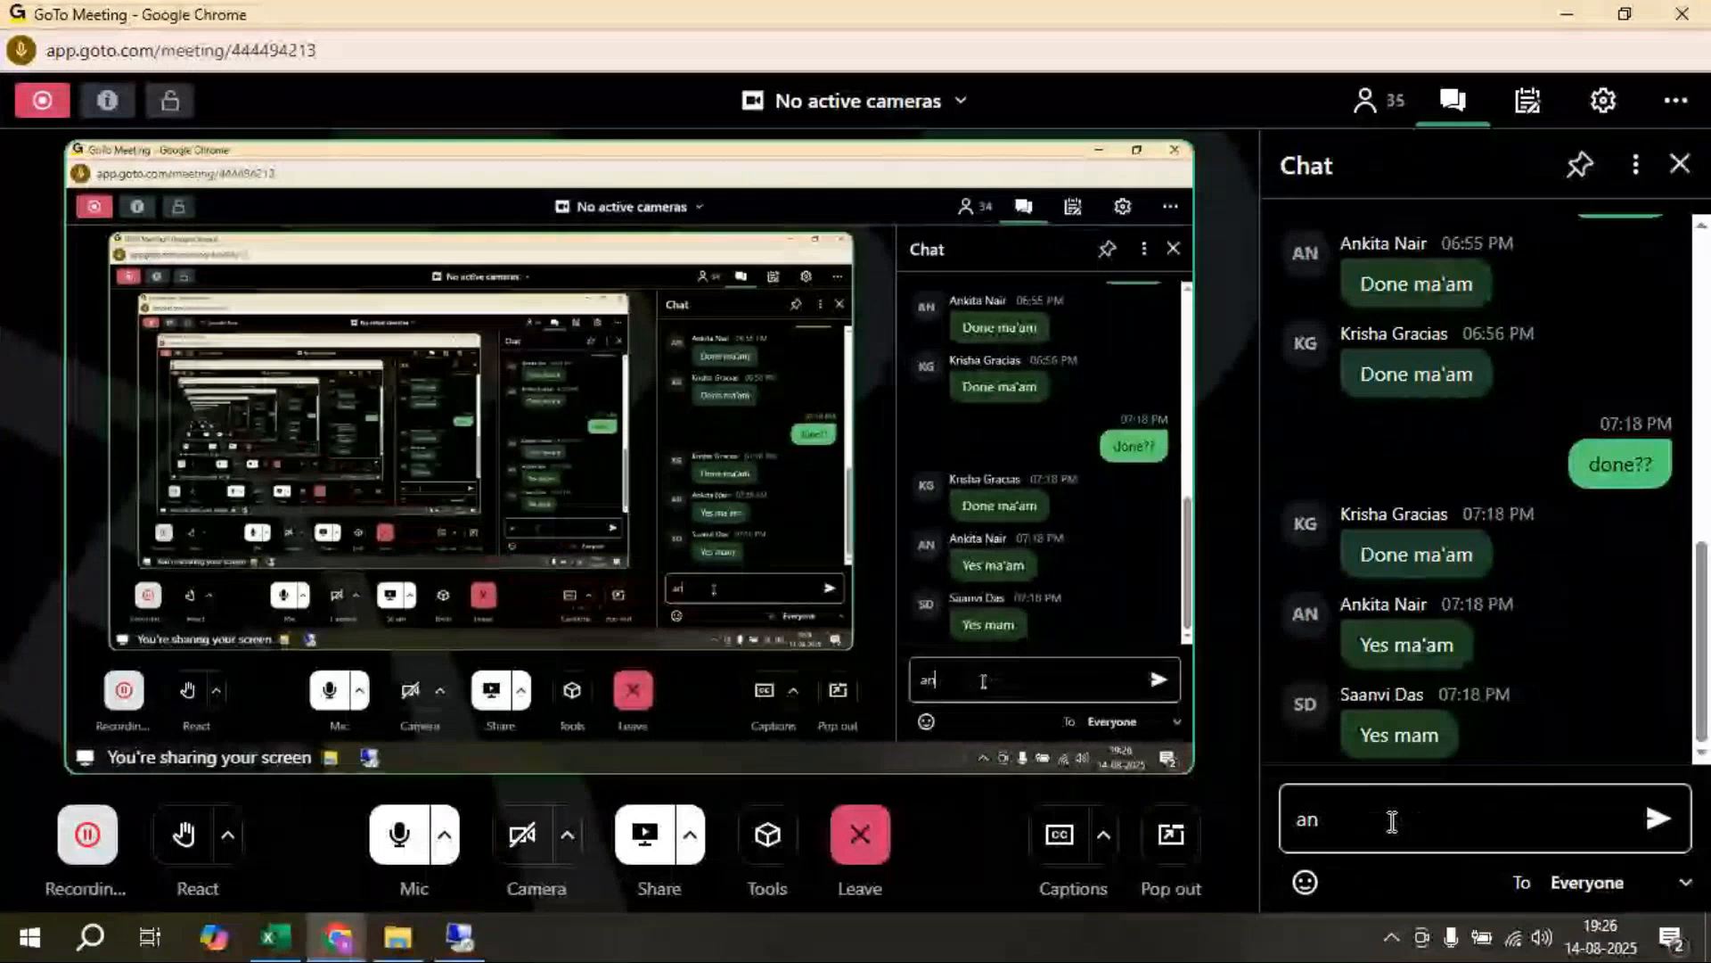
pyautogui.write('y do')
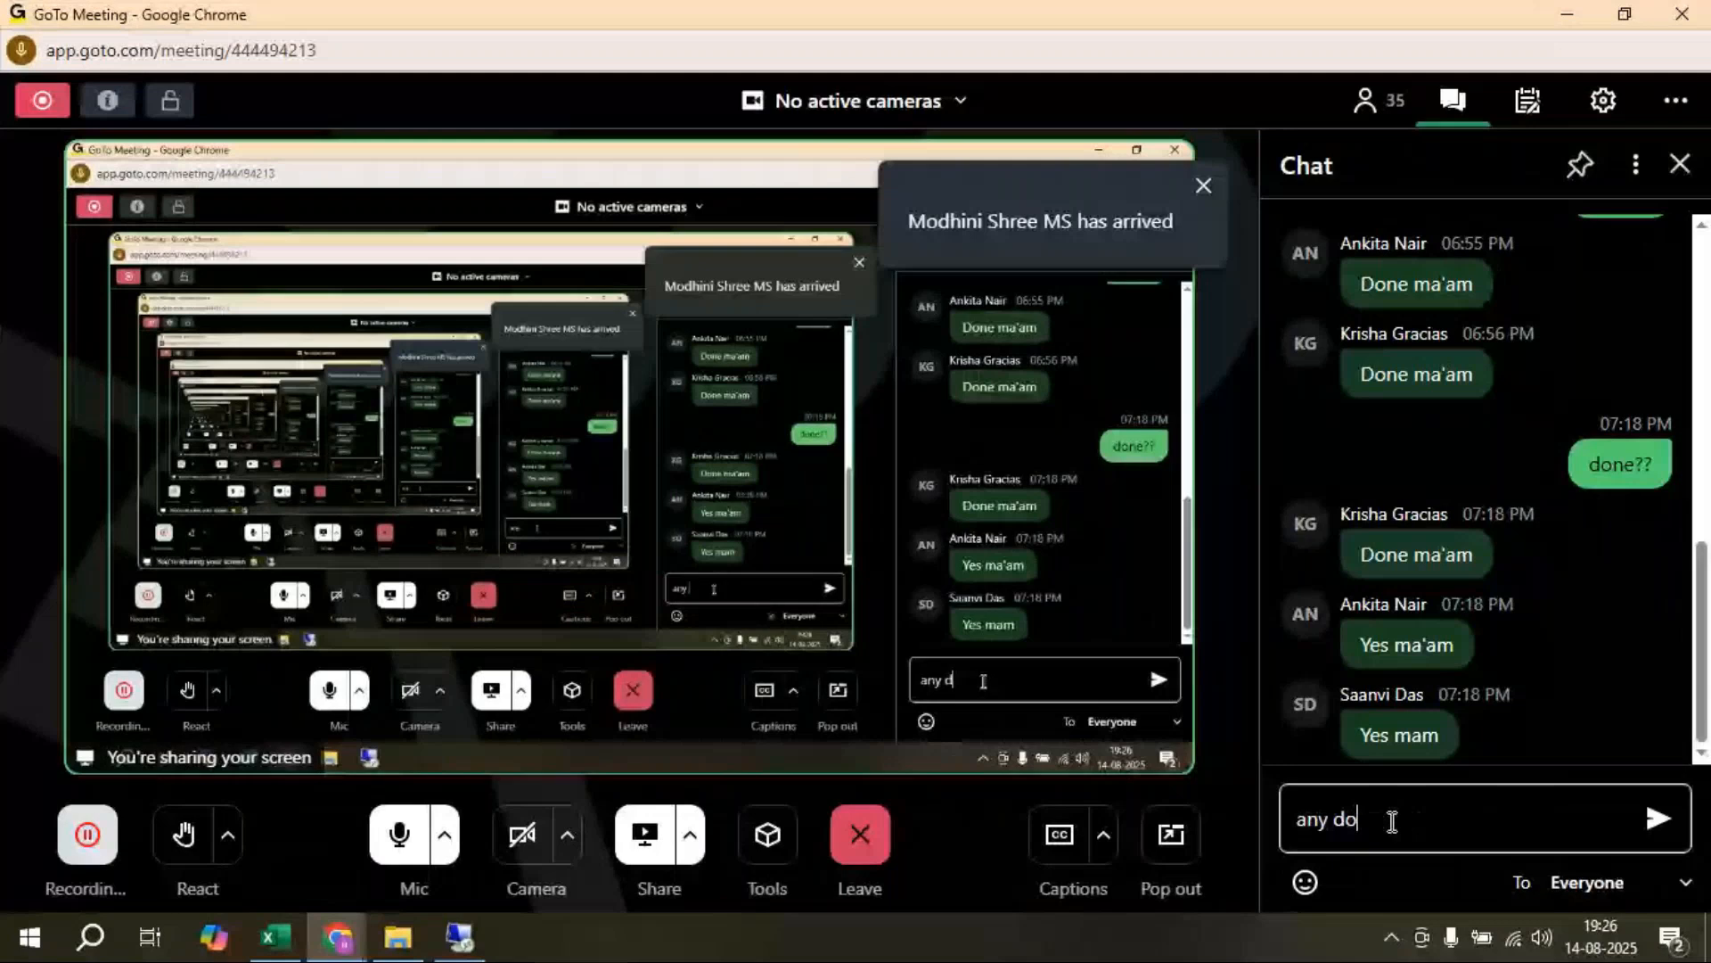
pyautogui.write('ubts??')
pyautogui.press('Return')
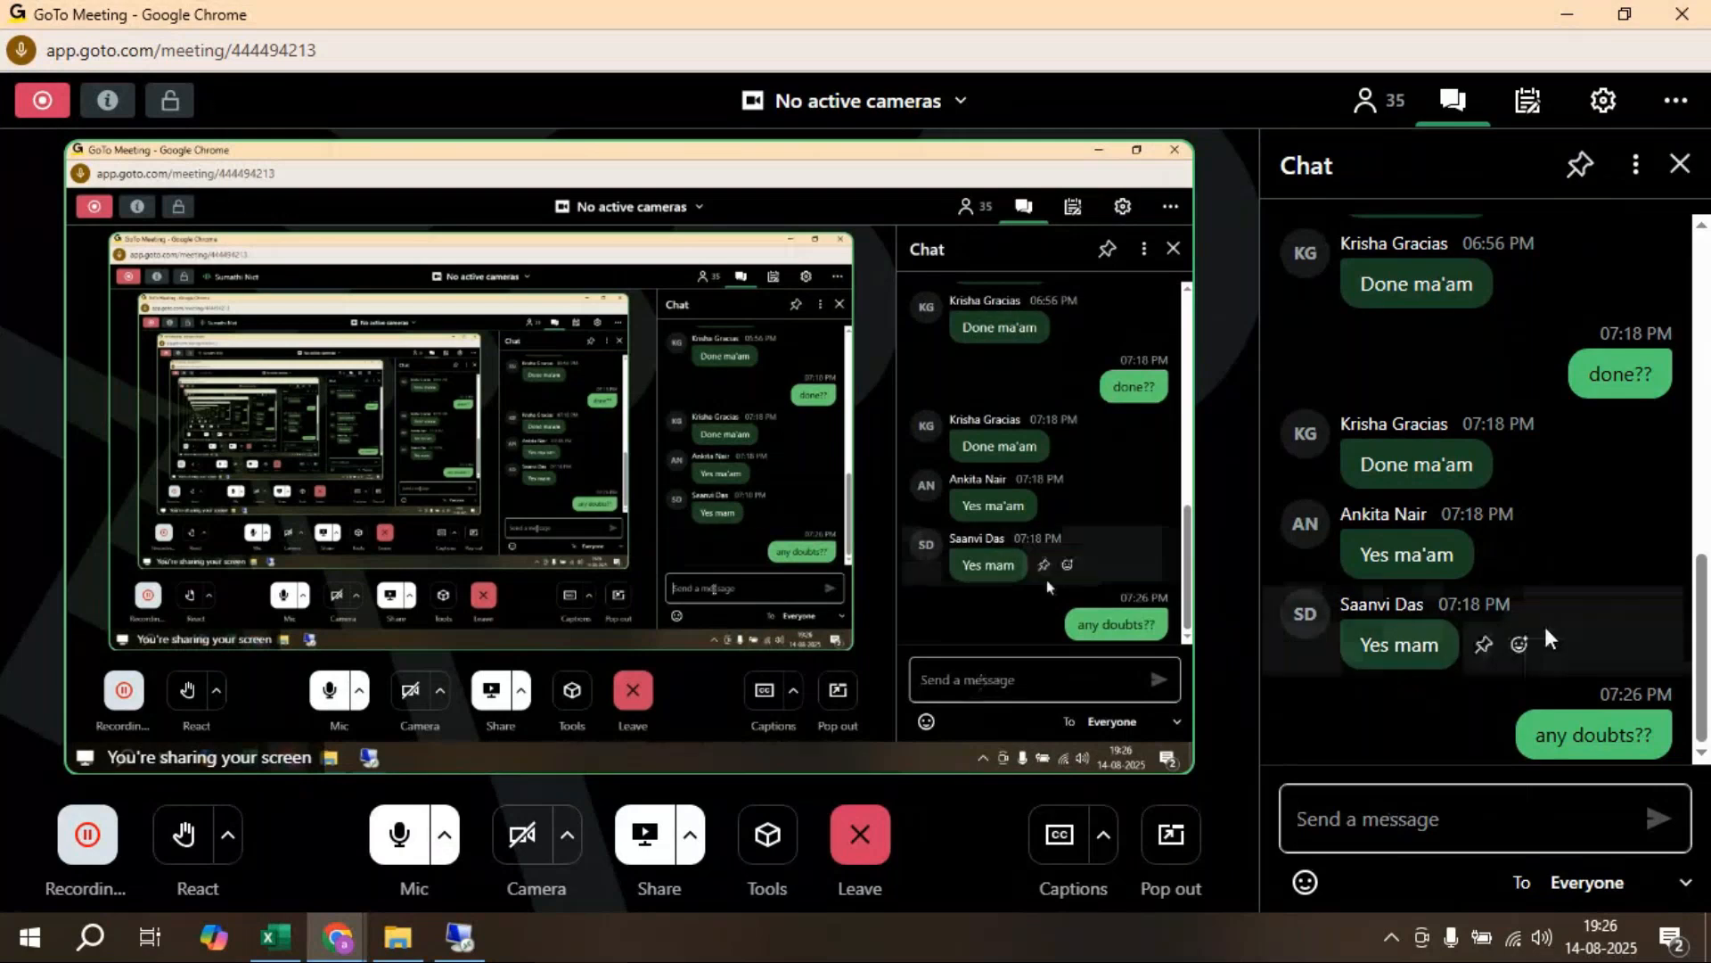
# Step: Scroll through the chat replies, then send "clear??" to everyone
pyautogui.scroll(6, 1638, 585)
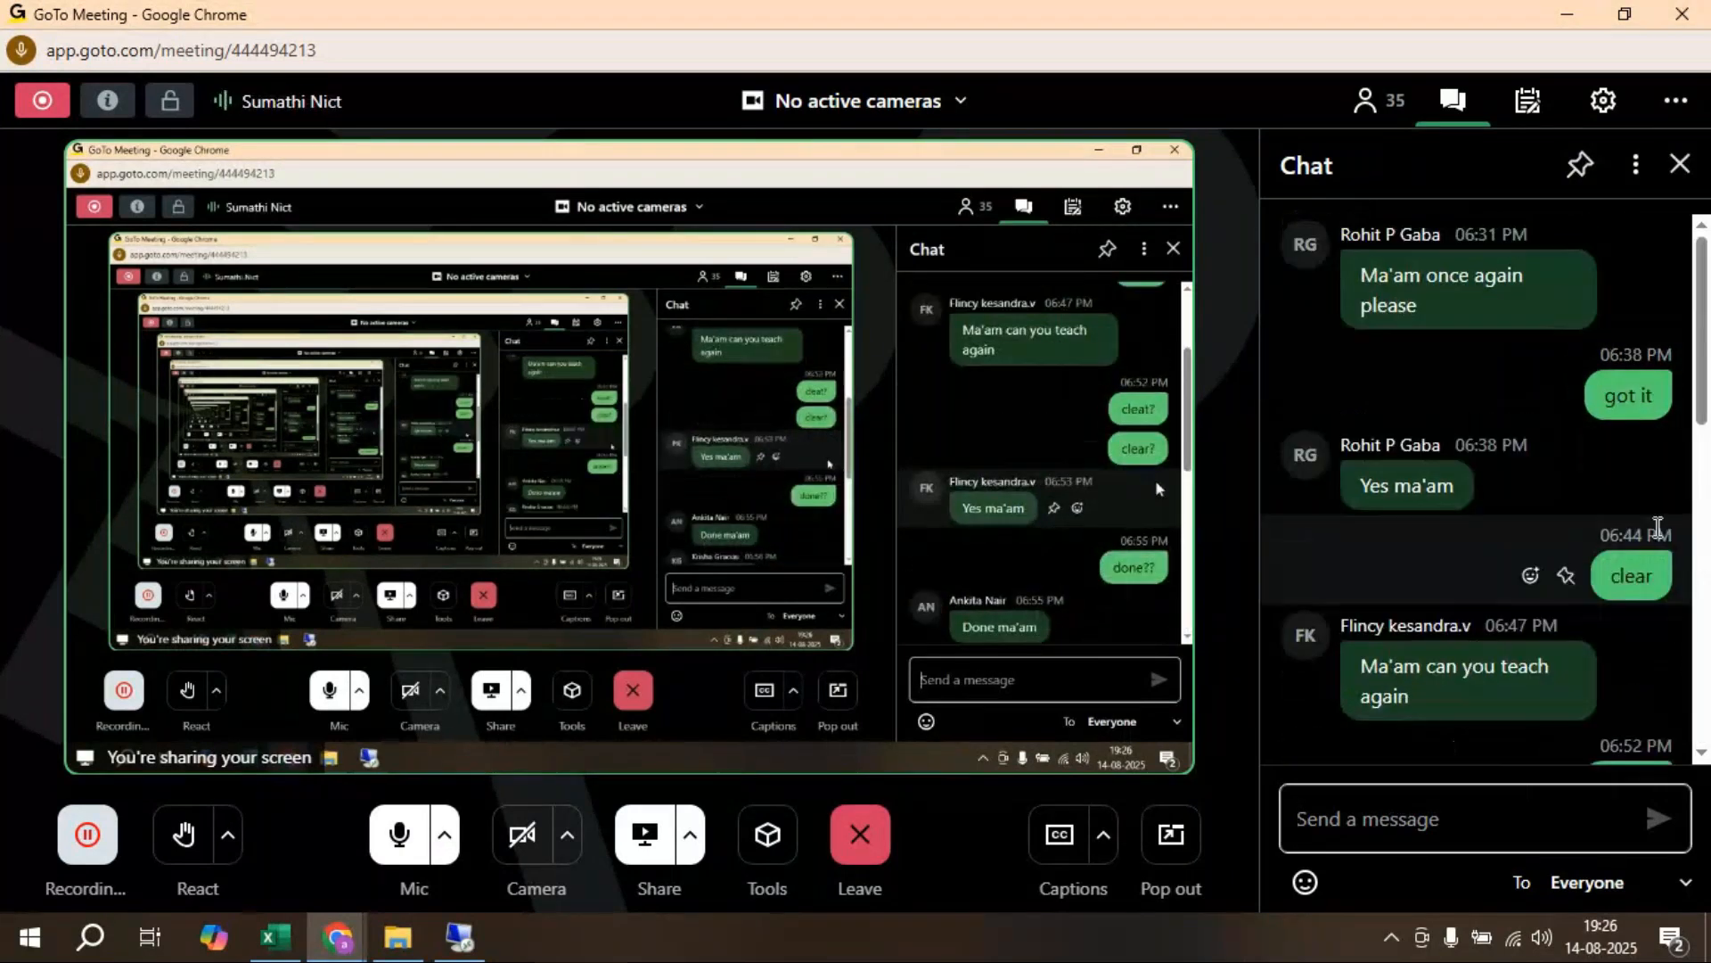
pyautogui.scroll(-6, 1658, 526)
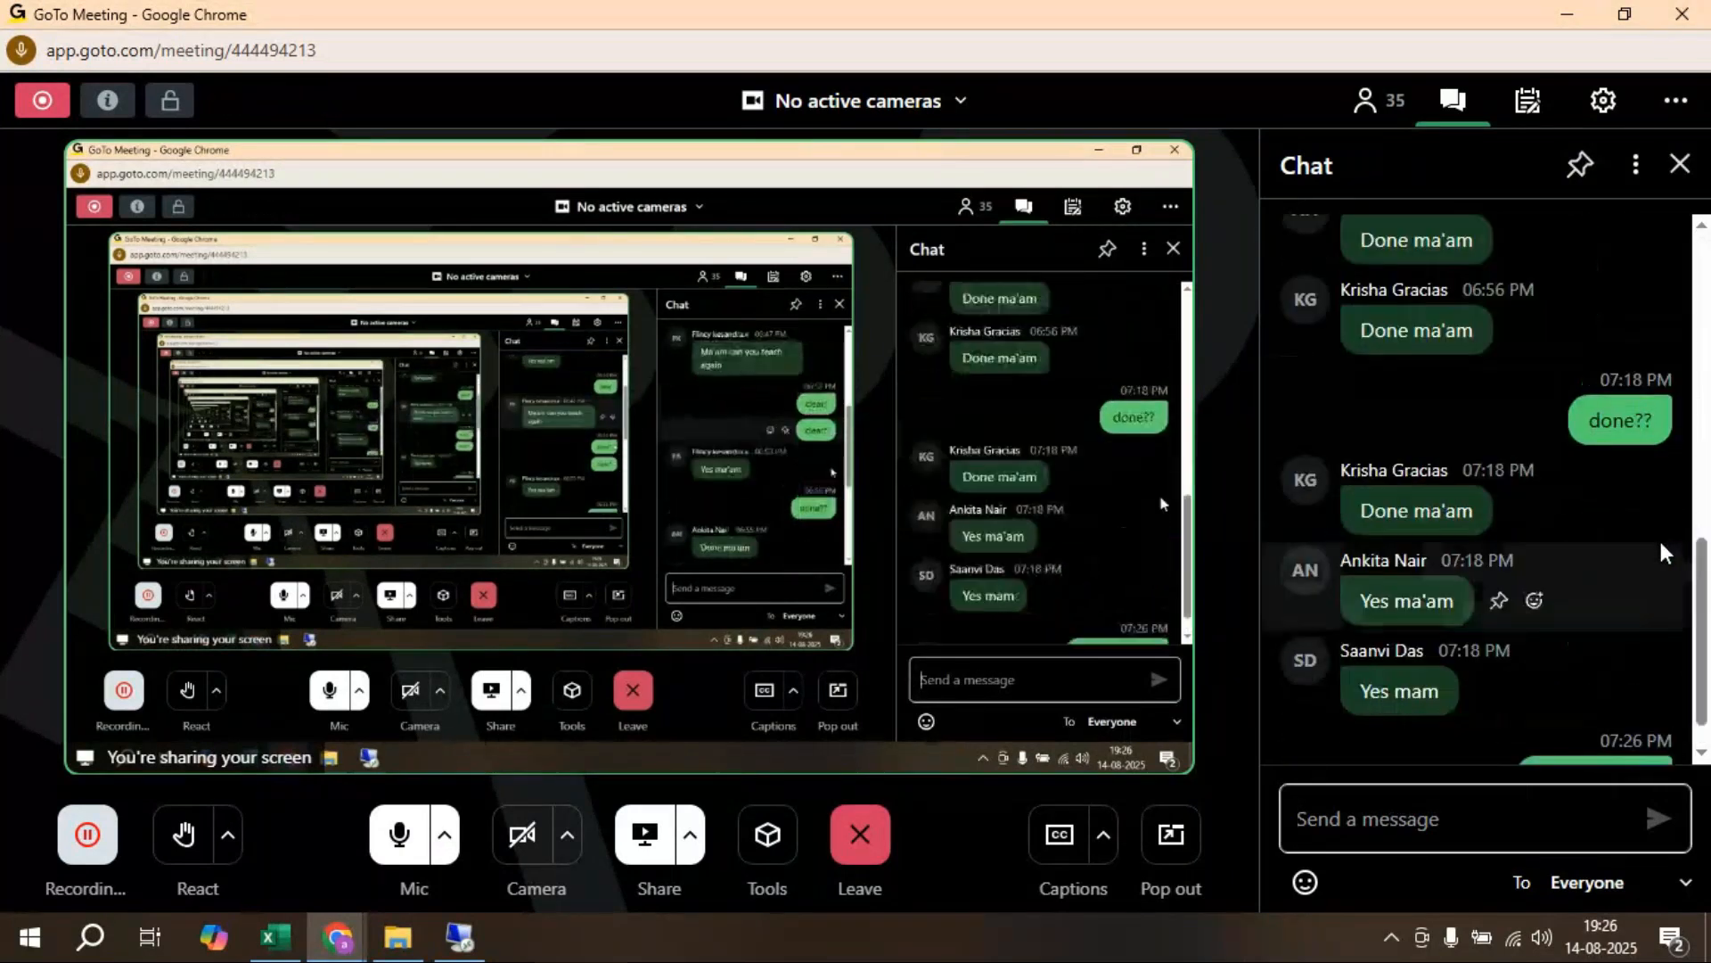
pyautogui.scroll(4, 1663, 552)
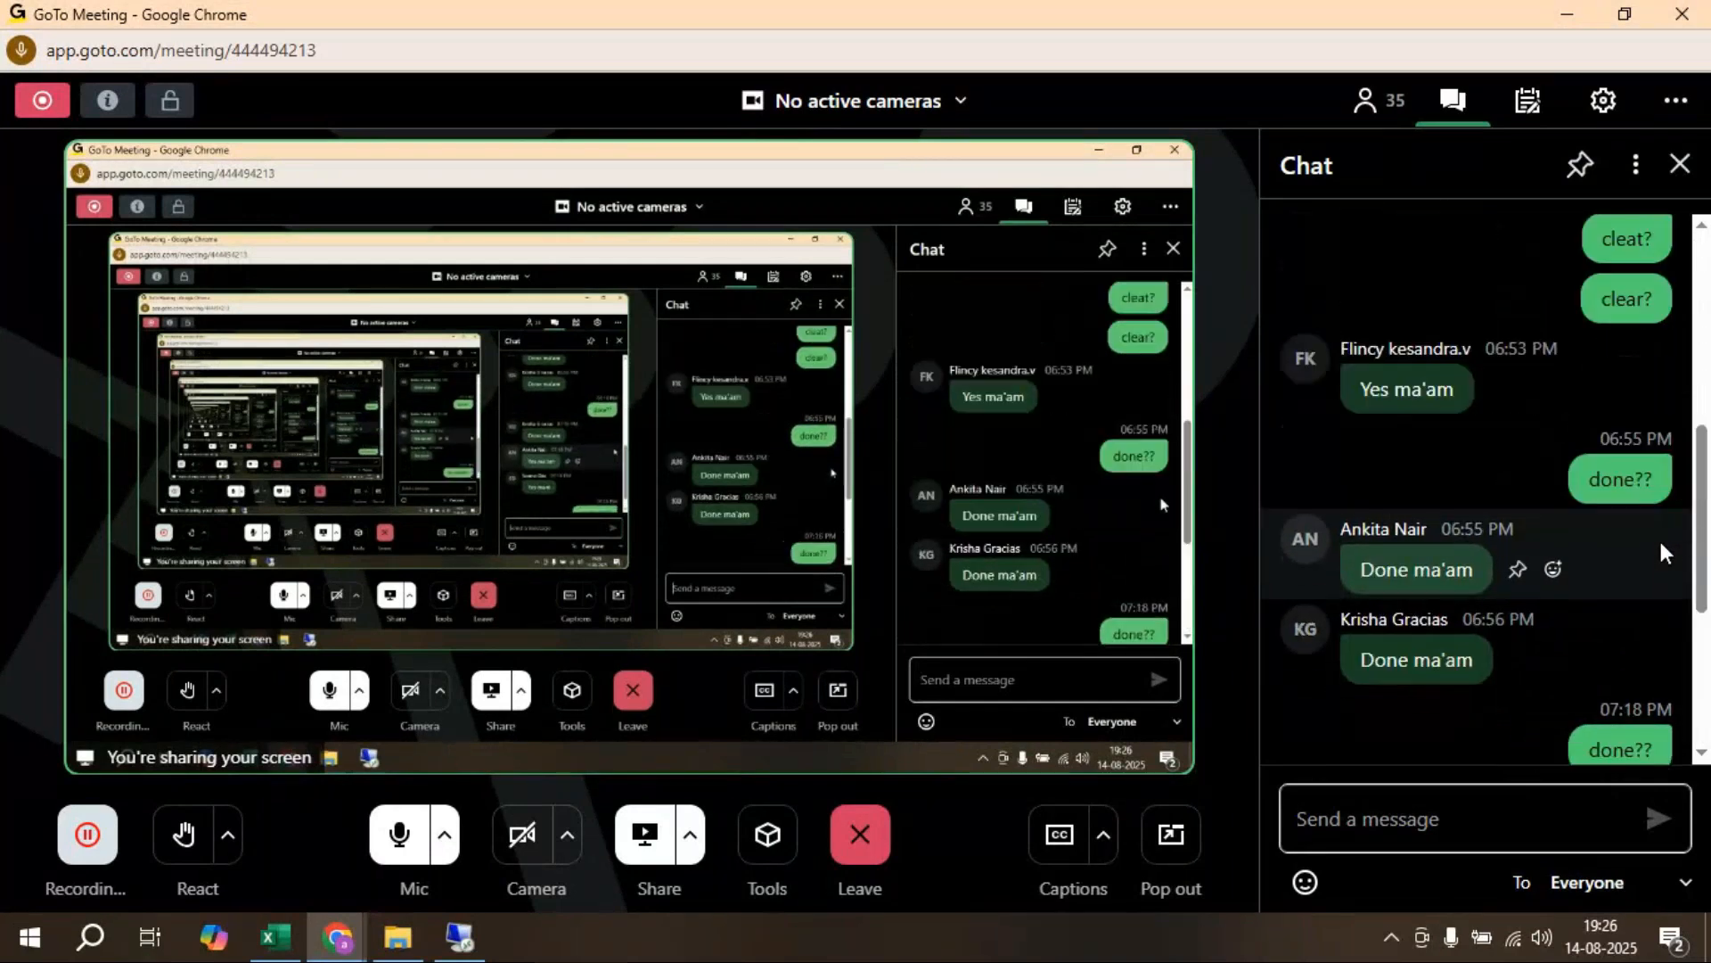
pyautogui.scroll(4, 1664, 552)
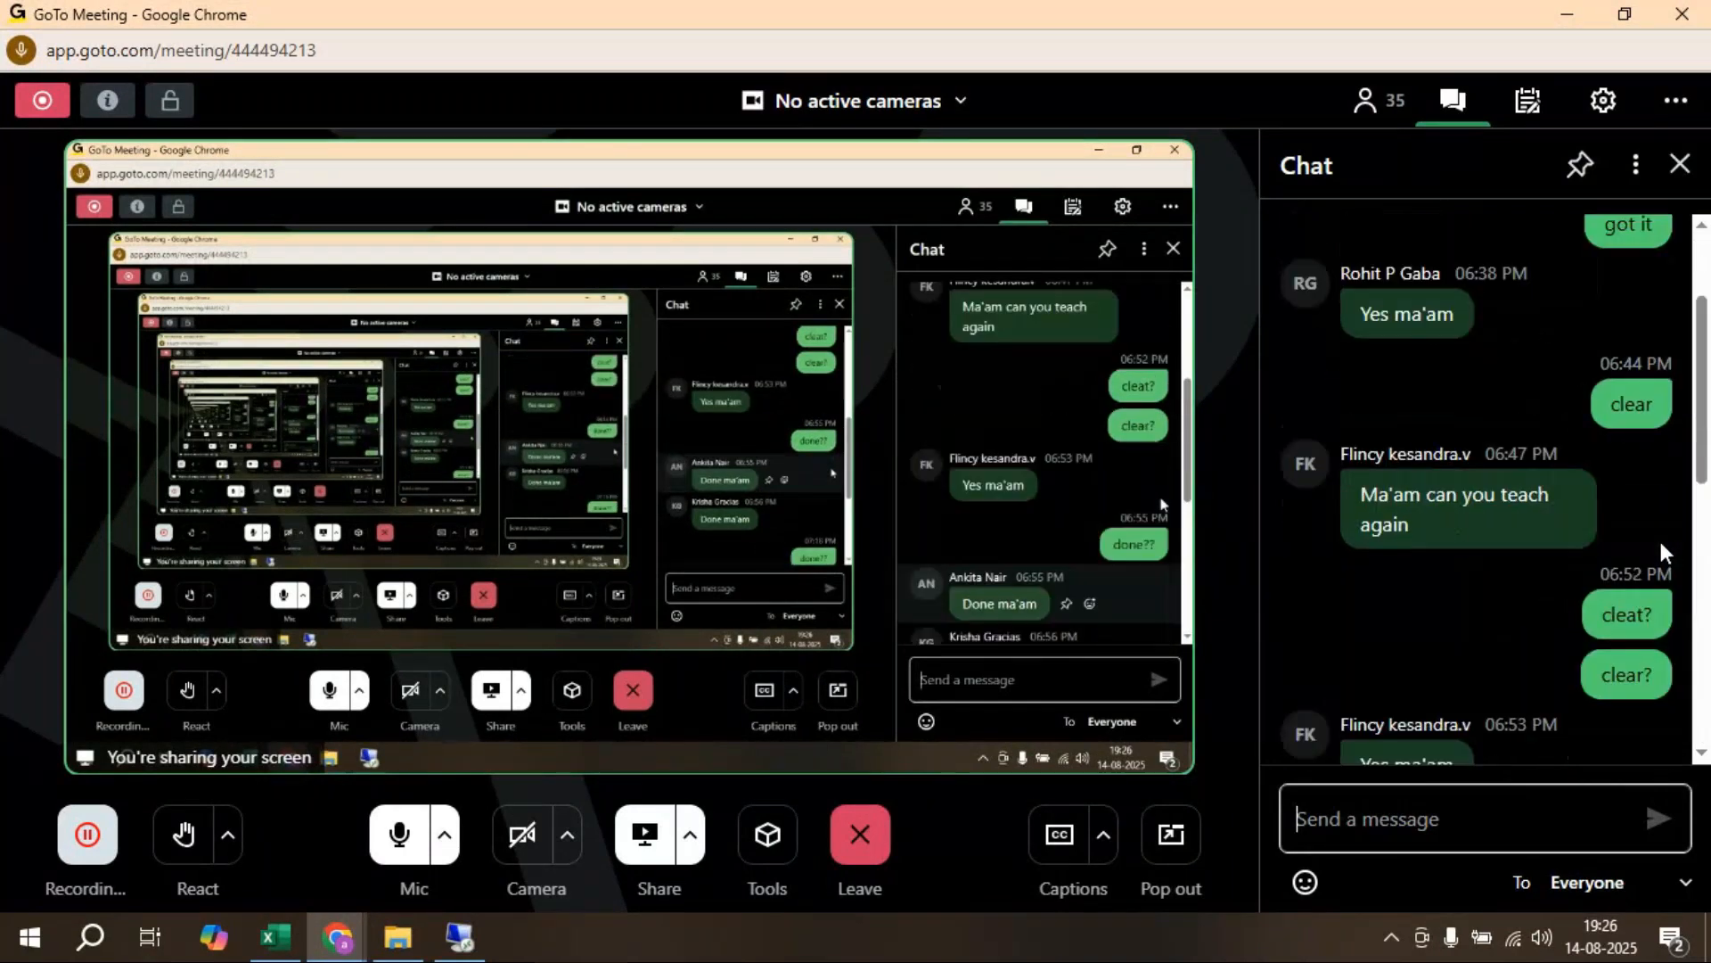
pyautogui.scroll(-8, 1663, 553)
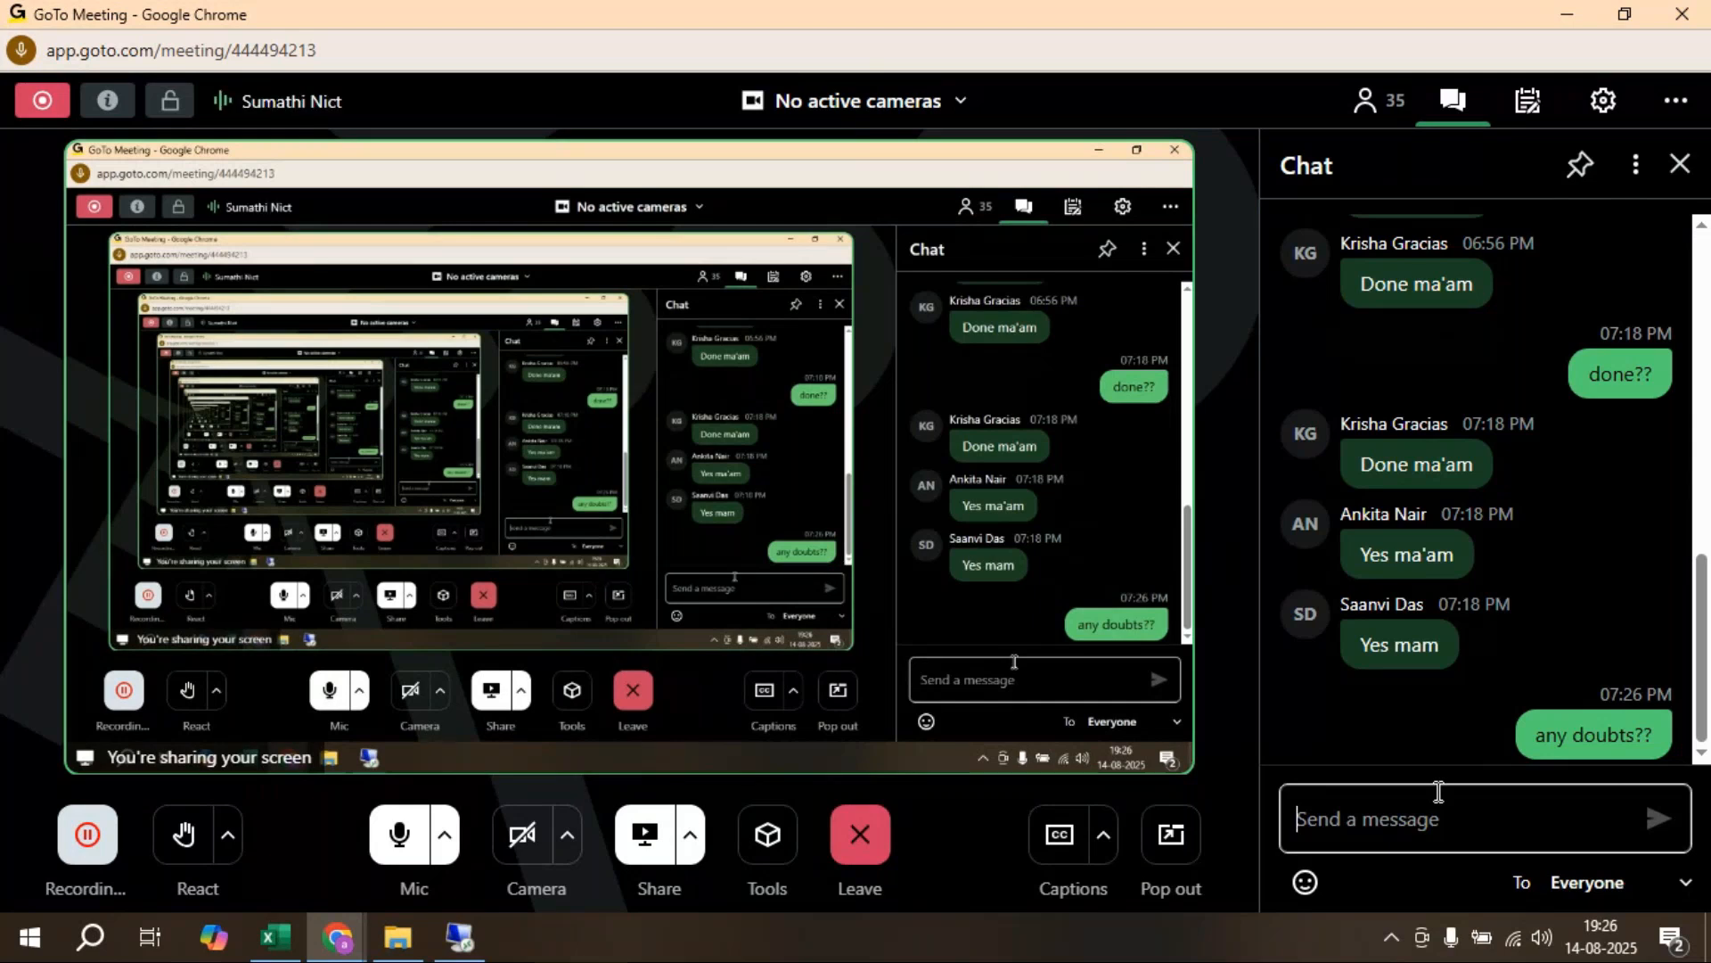
pyautogui.write('clear??')
pyautogui.press('Return')
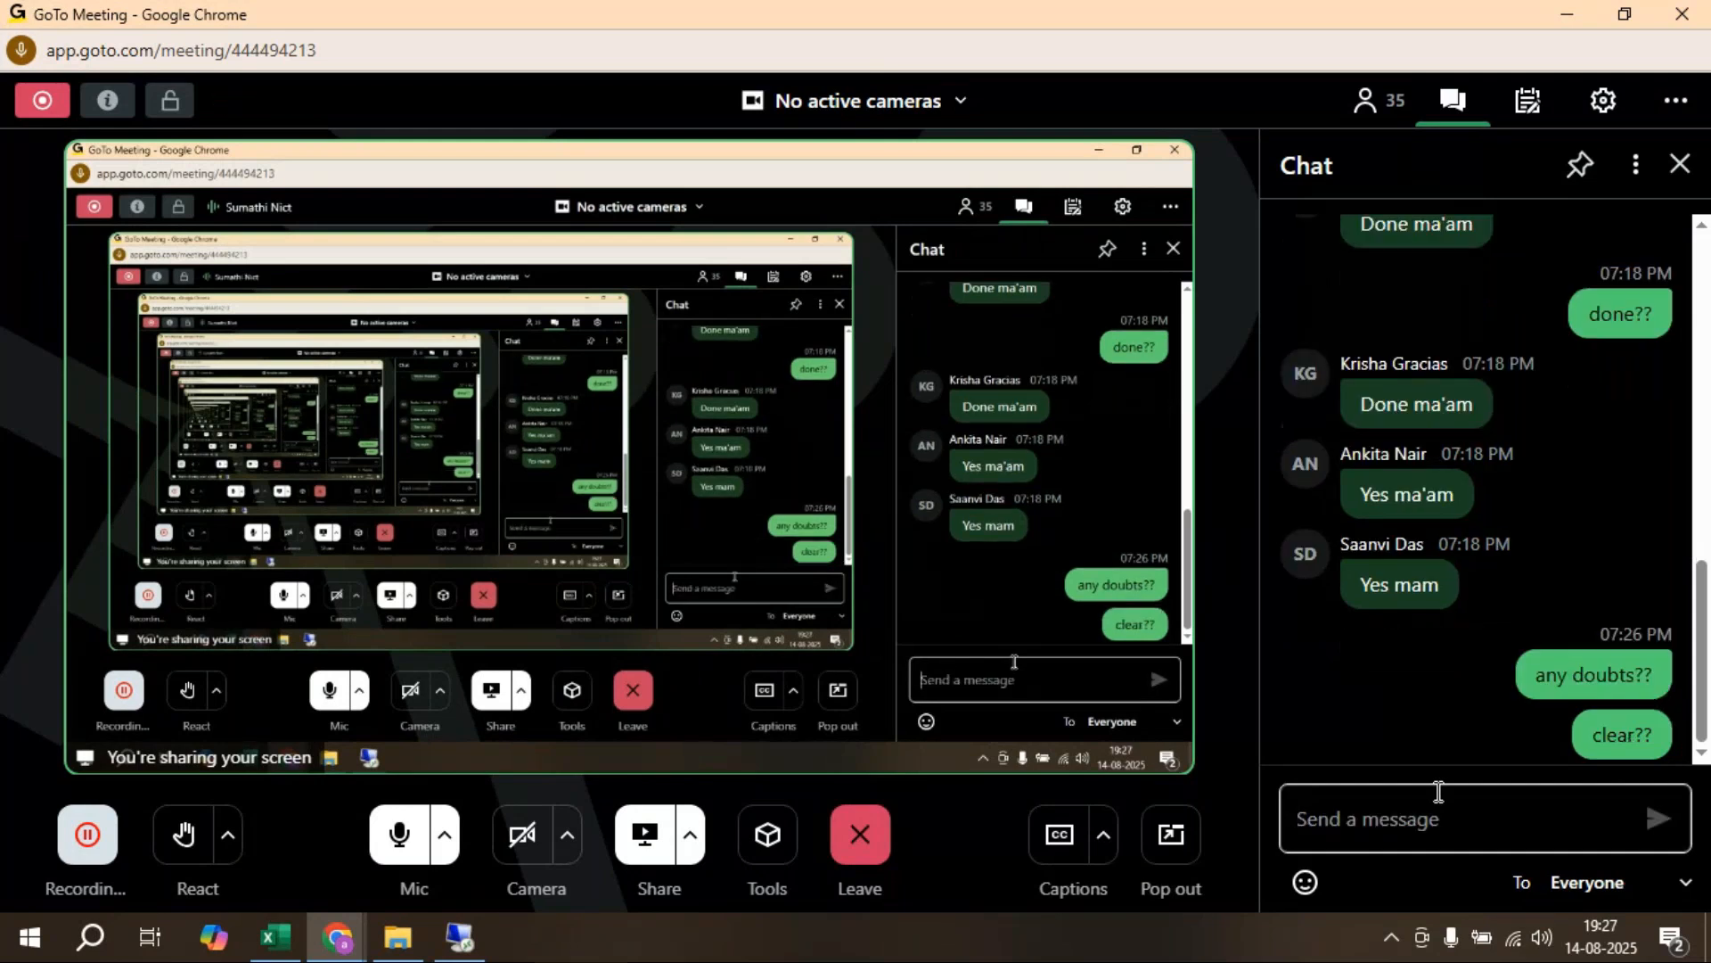